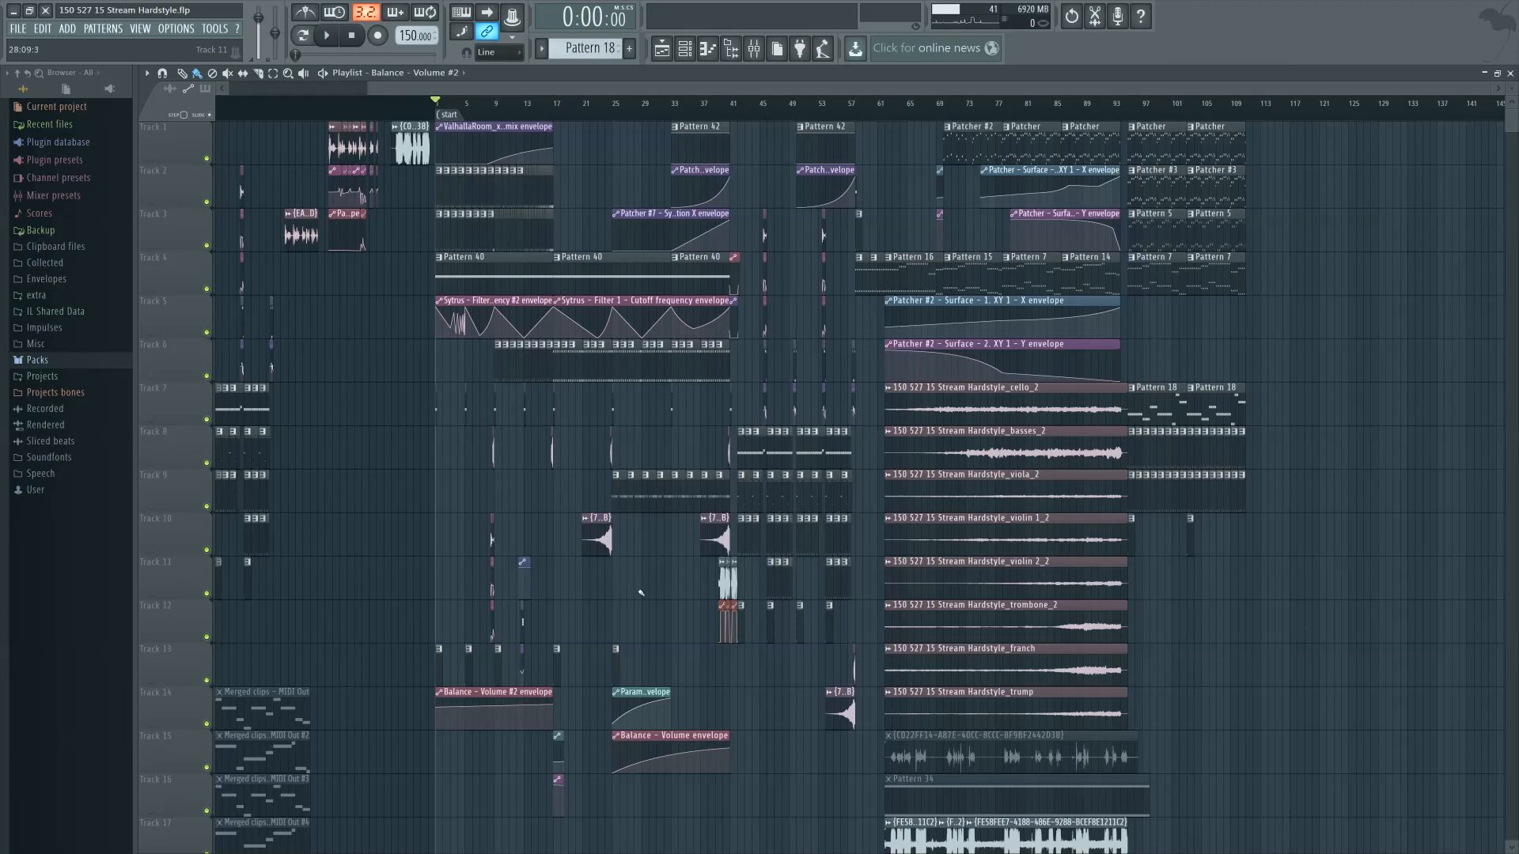
Play the full arrangement from the start, then stop playback
key(space)
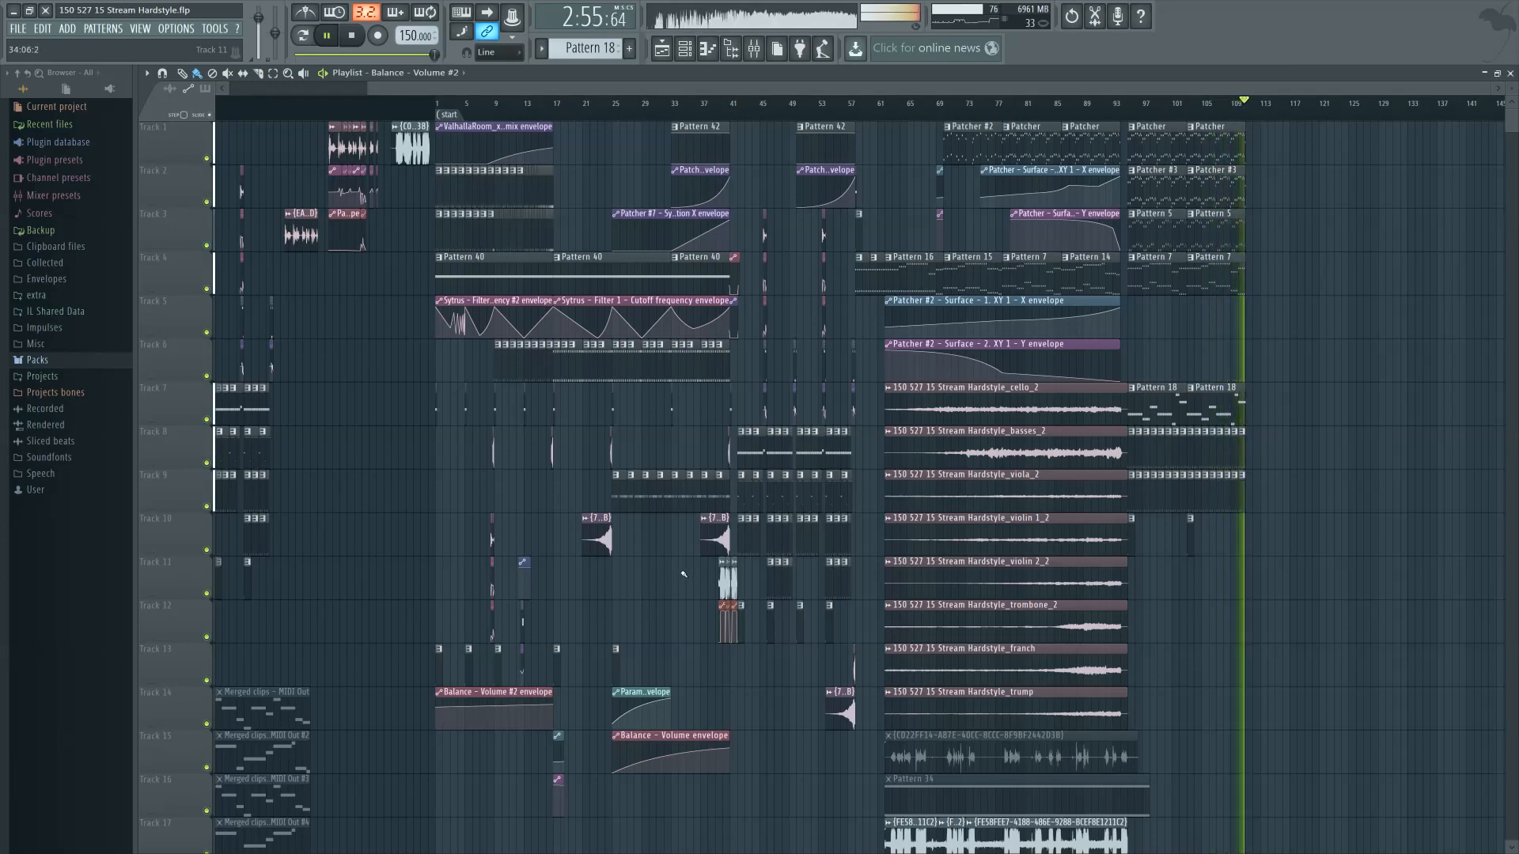
key(space)
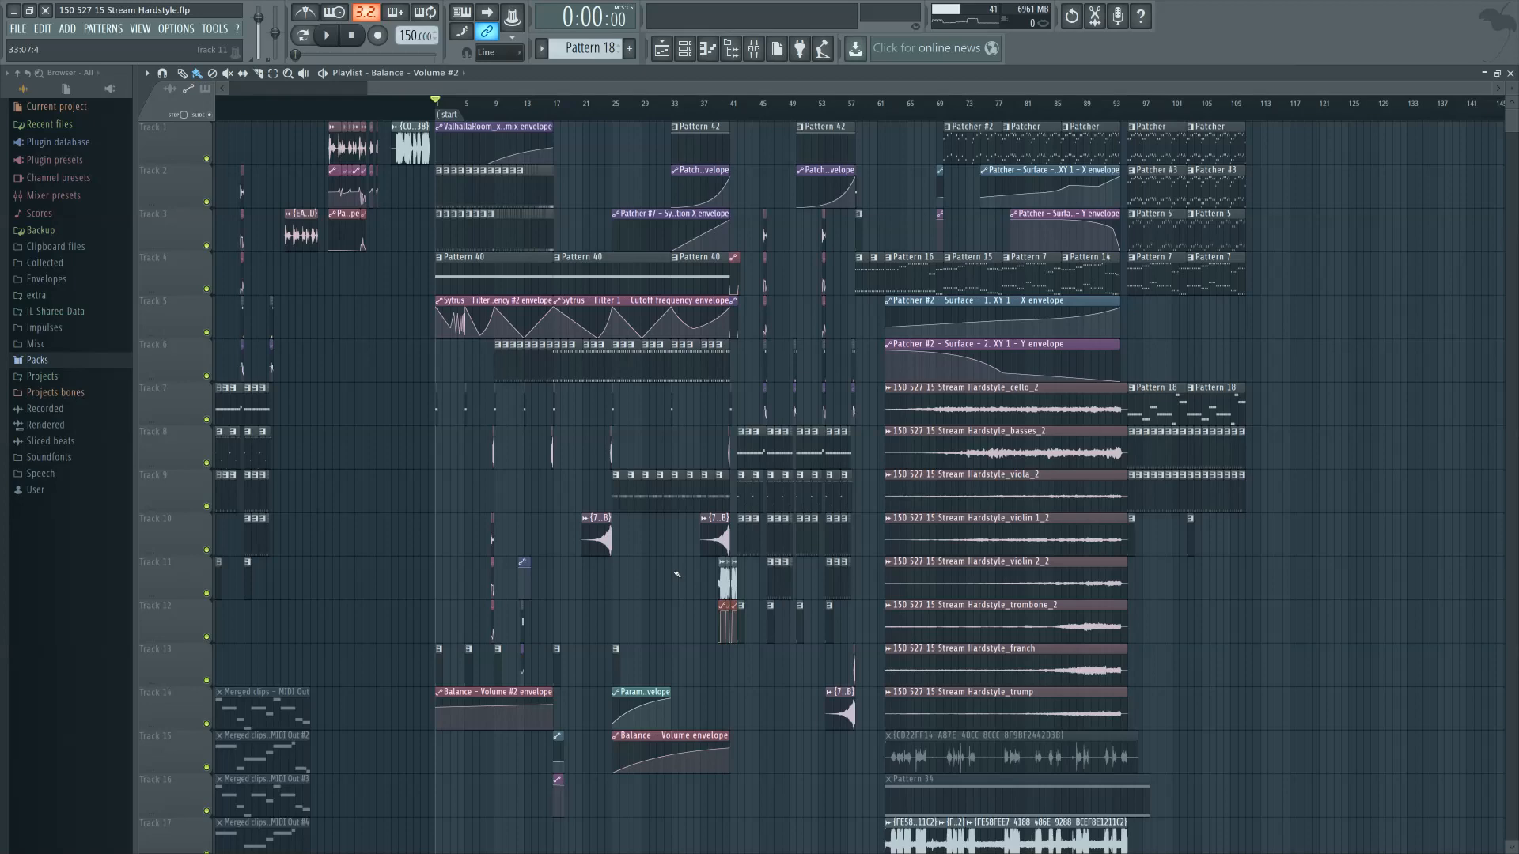
Delete the pattern clips at bars 1 and 5 on tracks 7 and 13 in the intro
key(space)
scroll(422, 546, up, 3)
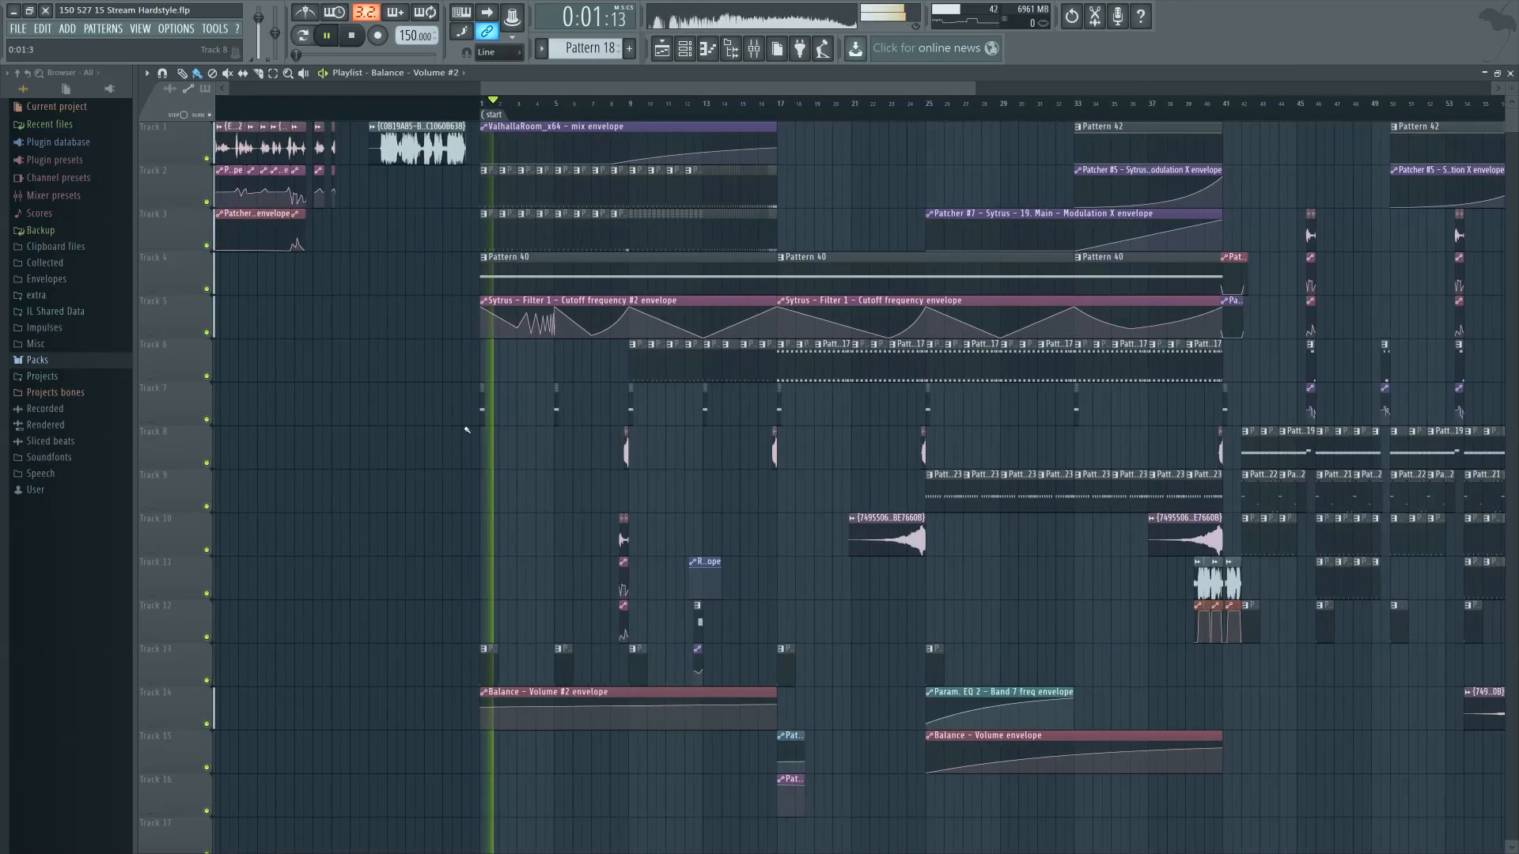
key(space)
key(space)
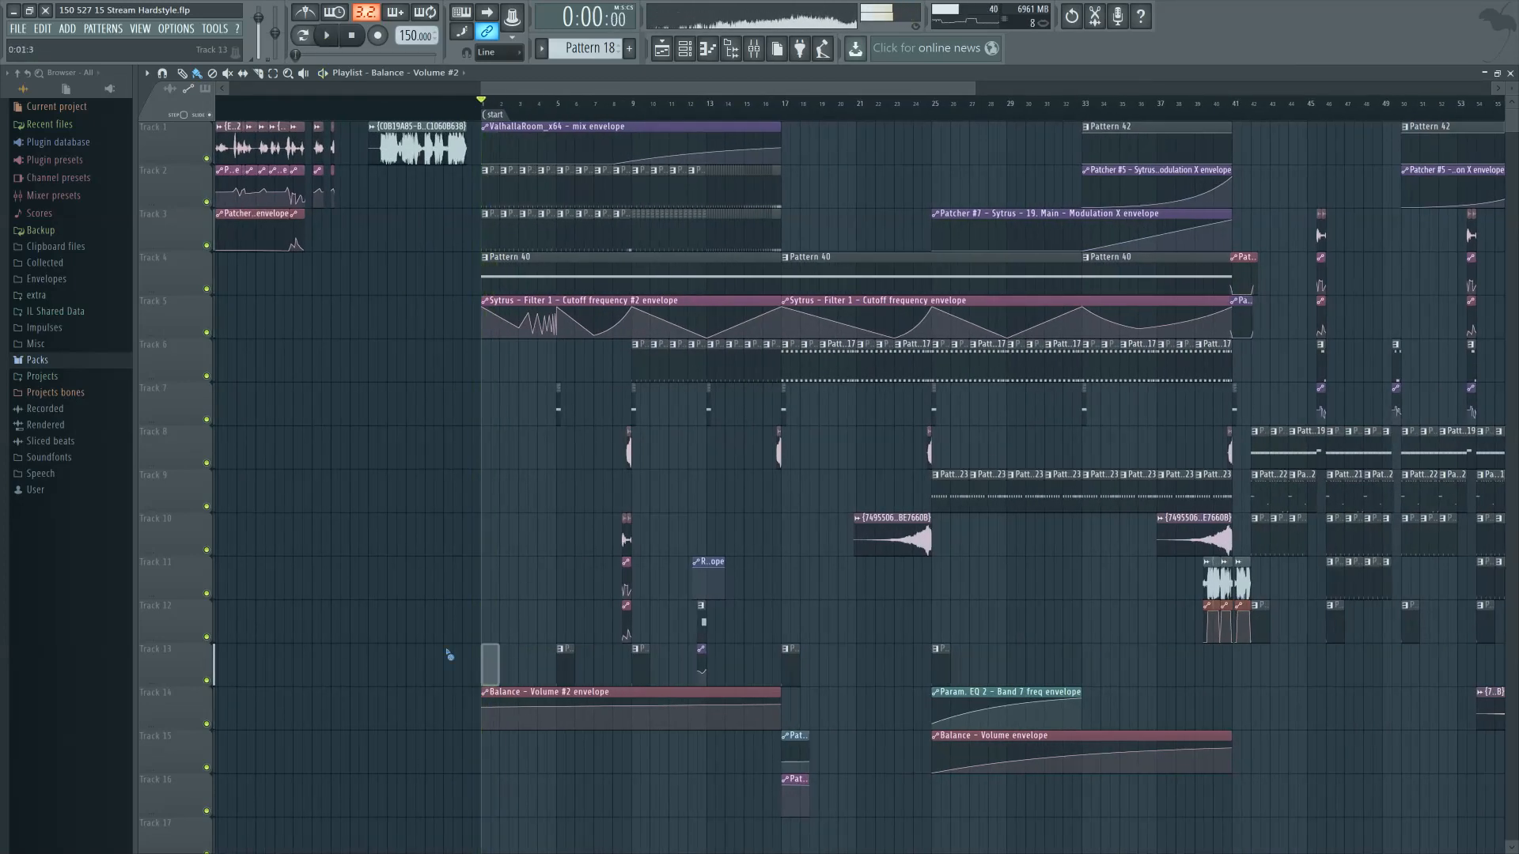
right_click(557, 398)
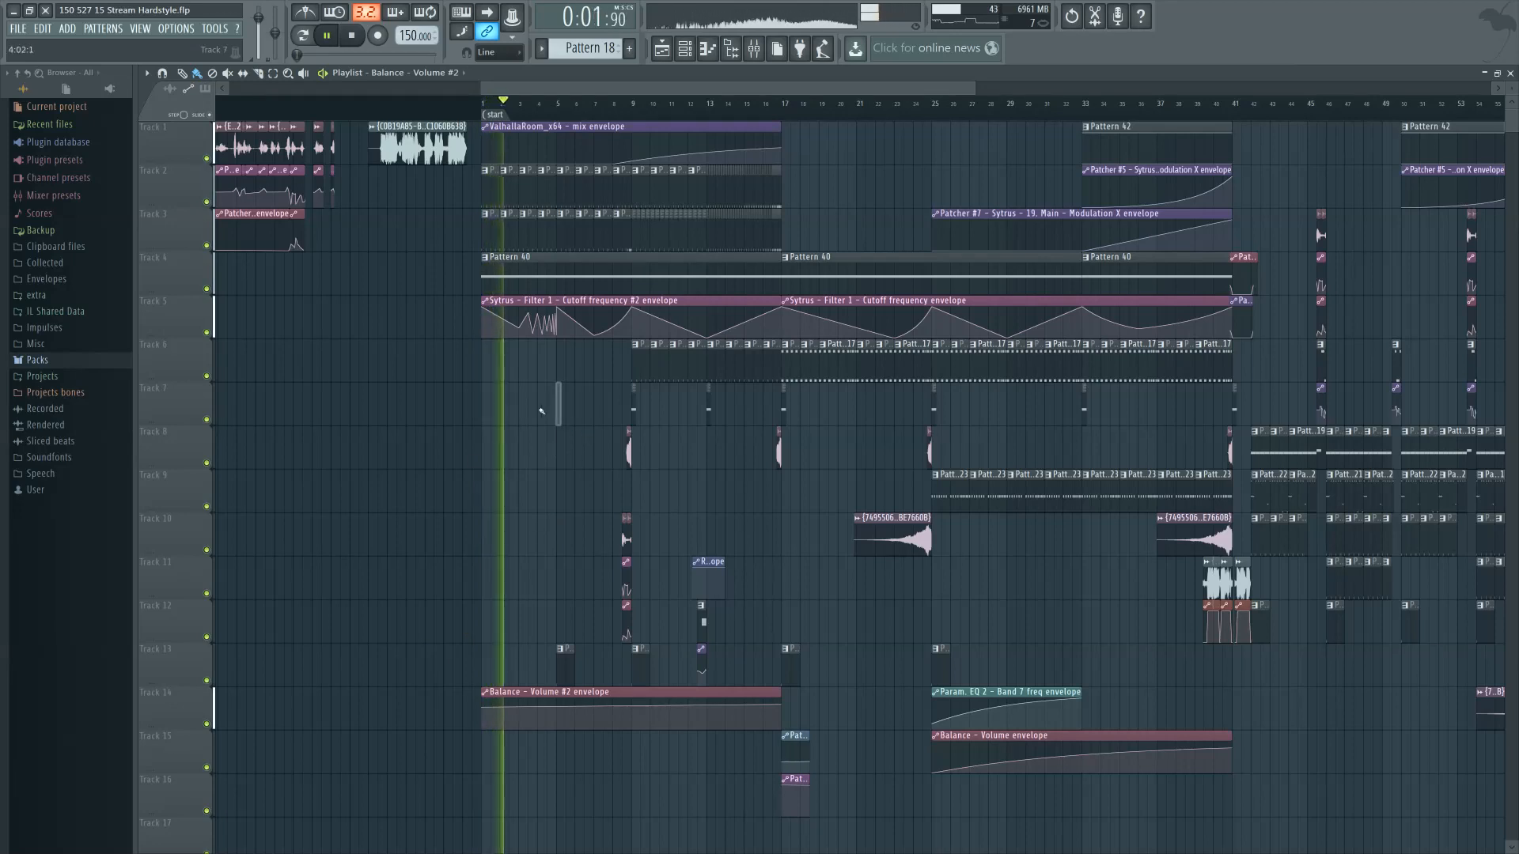
right_click(564, 660)
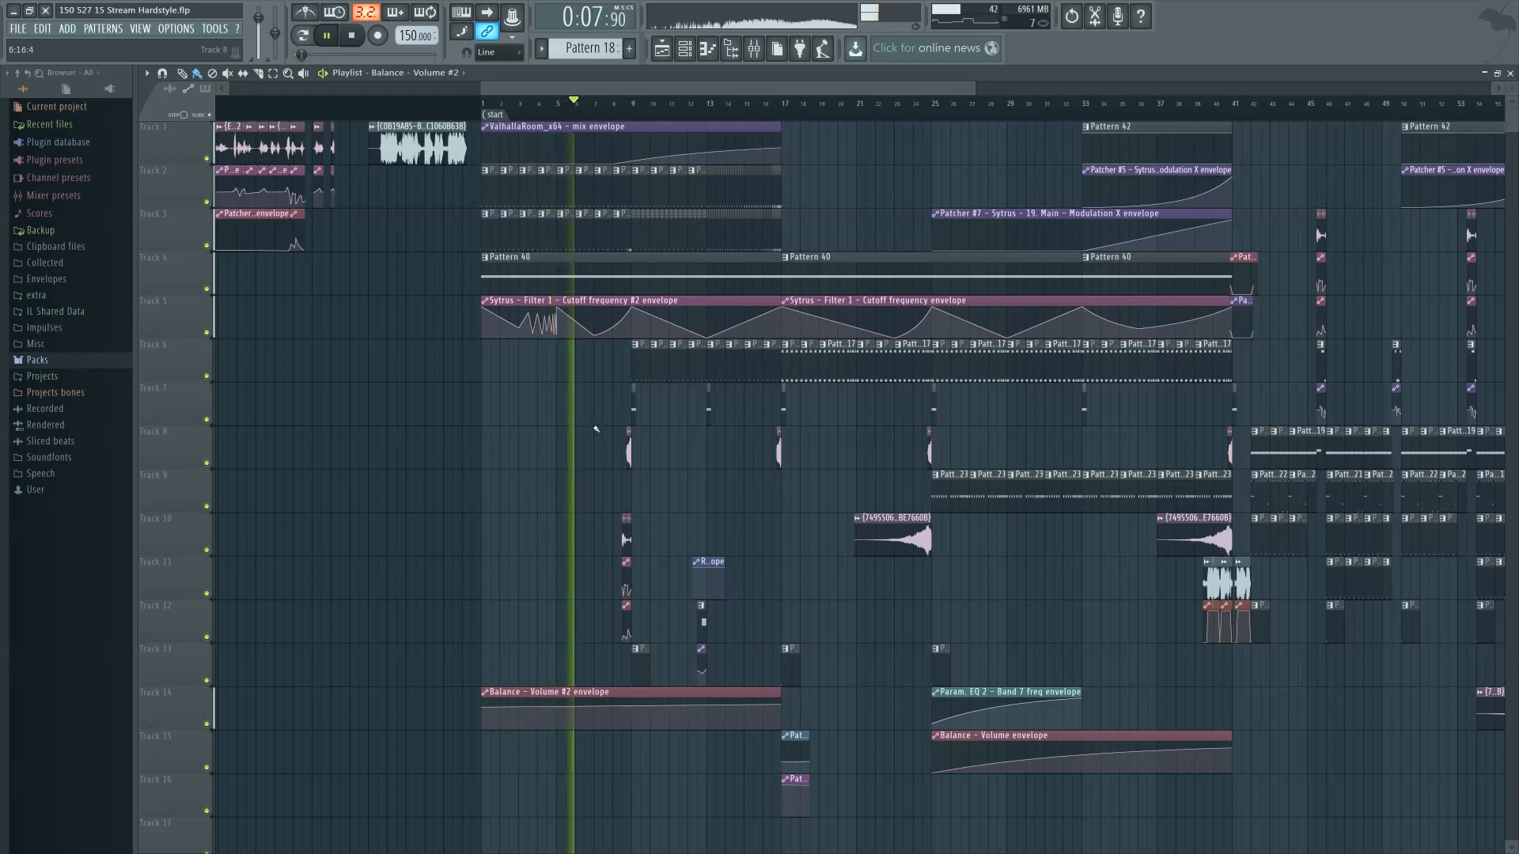
Move the Reeverb 2 mix level envelope and the two short clips below it four bars later, to just before bar 17
scroll(554, 423, right, 3)
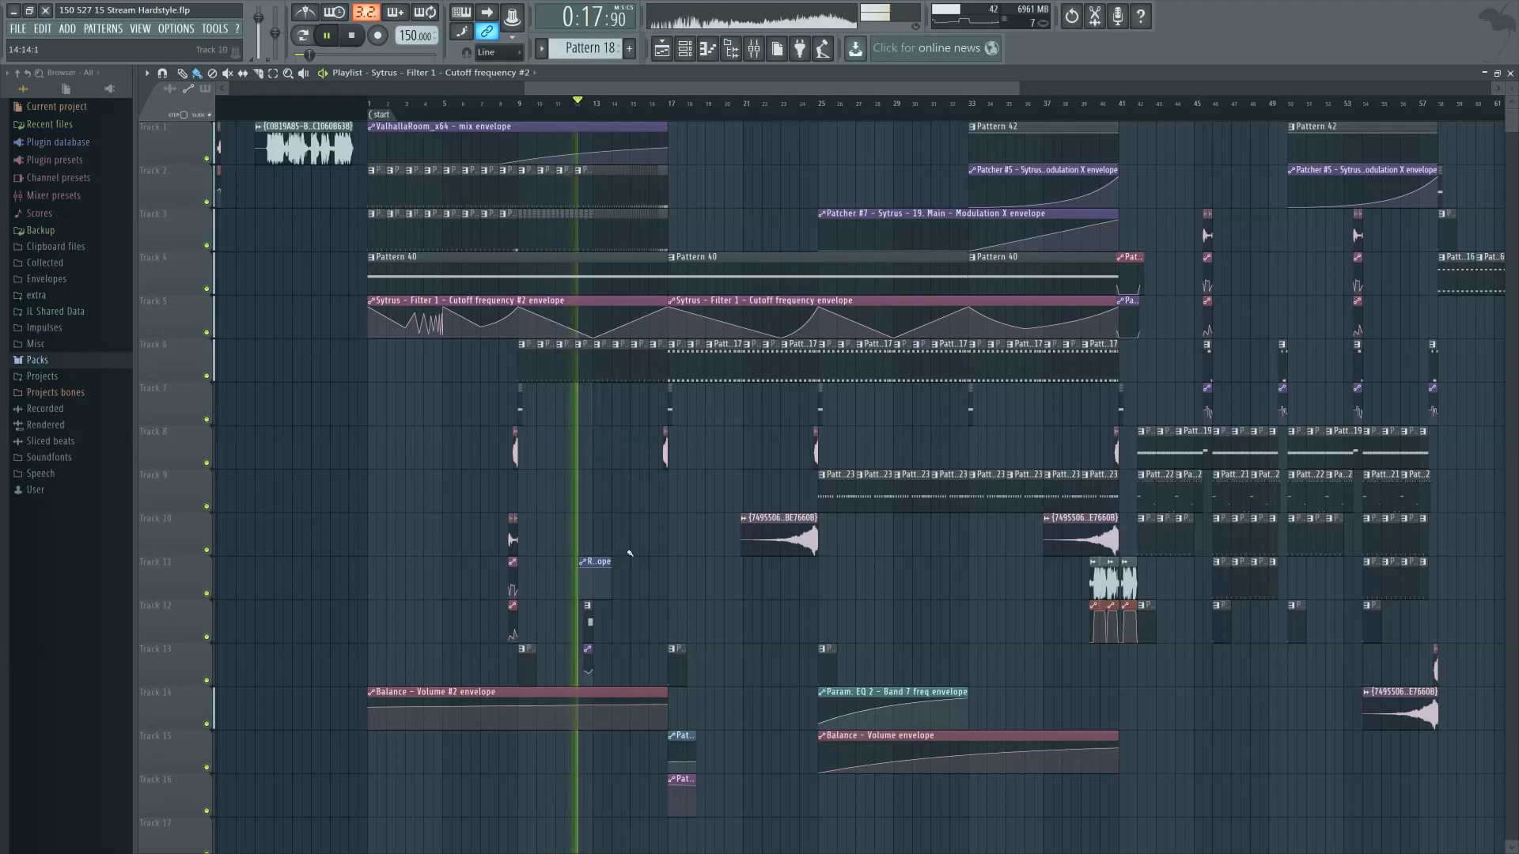
drag(571, 568, 616, 682)
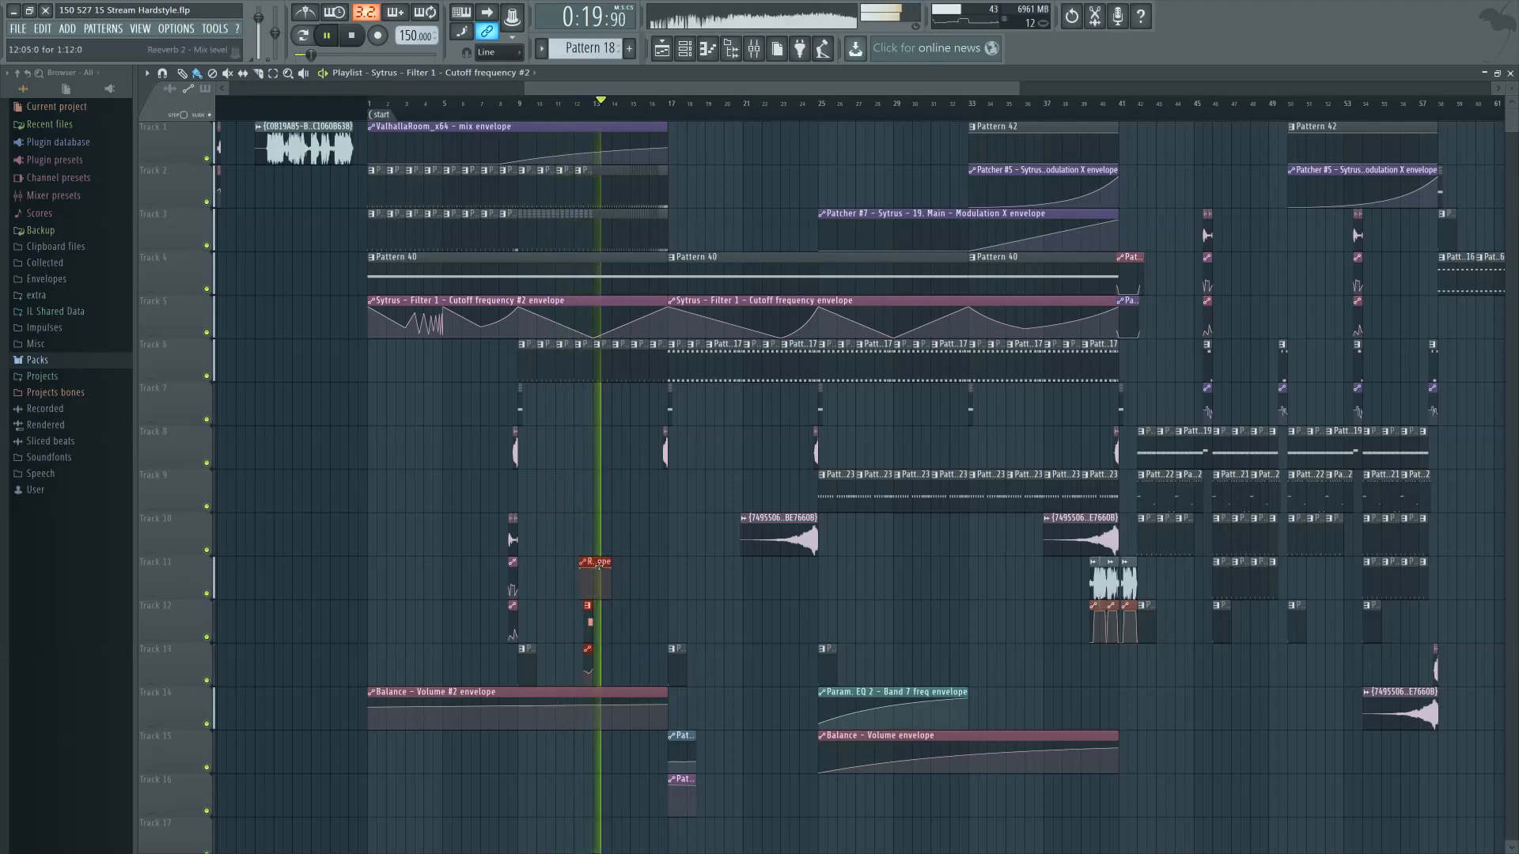
drag(604, 563, 669, 561)
scroll(667, 563, up, 5)
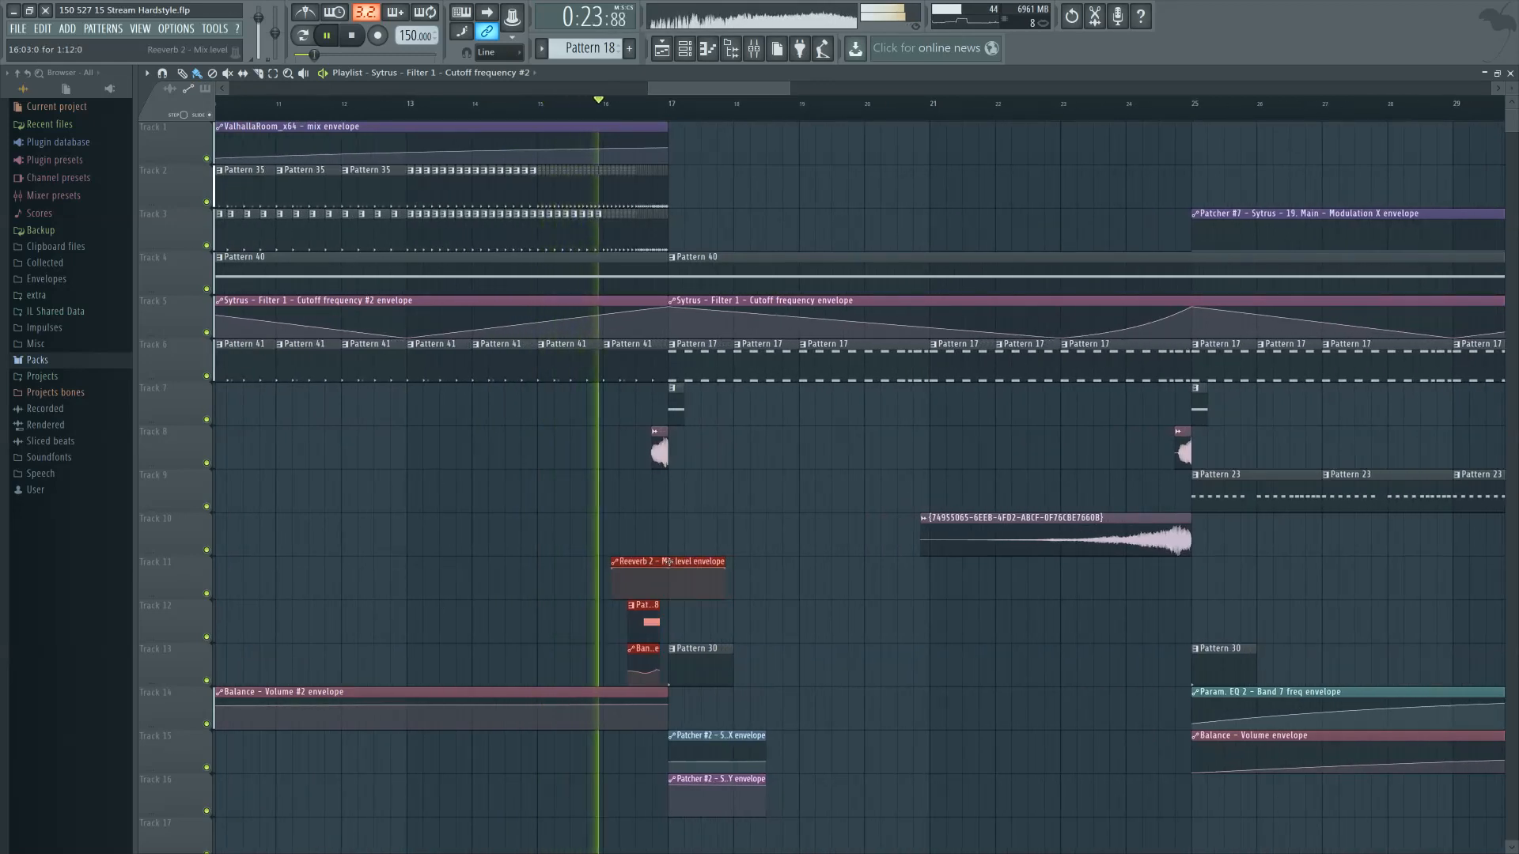
click(690, 522)
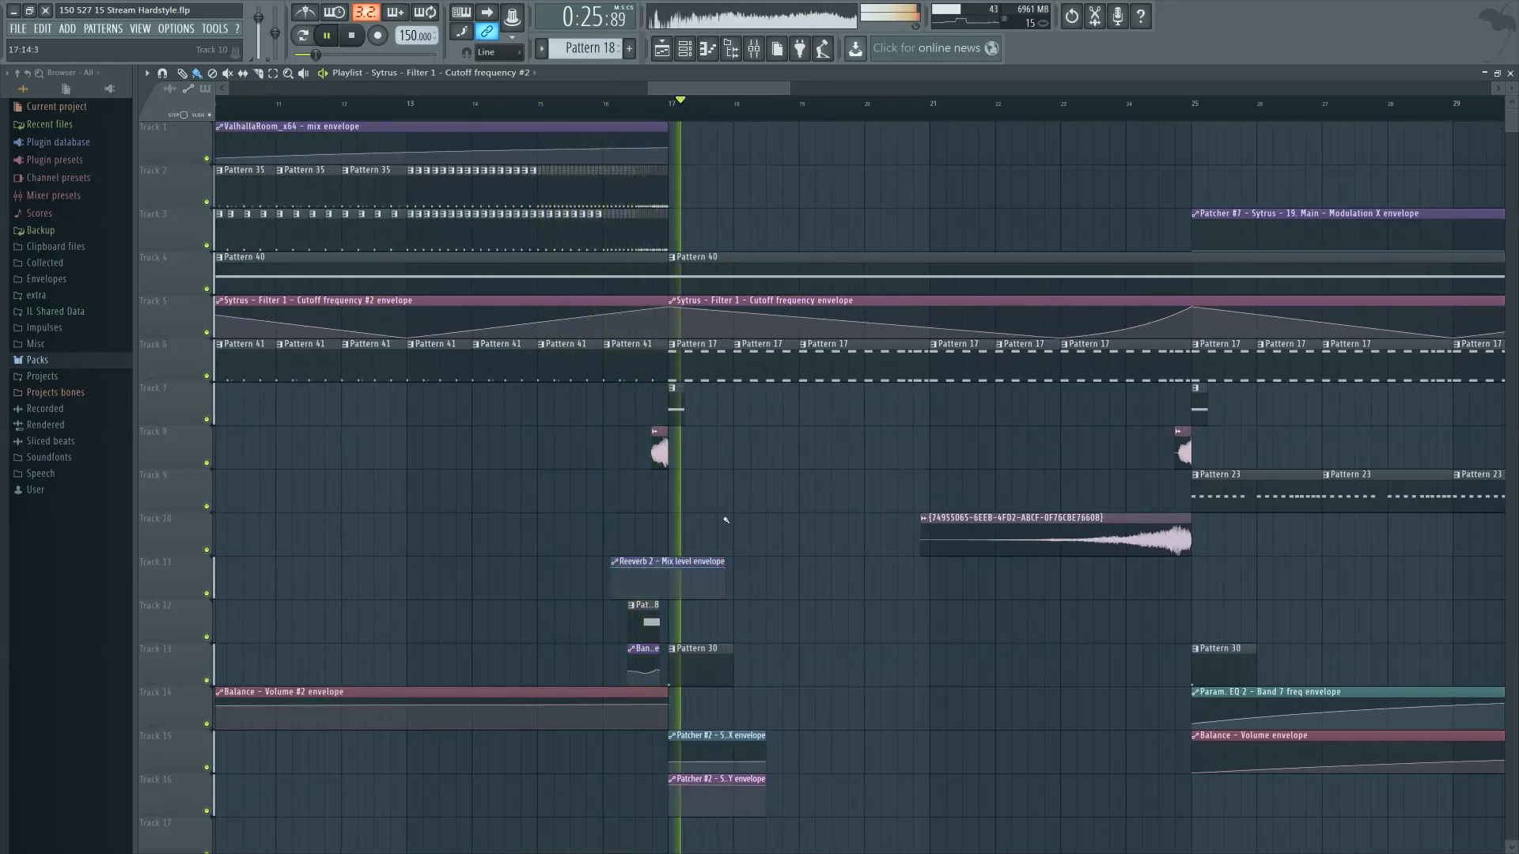
Play the section starting around bar 42, find its lead on mixer Insert 10 and open the Patcher #7 channel
scroll(799, 526, down, 4)
scroll(804, 529, right, 5)
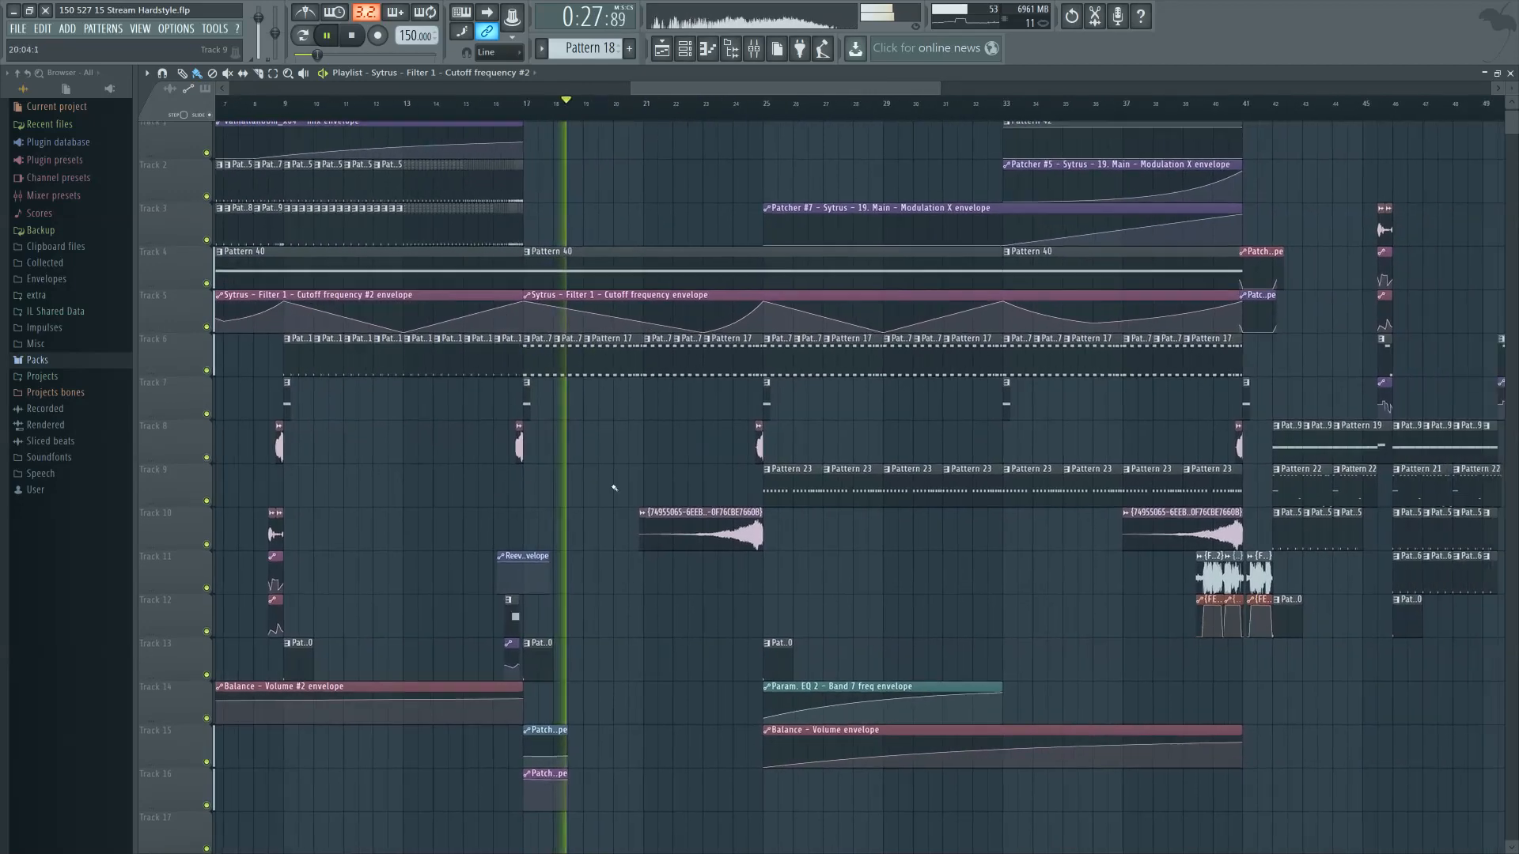
scroll(798, 568, right, 3)
key(space)
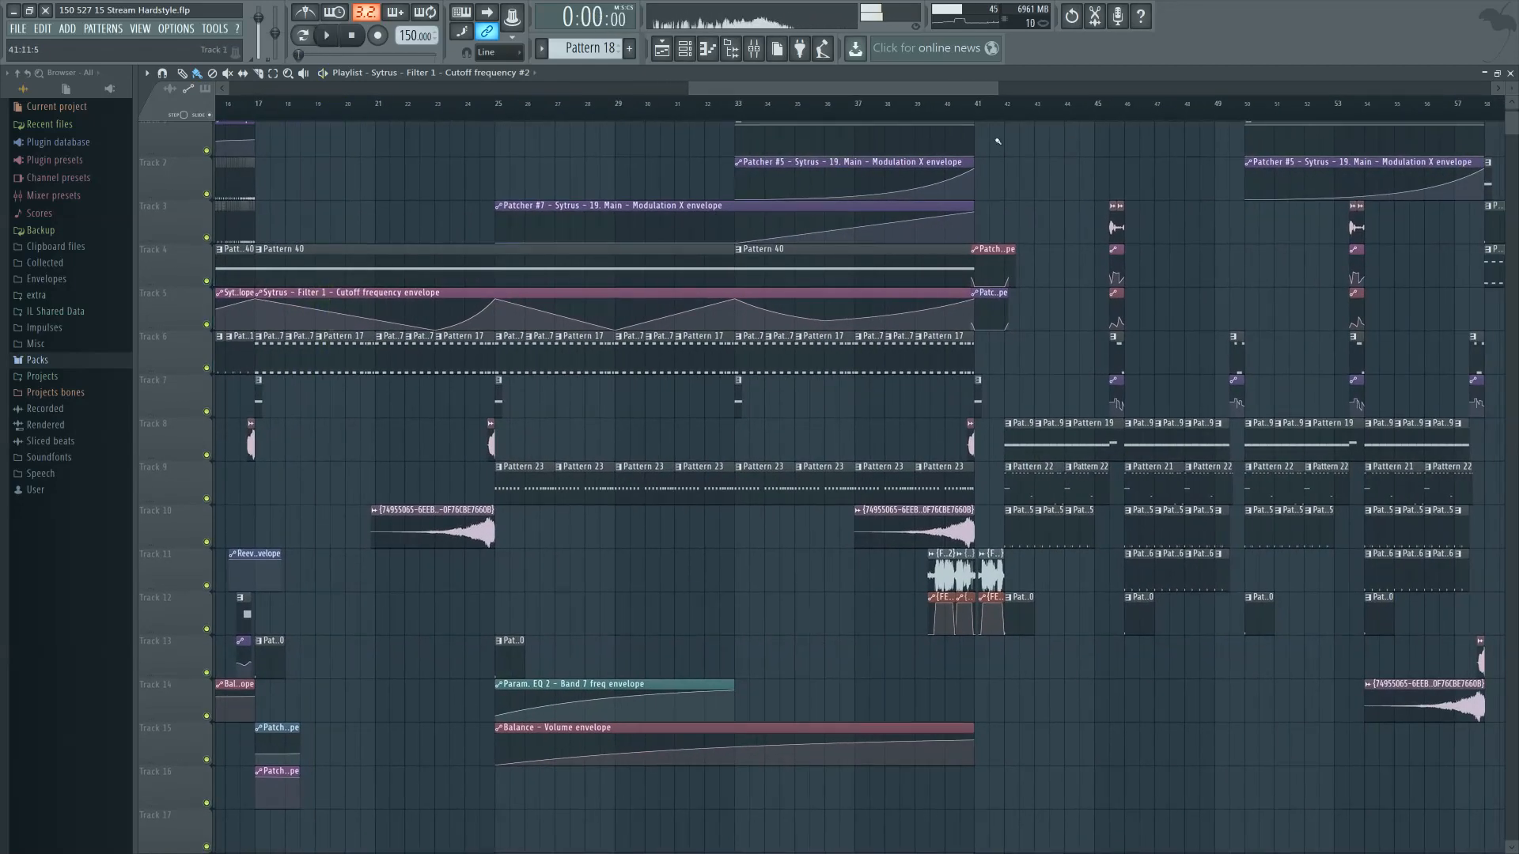
key(F9)
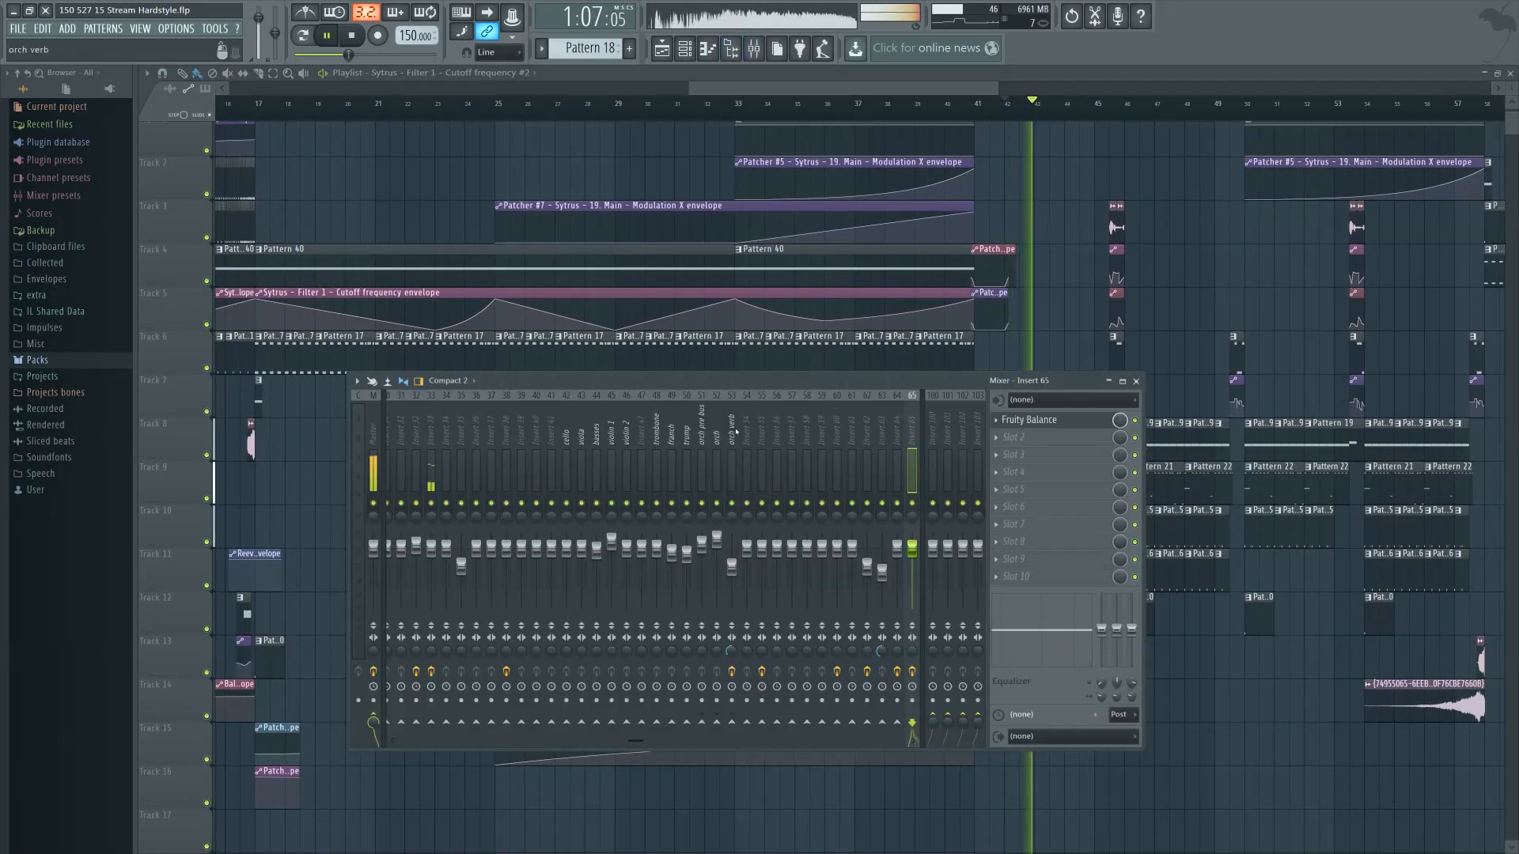
scroll(554, 443, left, 5)
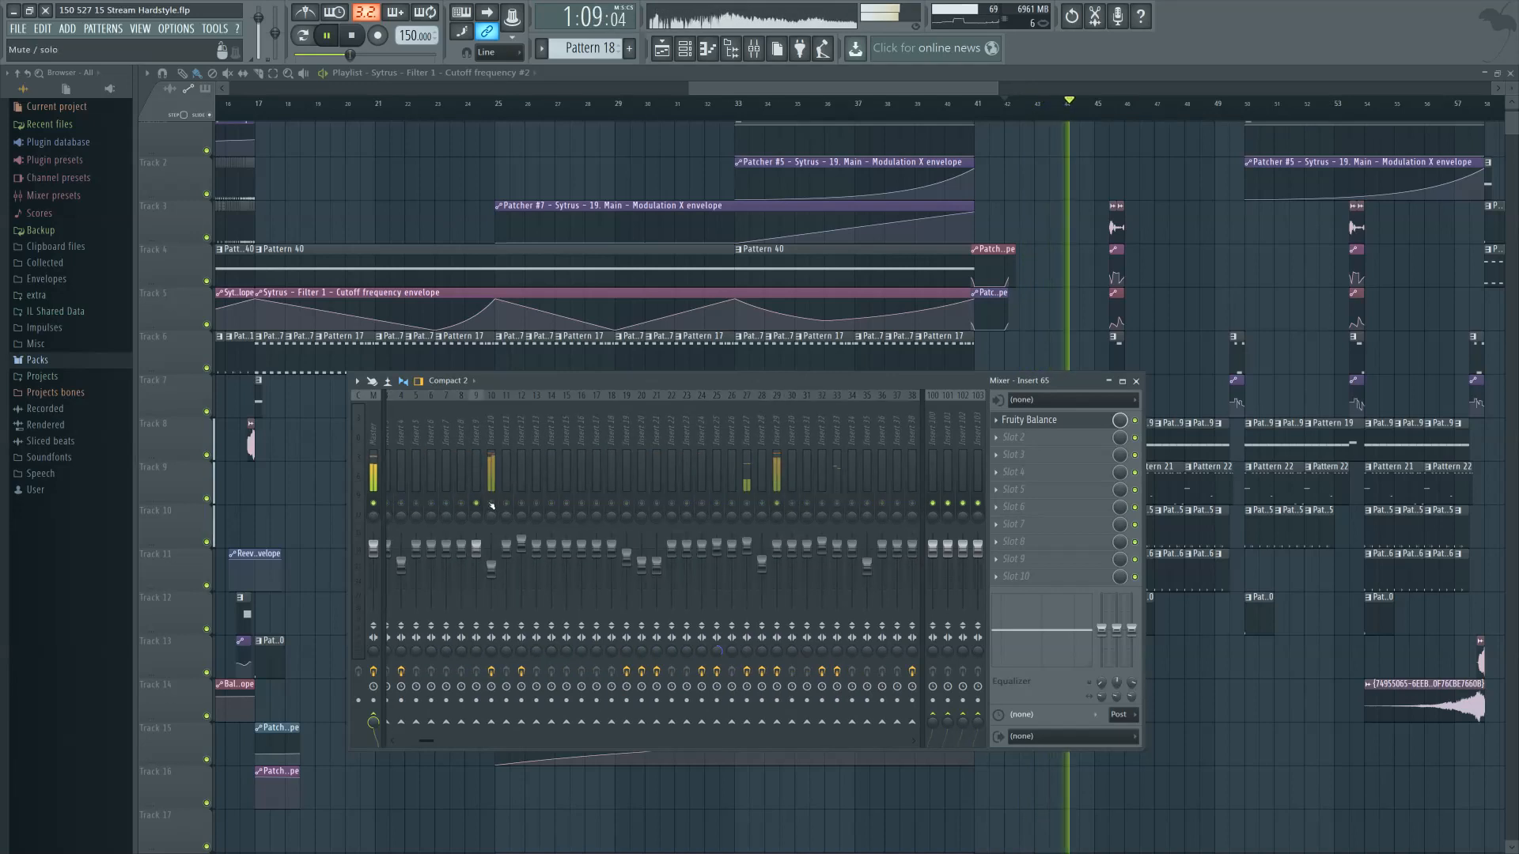
key(F6)
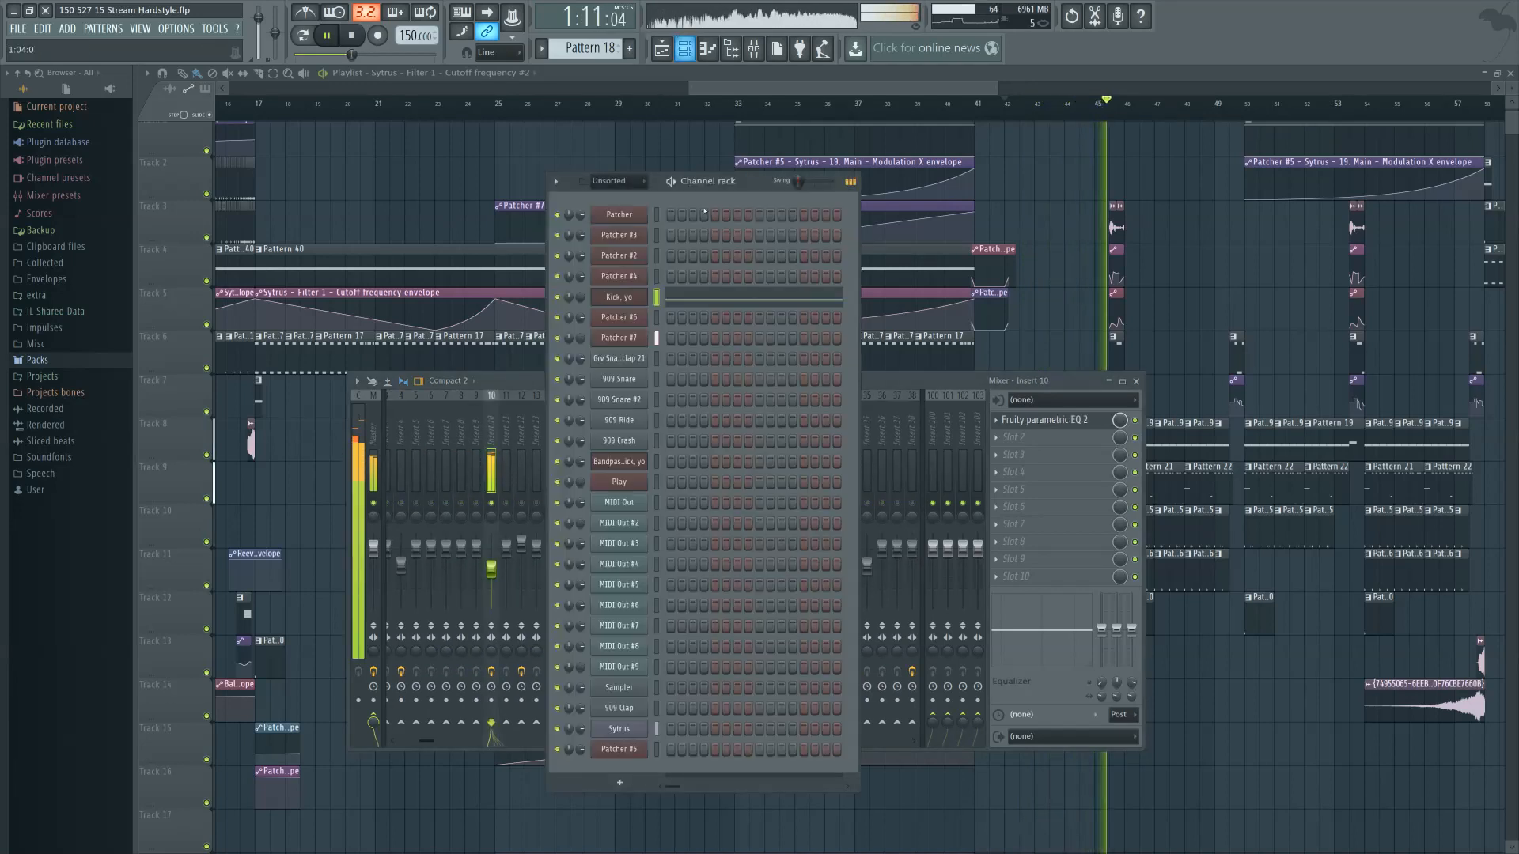
click(619, 338)
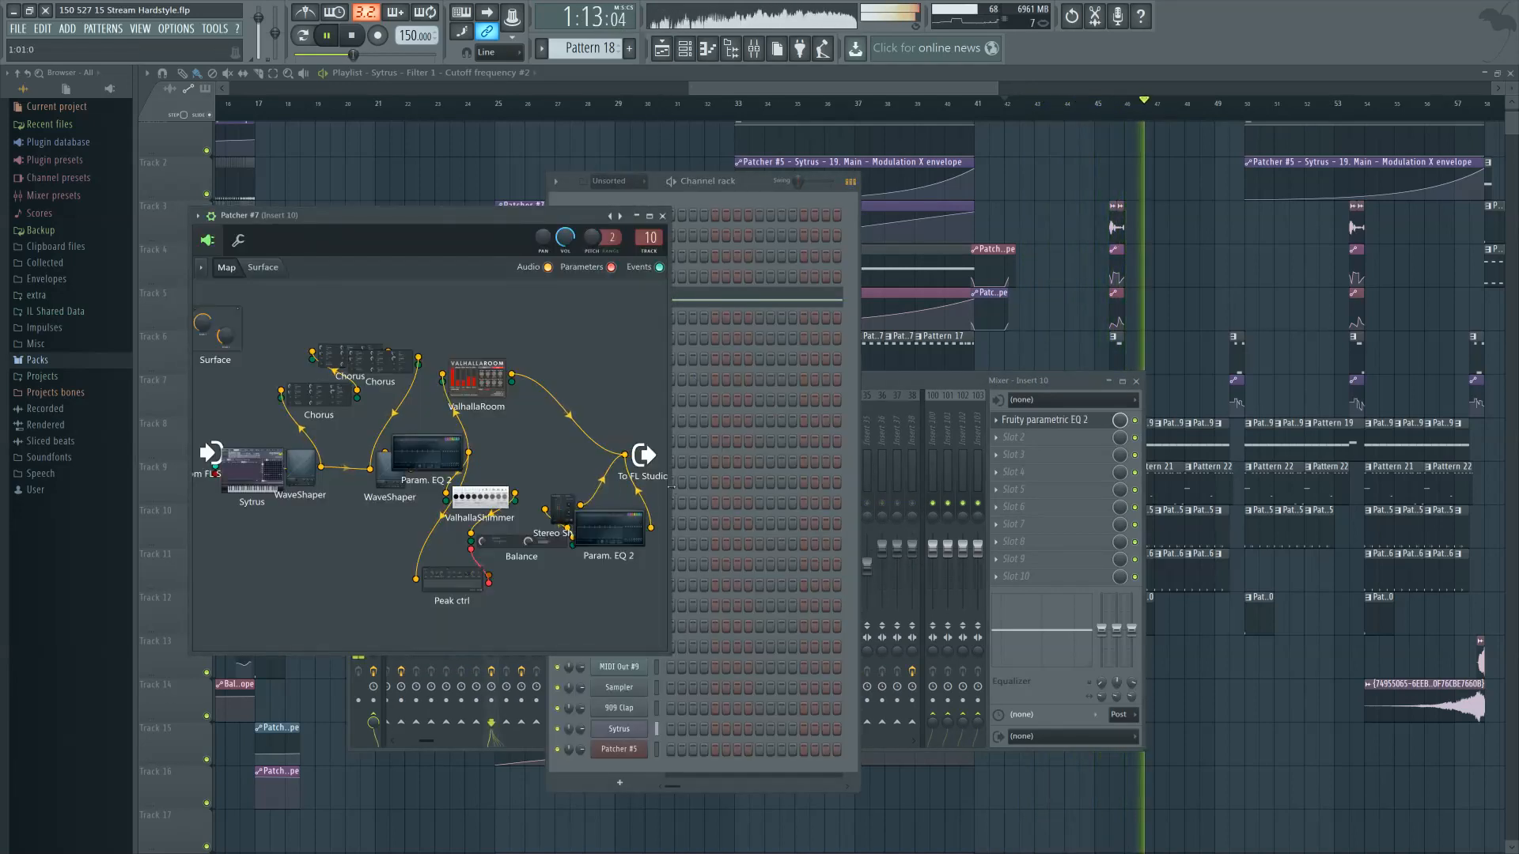
In Patcher #7, reposition the last Param. EQ 2 module, and in the open EQ lower band 7's high shelf and raise band 1's cutoff frequency
click(661, 452)
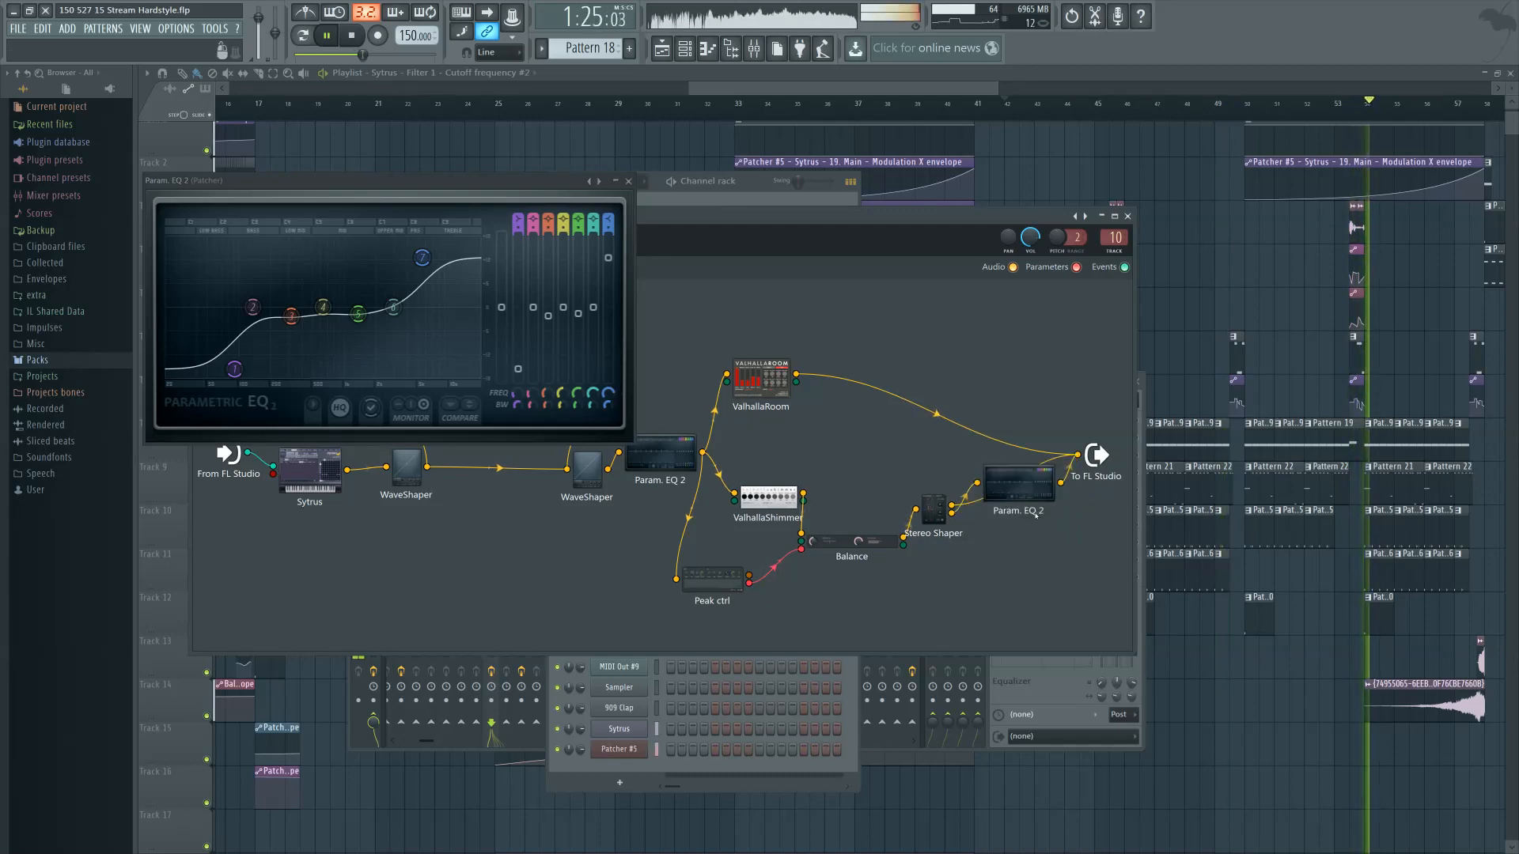
mouse_move(1028, 528)
mouse_down()
mouse_move(1005, 469)
mouse_move(1020, 528)
mouse_up()
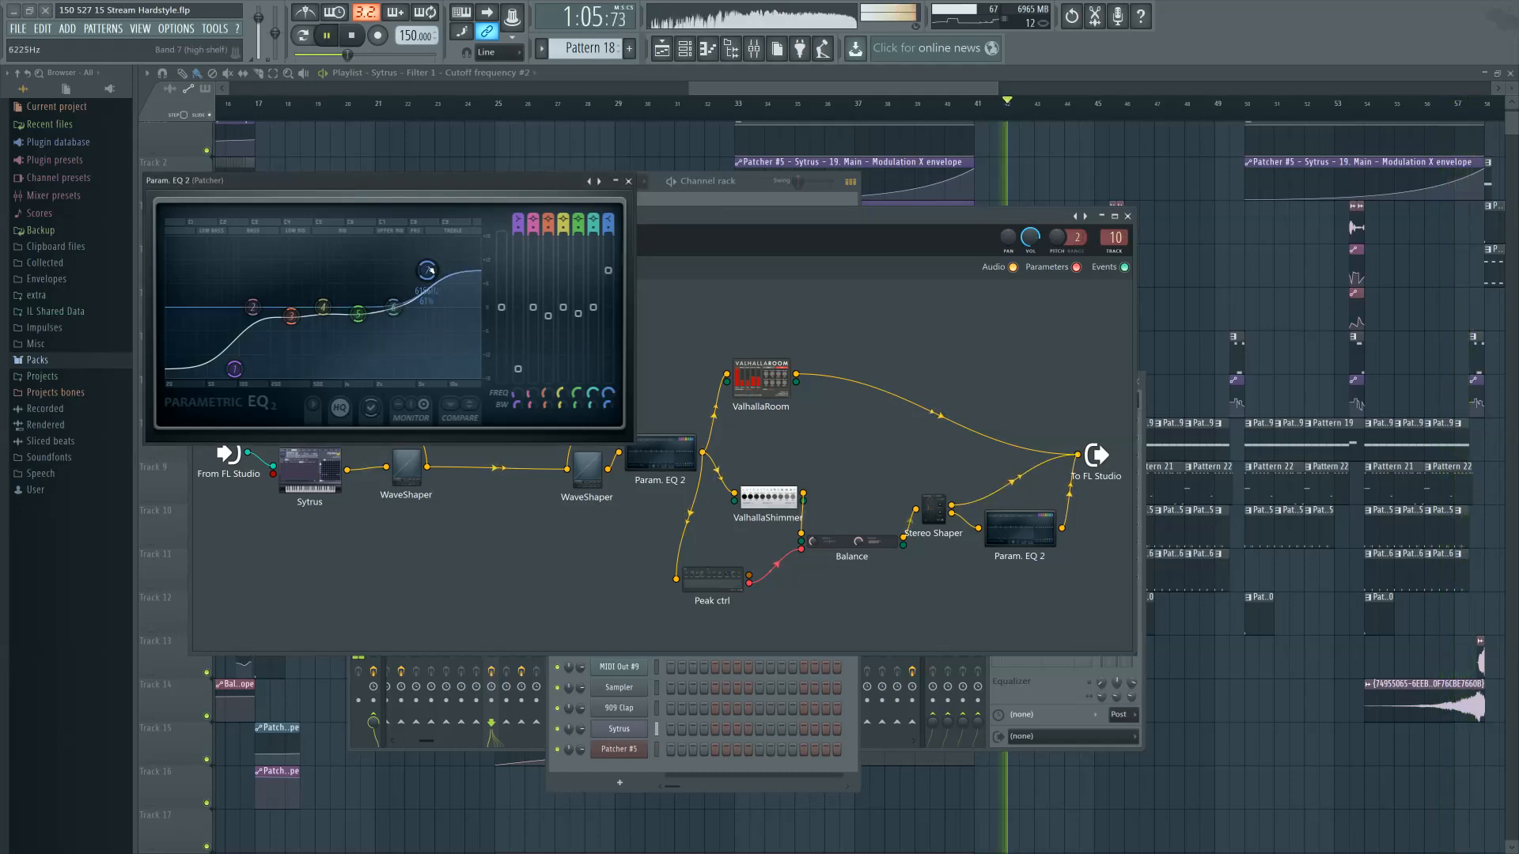
drag(245, 367, 280, 365)
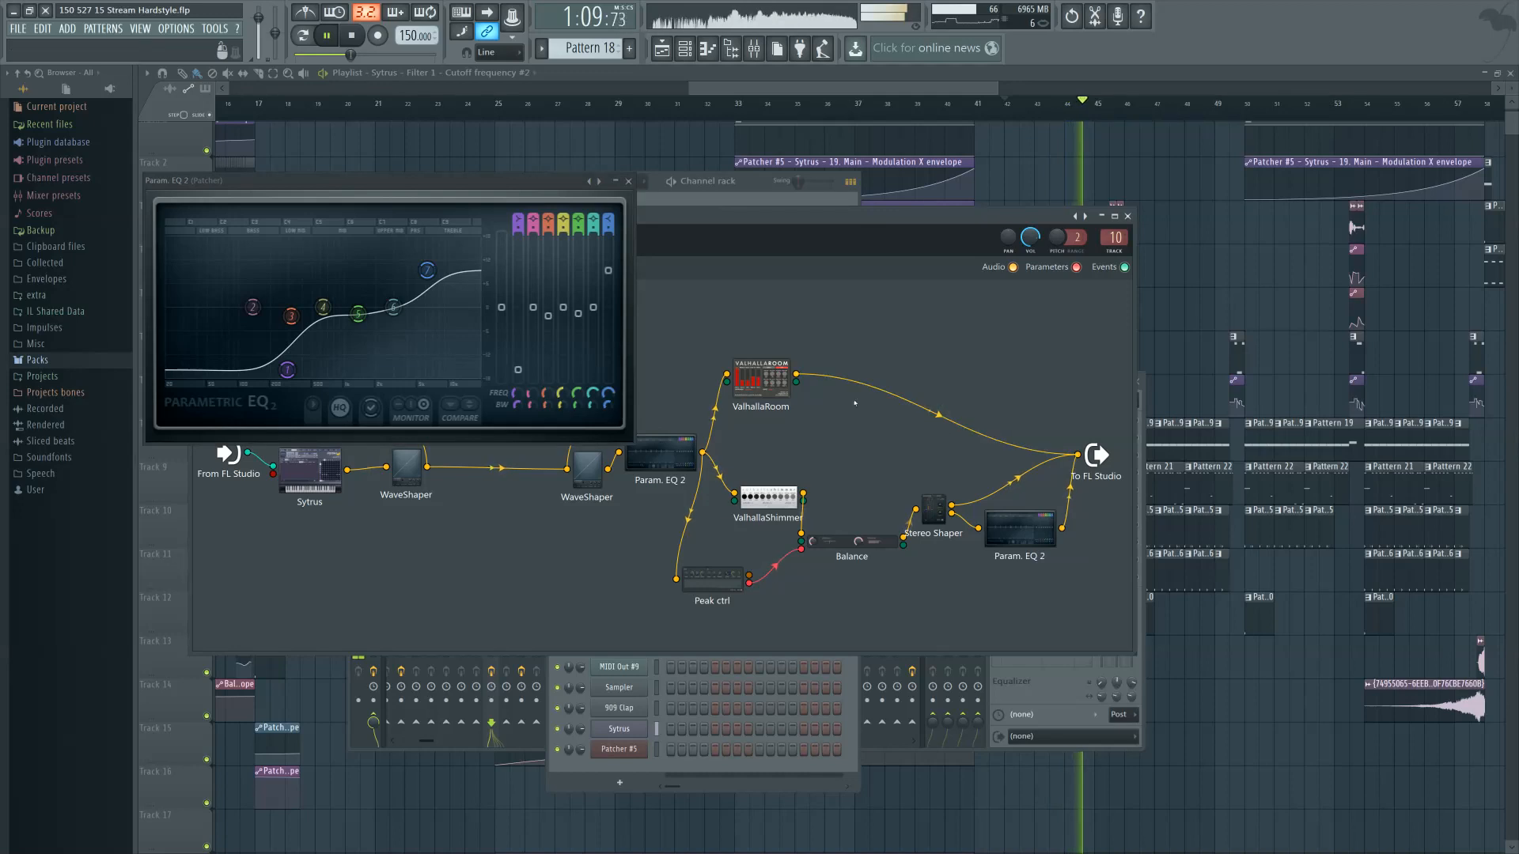
Raise the ValhallaRoom mix, shorten its decay to about 1.1 s, and close the reverb and Patcher #7
click(762, 379)
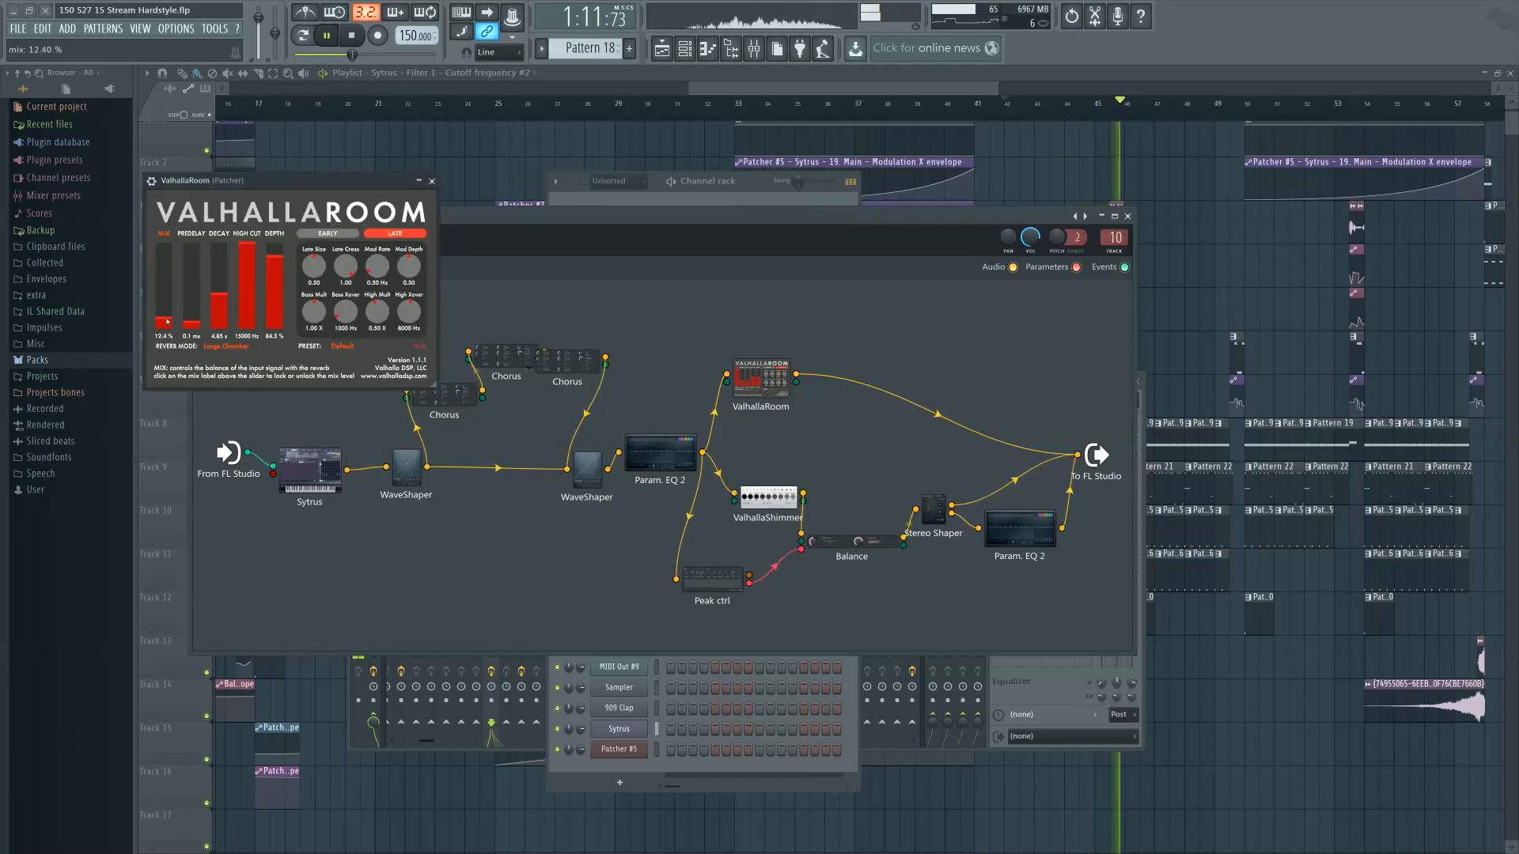
mouse_move(215, 302)
mouse_down()
mouse_move(171, 313)
mouse_move(220, 307)
mouse_up()
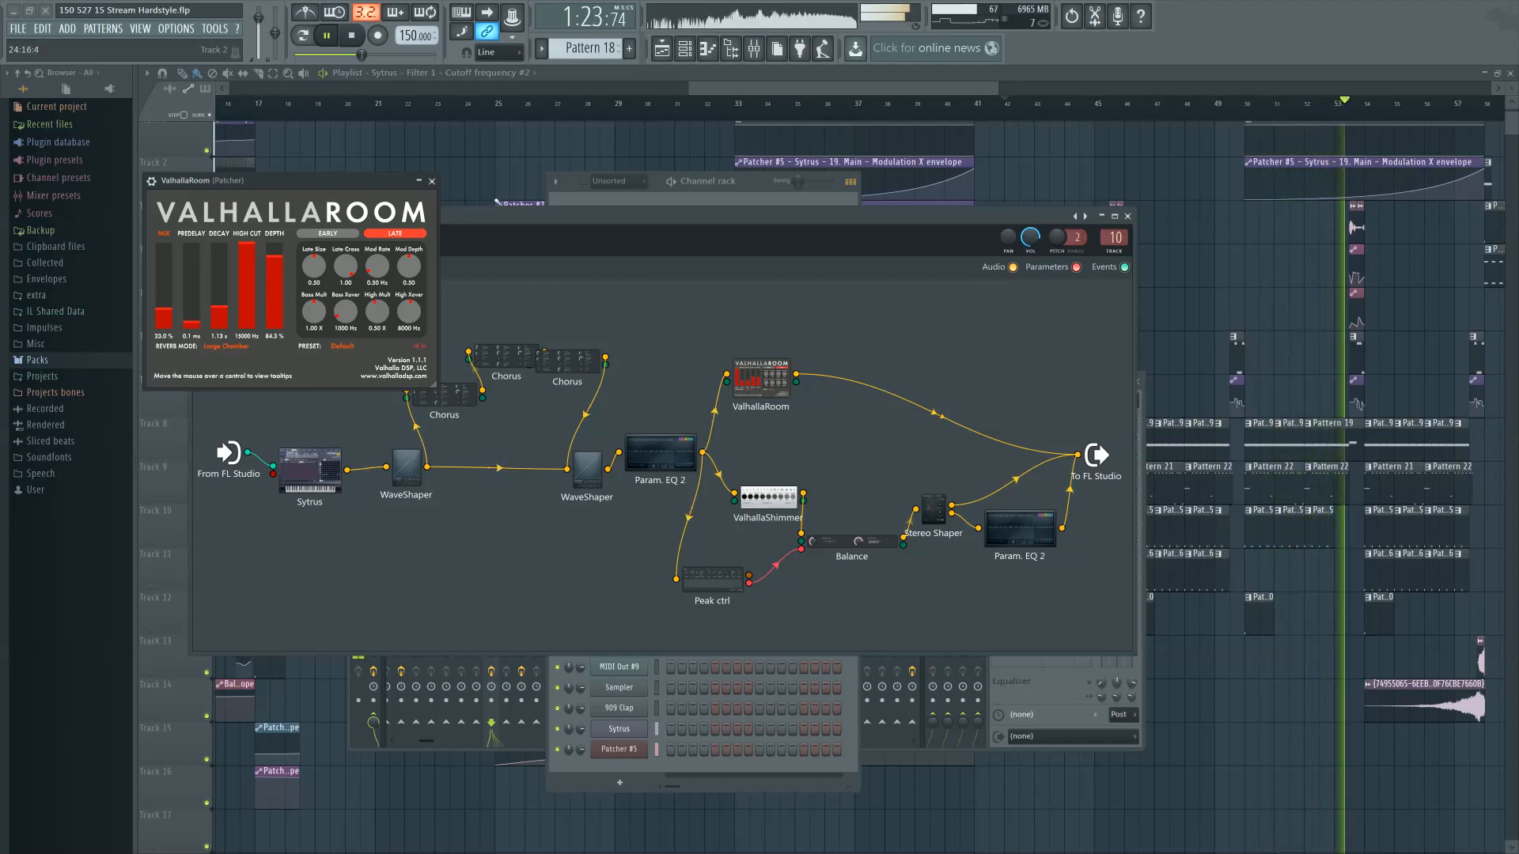
key(Escape)
key(Escape)
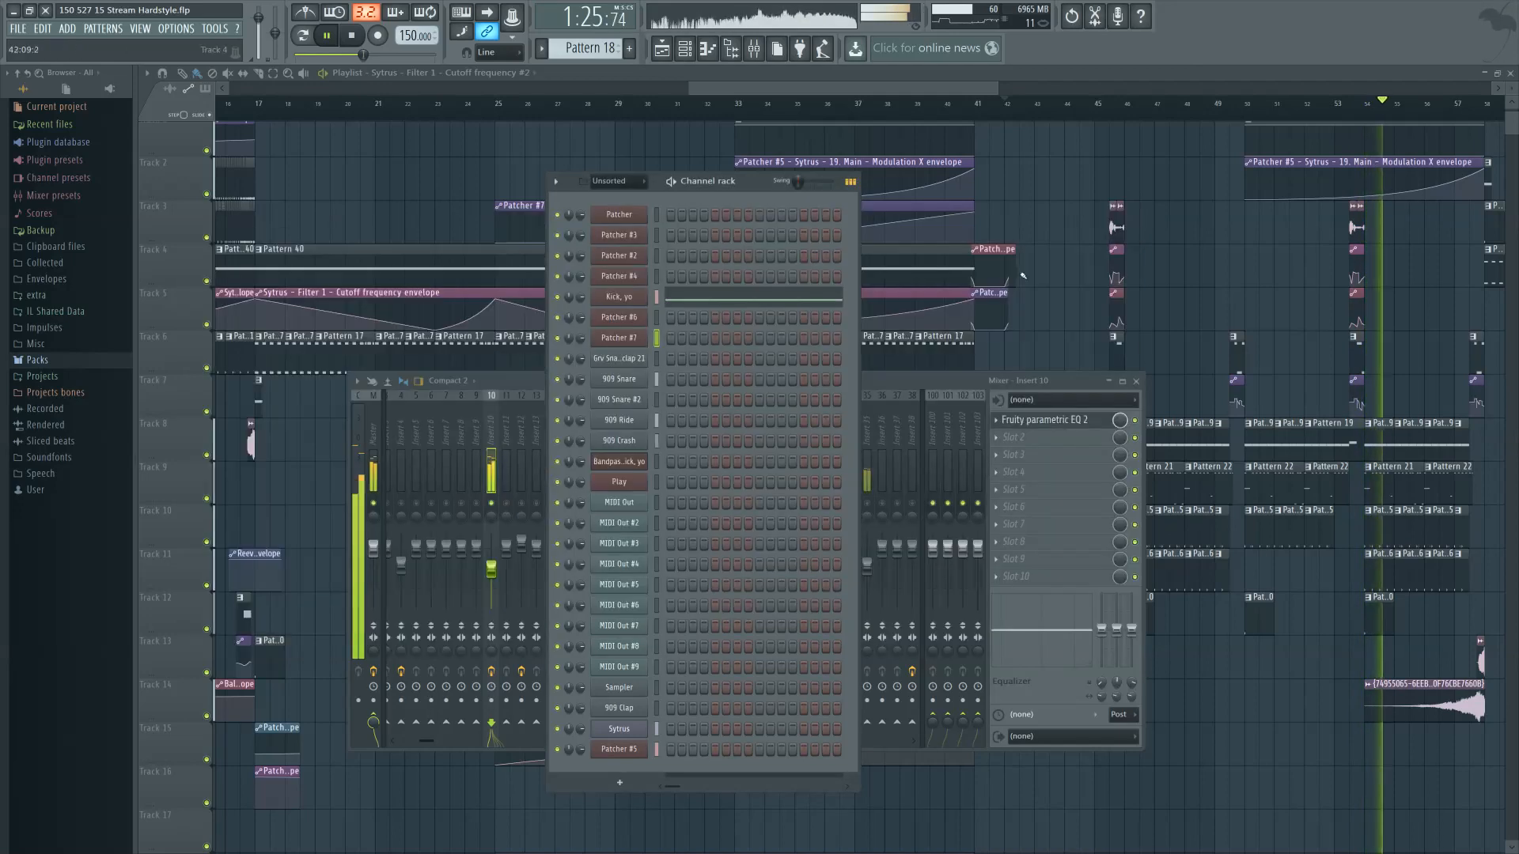
Solo Insert 27 in the mixer, replay the section and open the insert's Fruity parametric EQ 2
click(878, 385)
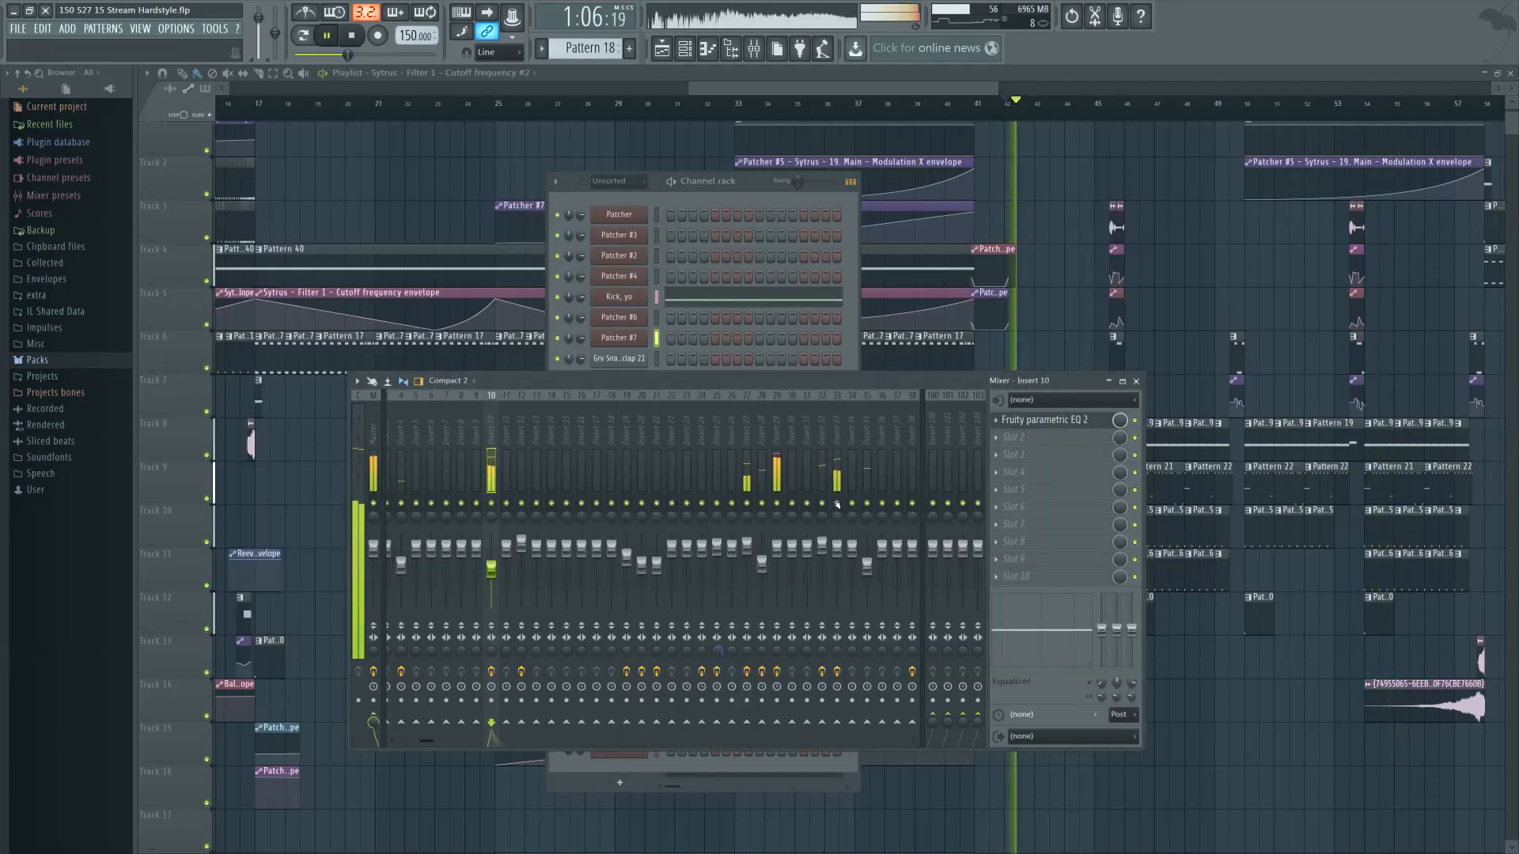
scroll(712, 491, up, 3)
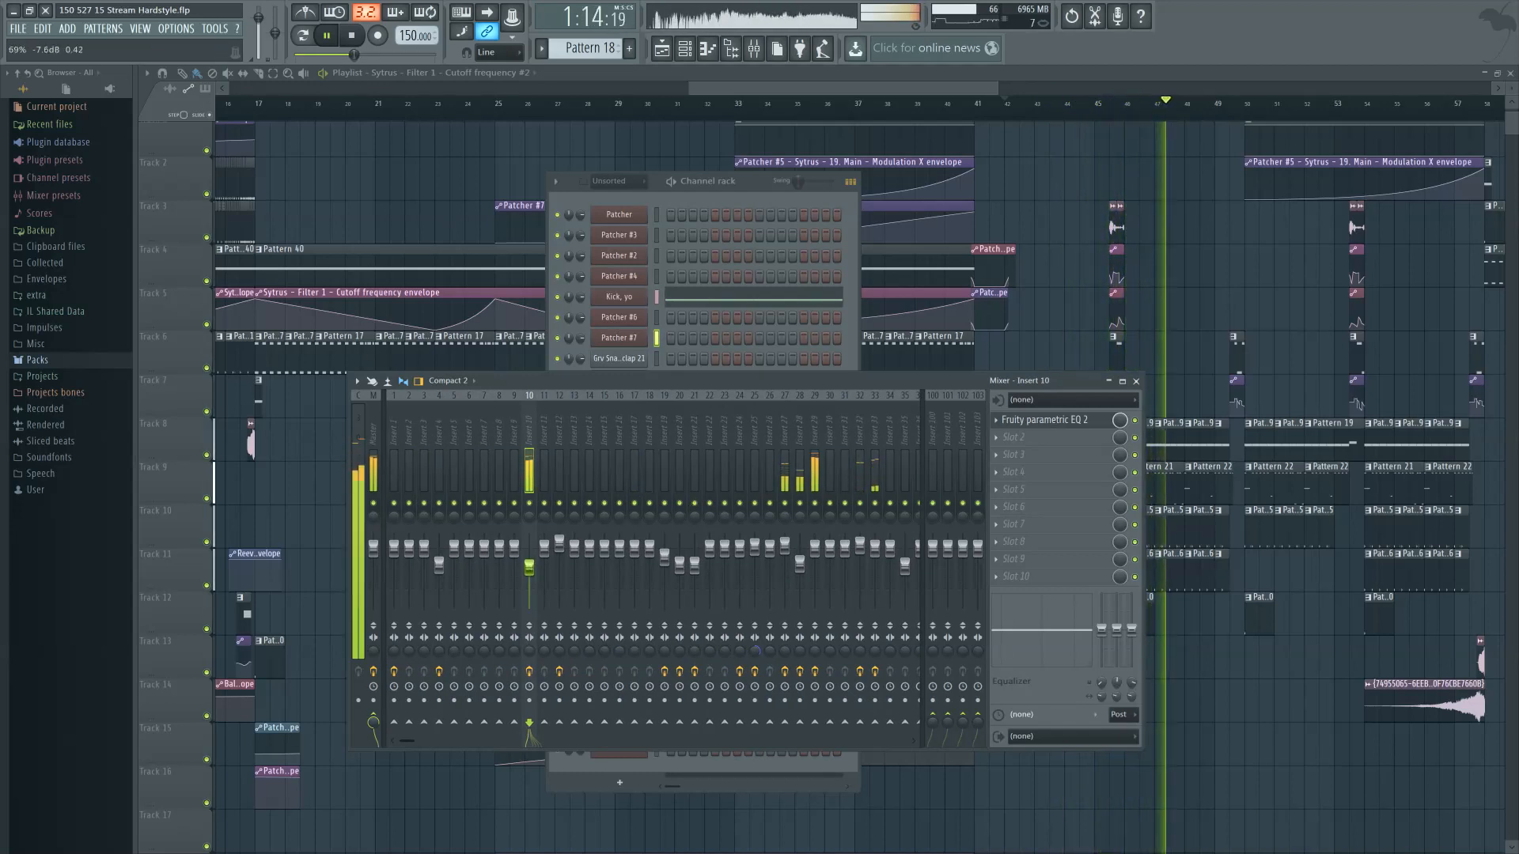
click(784, 455)
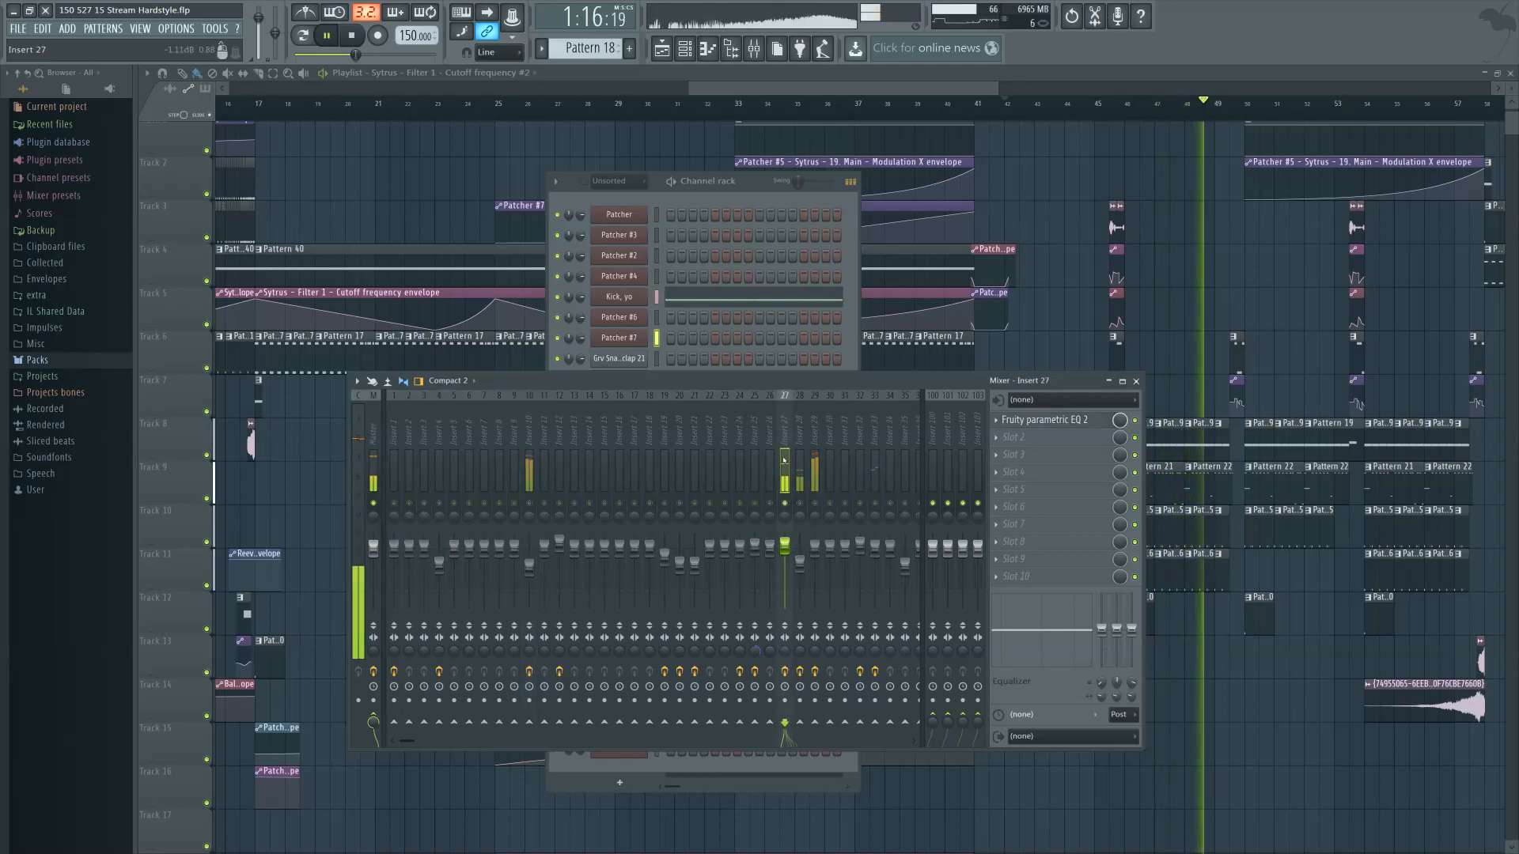
key(space)
key(space)
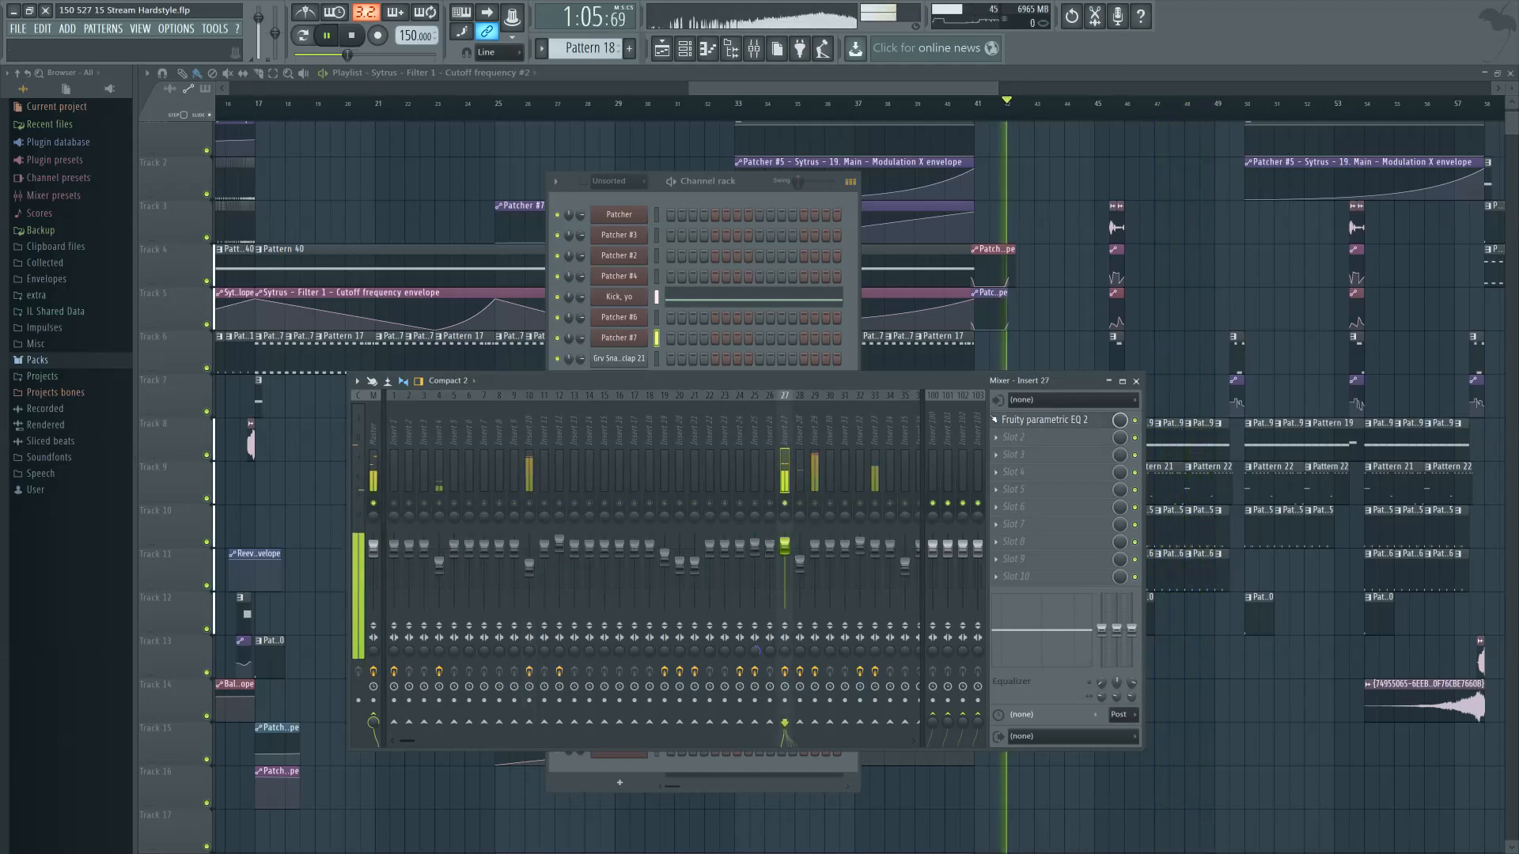
click(1045, 419)
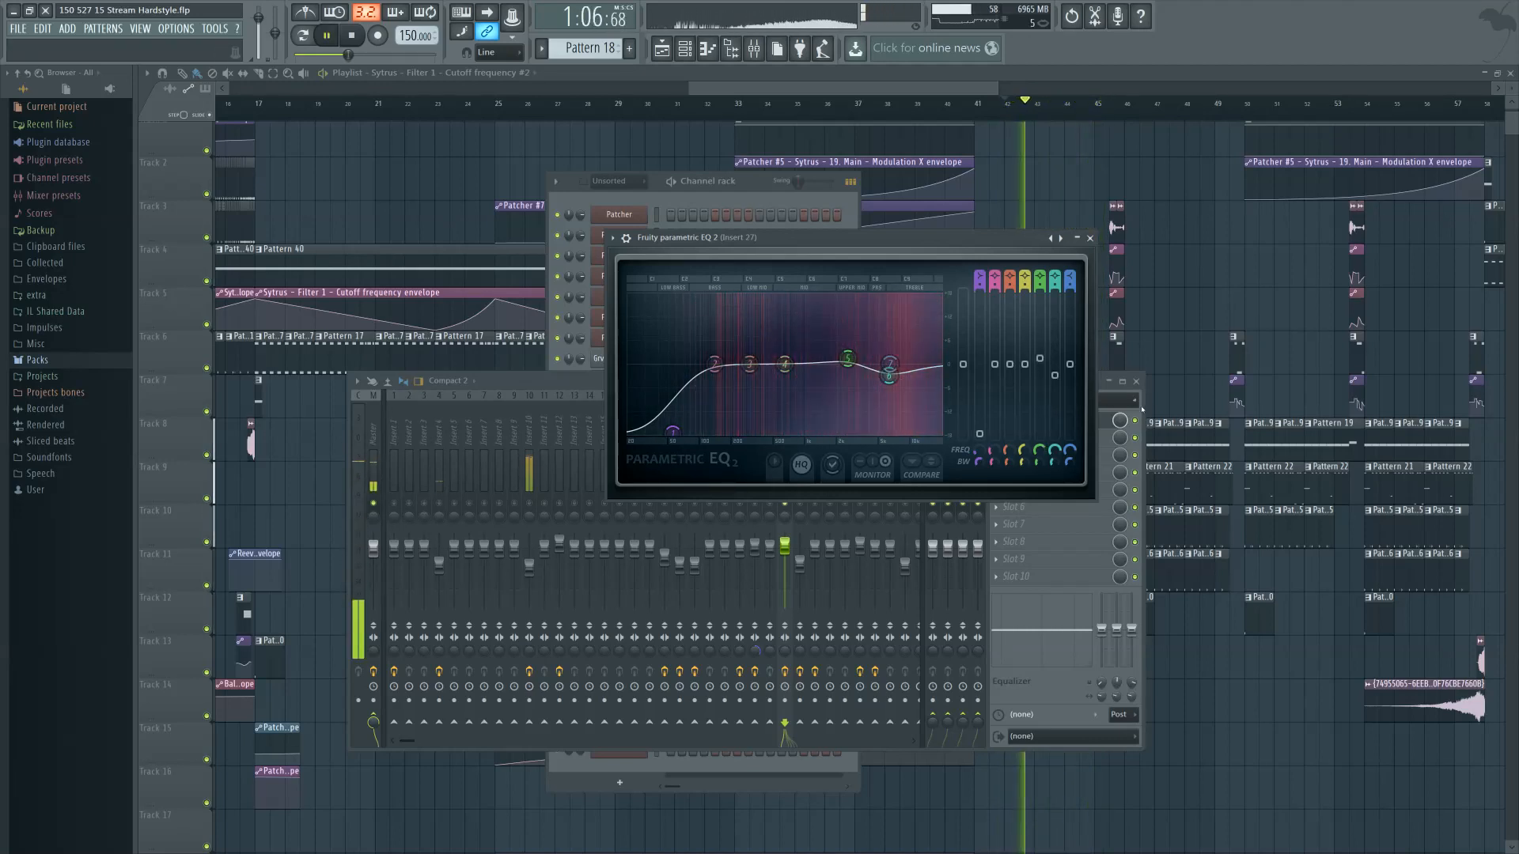
Check Insert 27's EQ in the full mix by unsoloing the track, then close the mixer and the EQ
click(963, 473)
right_click(786, 504)
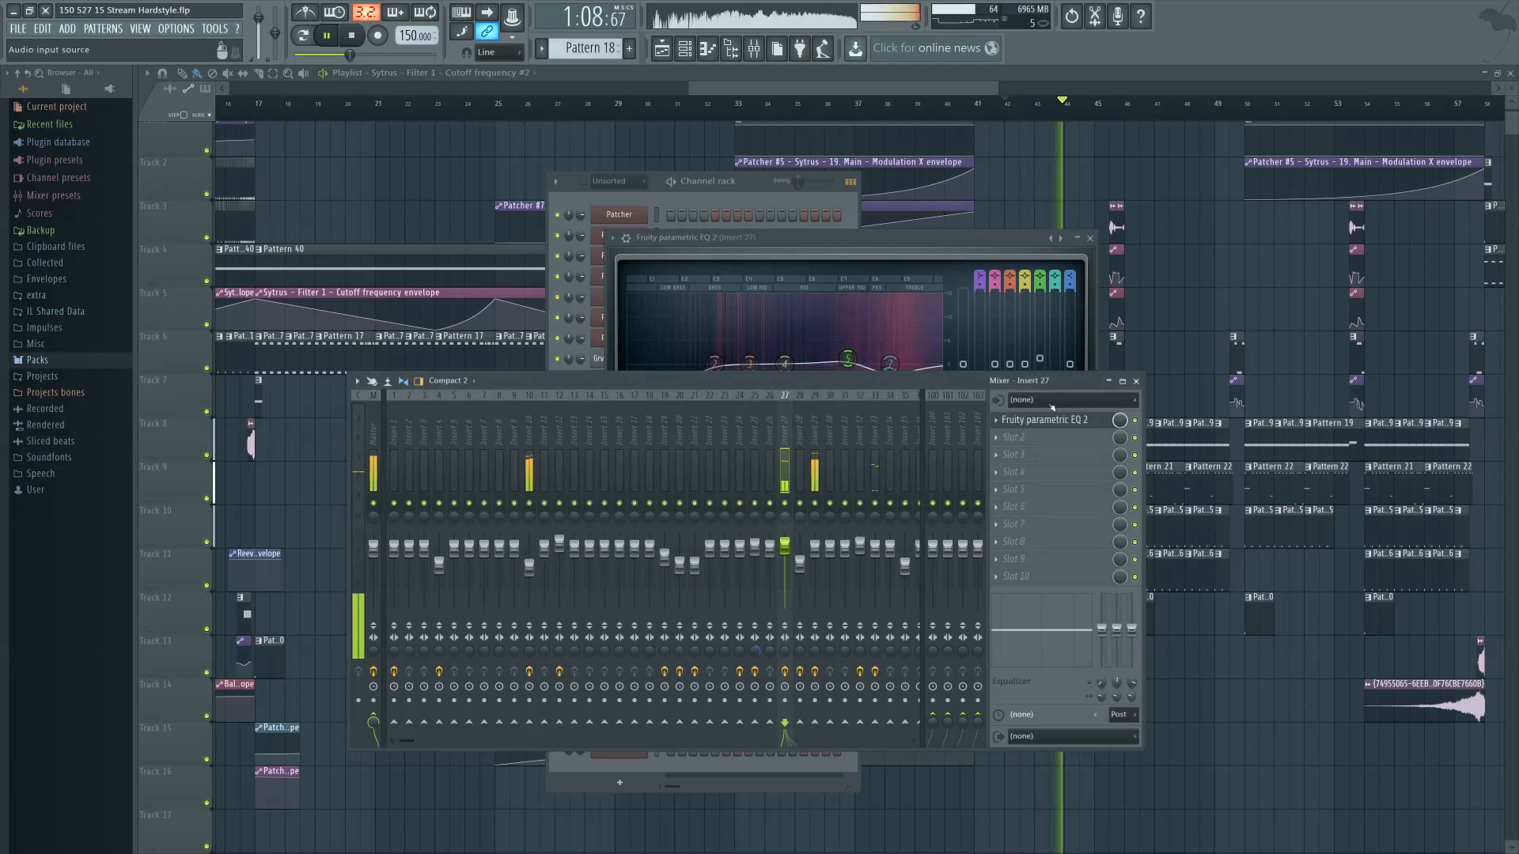
click(1136, 380)
click(1090, 237)
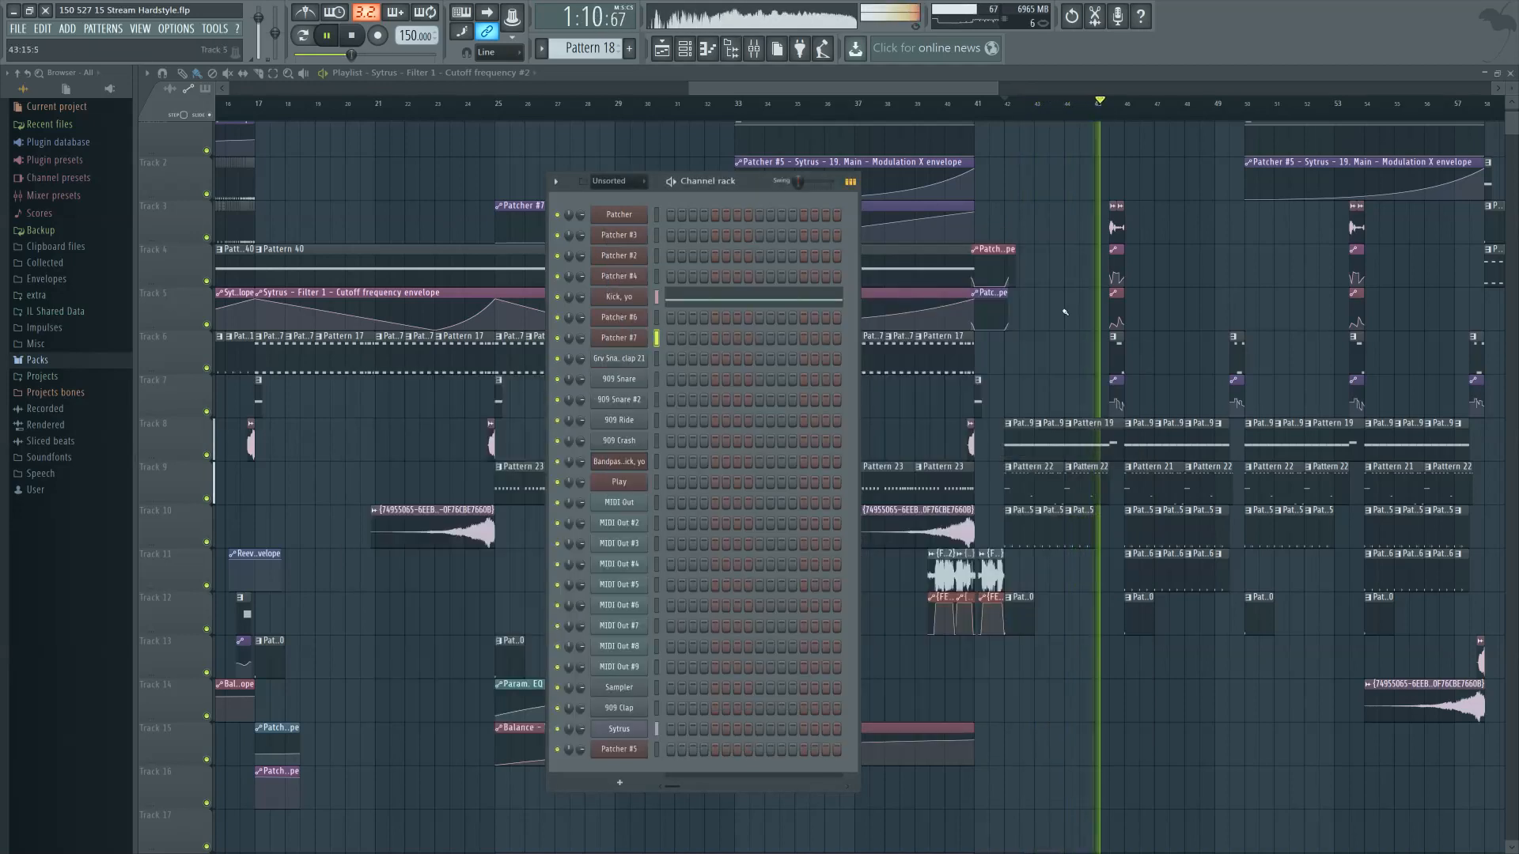
Loop Pattern 19 in pattern mode and open the Kick, yo channel's Patcher map
key(F6)
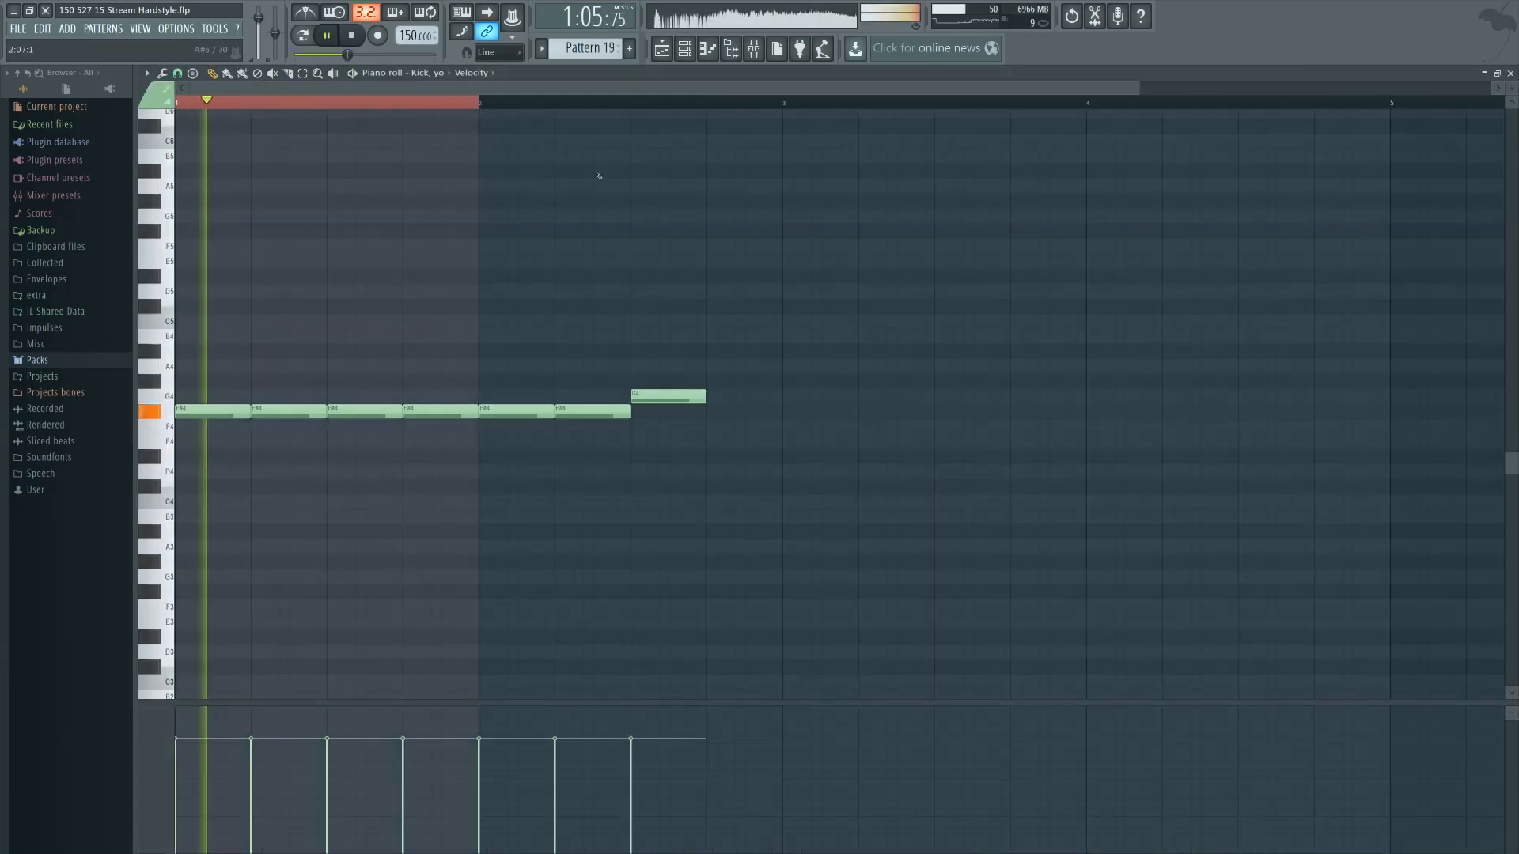
key(l)
key(F6)
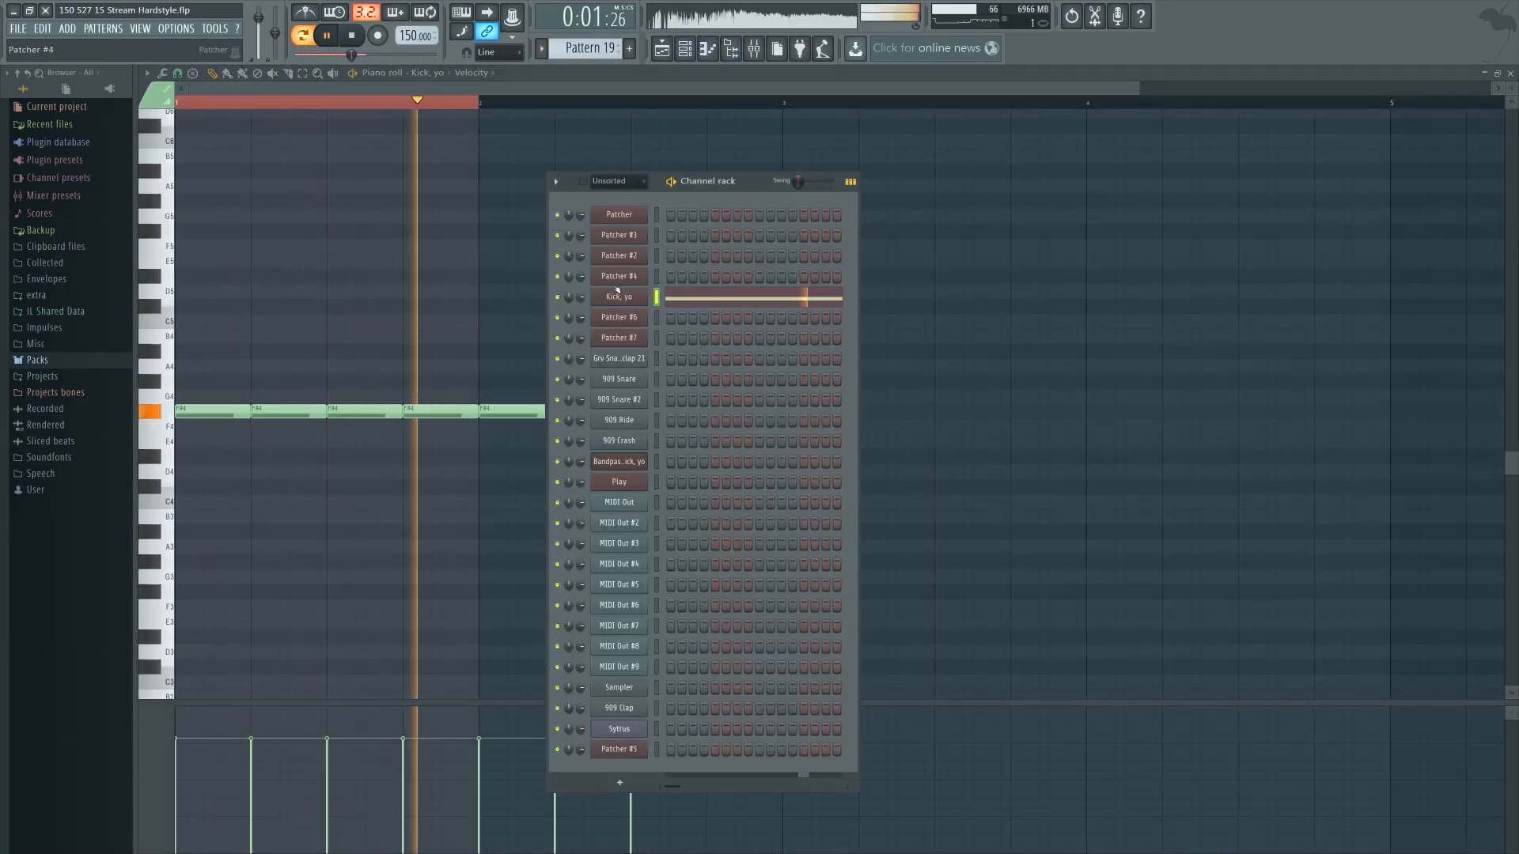
click(617, 293)
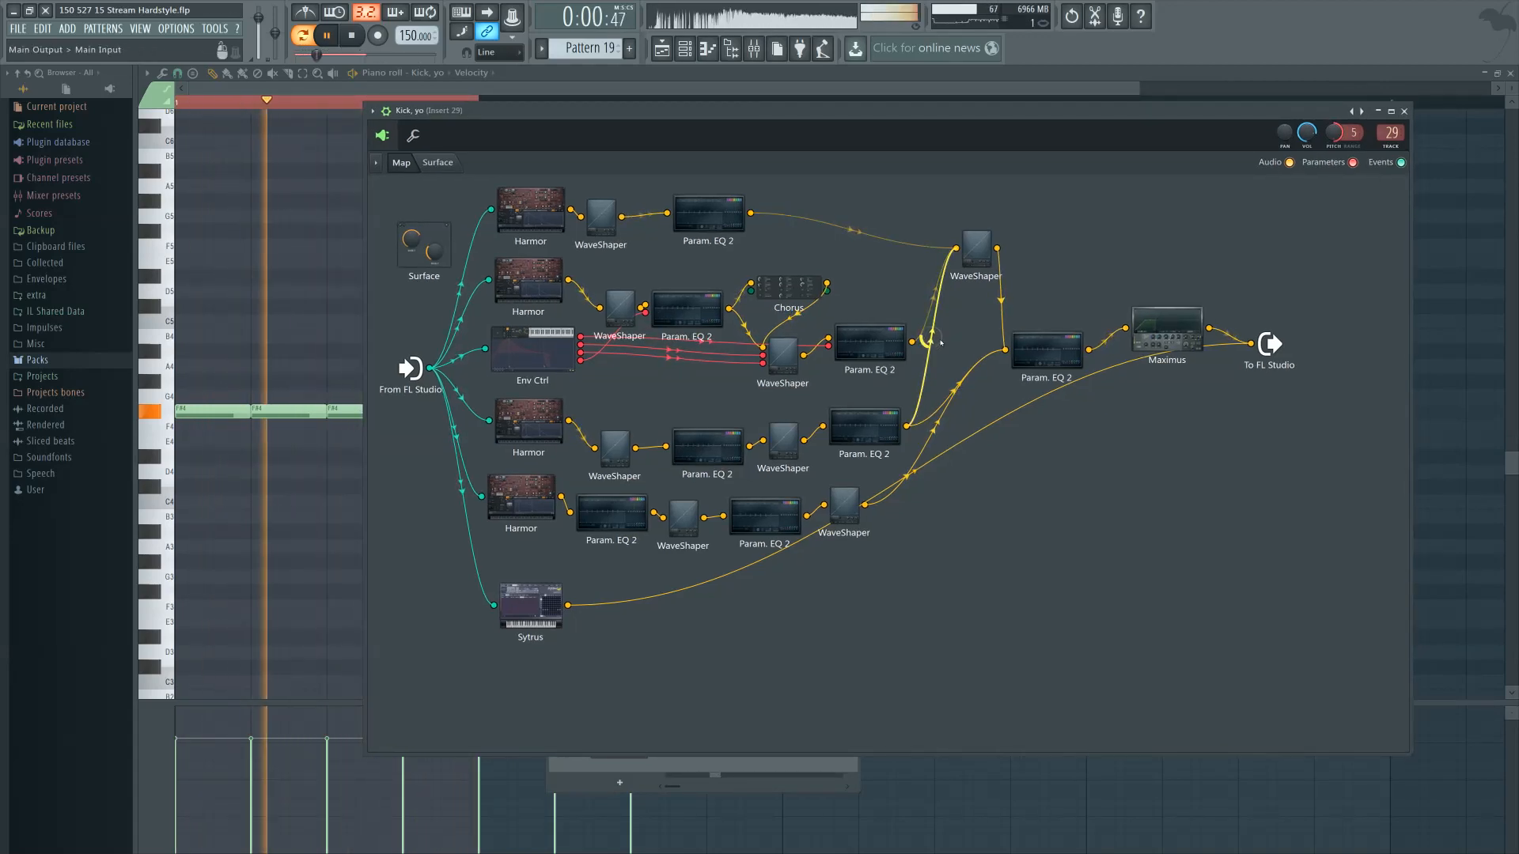
Replay the kick, open the Param. EQ 2 in its second Harmor chain and shift band 5's peak slightly lower in frequency
key(space)
key(space)
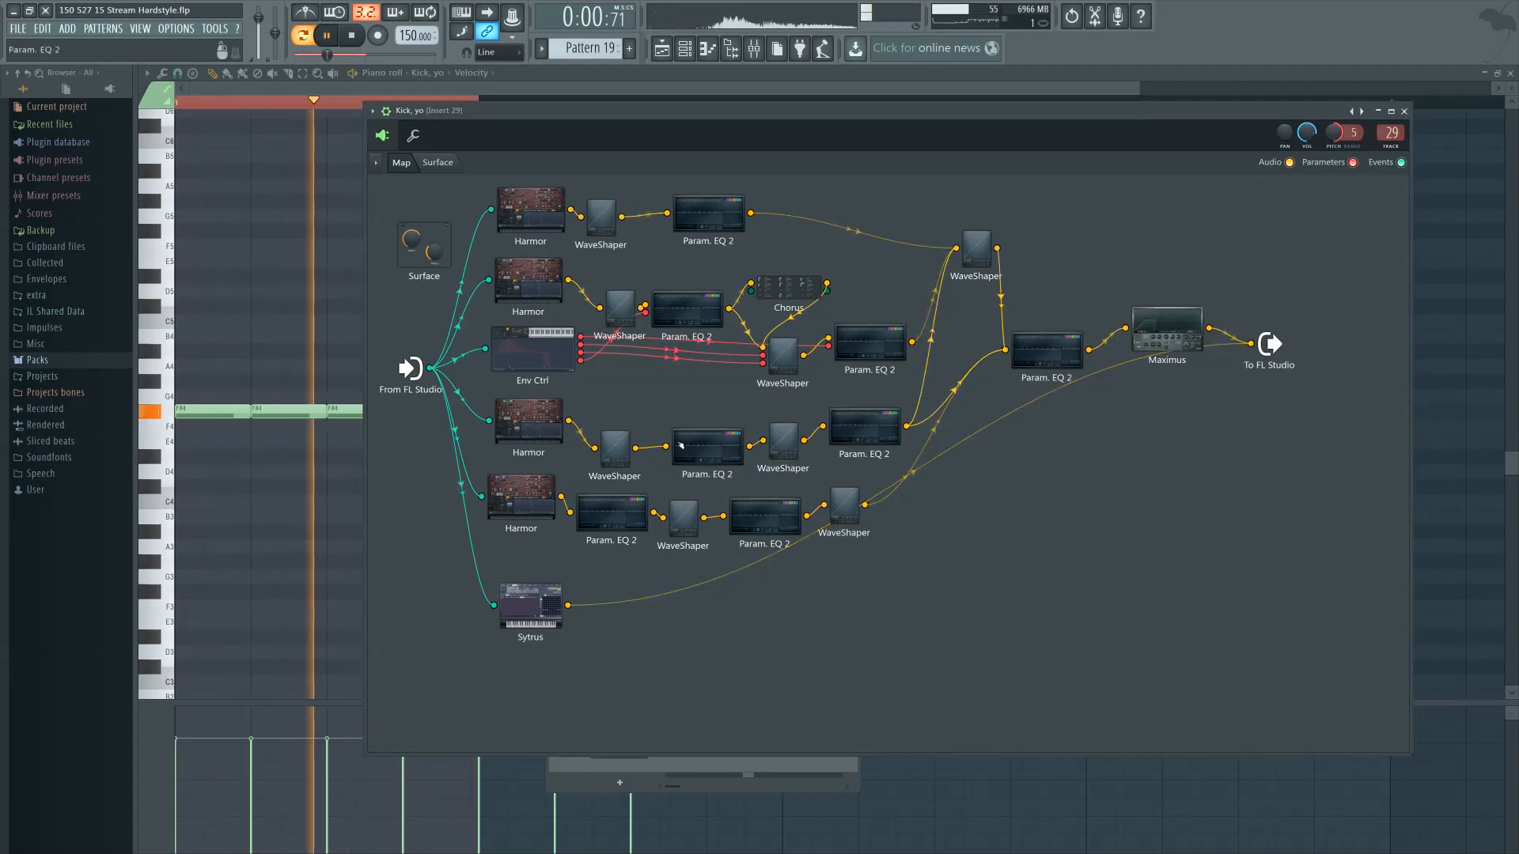
double_click(687, 308)
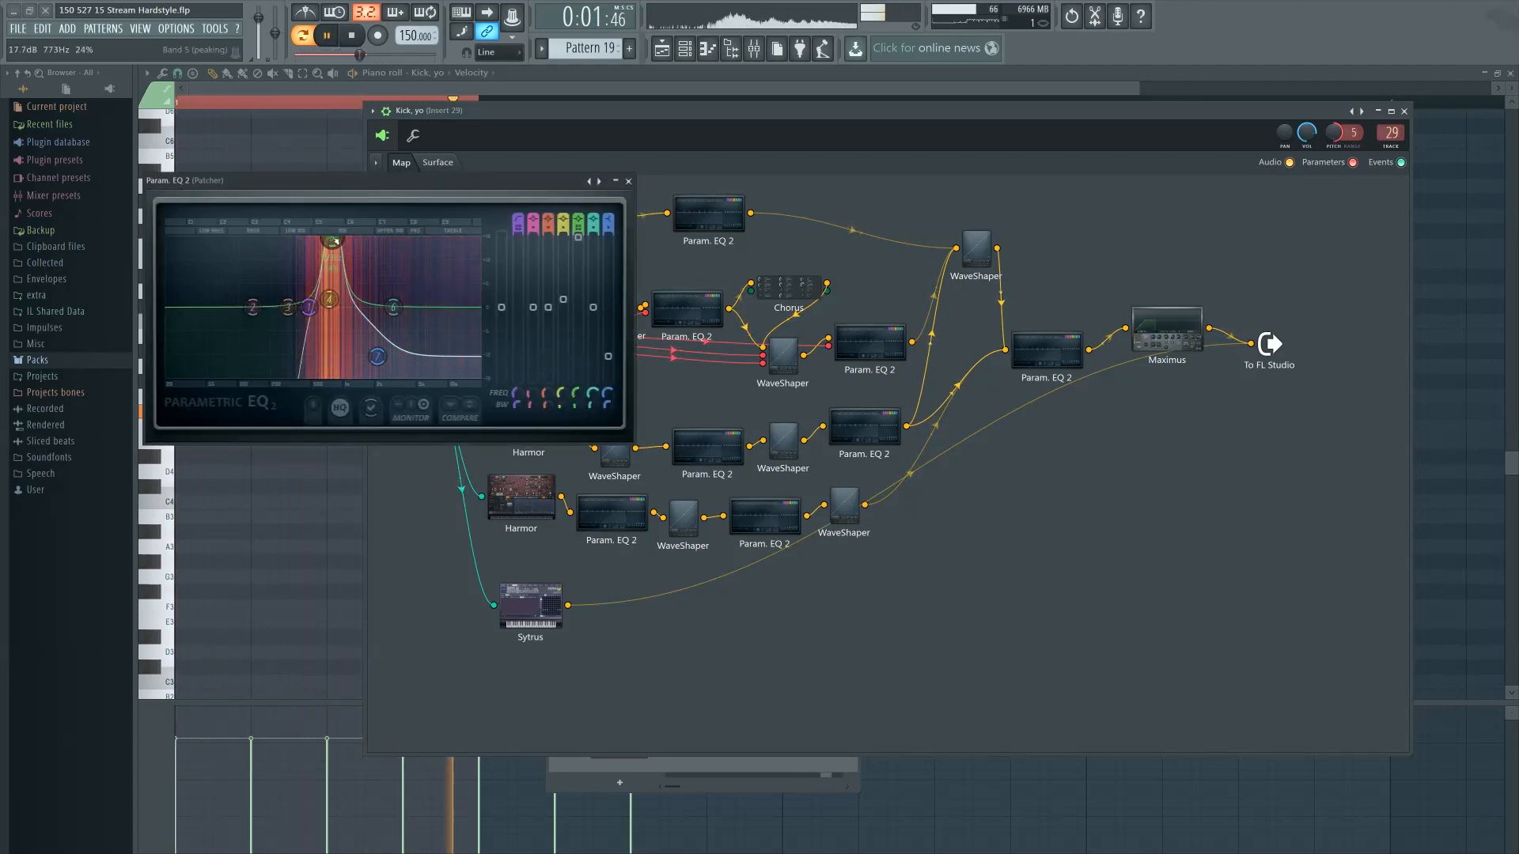
drag(332, 239, 328, 239)
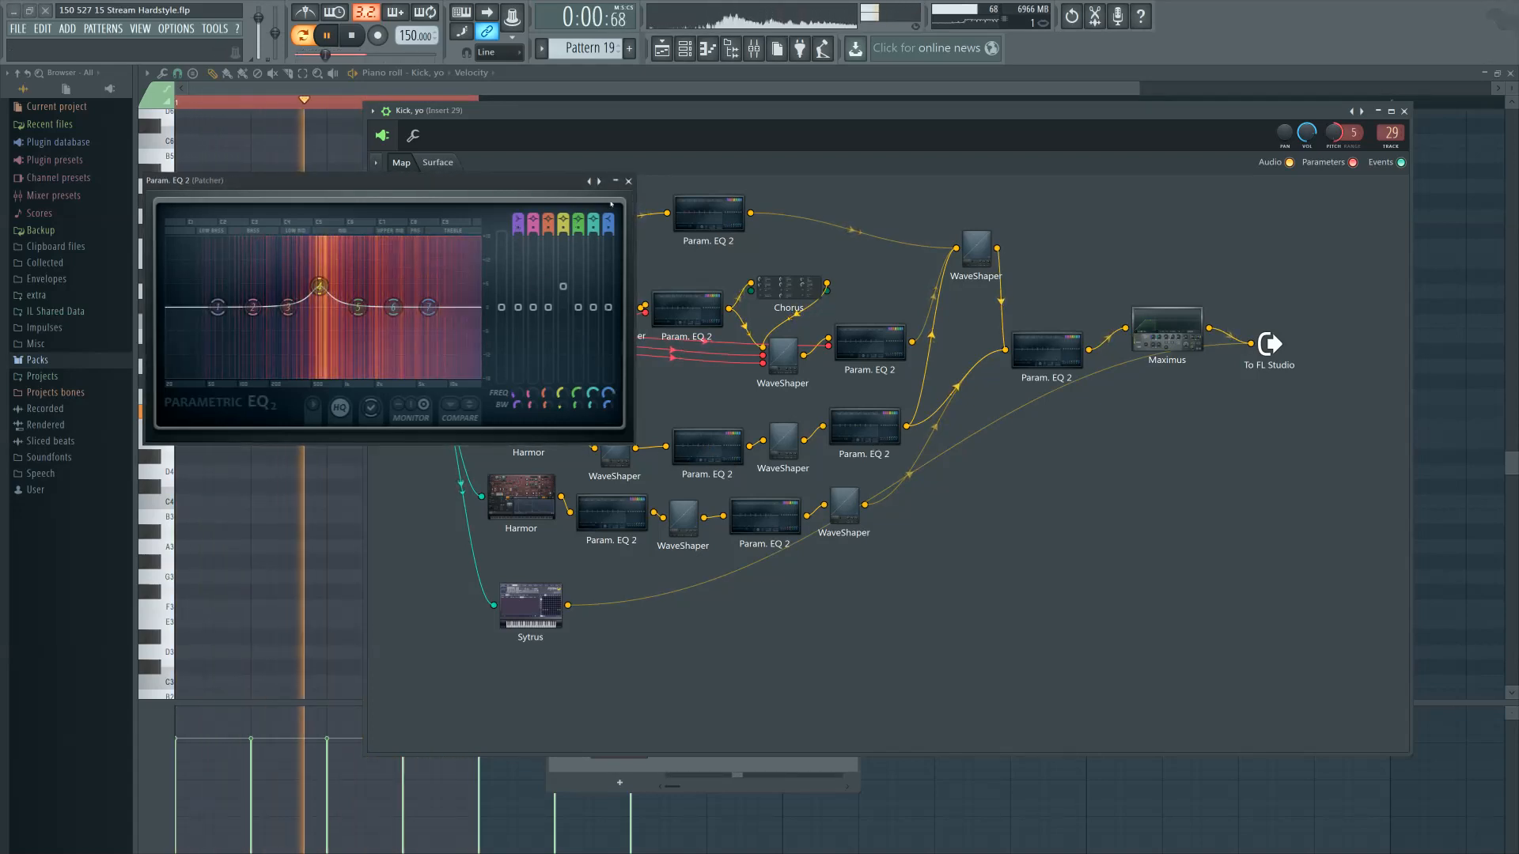
Inspect the first Param. EQ 2 in the Kick, yo patch's fourth Harmor chain
click(849, 434)
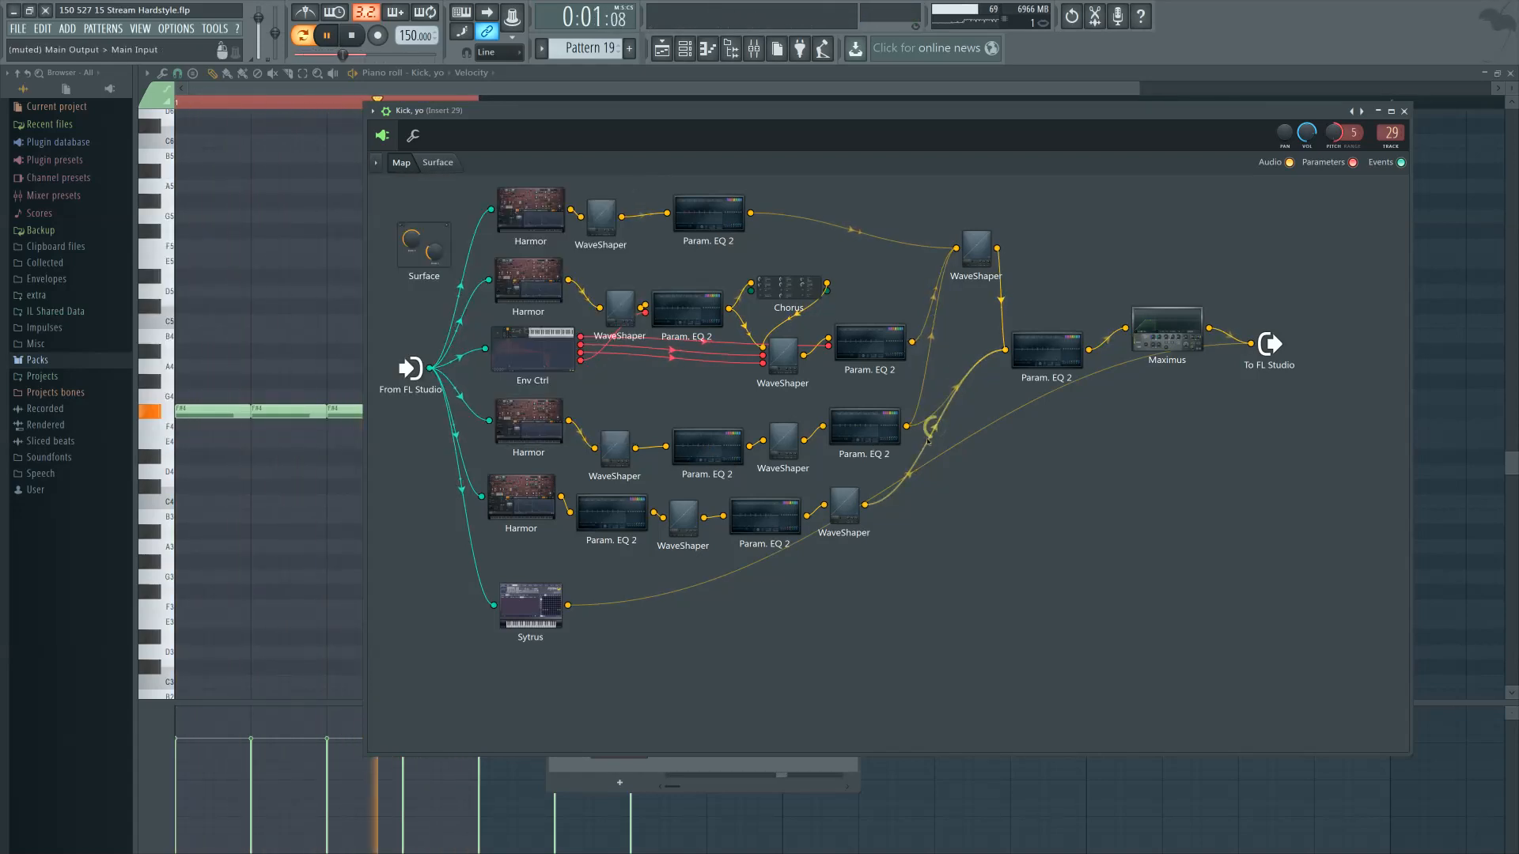
click(612, 513)
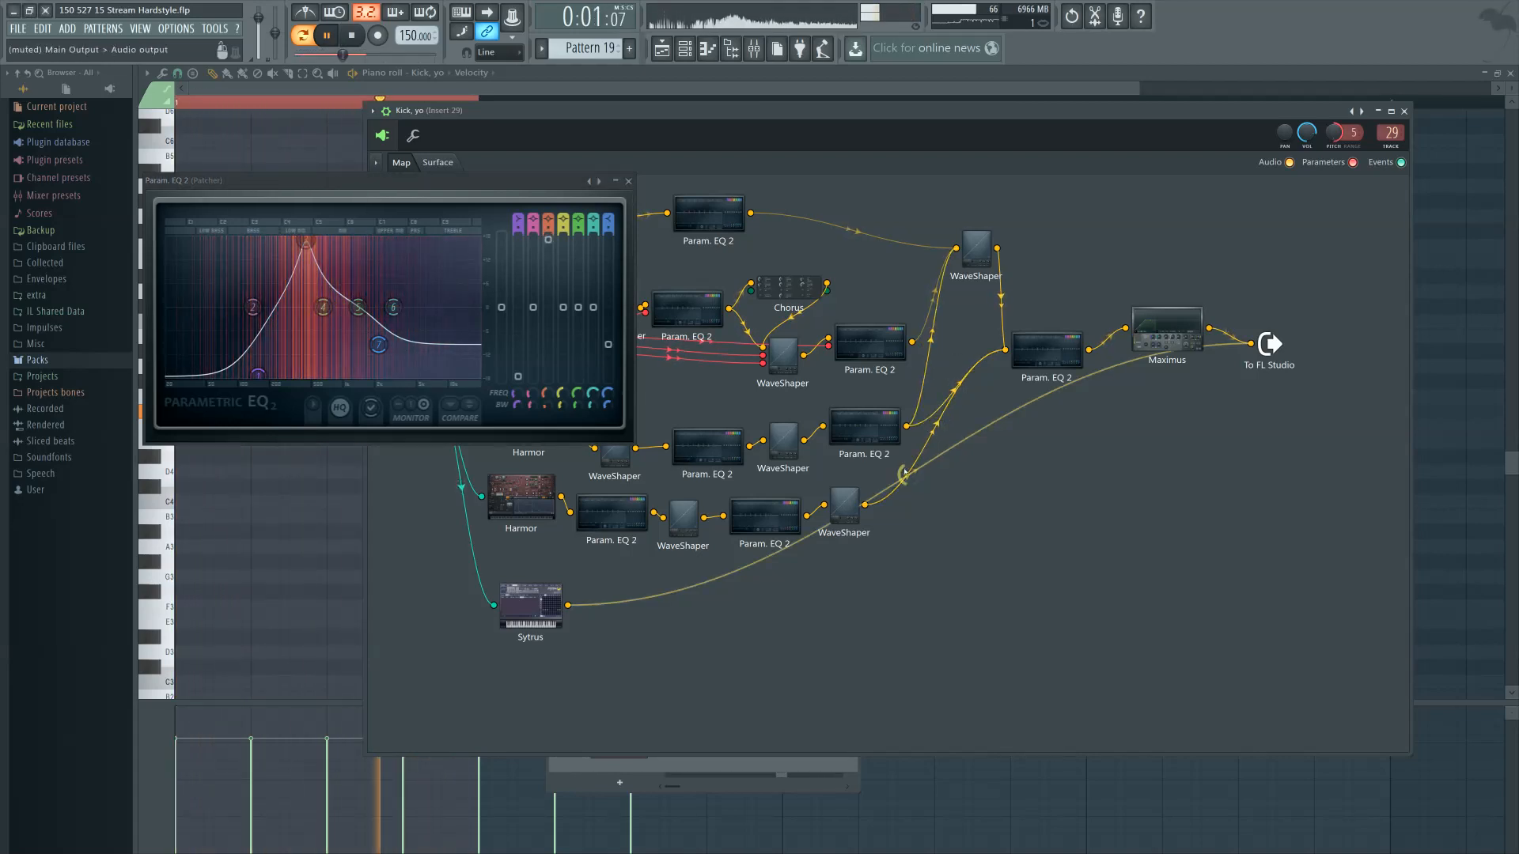
click(628, 182)
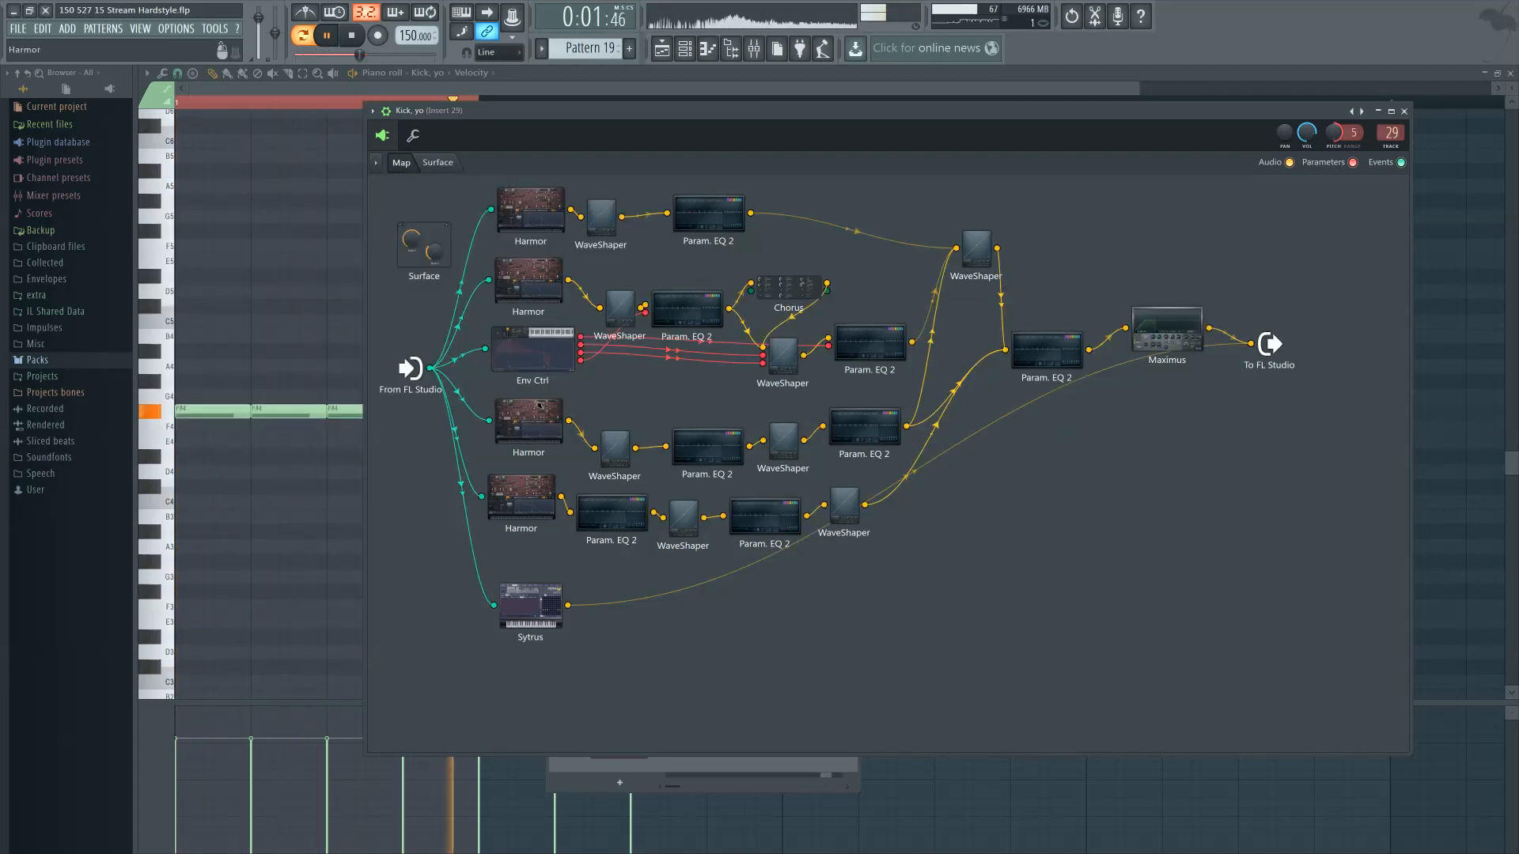
Straighten and slightly shorten the volume envelope's decay in the third Harmor, and close the synth
click(548, 480)
click(548, 468)
click(513, 403)
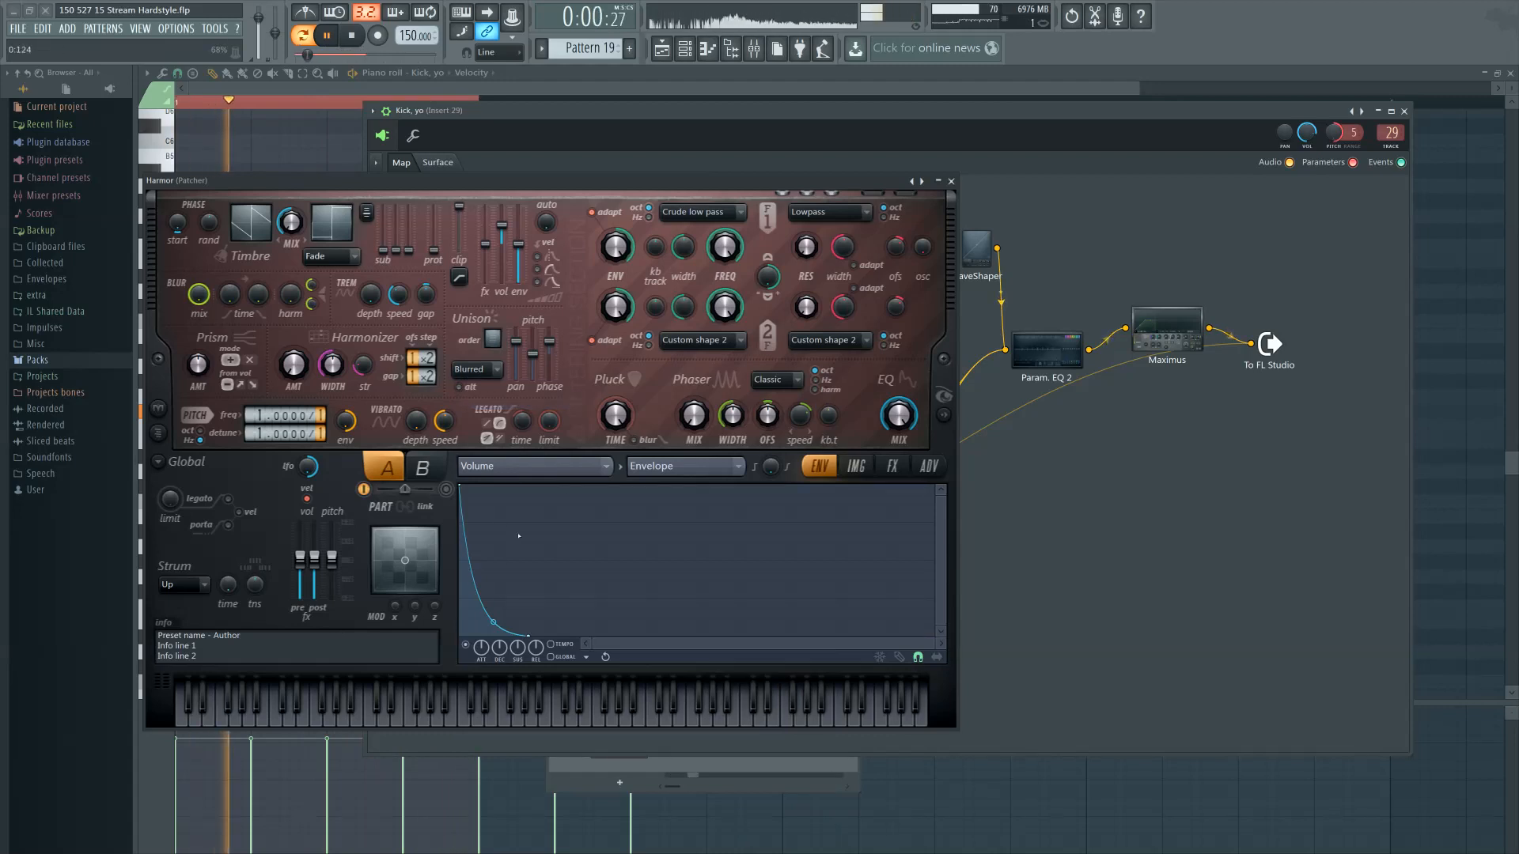
drag(494, 622, 486, 579)
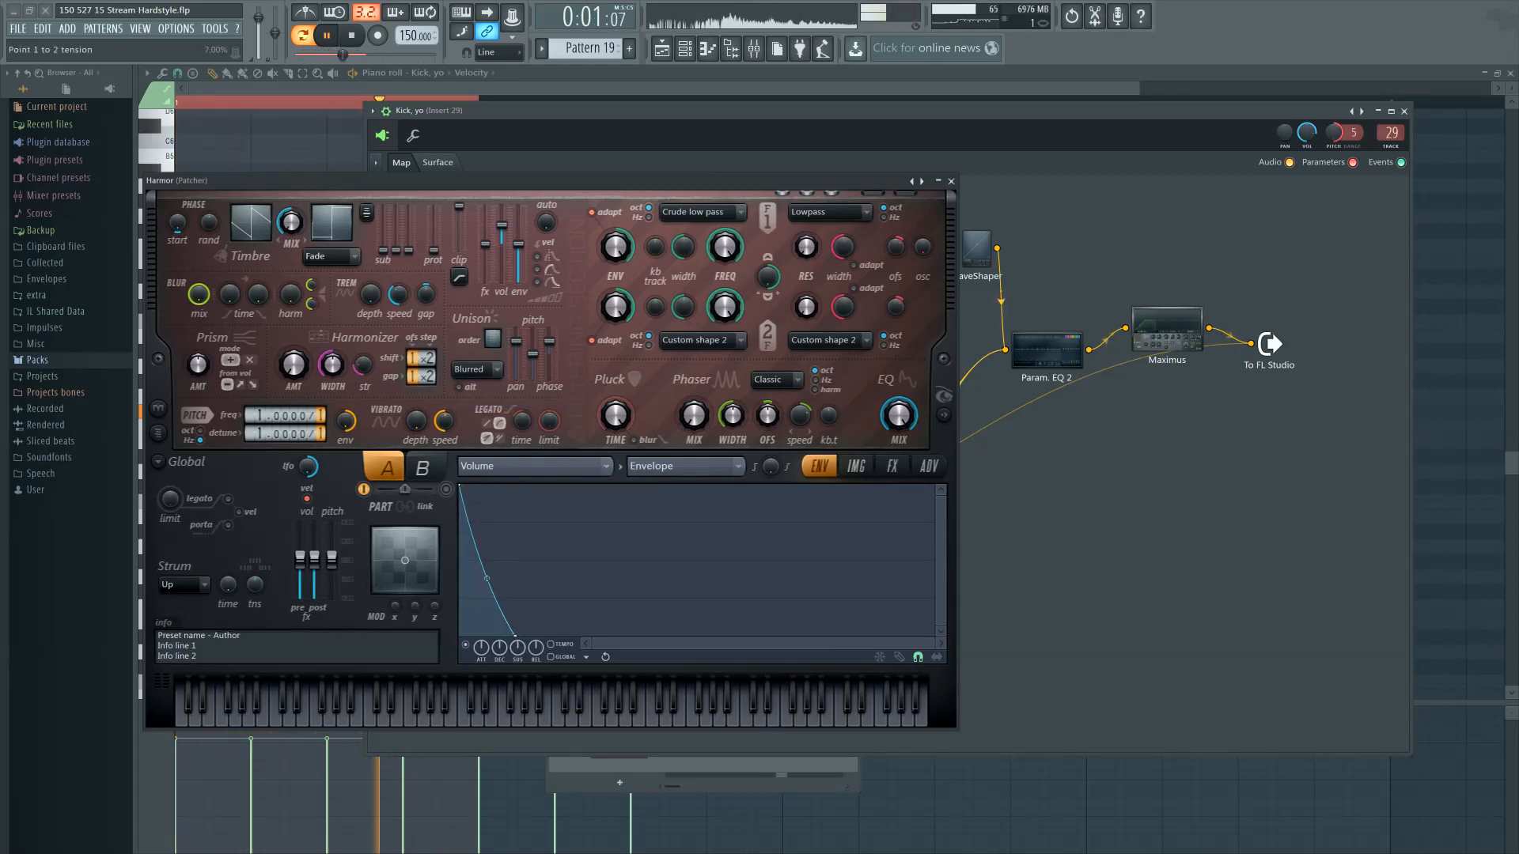
click(951, 181)
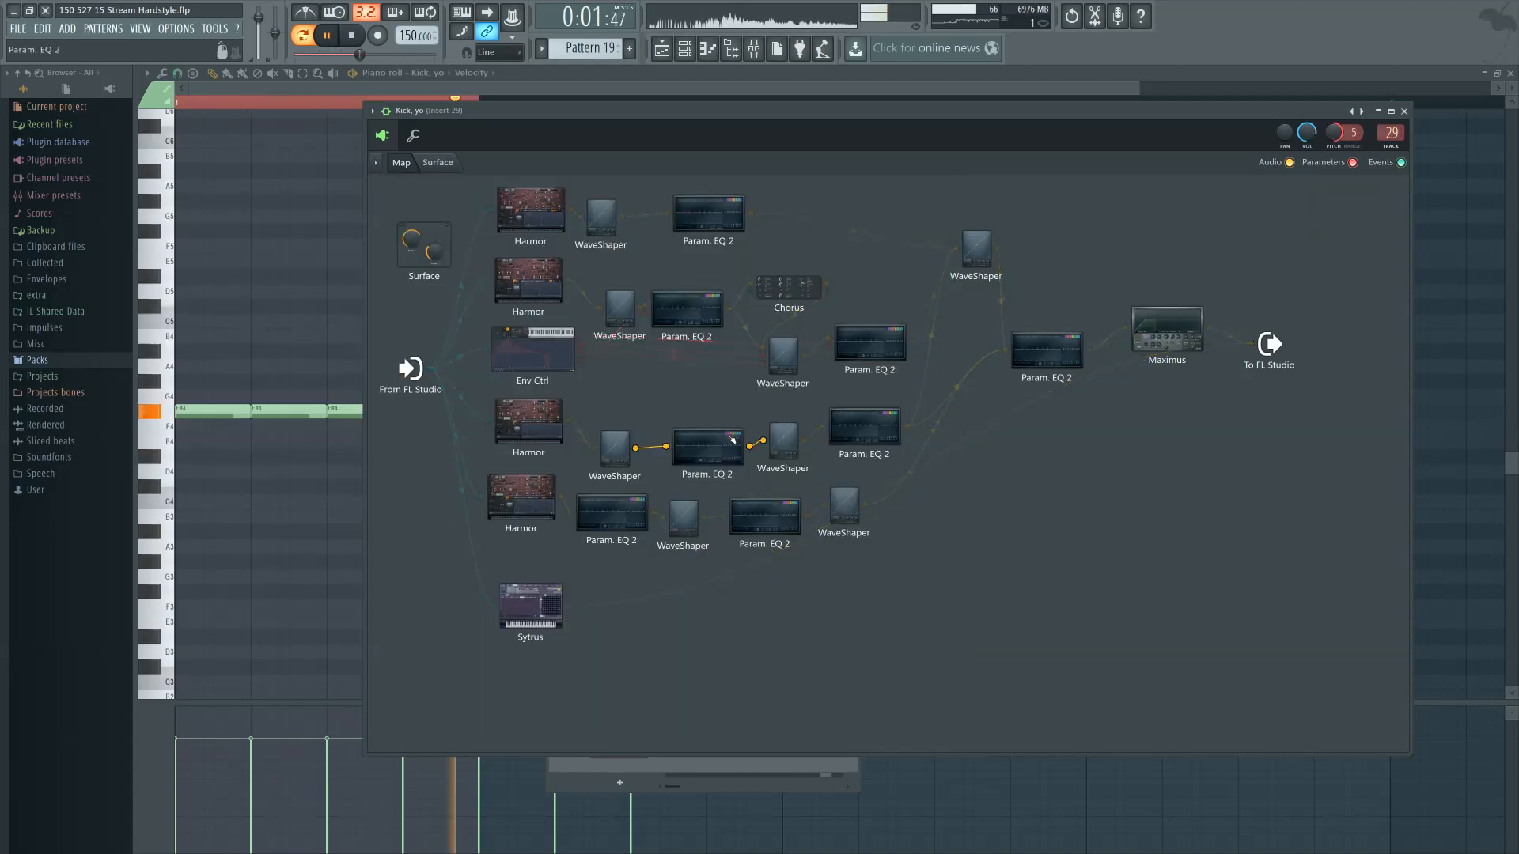
Lower the band 5 peak slightly in the first Harmor chain's Param. EQ 2
click(709, 214)
drag(328, 239, 328, 243)
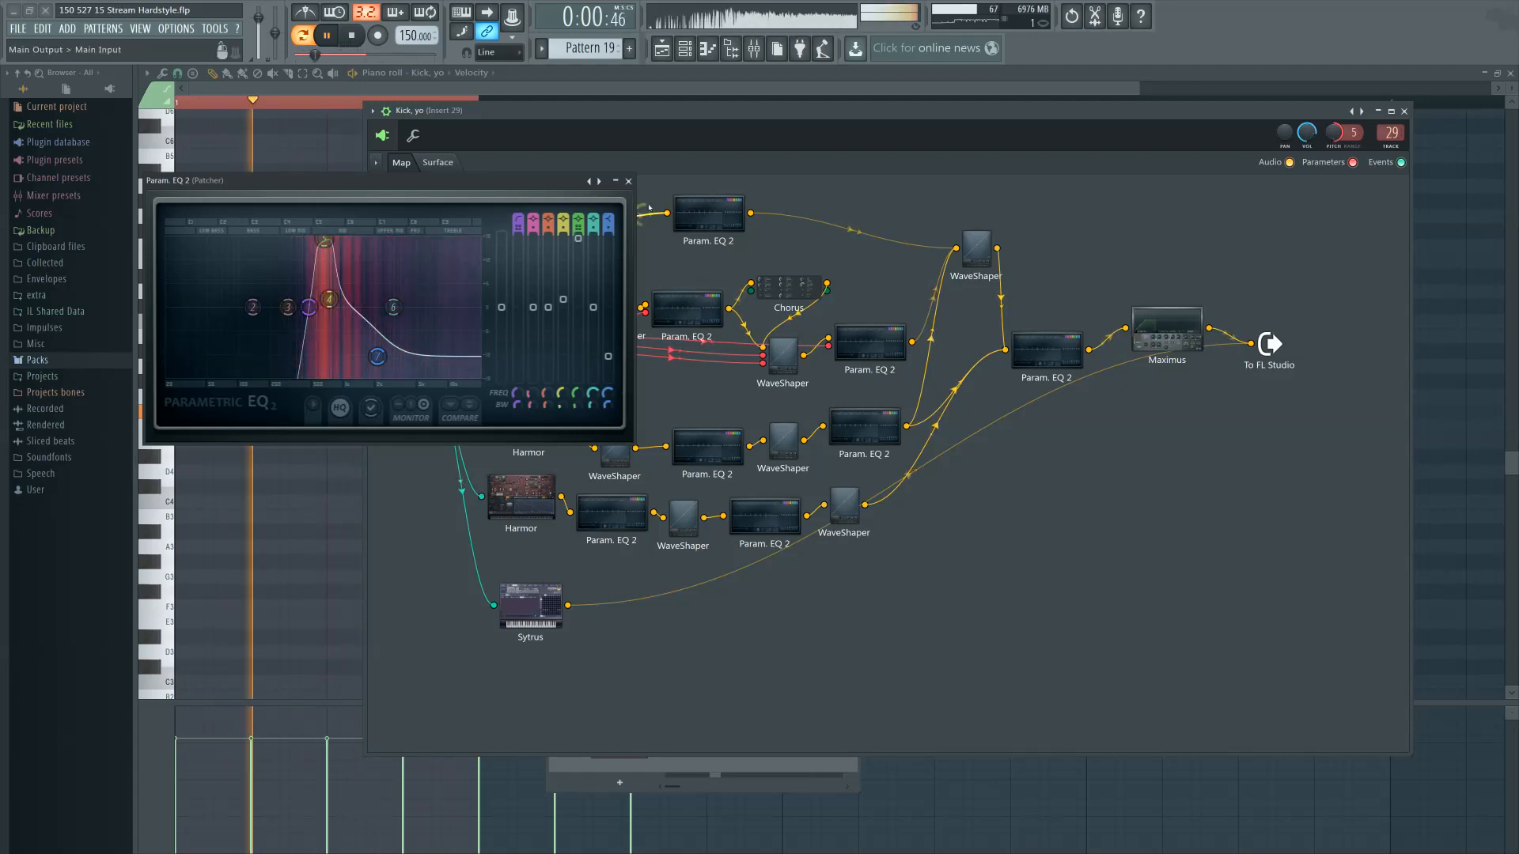
click(701, 214)
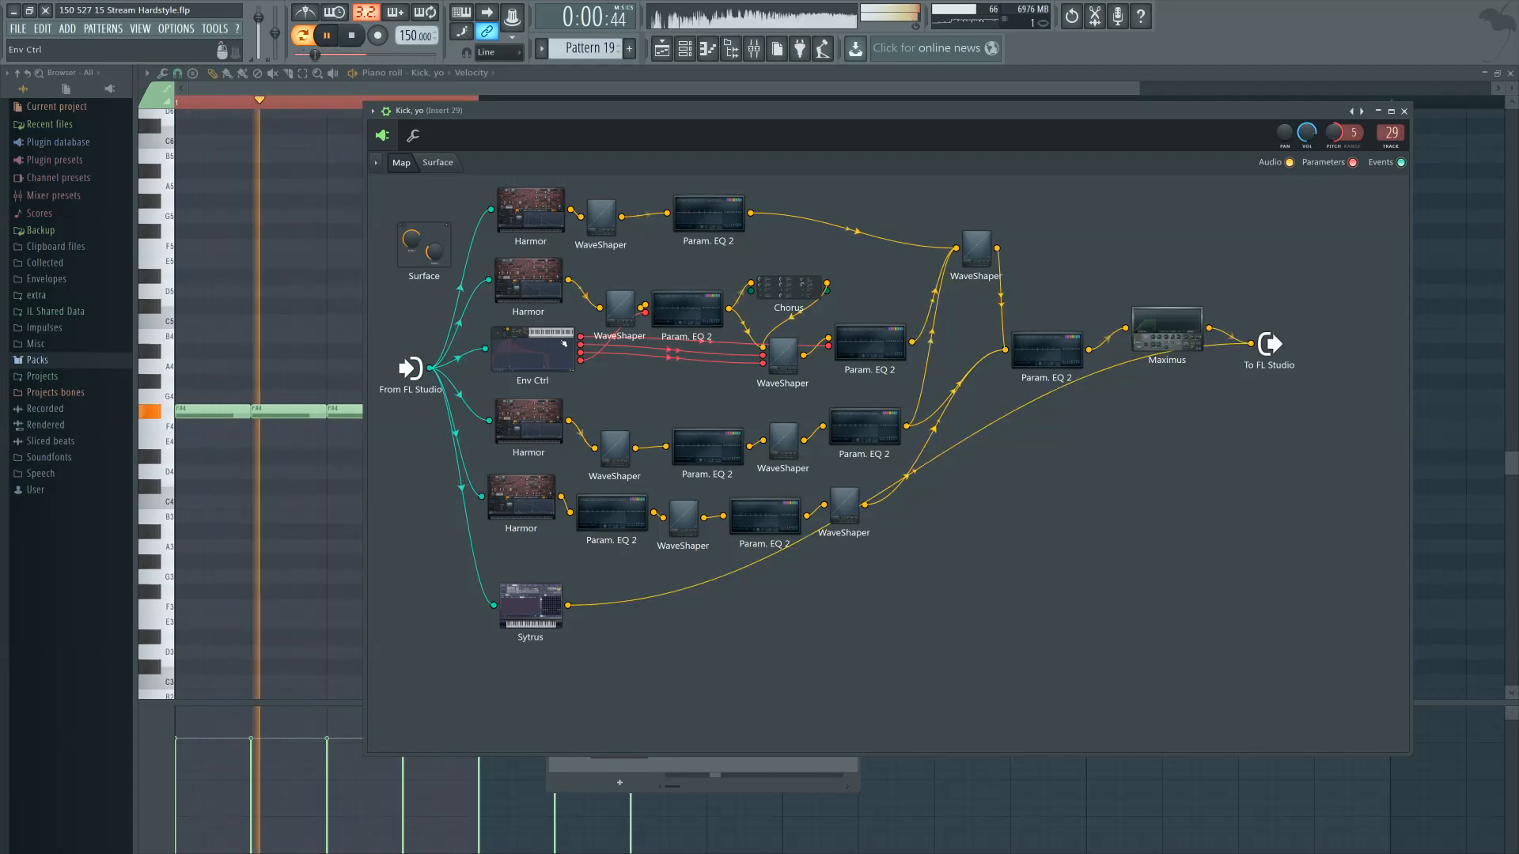
Open the patch's Env Ctrl and loop Pattern 18 with the Kick, yo piano roll shown
click(509, 358)
drag(437, 186, 737, 308)
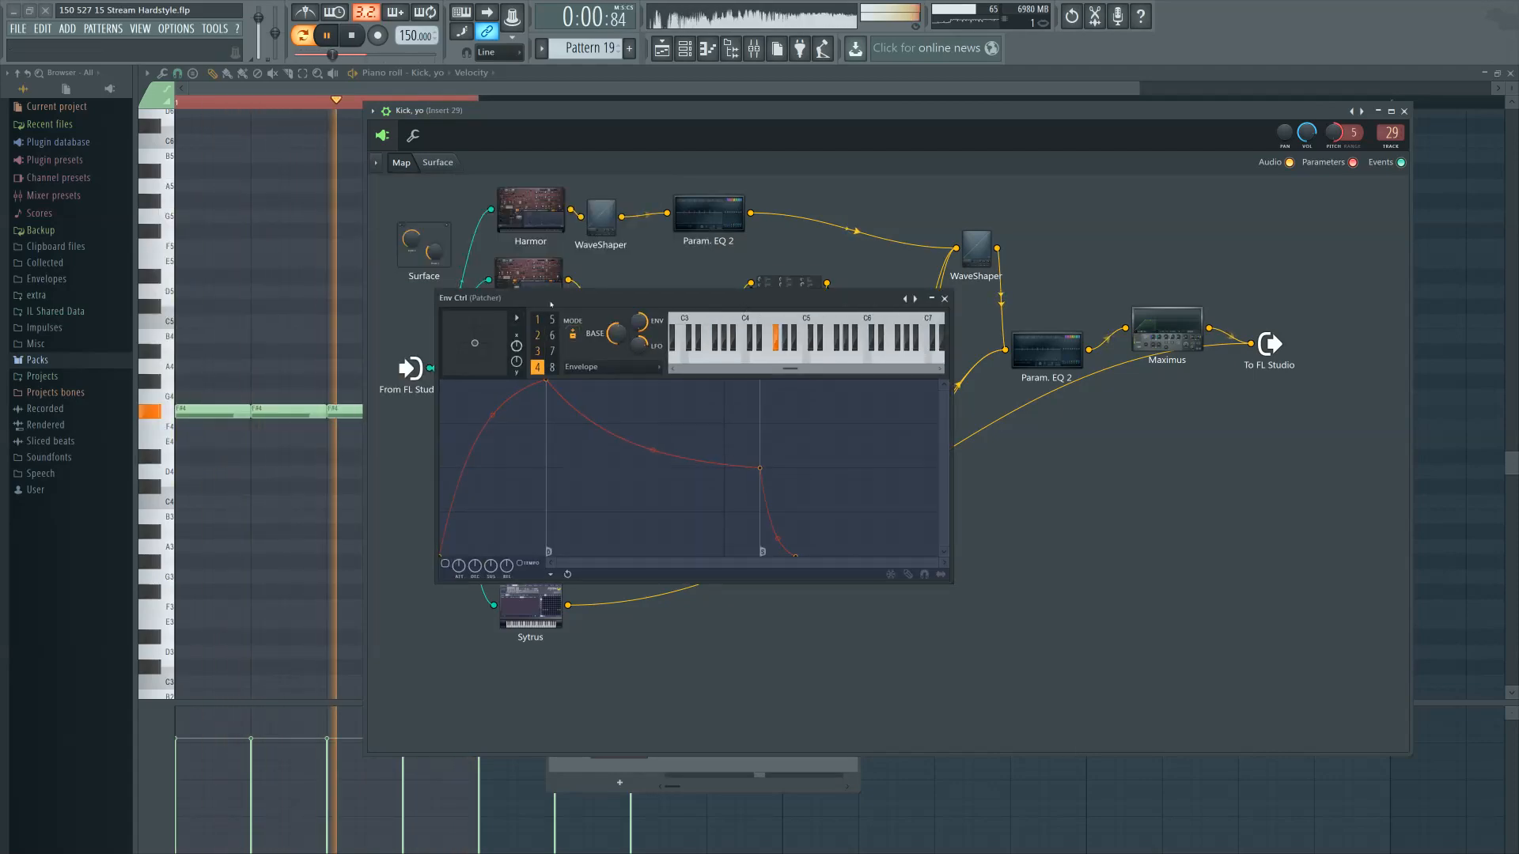
key(space)
key(F5)
key(space)
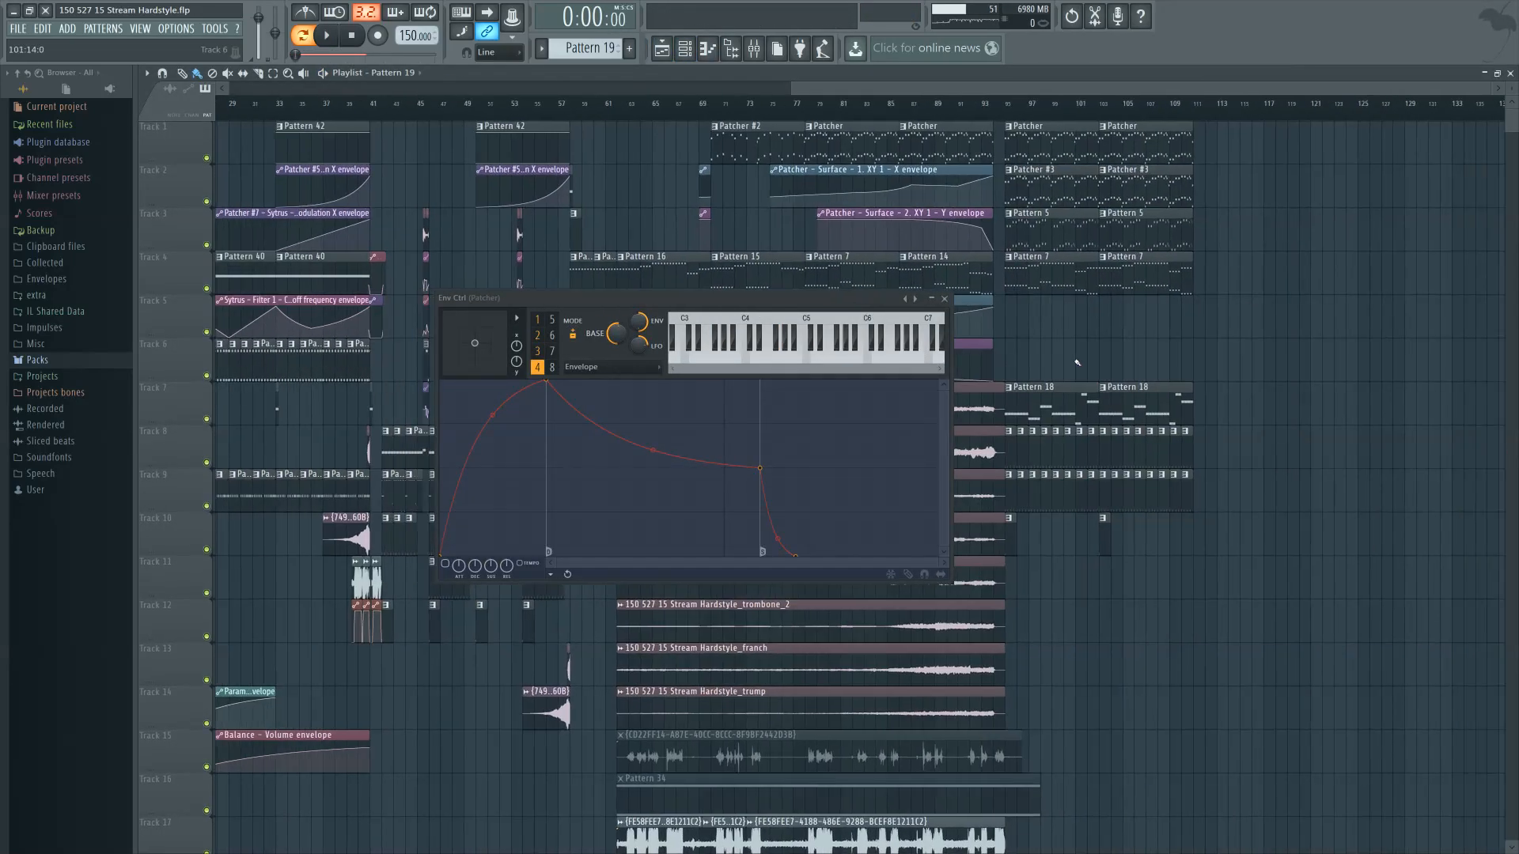
key(F7)
click(686, 49)
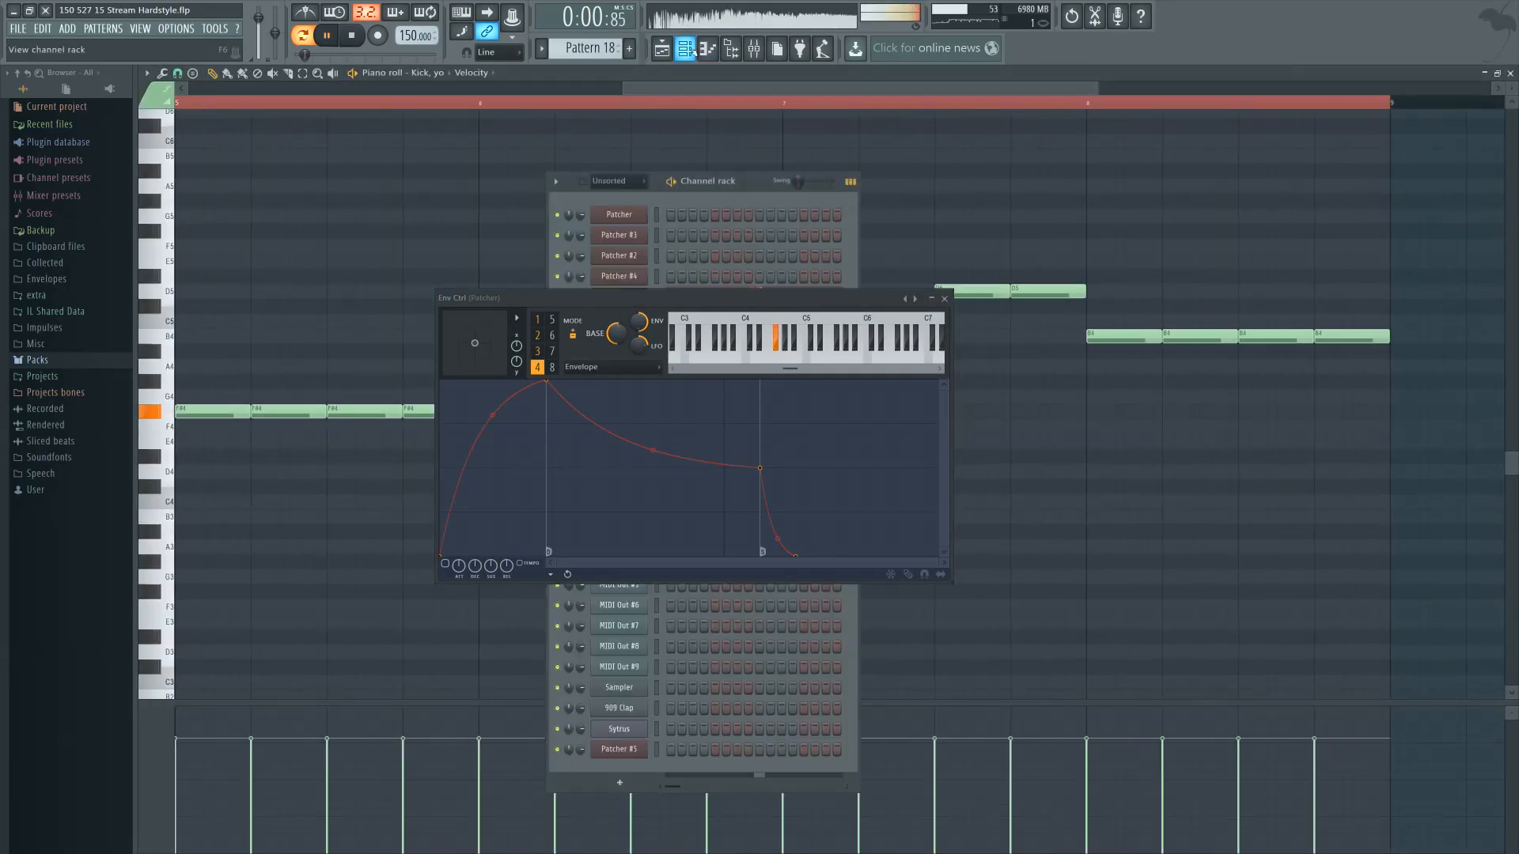
Adjust the envelope curves of Env Ctrl articulators 1 and 2
click(538, 320)
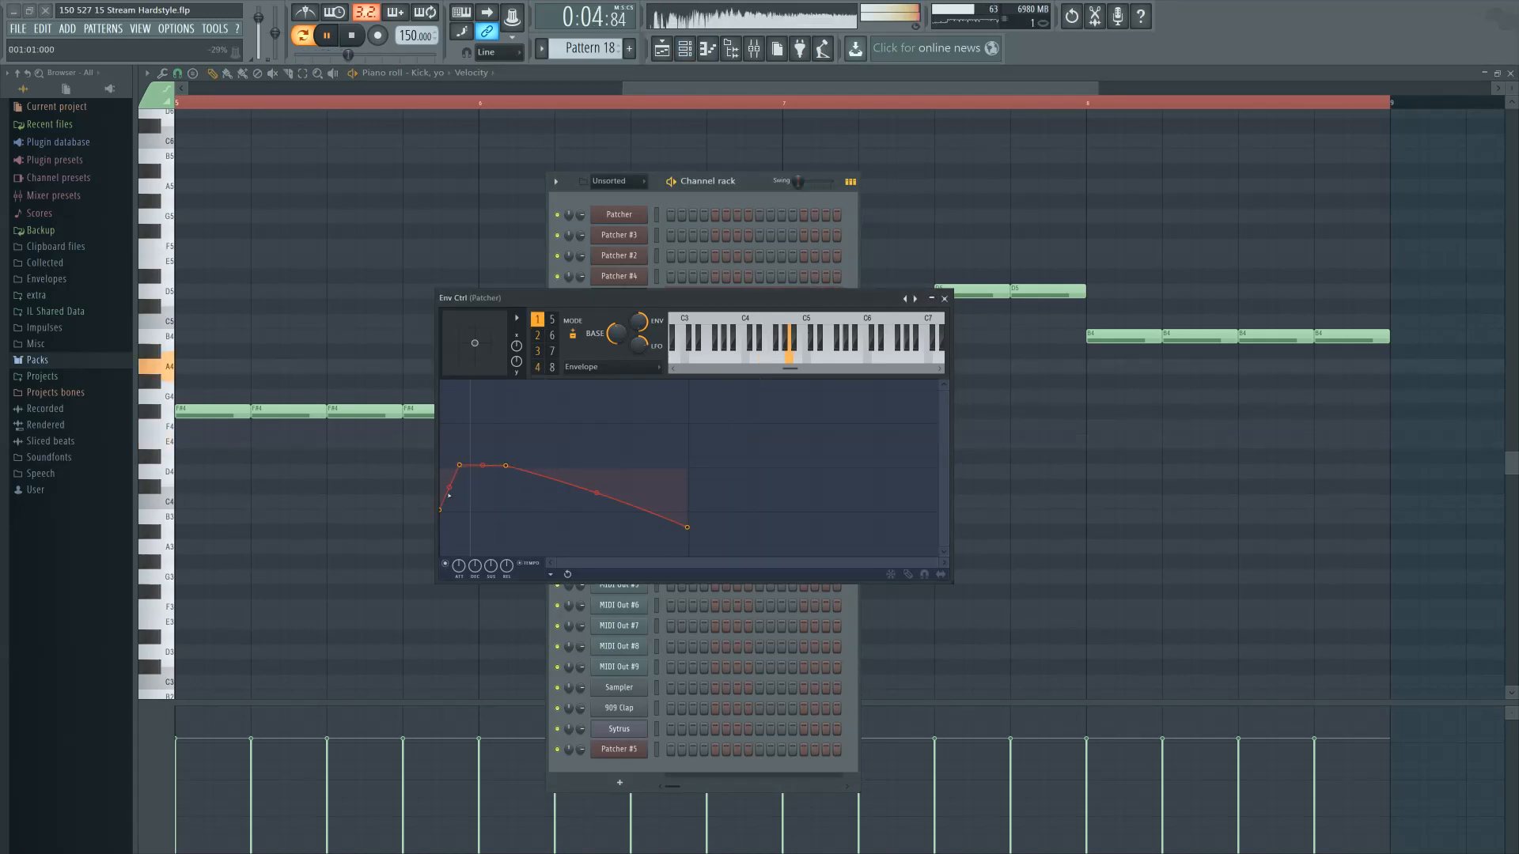
click(538, 336)
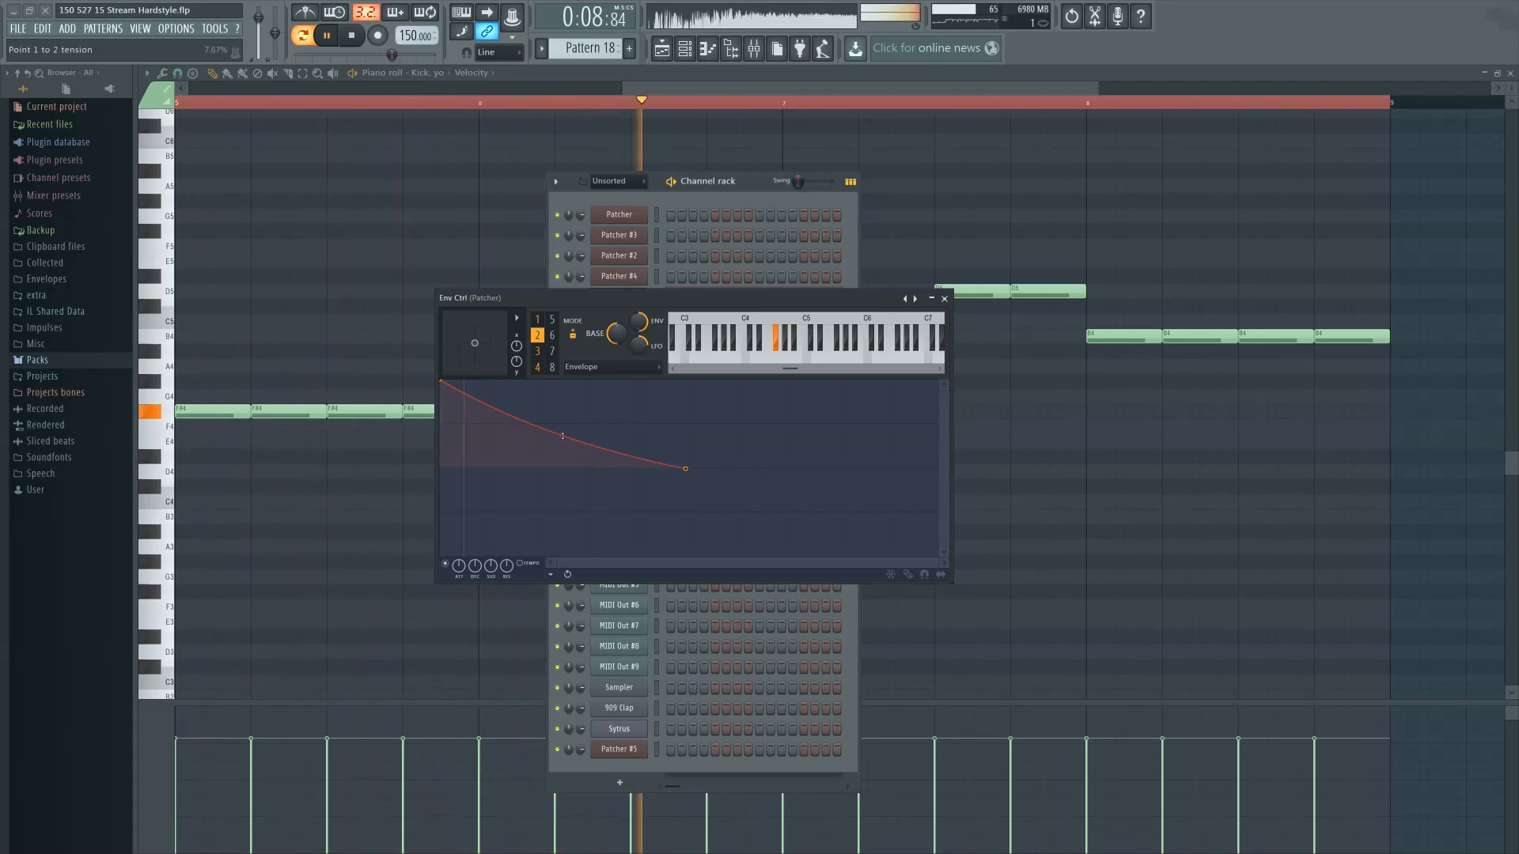
Reshape articulator 3's envelope with a fast attack, an early peak and a curved decay reaching a lower, later end point
click(538, 352)
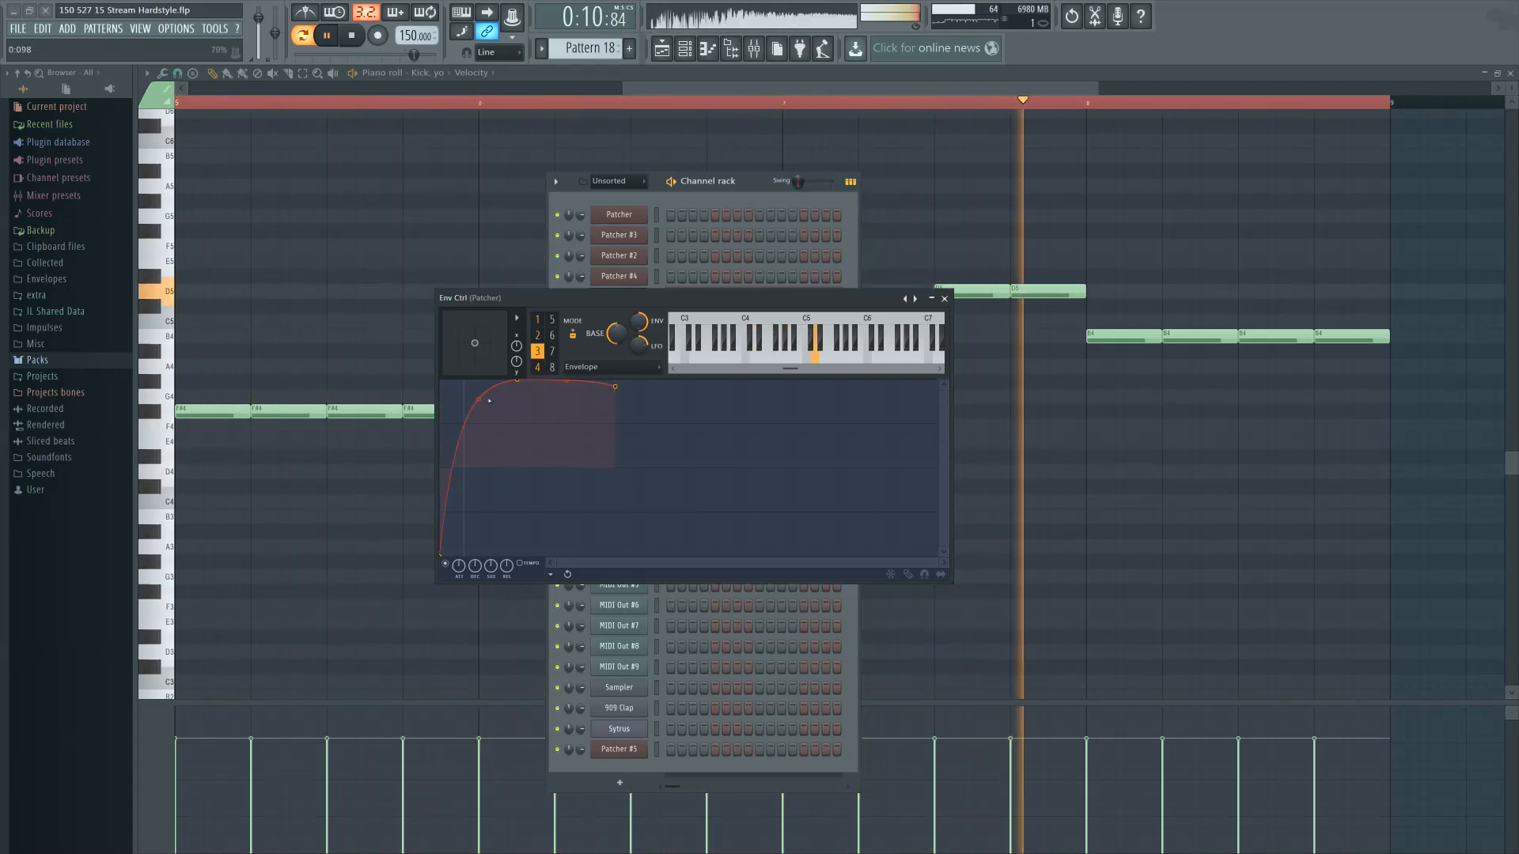
drag(517, 380, 485, 383)
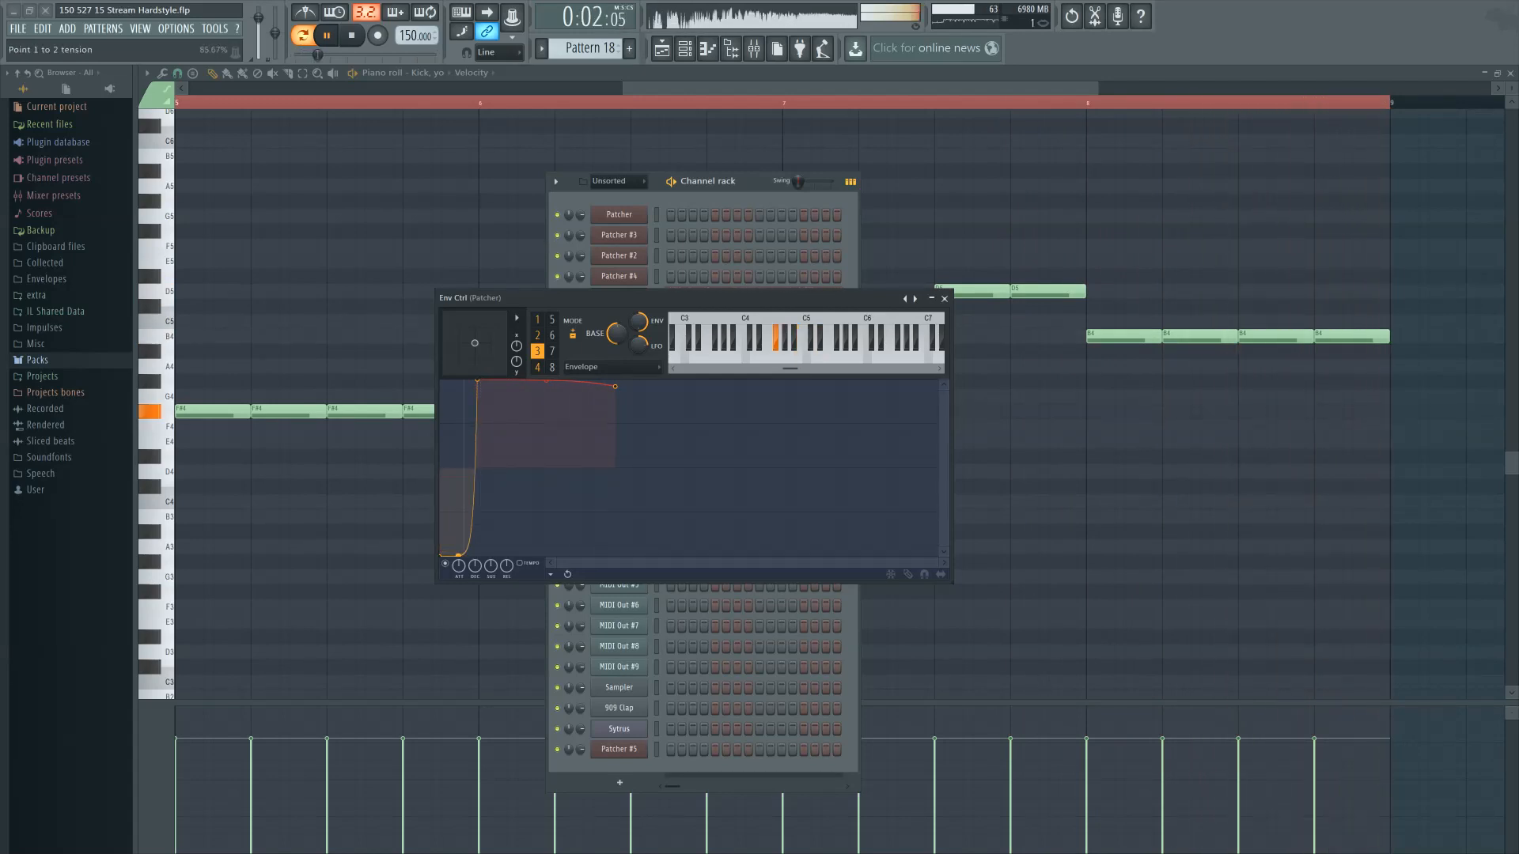
drag(459, 555, 541, 476)
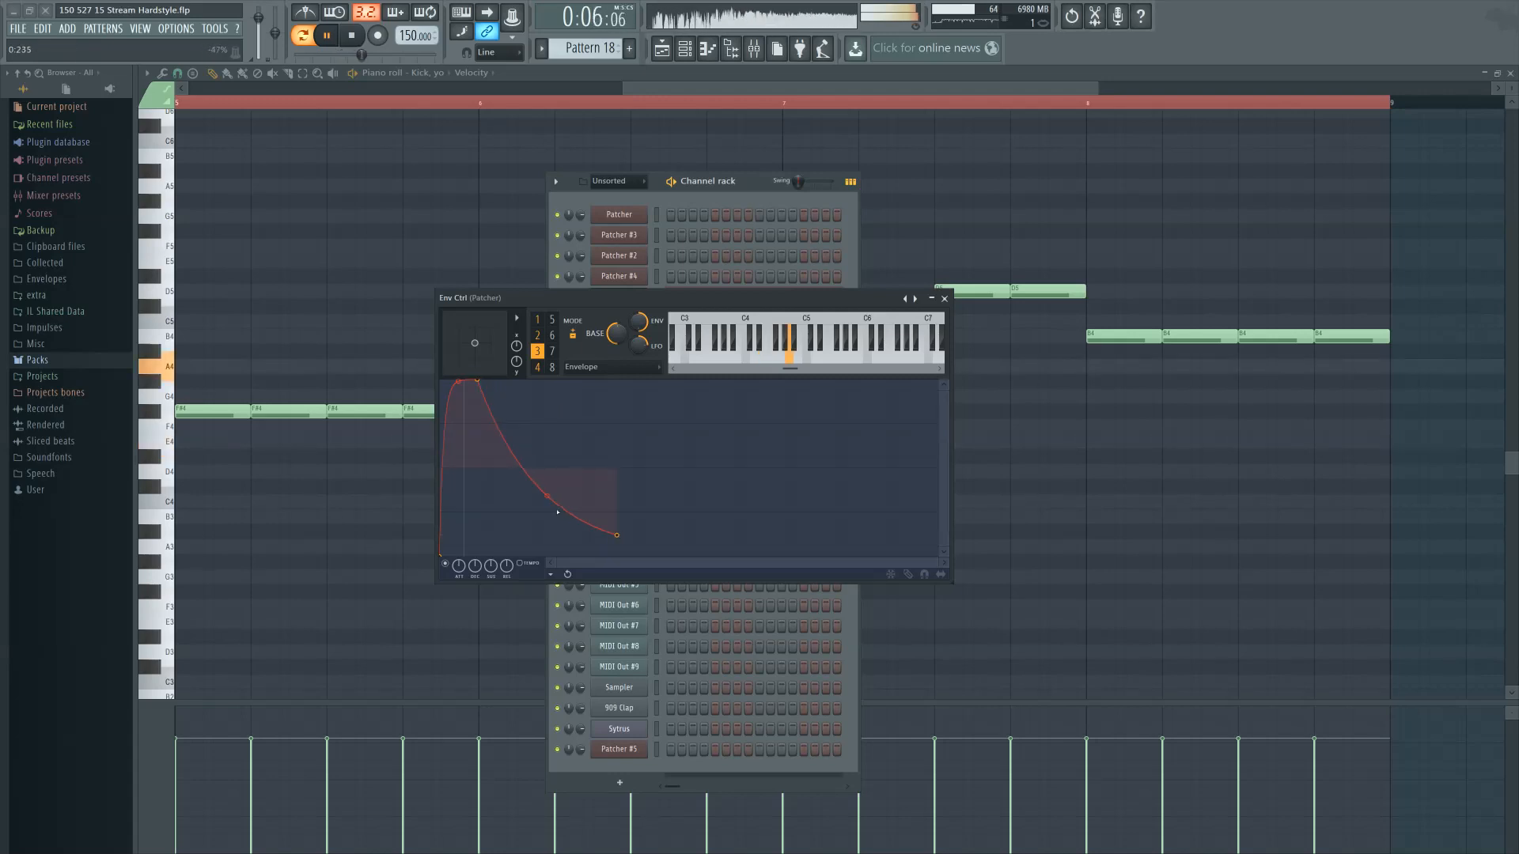
drag(618, 536, 630, 514)
drag(553, 479, 554, 466)
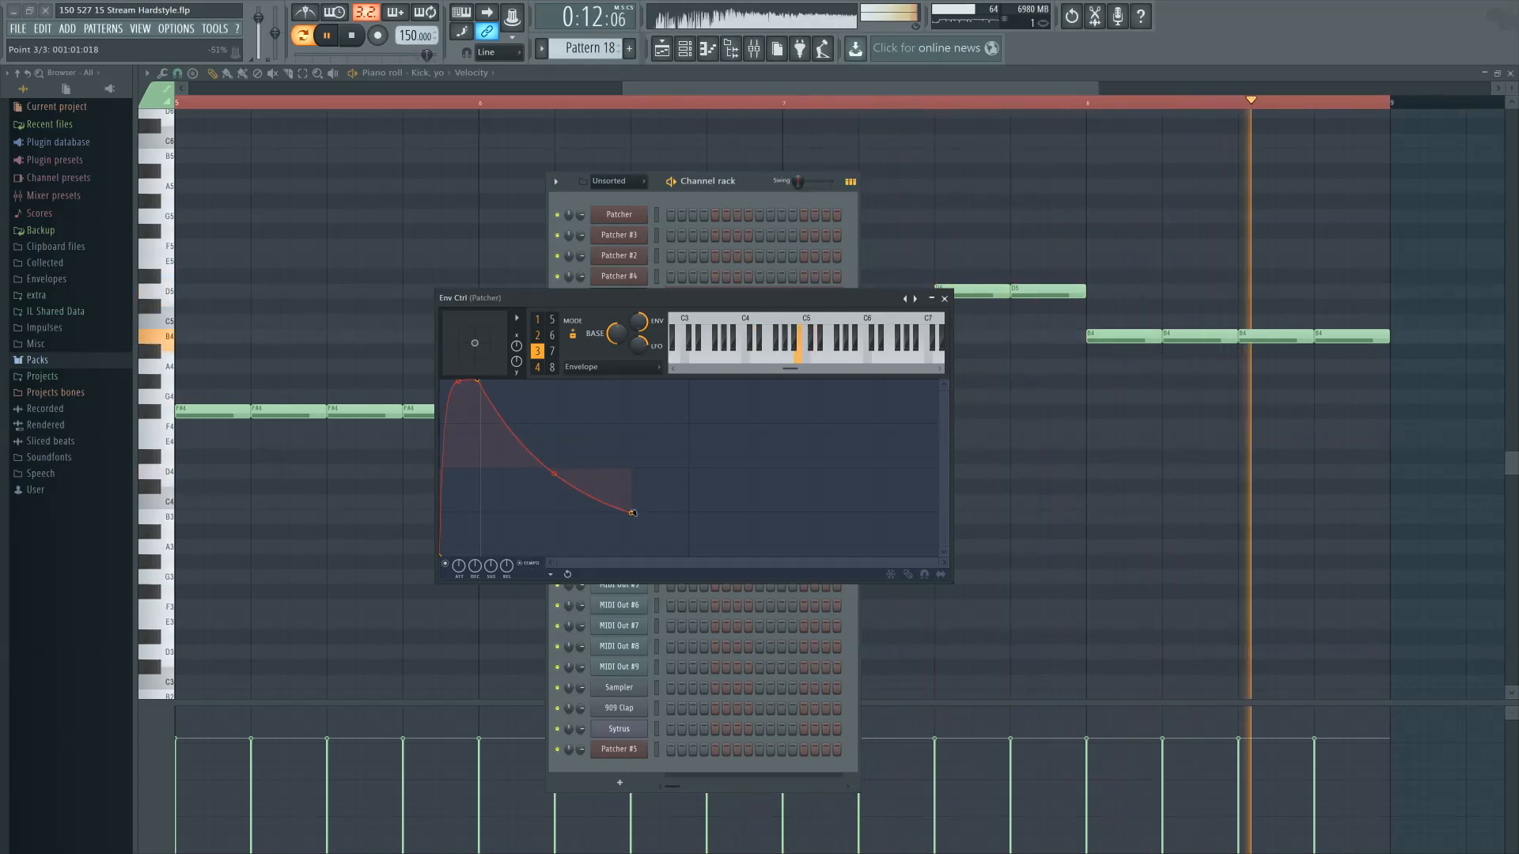
drag(630, 513, 683, 513)
drag(477, 381, 514, 381)
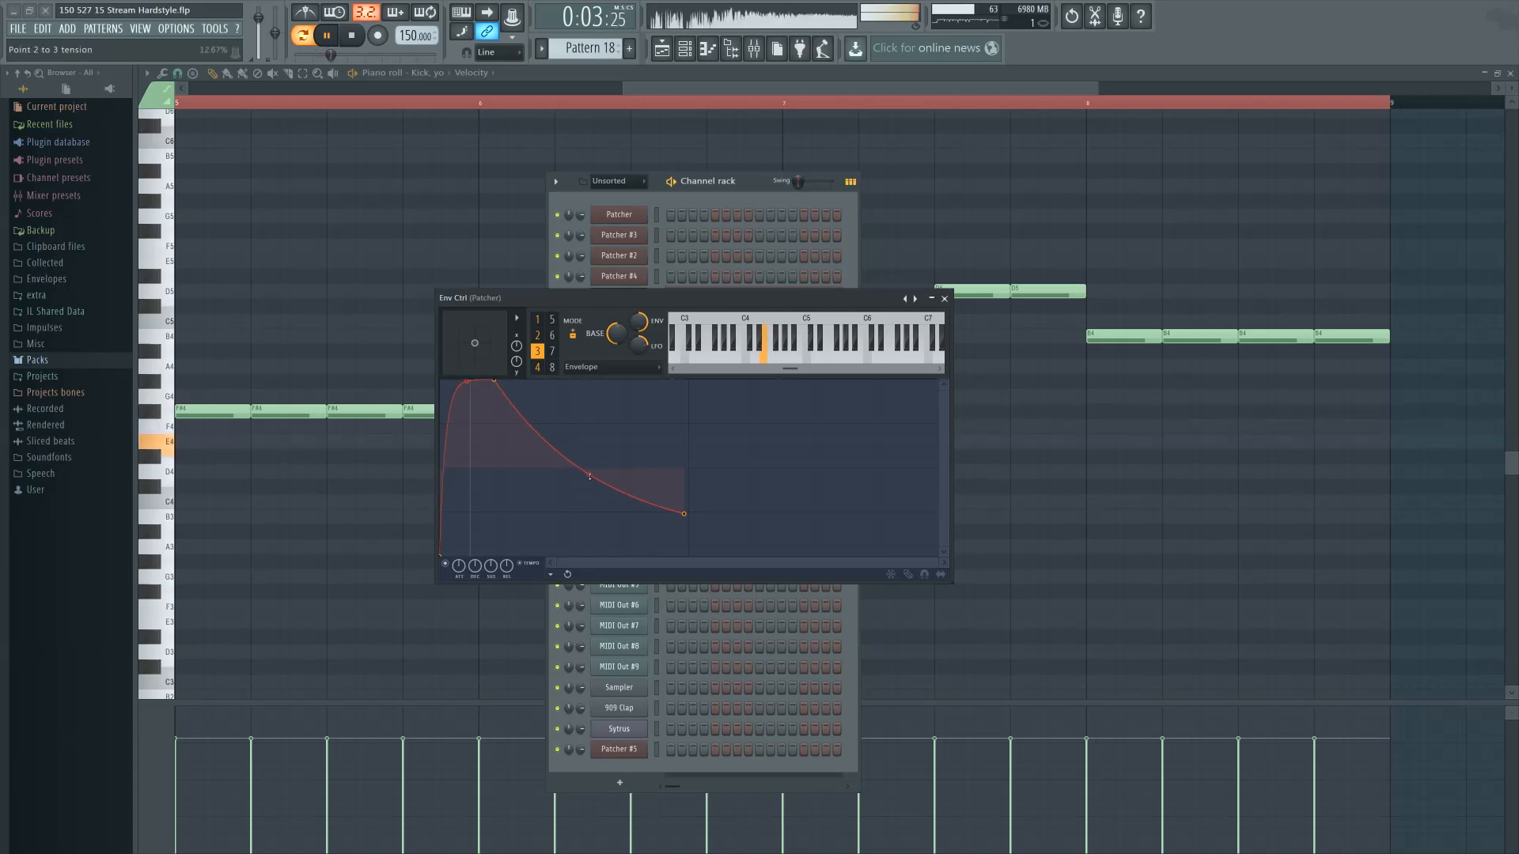
Set articulator 4's base to 52%, and bow articulator 3's decay outward with a higher end point
click(538, 367)
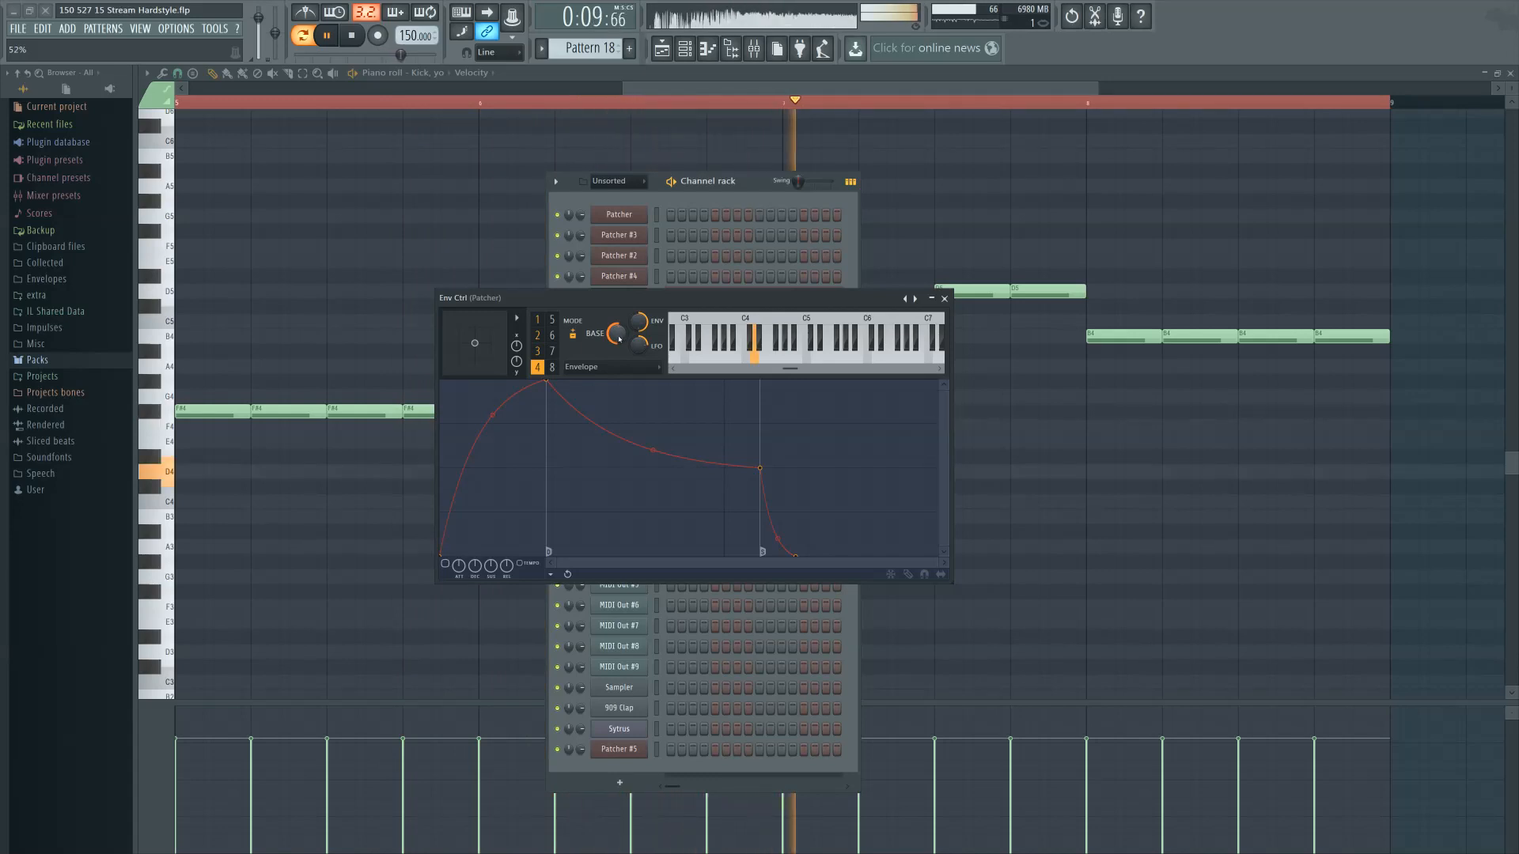
click(537, 351)
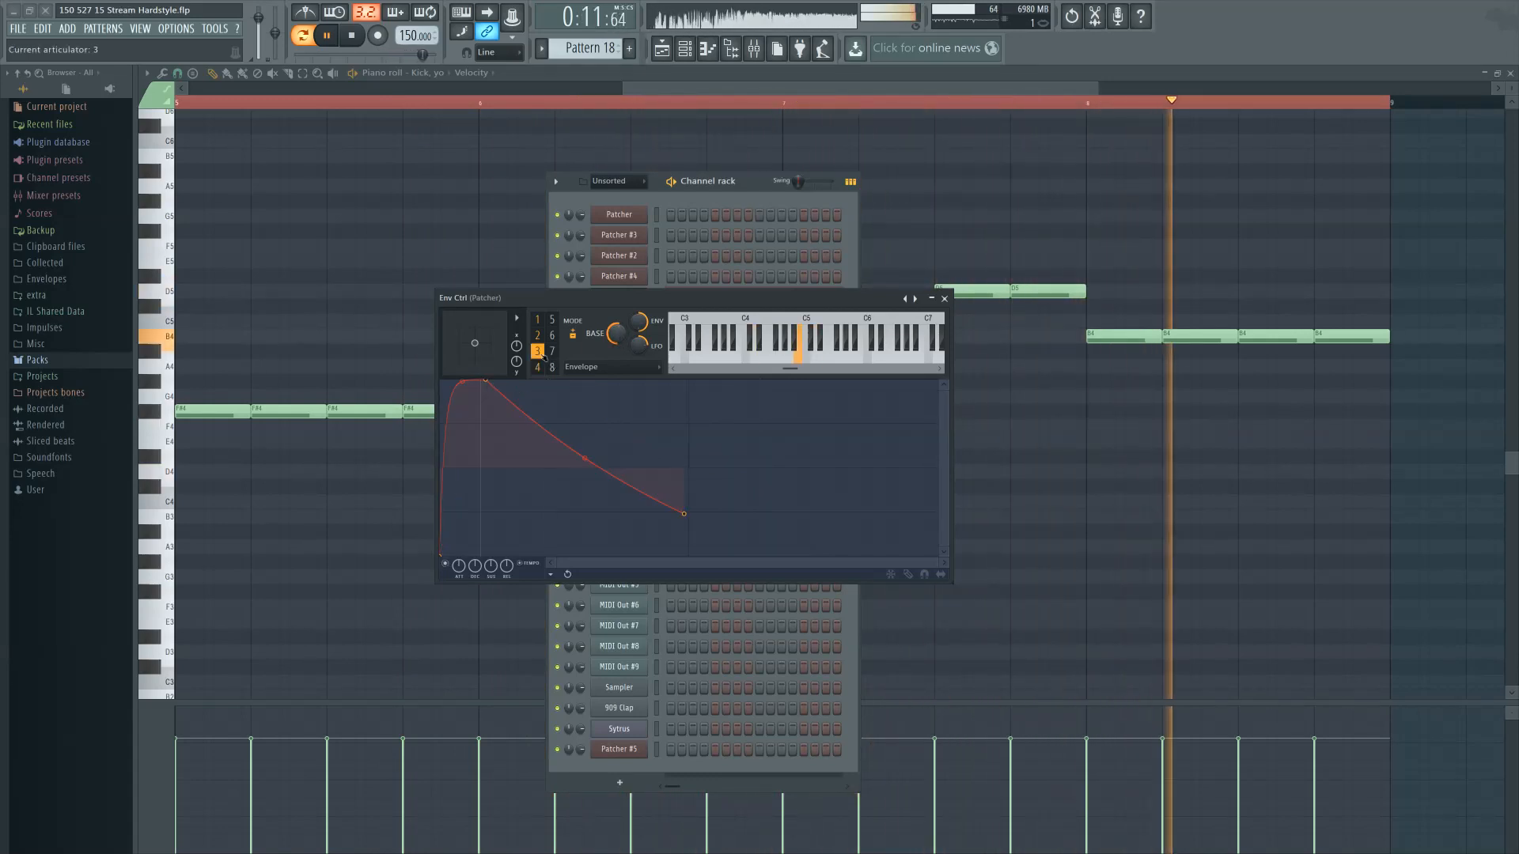
drag(584, 447, 584, 383)
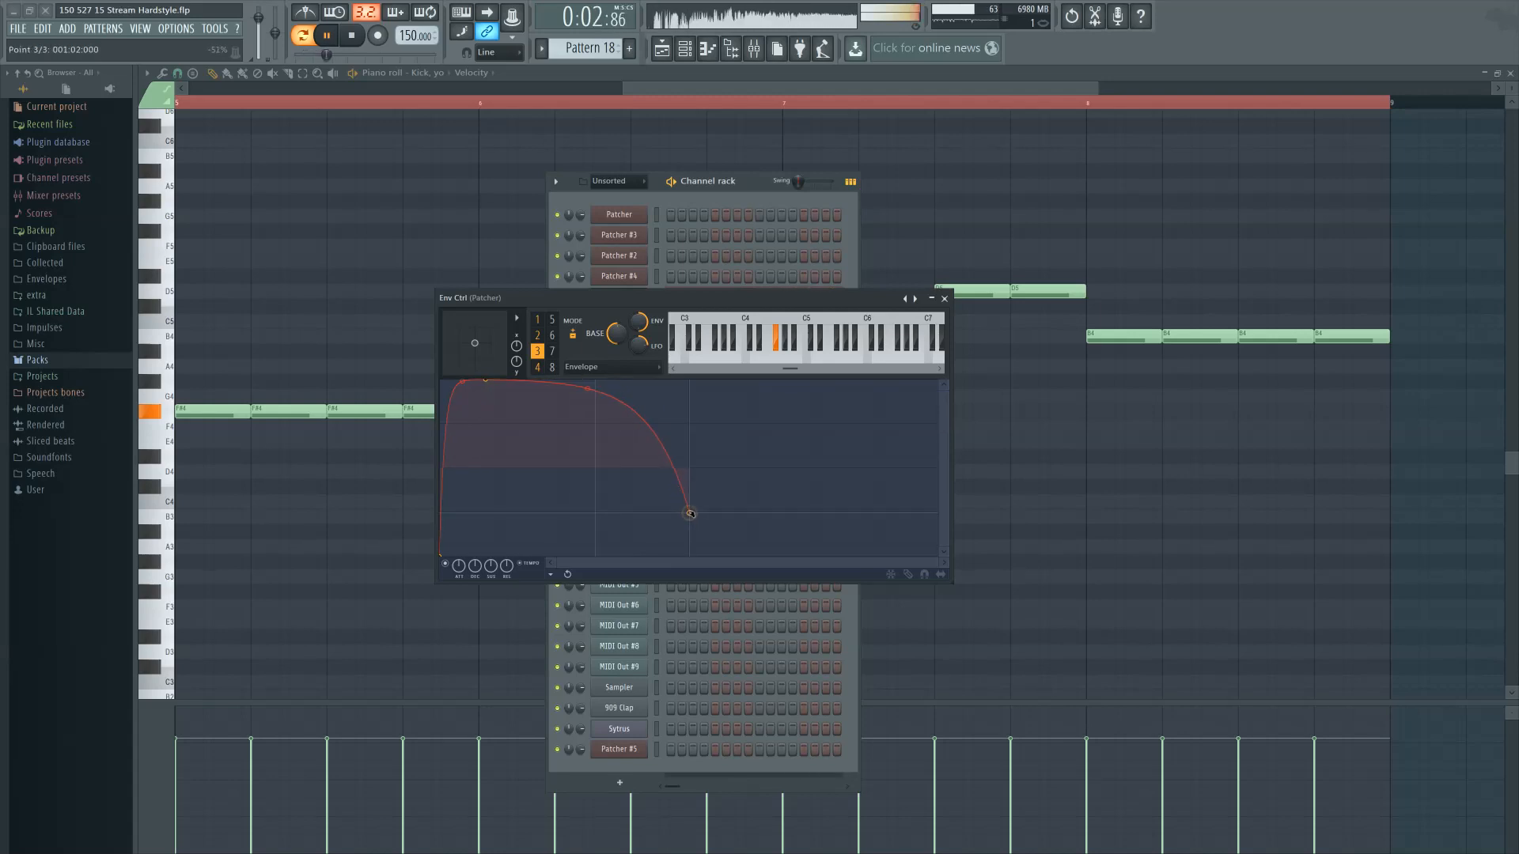
drag(689, 513, 691, 452)
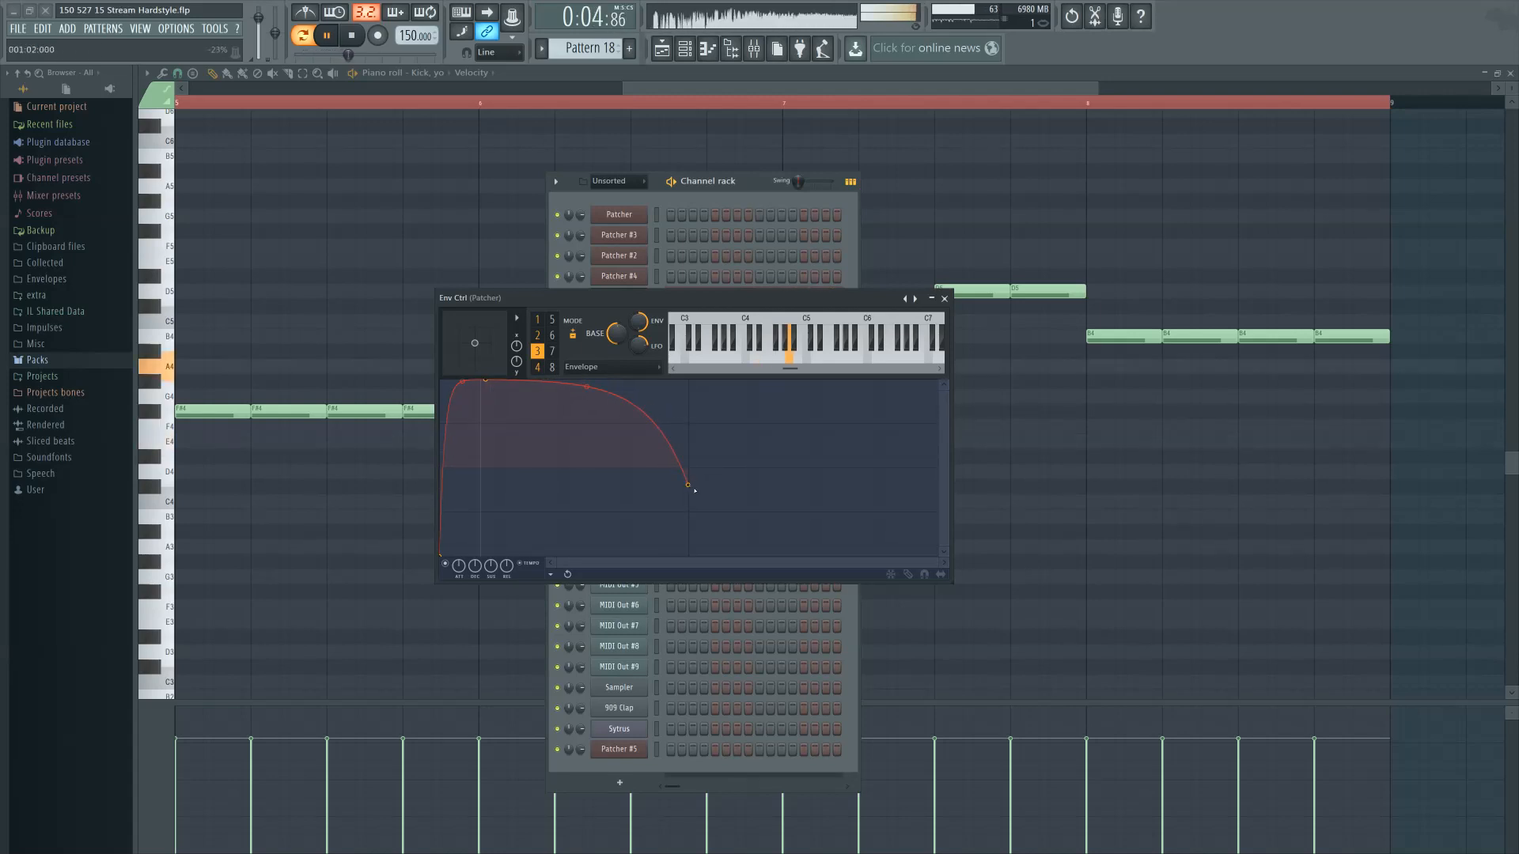
drag(587, 387, 586, 408)
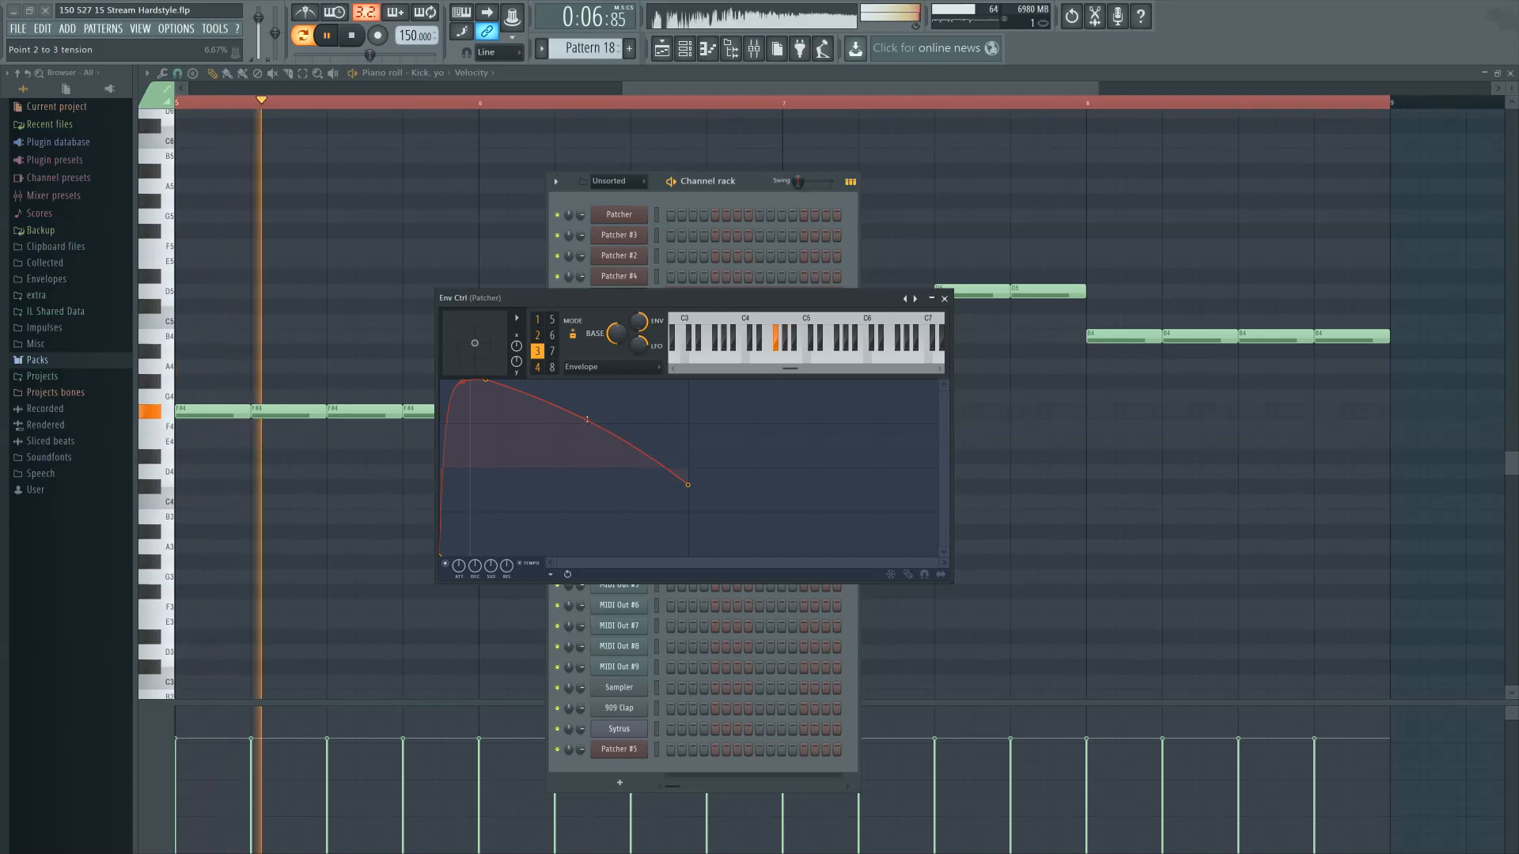
Set articulator 4's base to 50%, and bend the decay curves of articulators 1 and 2 outward
click(537, 368)
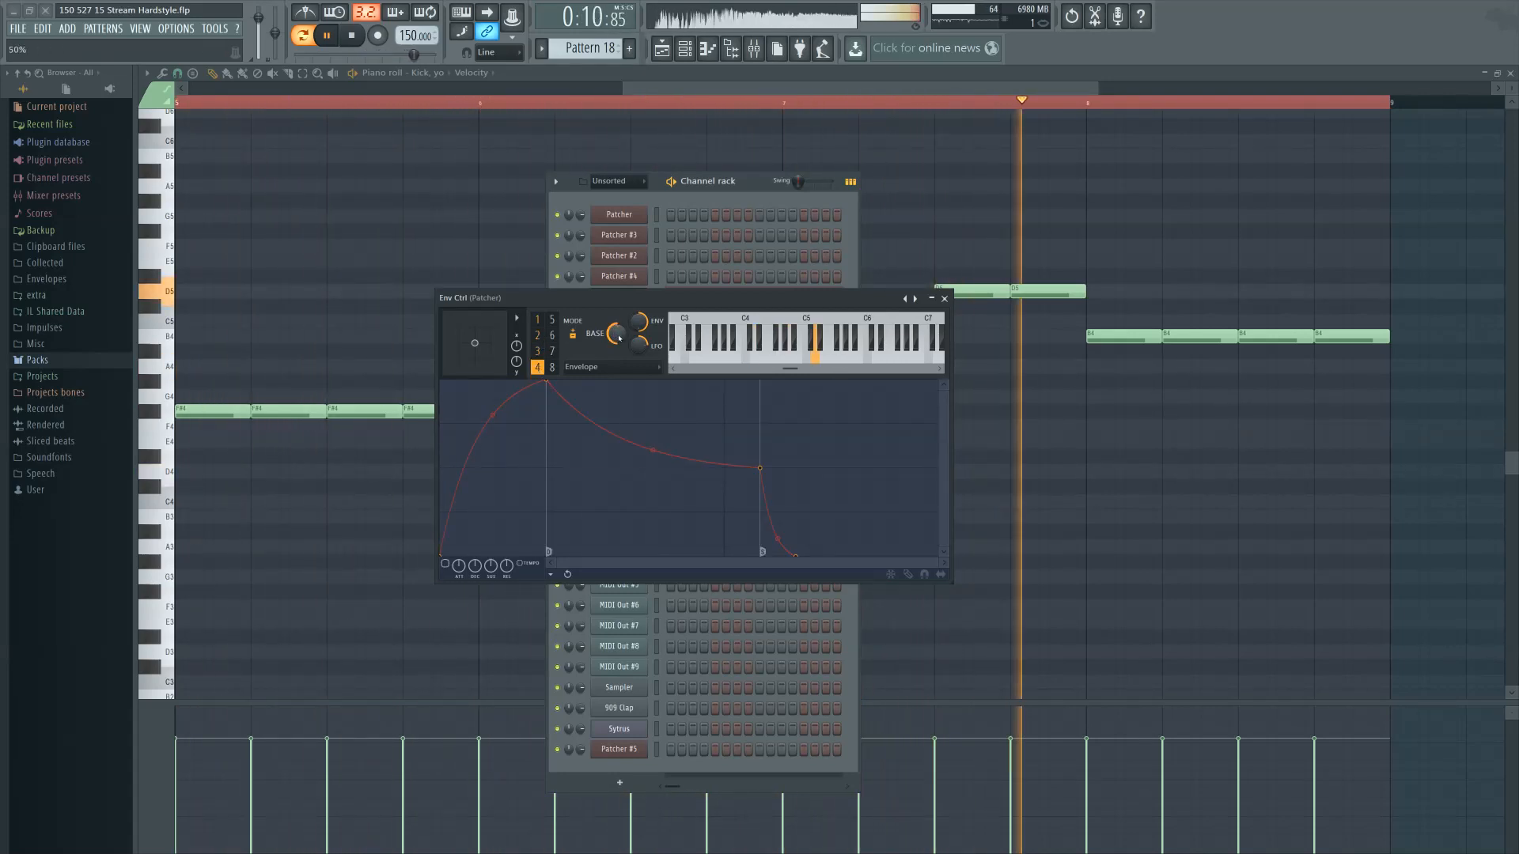
click(537, 320)
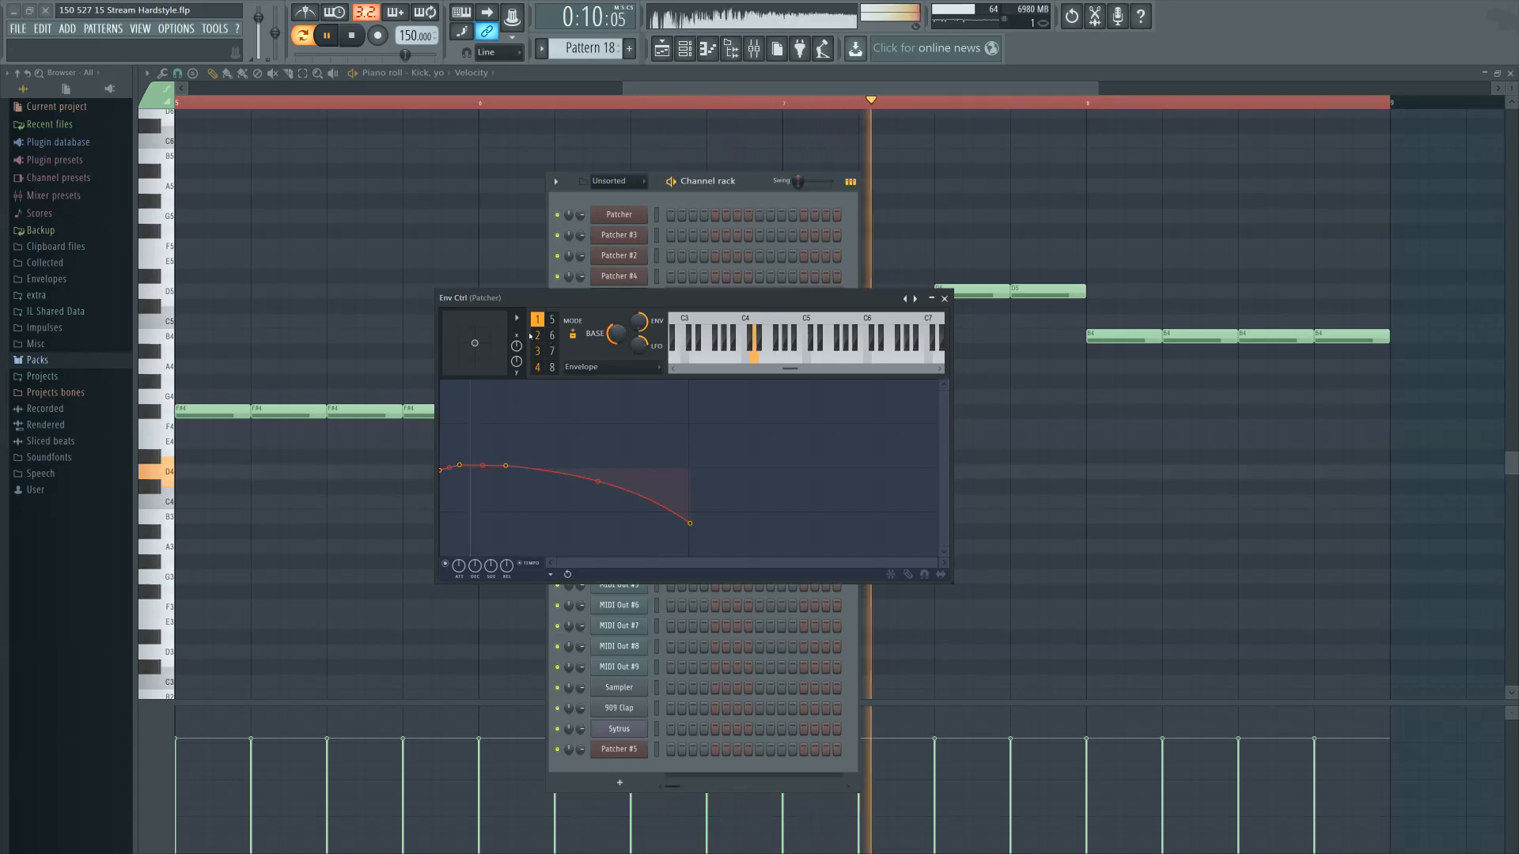
click(537, 335)
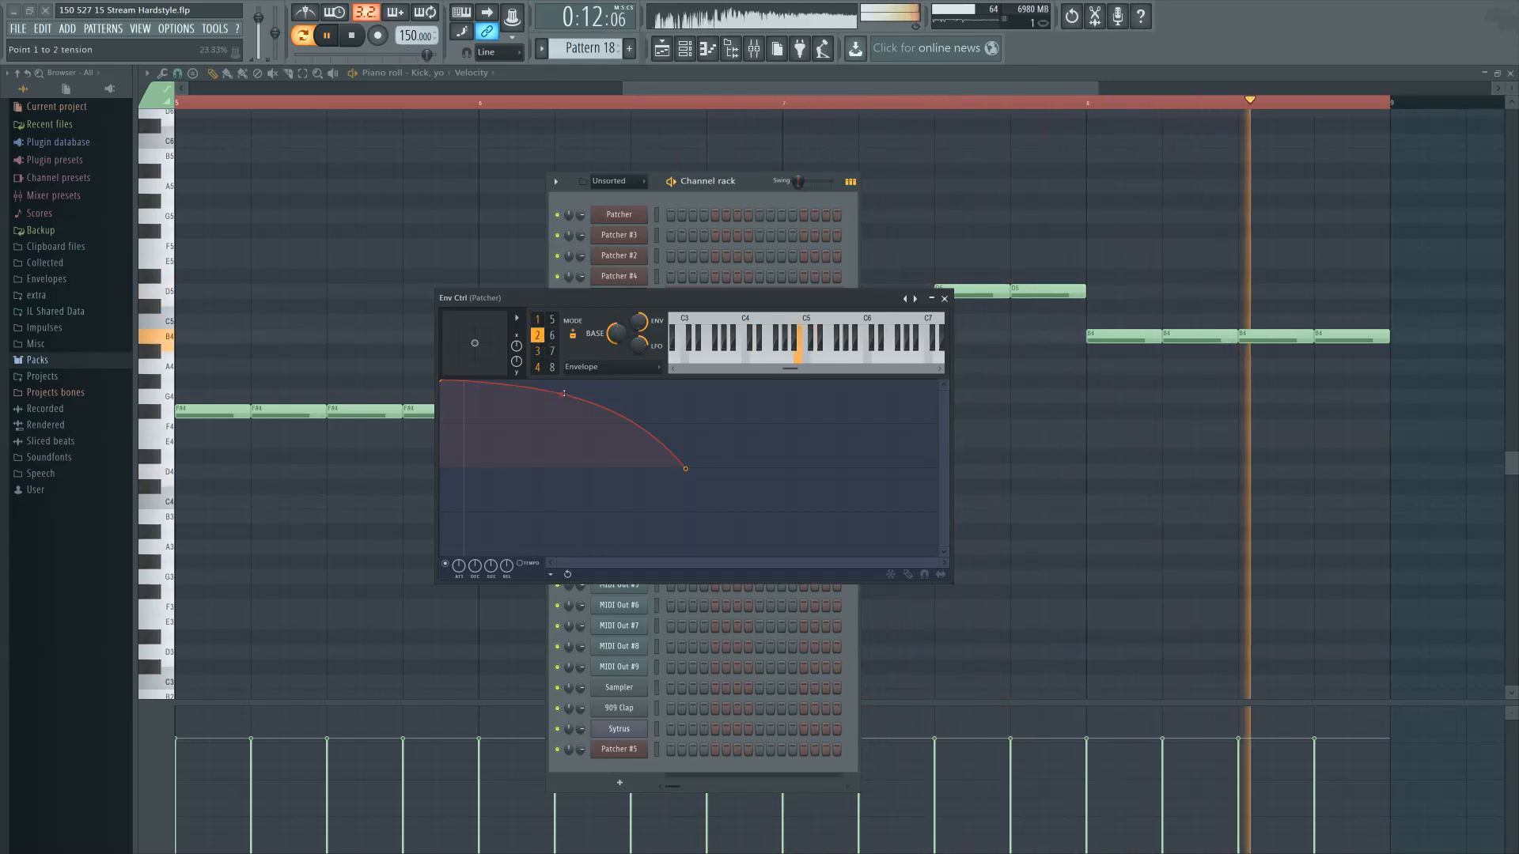
Move articulator 3's peak later, pull its end point down and further out, and close Env Ctrl
click(537, 367)
click(537, 350)
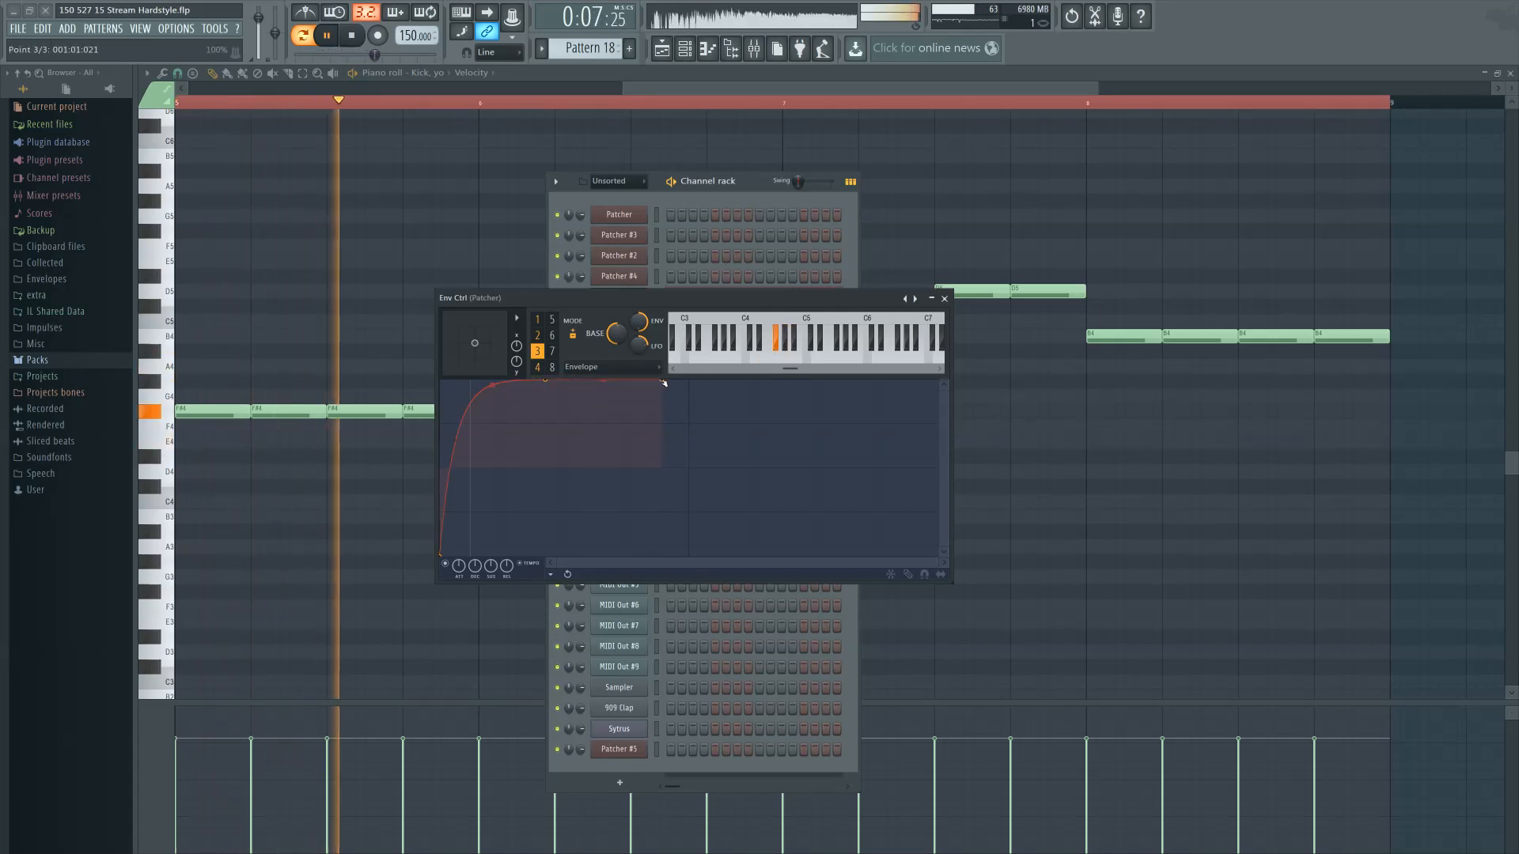
drag(664, 382, 685, 445)
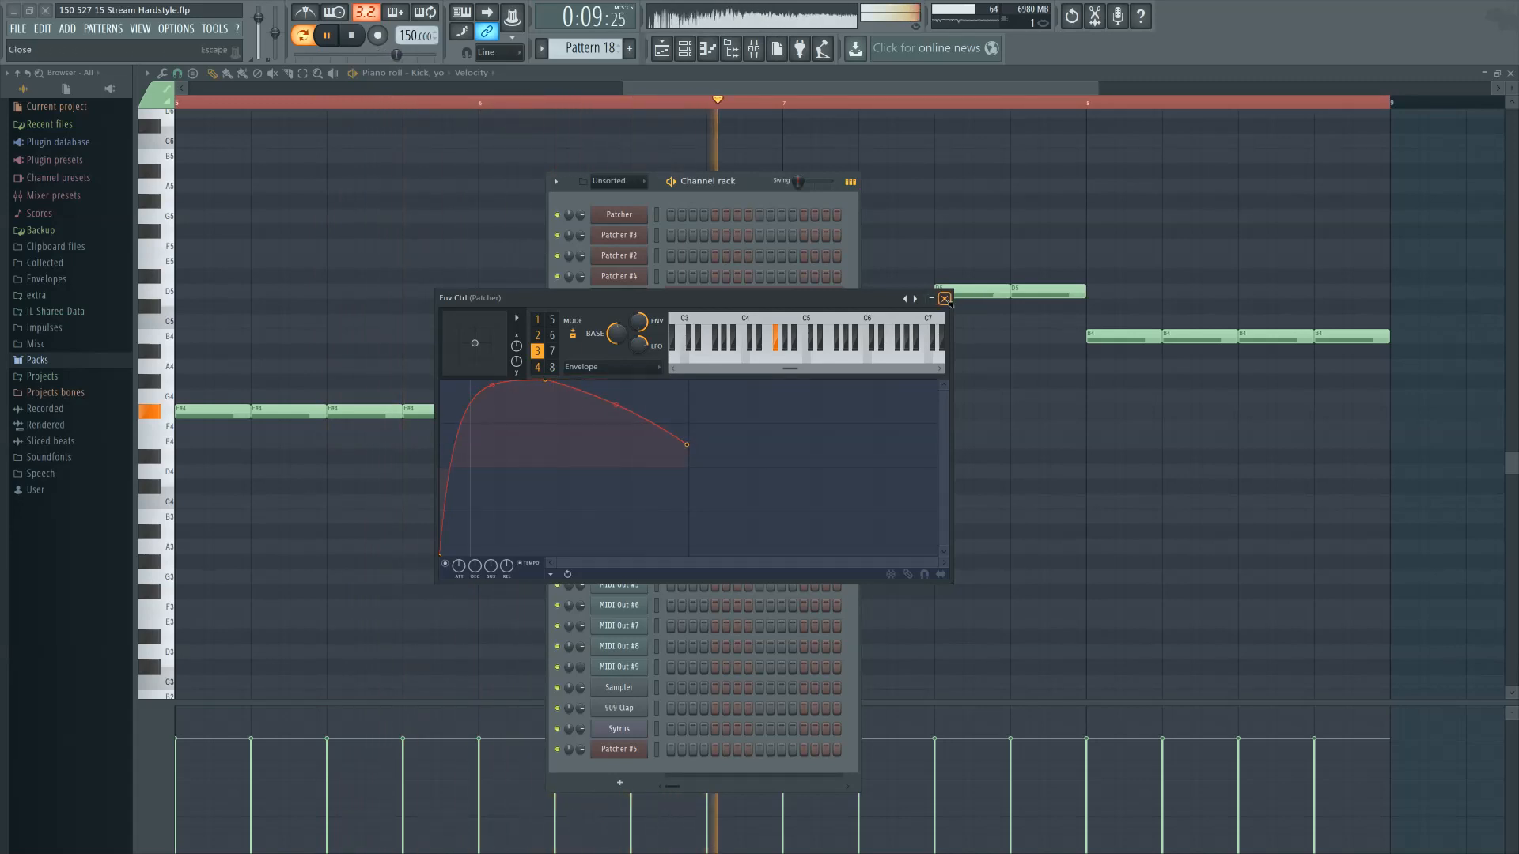
click(944, 299)
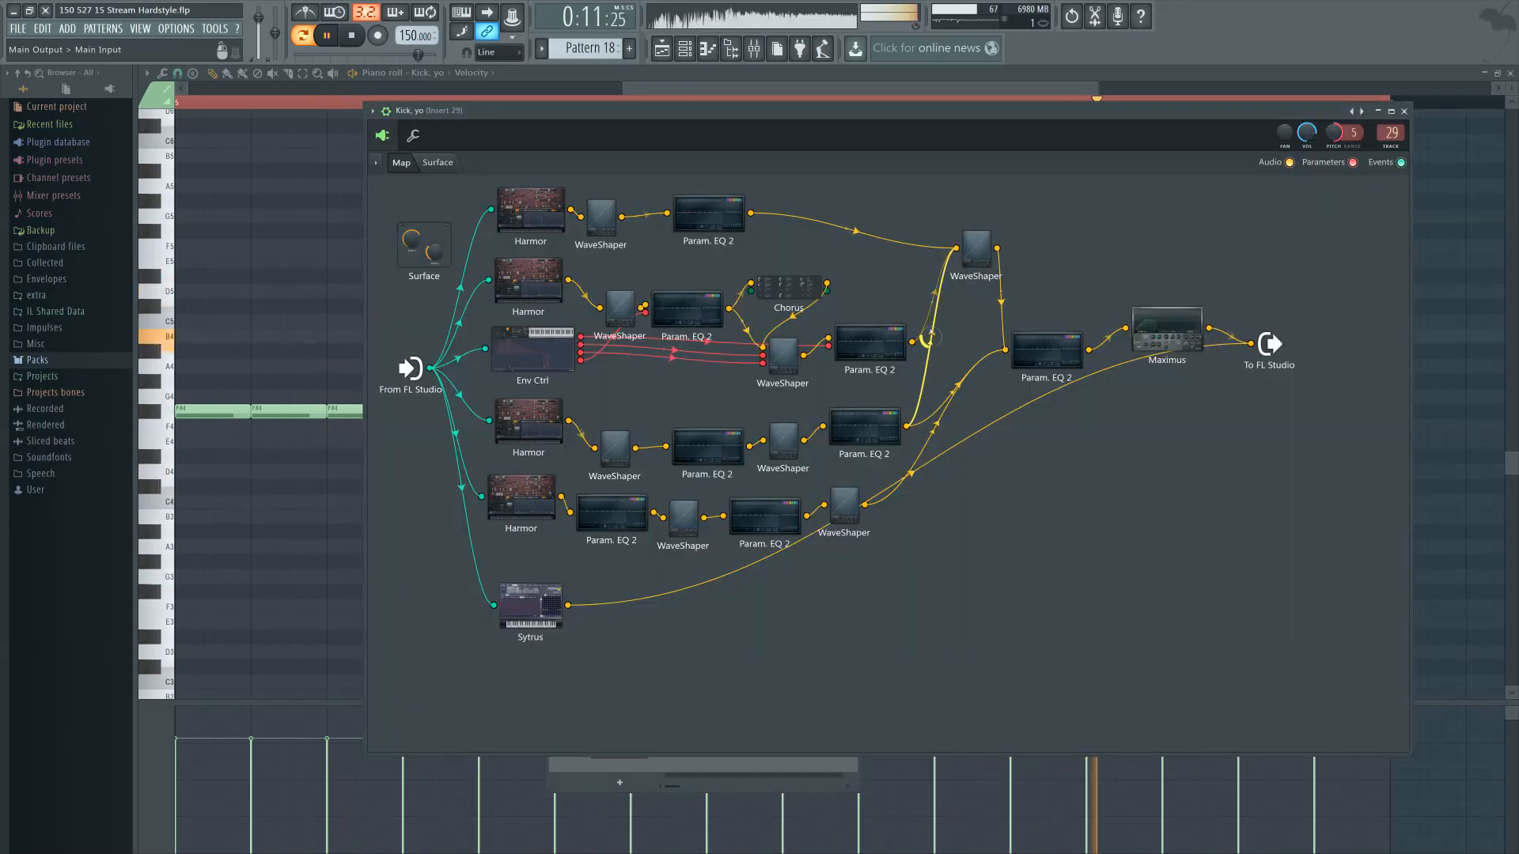
Mute the third Harmor chain's link into the shared WaveShaper, and straighten the first Harmor's volume decay with a longer hold
click(930, 336)
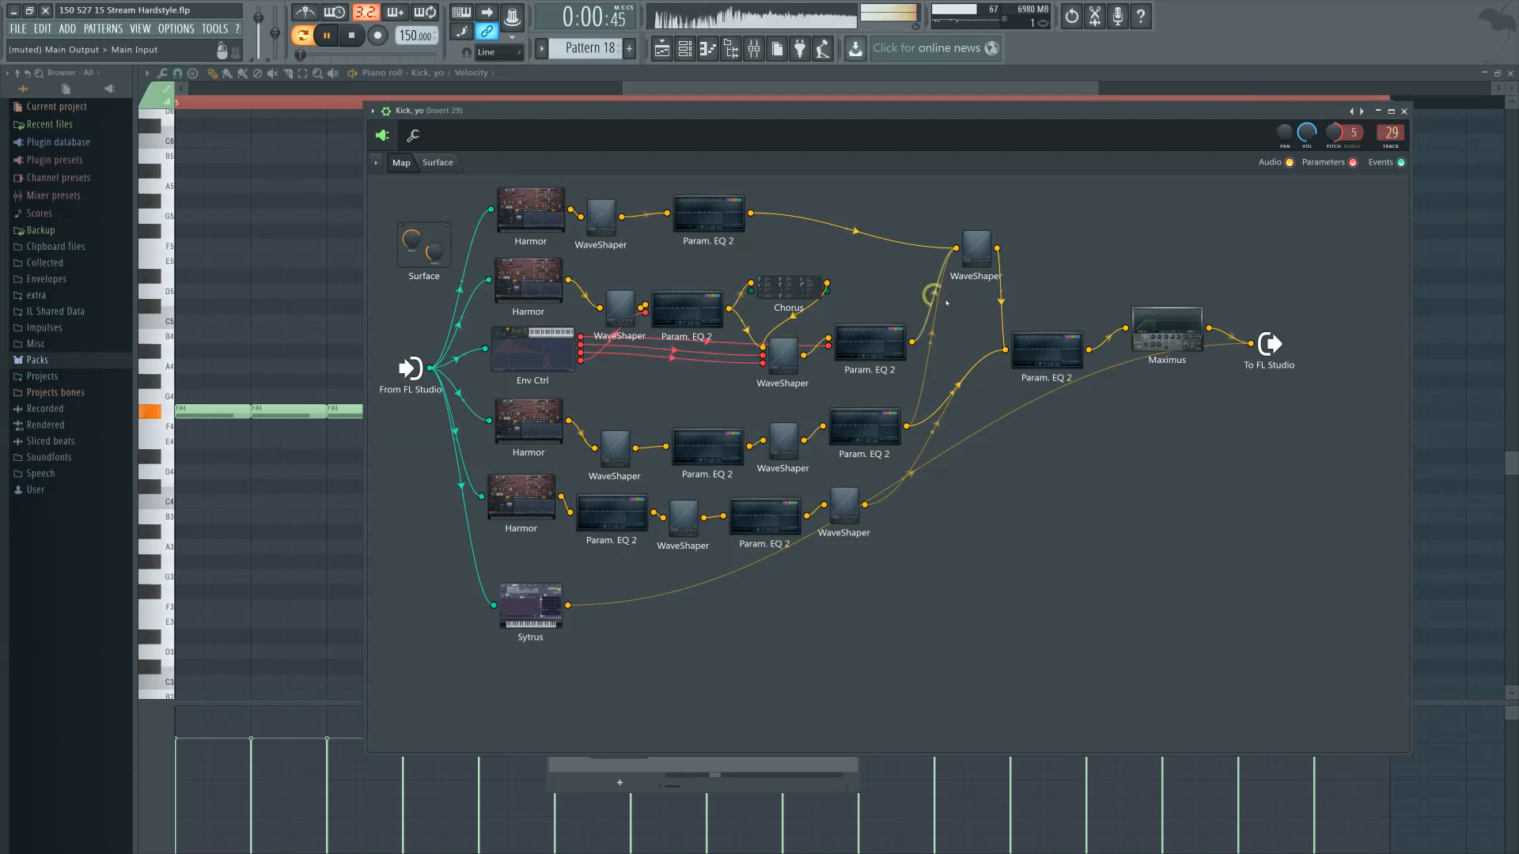
click(554, 207)
click(825, 467)
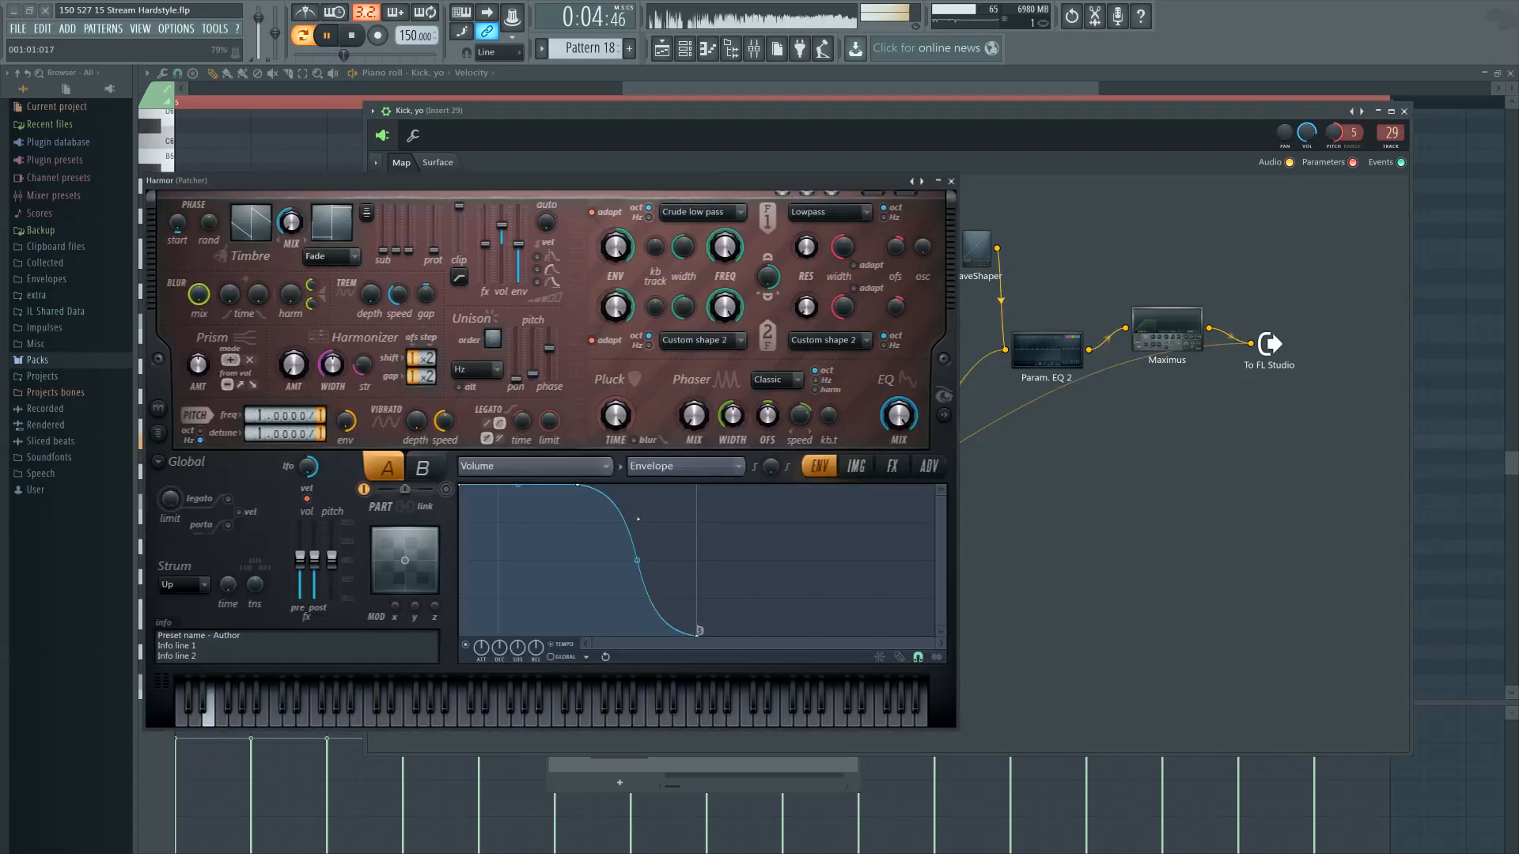
drag(638, 519, 637, 555)
drag(585, 488, 643, 488)
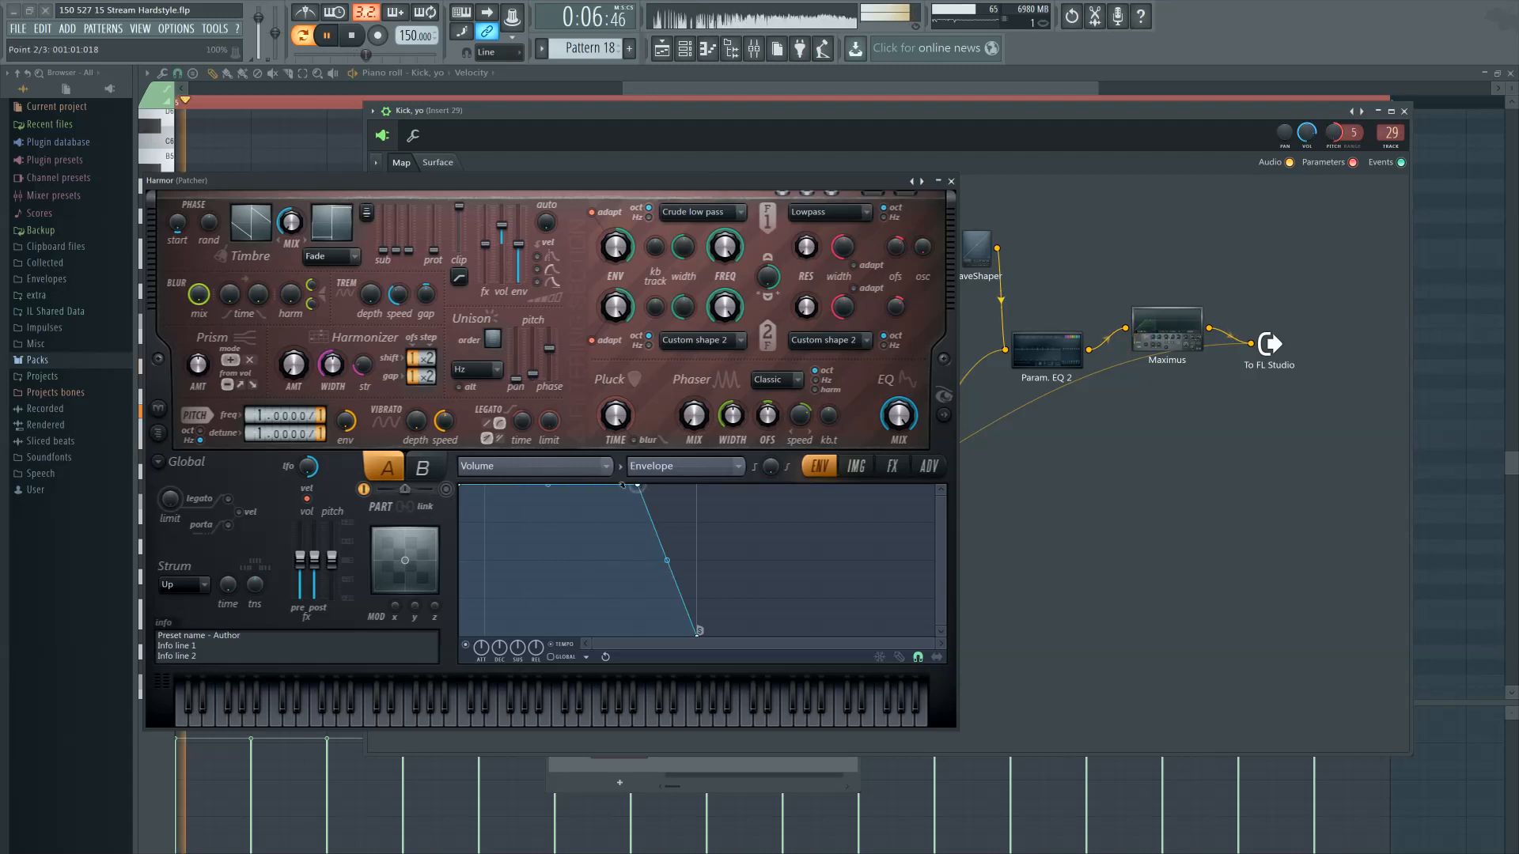
click(951, 181)
Inspect the second Harmor chain's last Param. EQ 2 and the articulator 4 envelope in Env Ctrl
click(870, 342)
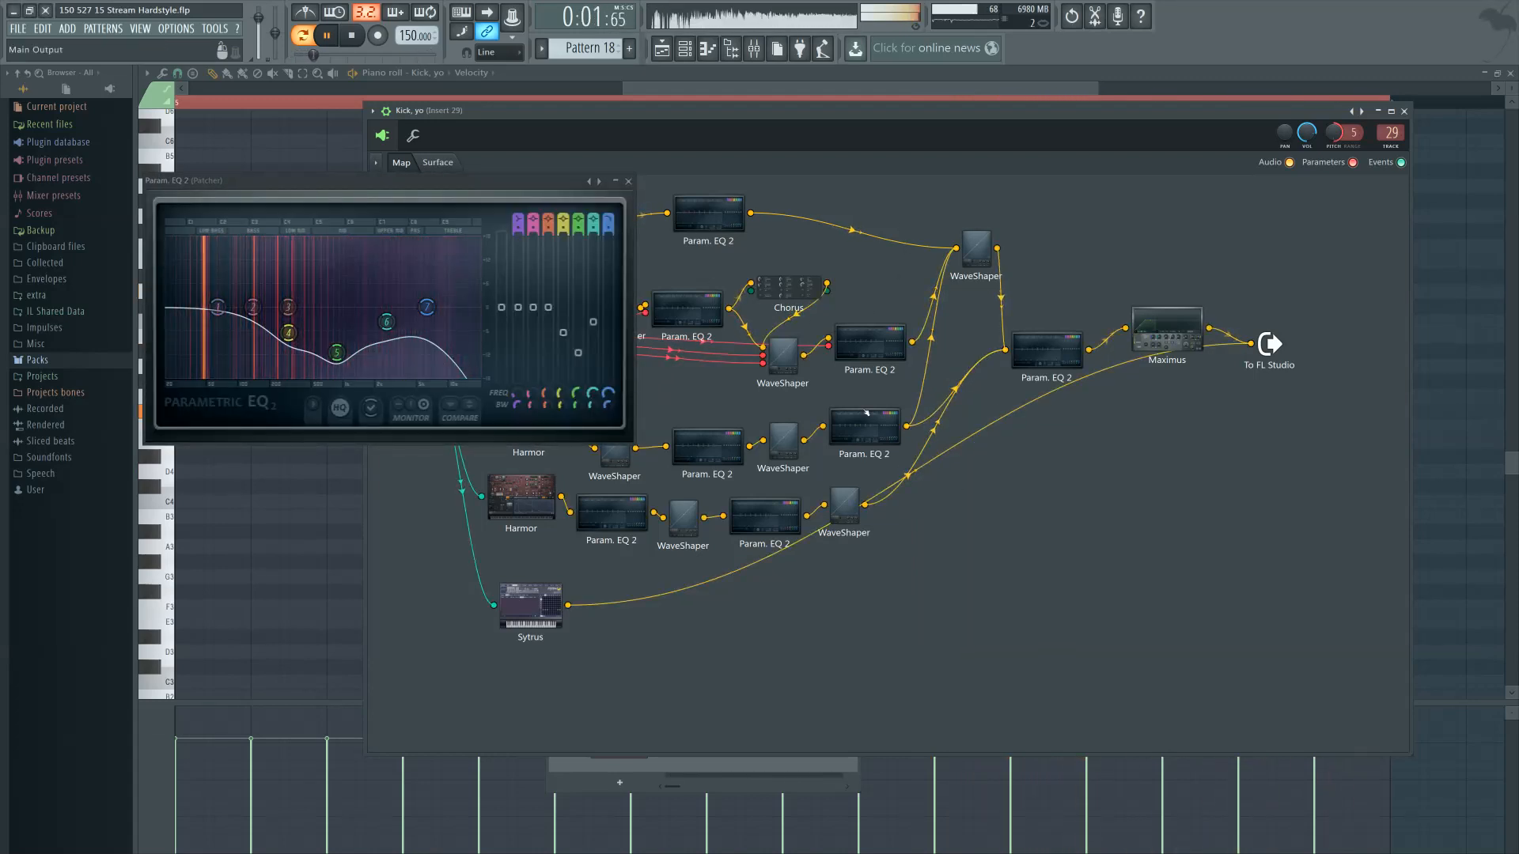
click(887, 326)
click(541, 369)
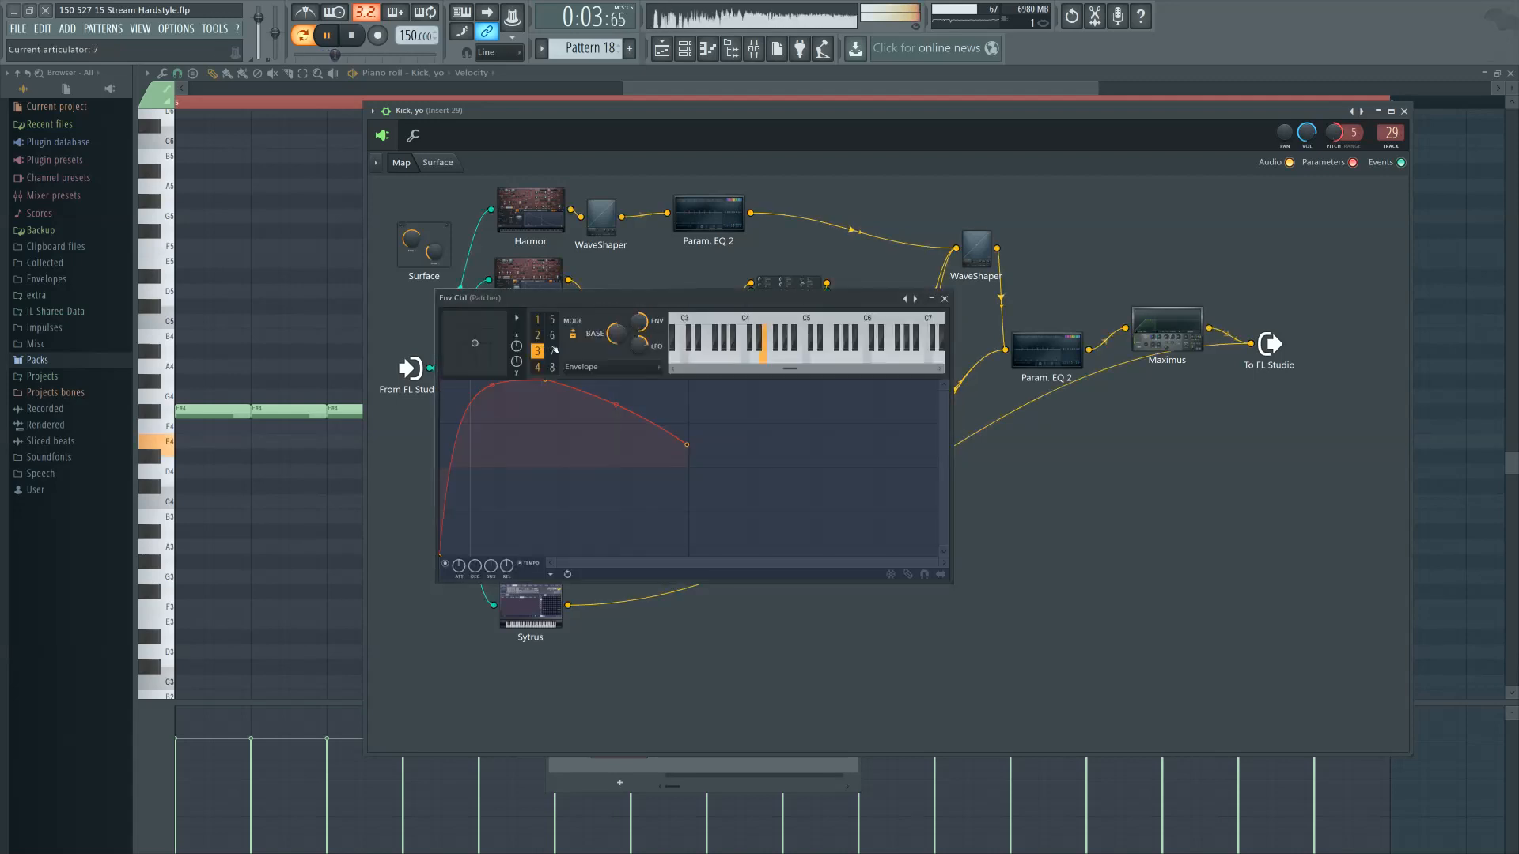
click(538, 368)
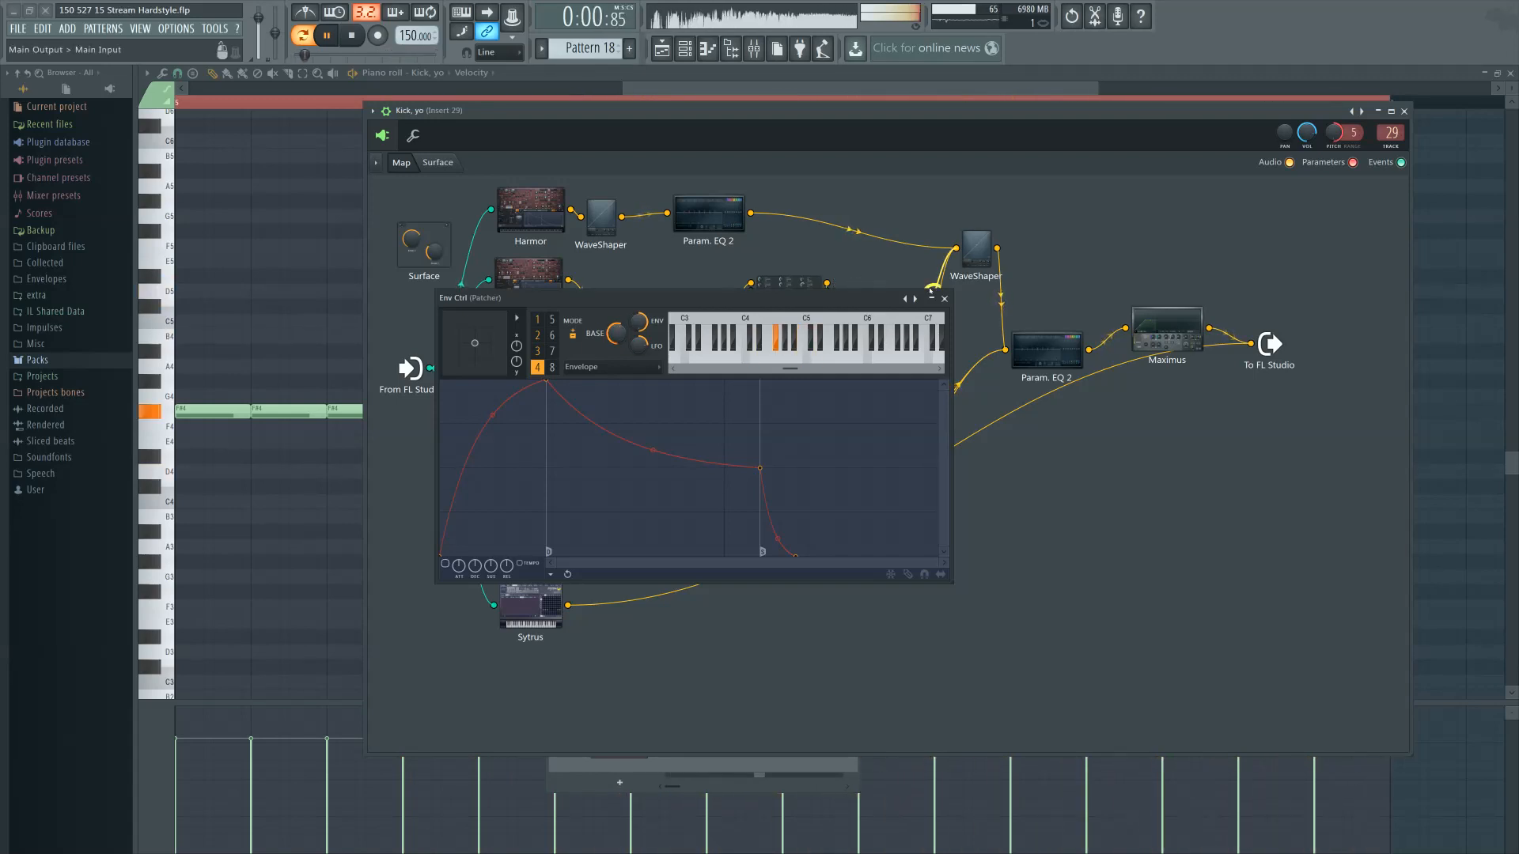
Close the kick's Patcher, play the arrangement from bar 95, and show the mixer levels
click(931, 295)
click(1405, 111)
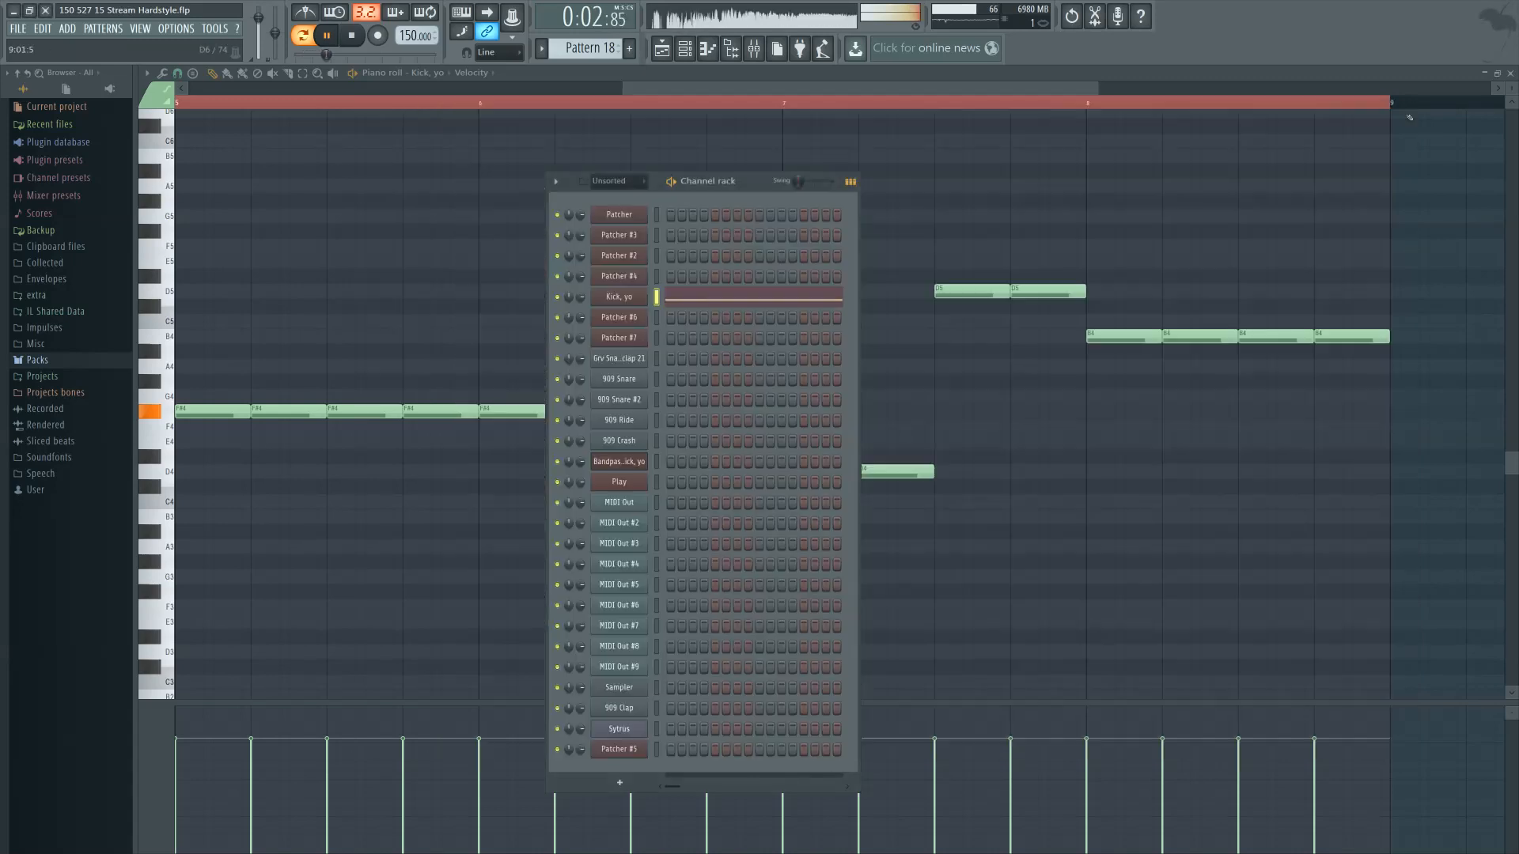
click(662, 50)
click(985, 115)
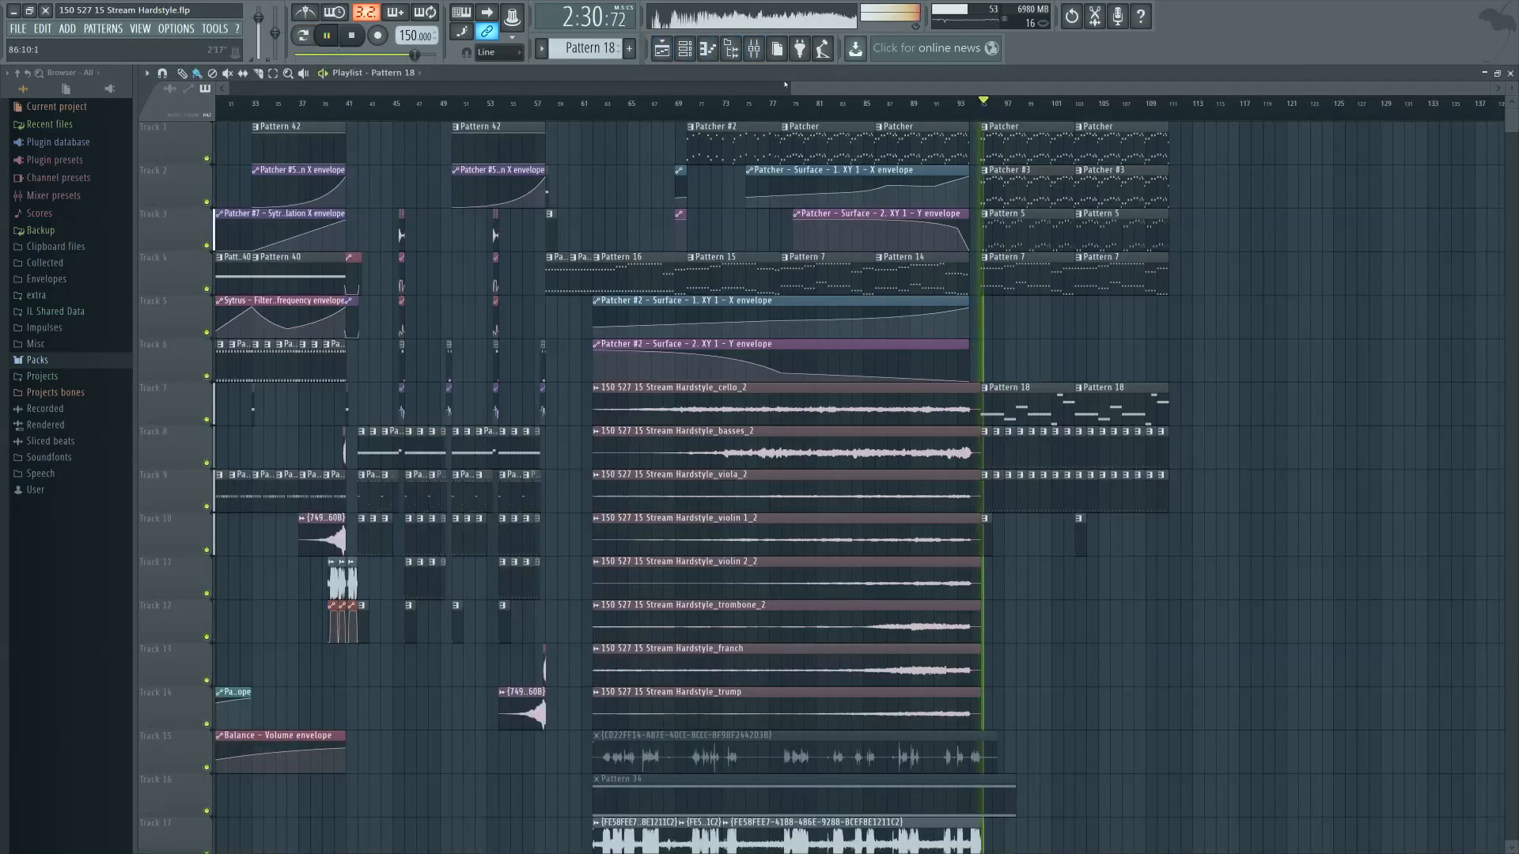
click(756, 51)
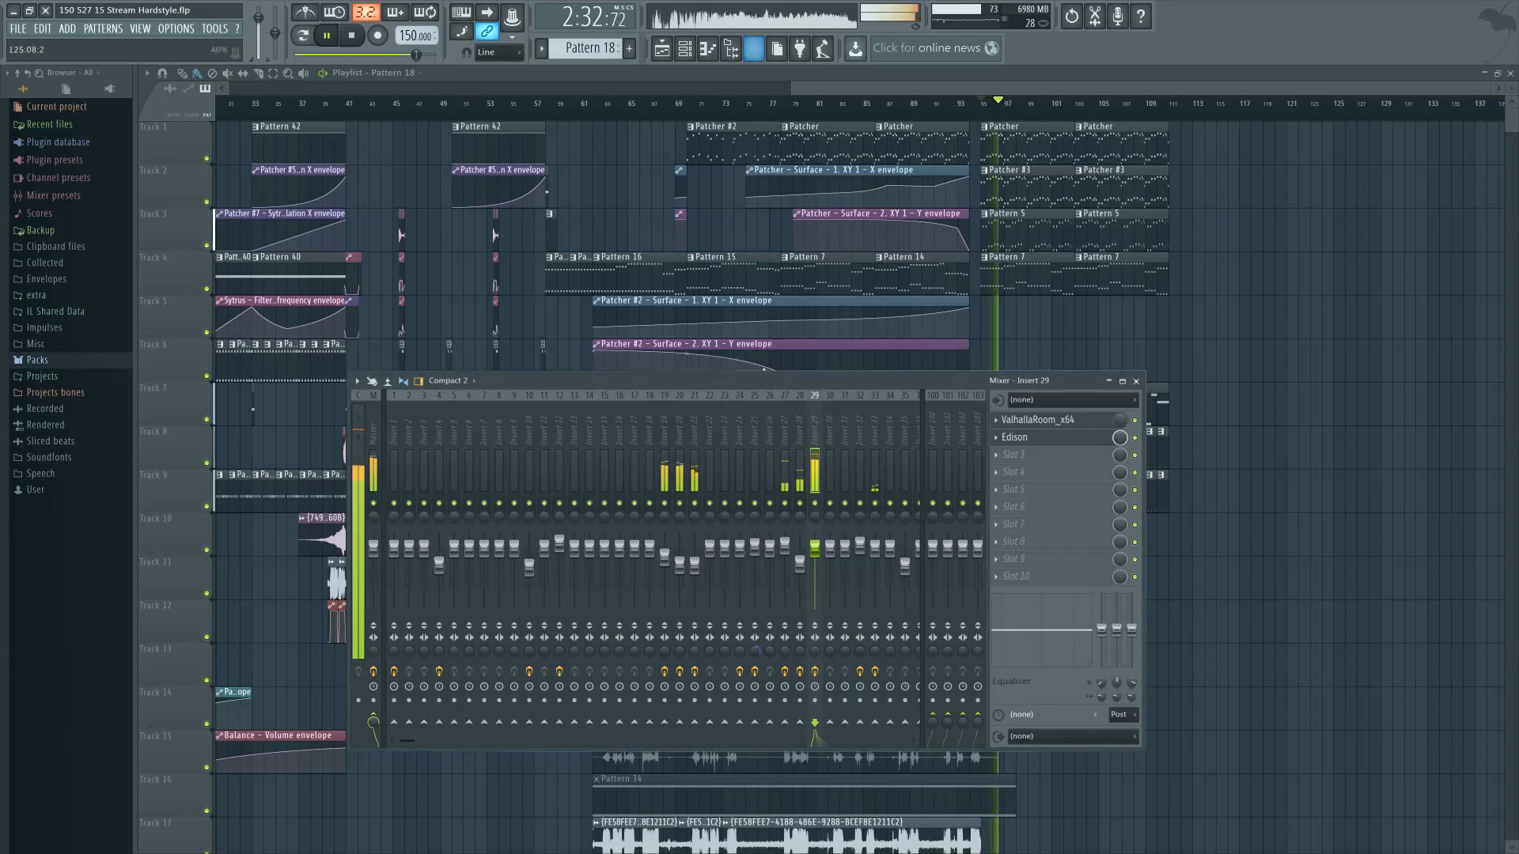
Reopen the kick's Patcher and shift band 5 of the third Harmor chain's first Param. EQ 2 to about 875 Hz
click(684, 52)
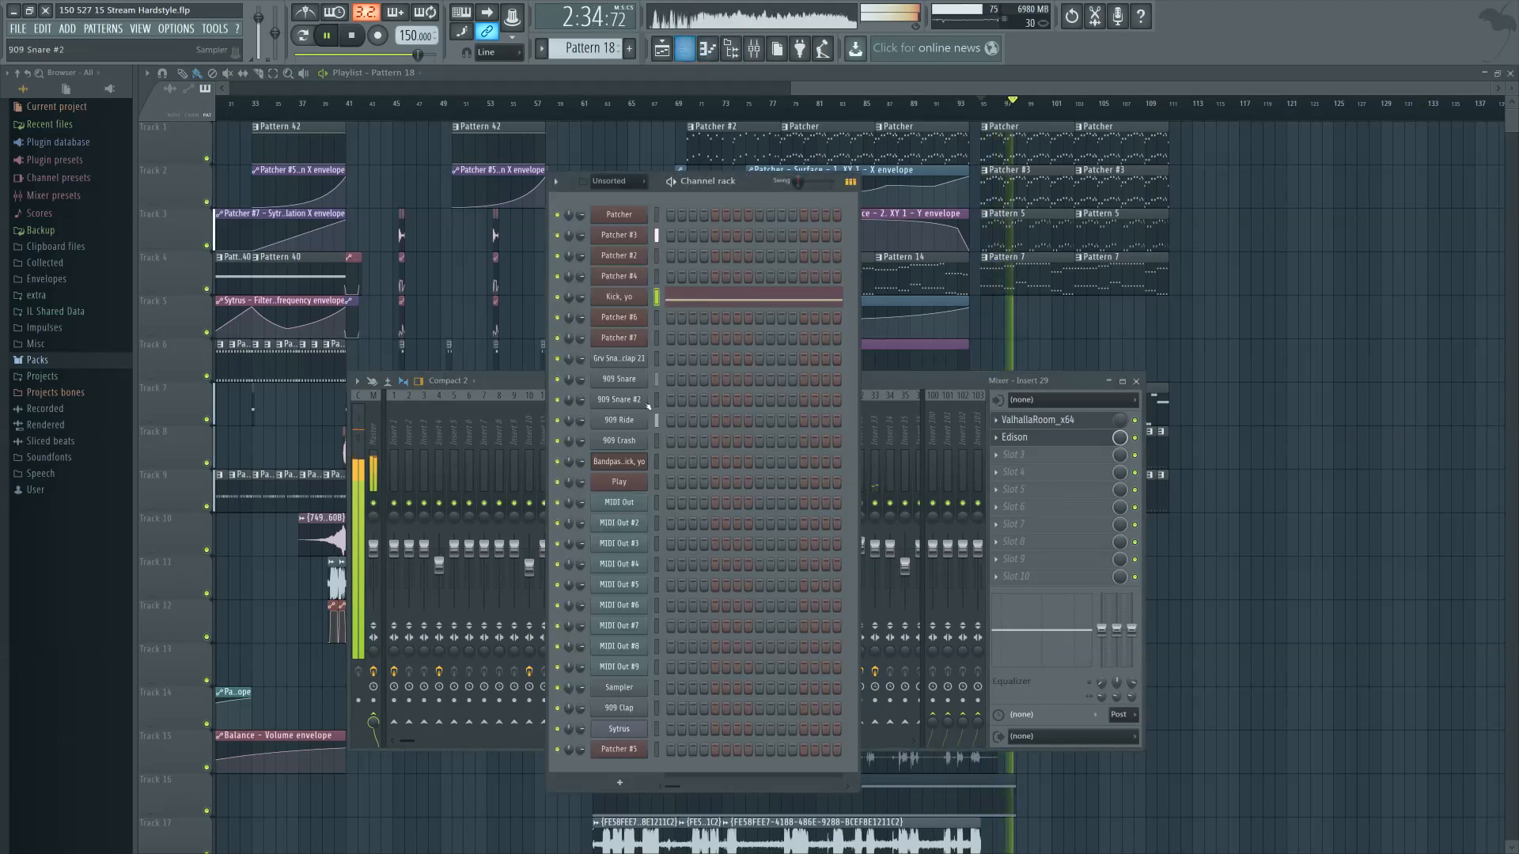
click(619, 297)
click(783, 281)
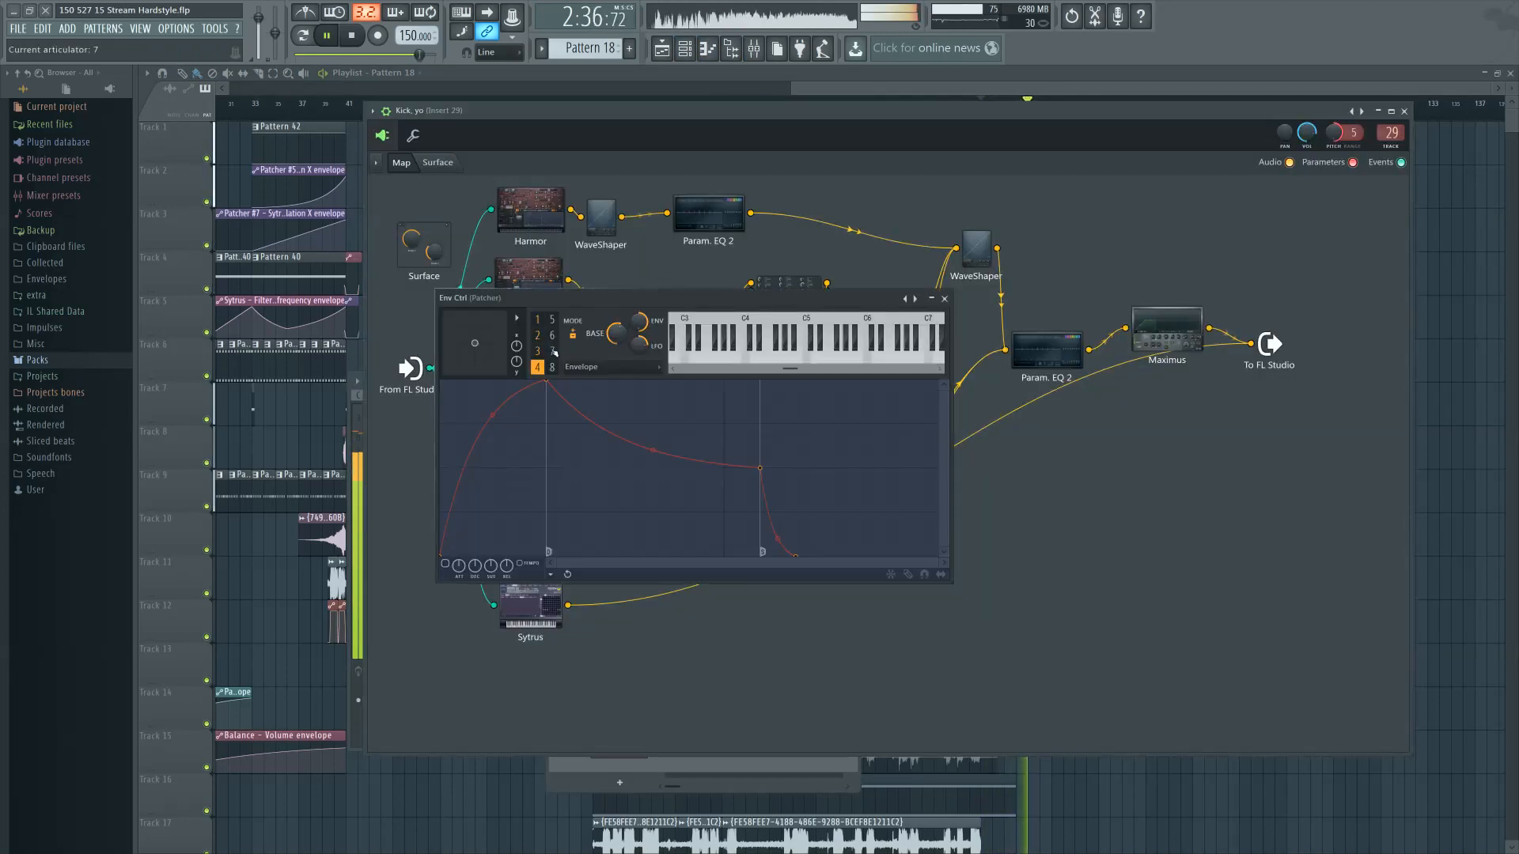
click(944, 298)
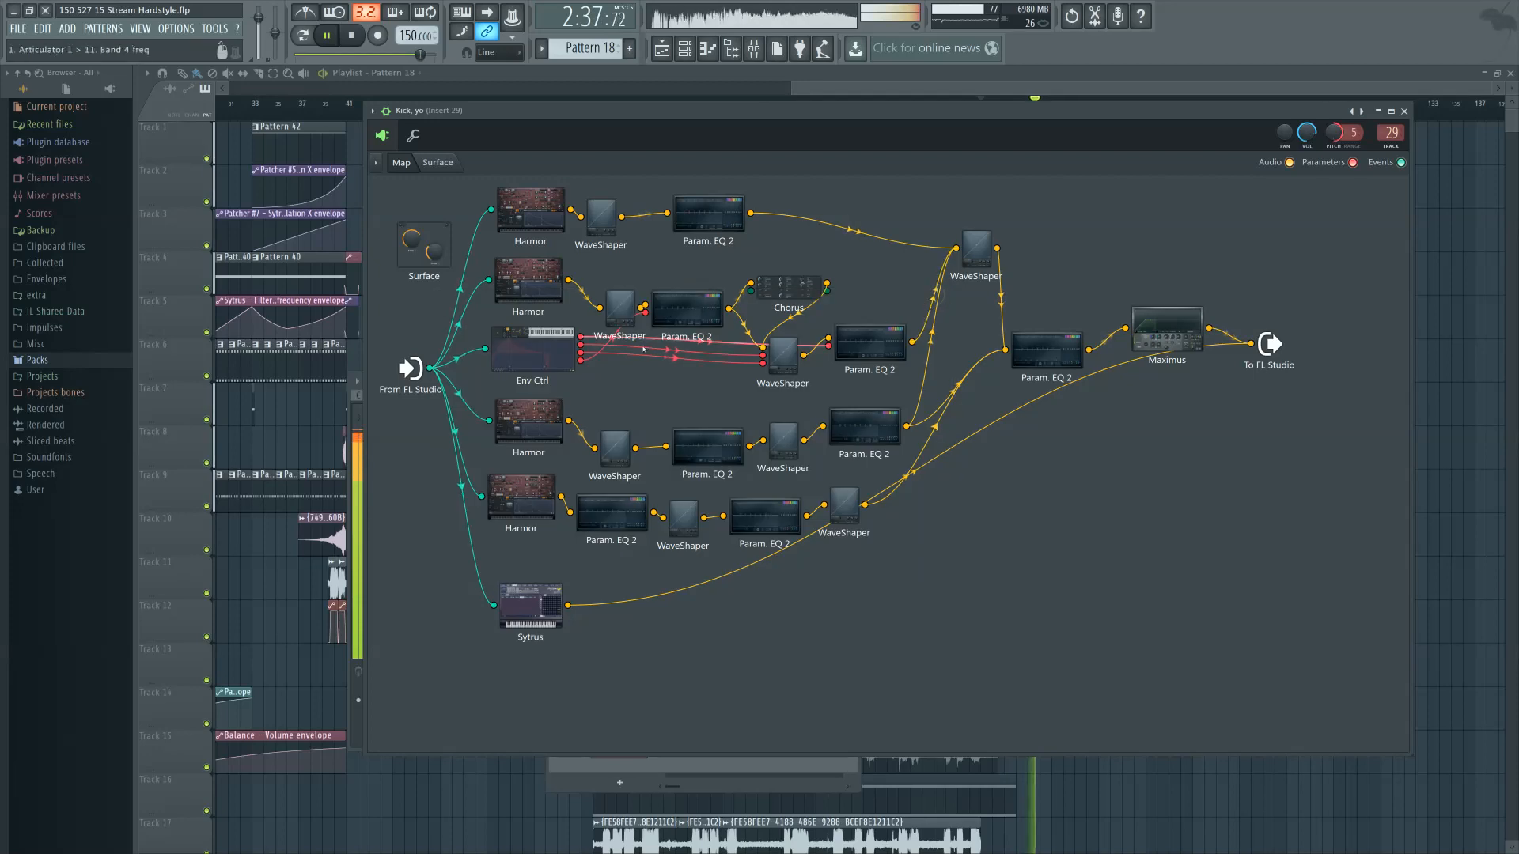
click(555, 428)
click(948, 183)
click(697, 447)
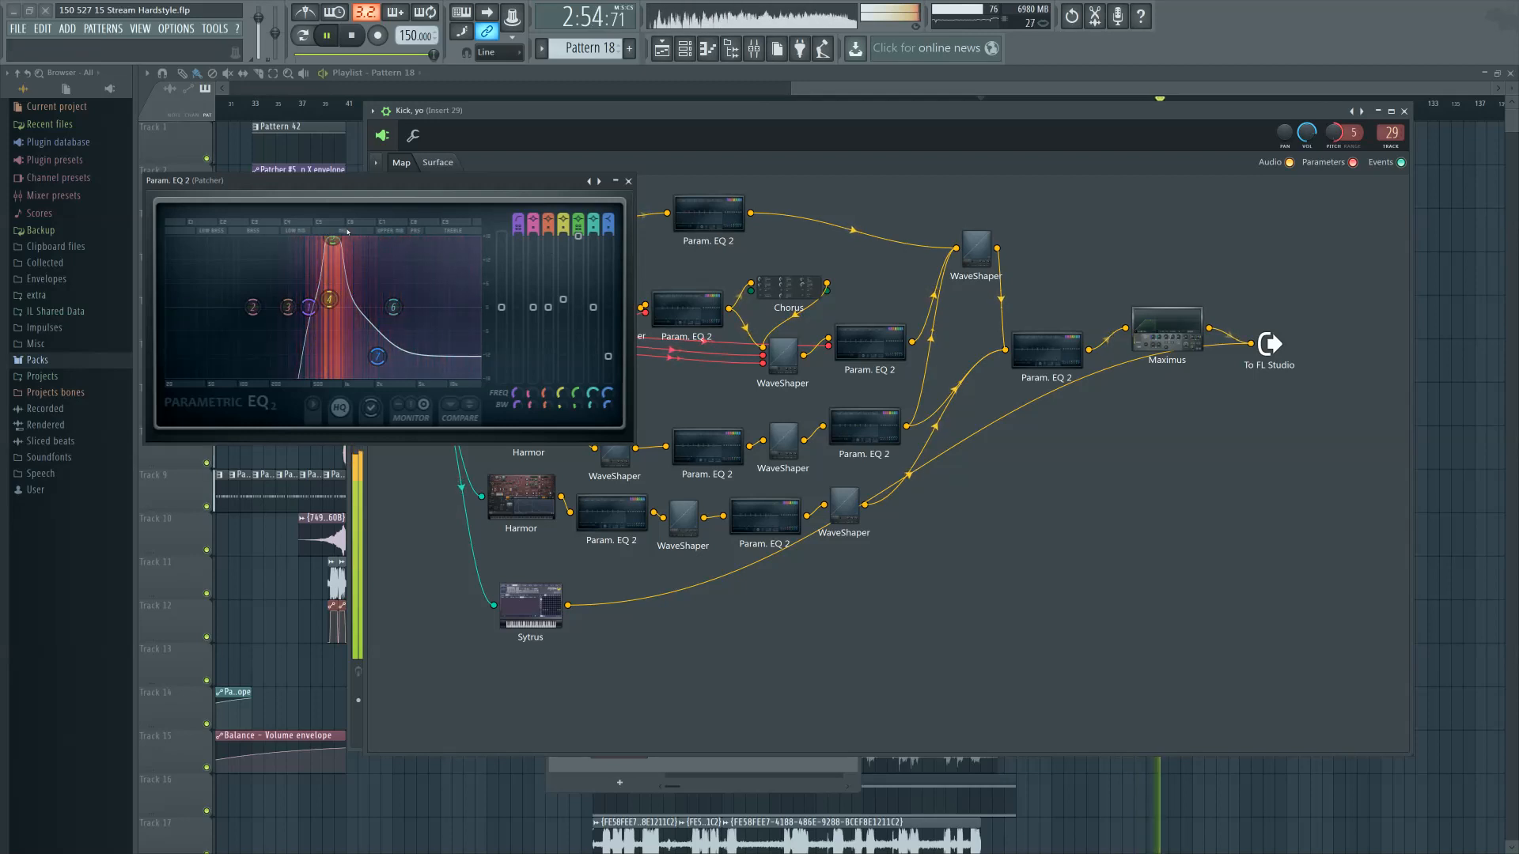
key(space)
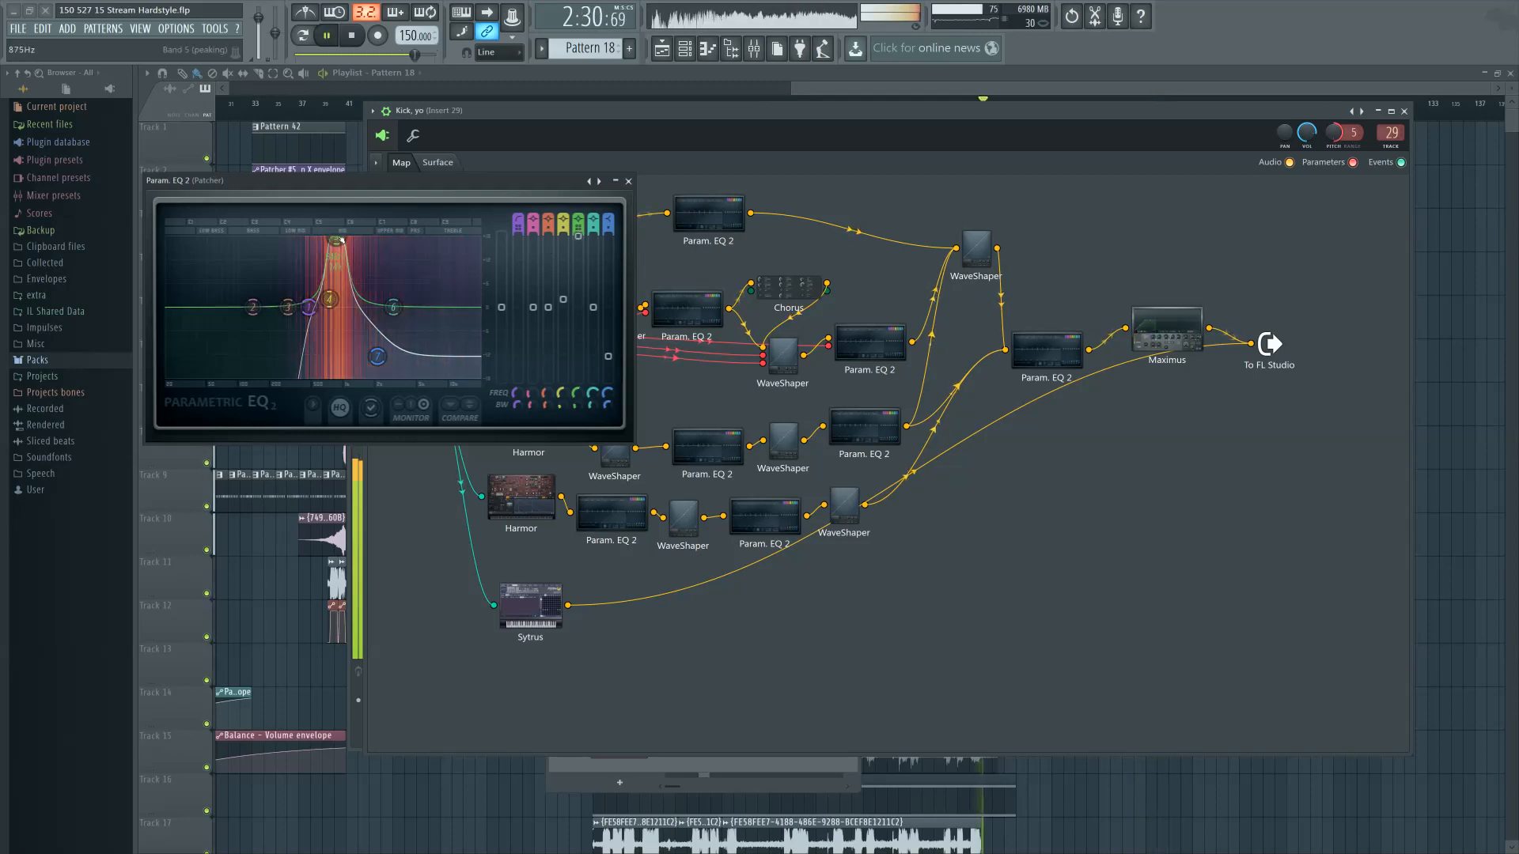
click(677, 205)
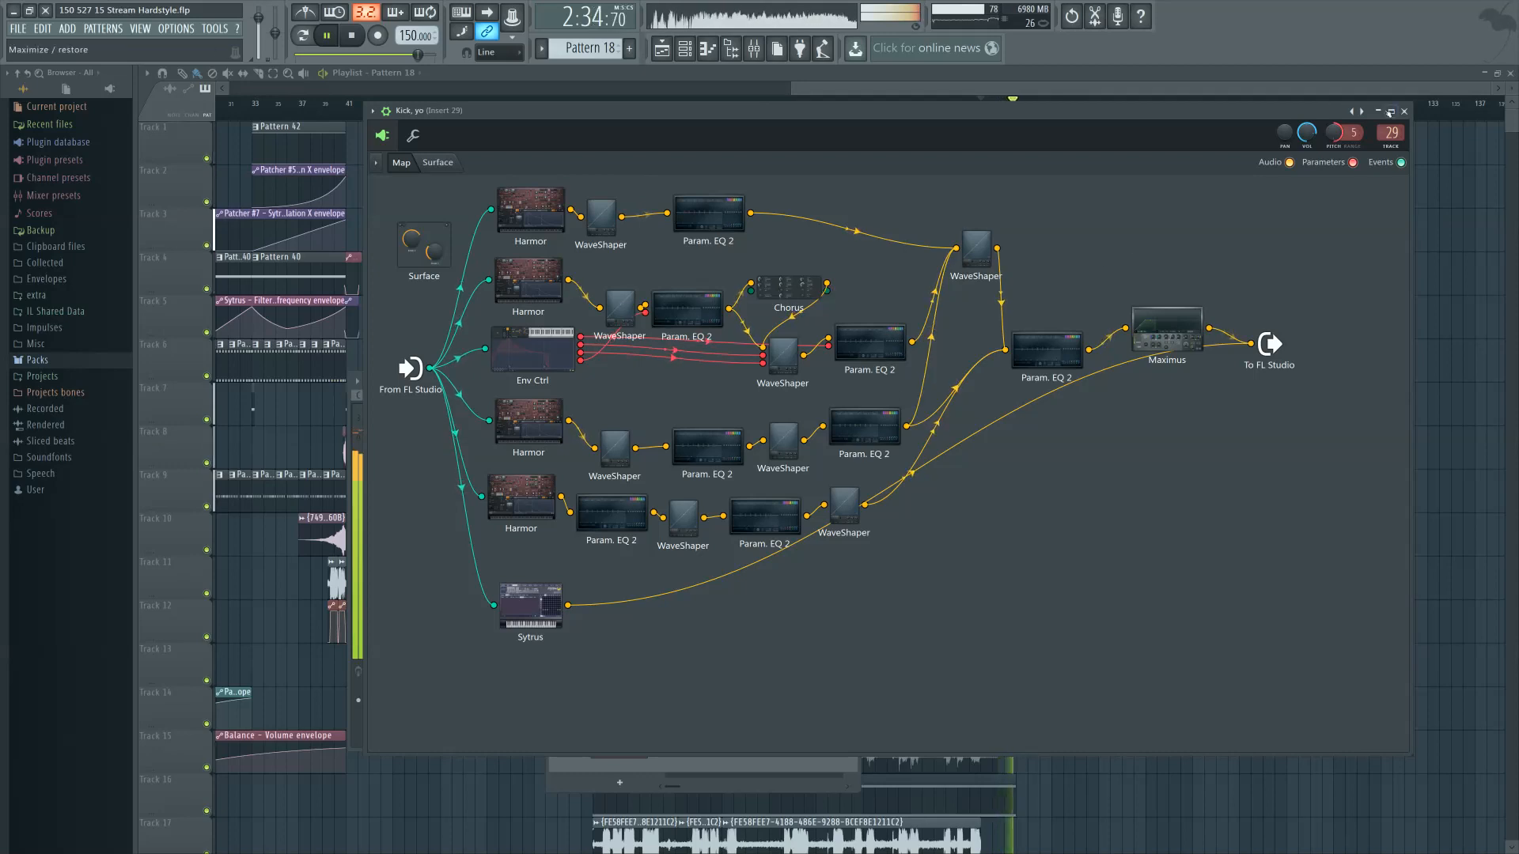
Check the mixer levels, then reopen the kick's Env Ctrl and set articulator 4's base to 52%
click(756, 50)
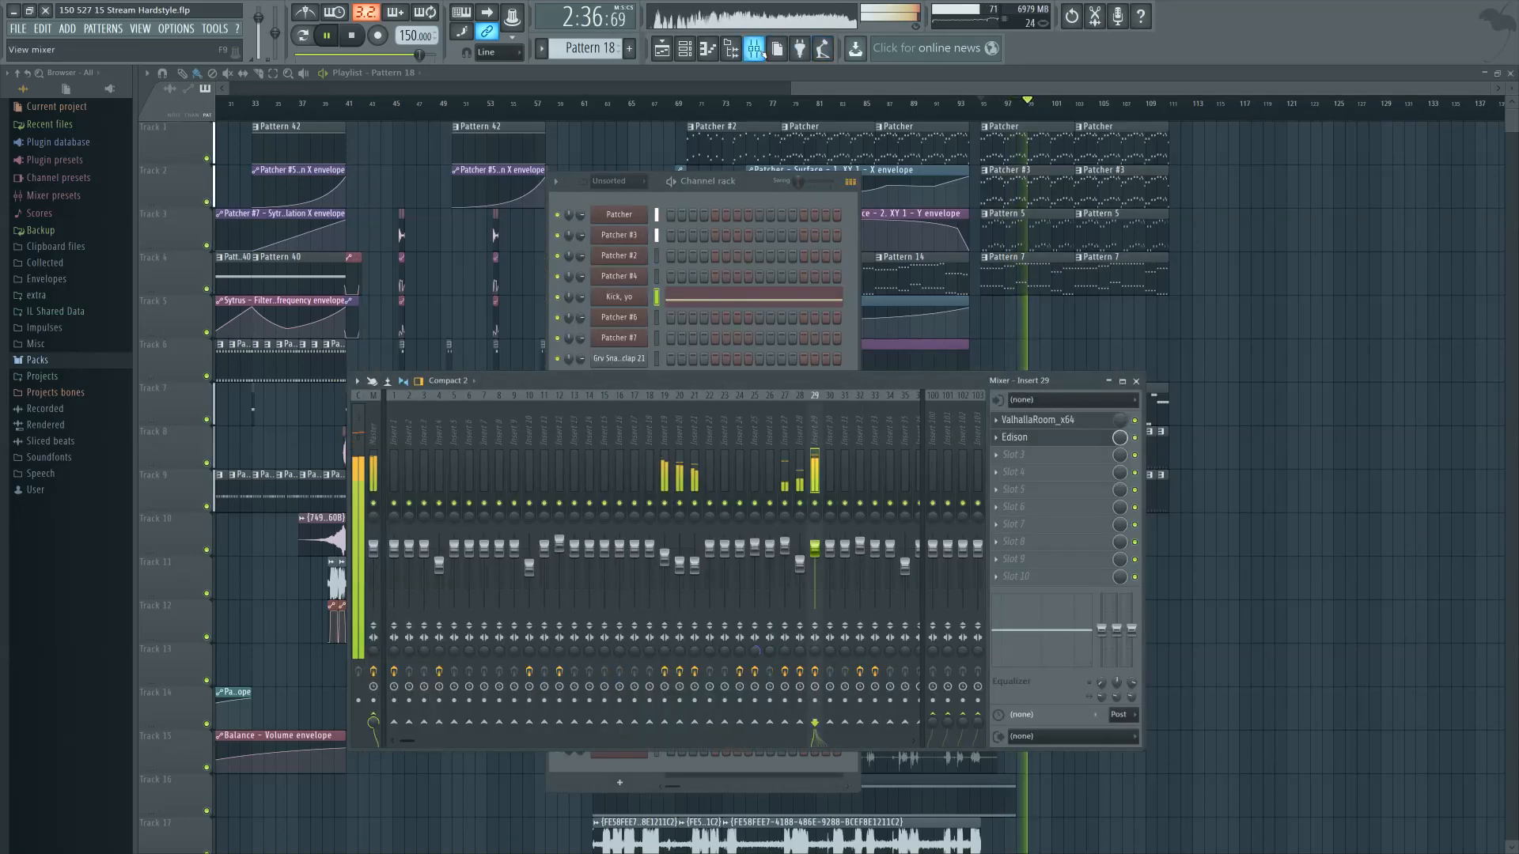
click(620, 297)
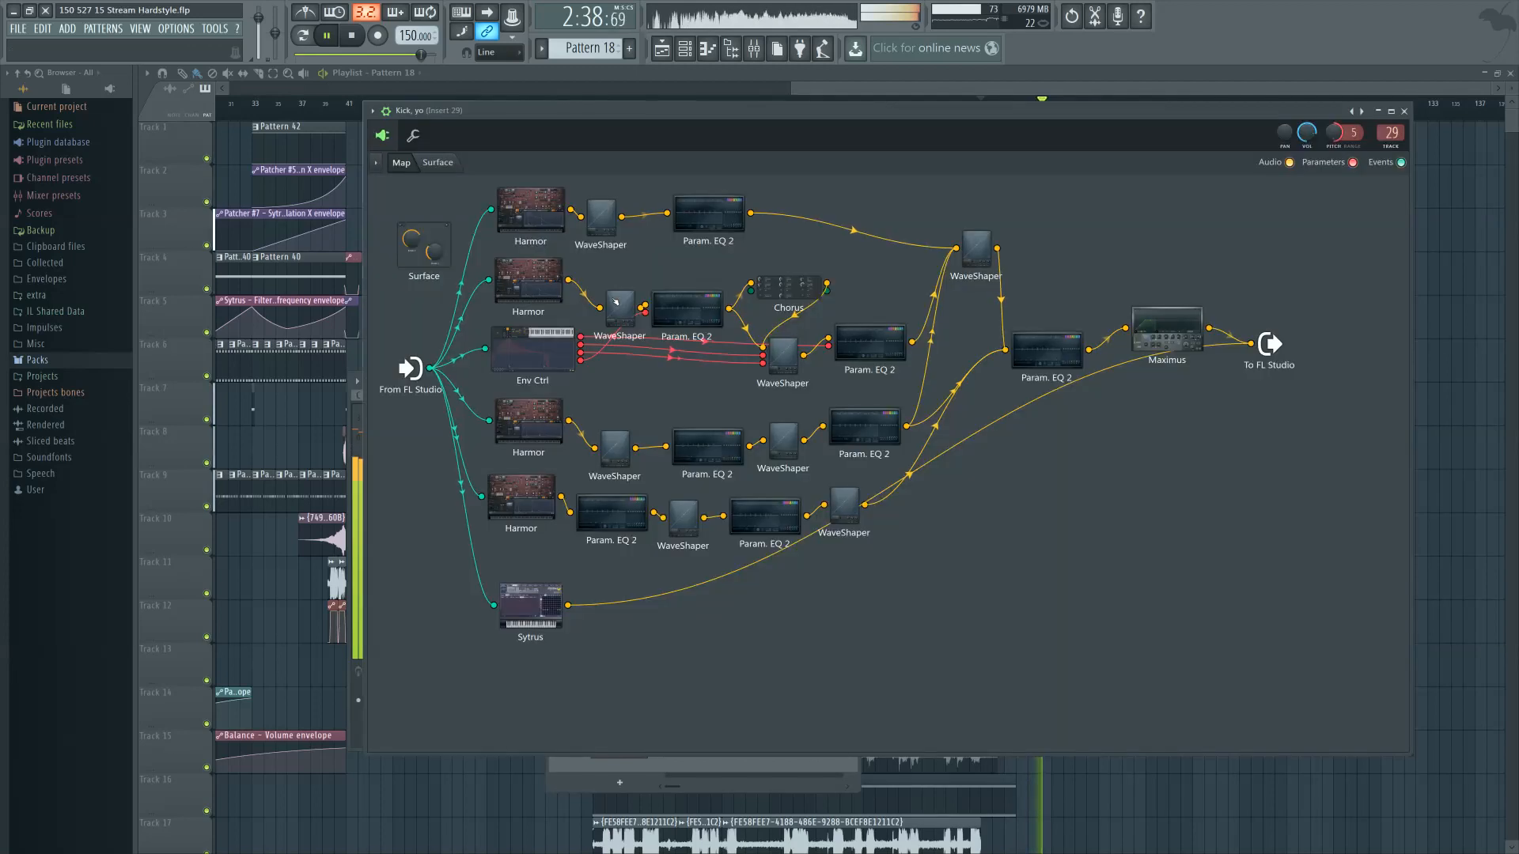
double_click(606, 338)
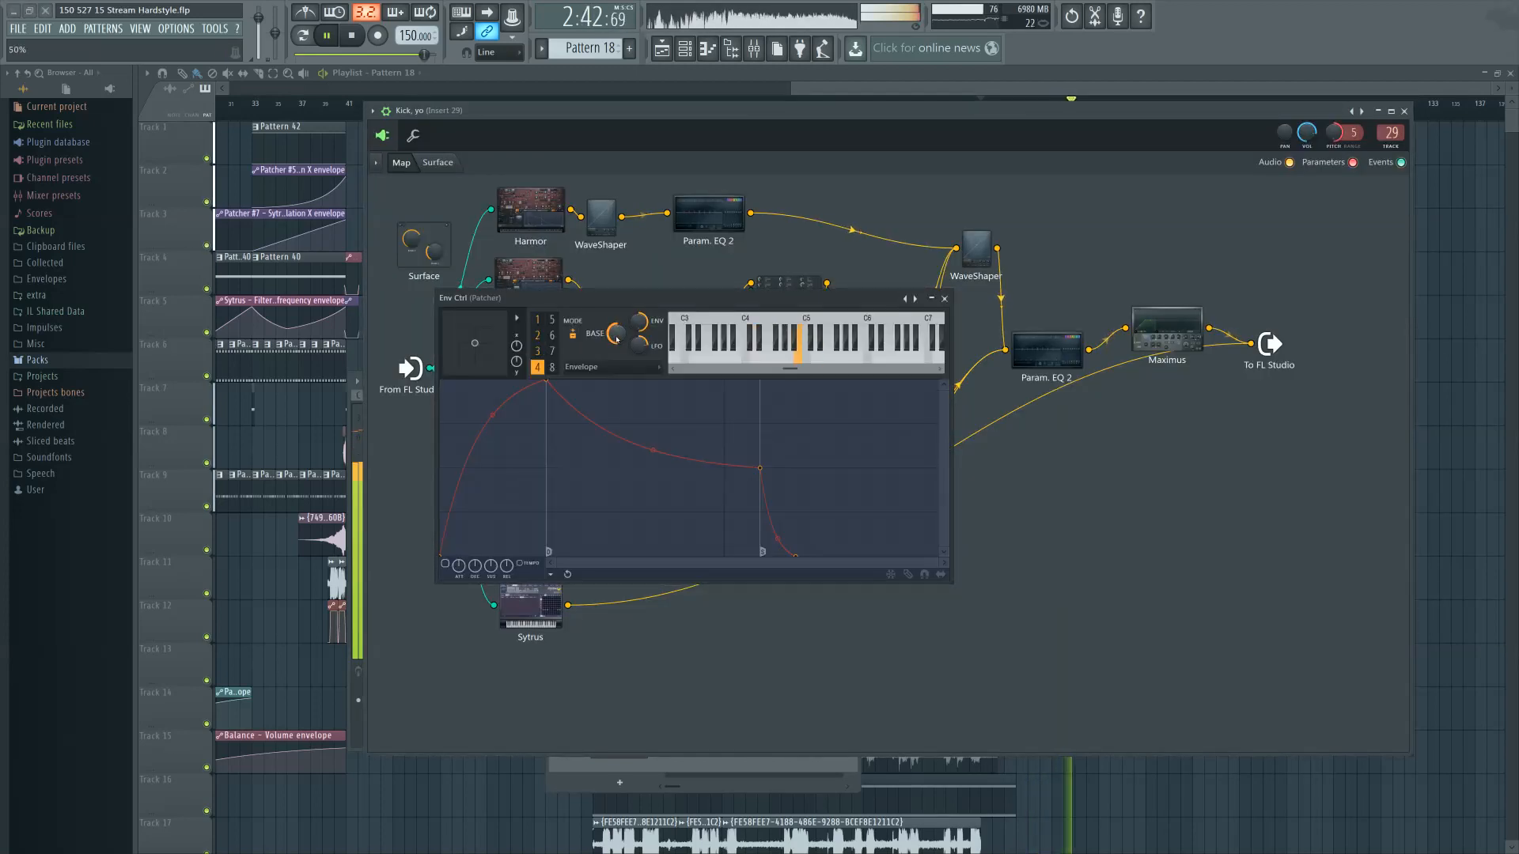
drag(617, 341, 617, 338)
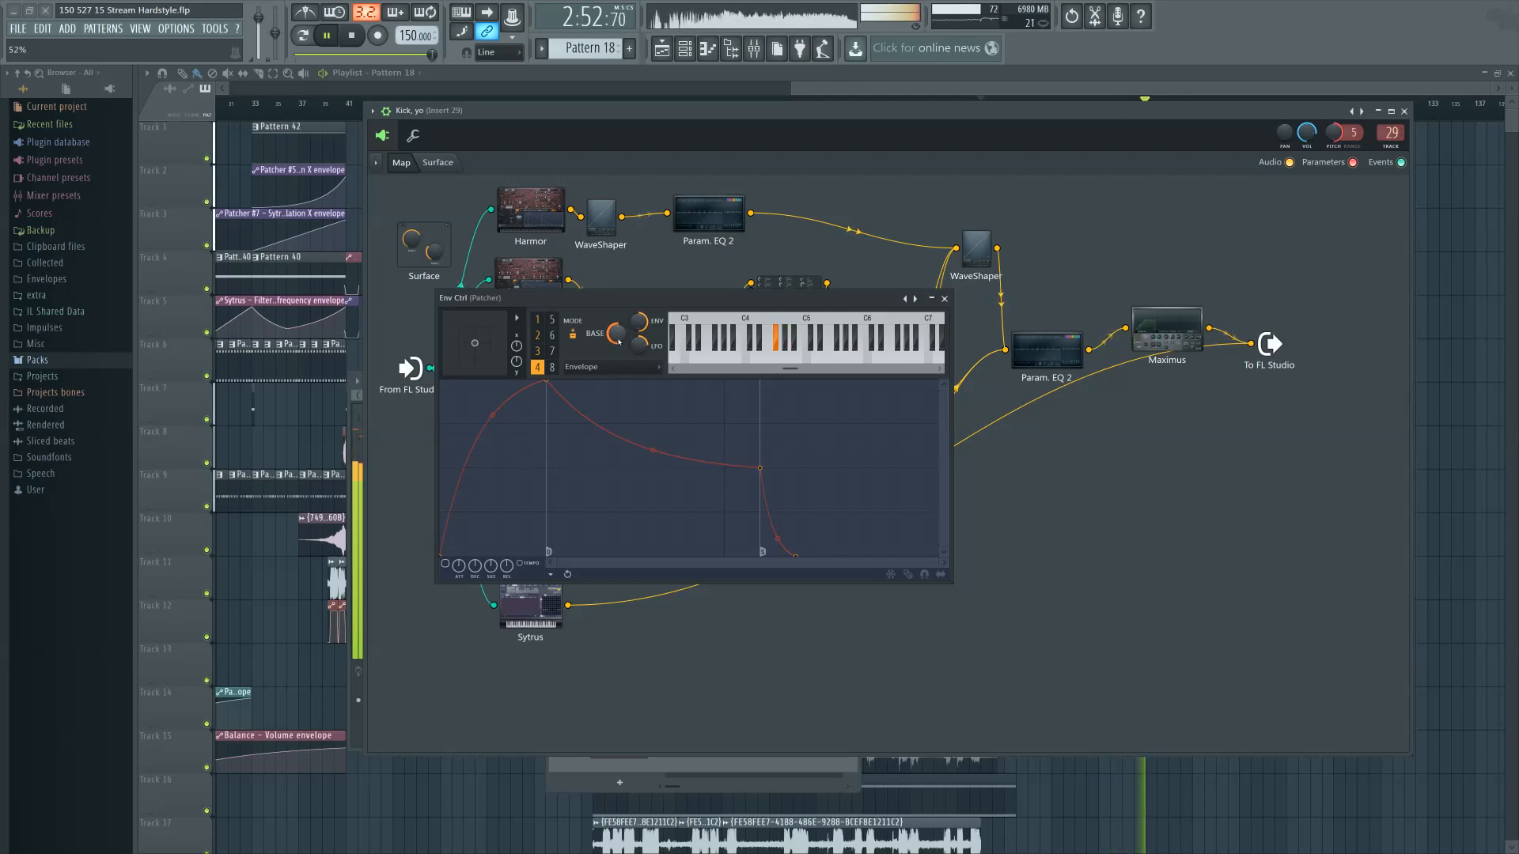
Lower articulator 1's envelope start with a base of 47%, bend articulator 2's decay curve inward, and close Env Ctrl
click(546, 321)
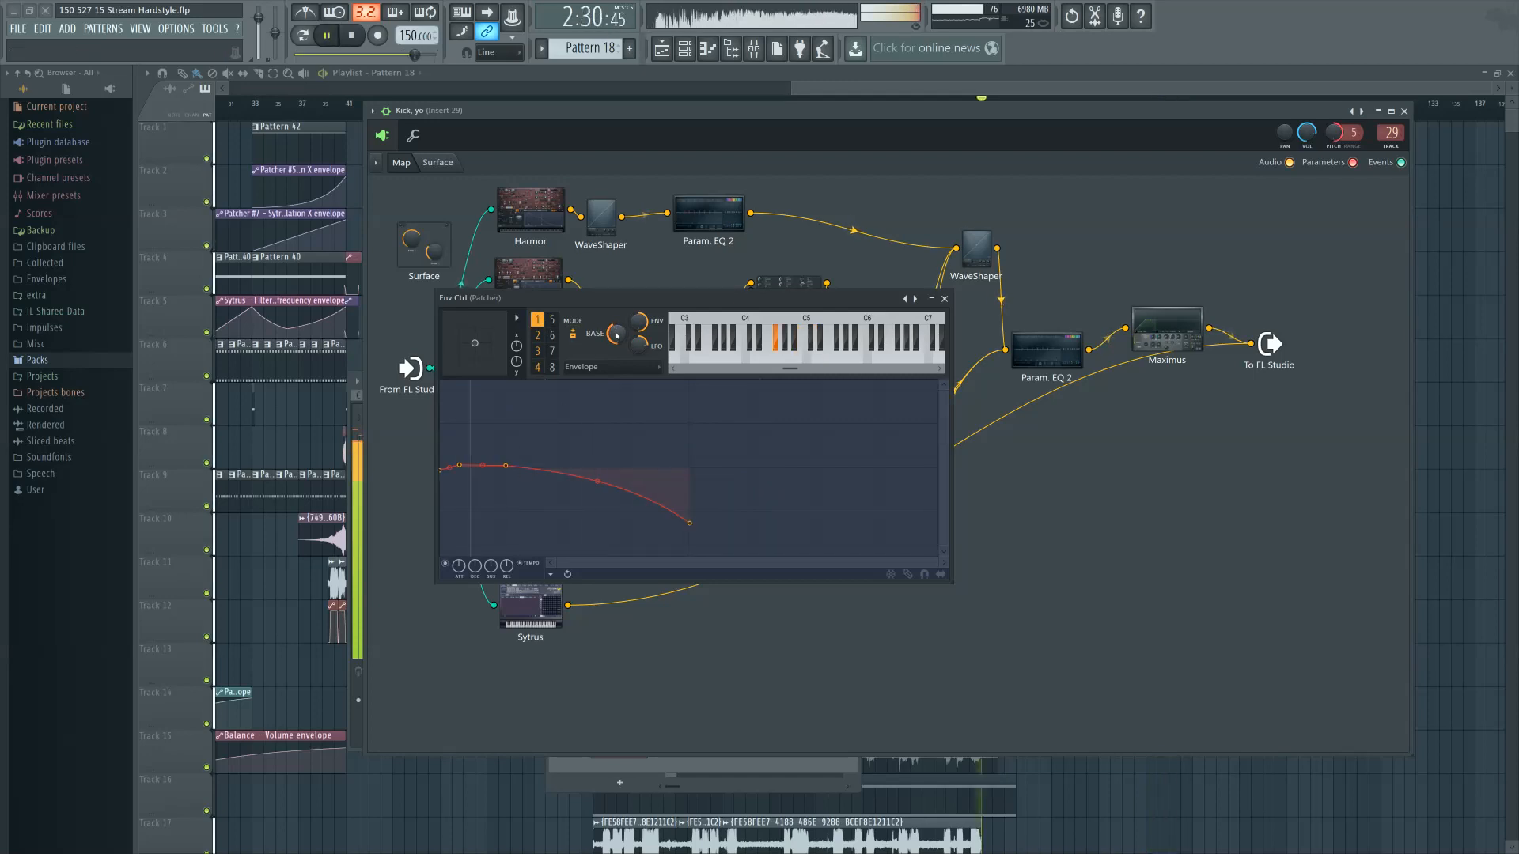
drag(506, 465, 437, 488)
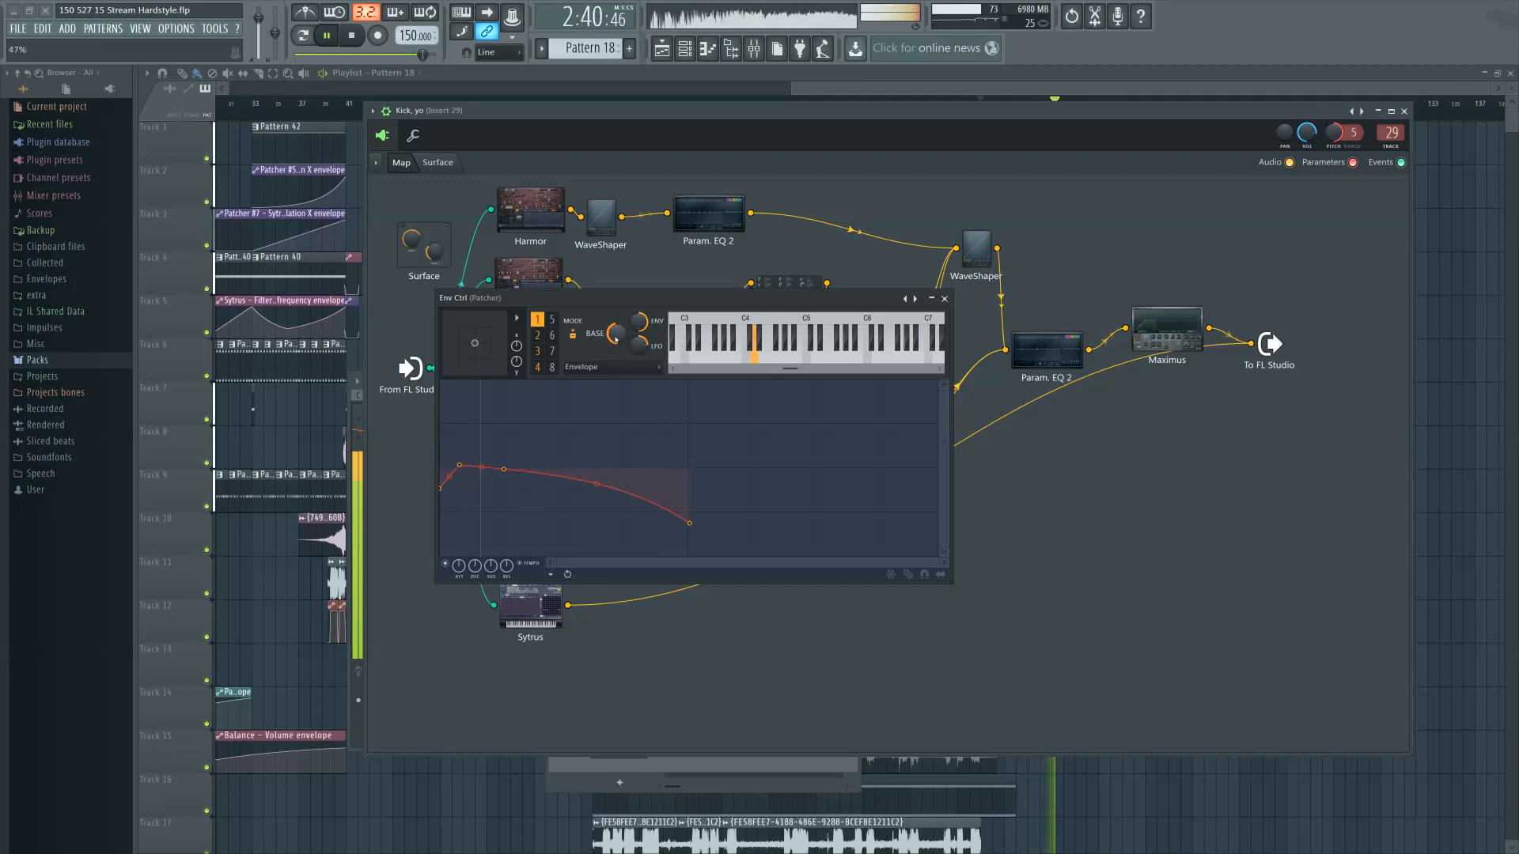
click(538, 335)
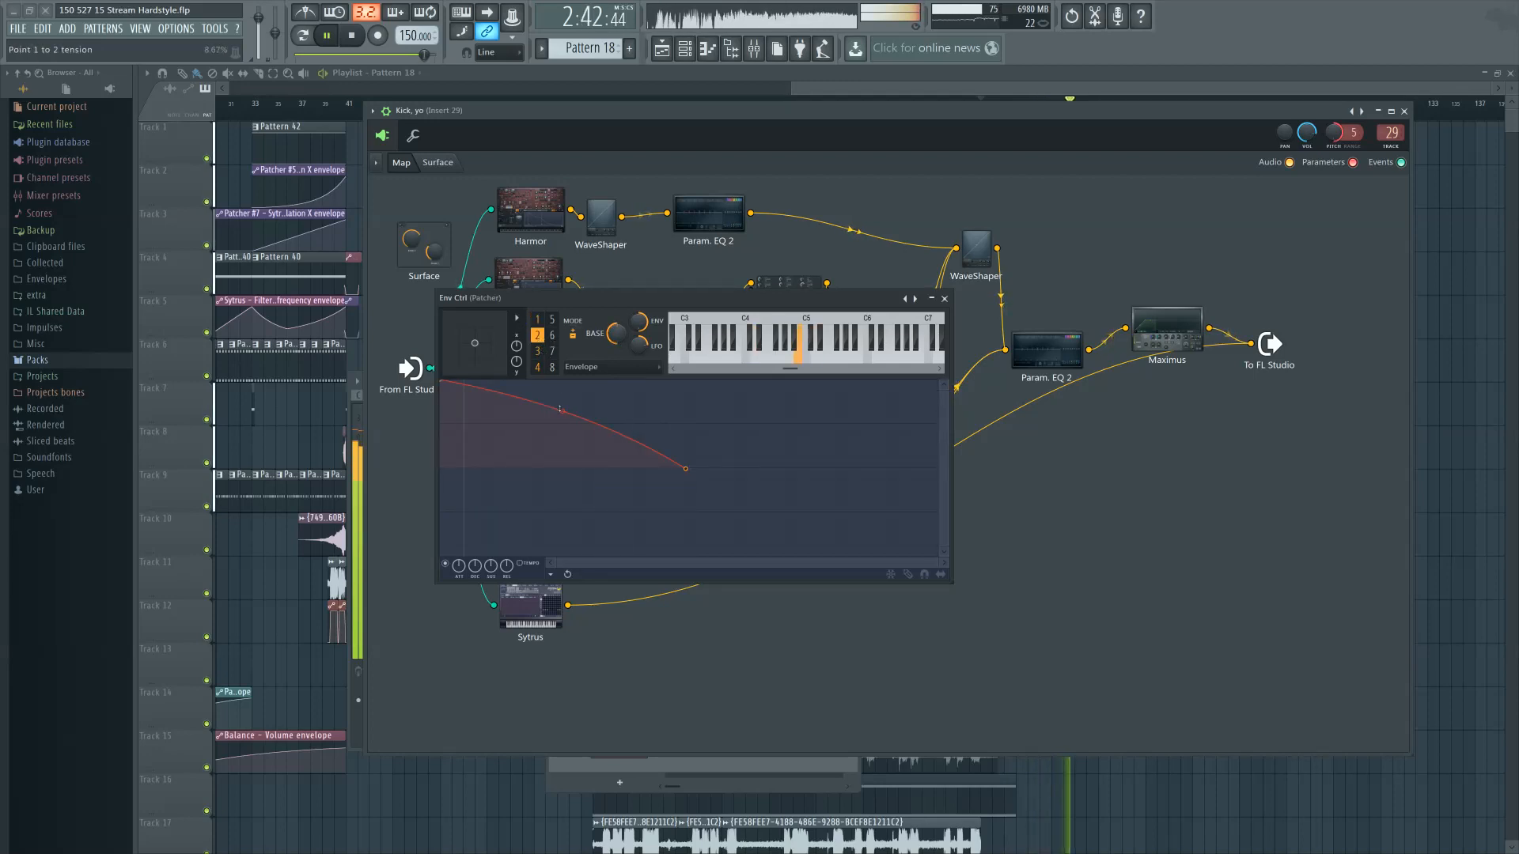
mouse_move(563, 411)
mouse_down()
mouse_move(562, 462)
mouse_move(562, 381)
mouse_move(563, 447)
mouse_move(562, 432)
mouse_up()
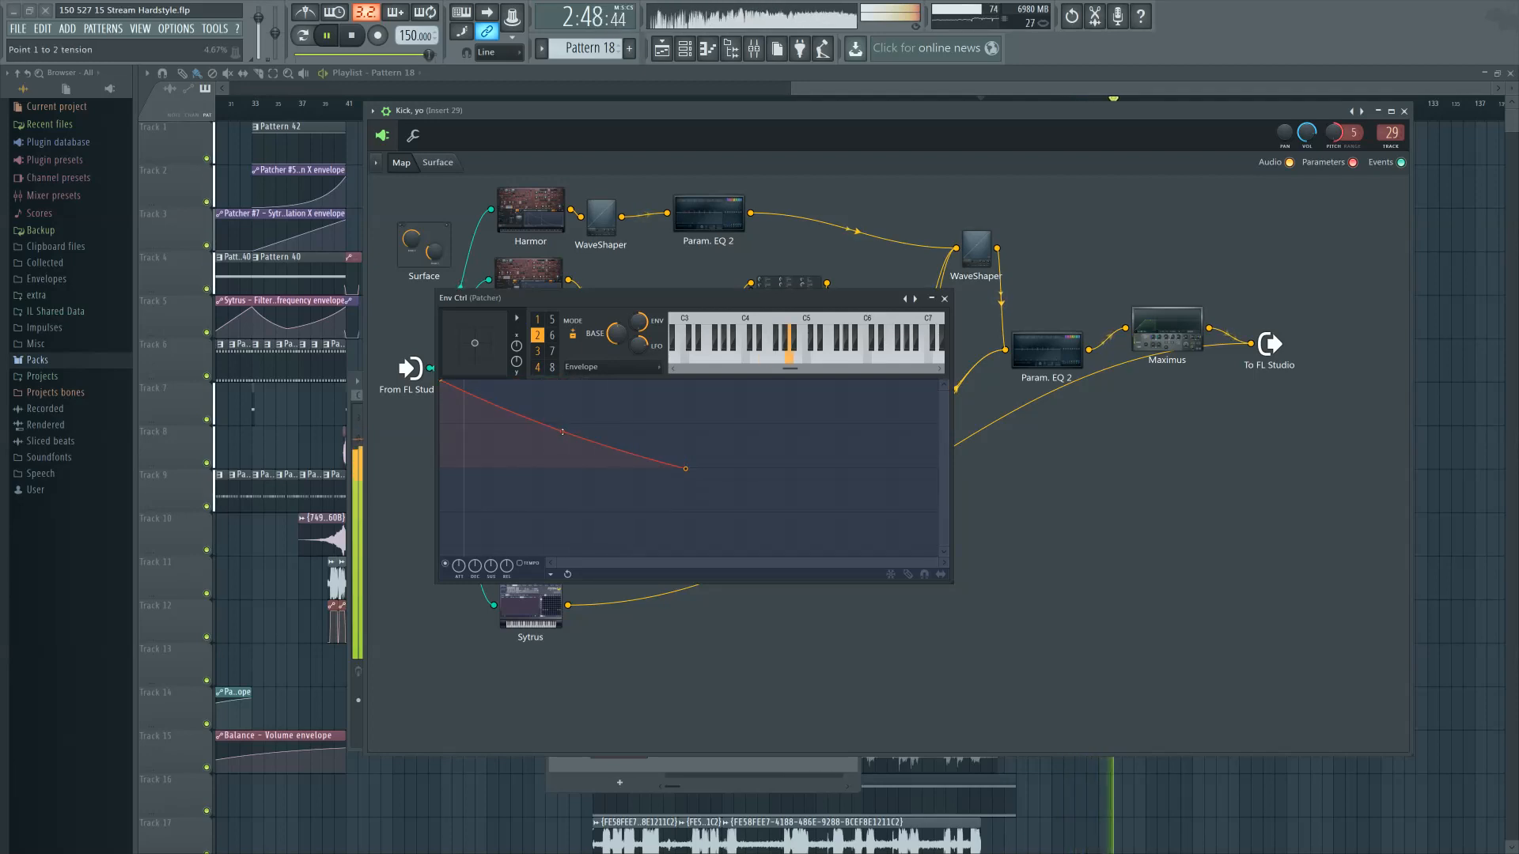
click(944, 298)
Compare the bands in the kick's Maximus and set the low band's pre gain to -0.9 dB
click(1167, 331)
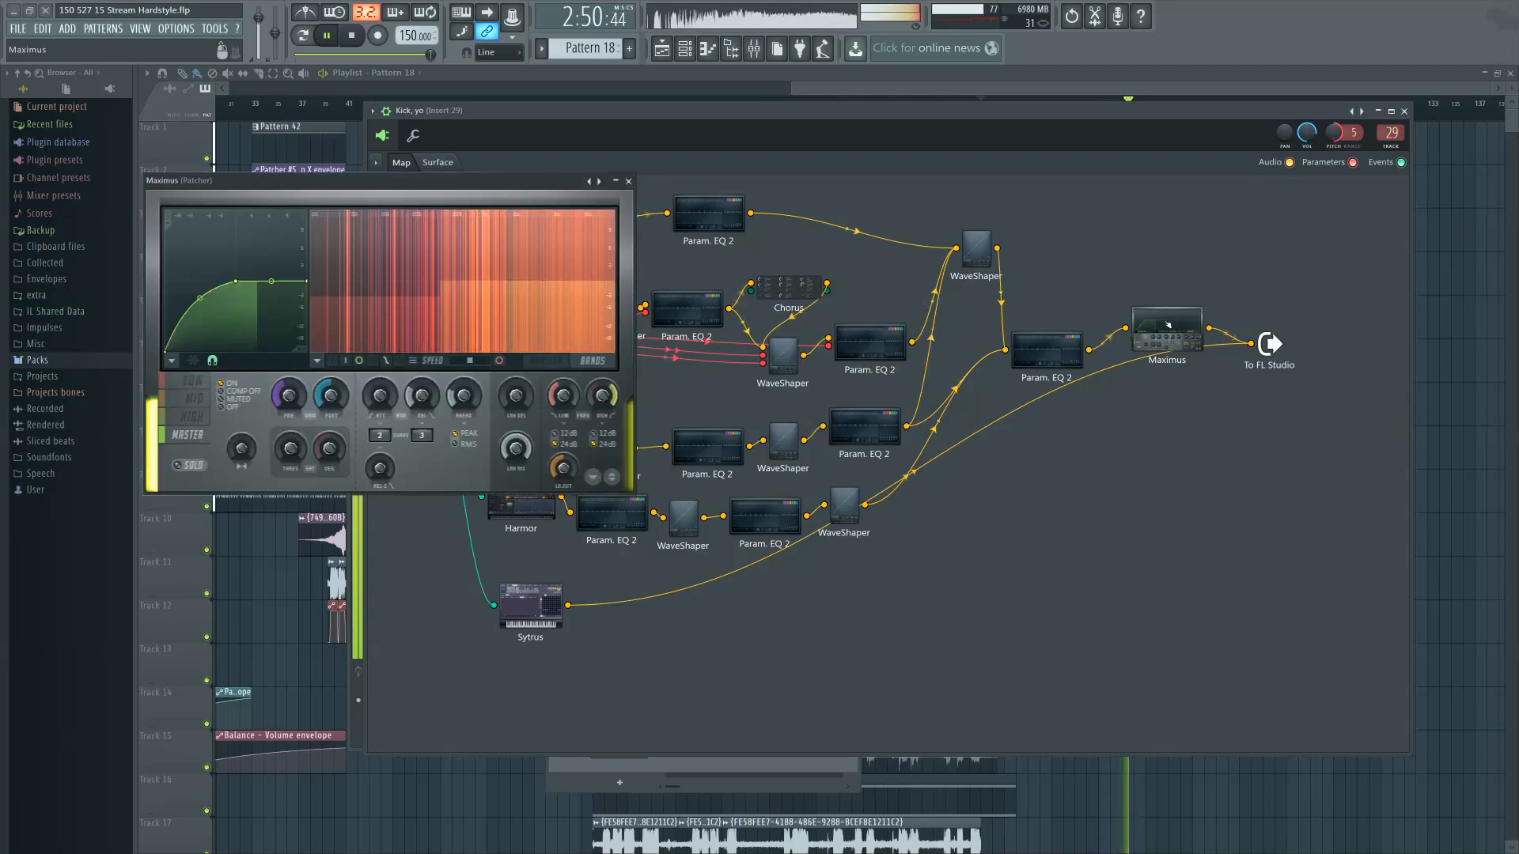
click(592, 361)
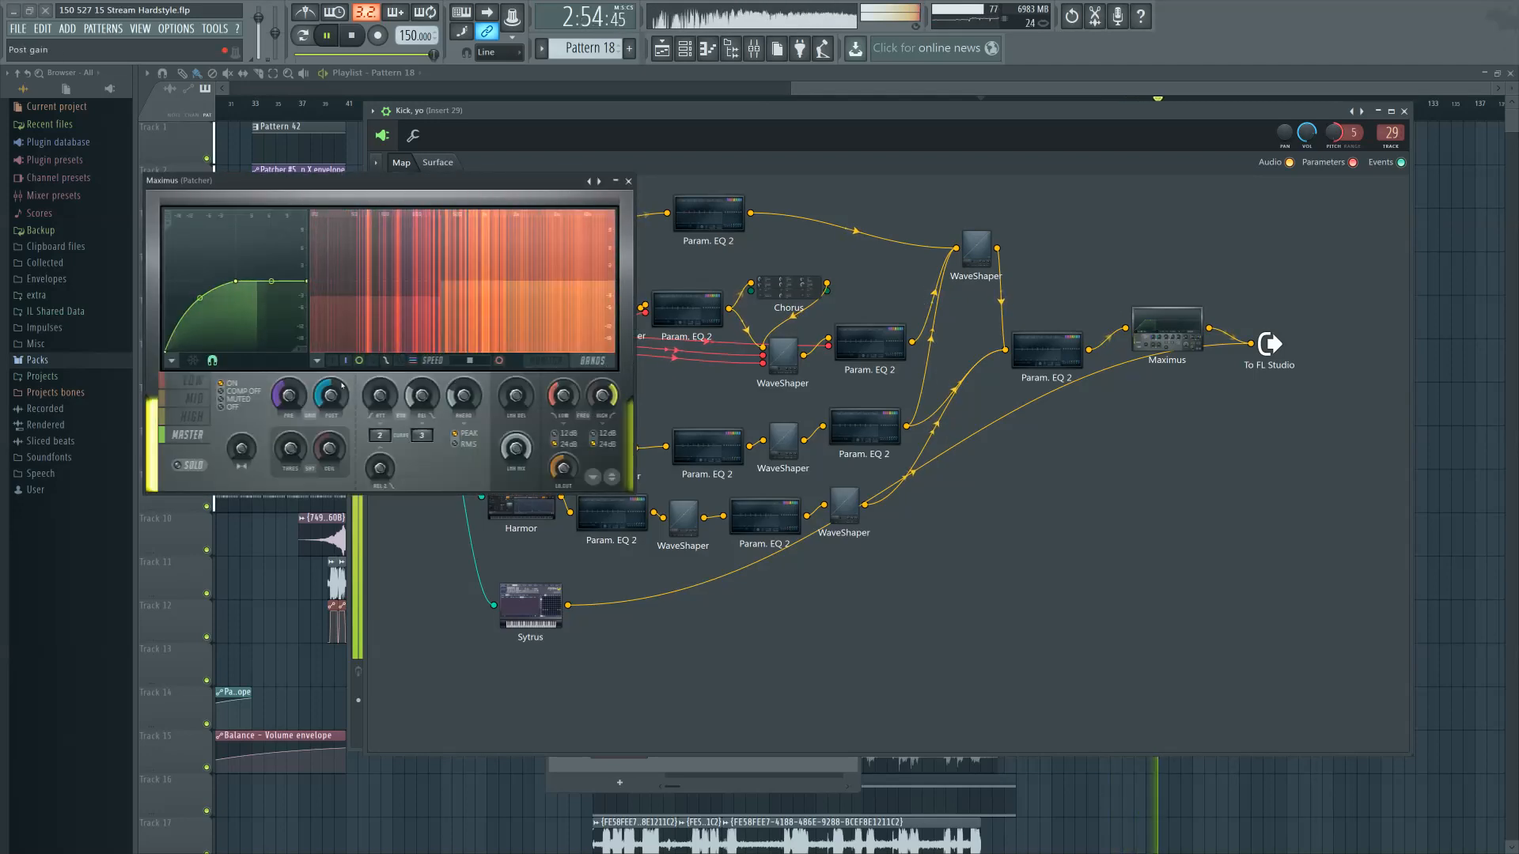
click(208, 399)
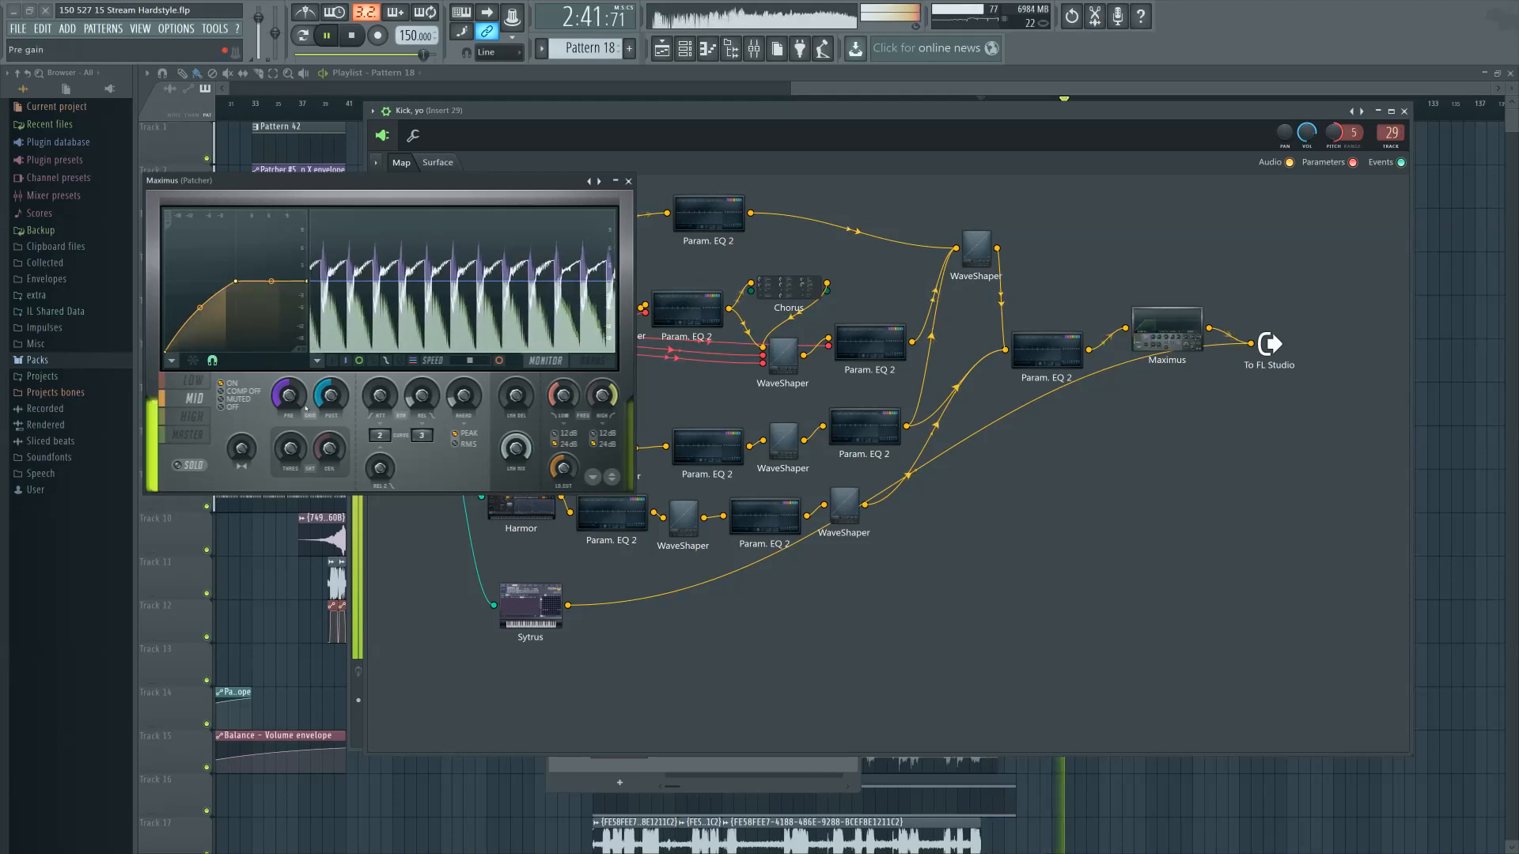
click(192, 380)
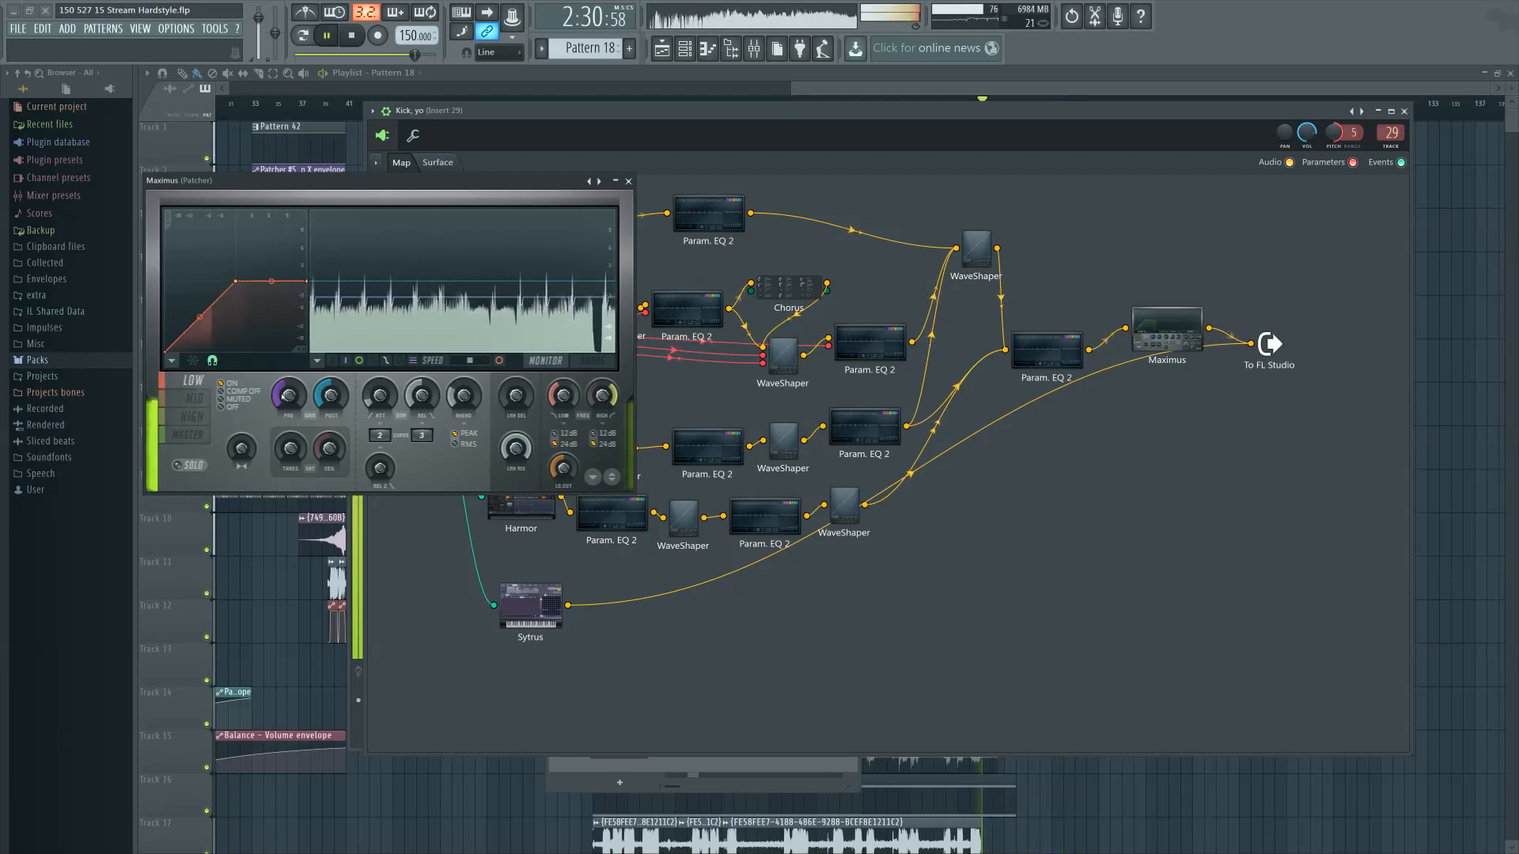
click(192, 416)
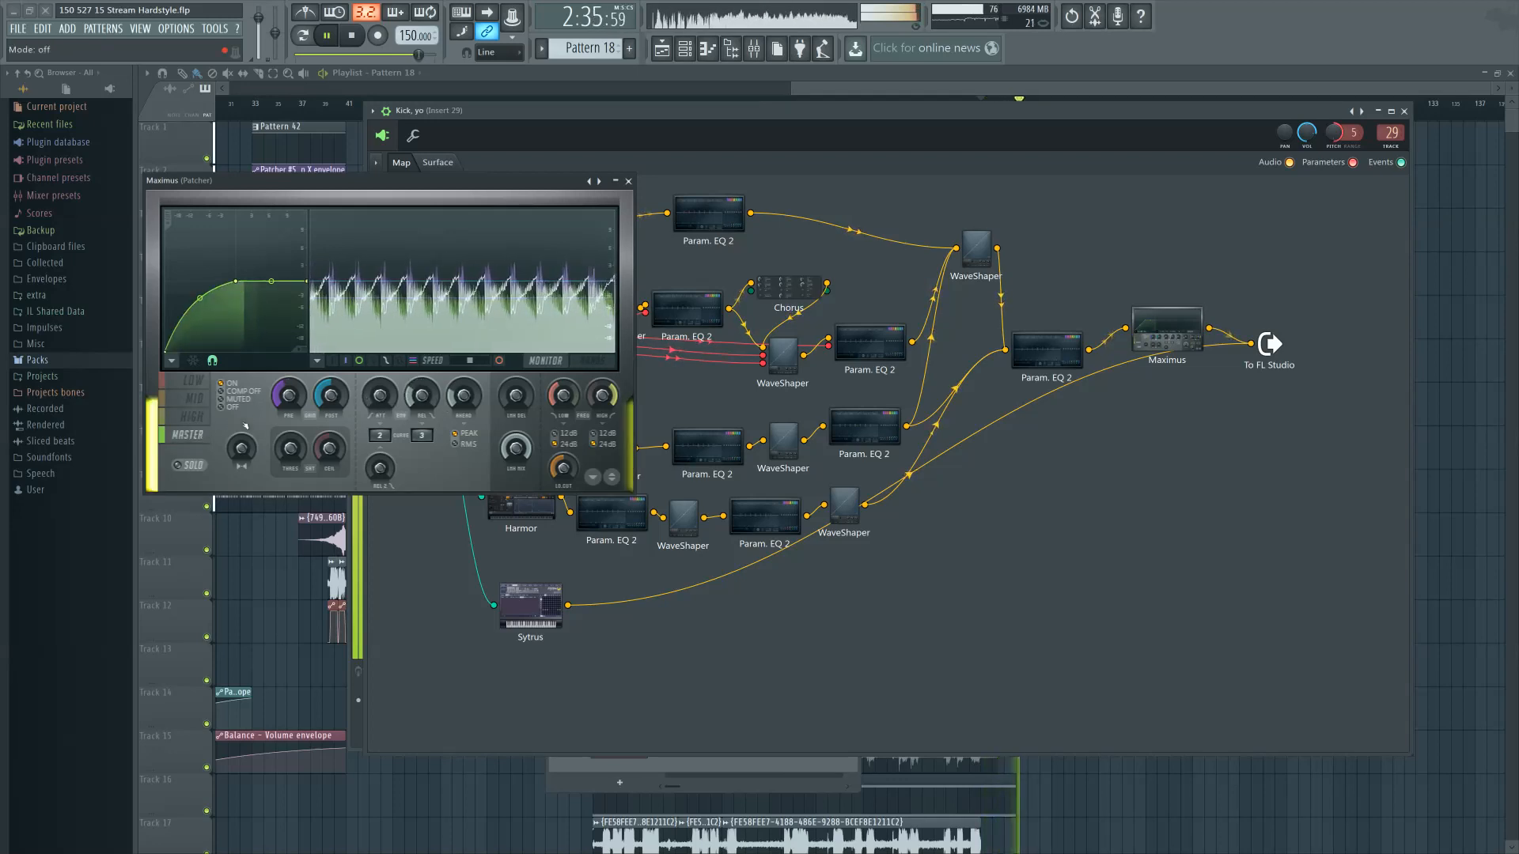
click(193, 380)
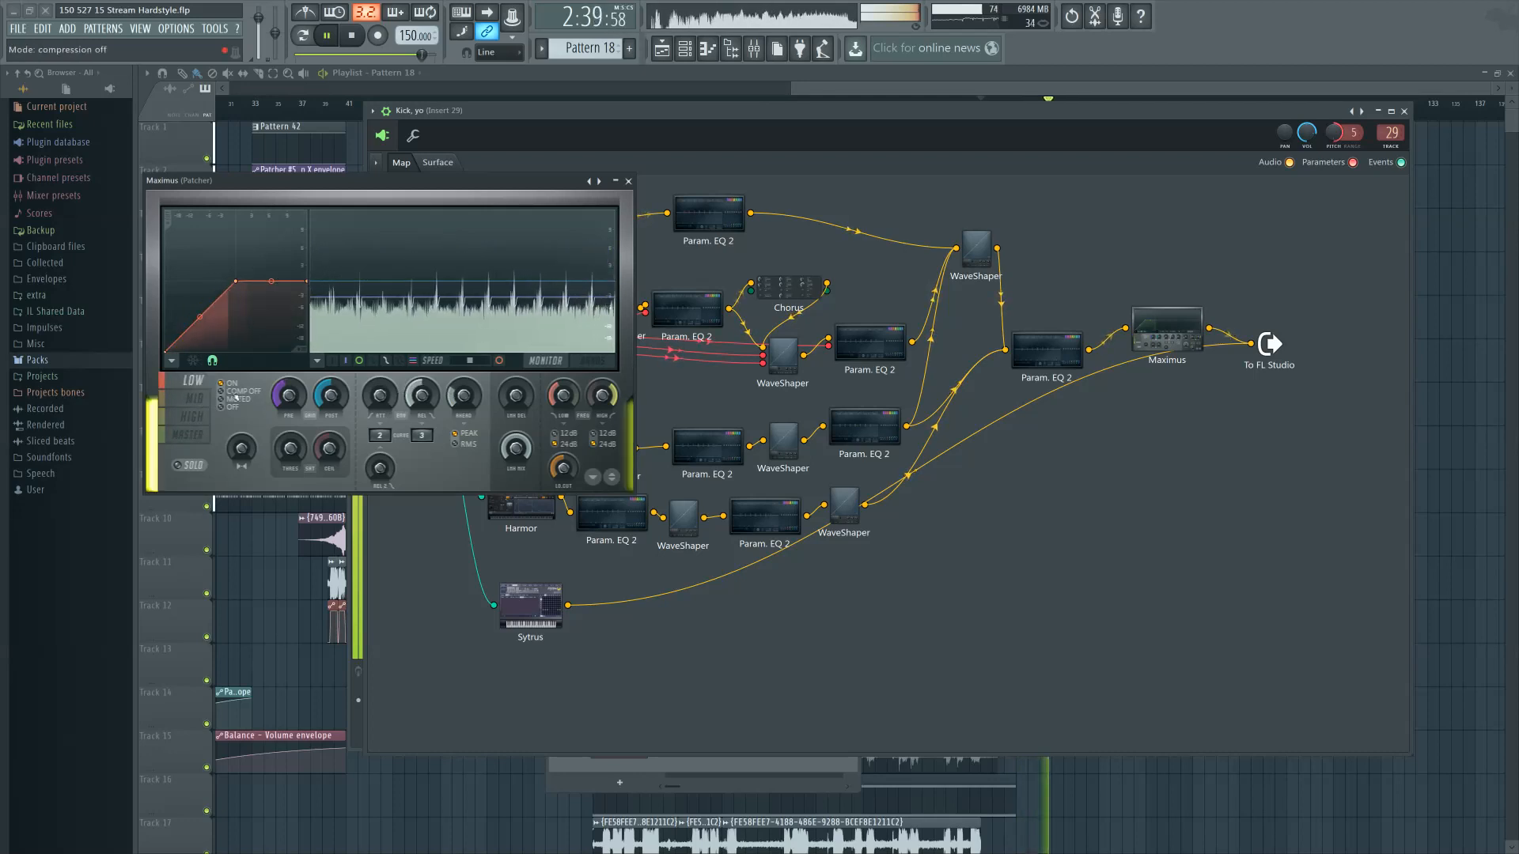
drag(287, 392, 283, 401)
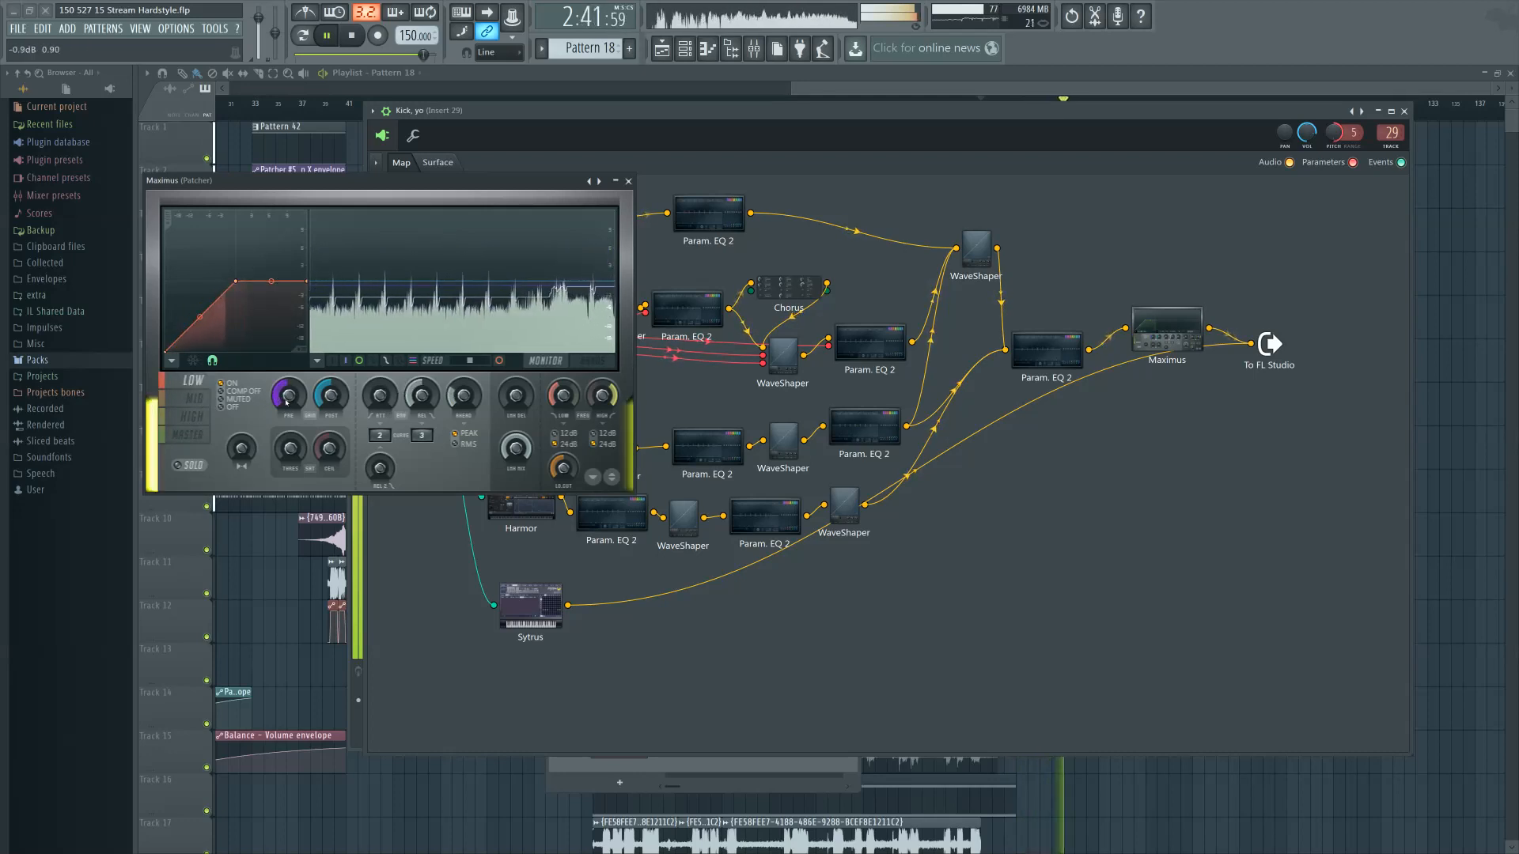
Lower the low and high crossover frequencies in Maximus using the bands display, and close Maximus
click(194, 398)
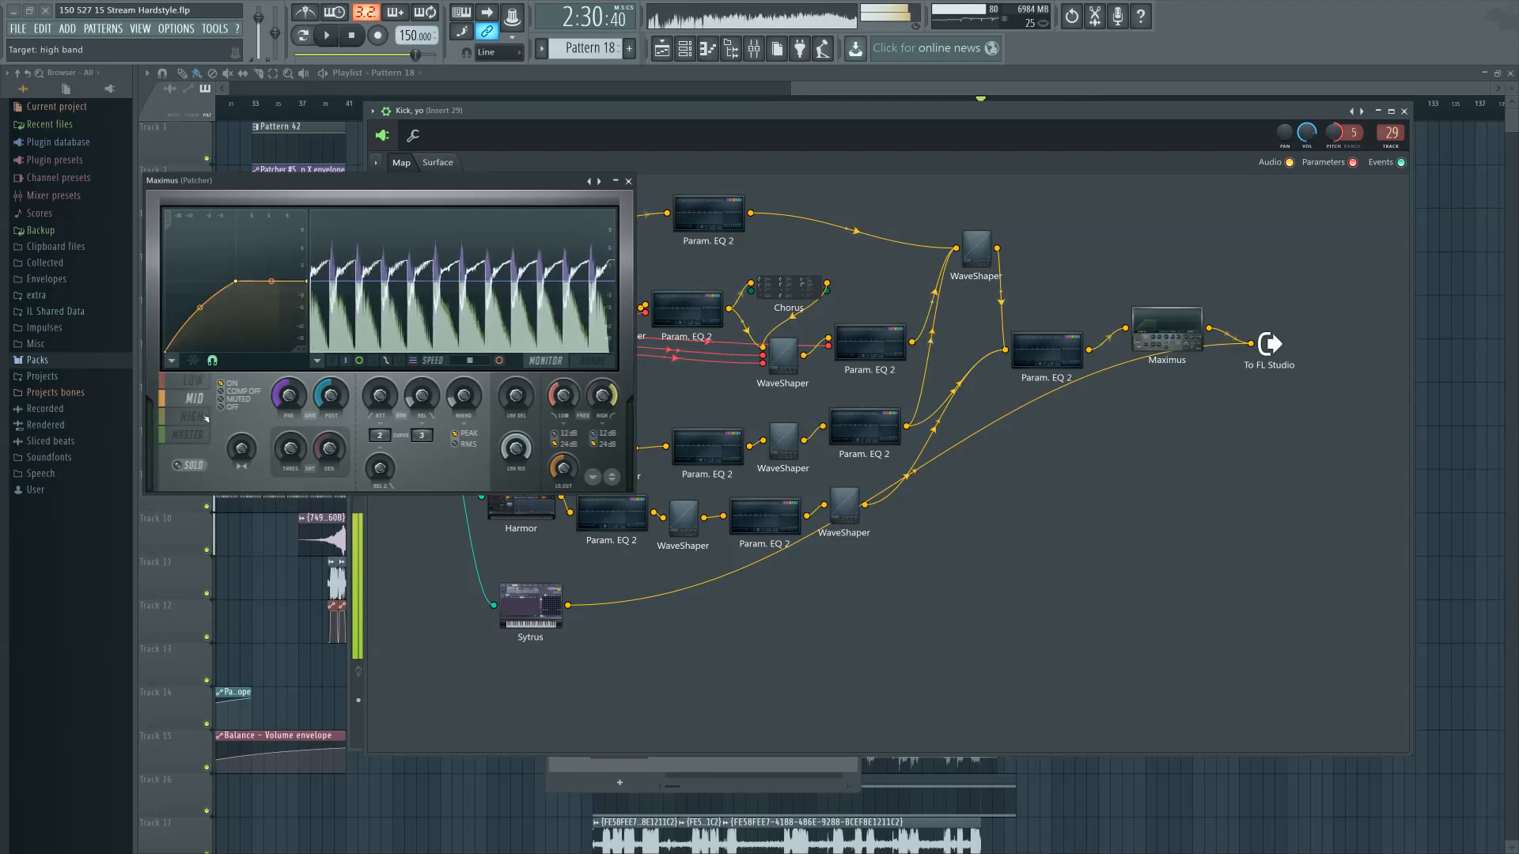
click(192, 417)
click(593, 361)
mouse_move(441, 316)
mouse_down()
mouse_move(458, 317)
mouse_move(445, 316)
mouse_up()
drag(603, 396, 570, 398)
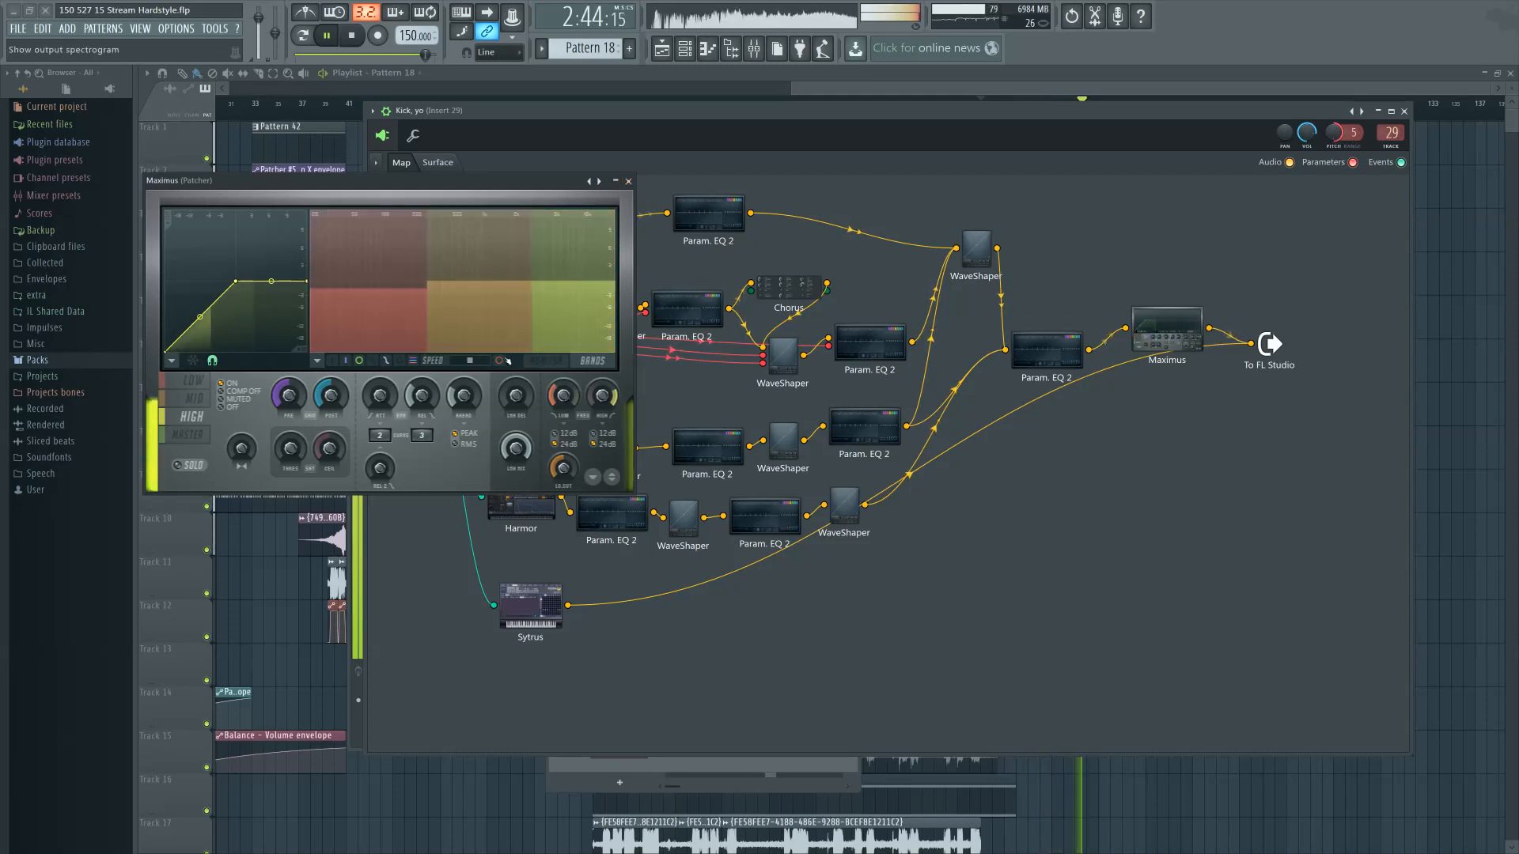
key(Escape)
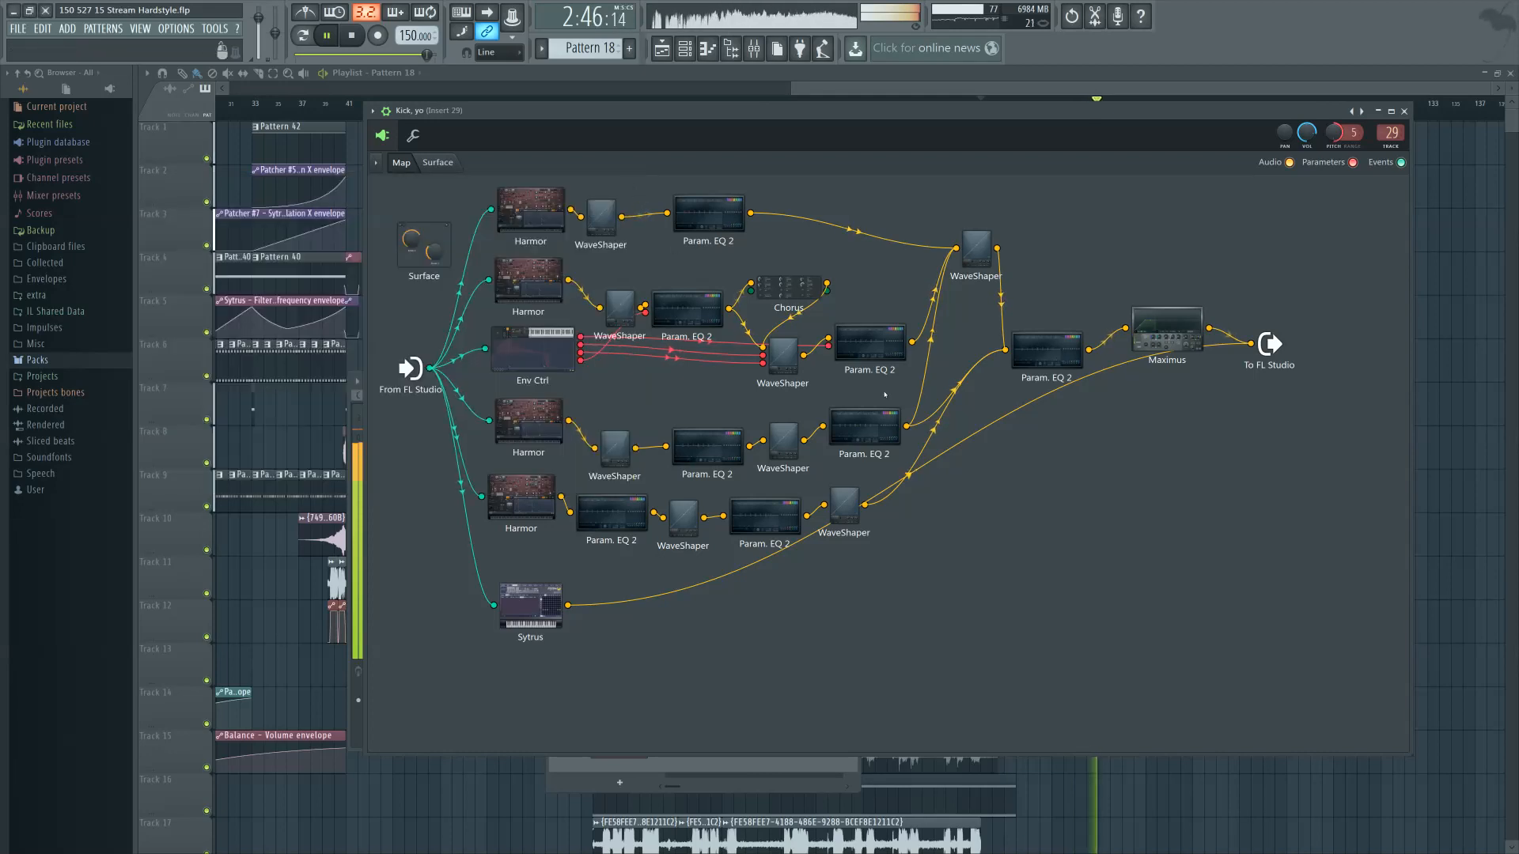
Close the kick's Patcher, play the arrangement from about bar 43 while watching the mixer levels, and stop playback
key(Escape)
scroll(818, 96, left, 6)
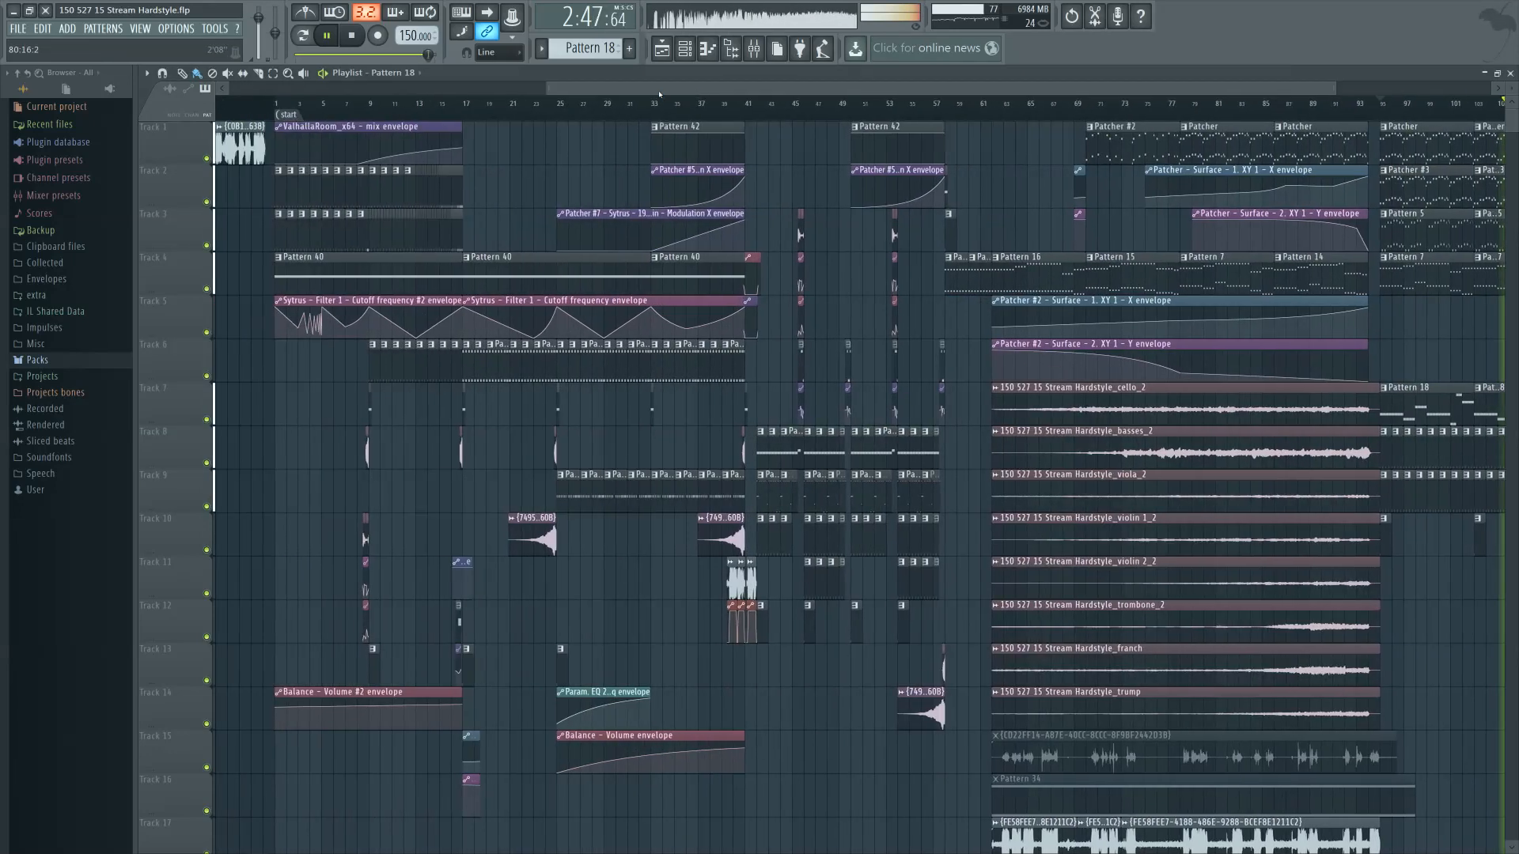
click(772, 102)
key(F9)
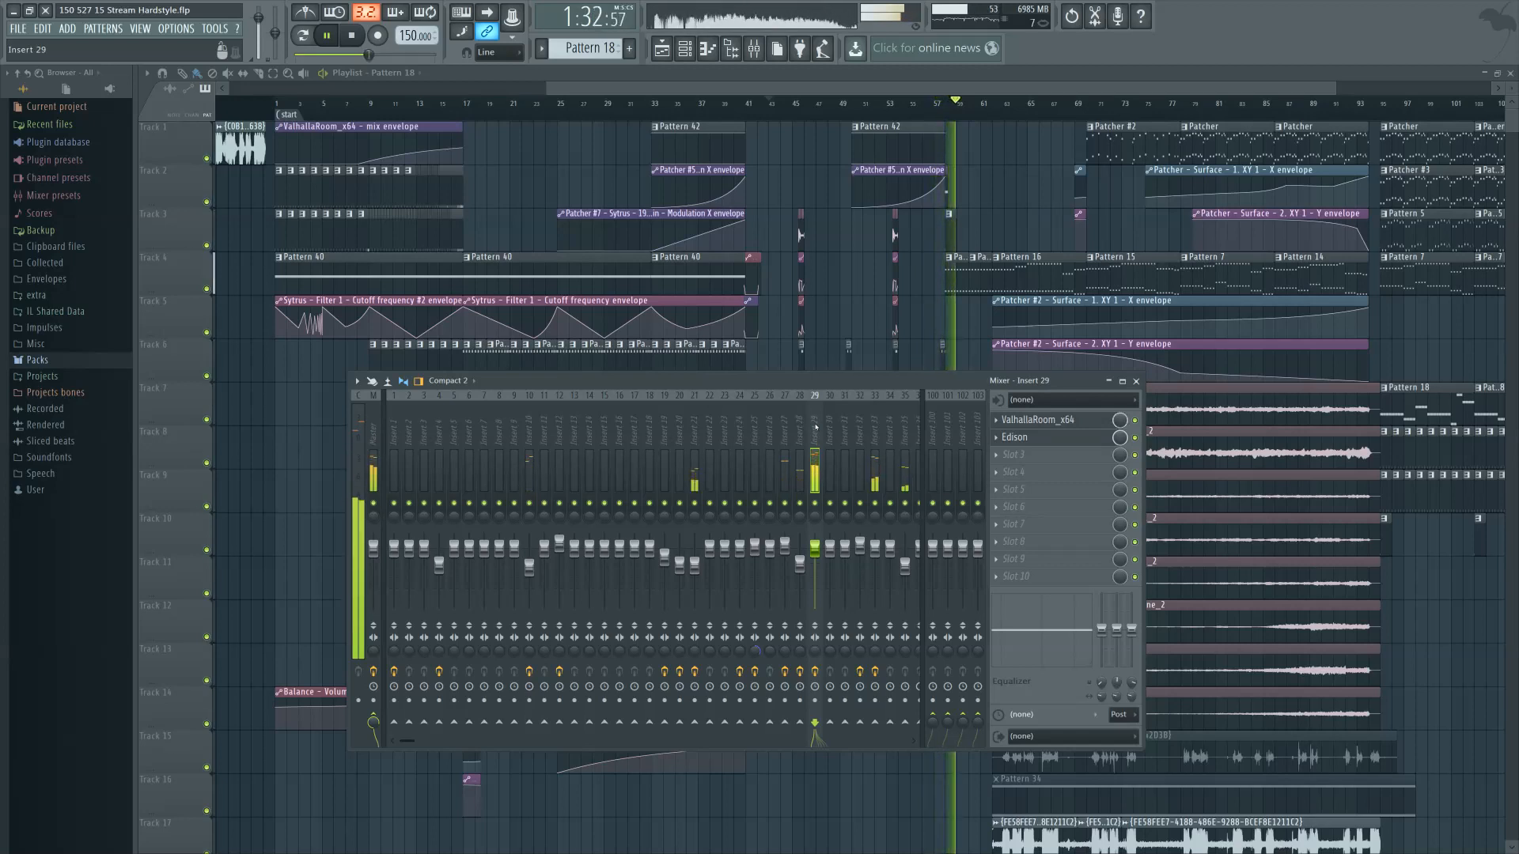
key(space)
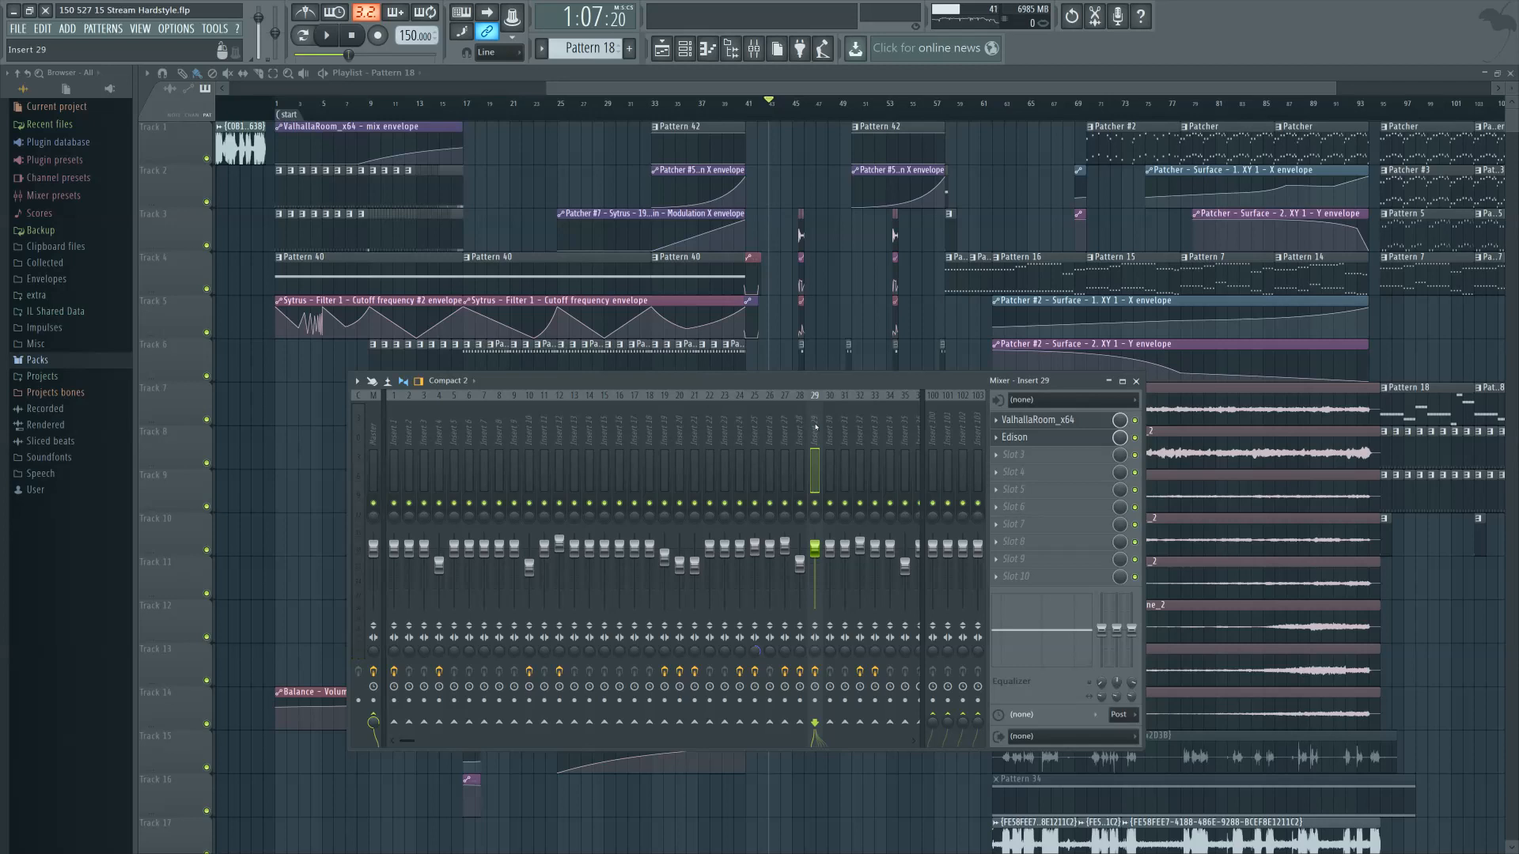
Examine the kick's Patcher map, close it, and place the playlist playhead at about bar 42
right_click(816, 428)
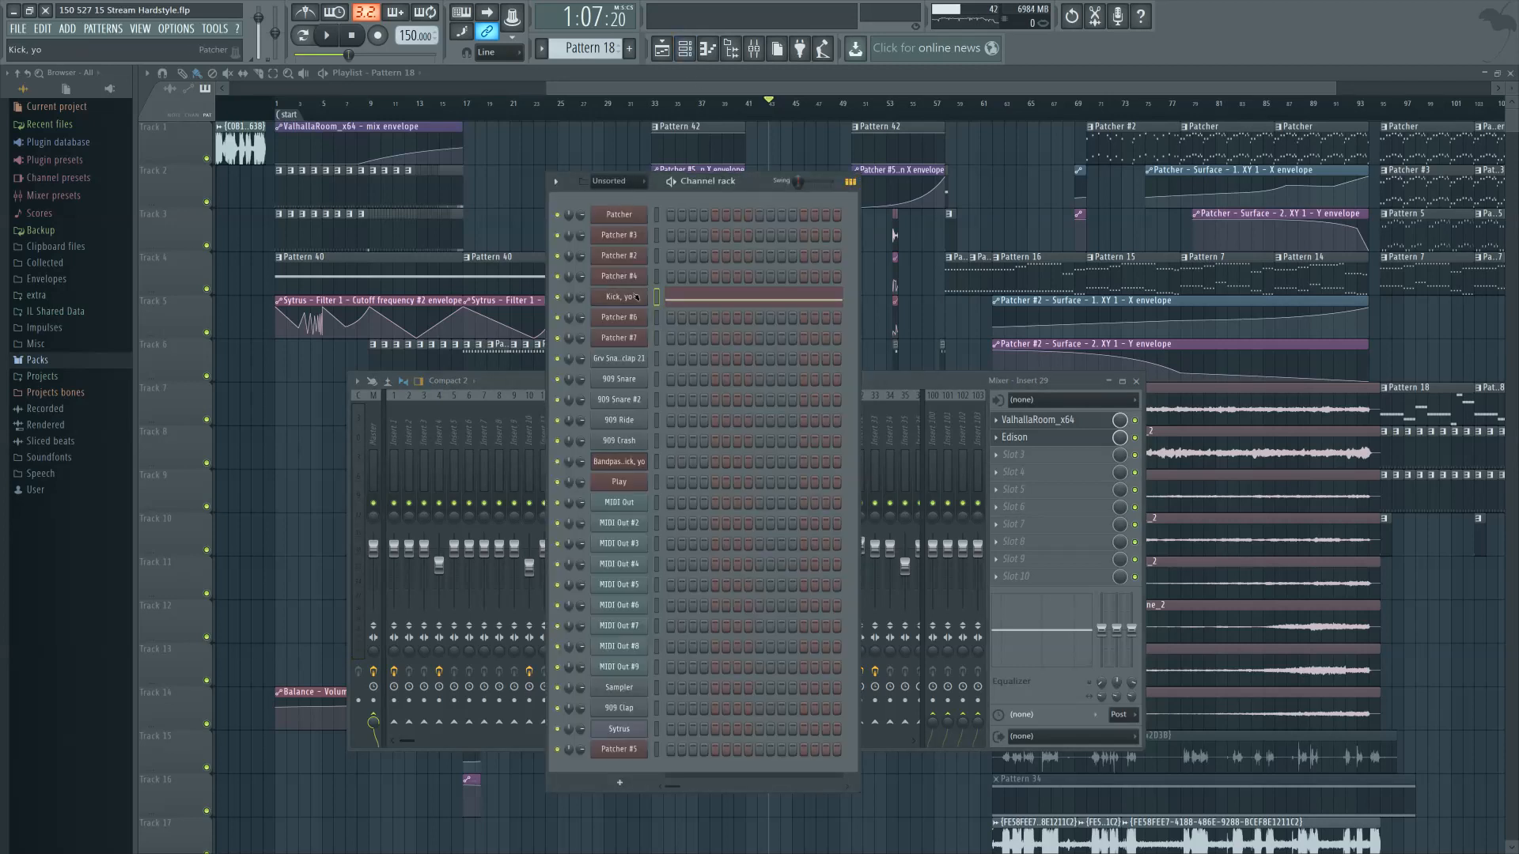
click(620, 294)
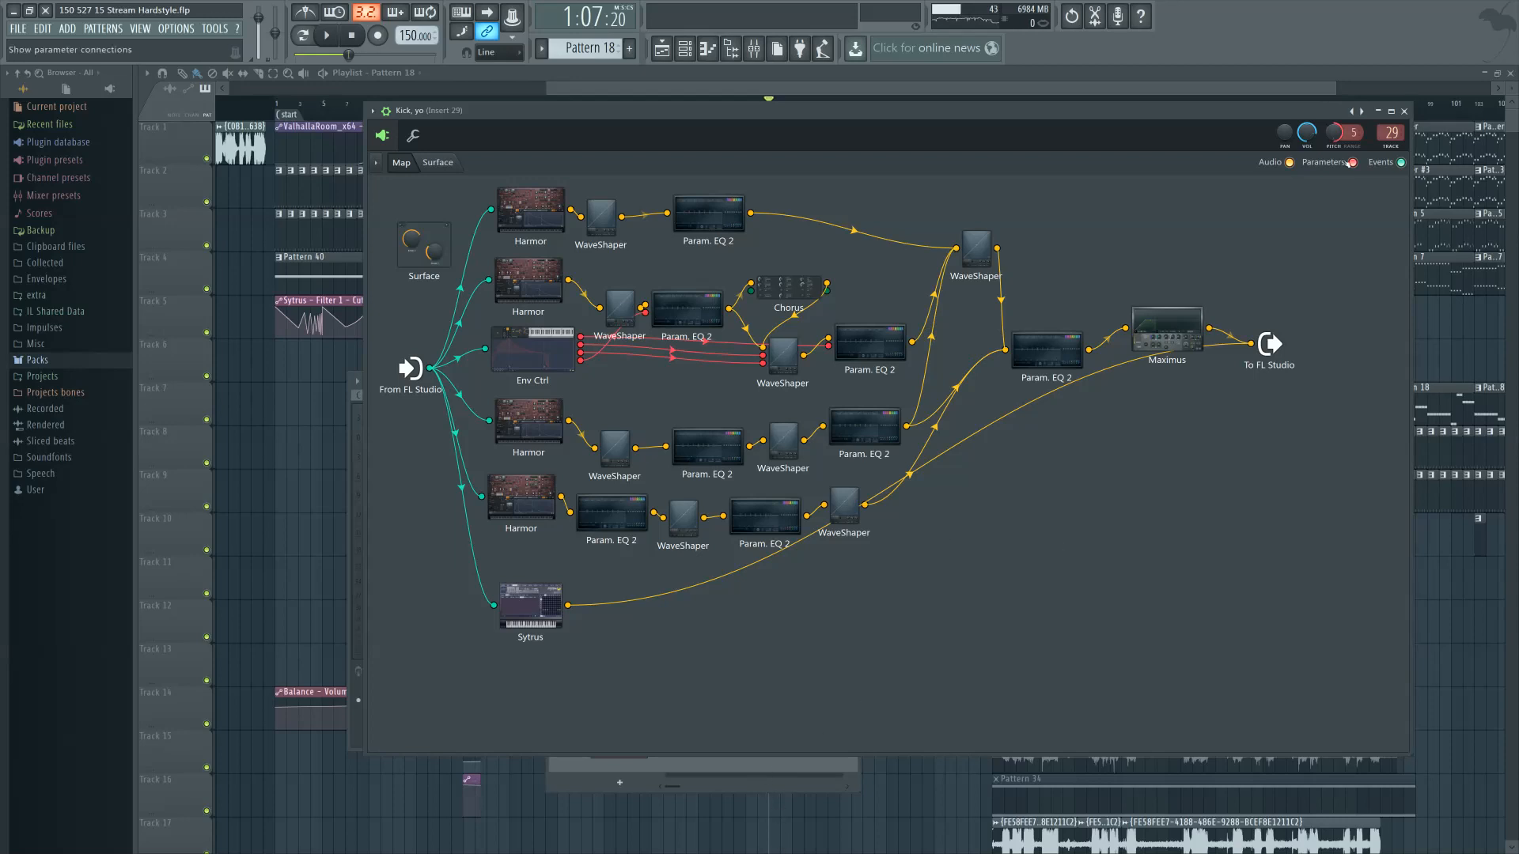
click(1404, 111)
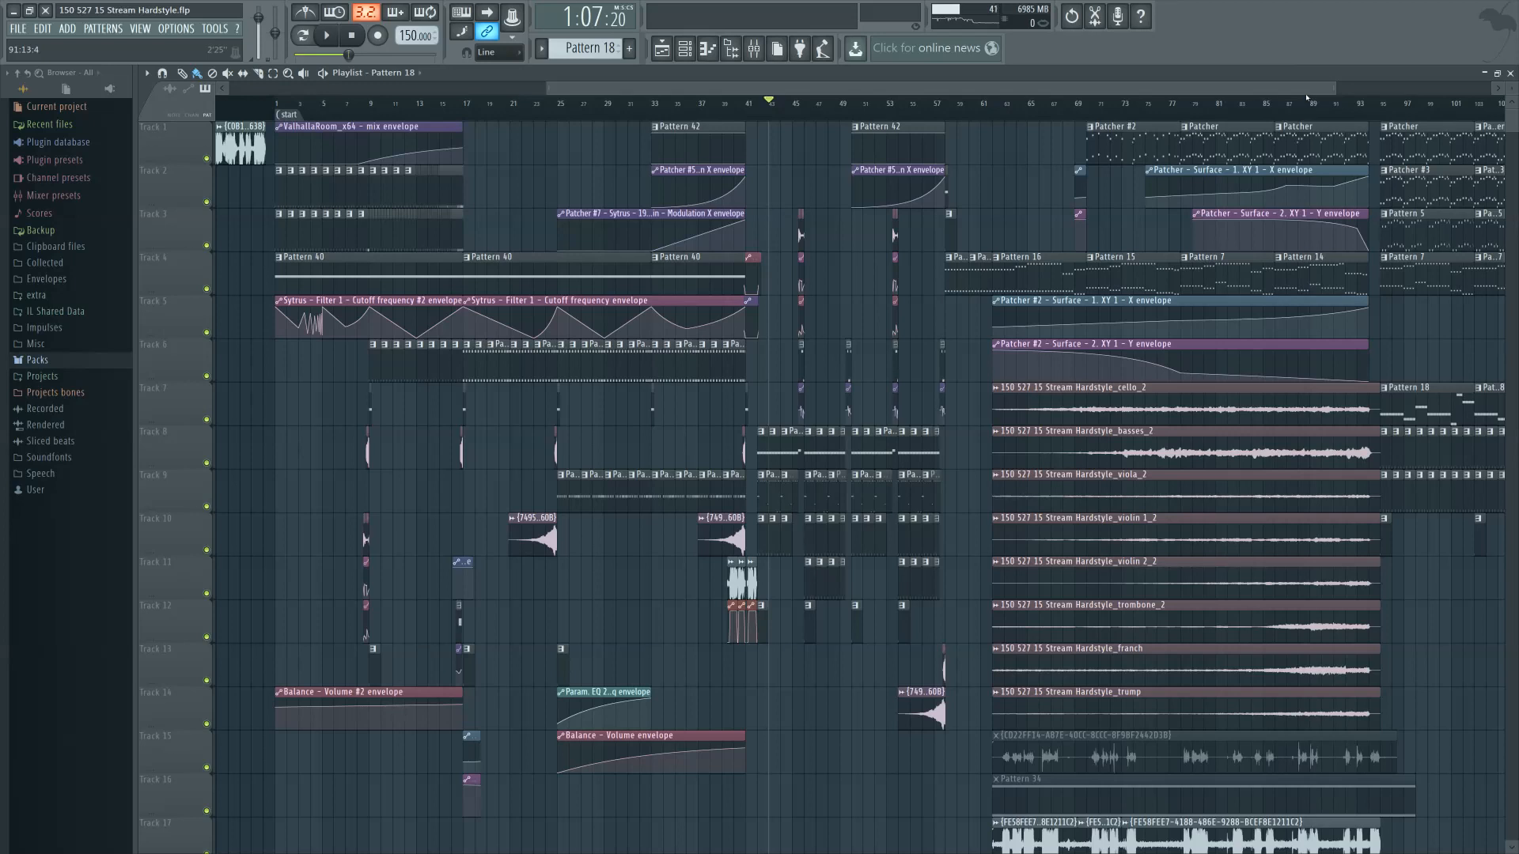
mouse_move(631, 605)
mouse_down()
mouse_move(725, 619)
mouse_move(639, 619)
mouse_up()
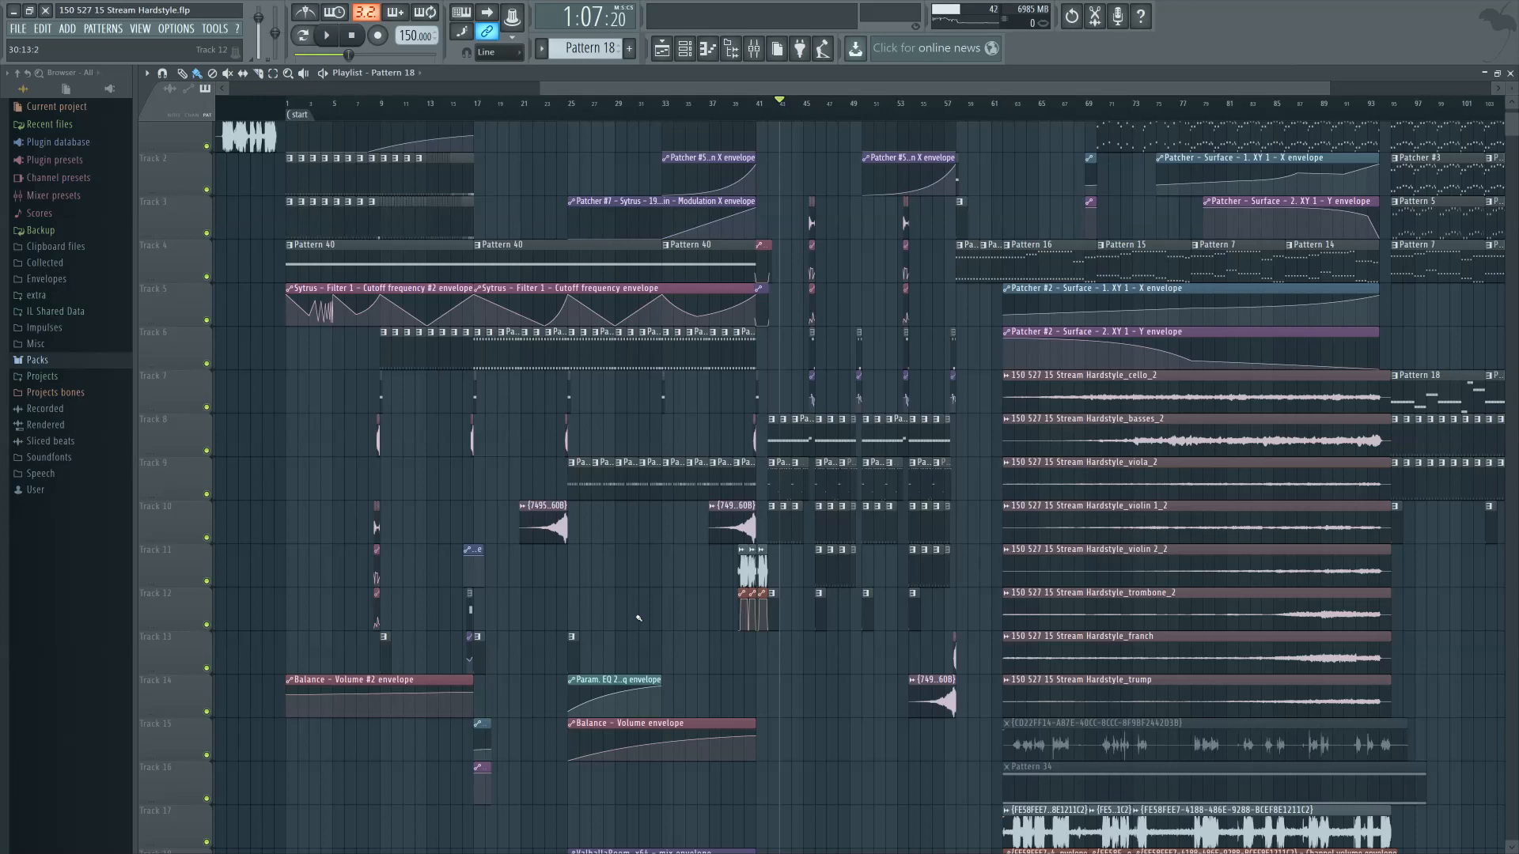
click(771, 102)
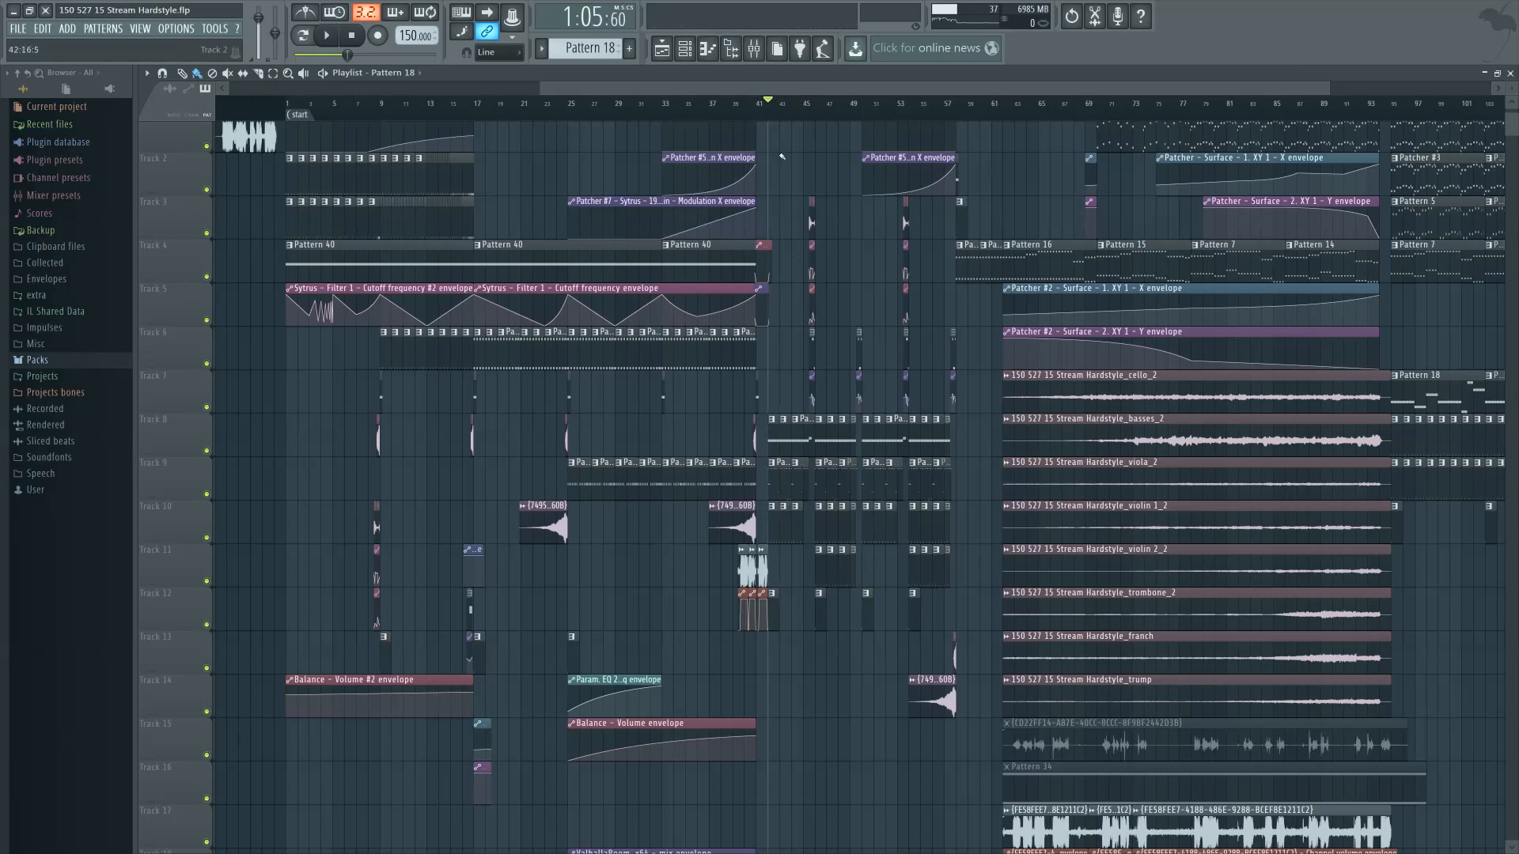
Look over the playlist arrangement from the opening clips through the build-up to the final drop
scroll(781, 191, up, 1)
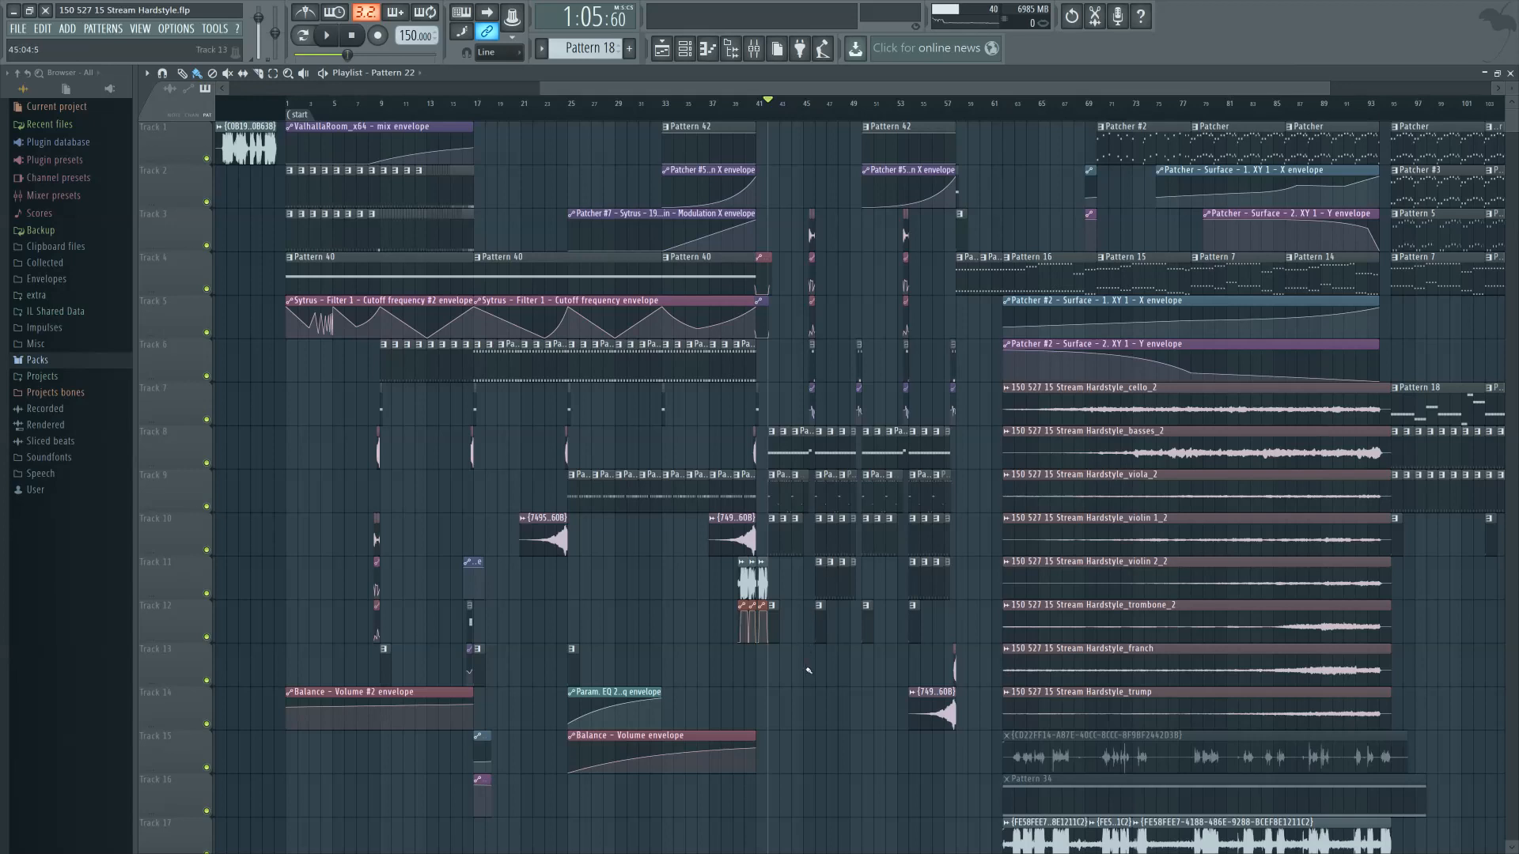
scroll(808, 671, right, 2)
scroll(696, 680, right, 3)
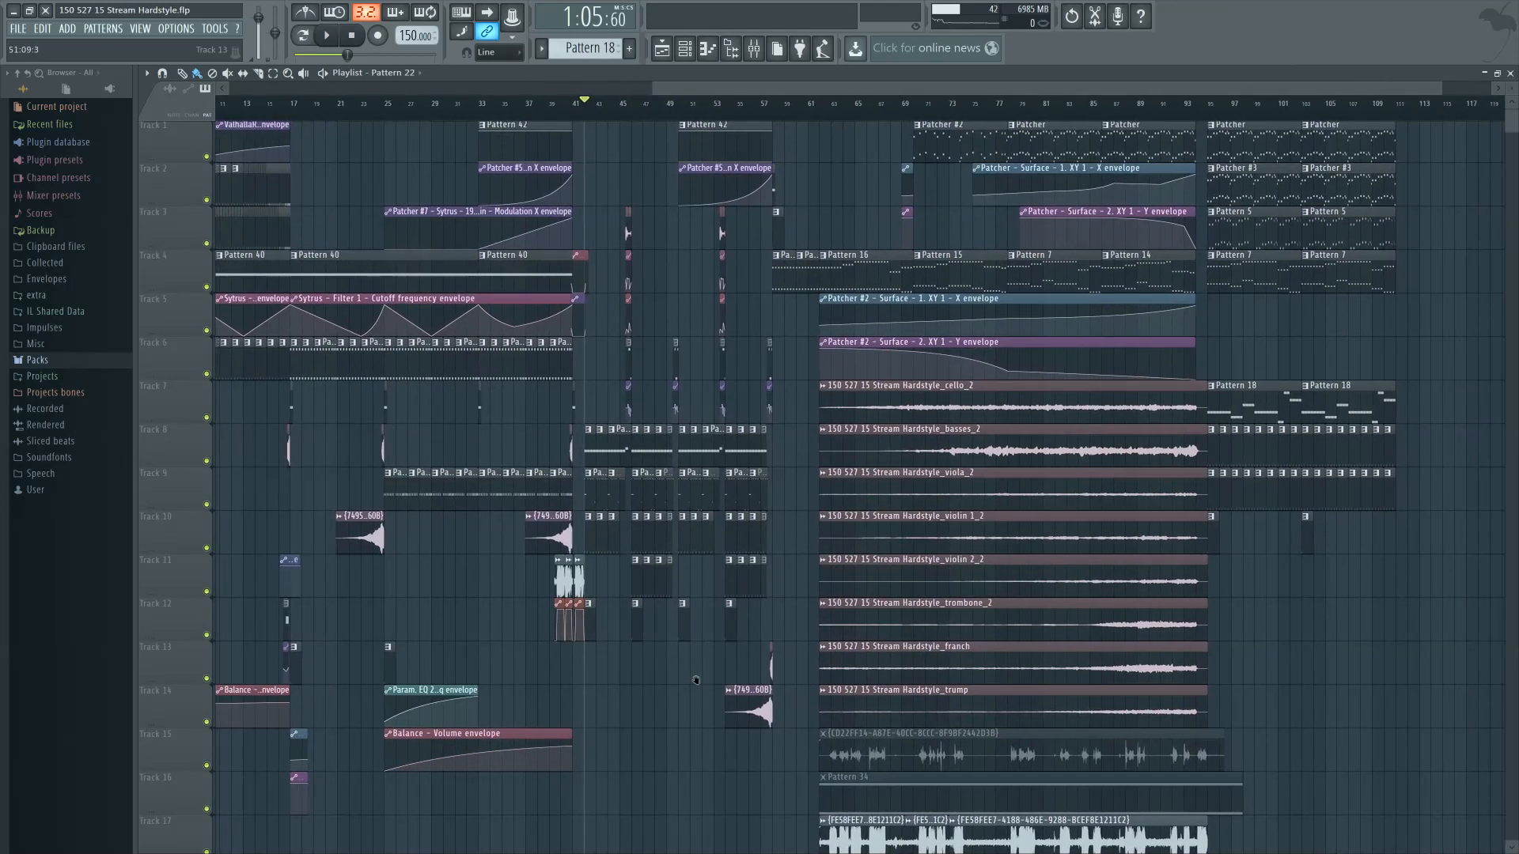
scroll(696, 680, right, 1)
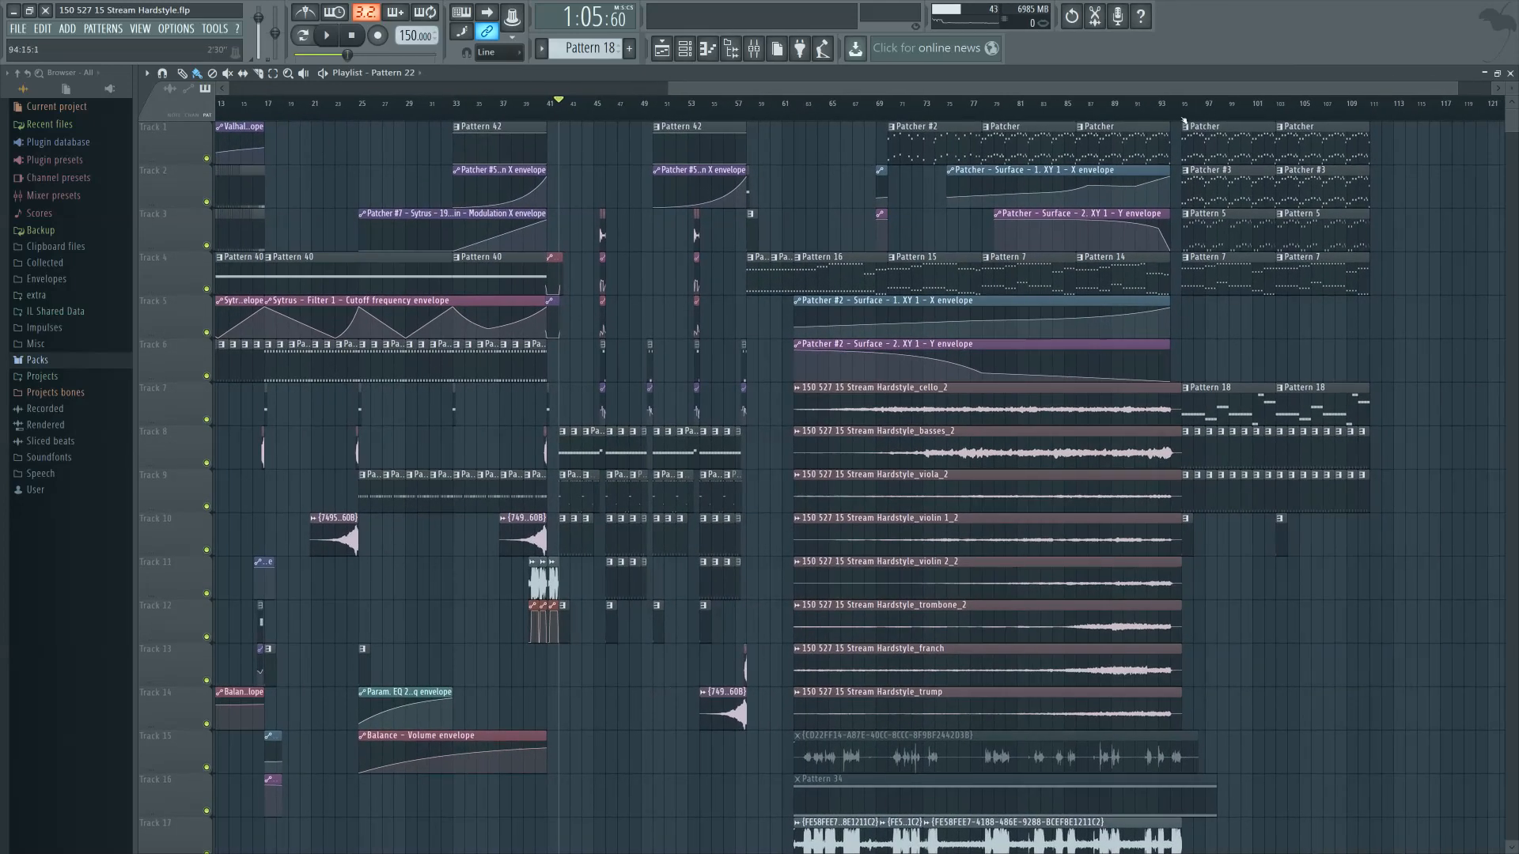
scroll(633, 379, left, 4)
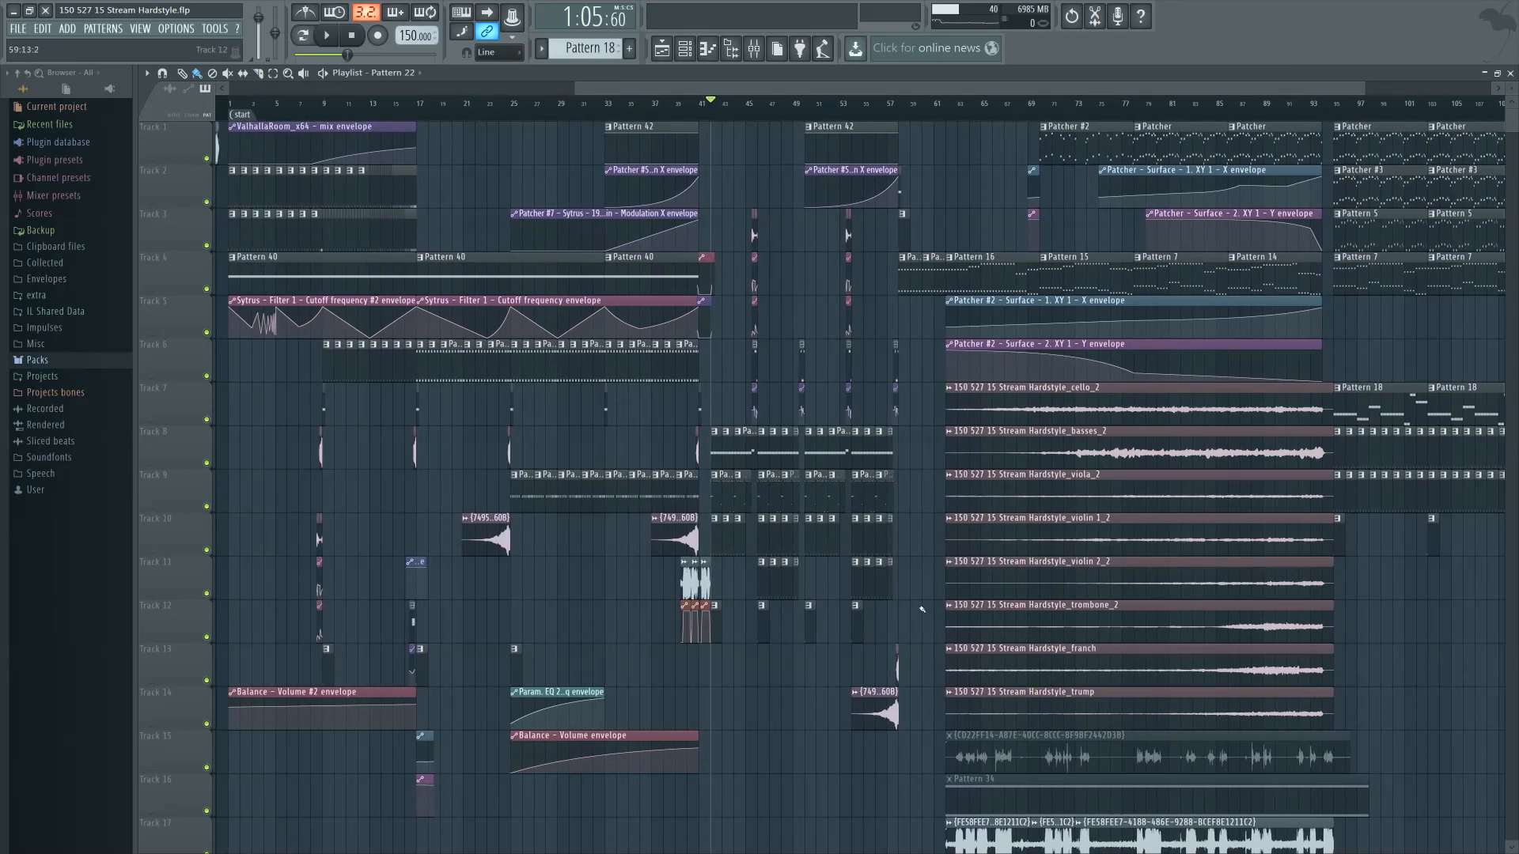
scroll(918, 613, right, 5)
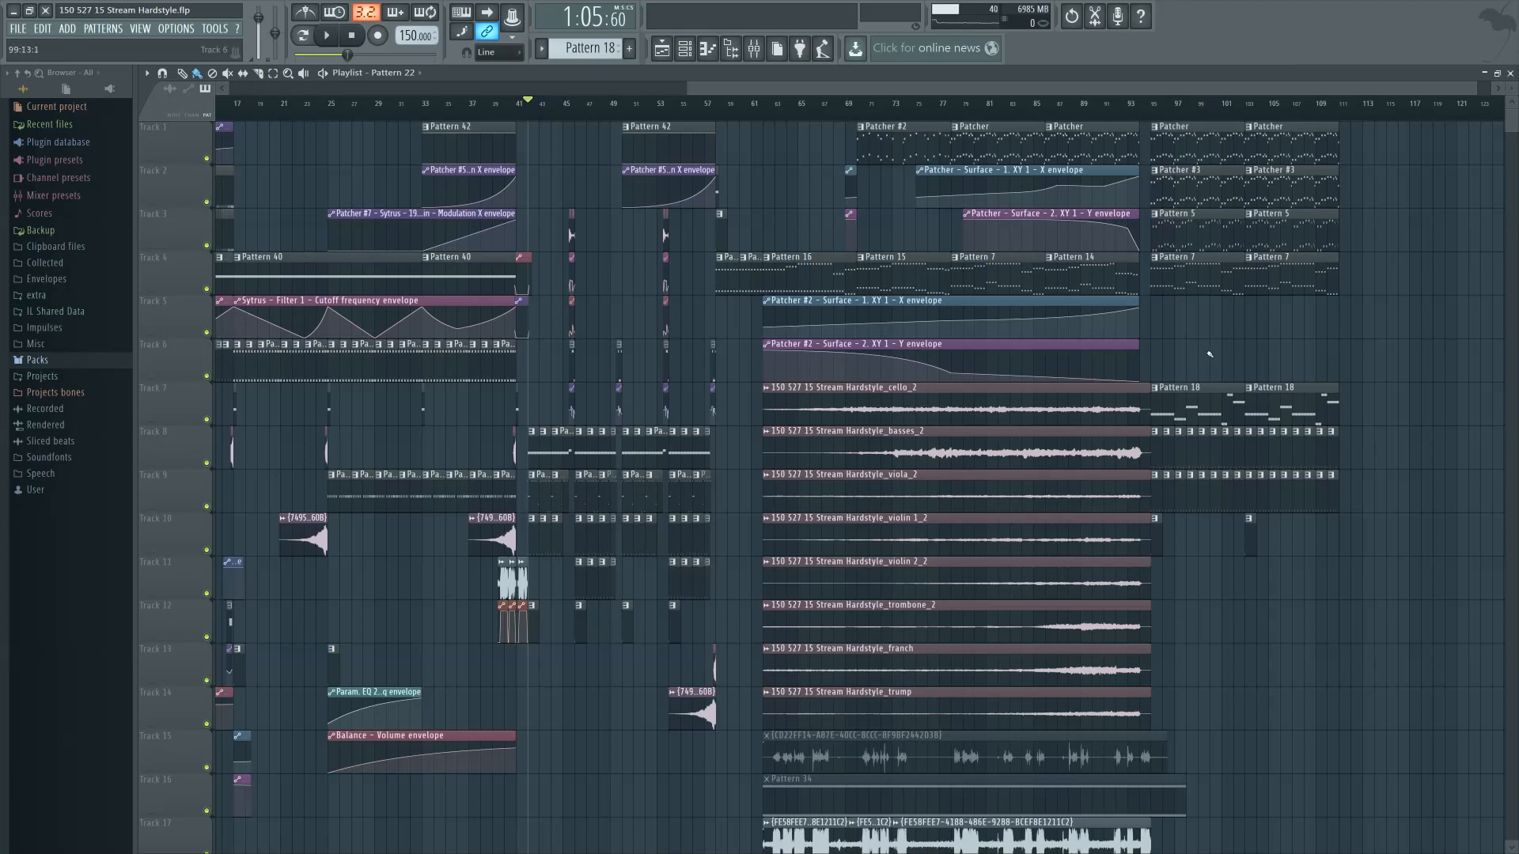
scroll(733, 362, left, 5)
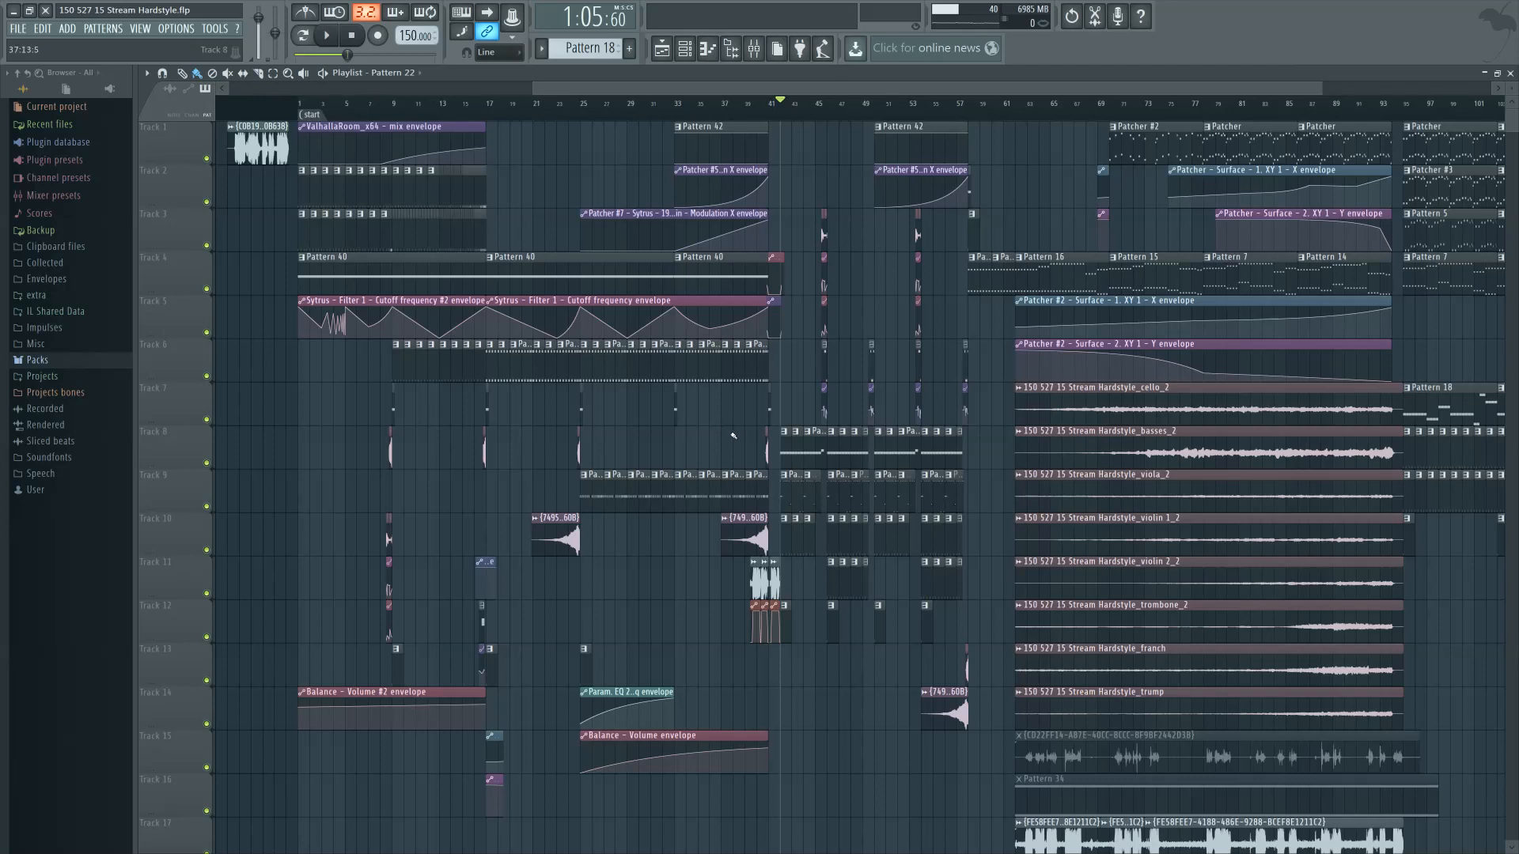
scroll(712, 436, right, 4)
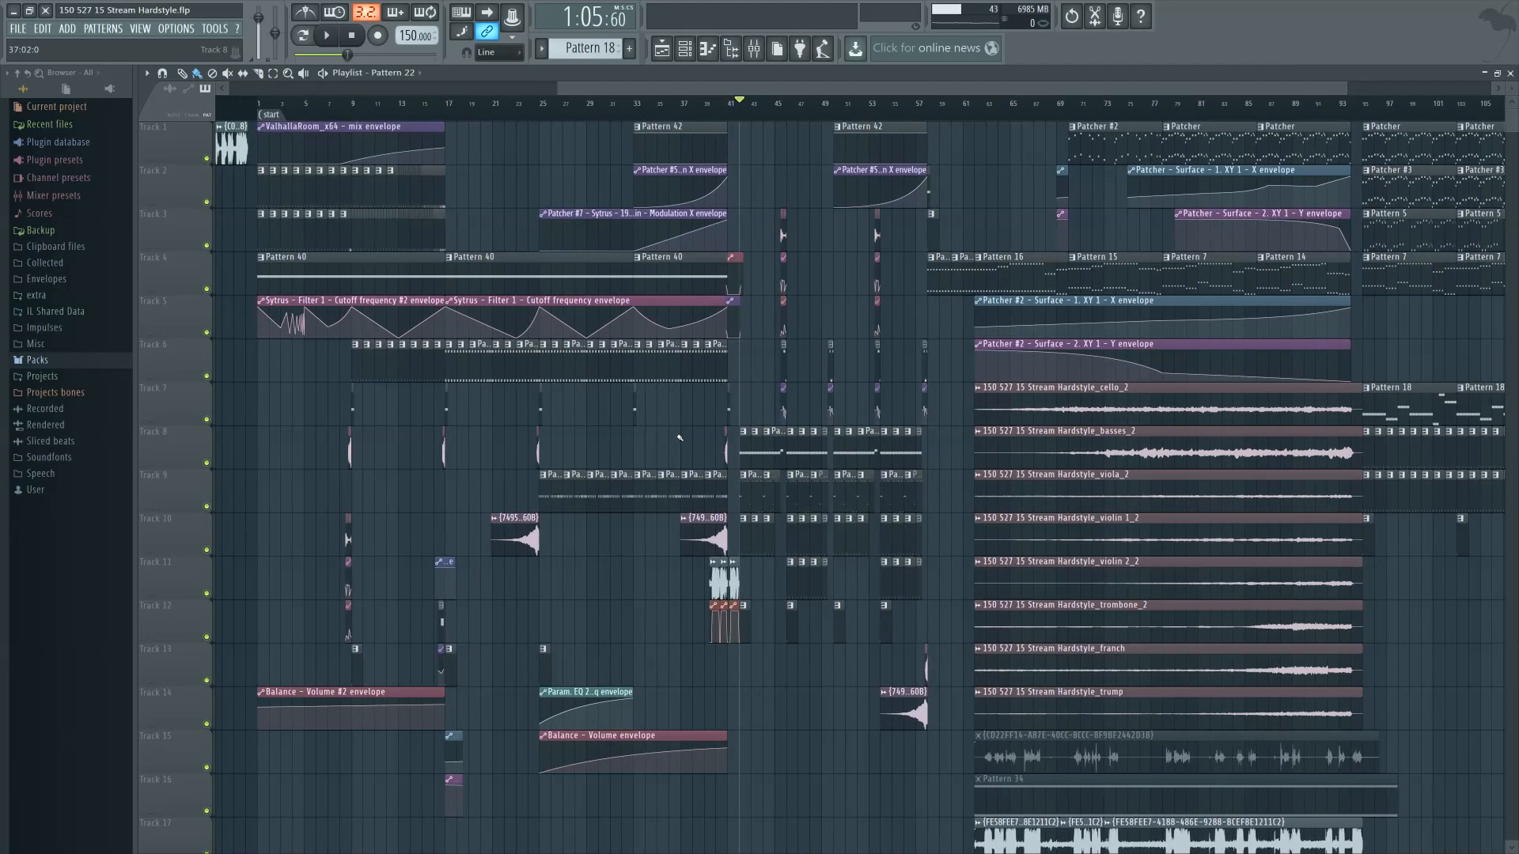
scroll(700, 433, left, 1)
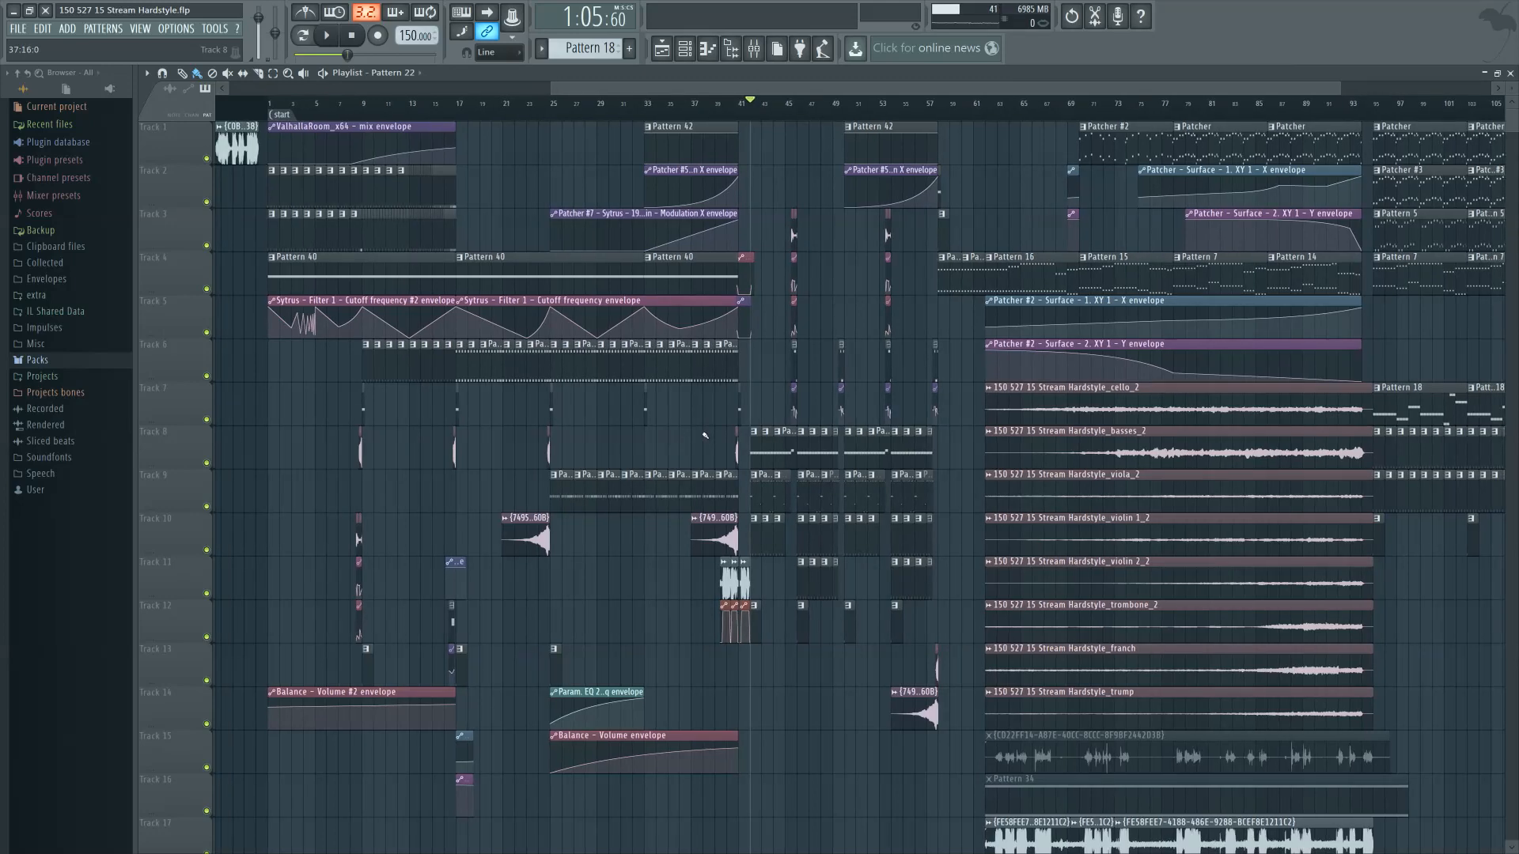
scroll(708, 435, up, 5)
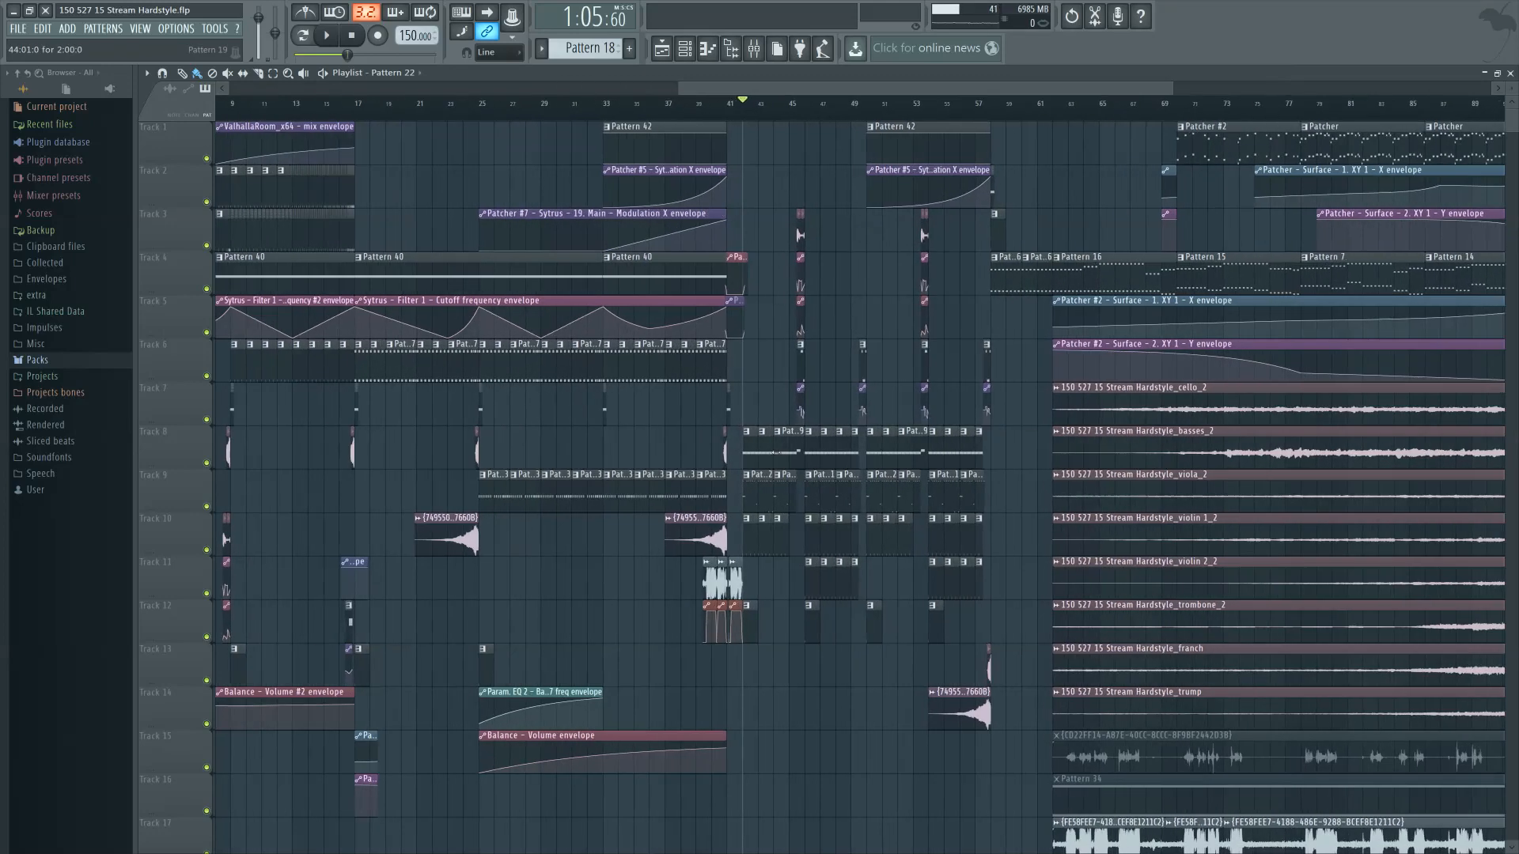
scroll(950, 441, down, 6)
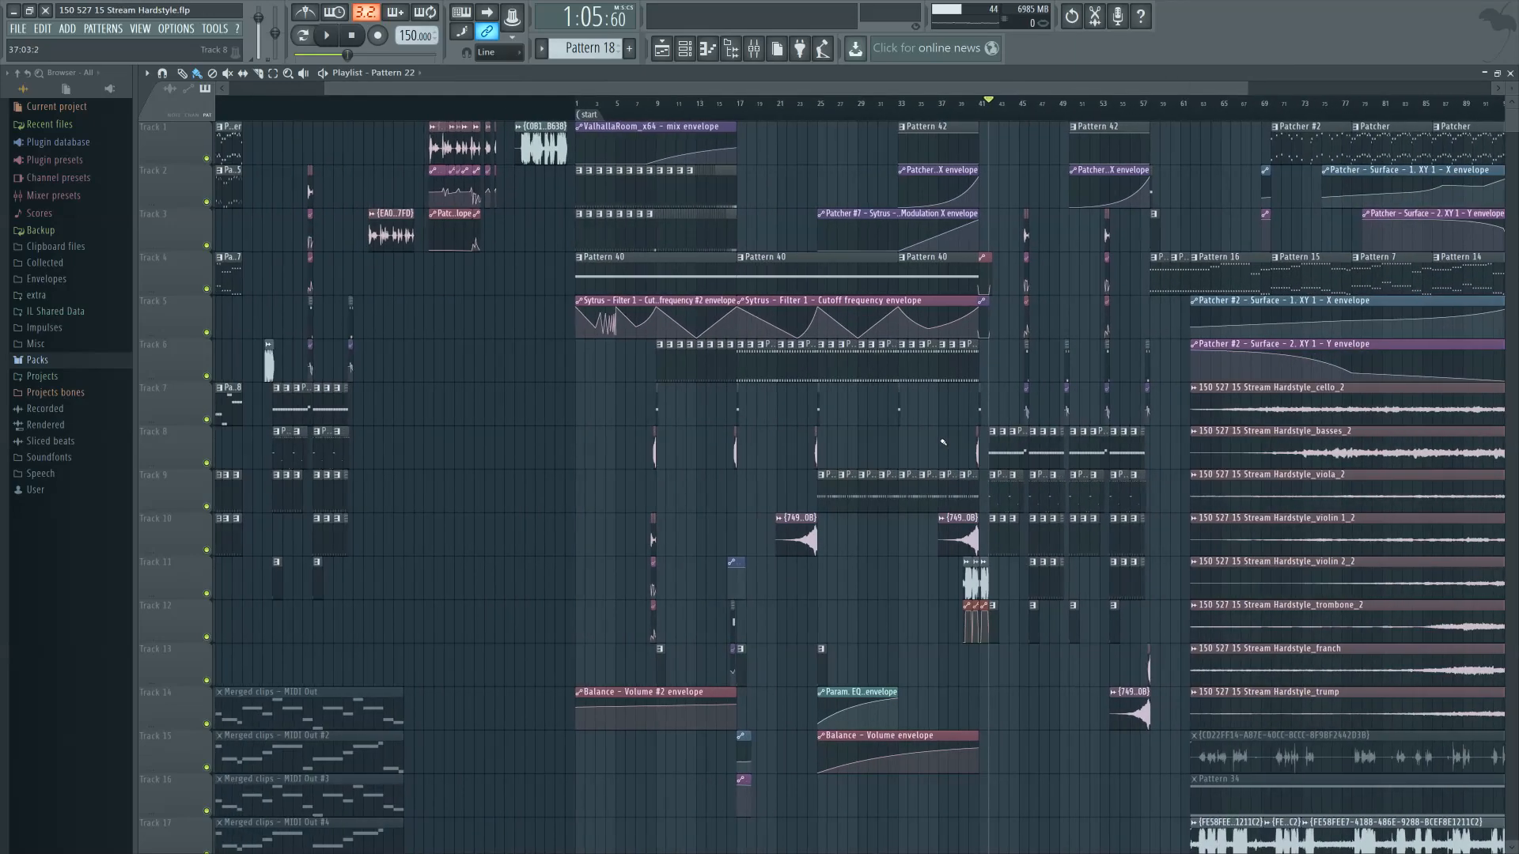
scroll(1015, 457, up, 6)
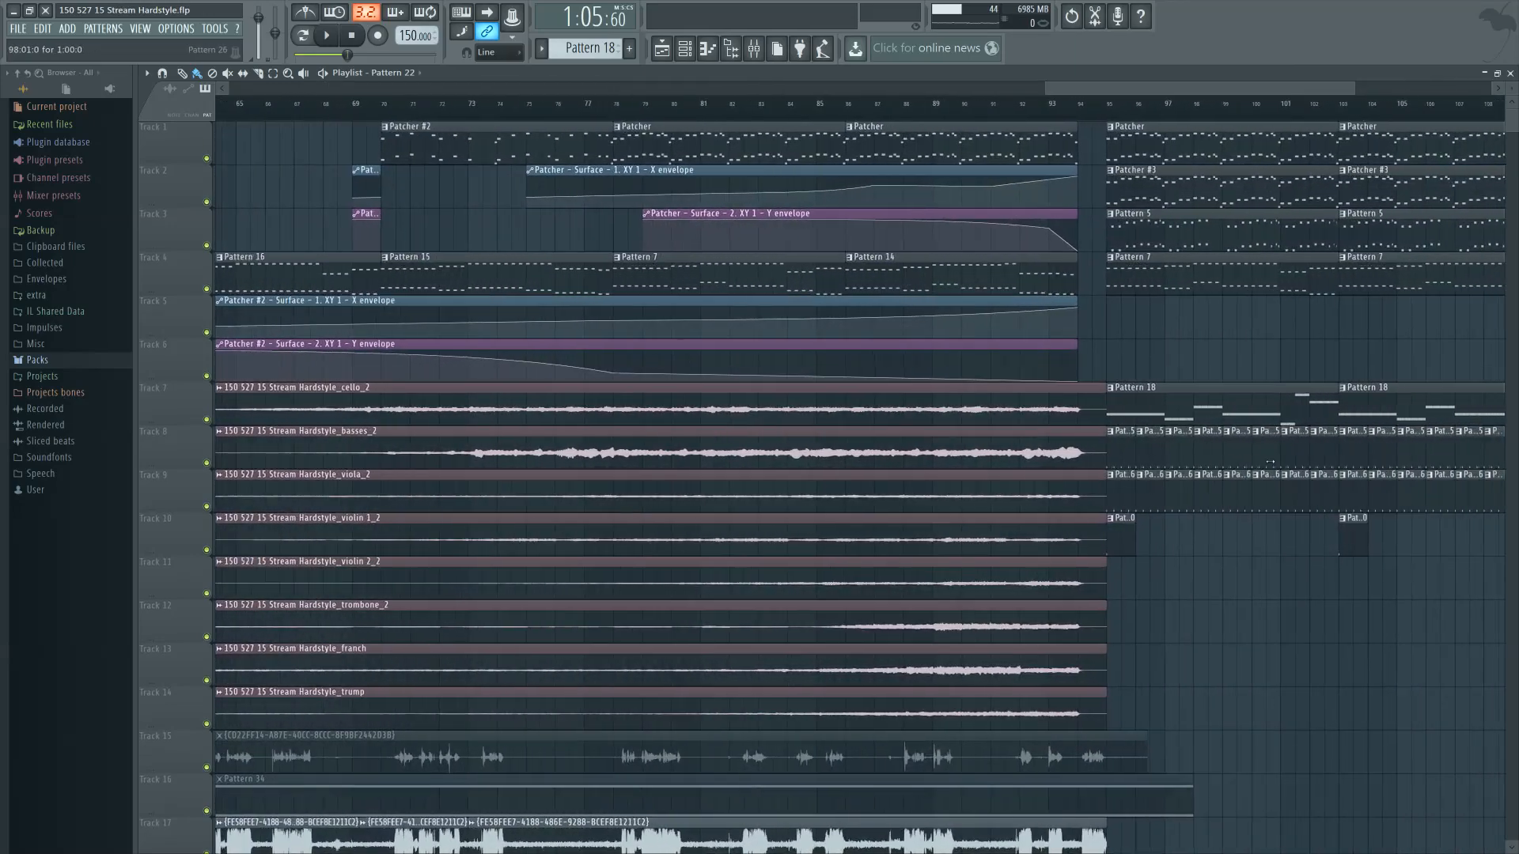
Place the playhead at bar 95, solo playlist track 3 and listen to its Pattern 5 clip
click(647, 116)
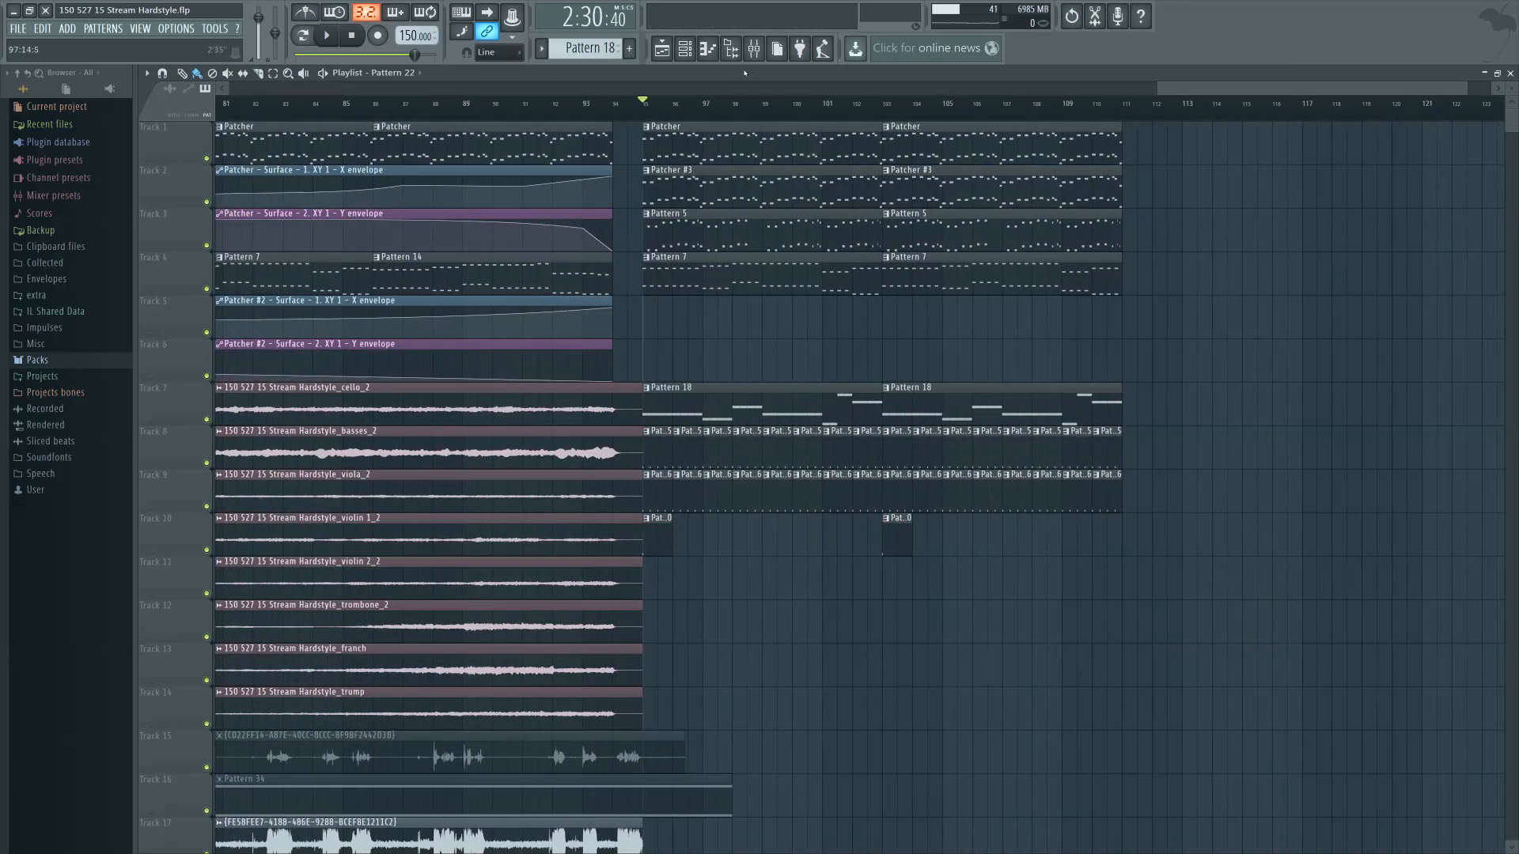
key(F9)
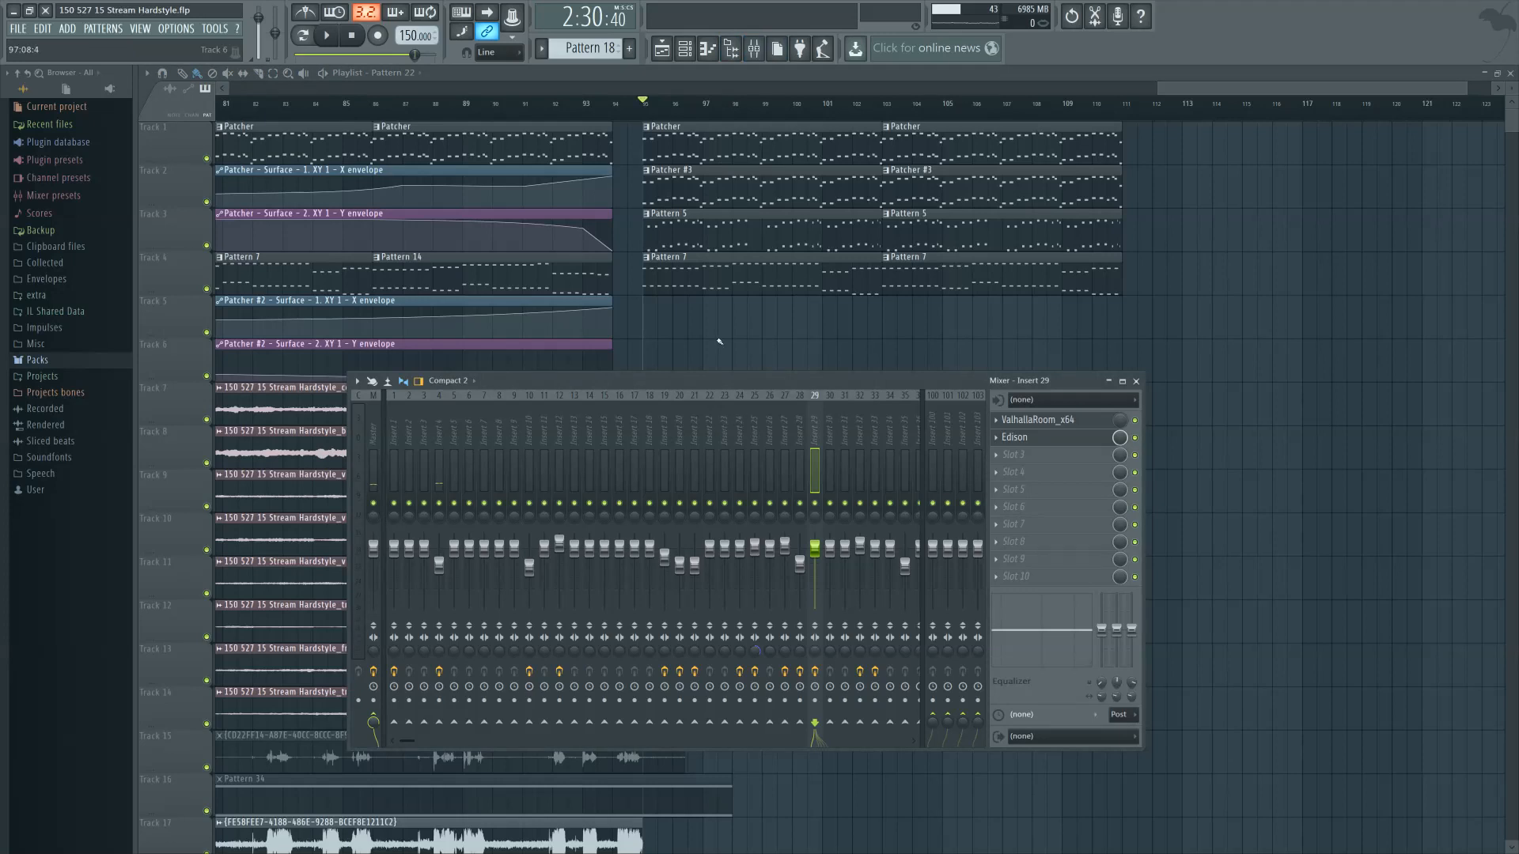
key(F9)
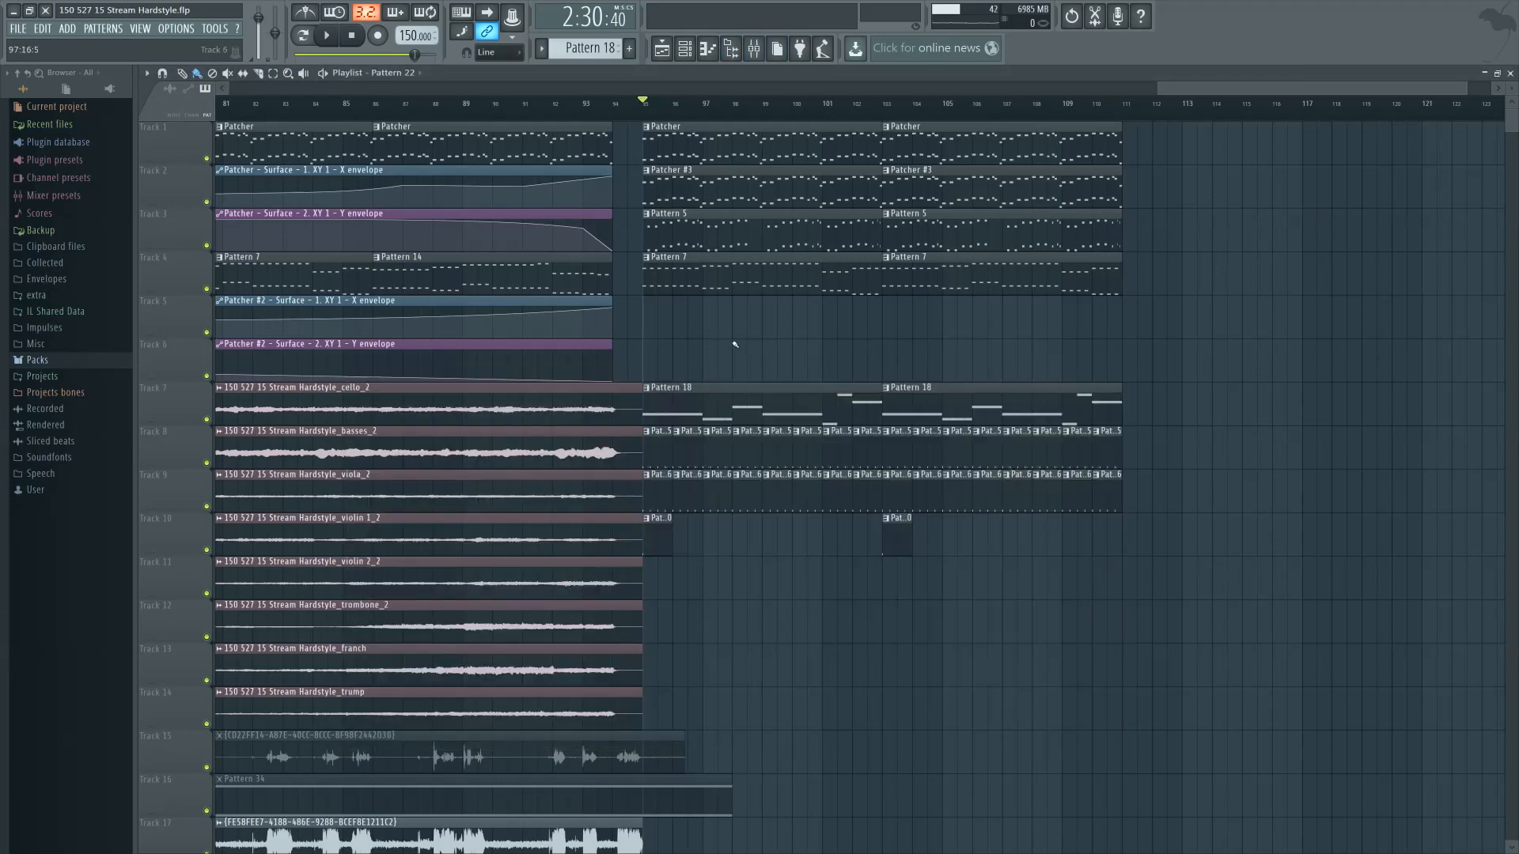
right_click(206, 246)
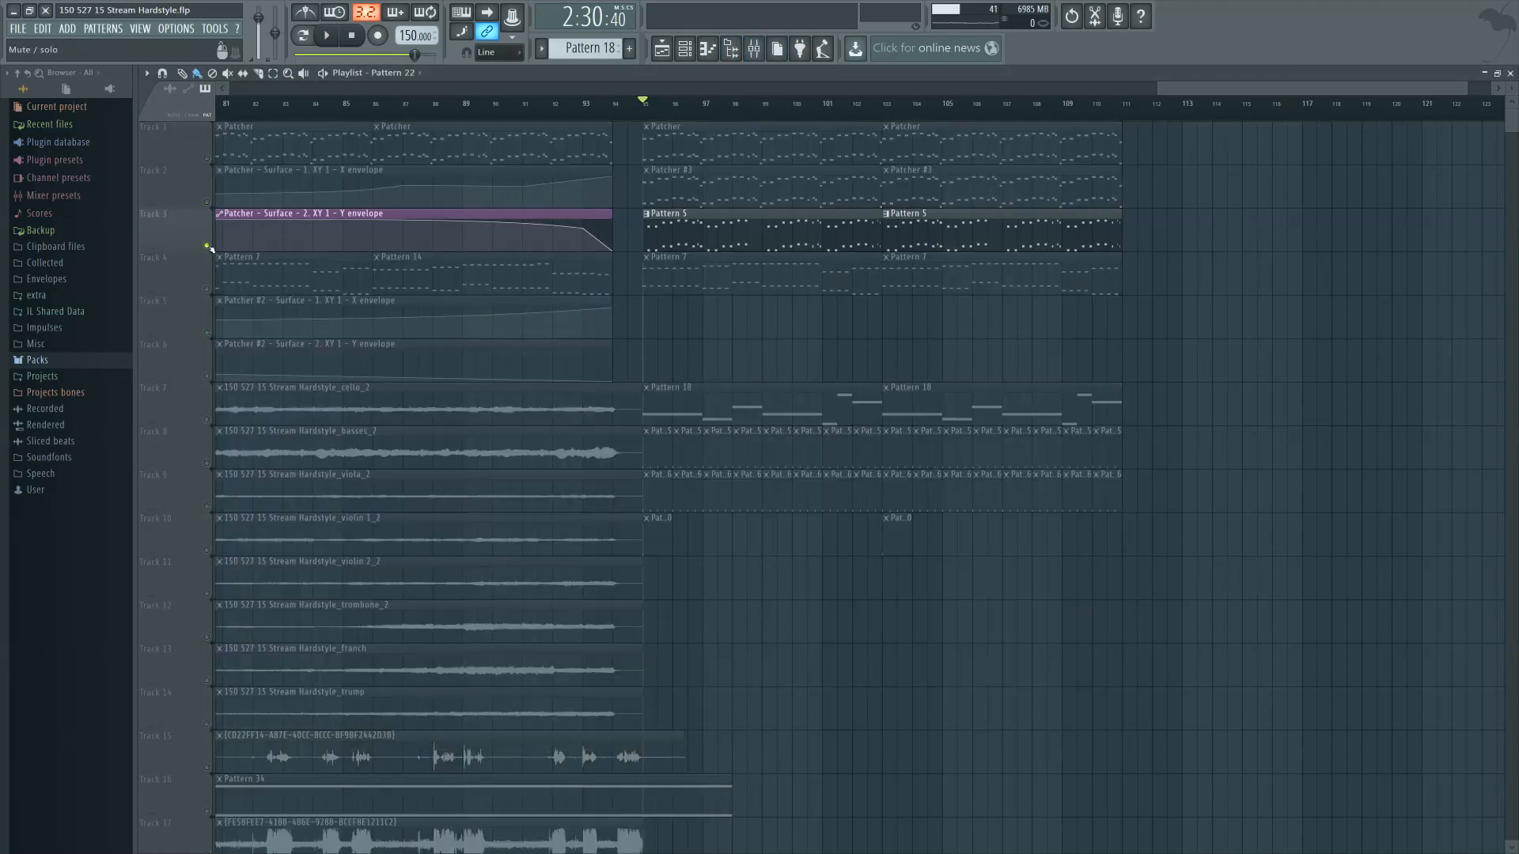
key(space)
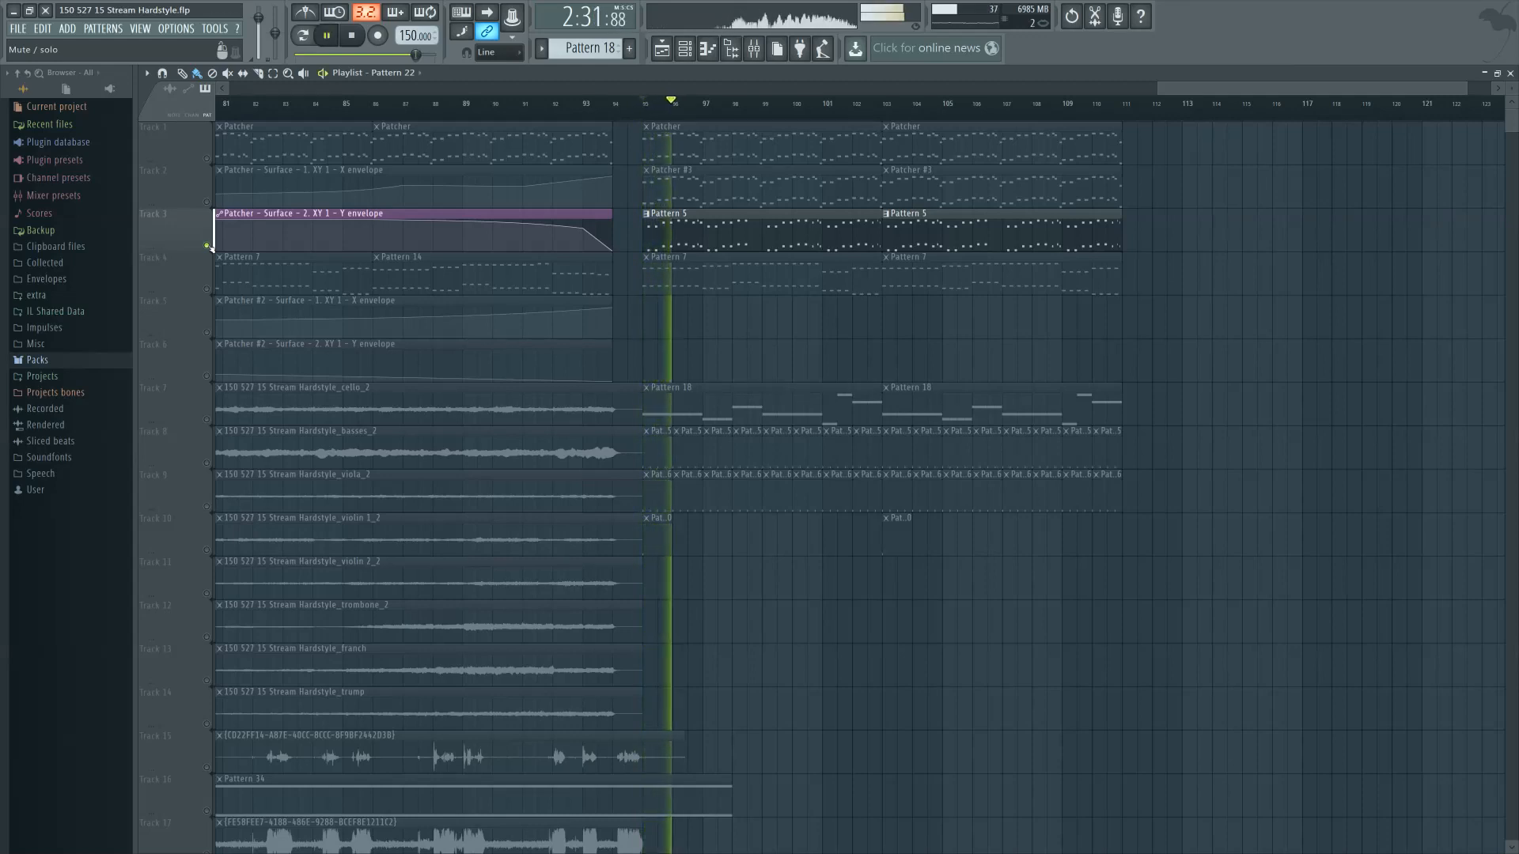
key(space)
Unmute track 2 and track 1 one after the other, playing the layered leads from bar 95 each time
click(206, 203)
key(space)
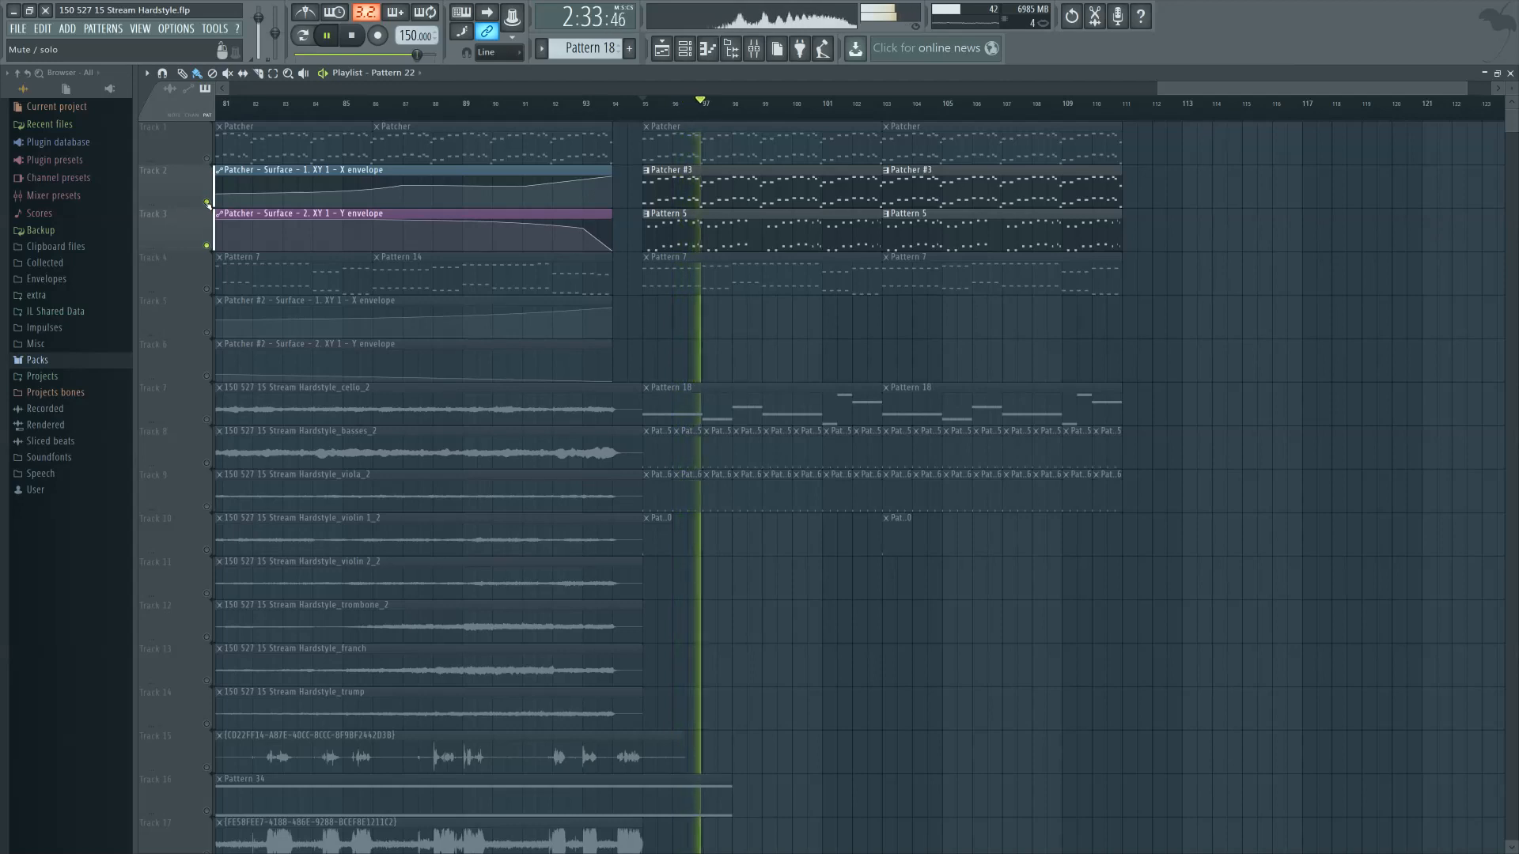
key(space)
click(207, 158)
key(space)
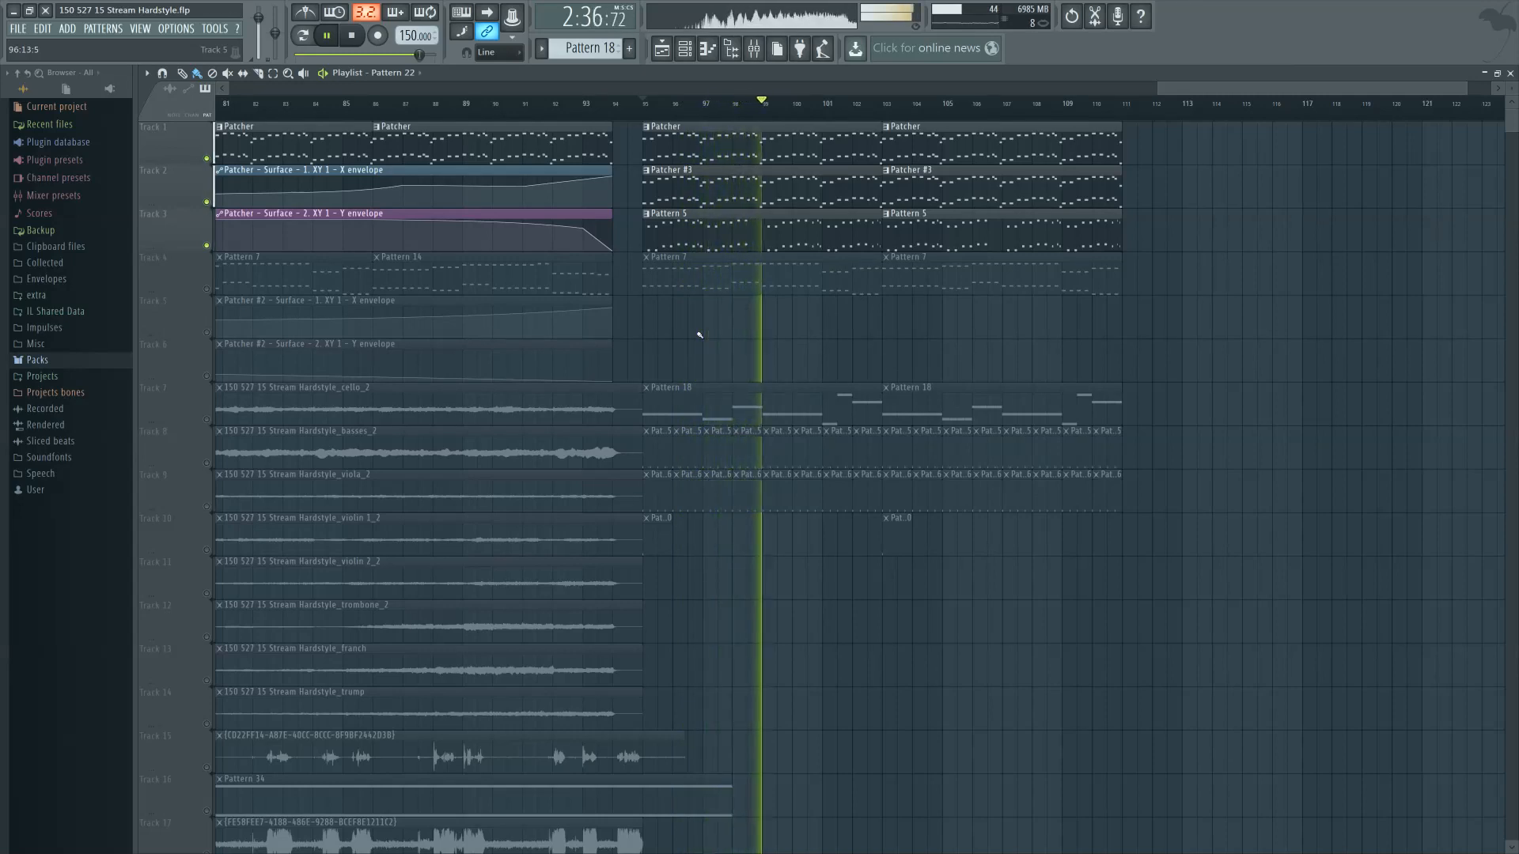
key(space)
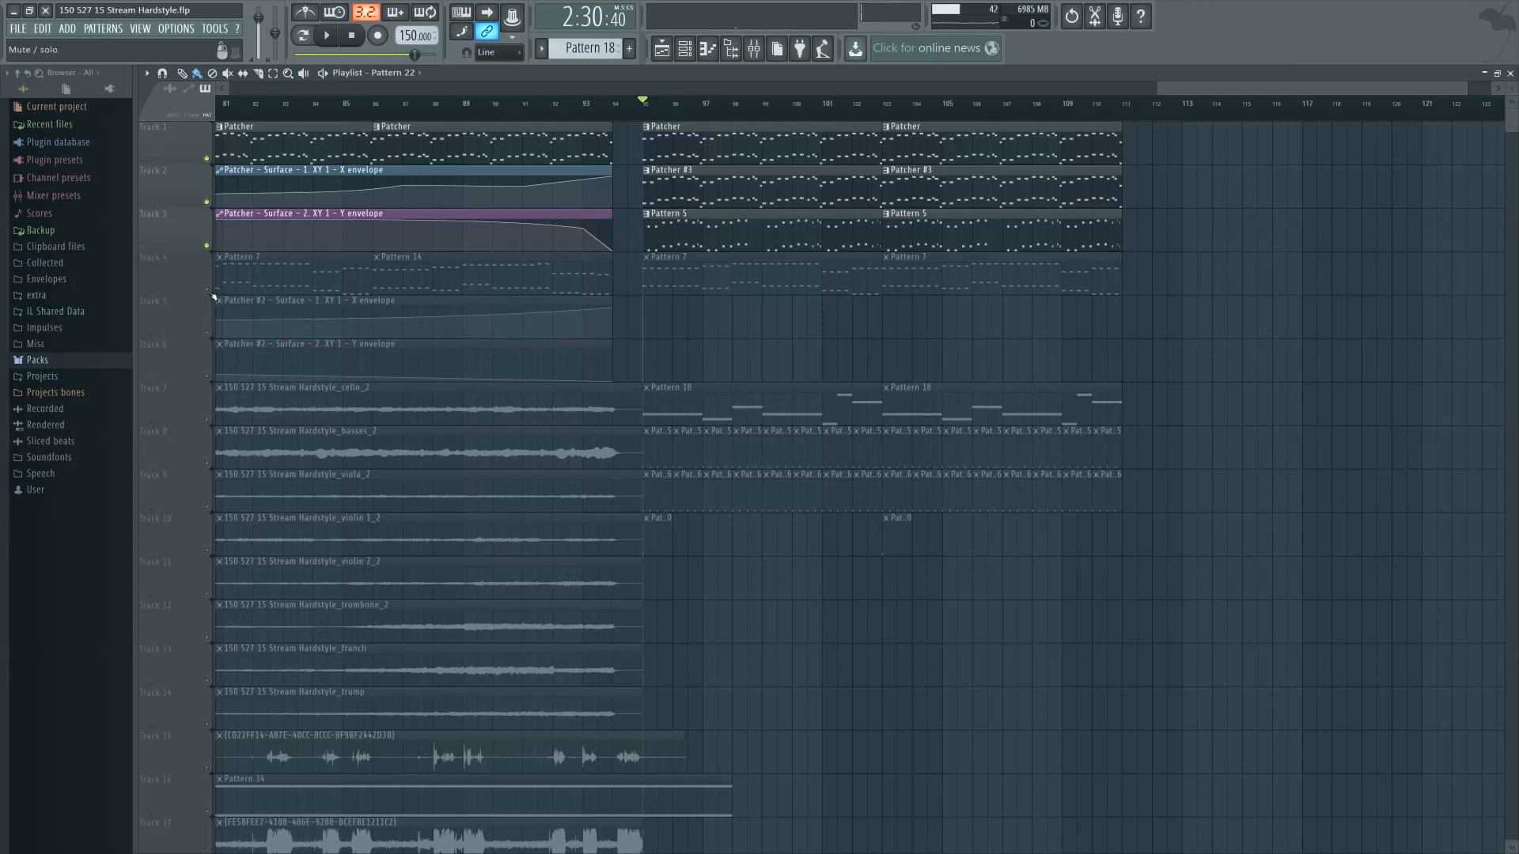
Restore all muted playlist tracks, play the full arrangement from bar 86 into the drop, and stop playback
right_click(208, 289)
right_click(207, 290)
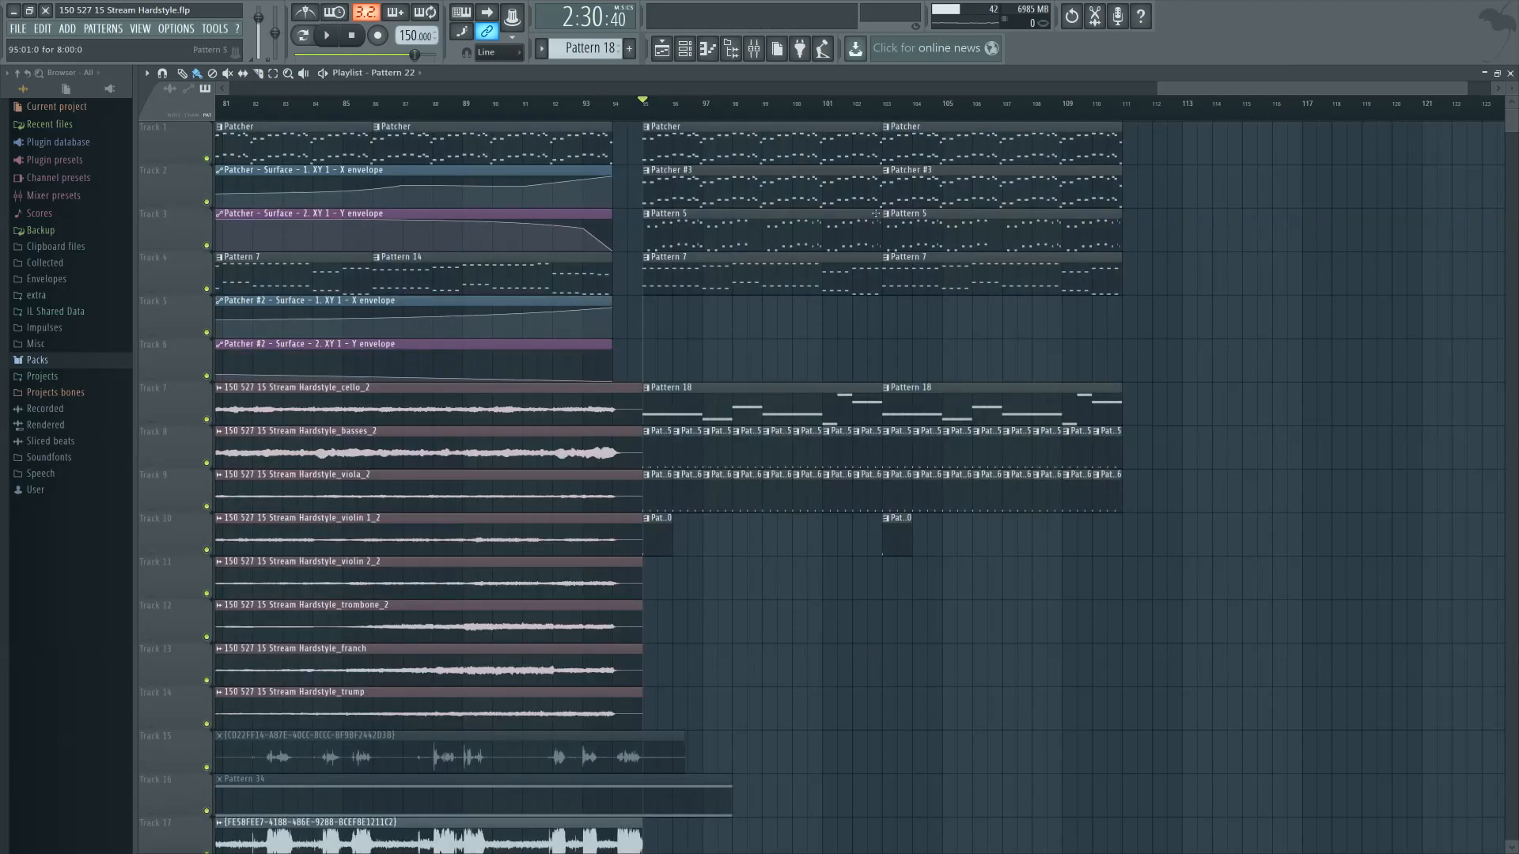
scroll(1063, 316, left, 3)
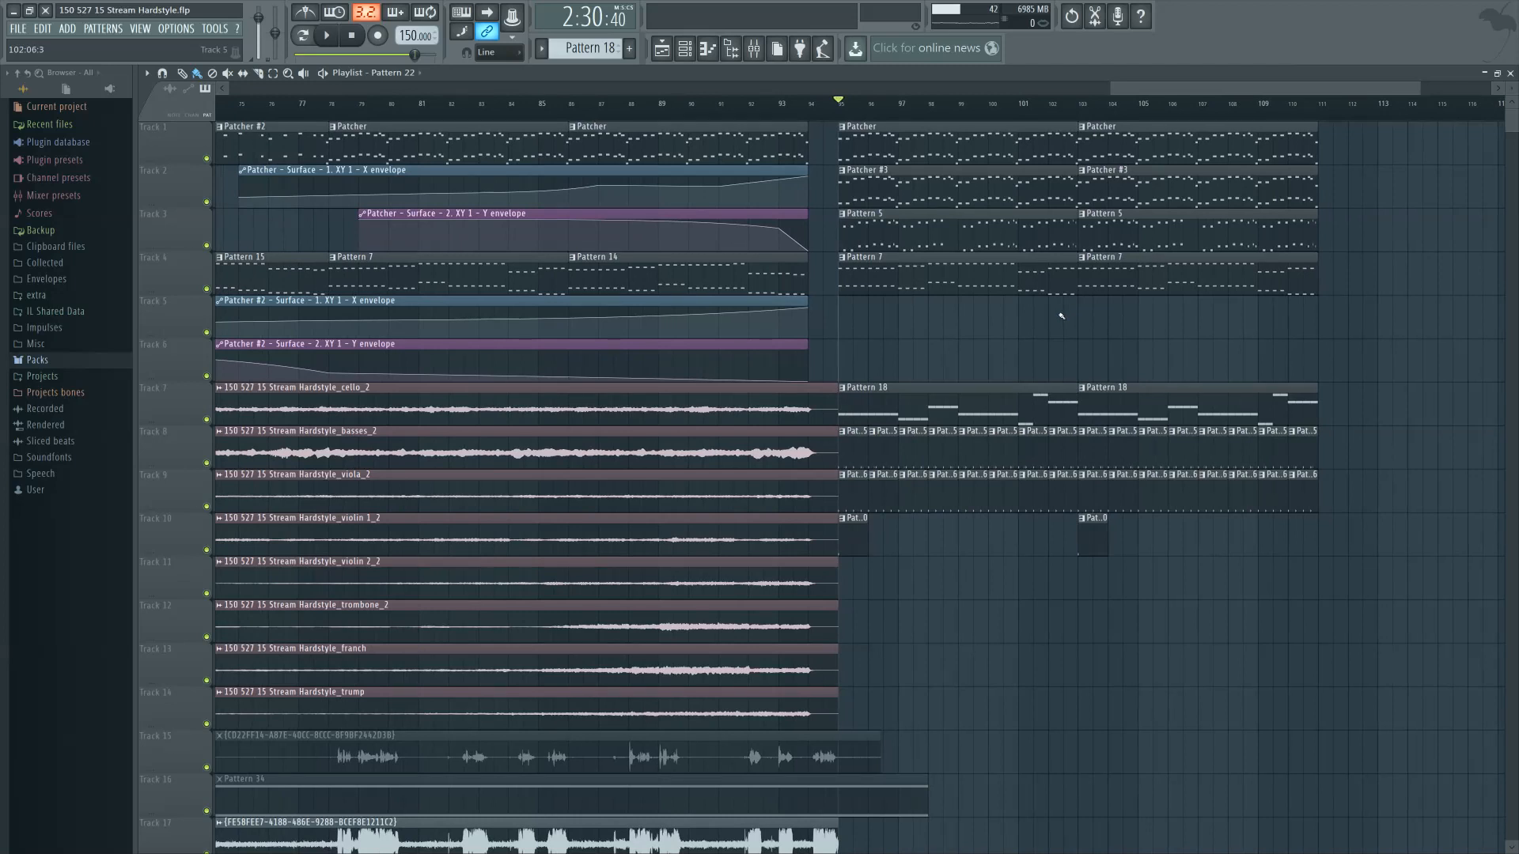
click(575, 108)
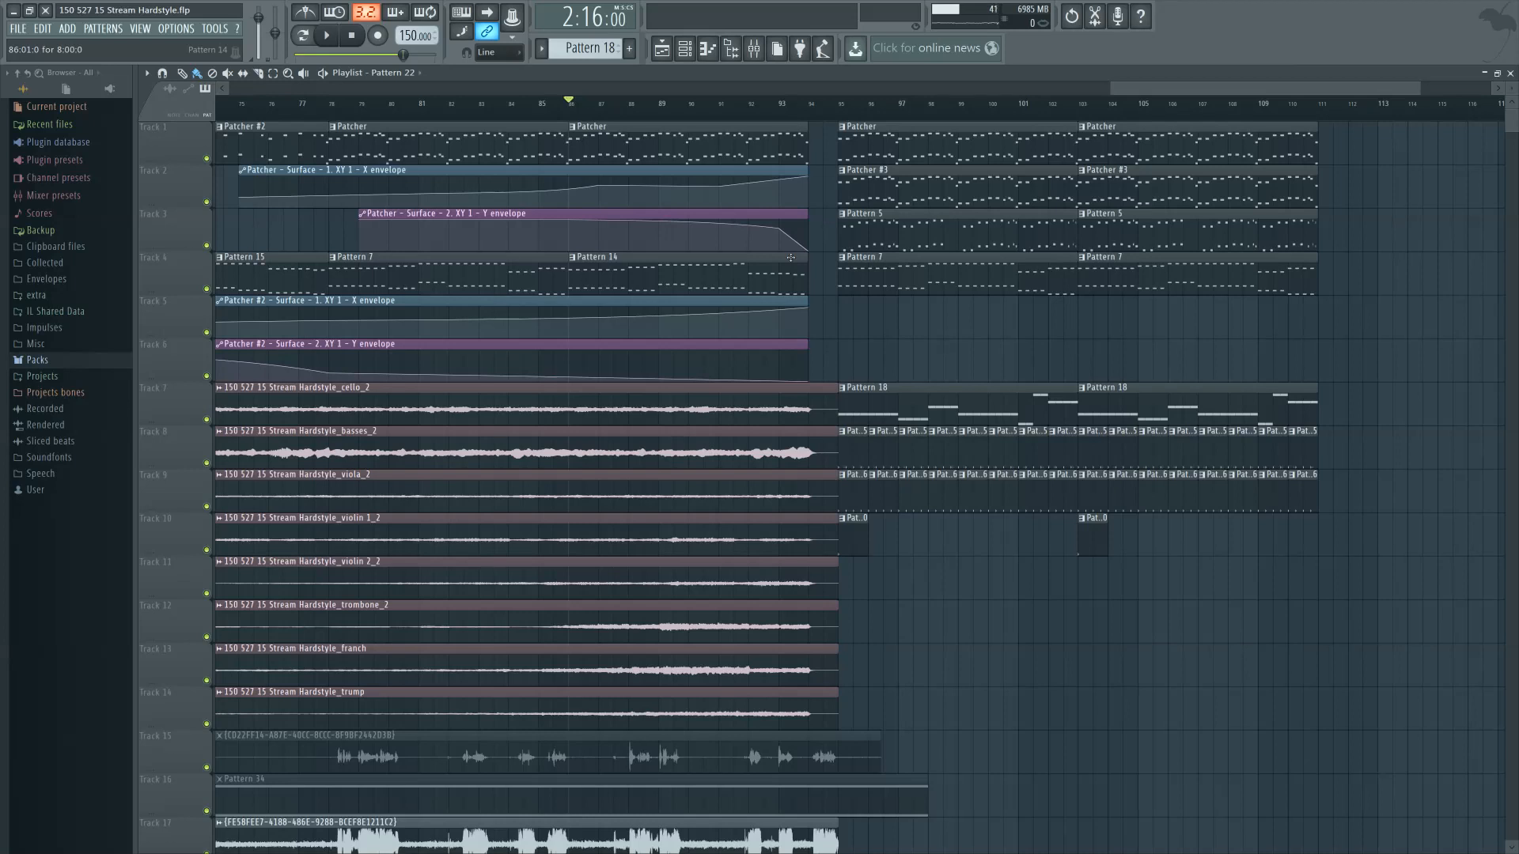
key(space)
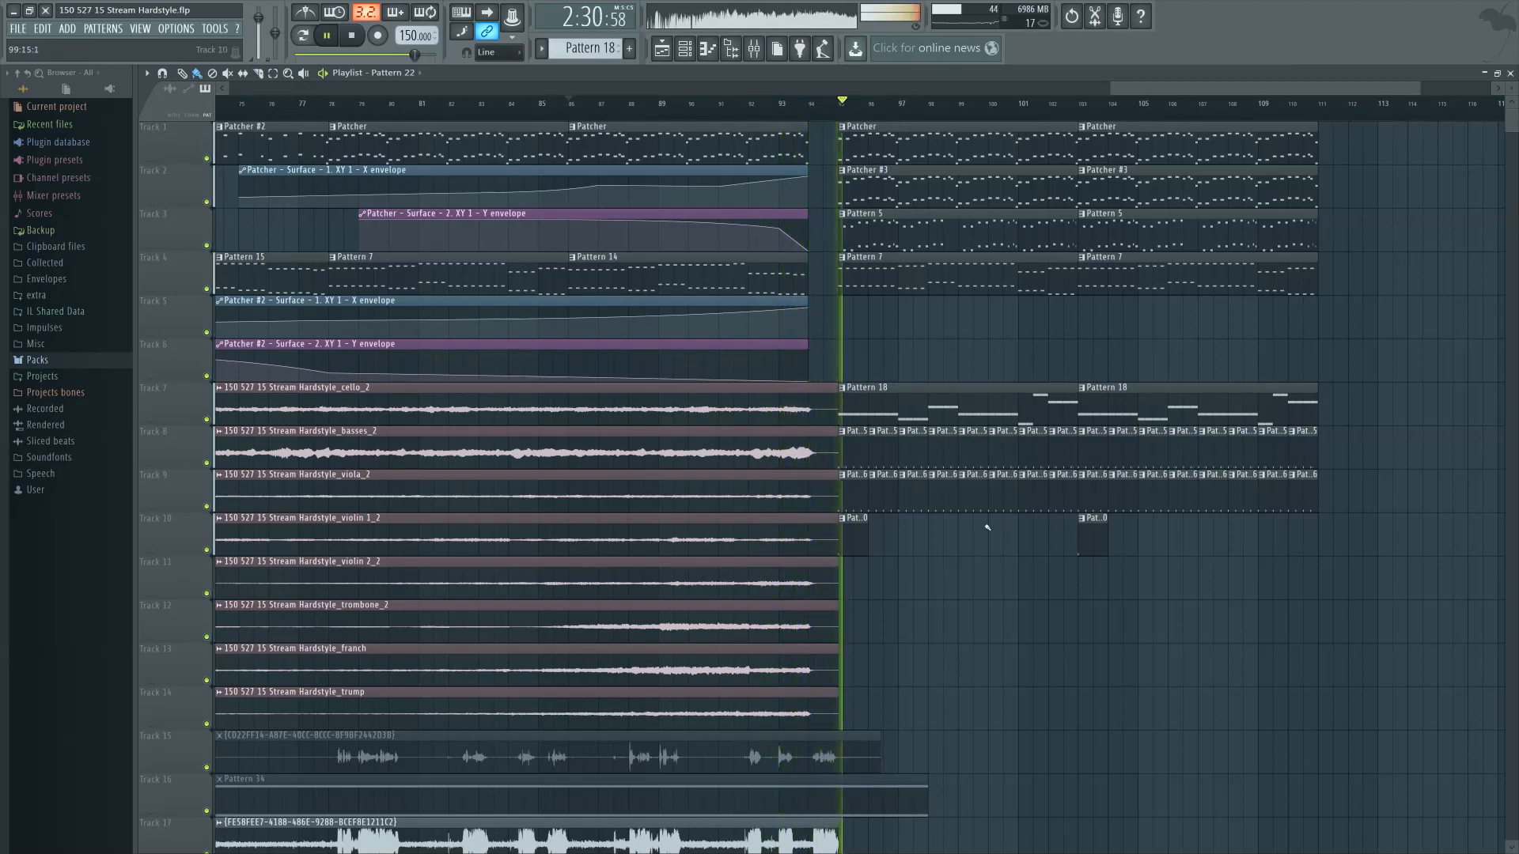
scroll(875, 563, right, 3)
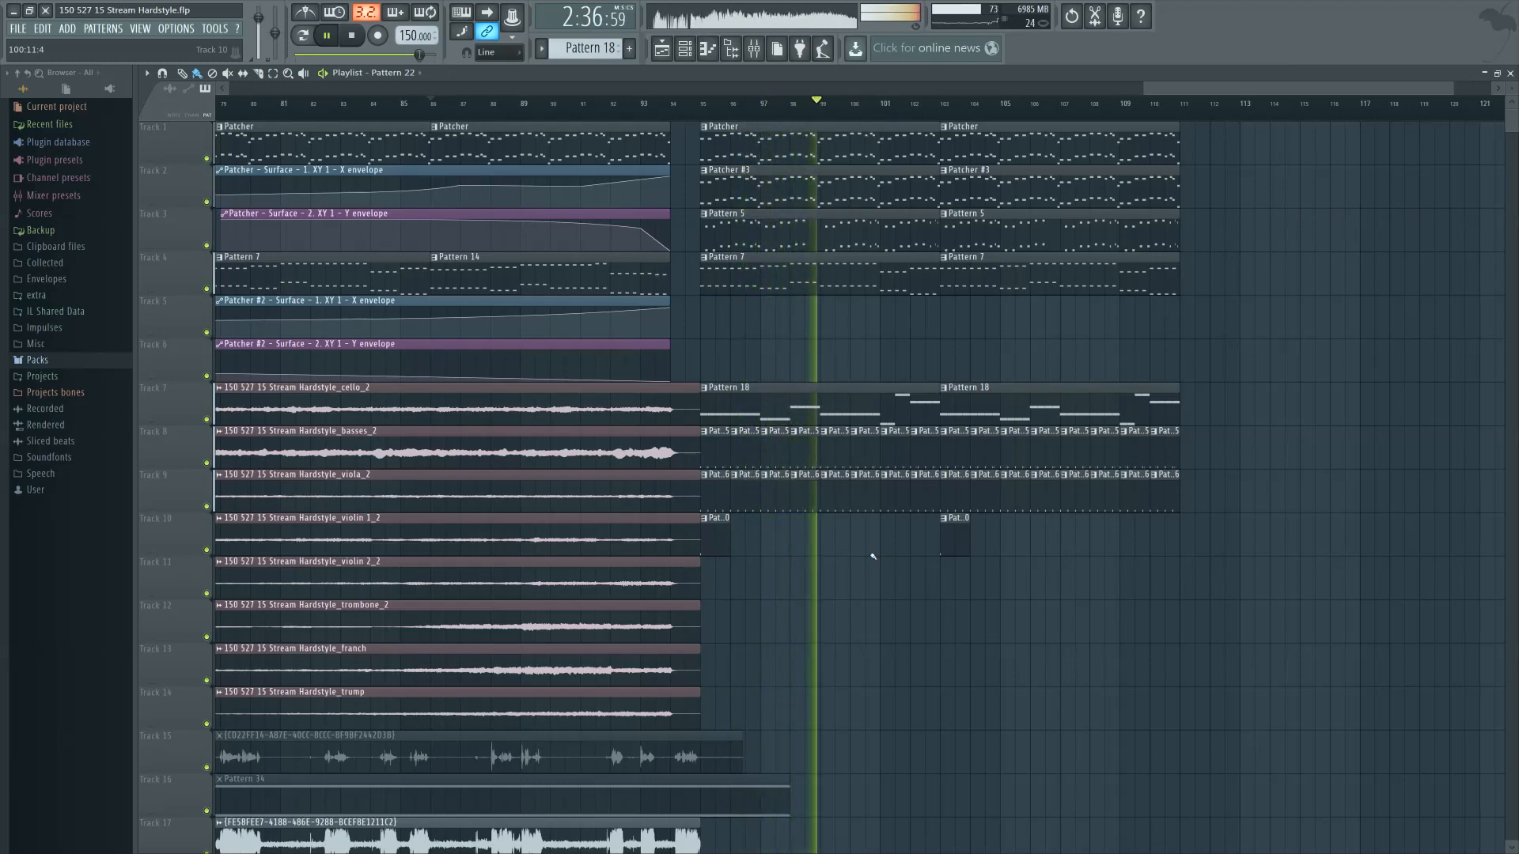
key(space)
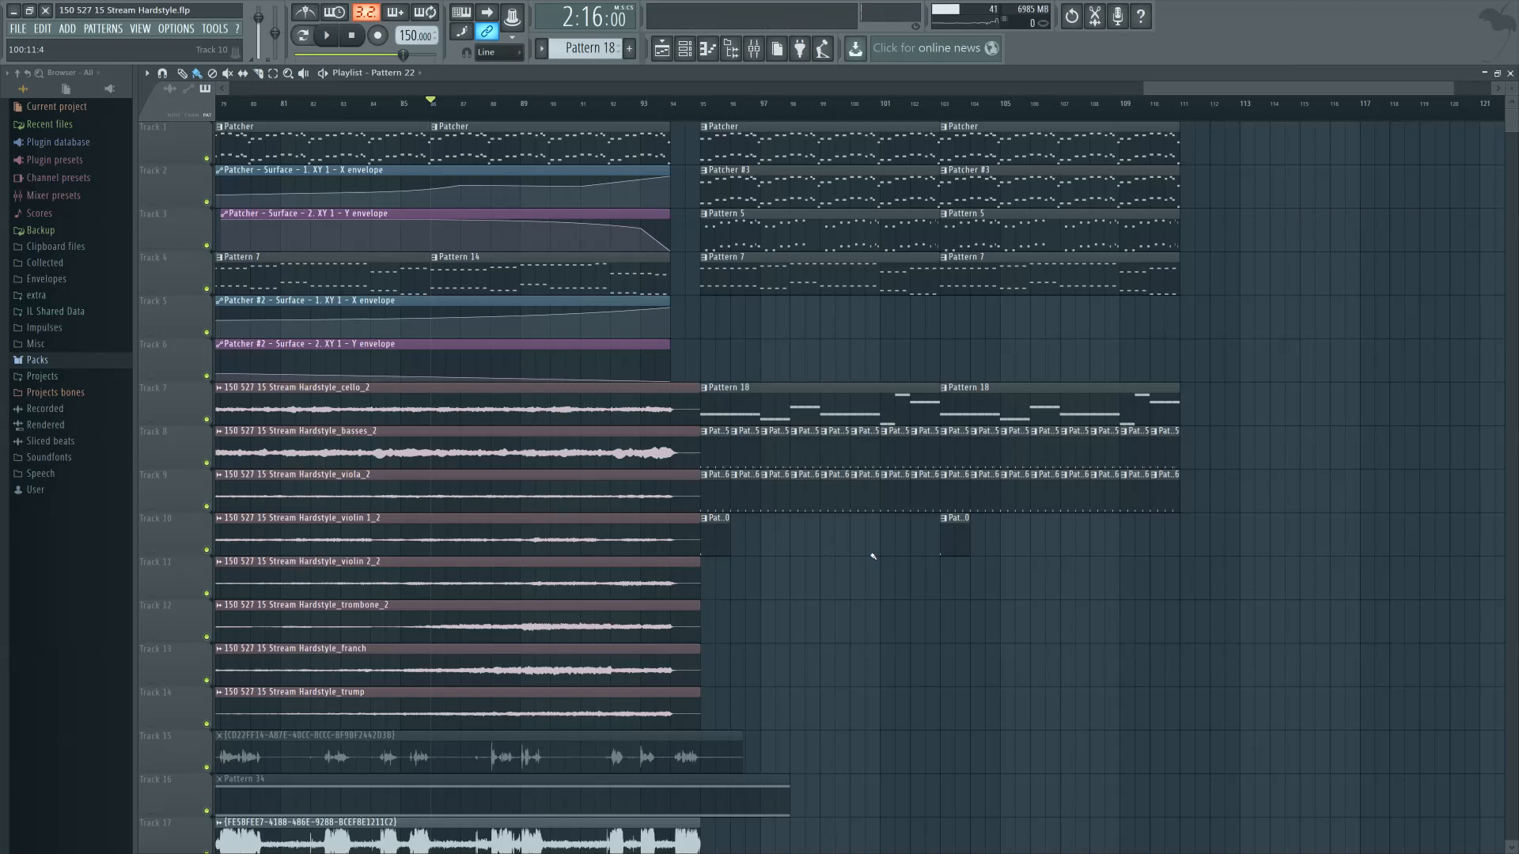
Place the playhead at bar 95 and examine the drop's clips and the audio and automation tracks below
click(700, 101)
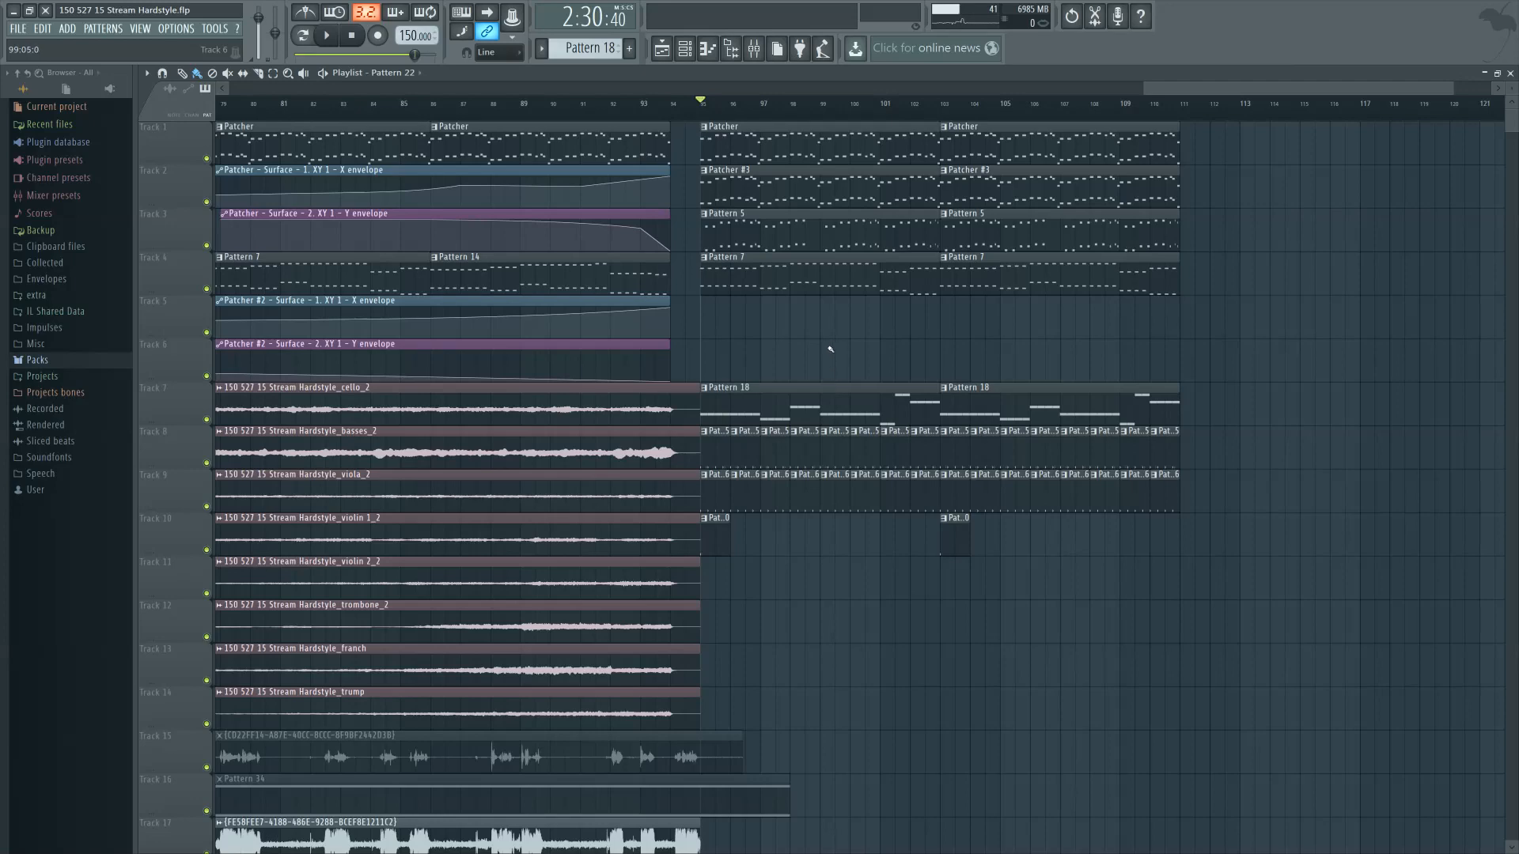
scroll(799, 546, down, 4)
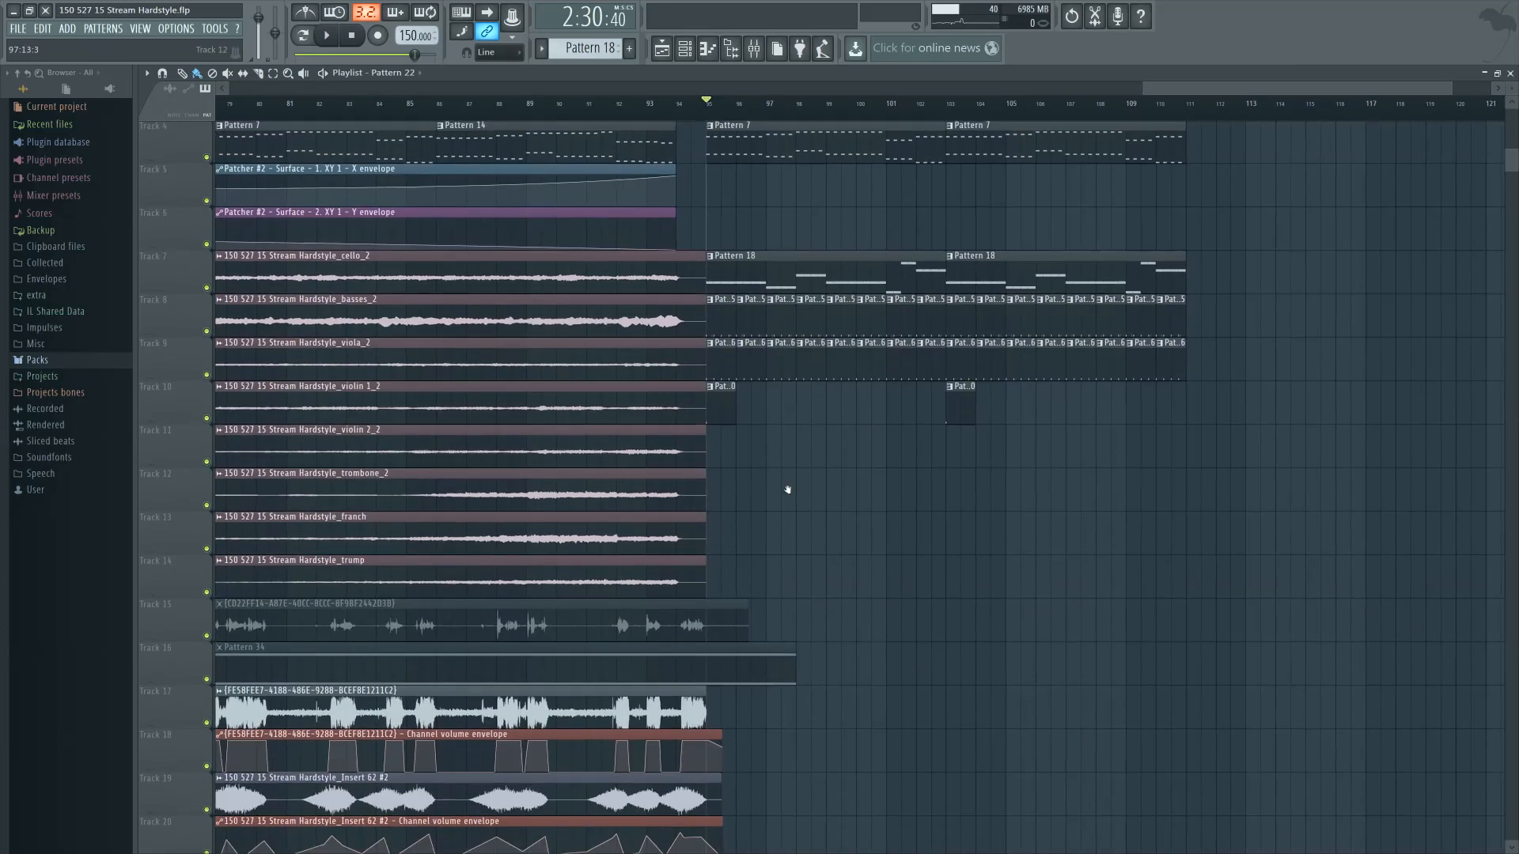
scroll(794, 449, down, 4)
scroll(779, 487, right, 2)
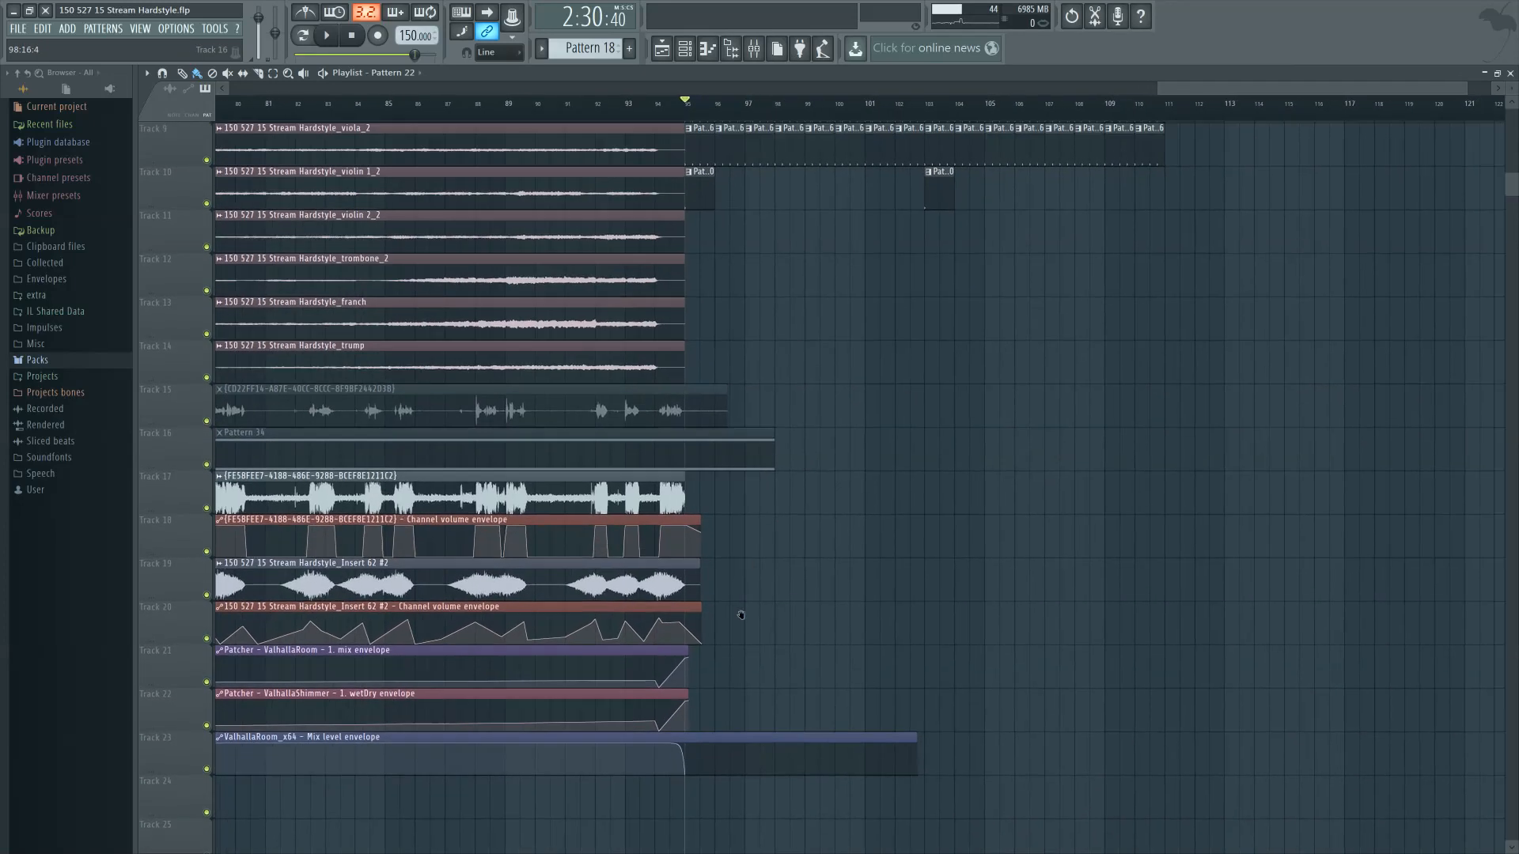
scroll(767, 524, up, 5)
scroll(796, 527, right, 2)
scroll(796, 527, up, 1)
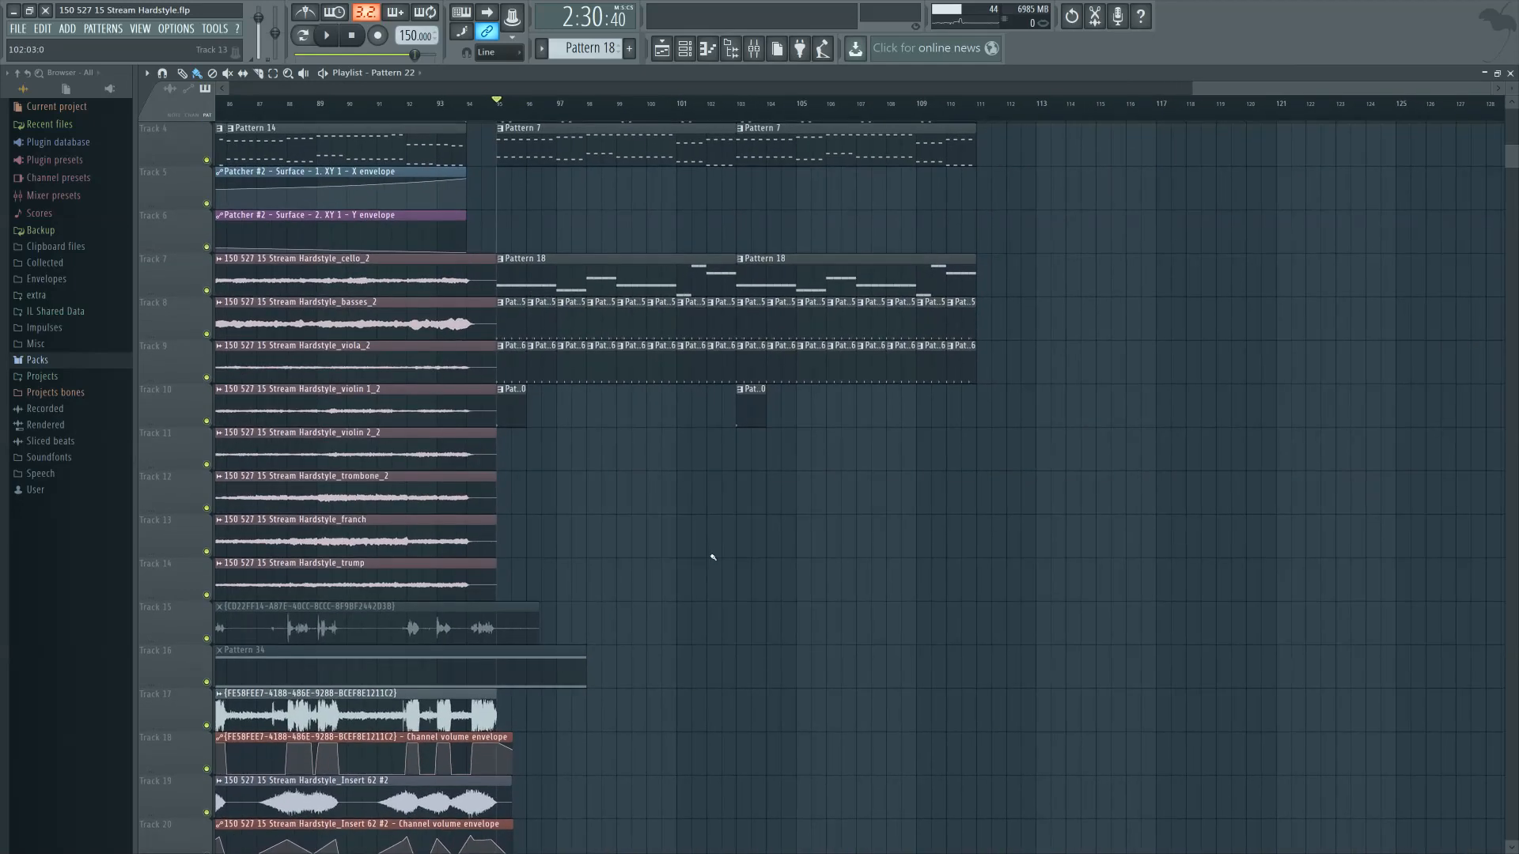
scroll(716, 558, up, 2)
scroll(730, 666, up, 1)
scroll(701, 661, right, 1)
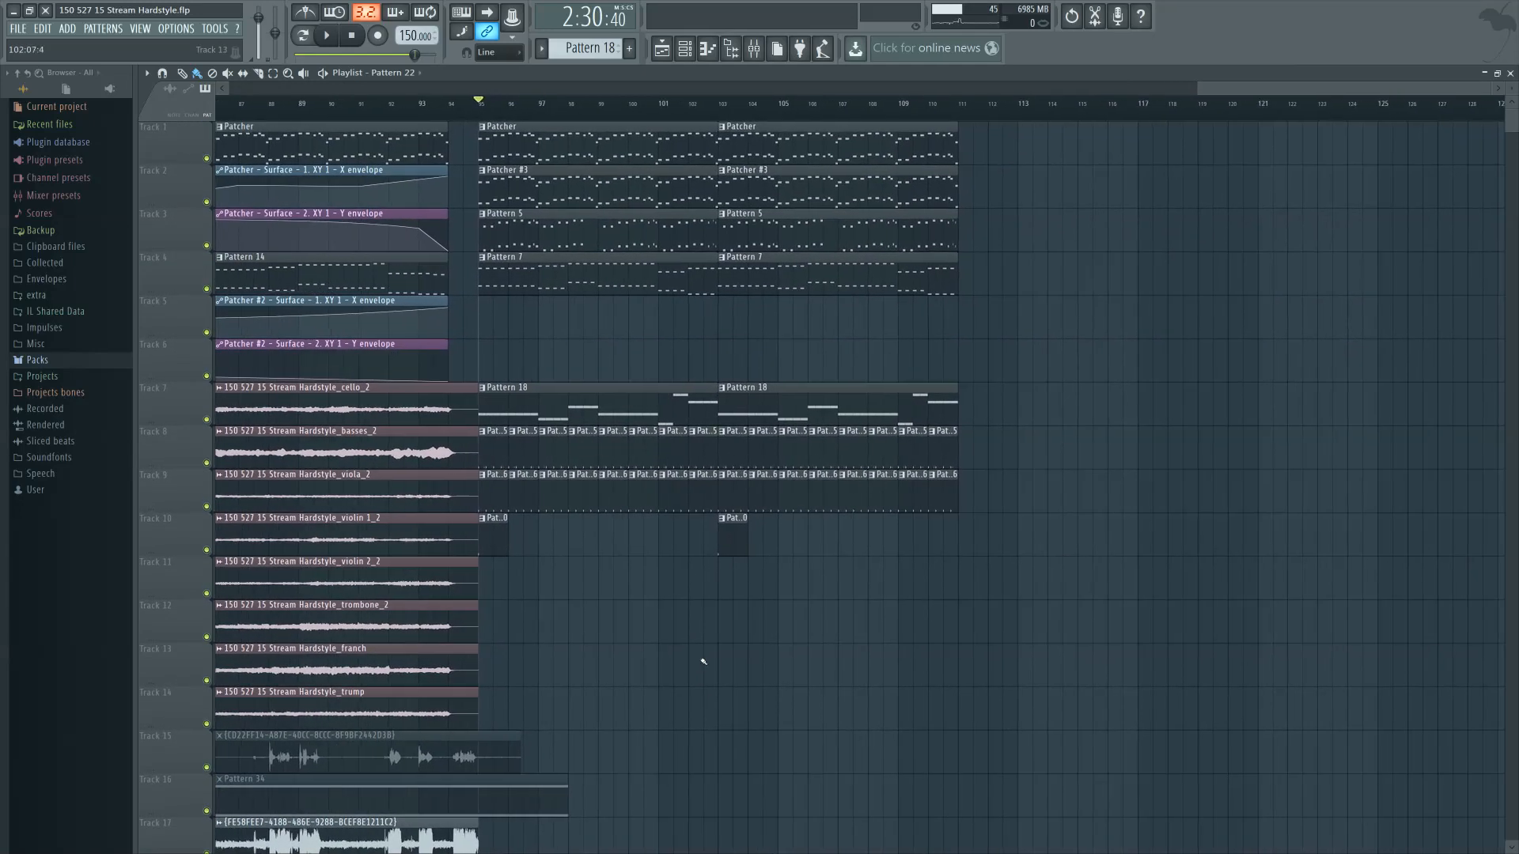
scroll(791, 649, left, 2)
scroll(839, 635, left, 2)
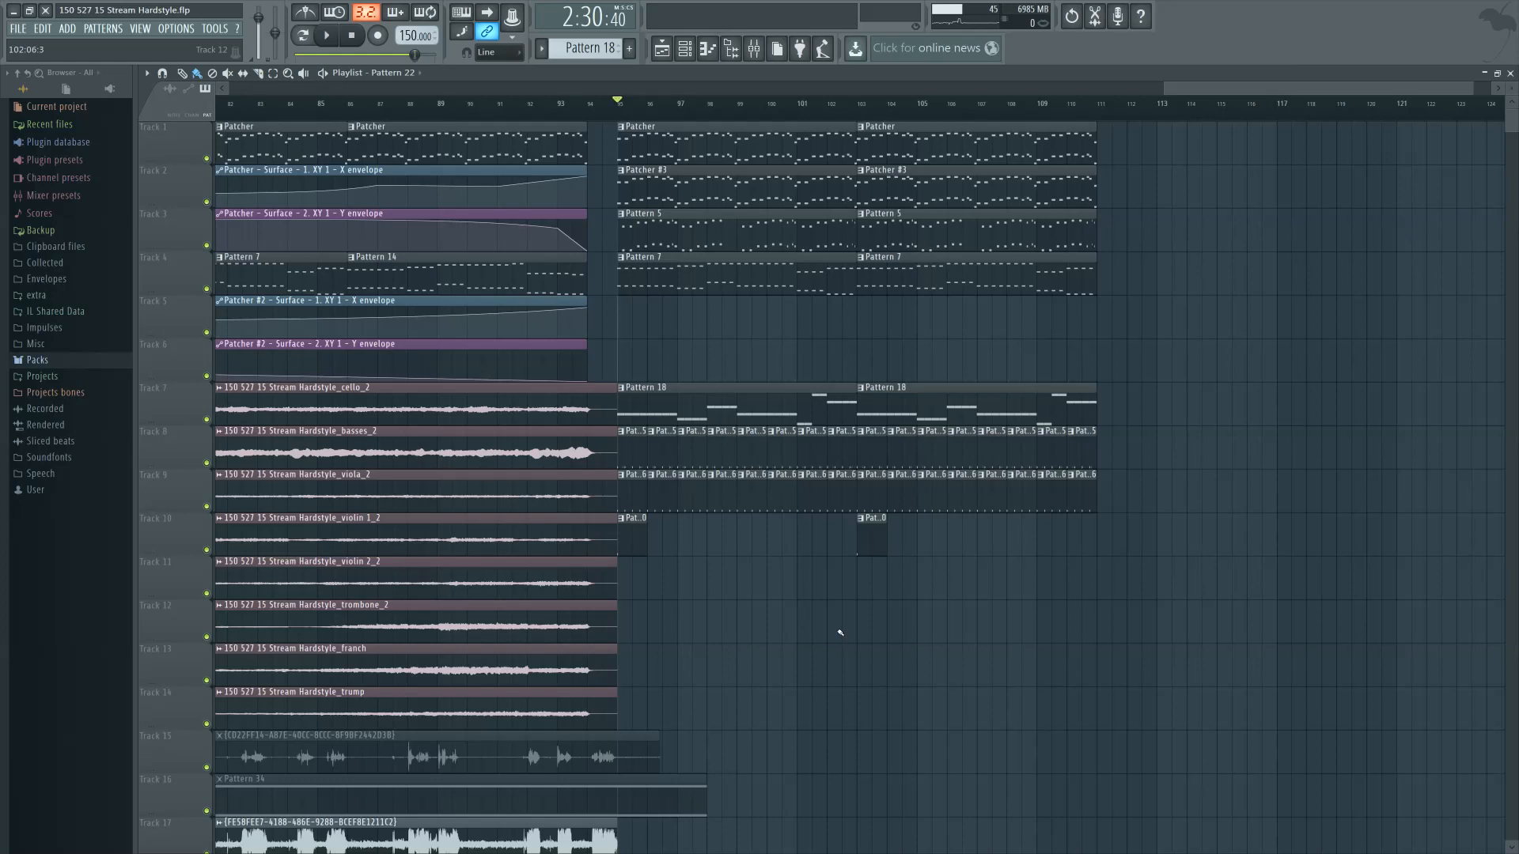
scroll(865, 650, left, 1)
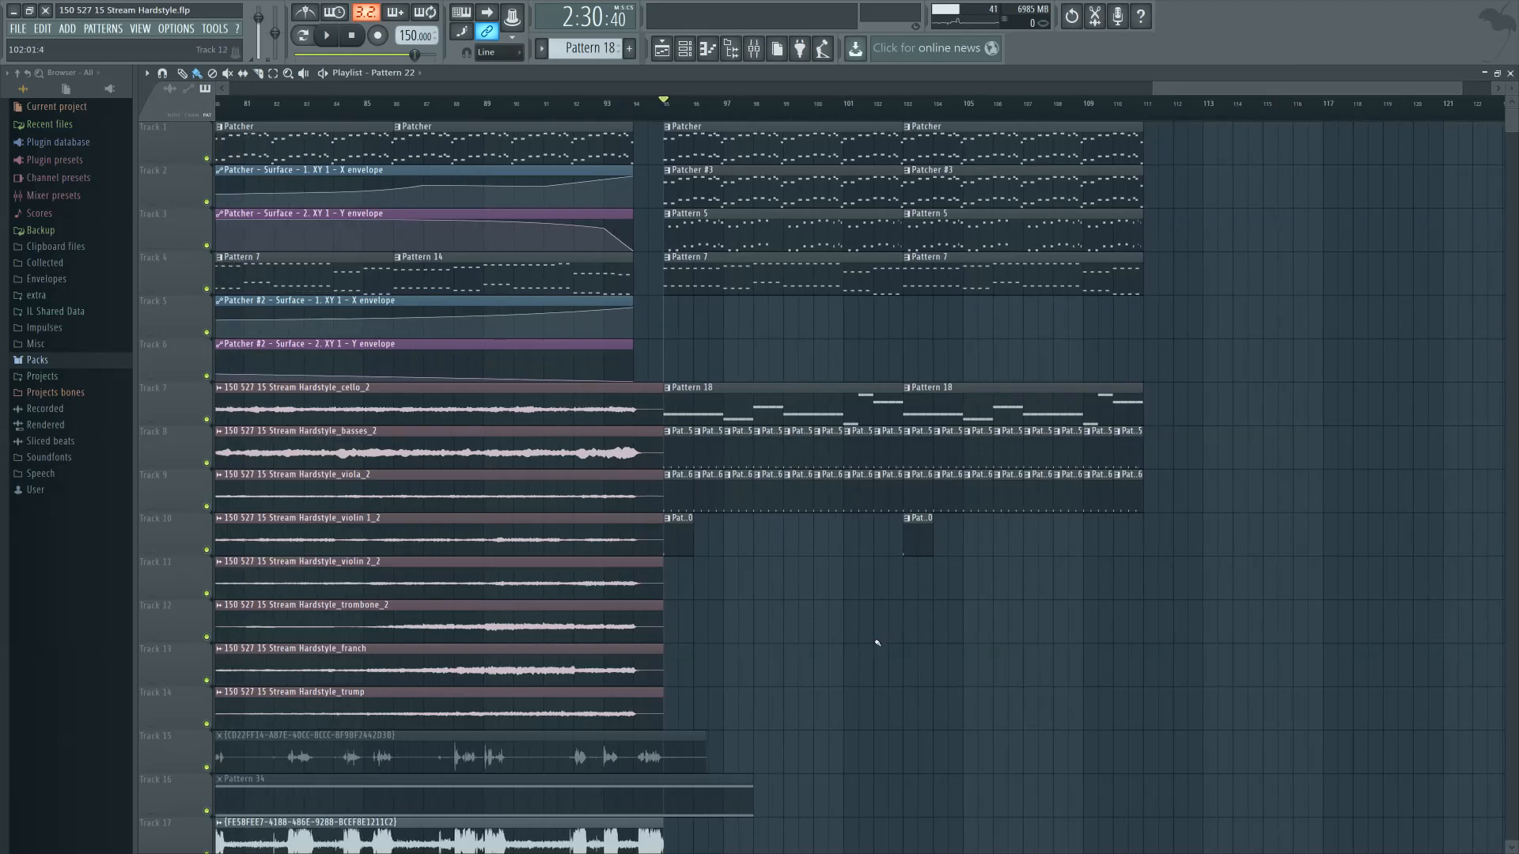
Inspect the Kick notes of Pattern 18 in the piano roll and return to the playlist around bar 95
double_click(795, 407)
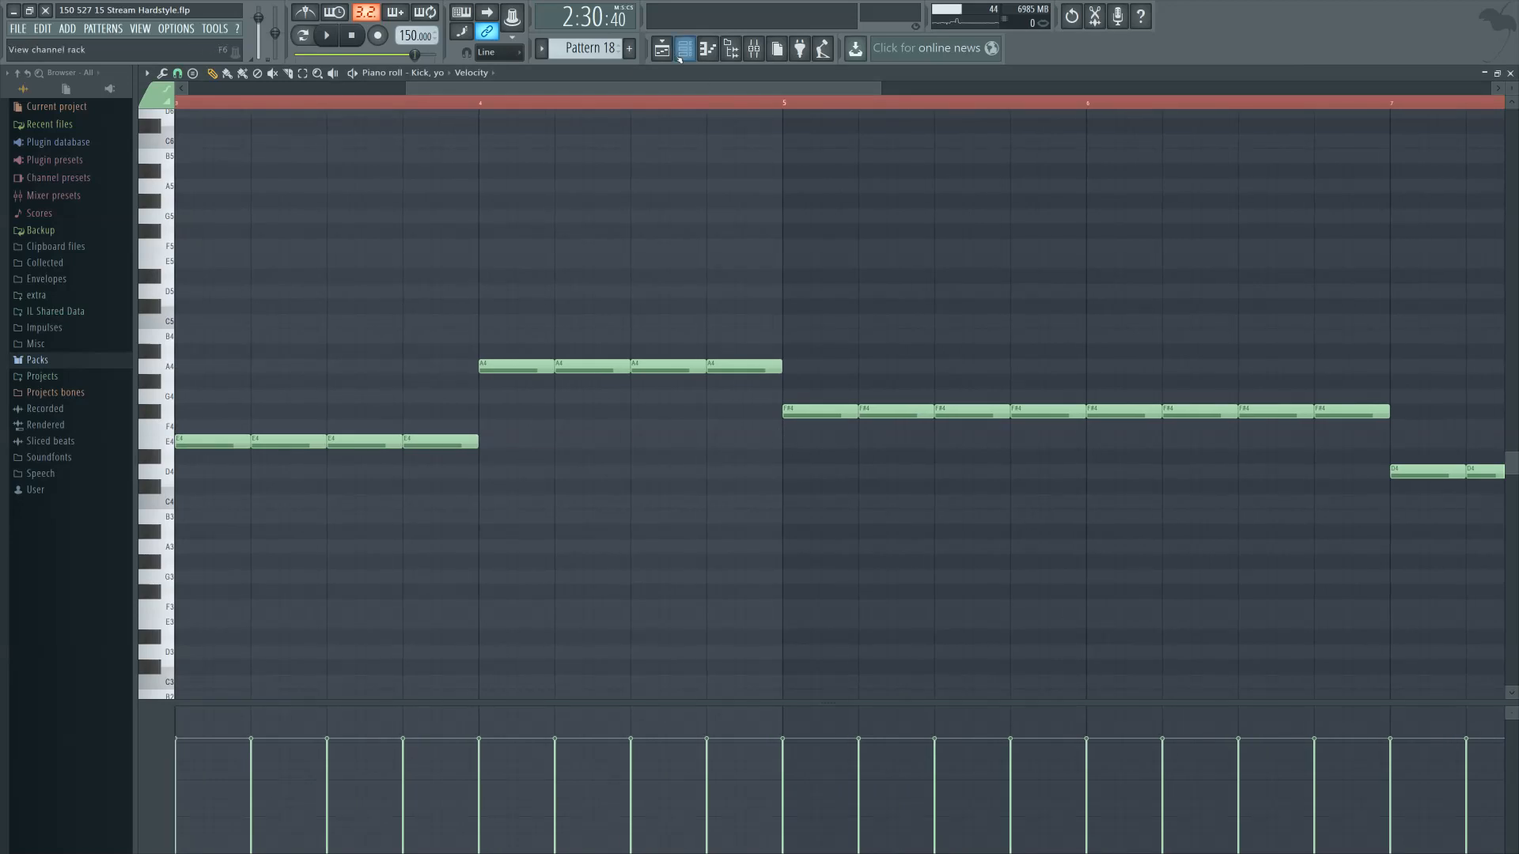
click(679, 57)
scroll(791, 554, right, 1)
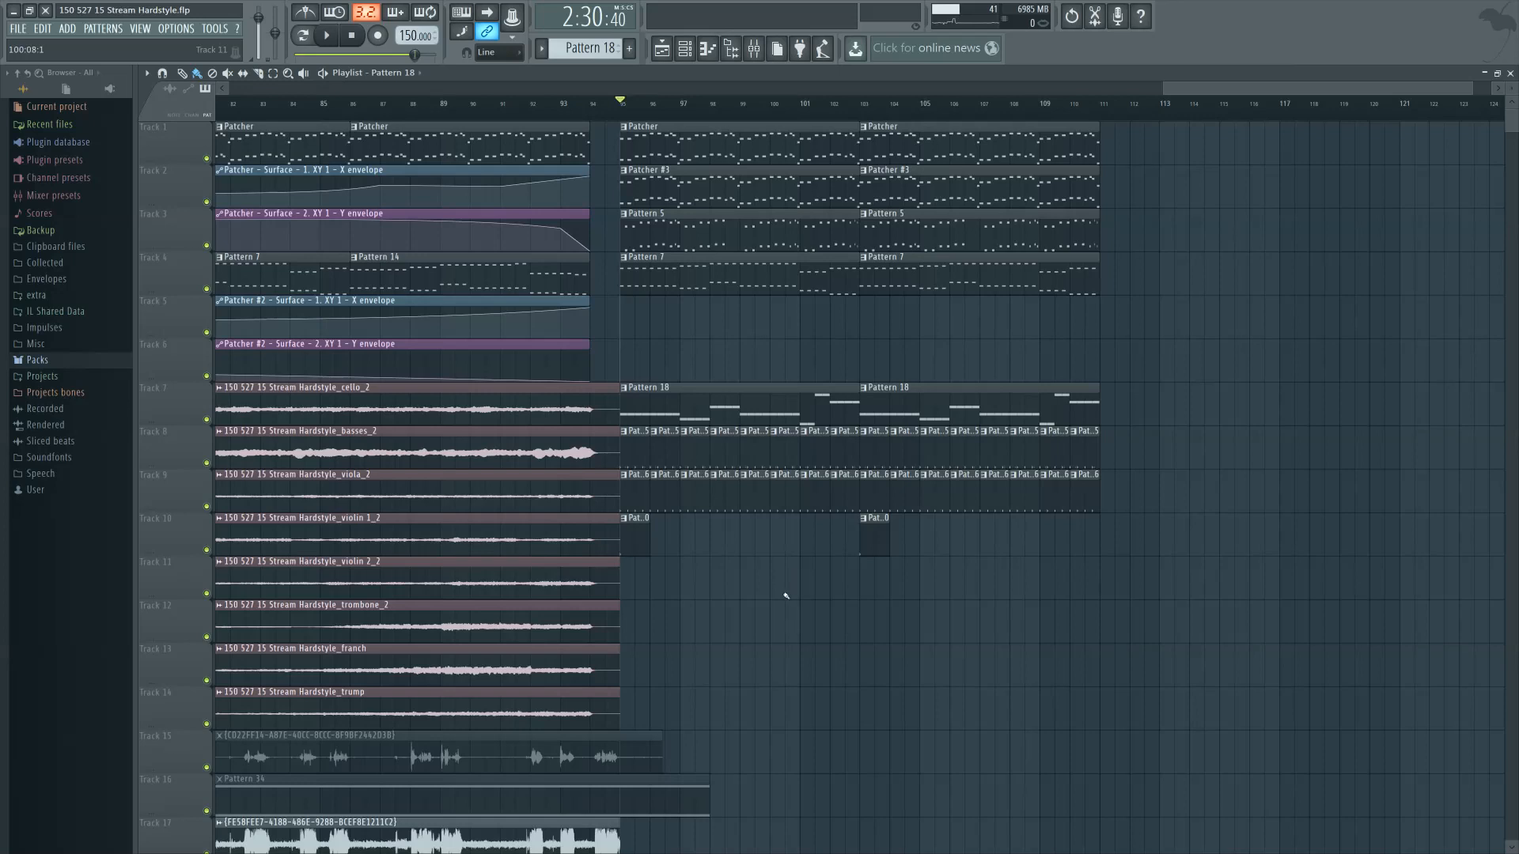
scroll(785, 595, down, 1)
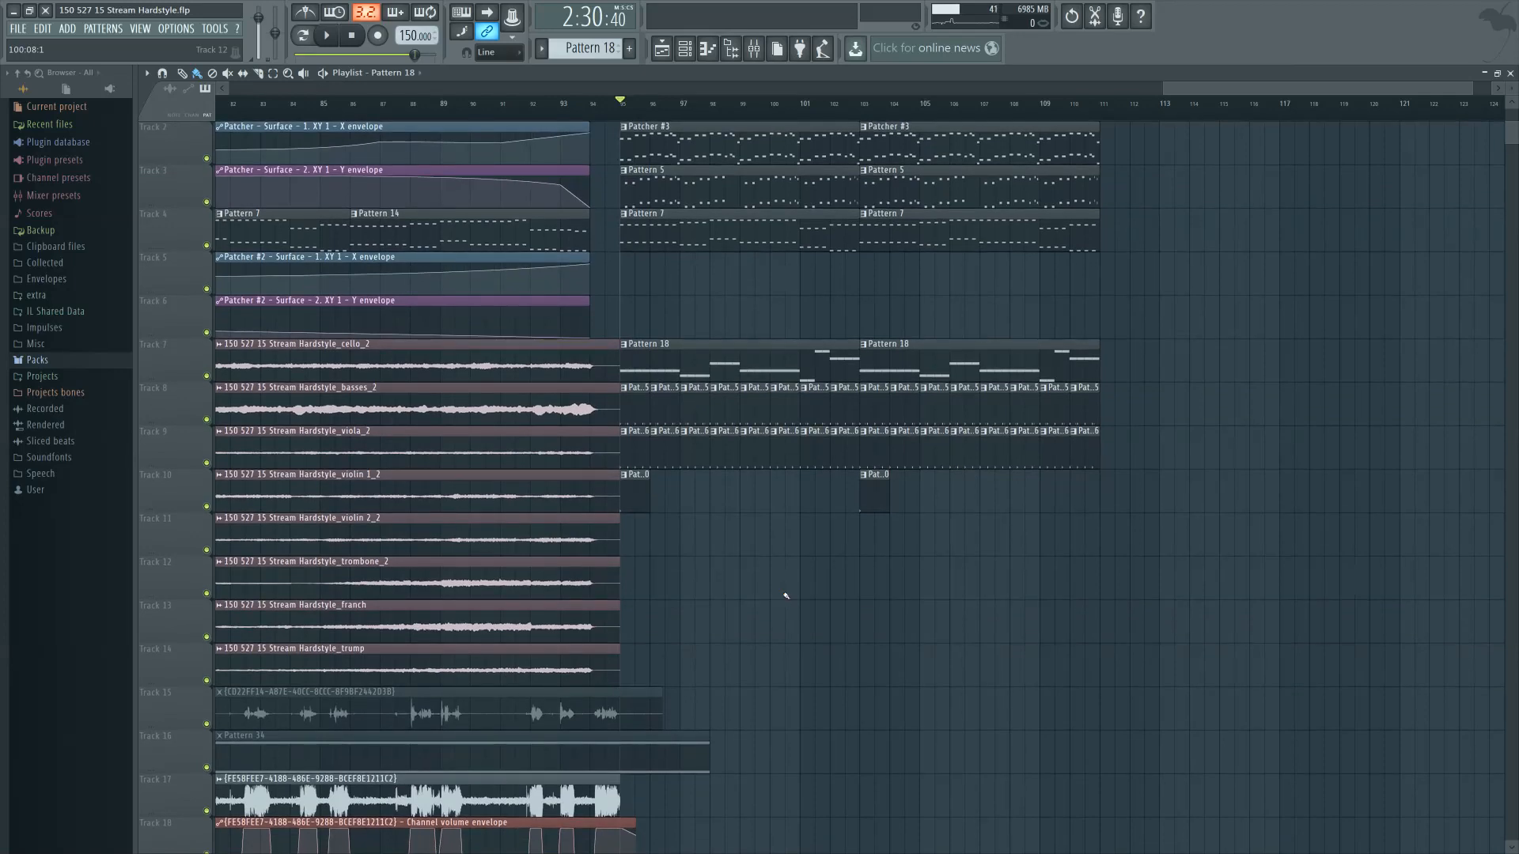
ctrl+scroll(786, 596, up, 1)
scroll(785, 598, up, 1)
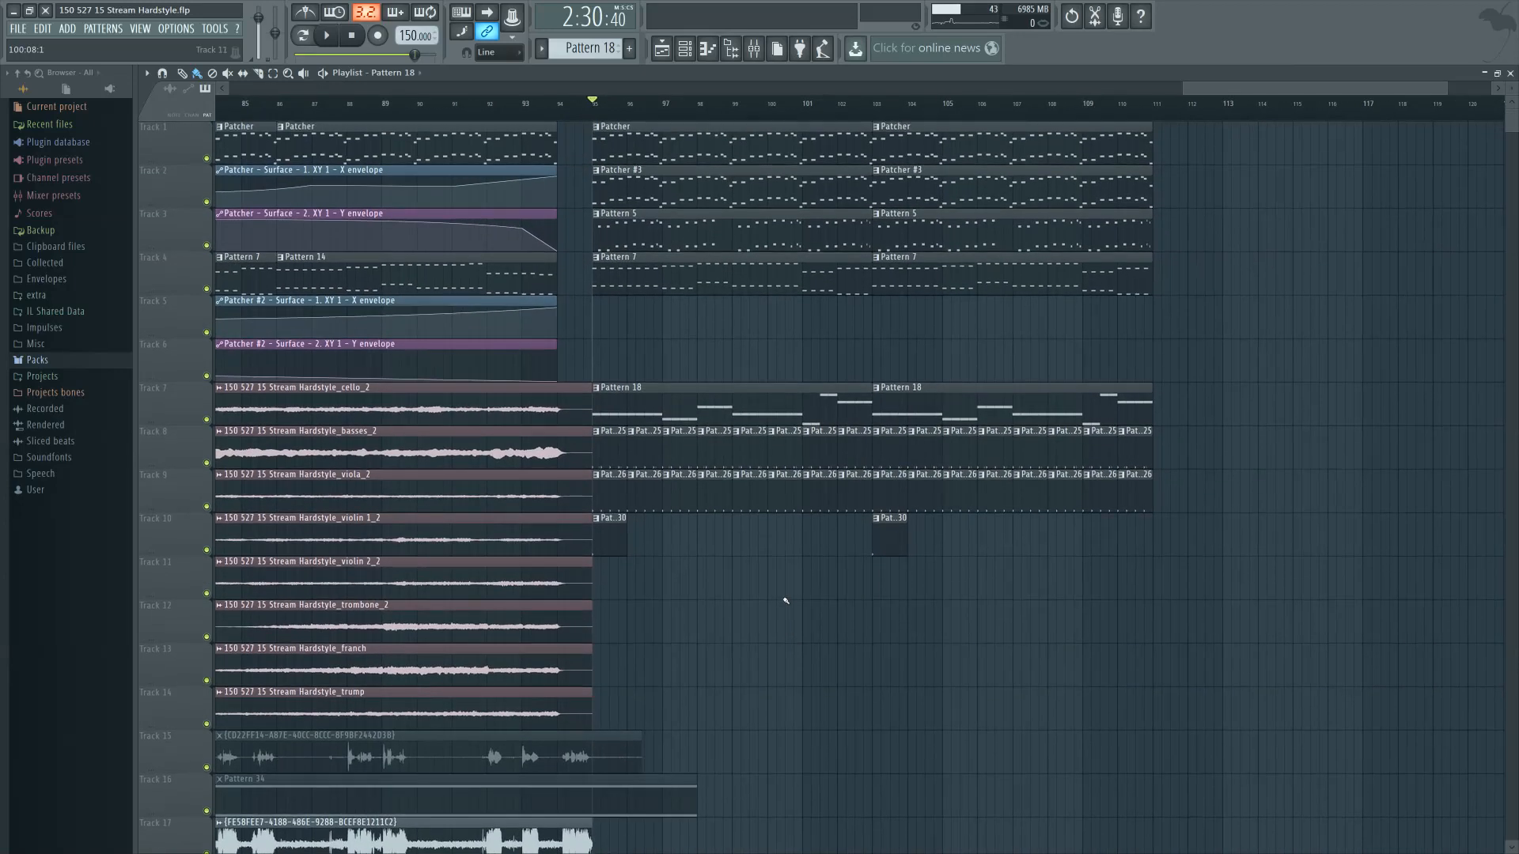
scroll(785, 601, left, 1)
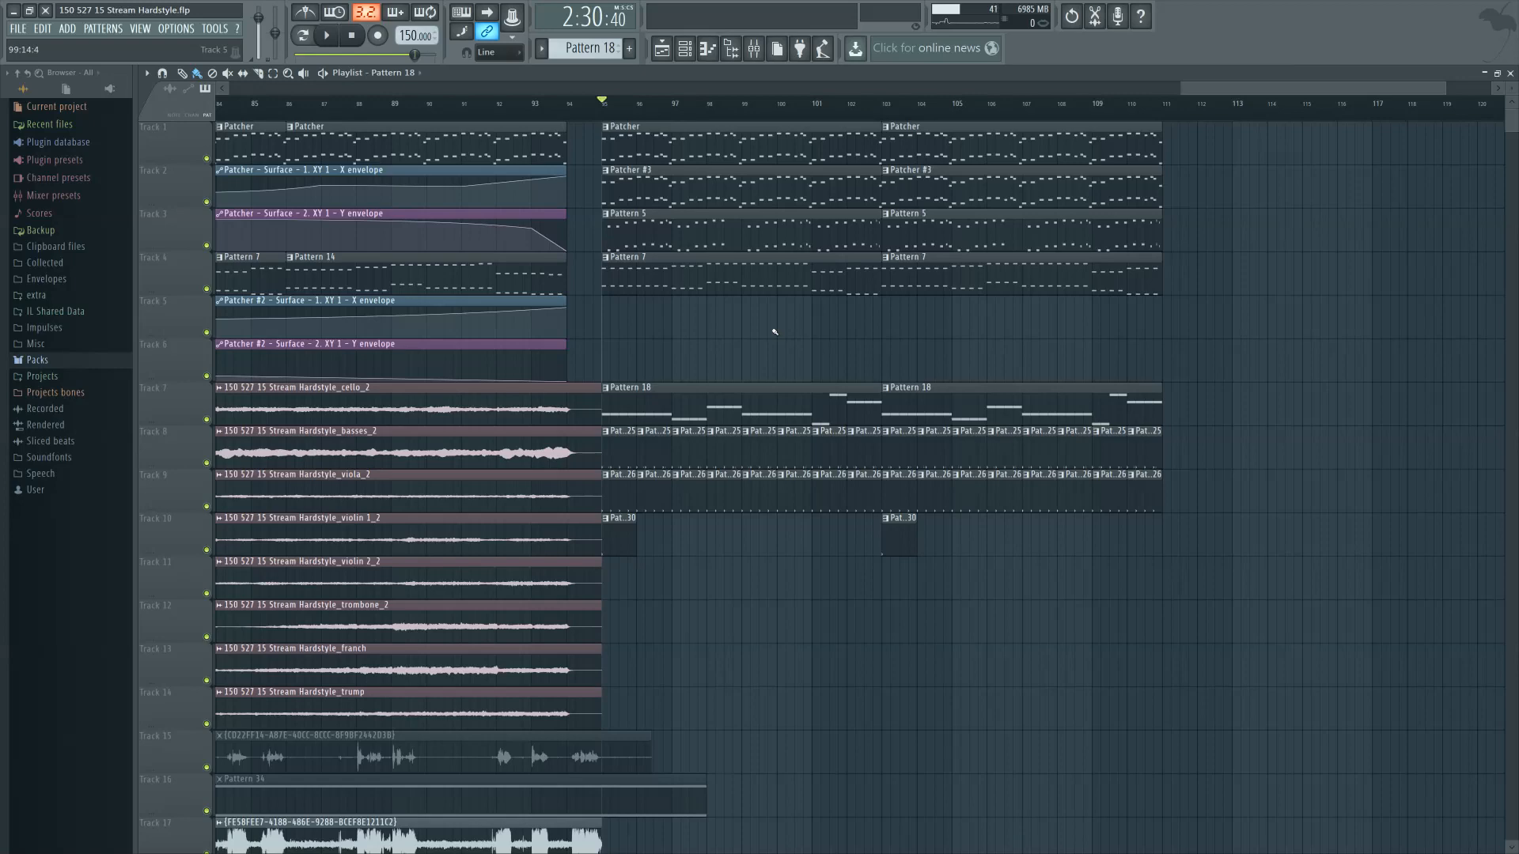
scroll(774, 331, right, 3)
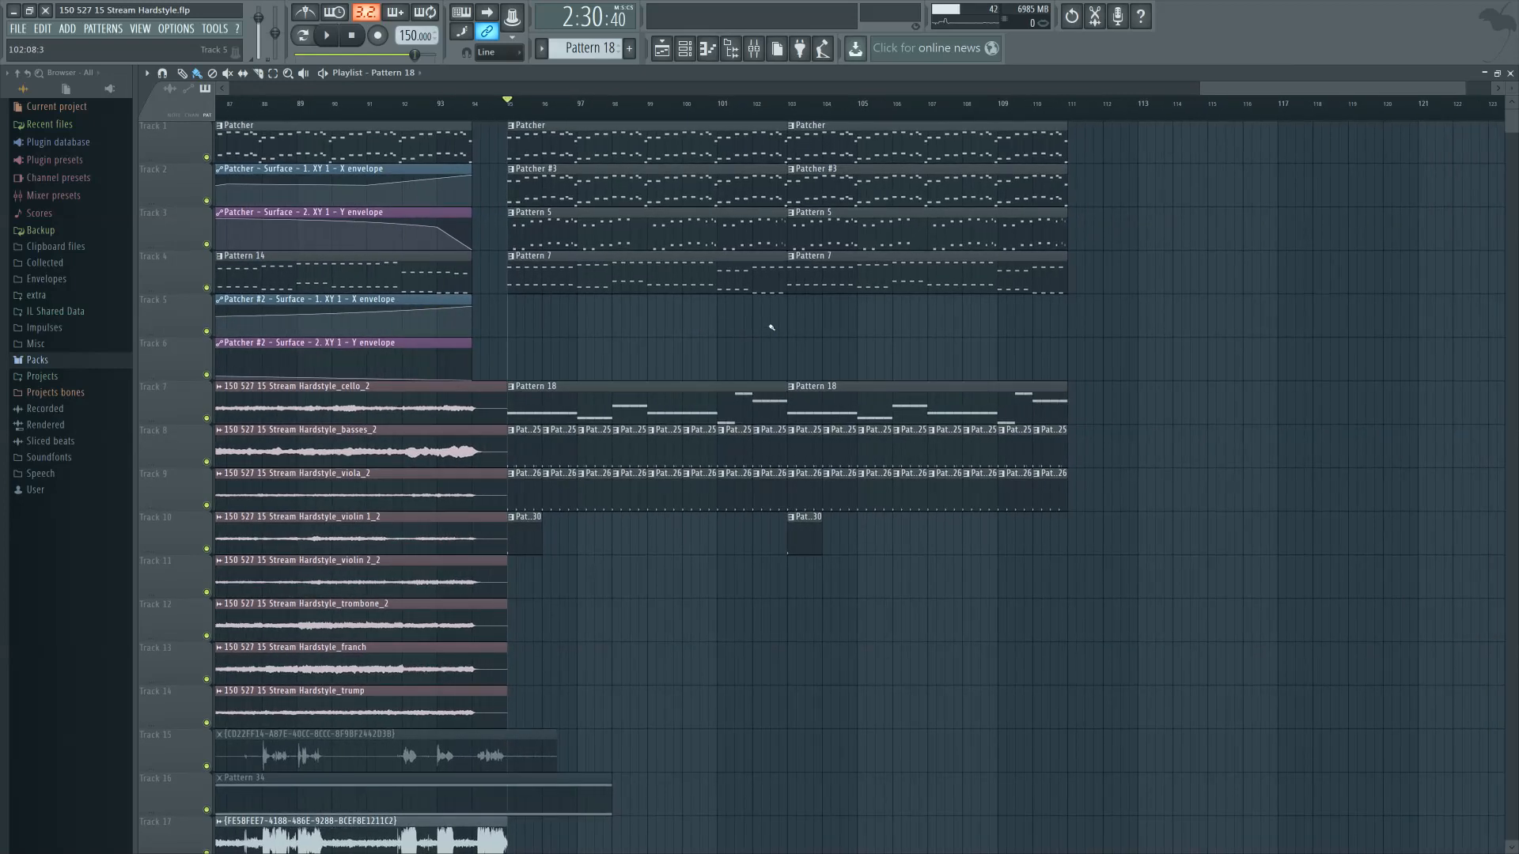
scroll(768, 327, left, 7)
scroll(835, 325, right, 4)
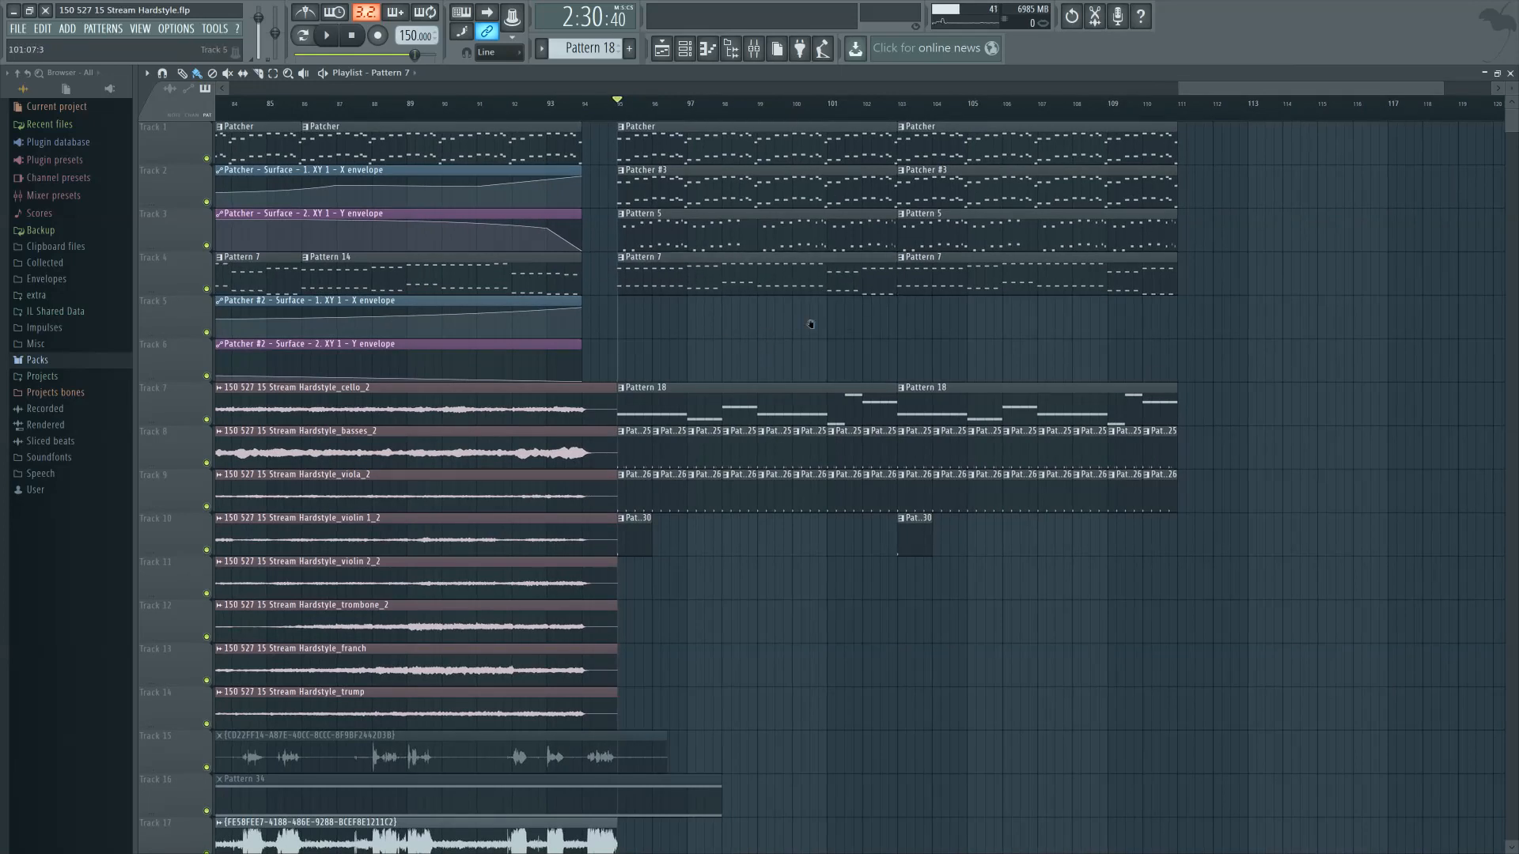
scroll(786, 327, right, 2)
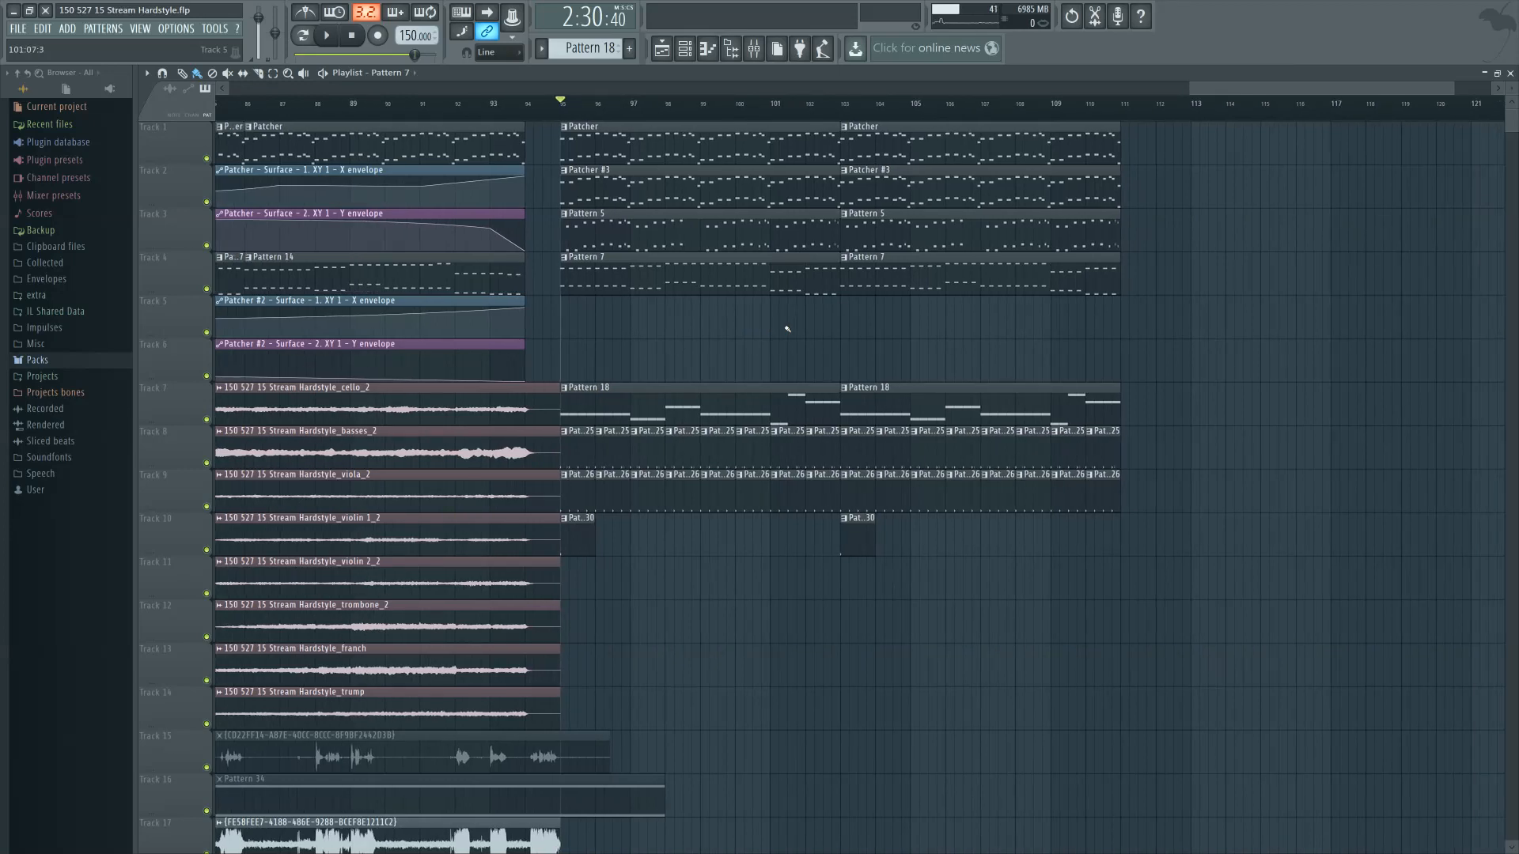
Show the channel rack and add a new Patcher instrument channel at the end of the channel list
click(685, 49)
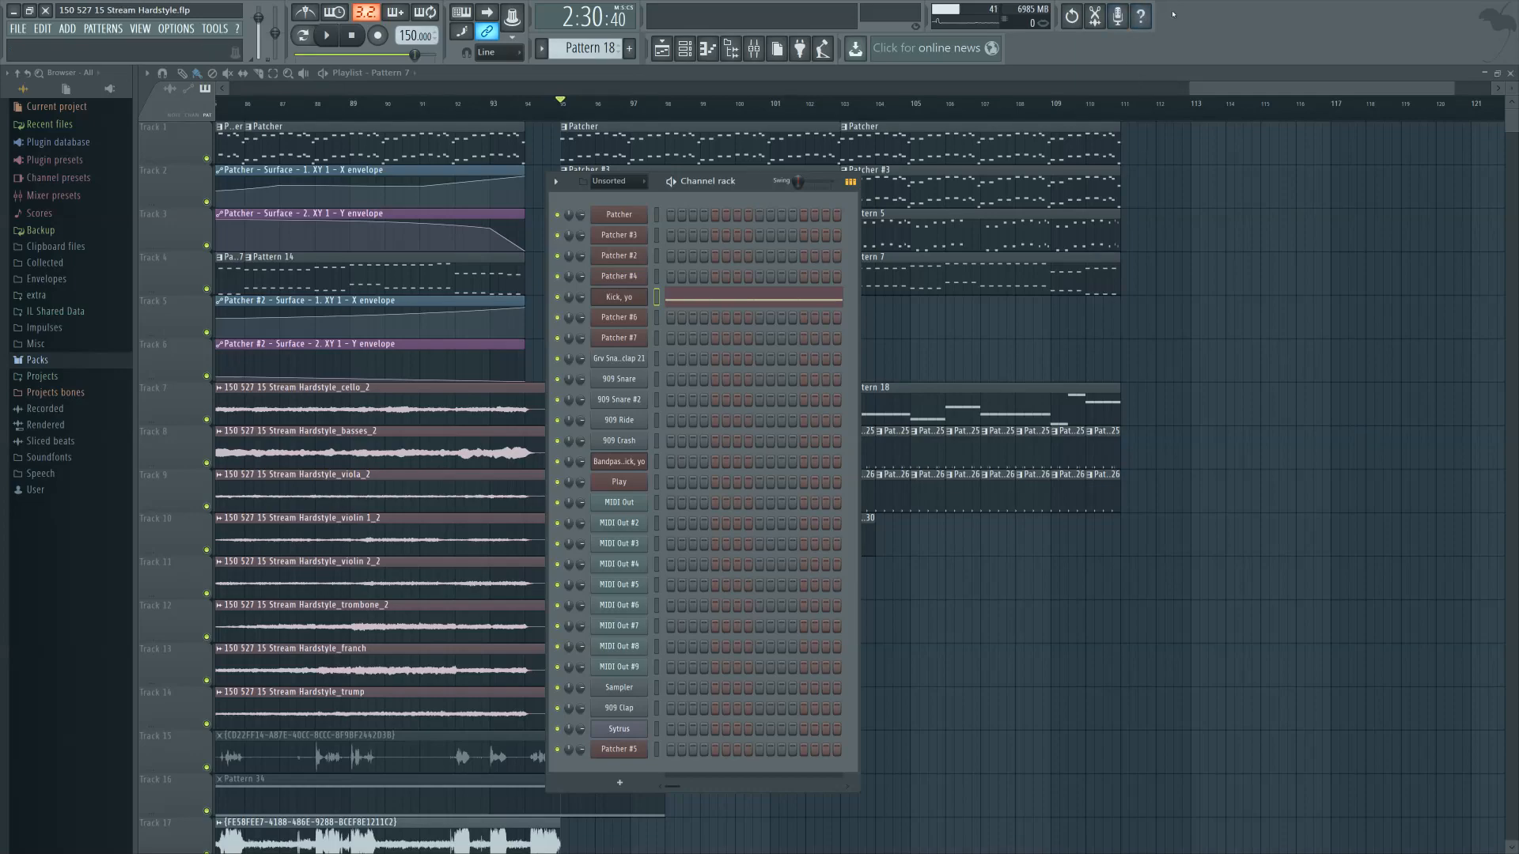
key(F8)
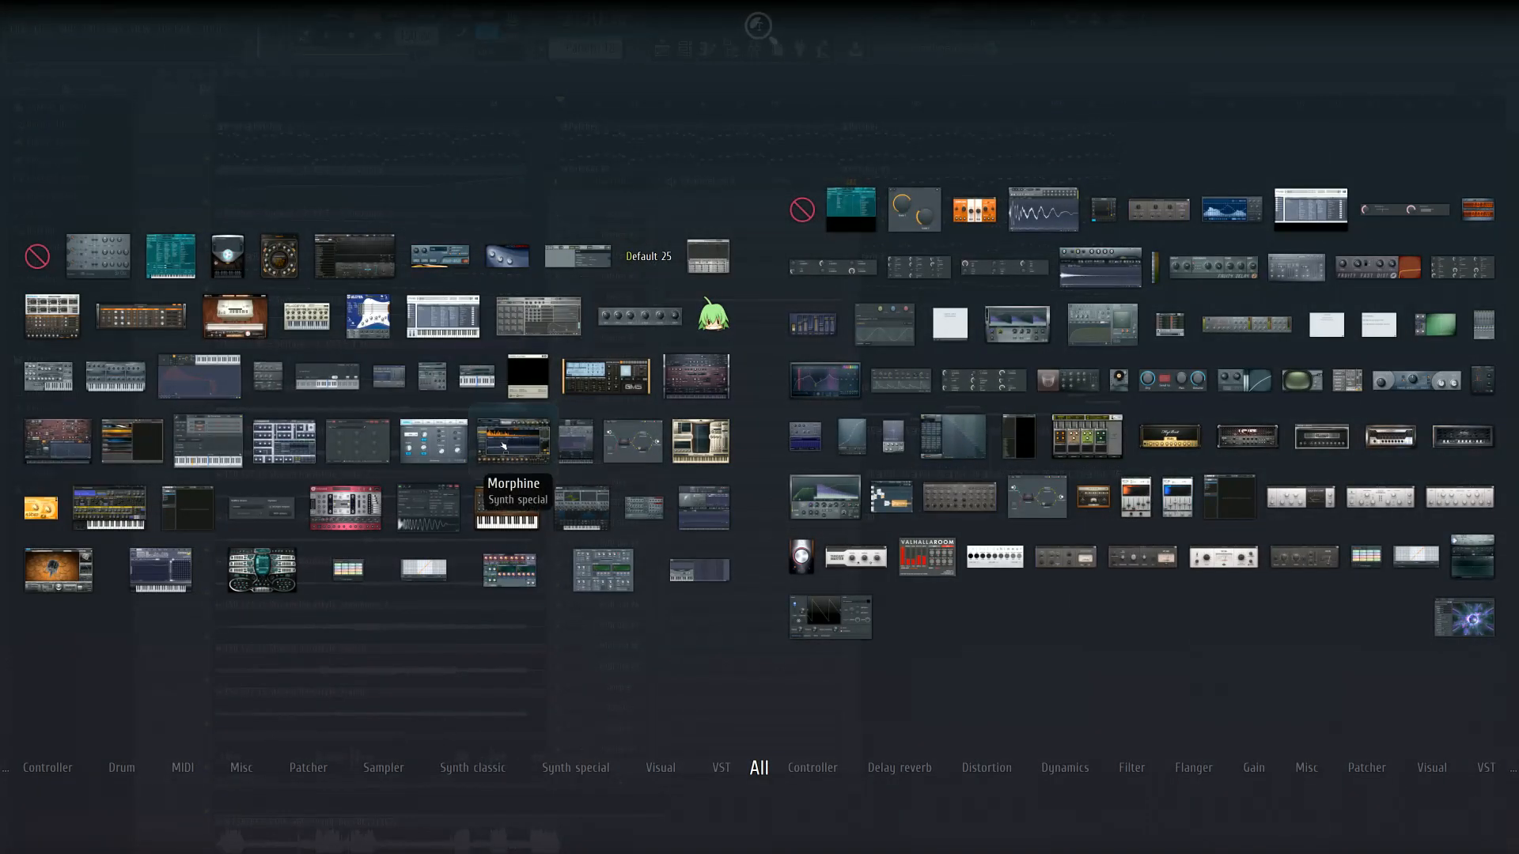
drag(633, 455, 666, 766)
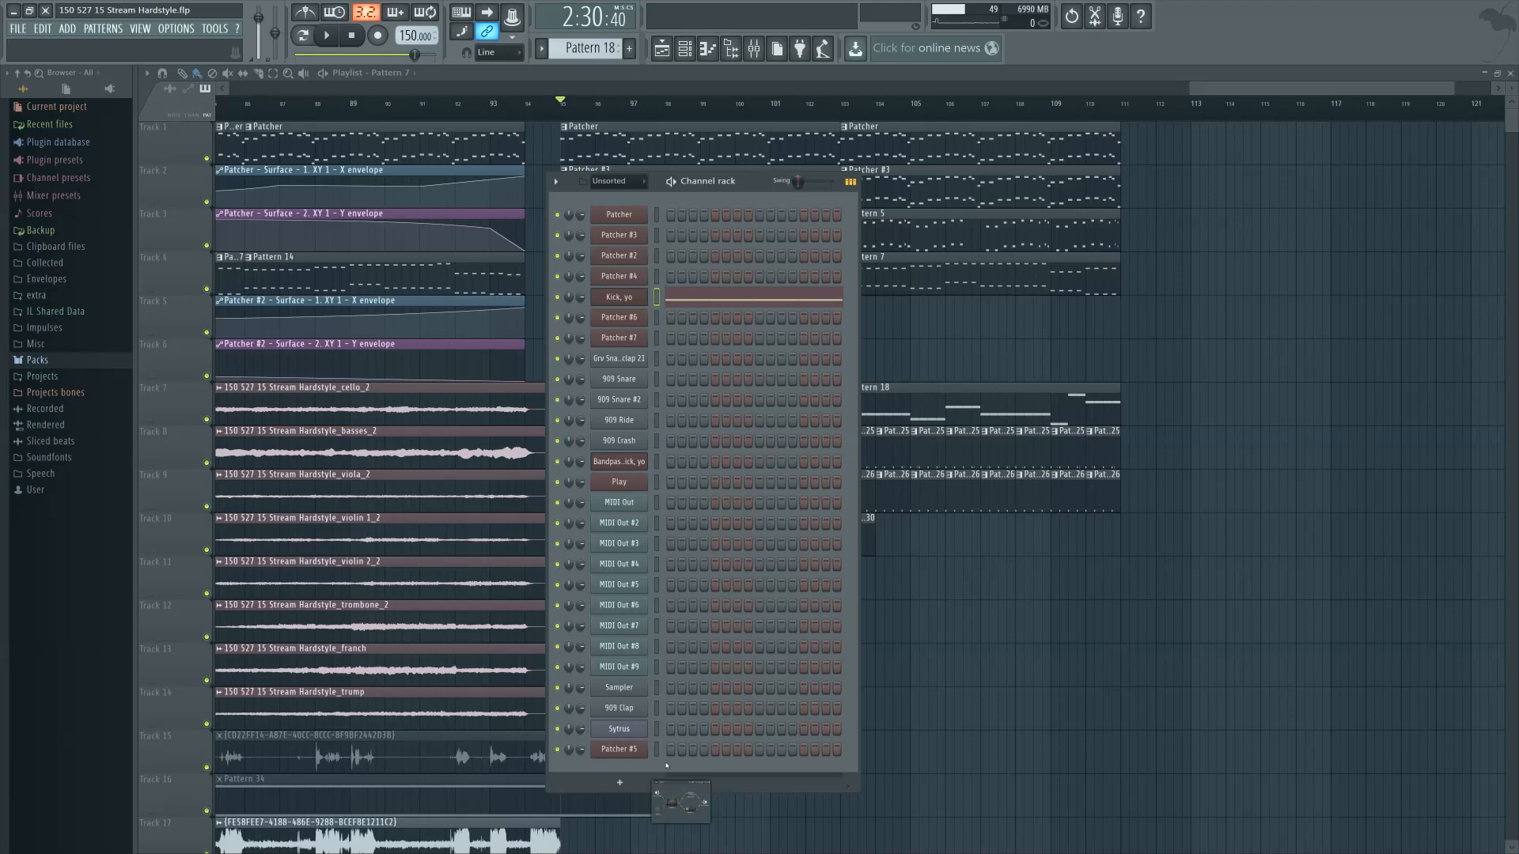
drag(685, 767, 685, 769)
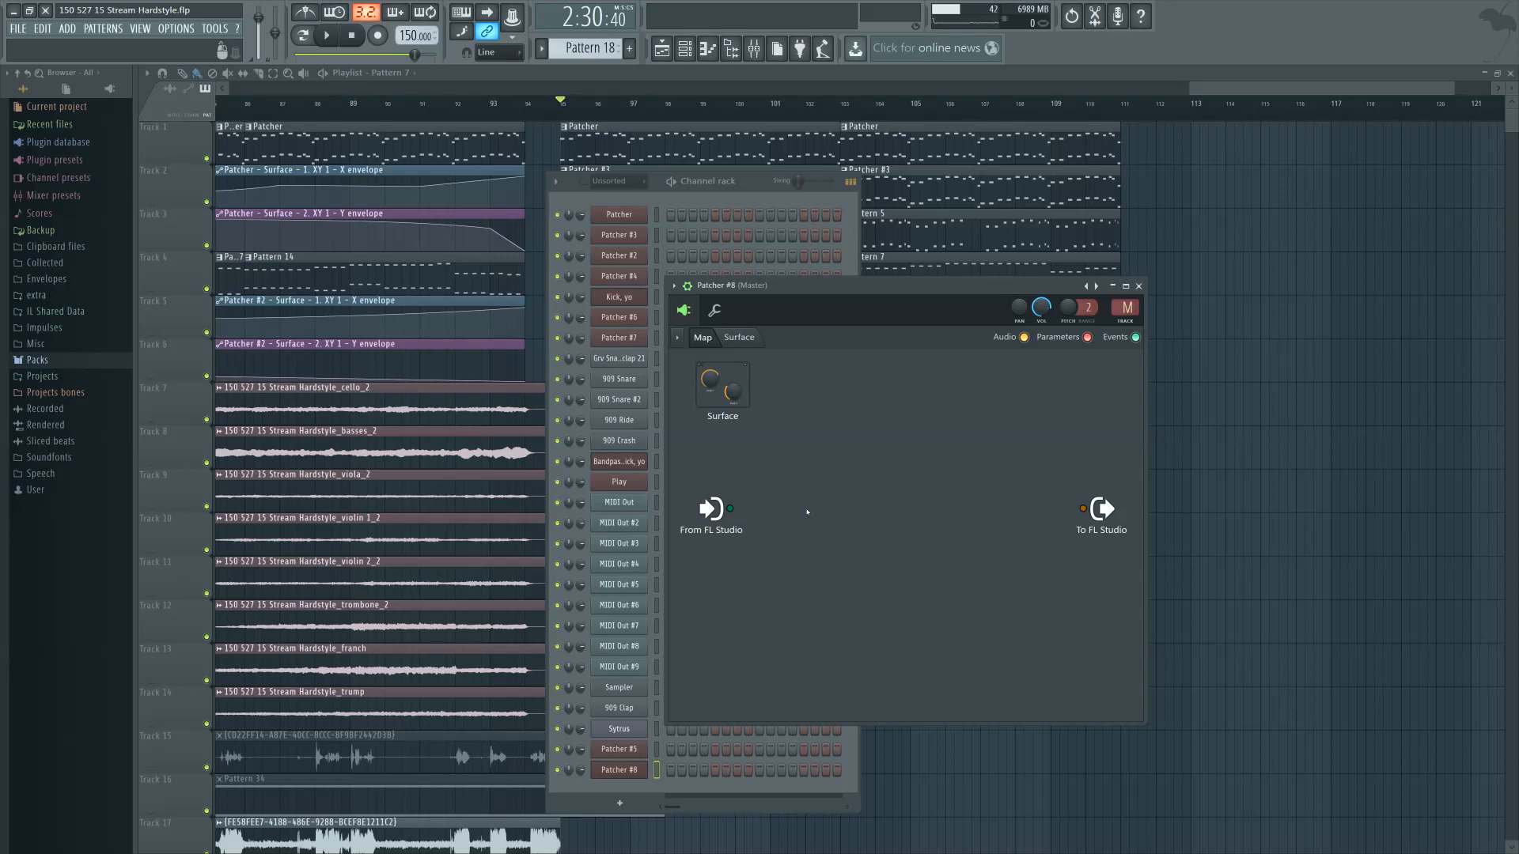
Load Serum into the new Patcher's map, arrange the Serum and Patcher windows, and audition Serum with a few notes
key(F8)
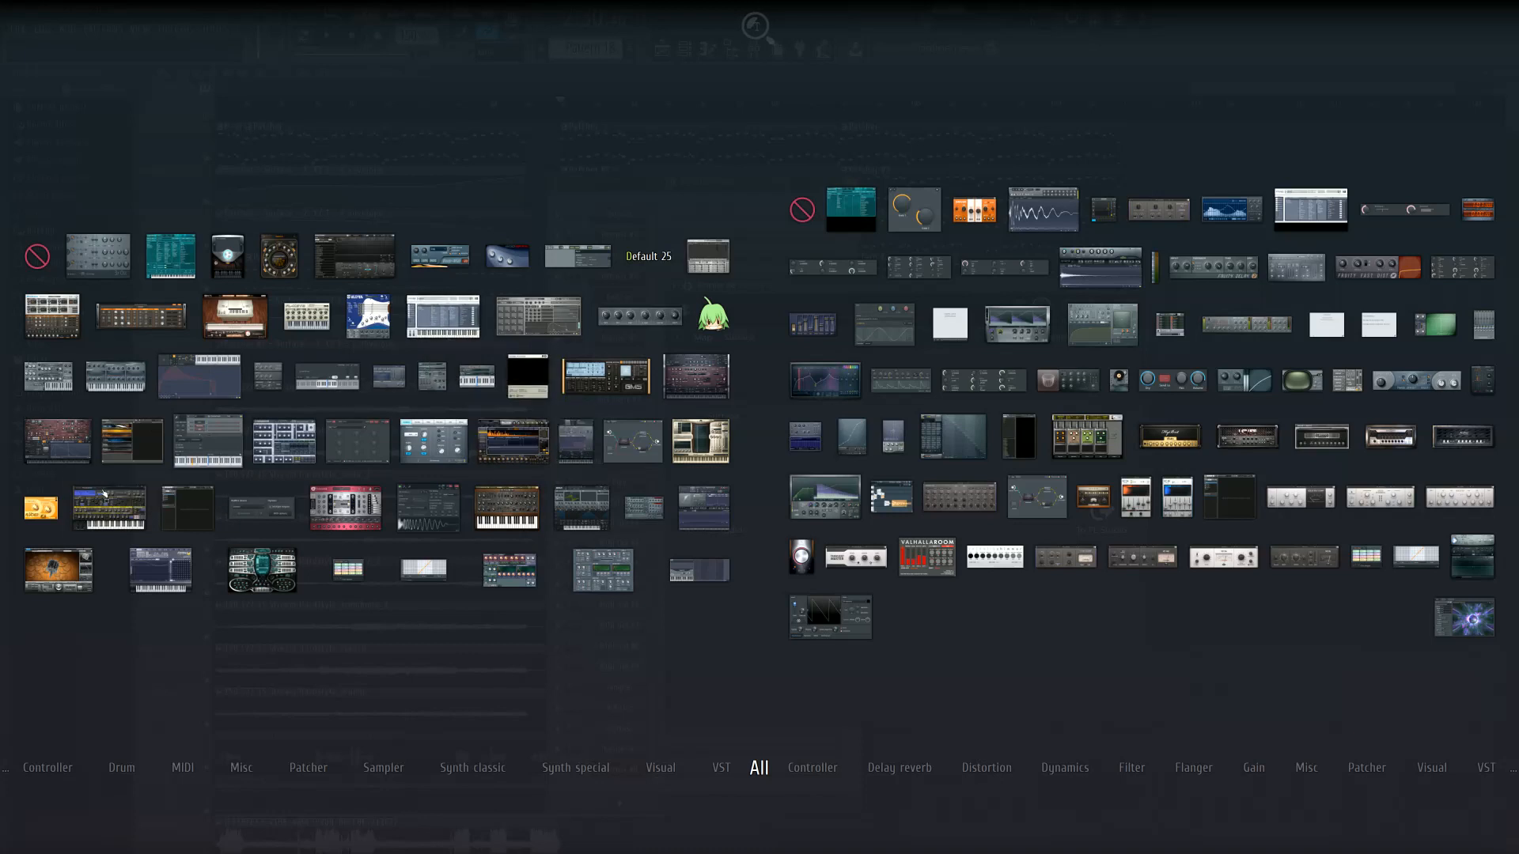
click(577, 510)
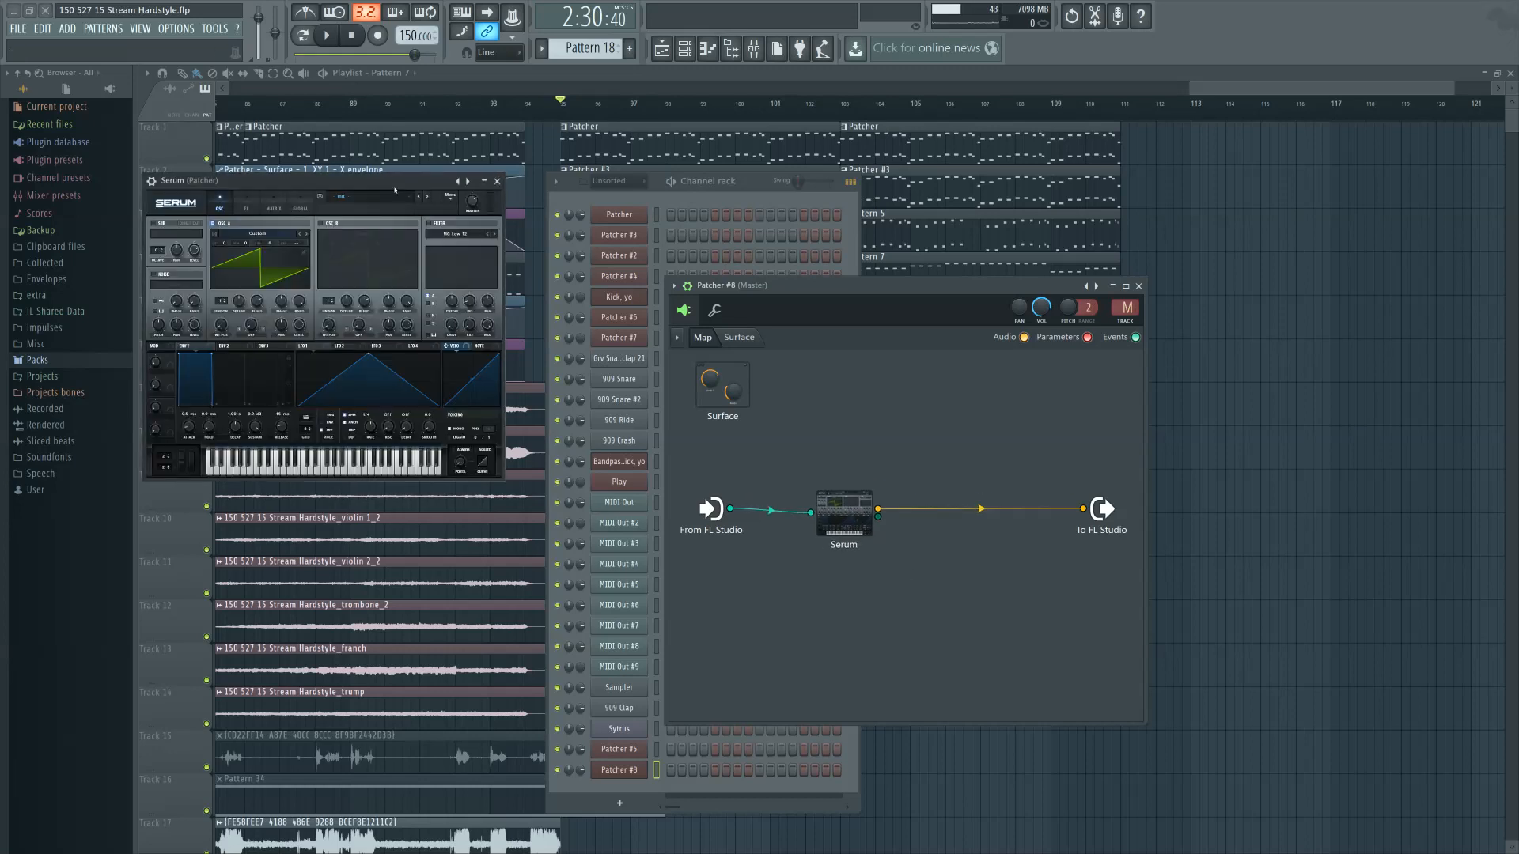
drag(395, 190, 614, 356)
drag(791, 286, 939, 274)
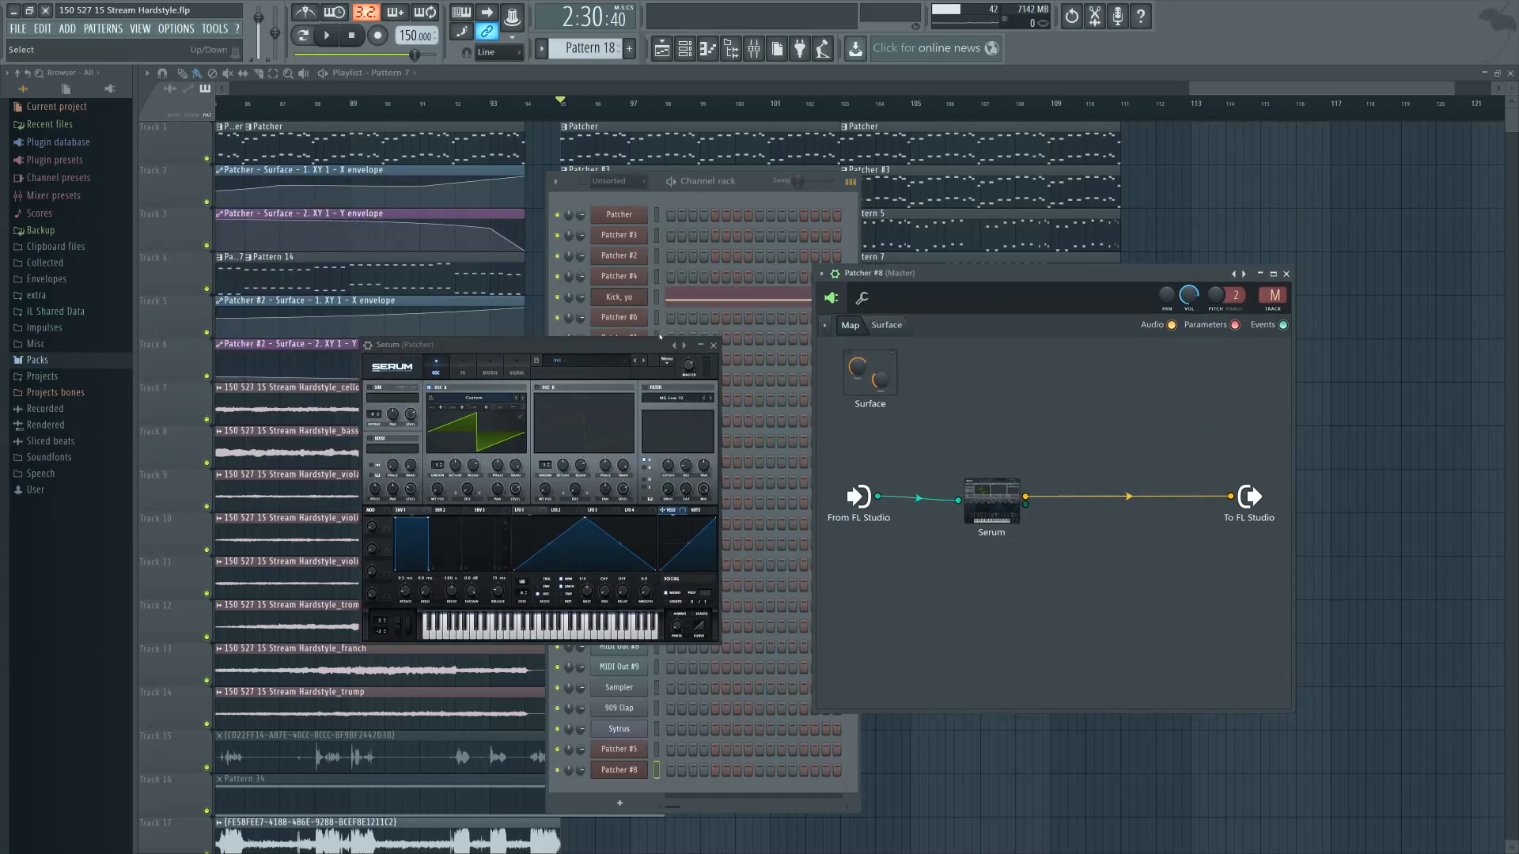
drag(644, 346, 672, 346)
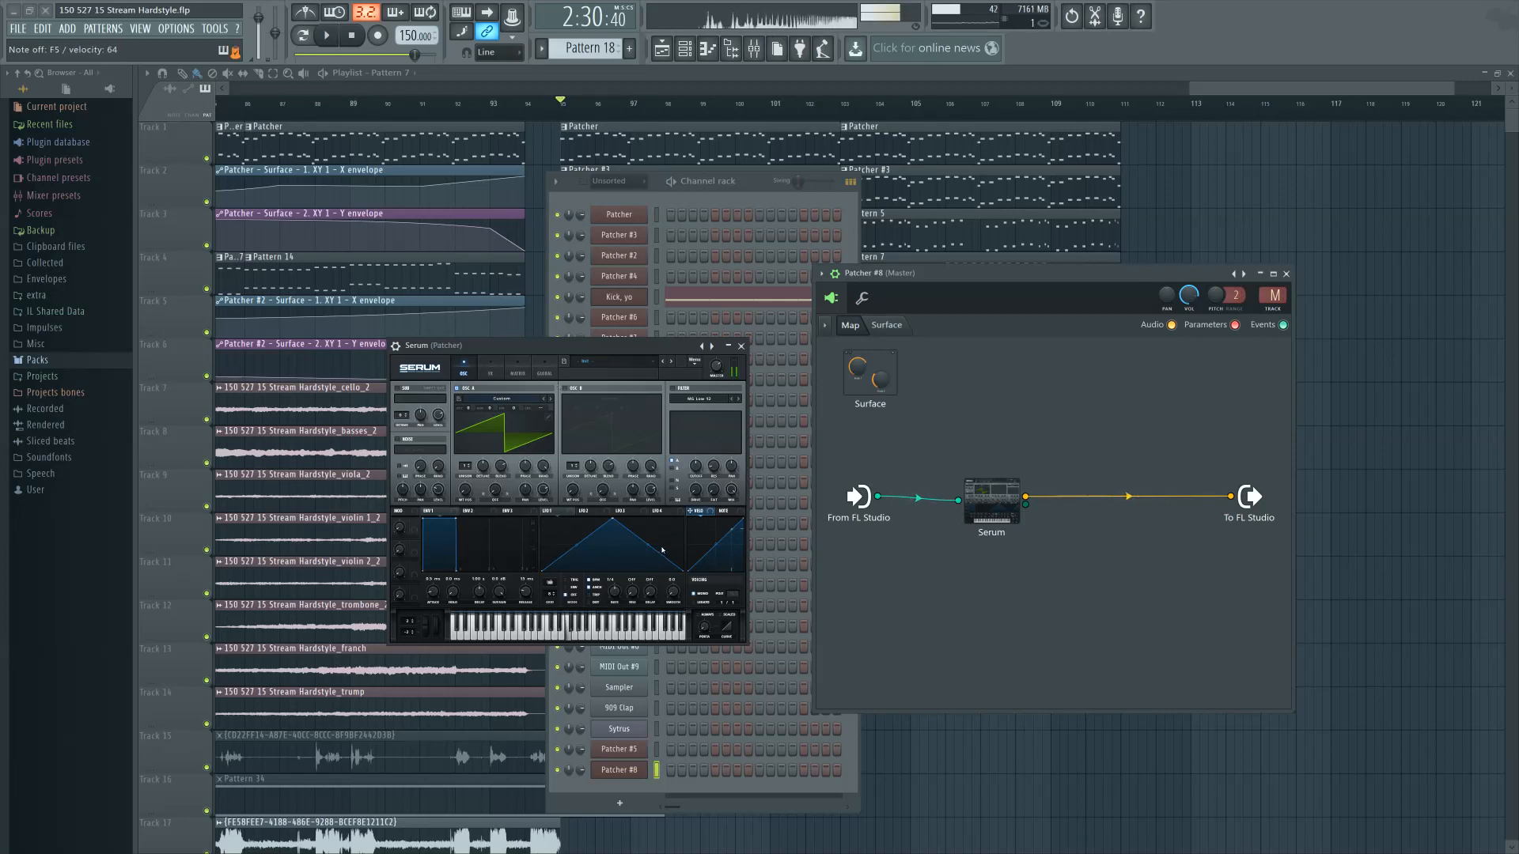
drag(500, 360, 518, 385)
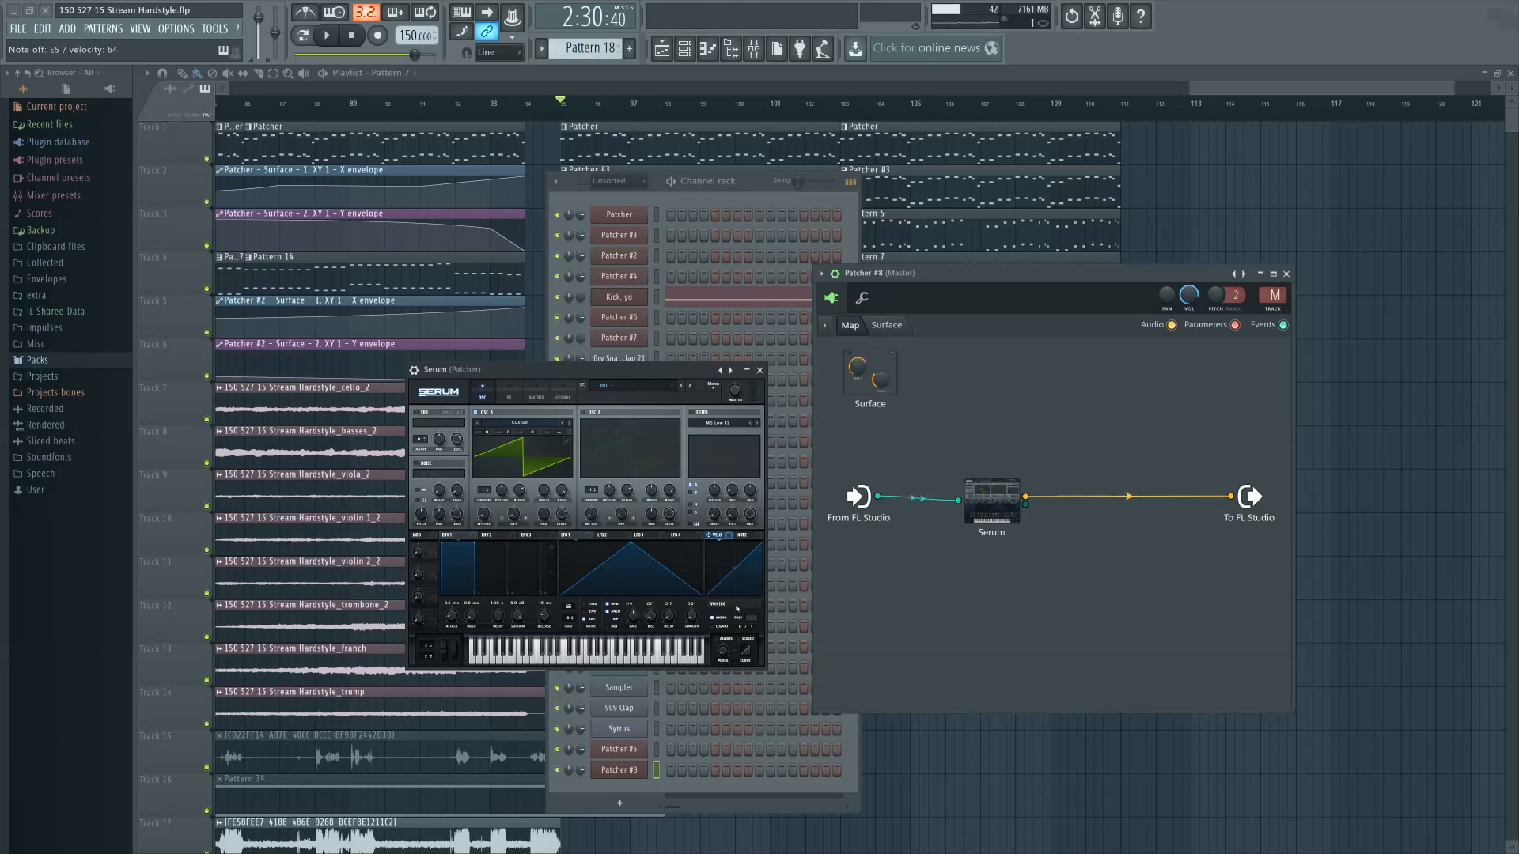
drag(587, 374, 614, 386)
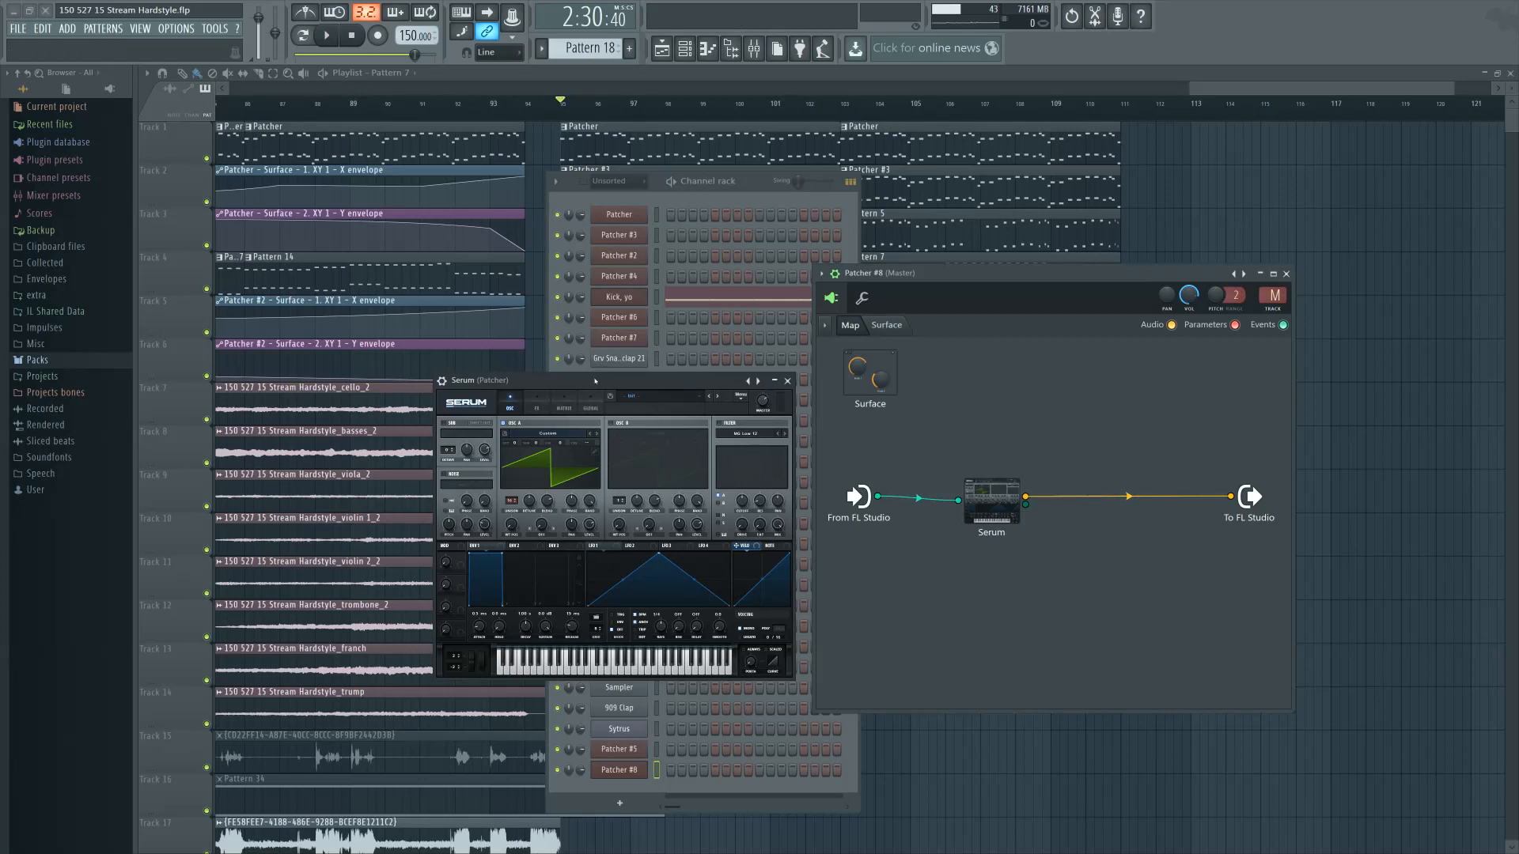
drag(596, 382, 714, 363)
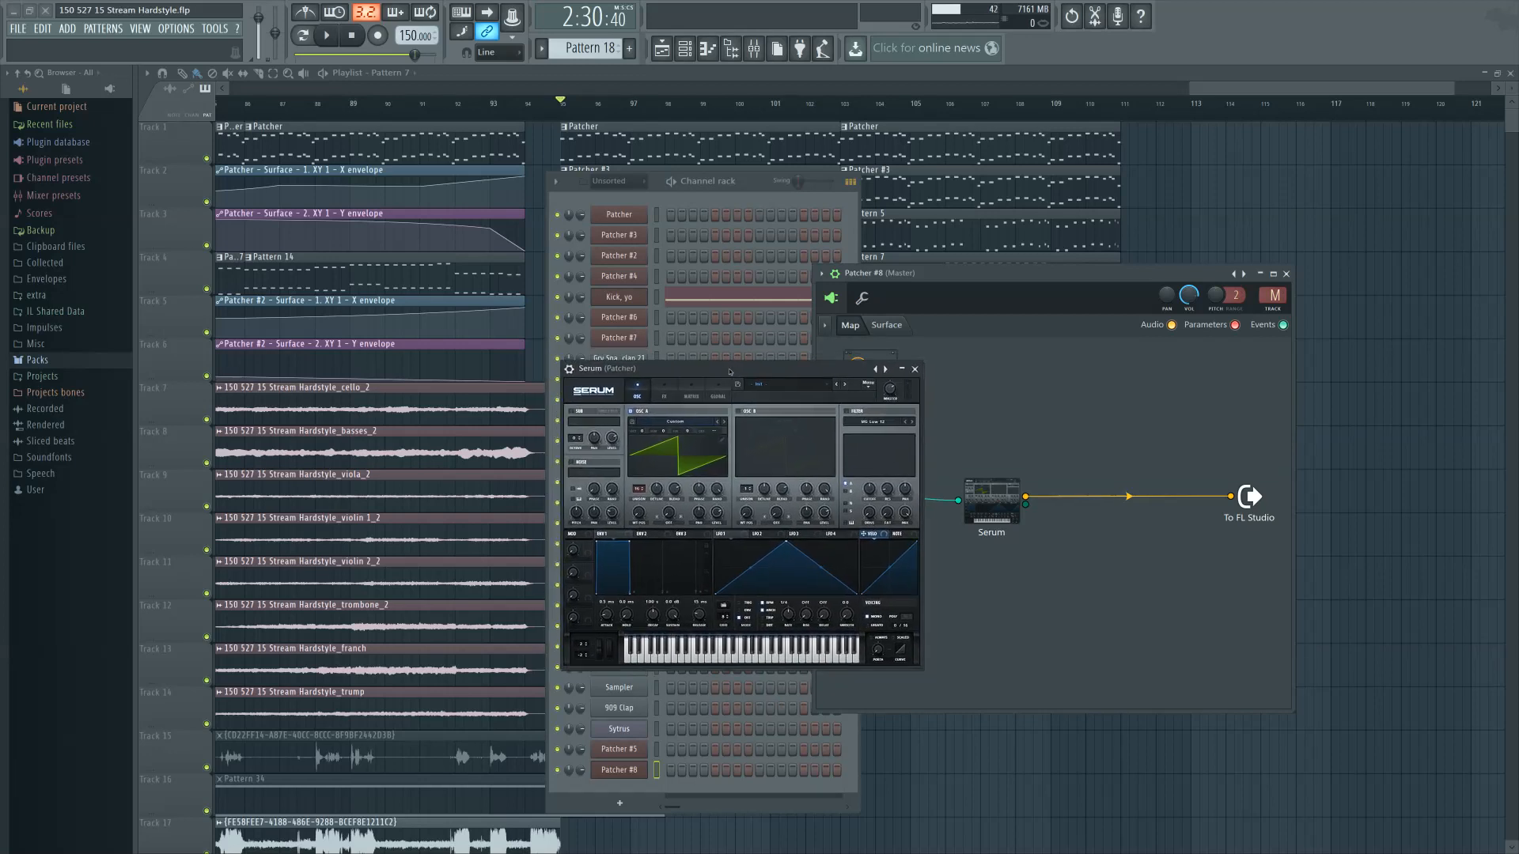
Enable Make bridged and DPI aware when bridged in Serum's wrapper options
click(560, 361)
click(618, 384)
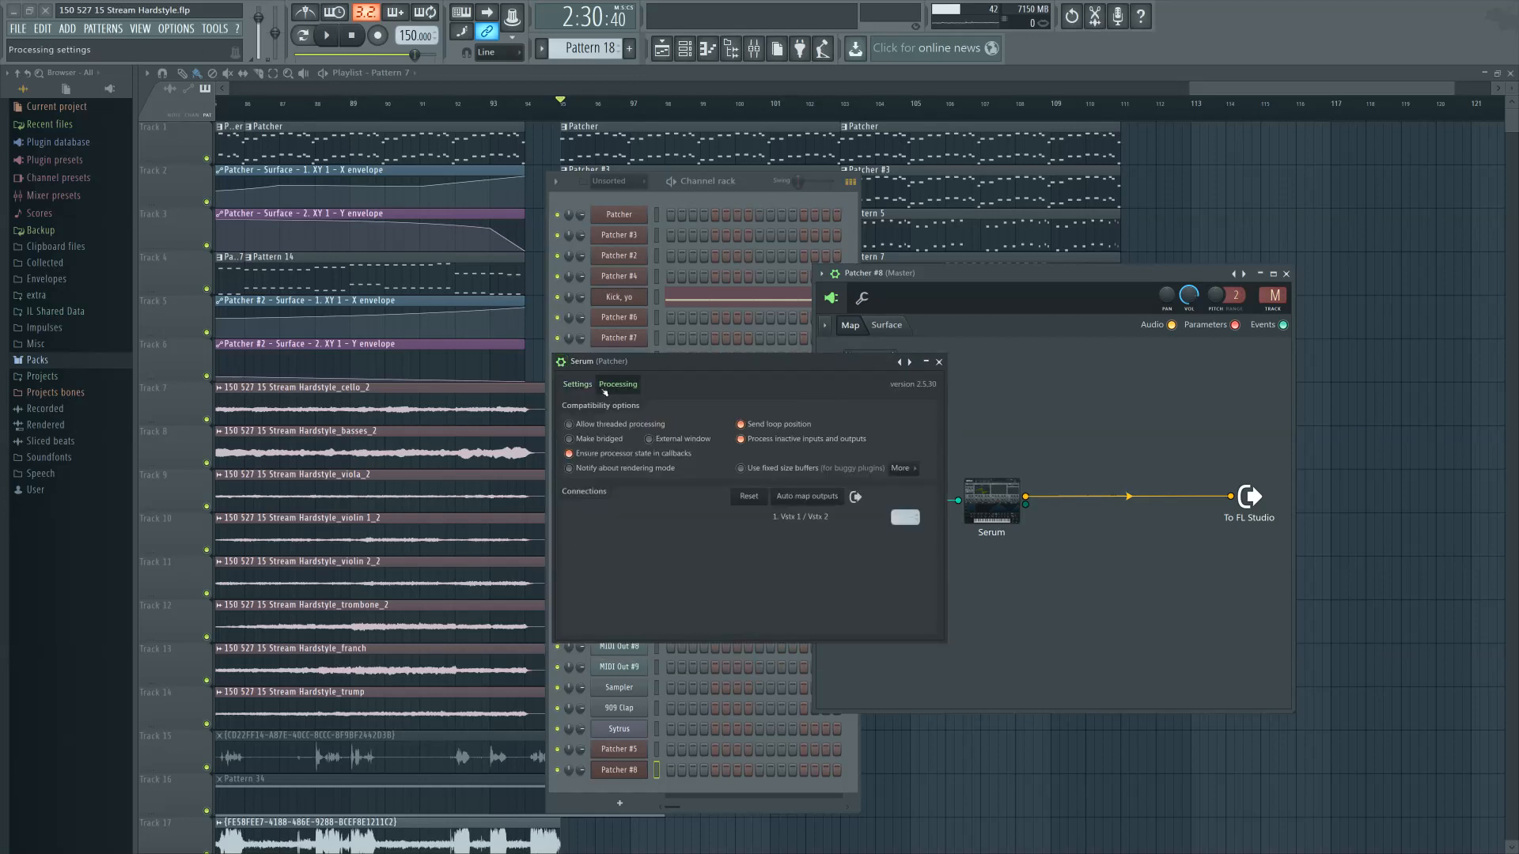
click(577, 385)
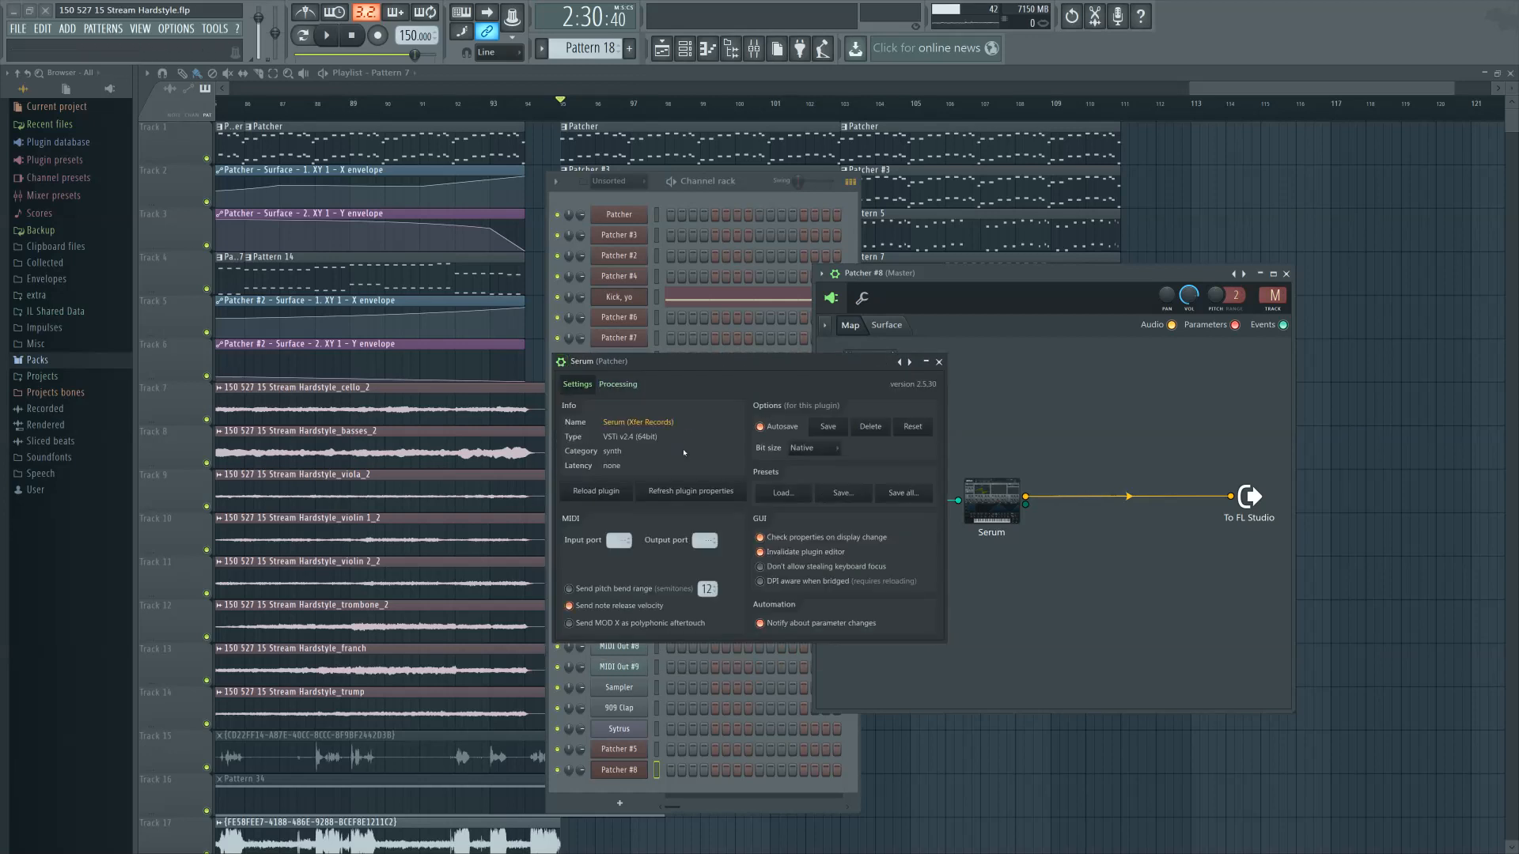
click(607, 385)
click(581, 386)
click(583, 385)
click(583, 385)
click(607, 385)
click(577, 384)
click(616, 385)
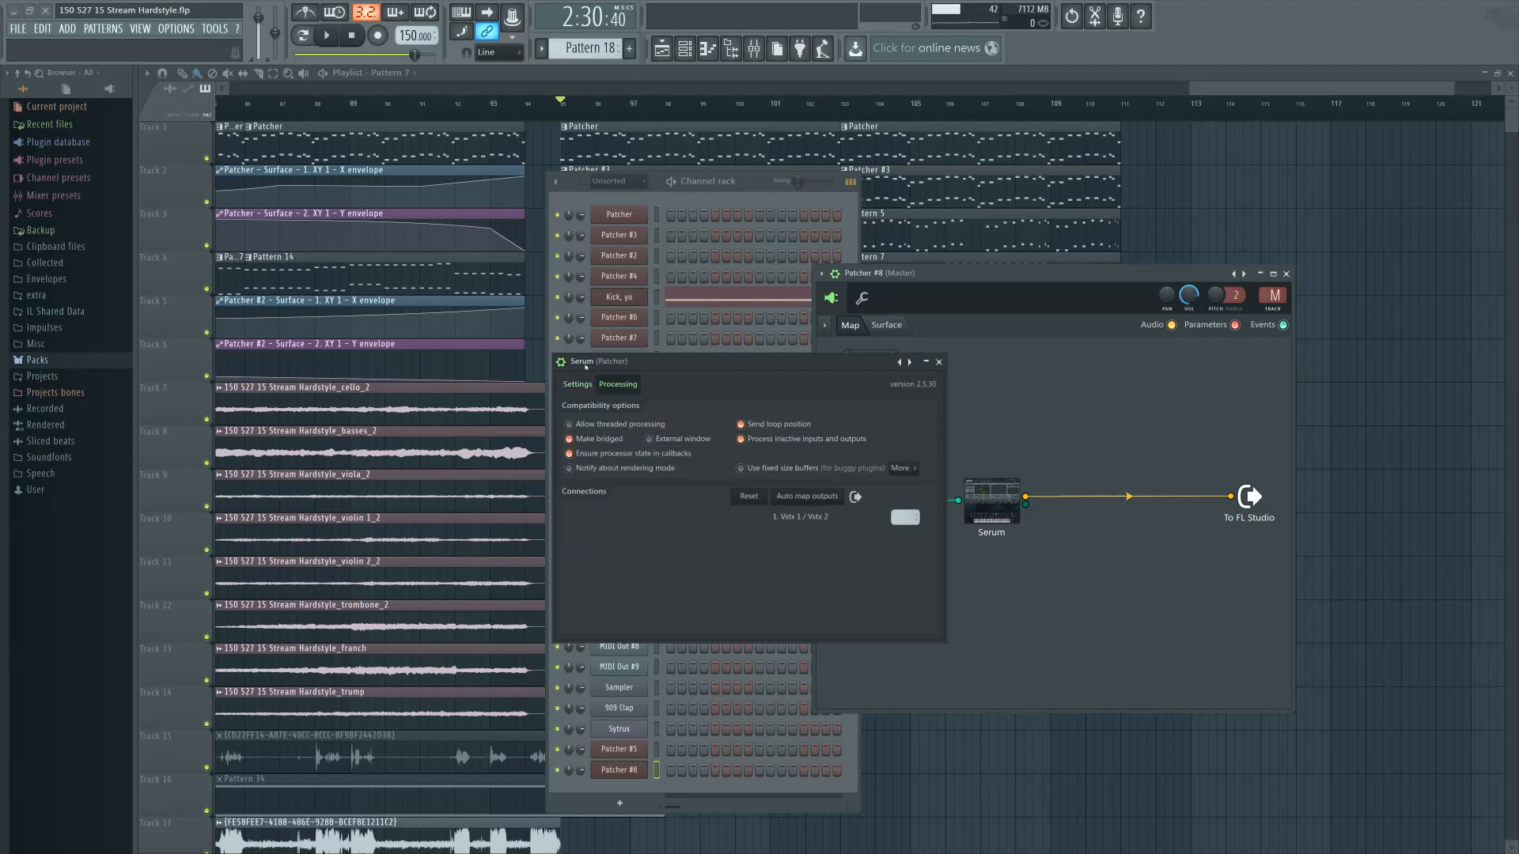
click(577, 384)
click(578, 385)
click(578, 384)
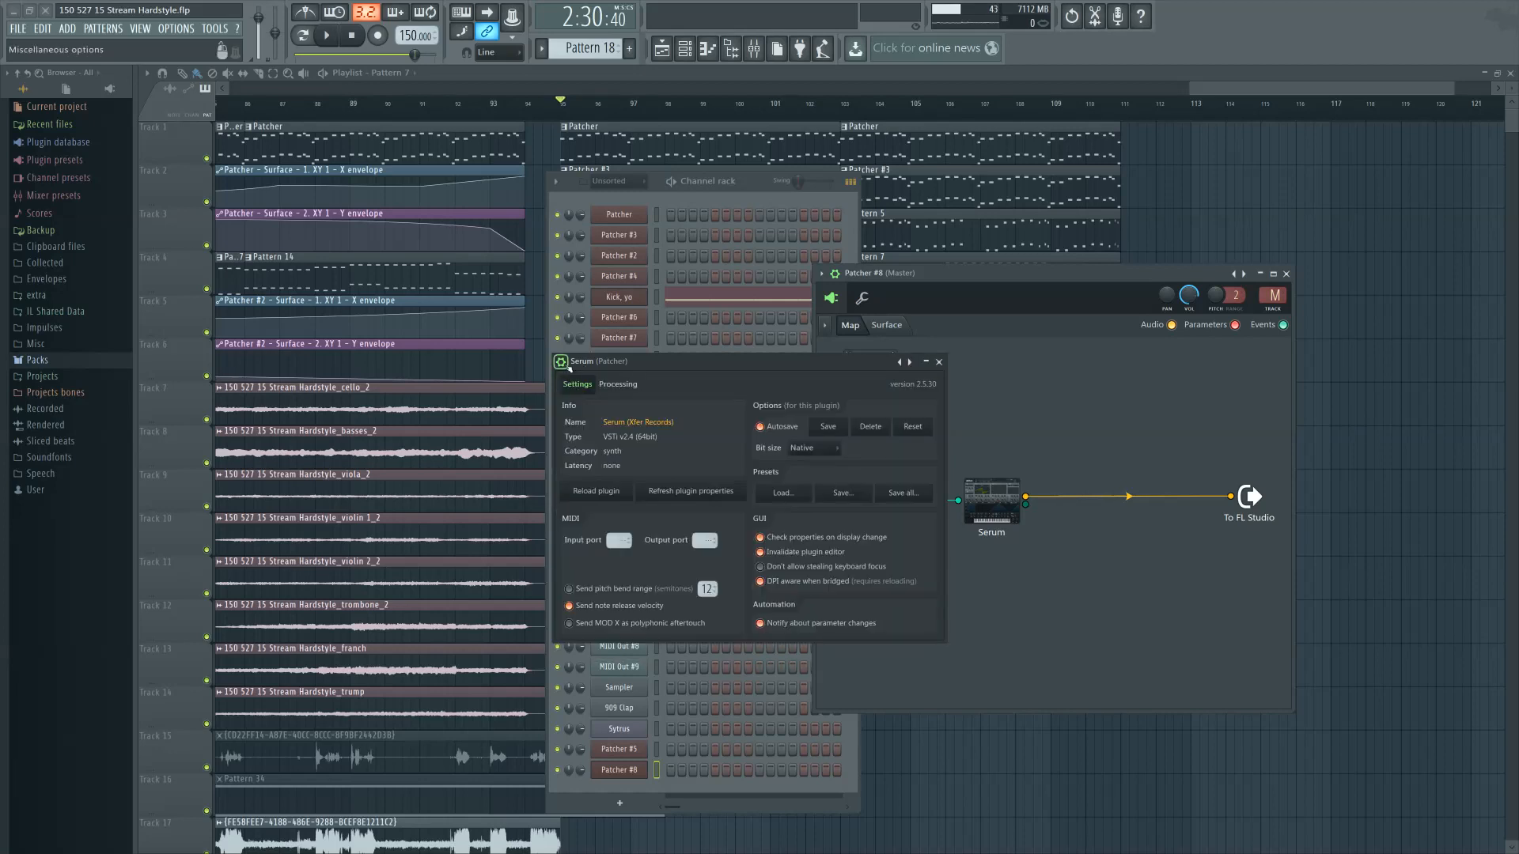
Try External window for the bridged Serum, check the detached editor, and switch the option off again
click(611, 385)
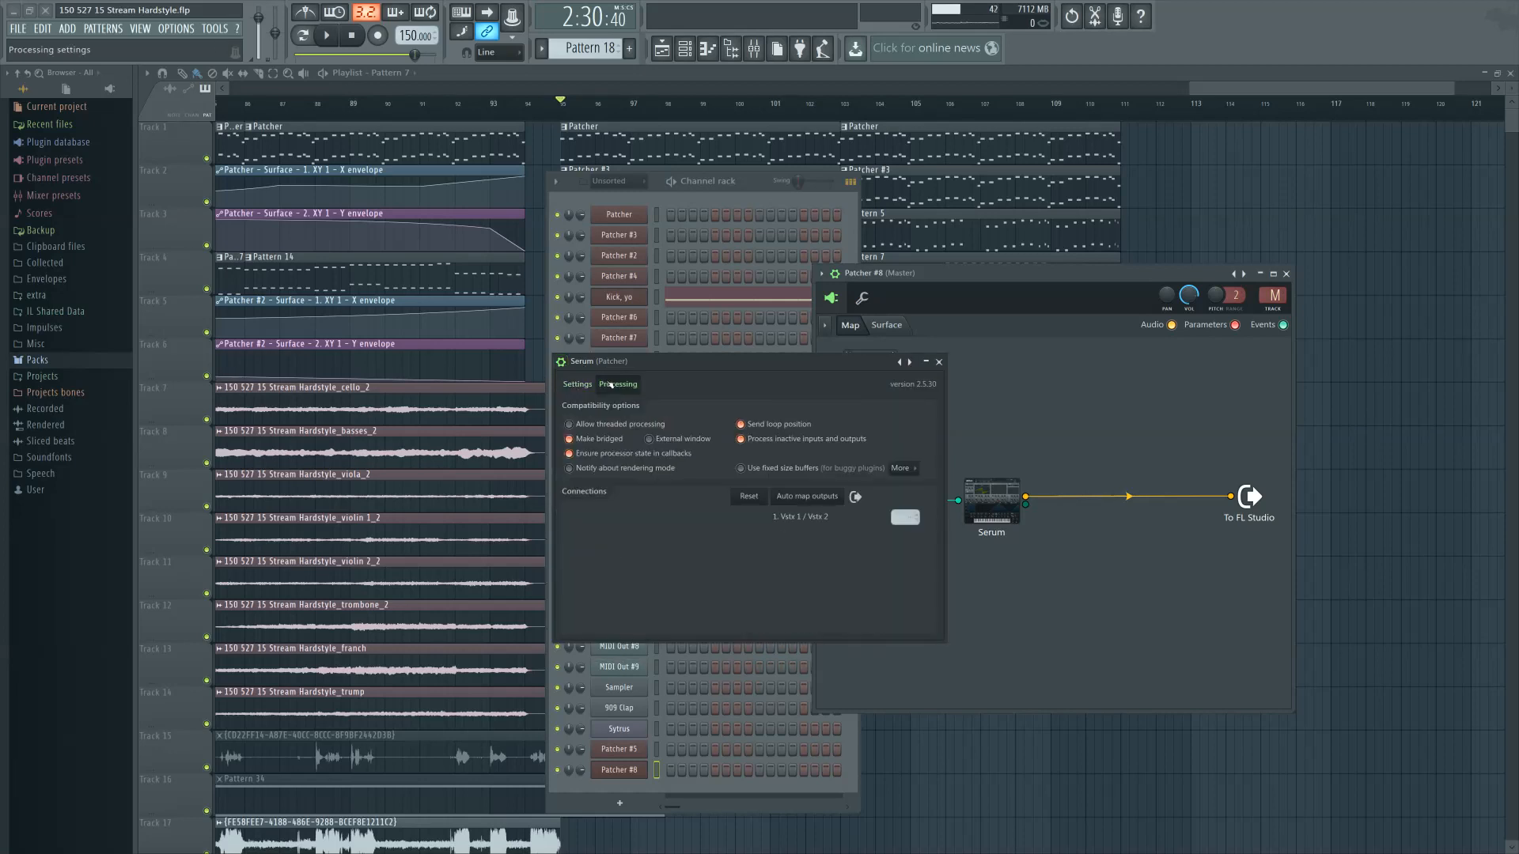
click(652, 439)
click(560, 362)
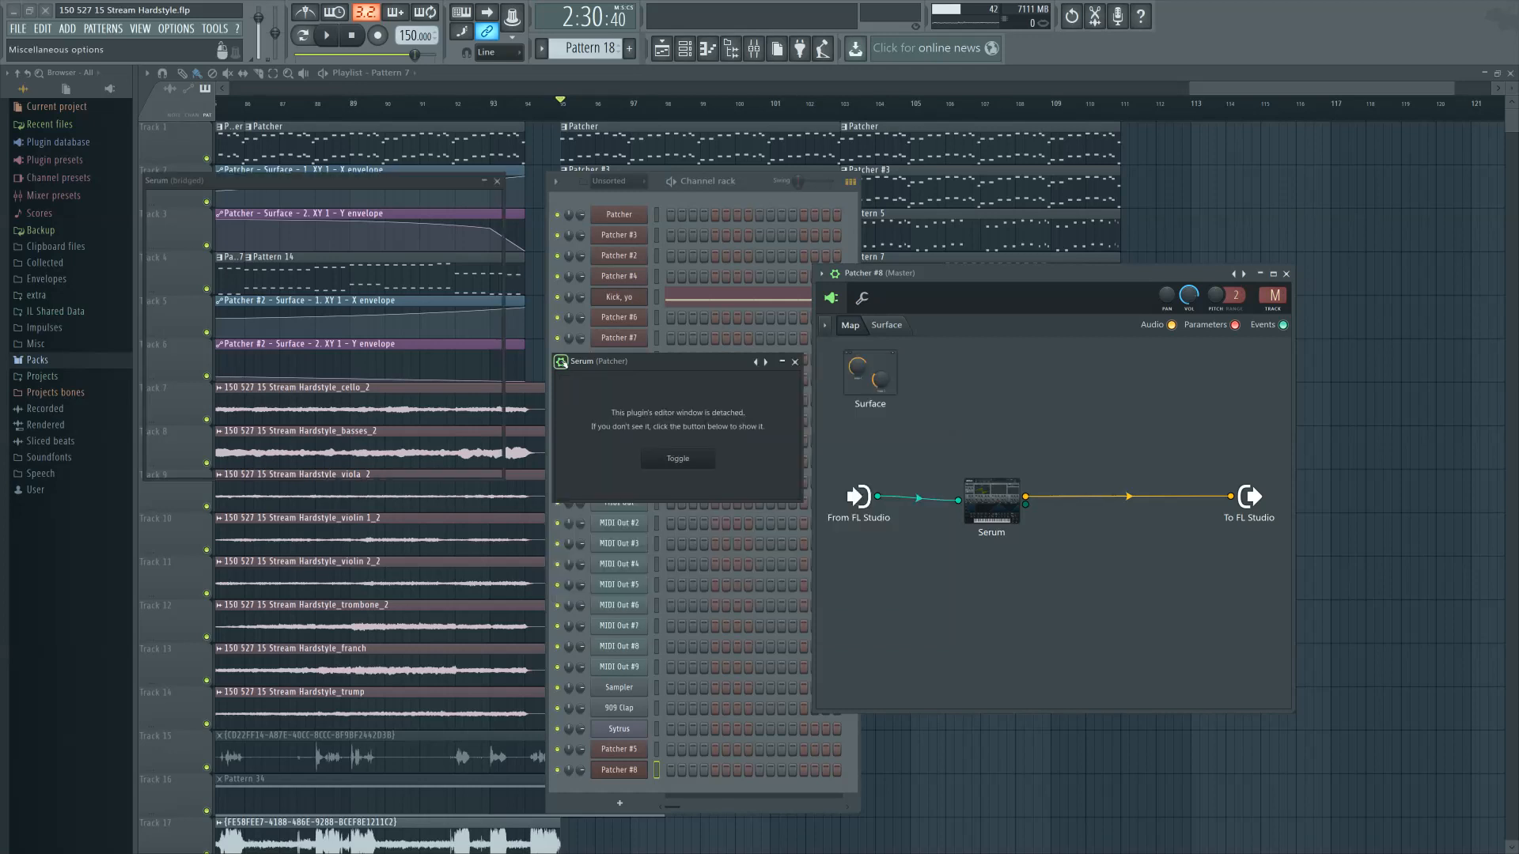
click(561, 362)
click(618, 384)
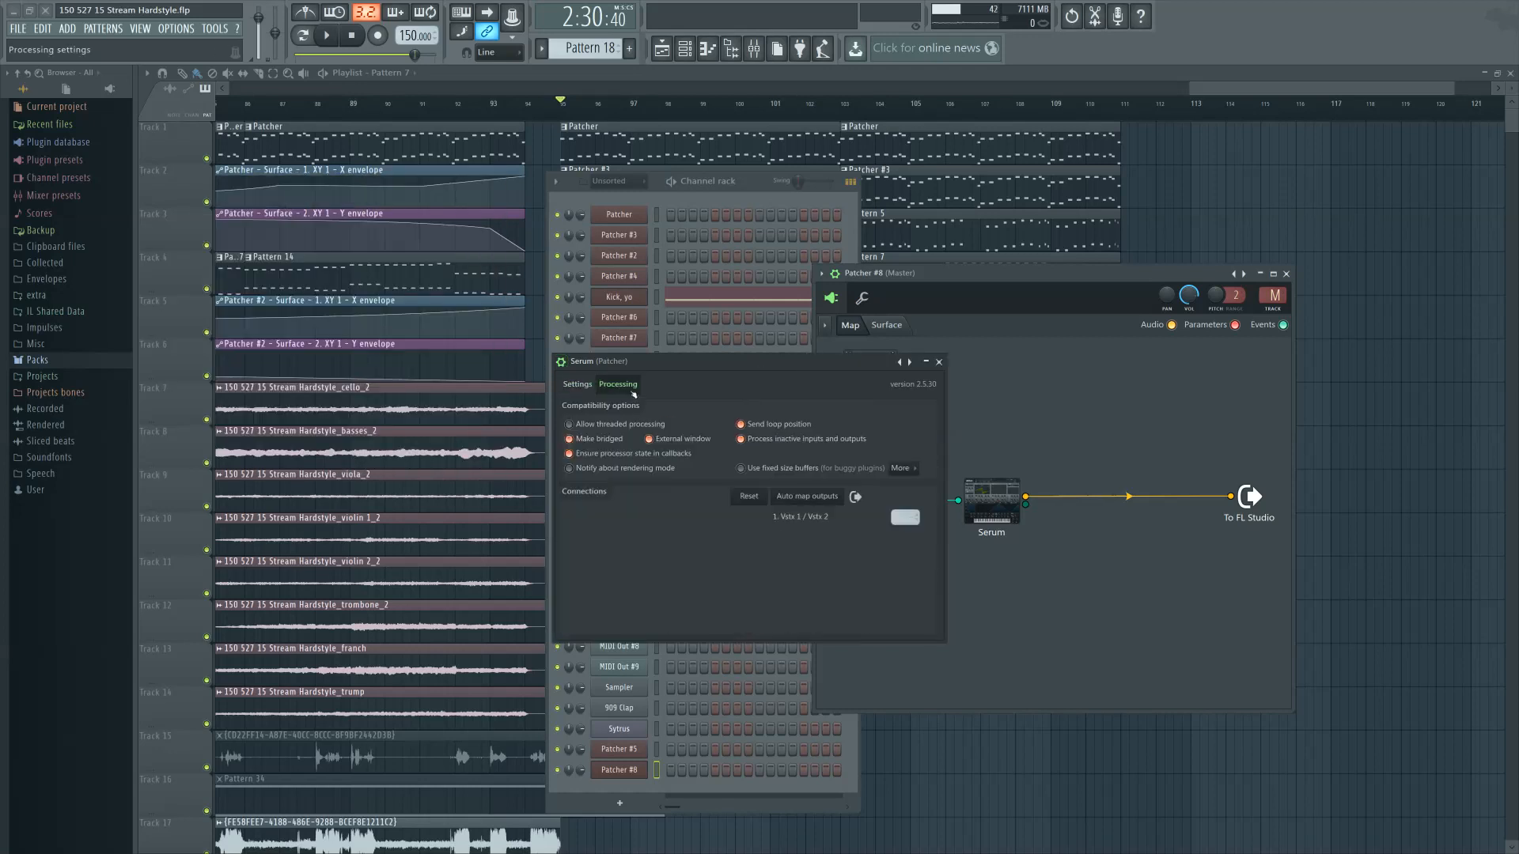
click(650, 439)
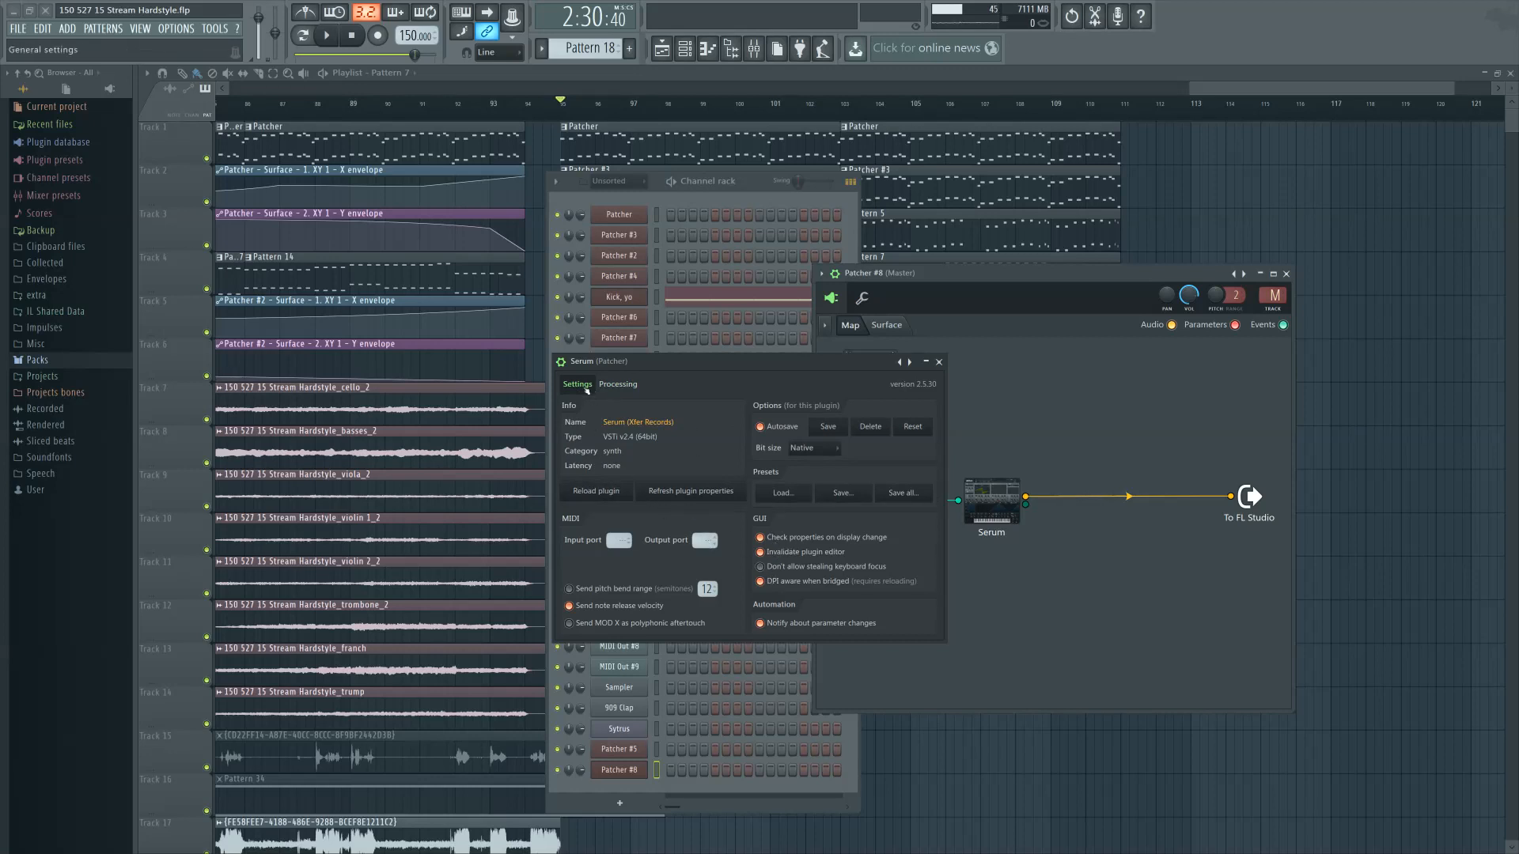
Enable External window for the bridged Serum again and recheck its wrapper settings against the detached editor
click(562, 362)
click(563, 362)
click(618, 384)
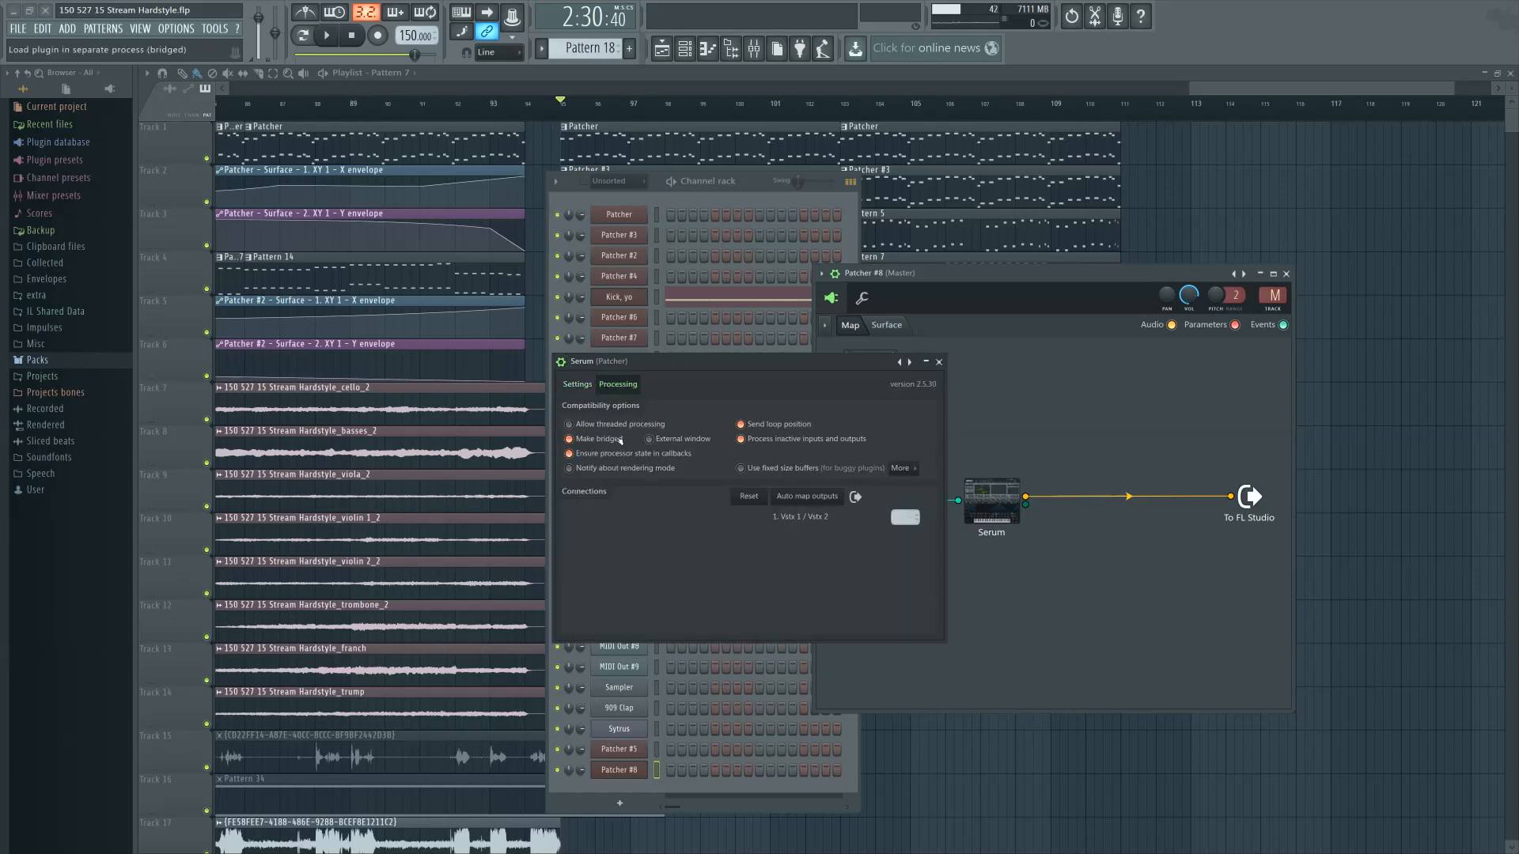
click(650, 439)
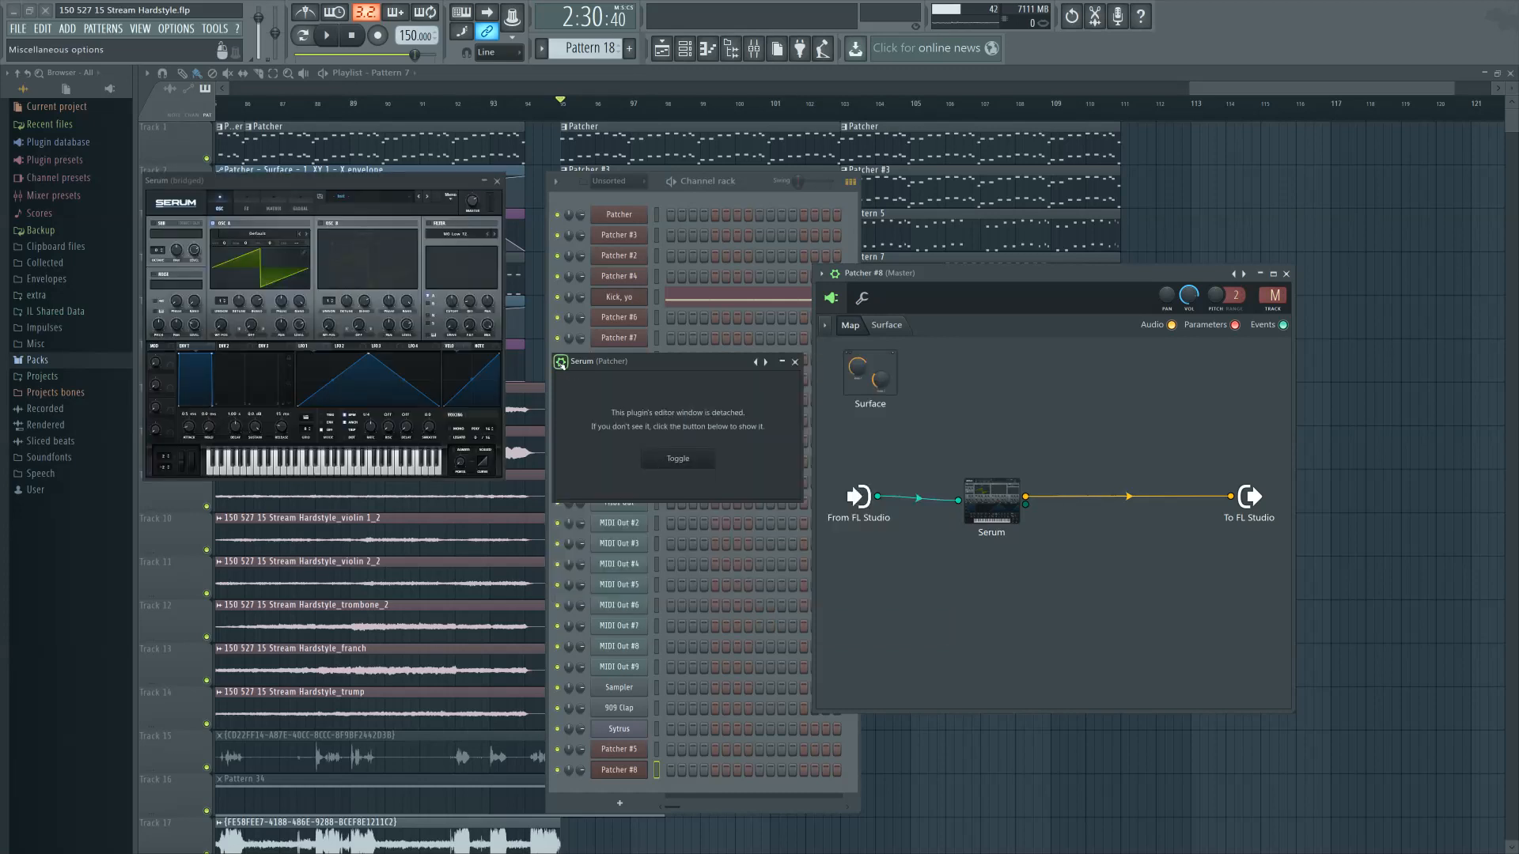
click(577, 383)
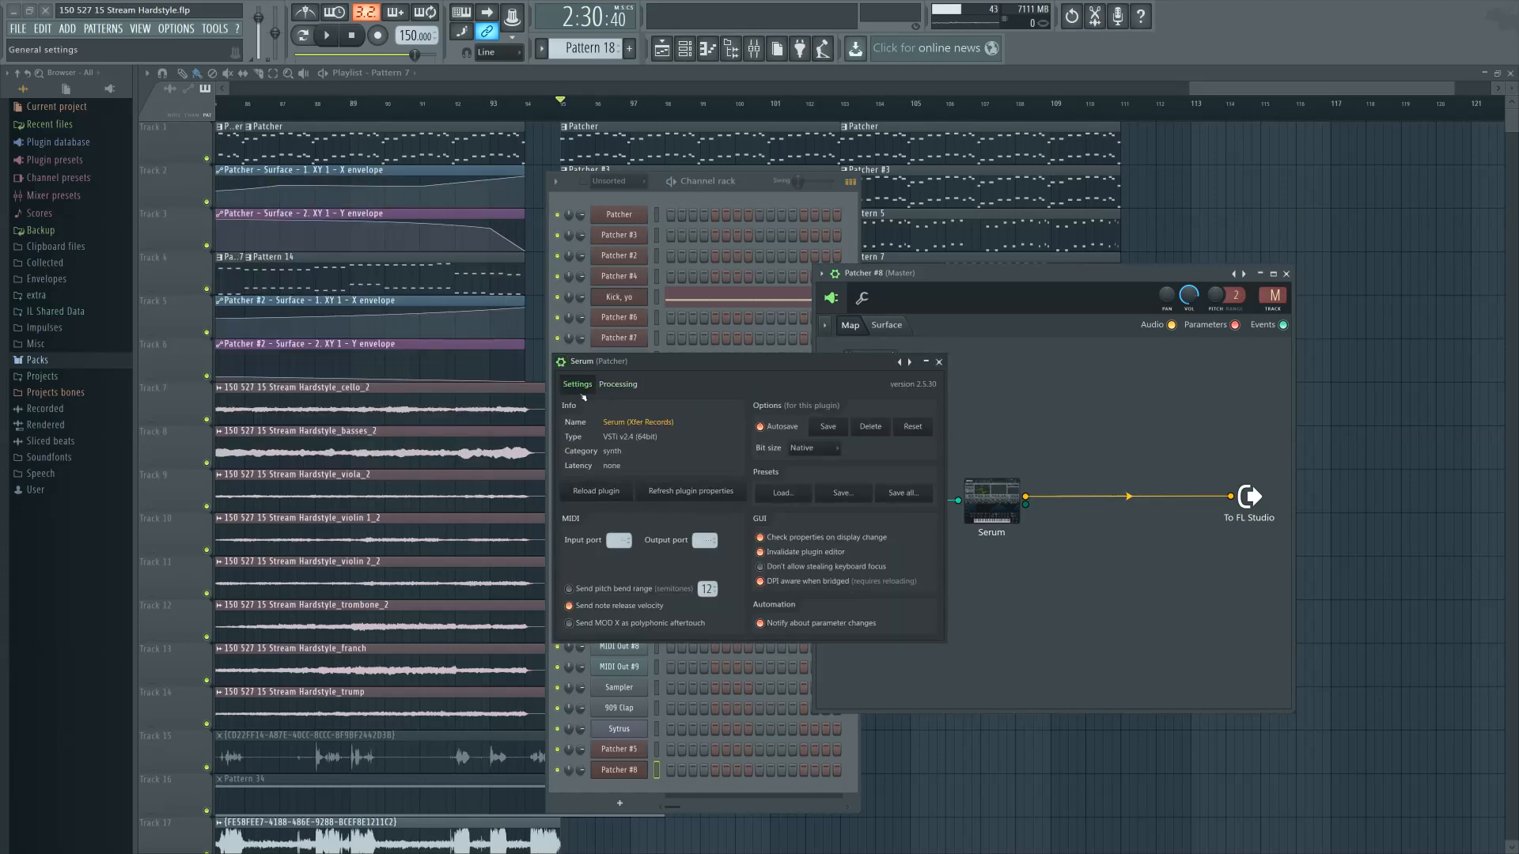
click(560, 362)
click(562, 363)
click(626, 494)
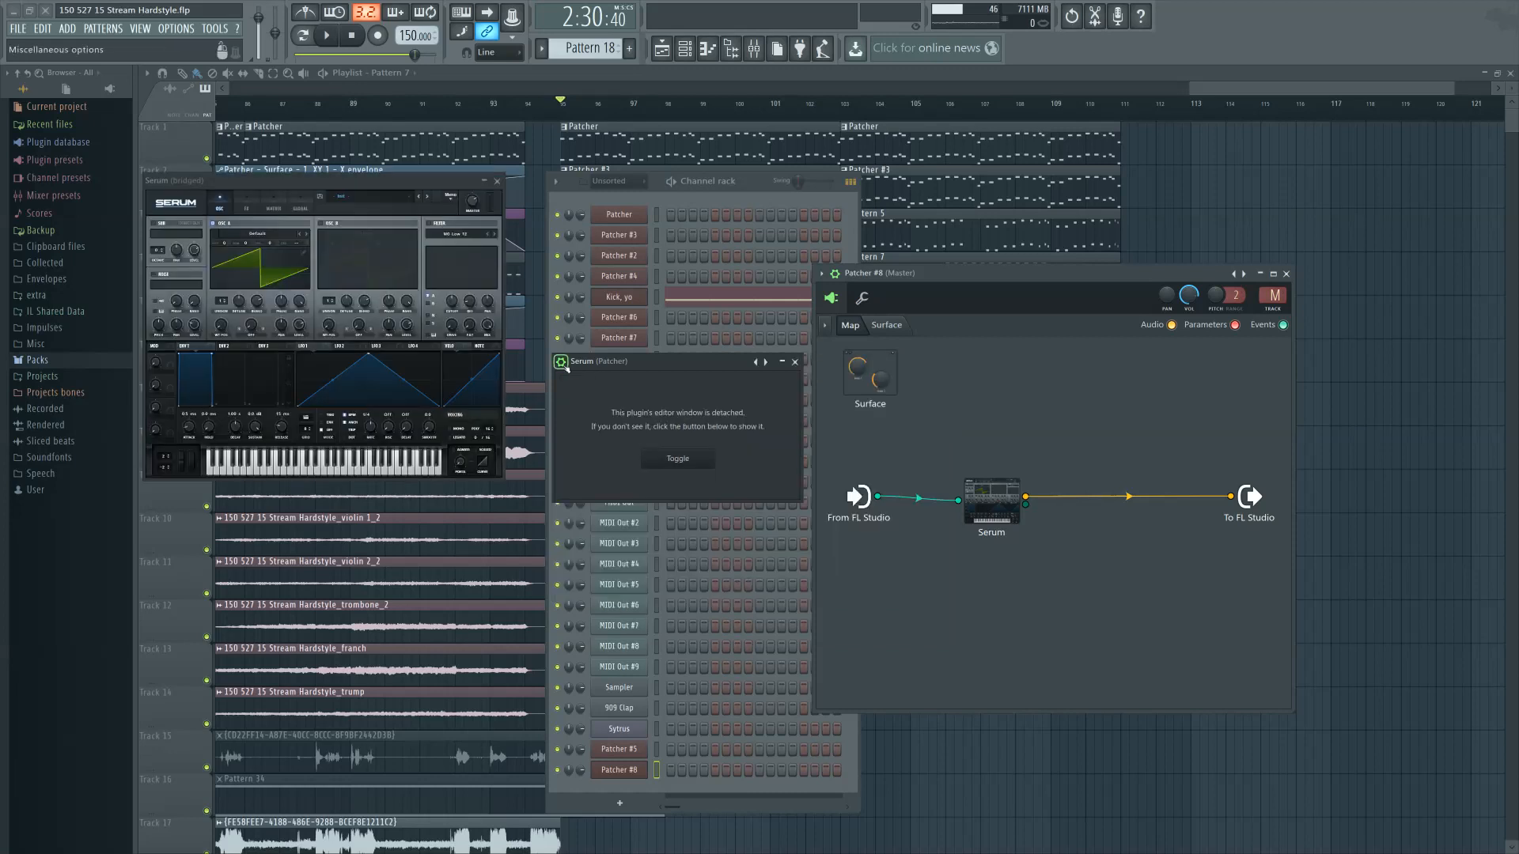
Delete the bridged Serum from the Patcher map and add a fresh Serum instance, placing its window over the channel rack
right_click(994, 500)
click(1027, 554)
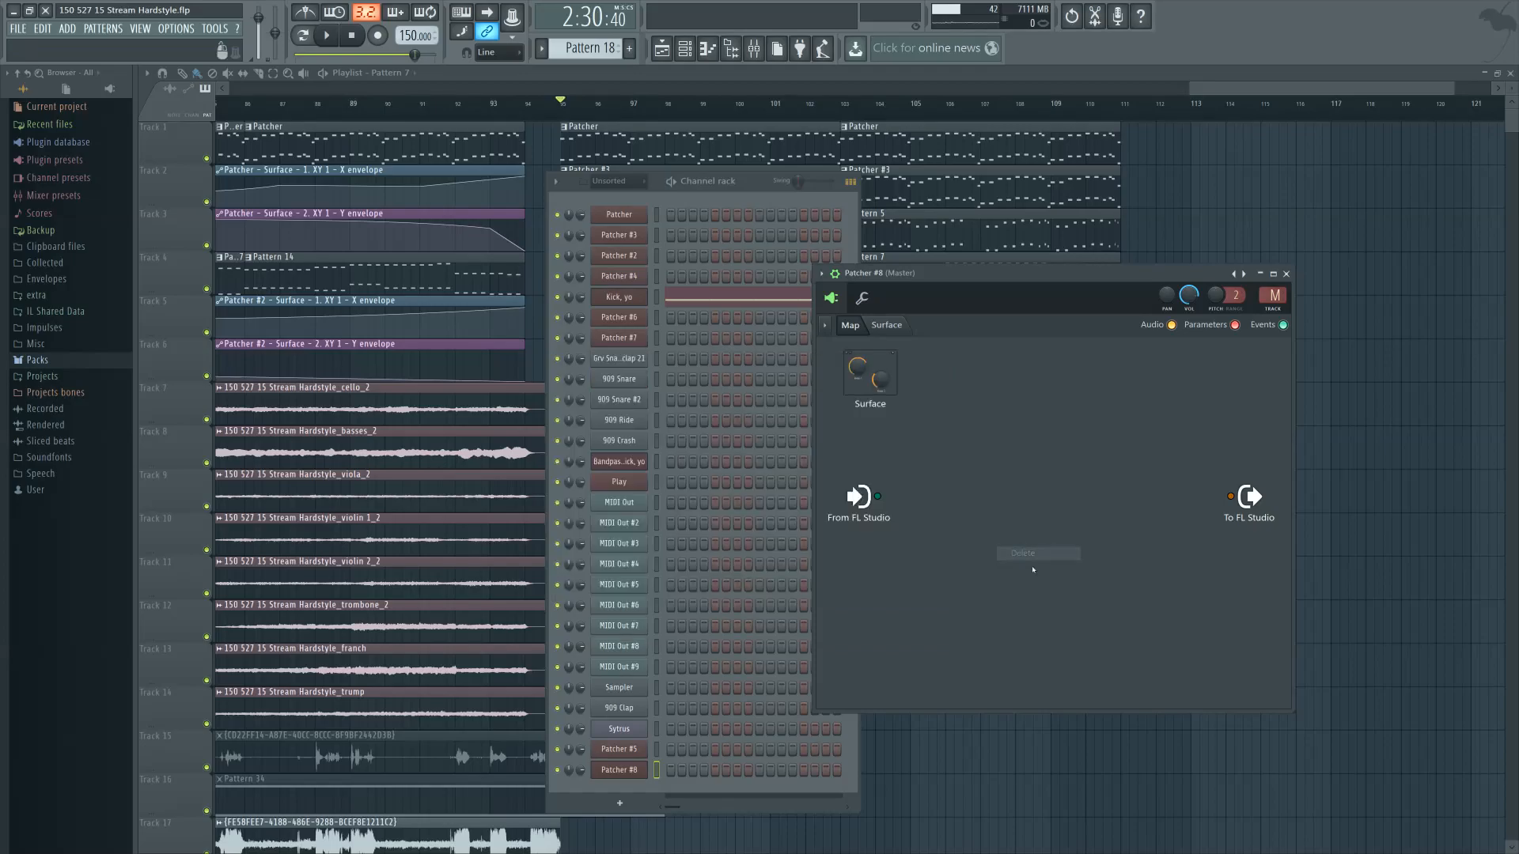
key(F8)
drag(689, 518, 982, 538)
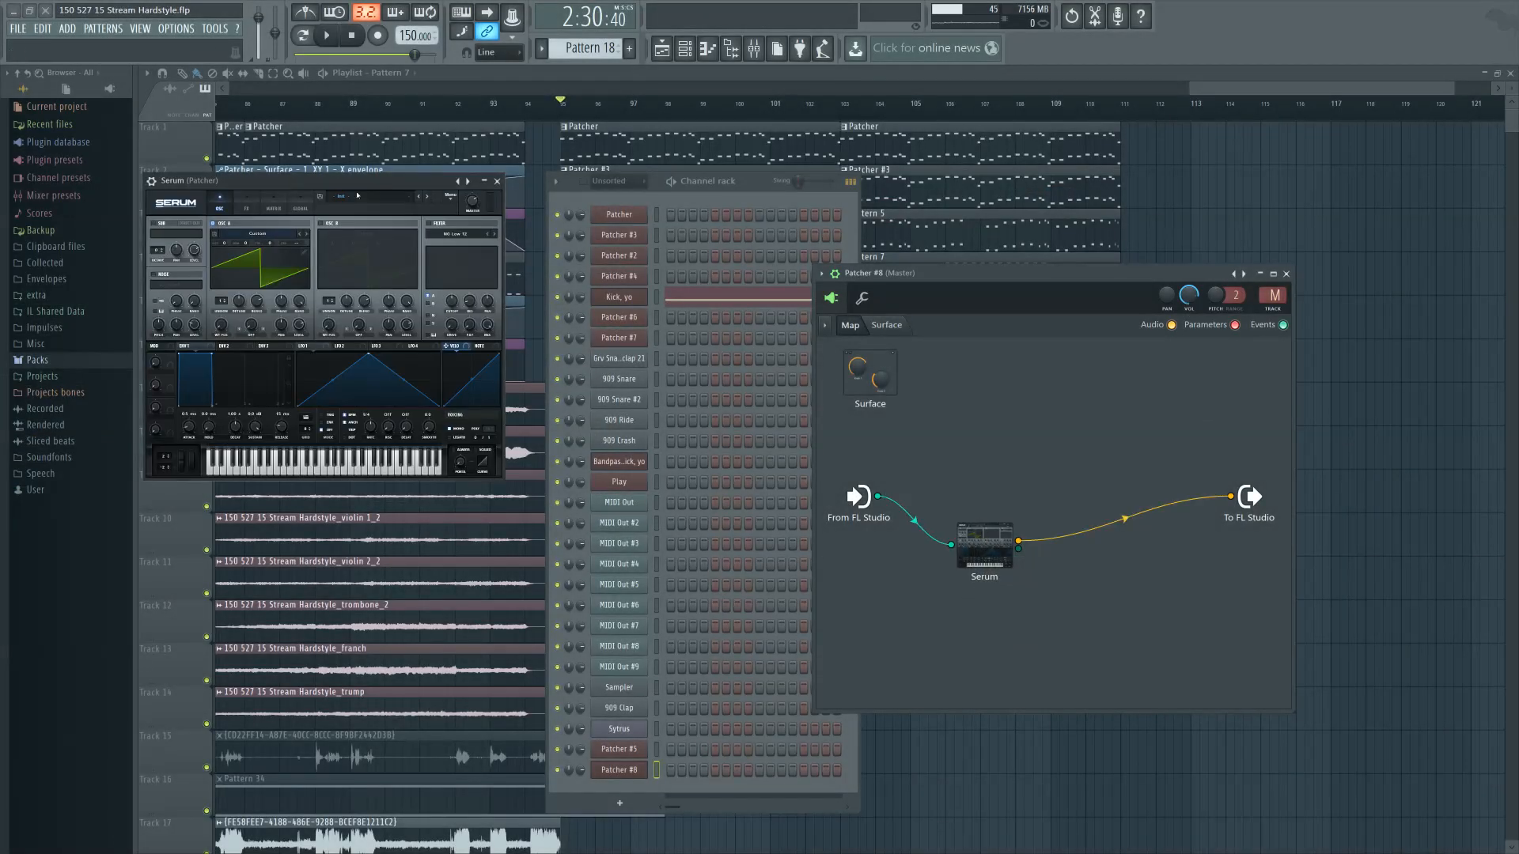
drag(359, 172, 816, 412)
Examine the fresh Serum's general and processing options, including Make bridged, and return to its editor
click(599, 410)
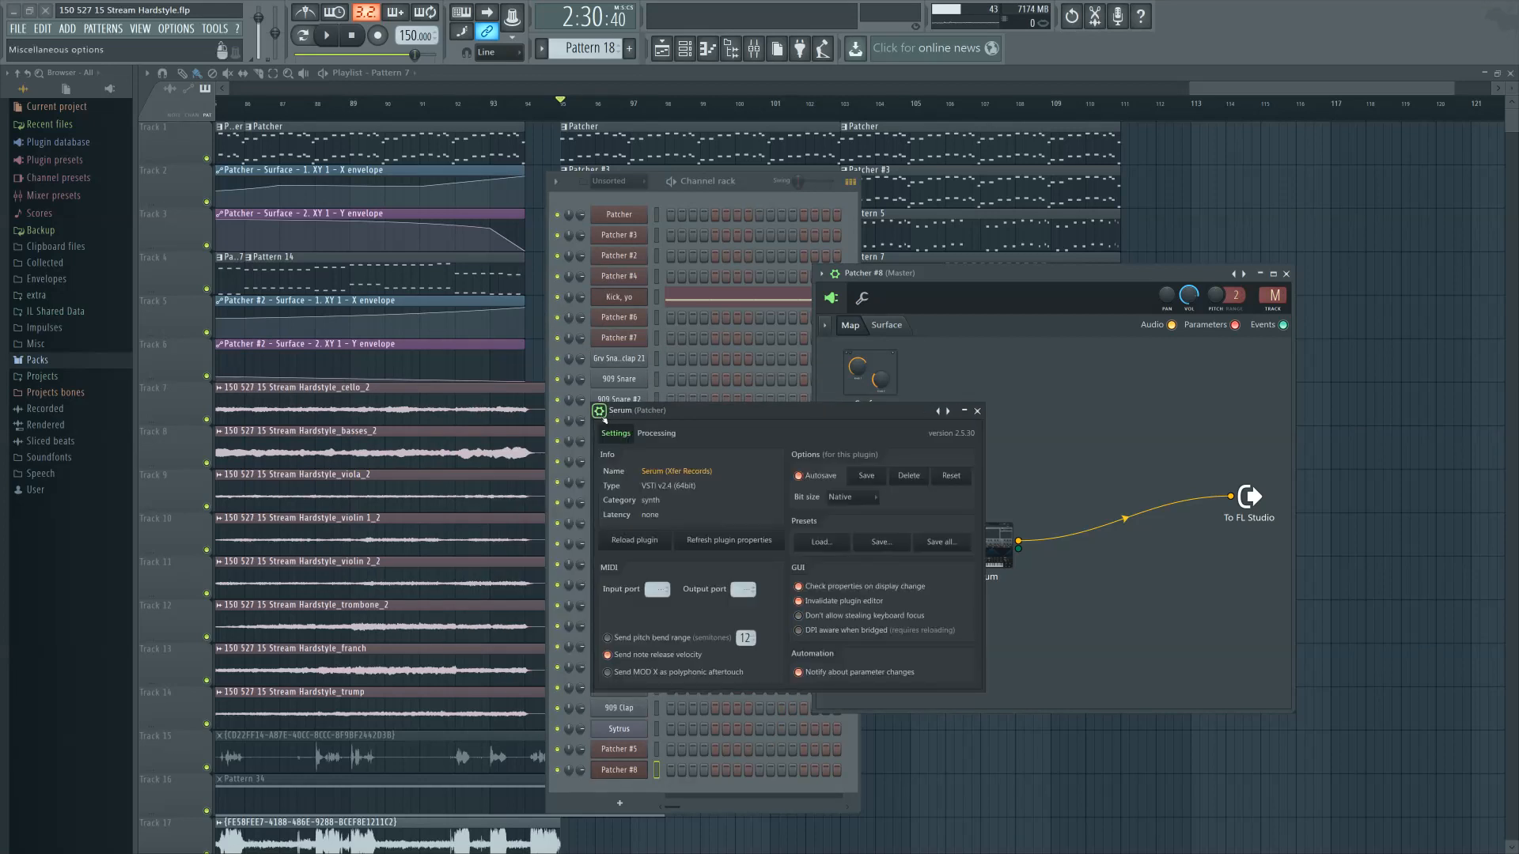
click(657, 433)
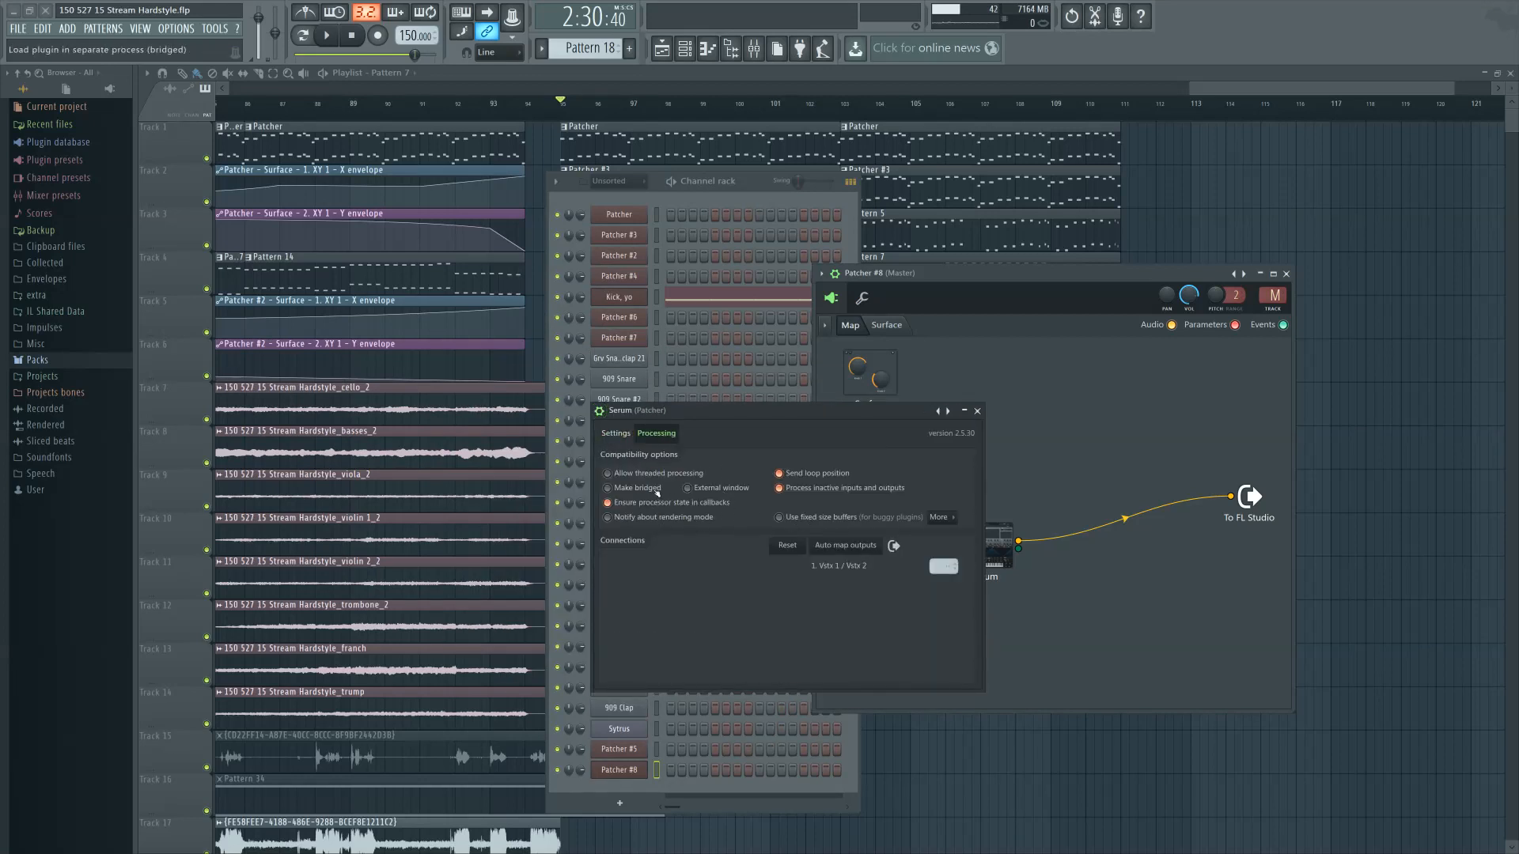
click(599, 411)
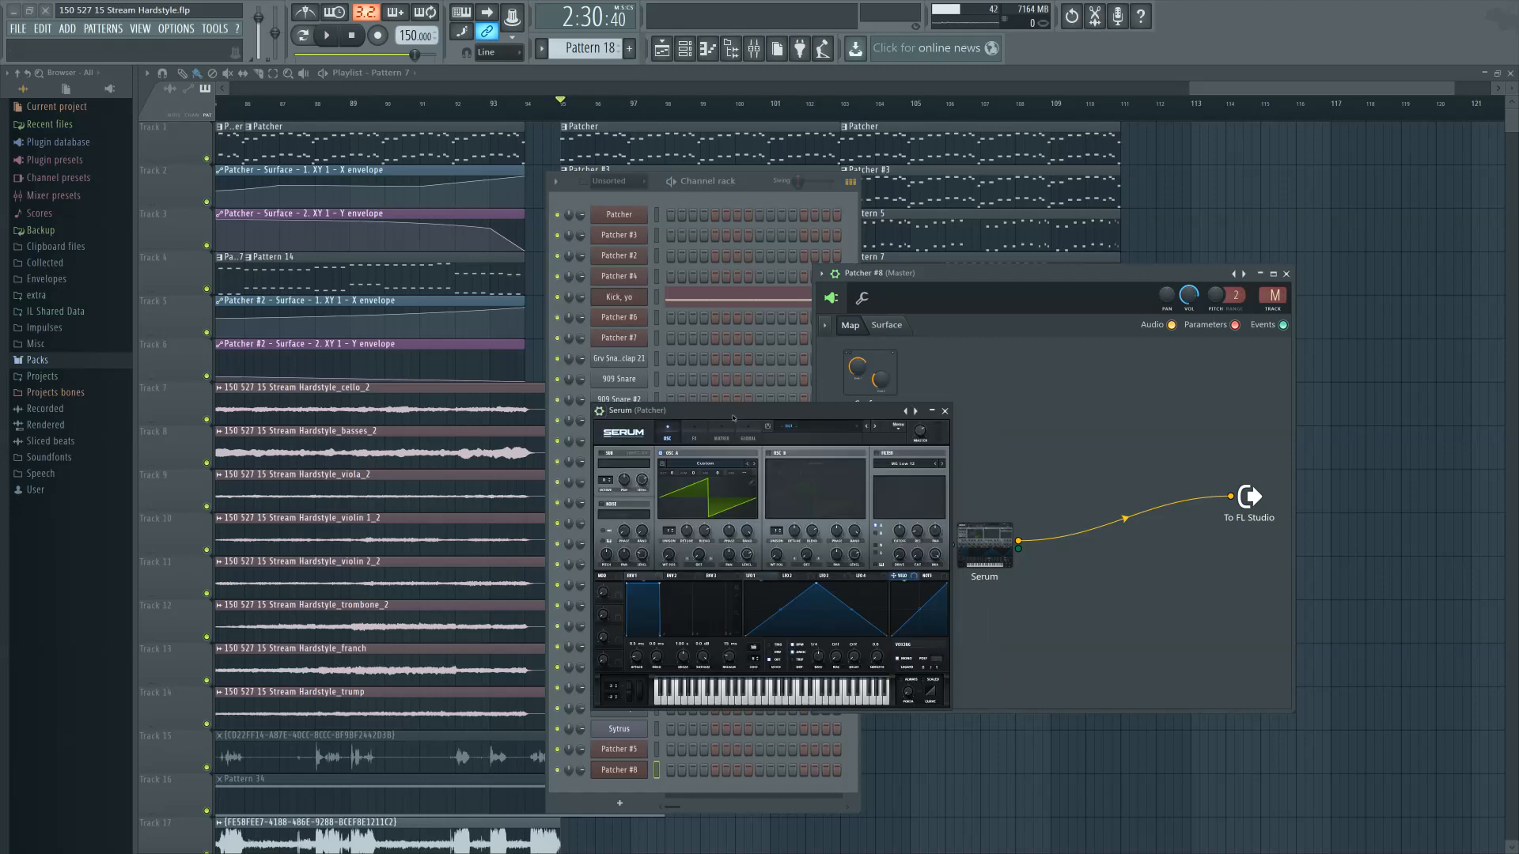
Raise the unison voice count of Serum's oscillator A and audition the sound with a few notes
drag(731, 418, 747, 427)
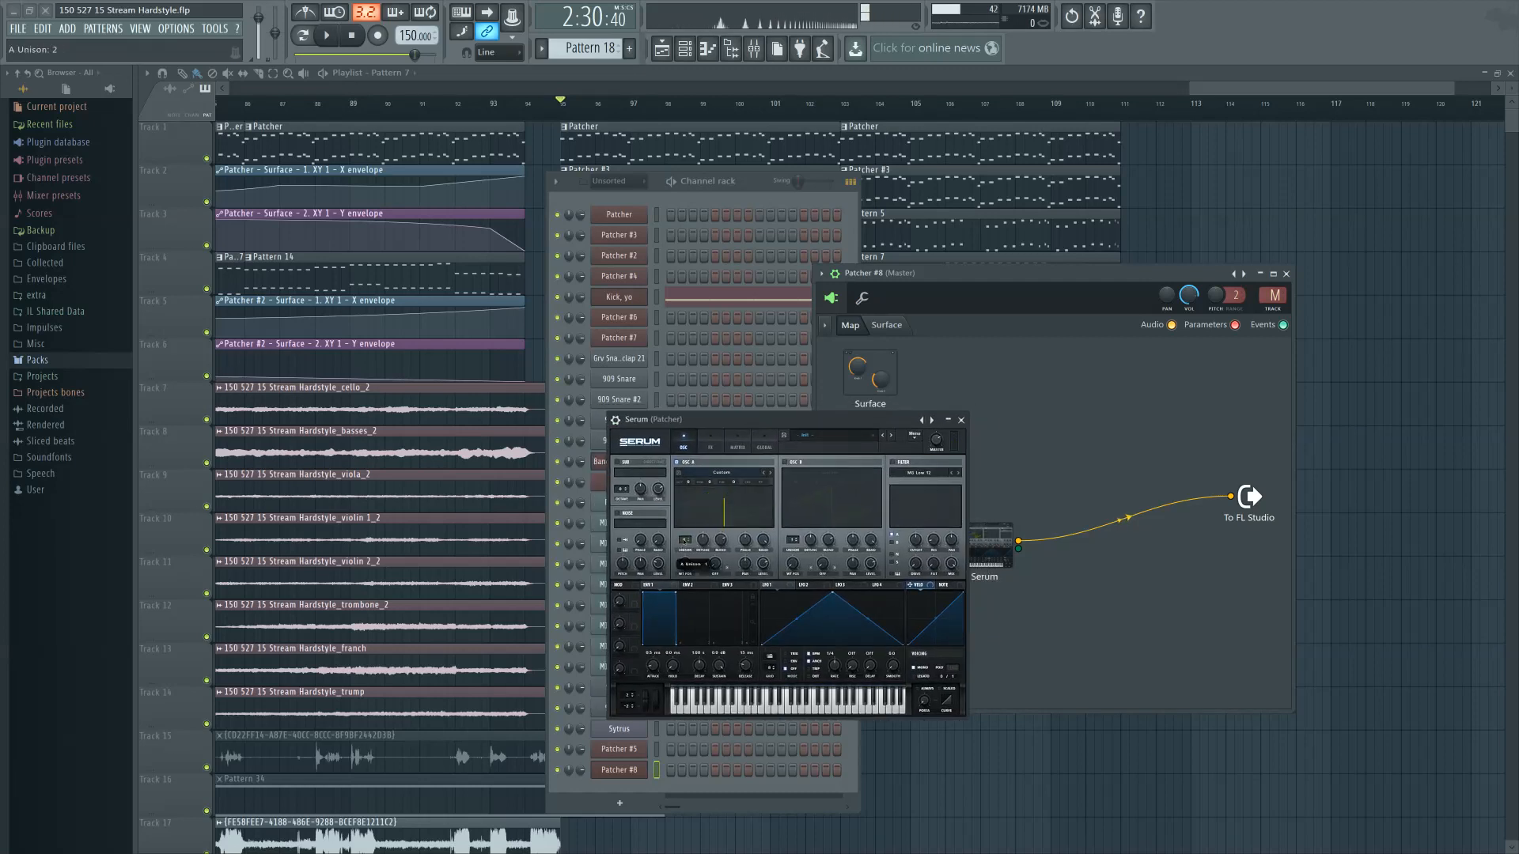
drag(685, 541, 723, 424)
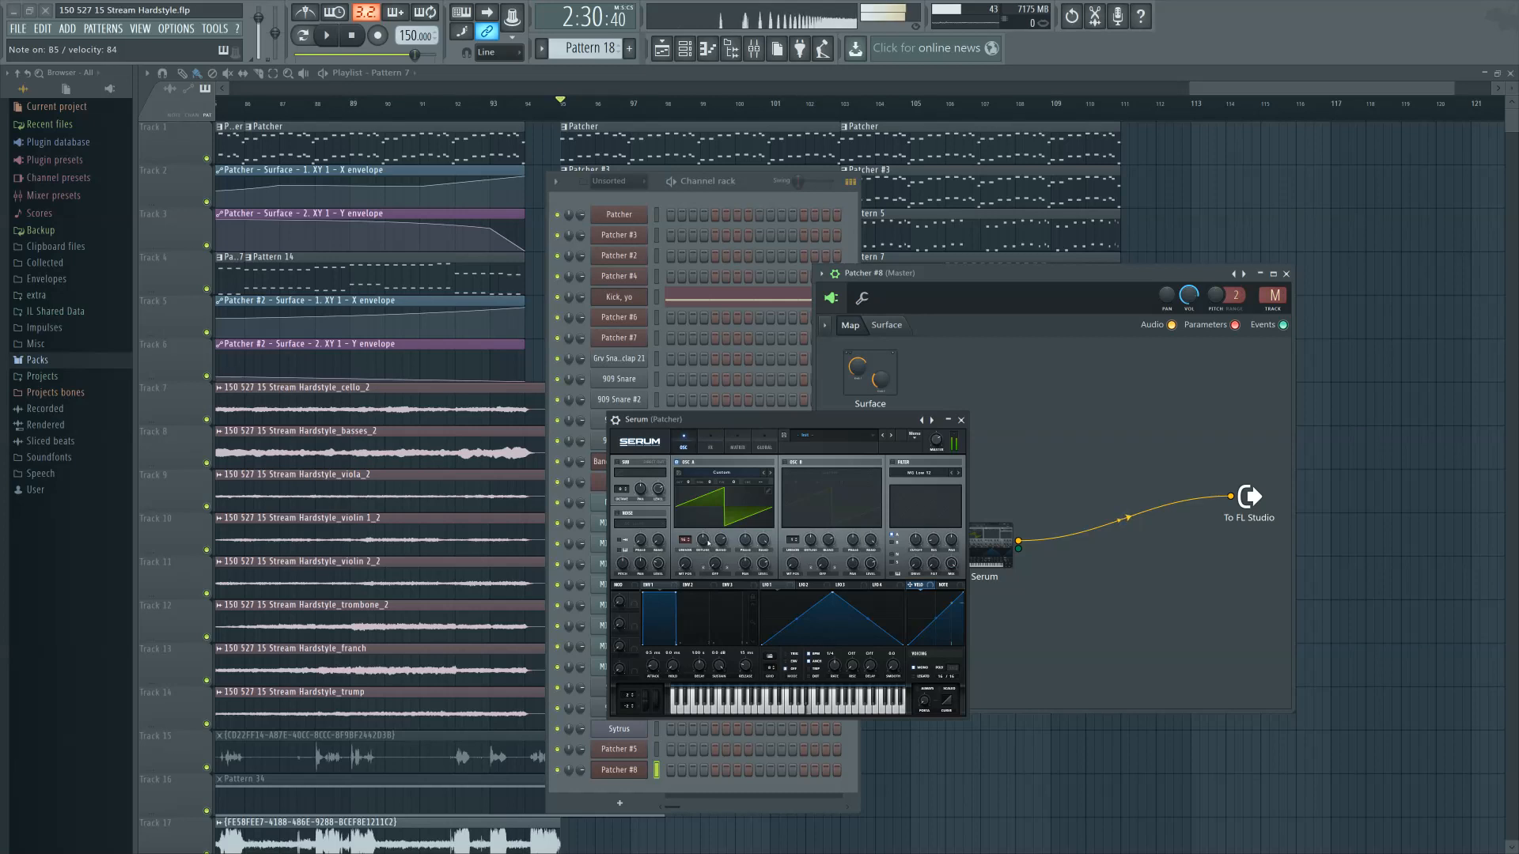
Adjust oscillator A's unison detune and try a different unison warp spread in Serum's global settings
drag(703, 542, 705, 551)
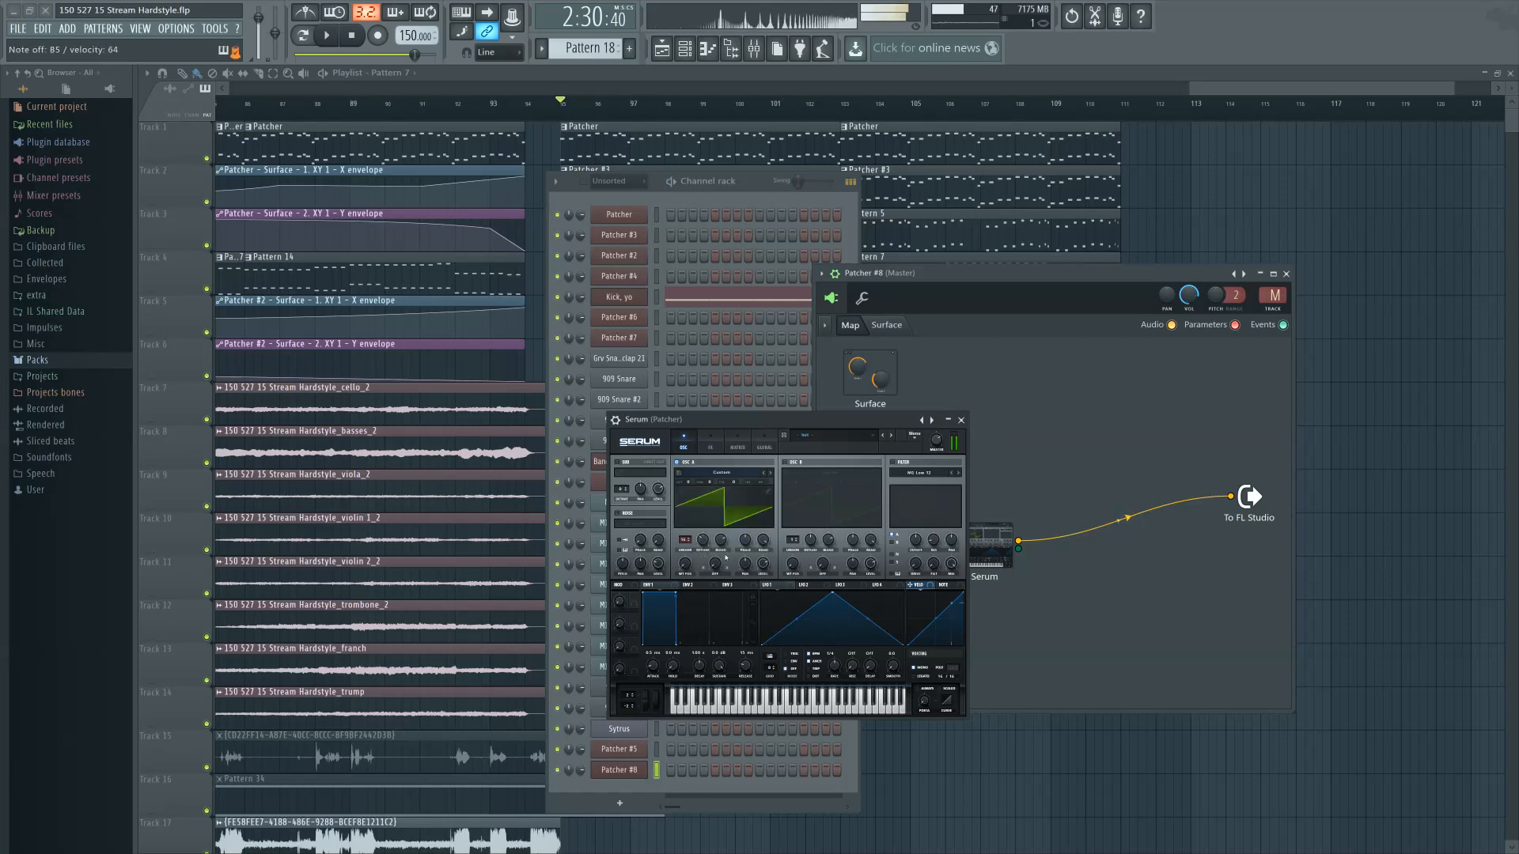
click(765, 444)
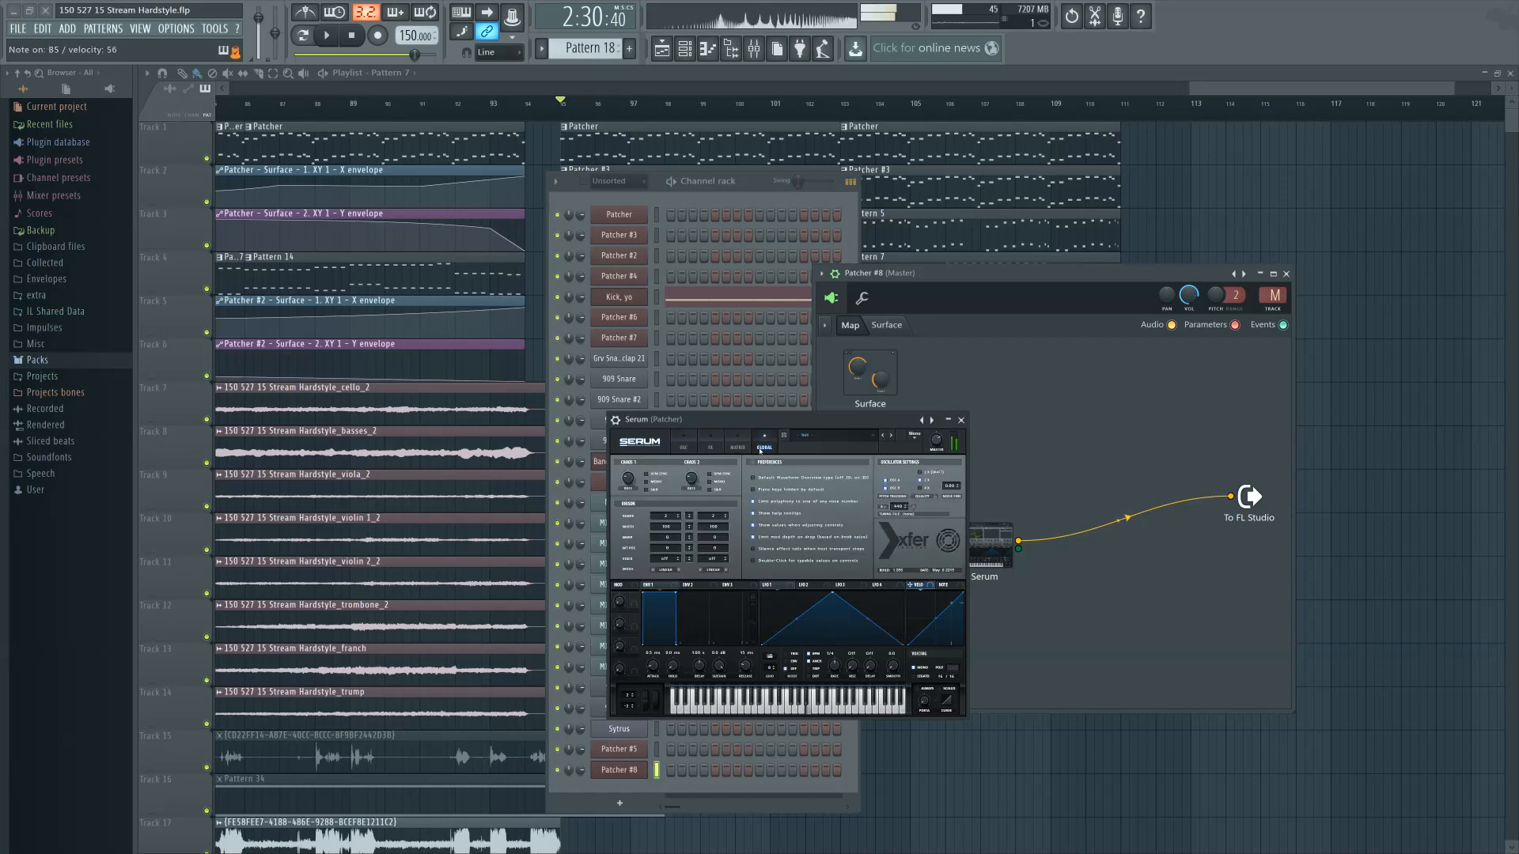
drag(689, 549, 690, 583)
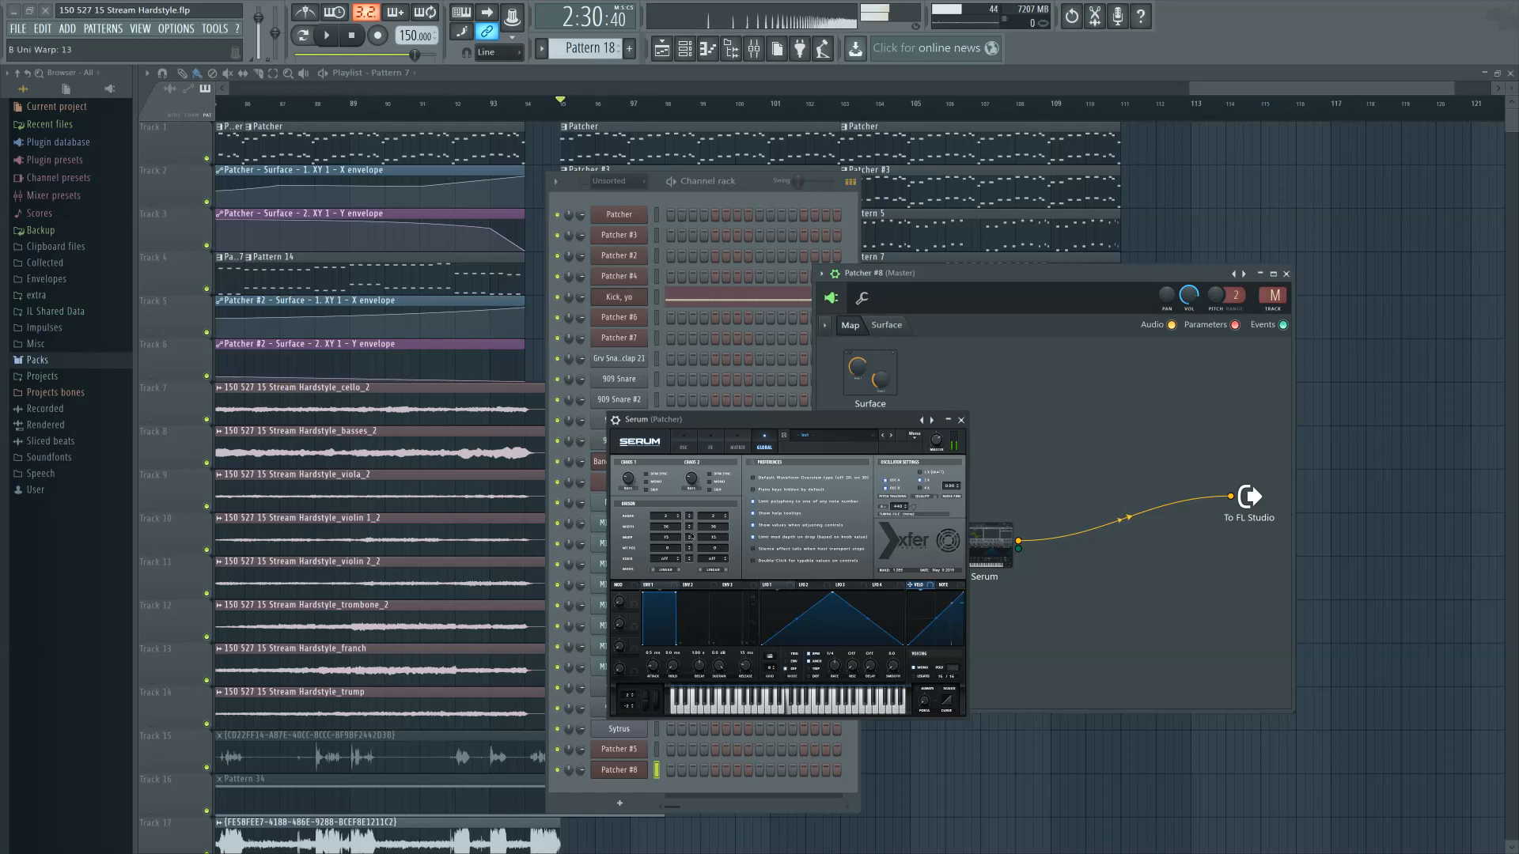
Set oscillator A's warp mode to Sync (Window Full), raise the warp amount and audition the sound
click(684, 443)
click(715, 570)
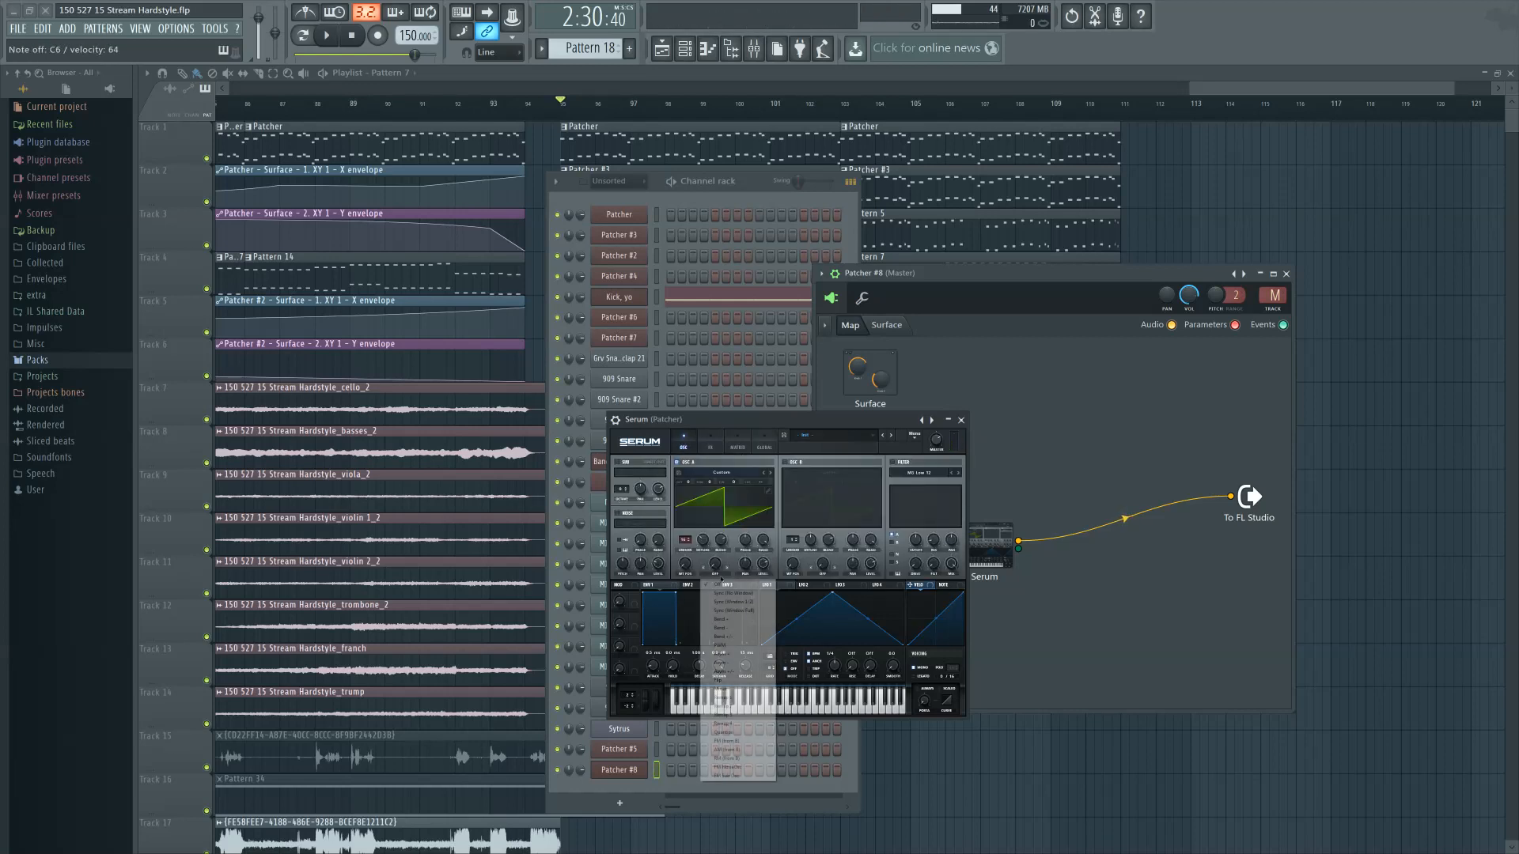
click(755, 612)
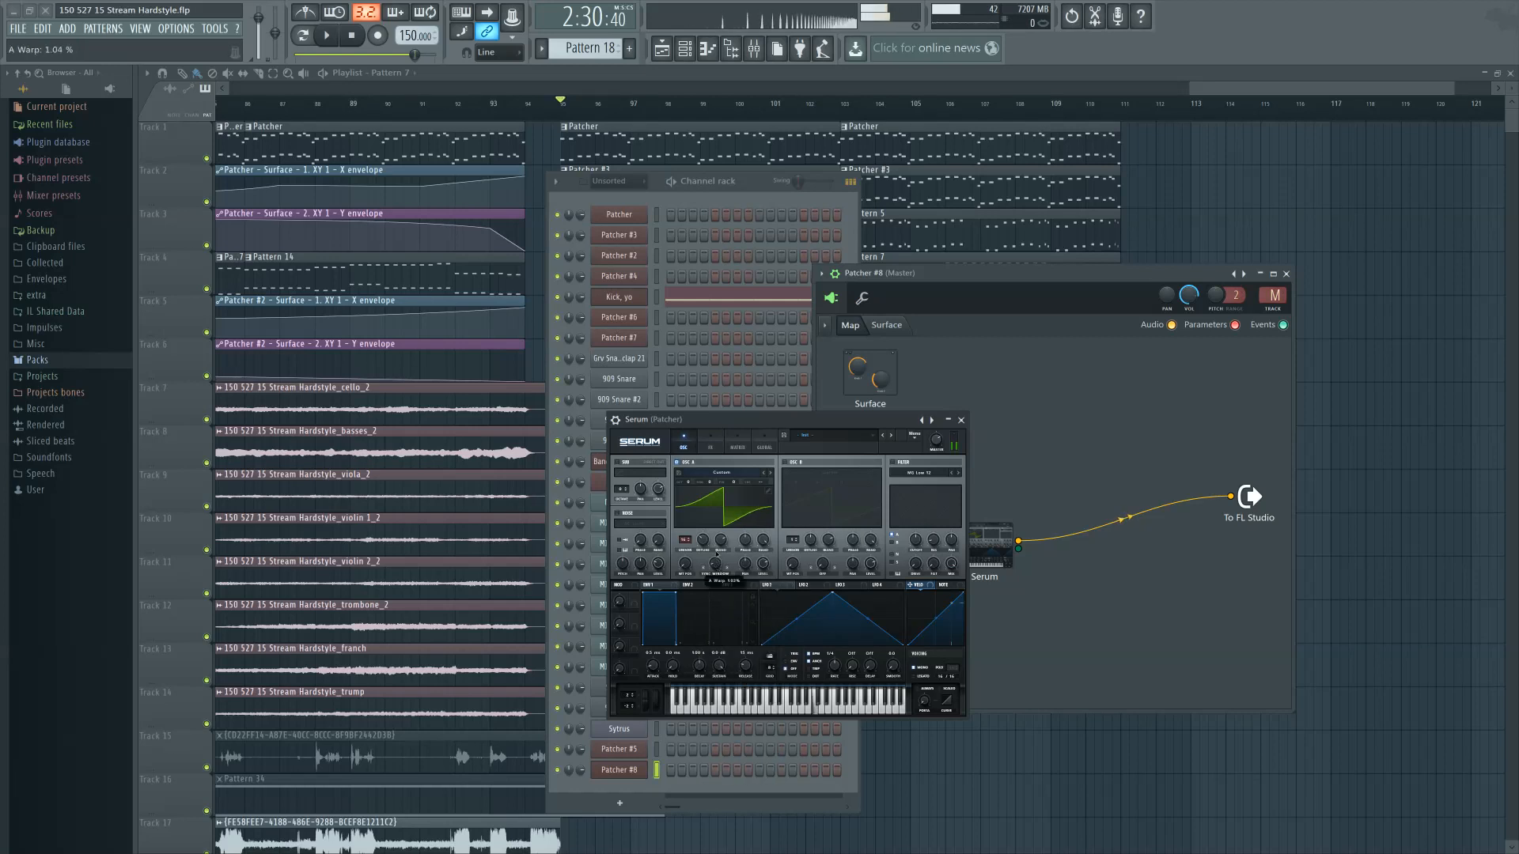
mouse_move(715, 563)
mouse_down()
mouse_move(717, 522)
mouse_move(715, 556)
mouse_move(716, 541)
mouse_up()
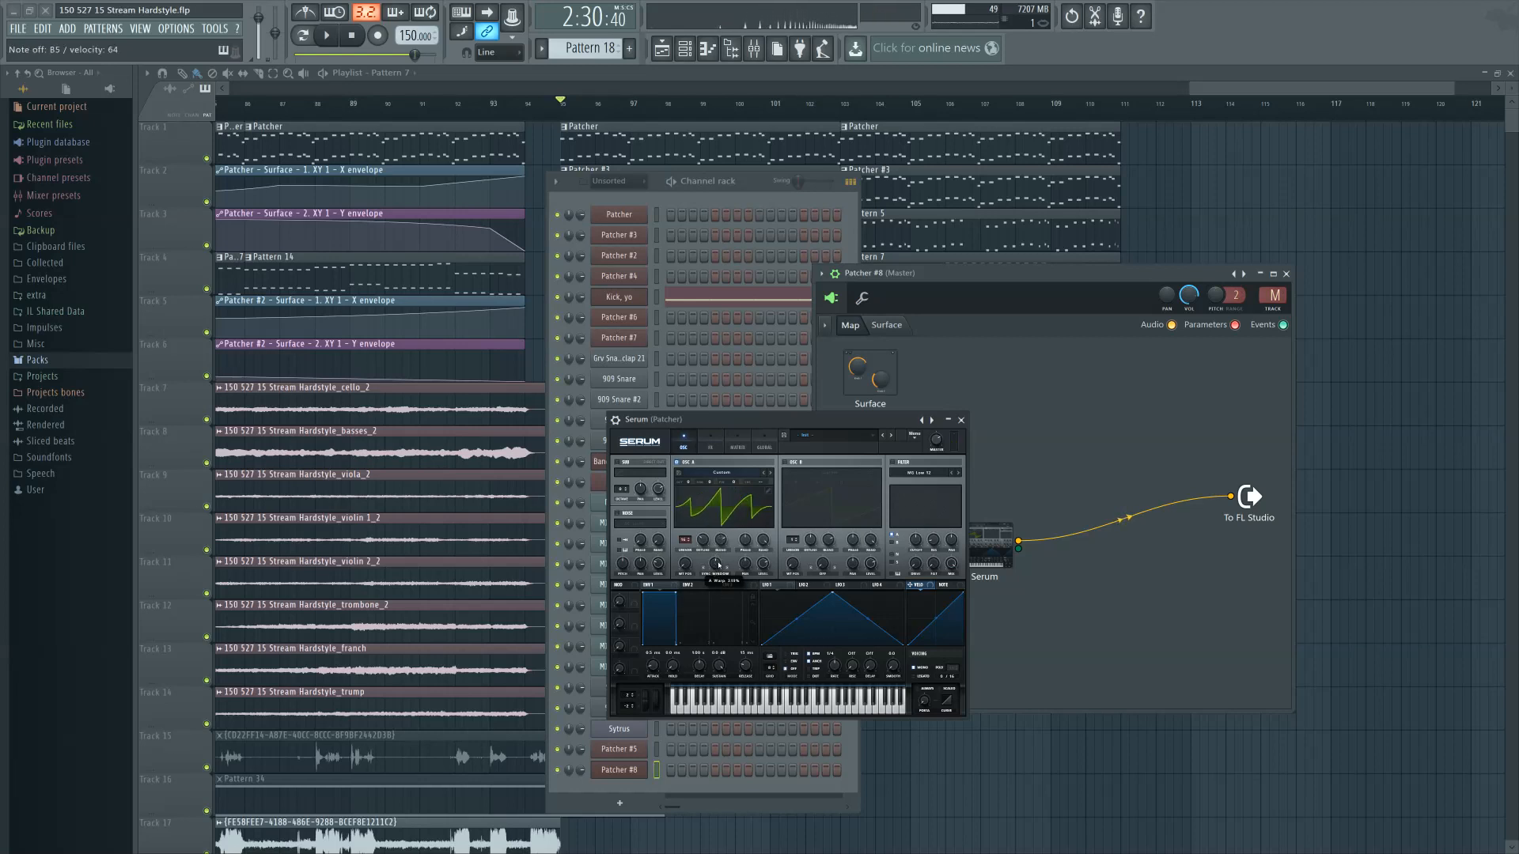
key(m)
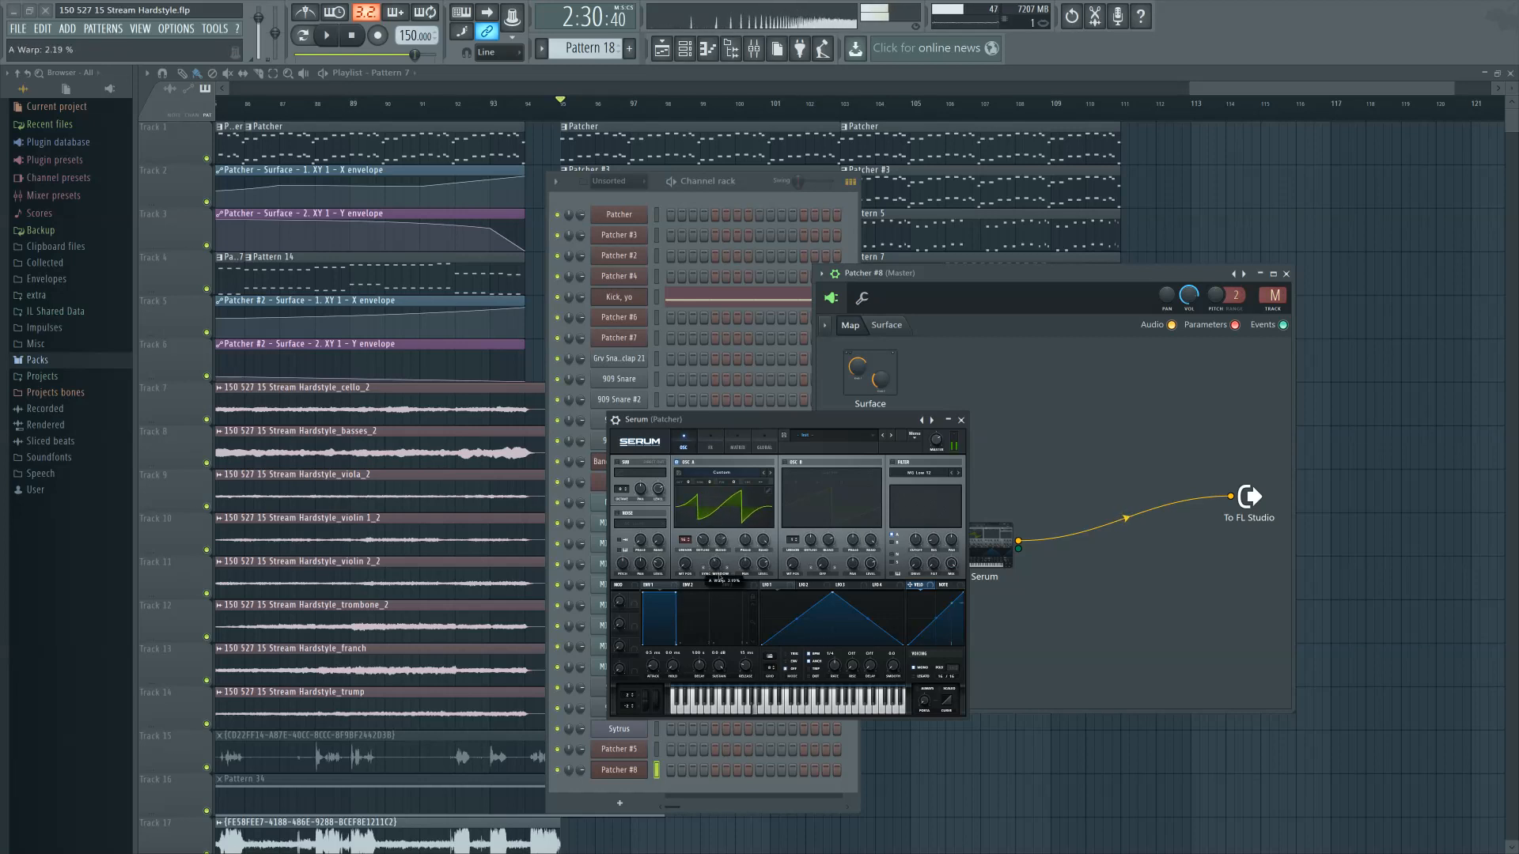
Adjust oscillator A's unison detune and blend while playing test notes
mouse_move(705, 538)
drag(706, 534, 756, 429)
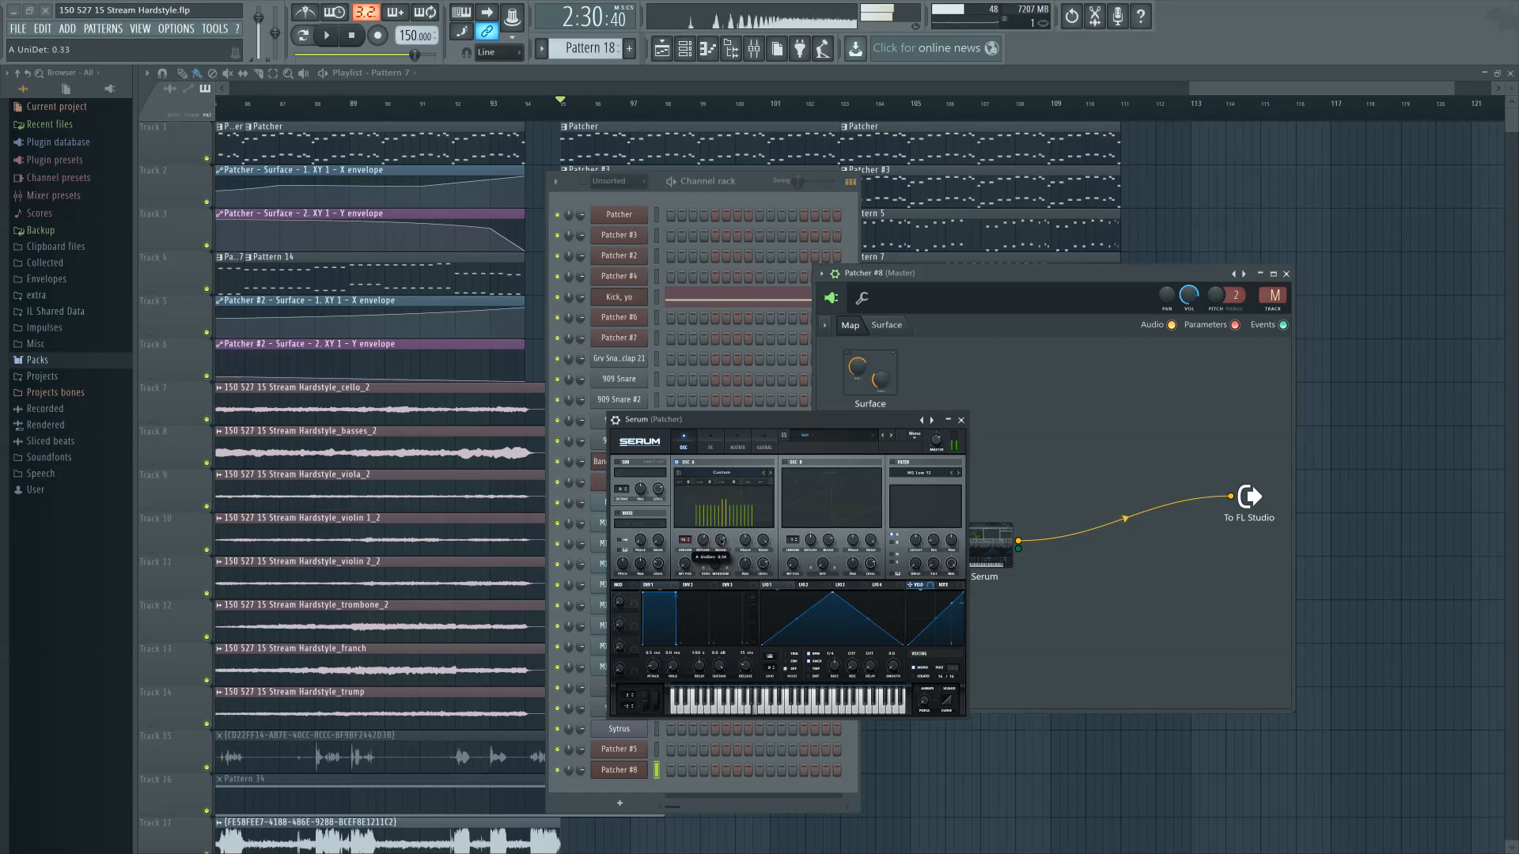
drag(721, 541, 725, 512)
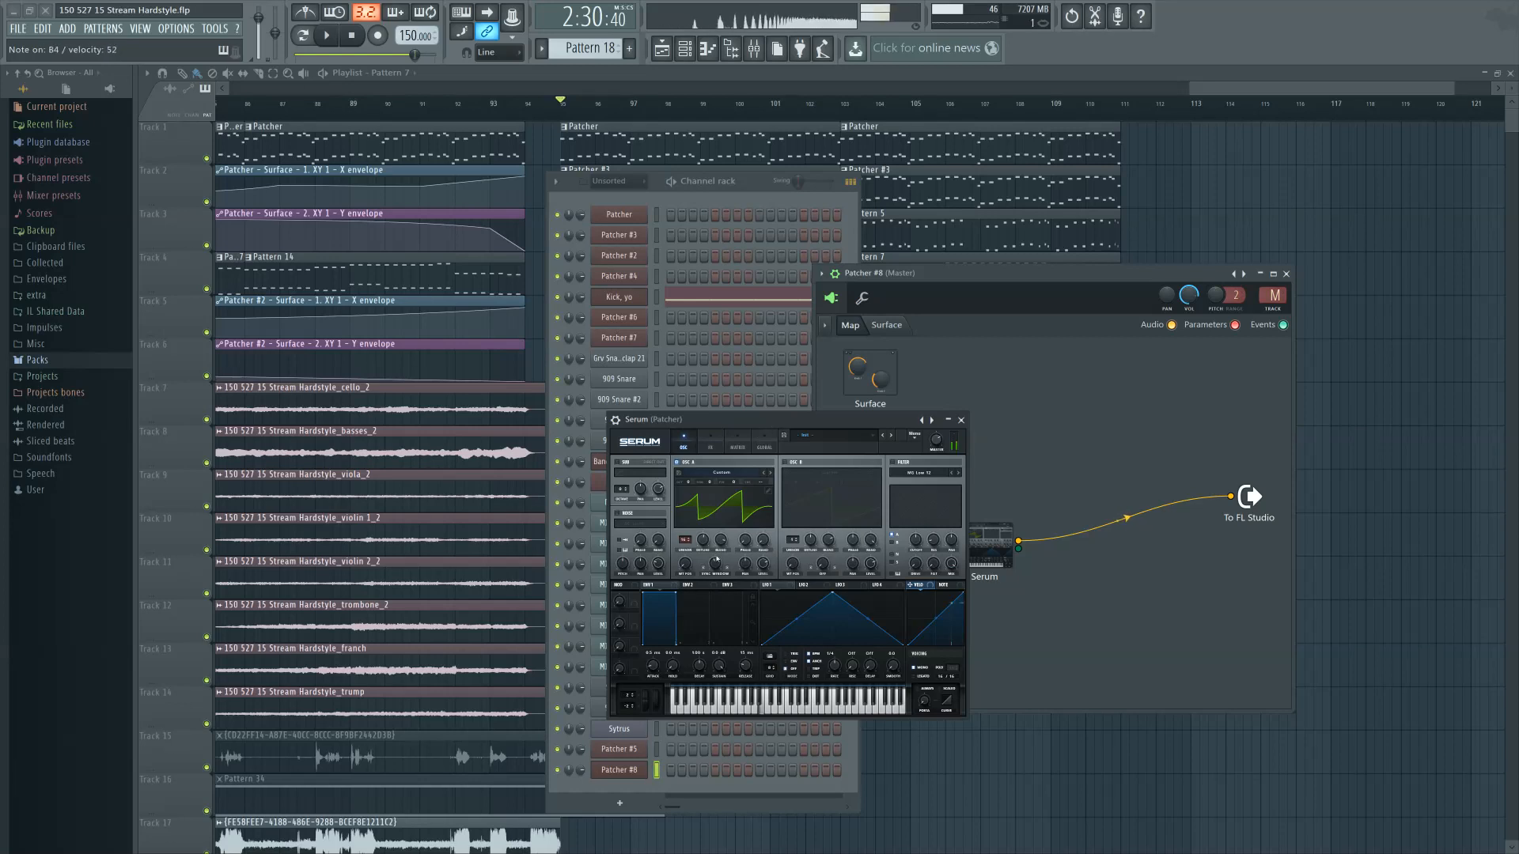
drag(704, 545, 705, 556)
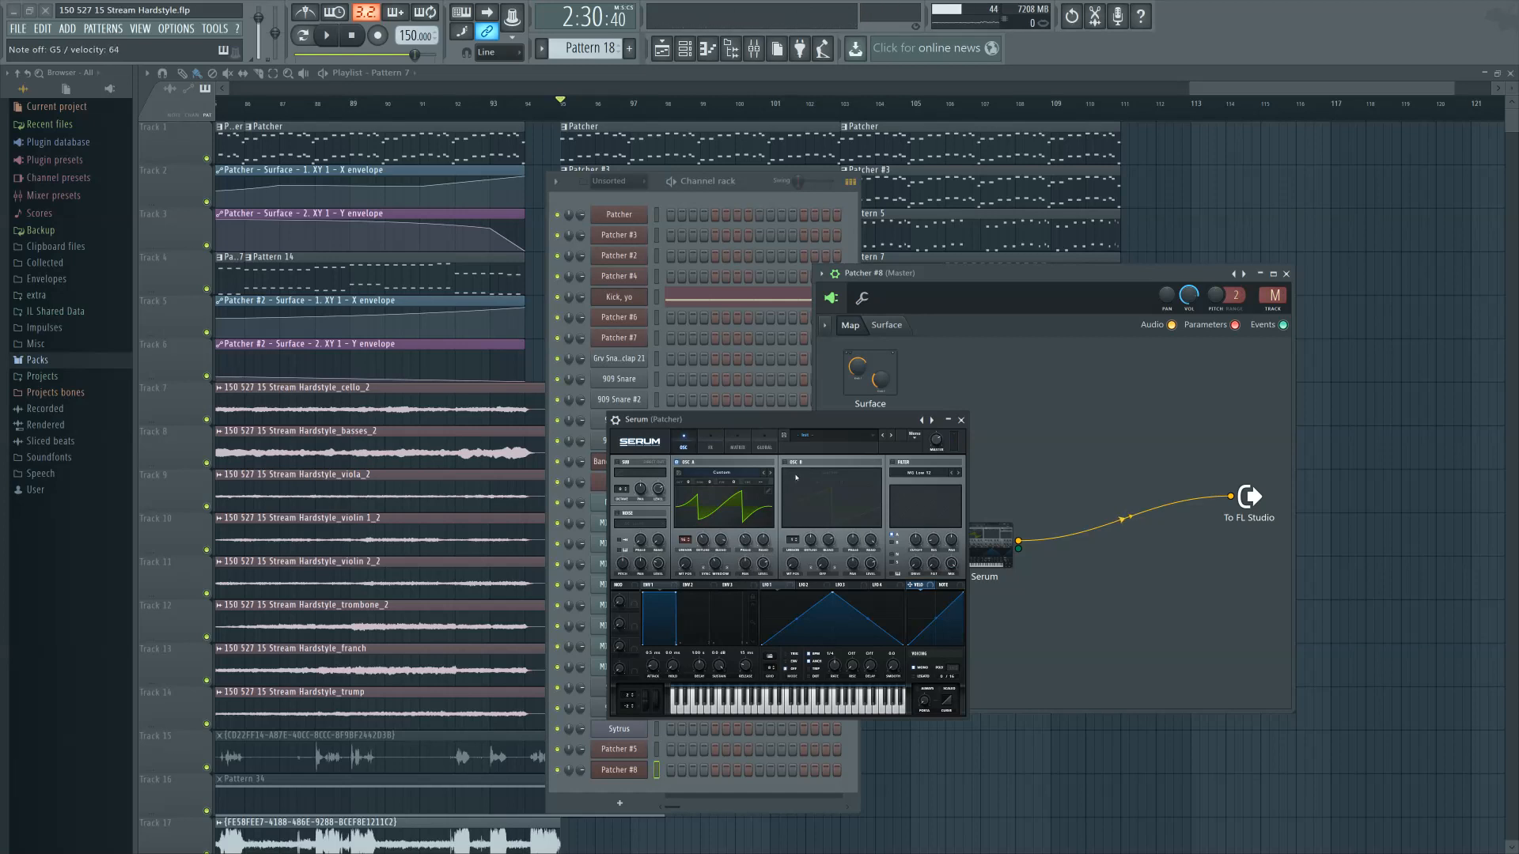
Enable oscillator B and give it a sine waveform from the wavetable editor, then close that editor
click(876, 490)
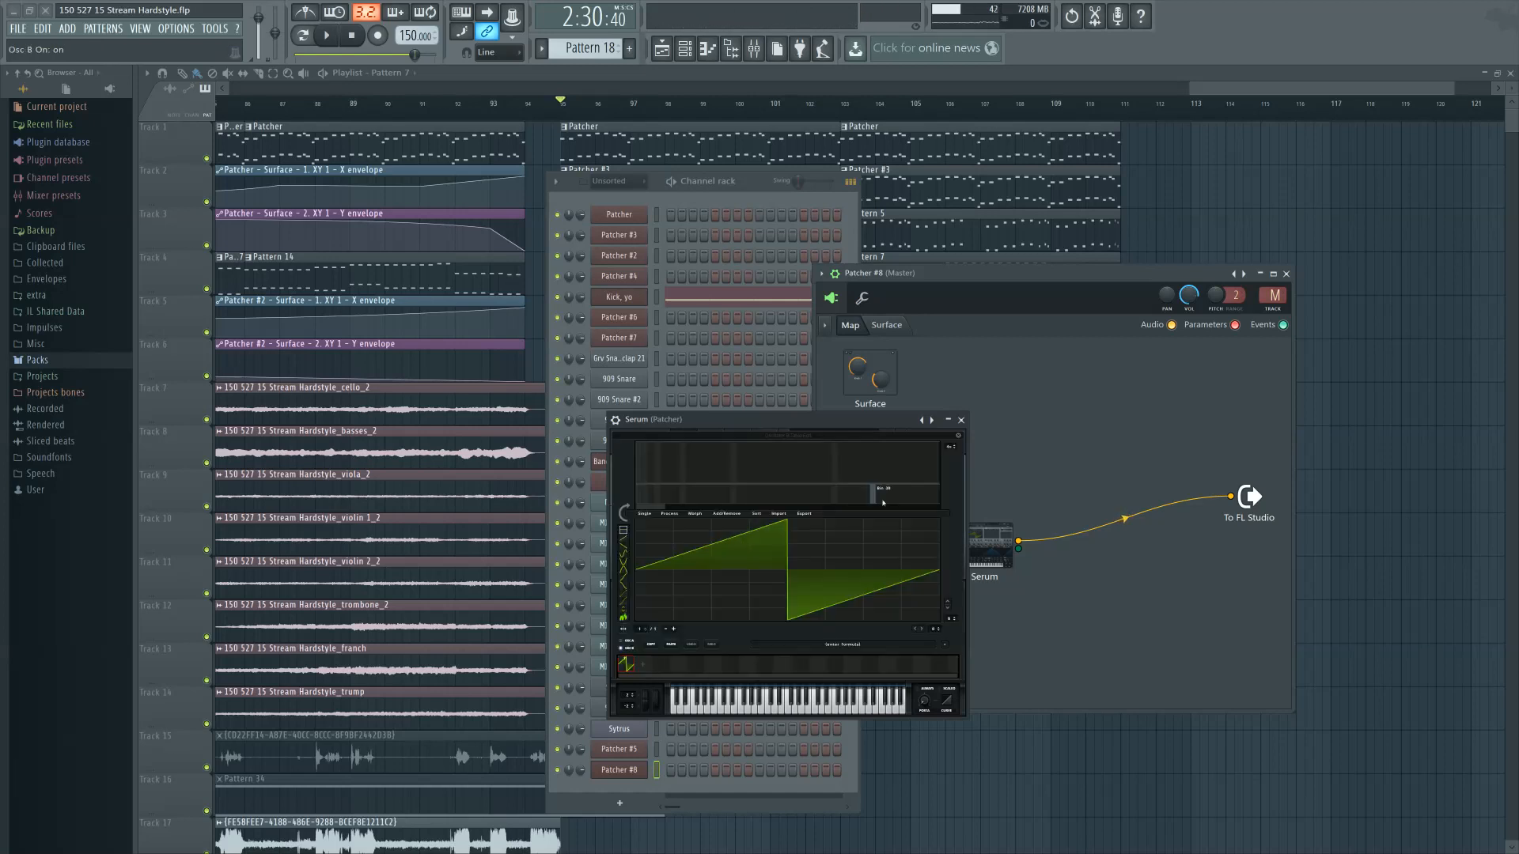
click(945, 645)
mouse_move(970, 664)
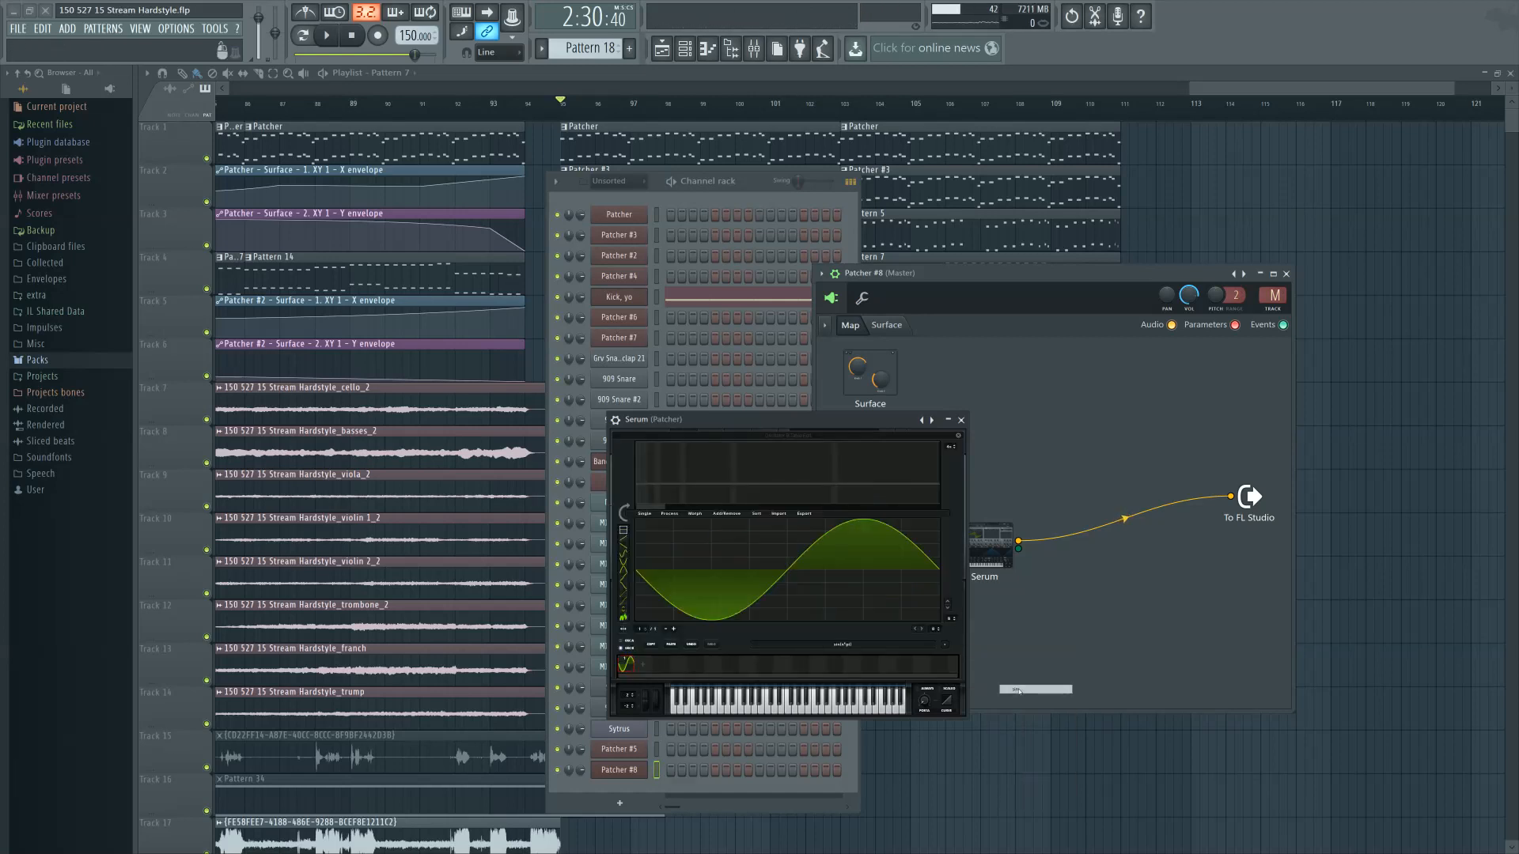
click(1029, 689)
click(958, 435)
Set oscillator A's warp mode to FM (from B) and audition the result on the oscillator page
click(716, 574)
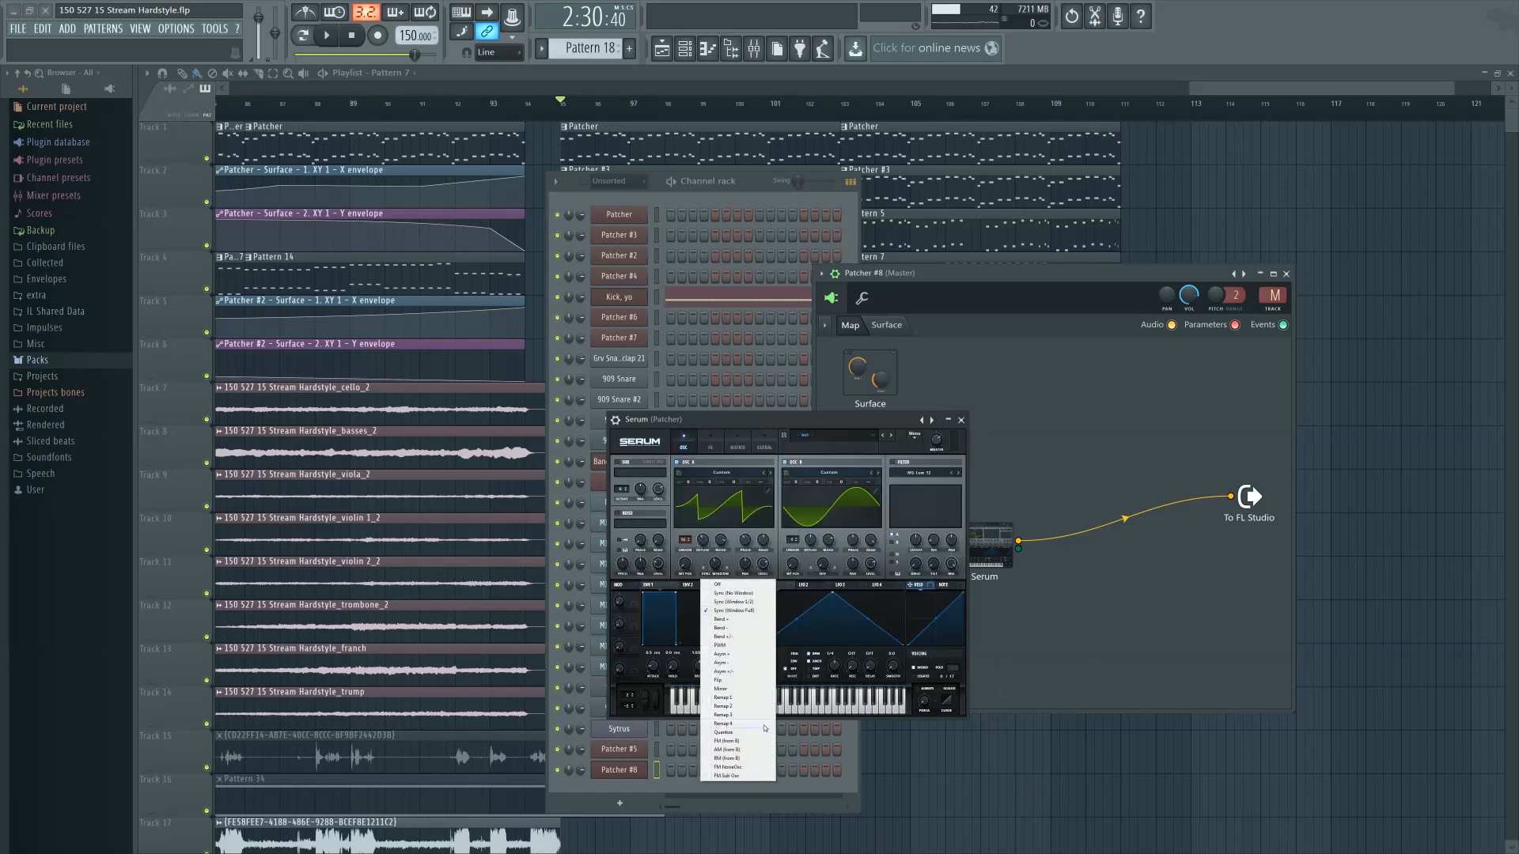
click(739, 741)
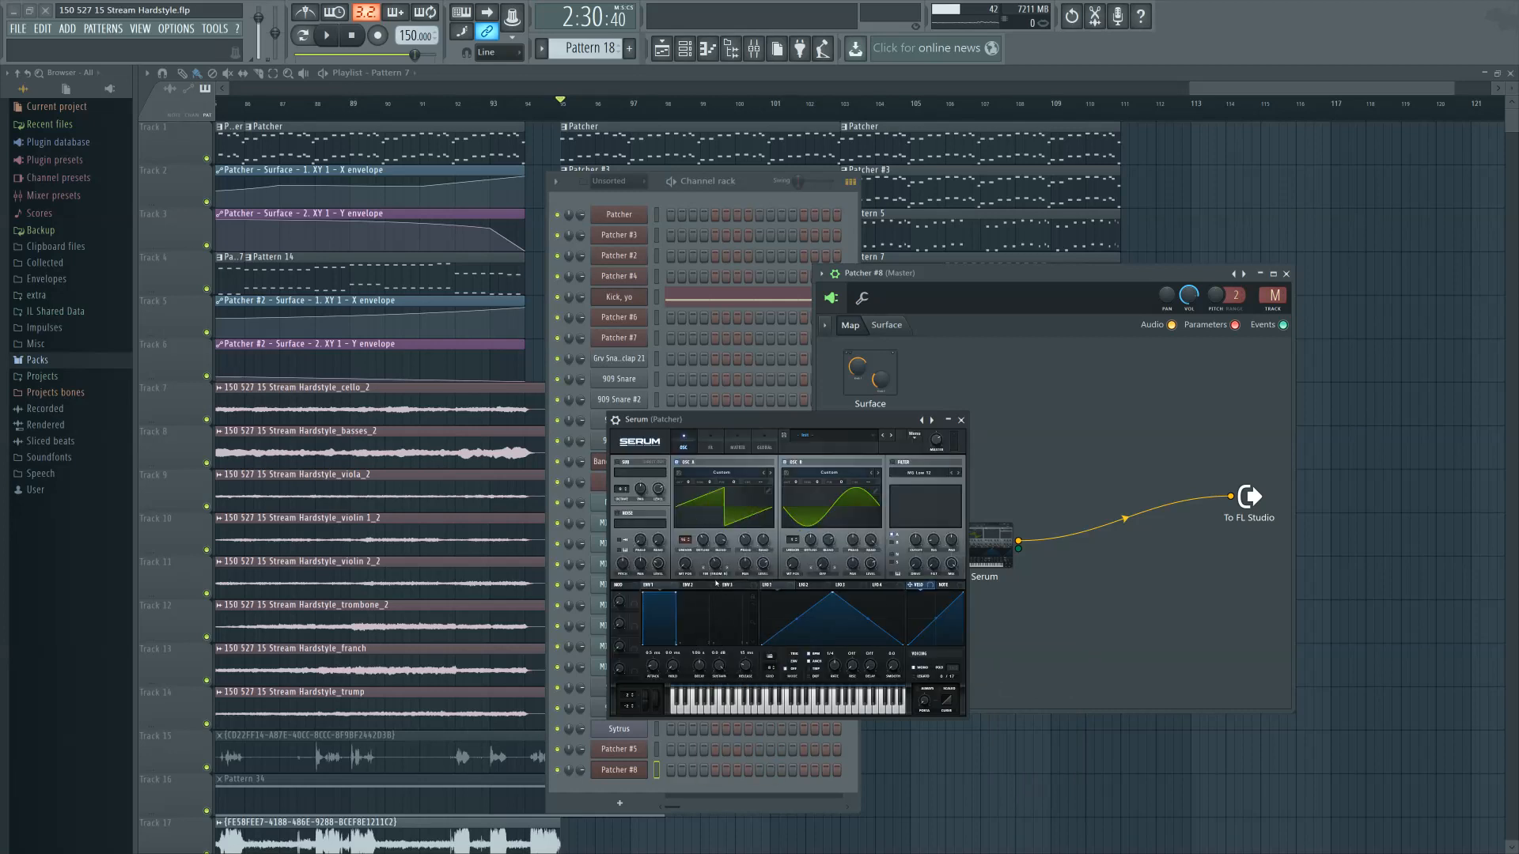
click(765, 445)
click(693, 447)
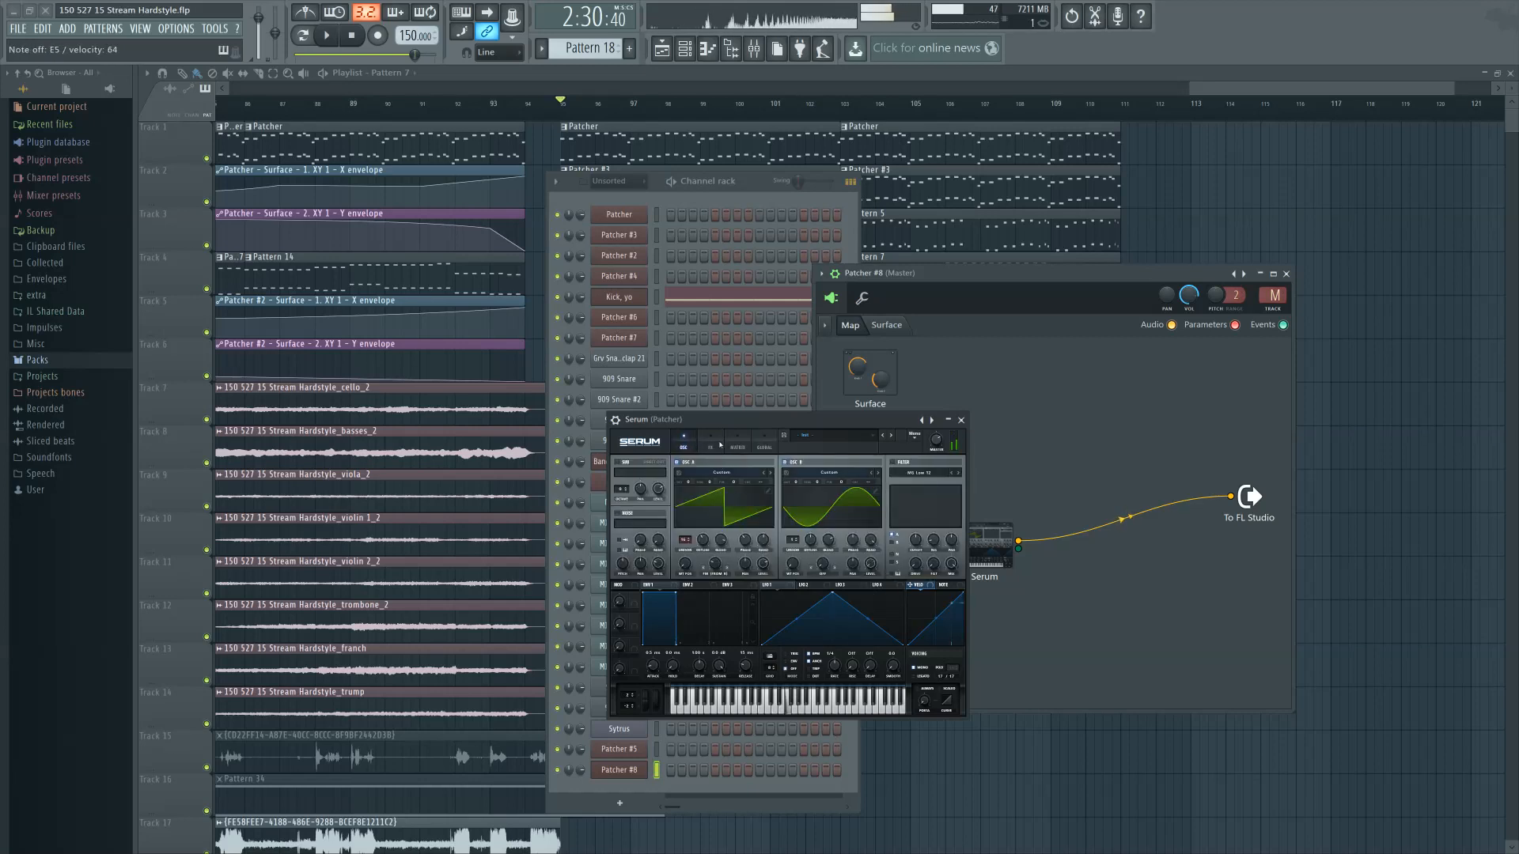
Fine-tune the unison warp spread in Serum's global settings while auditioning, and return to the oscillator page
click(761, 442)
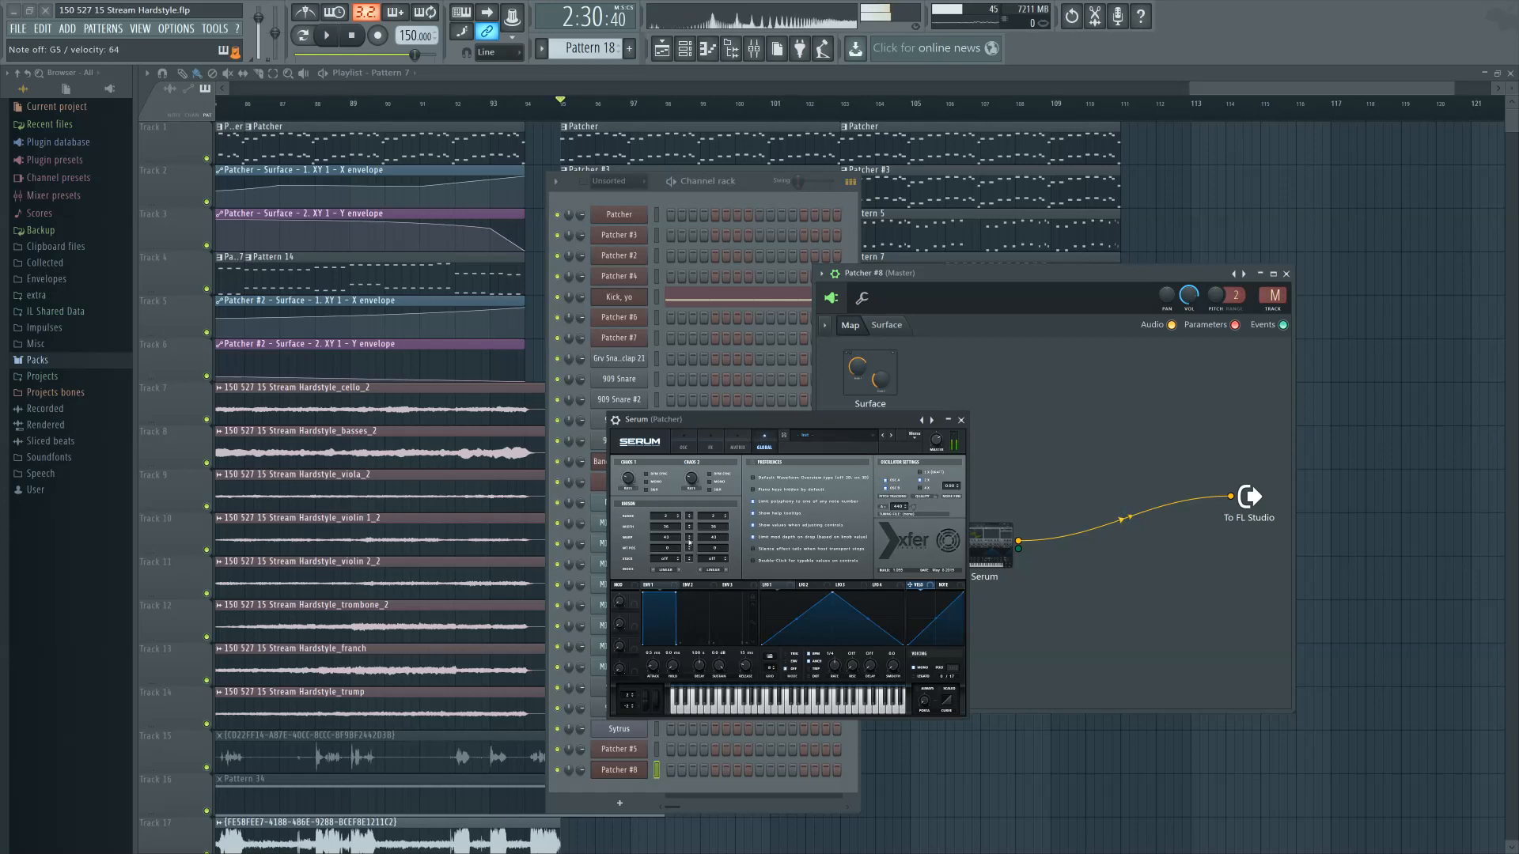
drag(689, 538, 693, 525)
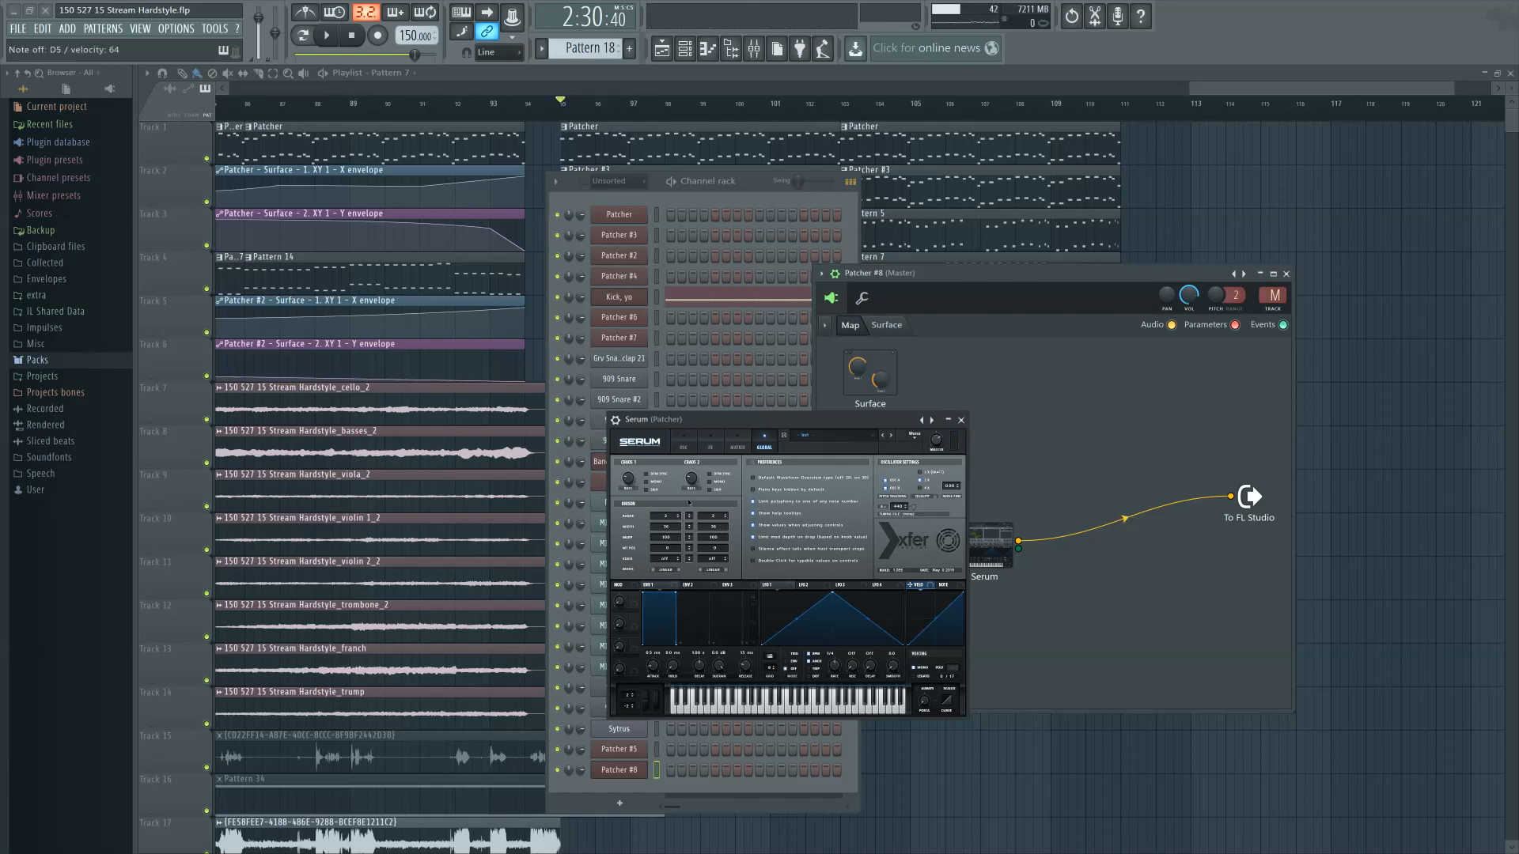
drag(689, 537, 690, 538)
drag(690, 537, 689, 538)
click(684, 445)
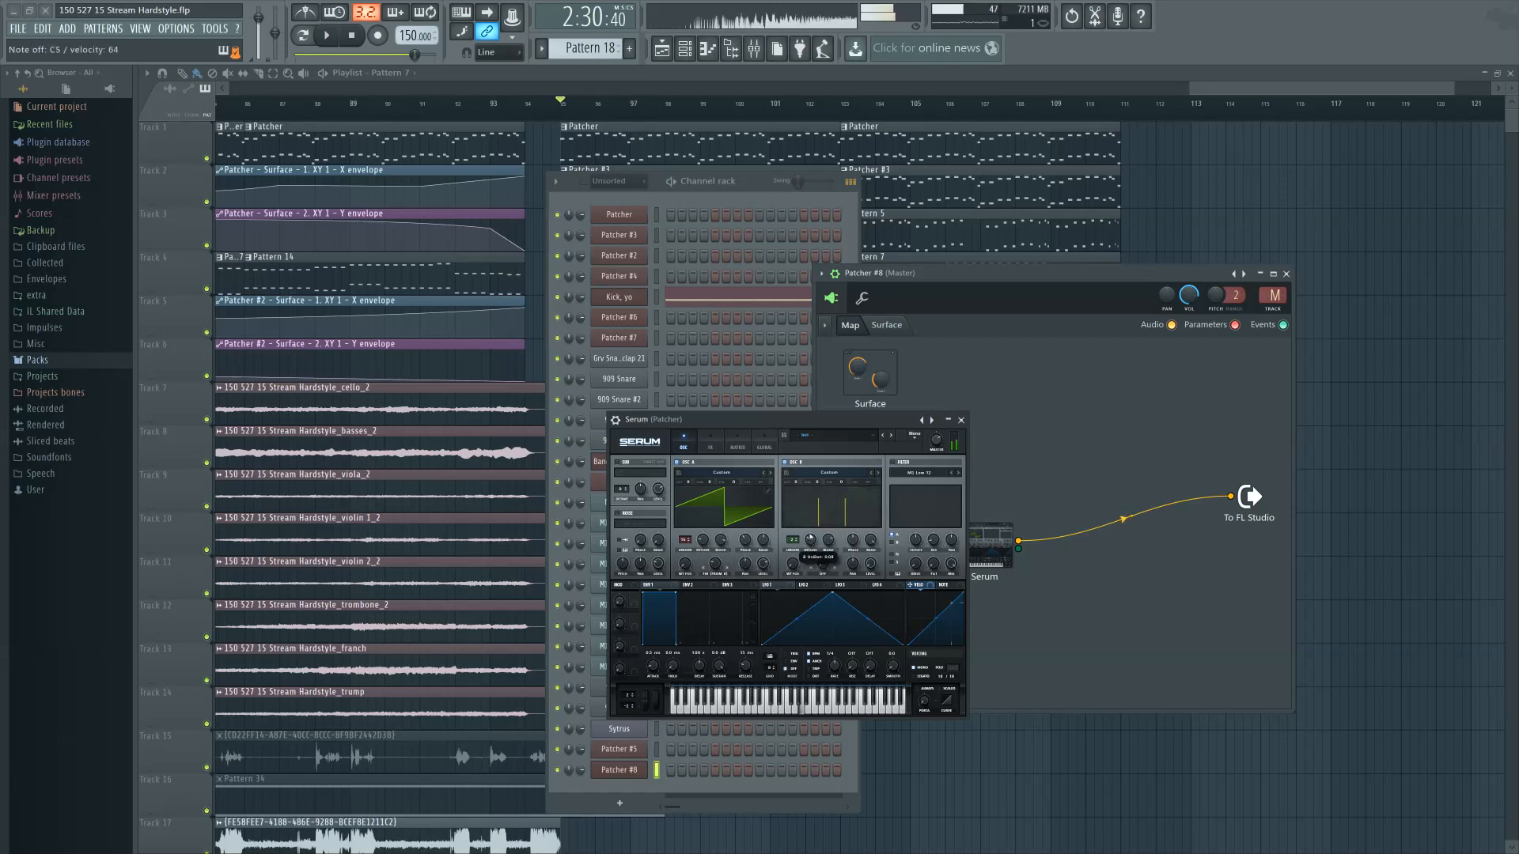
Insert Fruity WaveShaper with a steeply rising curve between Serum and the Patcher output, placing its window beside the channel rack
key(Escape)
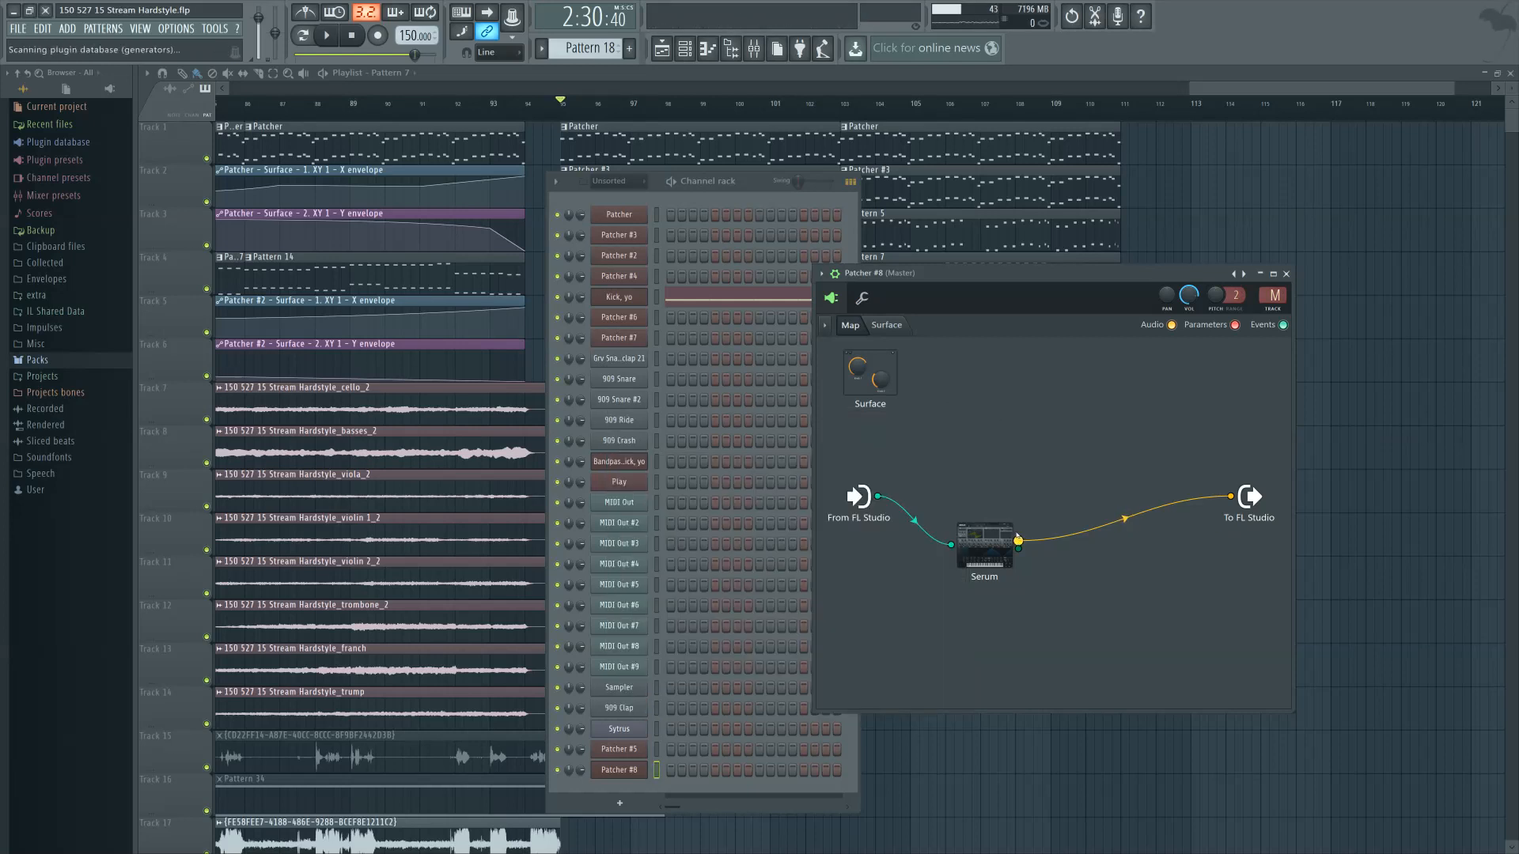
key(F8)
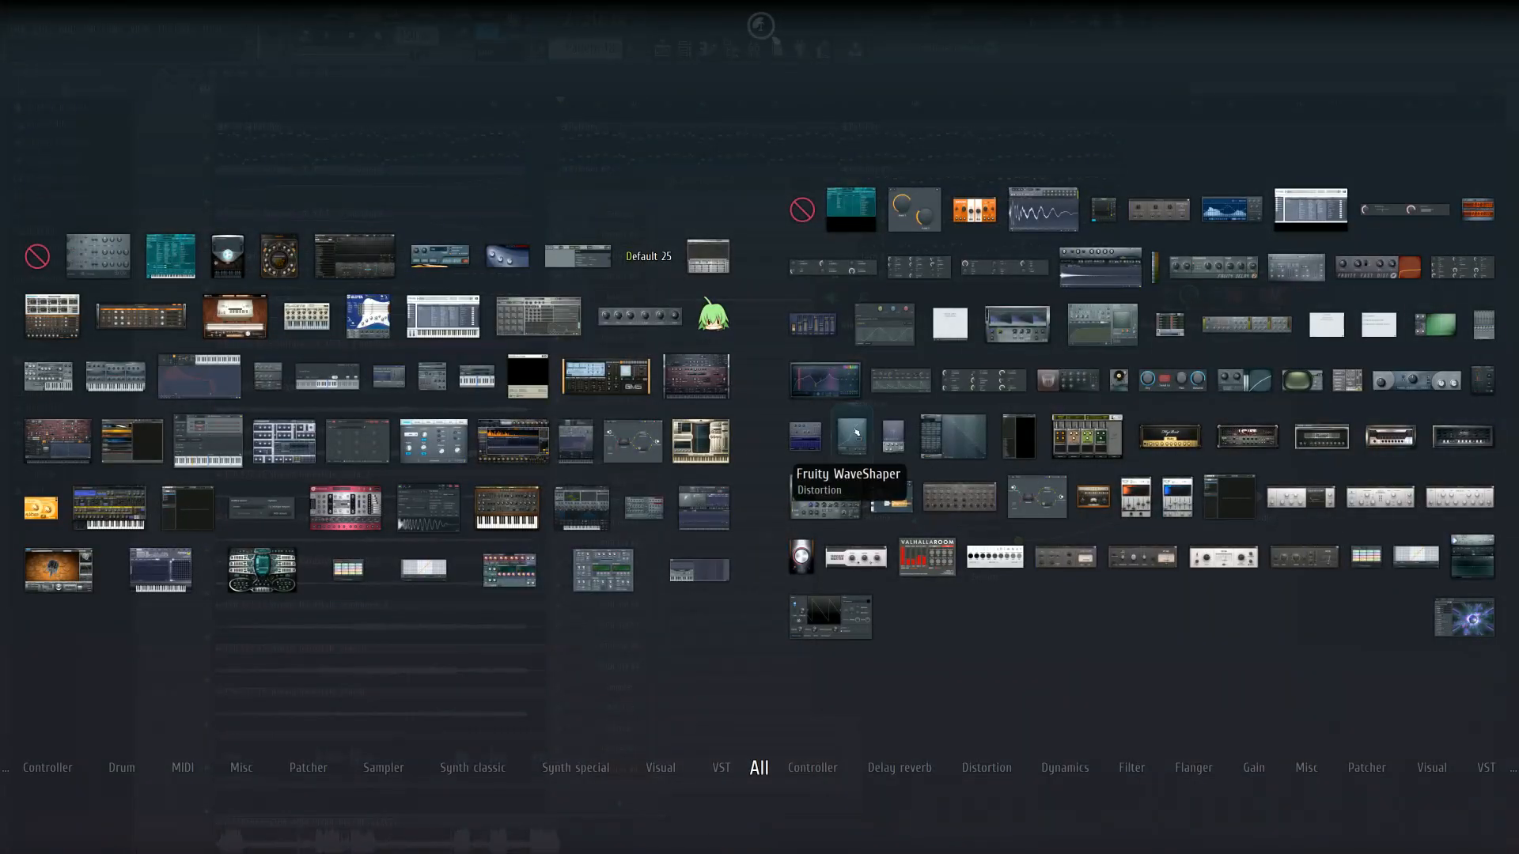
drag(825, 497, 1042, 546)
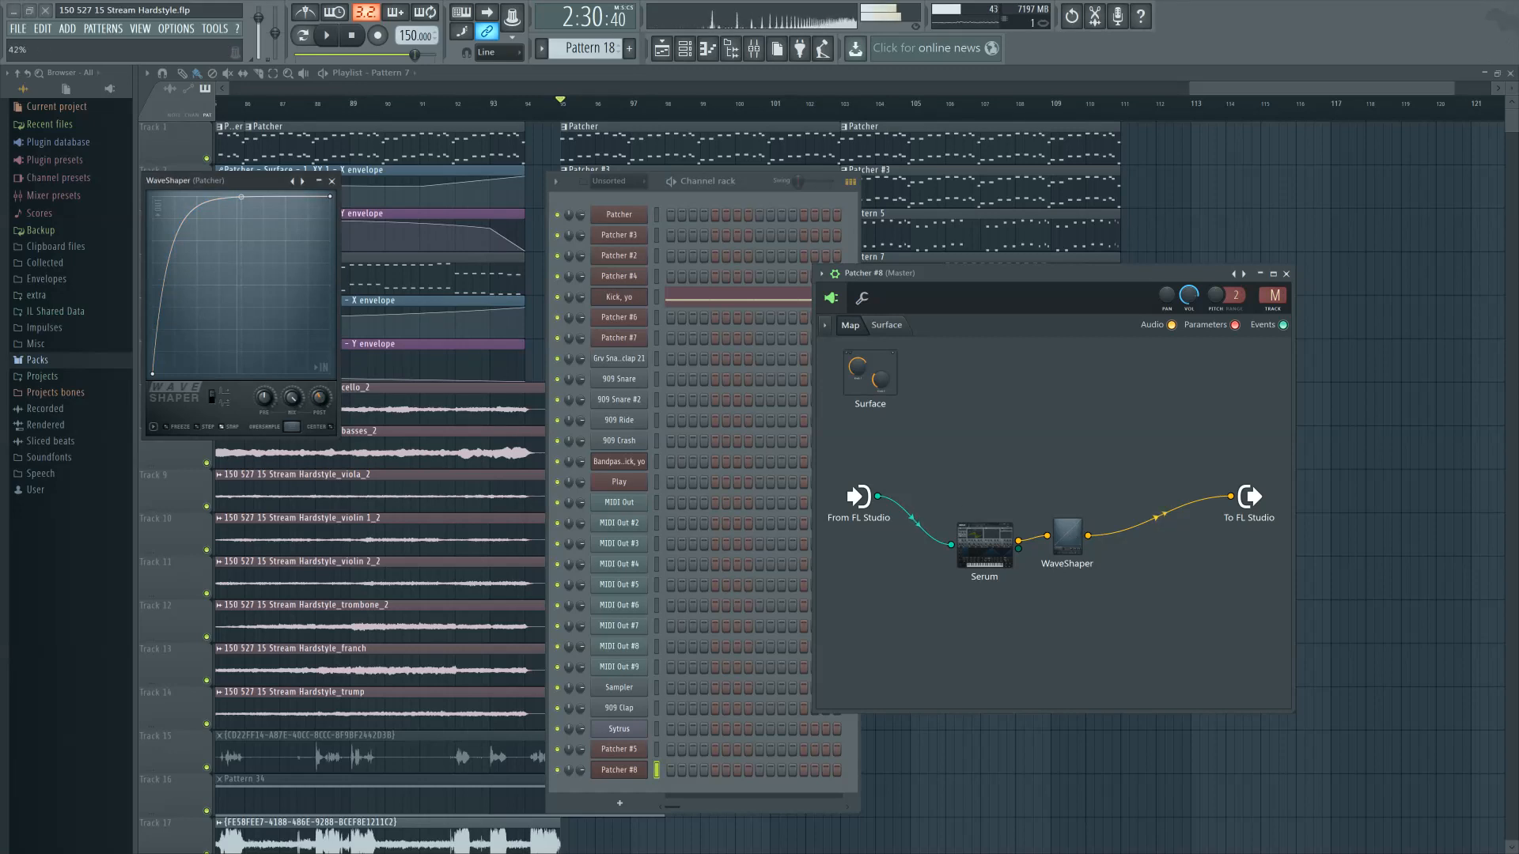
drag(268, 183, 491, 390)
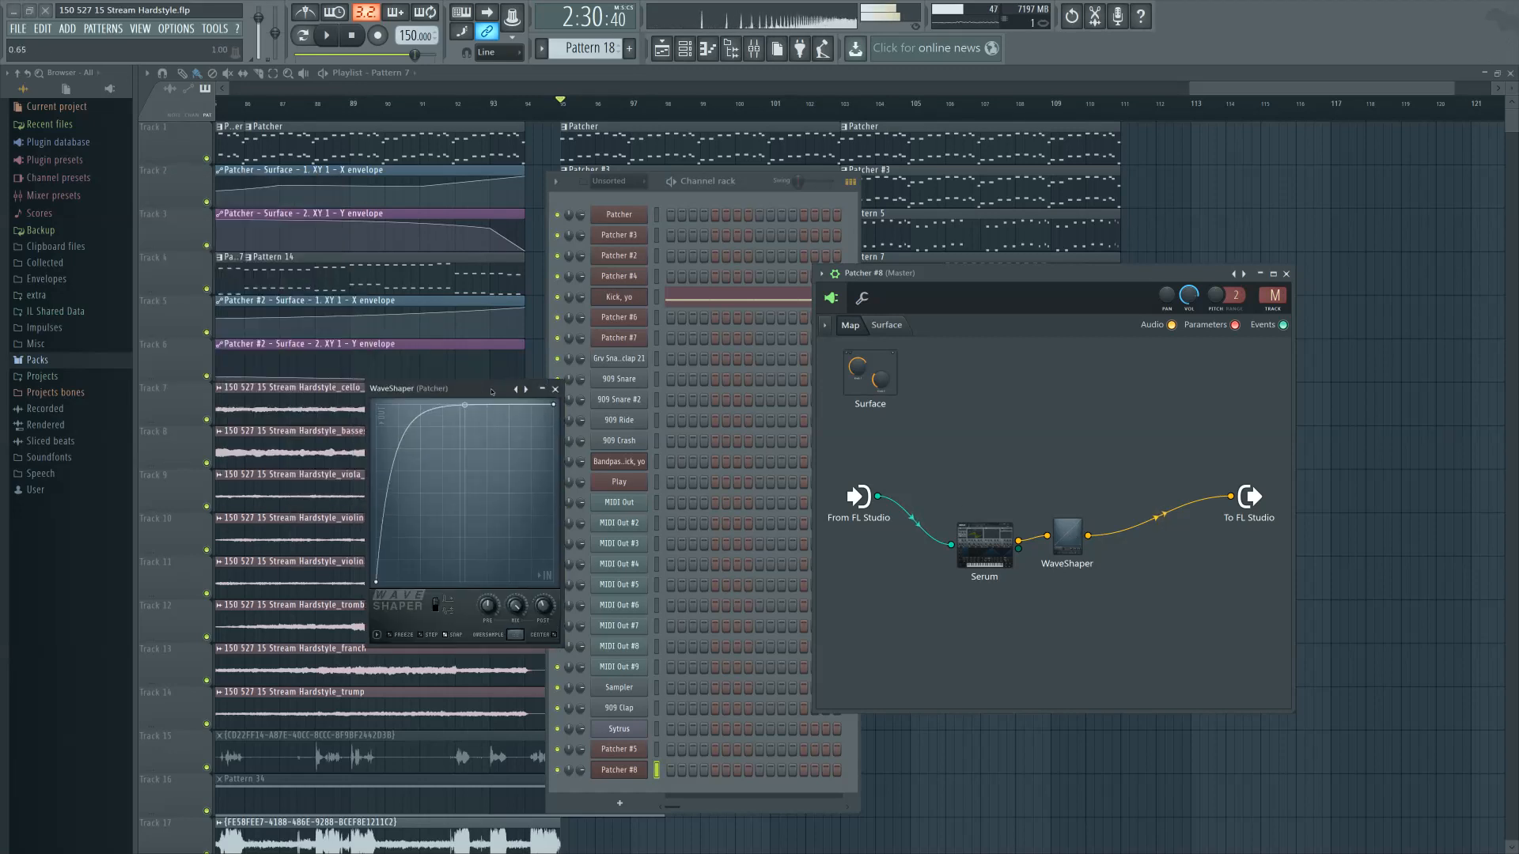
Copy all melody notes from the Patcher pattern in the playlist and create the next empty pattern without naming it
double_click(649, 161)
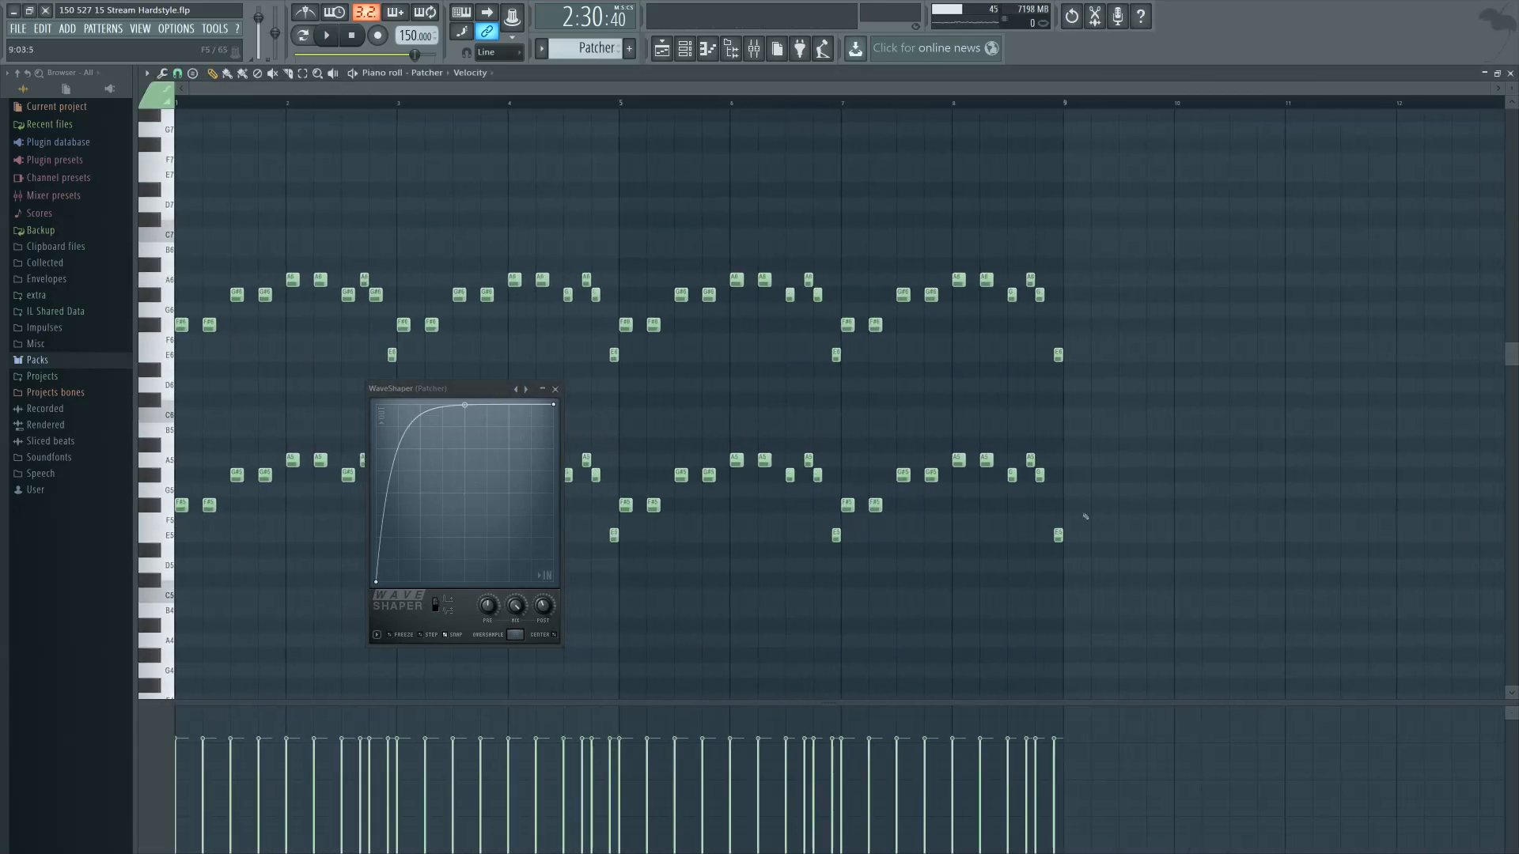
drag(1174, 603, 174, 152)
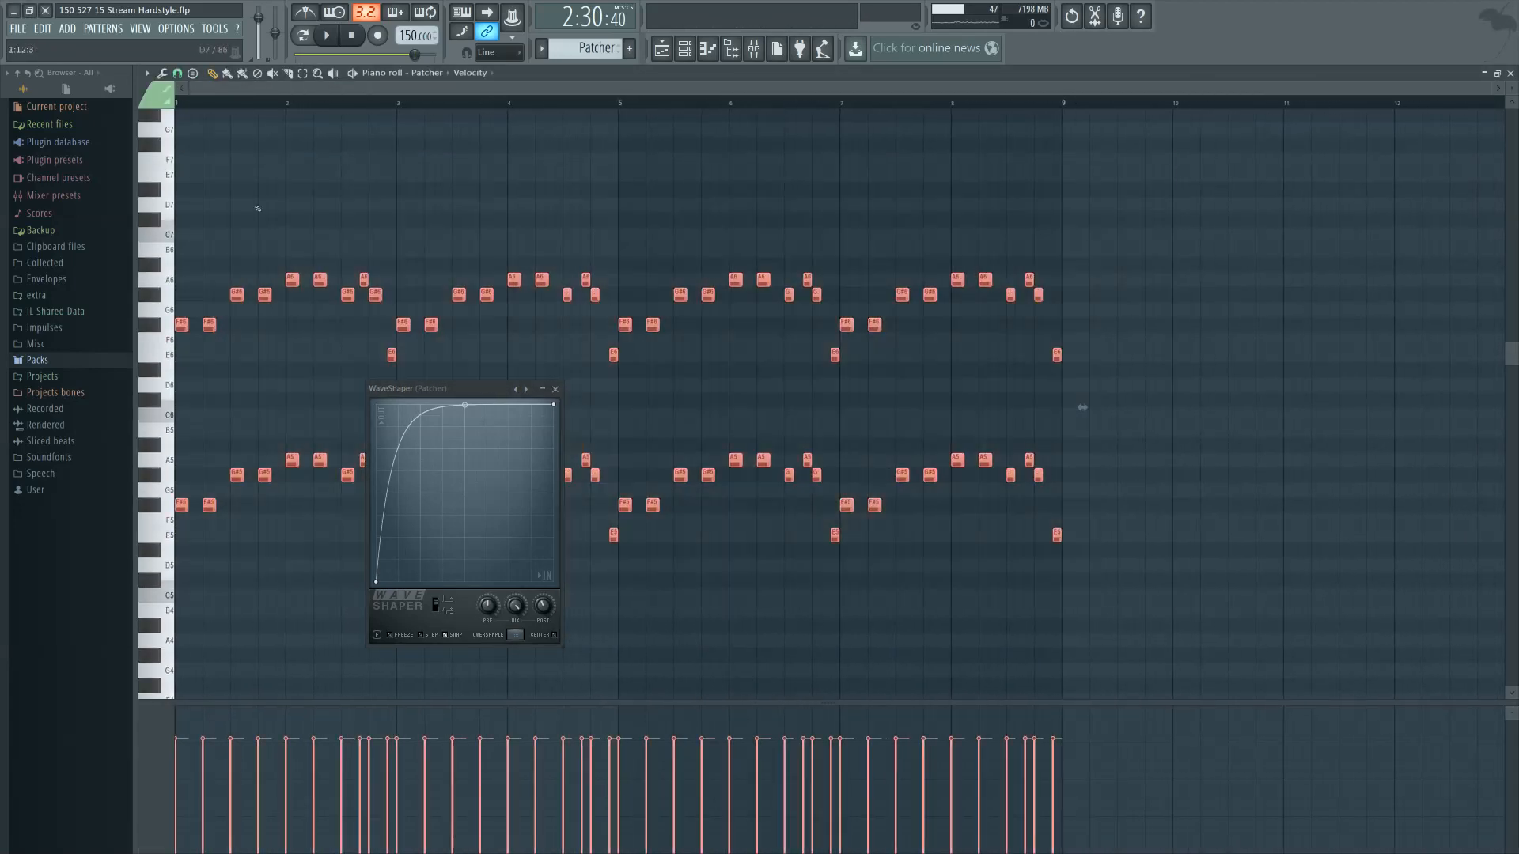
click(673, 49)
click(582, 51)
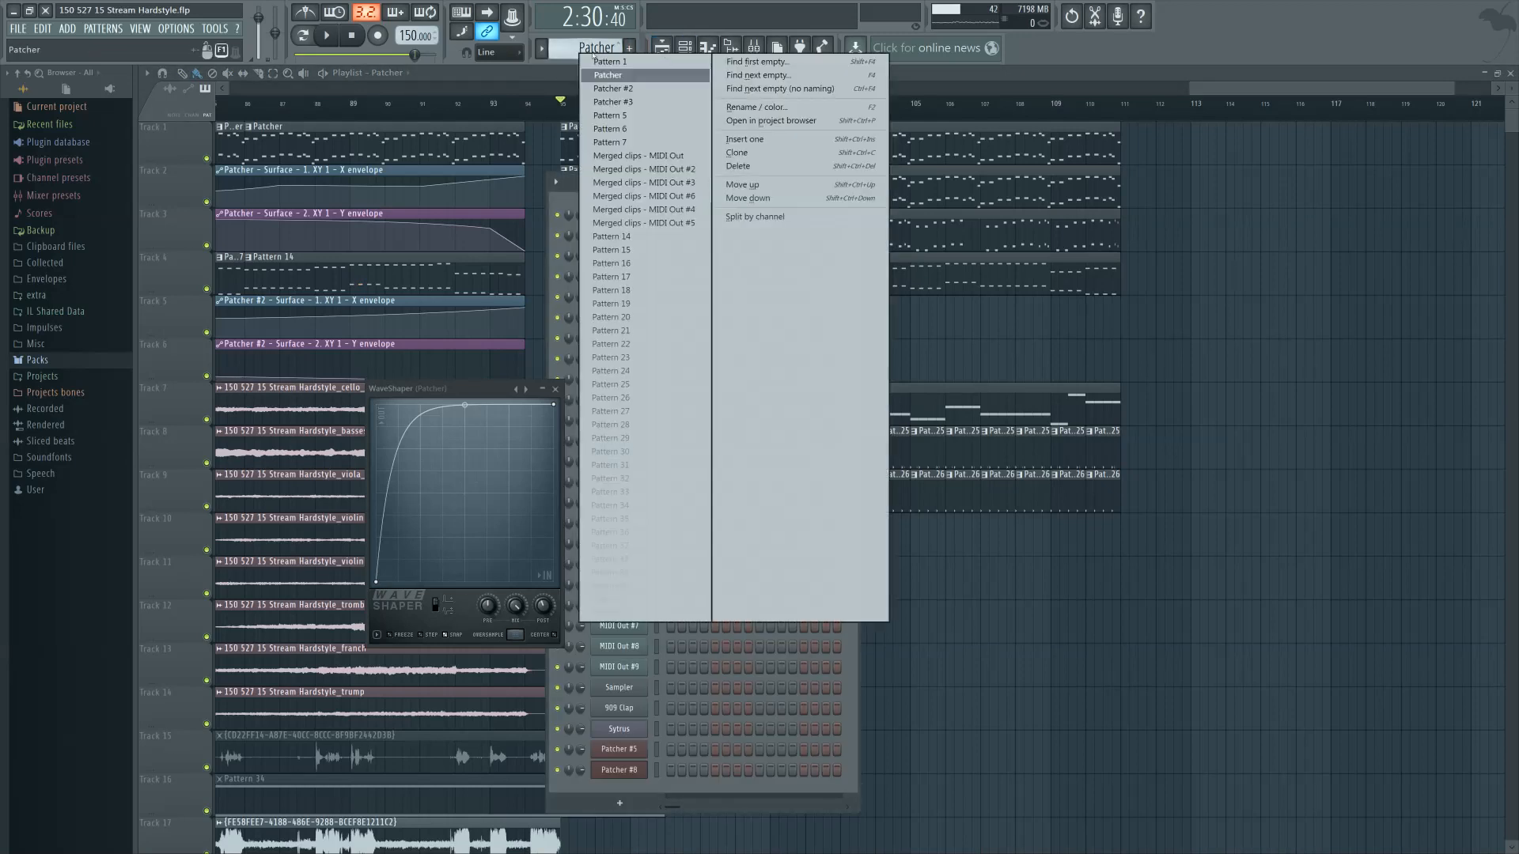
click(784, 88)
Paste the copied melody into the piano roll of Patcher #8 and start playback
right_click(642, 777)
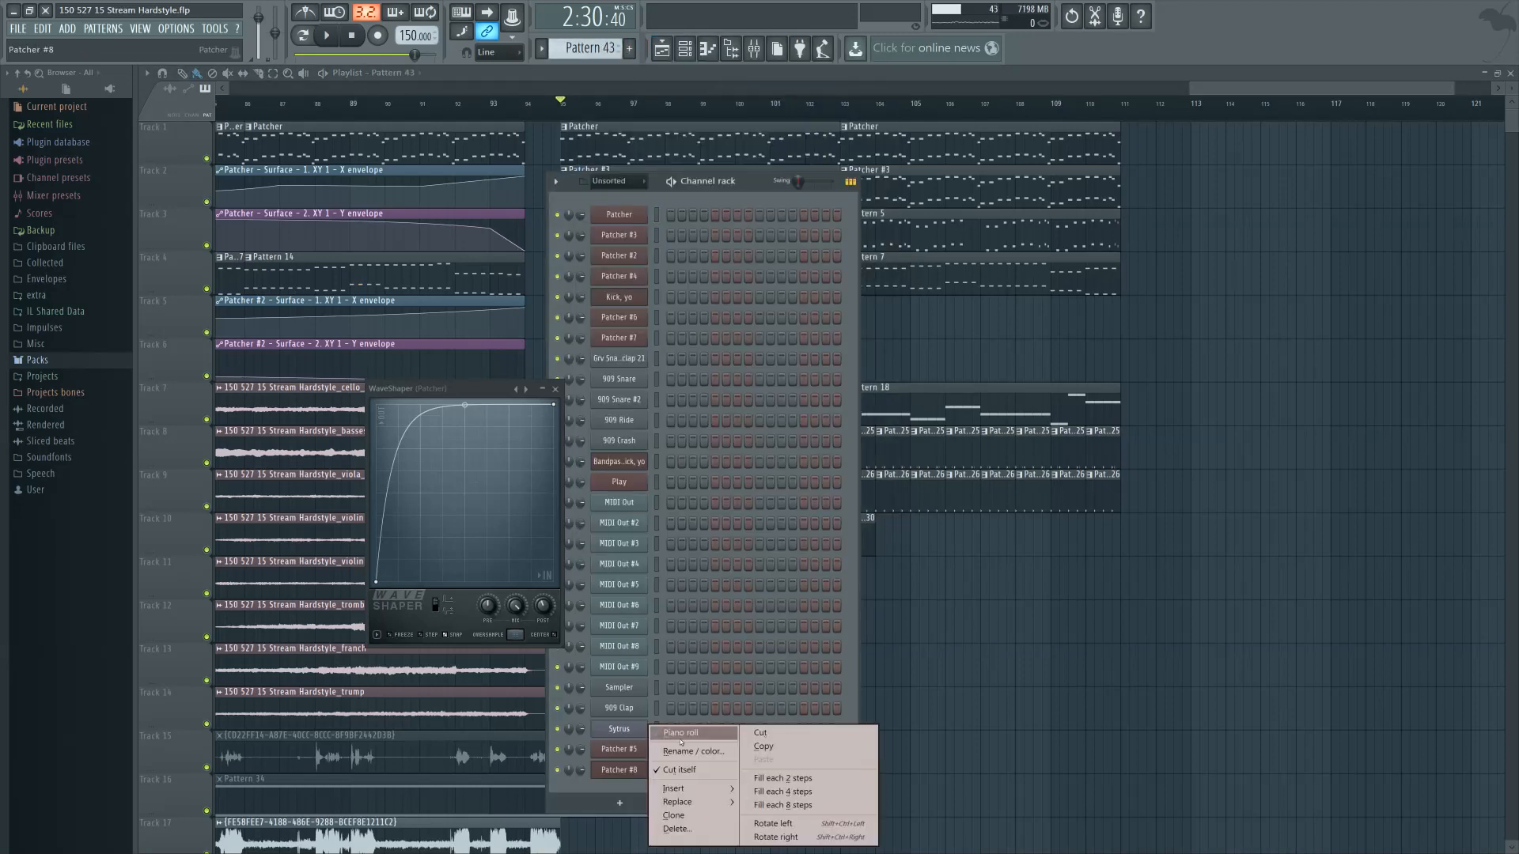
click(680, 736)
key(ctrl+v)
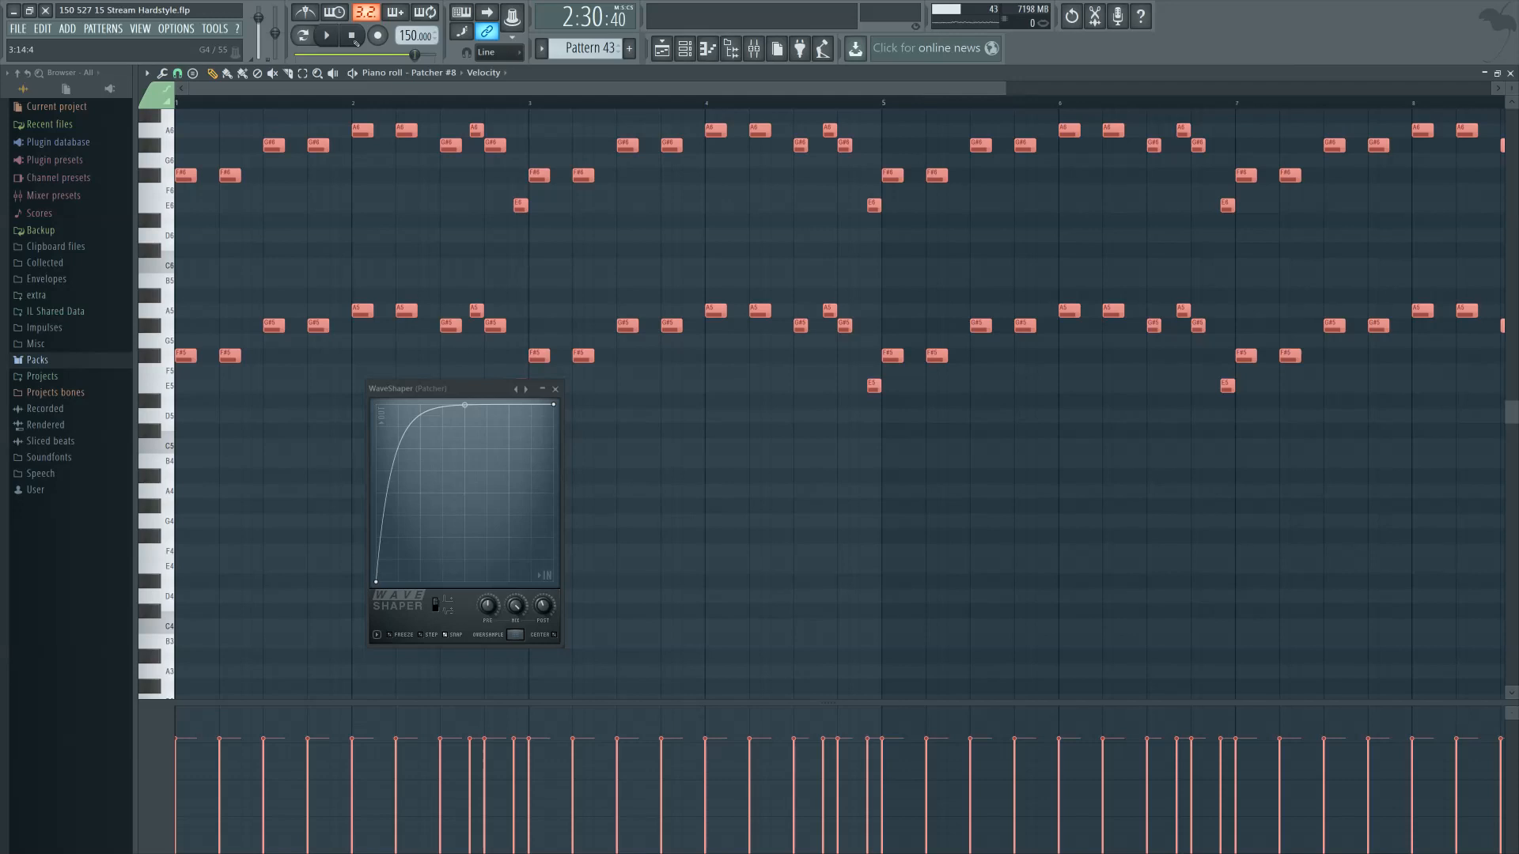
key(space)
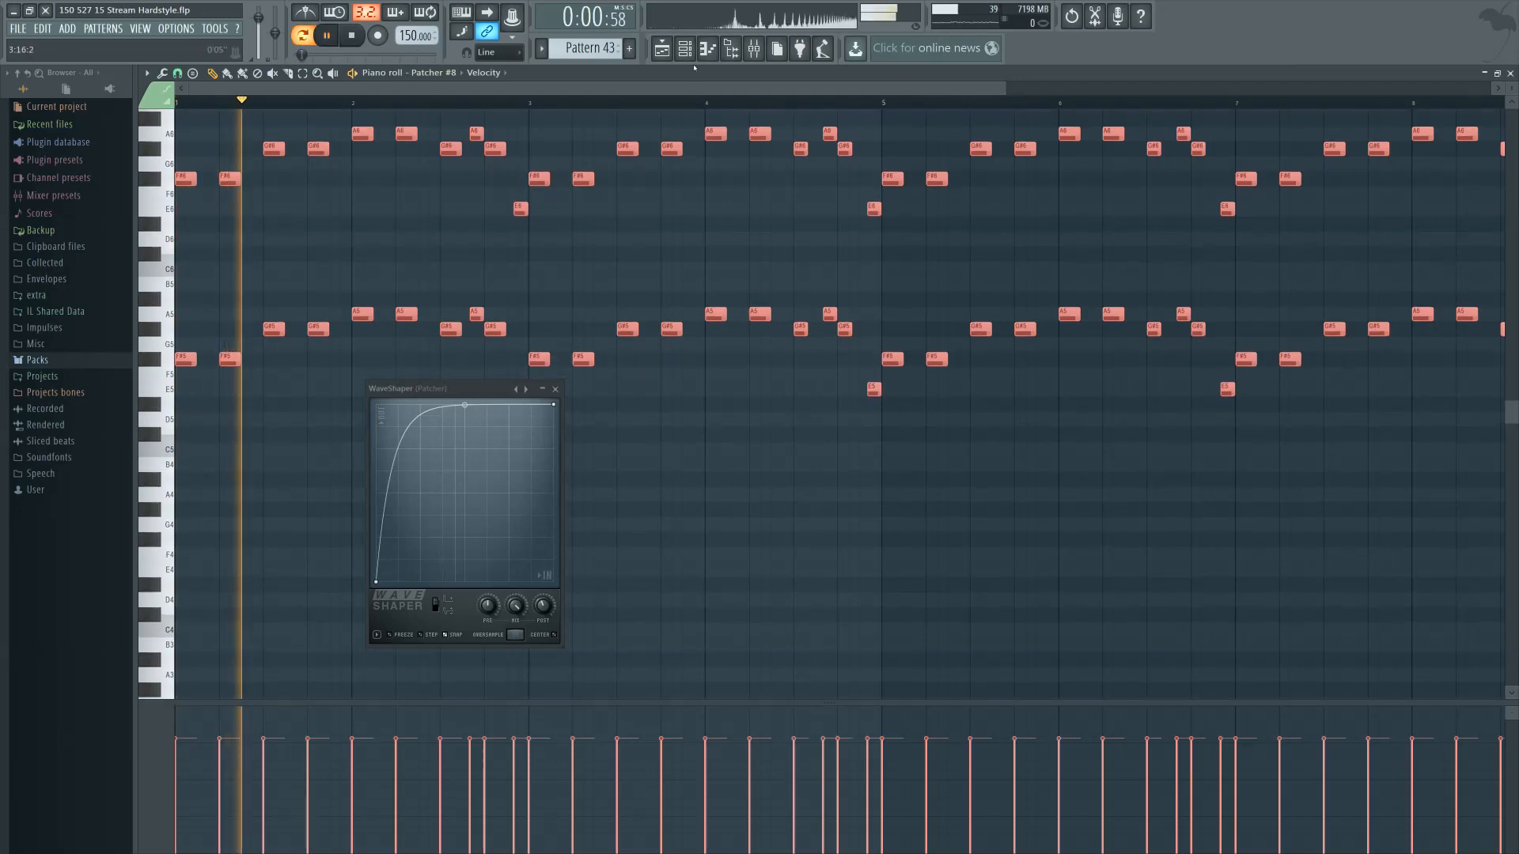
Reopen Serum from the Patcher #8 map, moving its node up slightly, and set oscillator A's unison detune to about 0.31
click(685, 48)
click(618, 769)
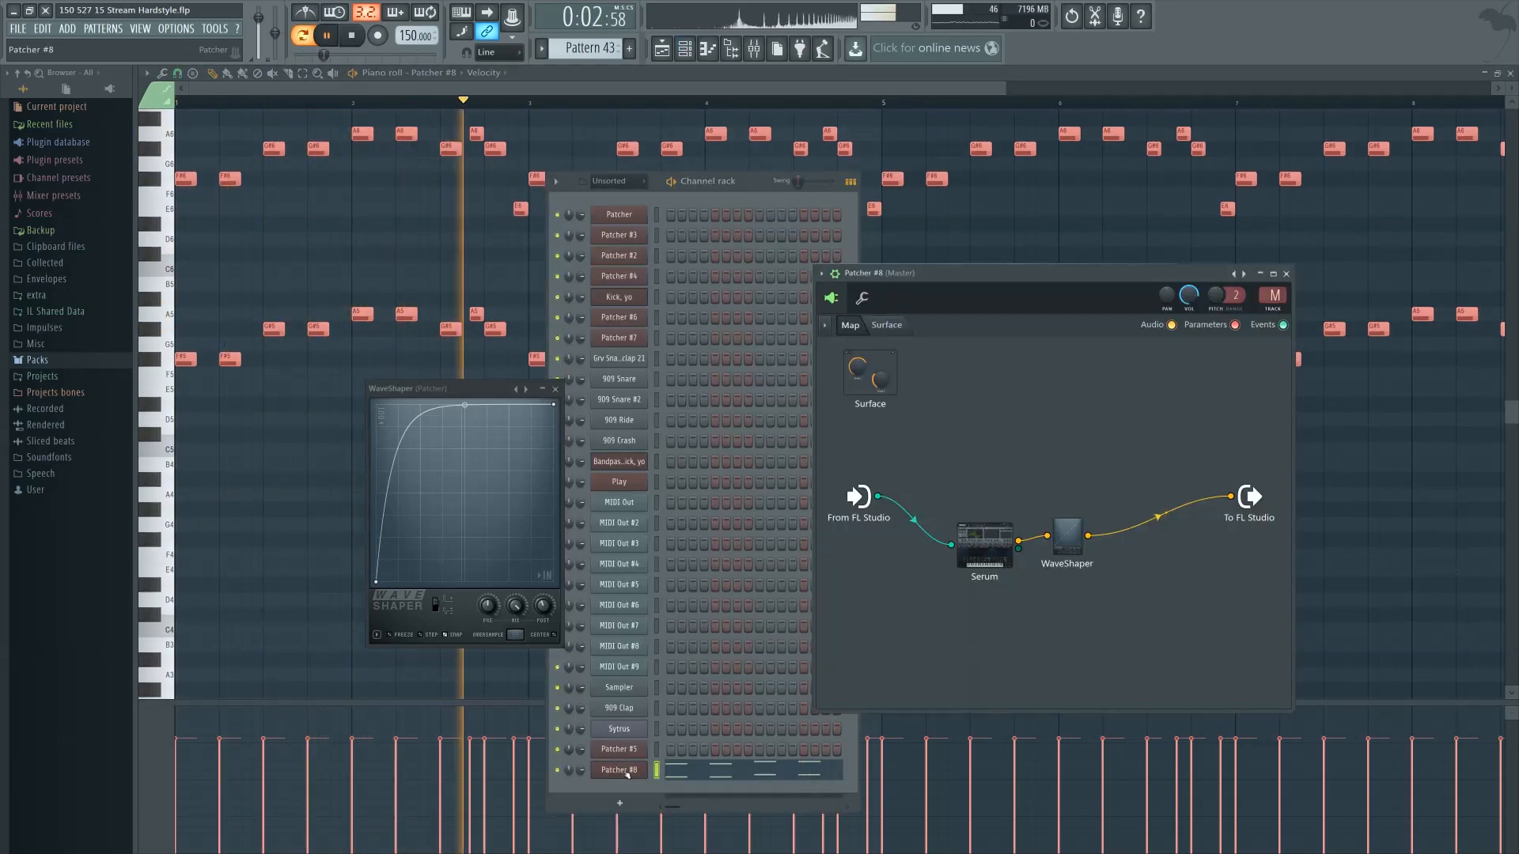
drag(984, 545, 974, 522)
double_click(979, 512)
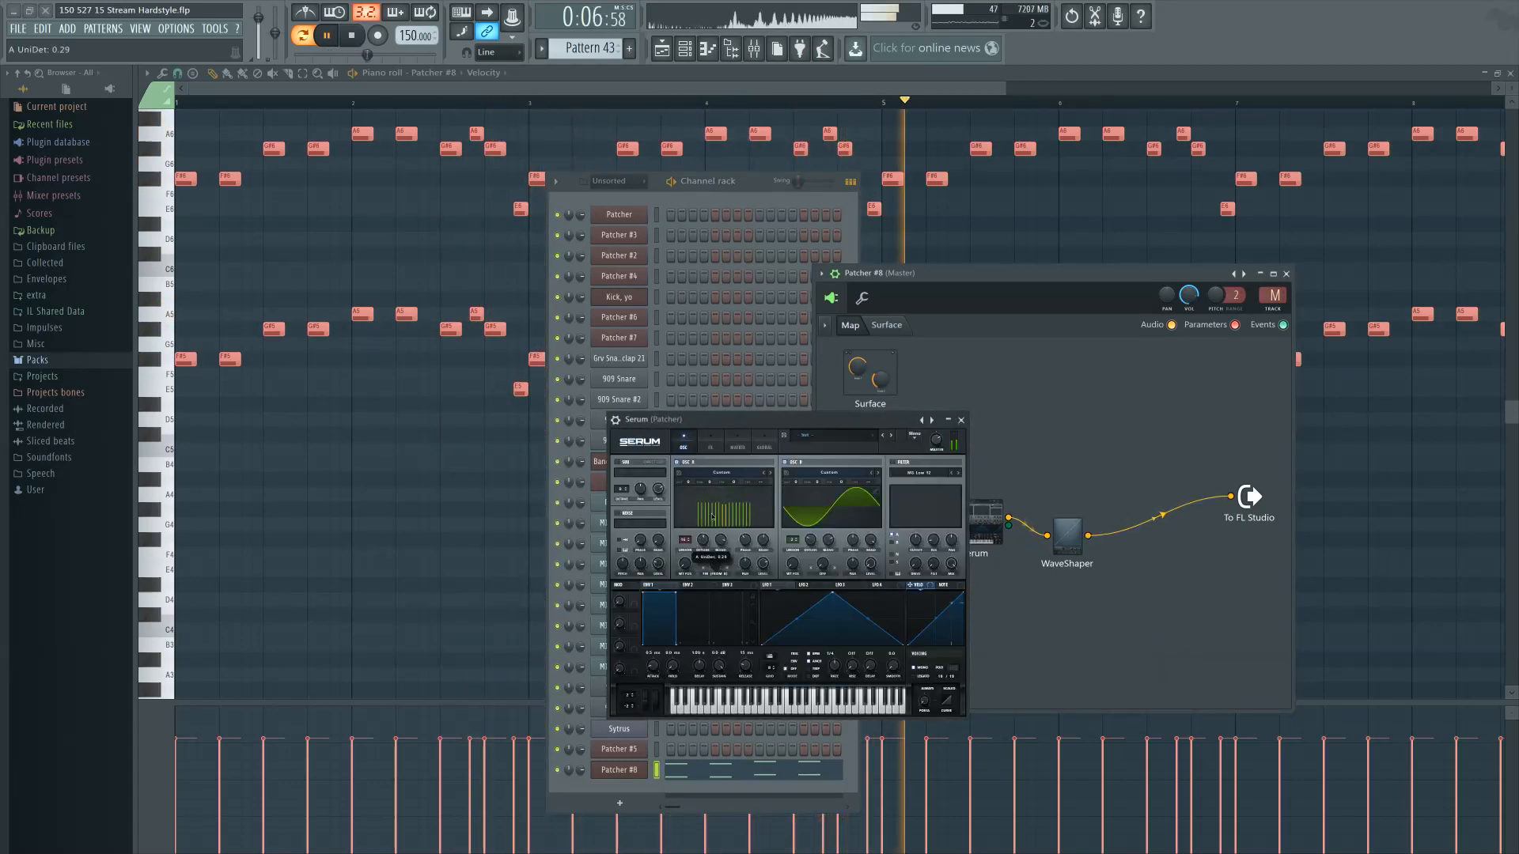
drag(703, 541, 705, 545)
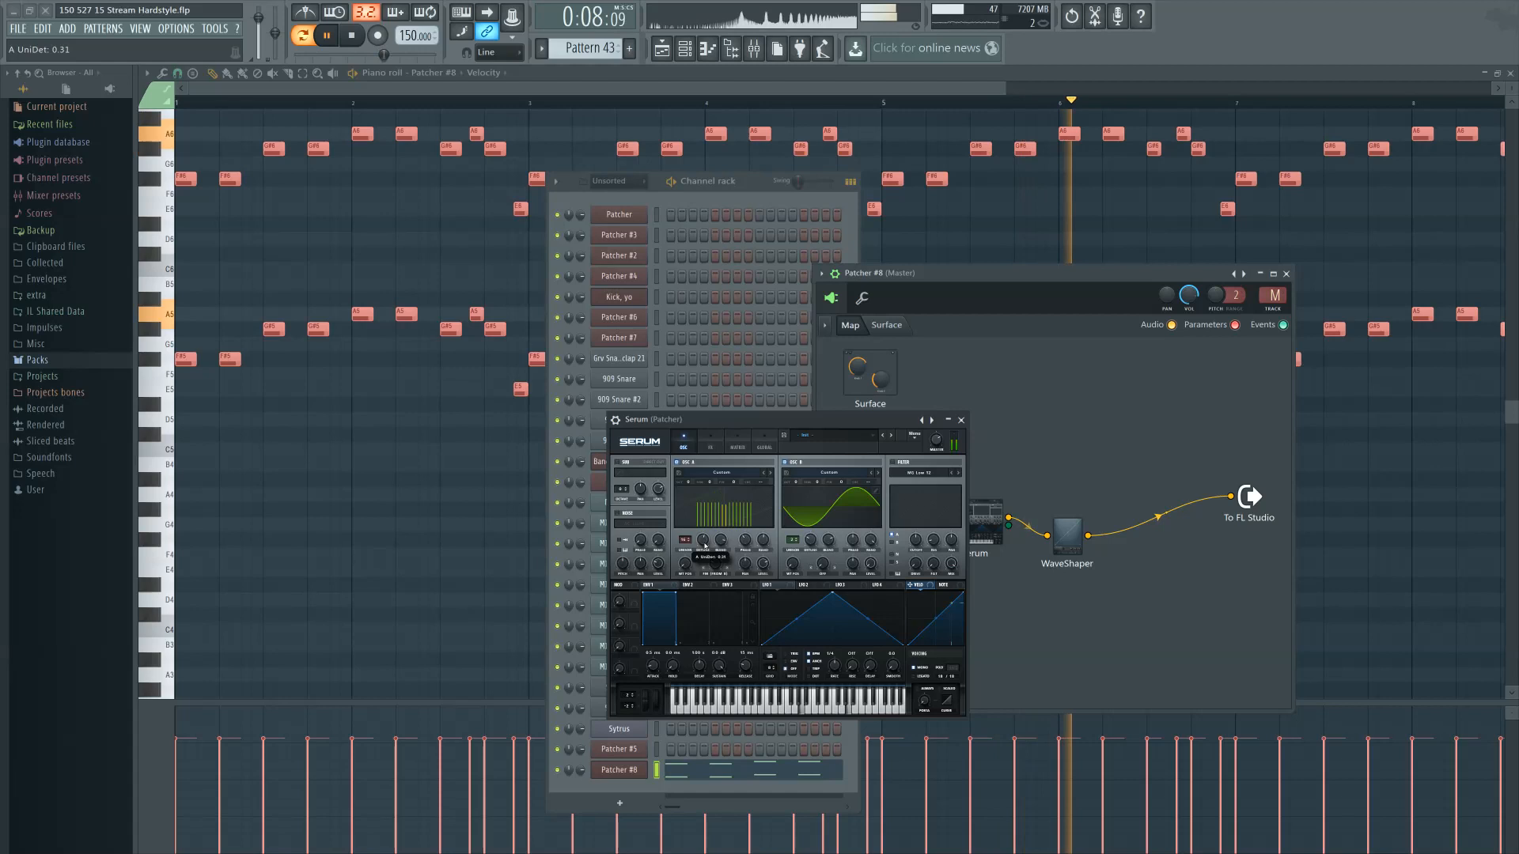
Add a control point low on the WaveShaper curve and shape it into a steeper initial rise
click(1067, 534)
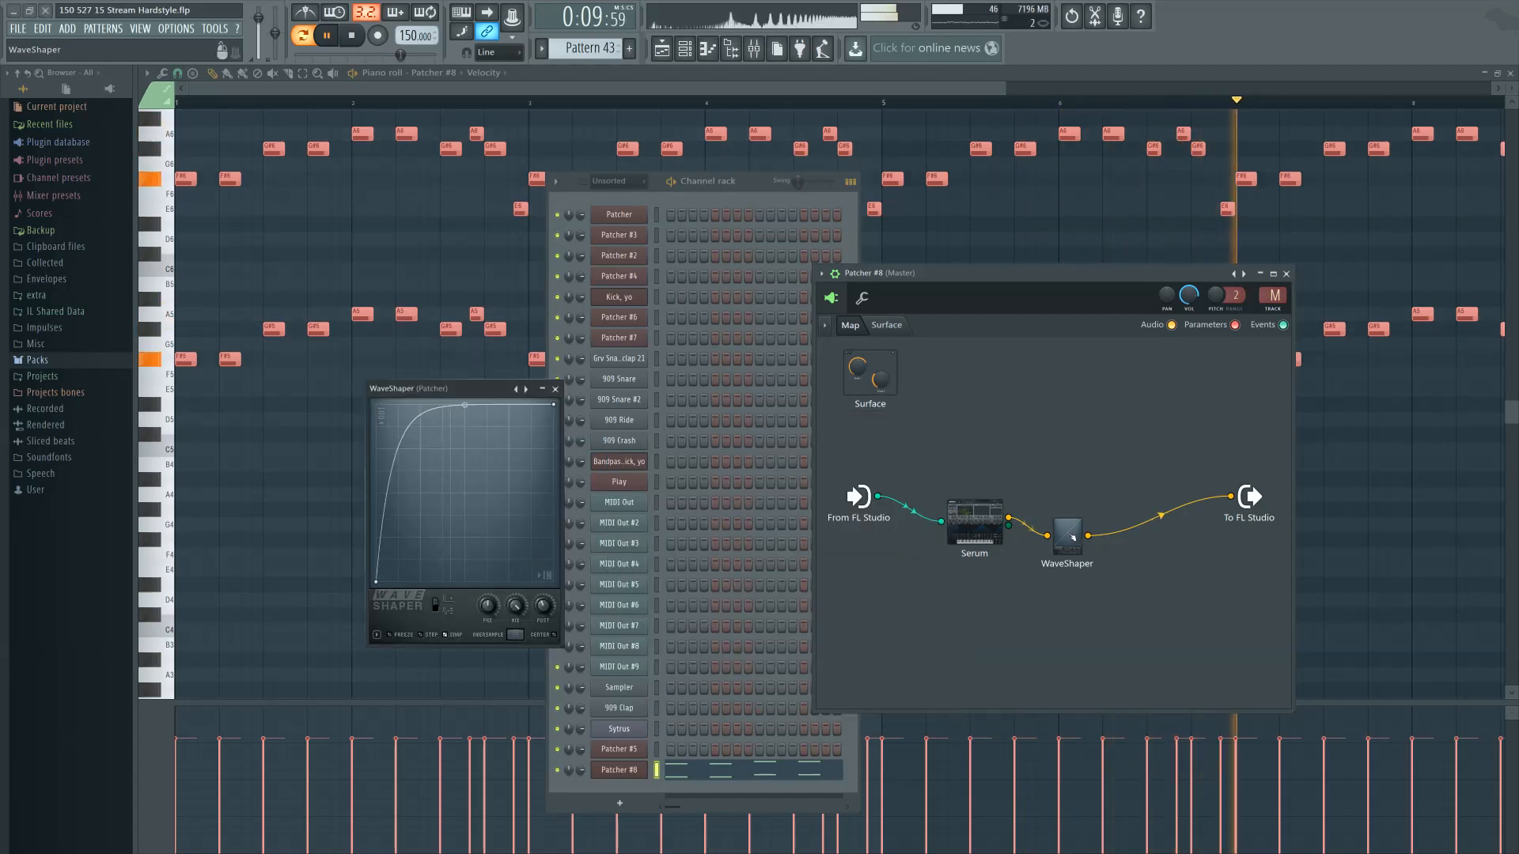
right_click(385, 539)
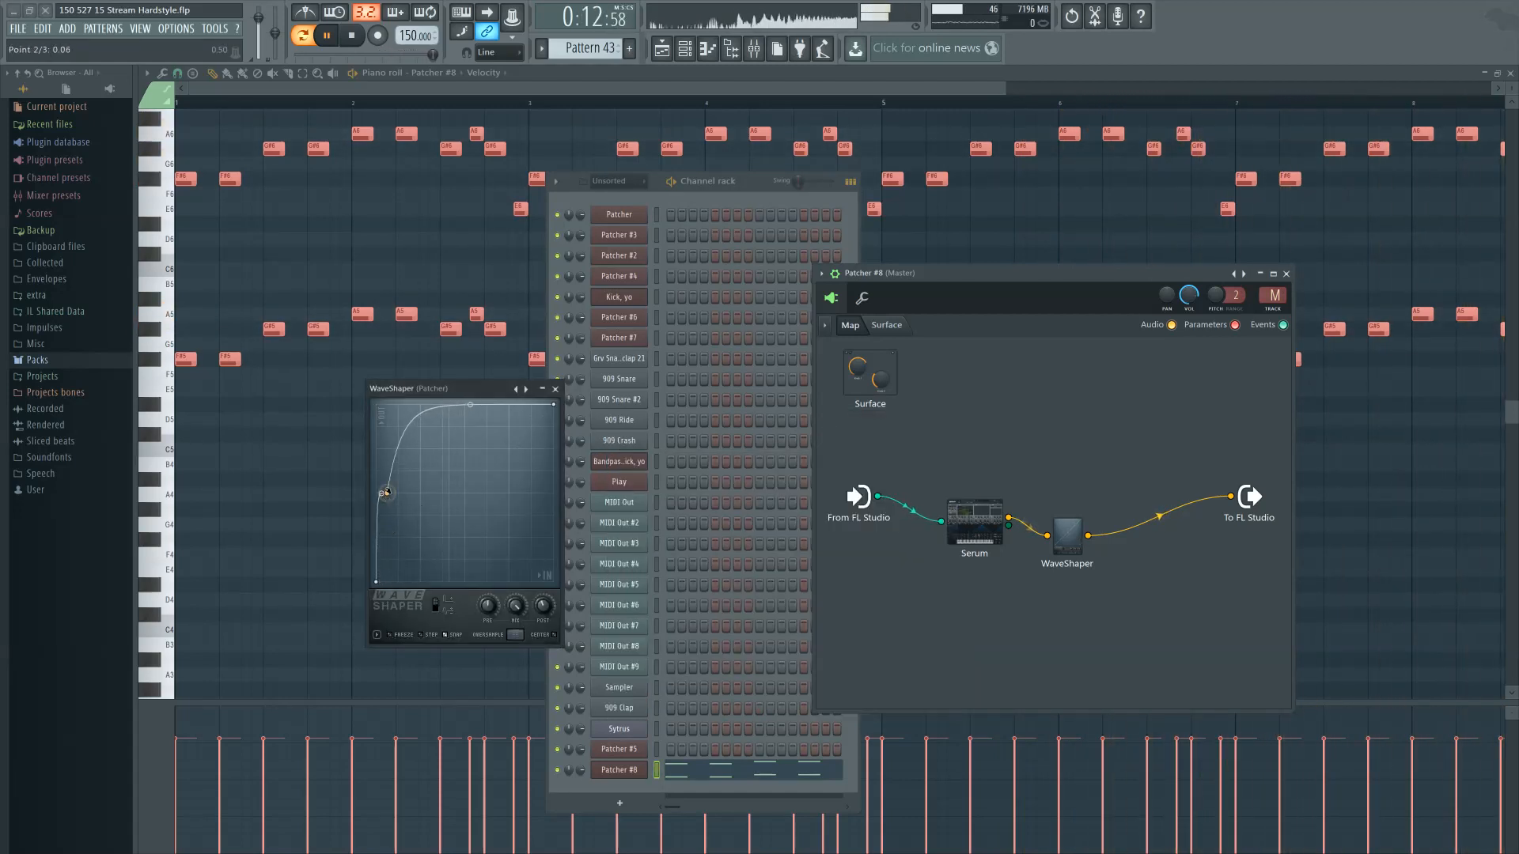
drag(387, 492, 382, 483)
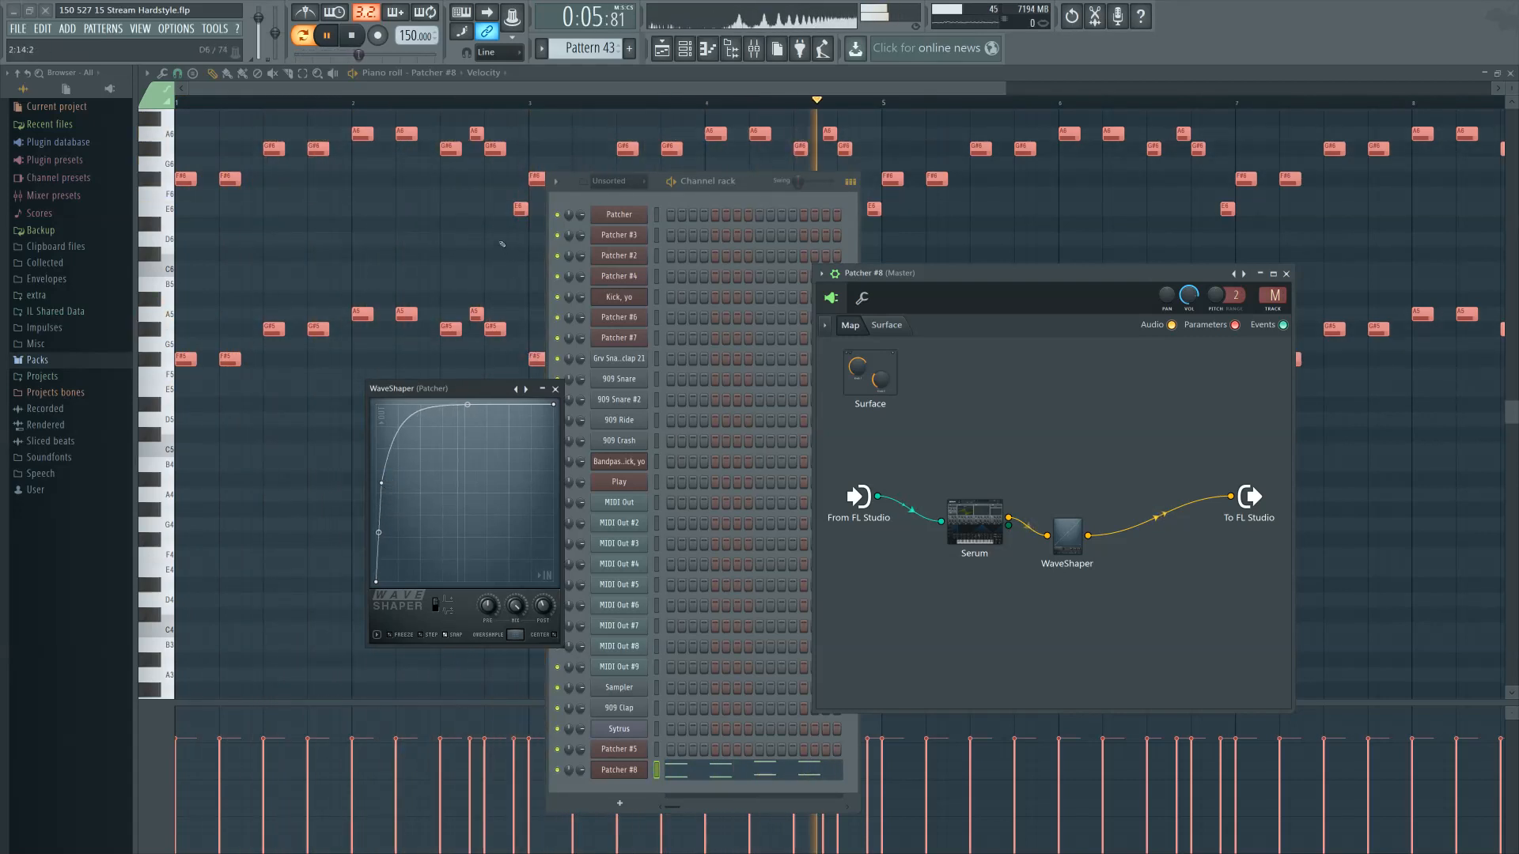
Close the WaveShaper window, bring Serum's editor back up and stop playback
double_click(975, 523)
click(555, 389)
key(space)
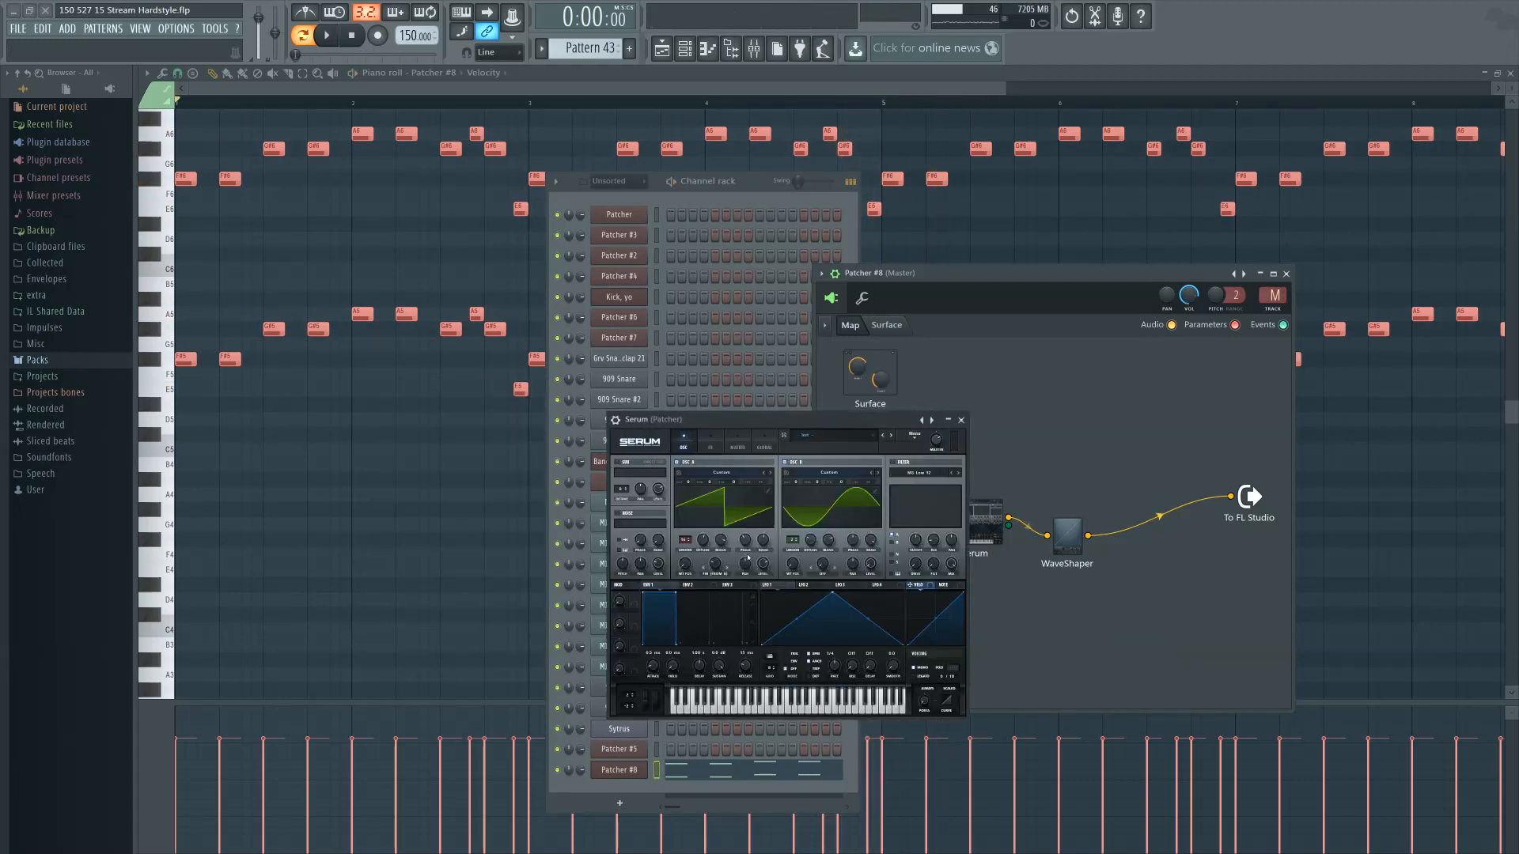
Start playback and set oscillator B's unison detune in Serum to about 0.02
drag(765, 543, 772, 452)
click(226, 481)
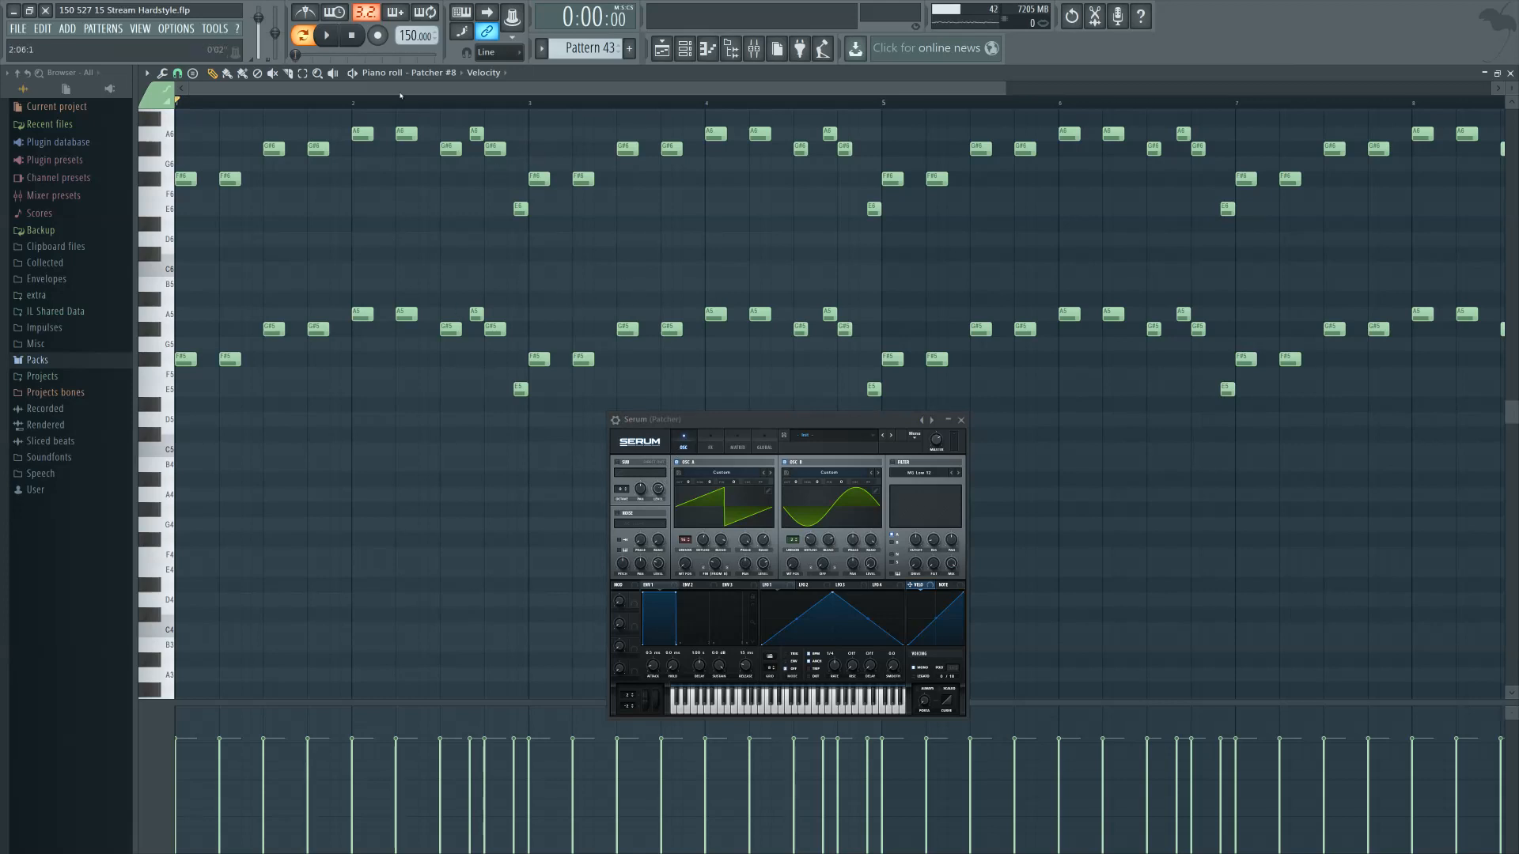
click(327, 36)
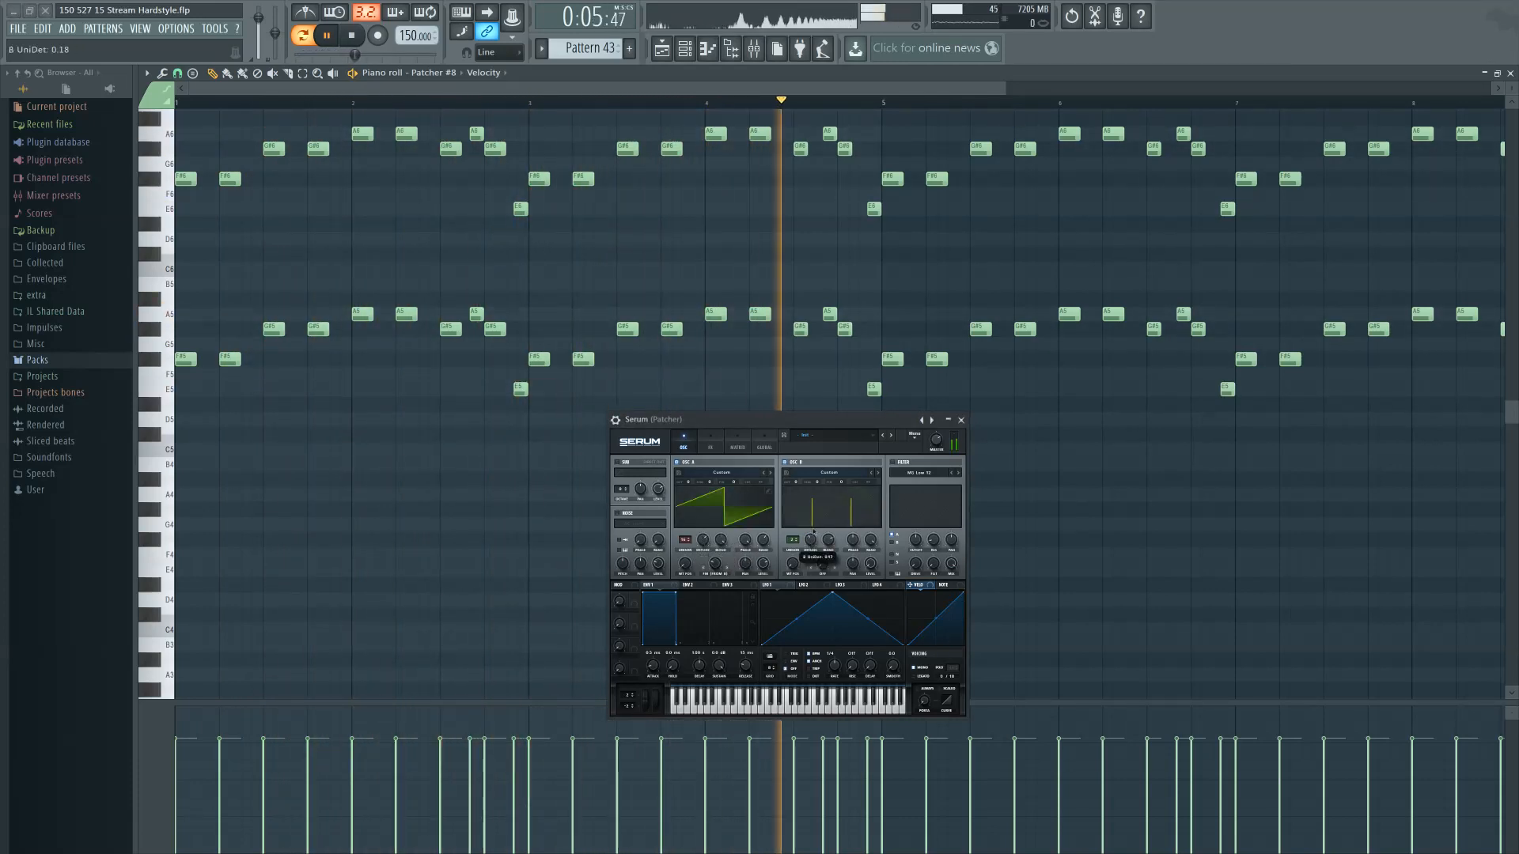
drag(815, 518, 815, 558)
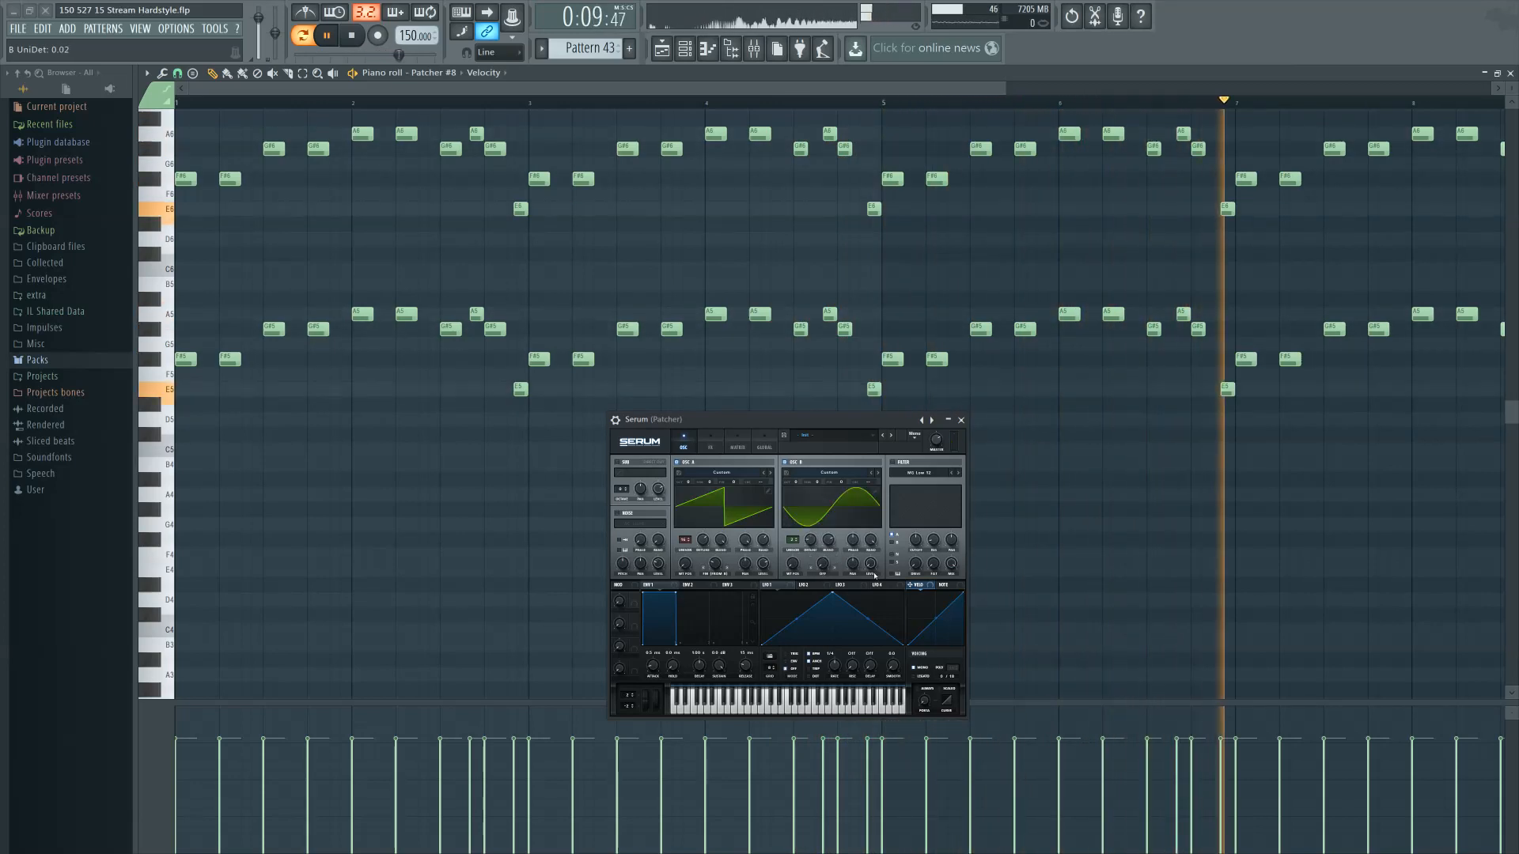
Enable Serum's sub oscillator at -1 octave with 41% level, lower oscillator B to -1 octave, and stop playback
click(617, 462)
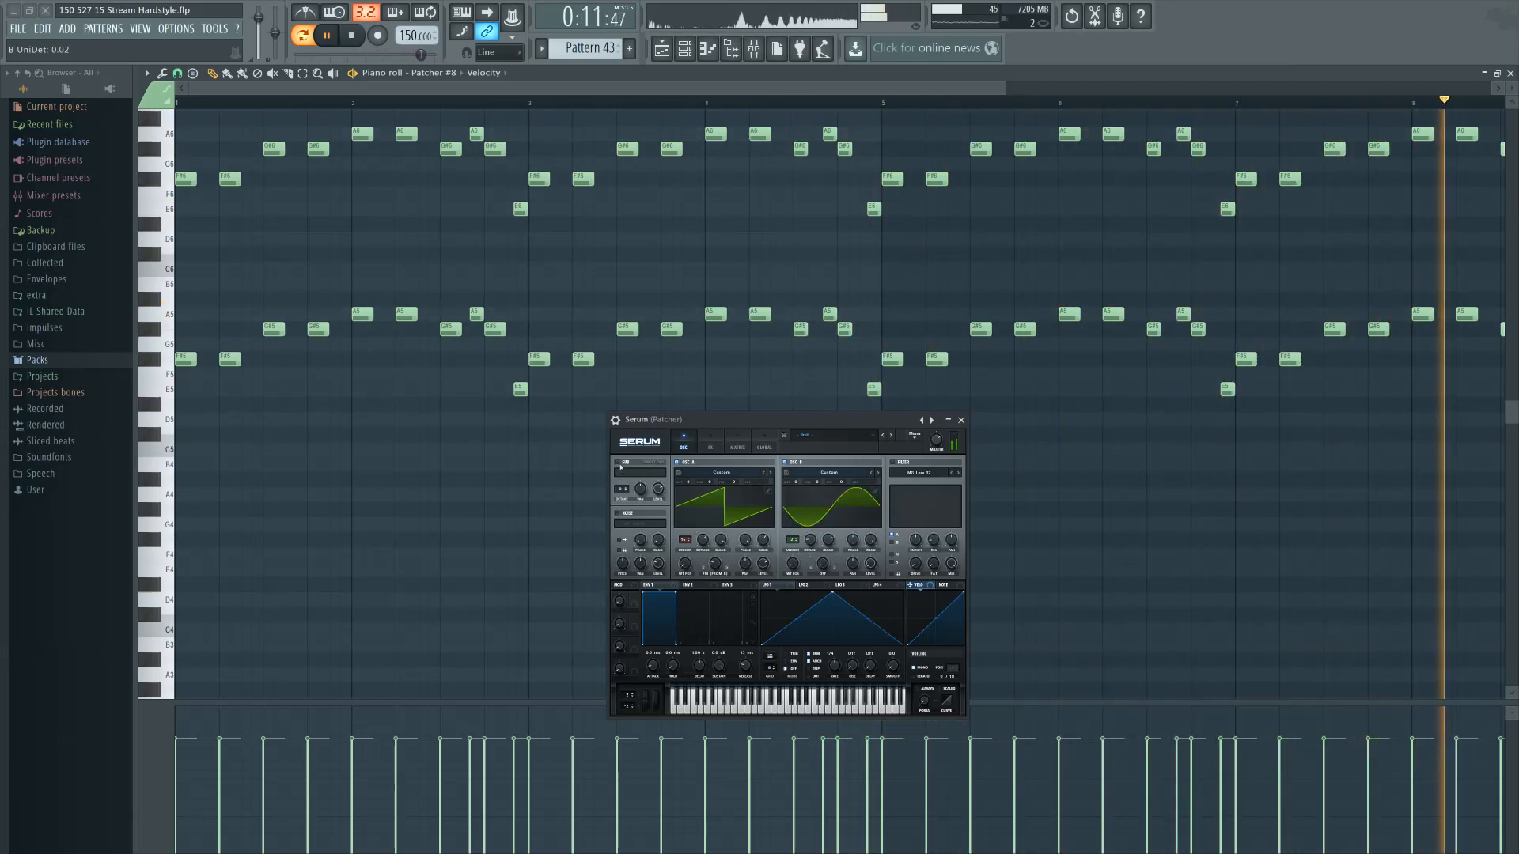
click(644, 472)
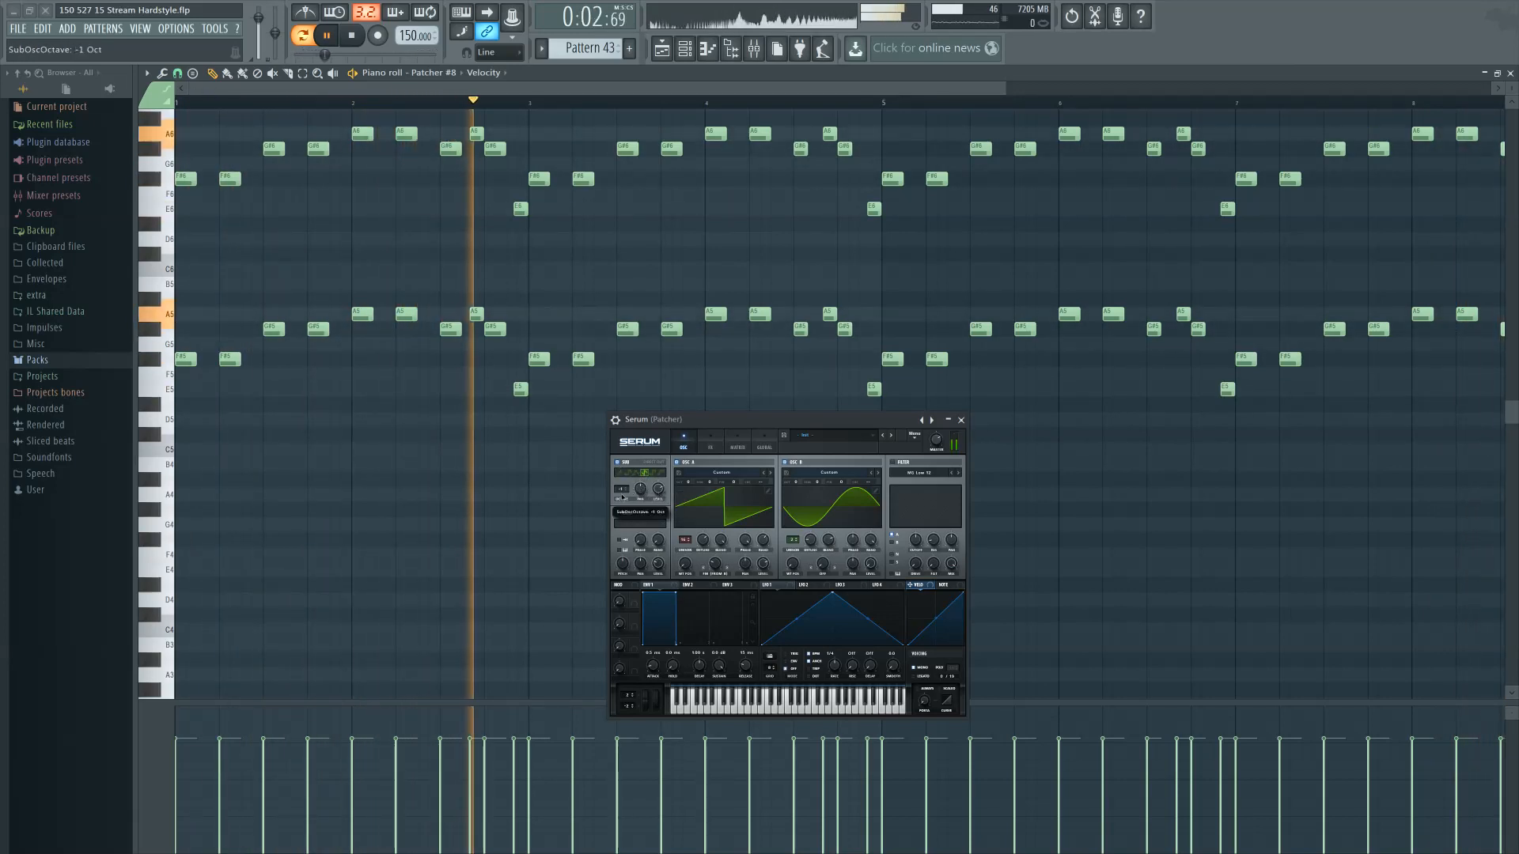
drag(622, 489, 623, 498)
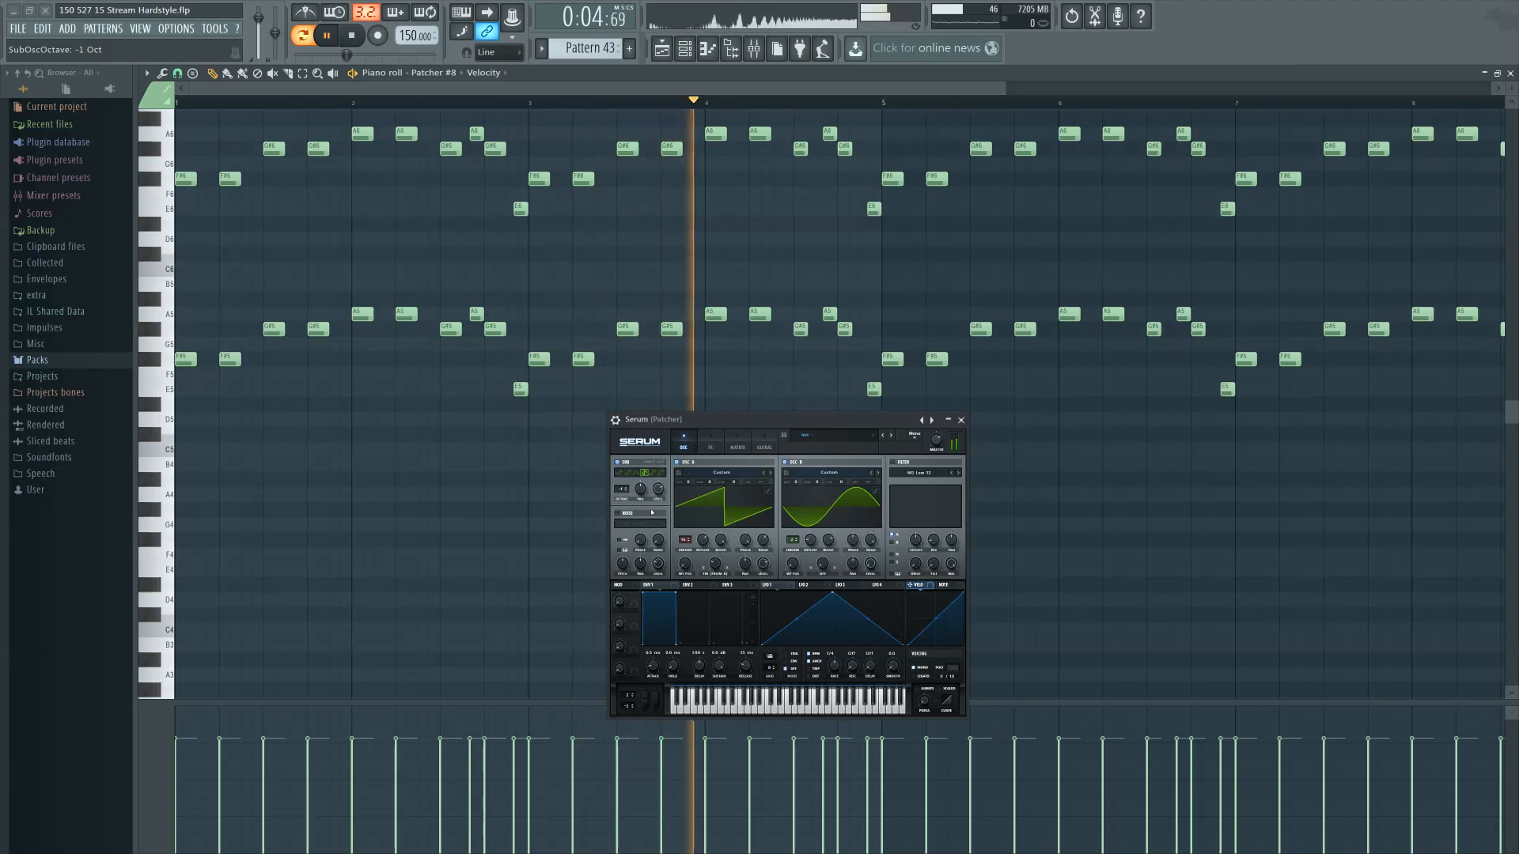
mouse_move(658, 489)
mouse_down()
mouse_move(668, 535)
mouse_move(653, 495)
mouse_up()
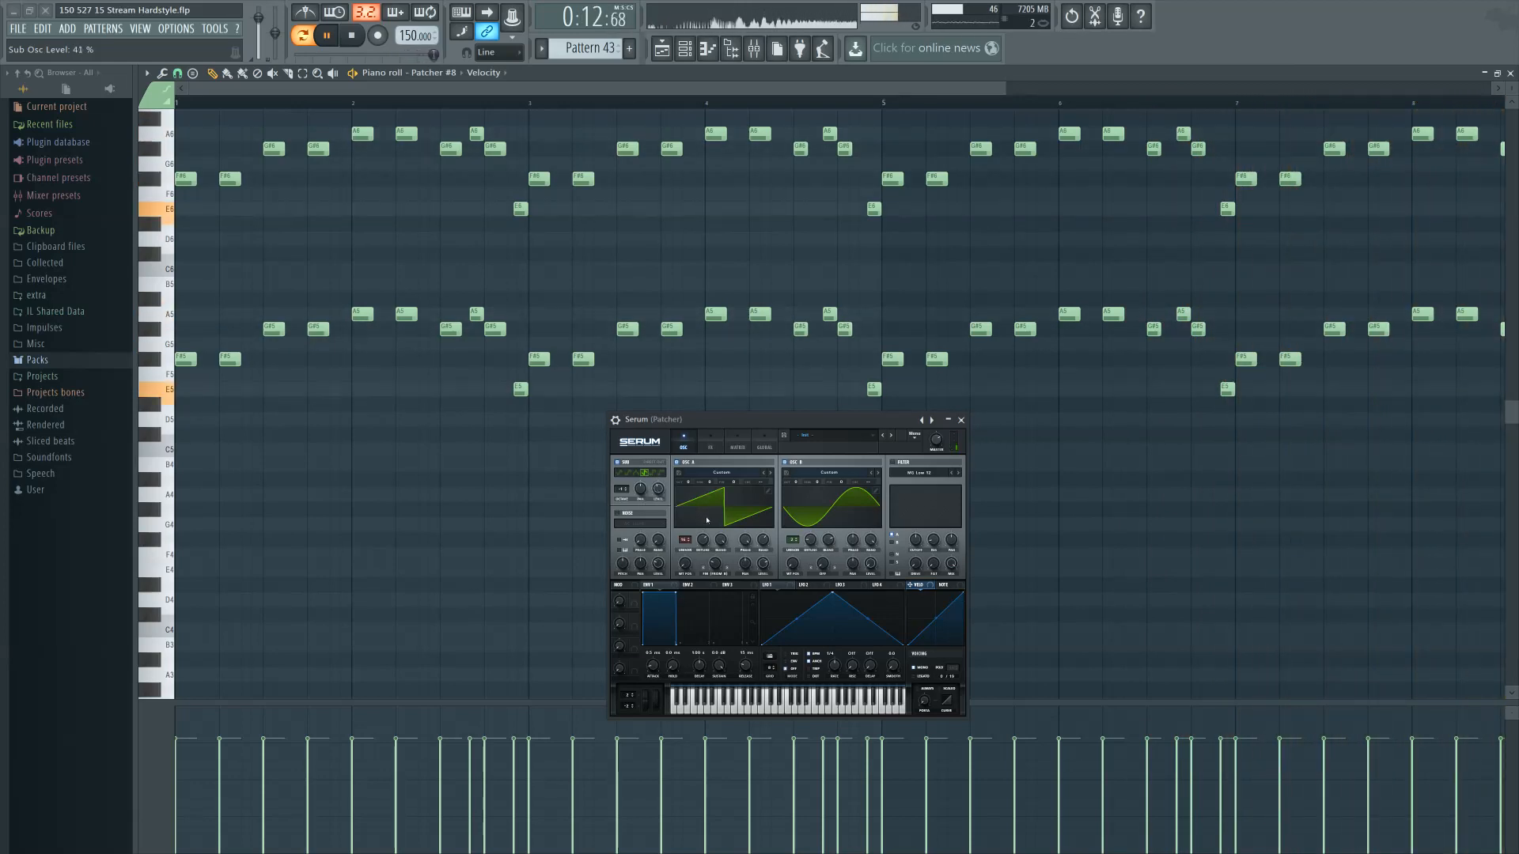
drag(796, 482, 799, 497)
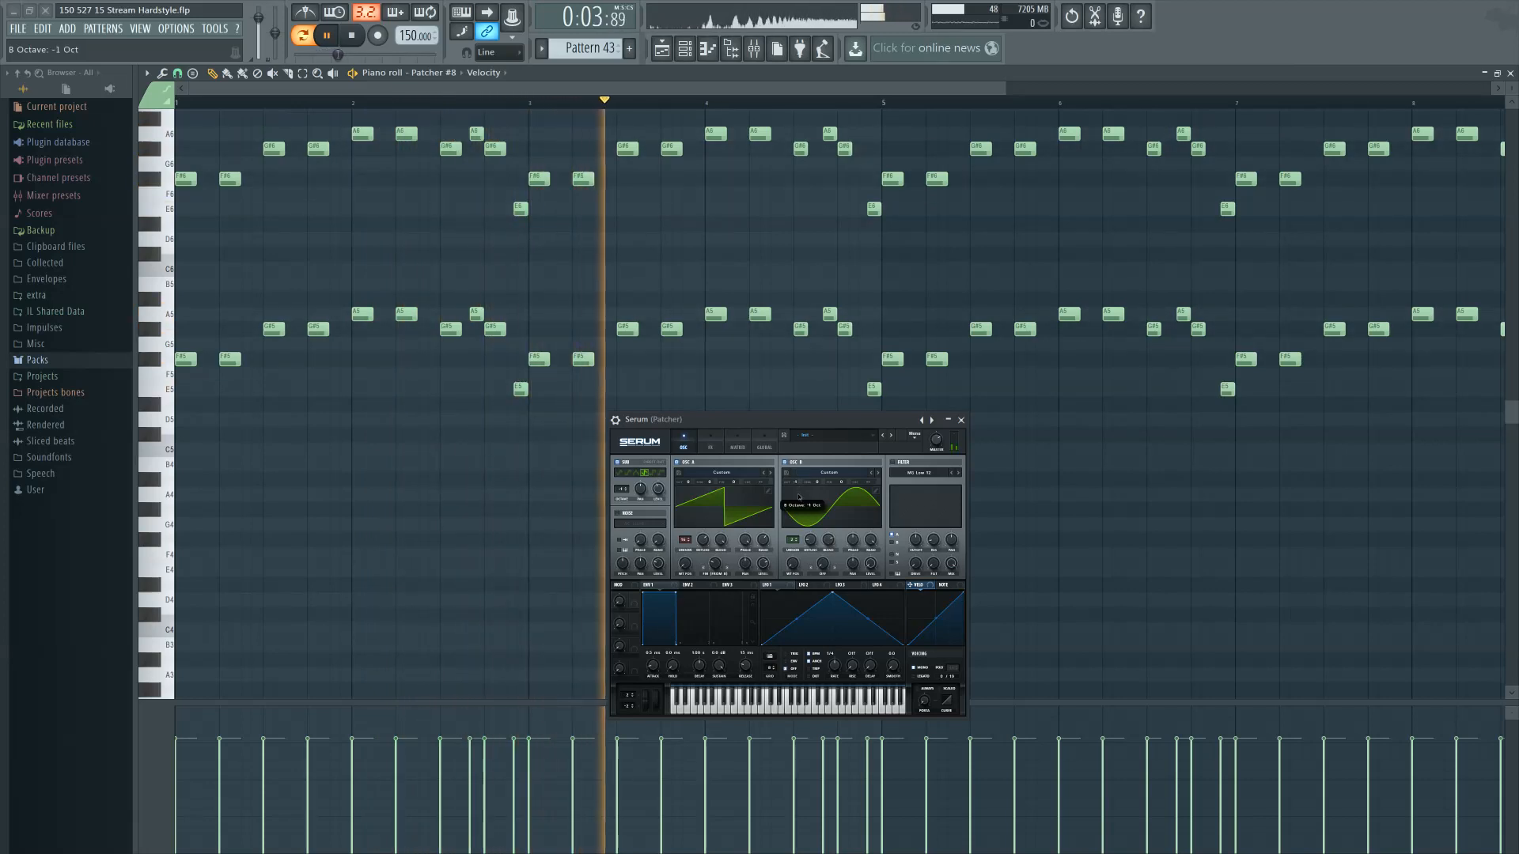
key(space)
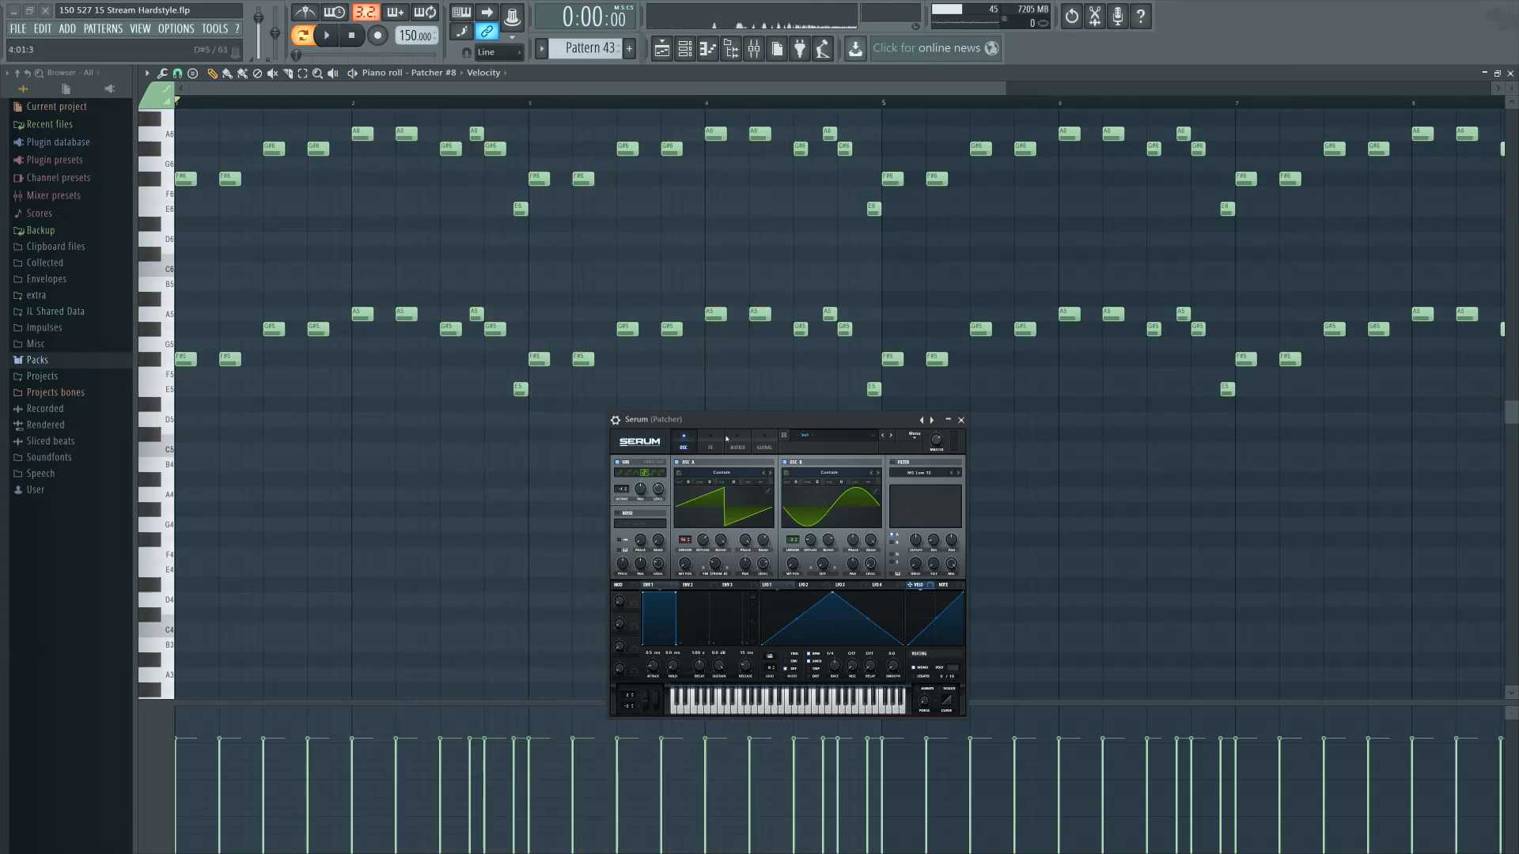
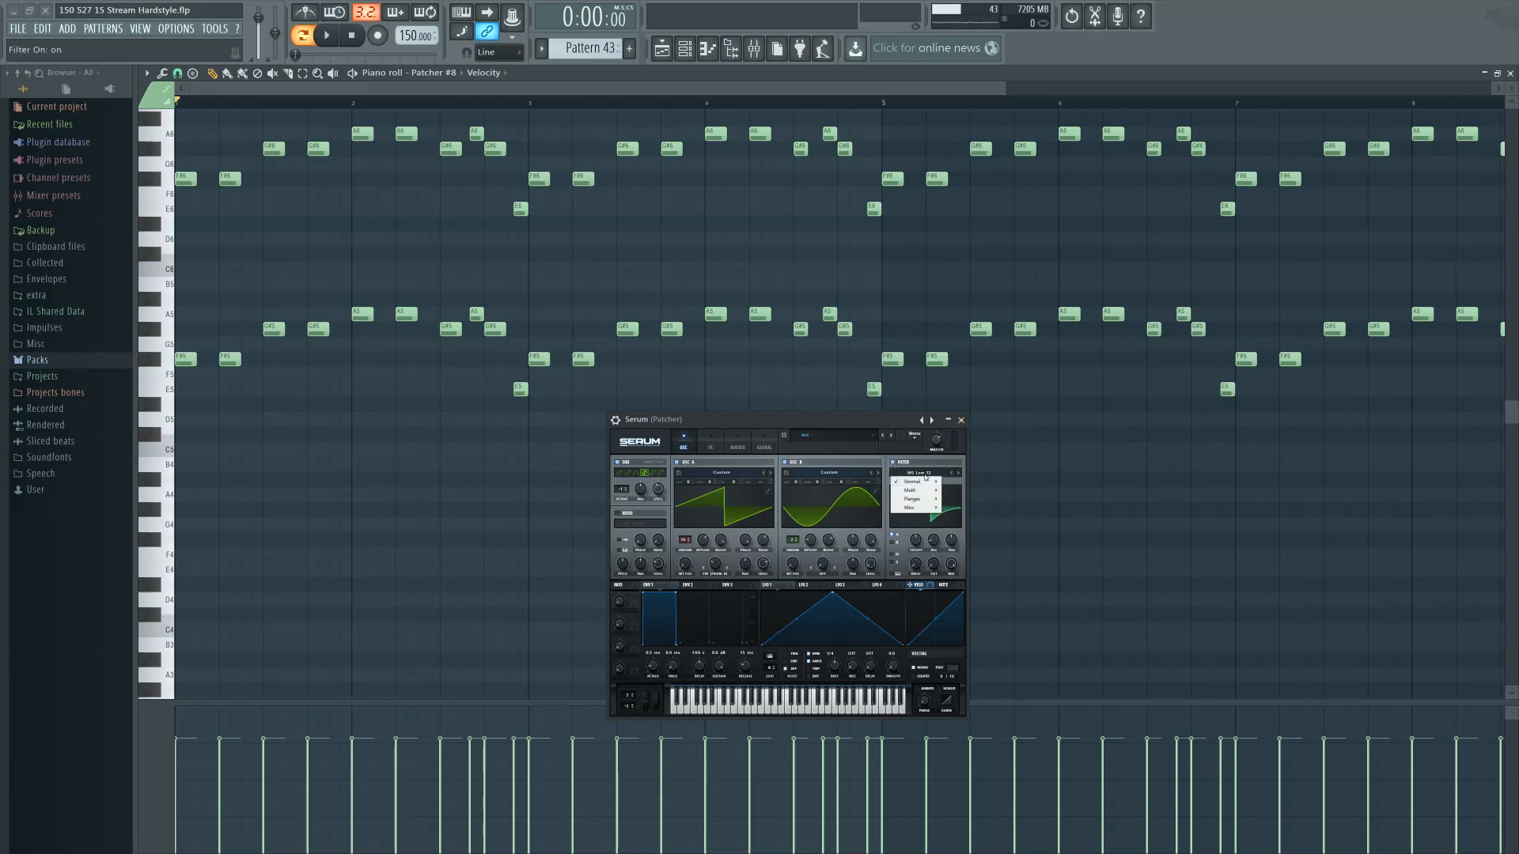
Try Serum's filter with the Reverb type, adjusting its cutoff and setting its mix to about 79% while the melody plays
mouse_move(925, 507)
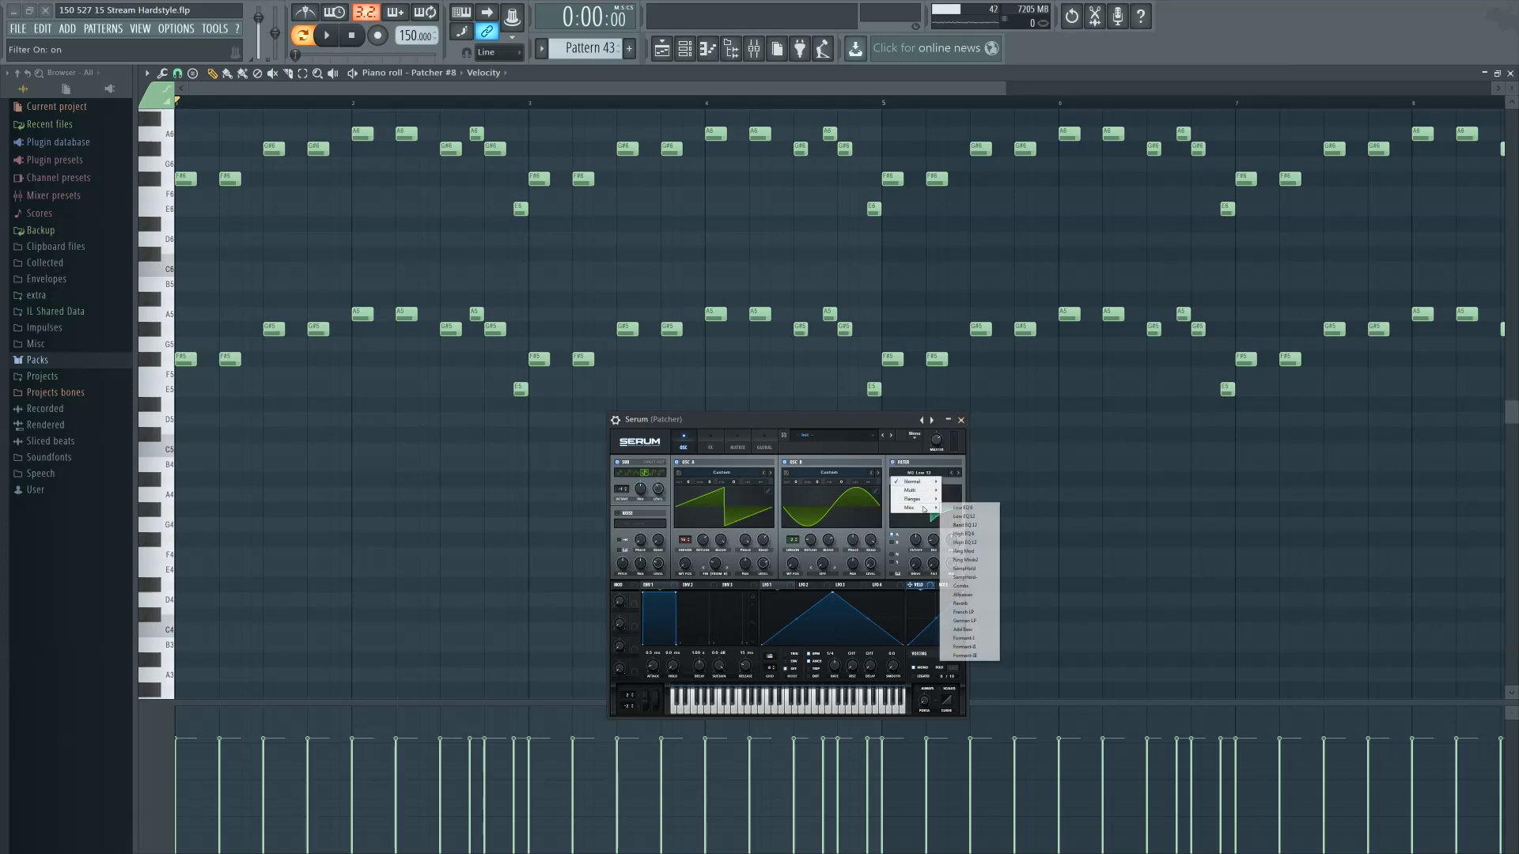
click(963, 603)
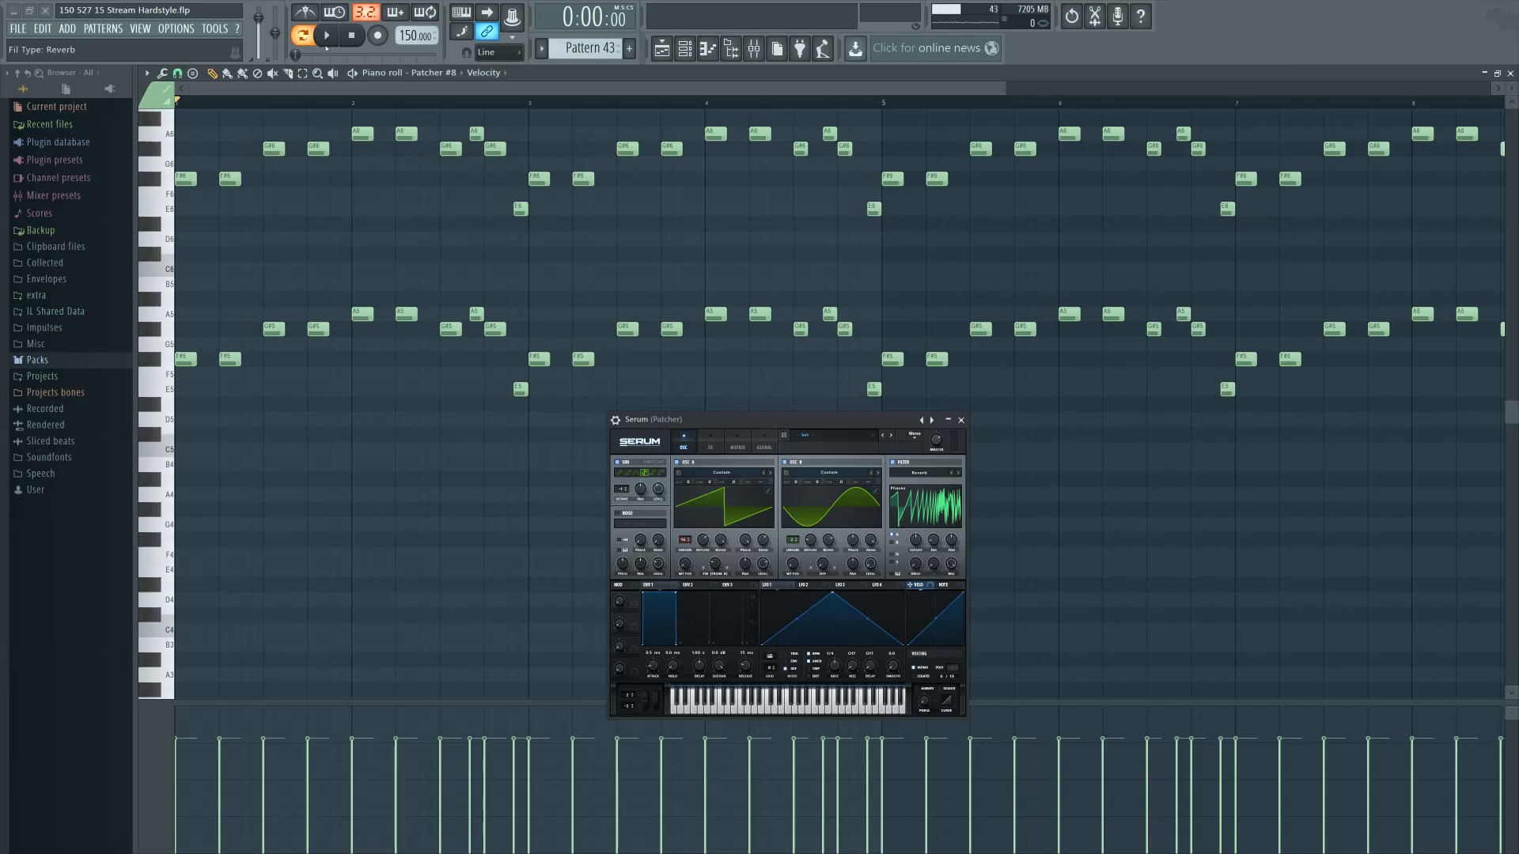
click(327, 36)
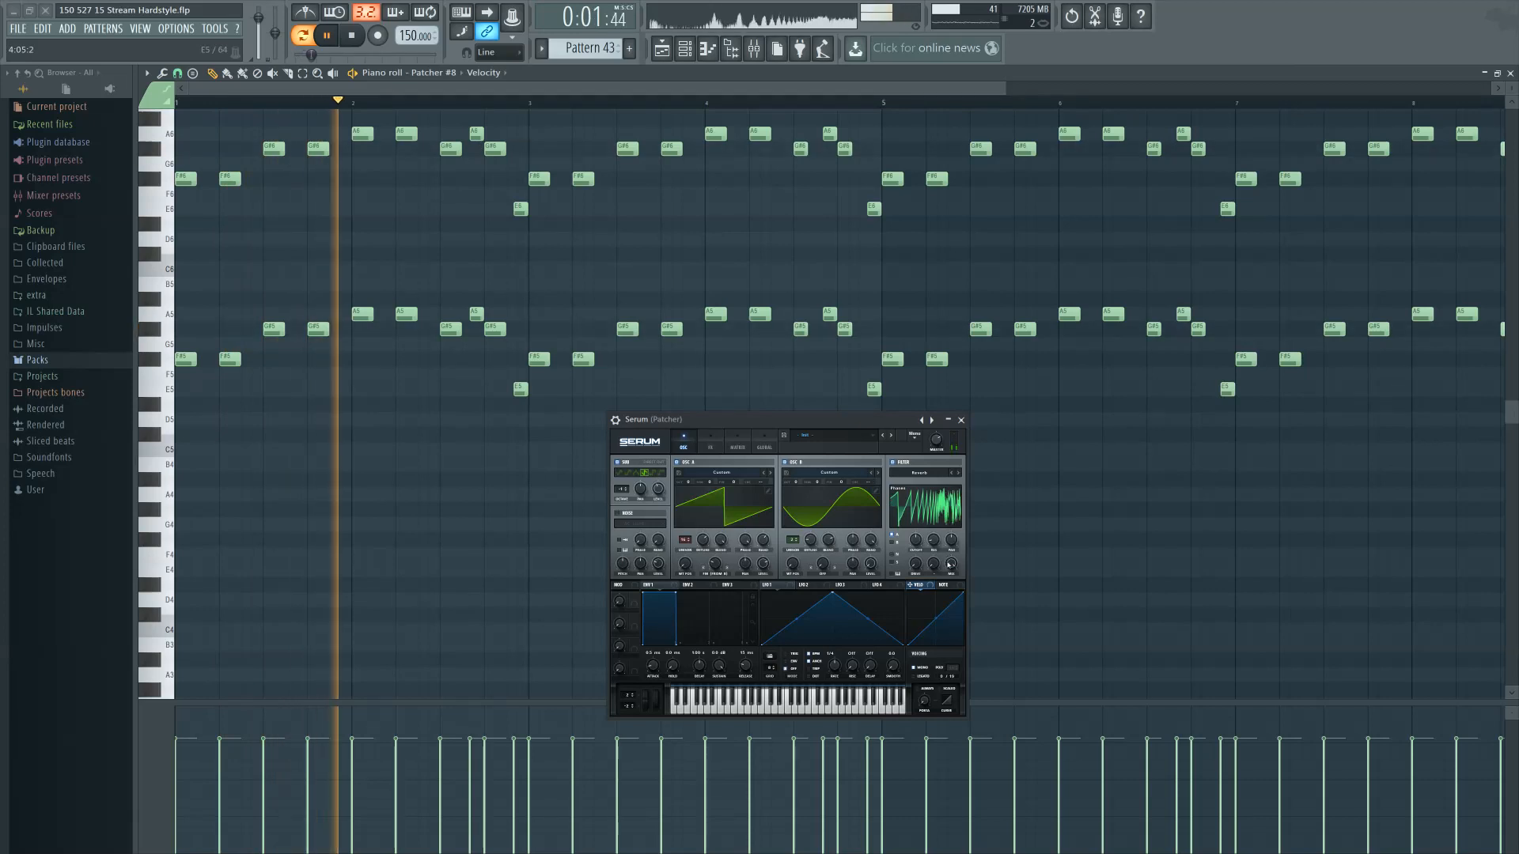
drag(916, 554, 917, 484)
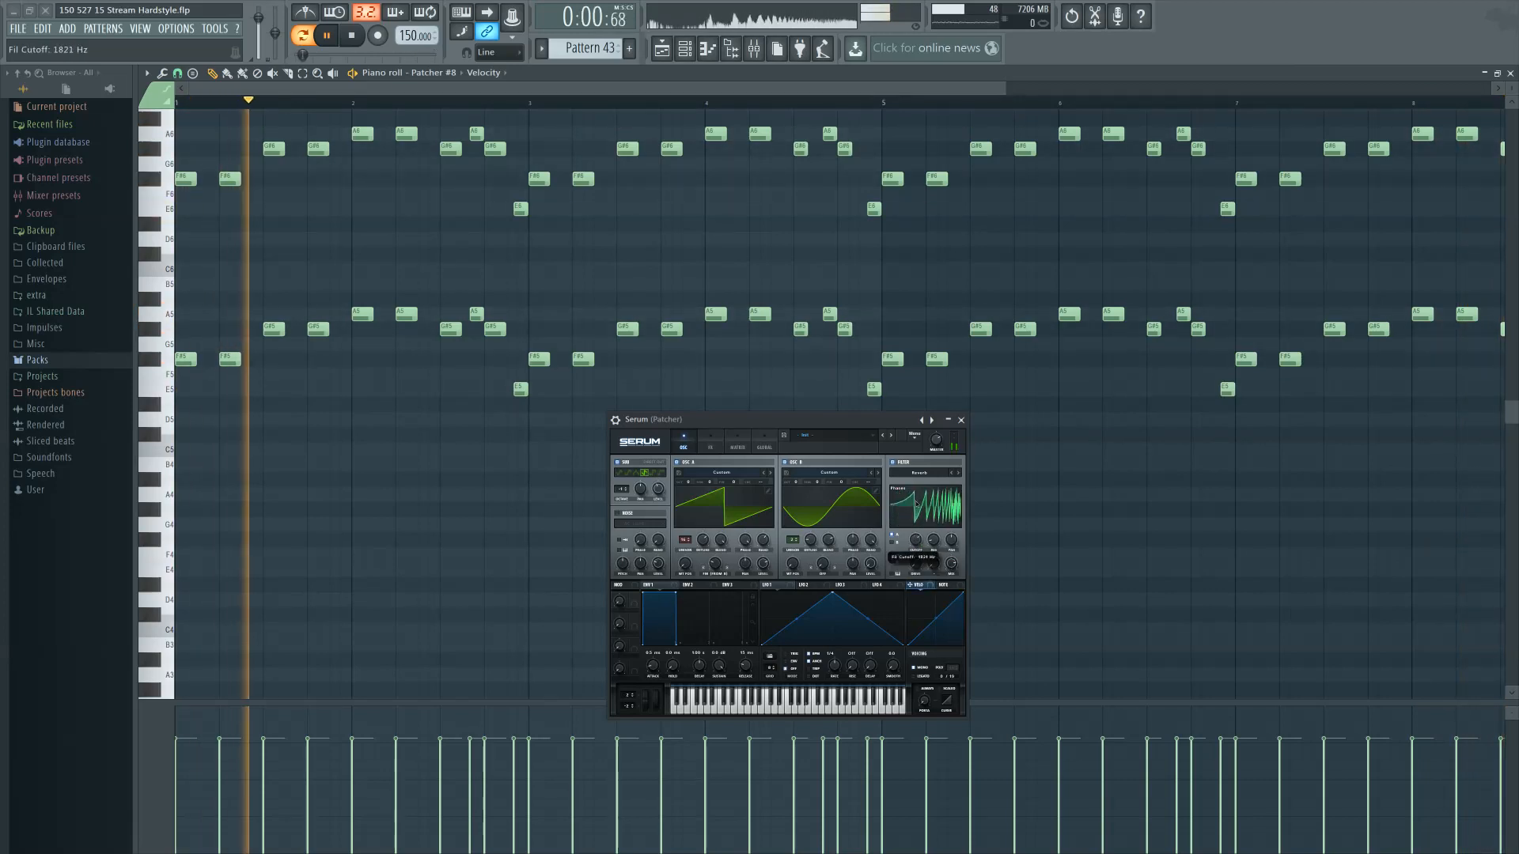
drag(951, 563, 959, 607)
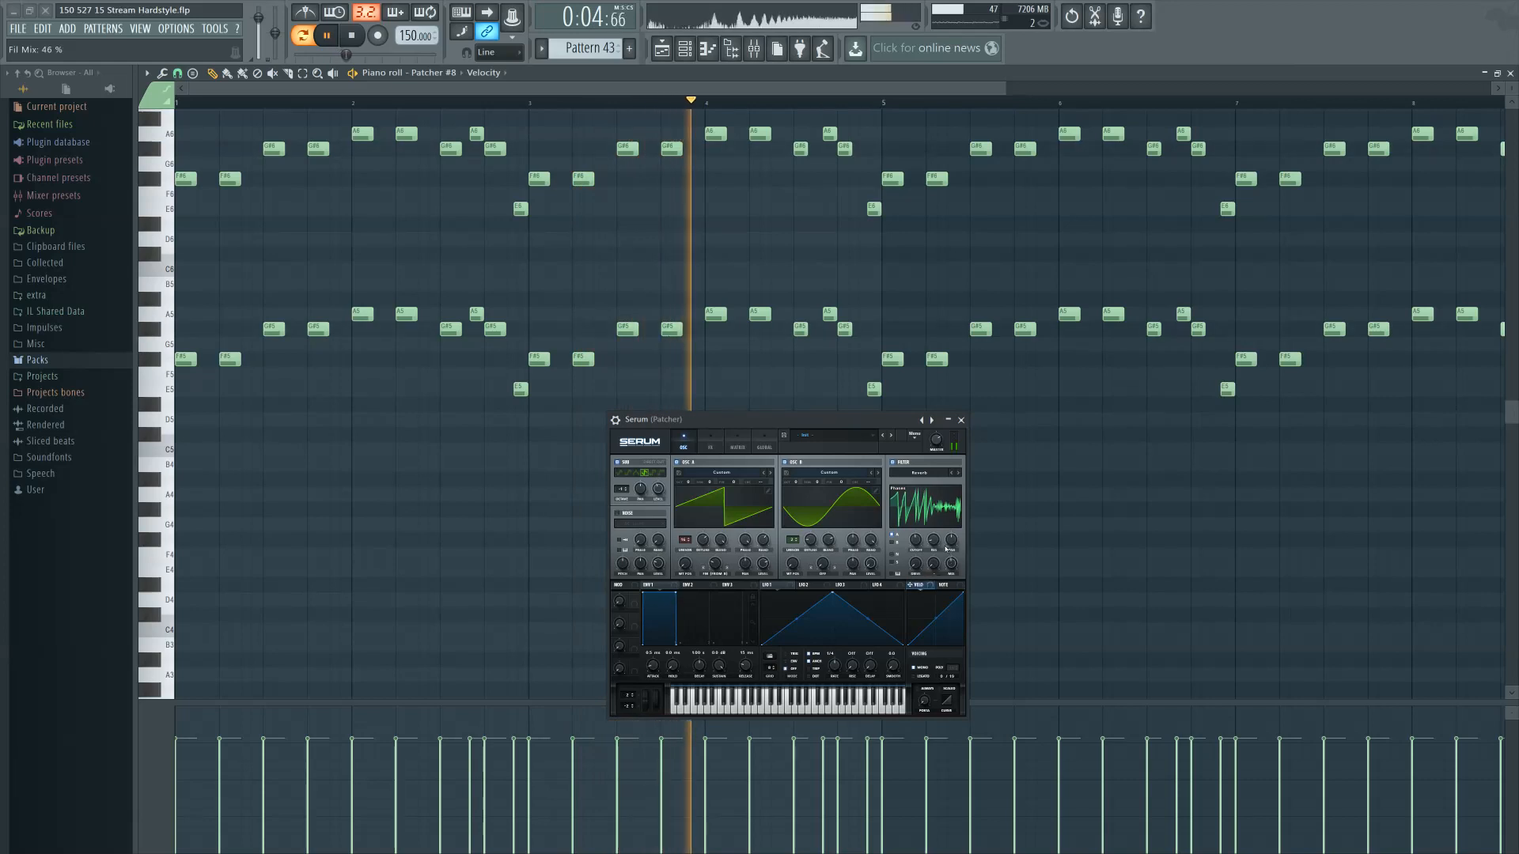
drag(915, 540, 953, 539)
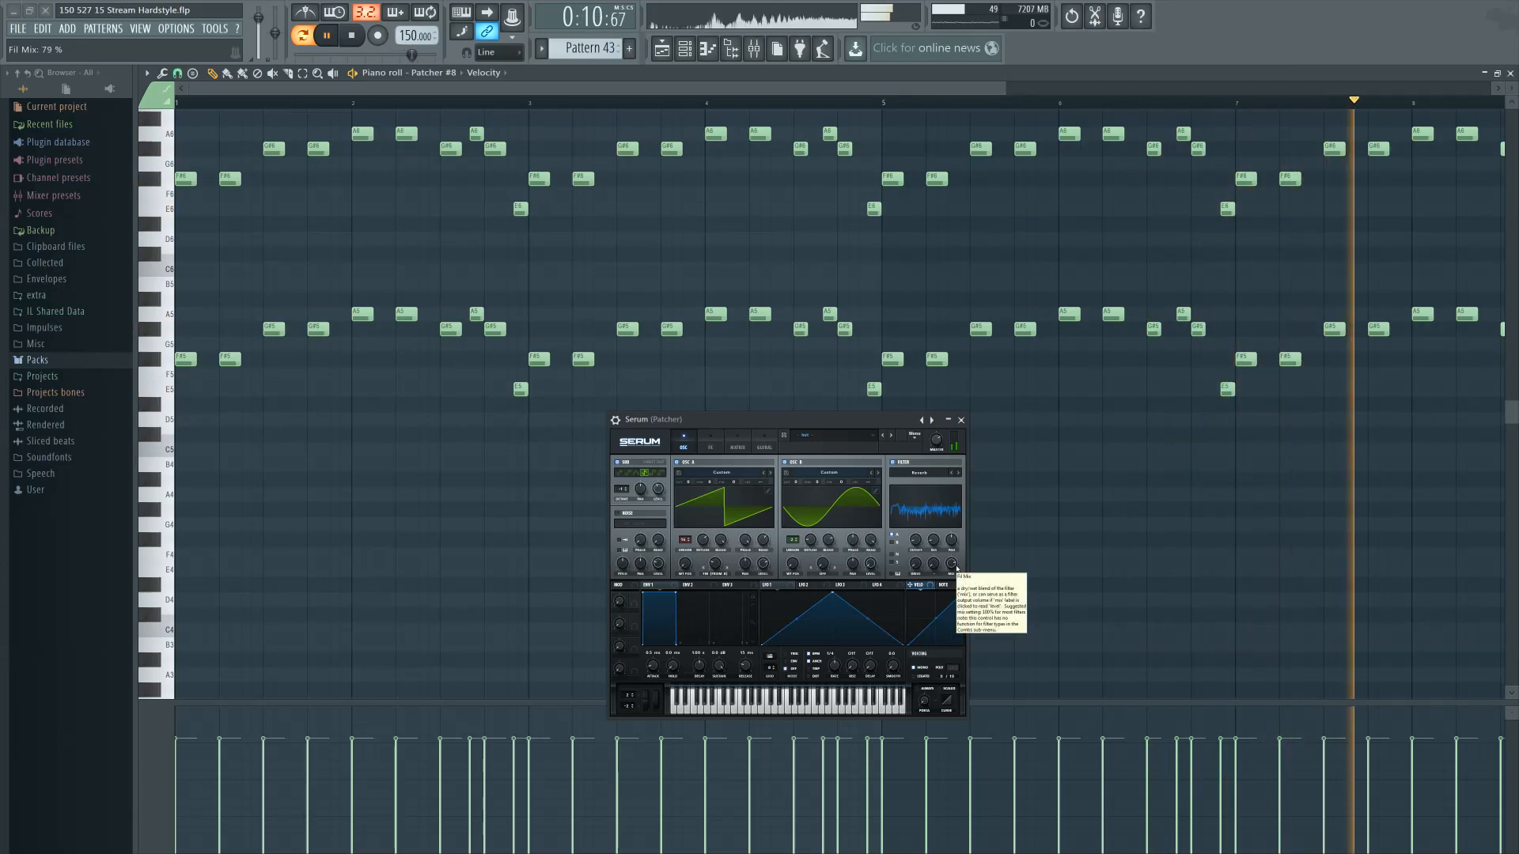
click(353, 36)
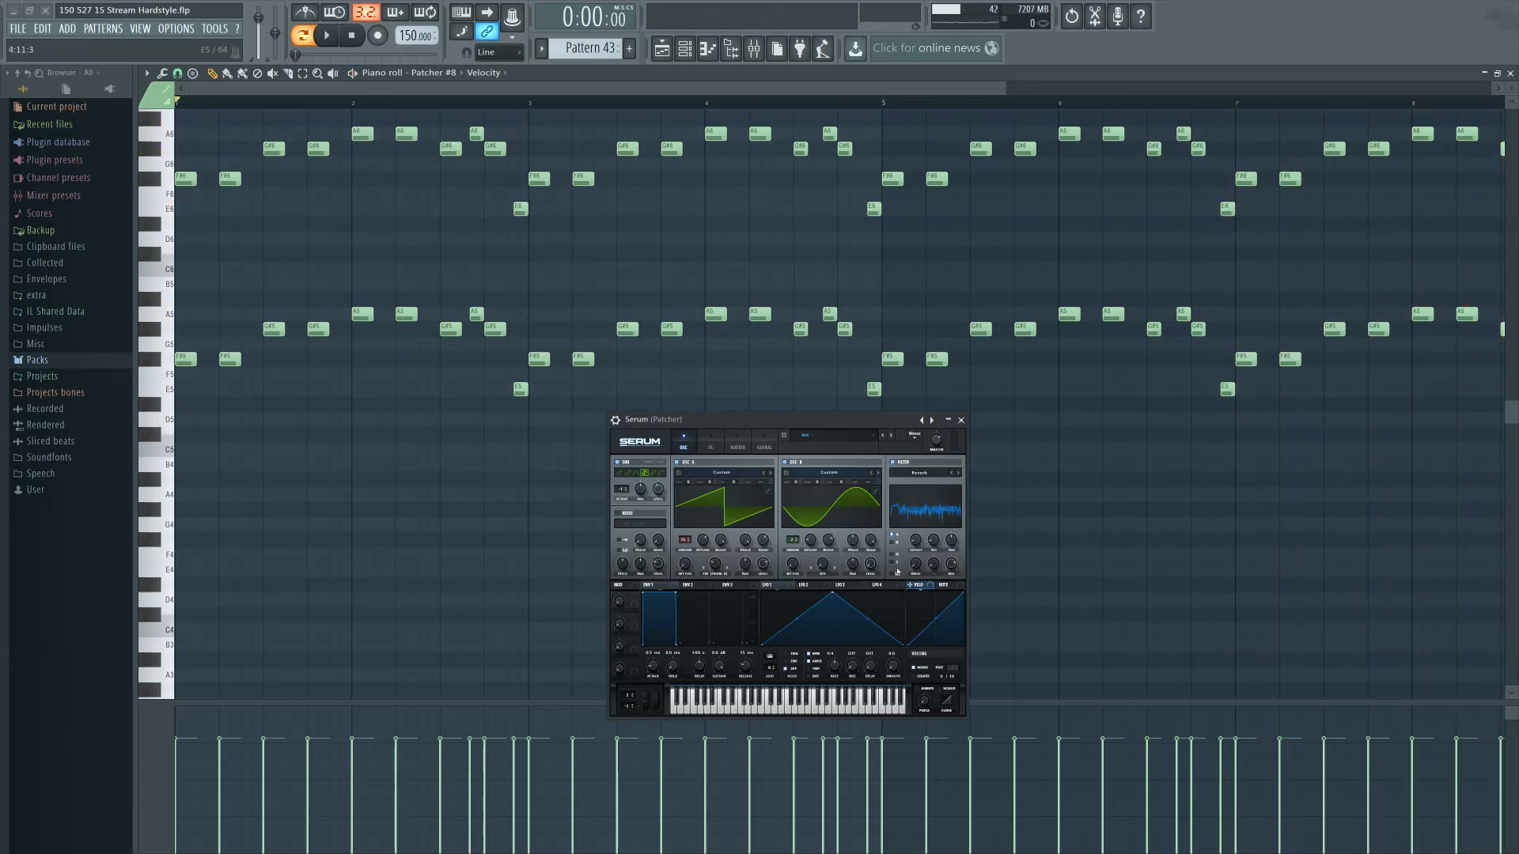
click(327, 36)
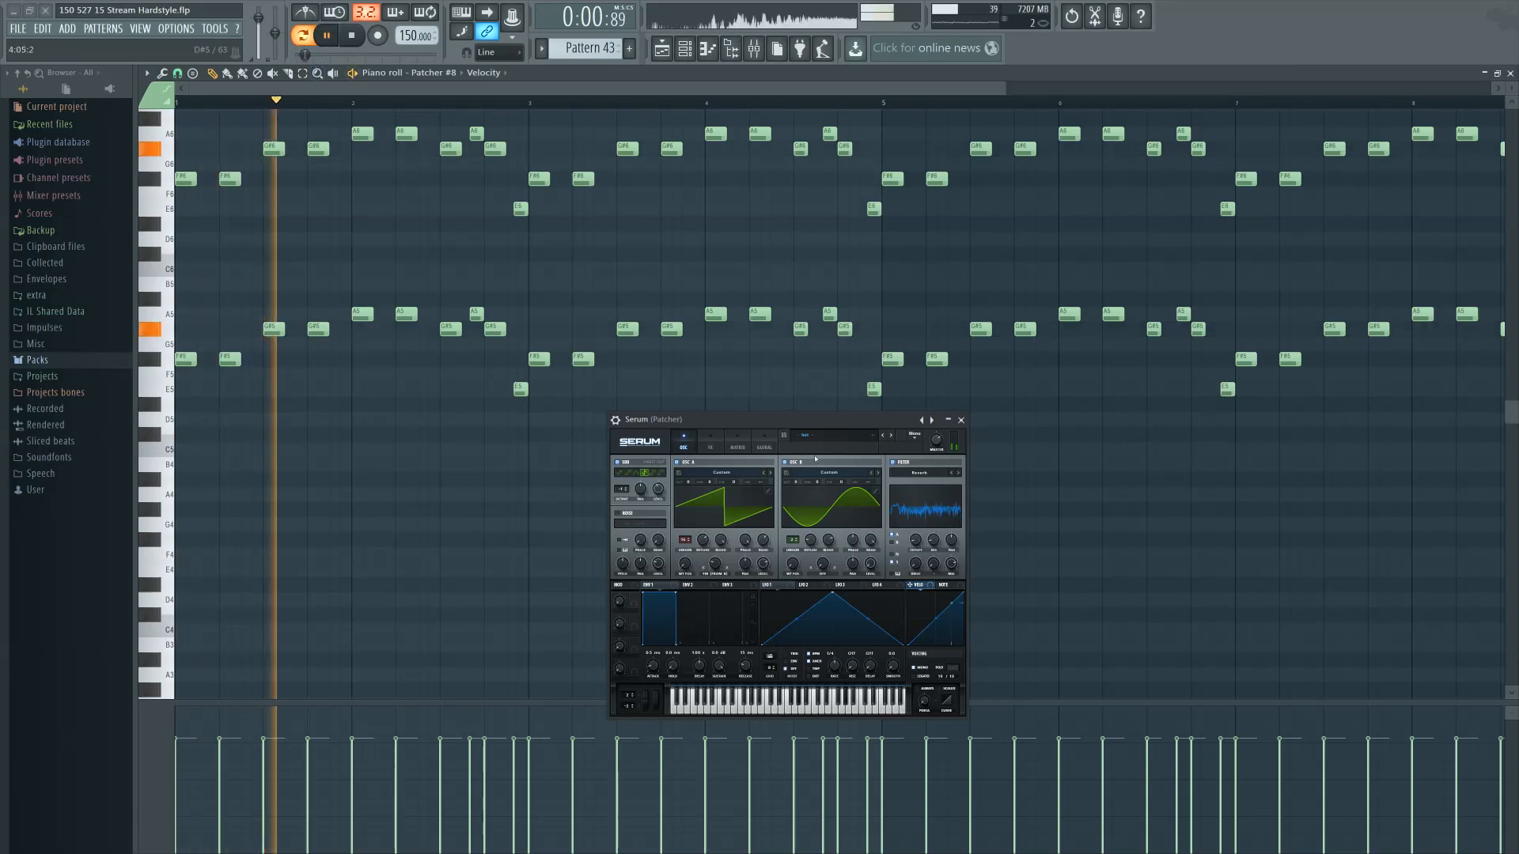
key(space)
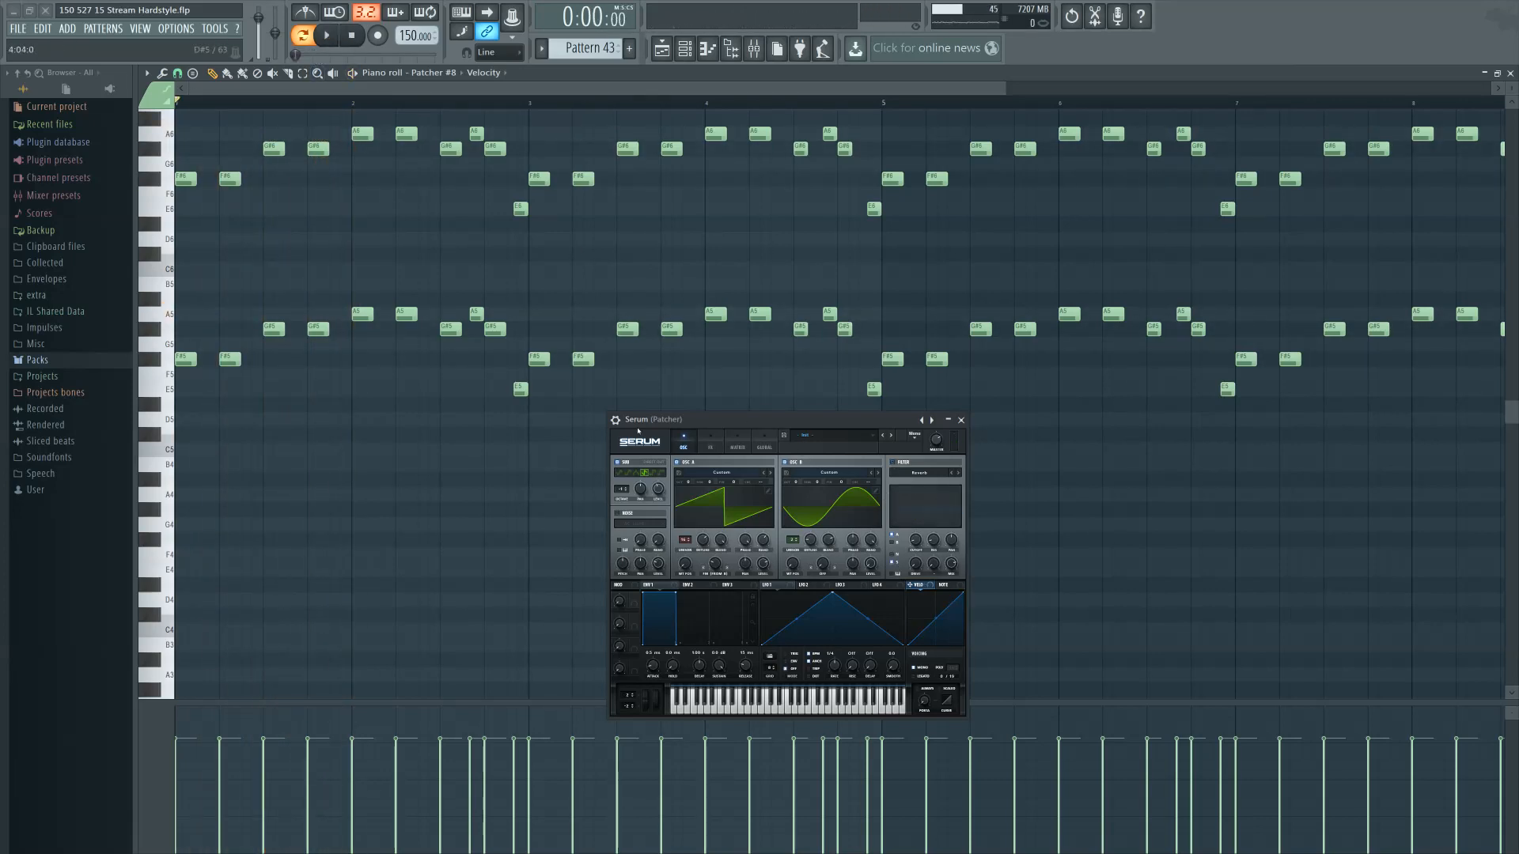
Play the melody with the mixer open to check the master level, close Serum and bring up the channel rack
key(F9)
key(space)
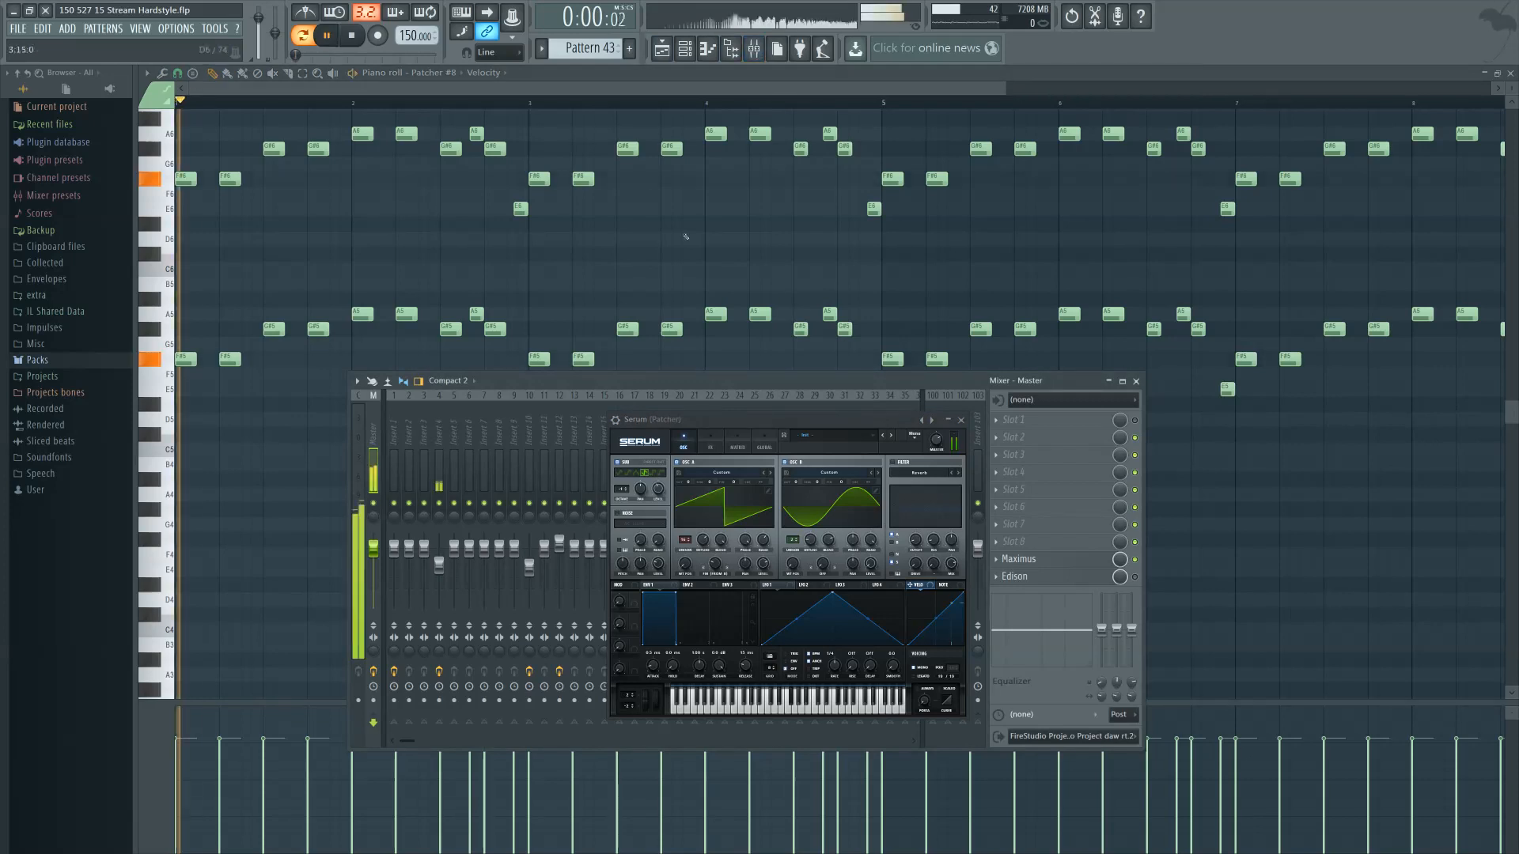
key(Escape)
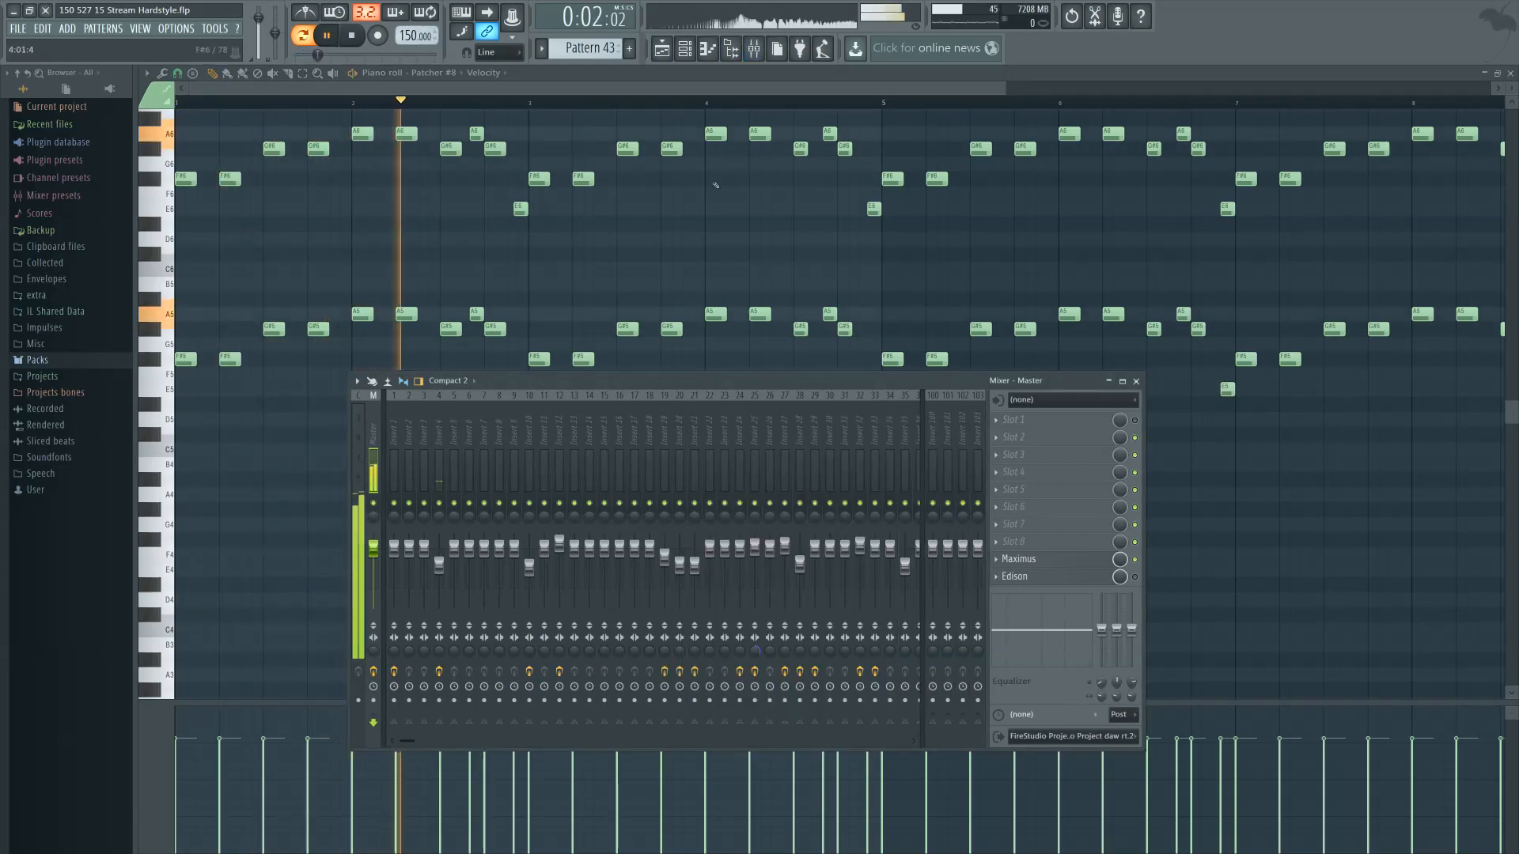
key(F6)
key(space)
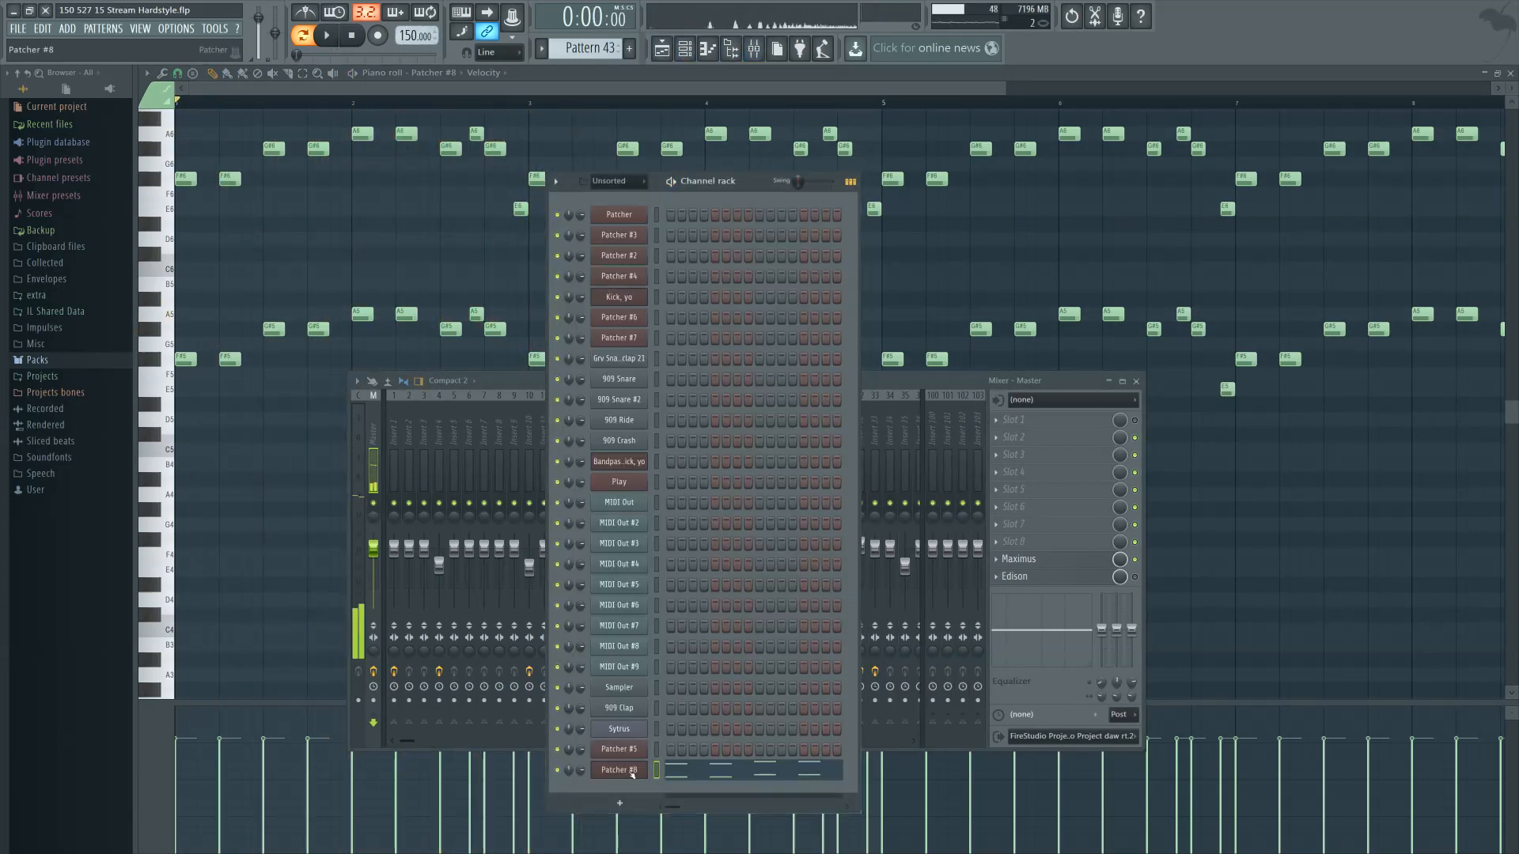
Open the Patcher #8 map and insert ValhallaRoom between WaveShaper and the FL Studio output
click(625, 776)
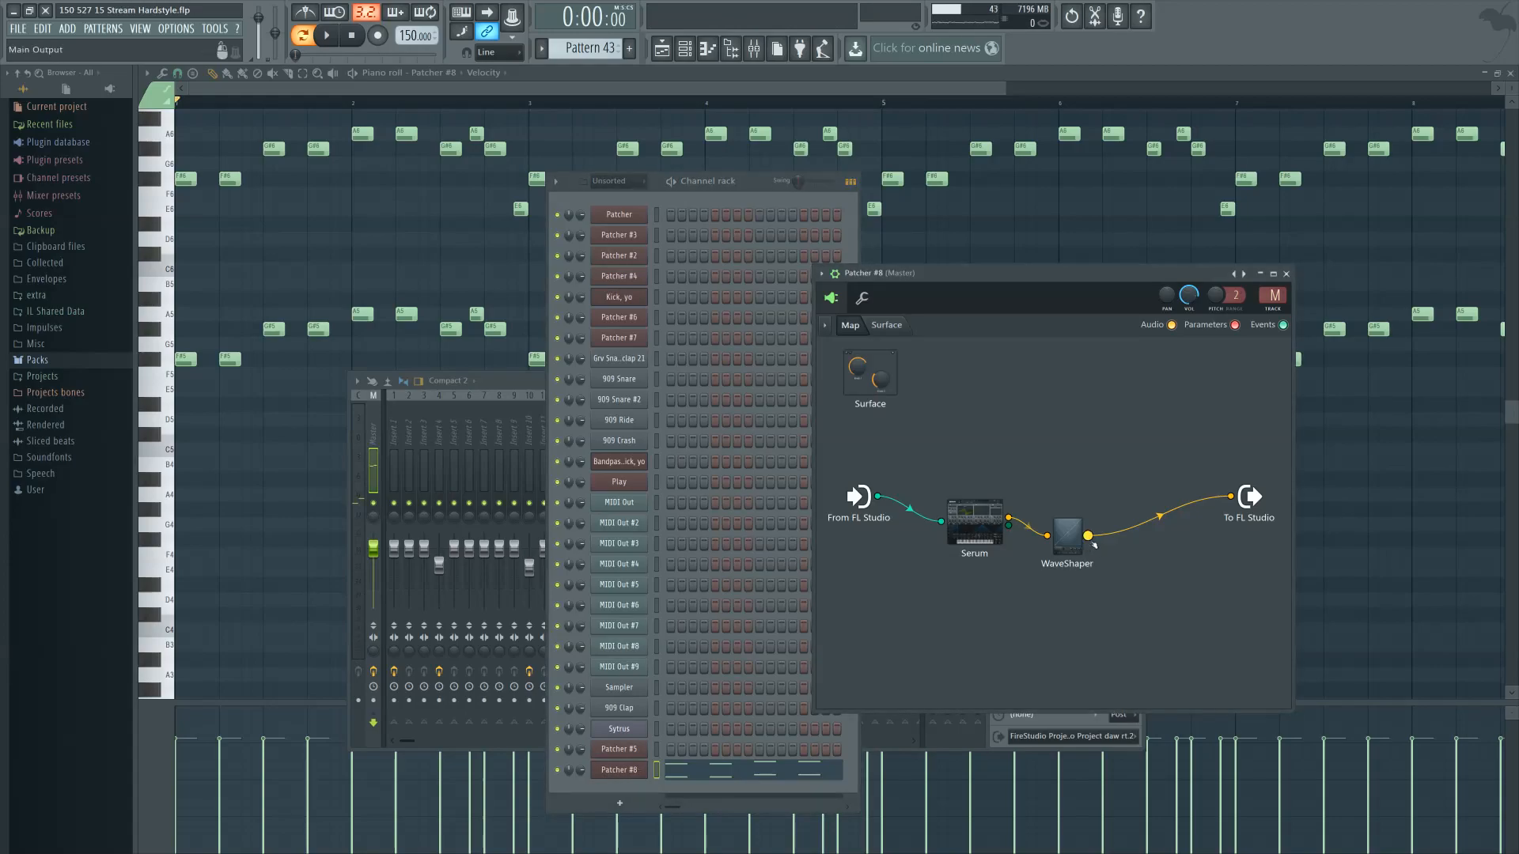
key(F8)
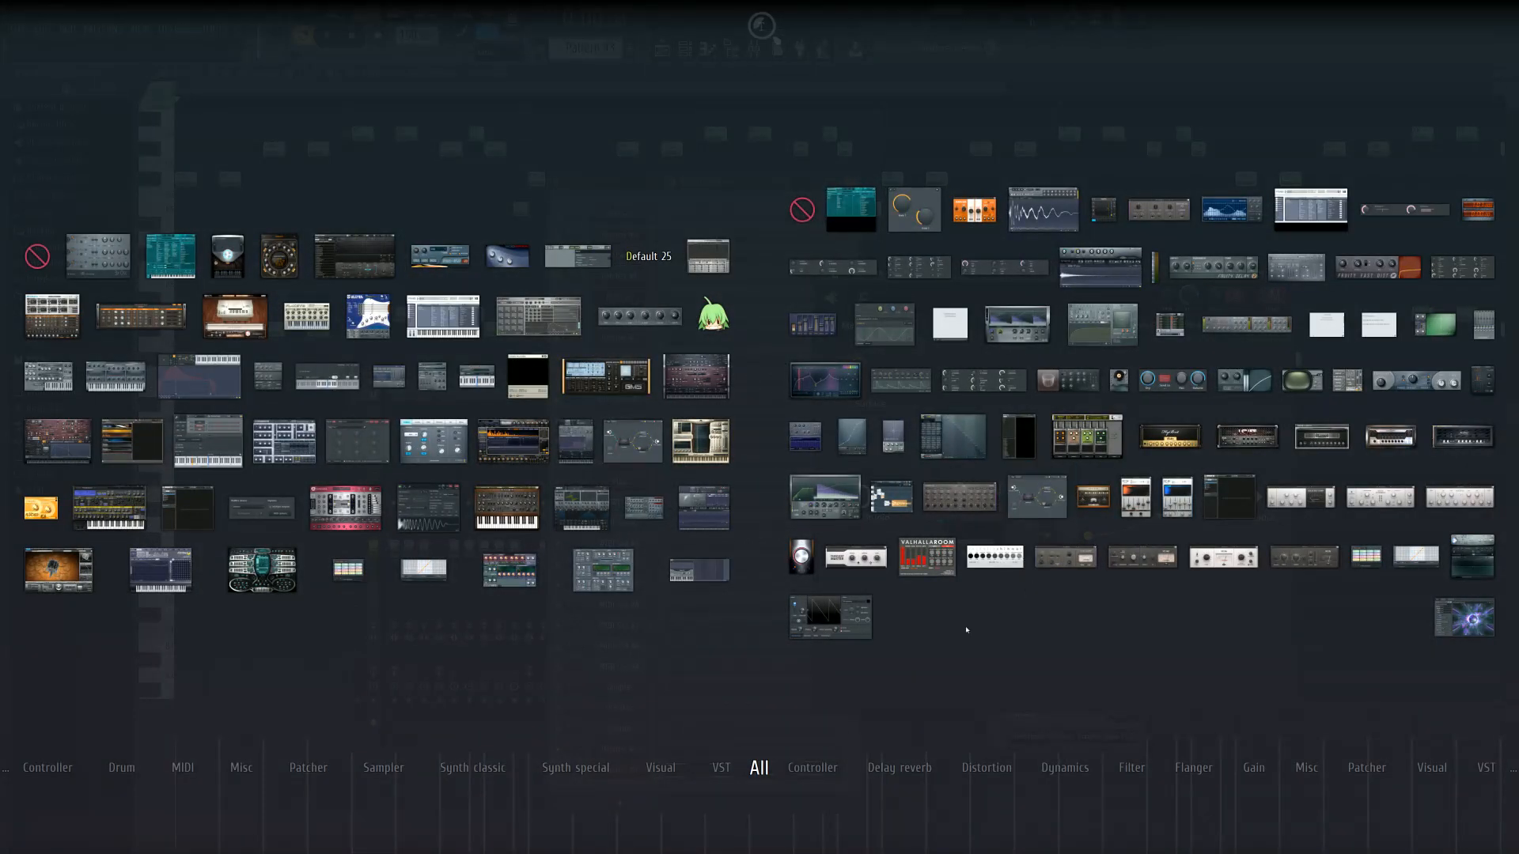
click(915, 561)
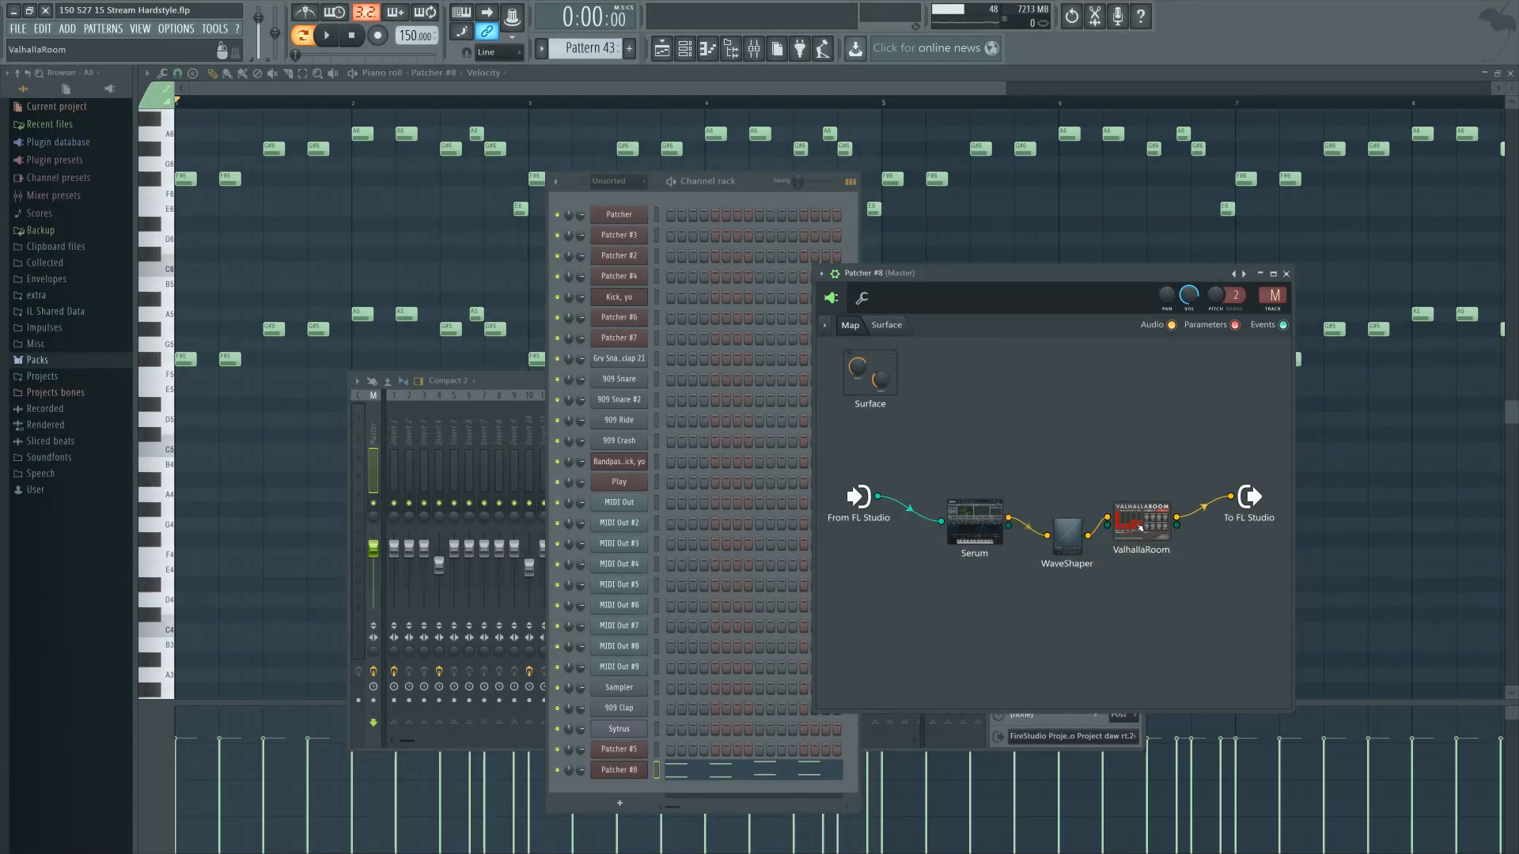
Open ValhallaRoom during playback and set mix to about 40%, predelay to 0 ms, decay to about 0.9 s and depth to about 86%
click(1140, 527)
key(space)
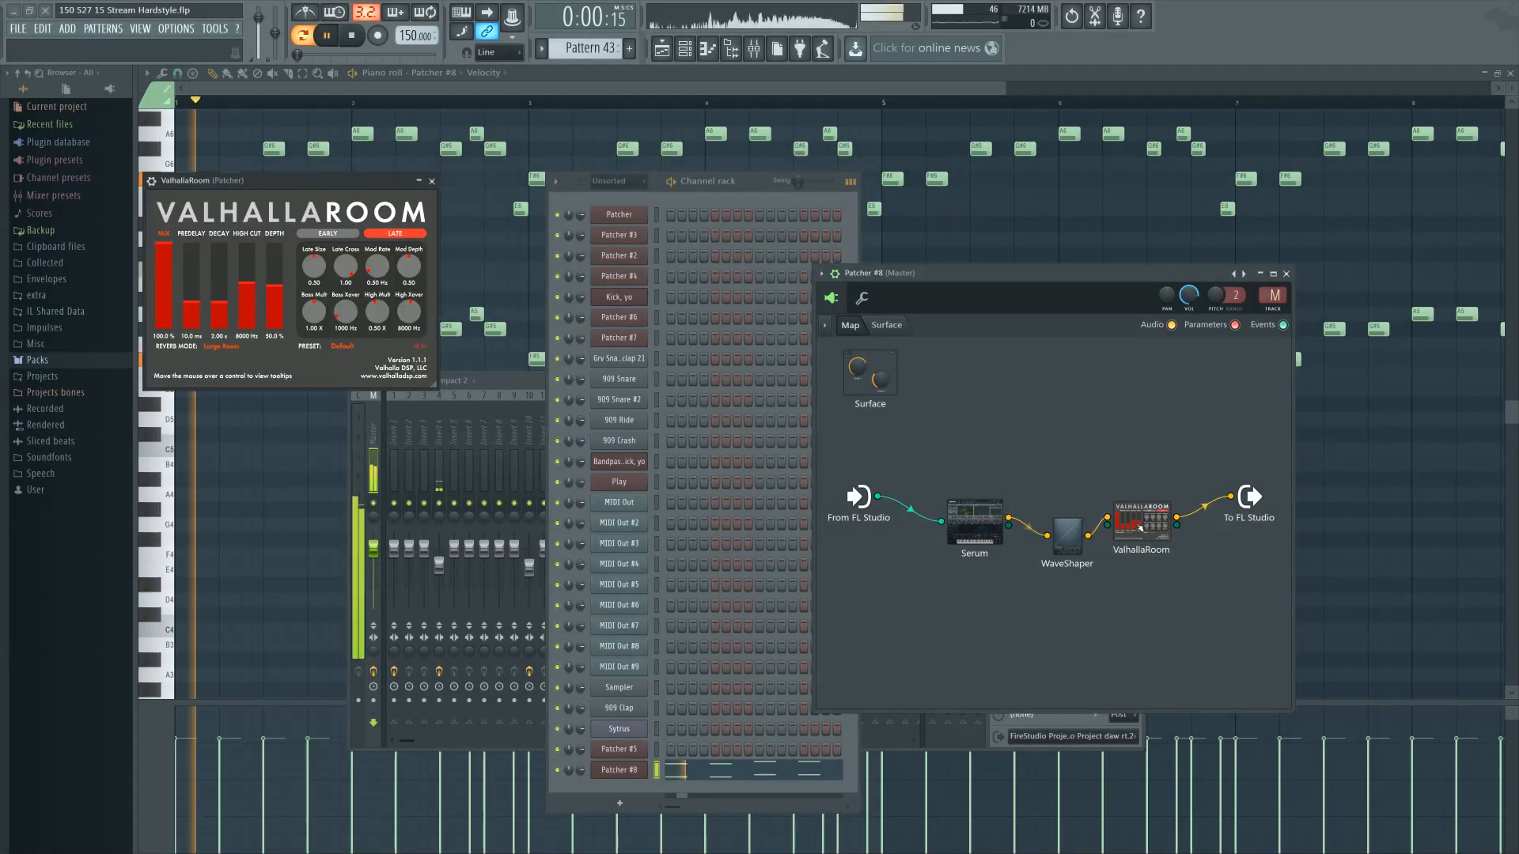
drag(338, 185, 782, 394)
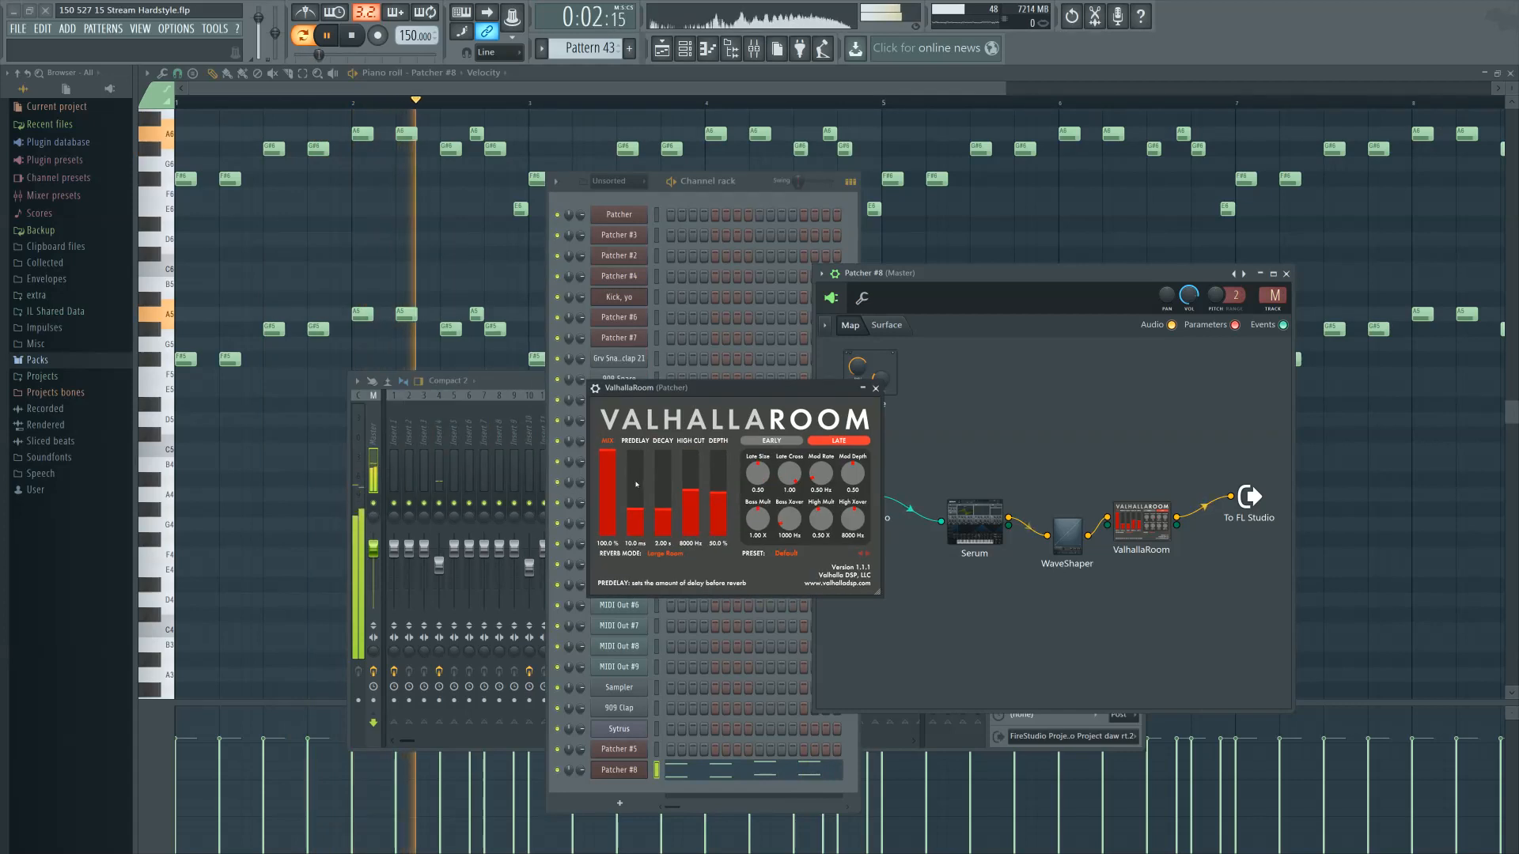
drag(608, 456, 721, 464)
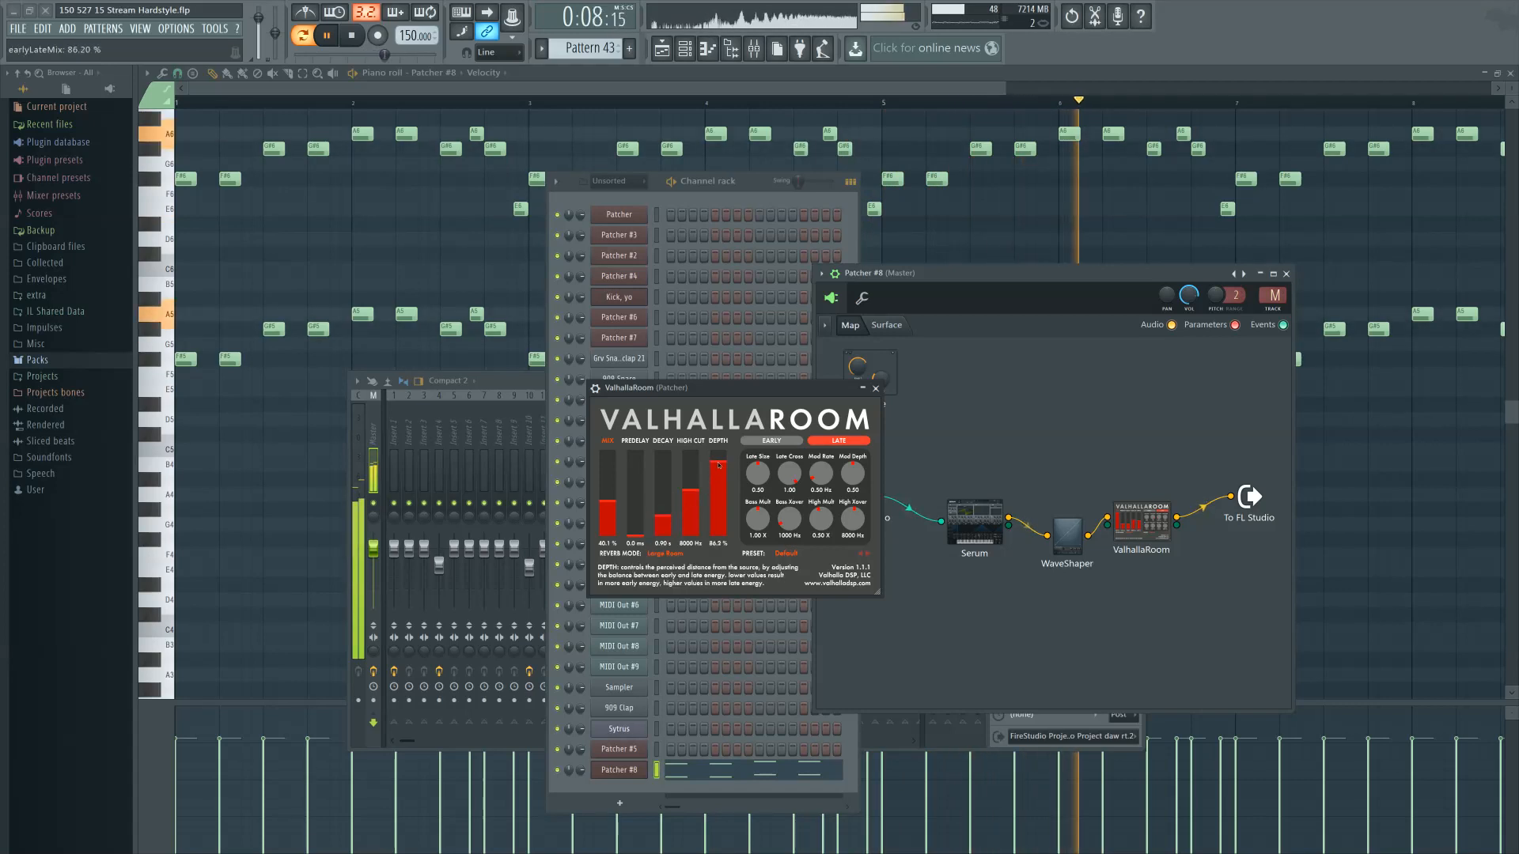
Raise ValhallaRoom's high cut to 15000 Hz, decay to about 2.63 s and mix to 48.4%, then close it and stop playback
drag(664, 515, 695, 477)
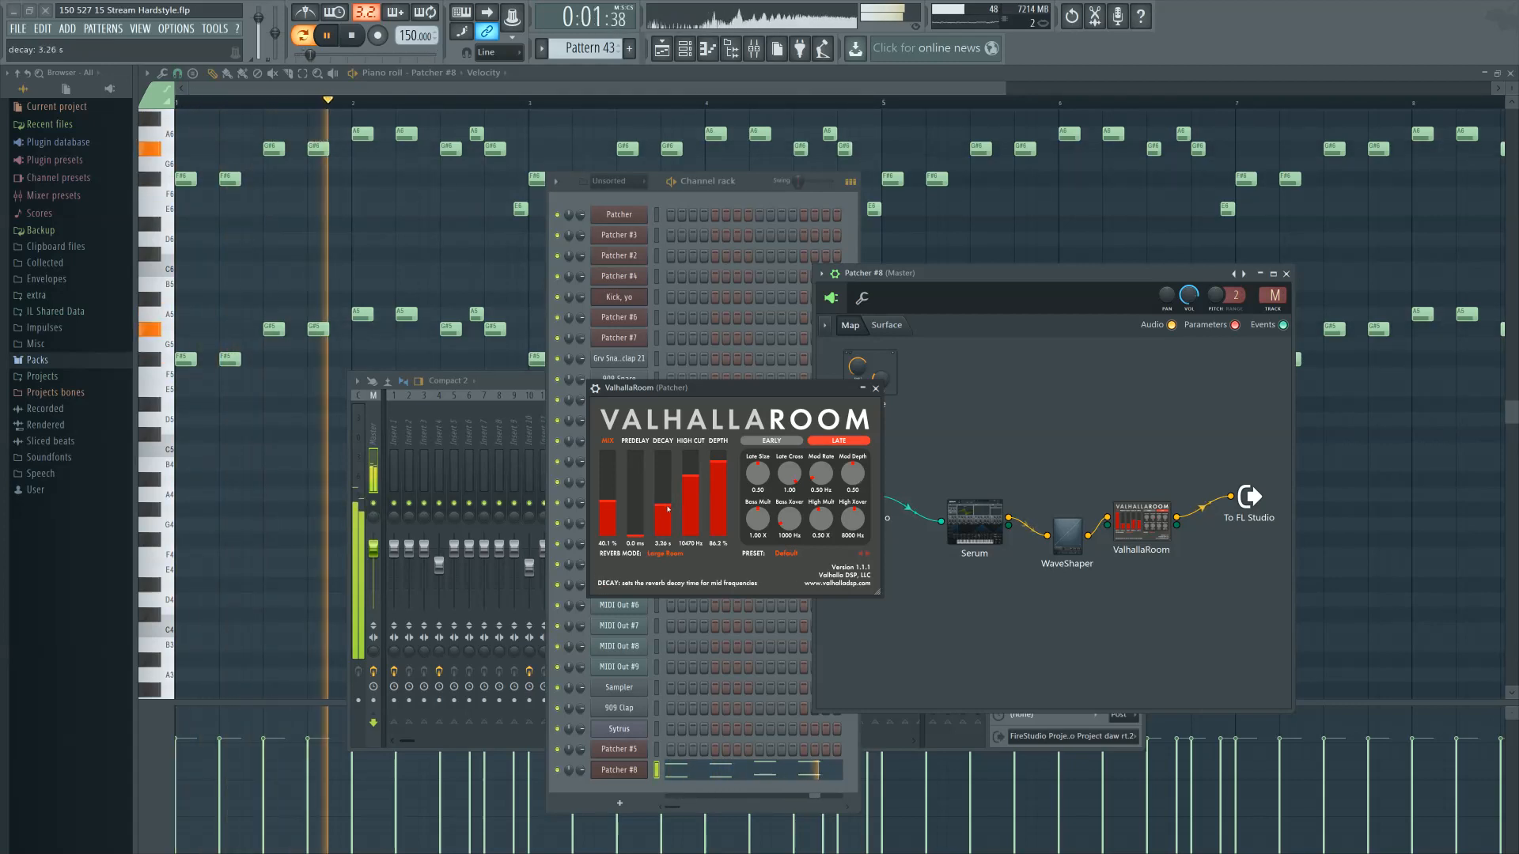
drag(672, 504, 669, 510)
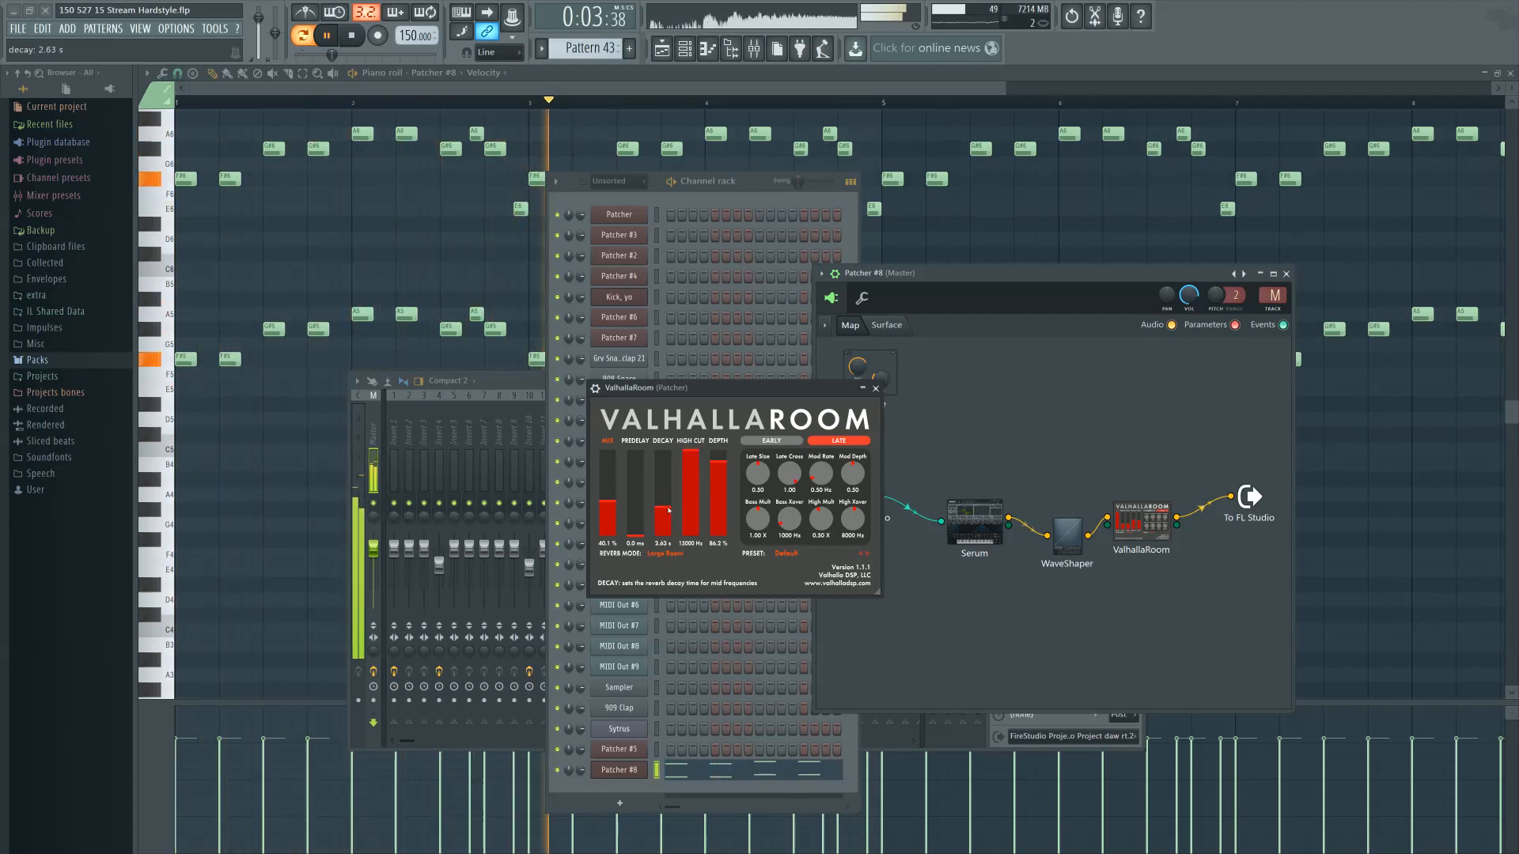
drag(609, 496, 609, 500)
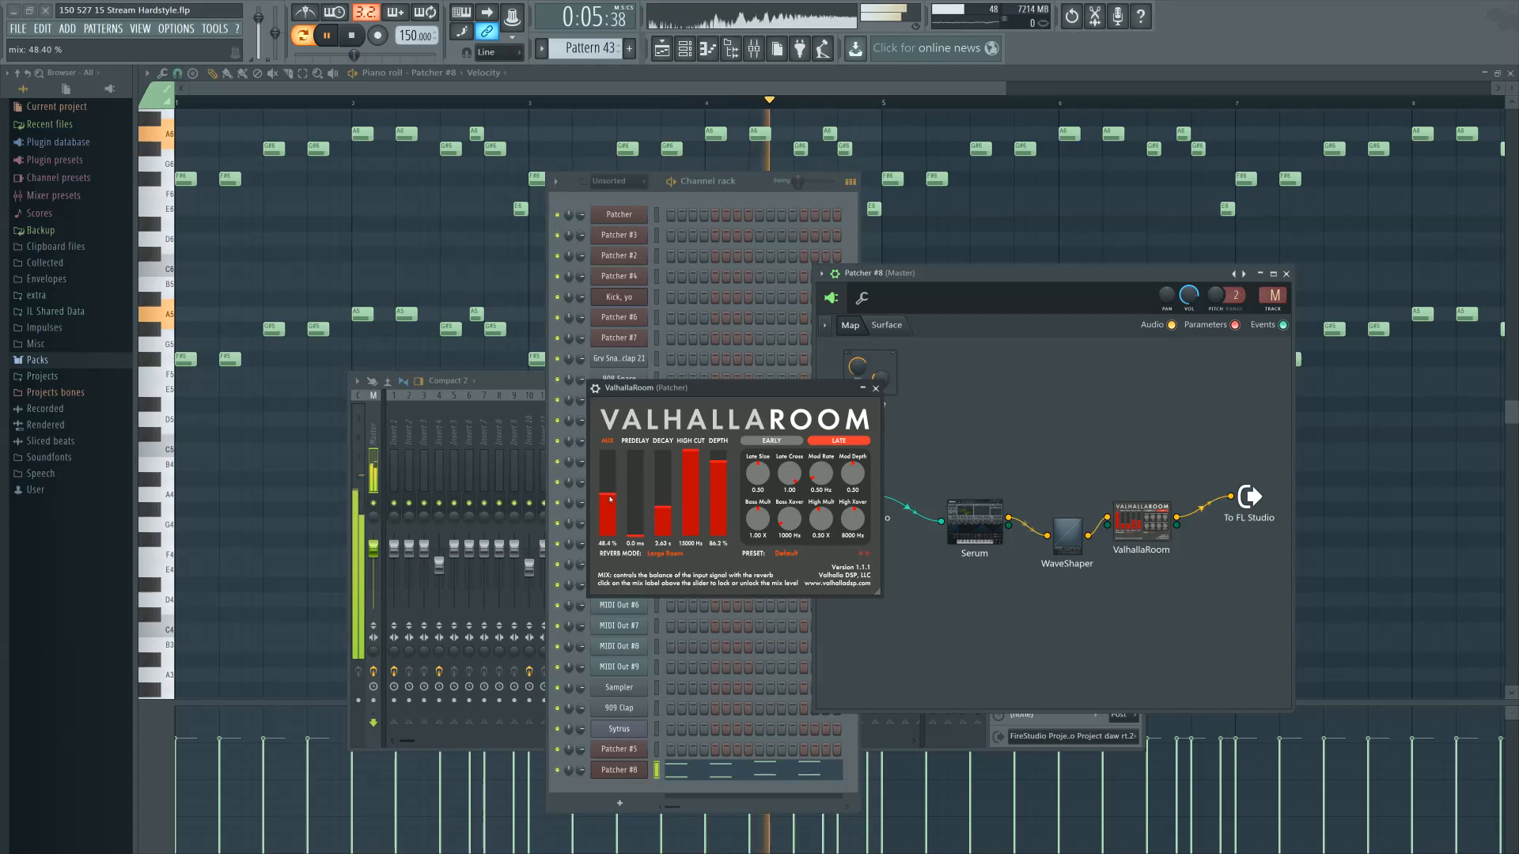
click(876, 389)
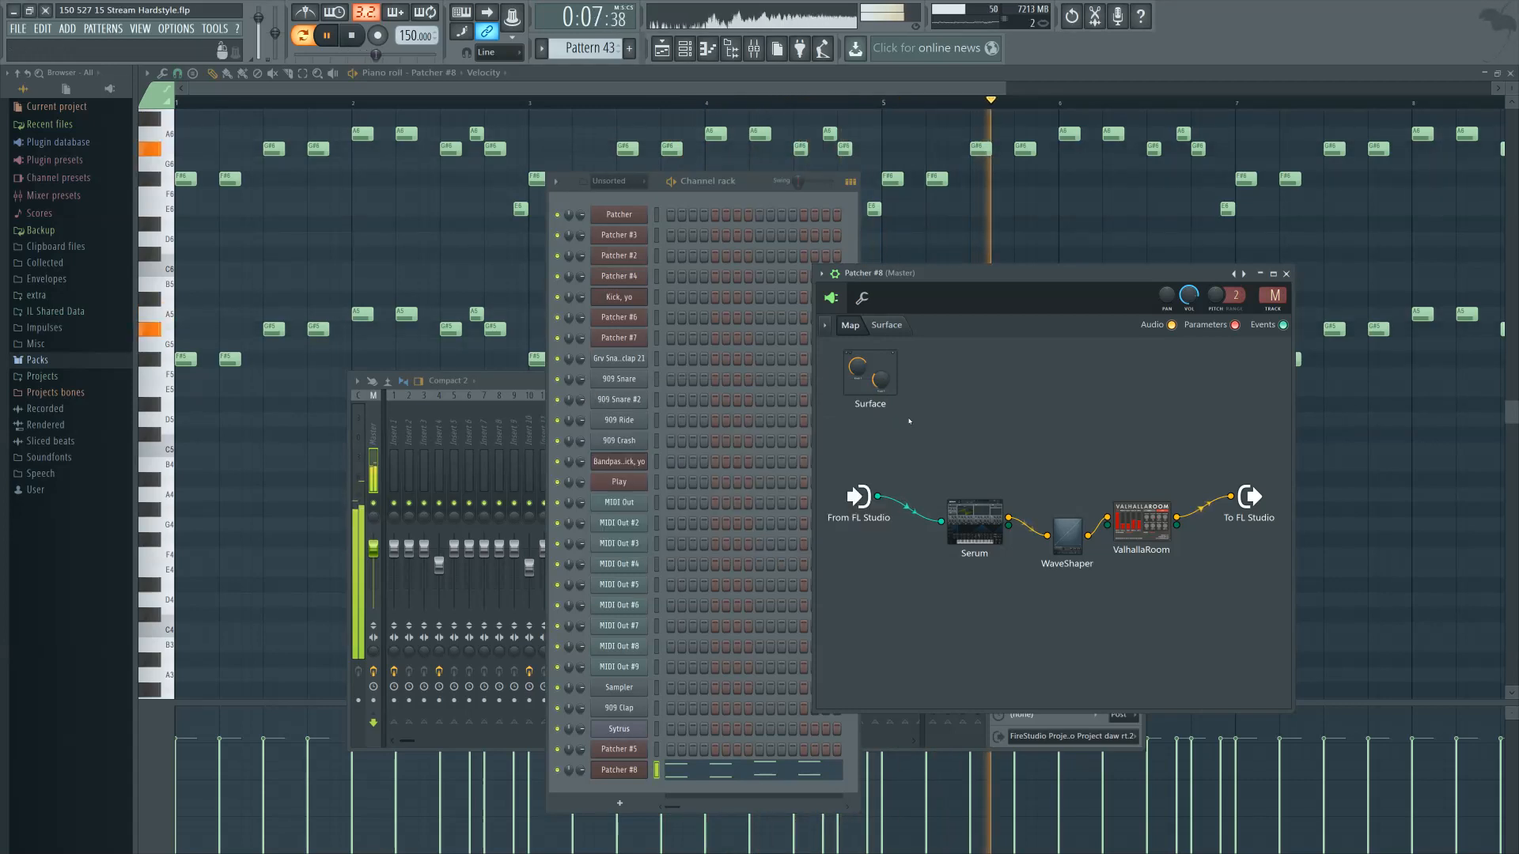
key(space)
Clear the open windows and delete the four closing notes of bar 2 in both octaves of the Patcher #8 melody
key(F12)
scroll(421, 275, up, 3)
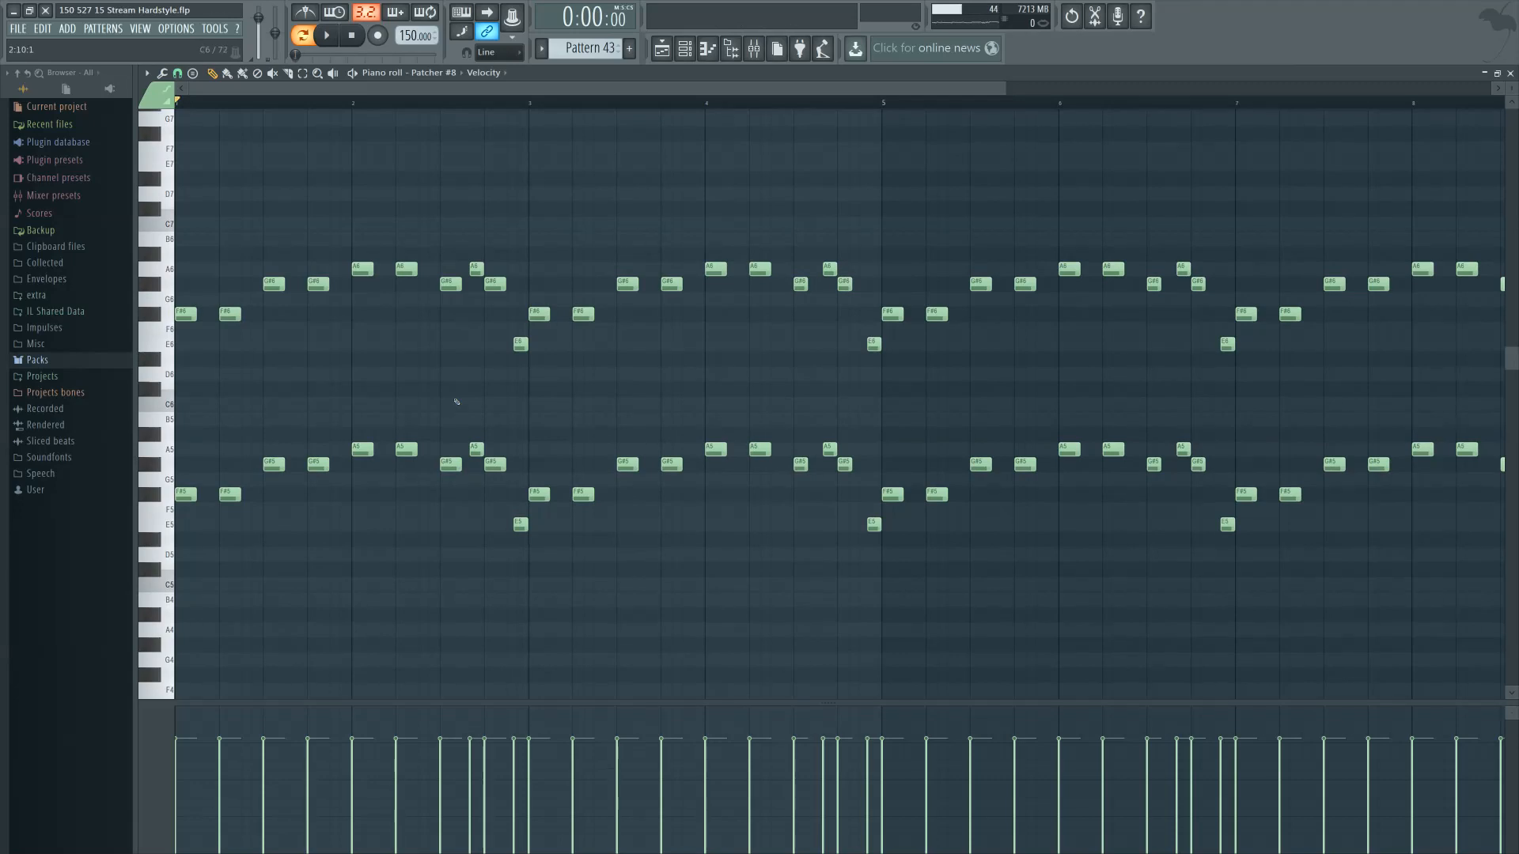
scroll(451, 411, up, 1)
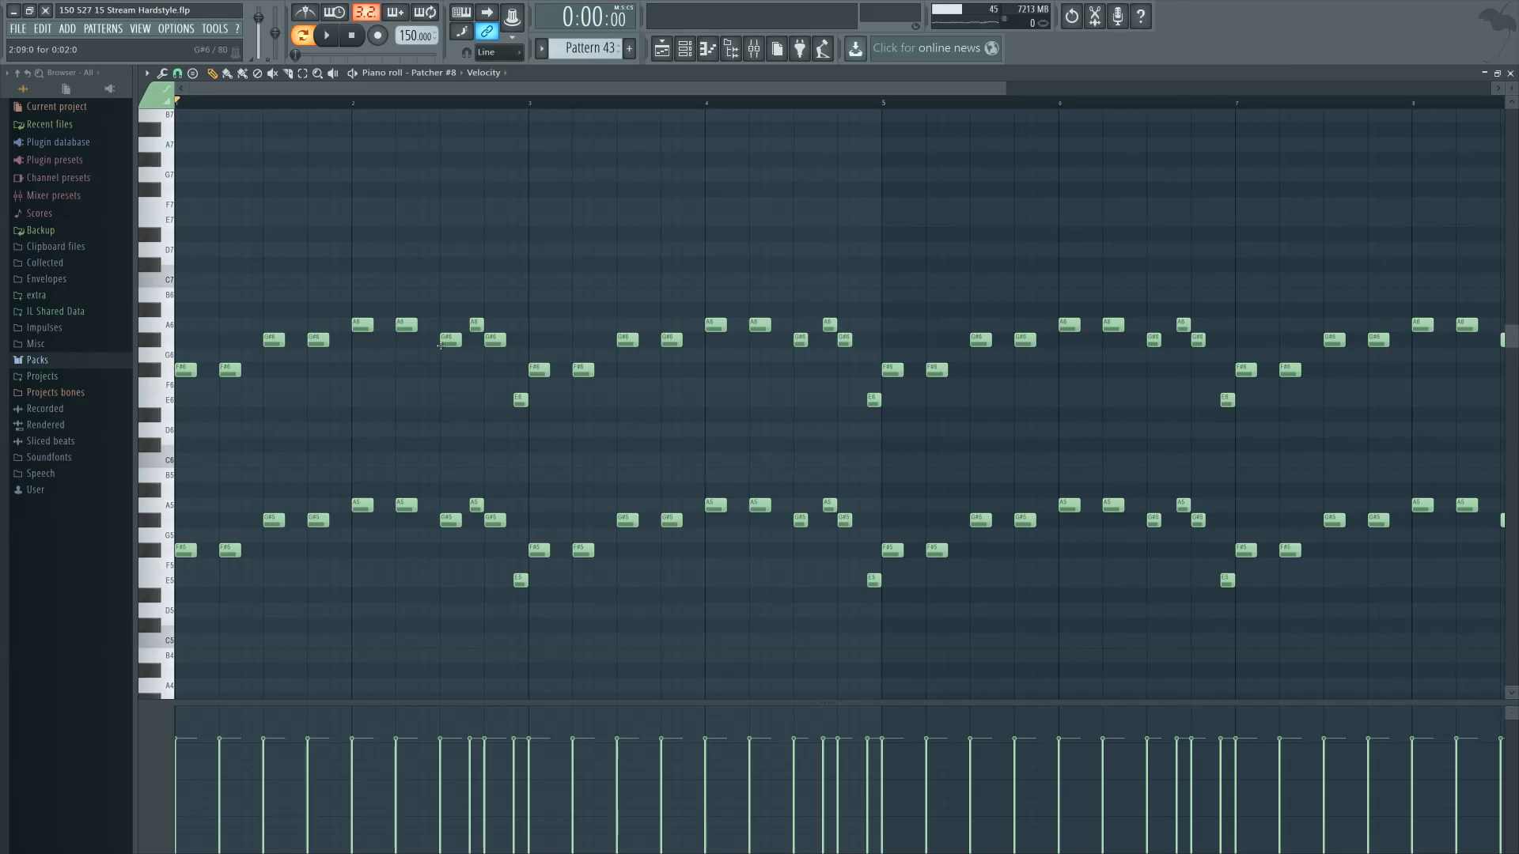
right_click(450, 520)
right_click(475, 505)
right_click(520, 579)
right_click(495, 520)
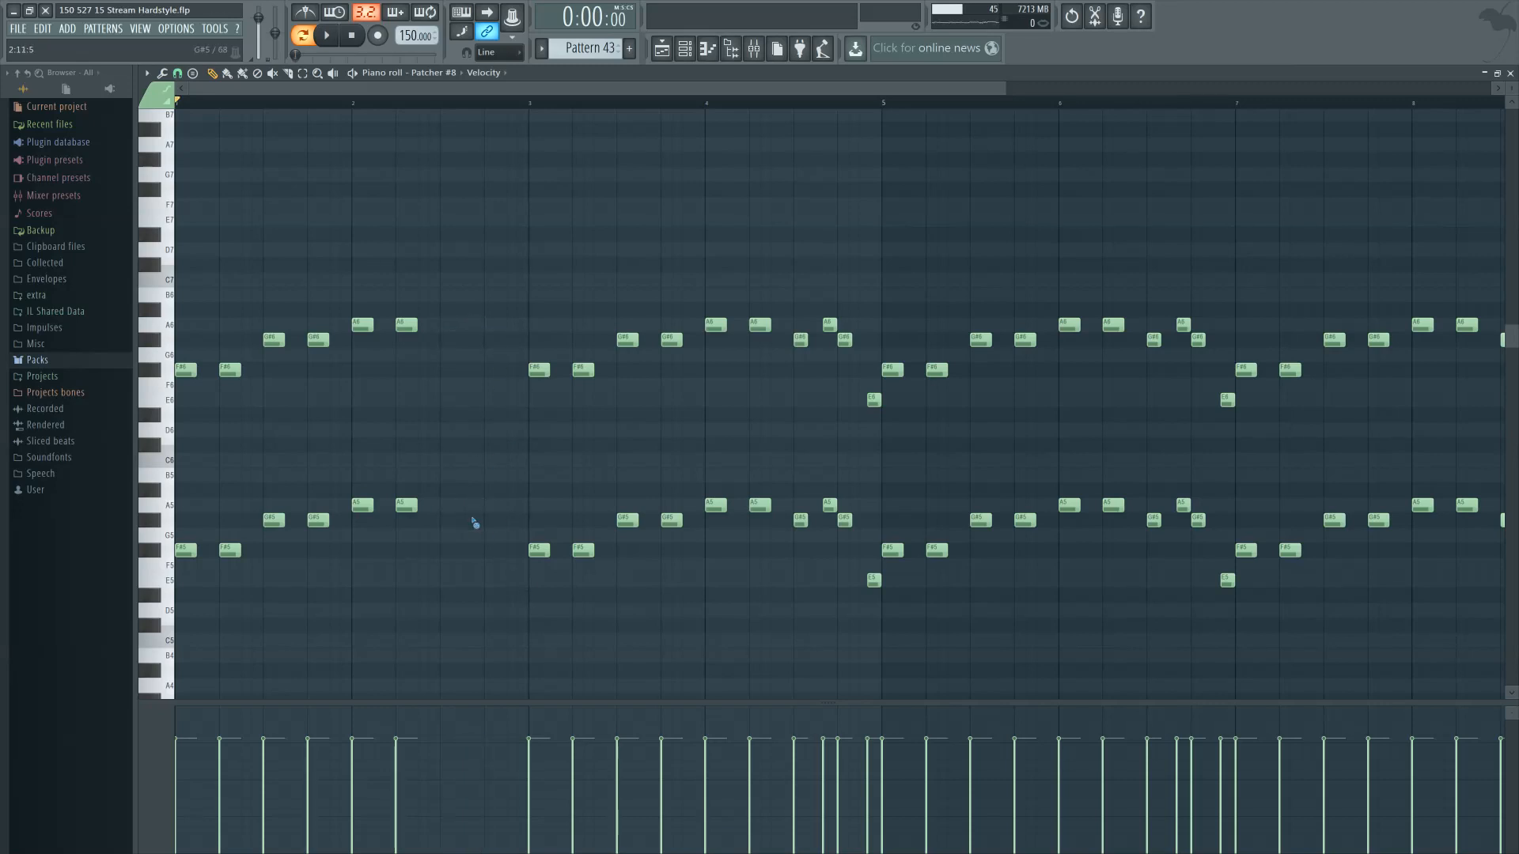
Add two closing notes to bar 2 on B6 and two on B5, then play the pattern
key(space)
click(450, 294)
click(494, 294)
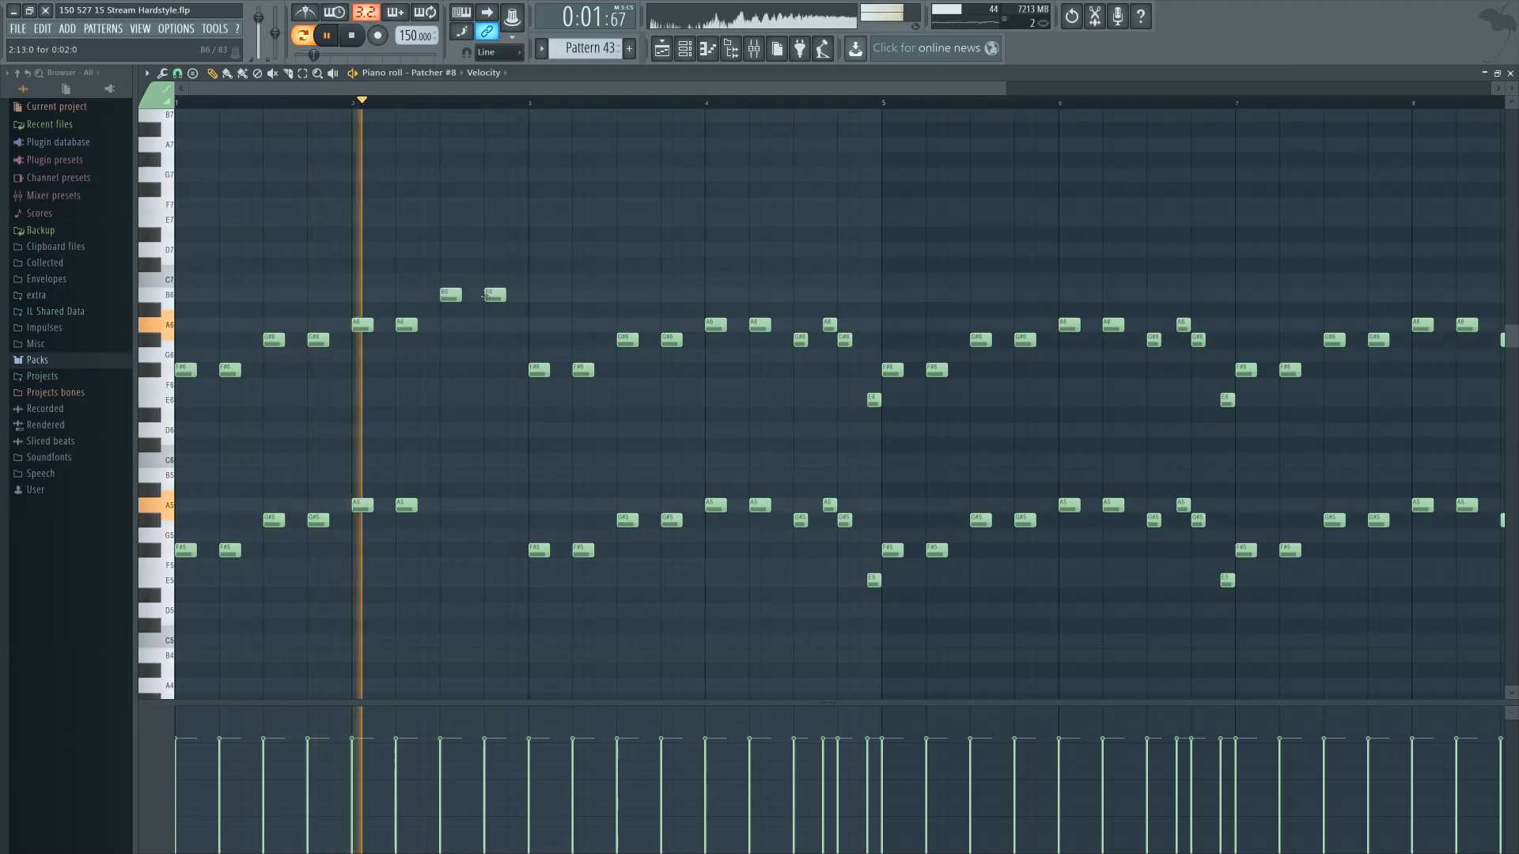
click(454, 474)
click(492, 474)
key(space)
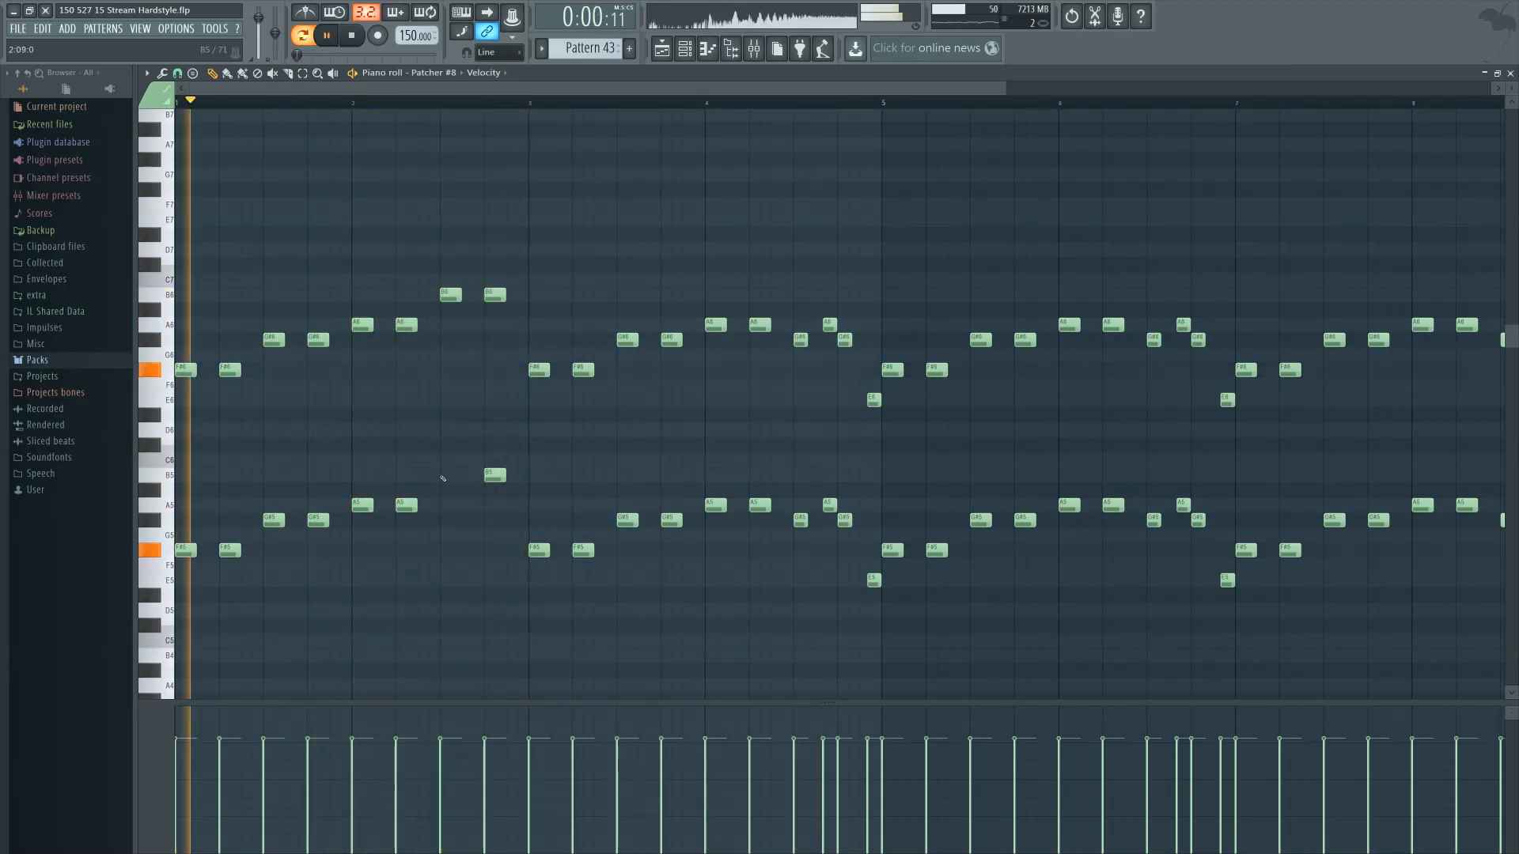
key(space)
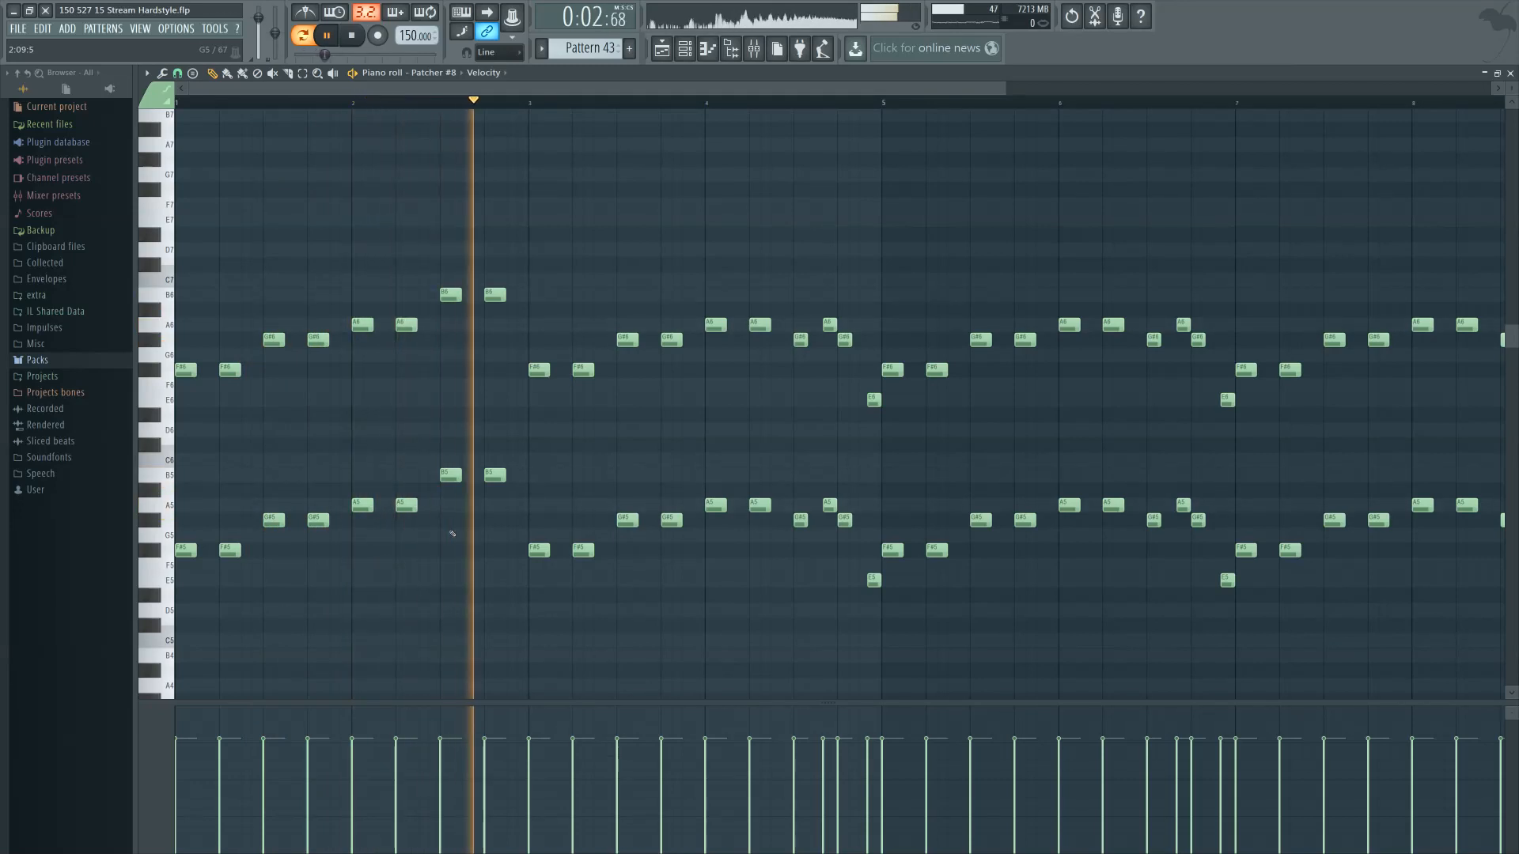
key(space)
key(space)
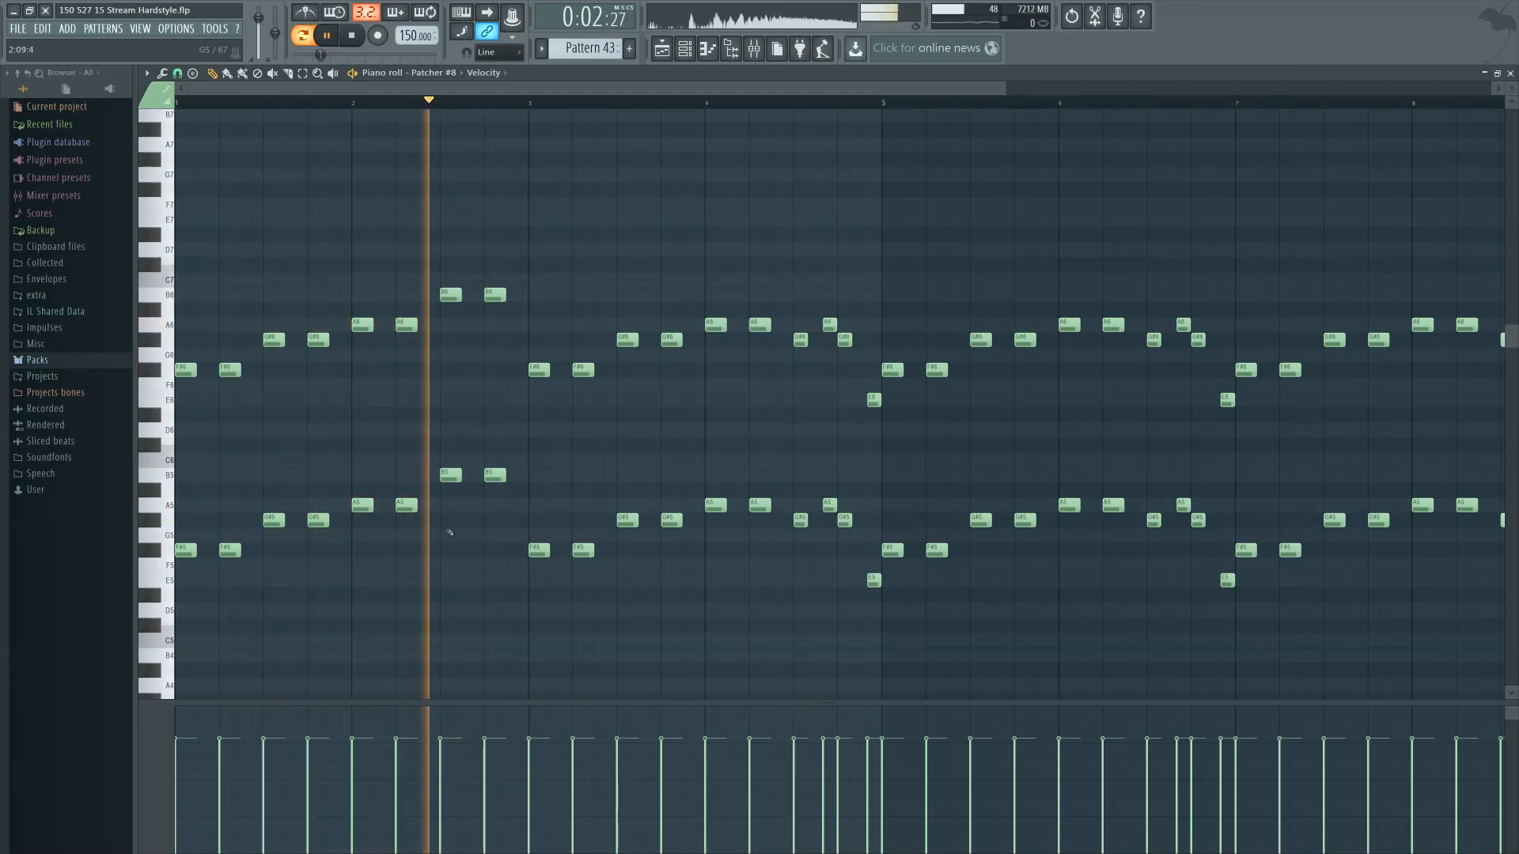
key(space)
Open Serum from the Patcher #8 map, play the pattern with it visible, then stop playback
scroll(449, 535, up, 3)
mouse_move(436, 507)
mouse_down()
mouse_move(461, 507)
mouse_move(436, 507)
mouse_up()
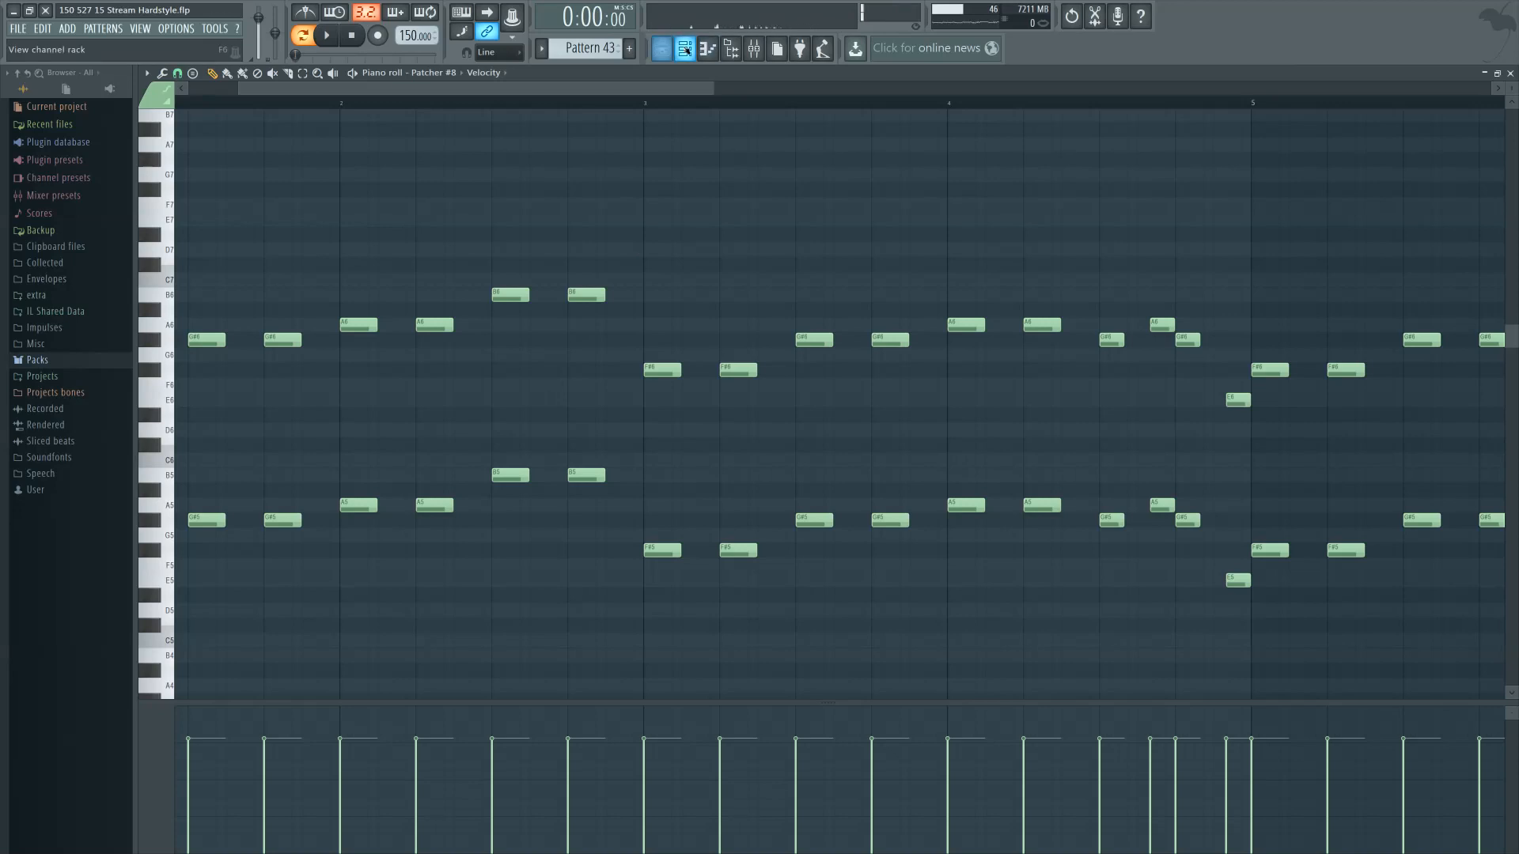
click(685, 49)
click(619, 769)
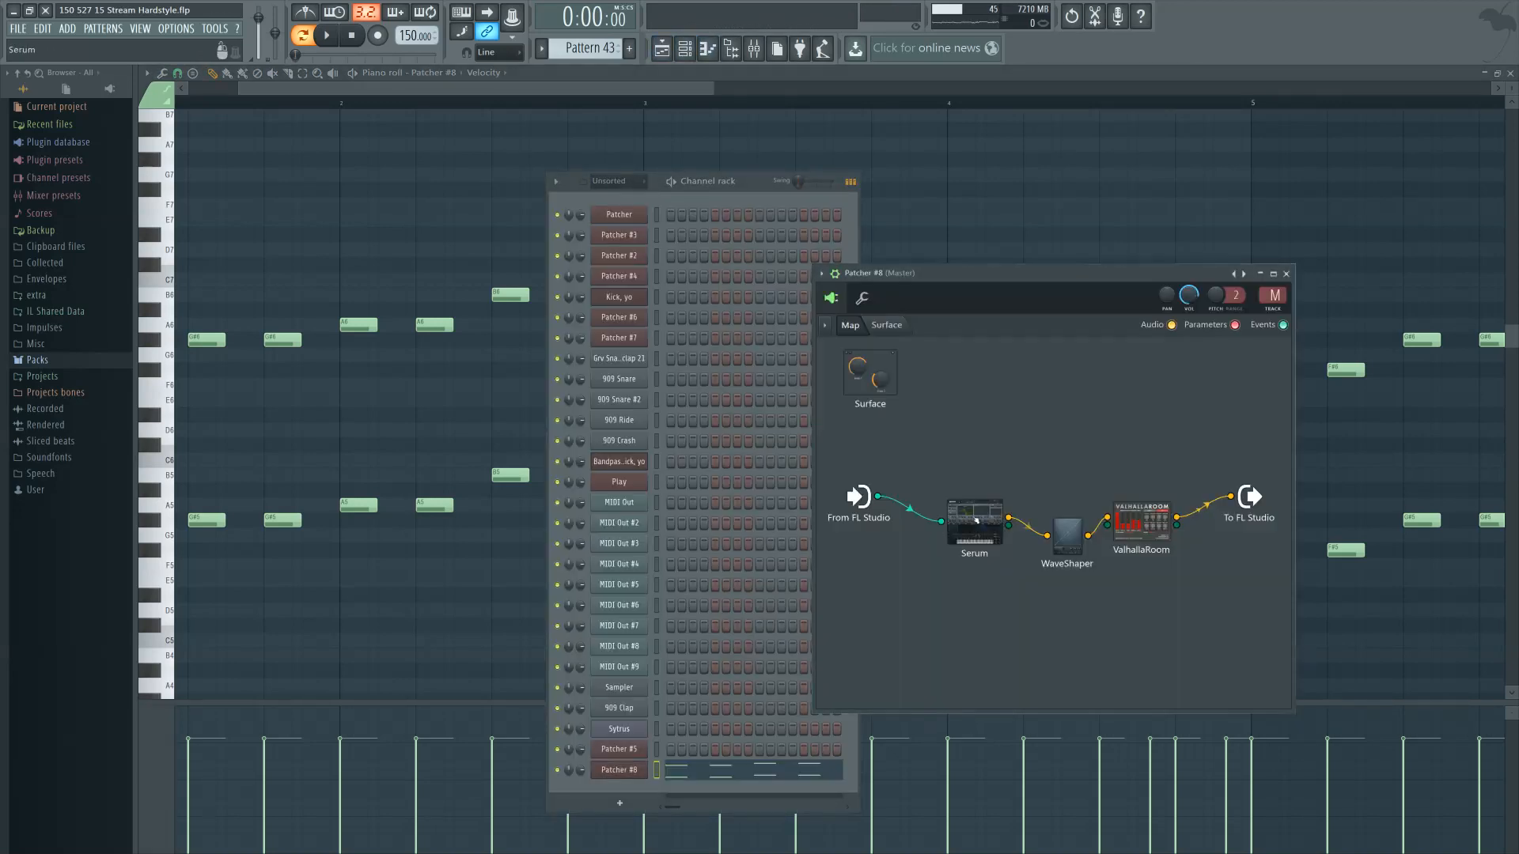
double_click(985, 522)
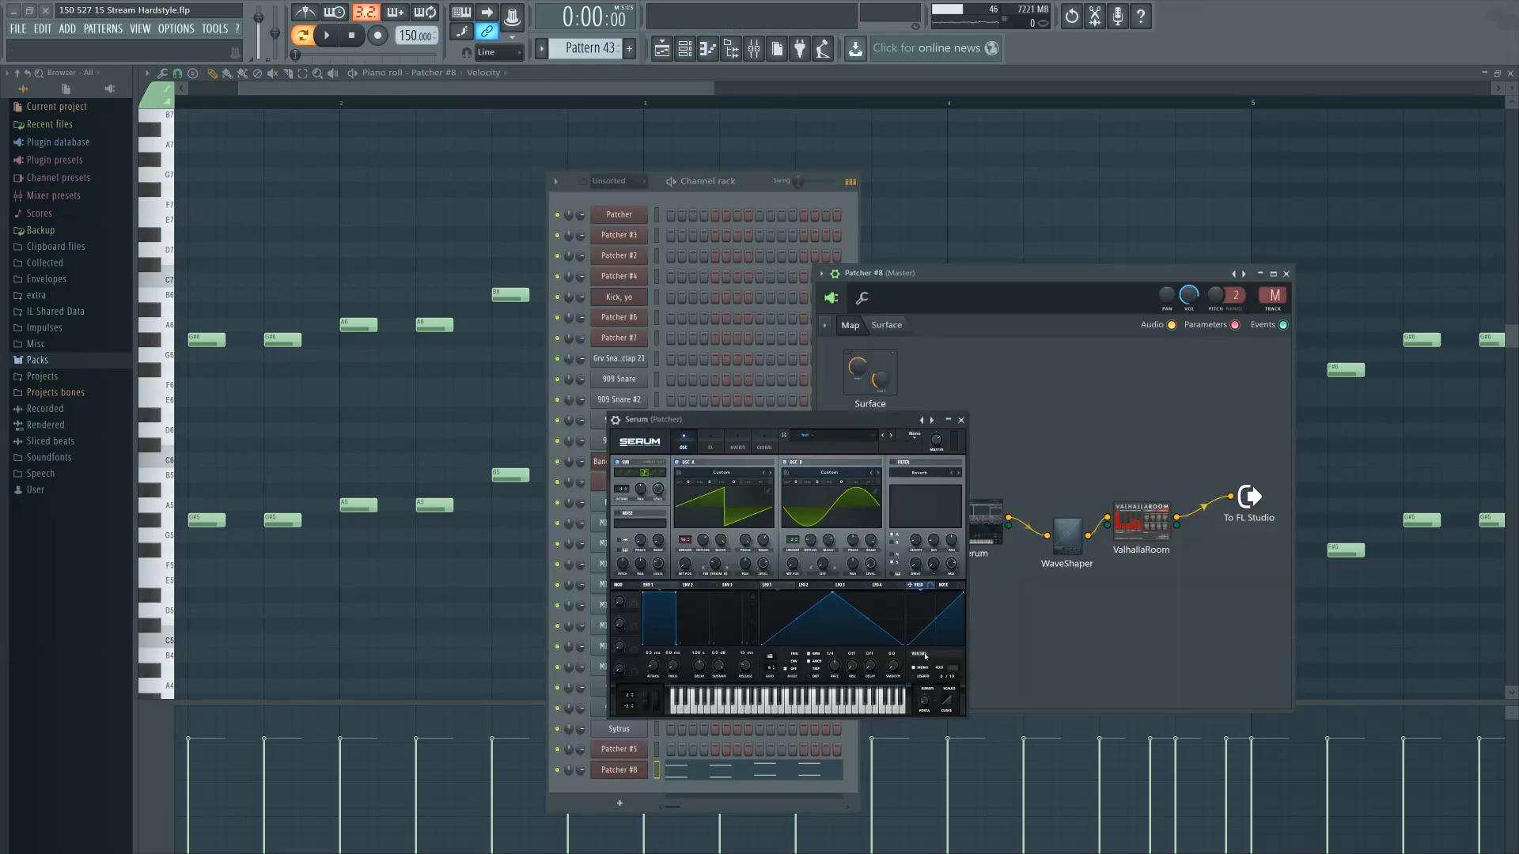
click(335, 46)
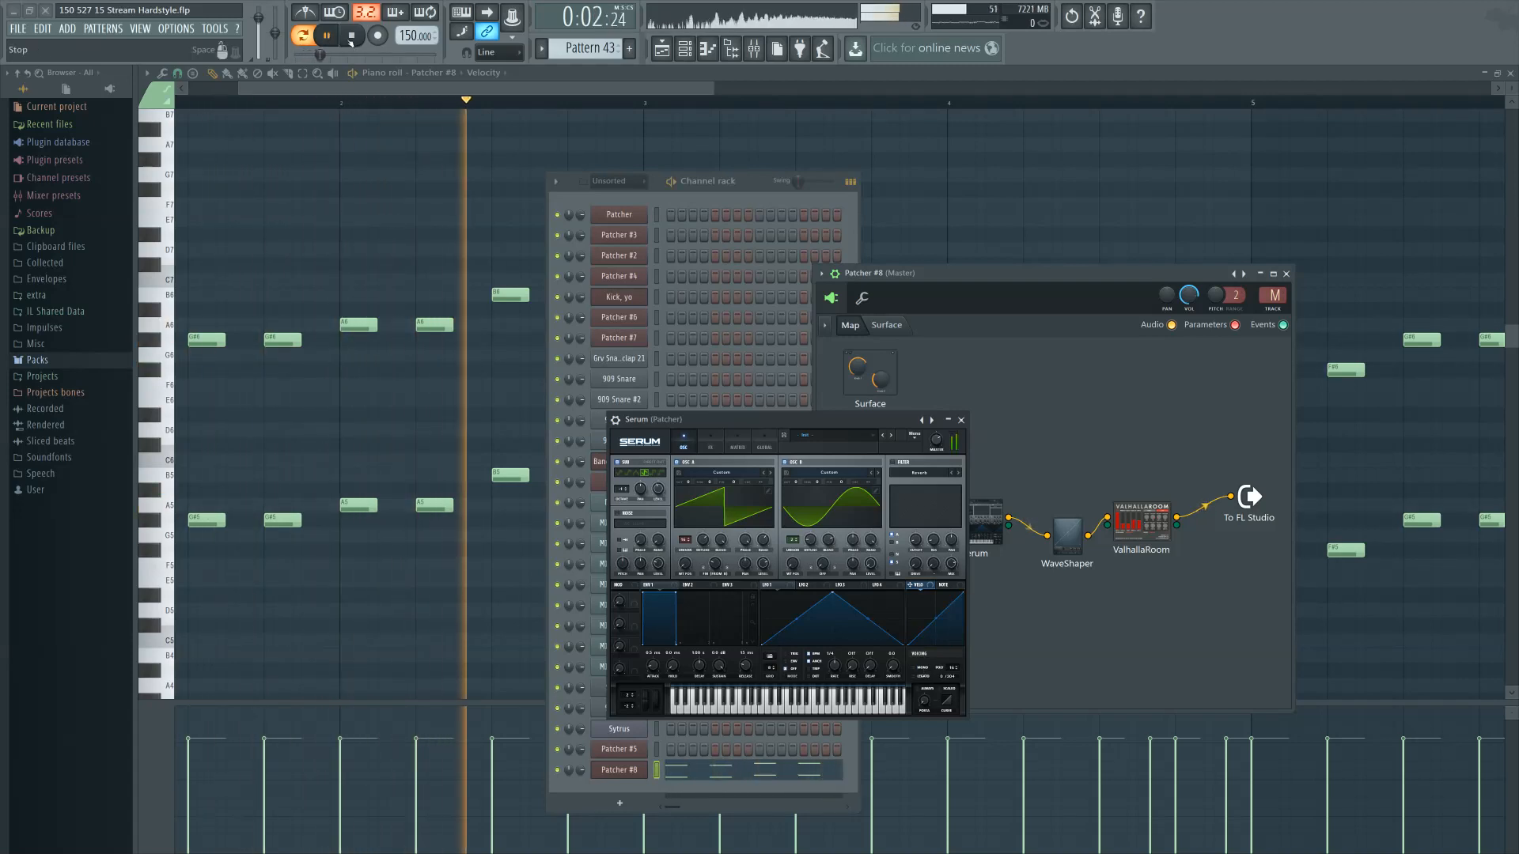
right_click(392, 422)
scroll(390, 428, down, 3)
click(349, 36)
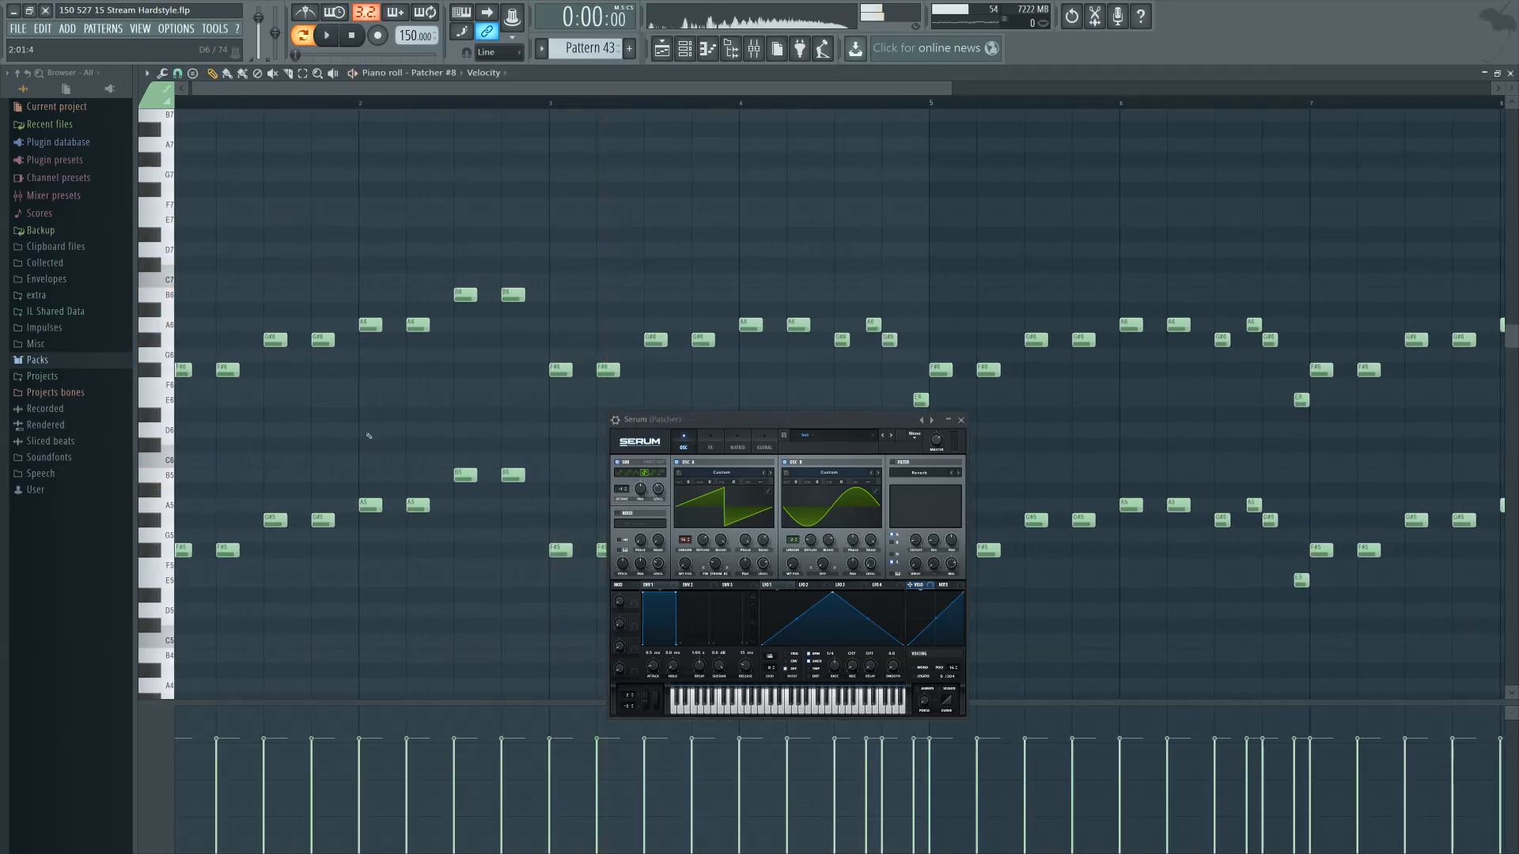
Transpose all Patcher #8 melody notes up one octave, play them back and close Serum
scroll(534, 406, down, 2)
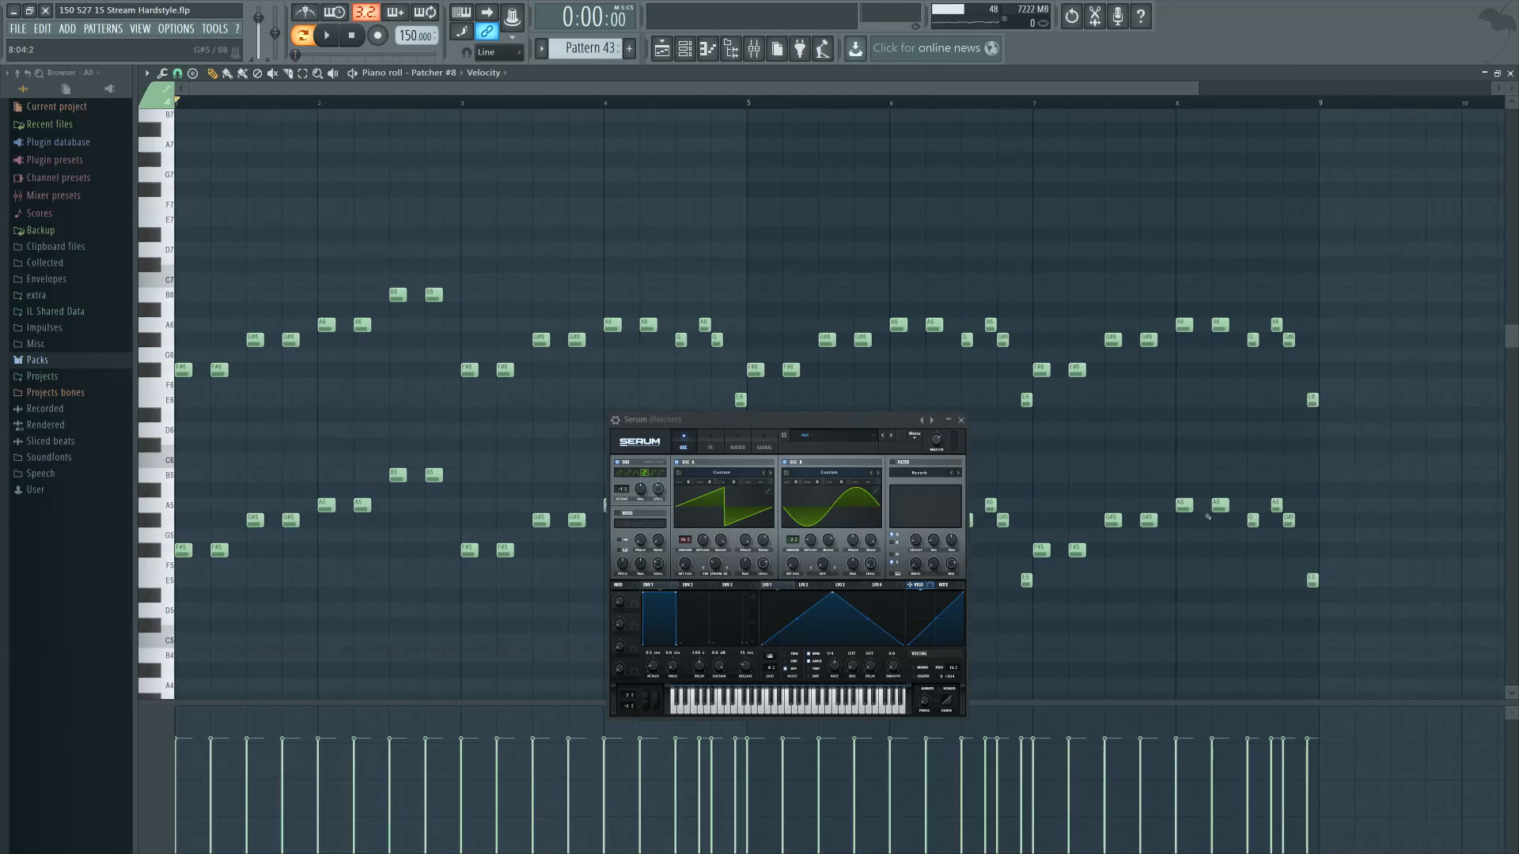
drag(1367, 633, 173, 155)
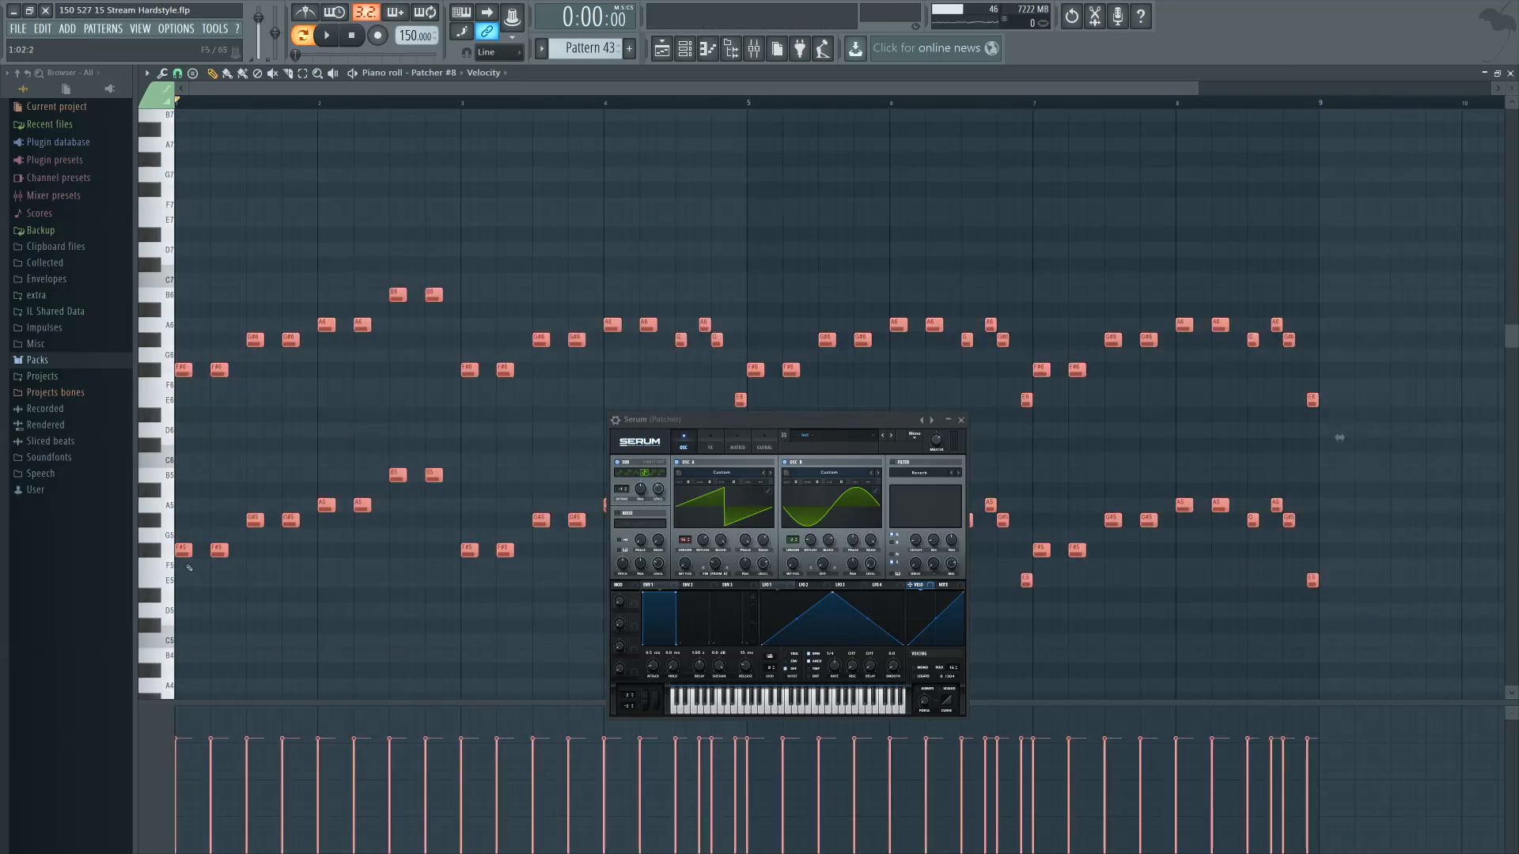
scroll(238, 506, down, 3)
key(ctrl+Up)
scroll(314, 428, up, 6)
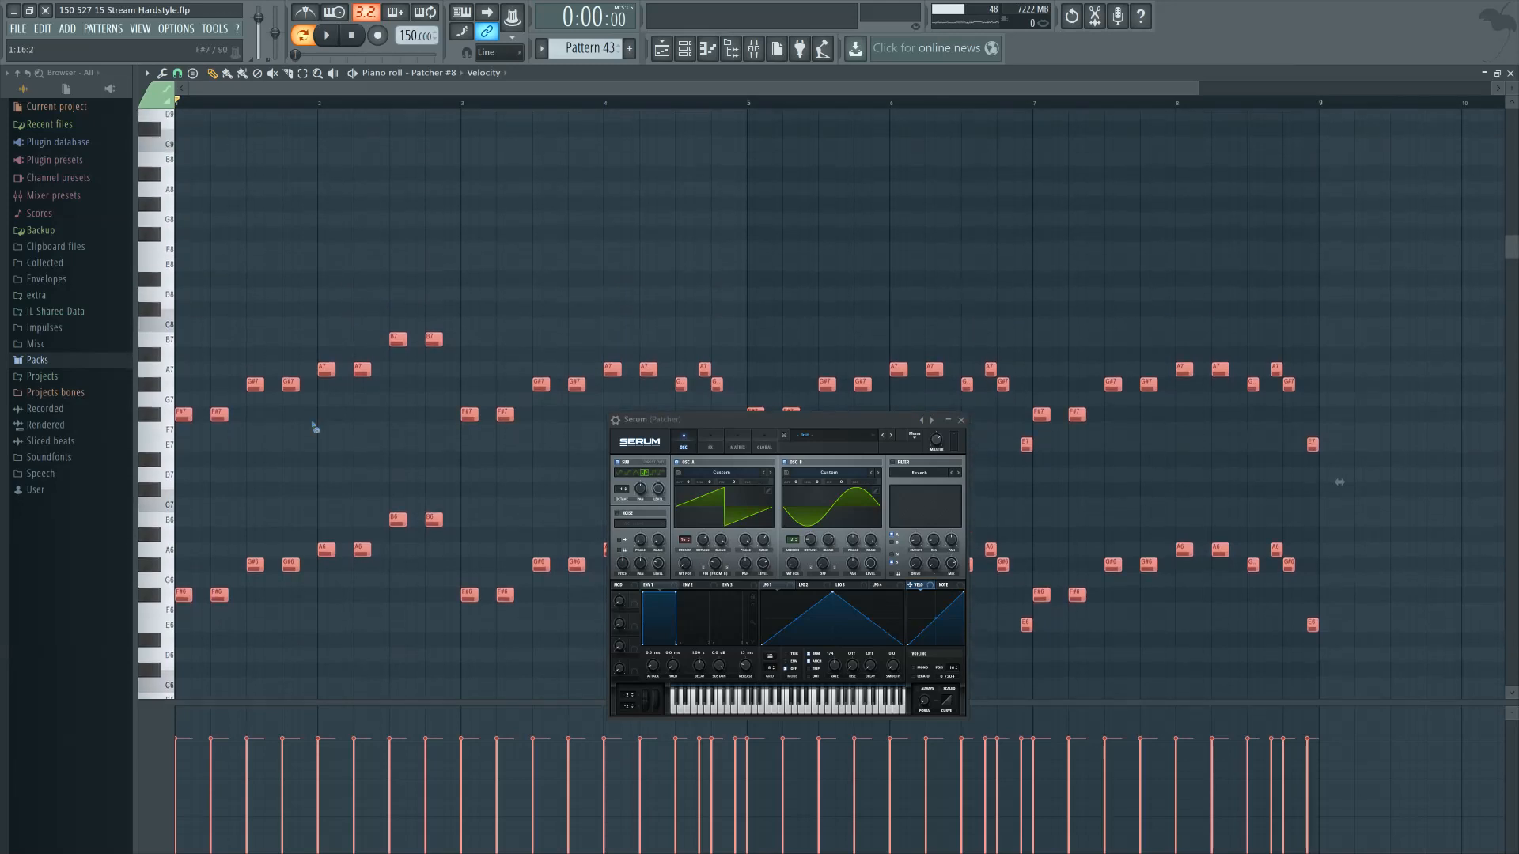
click(323, 439)
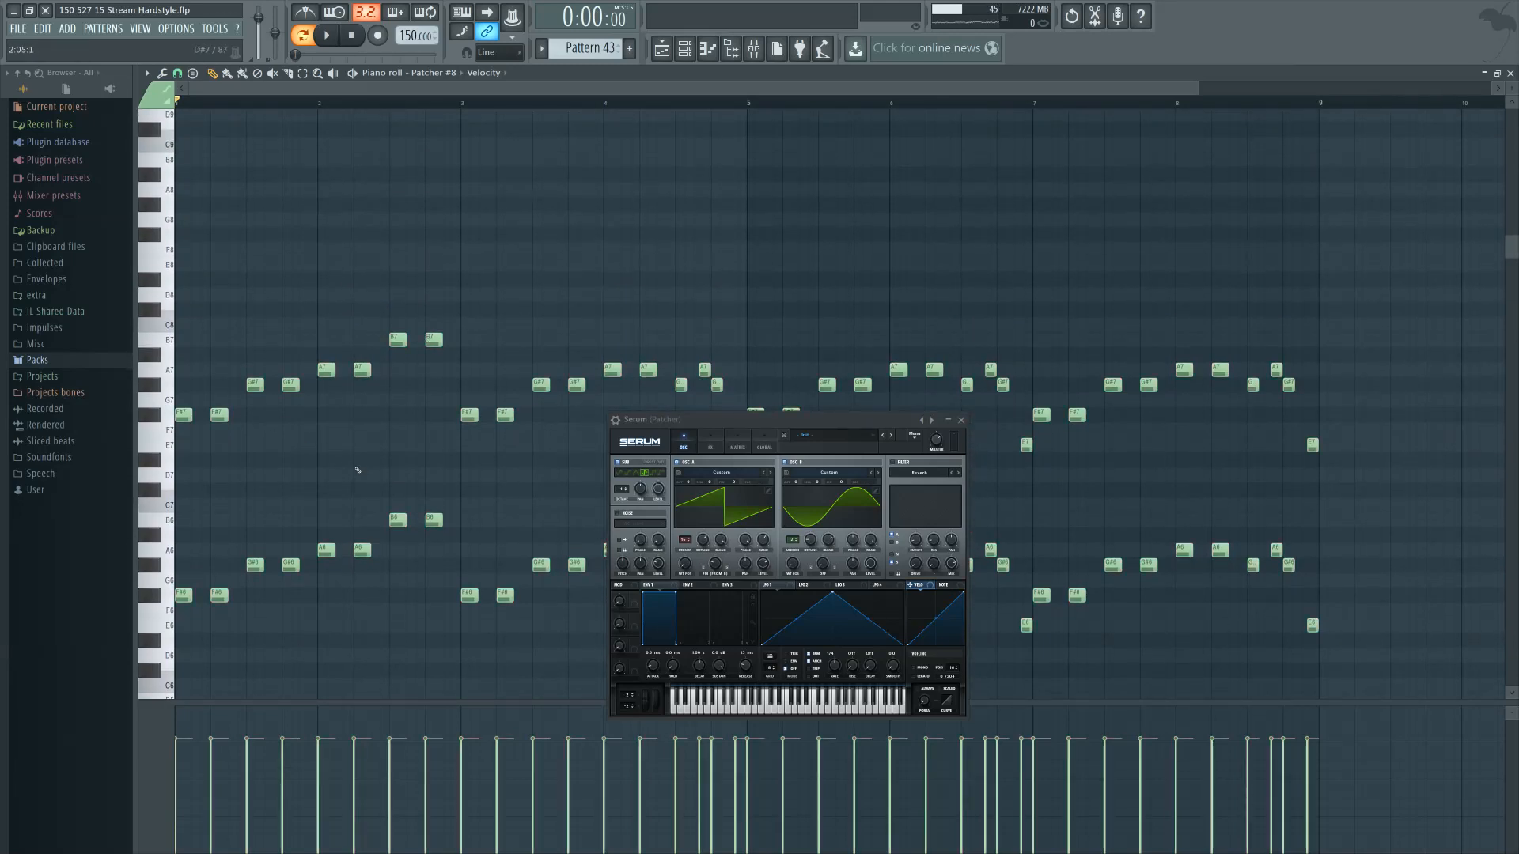
key(space)
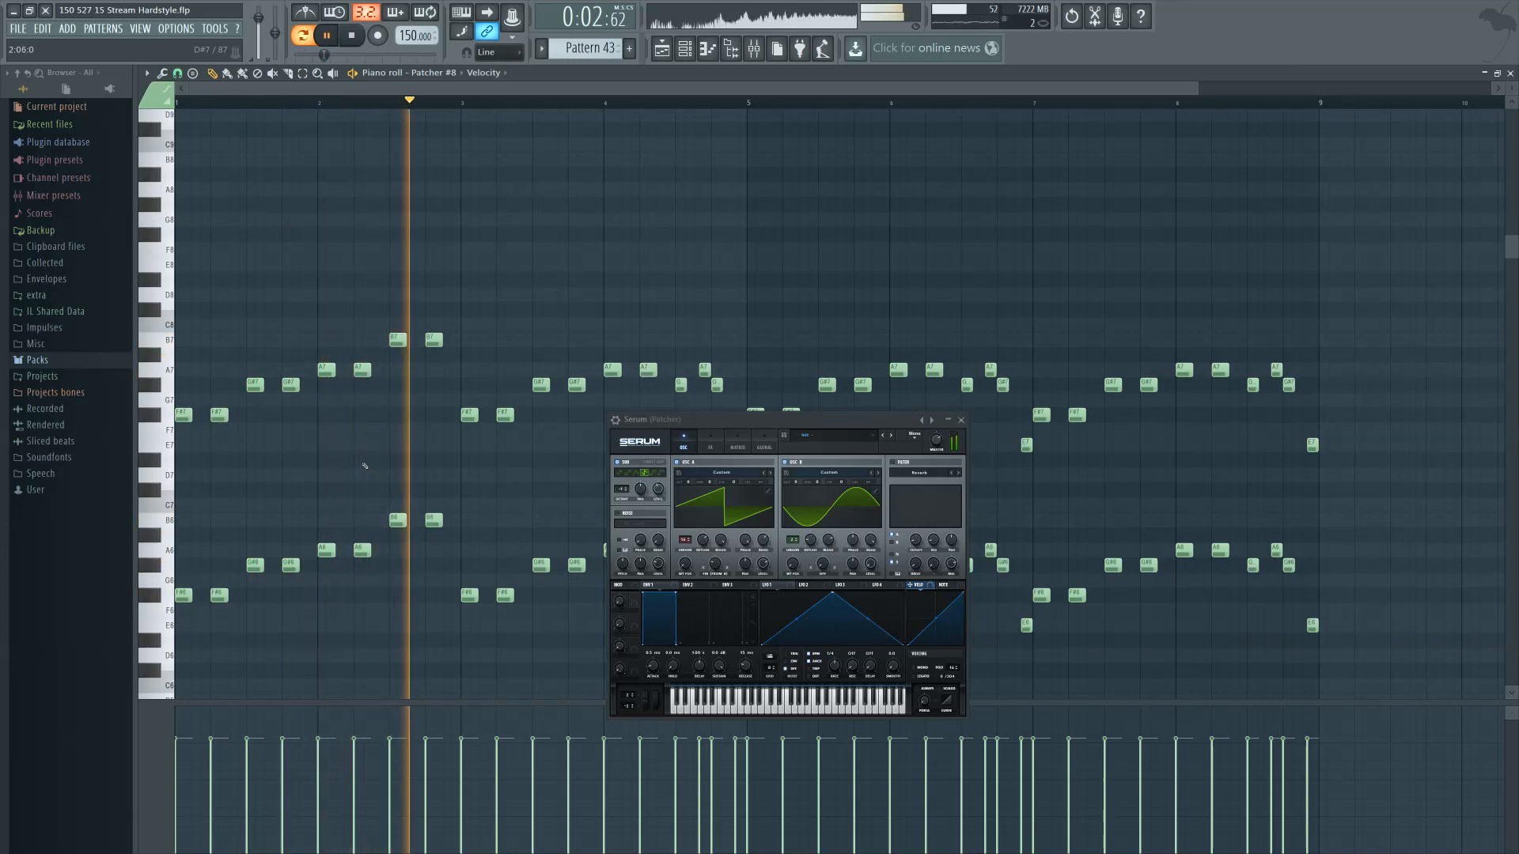
key(space)
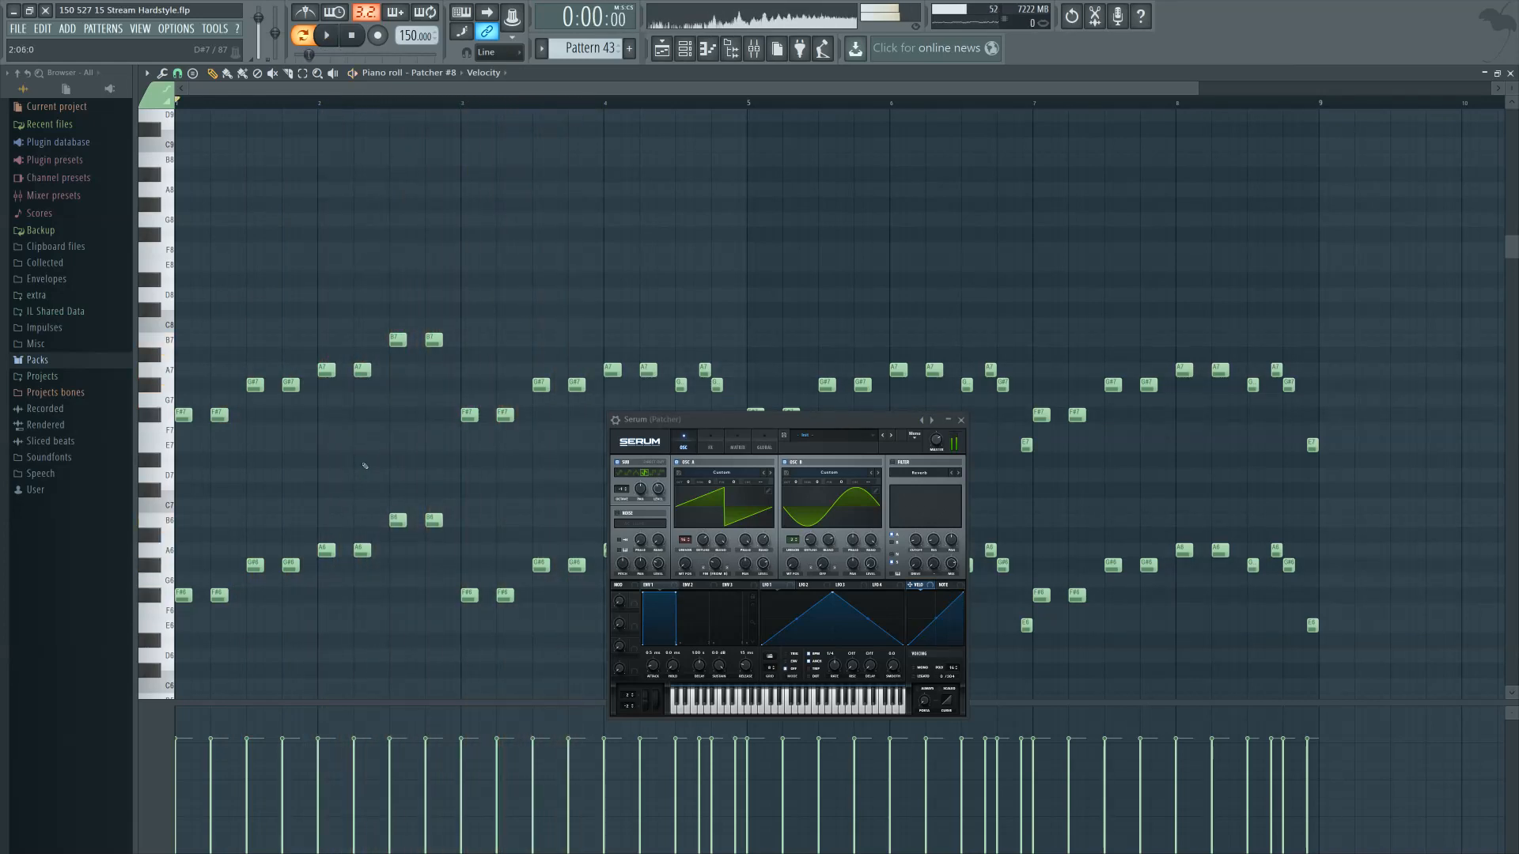
click(962, 420)
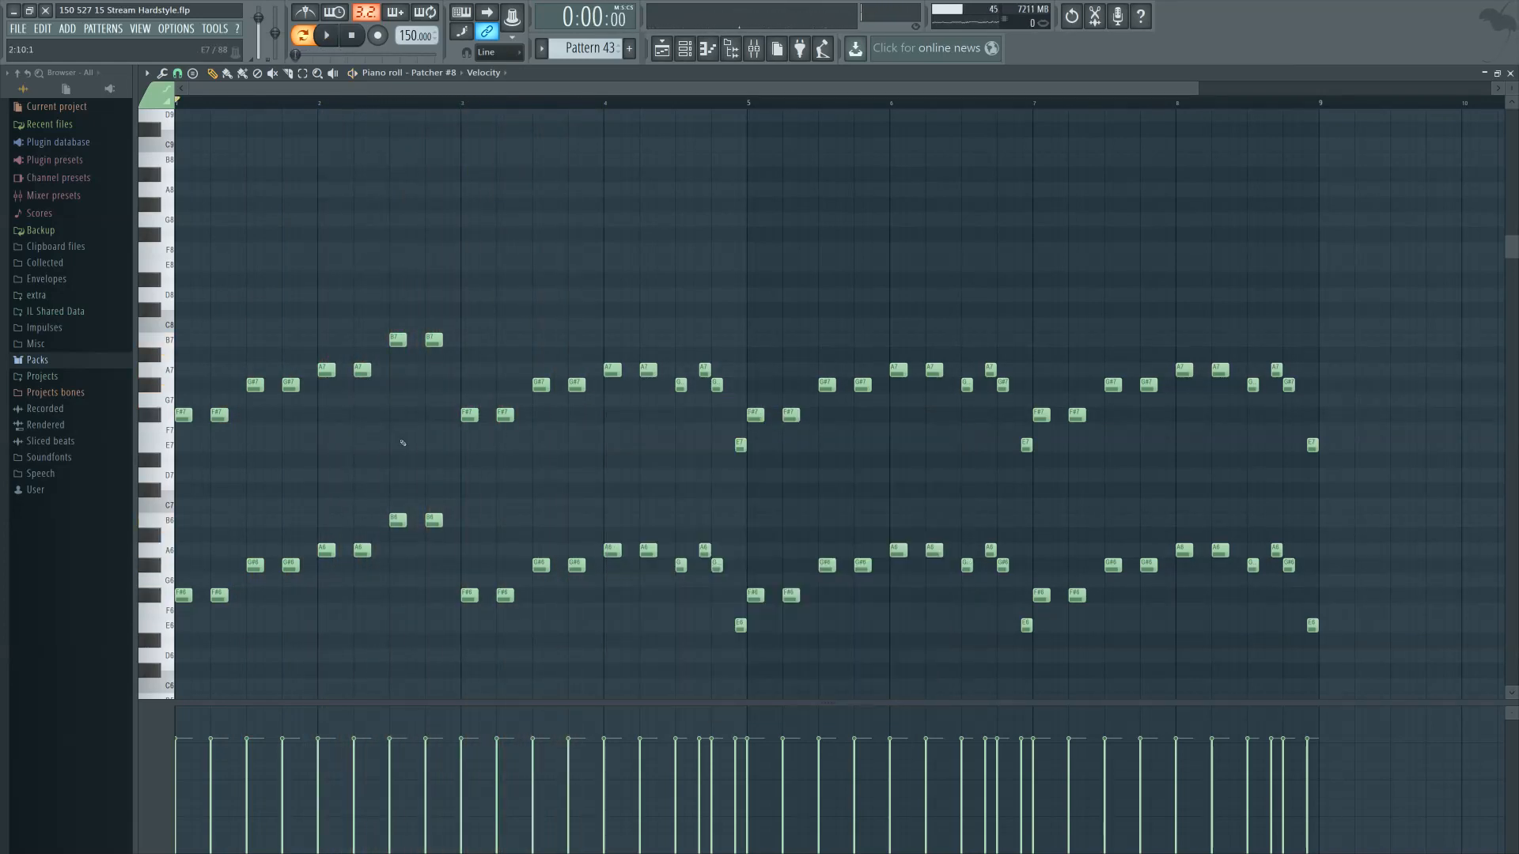
Try raising the closing note pairs of bar 2 to D#8 and D#7, and play the melody
drag(392, 333, 440, 527)
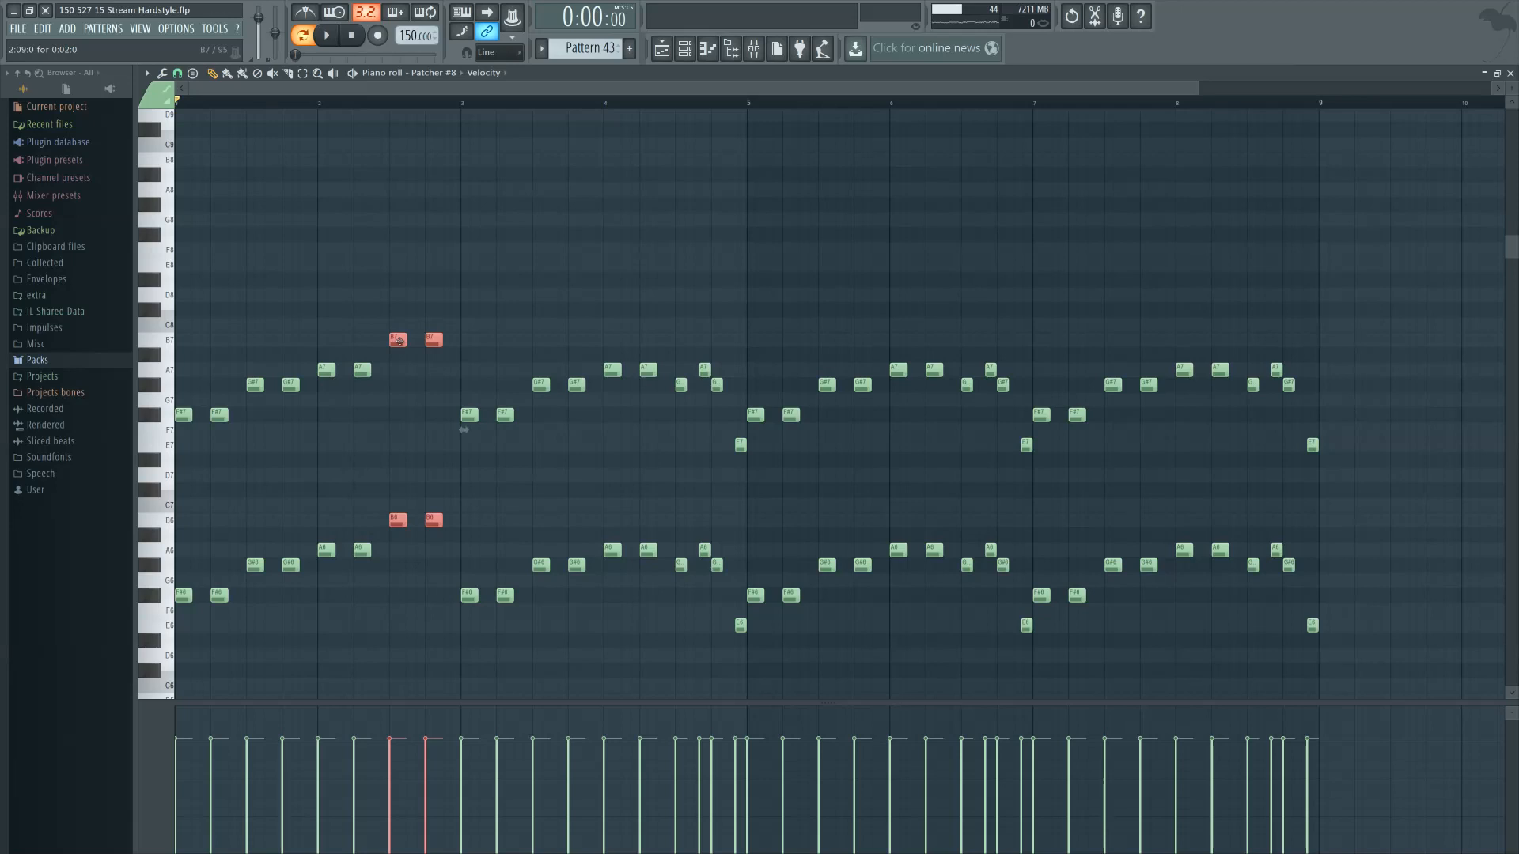
drag(398, 340, 397, 276)
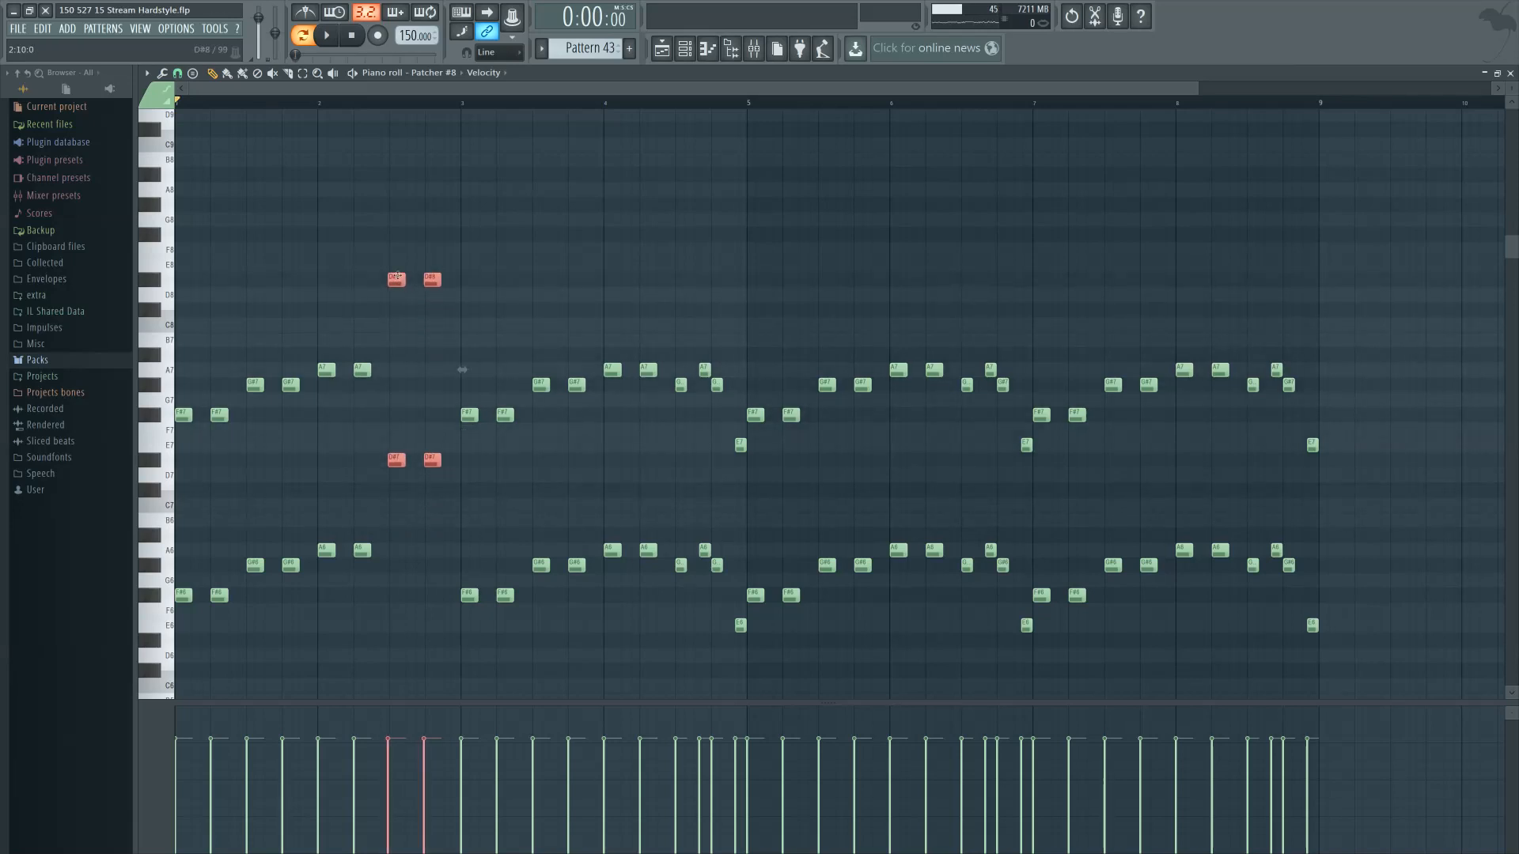
key(space)
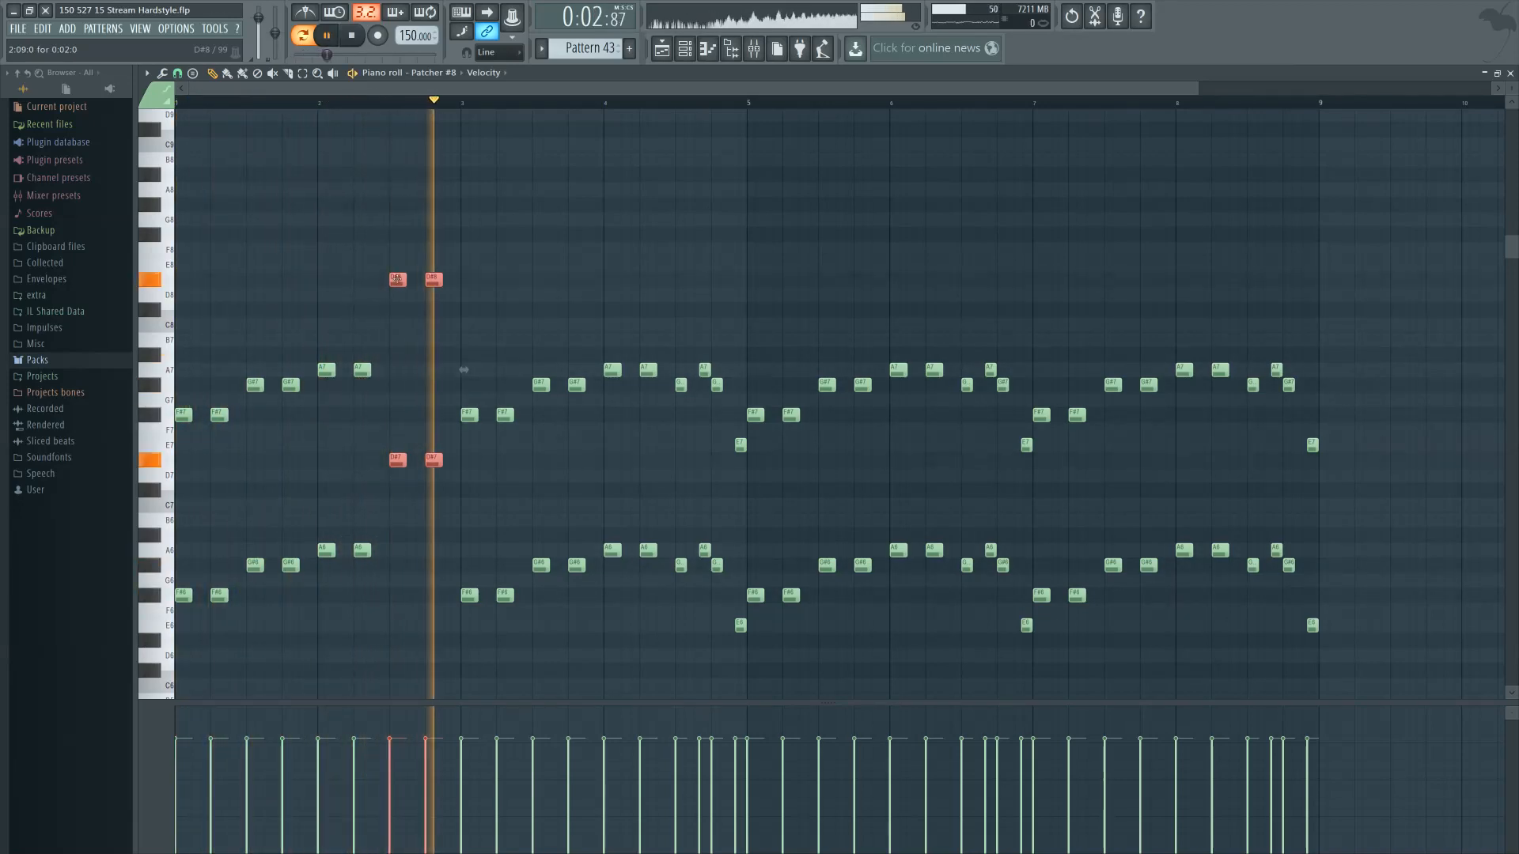
key(space)
Try the closing note pairs of bar 2 at E8 and E7, then place them at C#8 and C#7
drag(397, 276, 399, 264)
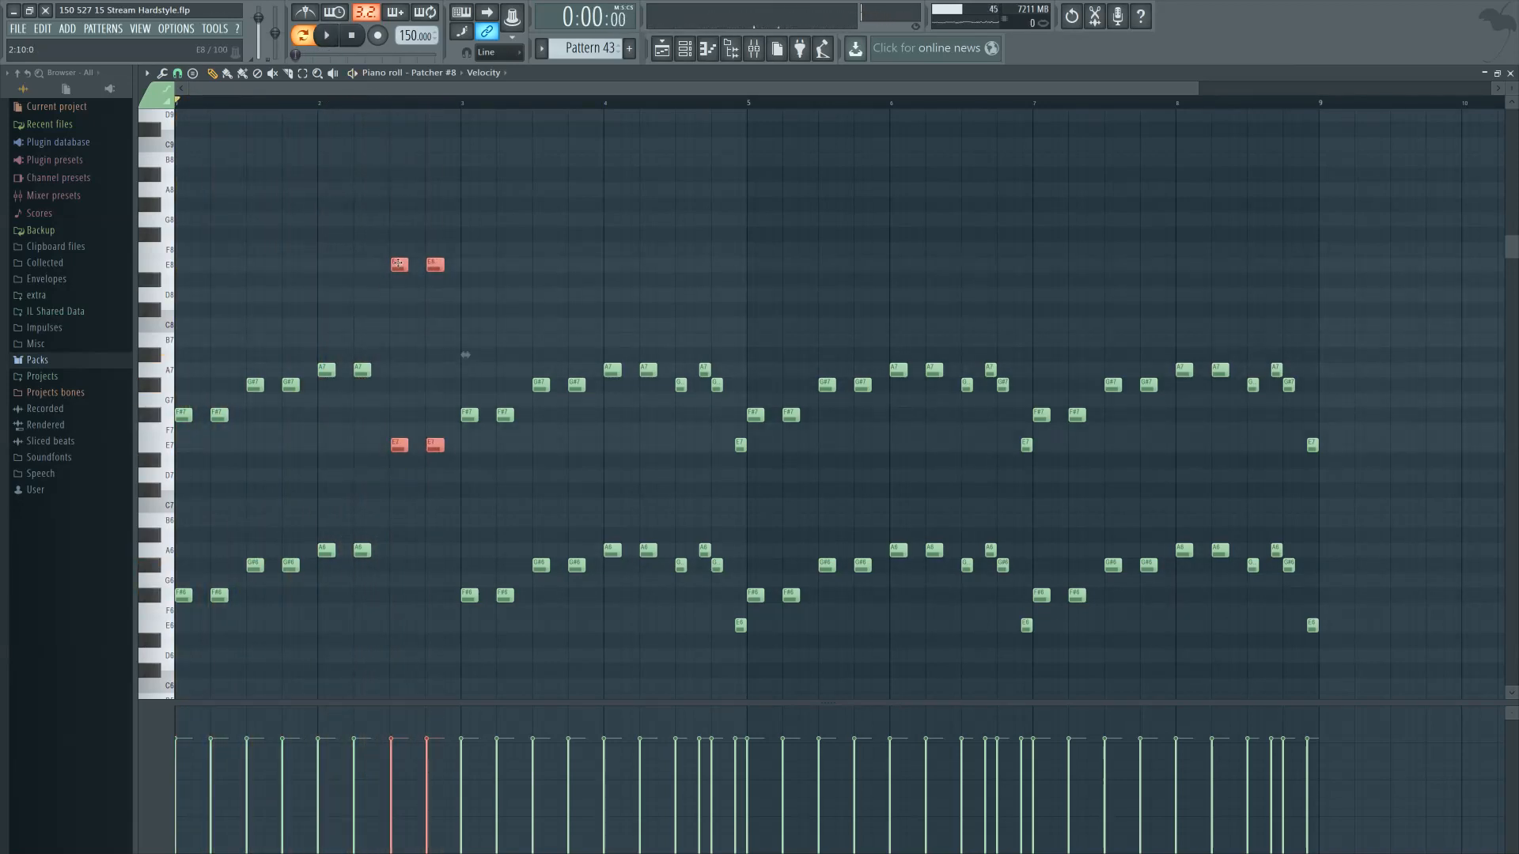
drag(397, 264, 397, 310)
ctrl+click(263, 437)
scroll(262, 443, up, 3)
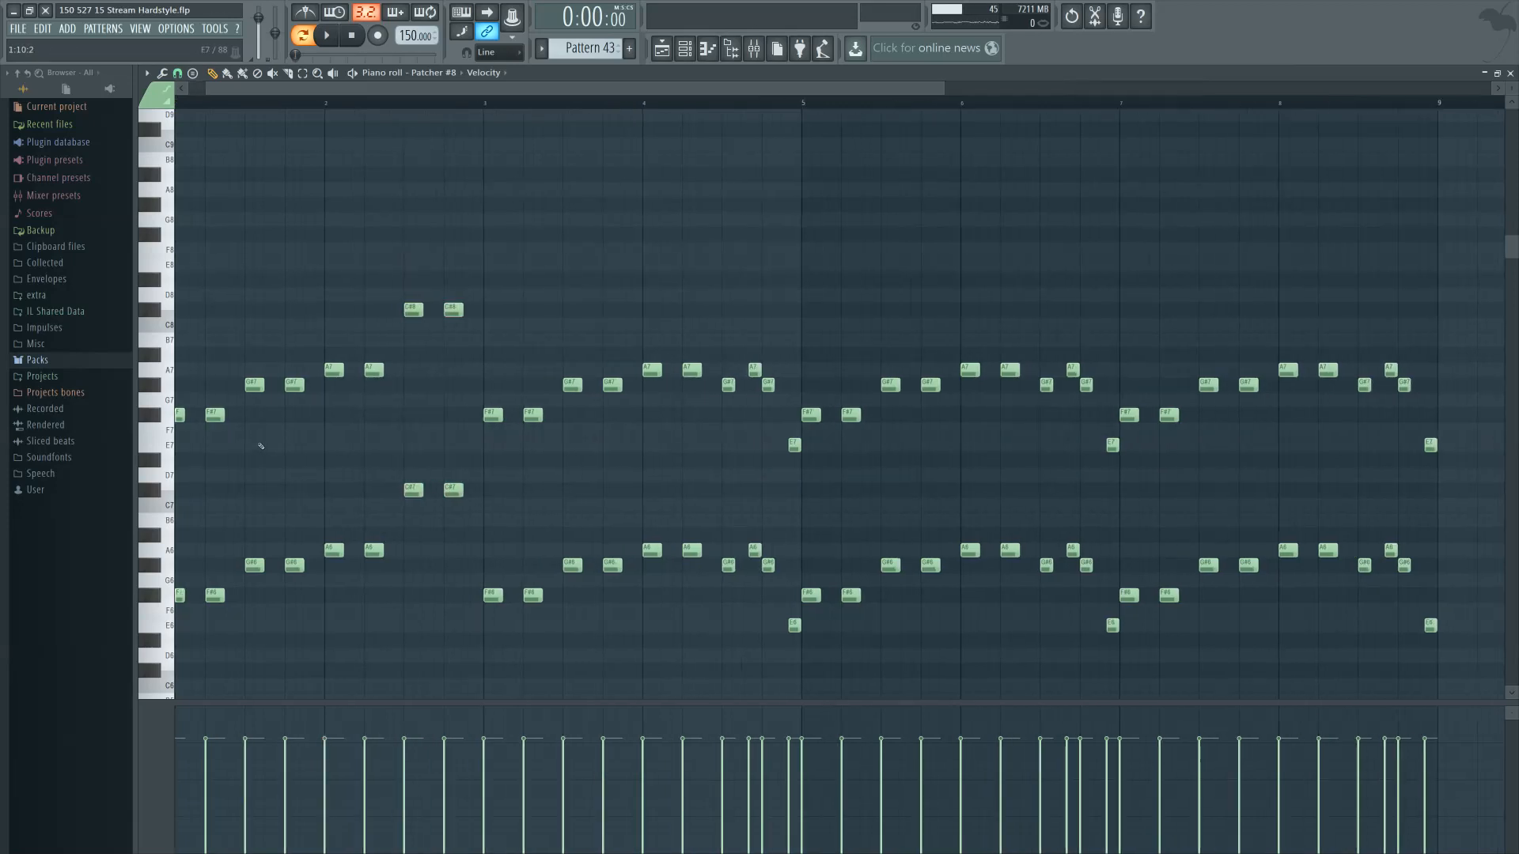
Lower the second A note of bar 2 to G# in both octaves, keeping the first on A
scroll(330, 427, up, 1)
drag(375, 386, 442, 601)
drag(428, 401, 427, 420)
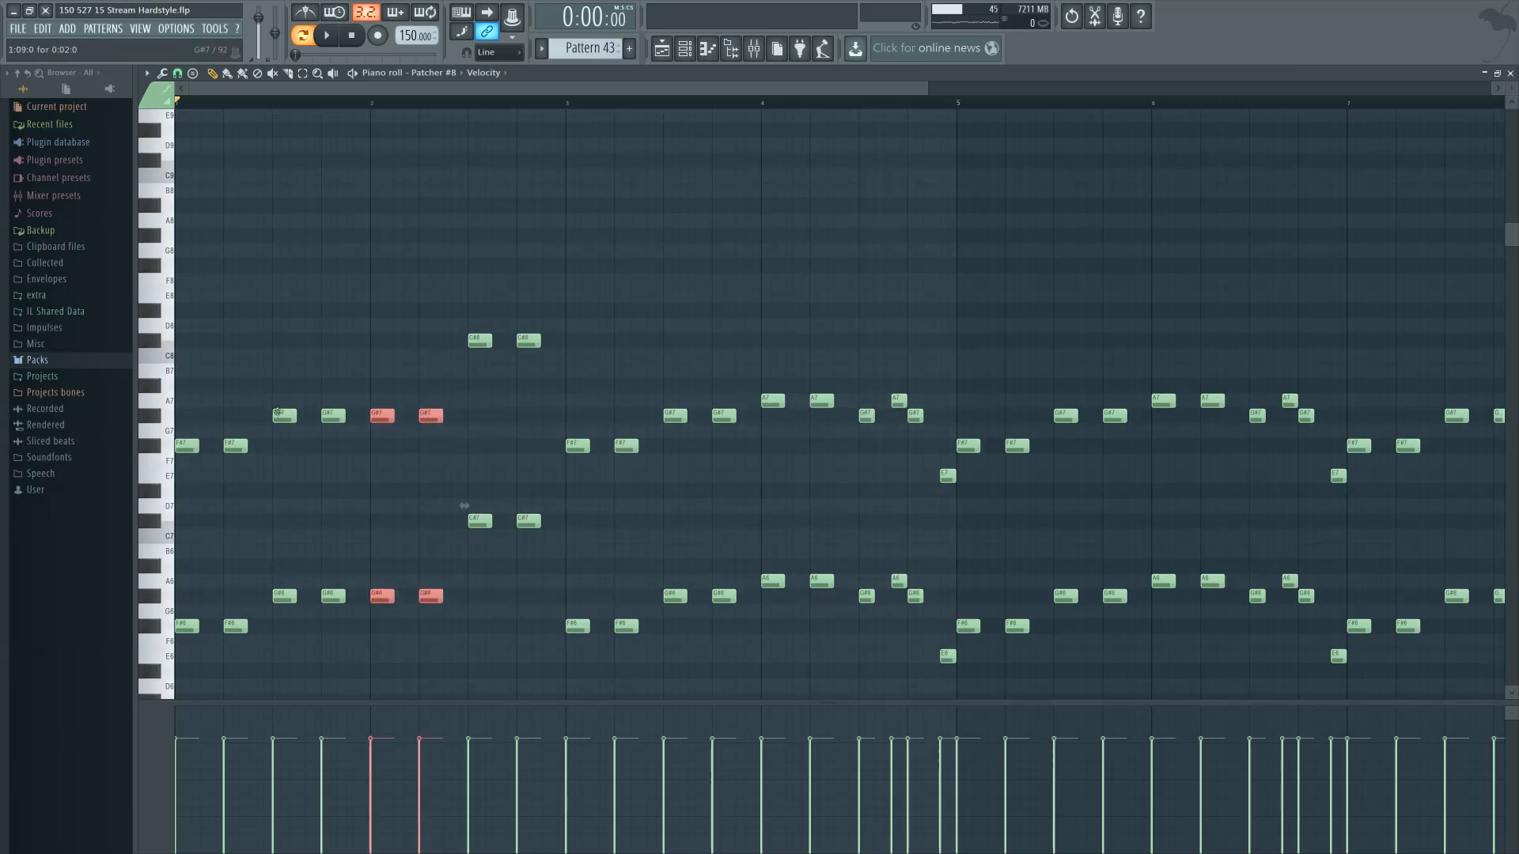
drag(271, 399, 334, 598)
drag(366, 404, 433, 587)
click(434, 587)
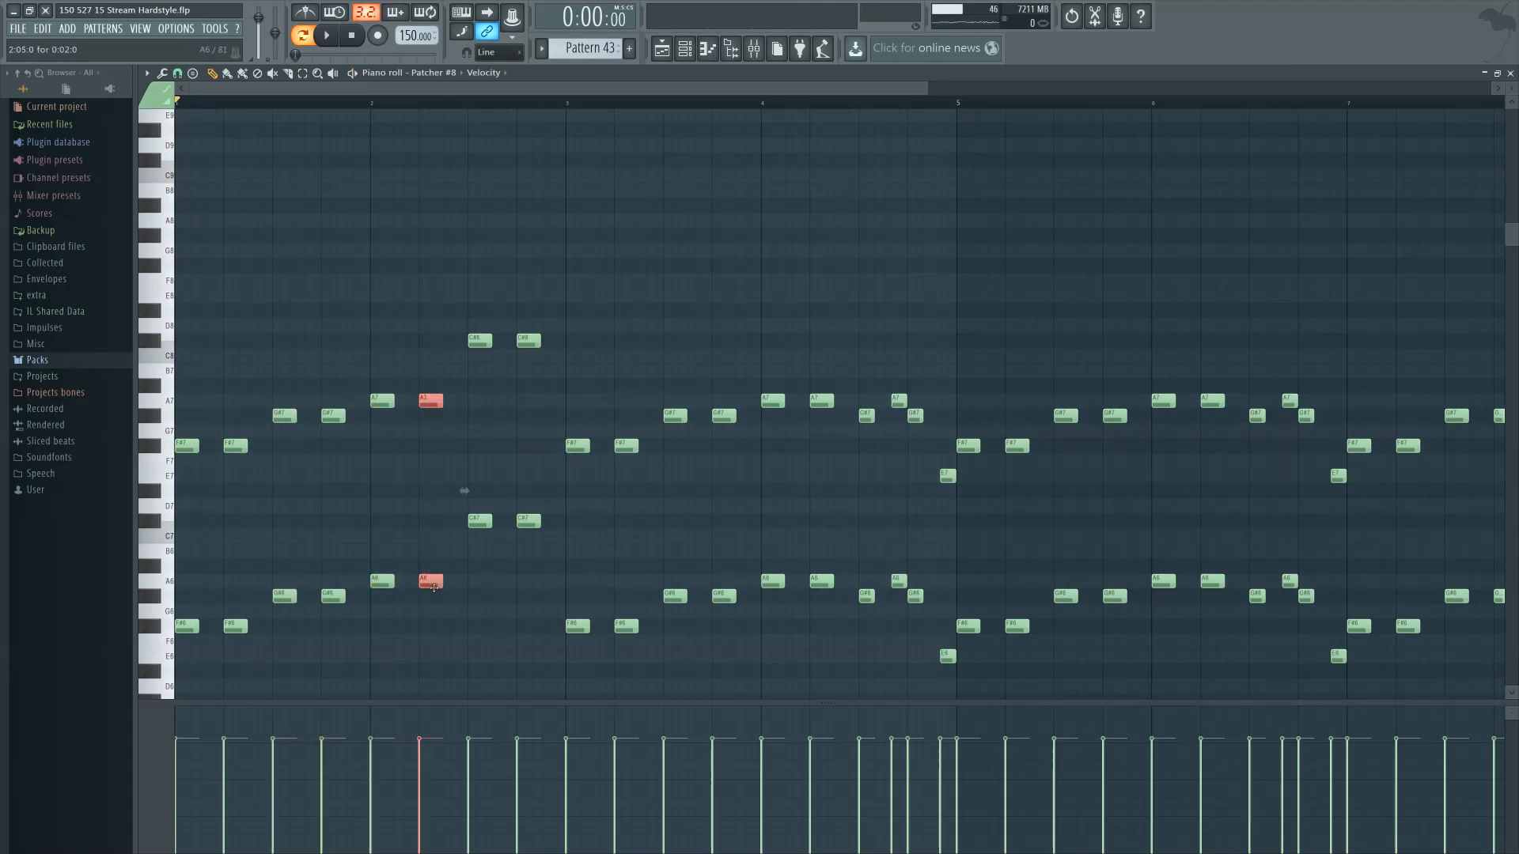
drag(433, 599, 432, 601)
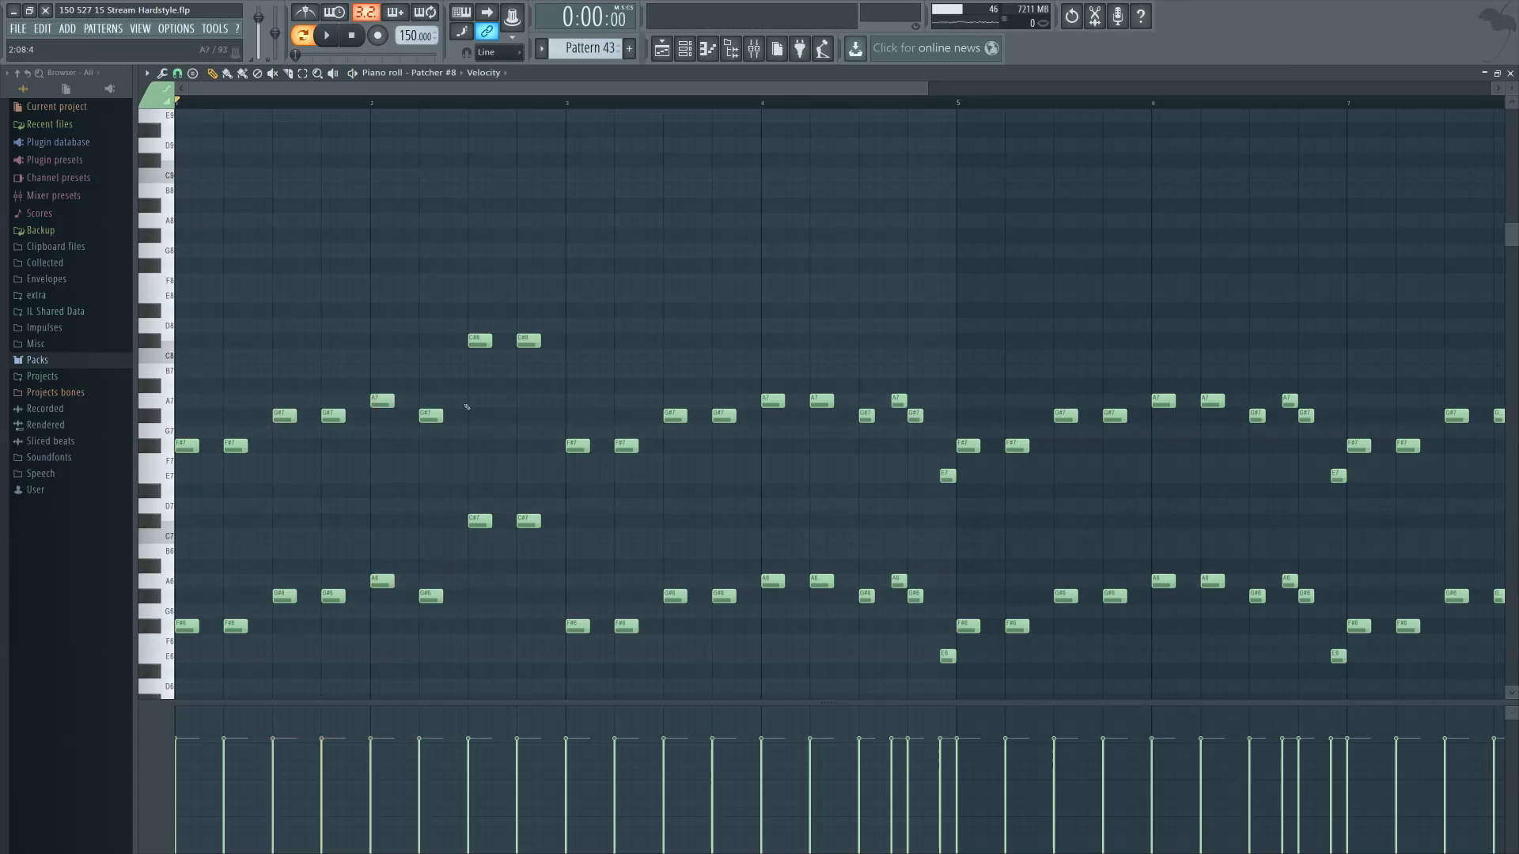
Play the edited Patcher #8 melody several times to check the changed notes in bar 2
drag(468, 318, 494, 537)
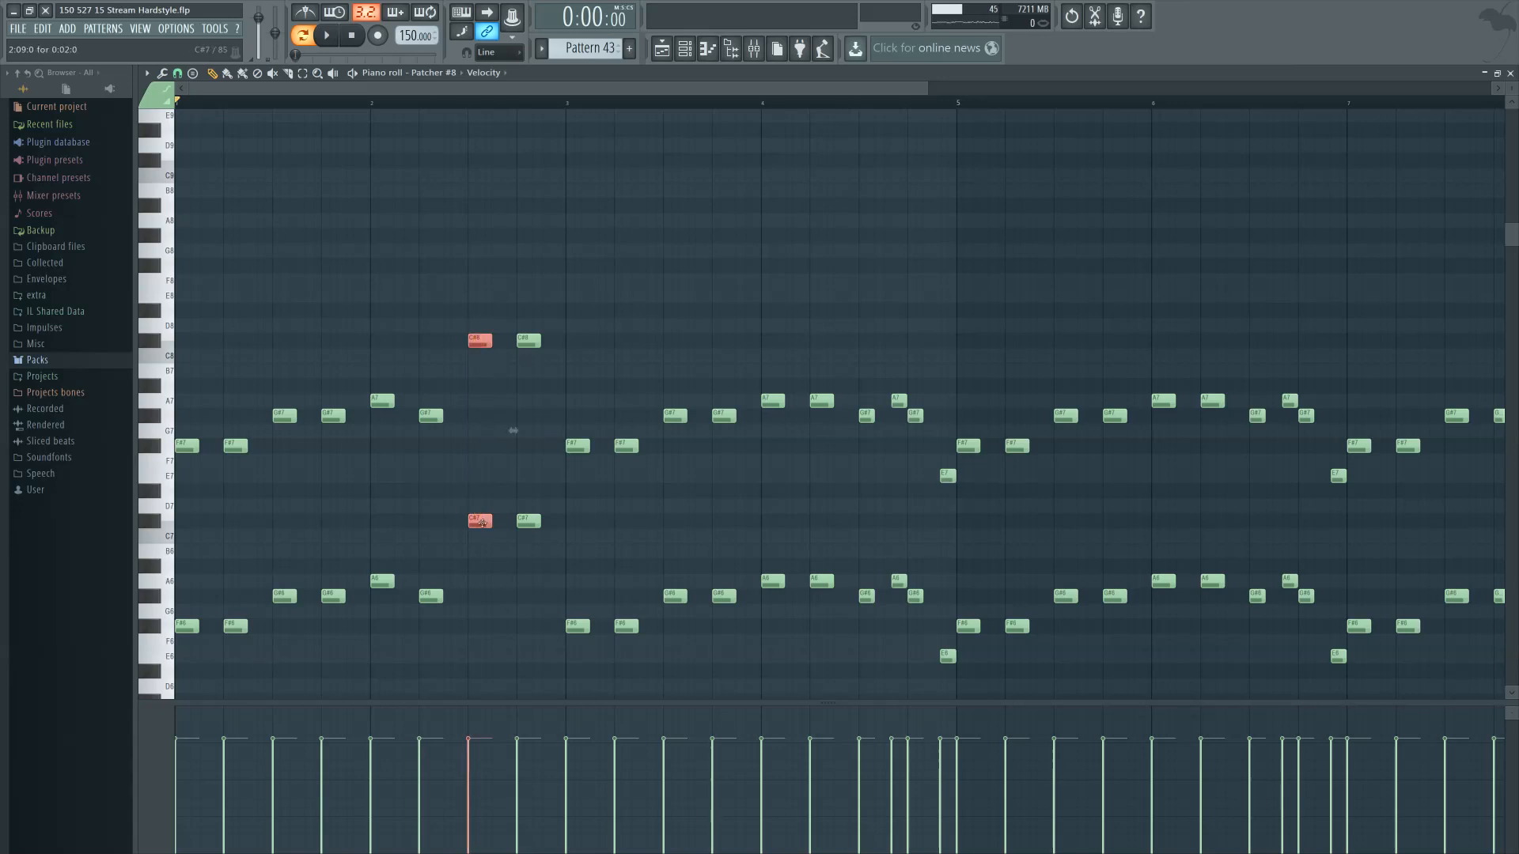
key(space)
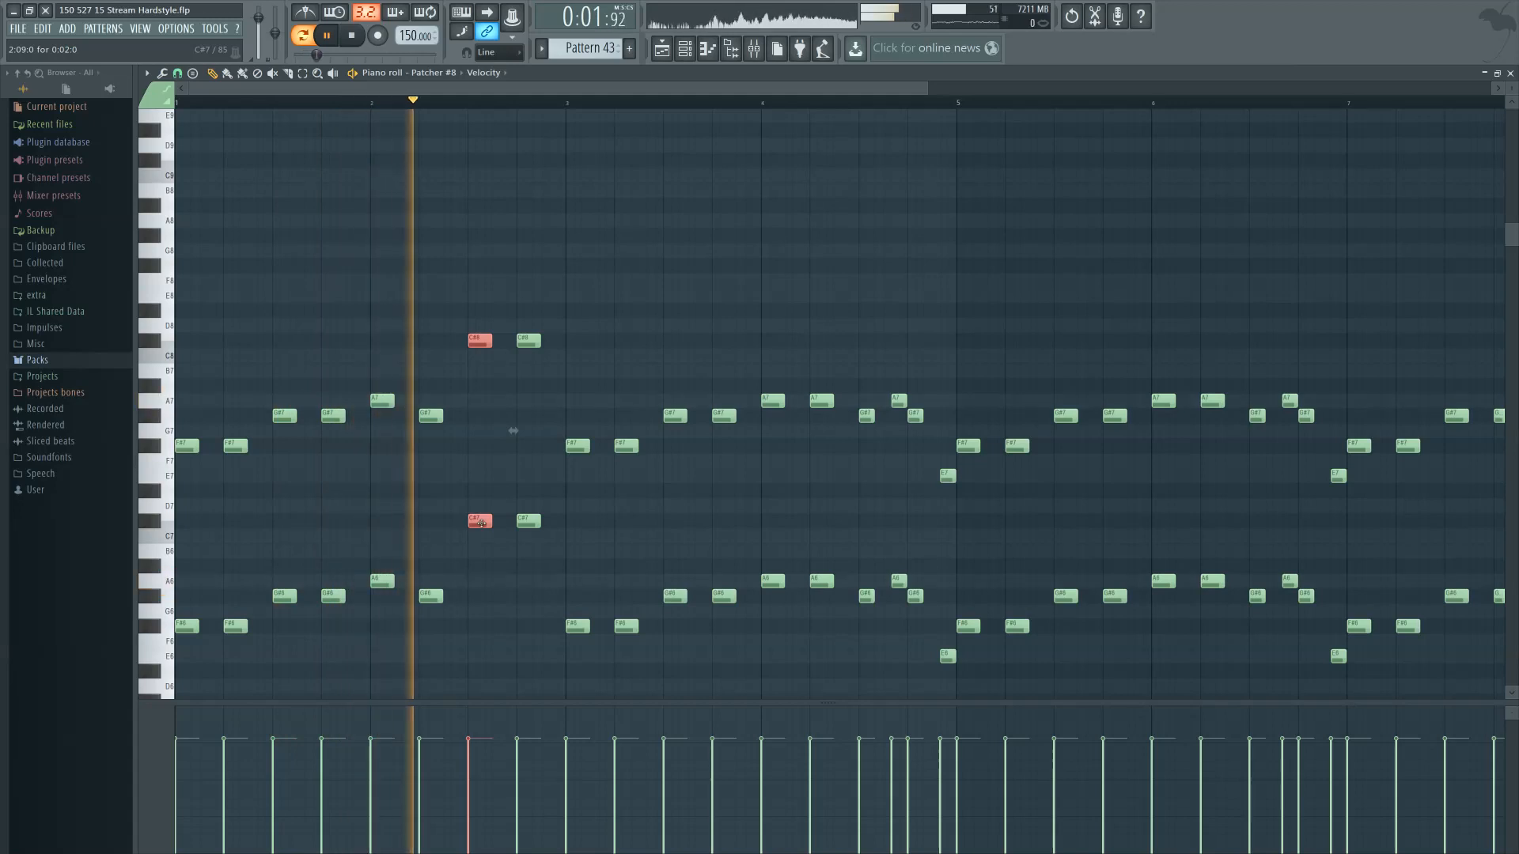
click(478, 481)
key(space)
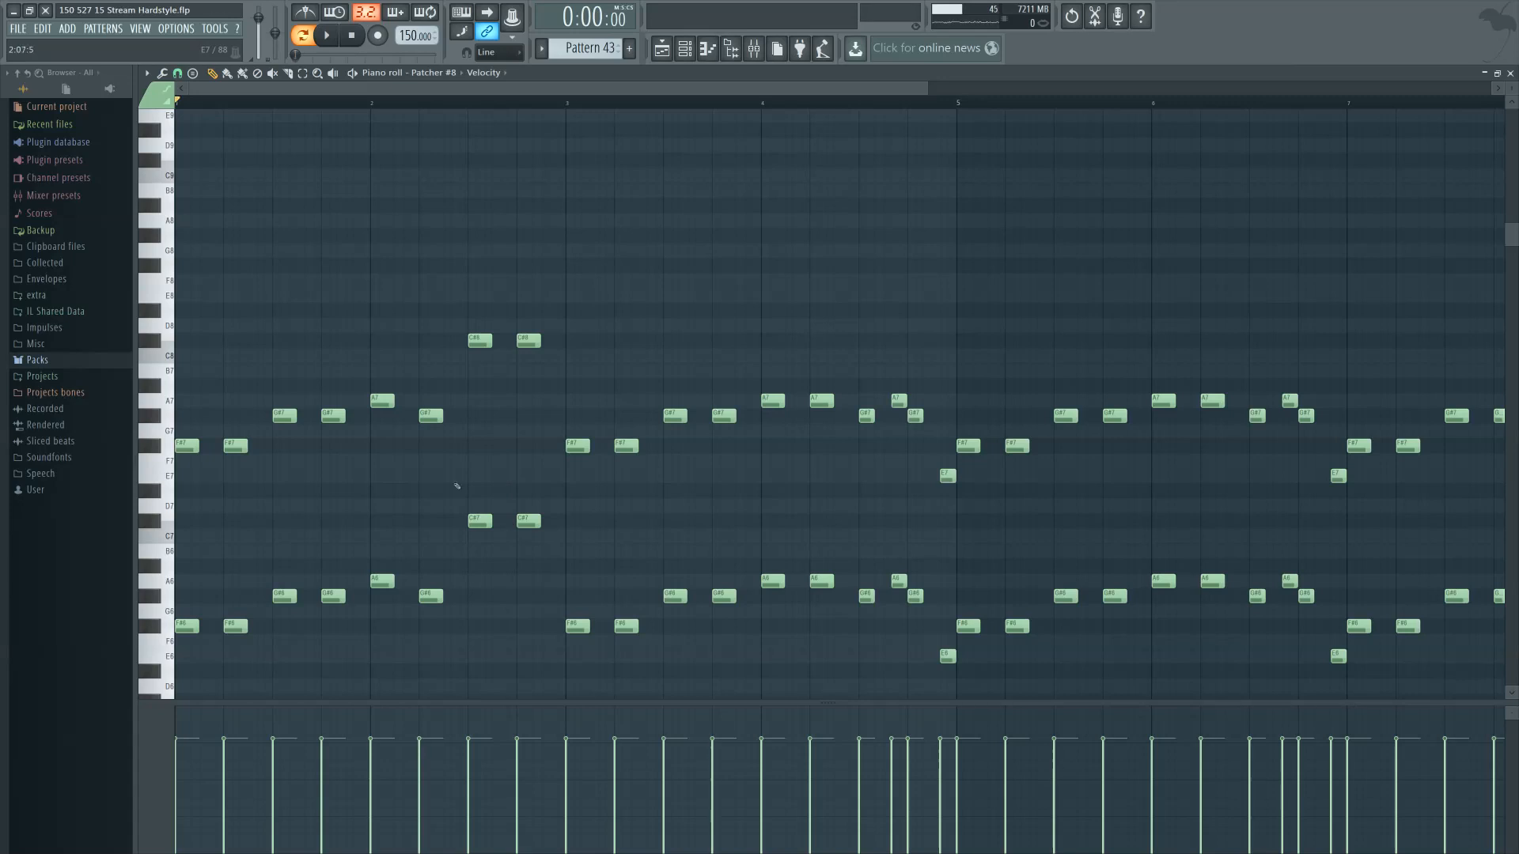
key(space)
key(space)
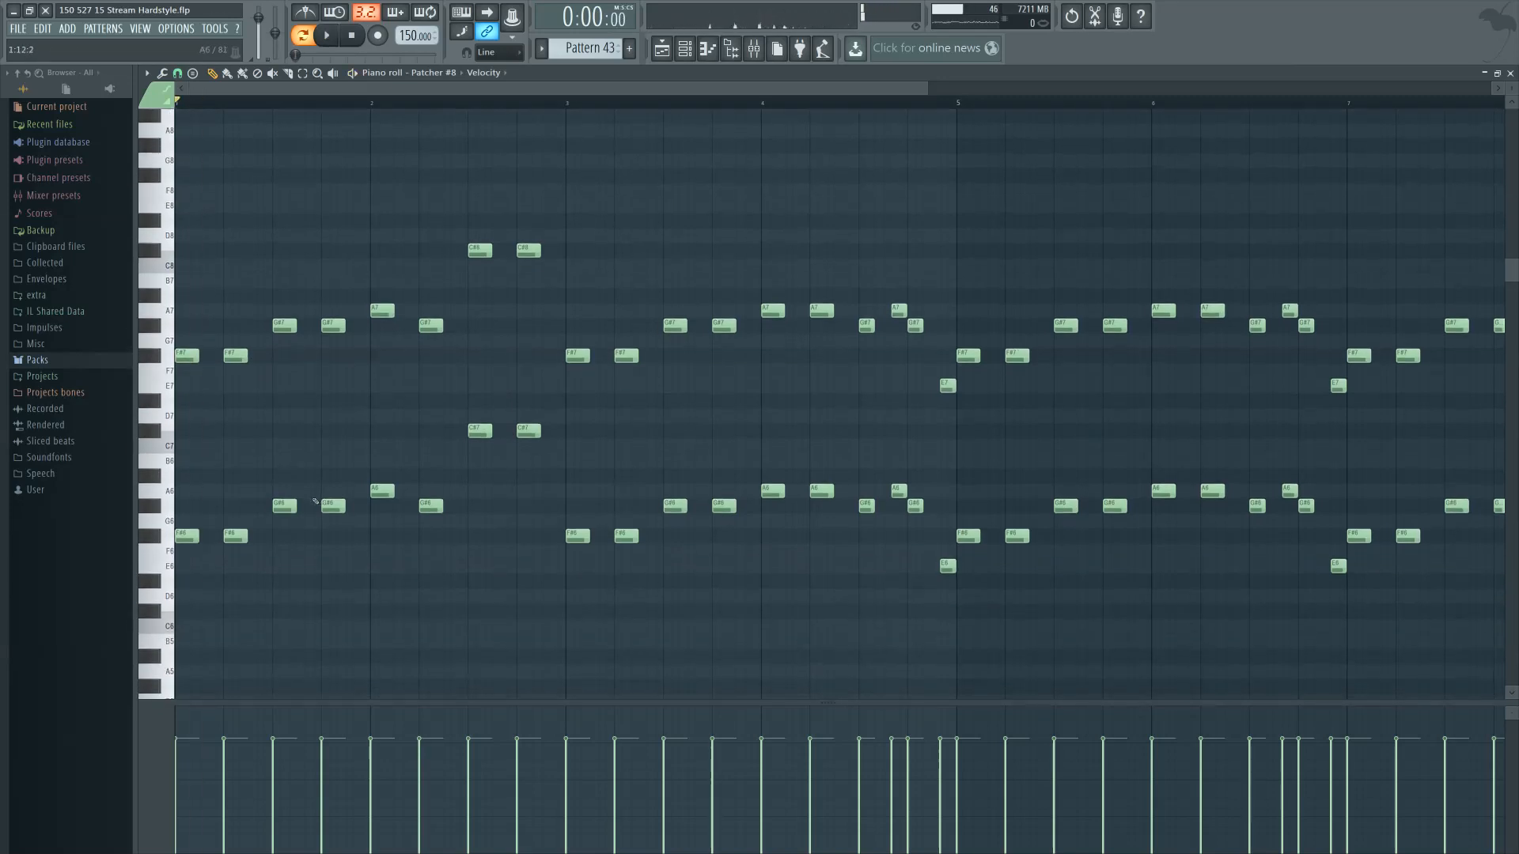
key(space)
key(space)
Undo the melody edits back to before the octave transposition
key(ctrl+alt+z)
key(ctrl+alt+z)
key(ctrl+alt+z)
key(ctrl+alt+z)
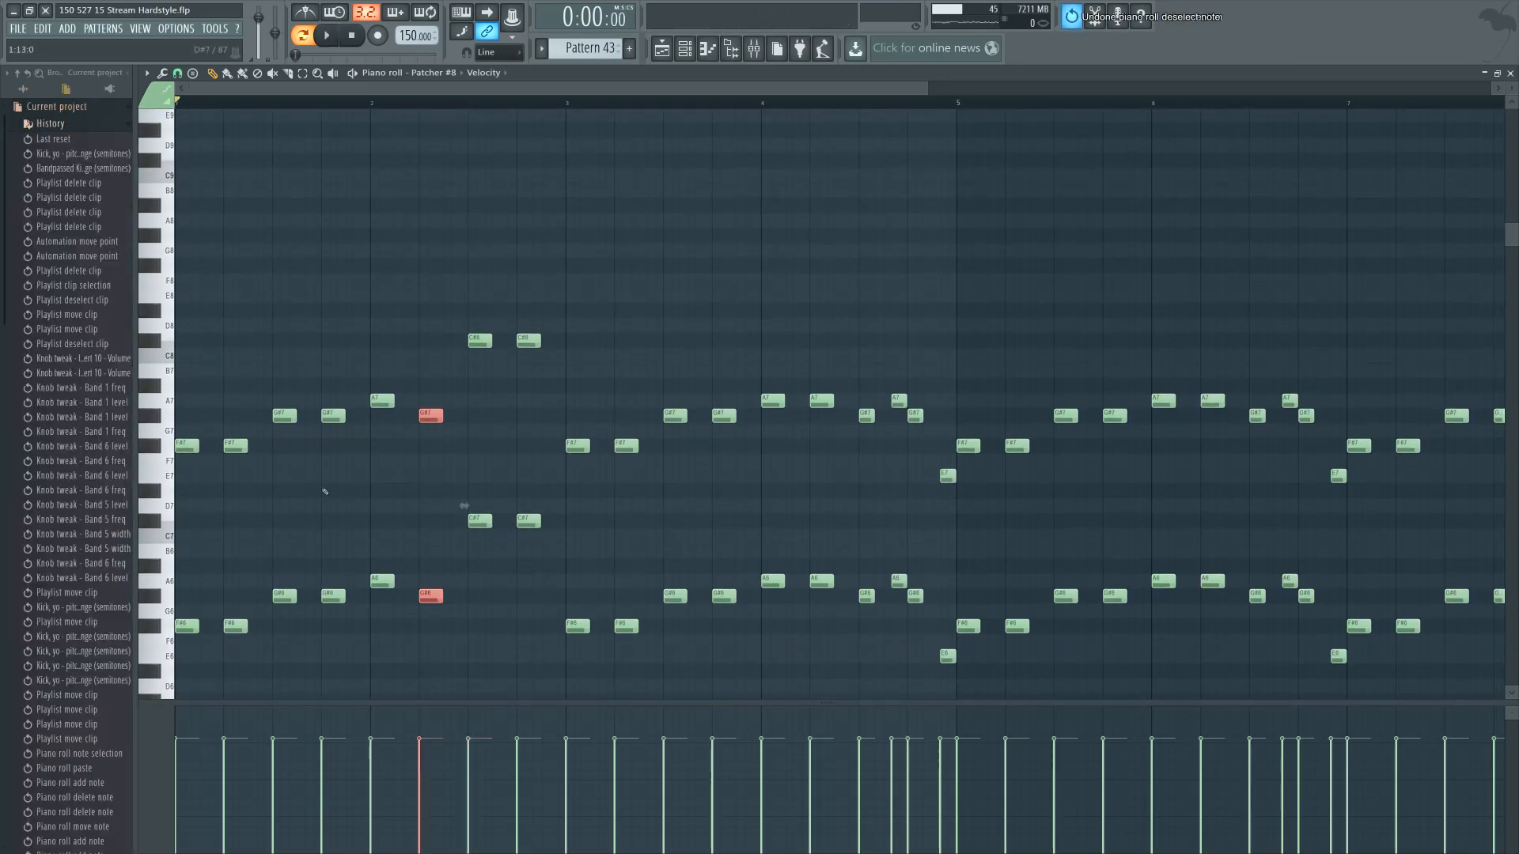
key(ctrl+alt+z)
key(ctrl+alt+z)
key(ctrl+alt+z)
key(ctrl+alt+z)
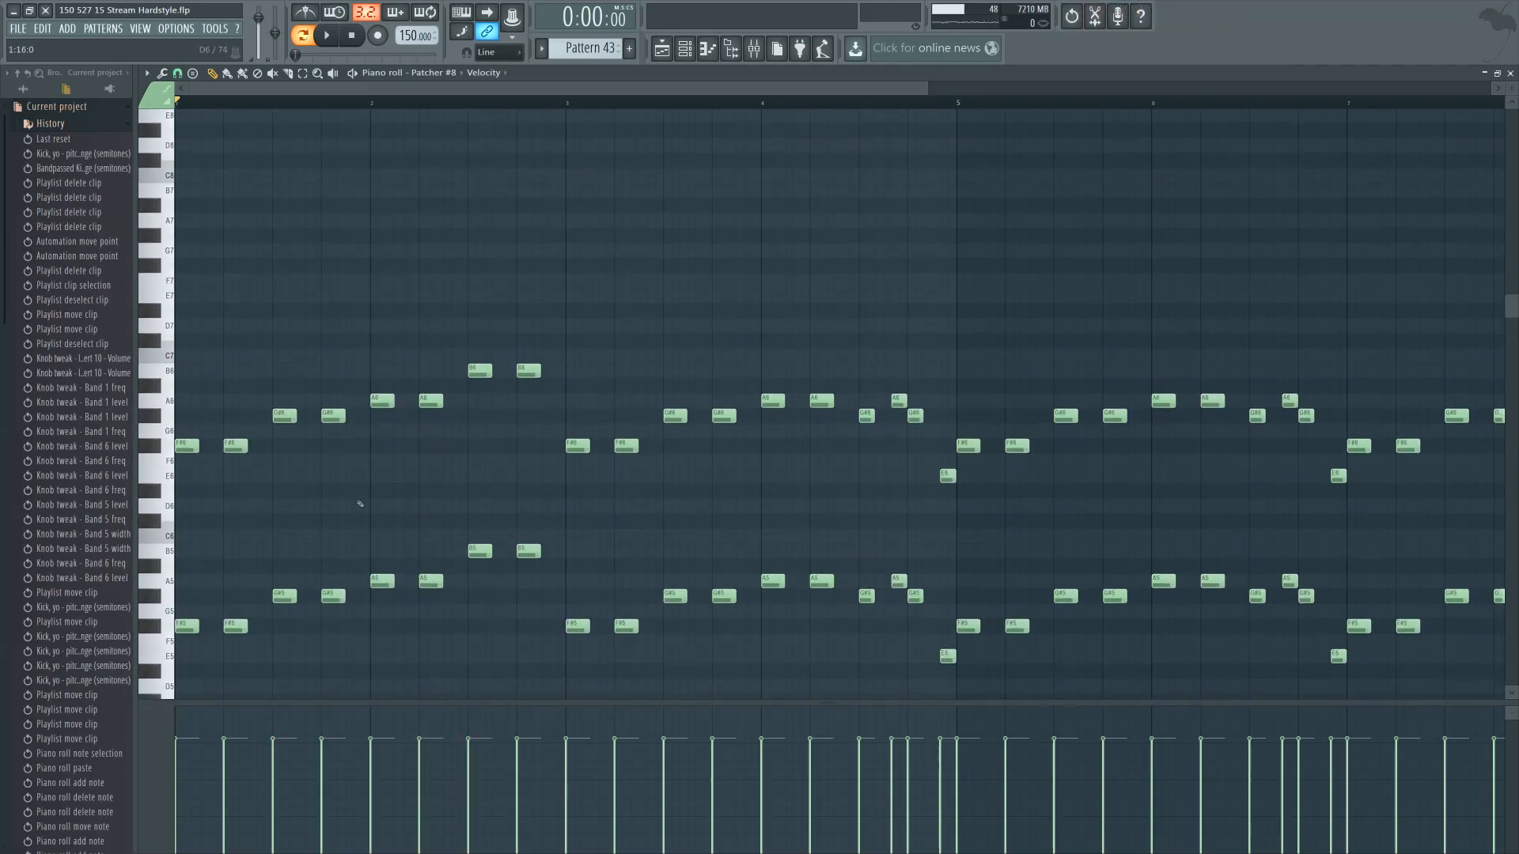
Delete the melody notes of bars 1–2 in both octaves and replace them with a copy of bars 3–4
scroll(360, 493, down, 3)
drag(381, 648, 173, 318)
key(Delete)
drag(366, 214, 614, 682)
key(shift+Left)
key(shift+Left)
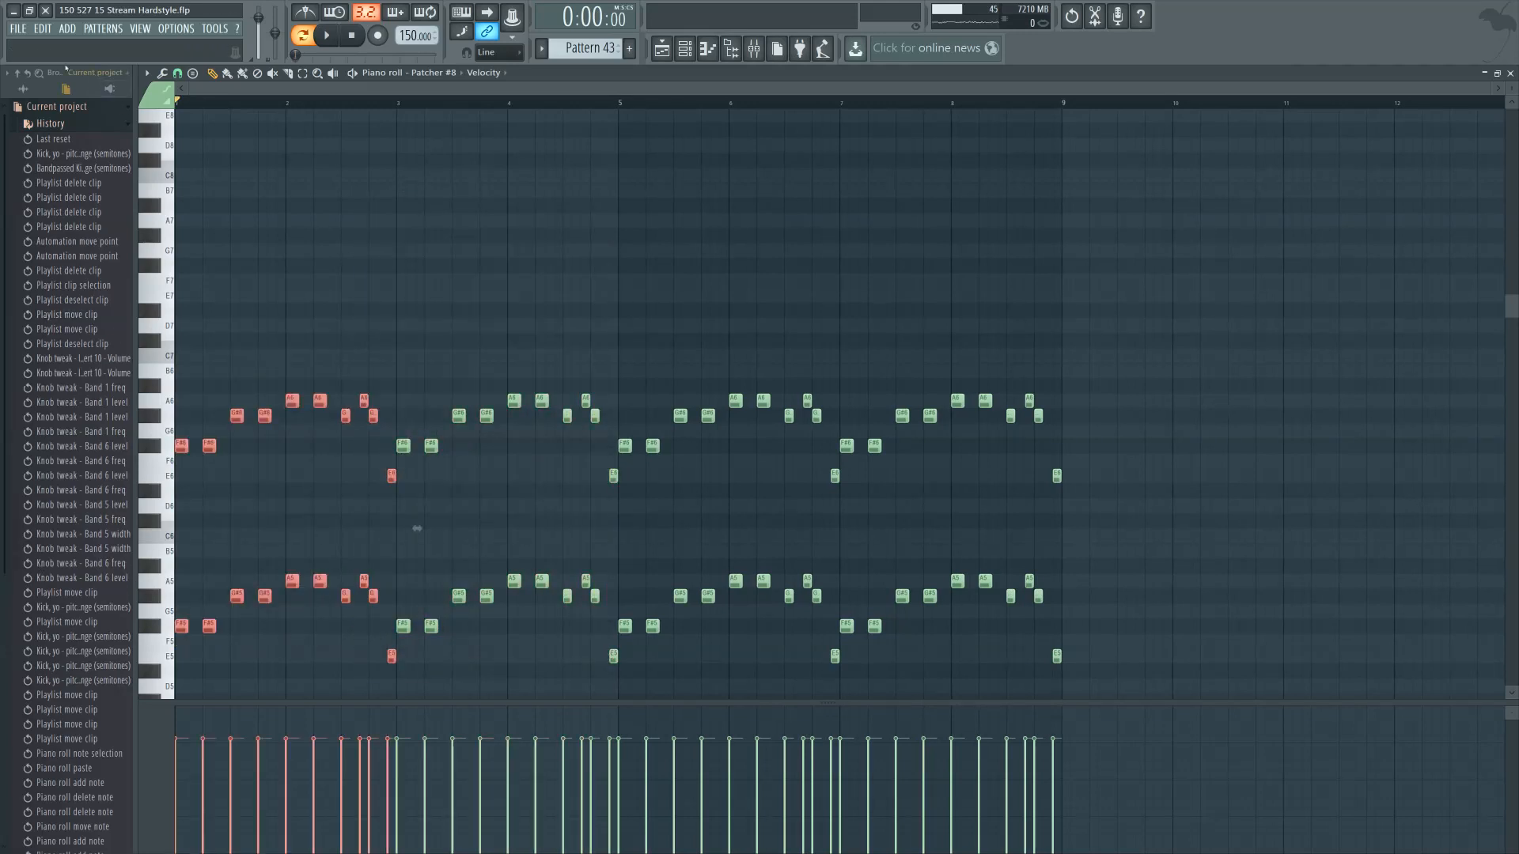
click(416, 528)
Transpose the whole Patcher #8 melody up one octave and deselect the notes
scroll(387, 412, up, 3)
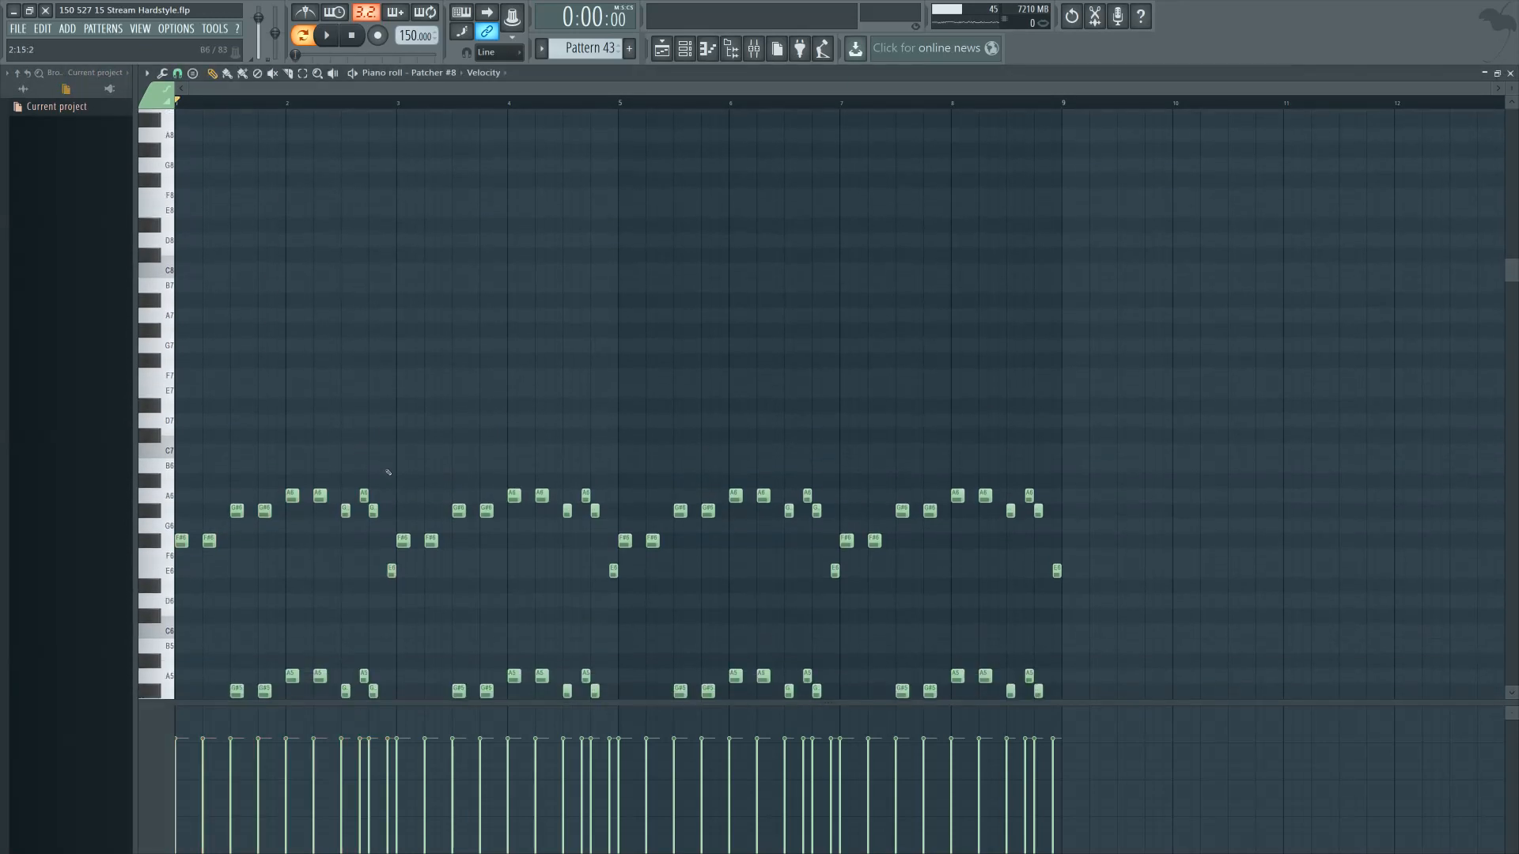
scroll(419, 396, down, 7)
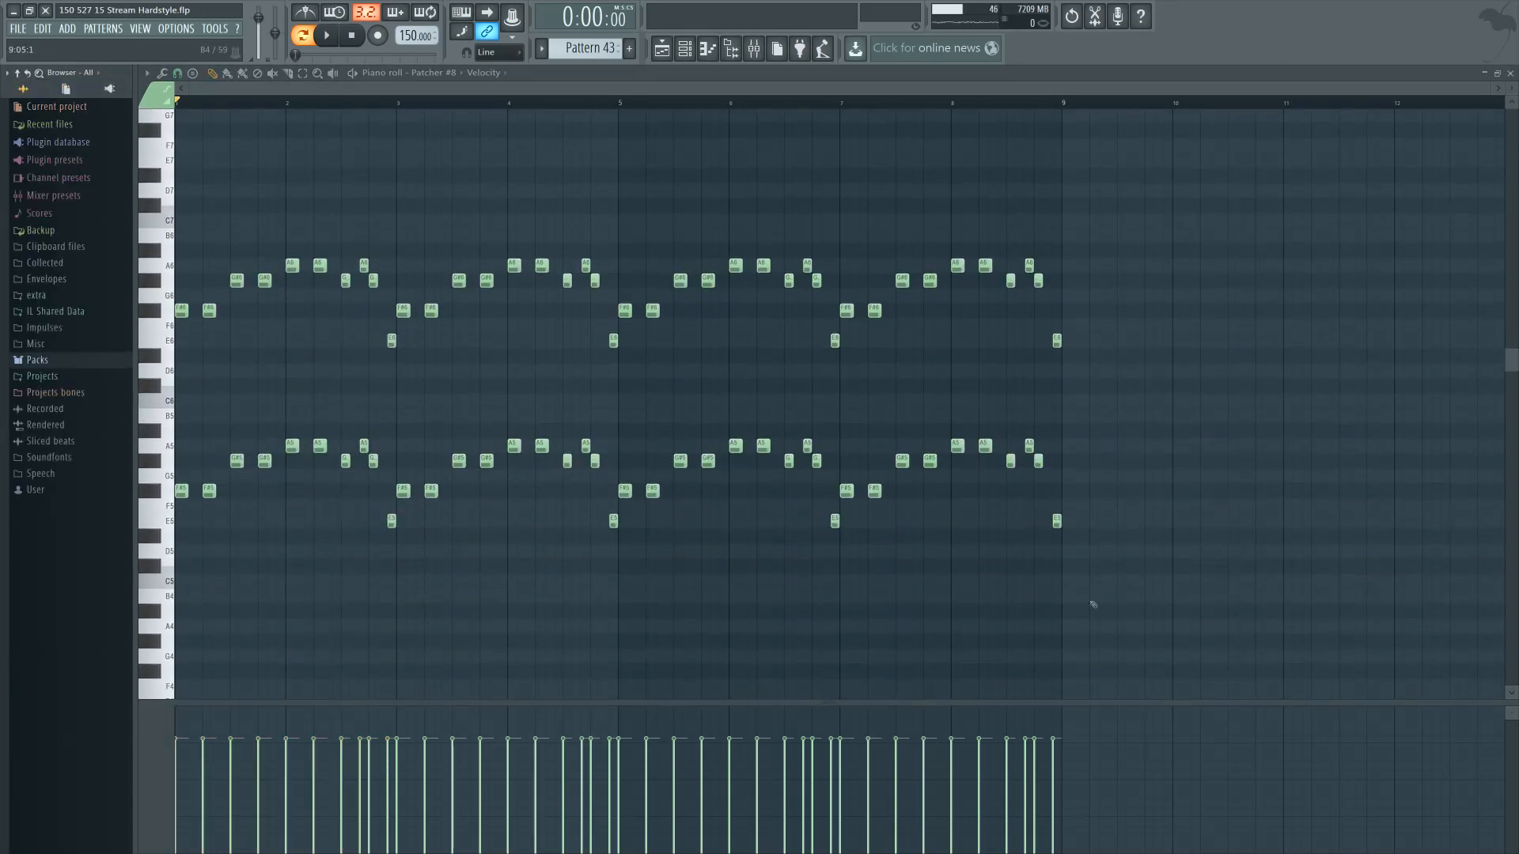
key(ctrl+a)
scroll(1088, 585, up, 6)
key(ctrl+Up)
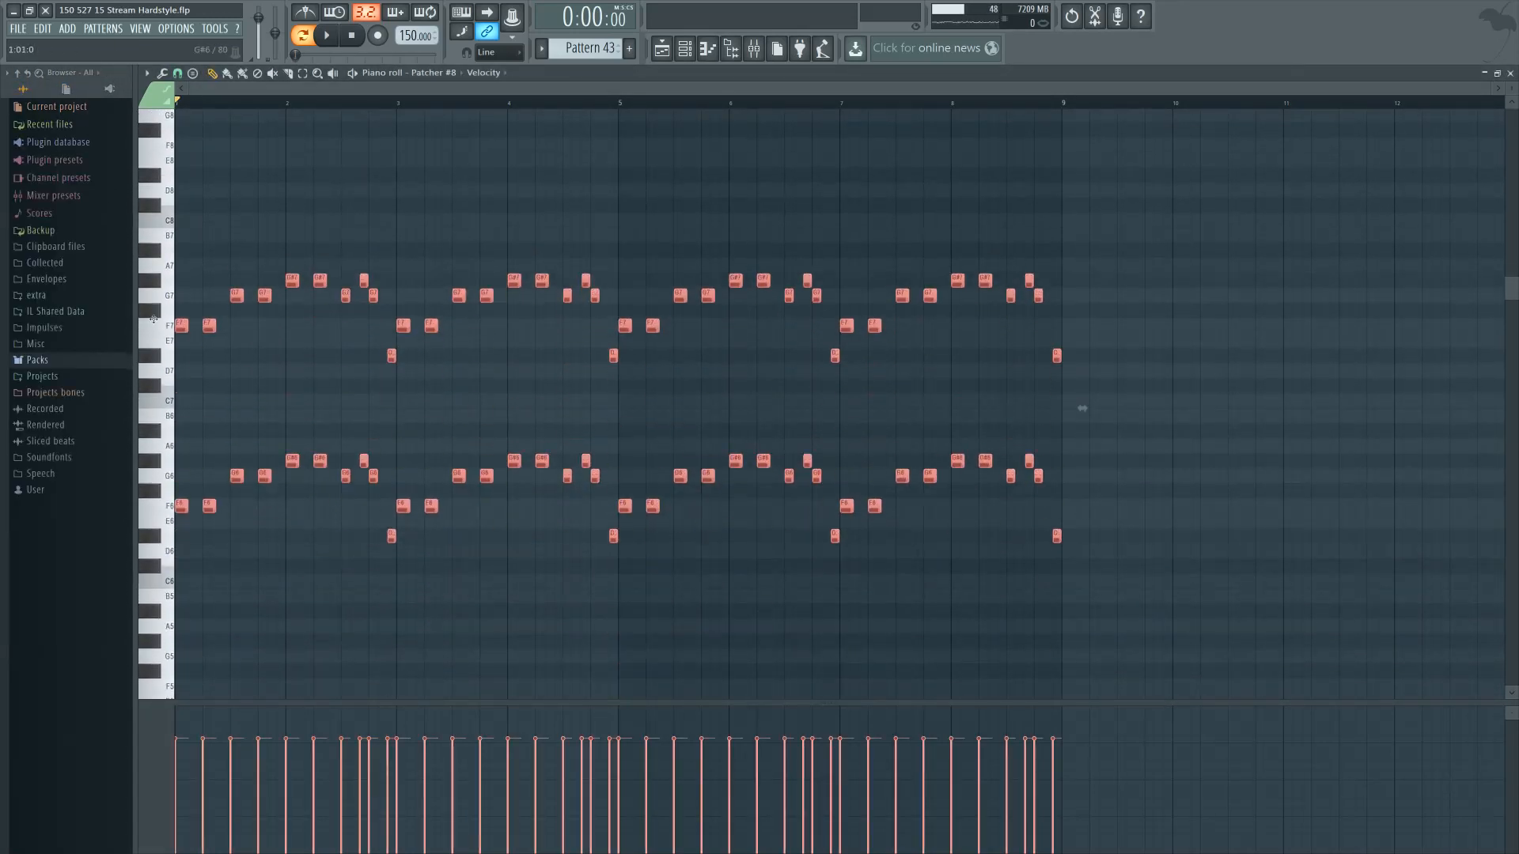
key(ctrl+d)
scroll(251, 570, up, 3)
drag(490, 589, 497, 618)
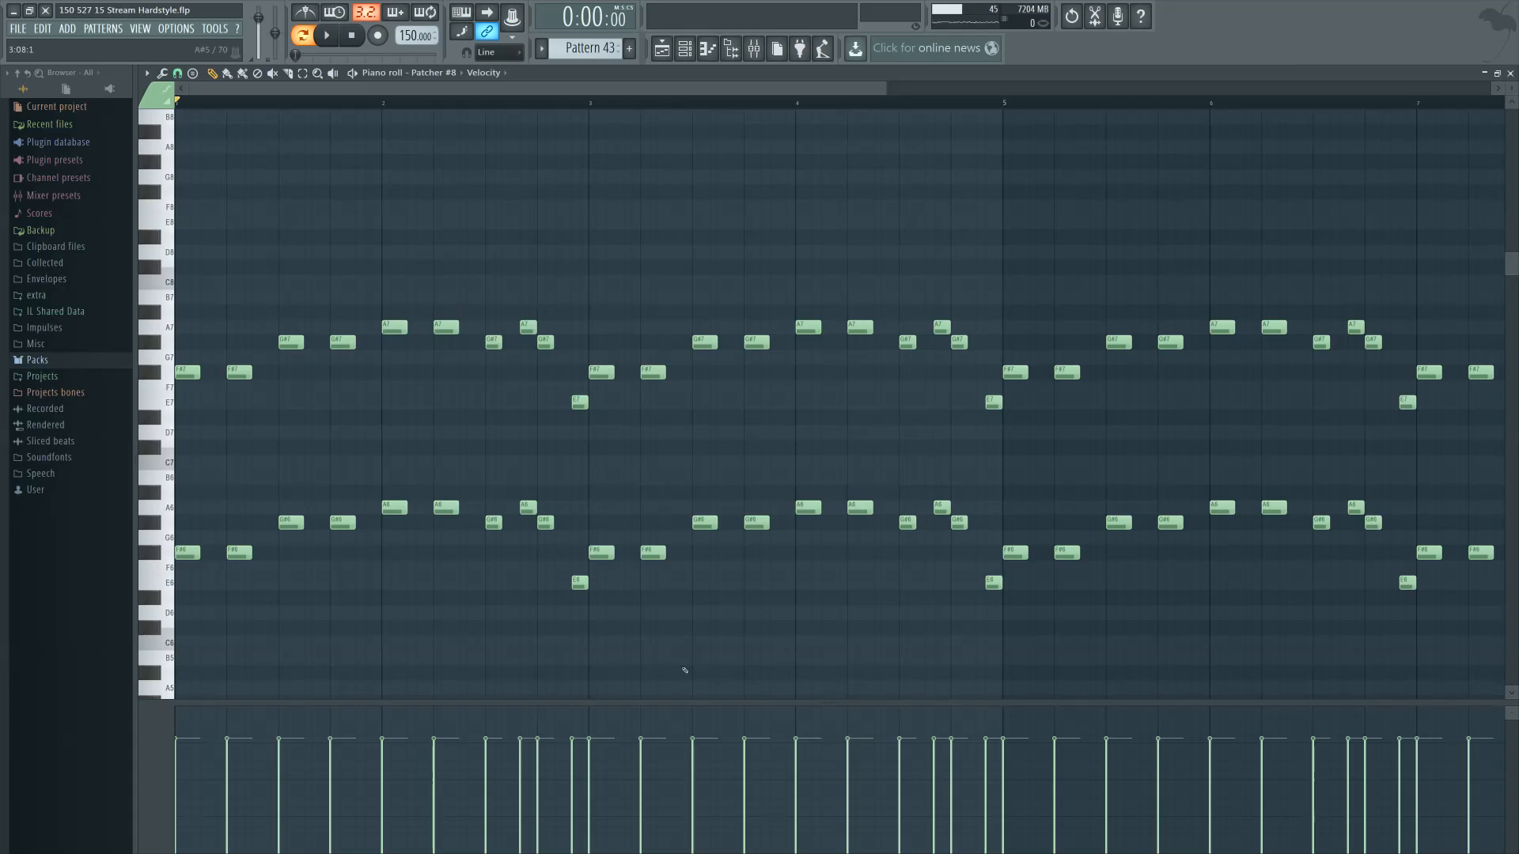
Play the transposed Patcher #8 melody from the start and replay it from bar 3
key(space)
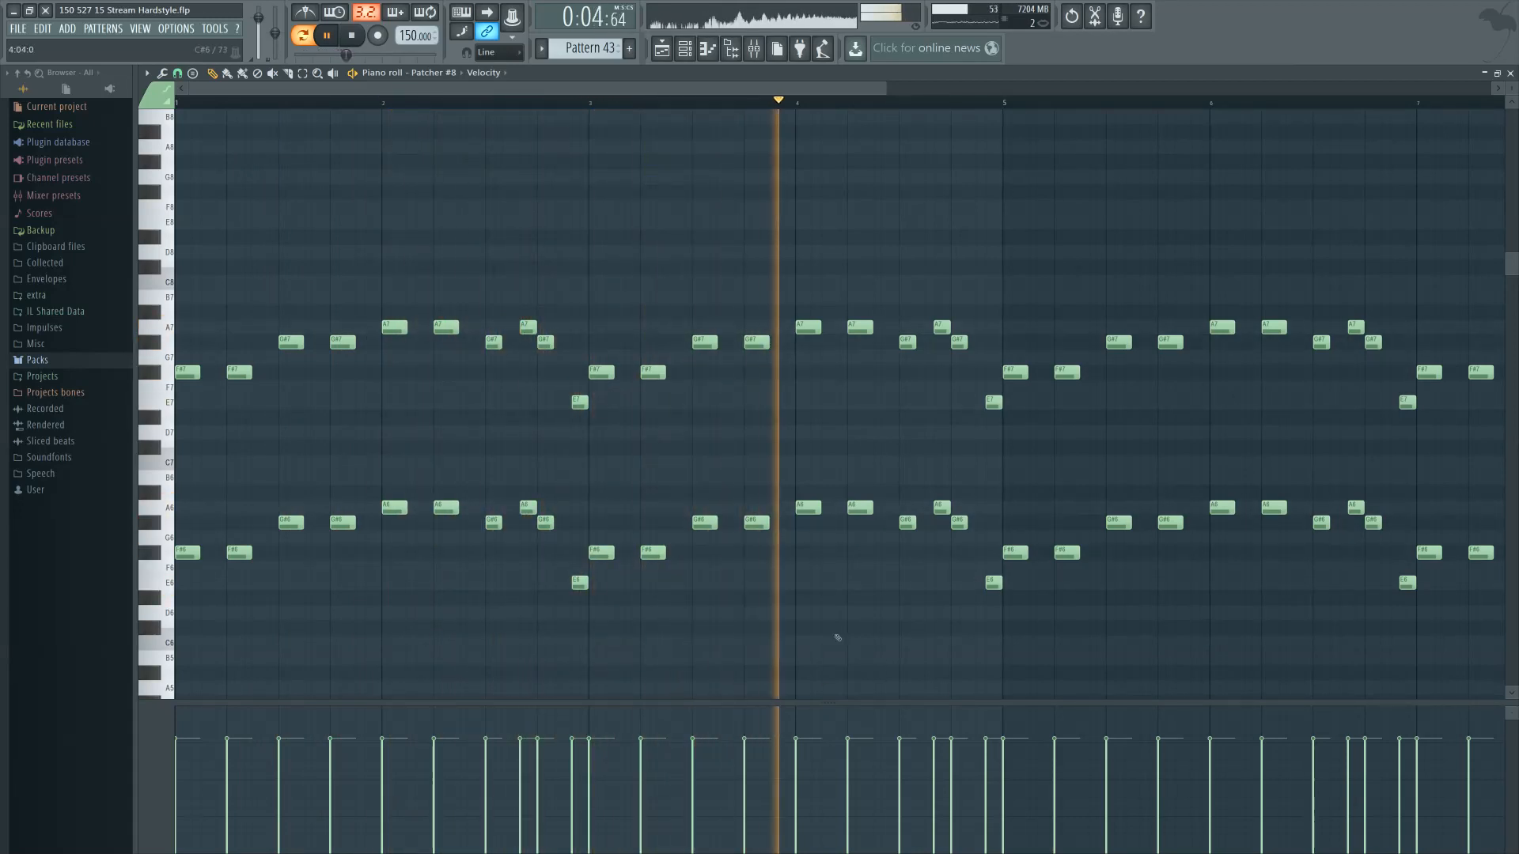
key(space)
click(591, 100)
key(space)
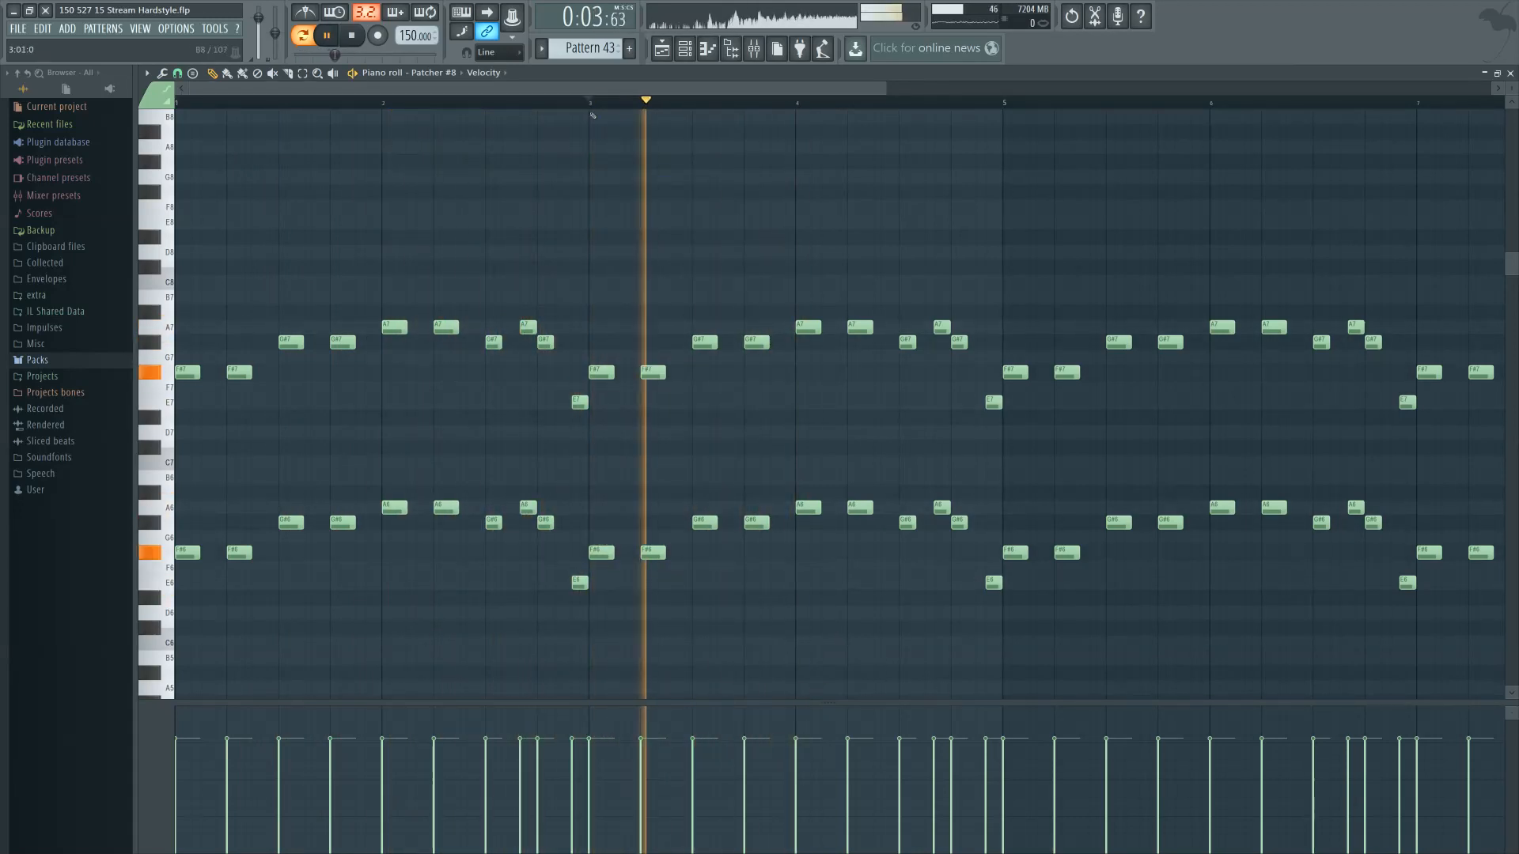
key(space)
key(space)
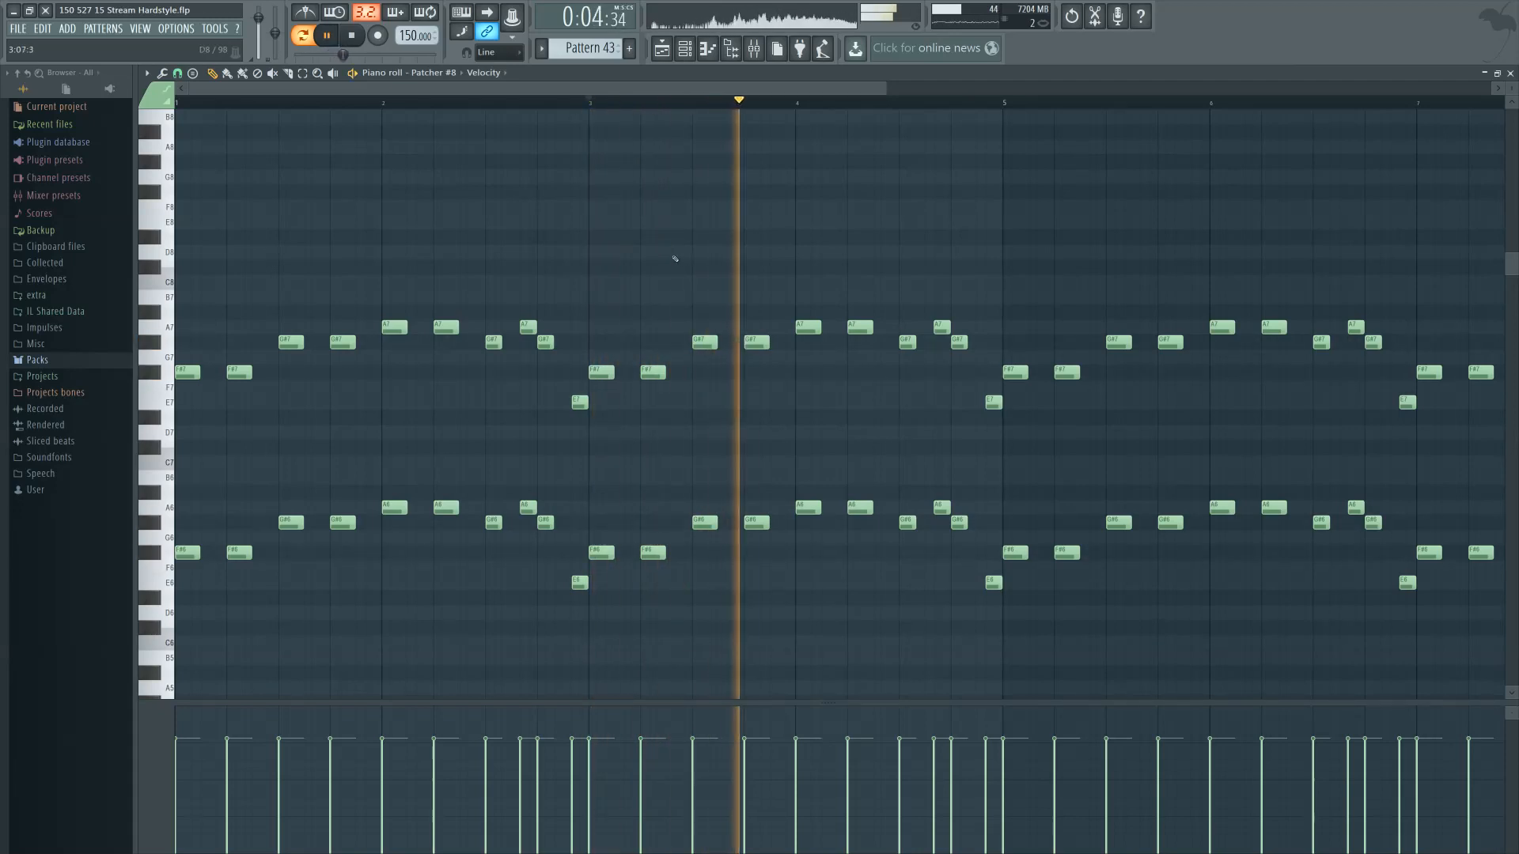
key(space)
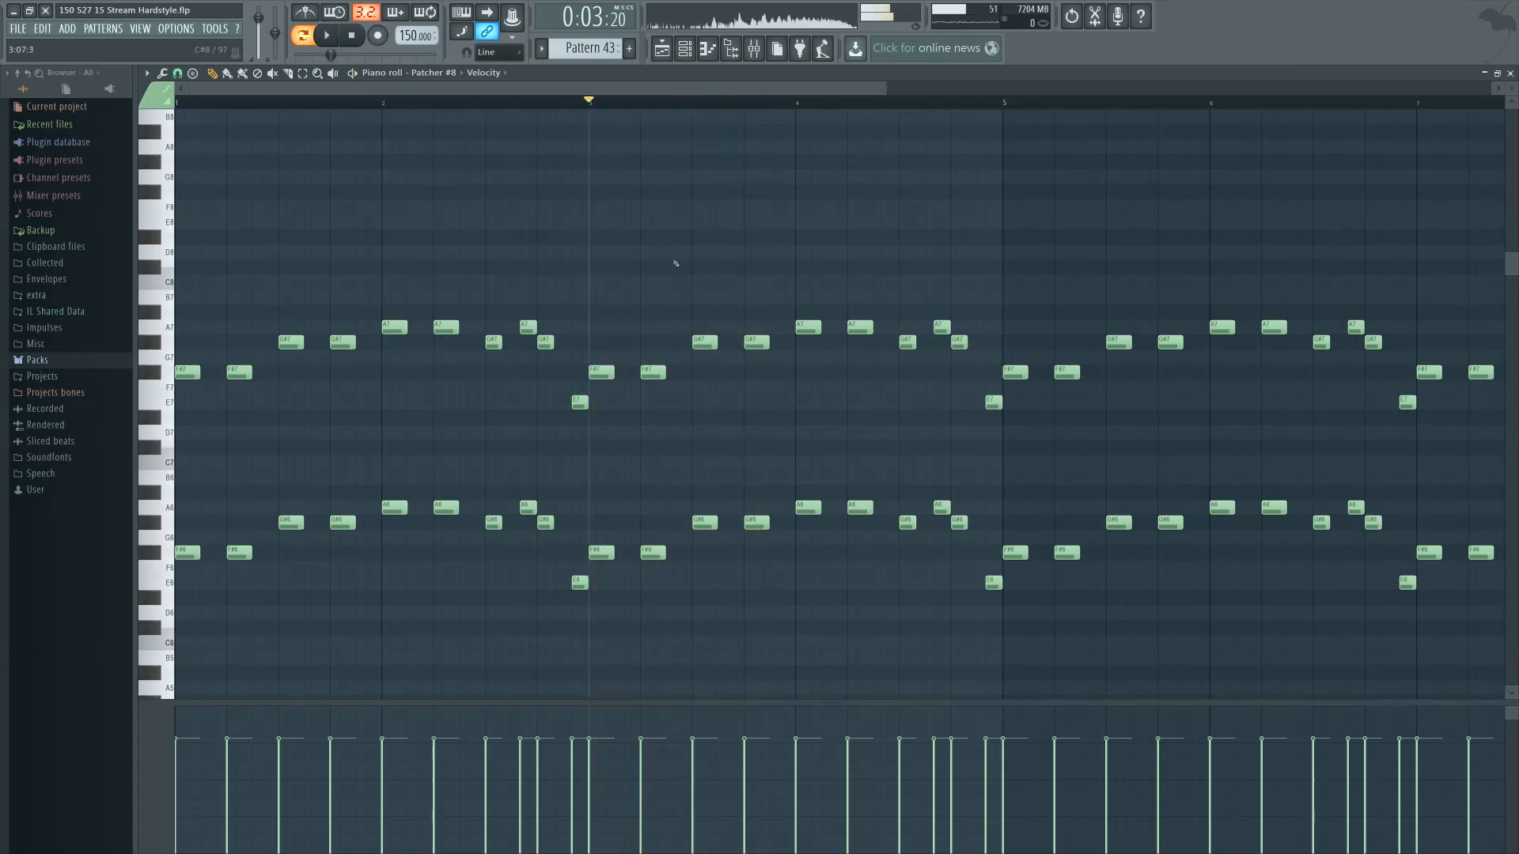
Move the Pattern 43 clip to bar 113 in the playlist and place a Pattern 7 clip beneath it on Track 4
click(661, 49)
scroll(929, 187, right, 5)
drag(985, 188, 929, 188)
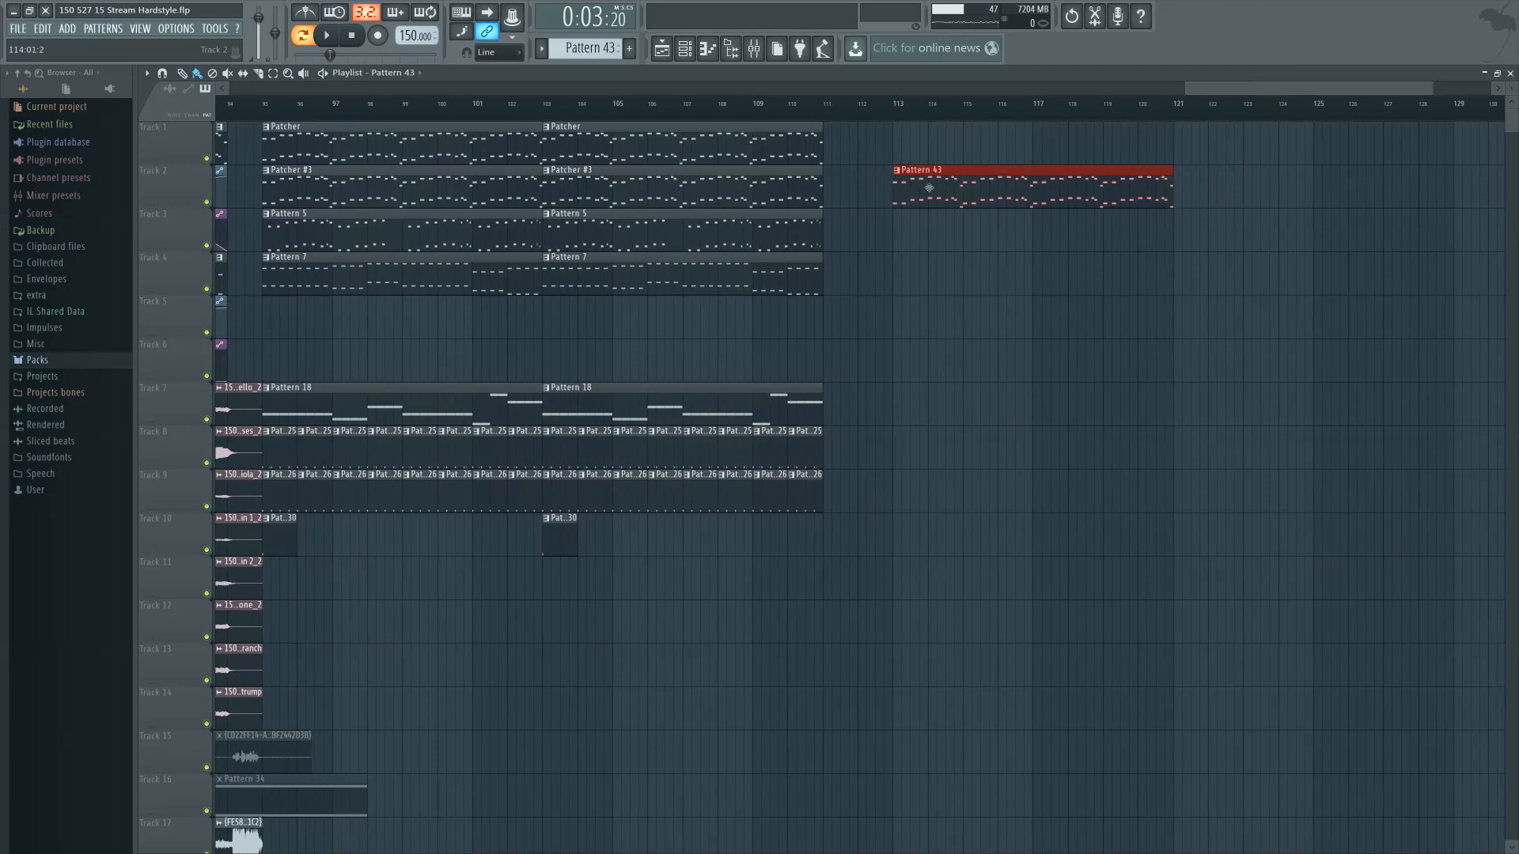
click(784, 257)
click(922, 273)
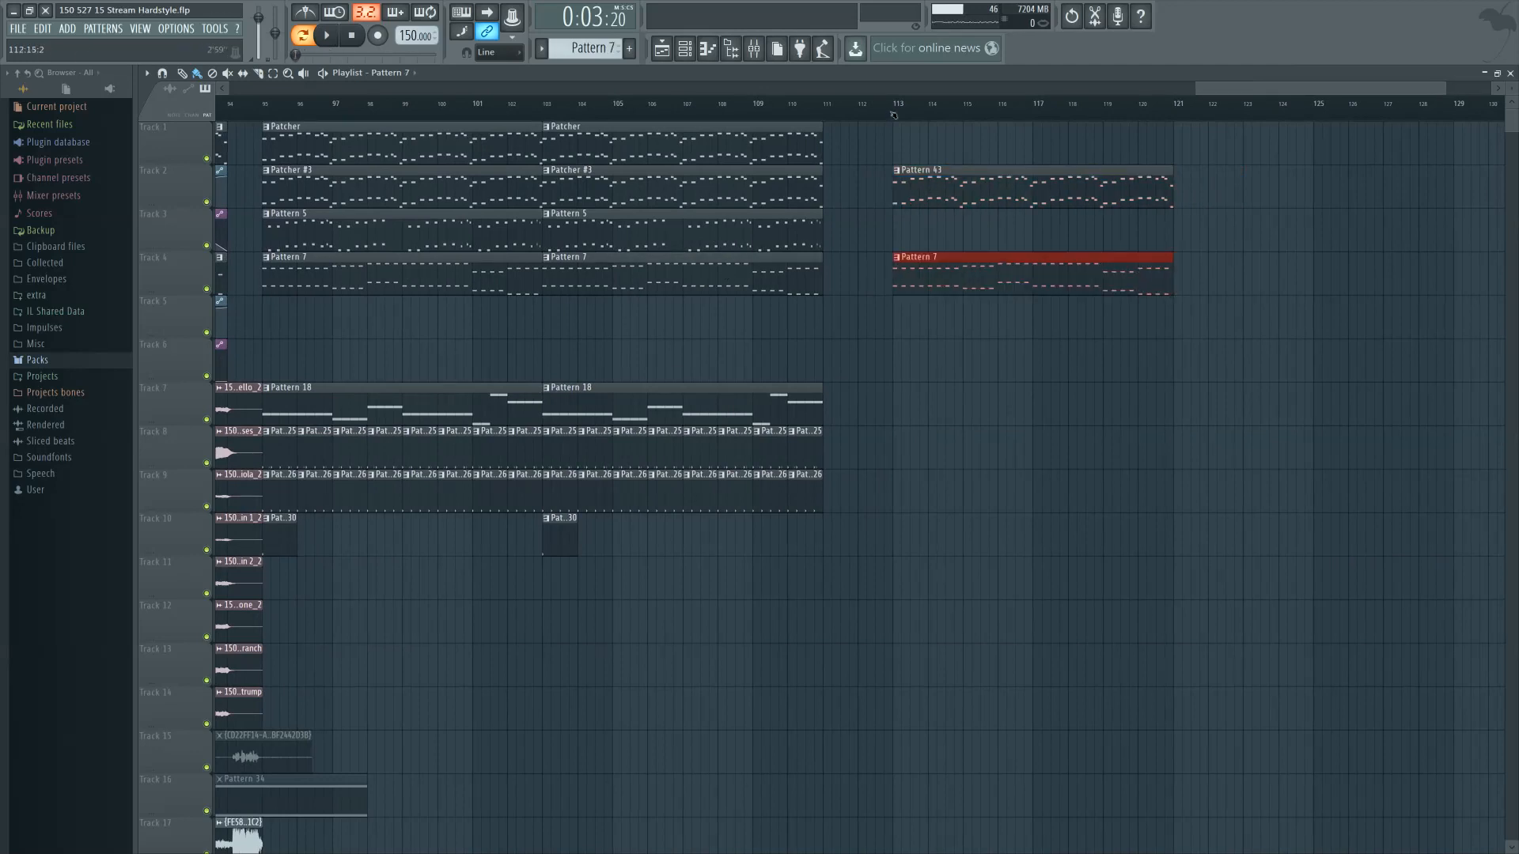
Set a playlist loop selection from bar 113 to bar 121 over the two clips
click(894, 115)
click(1148, 118)
drag(907, 115, 1172, 115)
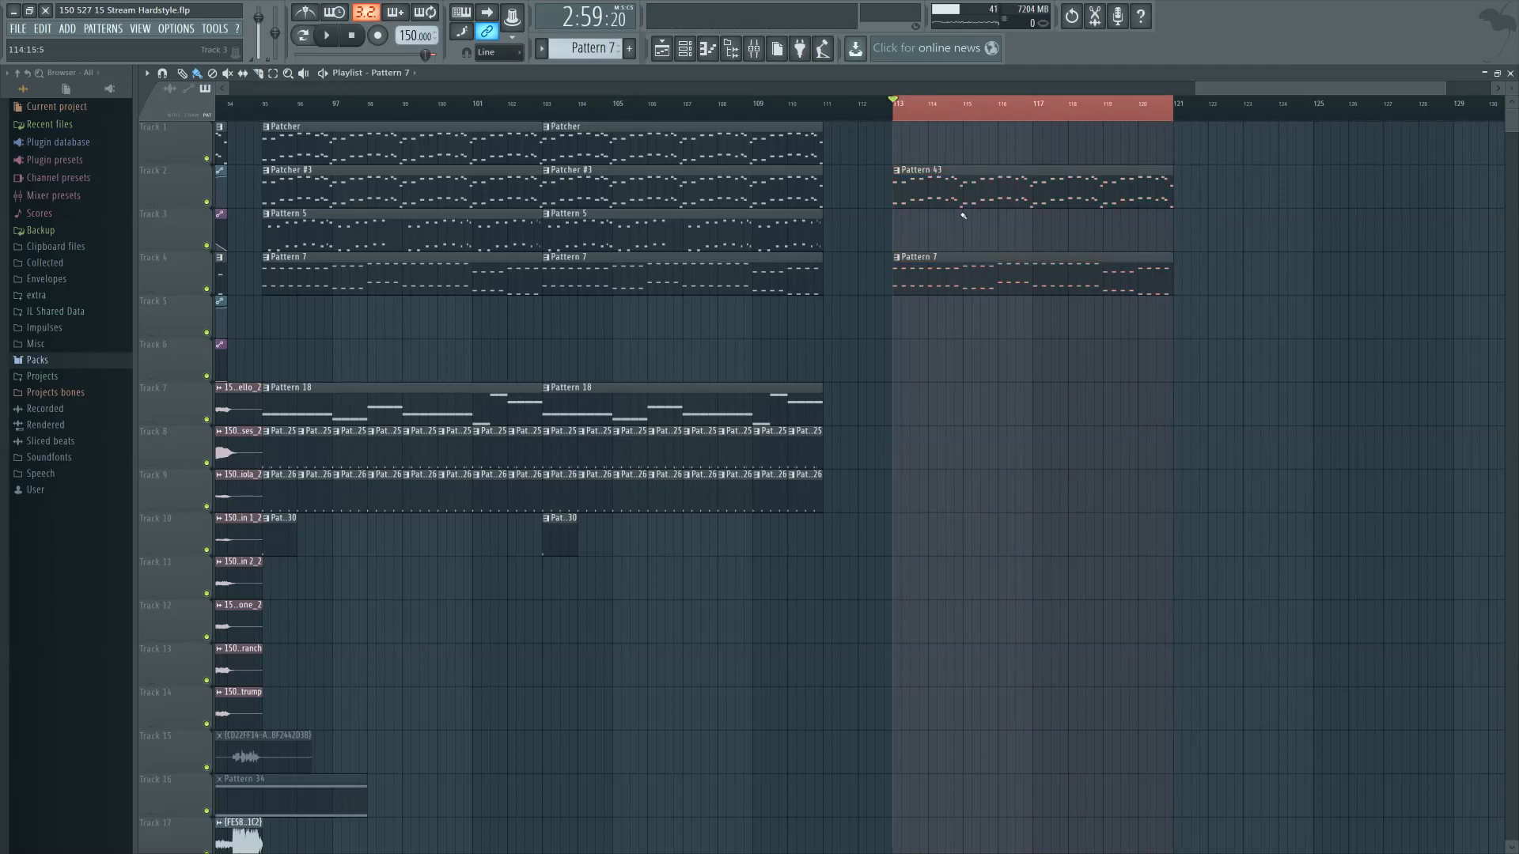
Open the Pattern 43 melody, play it, and lower the first two notes of bar 4 to F# in both octaves
double_click(949, 196)
key(space)
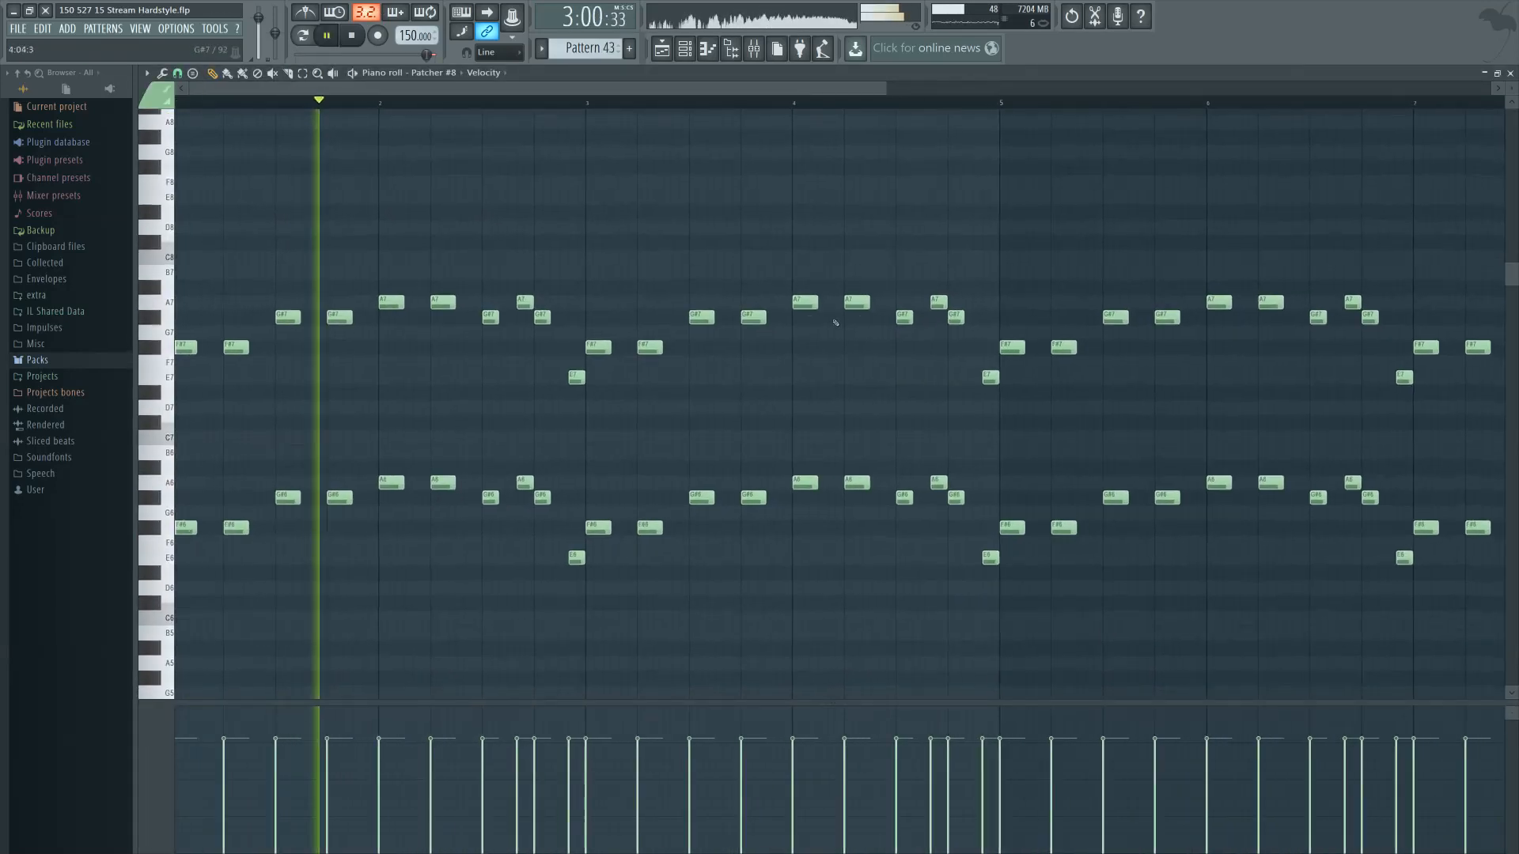
scroll(623, 428, up, 2)
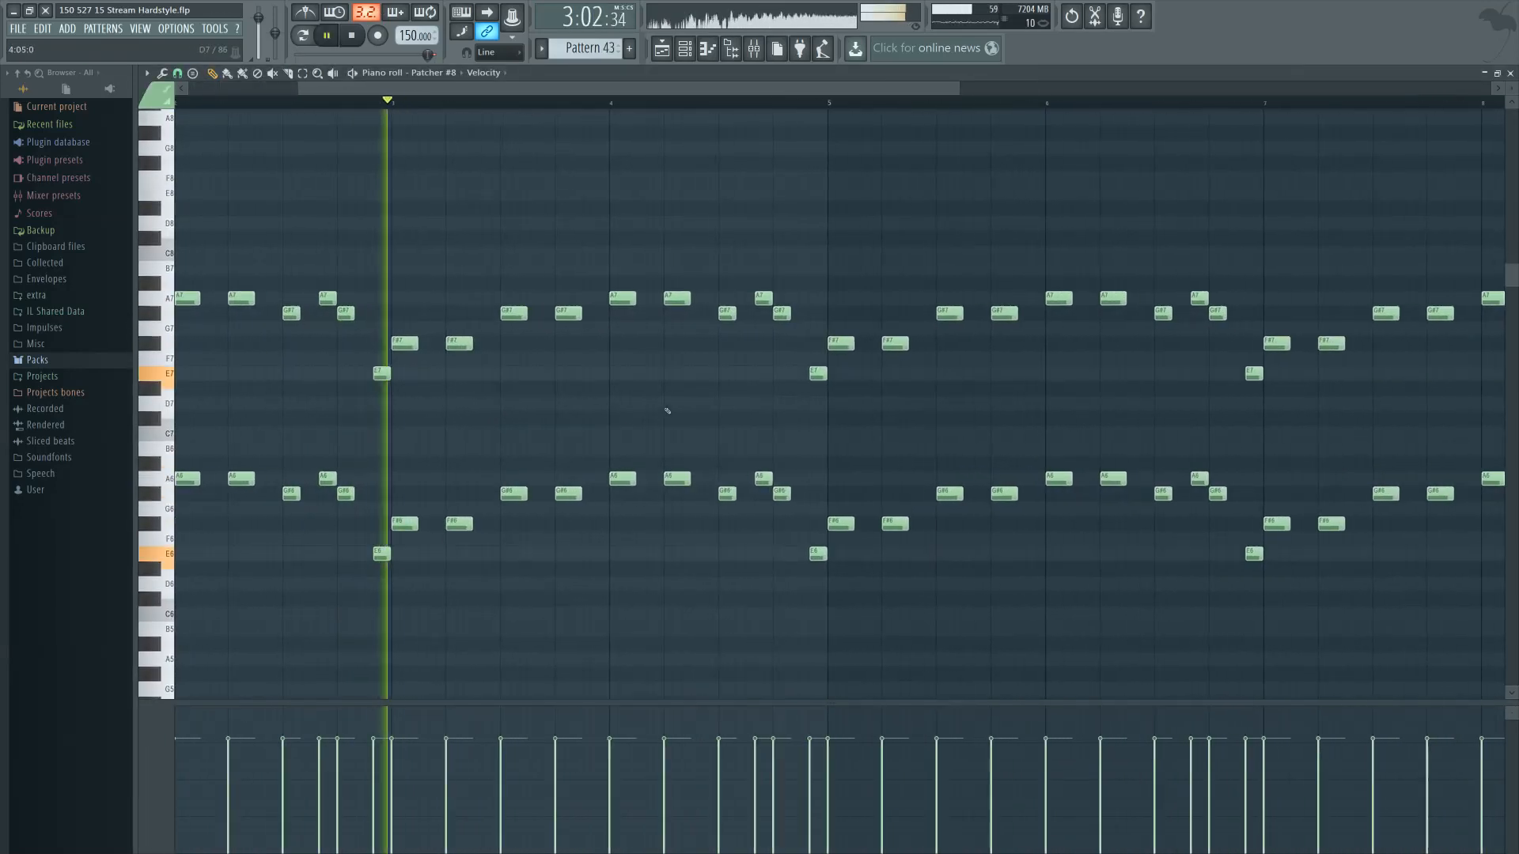
drag(620, 277, 677, 524)
click(712, 435)
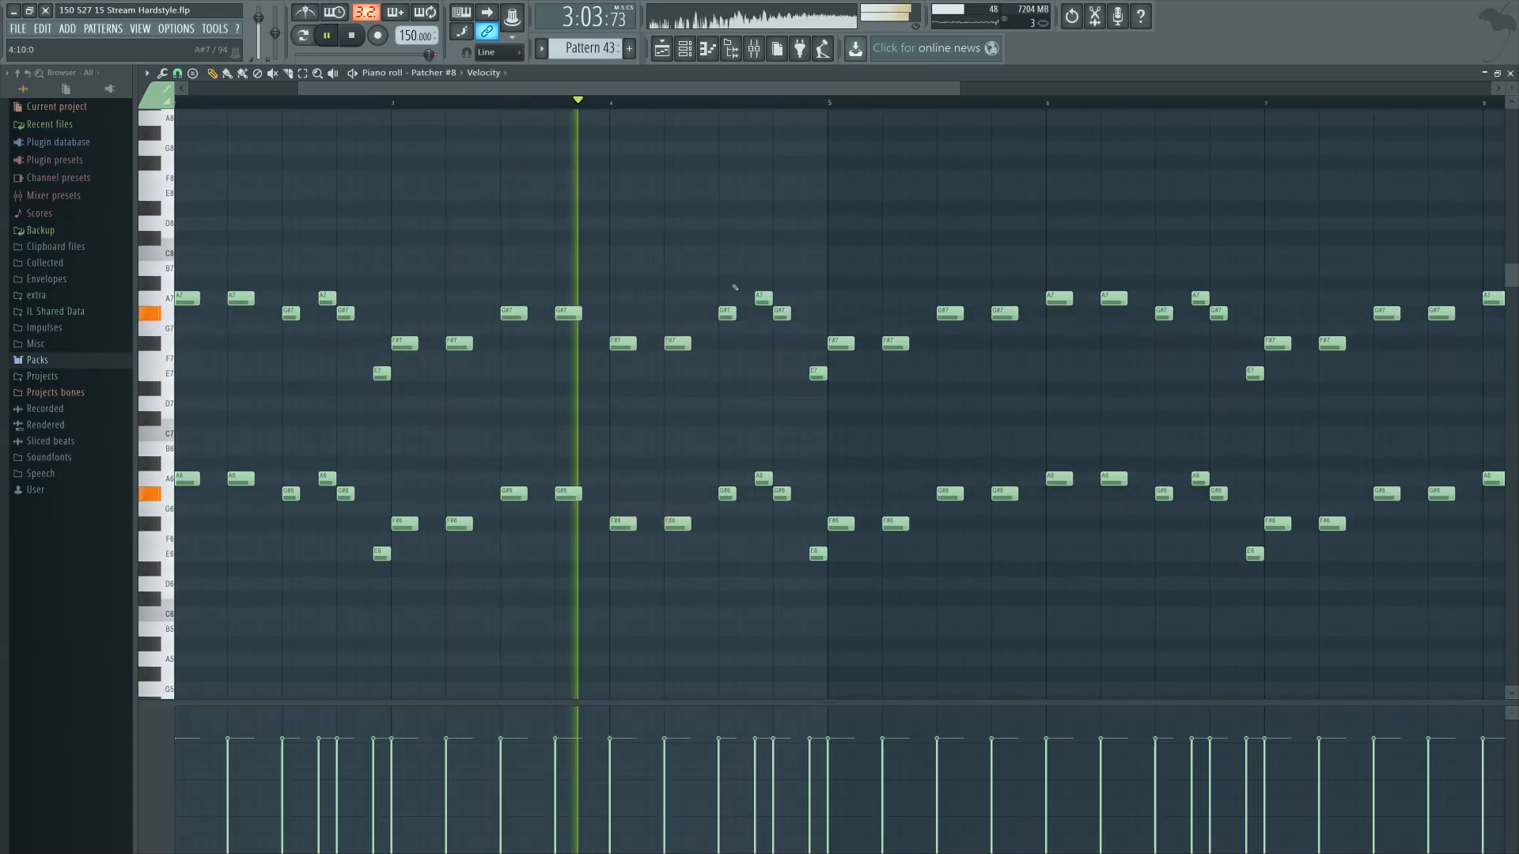
Raise the first two notes of bar 4 to G# in both octaves and replay the passage
key(space)
key(space)
drag(613, 307, 689, 529)
key(space)
key(space)
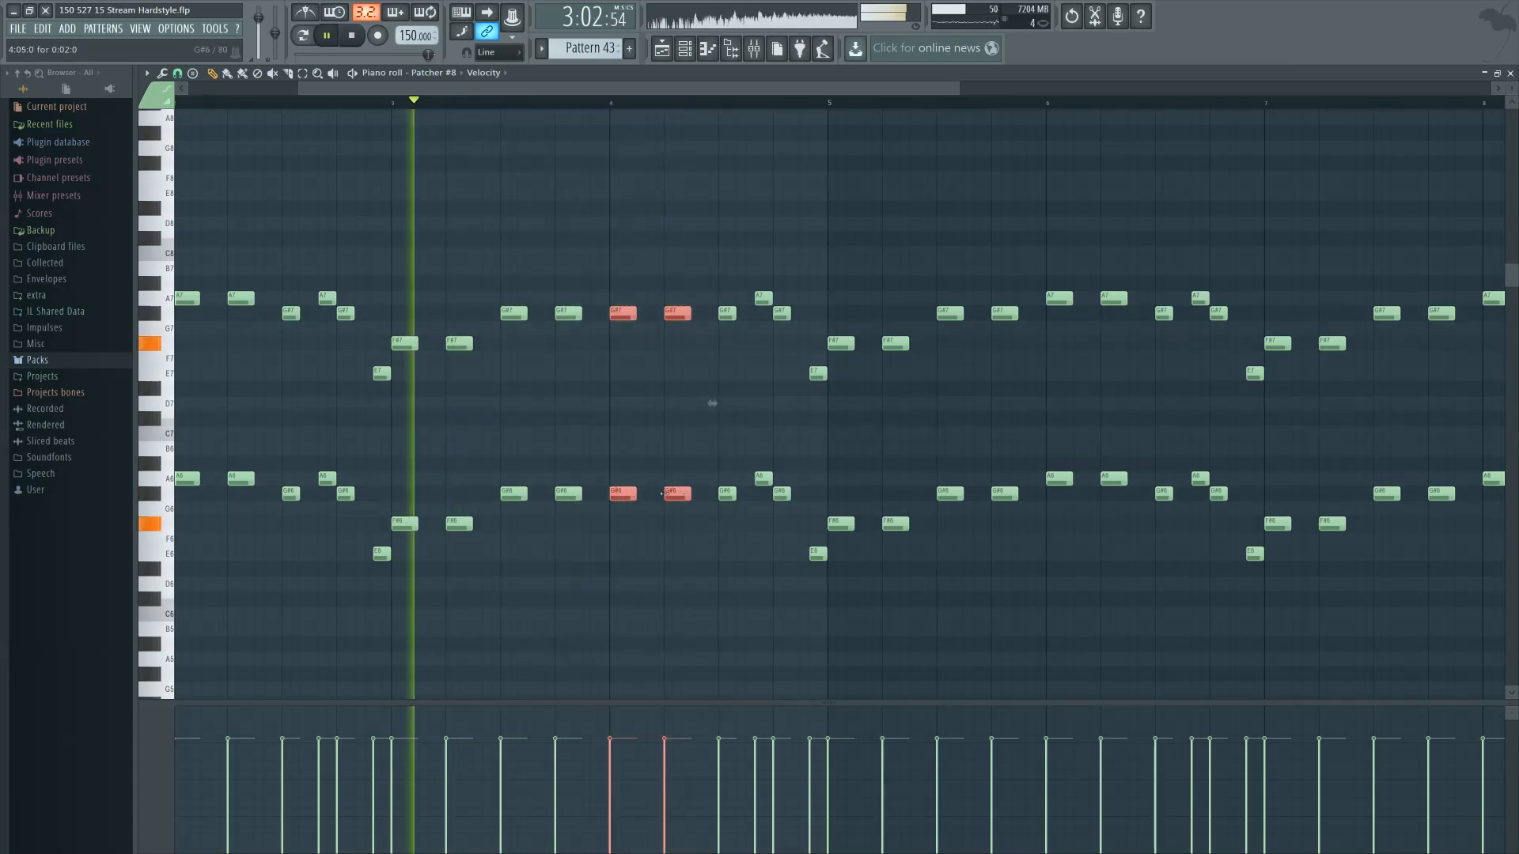
Raise the two notes in the second half of bar 3 to A in both octaves
key(space)
drag(595, 527, 508, 307)
key(Up)
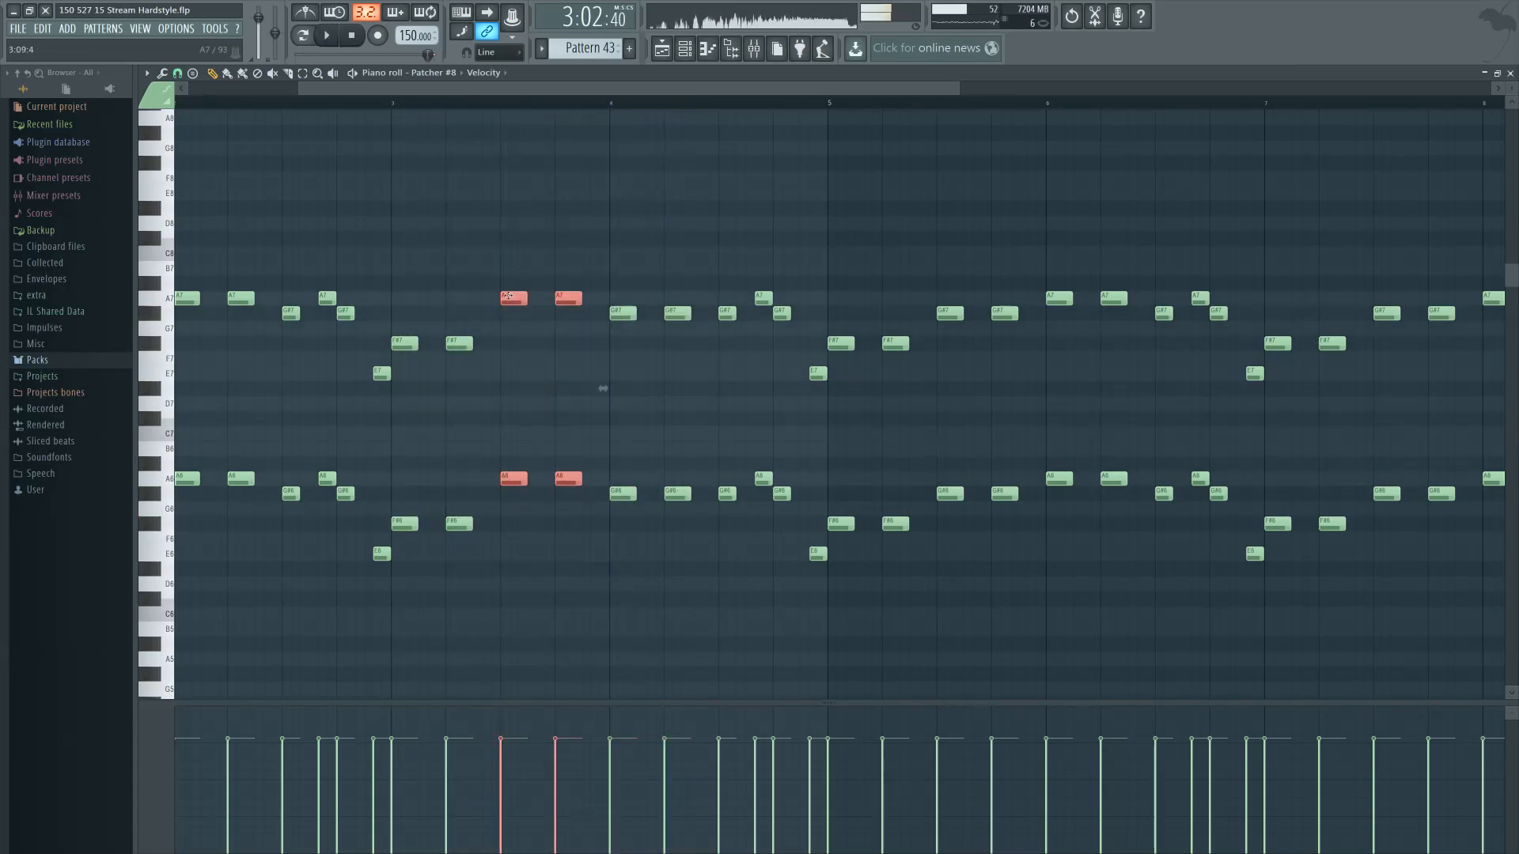
key(space)
Try the first two notes of bar 4 at G in both octaves, return them to G#, and listen
click(623, 301)
drag(623, 302, 696, 507)
key(Down)
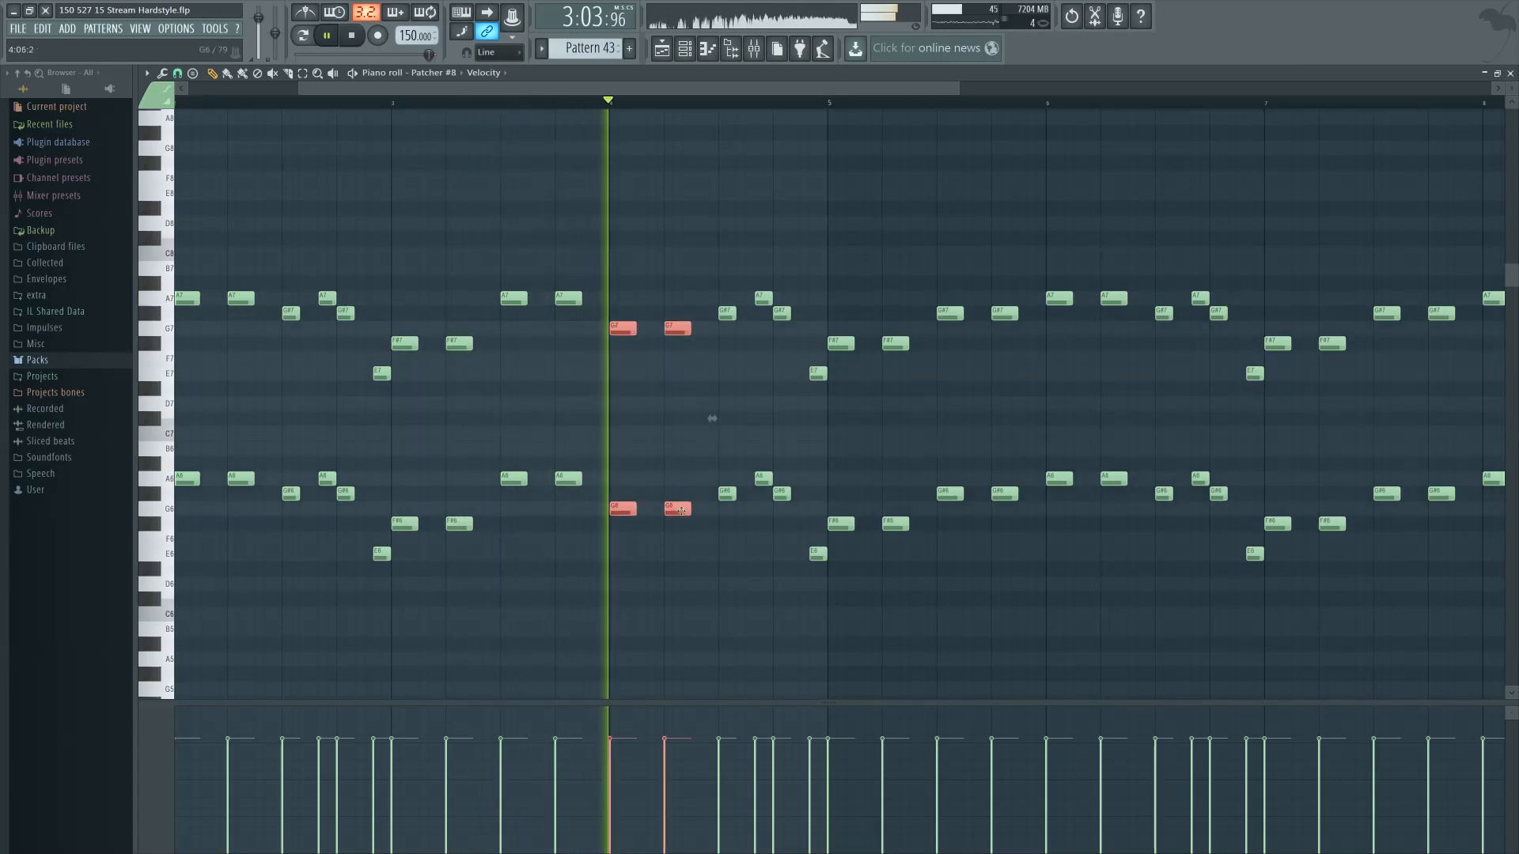
key(space)
key(space)
key(Up)
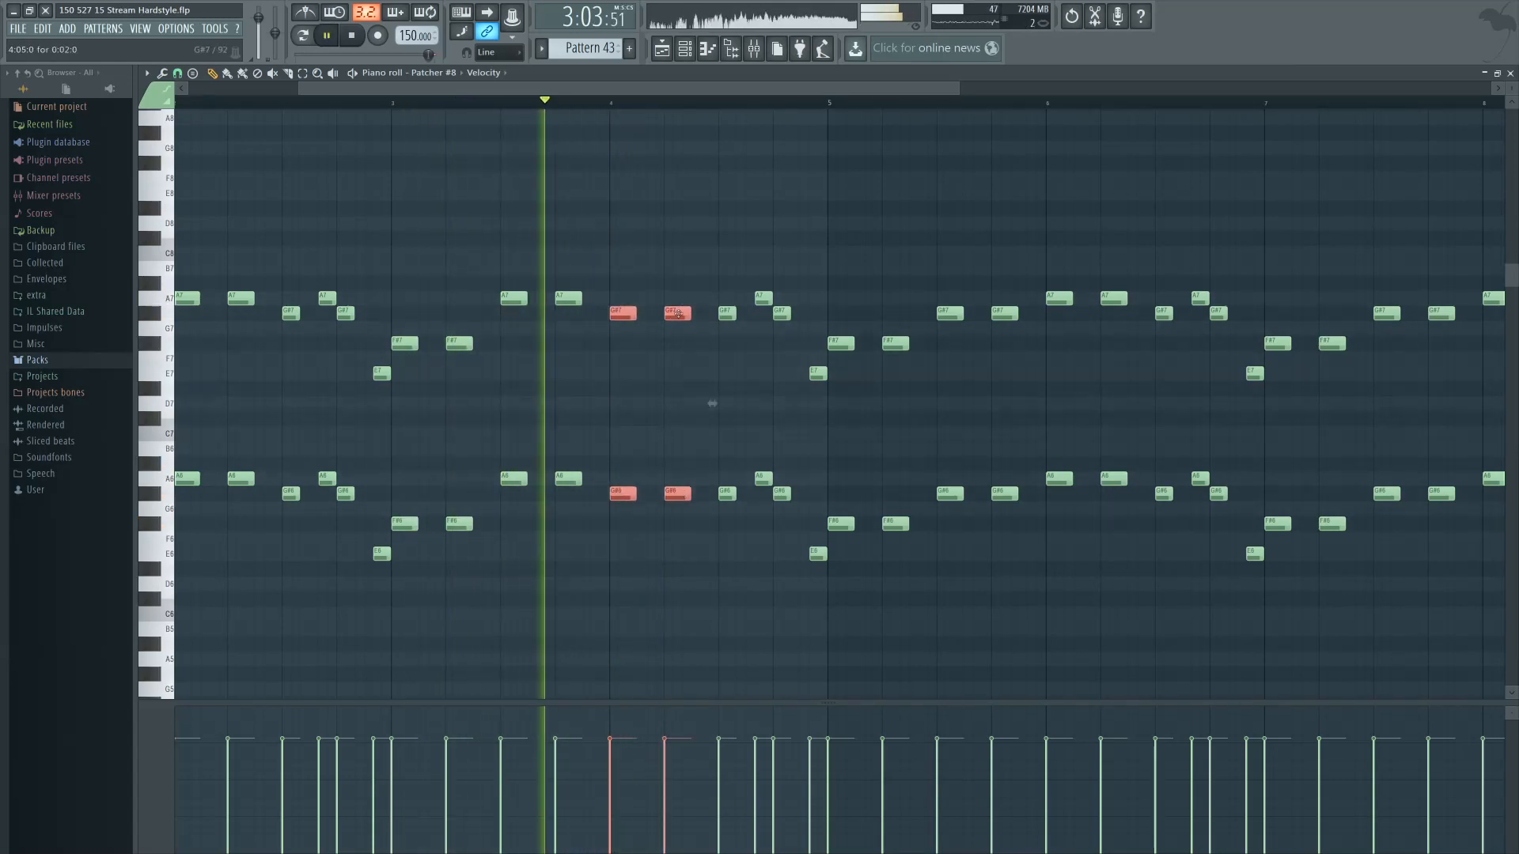
click(684, 373)
key(space)
drag(618, 299, 681, 498)
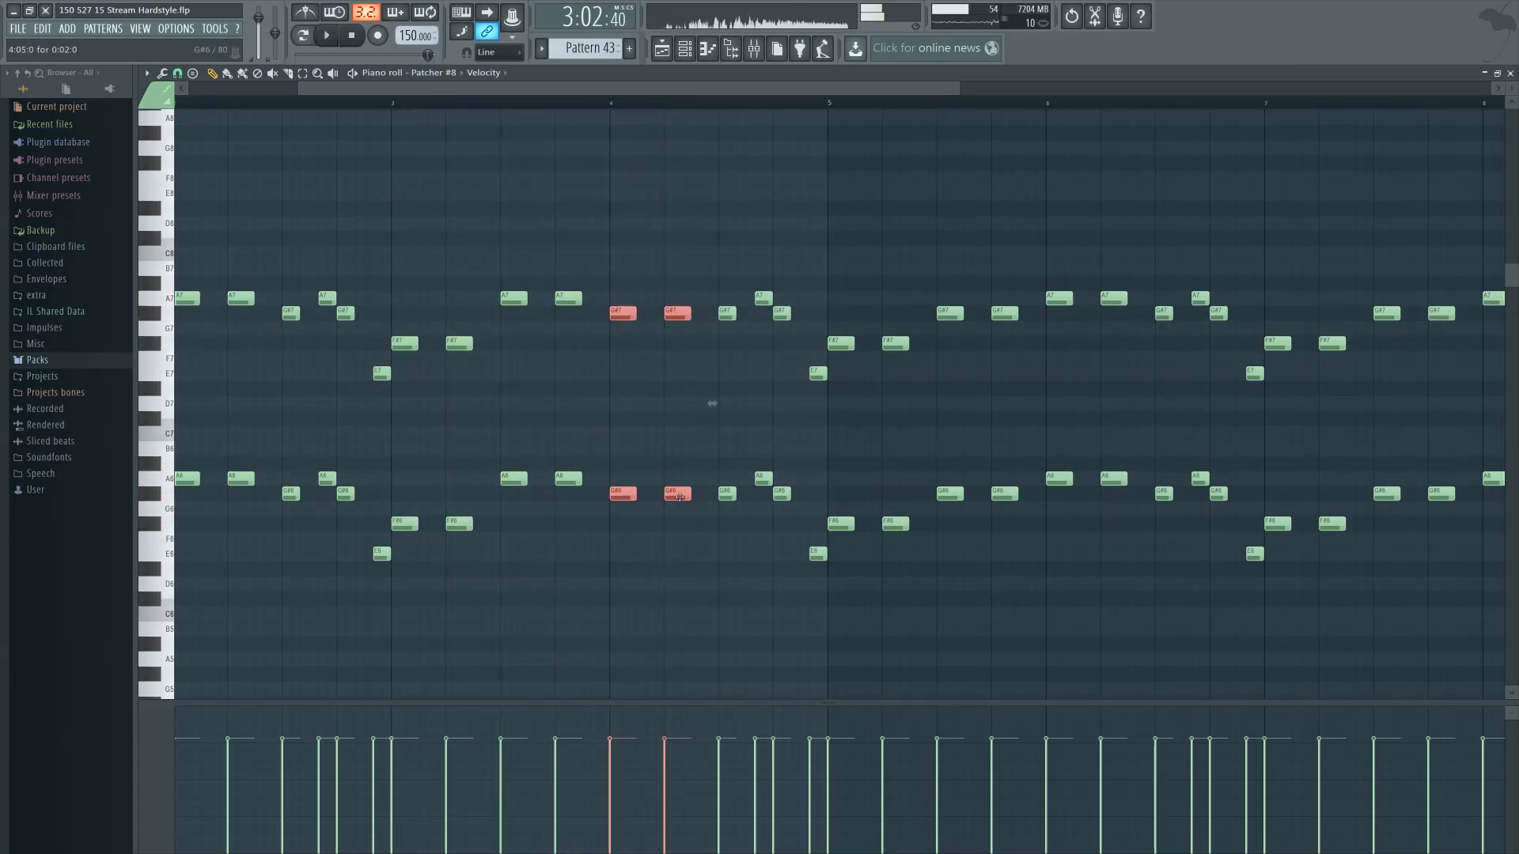
Check the chord notes of Pattern 7, return to the Pattern 43 melody and play it
click(661, 49)
double_click(946, 305)
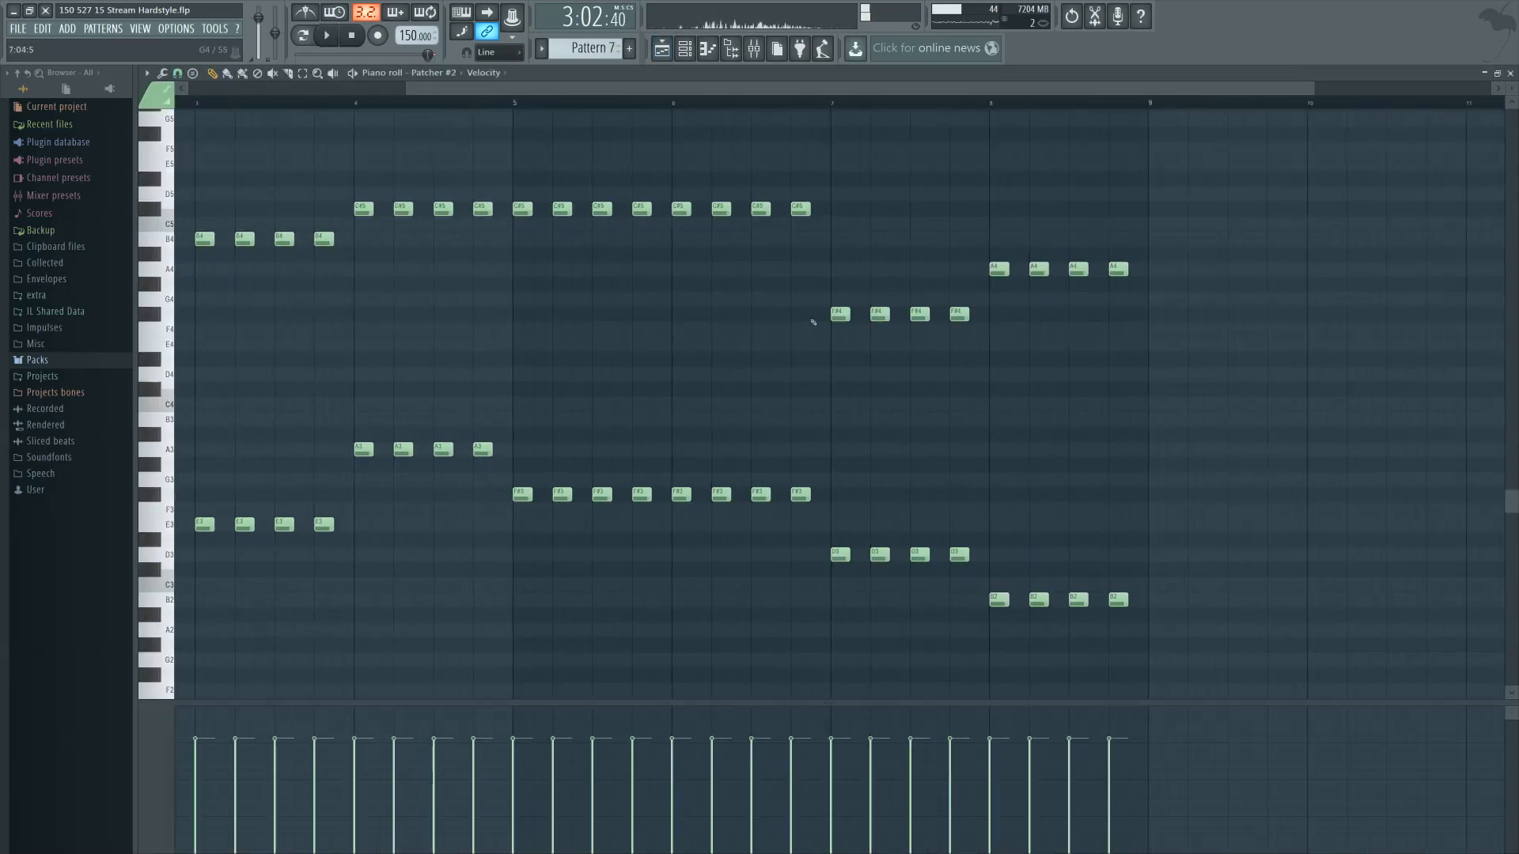
key(F5)
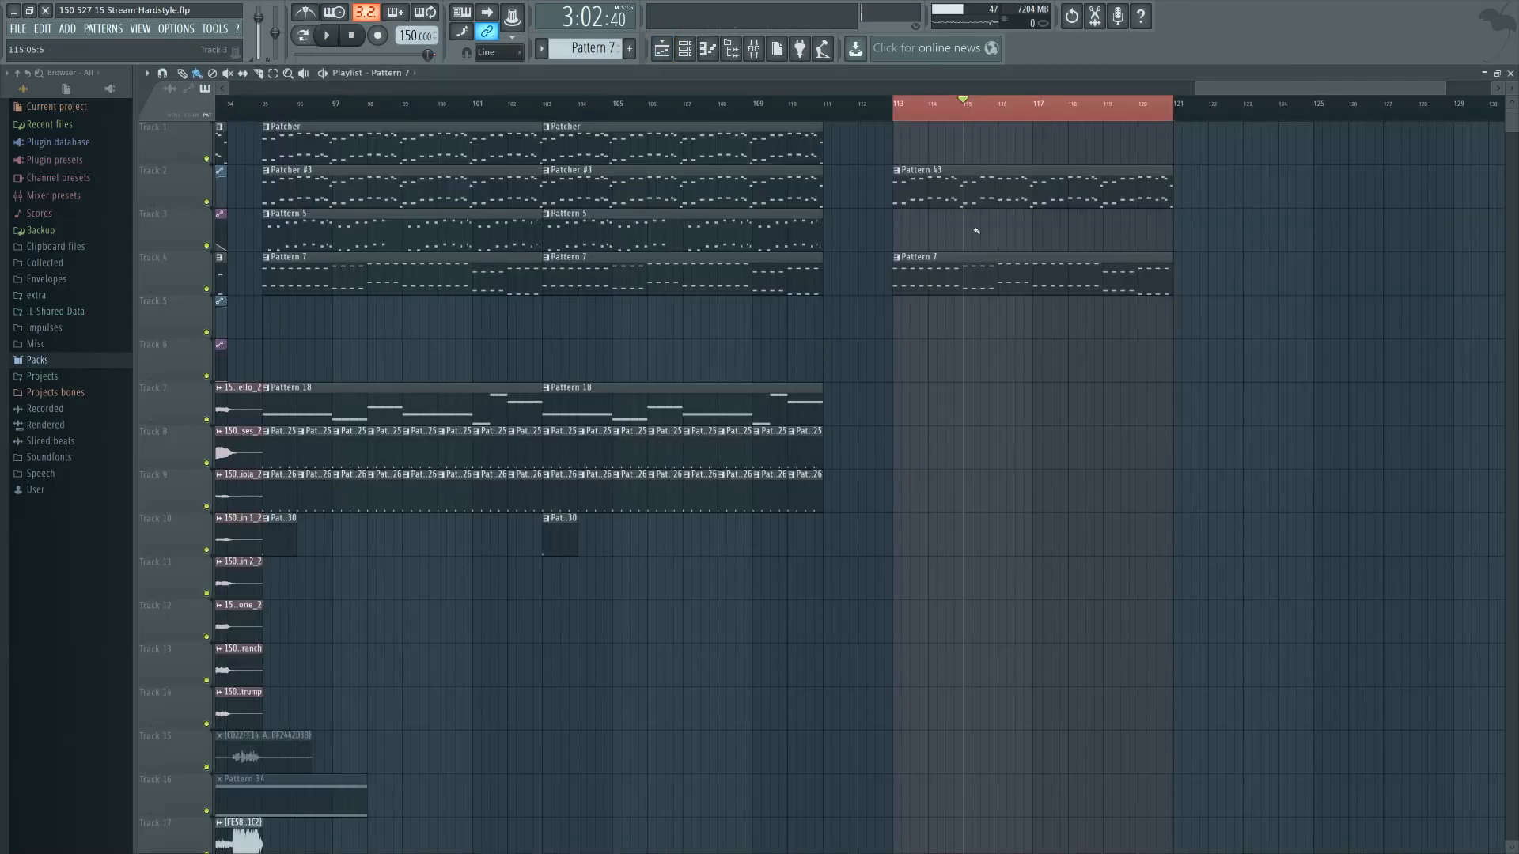
double_click(979, 181)
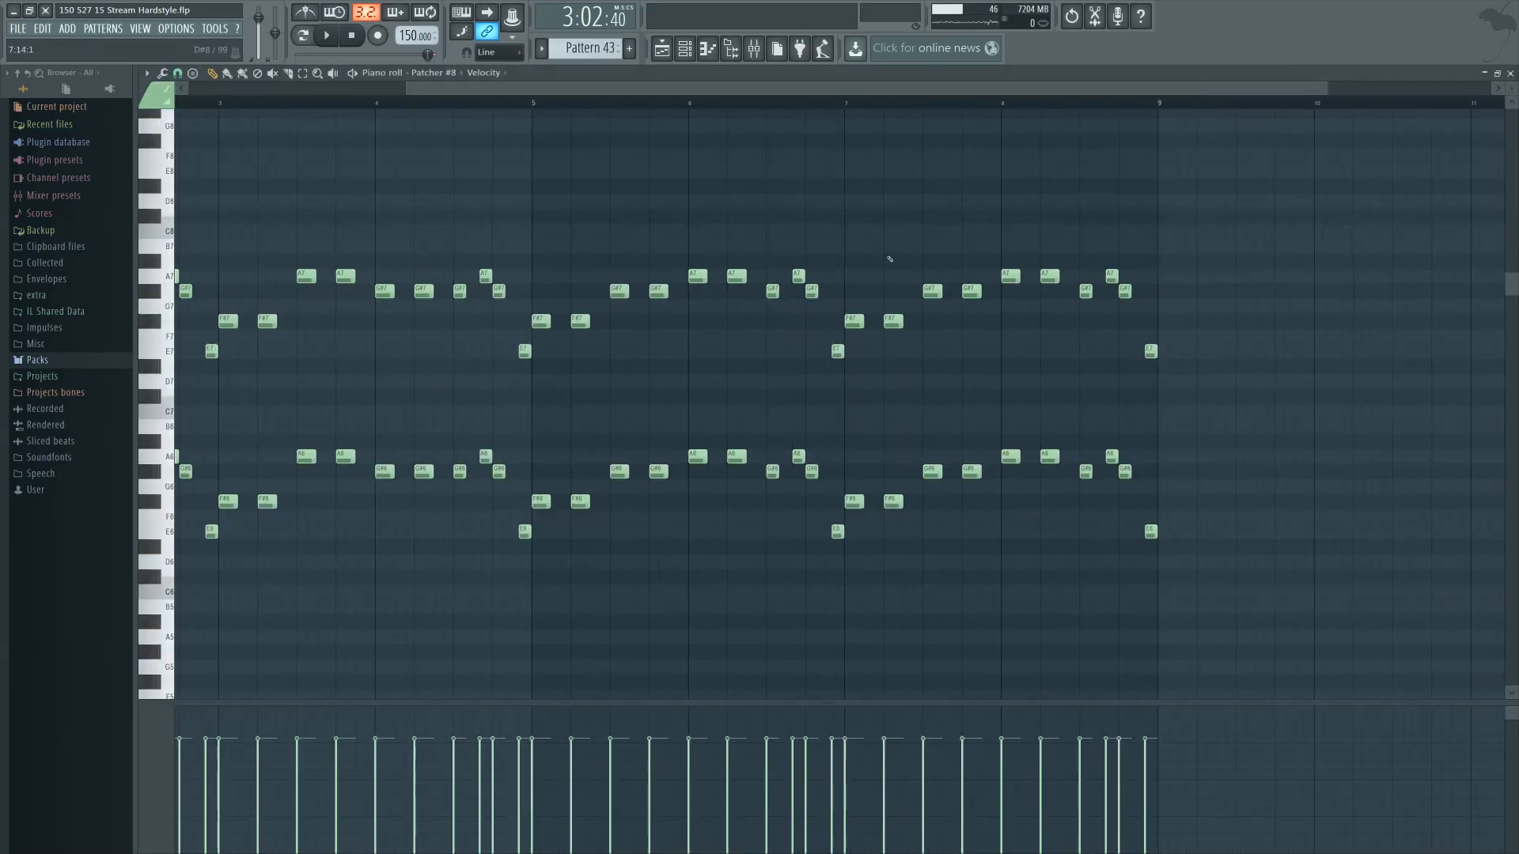
key(space)
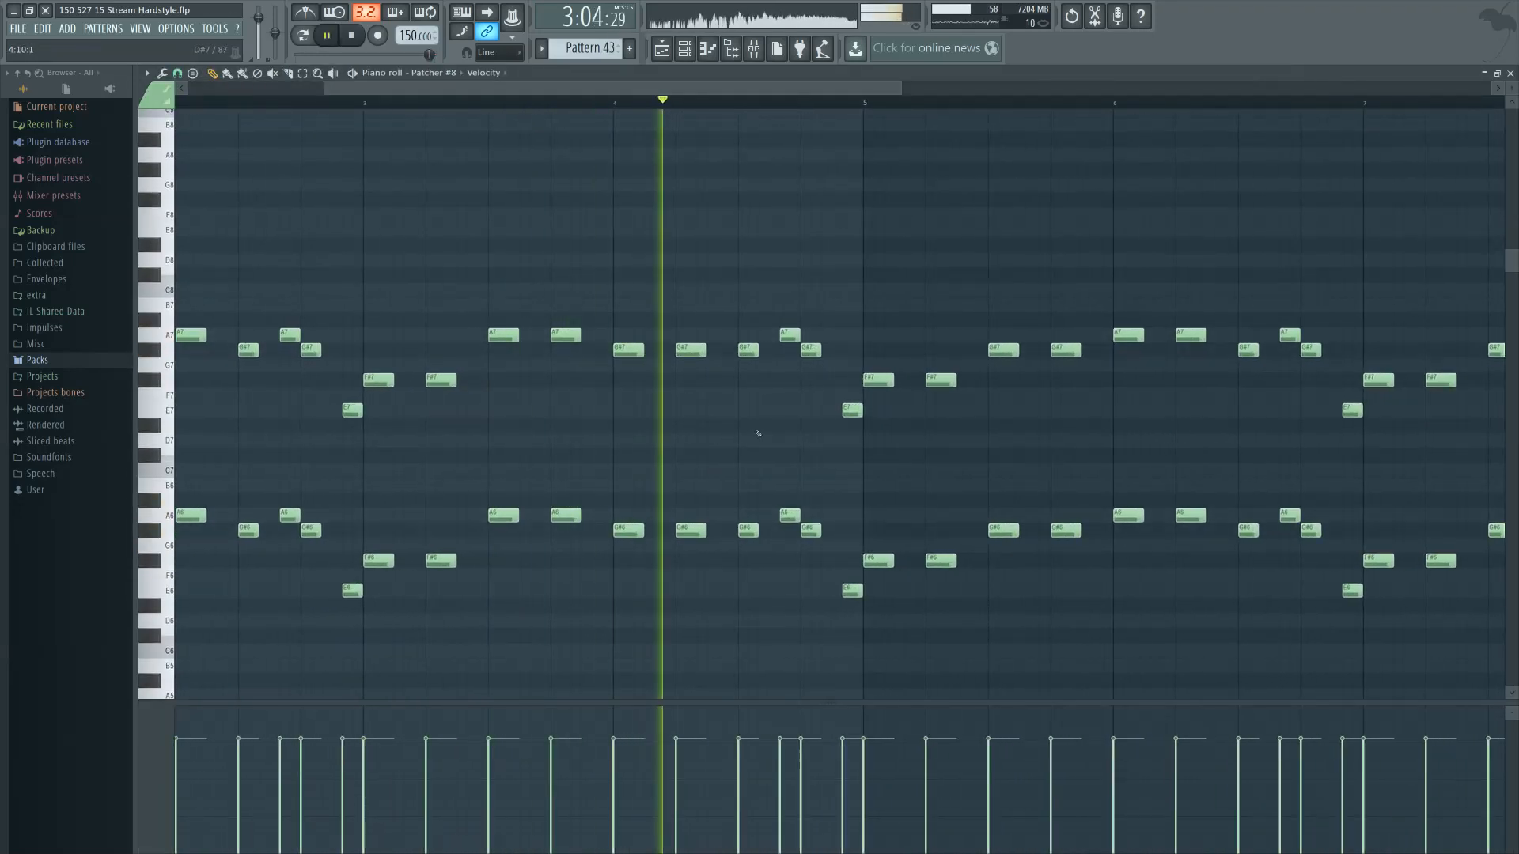
key(space)
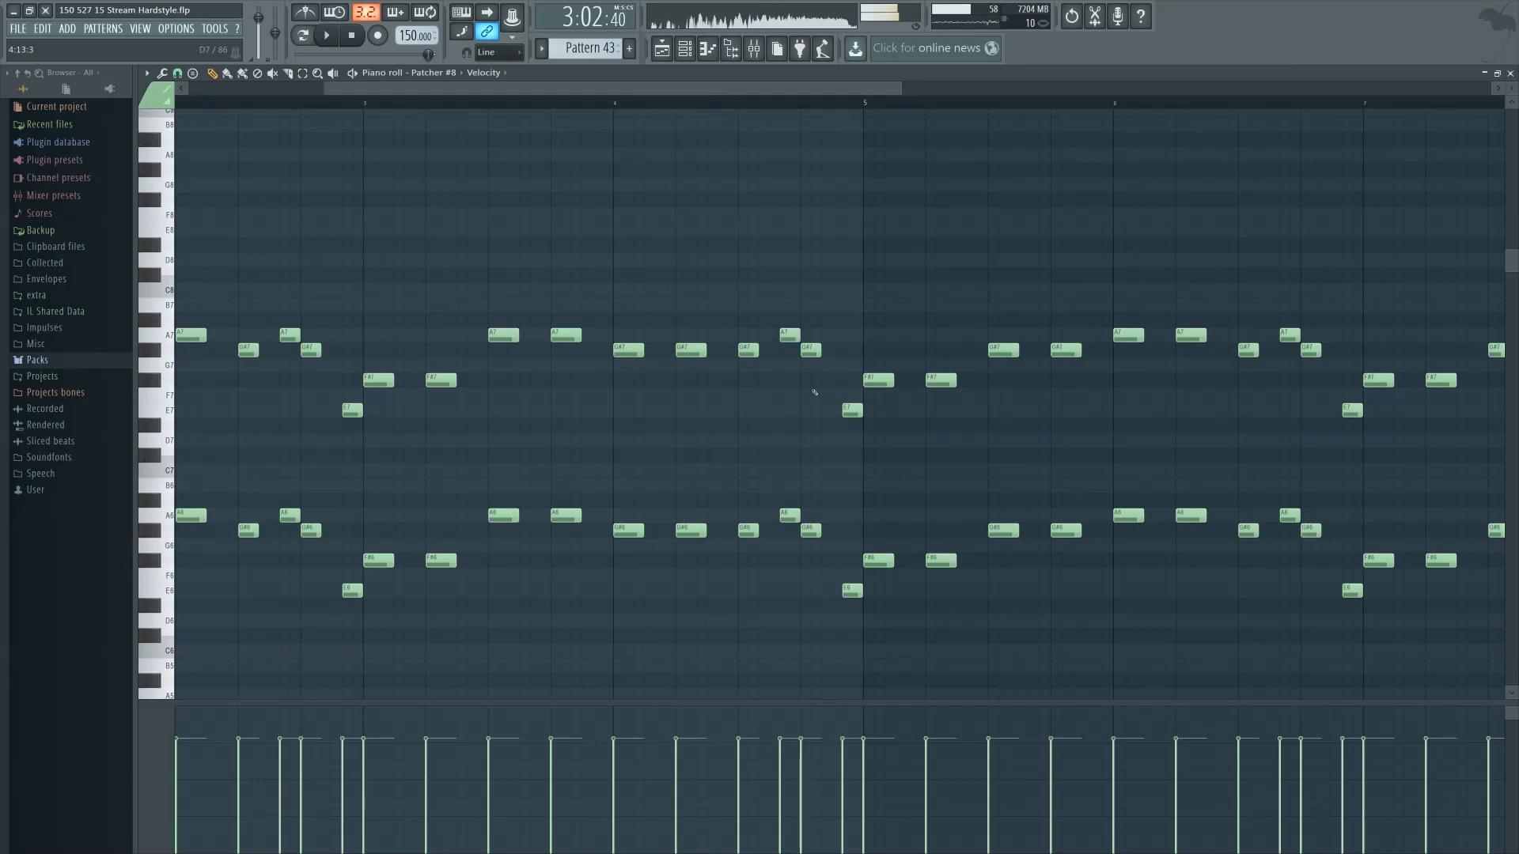
Delete the four short notes at the end of bar 4 in both octaves
key(ctrl+z)
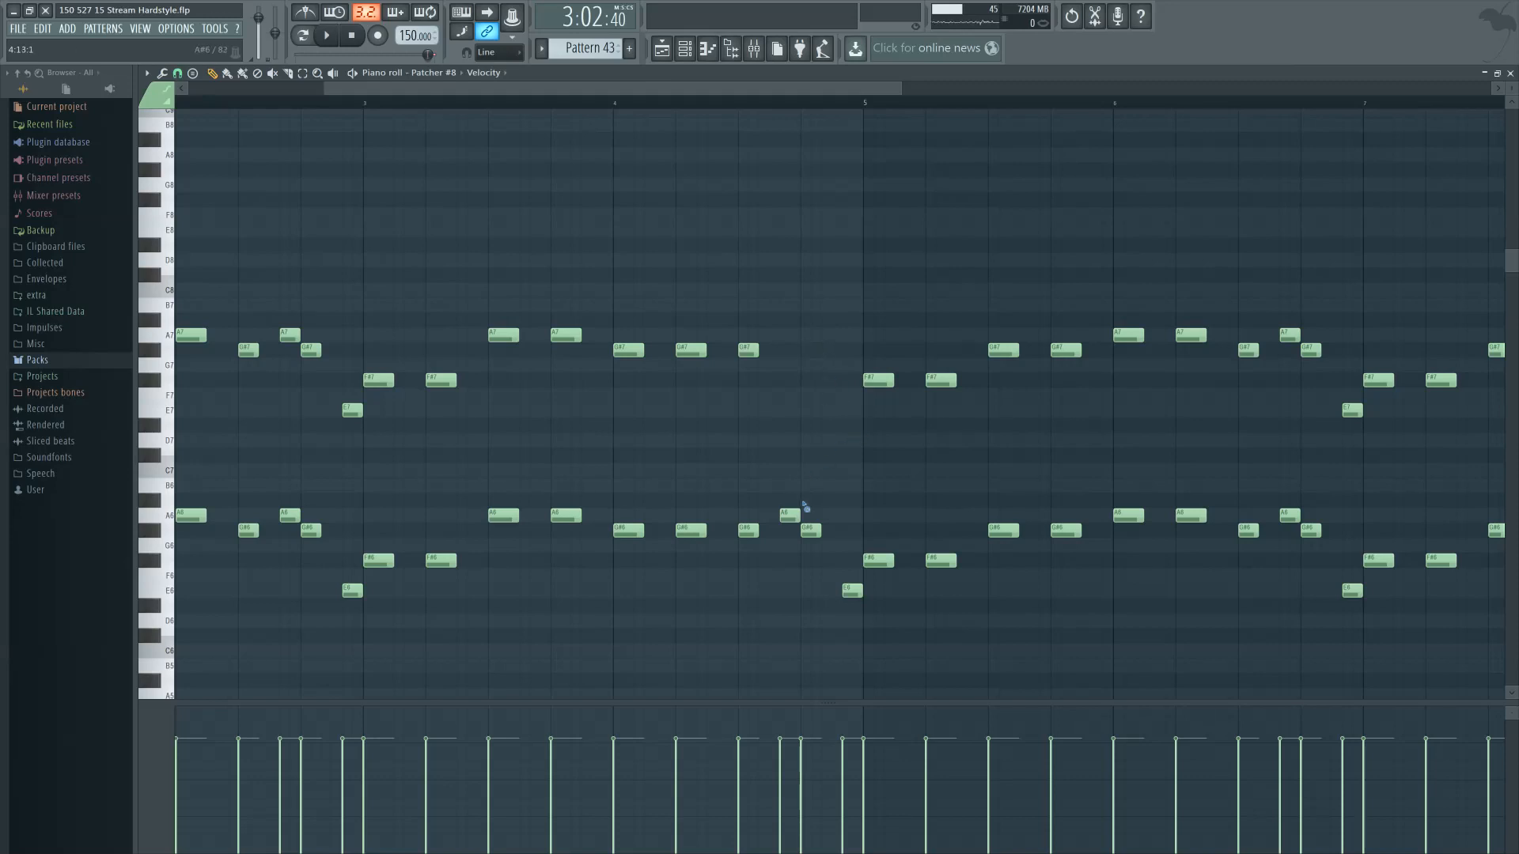
key(ctrl+z)
key(ctrl+z)
Check the ValhallaRoom reverb settings inside Patcher #8 and close its windows
key(F6)
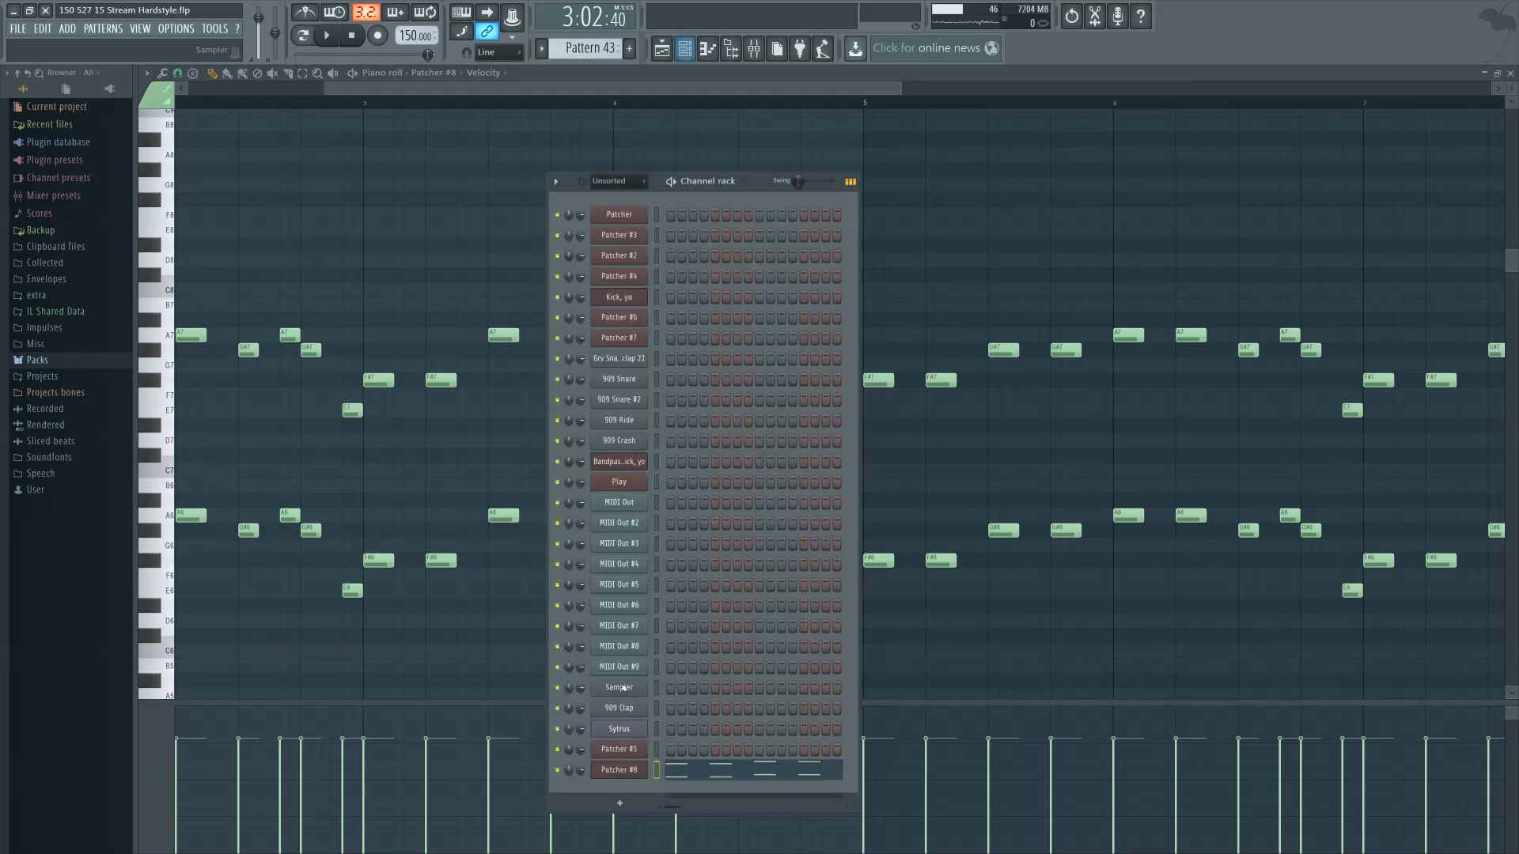
click(631, 770)
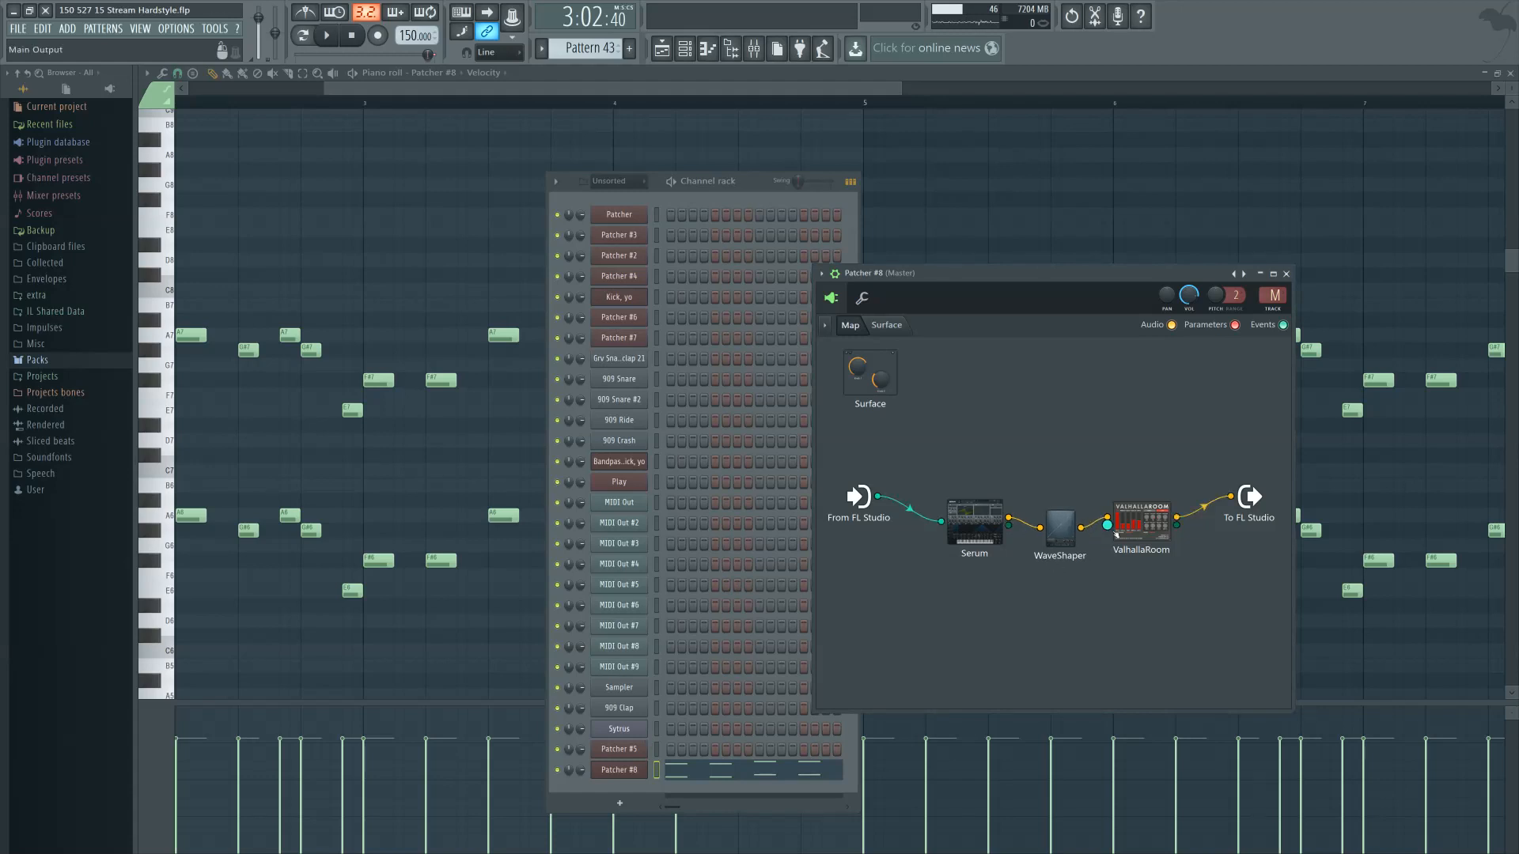
click(1149, 523)
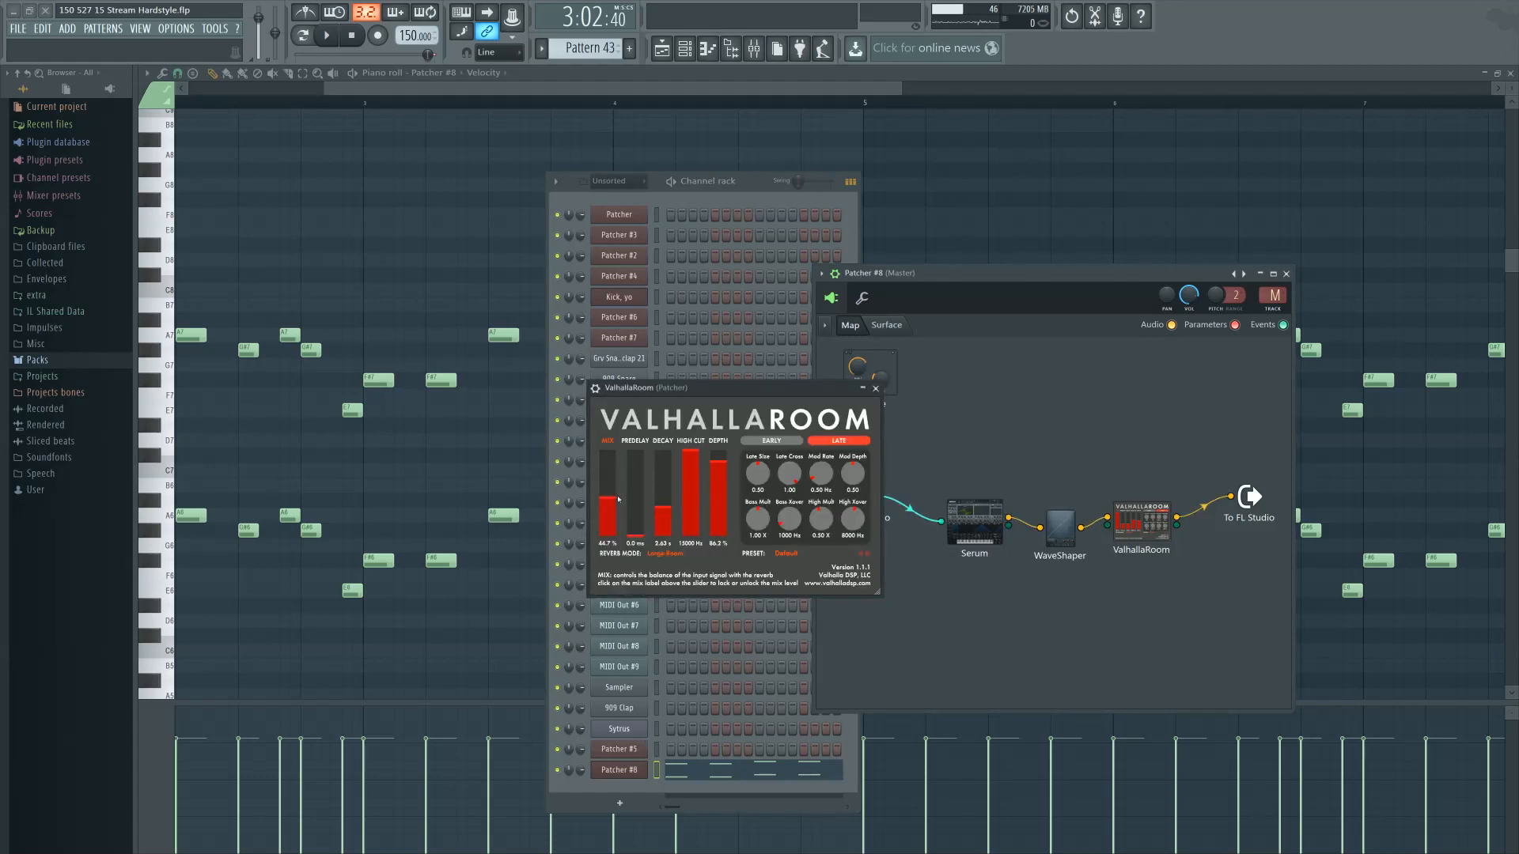
click(877, 389)
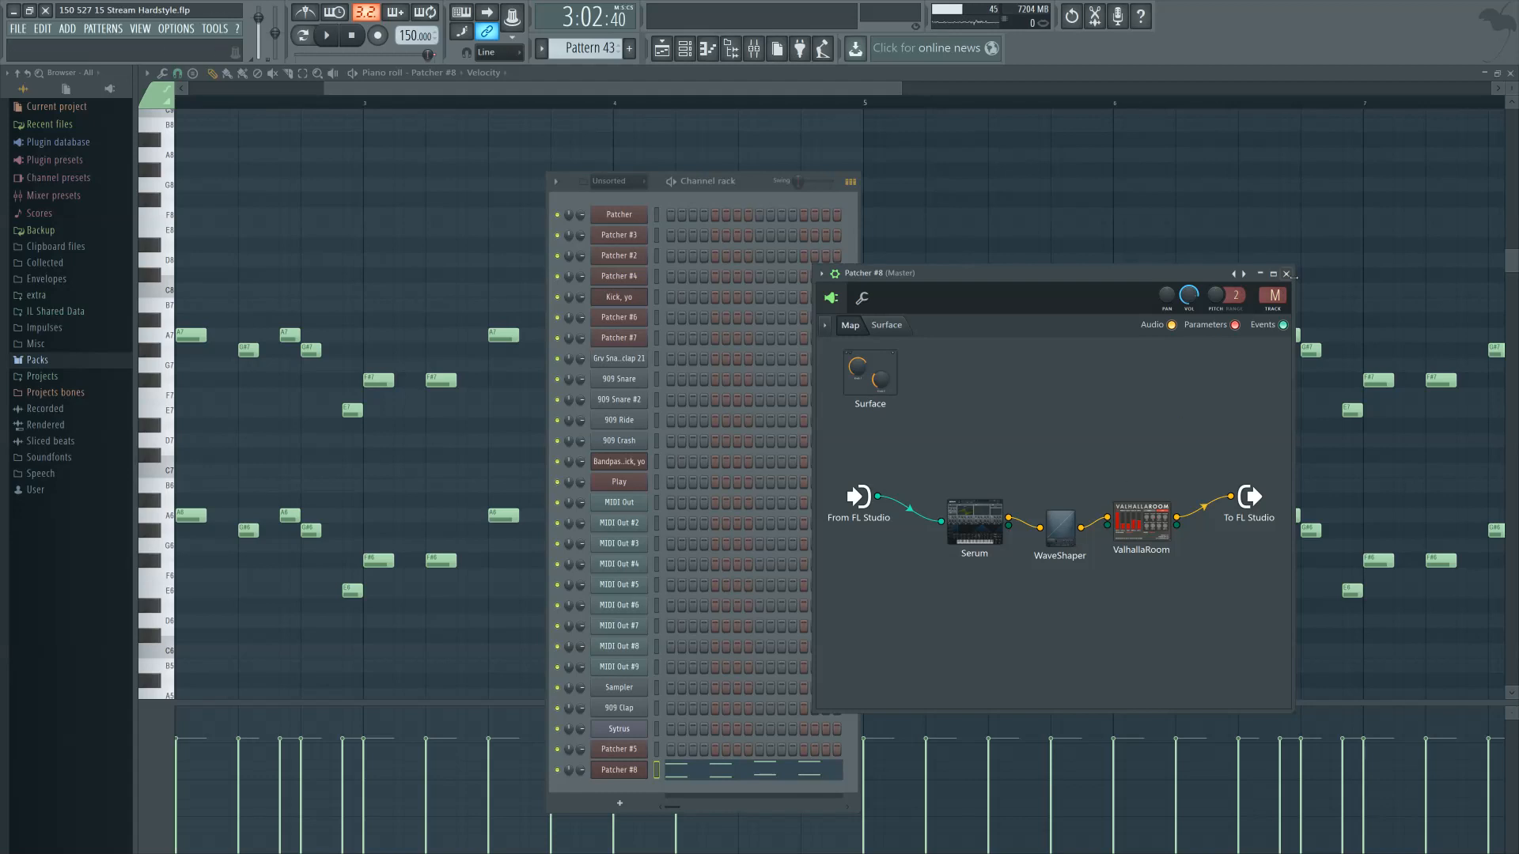
click(1287, 274)
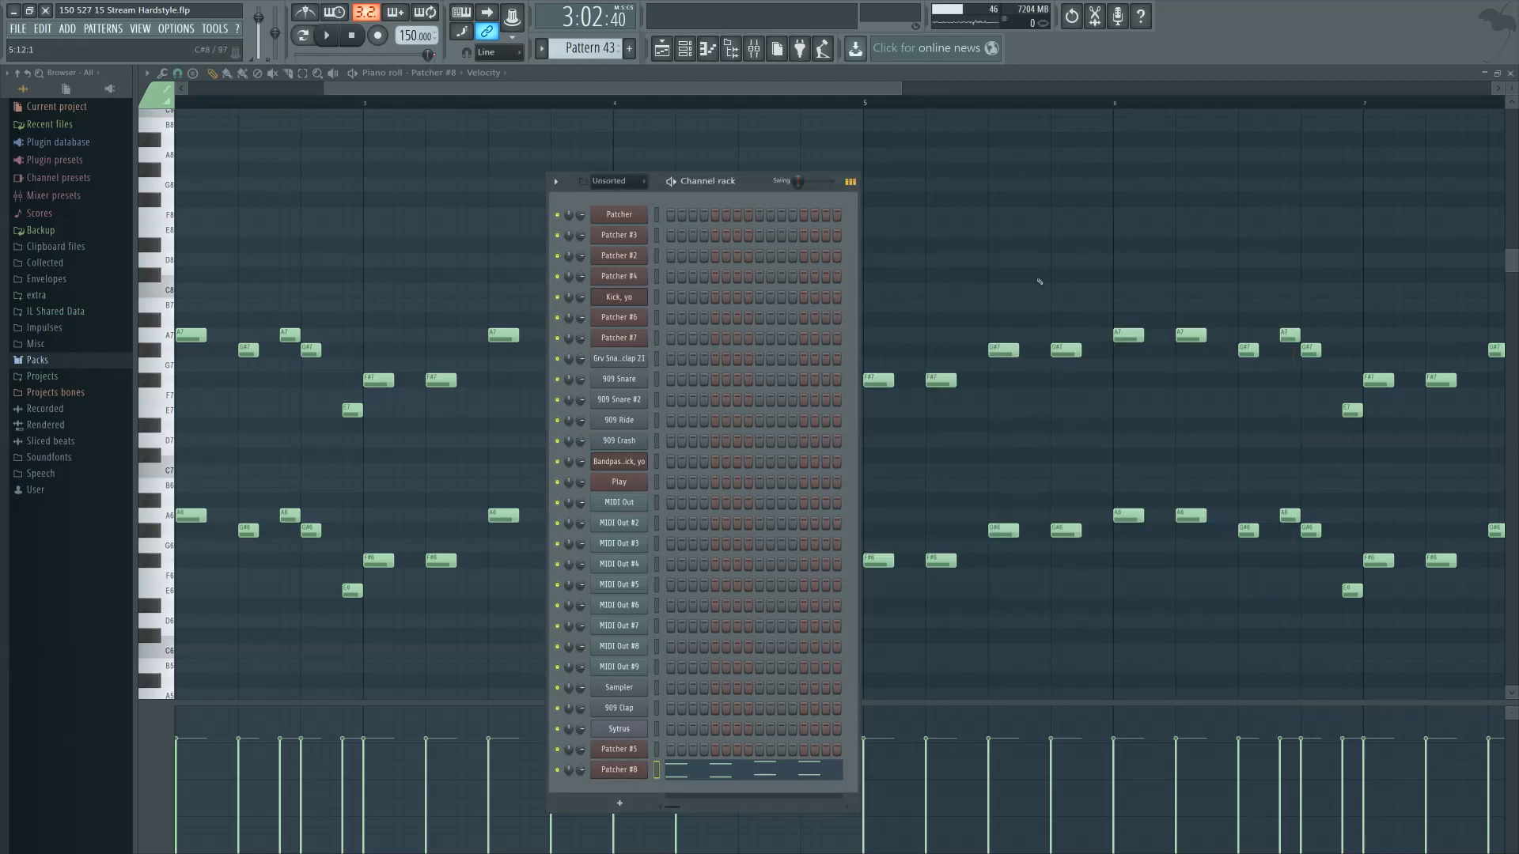
key(F6)
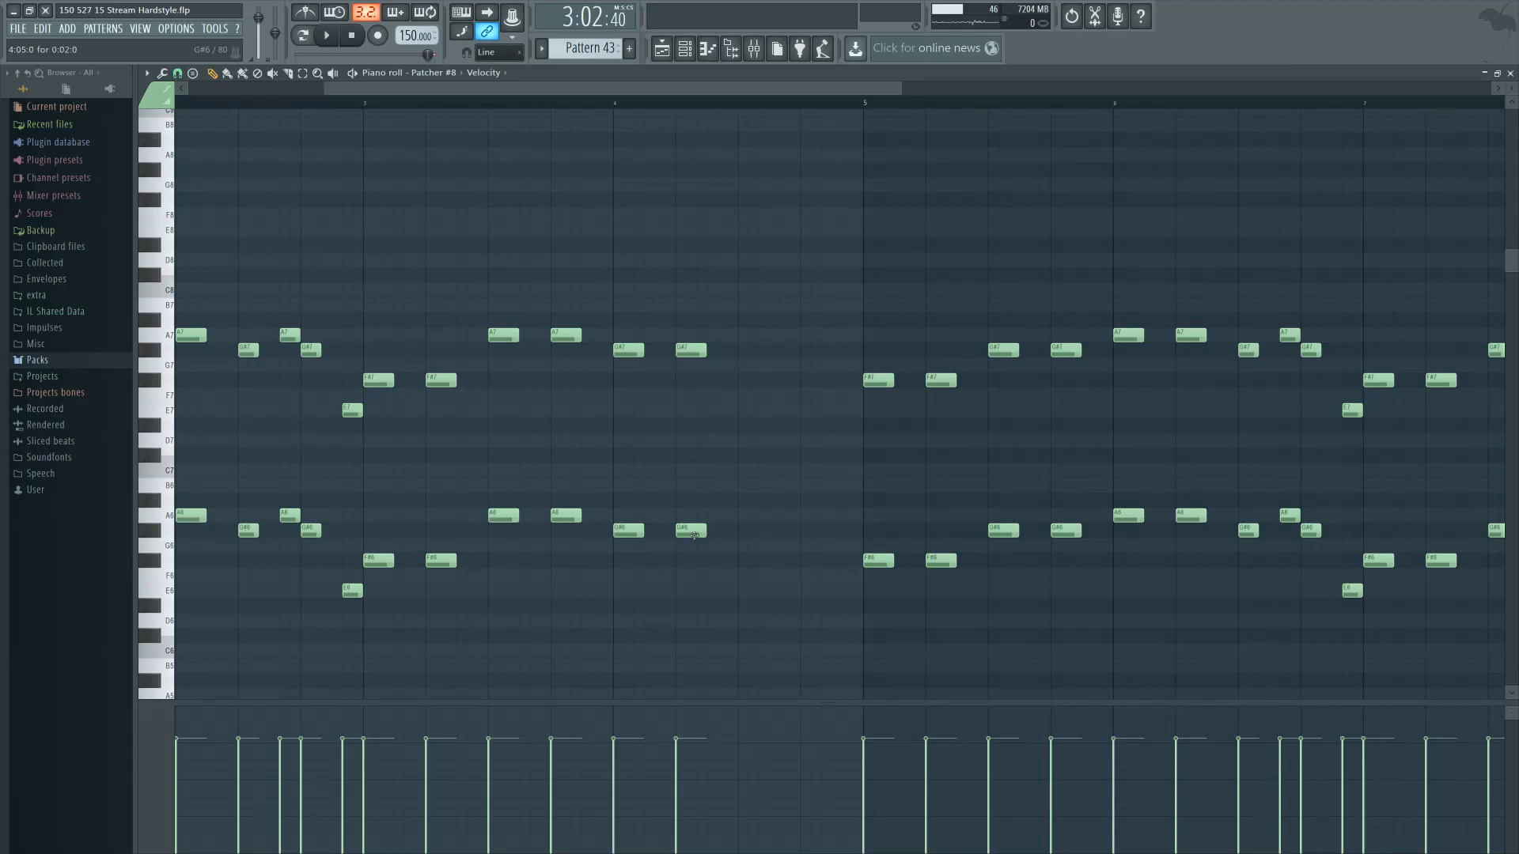
Lower the two notes of bar 4 to E in both octaves and listen to the change
scroll(841, 518, down, 2)
key(space)
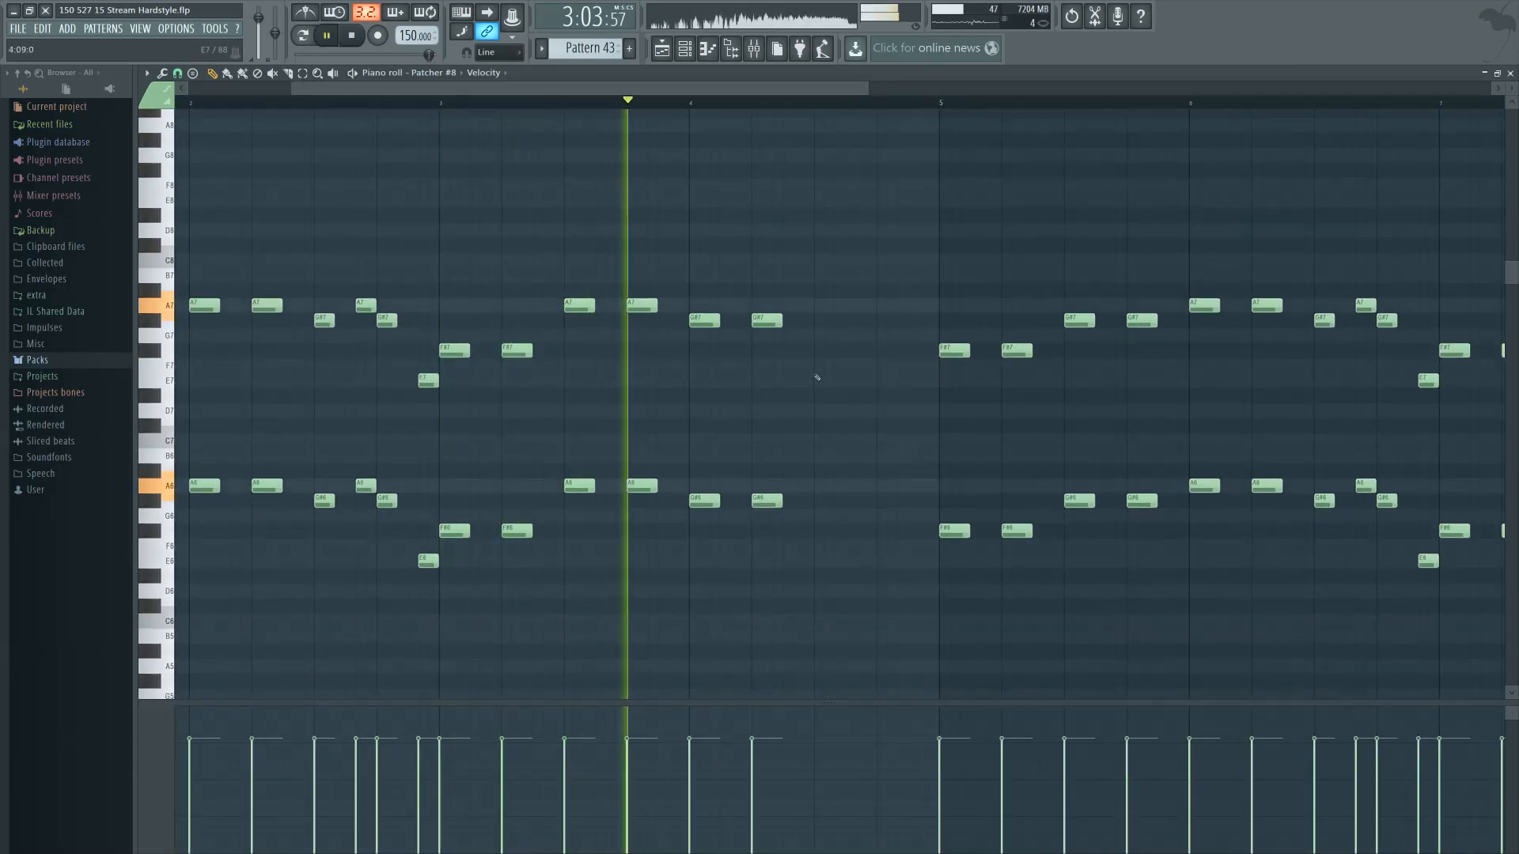
key(space)
drag(689, 283, 784, 520)
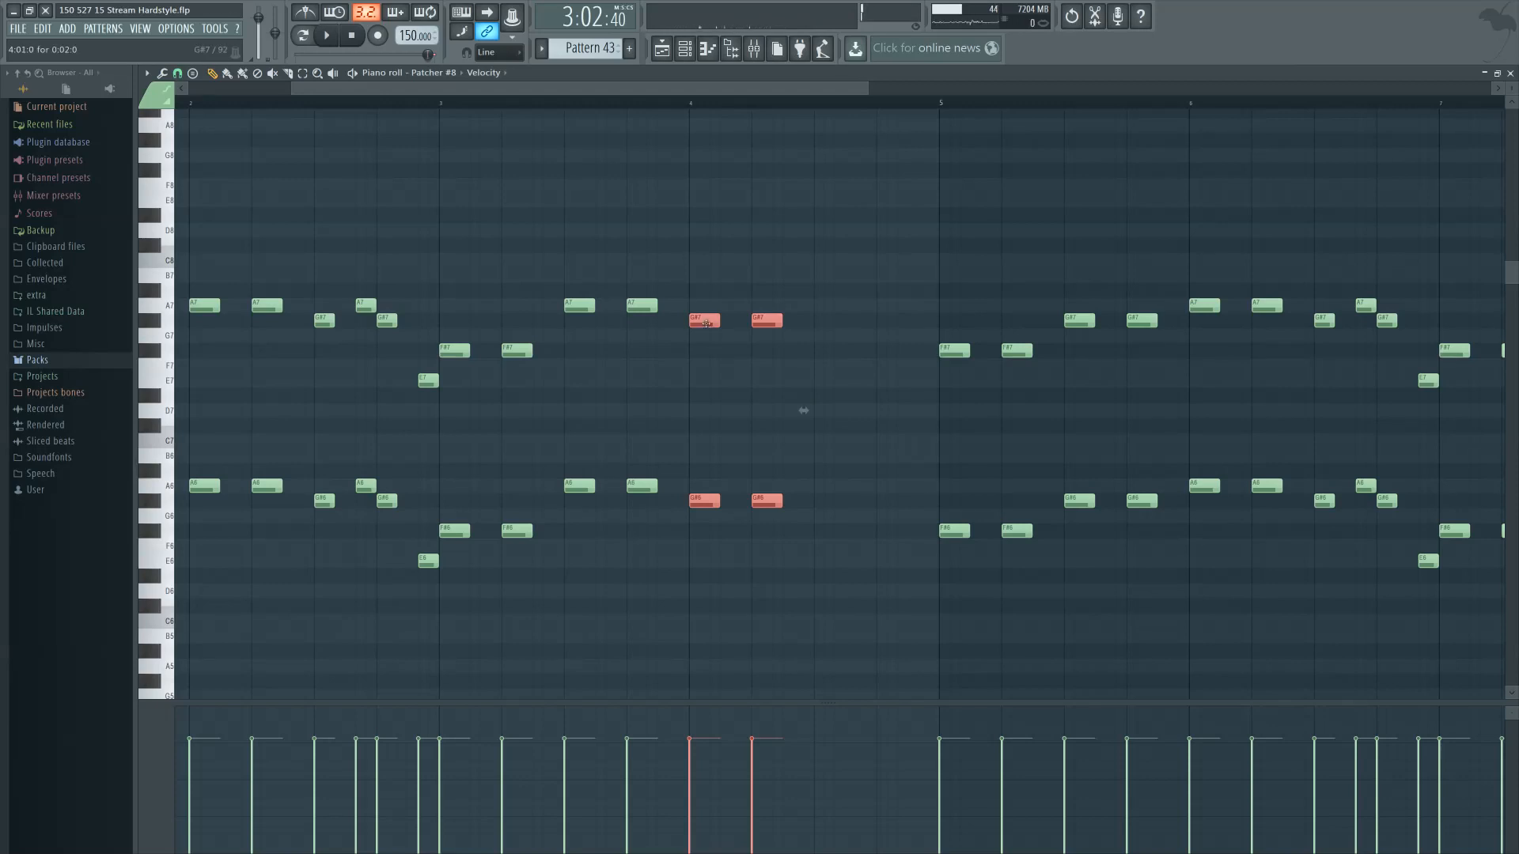
drag(707, 320, 707, 383)
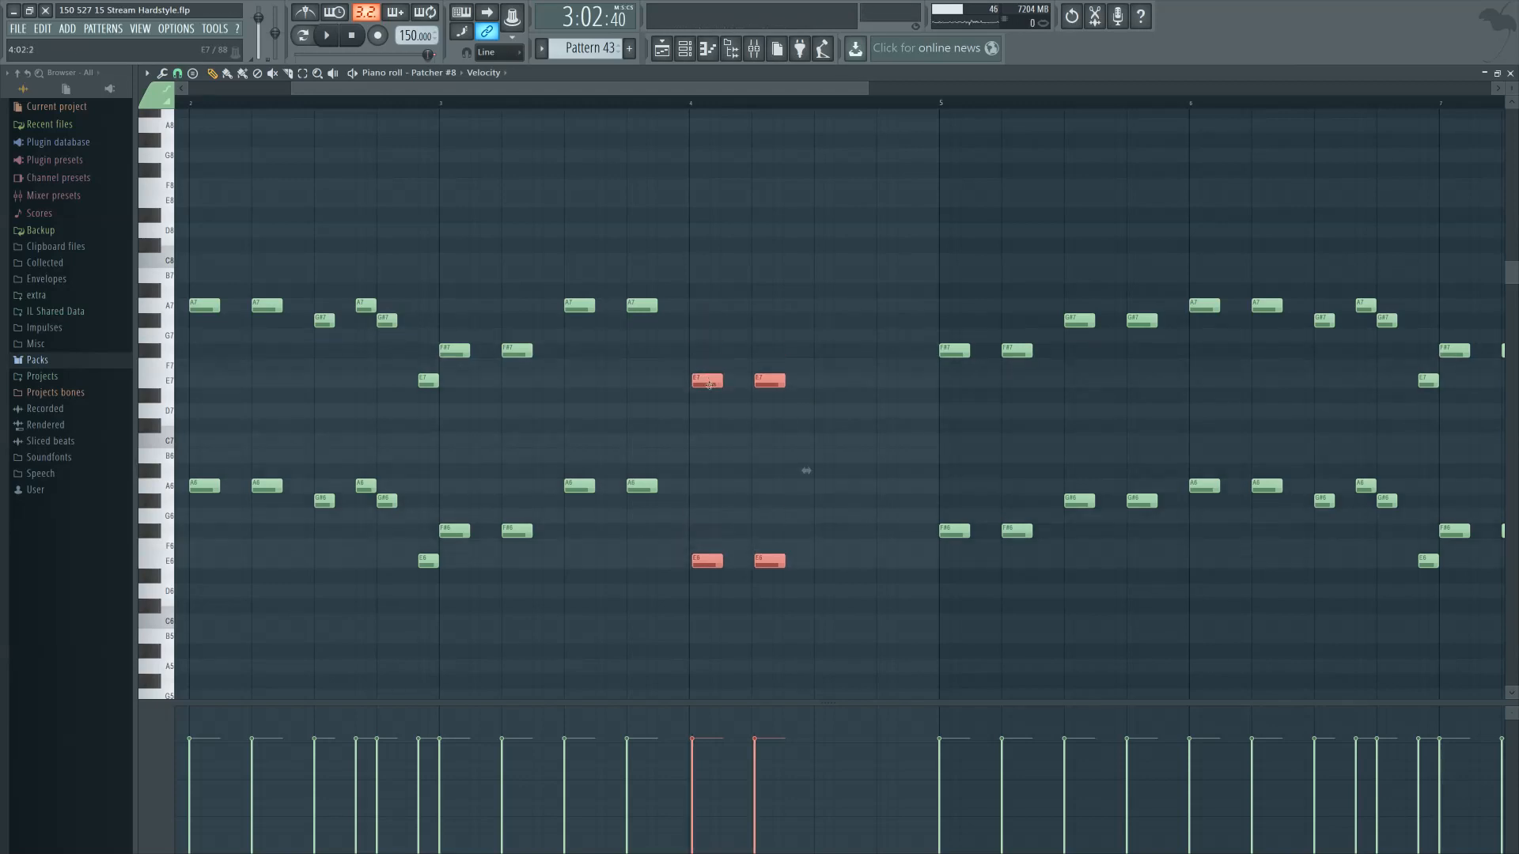
key(space)
click(720, 444)
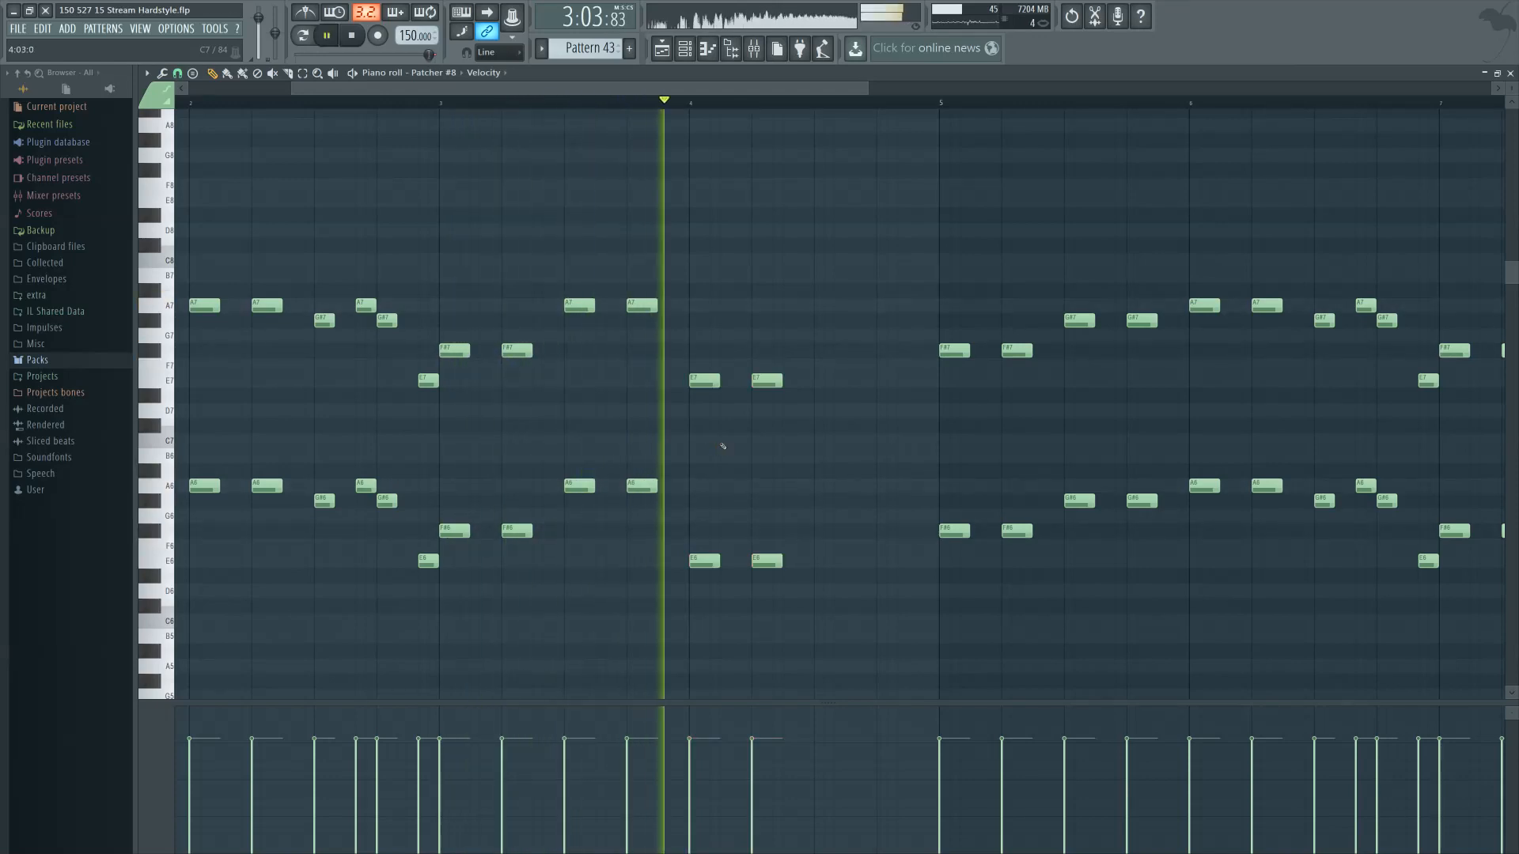
key(space)
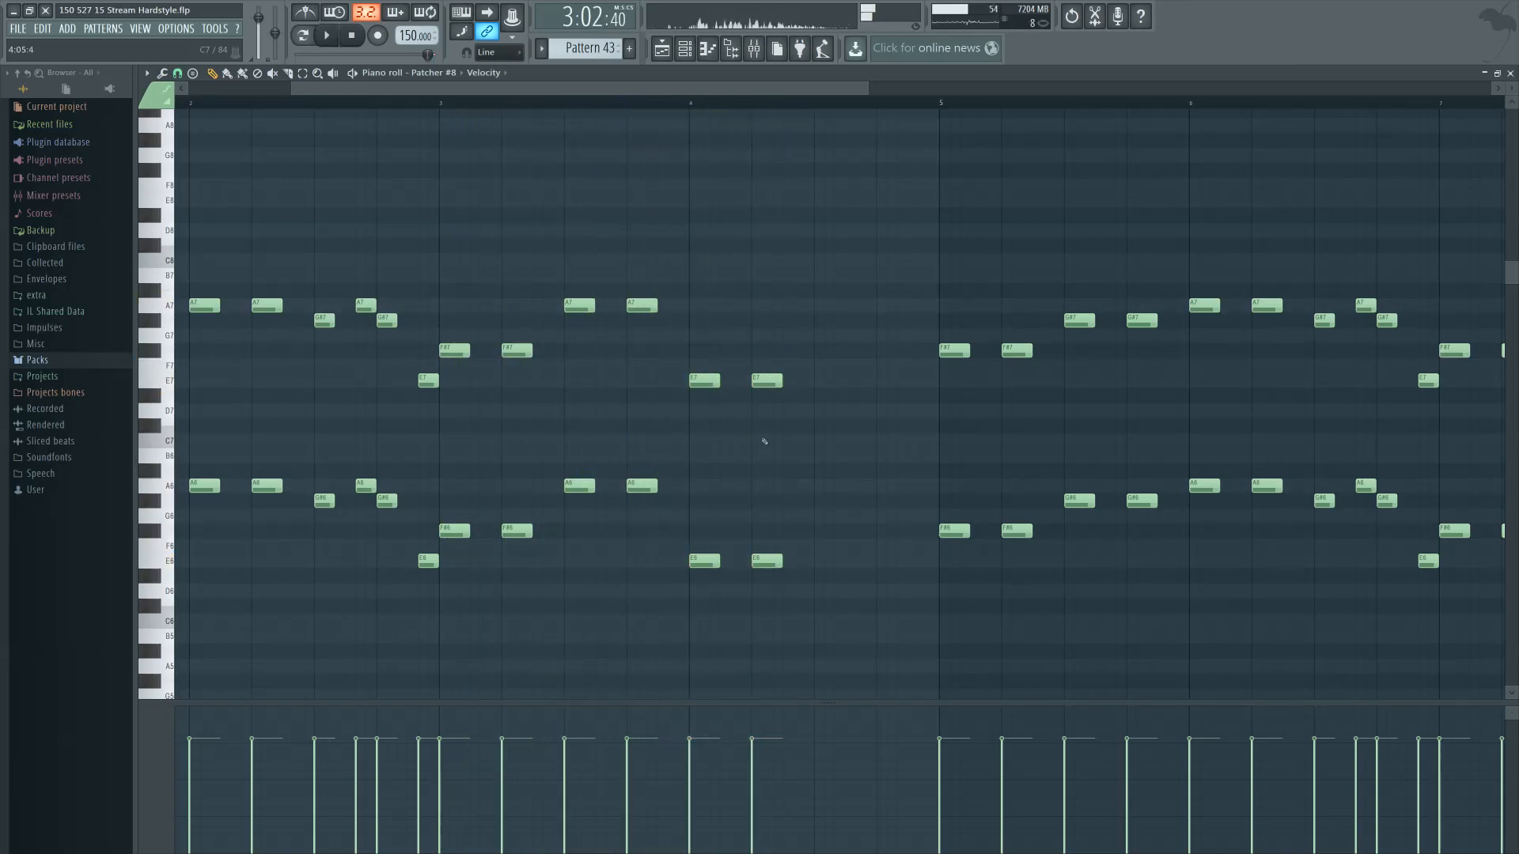
Play the edited melody several times from bar 3 and from its beginning
scroll(845, 447, down, 3)
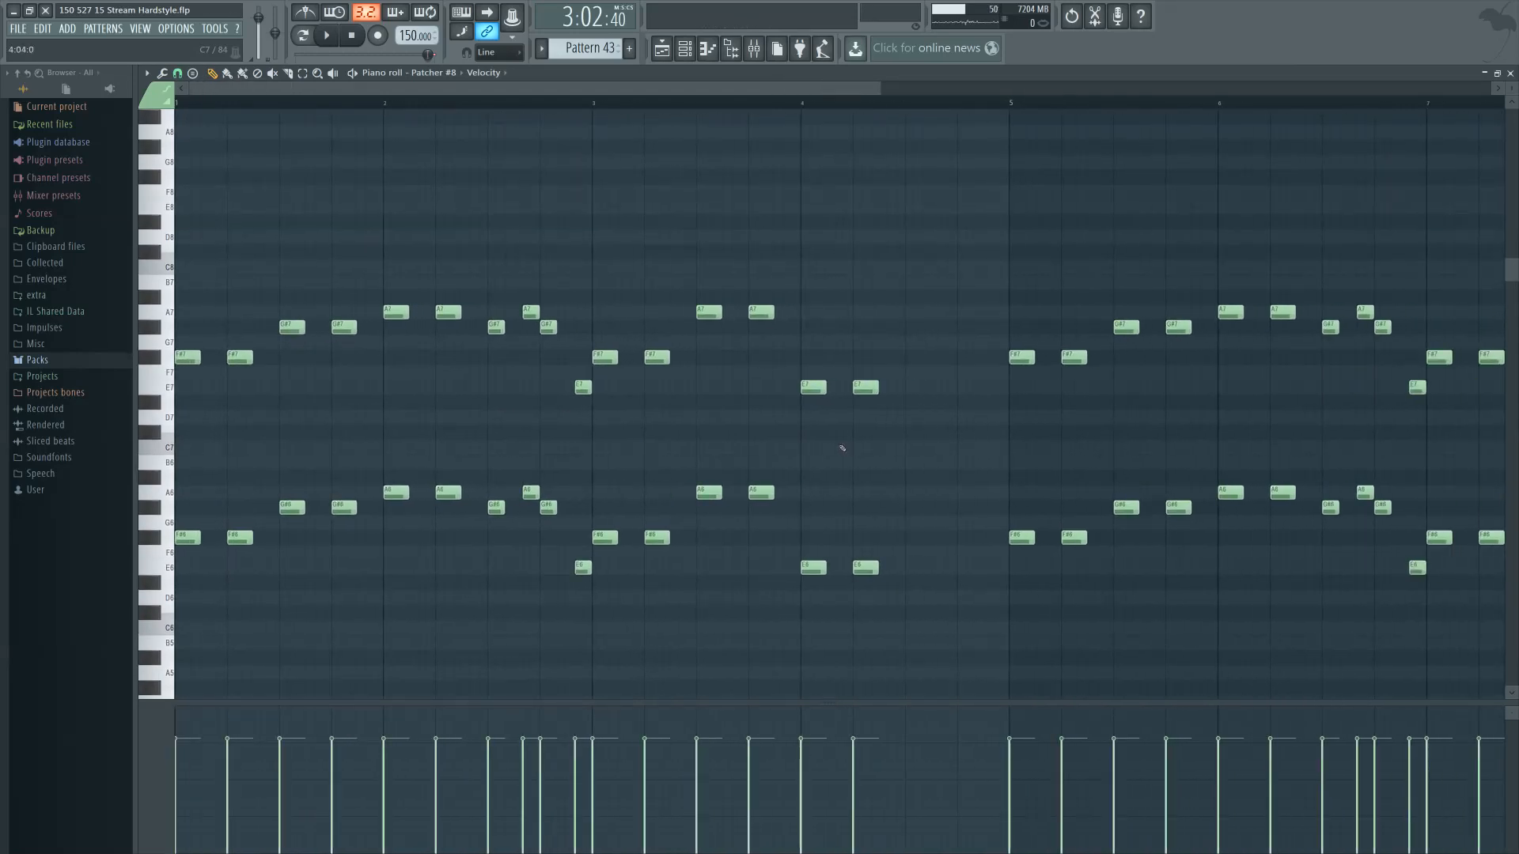
key(space)
key(space)
key(space)
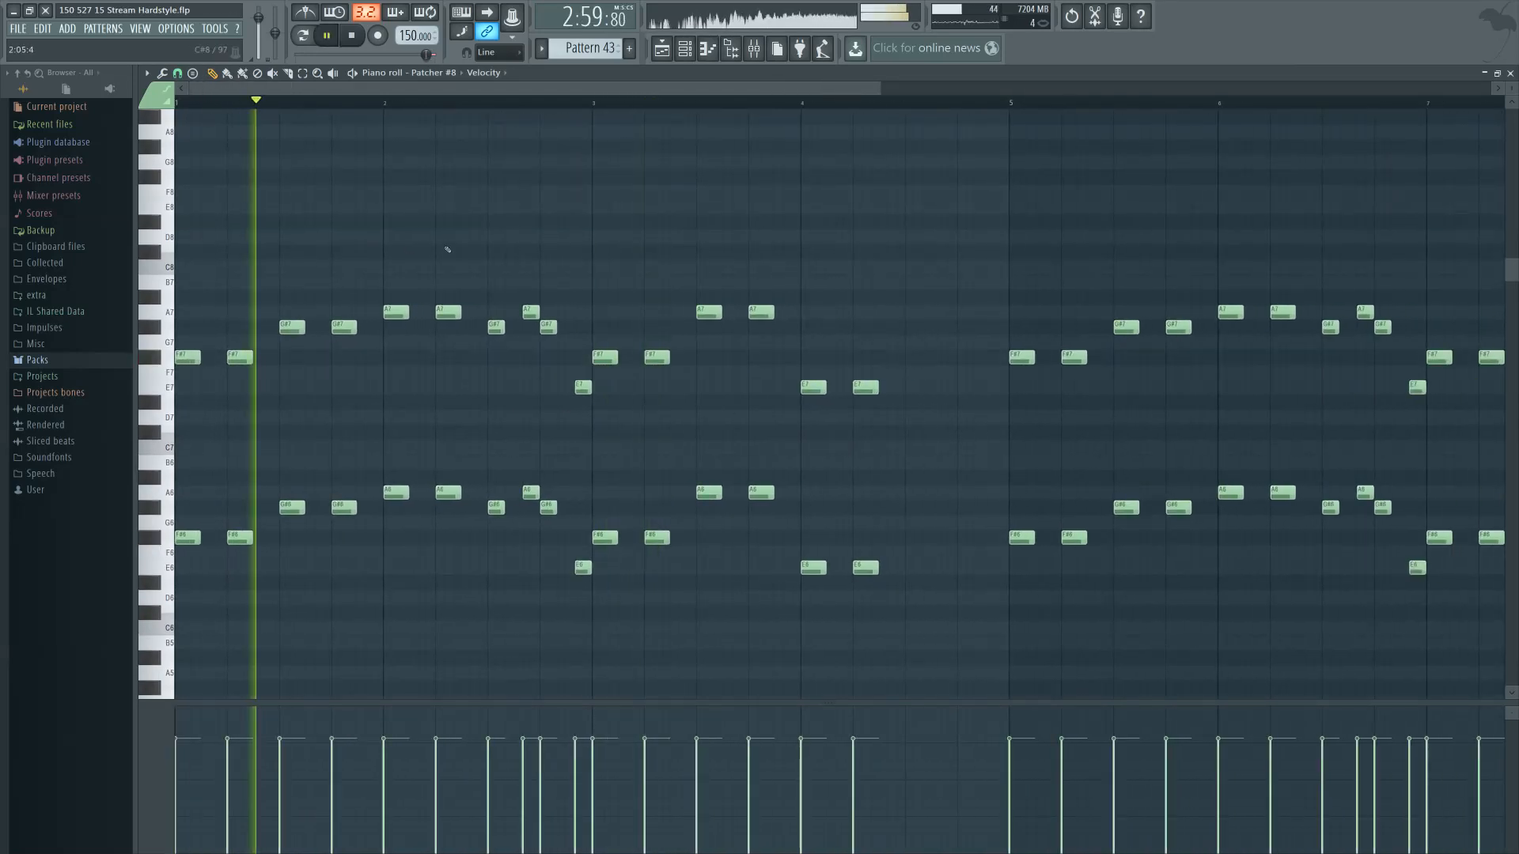
key(space)
key(space)
key(space)
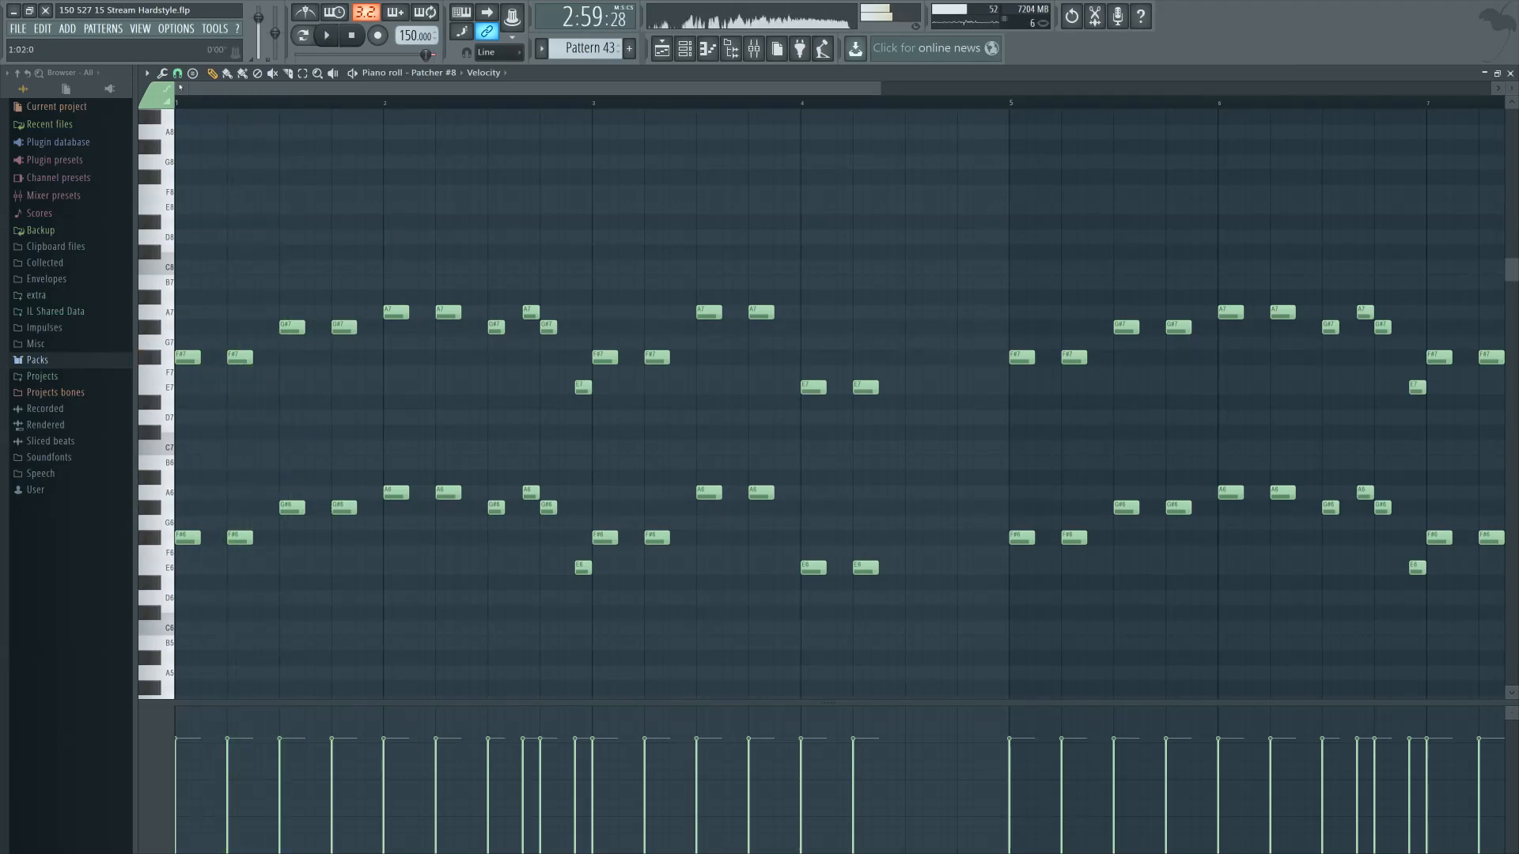
Play the melody and raise the two notes of bar 4 to F# in both octaves
key(space)
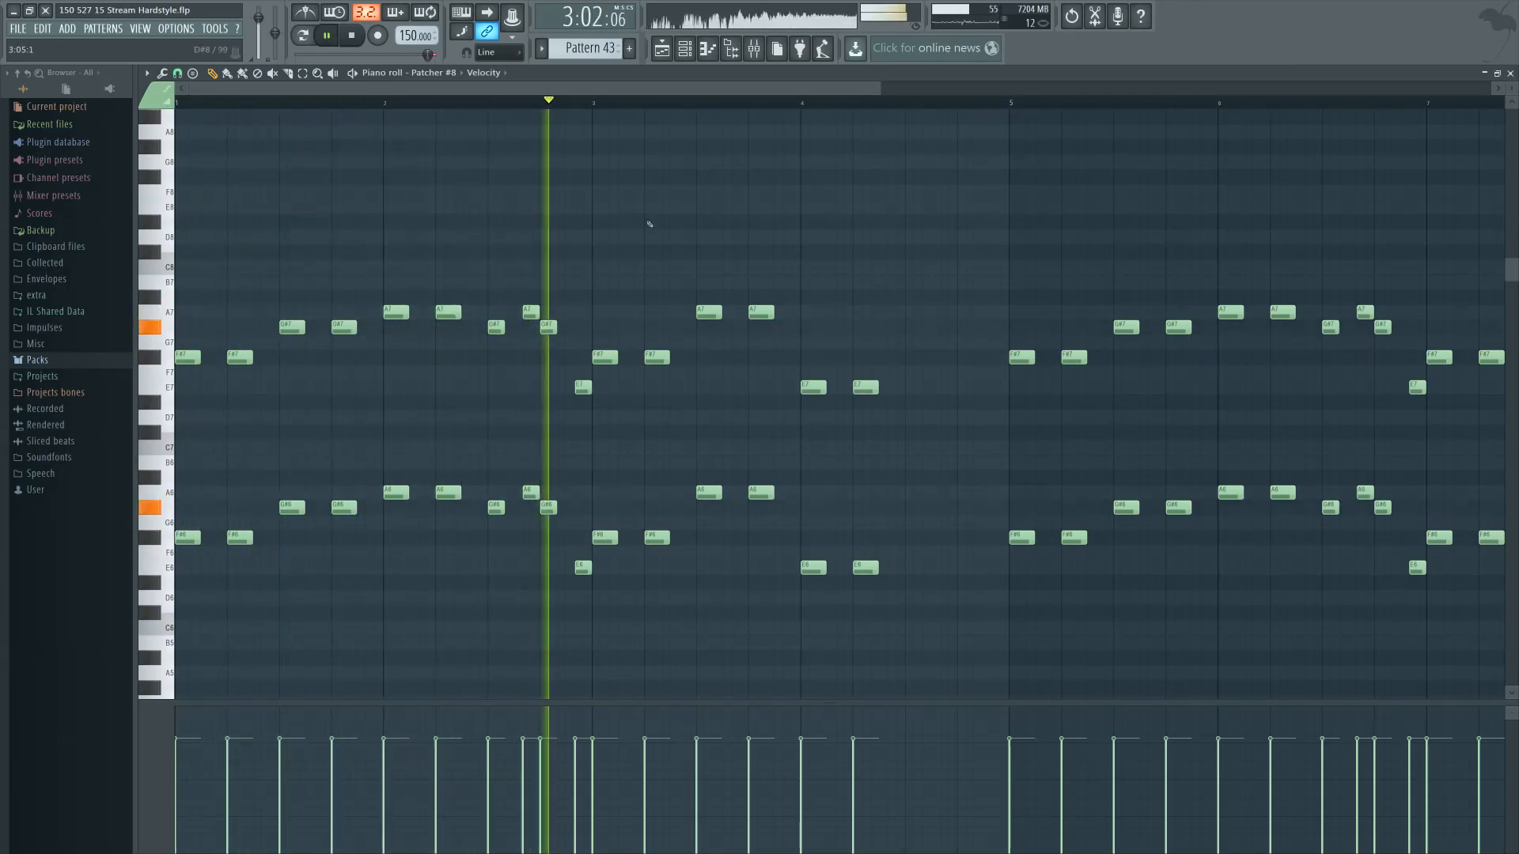
key(space)
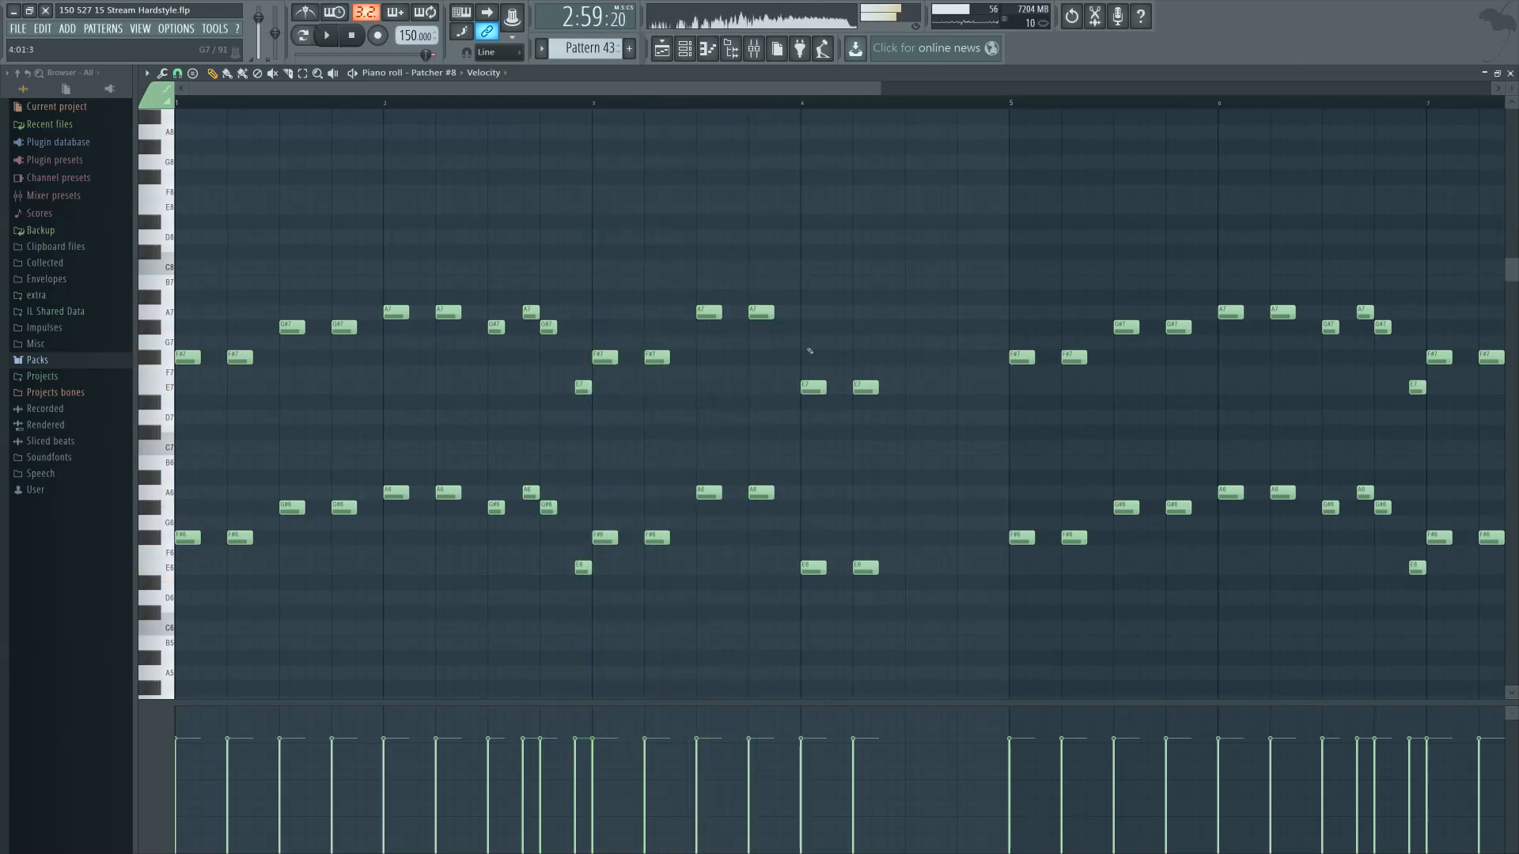
scroll(849, 368, up, 1)
drag(795, 317, 894, 582)
drag(807, 386, 808, 356)
key(ctrl+d)
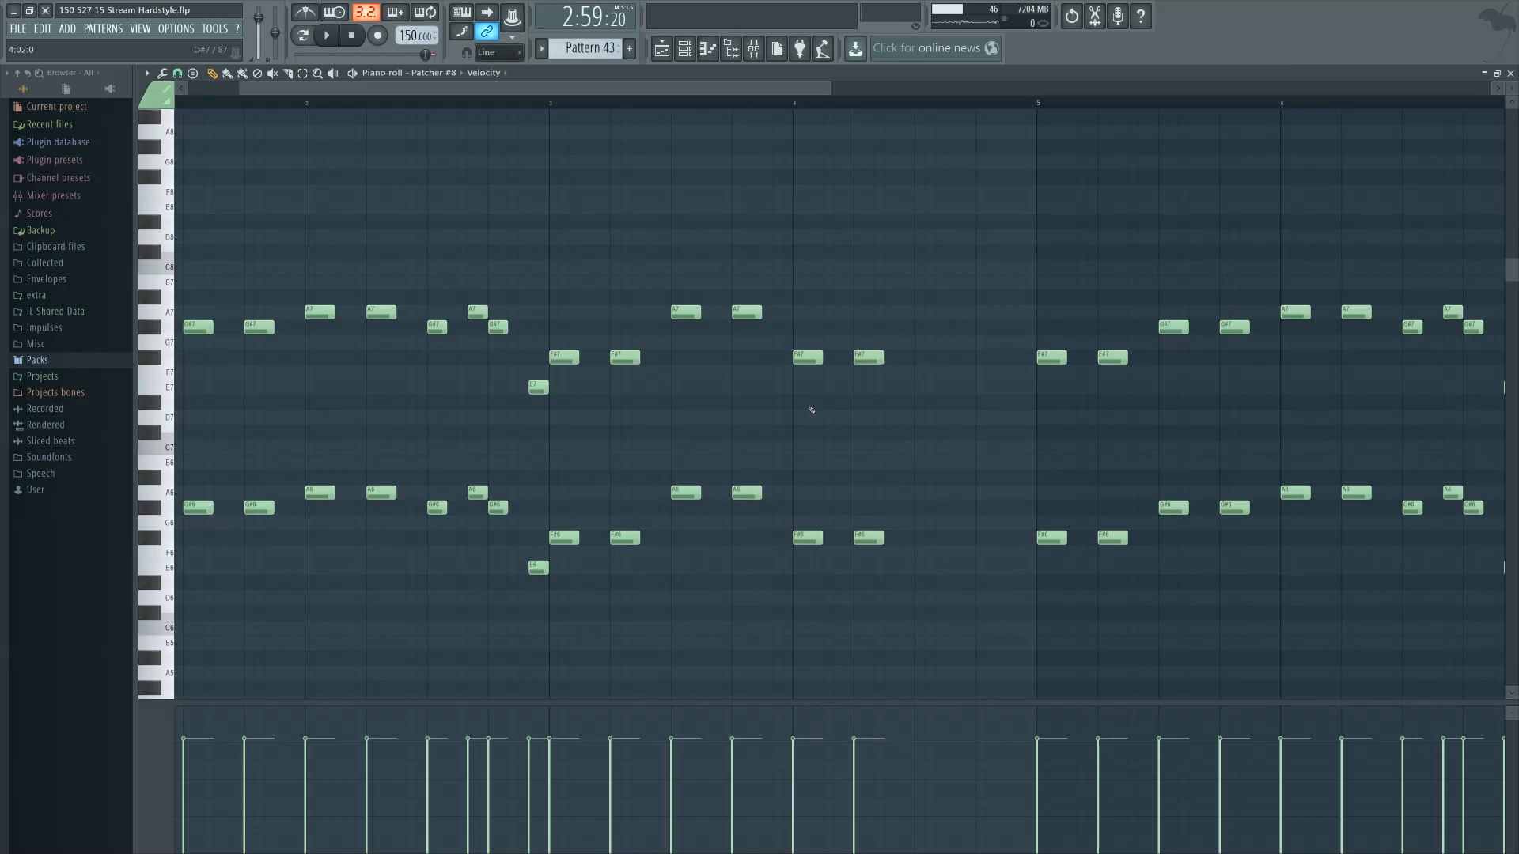
Make the Pattern 7 clip at bar 113 unique and open its notes in the piano roll
key(F5)
click(896, 256)
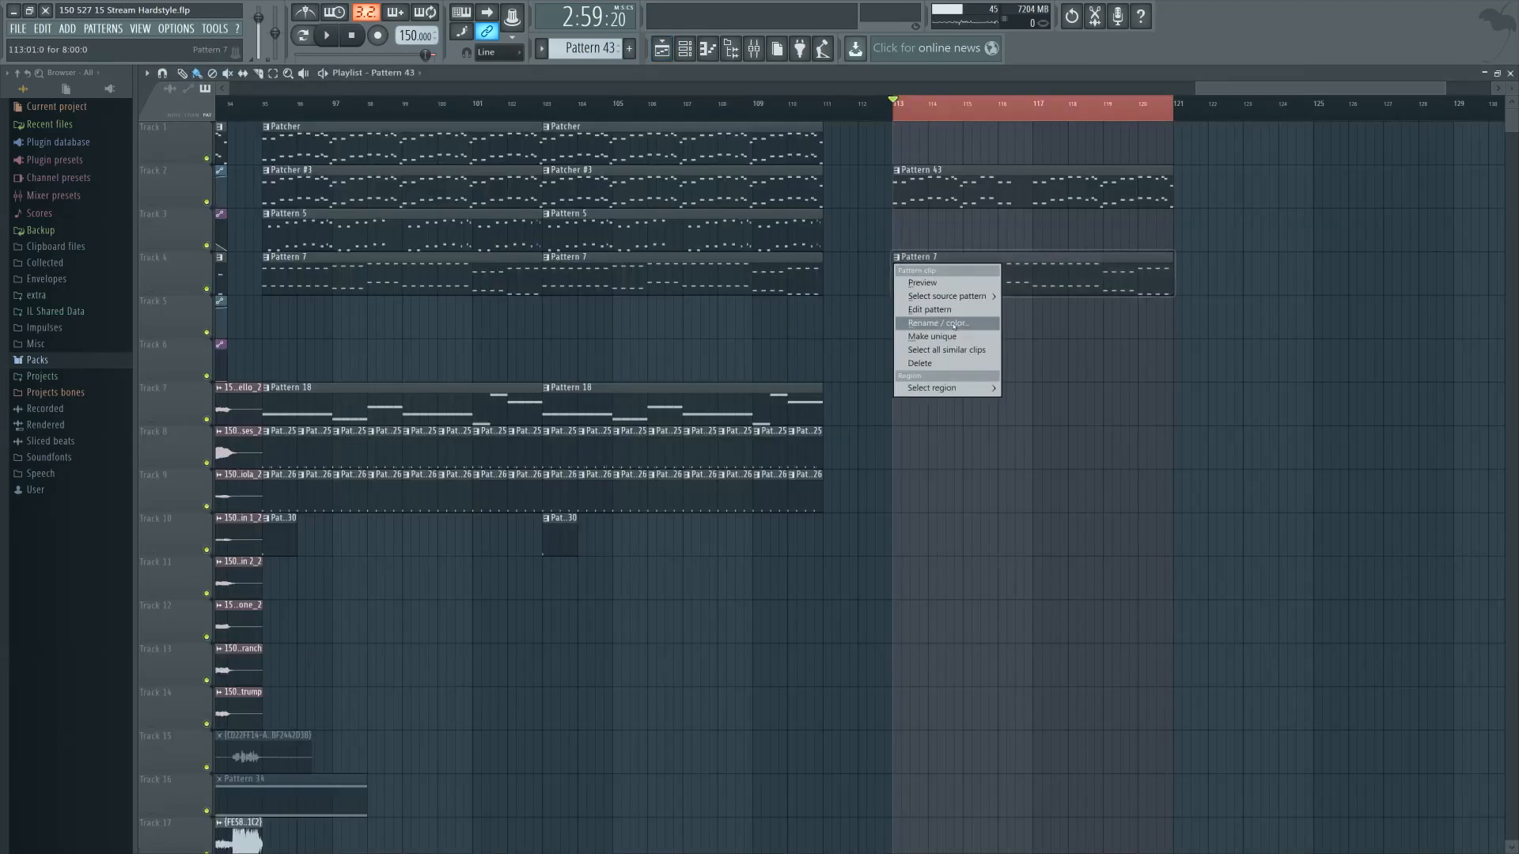
click(941, 337)
key(F7)
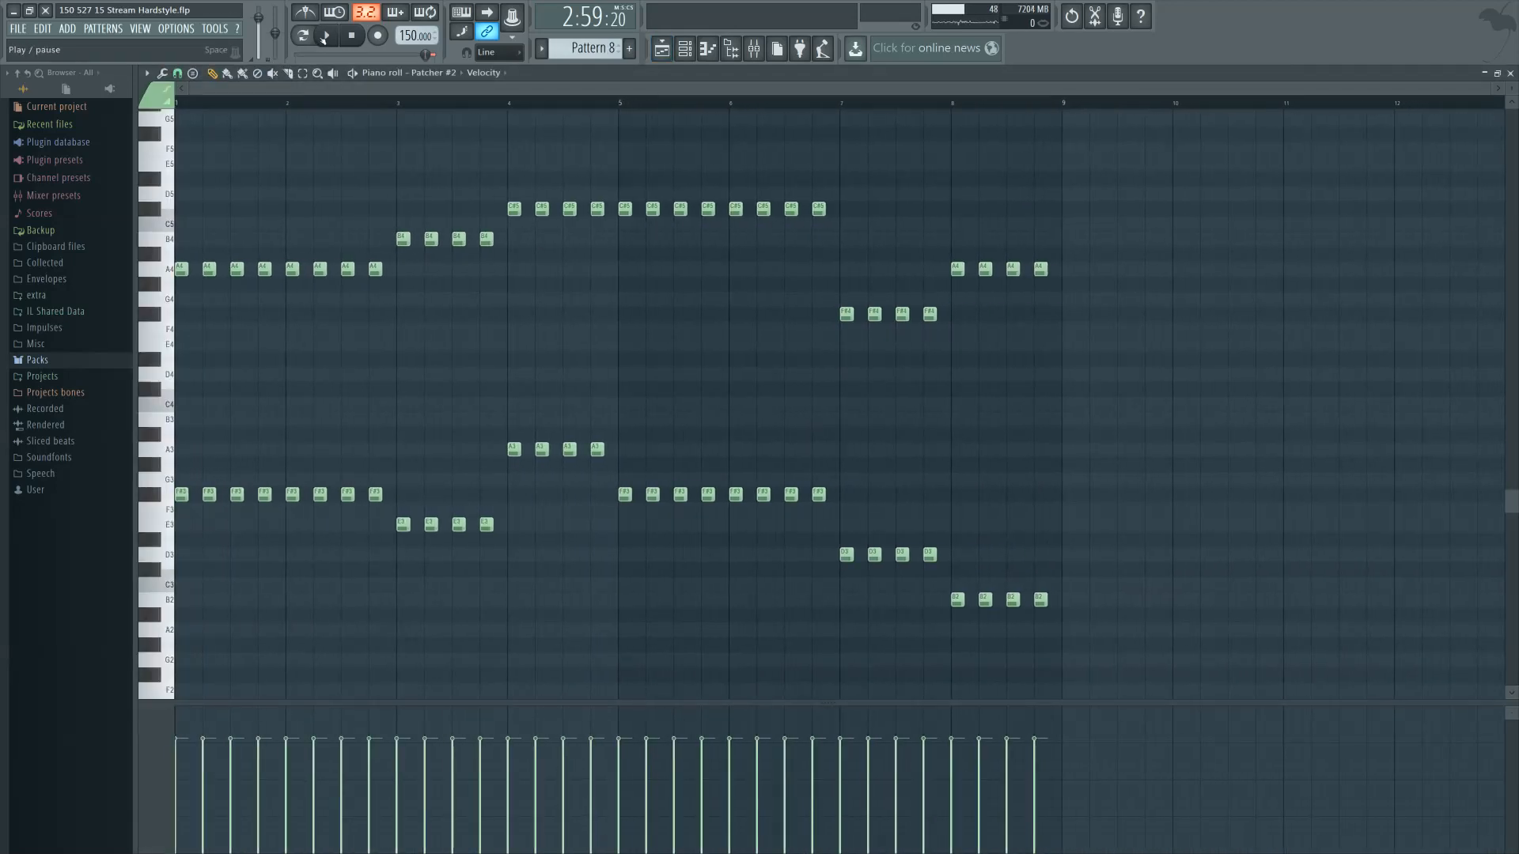
click(324, 36)
key(space)
Move the bar 3 chord notes to D3 in the lower row and A4 in the upper row, and listen to the change
scroll(322, 424, up, 2)
ctrl+scroll(435, 460, up, 1)
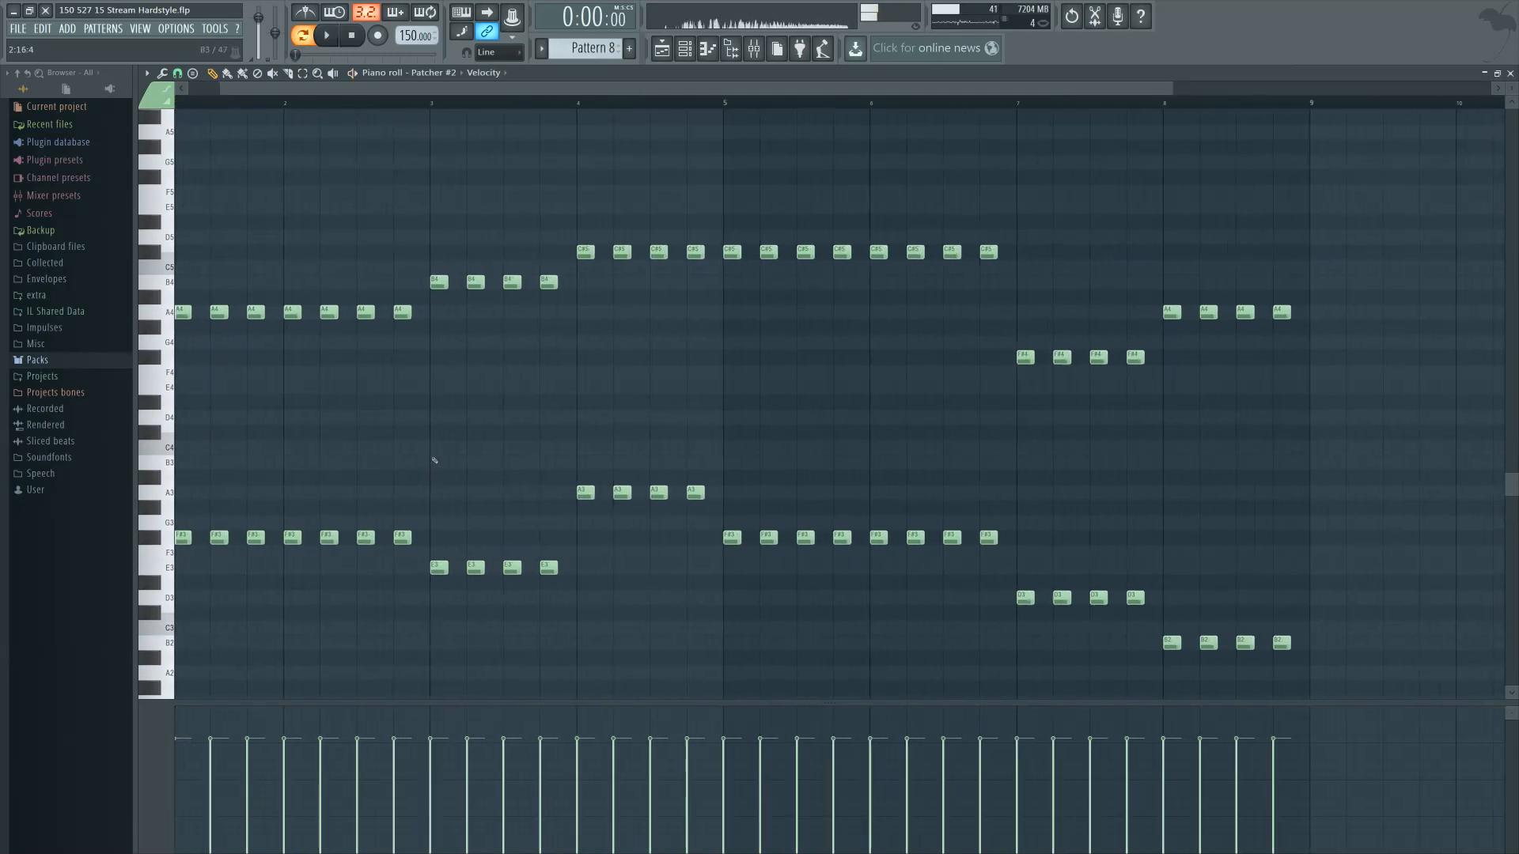
ctrl+scroll(435, 461, up, 1)
drag(420, 545, 556, 602)
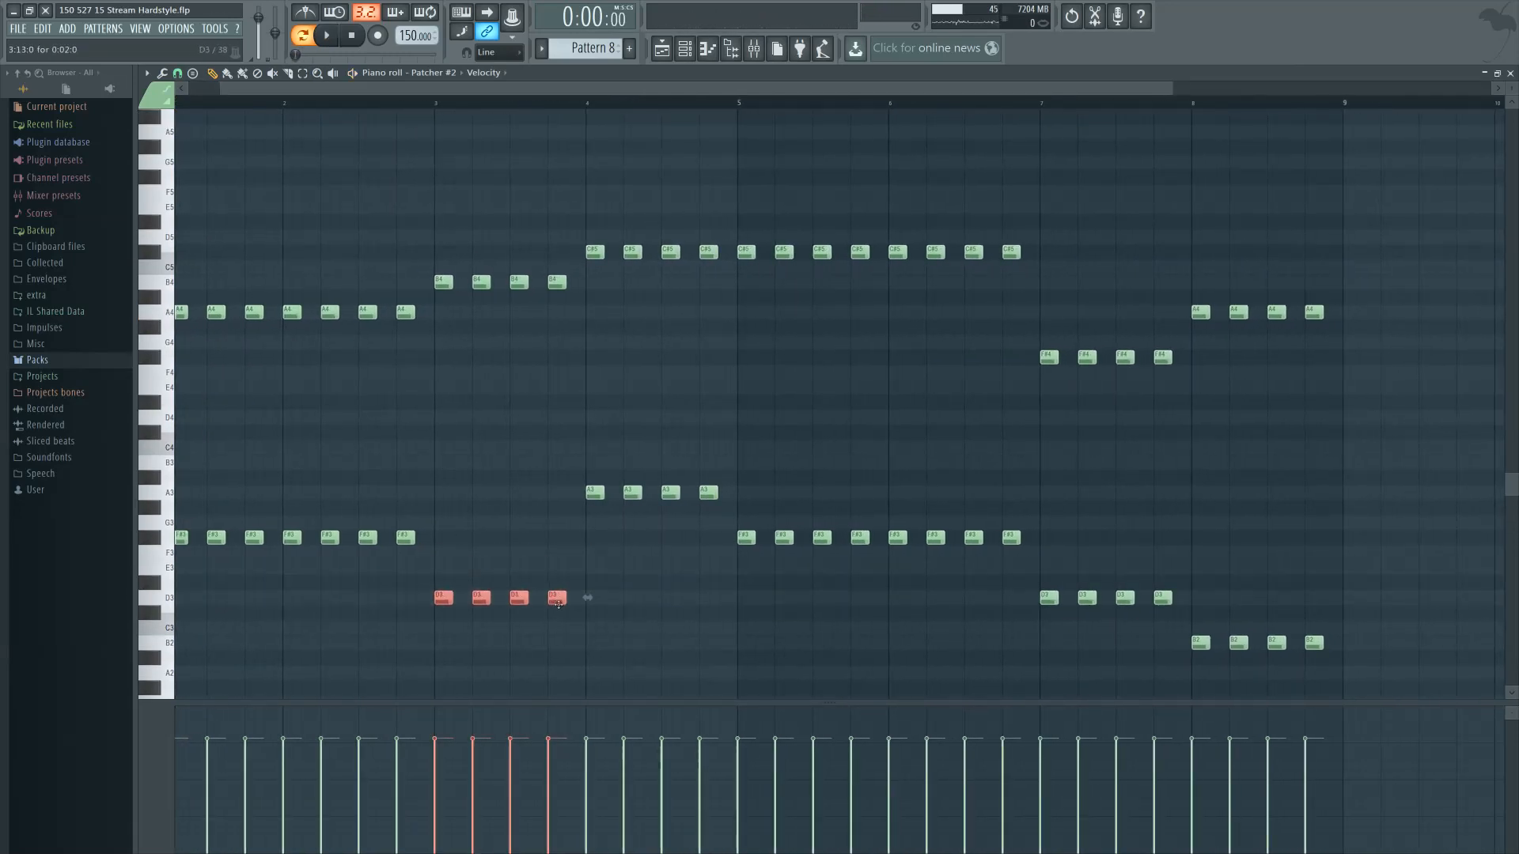
key(ctrl+d)
drag(434, 260, 558, 313)
key(ctrl+d)
key(space)
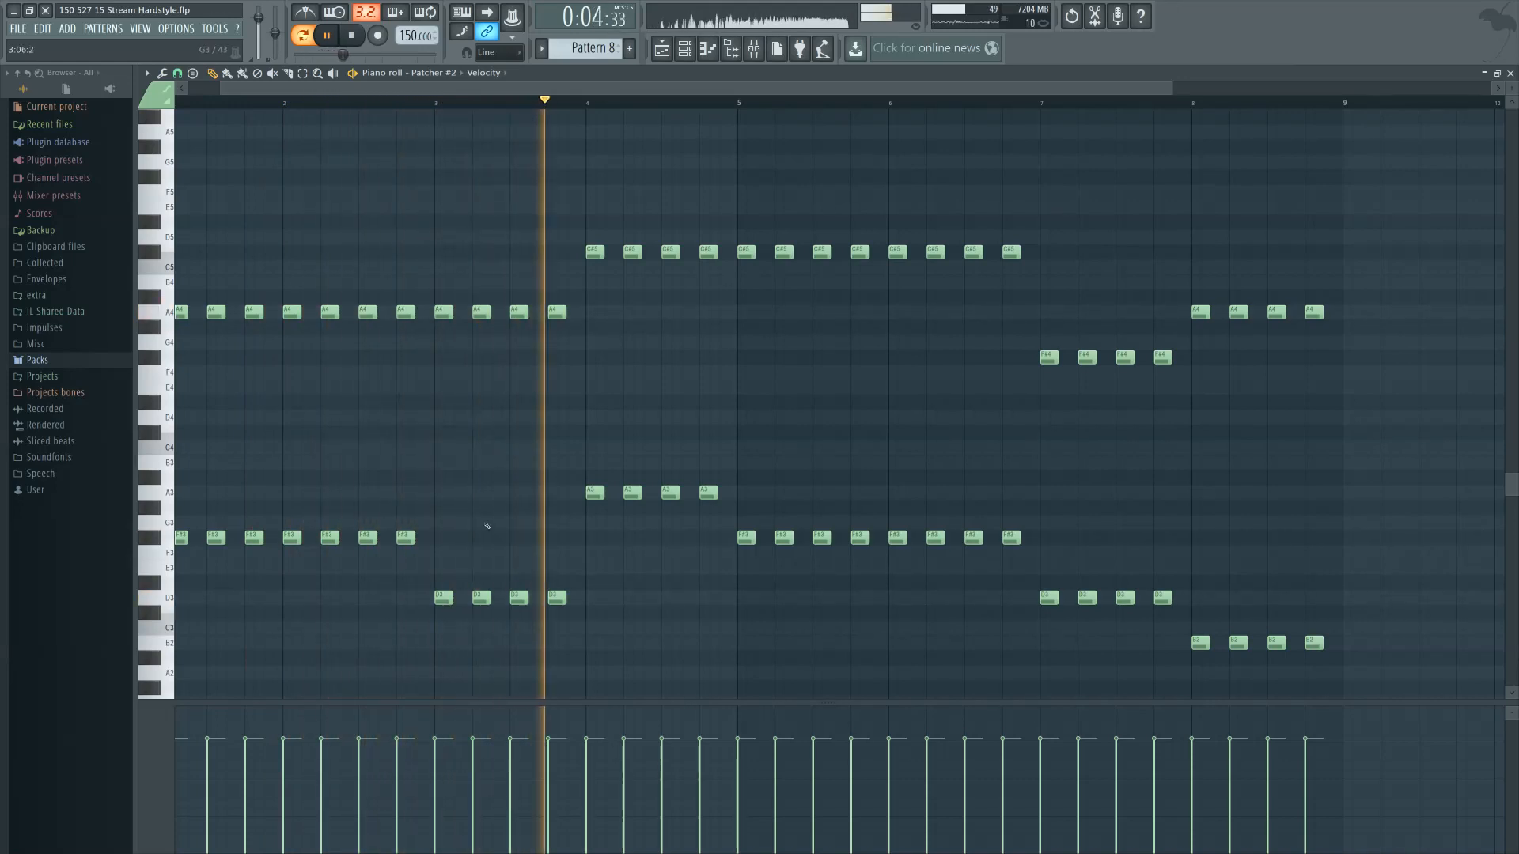
key(space)
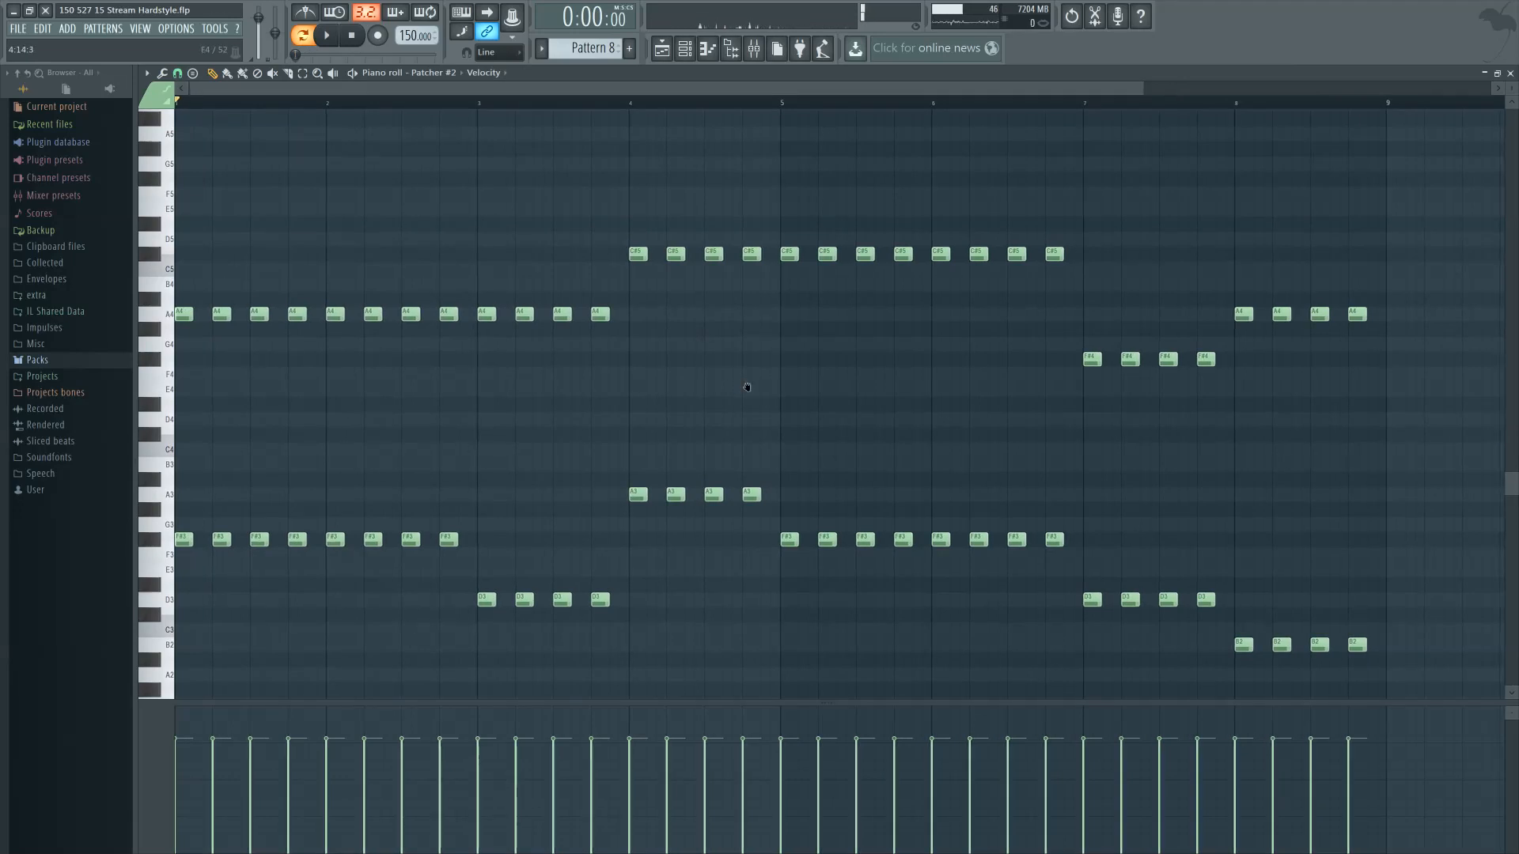
Lower the upper notes of bar 6 to B4 for the first and A4 for the other three, and listen to them
scroll(746, 316, right, 1)
drag(878, 245, 1003, 316)
scroll(886, 387, right, 2)
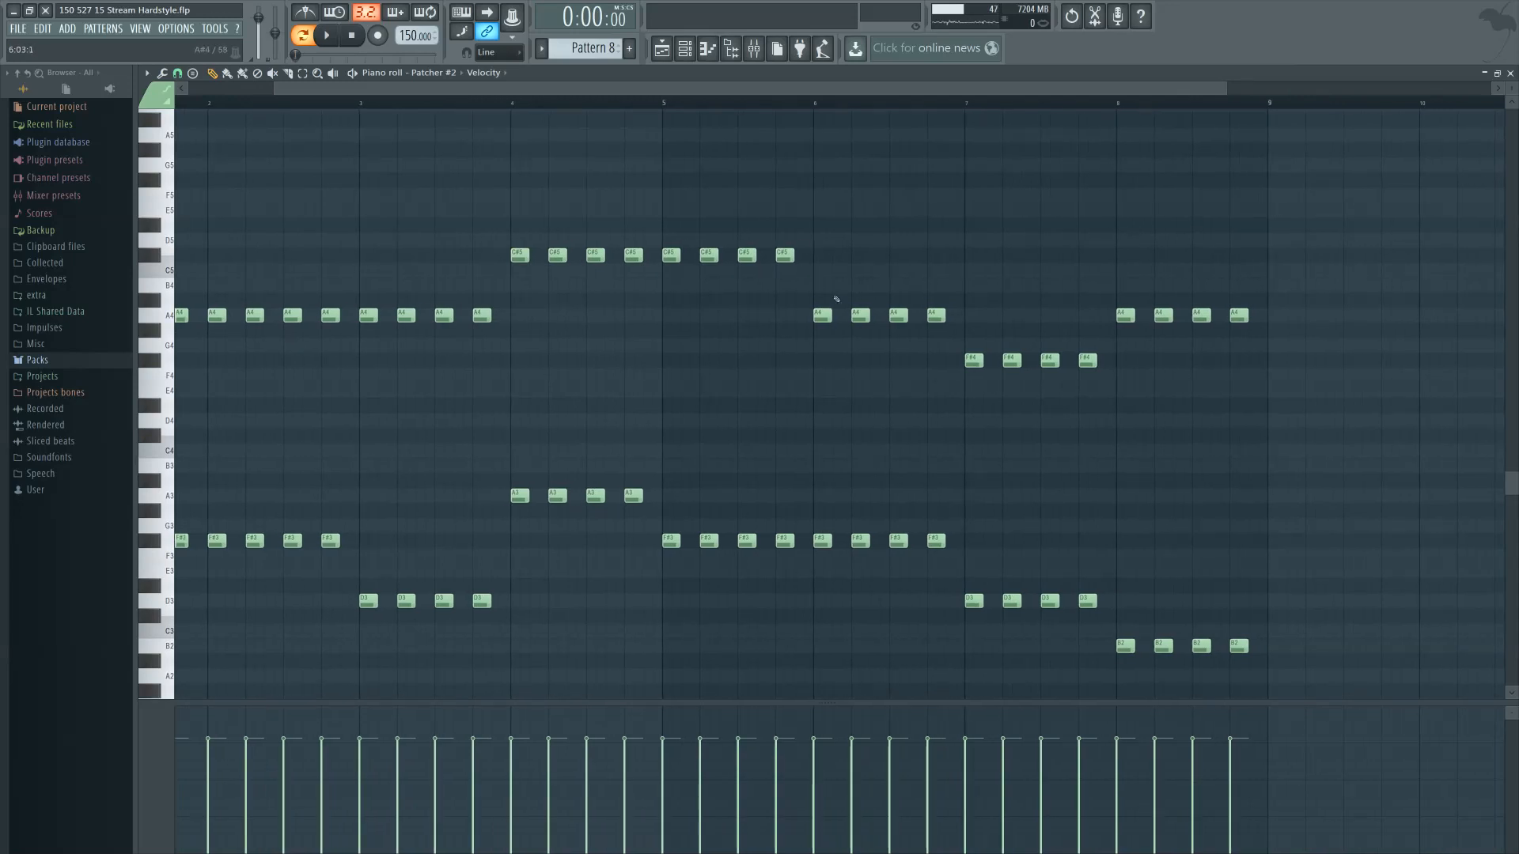
drag(803, 296, 860, 286)
key(space)
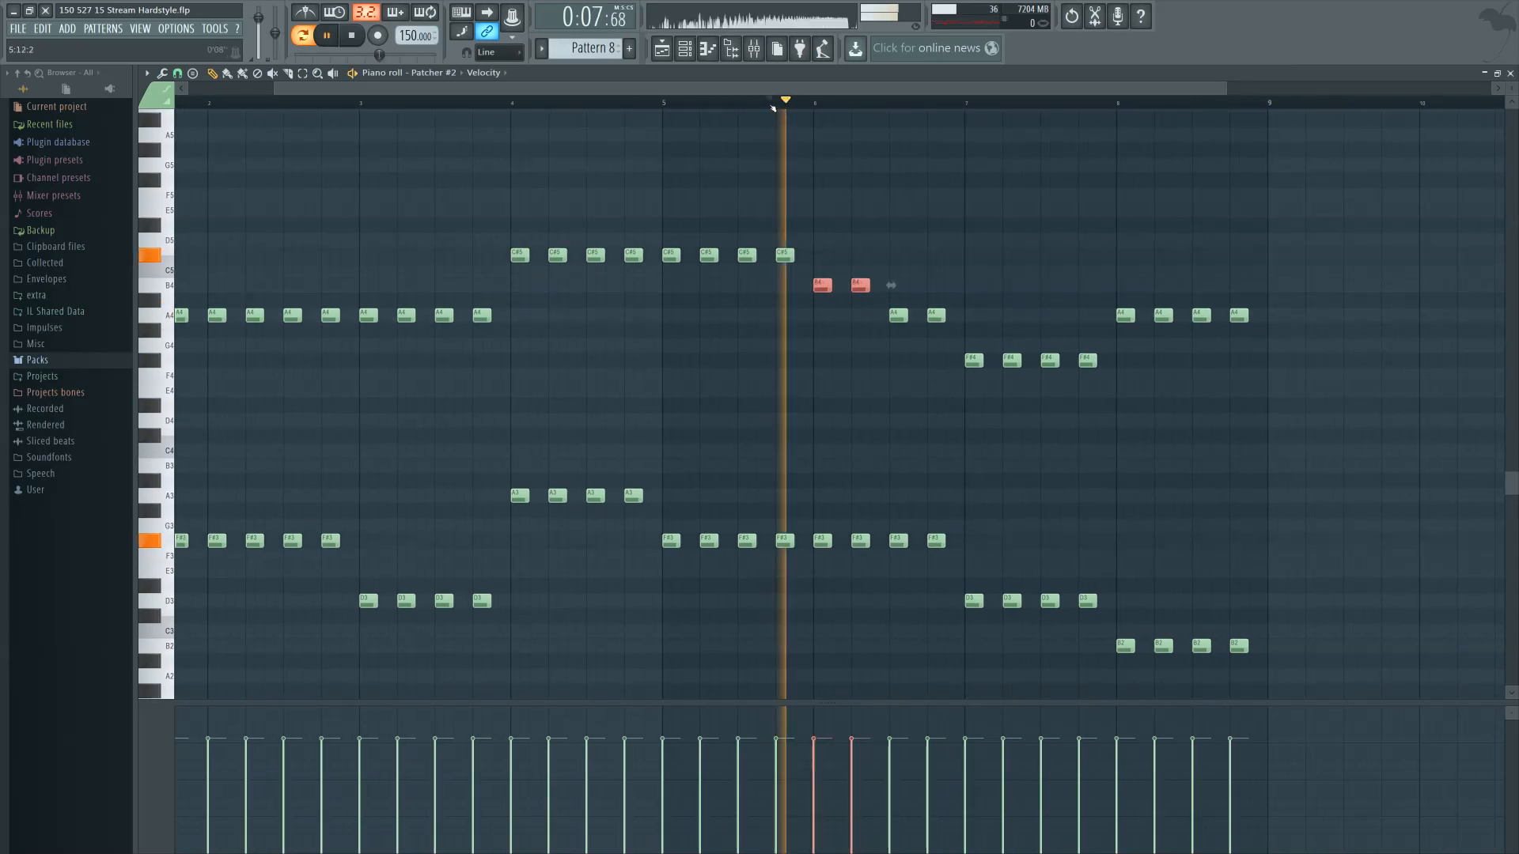
drag(859, 286, 859, 316)
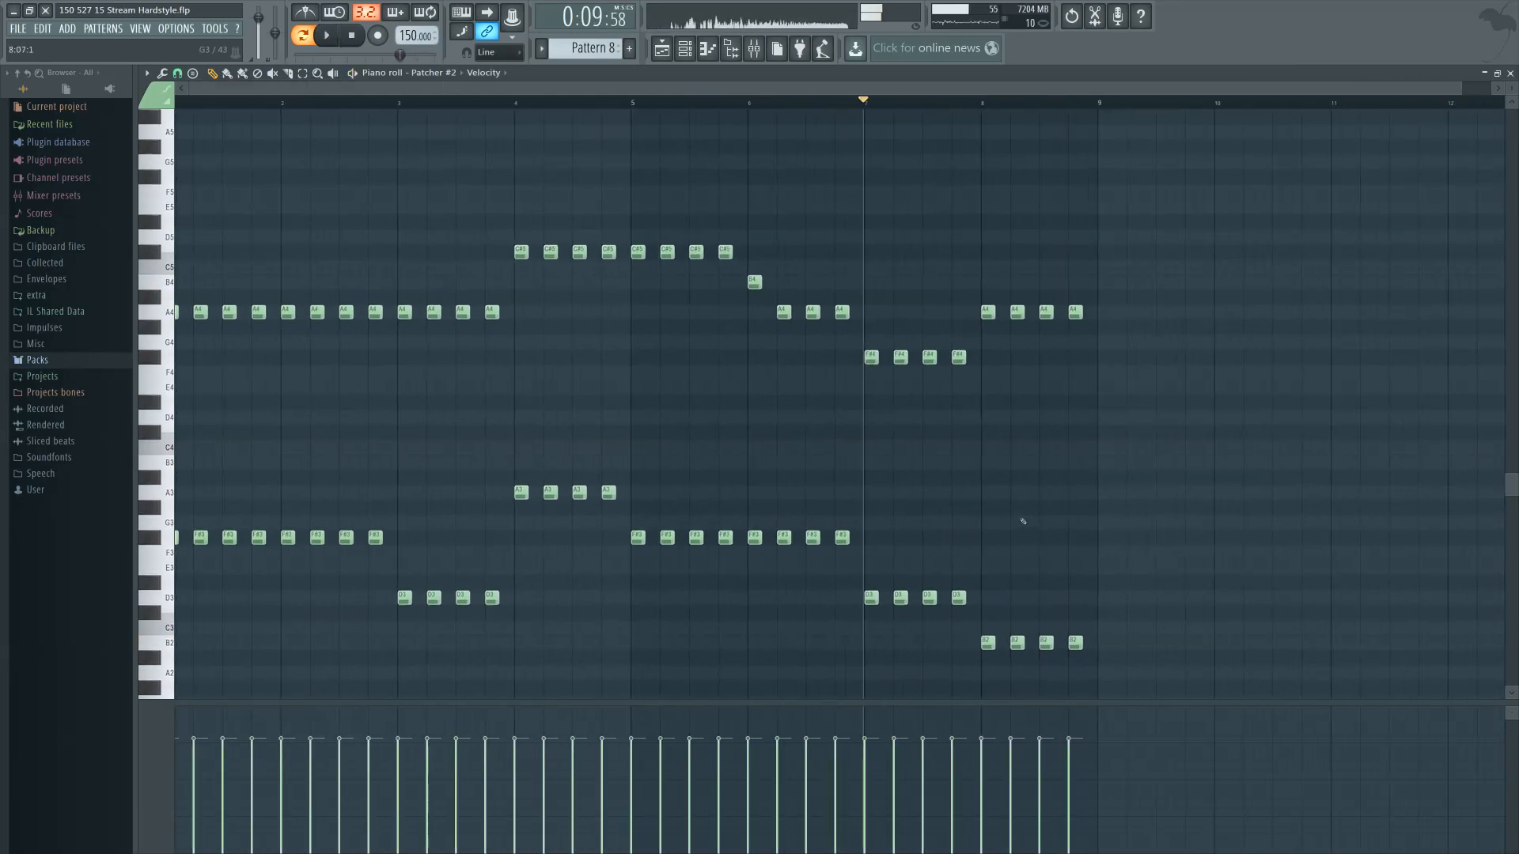
Return to the playlist, set song playback to start at bar 113 and open Pattern 44 in the piano roll
scroll(1093, 541, up, 1)
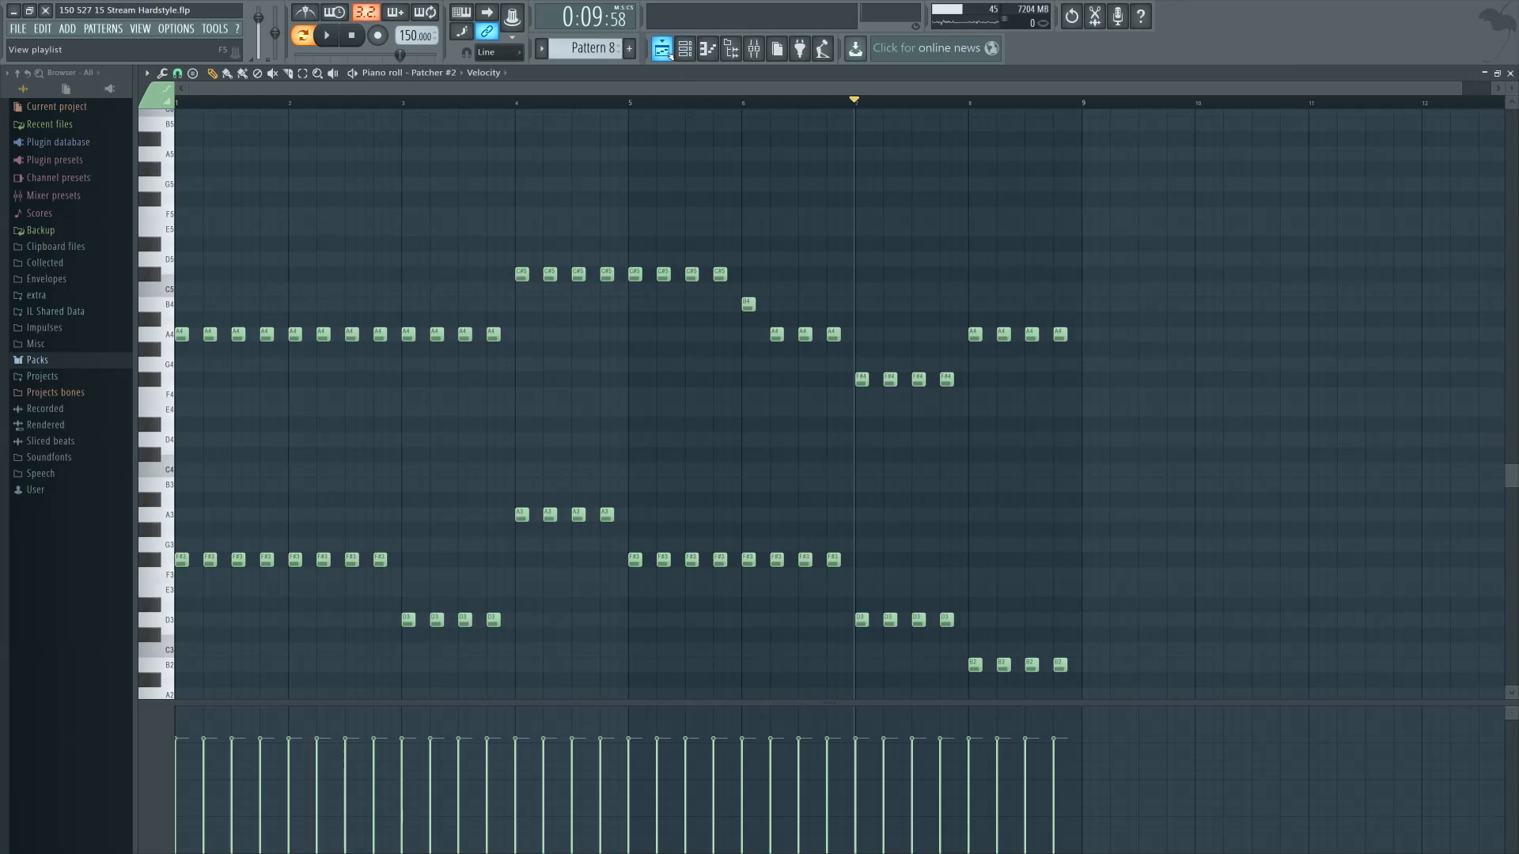
scroll(764, 482, down, 1)
scroll(372, 445, up, 2)
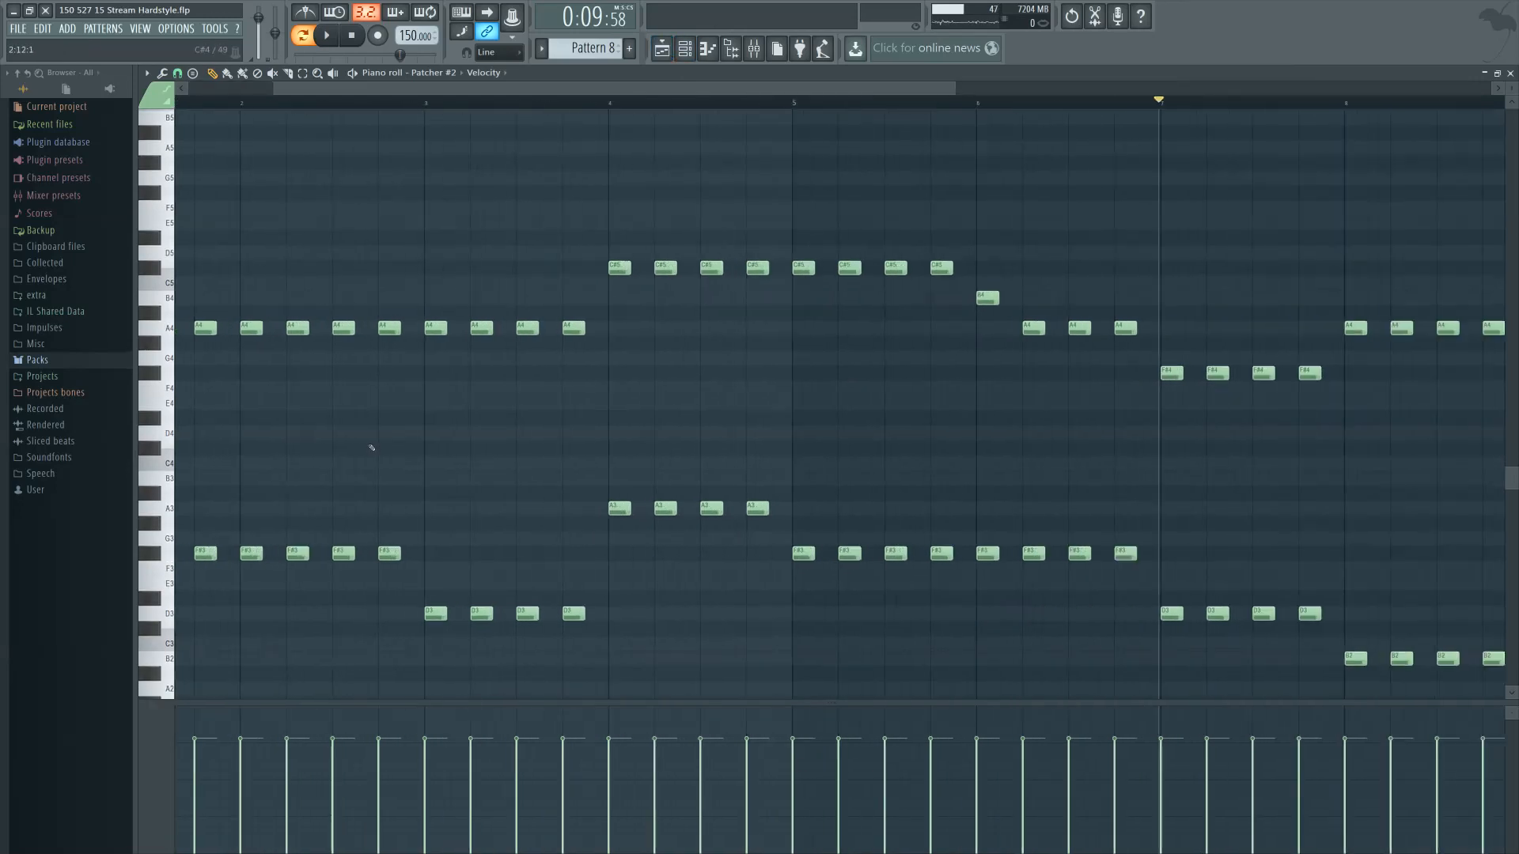
scroll(603, 217, left, 3)
click(600, 101)
key(F5)
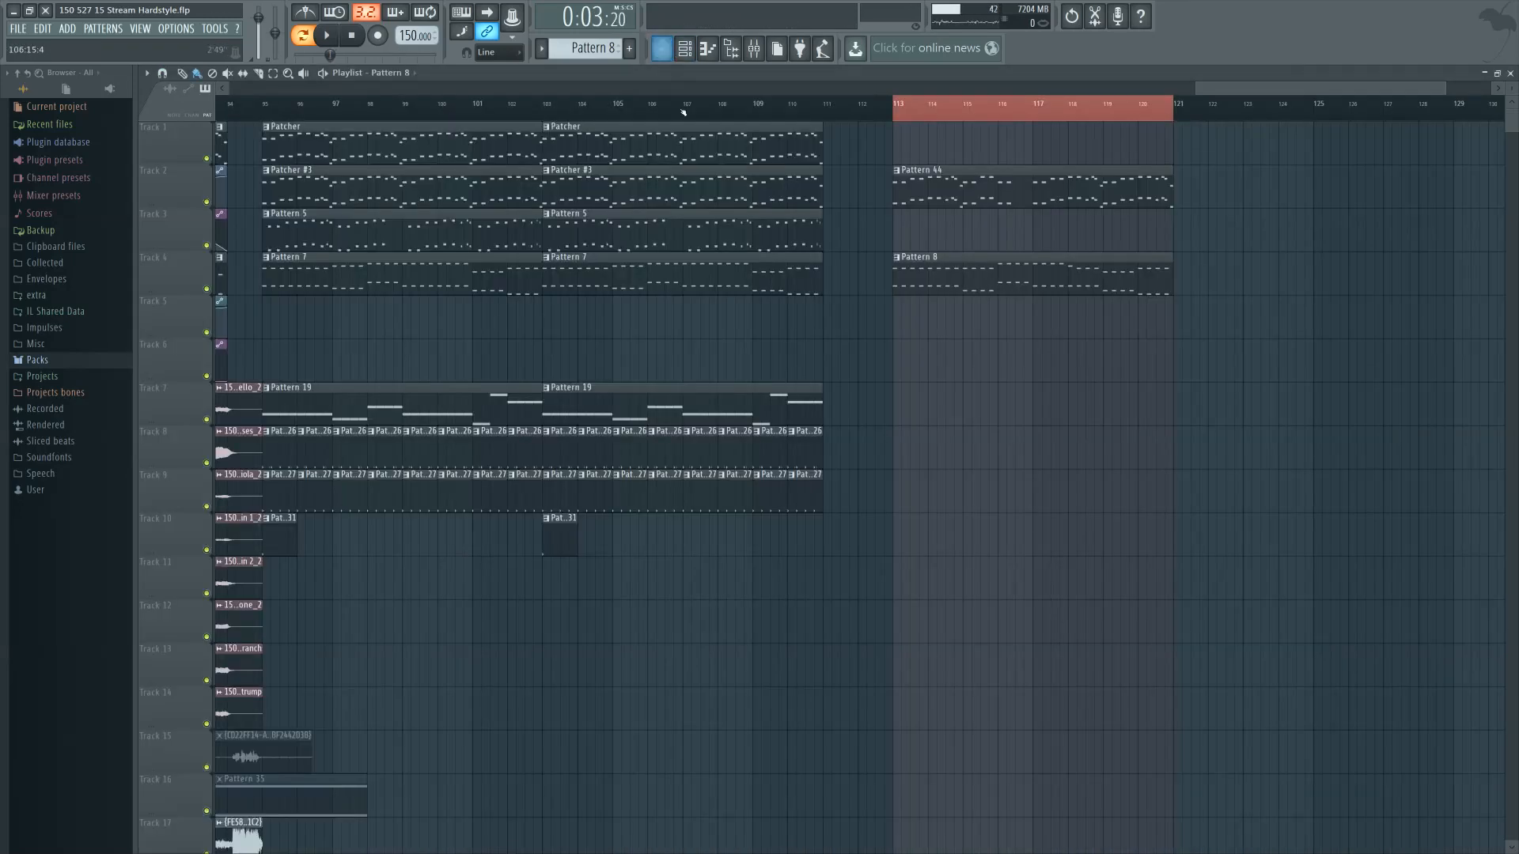
click(899, 116)
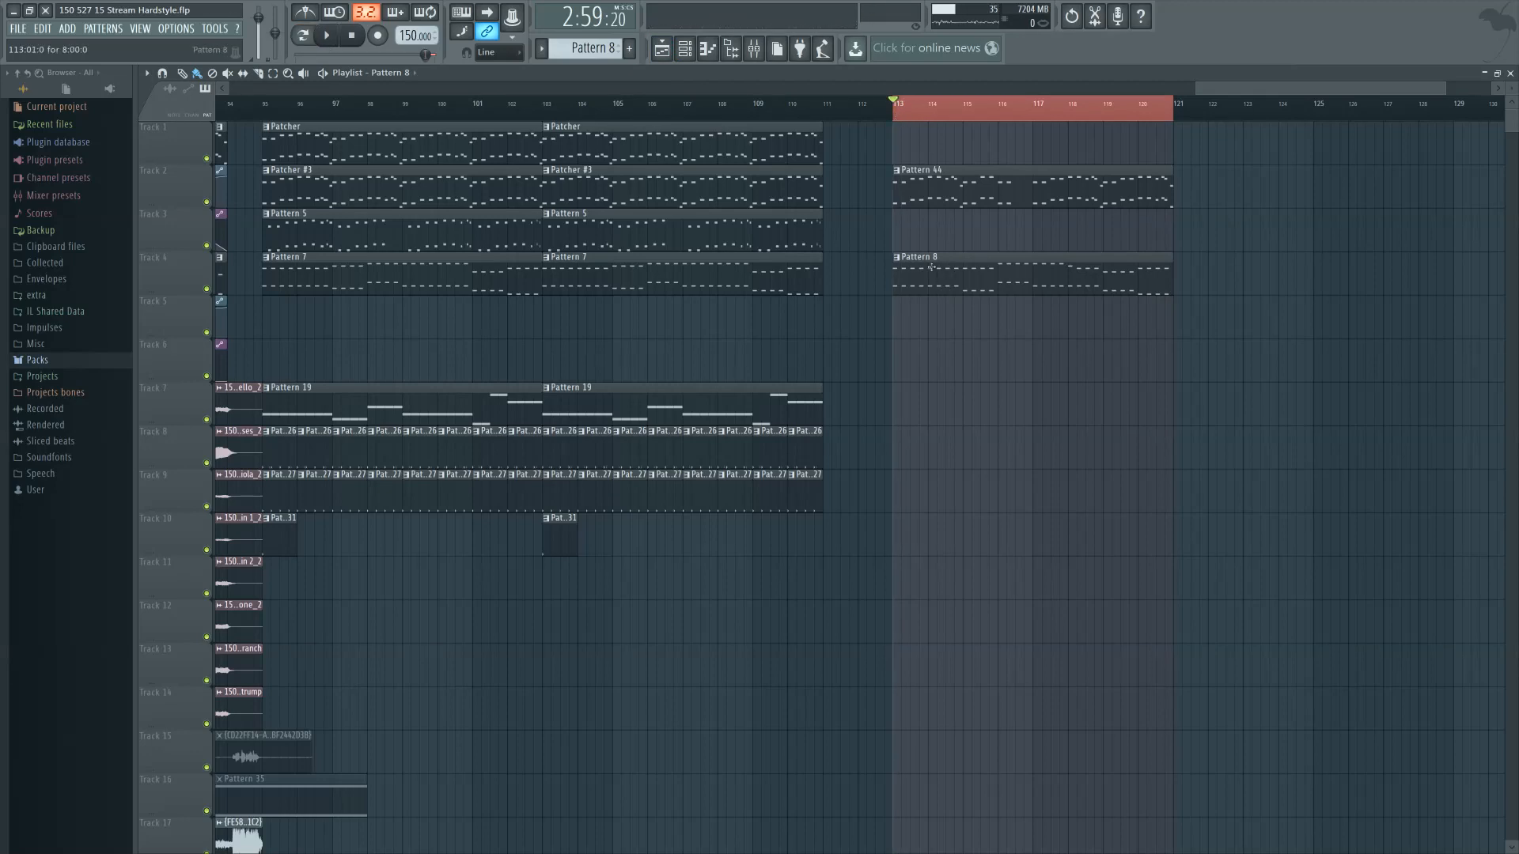
double_click(941, 202)
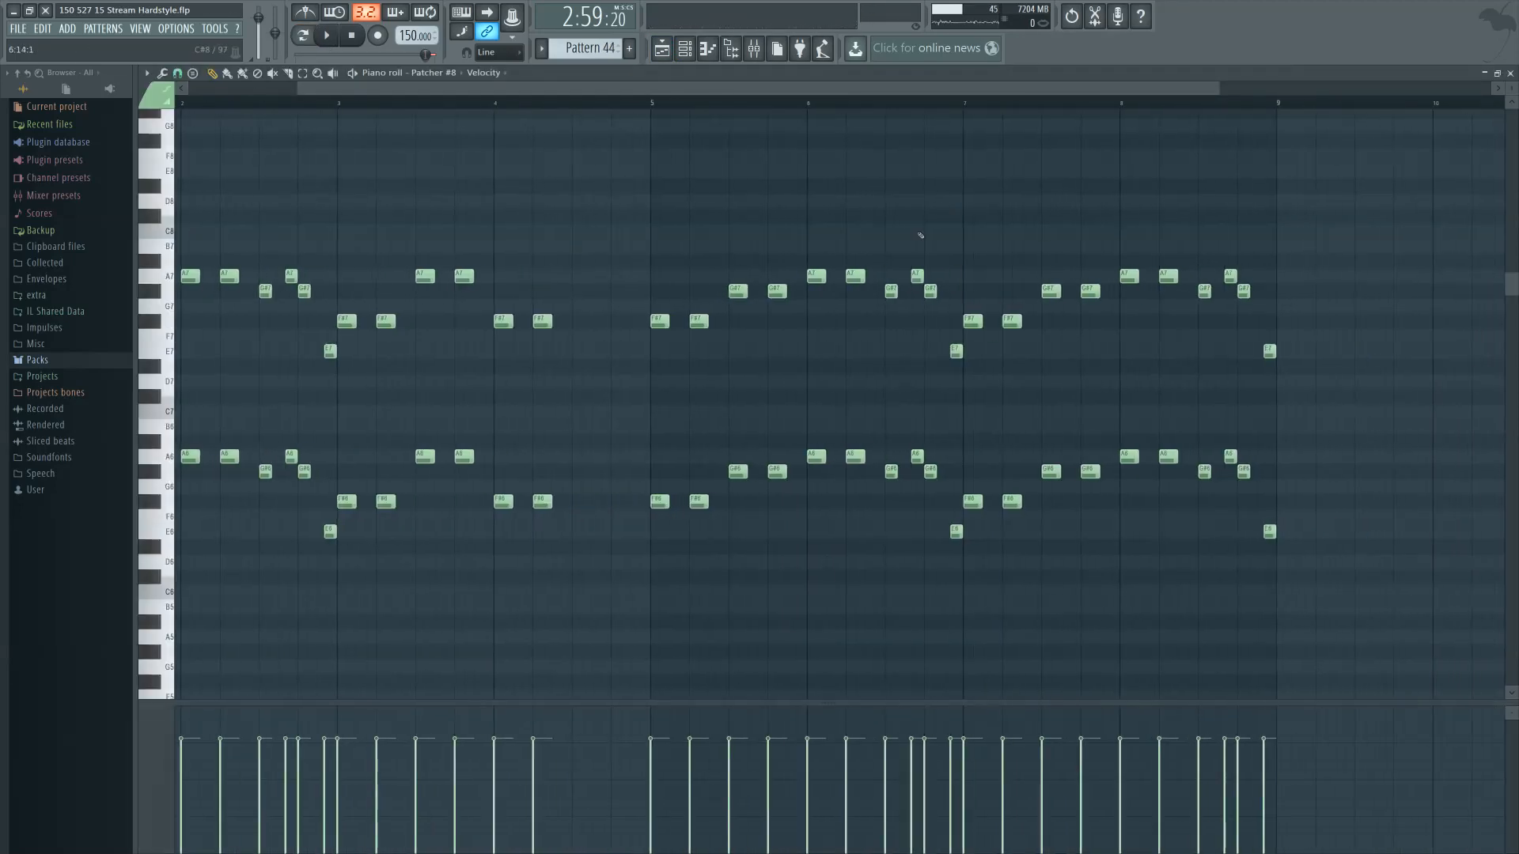
Play the Pattern 44 melody from its beginning together with the edited chords
scroll(393, 377, up, 1)
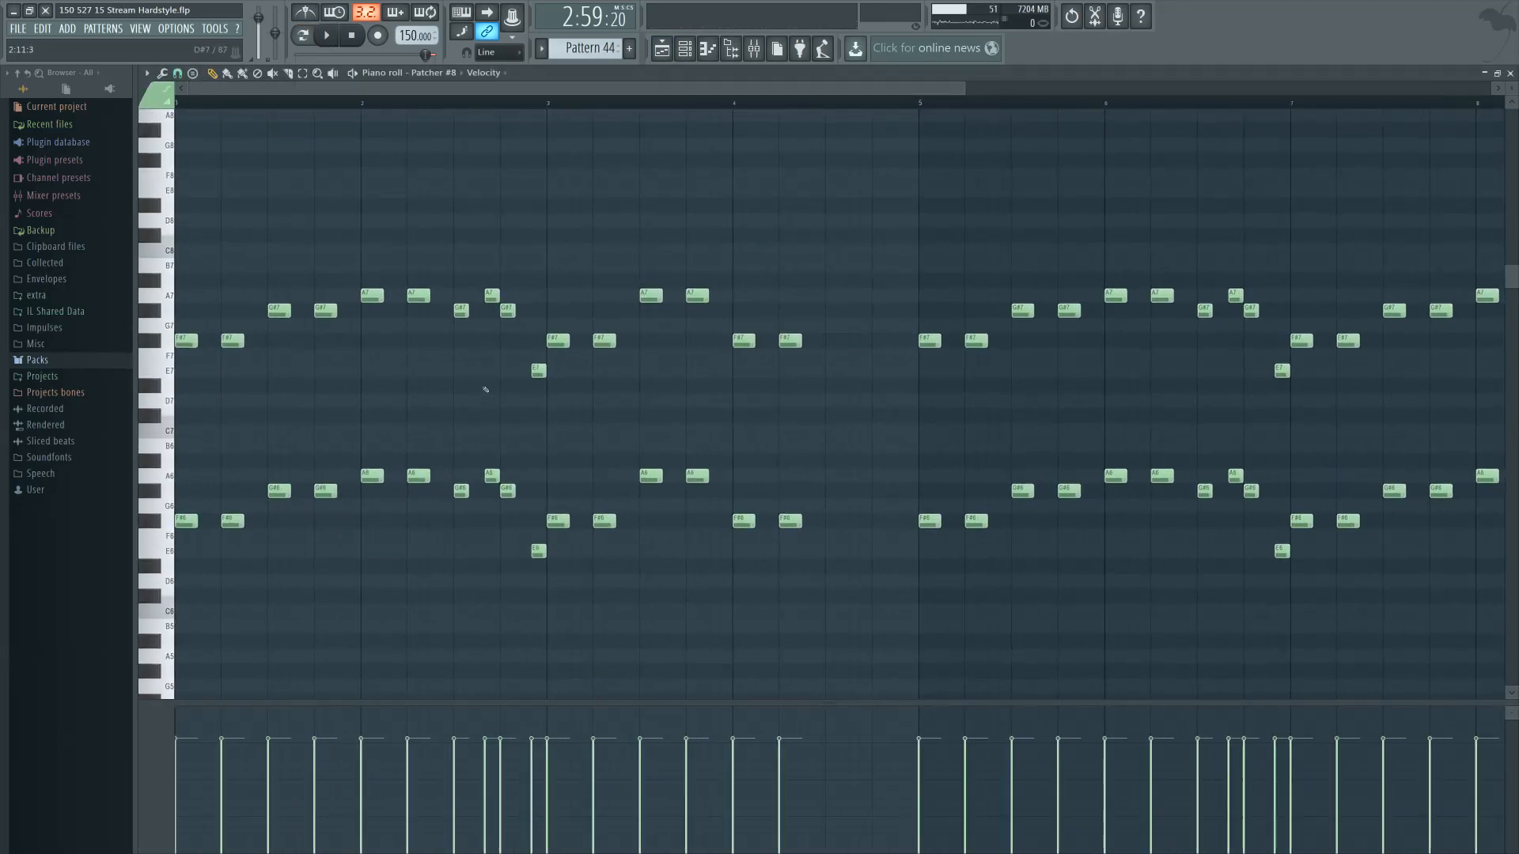
ctrl+scroll(474, 388, down, 2)
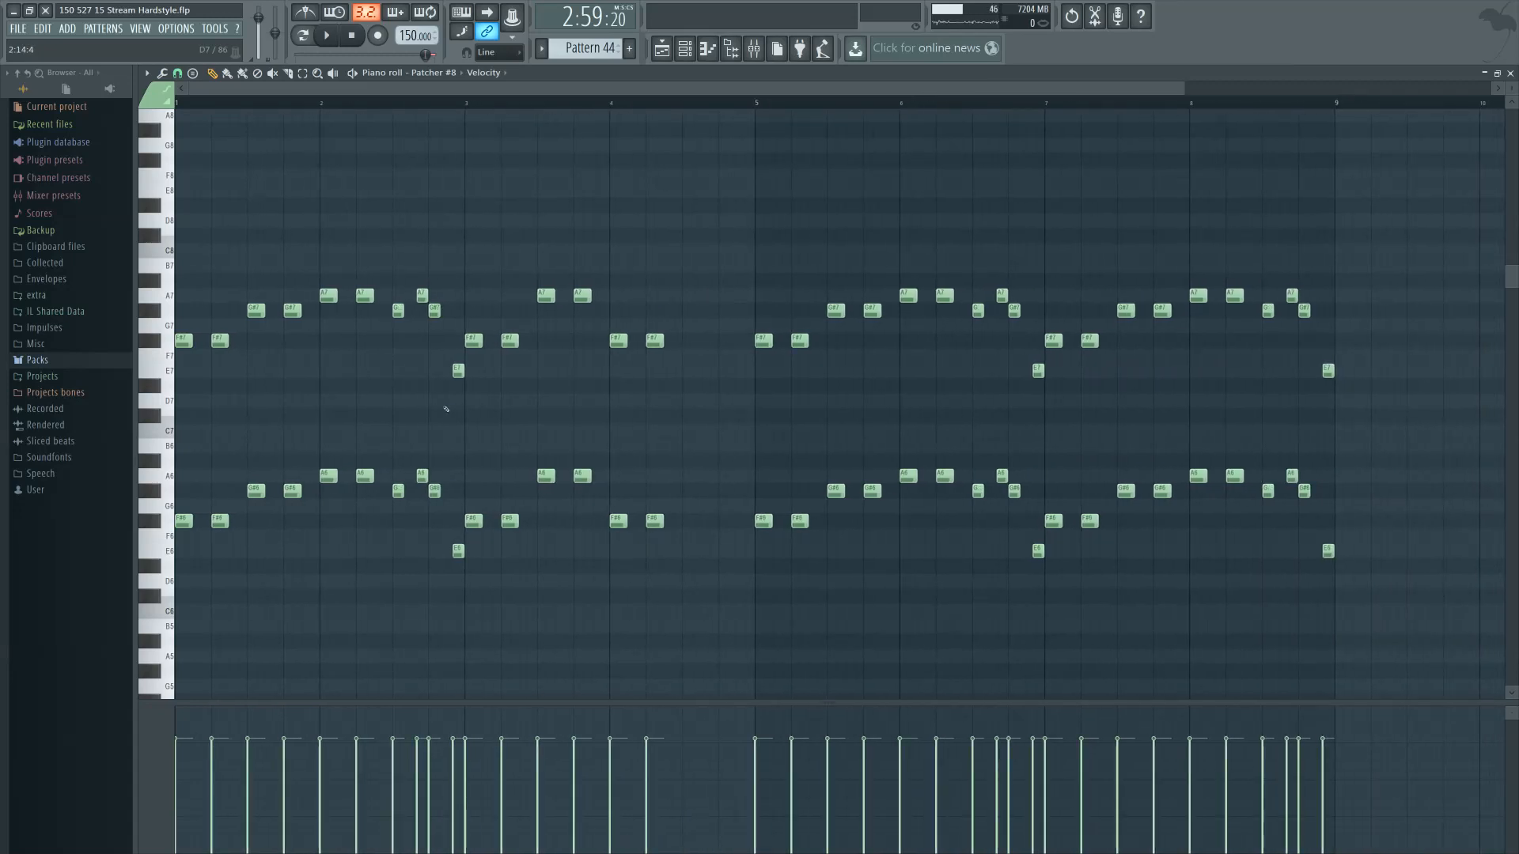
key(space)
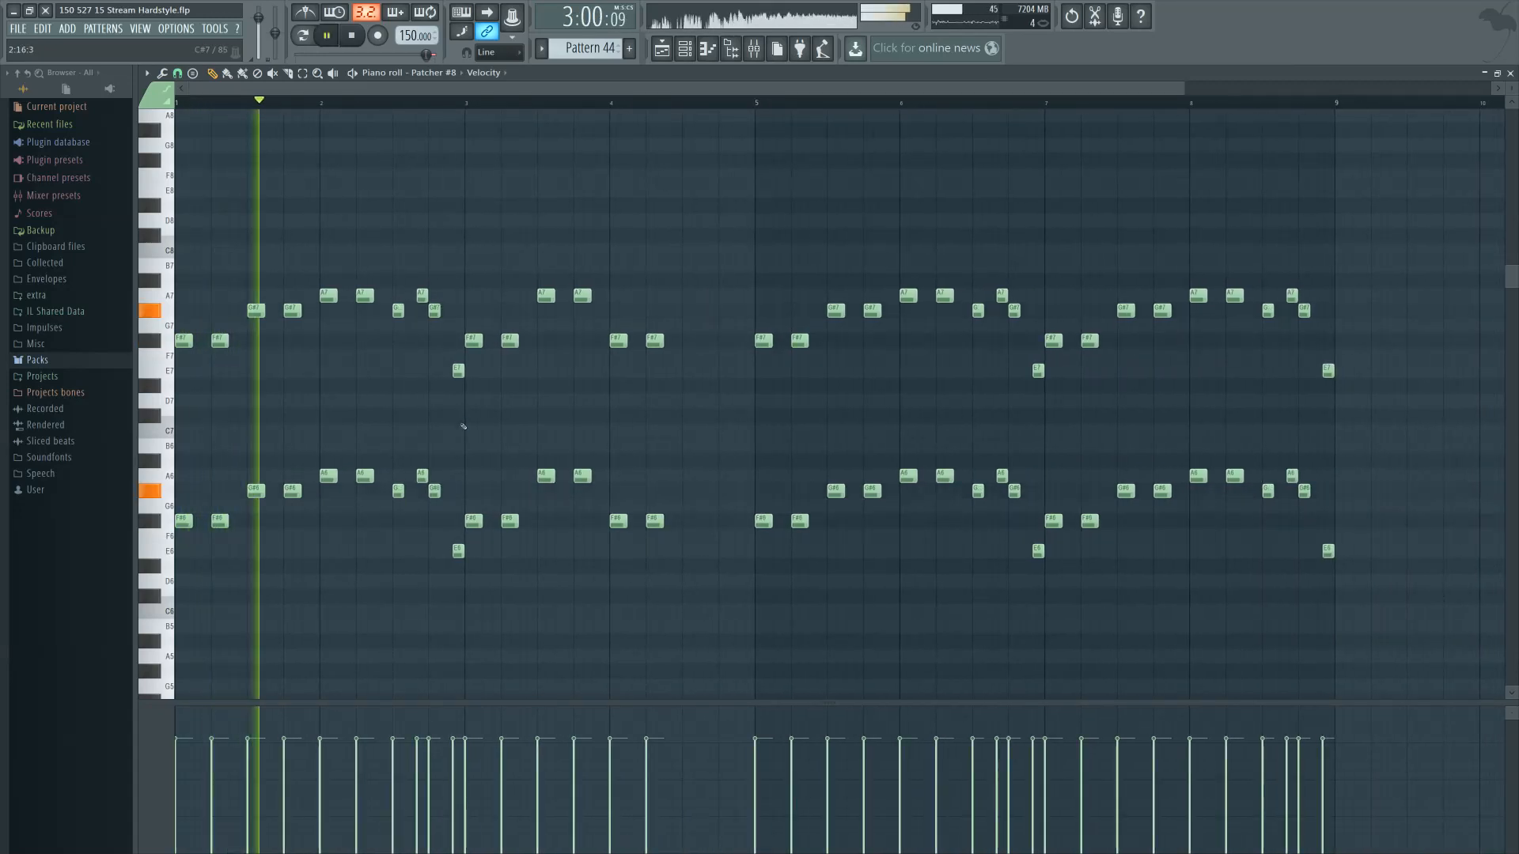
ctrl+scroll(477, 429, up, 1)
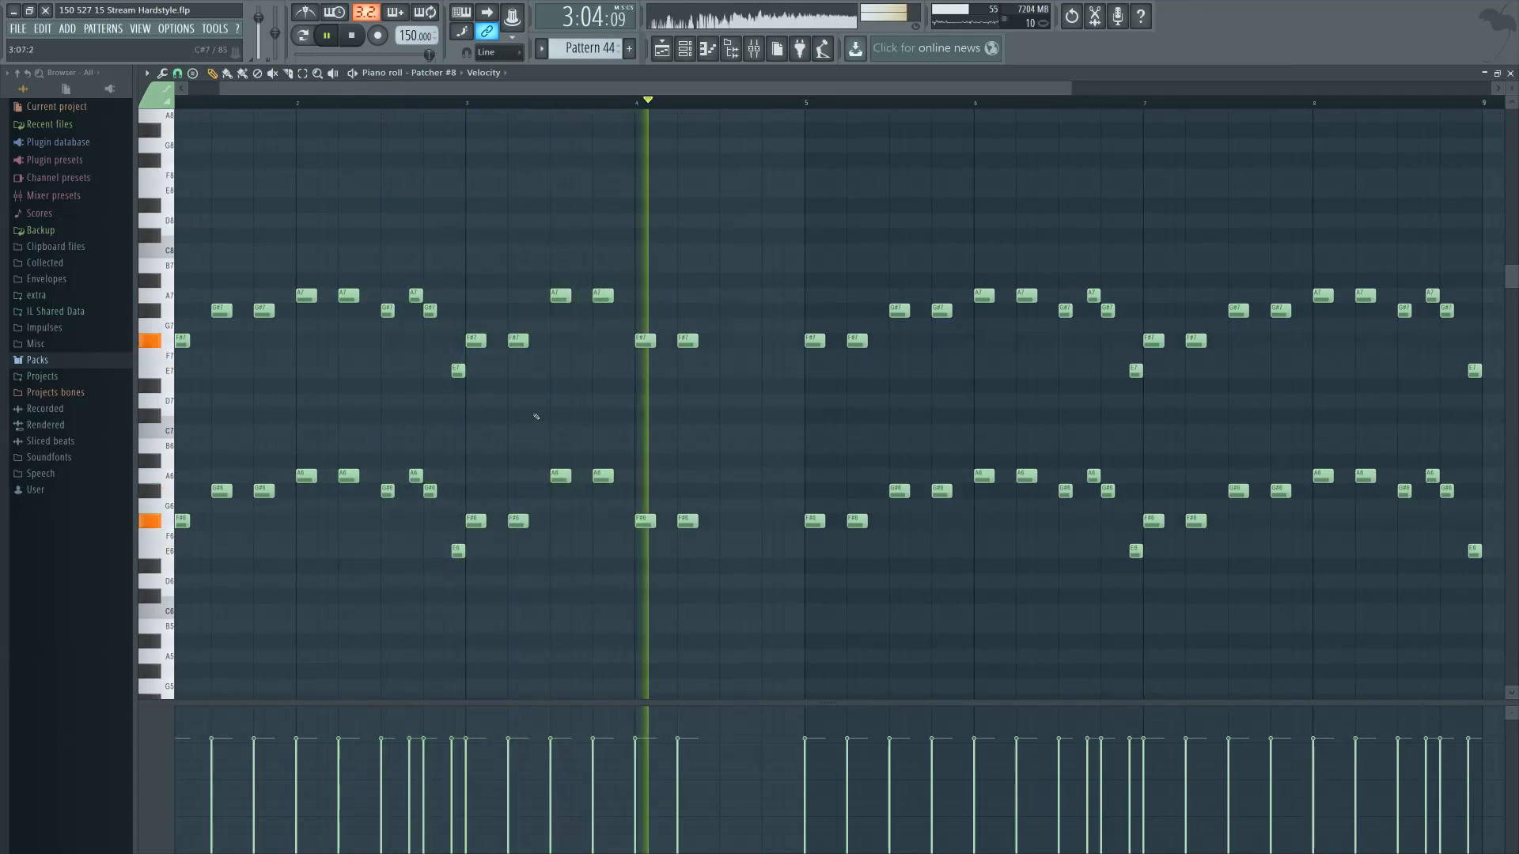
key(space)
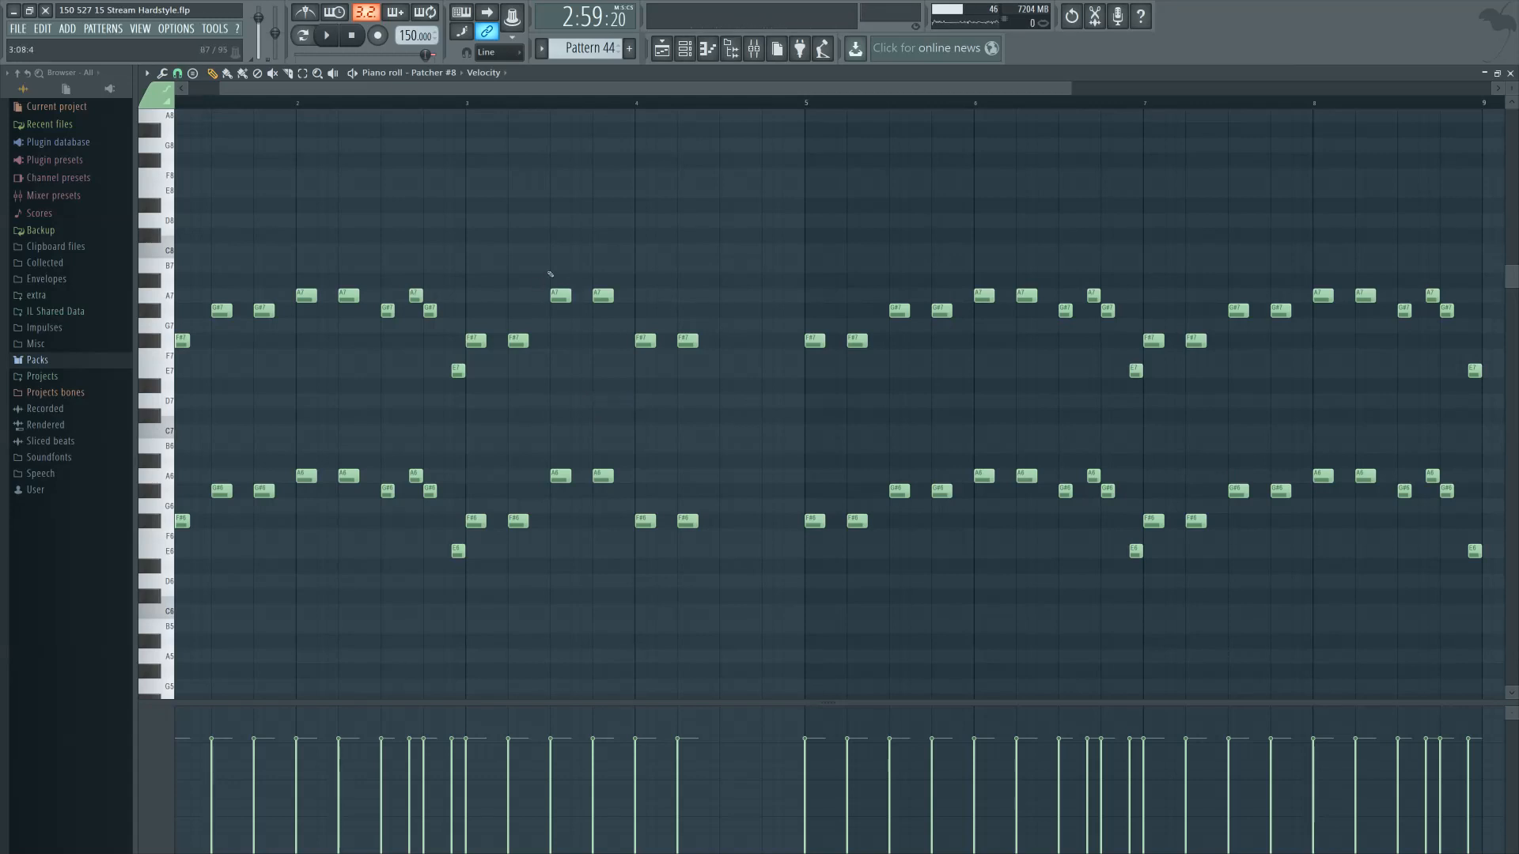
Try the two notes of bar 4 at G# during playback and lower them to E in both octaves
key(space)
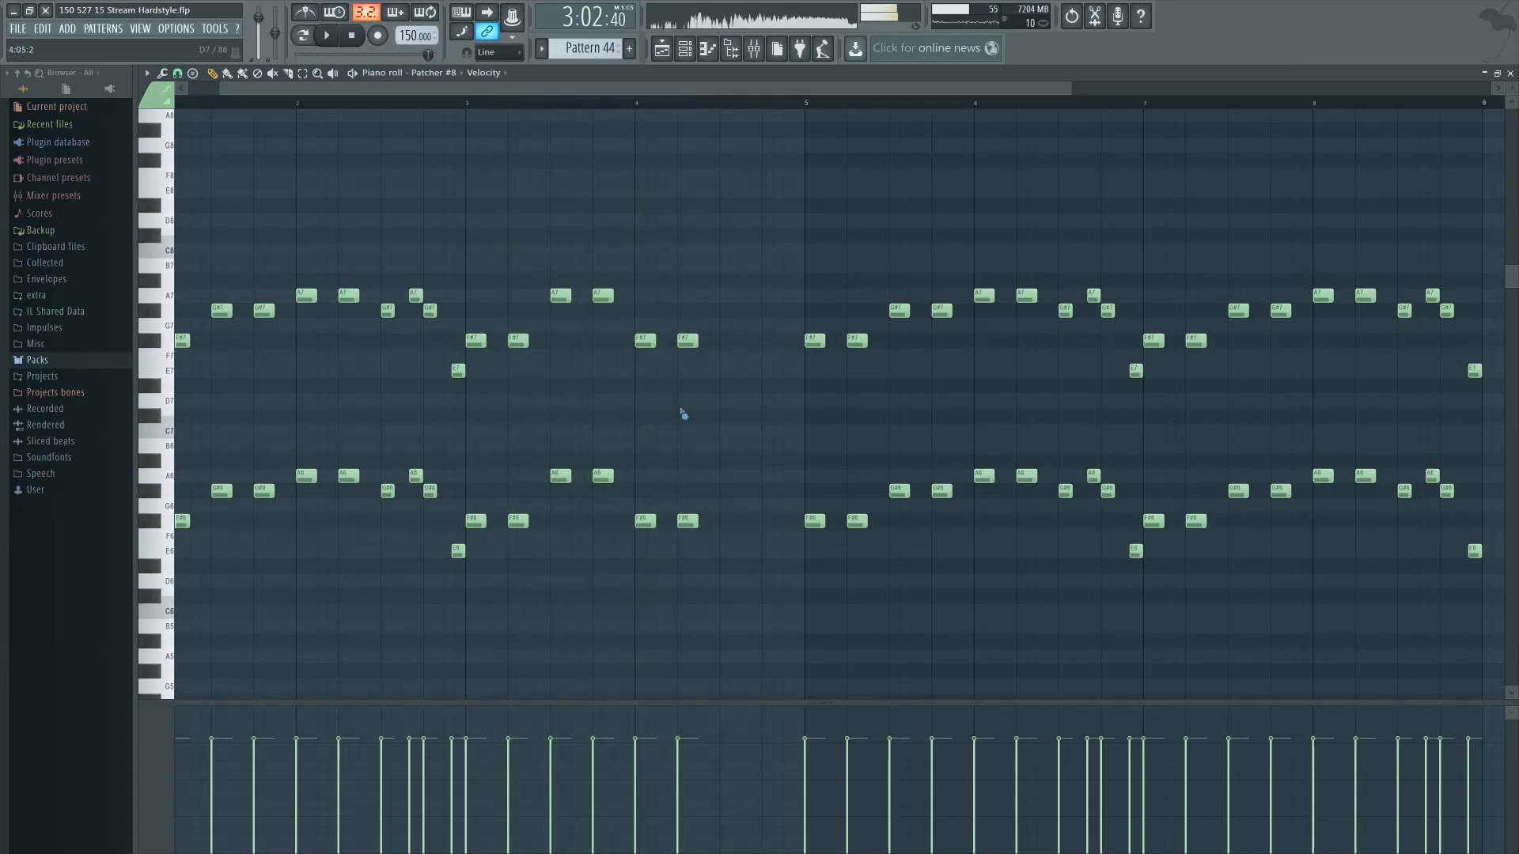
drag(643, 304, 729, 575)
key(shift+Up)
key(shift+Up)
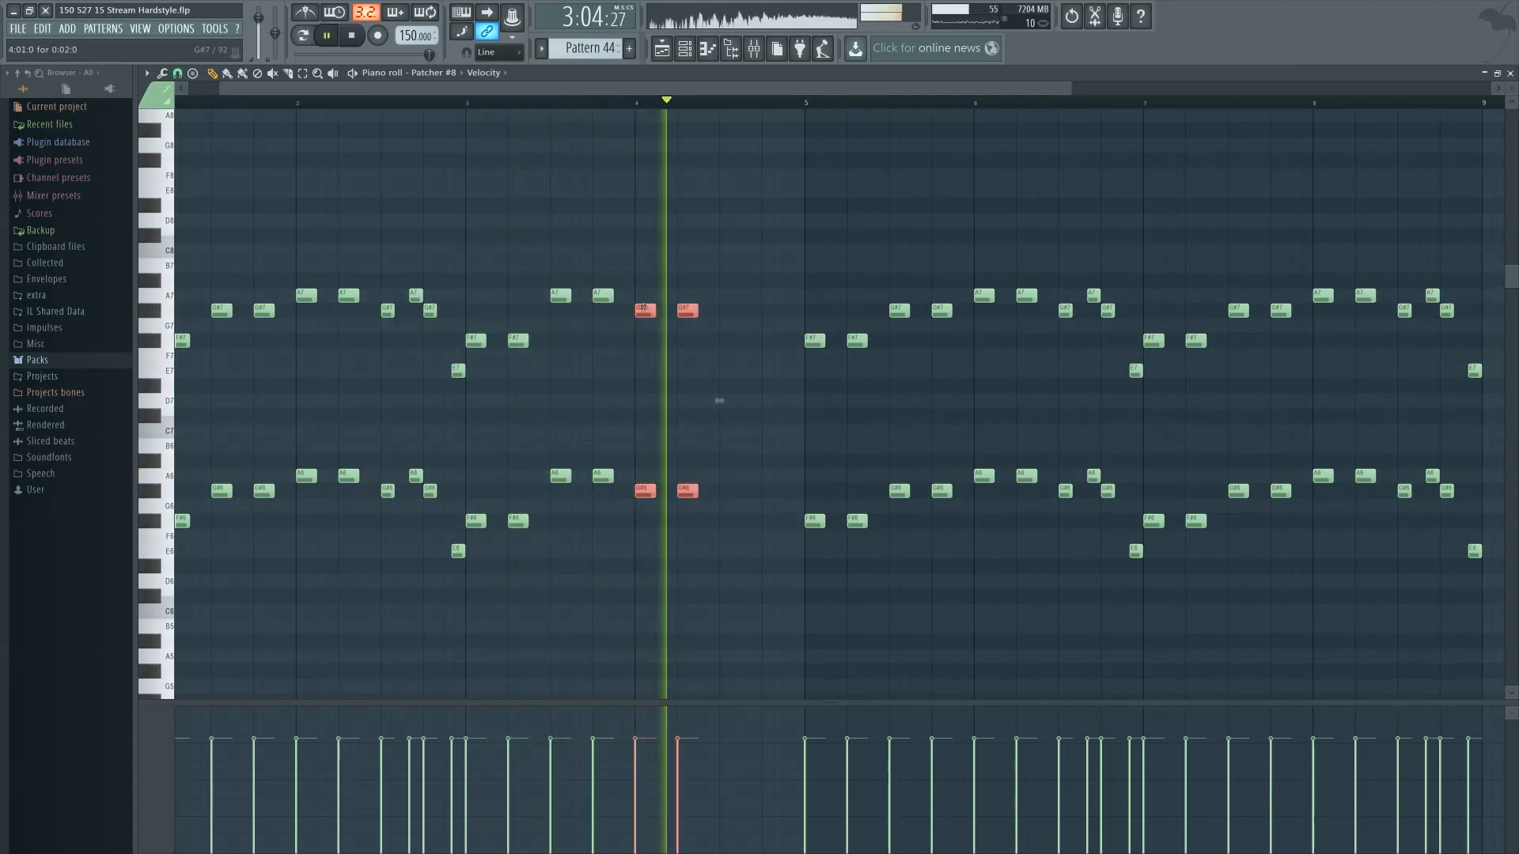
drag(641, 308, 643, 379)
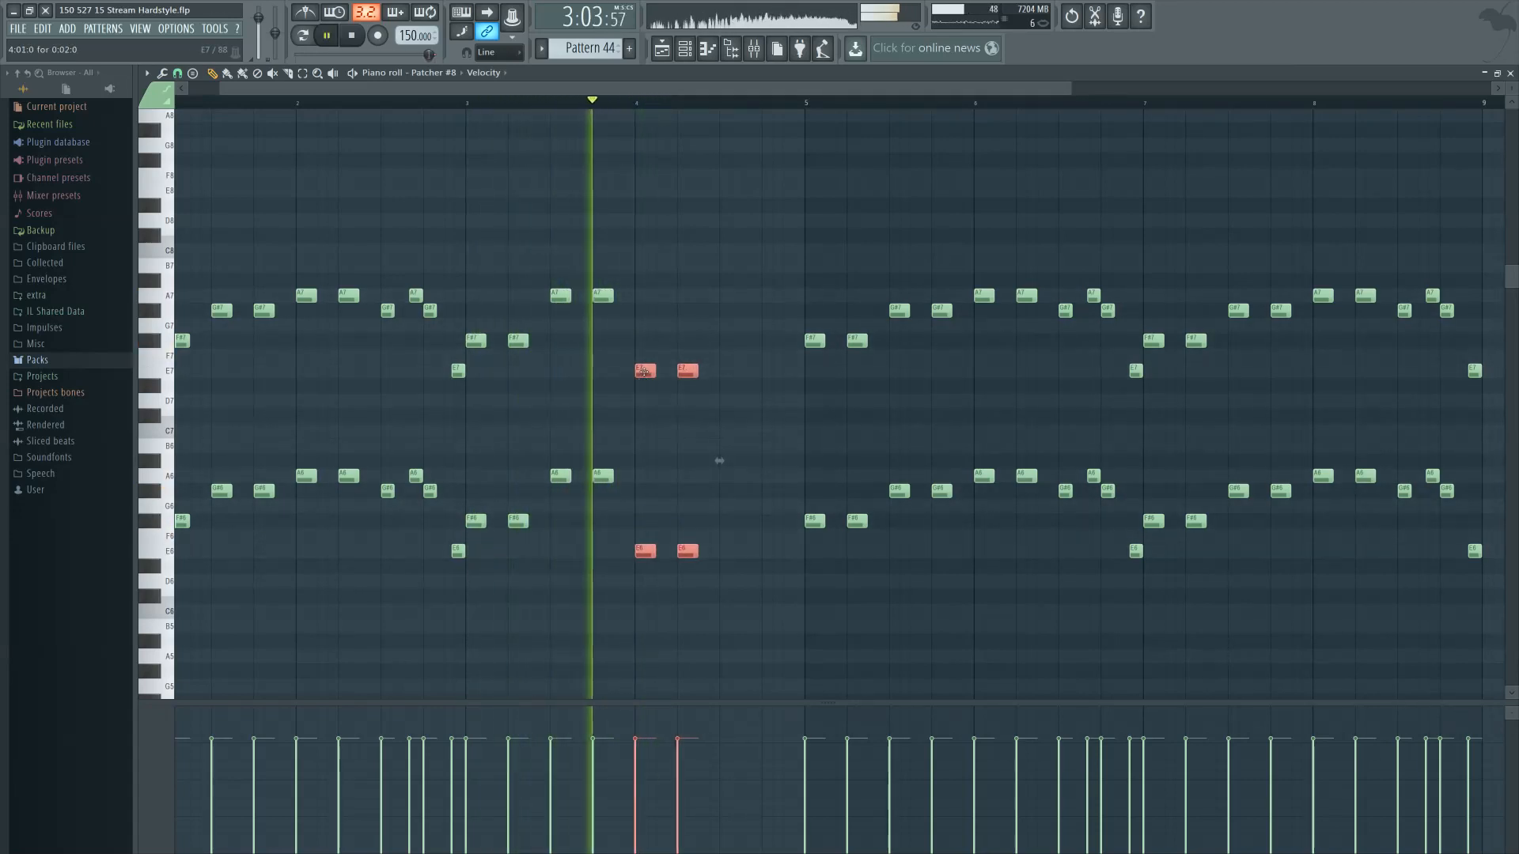
key(space)
key(ctrl+d)
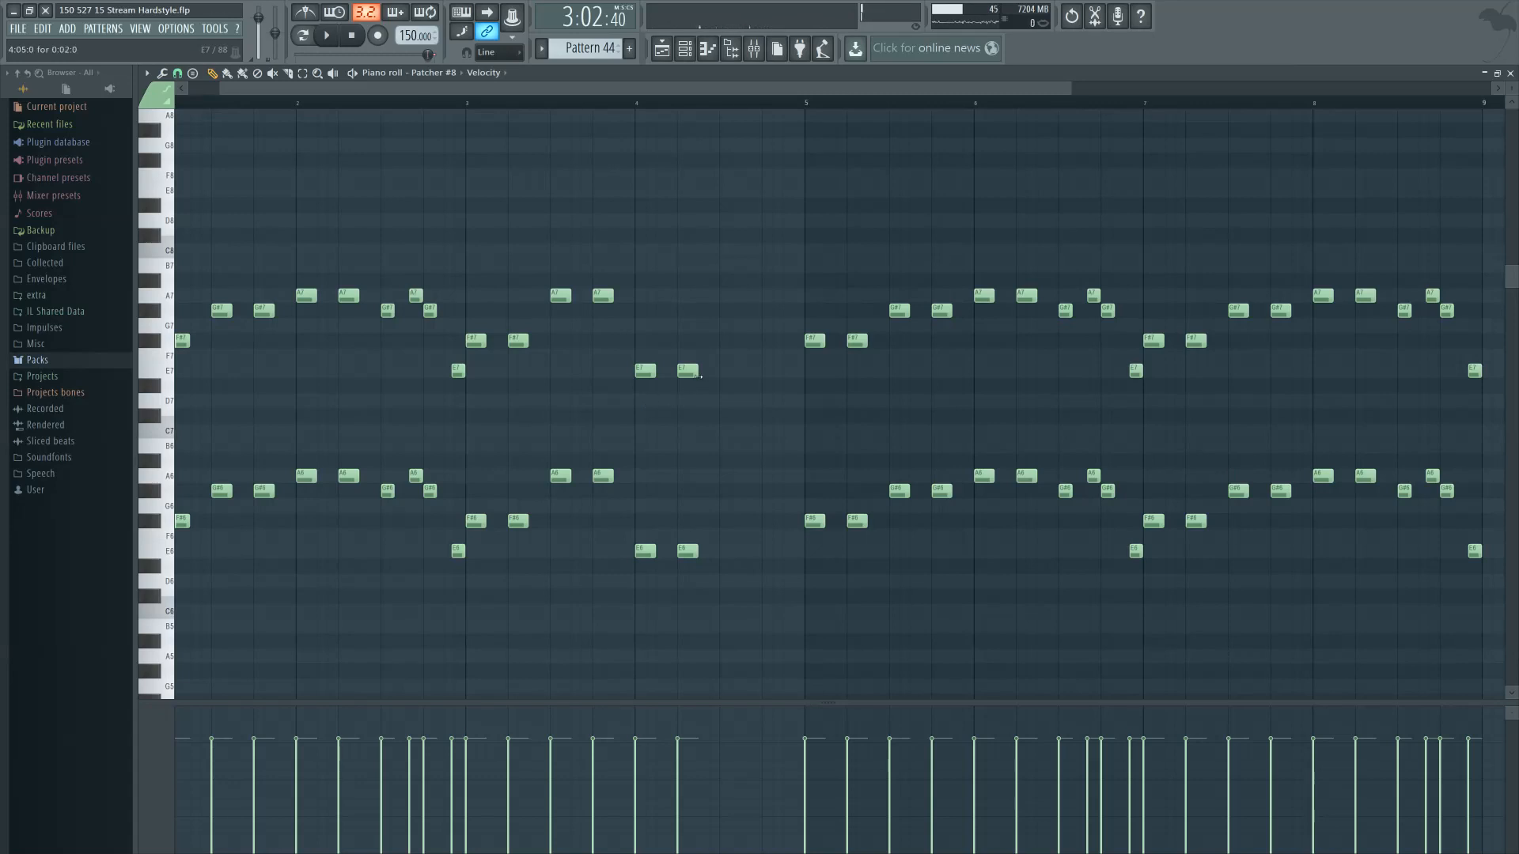
Add two F notes in the second half of bar 4 in both octaves and listen from bar 3
click(722, 356)
click(762, 357)
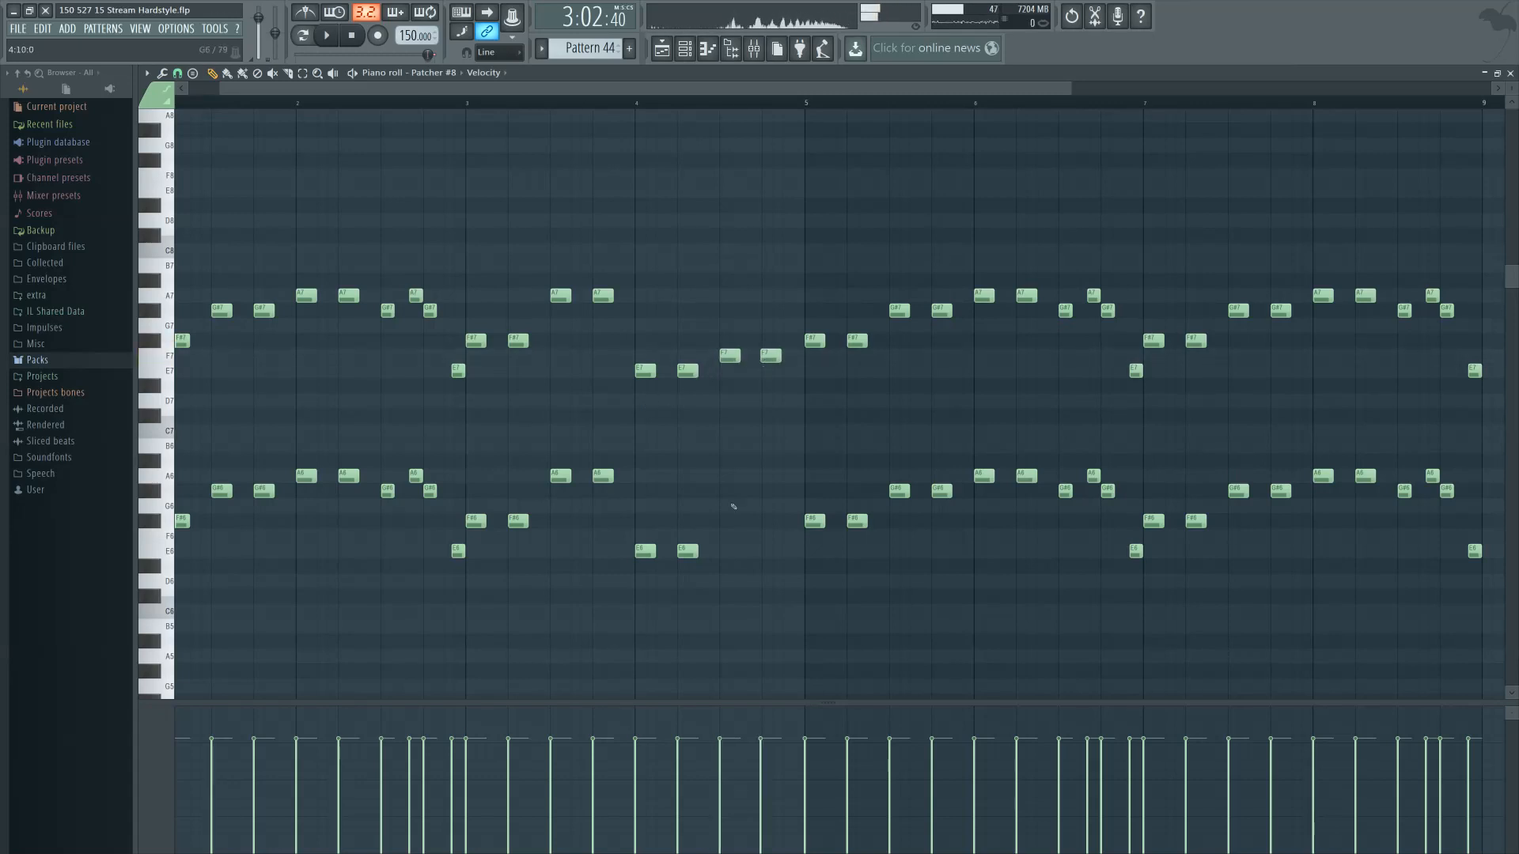
click(727, 536)
drag(764, 543, 773, 538)
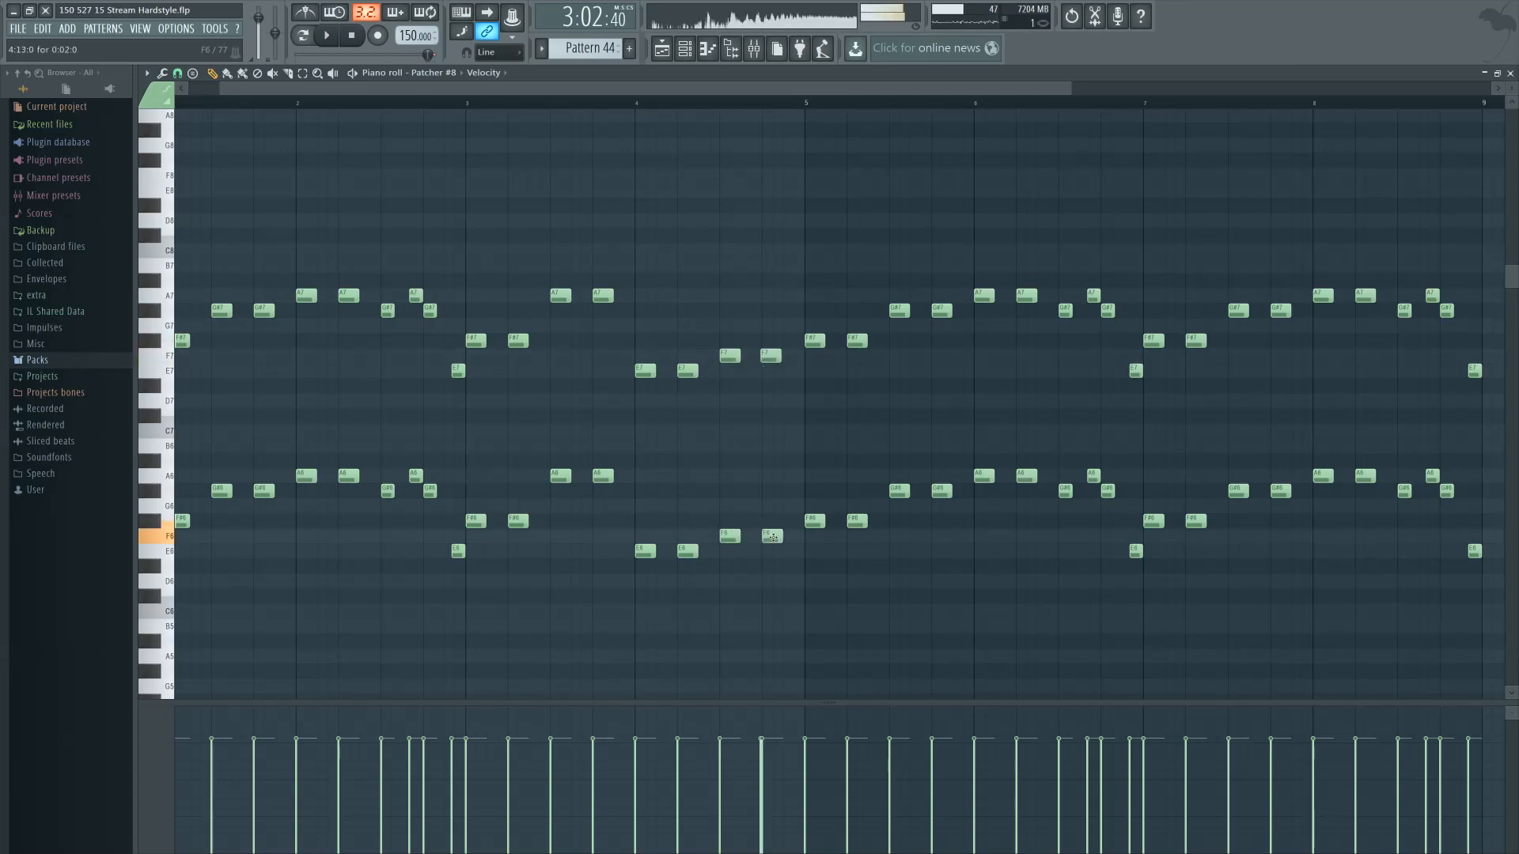
drag(761, 358, 767, 351)
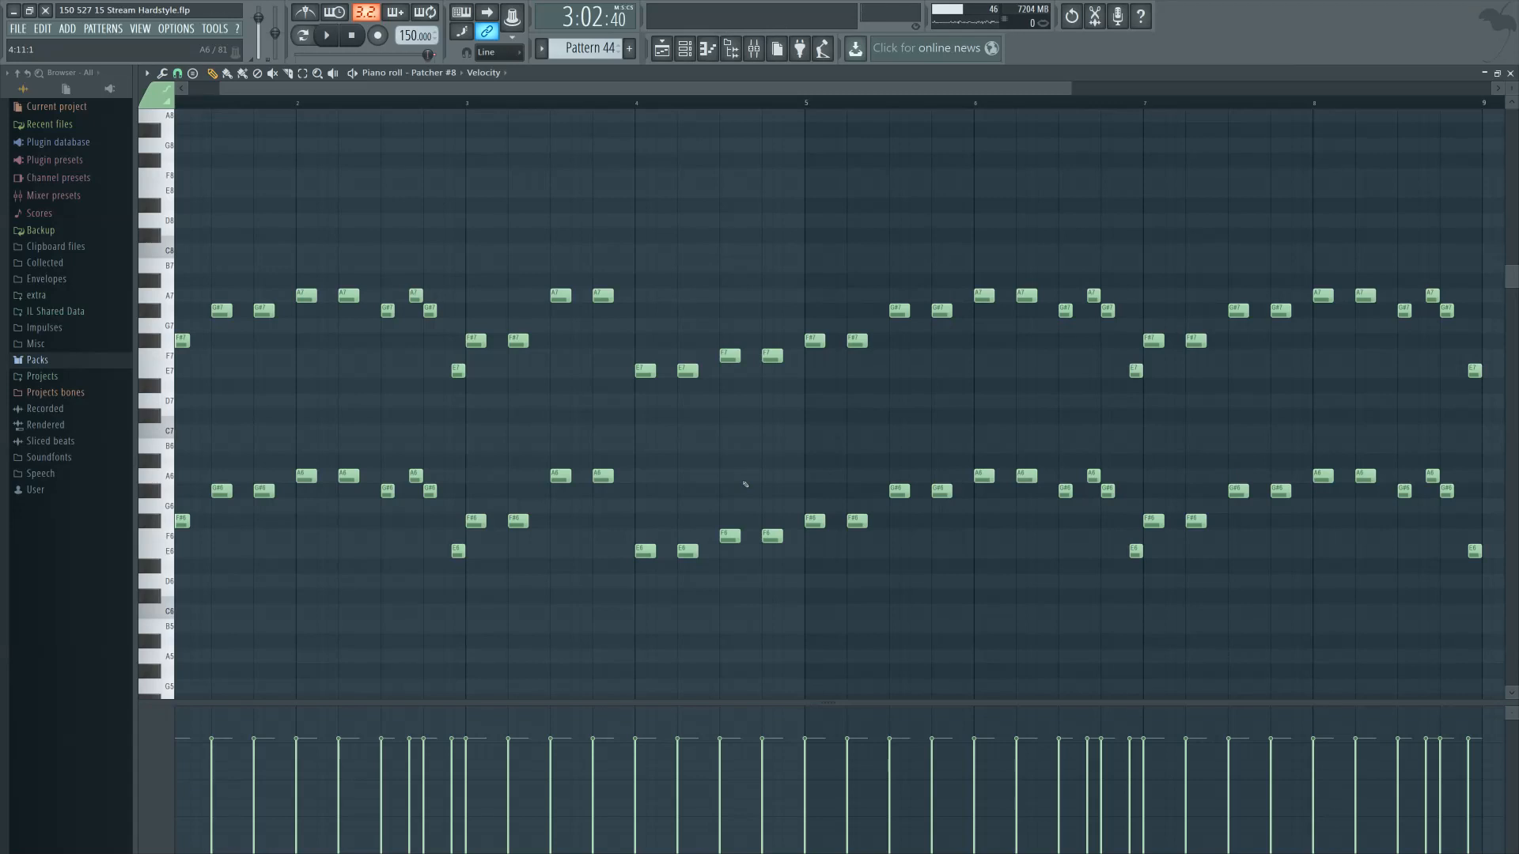
key(space)
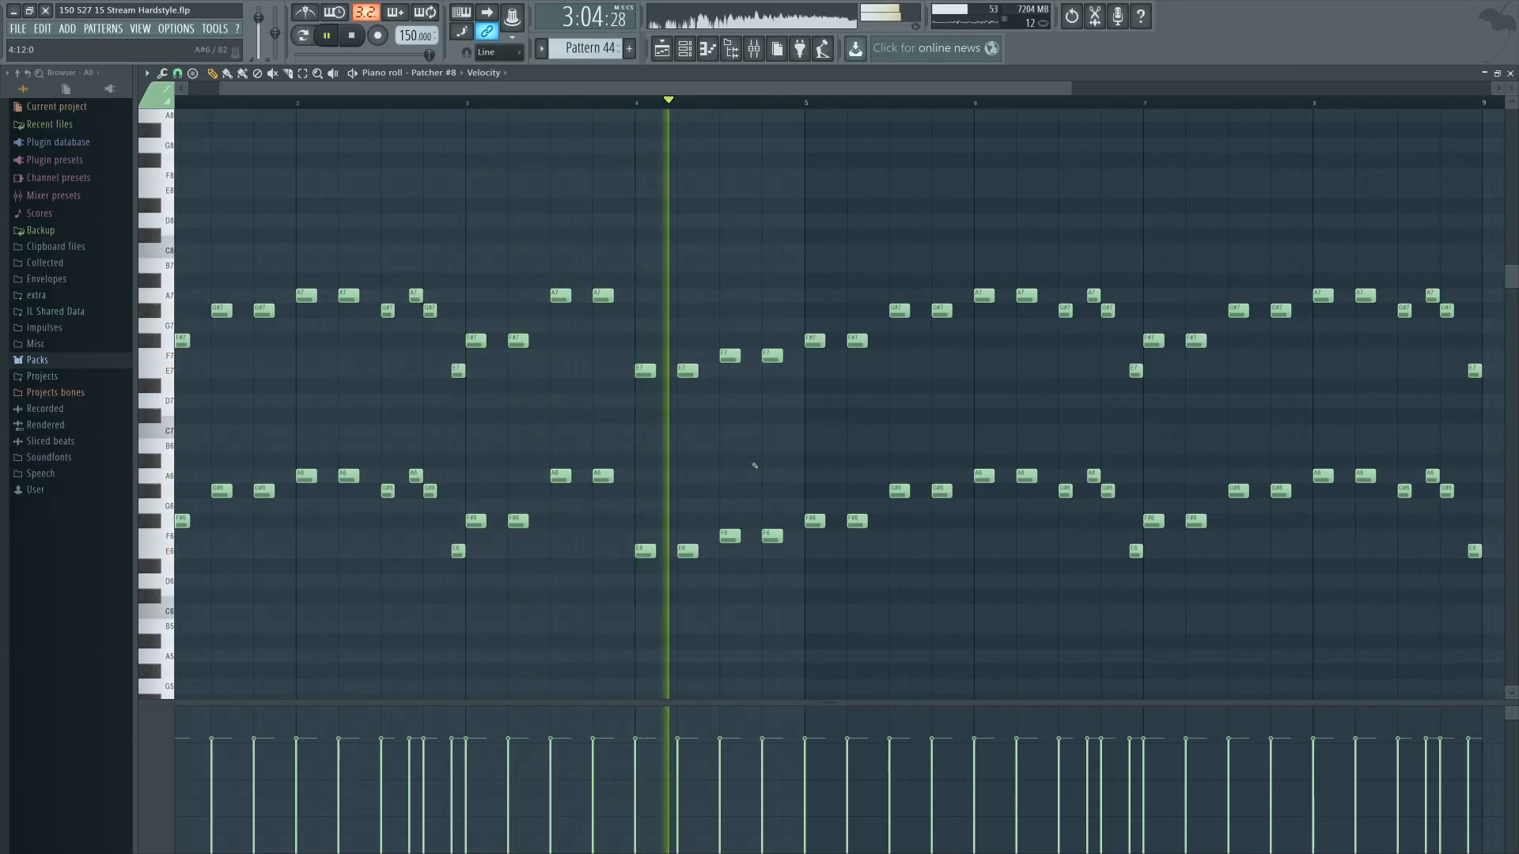
key(space)
Open the Pattern 8 chords and lower the last two upper notes of bar 4 to C5 while playing from bar 3
click(661, 49)
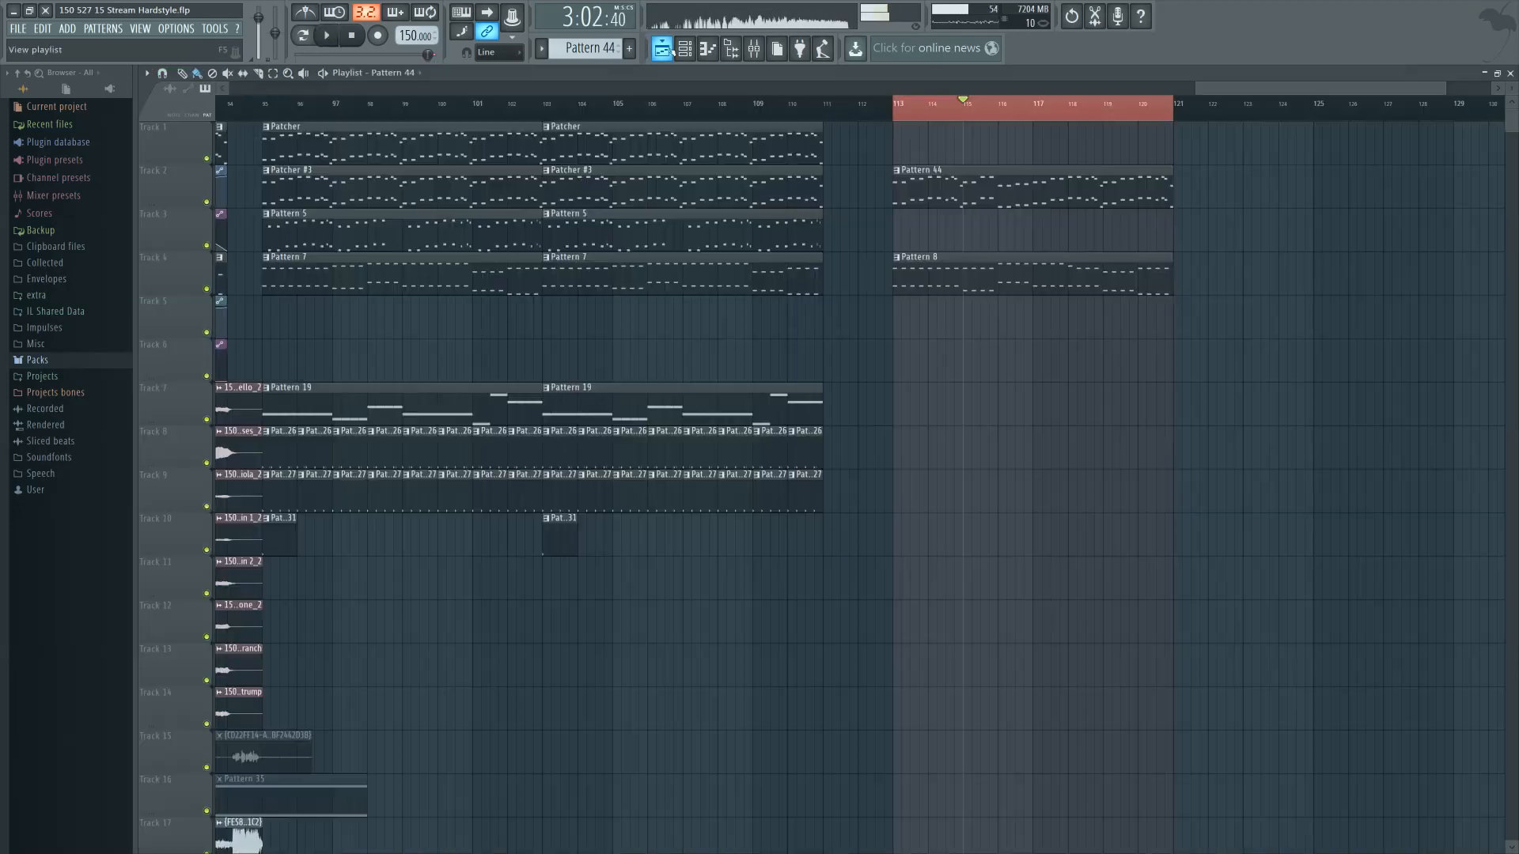
double_click(962, 267)
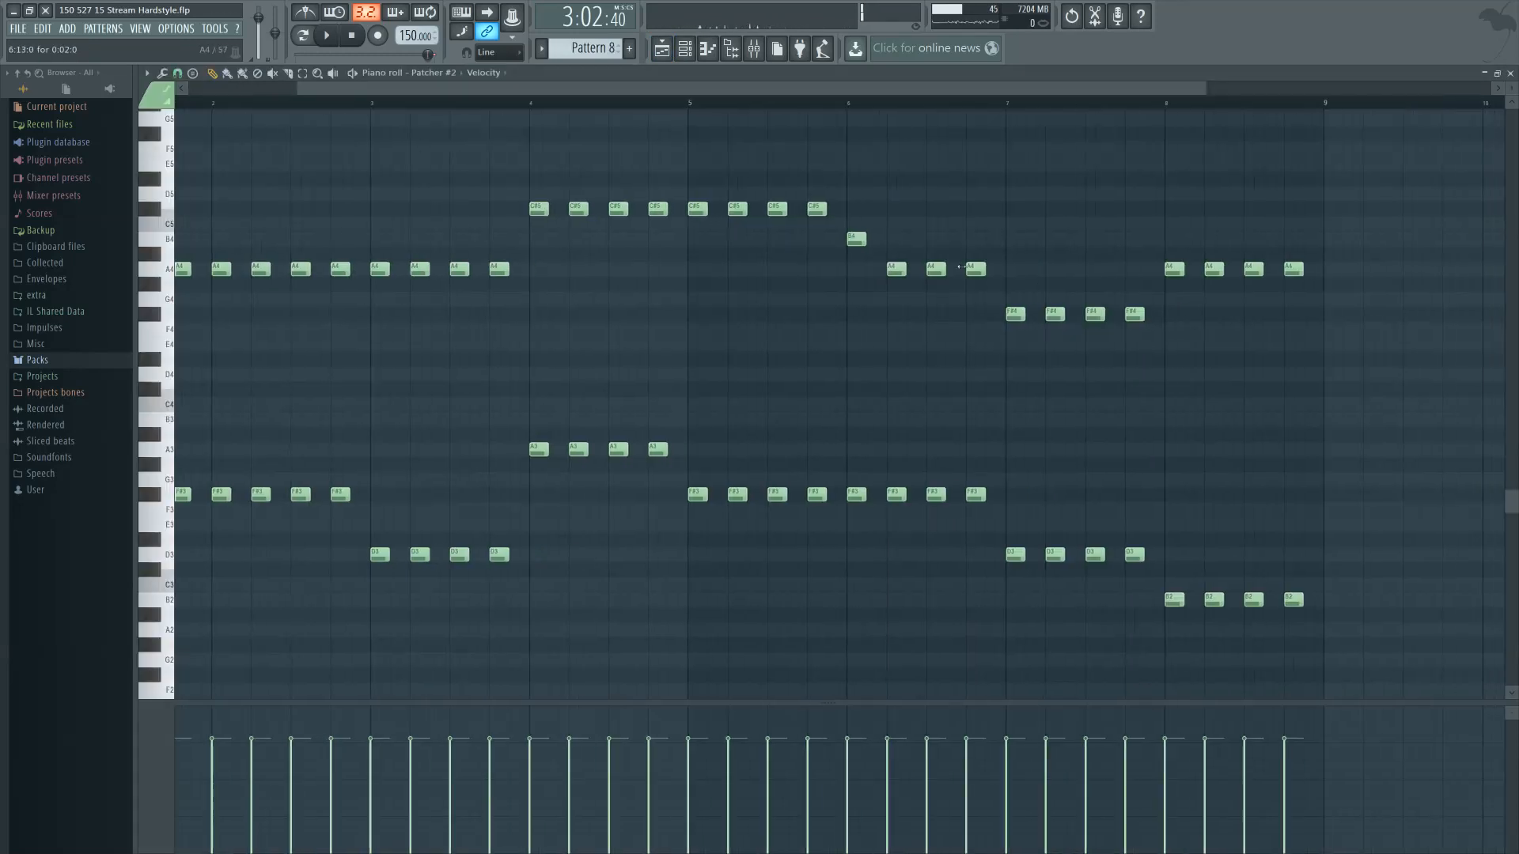
key(space)
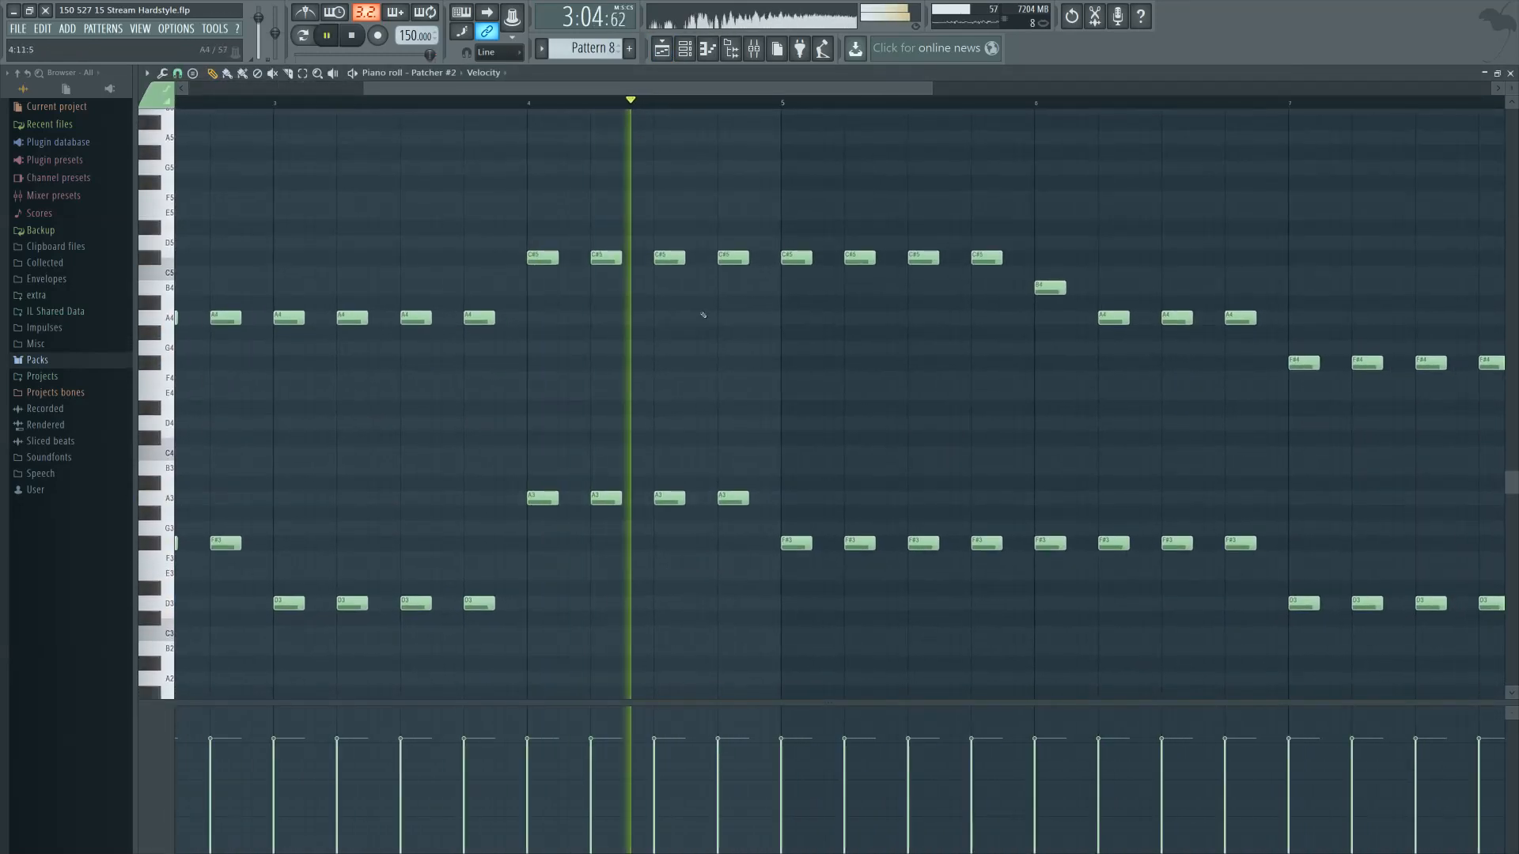
drag(665, 236, 736, 277)
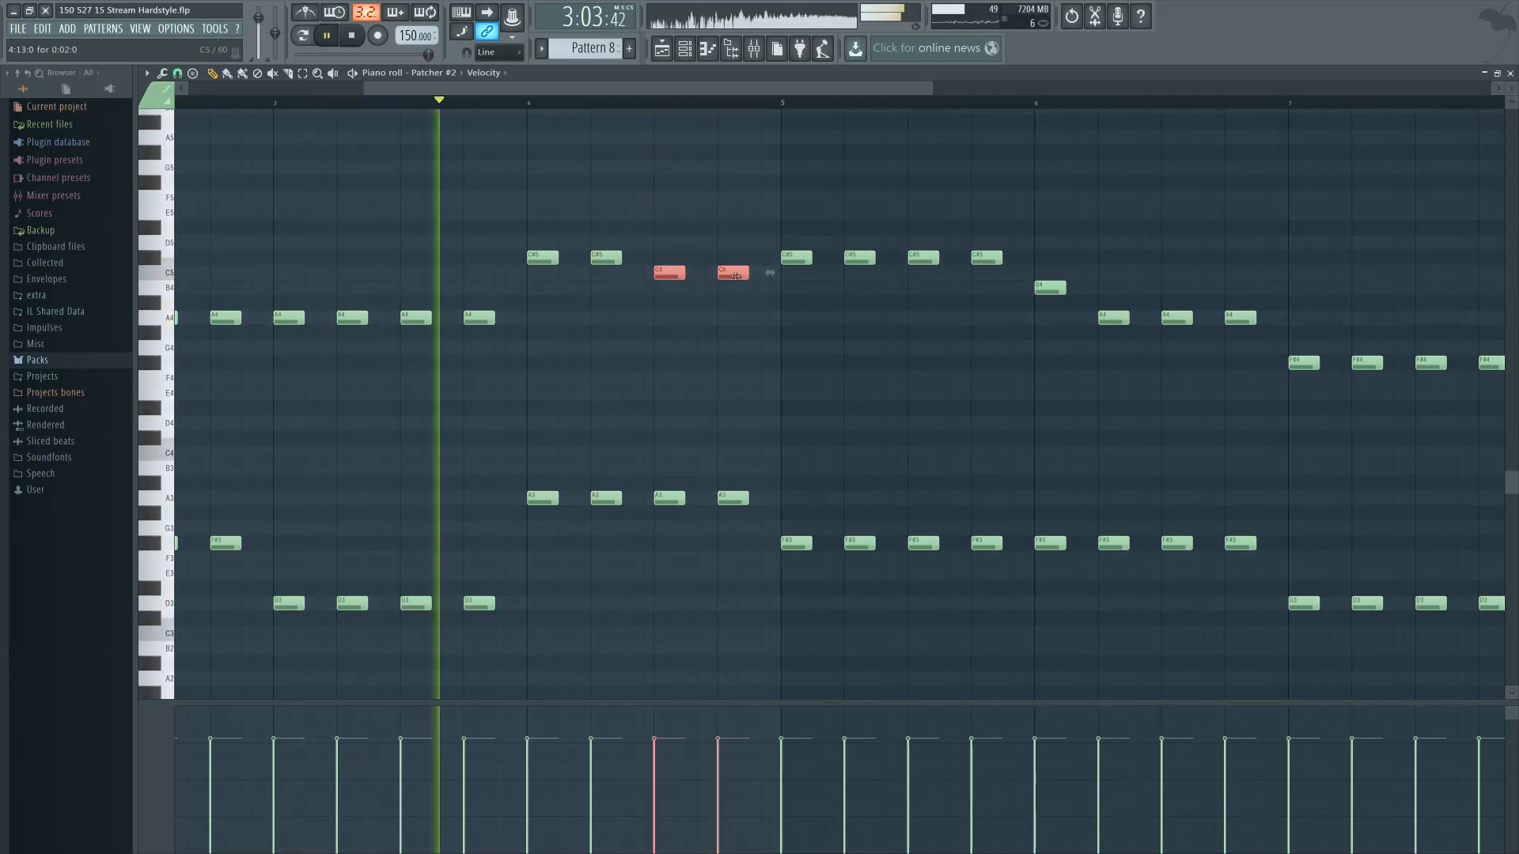
click(712, 424)
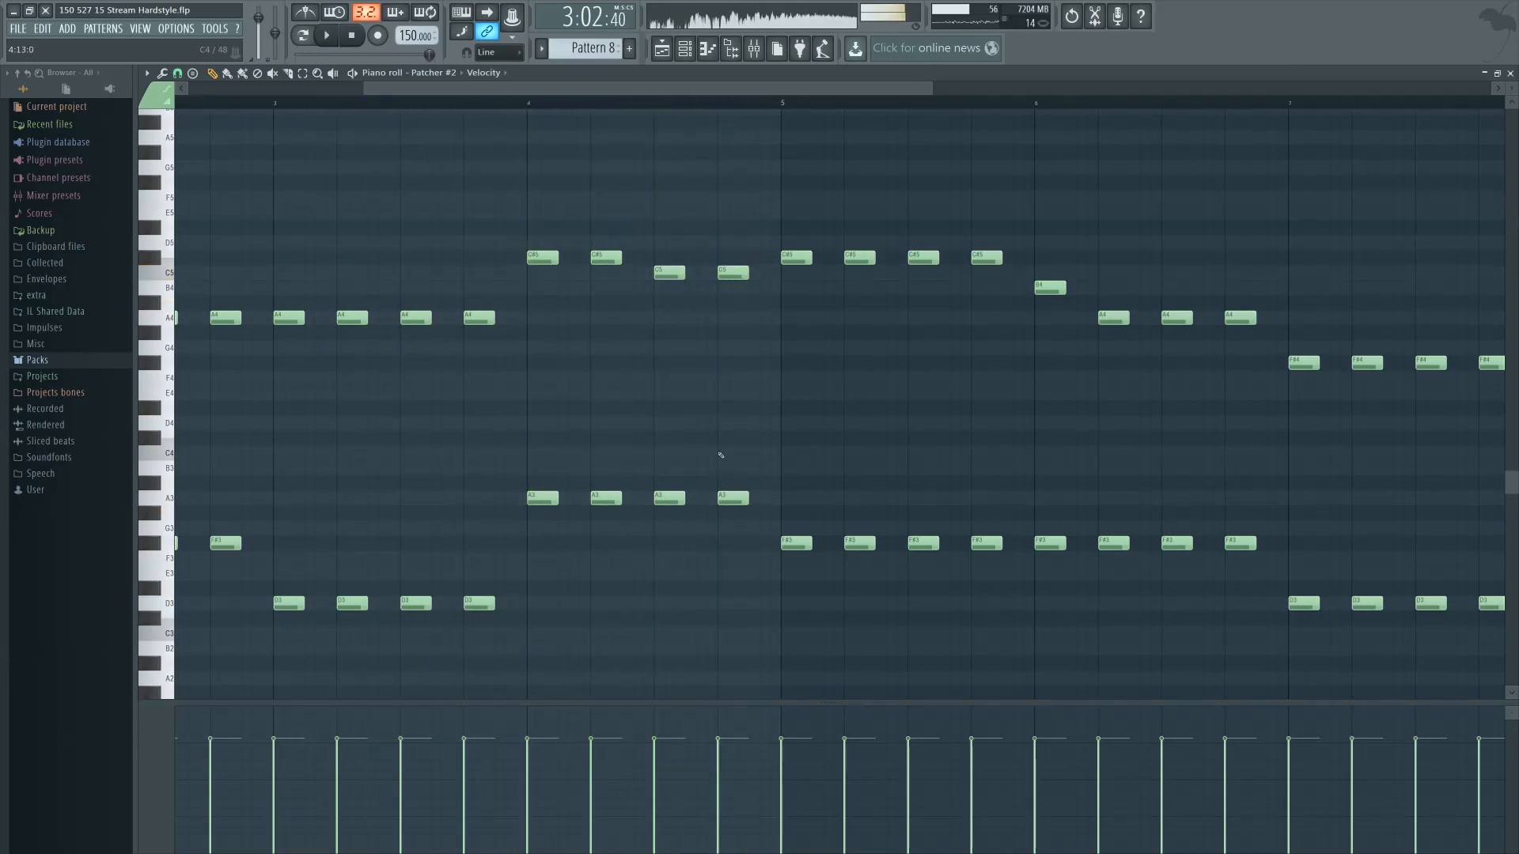
Raise the last two upper notes of bar 4 in Pattern 8 to C#5
drag(645, 484, 766, 511)
key(space)
mouse_move(645, 261)
mouse_down()
mouse_move(761, 282)
mouse_move(673, 258)
mouse_up()
Raise the last two lower notes of bar 4 to C#4 and listen to the changed chords
drag(645, 485, 790, 517)
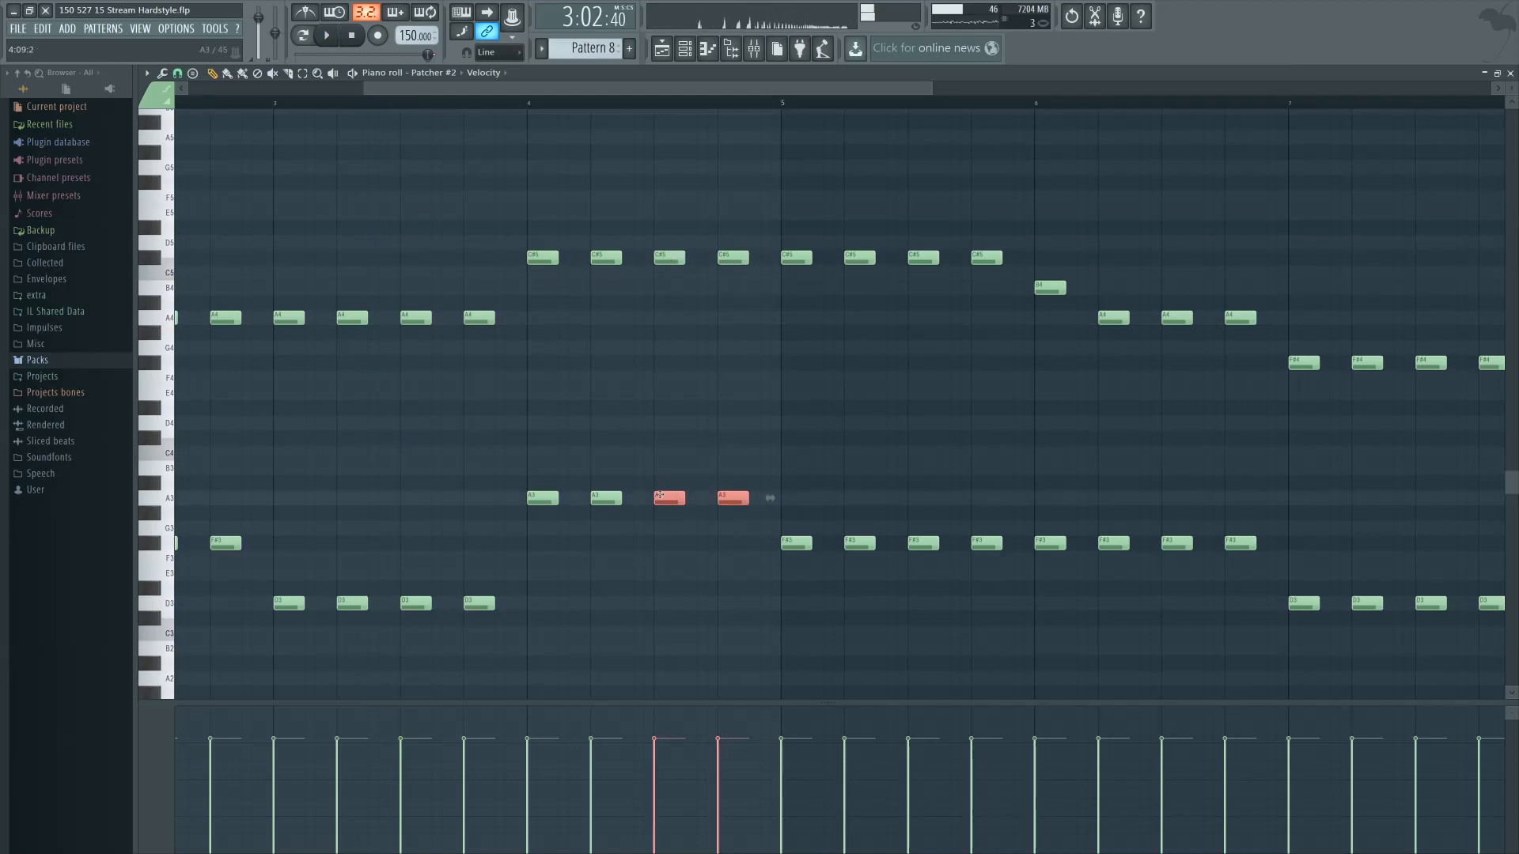
drag(672, 500, 672, 434)
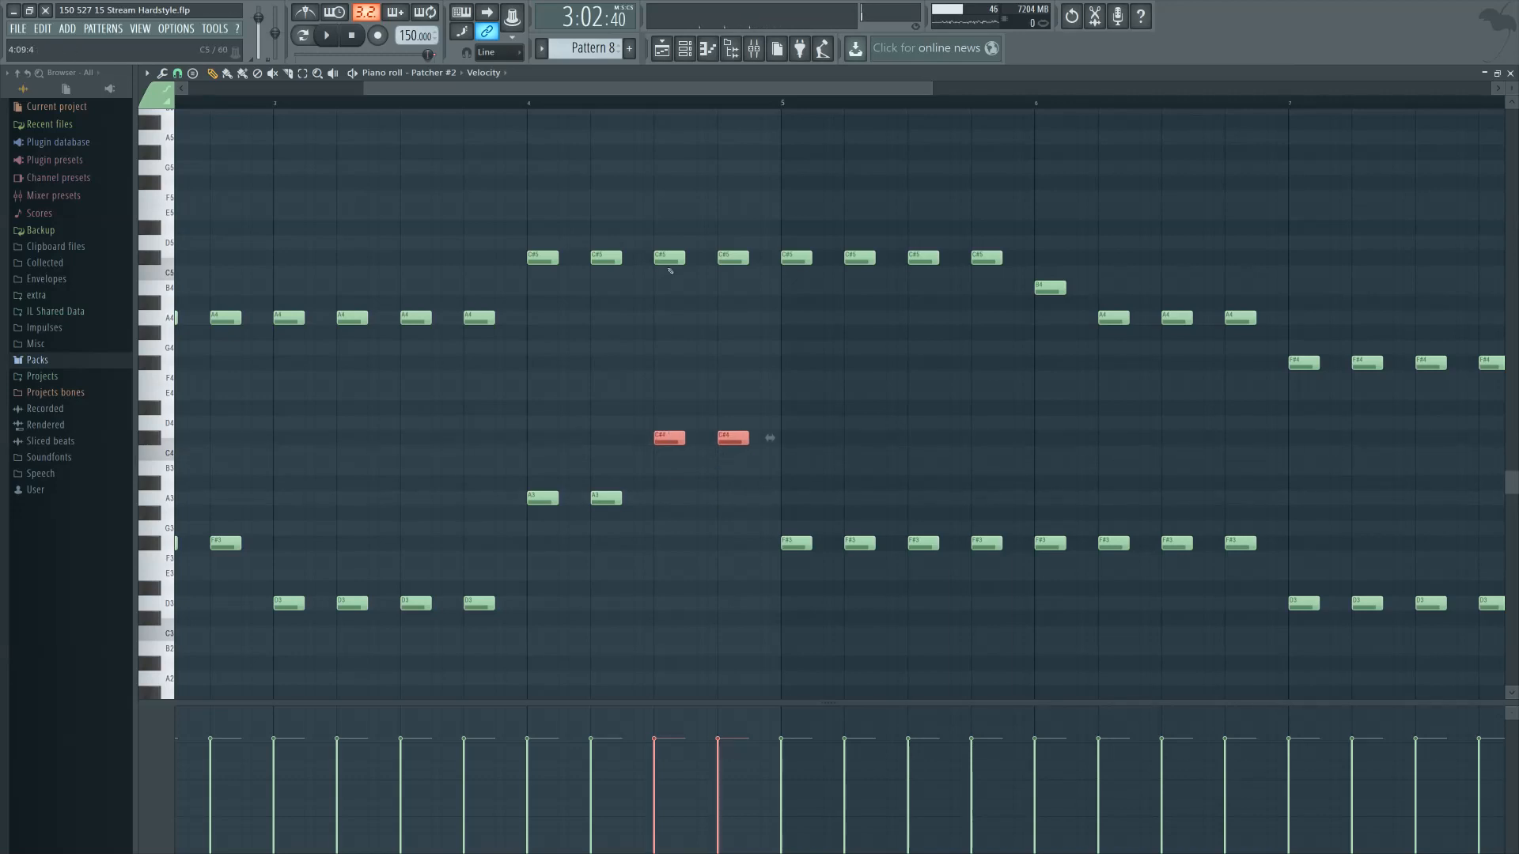
drag(670, 271, 729, 258)
key(space)
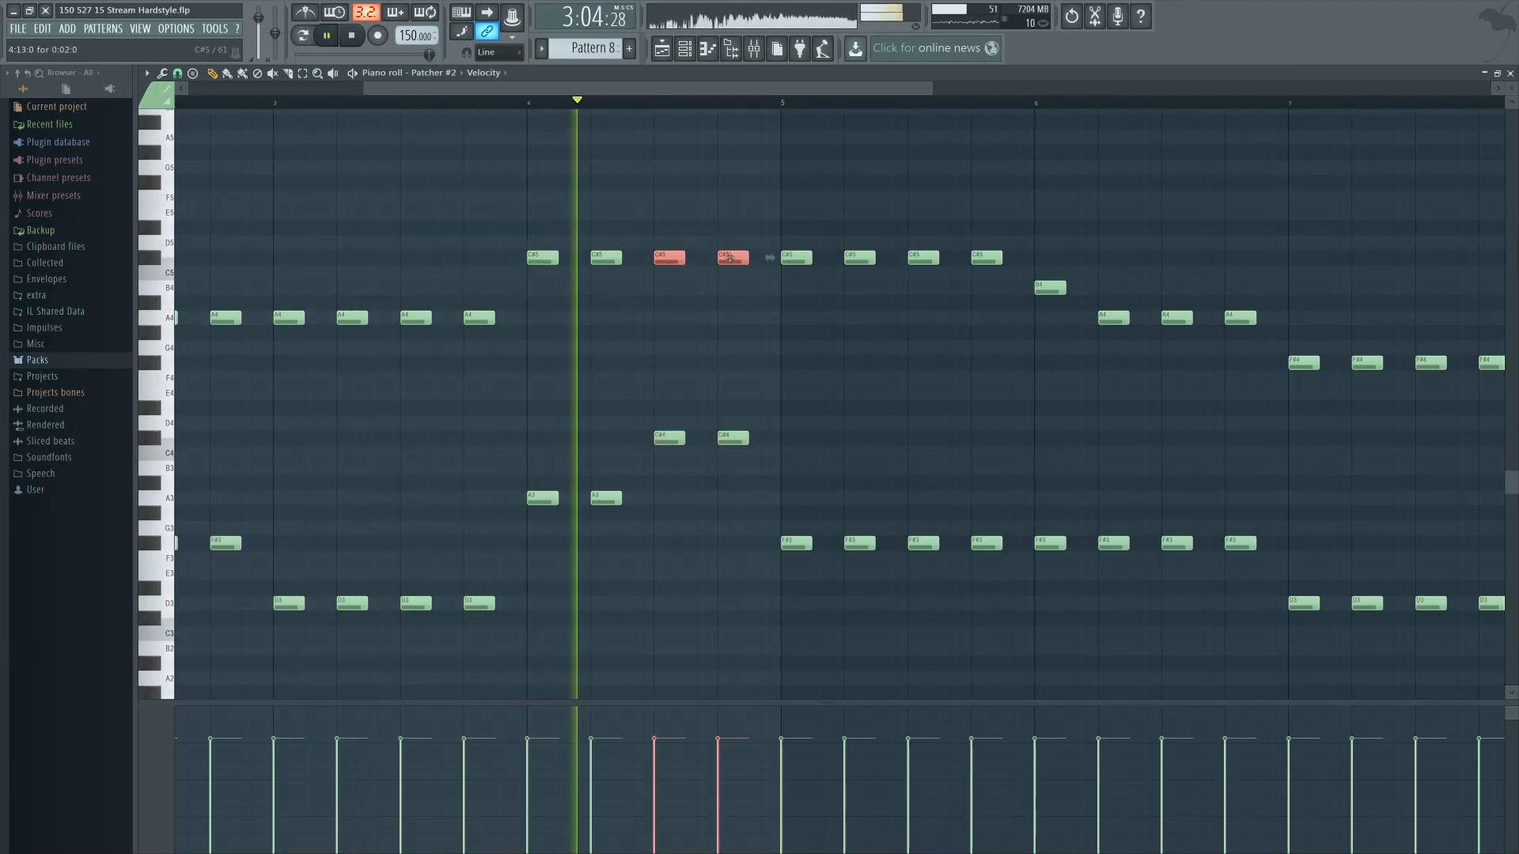
click(733, 322)
key(space)
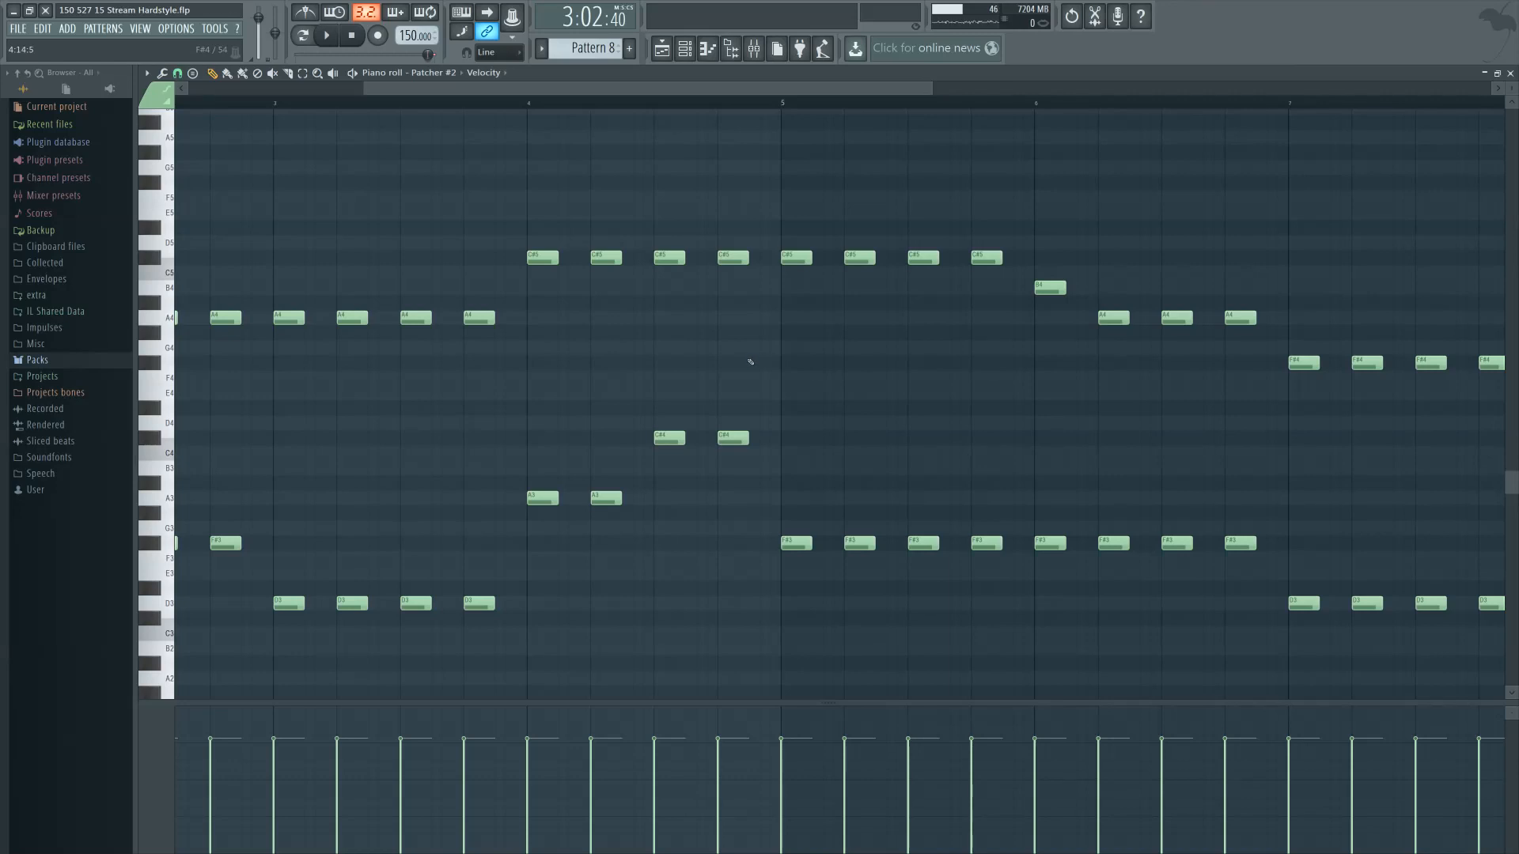
Play back the edited chords, first in the piano roll and again in the playlist from bar 113
key(space)
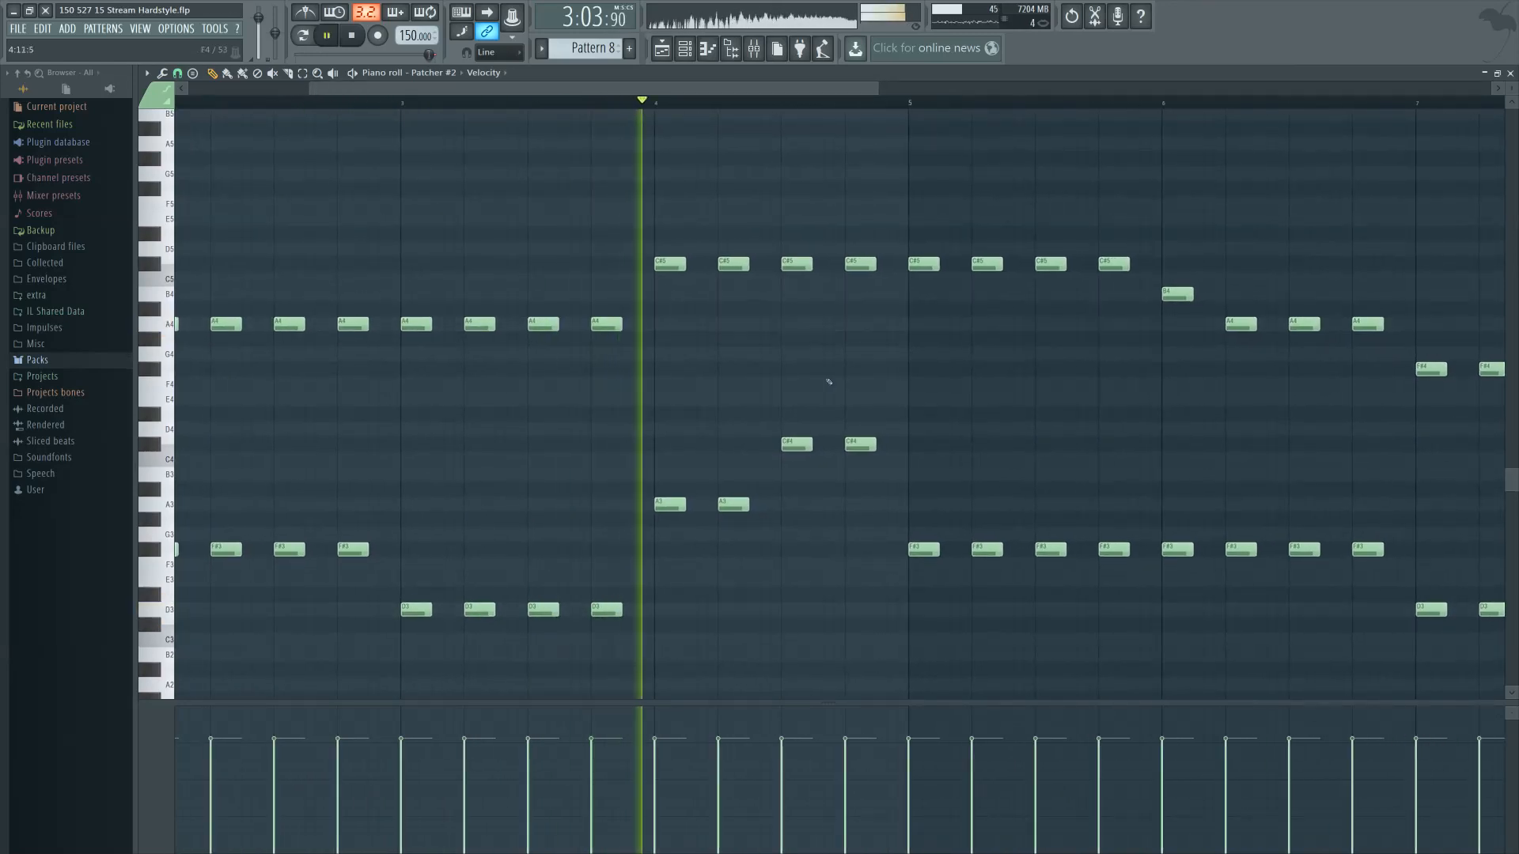
click(662, 48)
key(space)
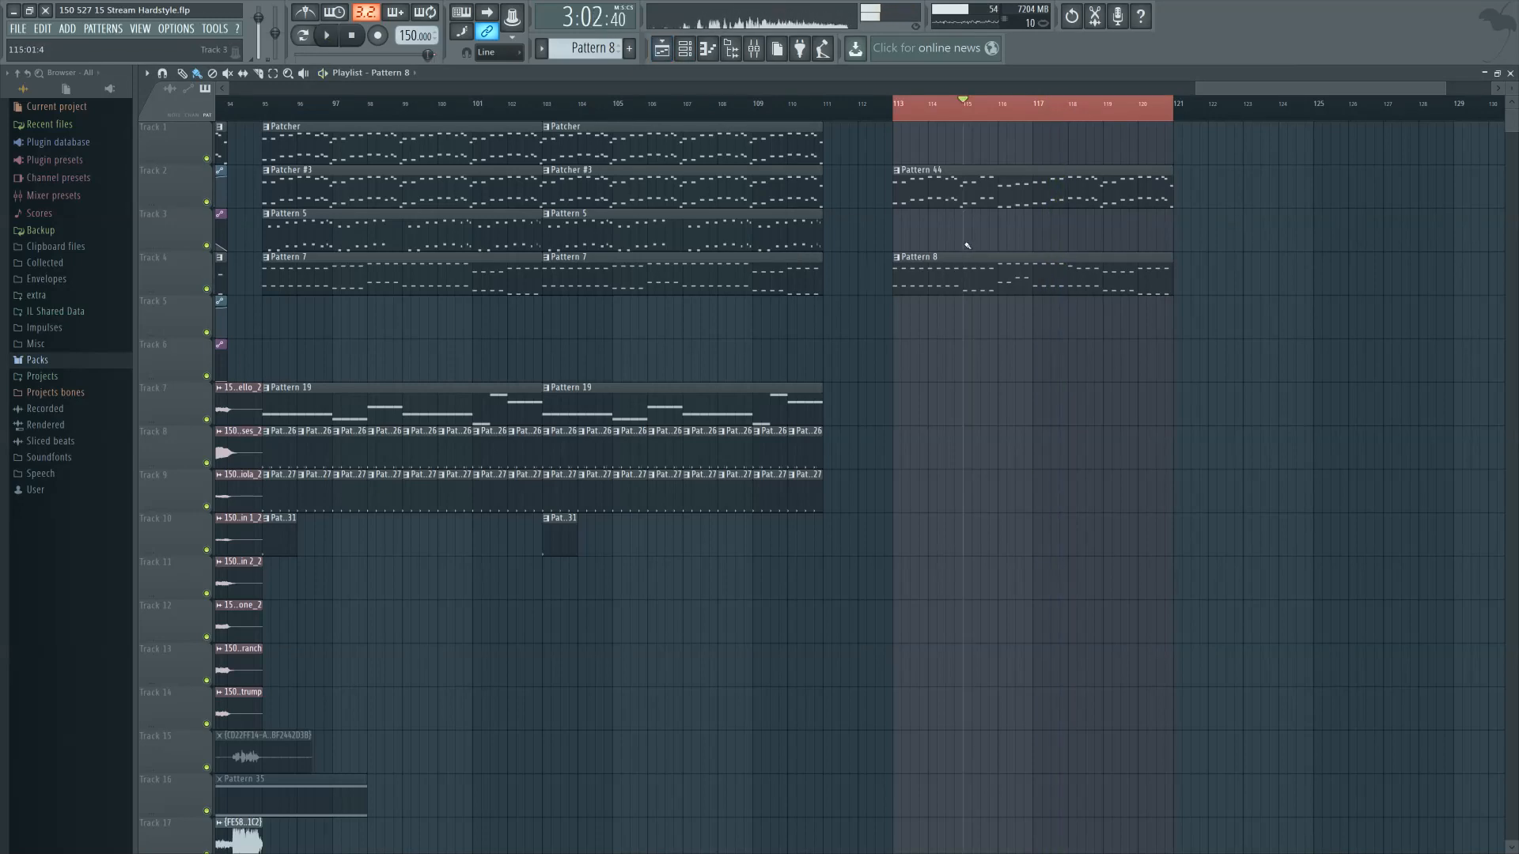
click(898, 110)
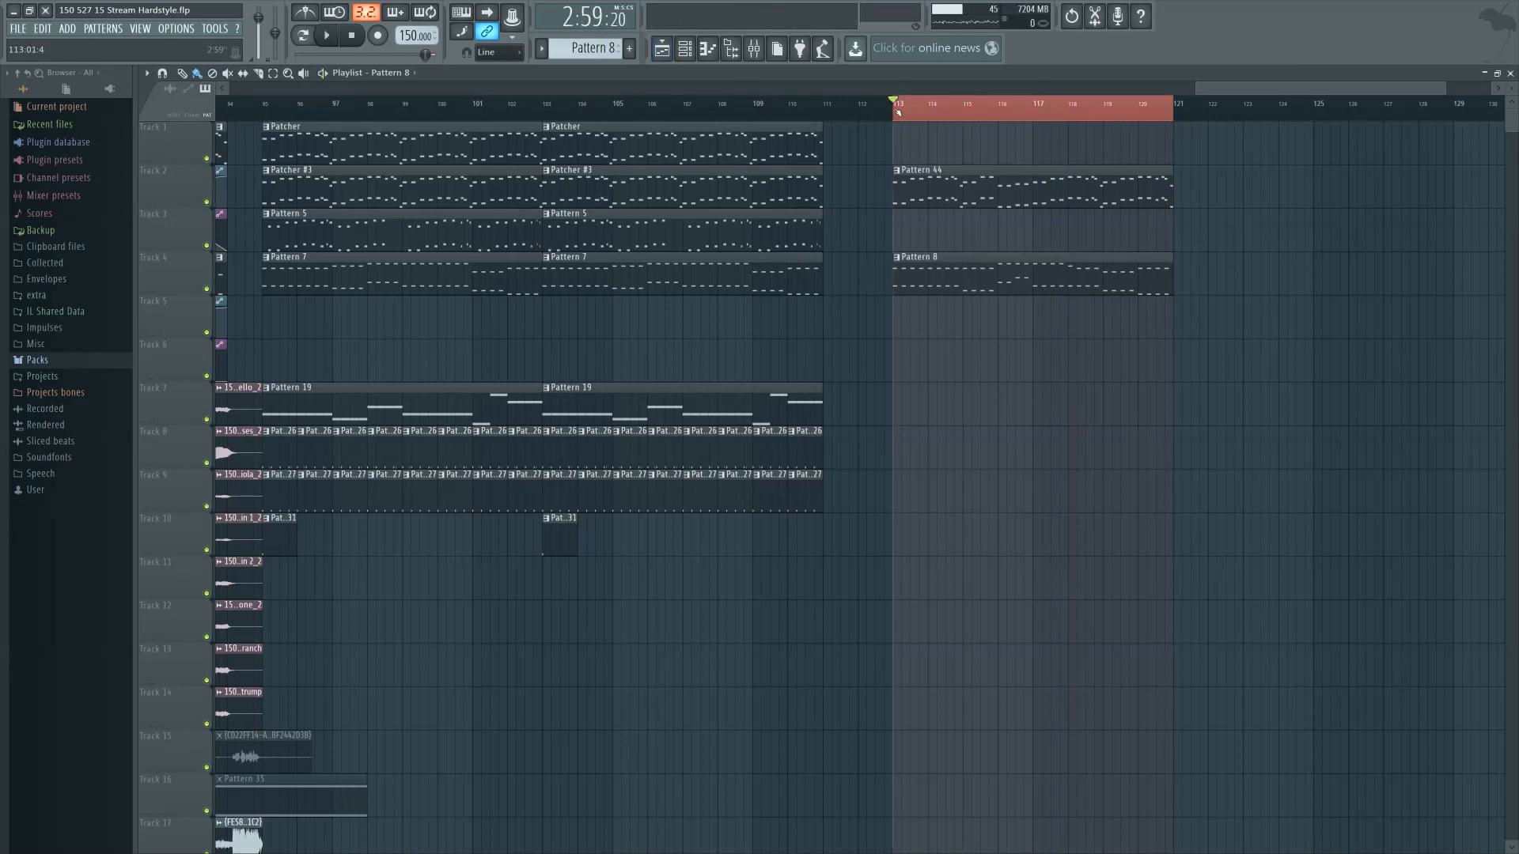
key(space)
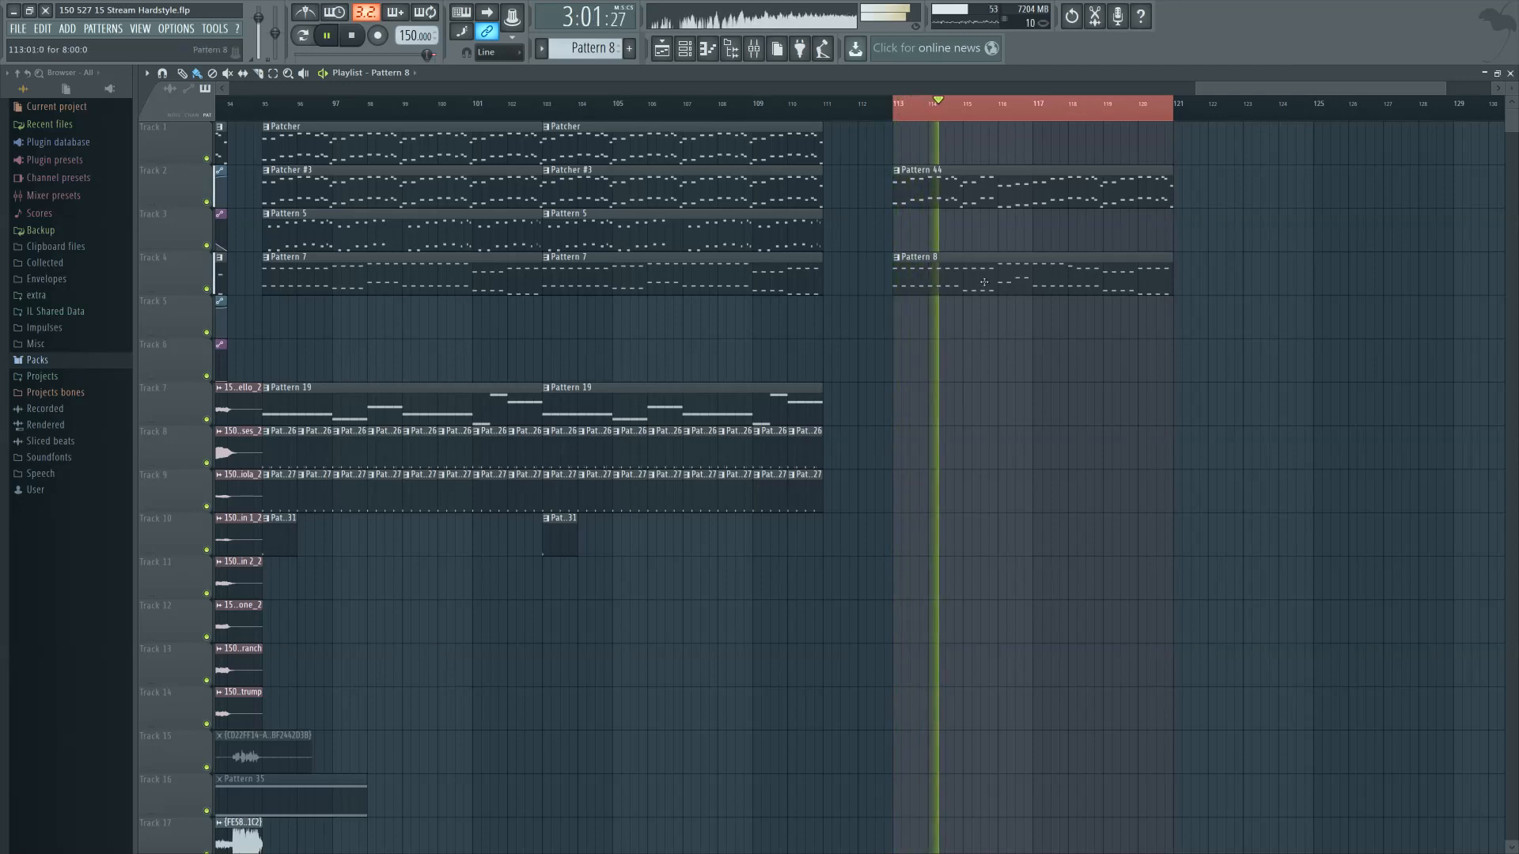
Open Pattern 44 in the piano roll and set its note snapping to 1/6 step
double_click(986, 198)
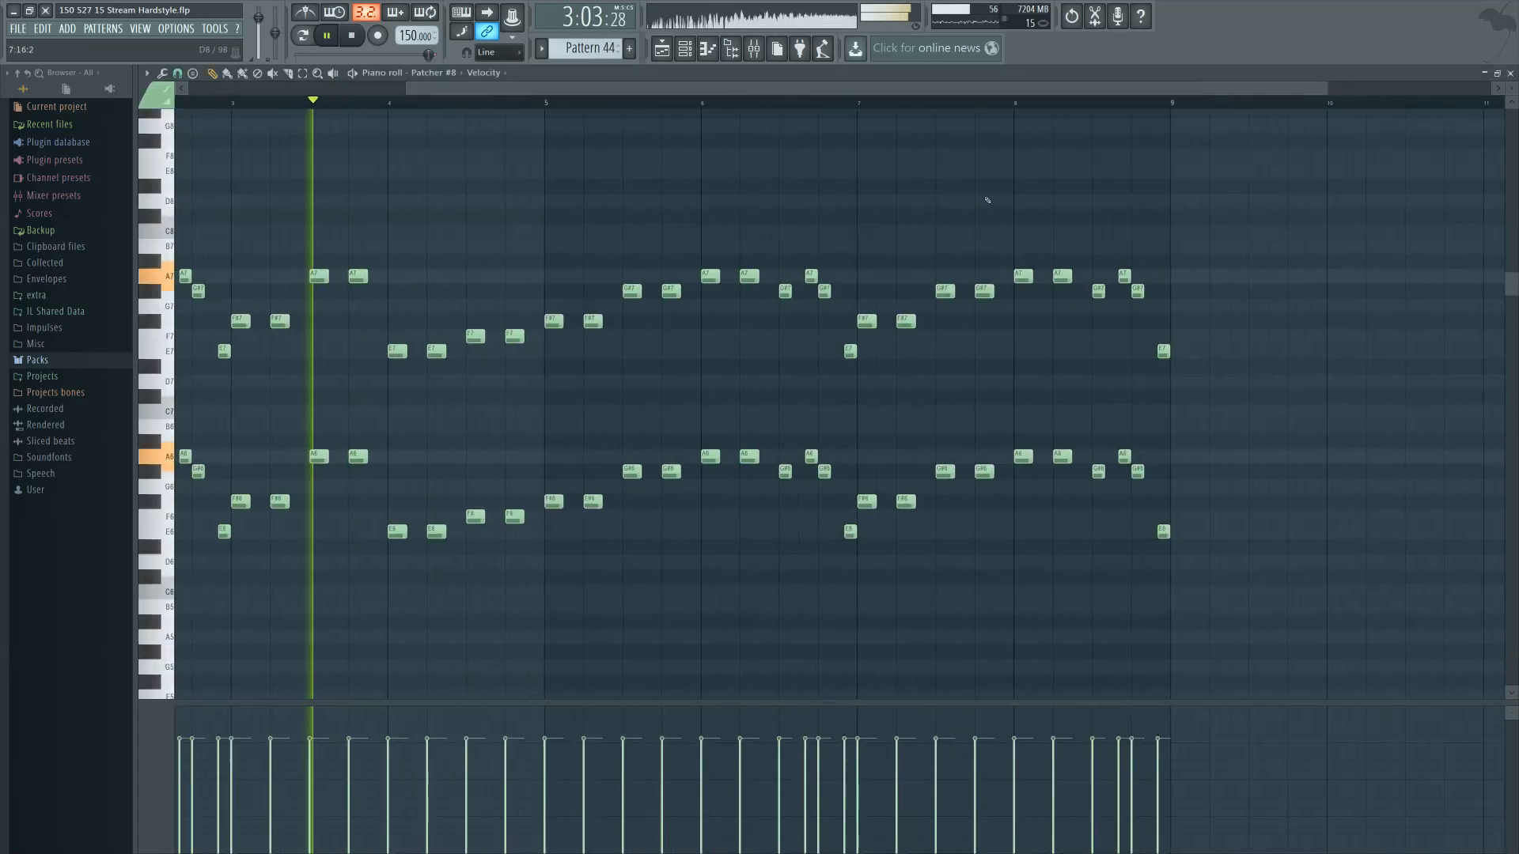
key(space)
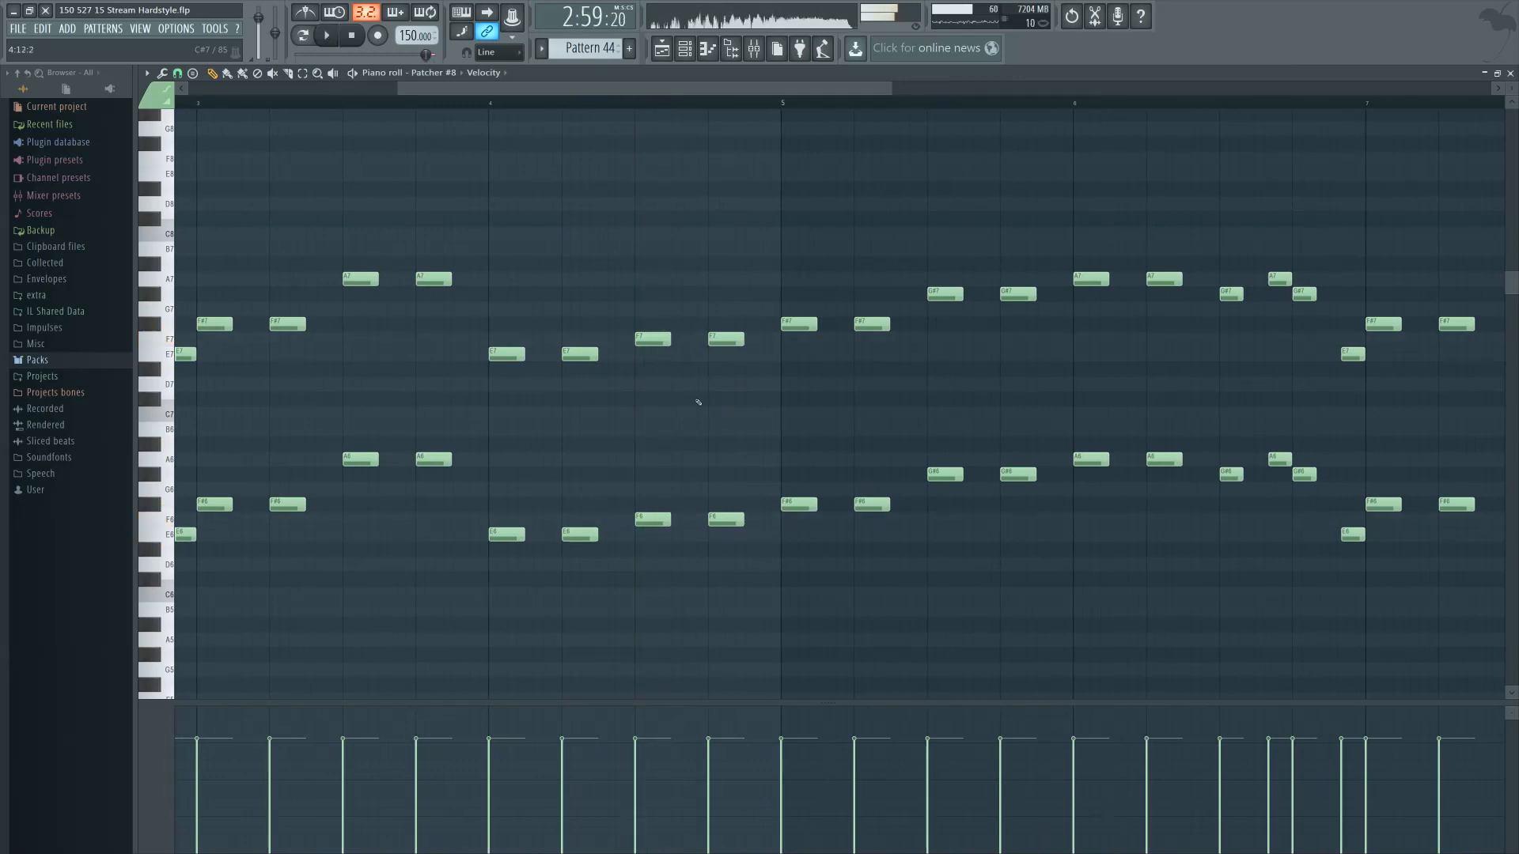
scroll(714, 385, left, 3)
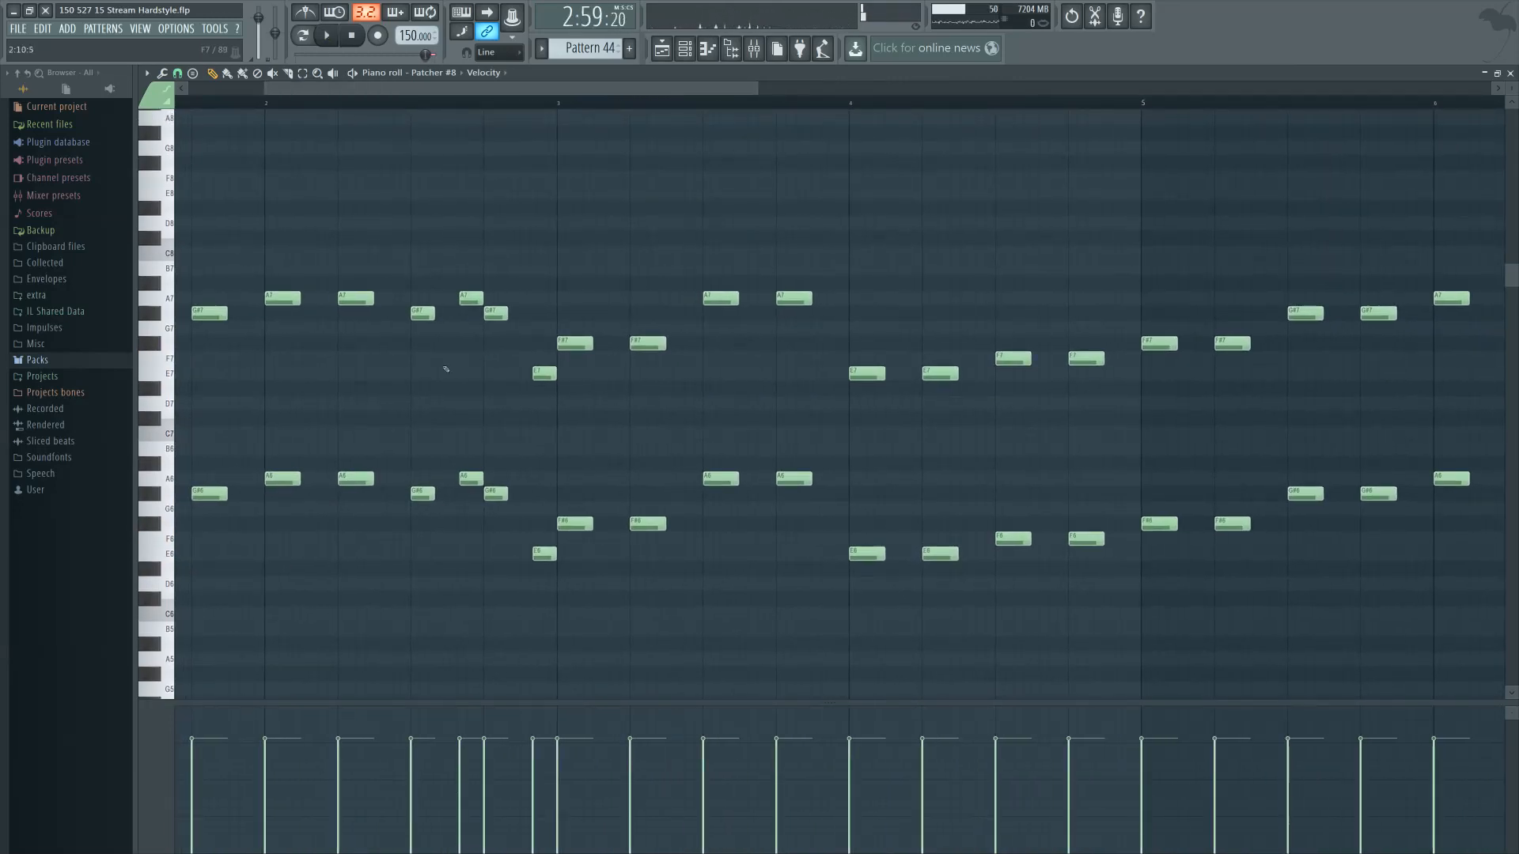
scroll(424, 234, up, 1)
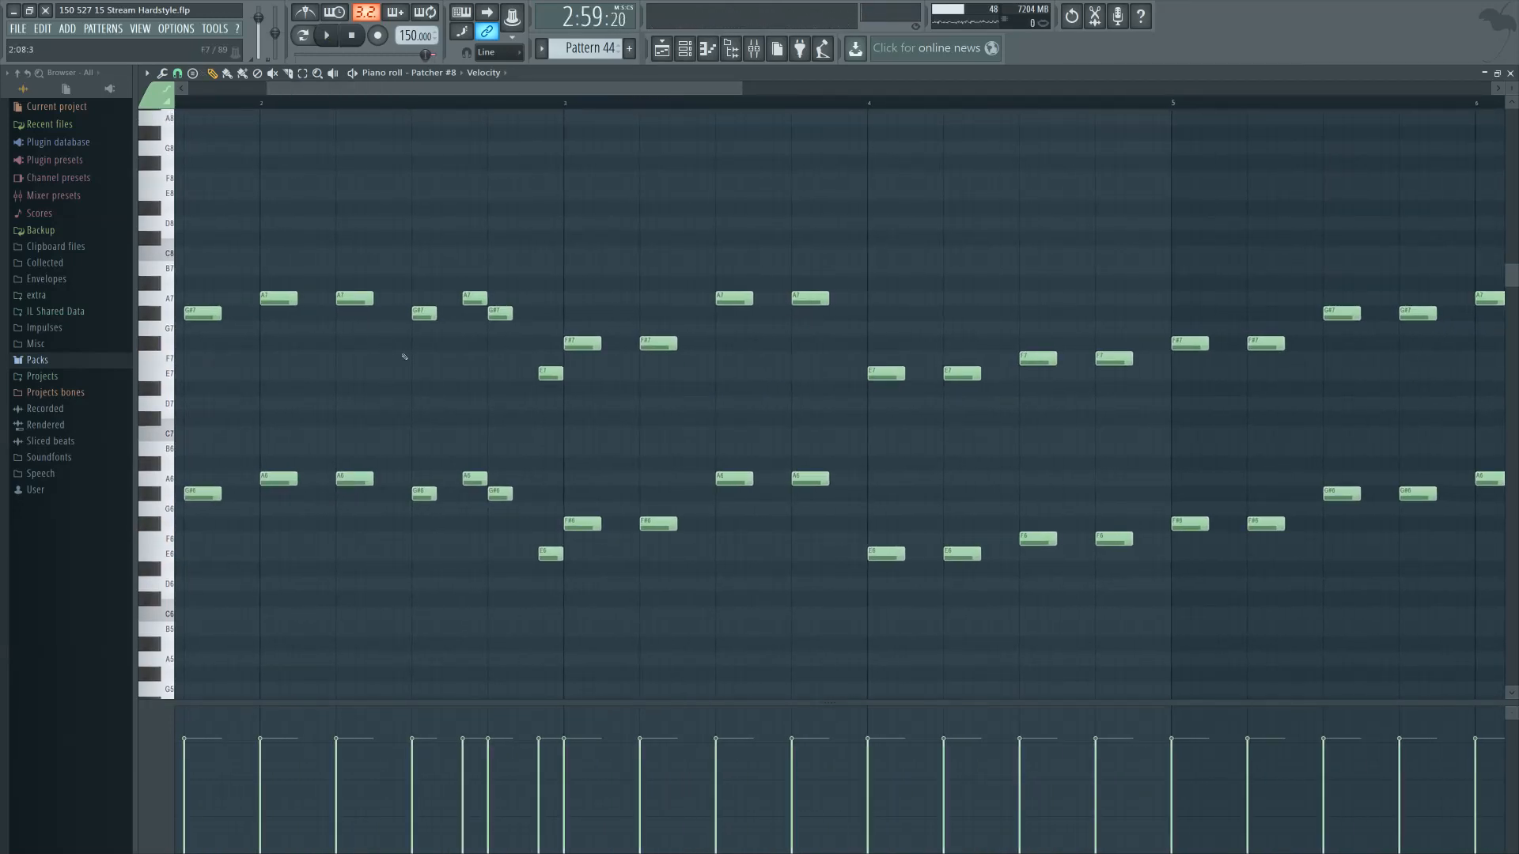
click(178, 73)
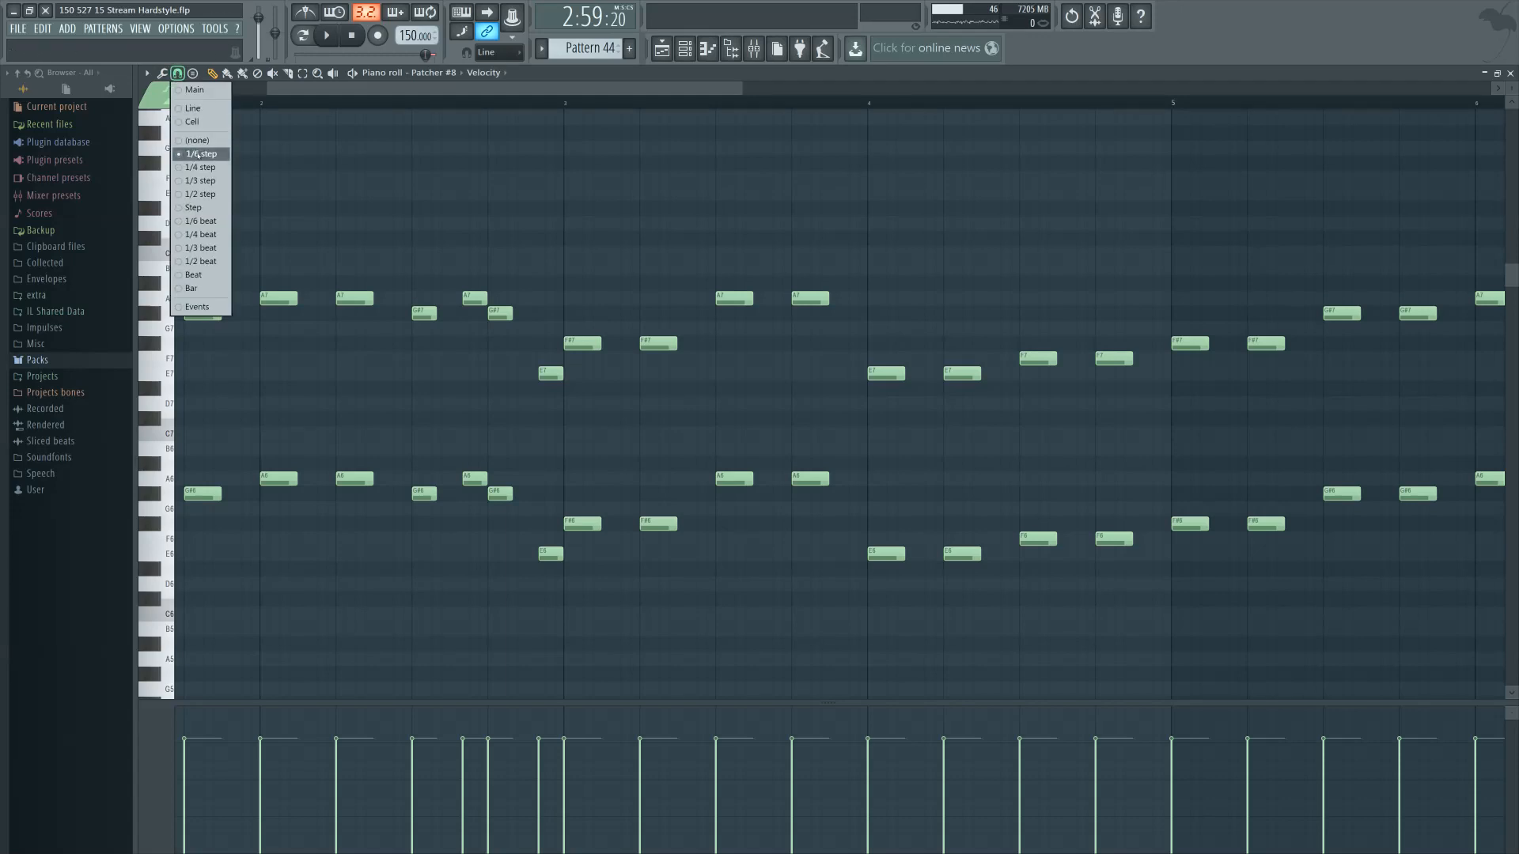
click(198, 155)
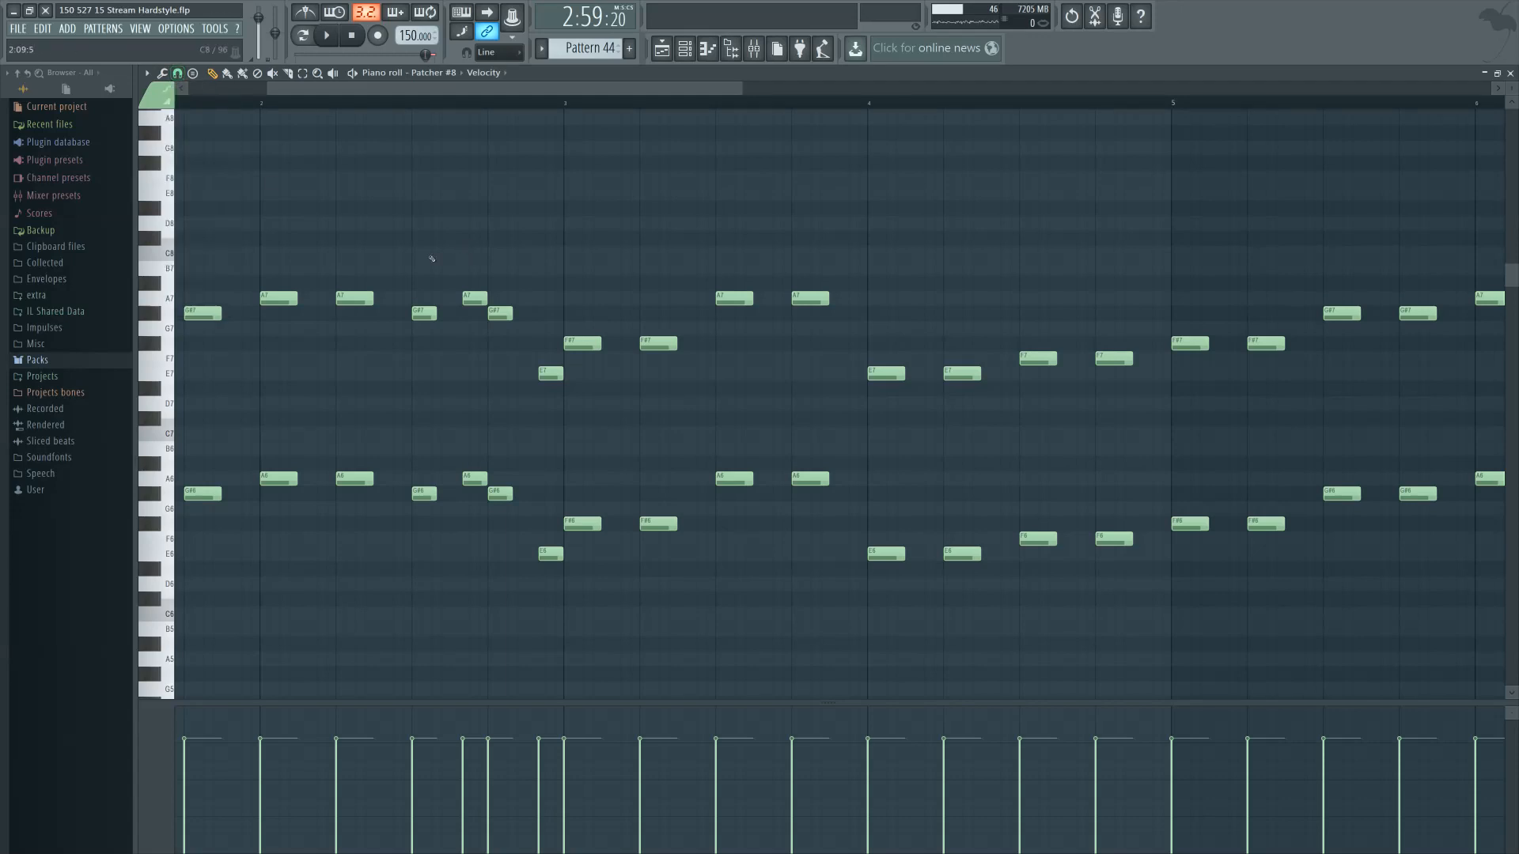
Set the project's timebase to 96 PPQ in the project settings
click(176, 29)
click(190, 70)
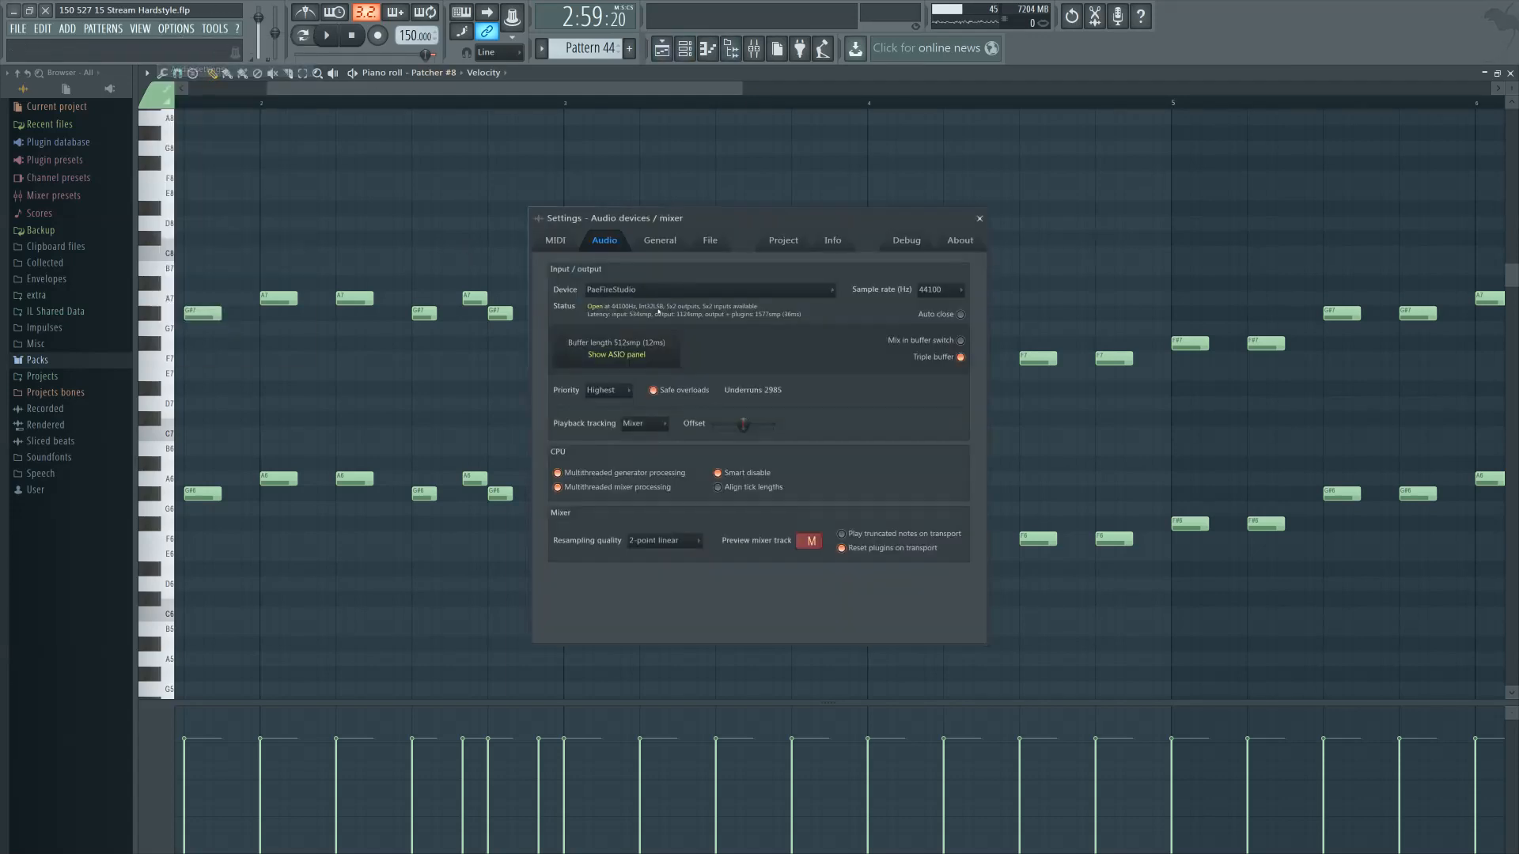
click(831, 241)
click(781, 241)
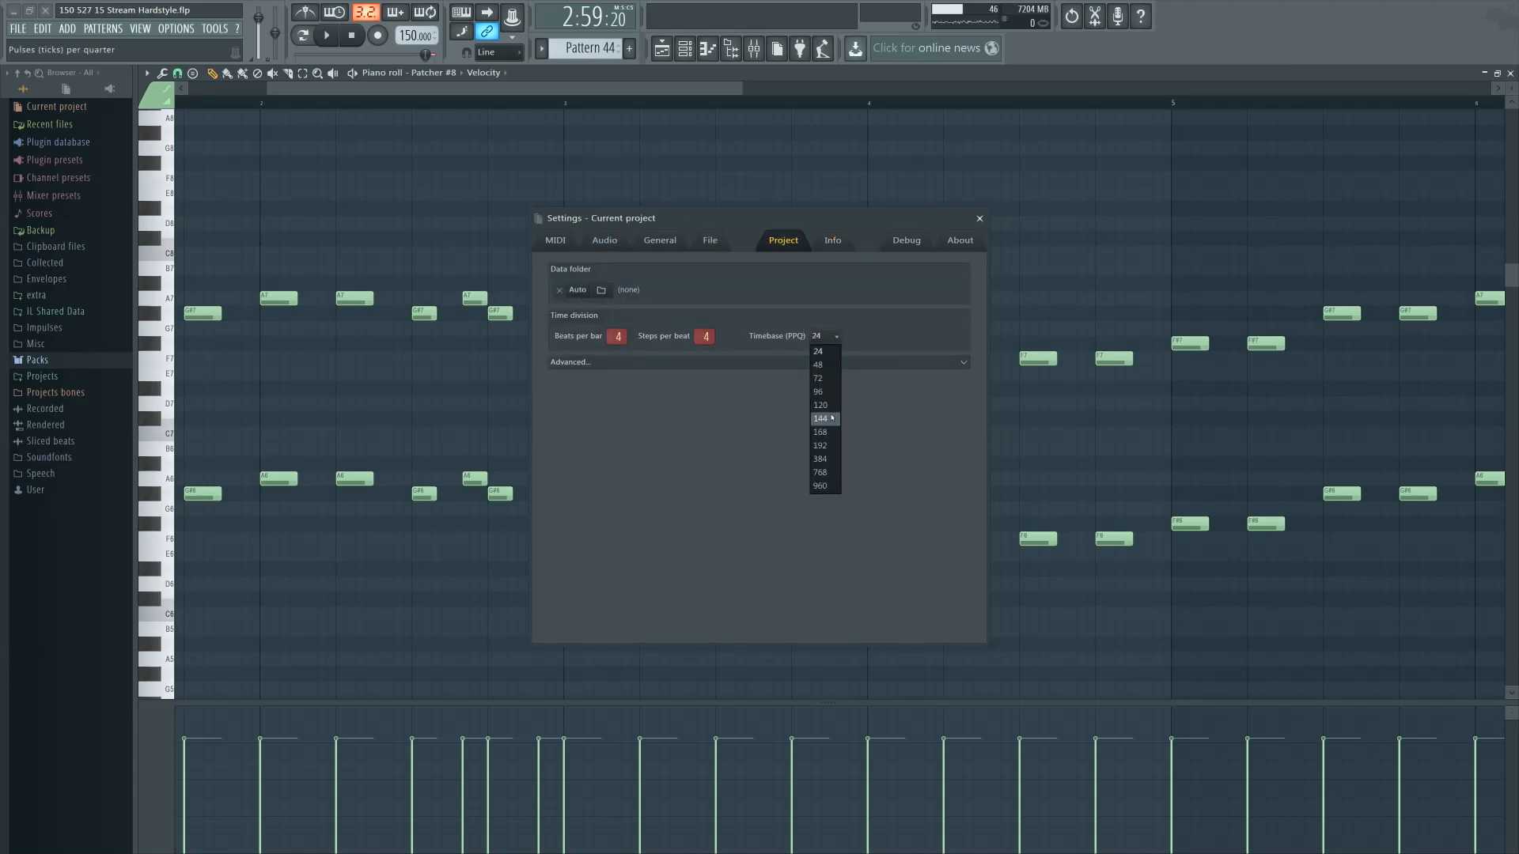
click(833, 393)
click(980, 218)
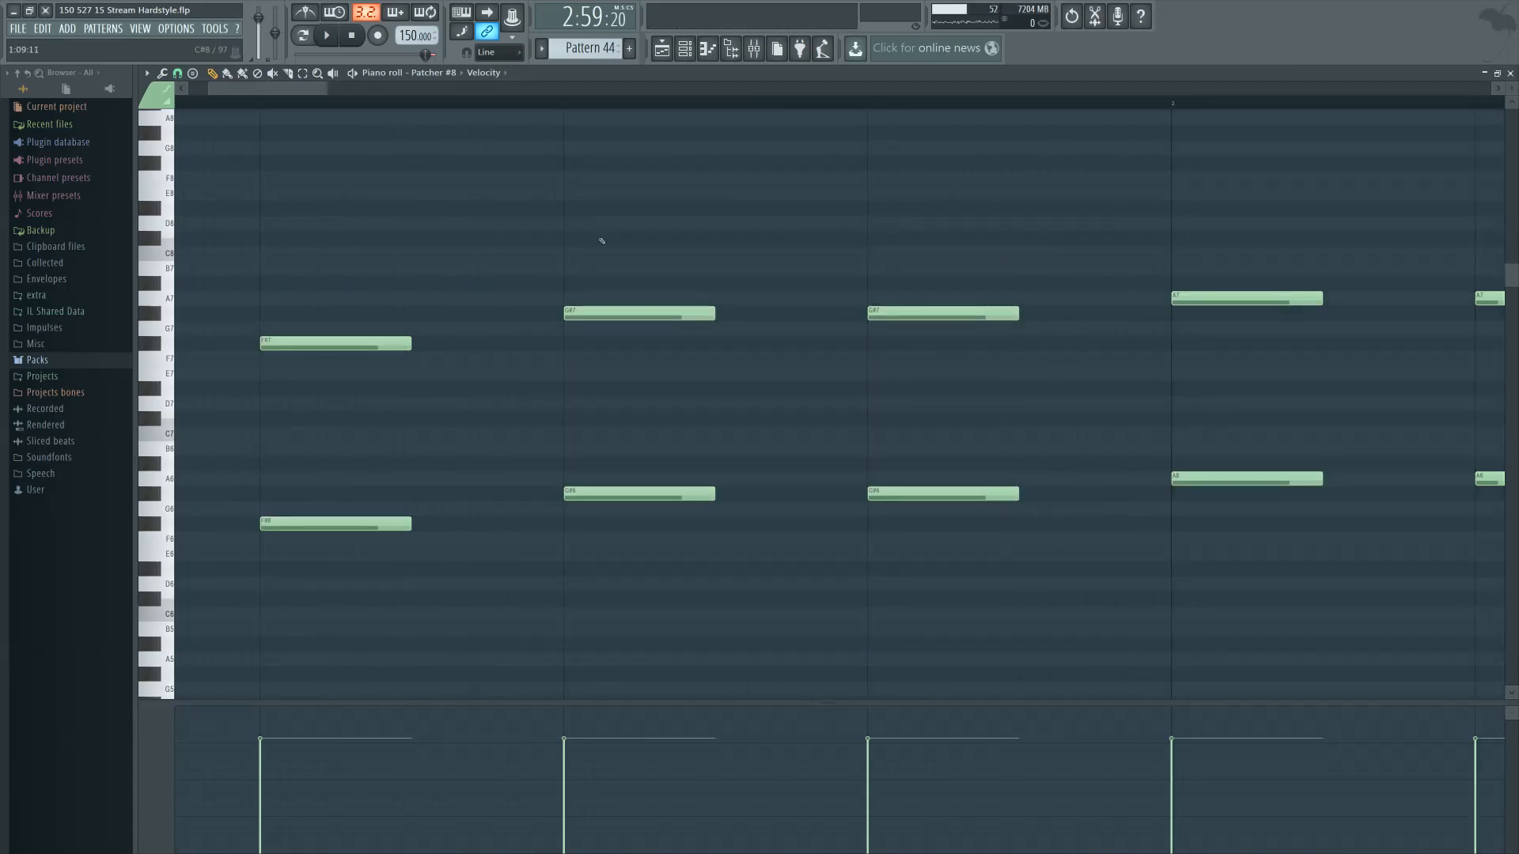
Listen to Pattern 44 and try moving the last F note pair of bar 4 to 4:11:20
scroll(601, 240, down, 3)
scroll(675, 359, up, 4)
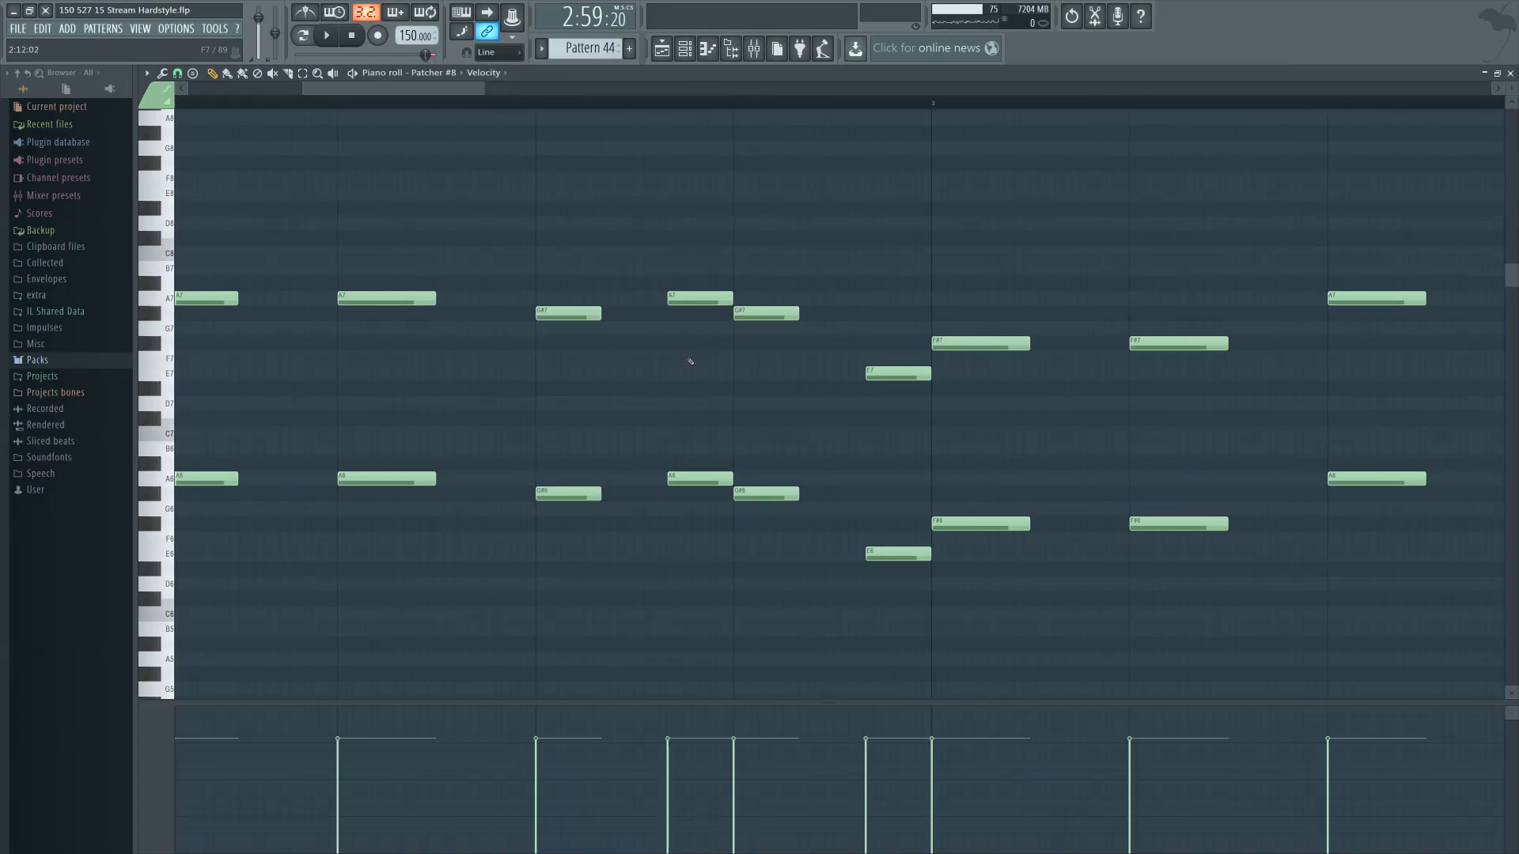
scroll(682, 364, down, 3)
key(space)
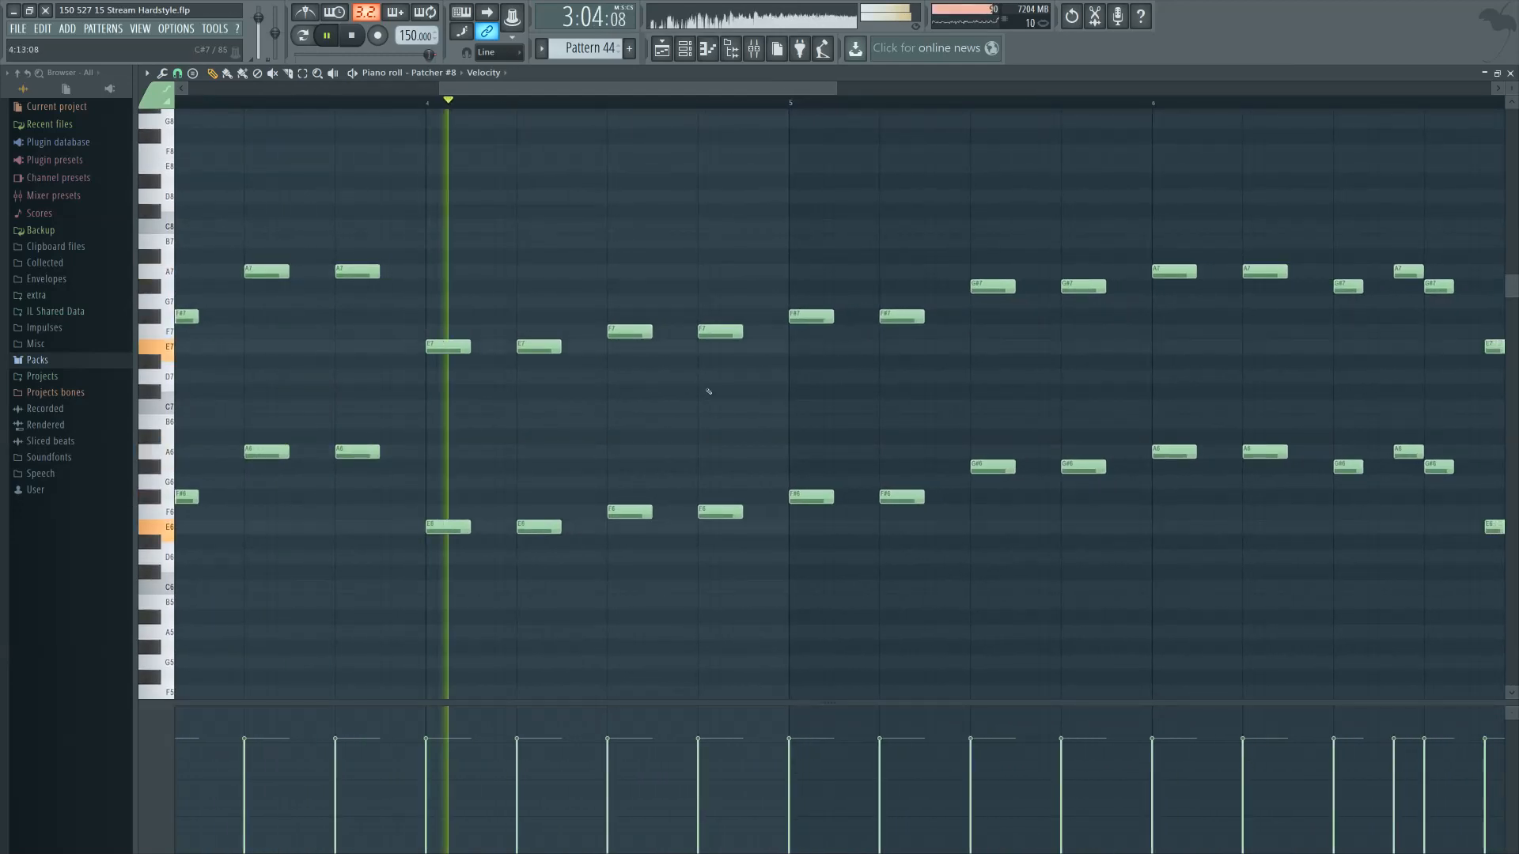
key(space)
scroll(718, 287, up, 2)
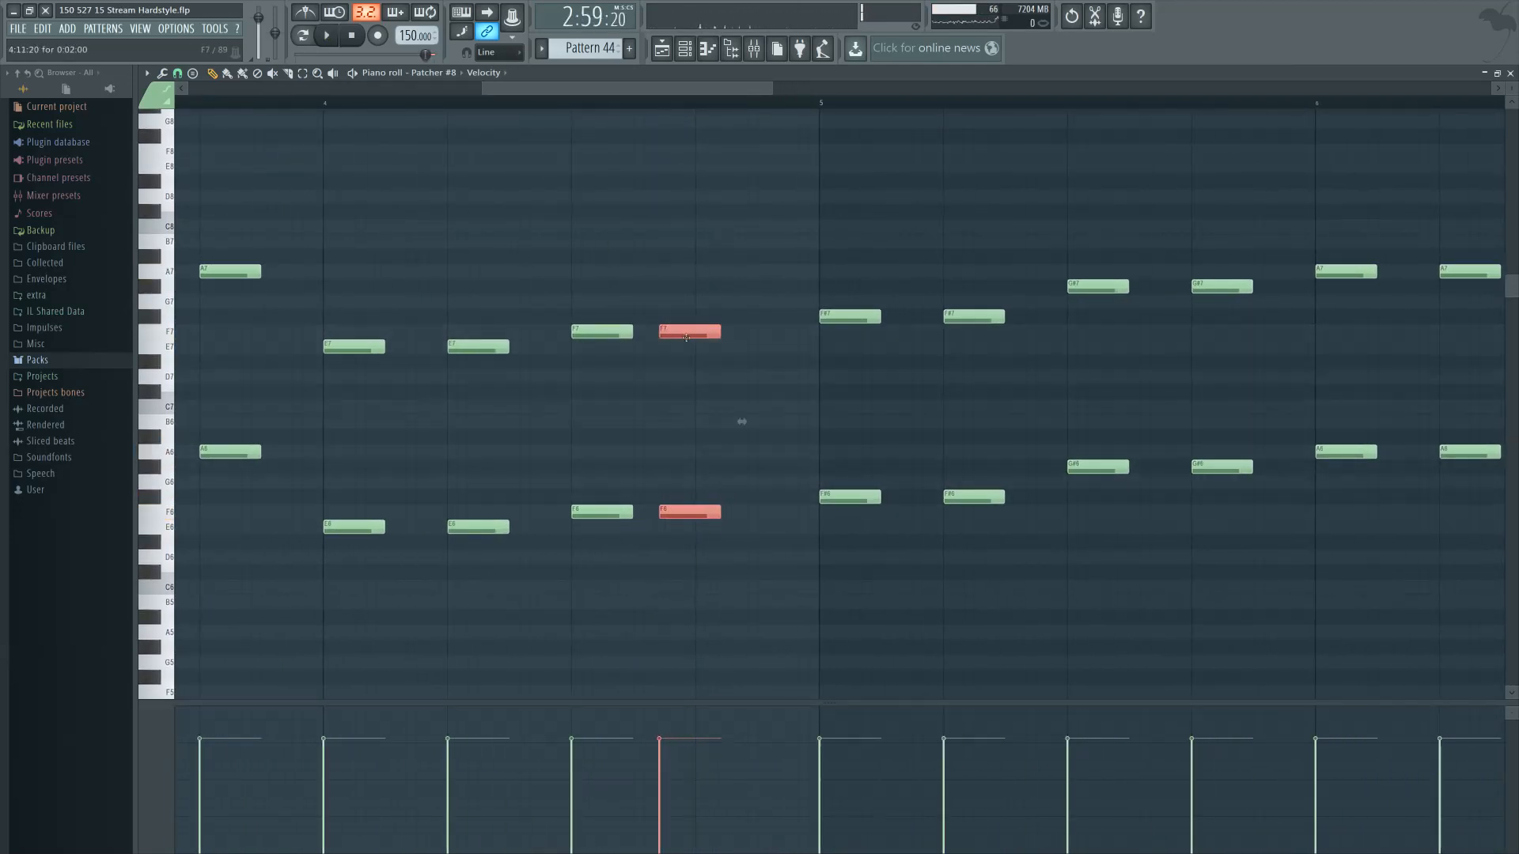
scroll(686, 338, up, 1)
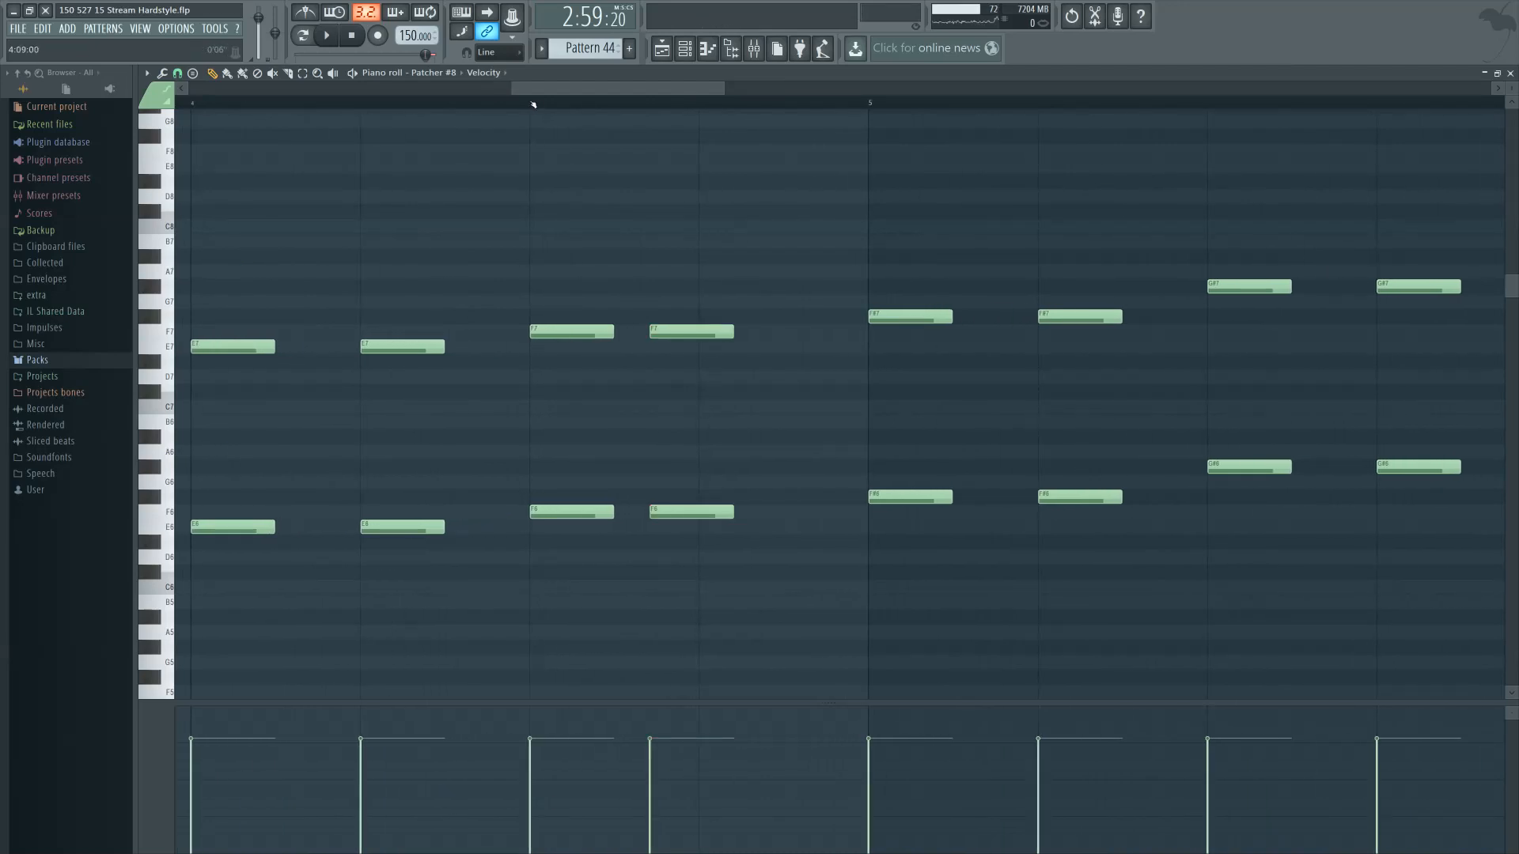
Shorten the F note pair at 4:13:00 to 0:01:08 and place a copy directly after it
drag(691, 325, 751, 518)
key(space)
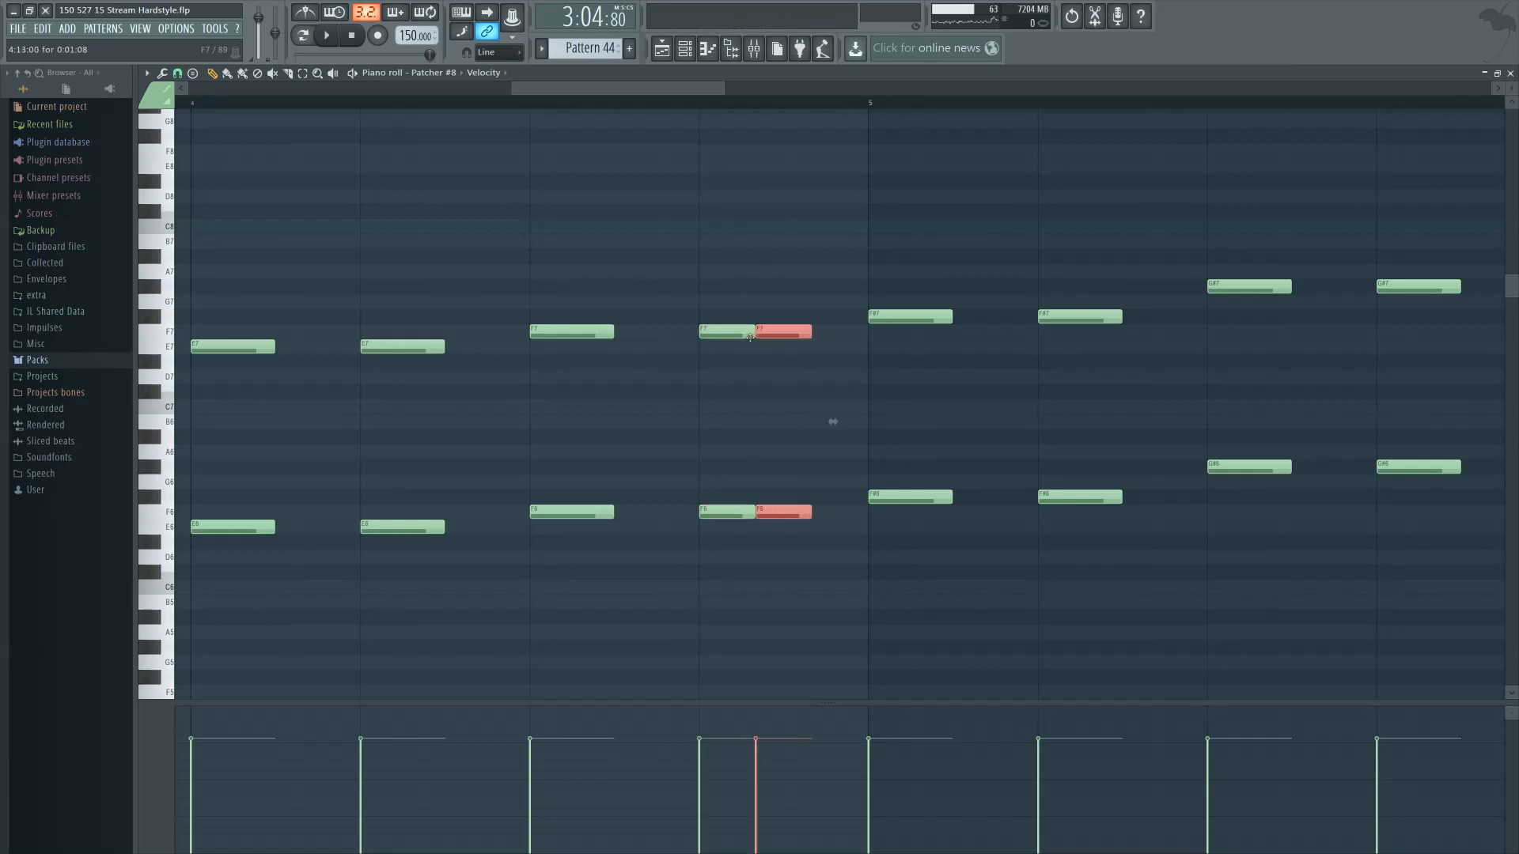
key(space)
Add a third F note pair at the end of bar 4 and trim all three short pairs to 0:01:04
drag(722, 295, 813, 559)
key(space)
key(space)
drag(868, 516, 861, 515)
click(804, 444)
key(space)
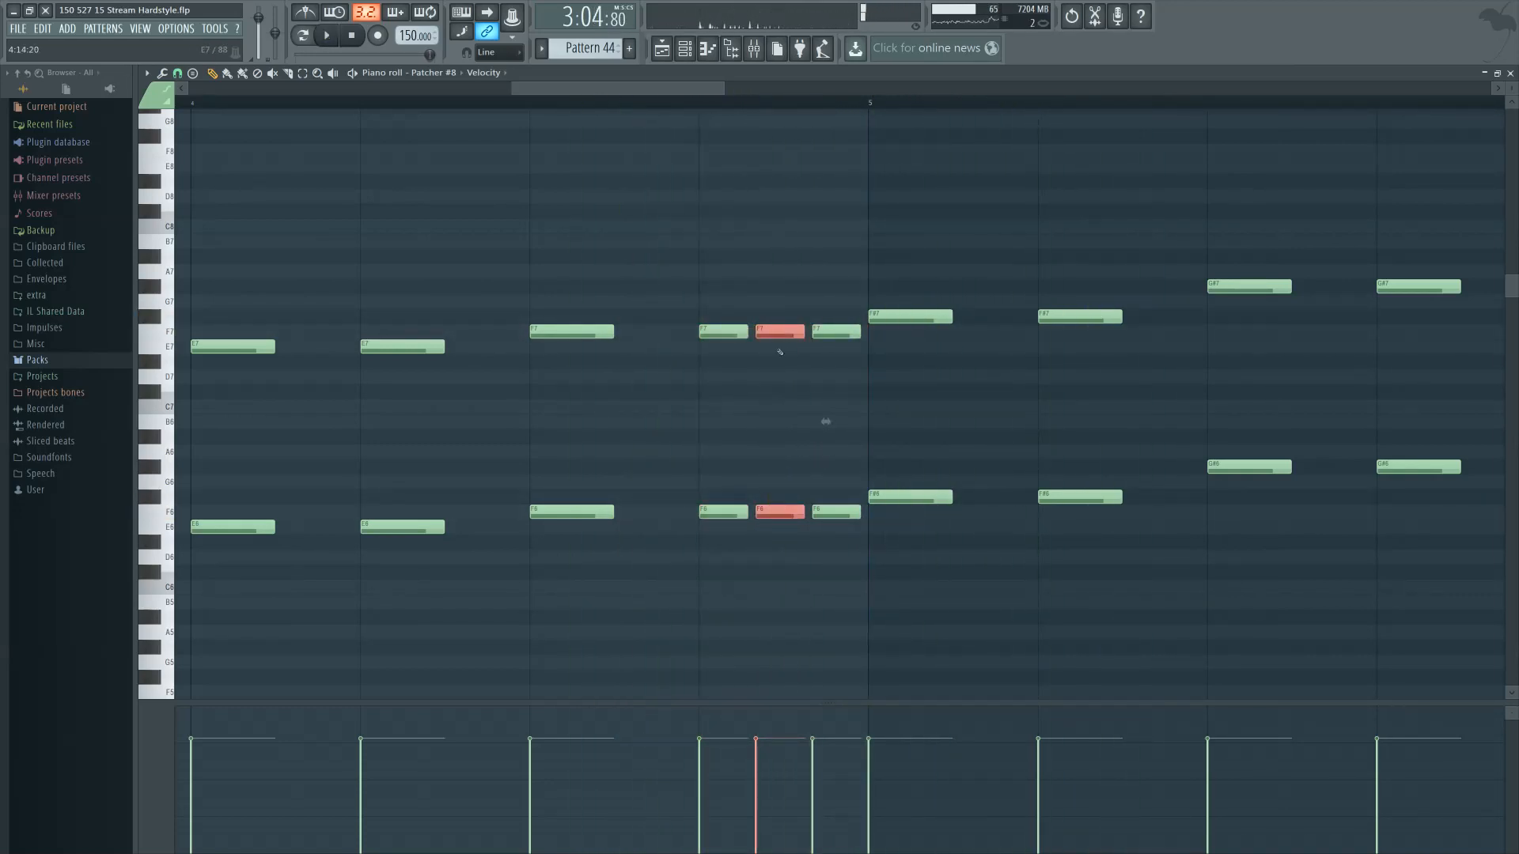
Move the middle short F note pair to 4:11:20 and the last one to 4:15:20
key(space)
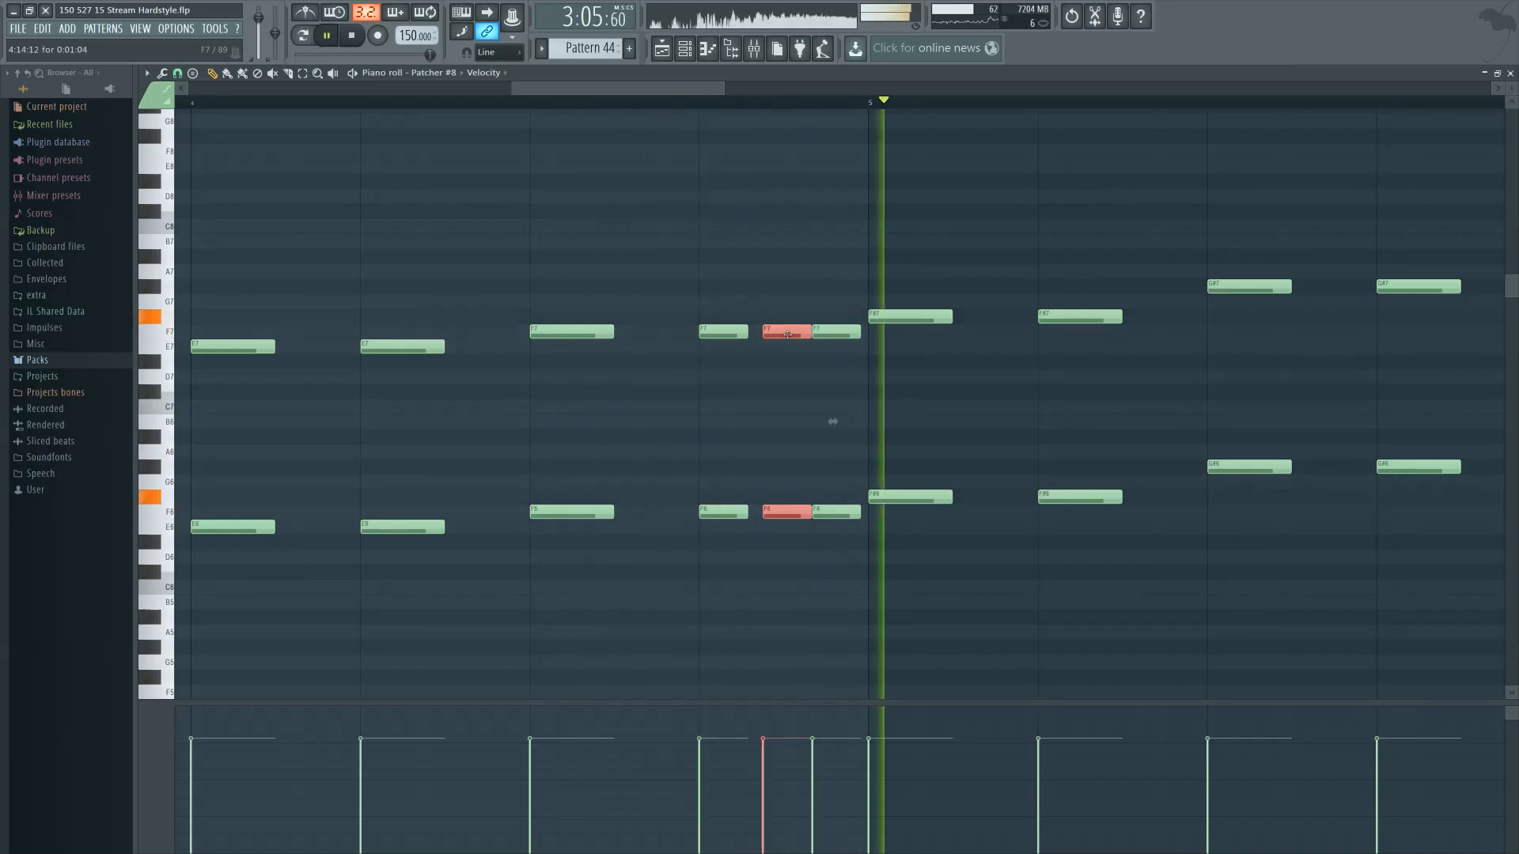
key(space)
key(ctrl+z)
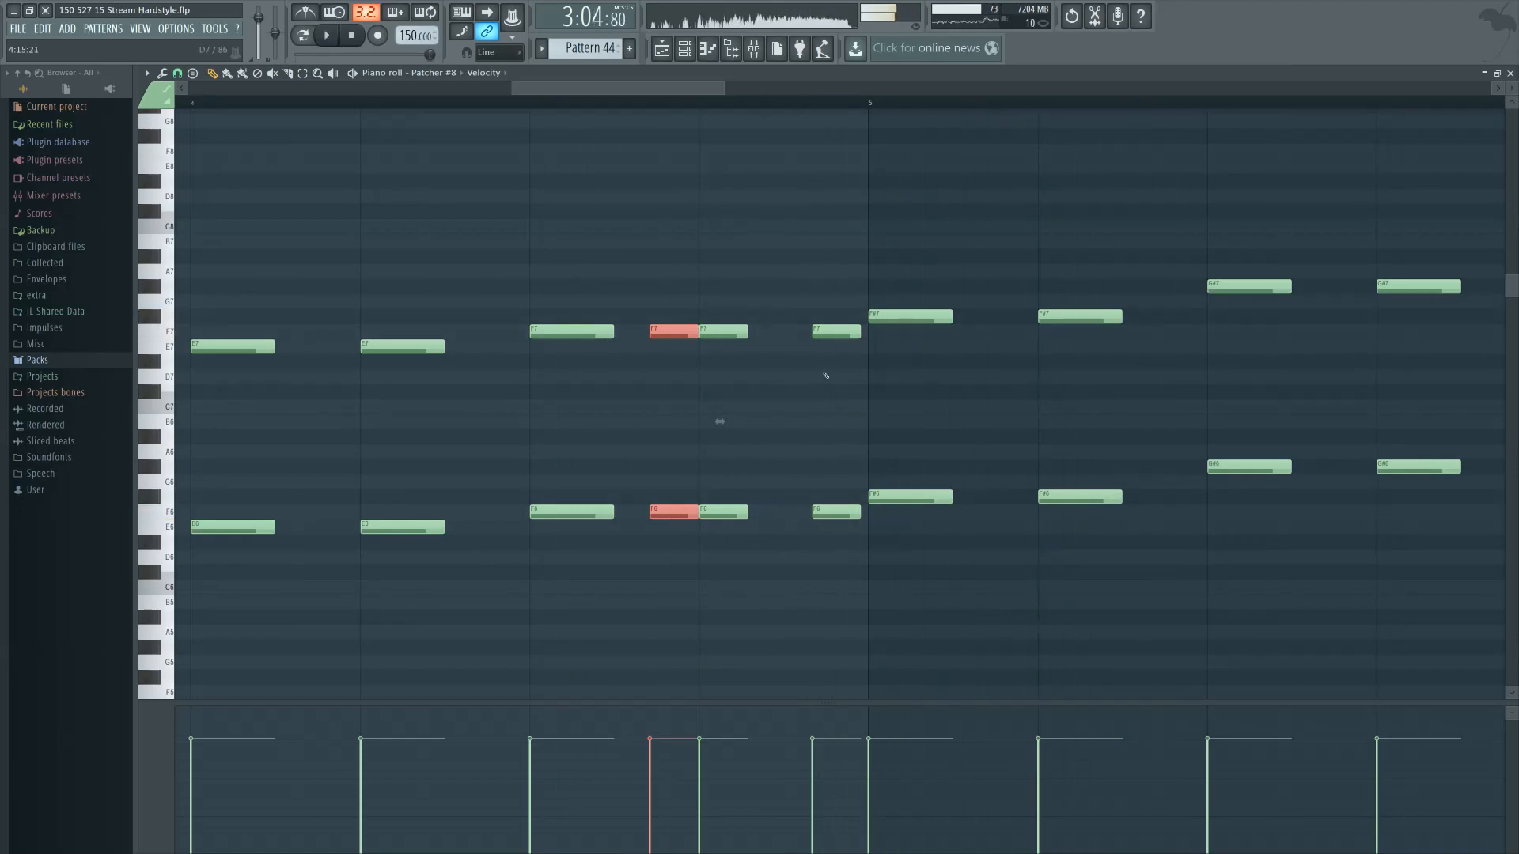
drag(667, 519, 820, 508)
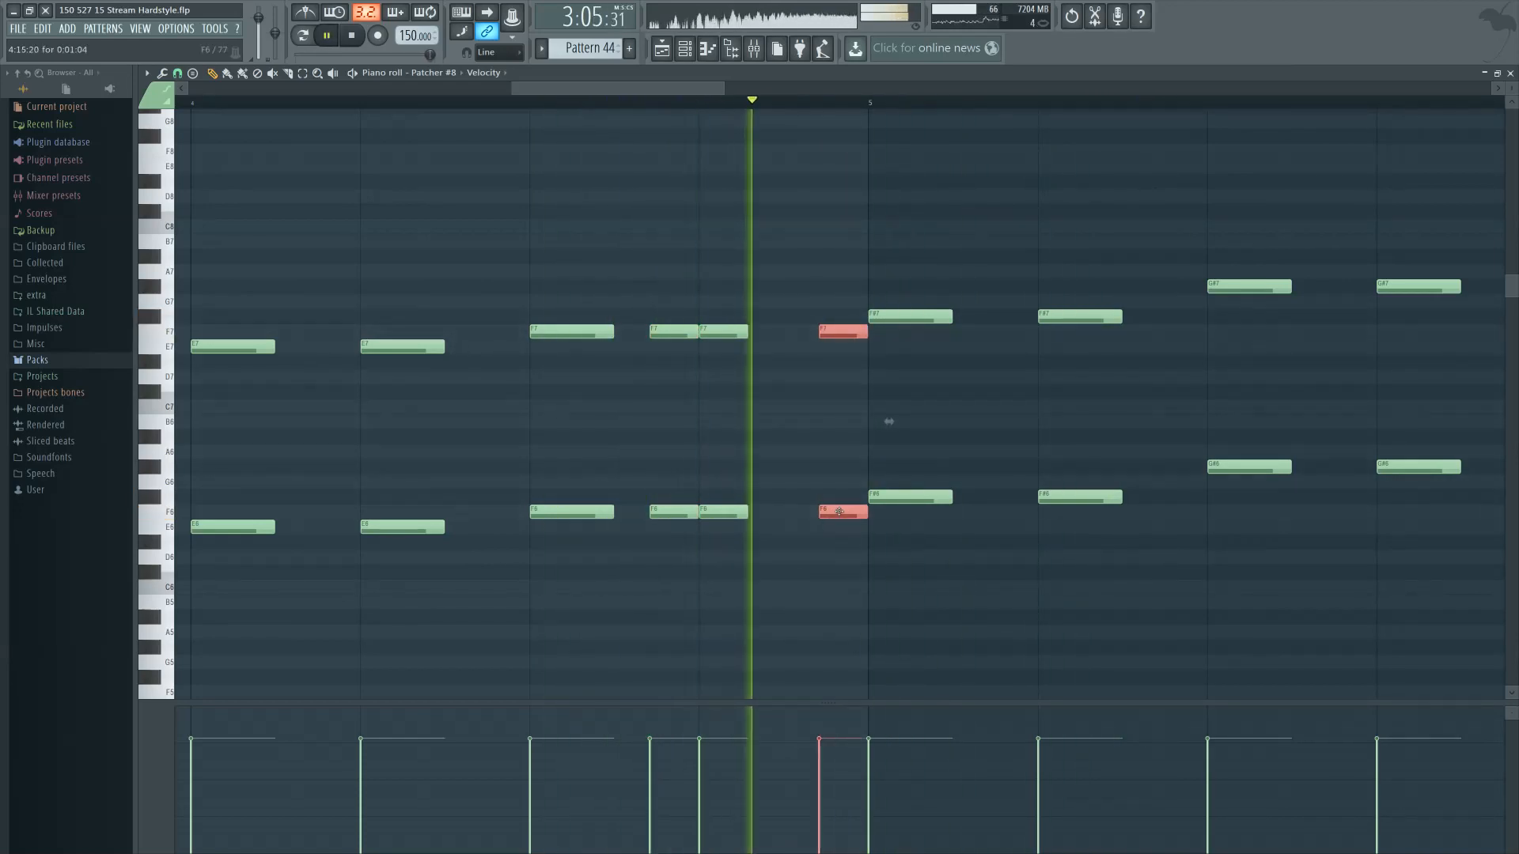
ctrl+click(686, 431)
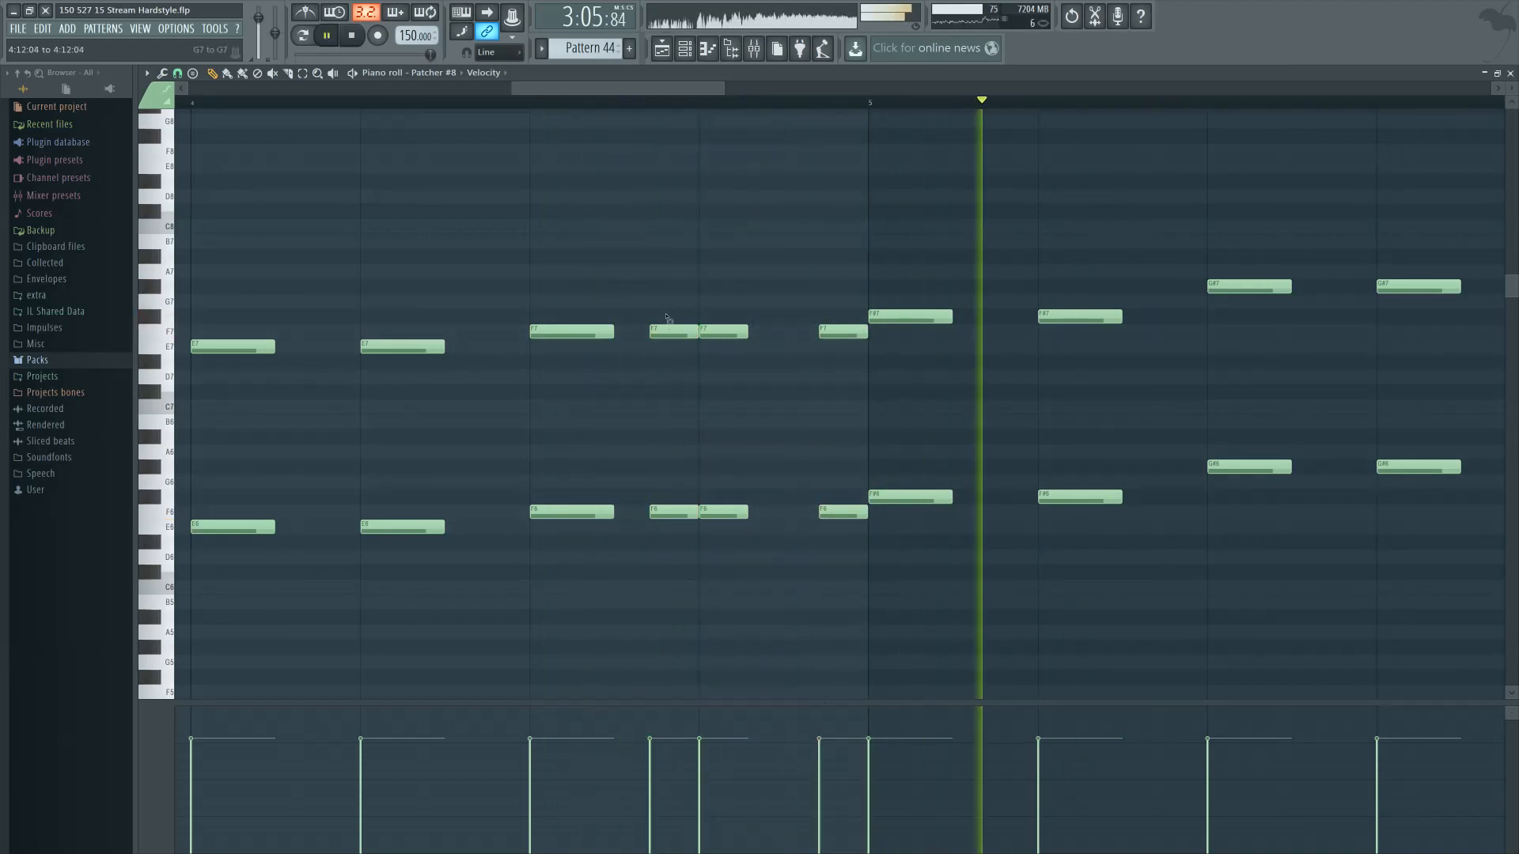
Trim the short F note pairs at 4:11:20 and 4:15:20 to leave gaps after them, and play back the pattern
drag(668, 320, 687, 515)
key(space)
key(space)
drag(826, 273, 859, 514)
key(space)
ctrl+click(794, 445)
key(space)
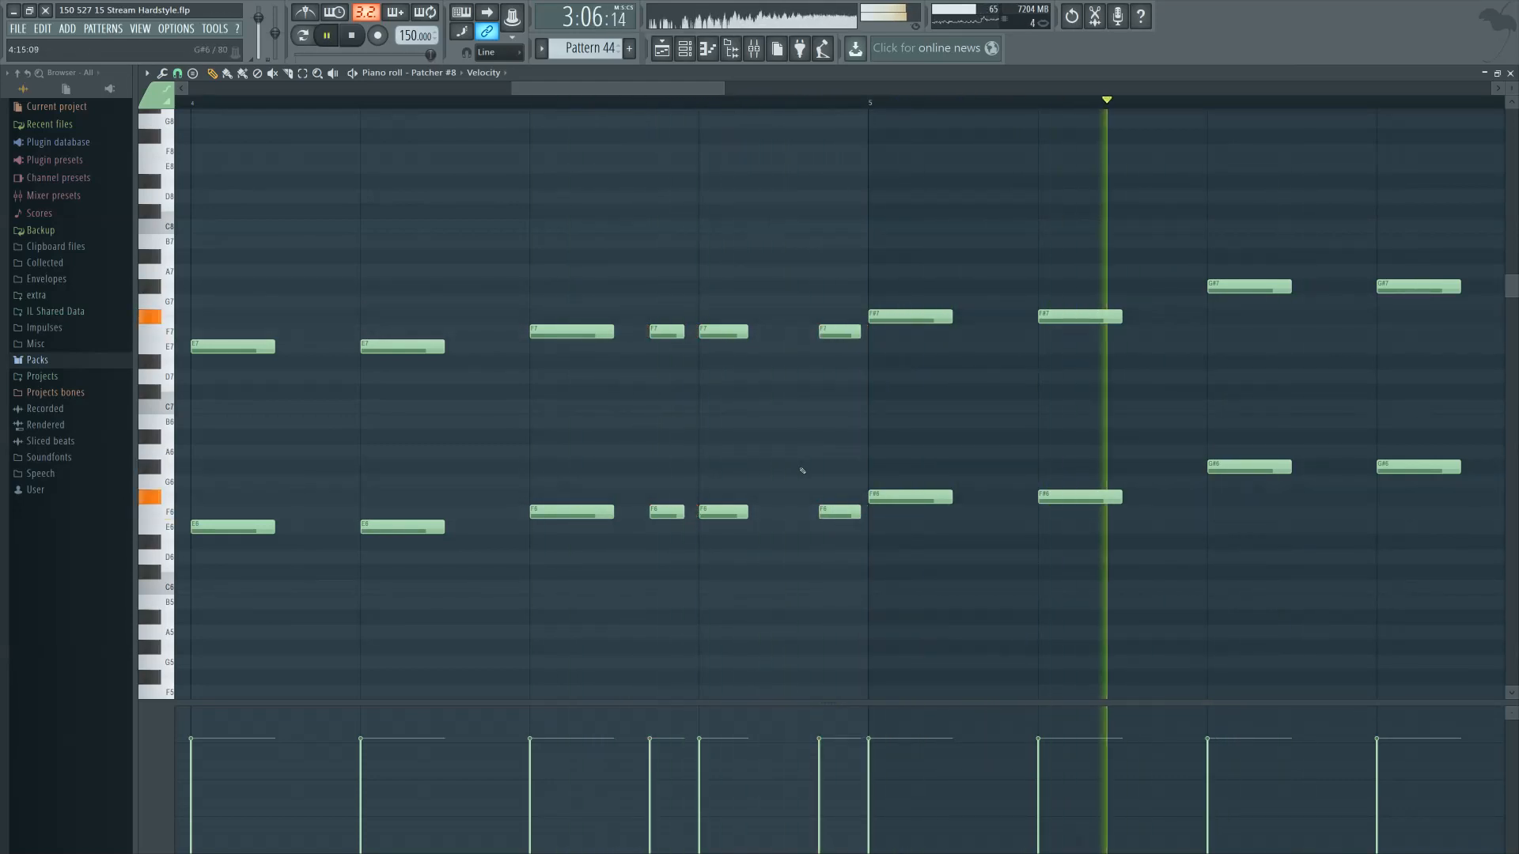
ctrl+scroll(799, 467, down, 3)
ctrl+scroll(801, 471, down, 2)
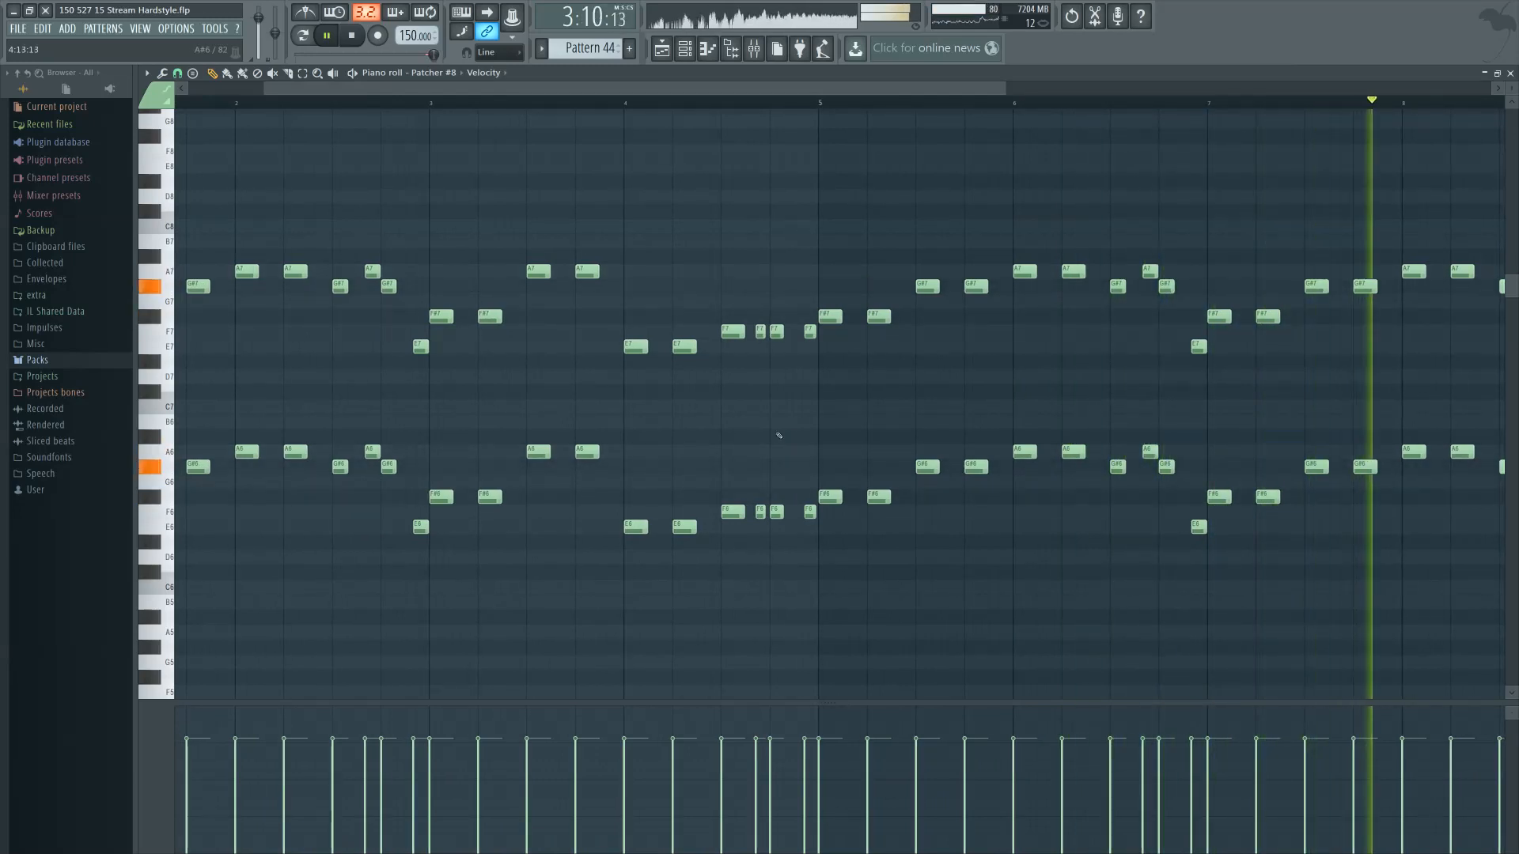
ctrl+scroll(811, 439, down, 2)
key(space)
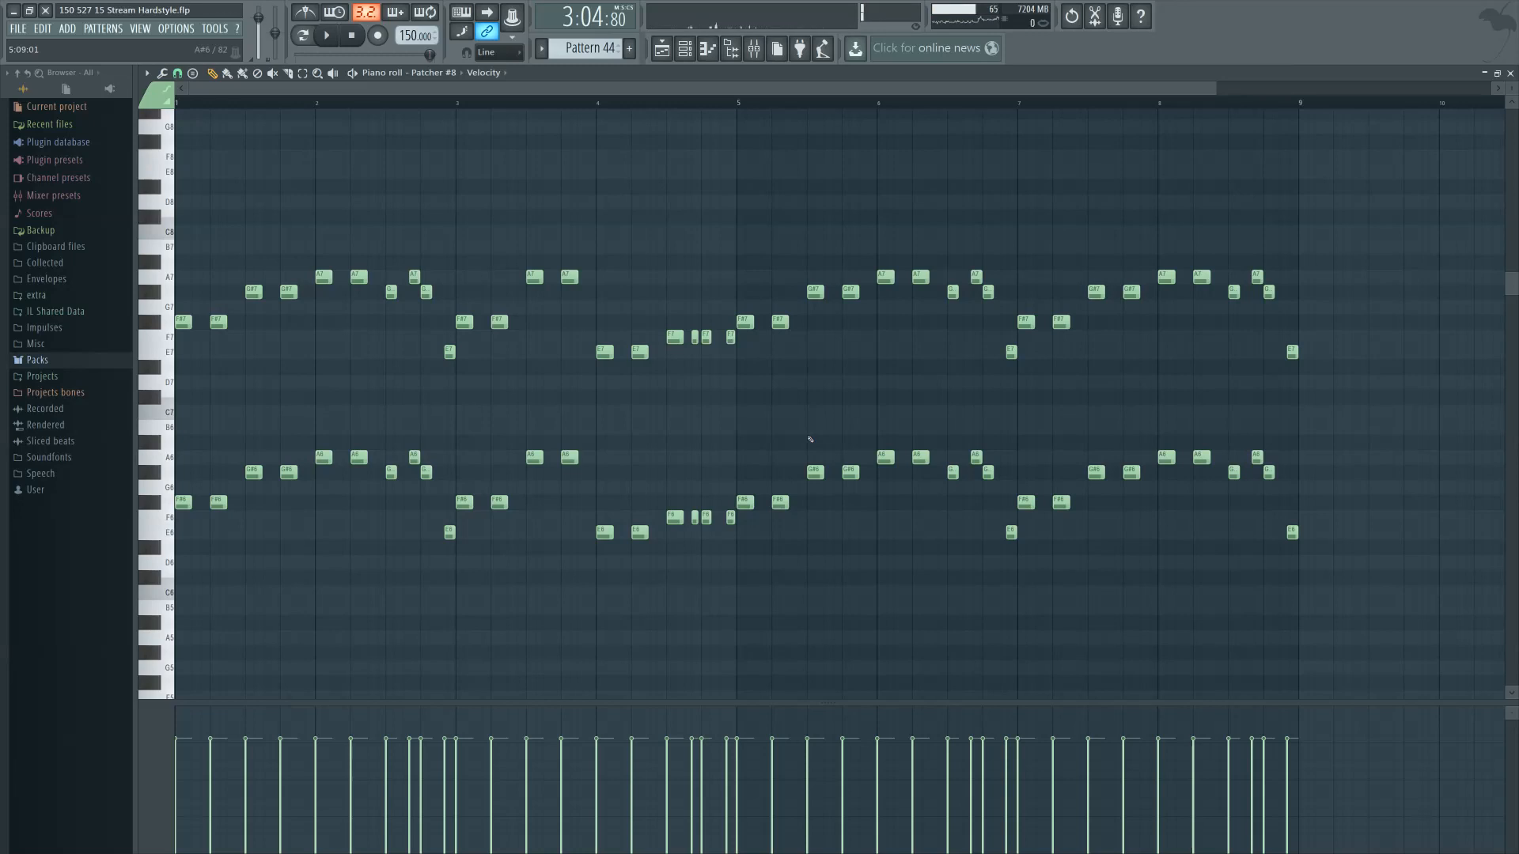
Open Pattern 8's chord notes from the playlist and copy all of them
scroll(687, 441, up, 1)
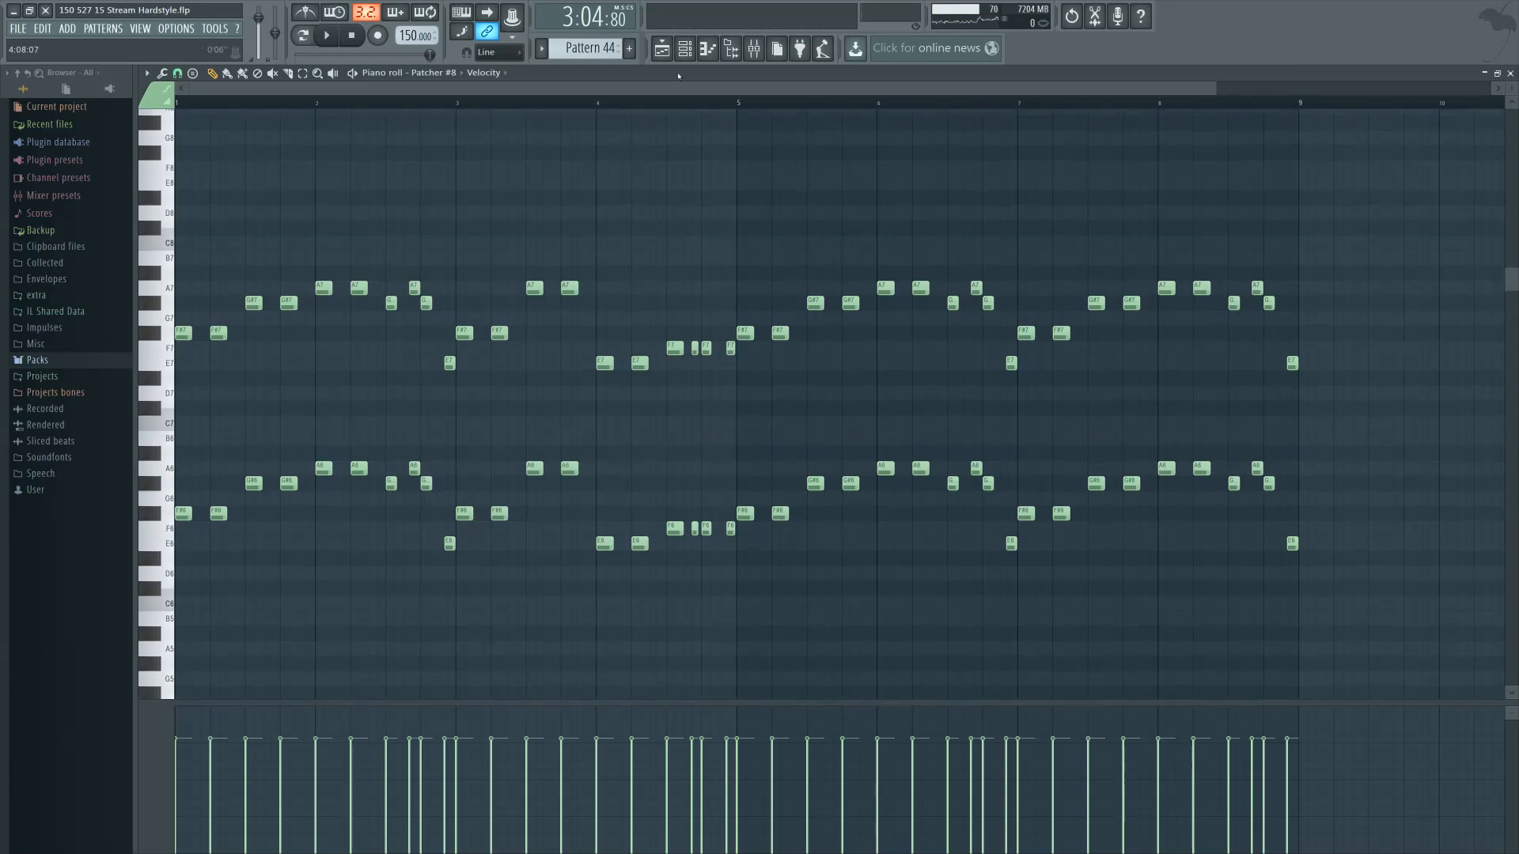
click(685, 49)
click(686, 51)
click(665, 50)
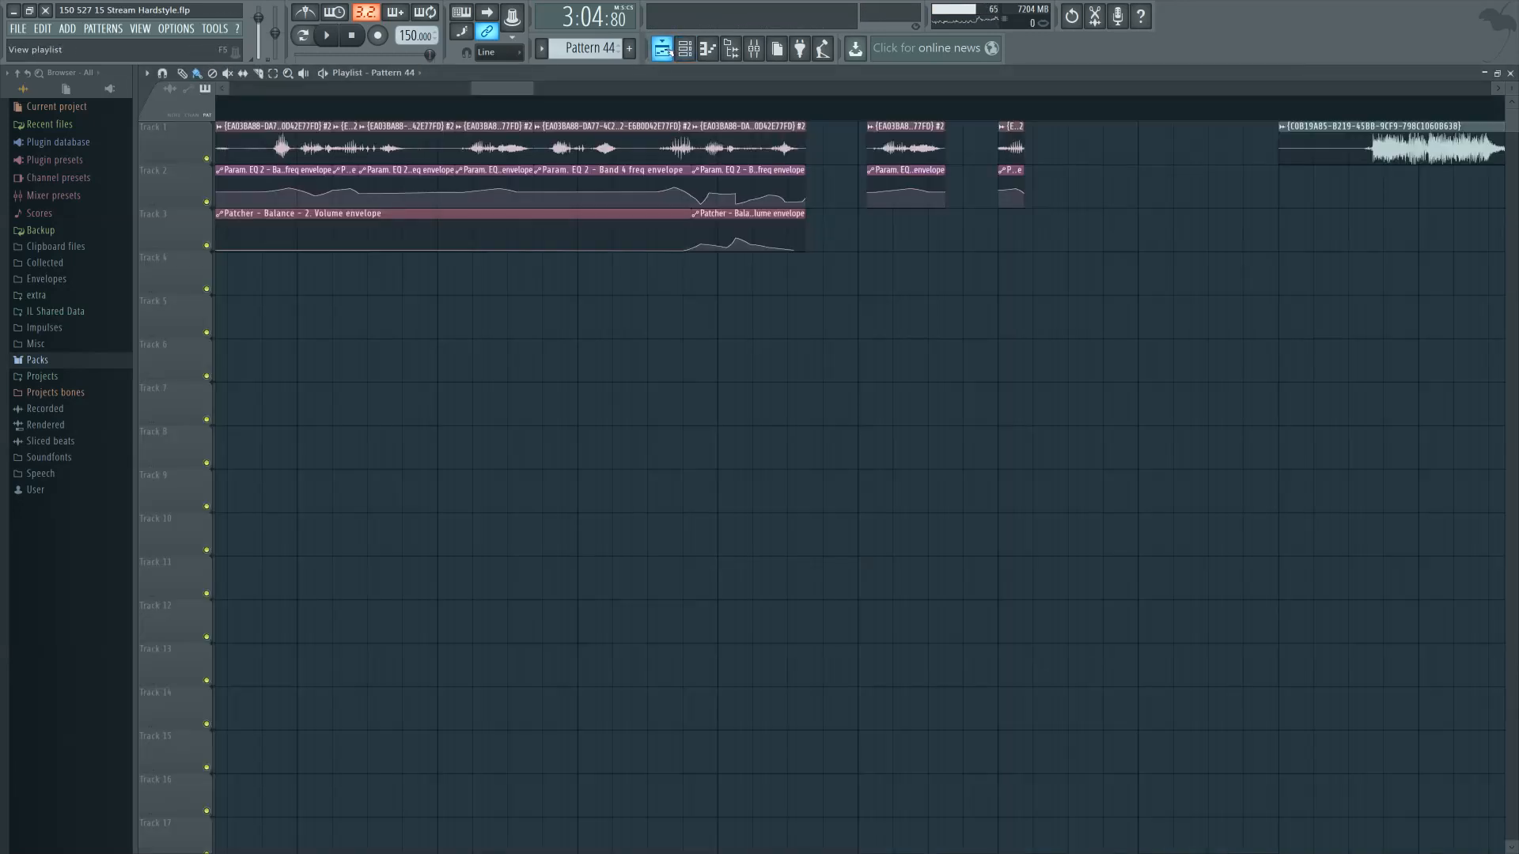
scroll(766, 363, down, 8)
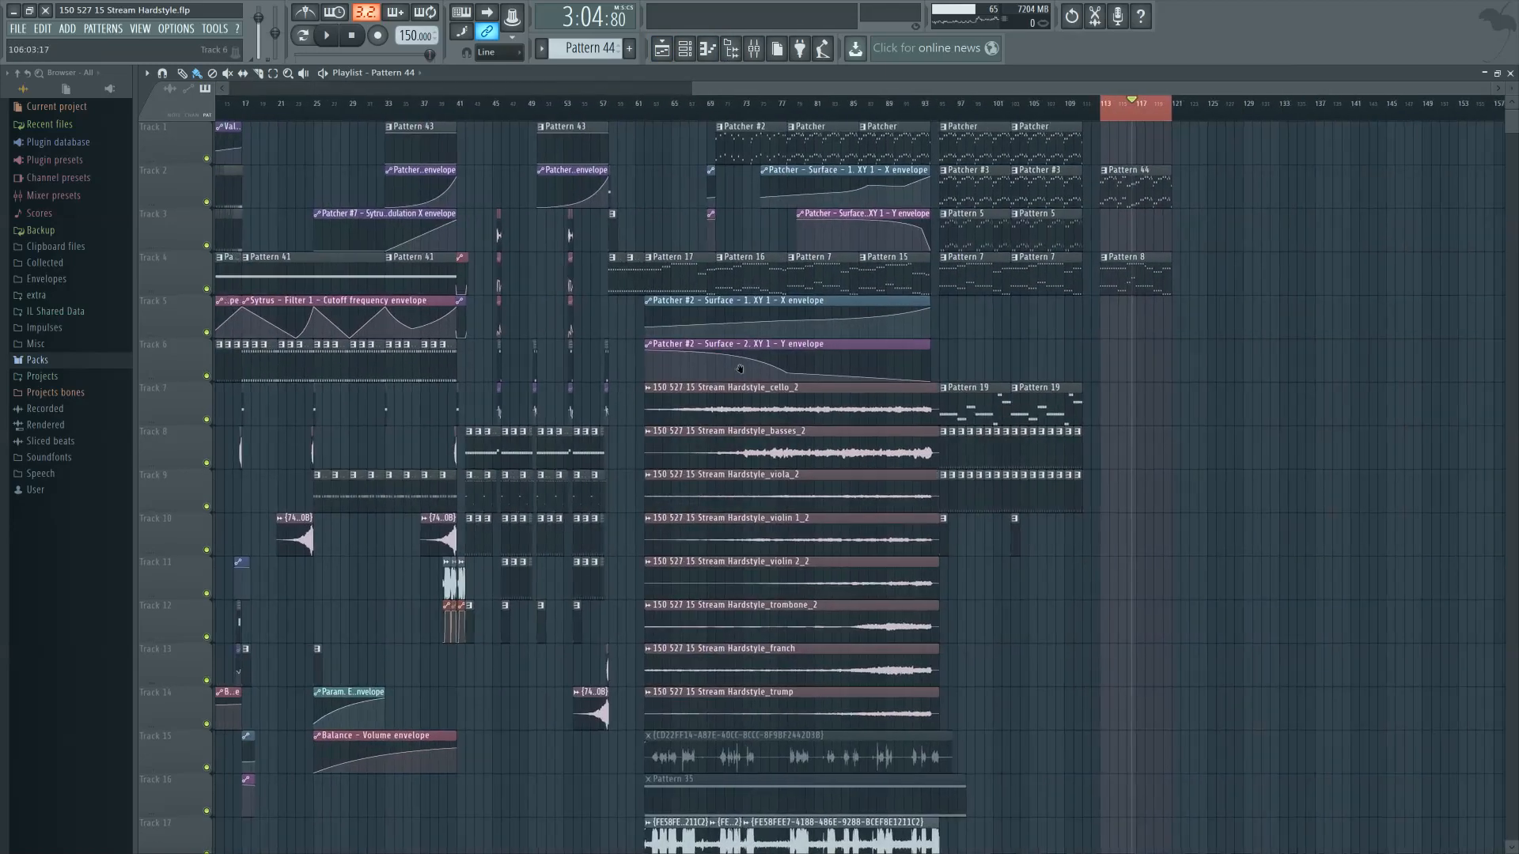
scroll(740, 368, up, 6)
double_click(994, 278)
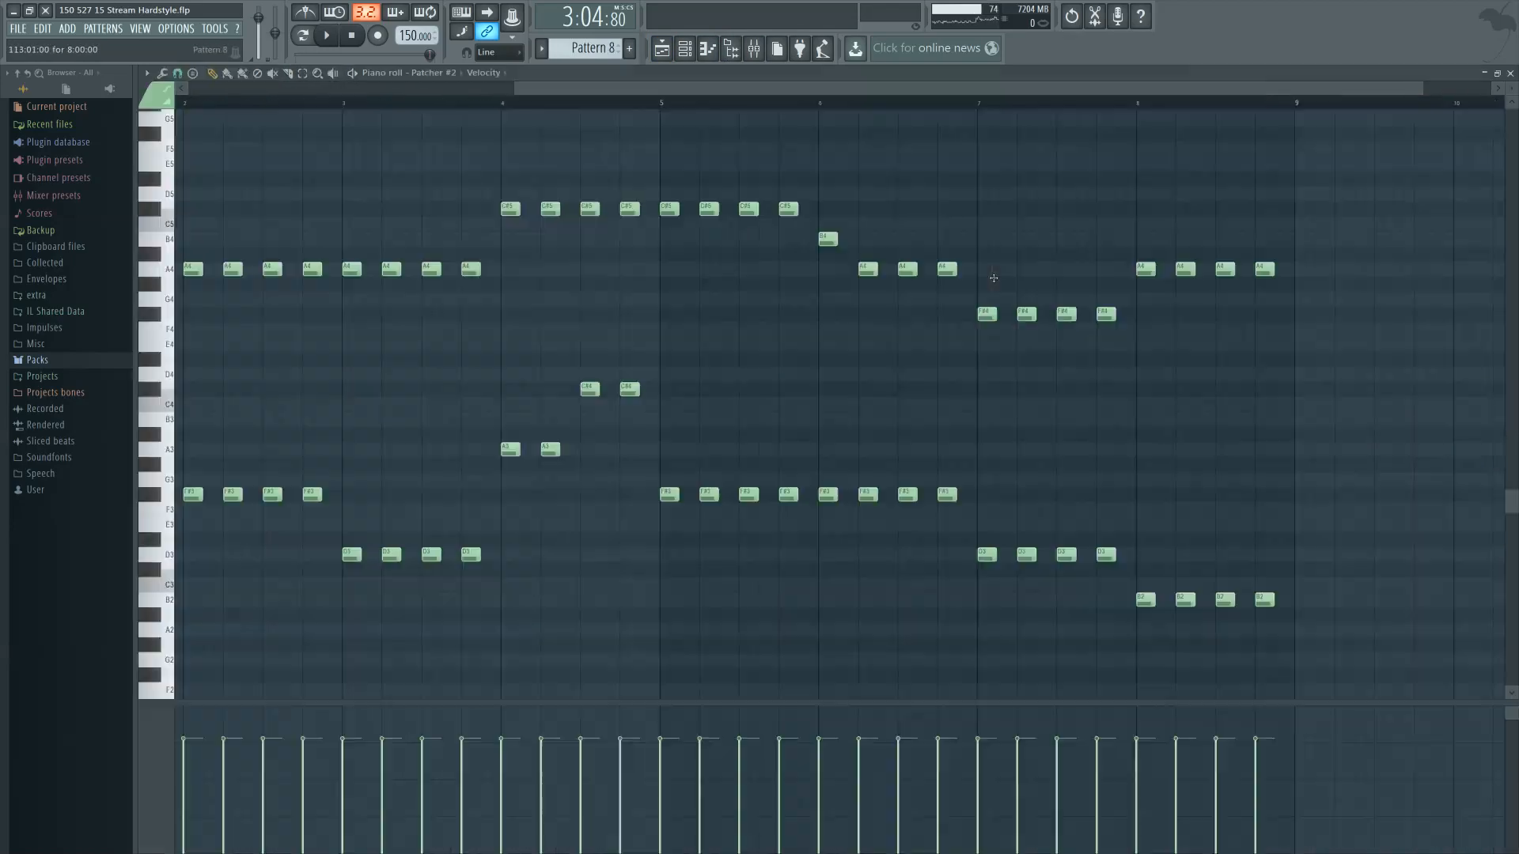
key(ctrl+a)
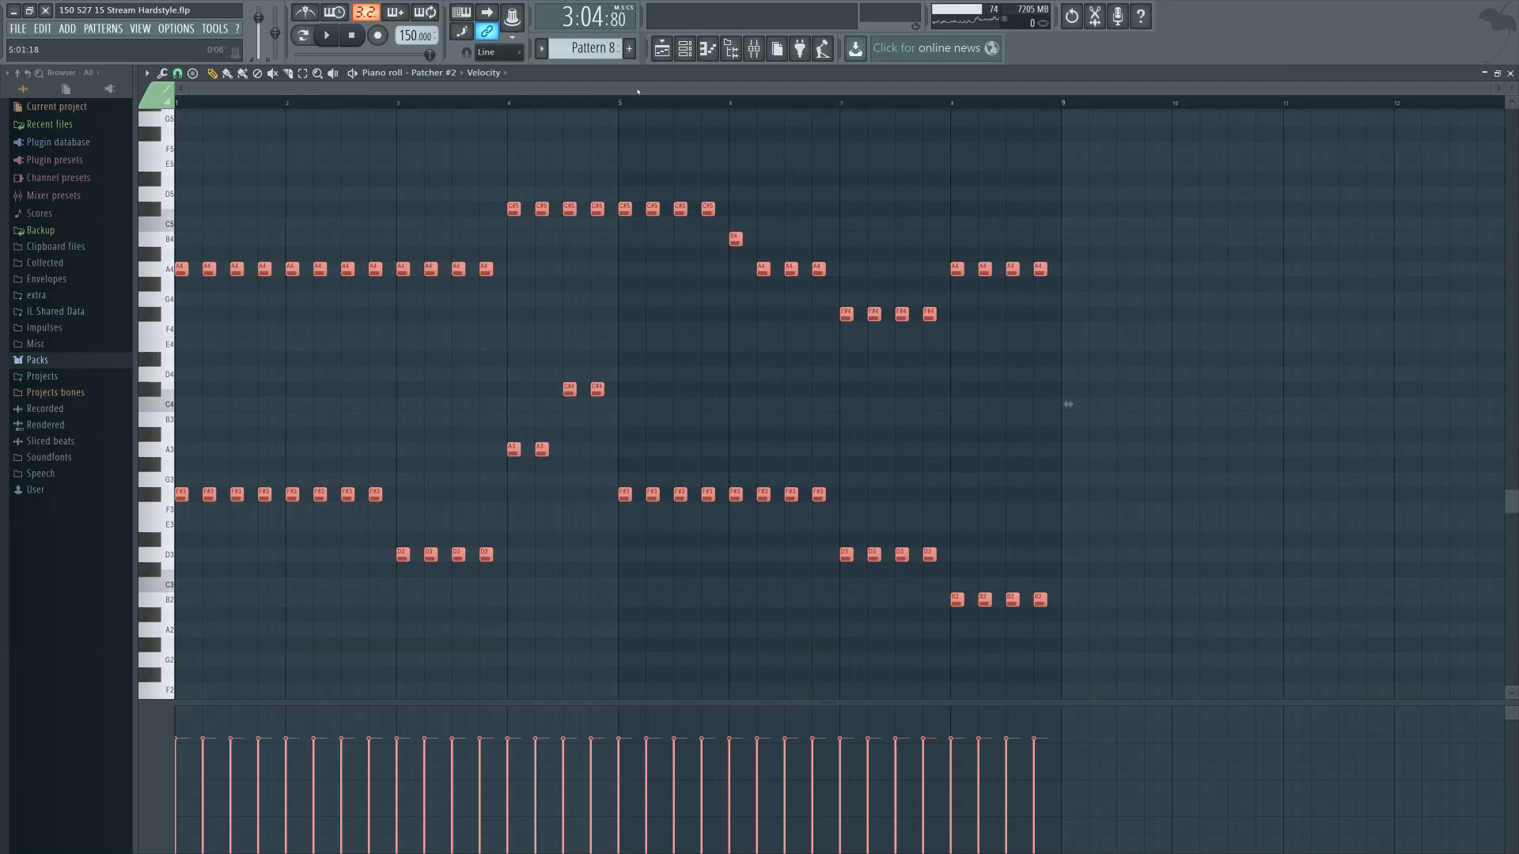
Return to Pattern 44 and paste the copied Pattern 8 chords into the Patcher #2 channel
click(685, 50)
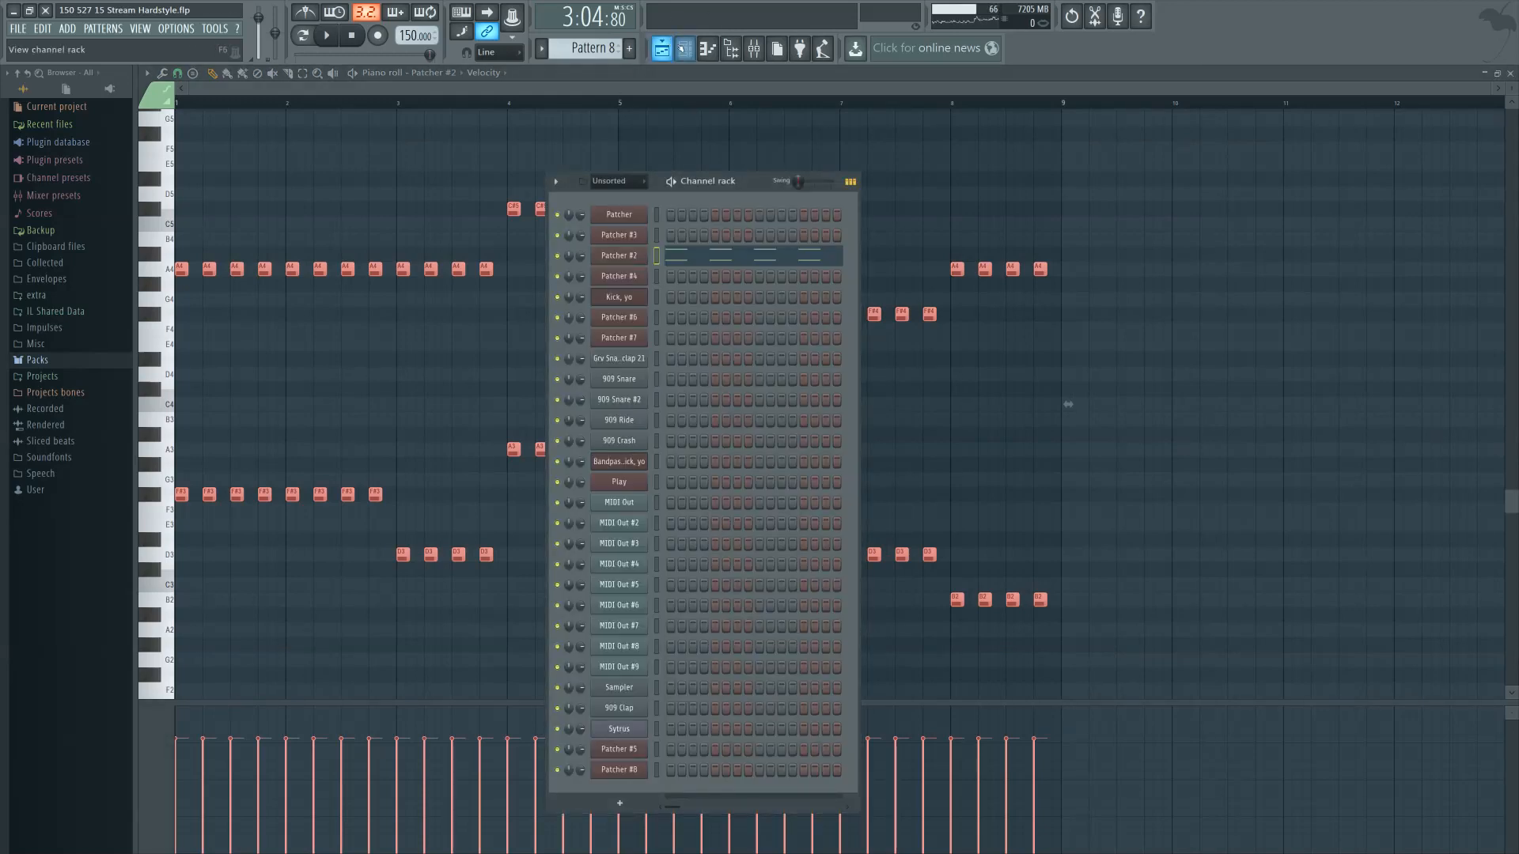
click(664, 49)
double_click(852, 205)
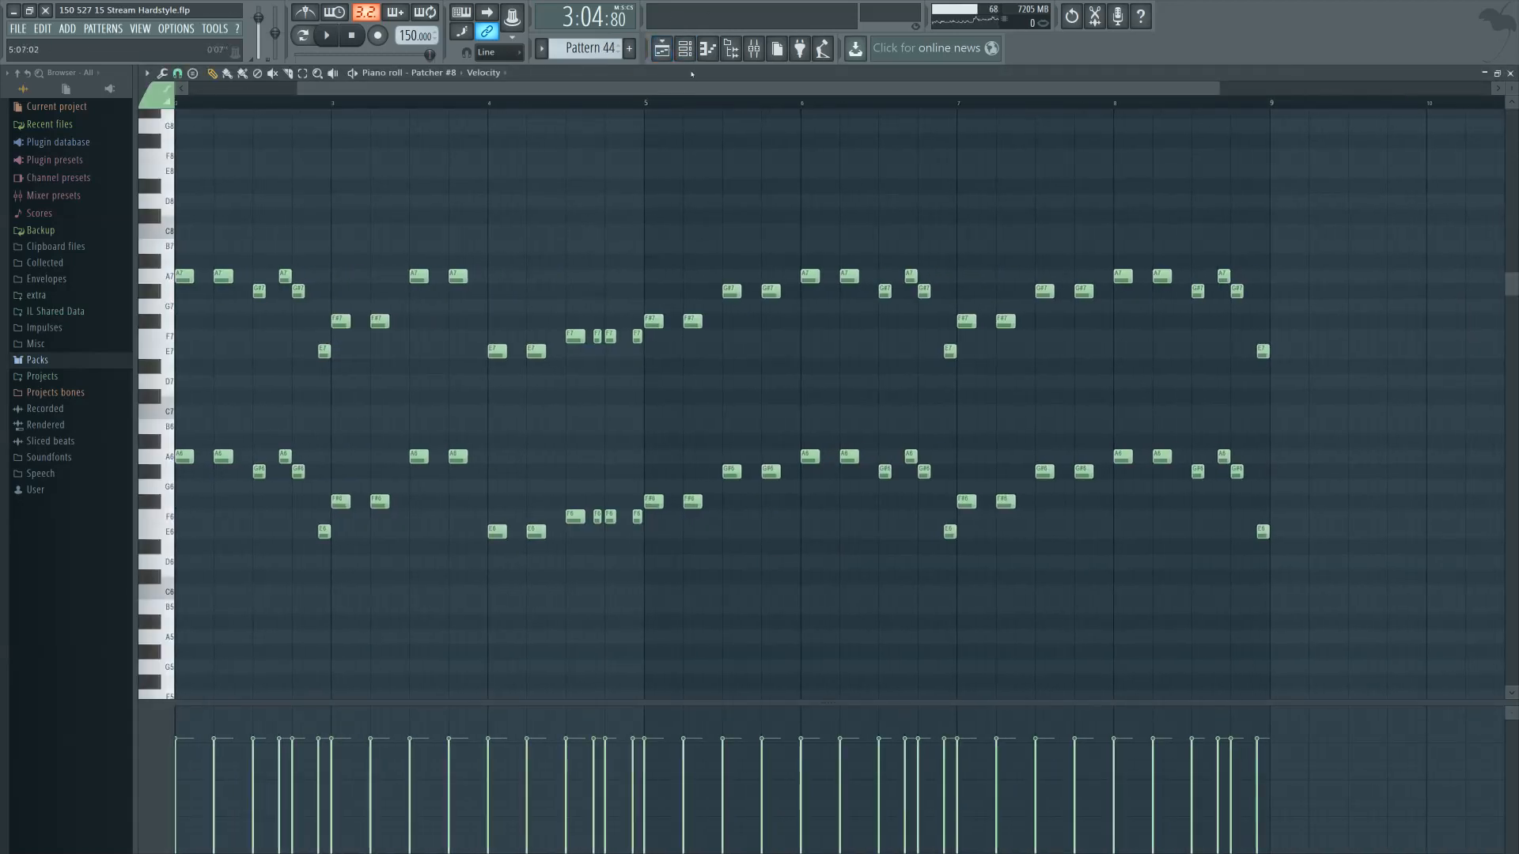
click(685, 49)
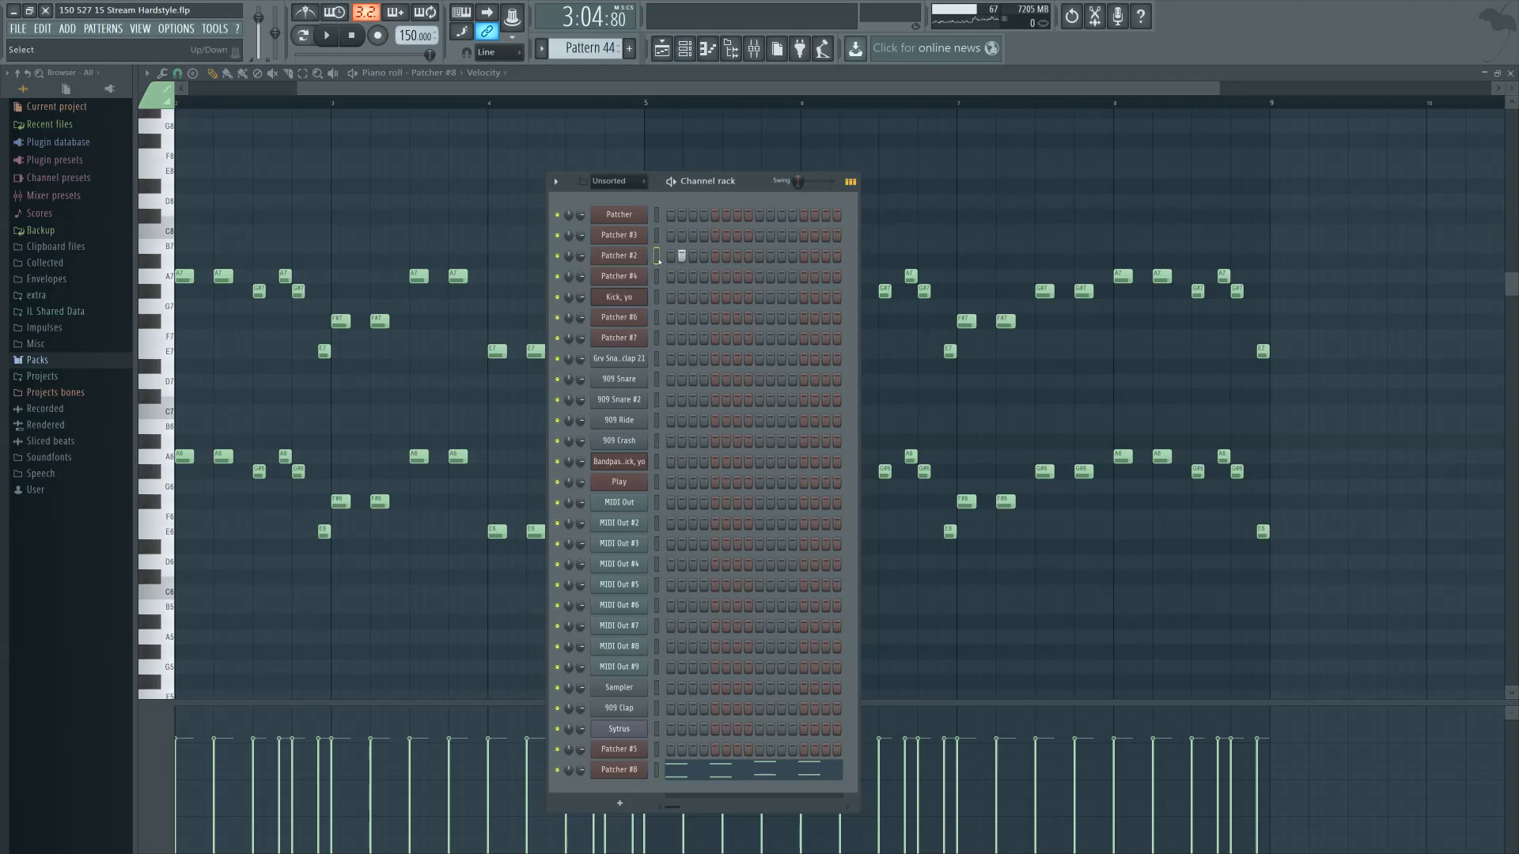
right_click(636, 257)
click(688, 258)
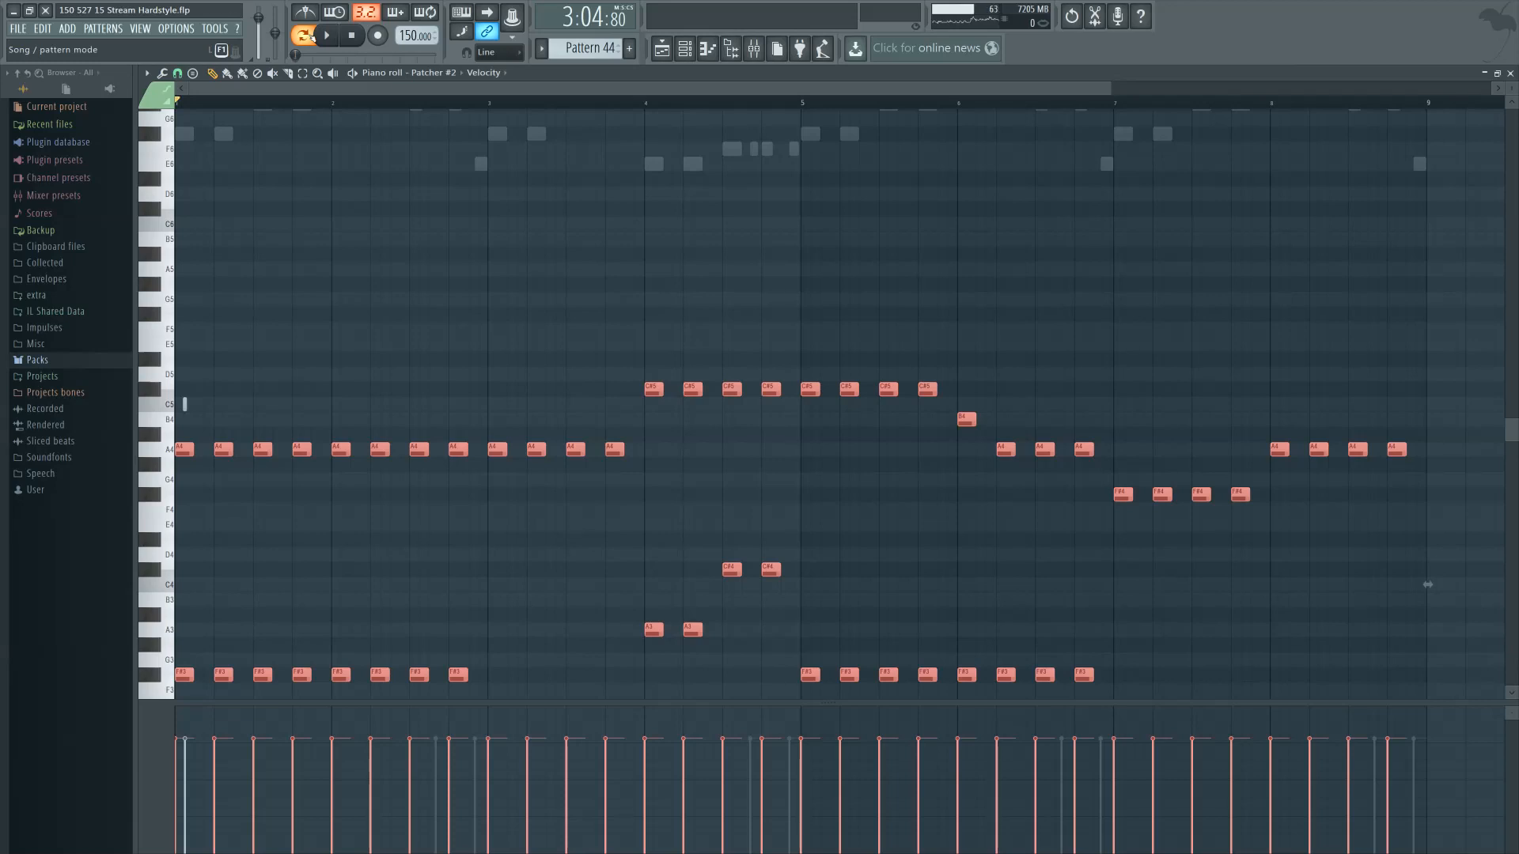
click(428, 264)
Compare the pasted chords with the lead notes, switch to the Patcher #8 lead, and play back Pattern 44
scroll(427, 316, down, 3)
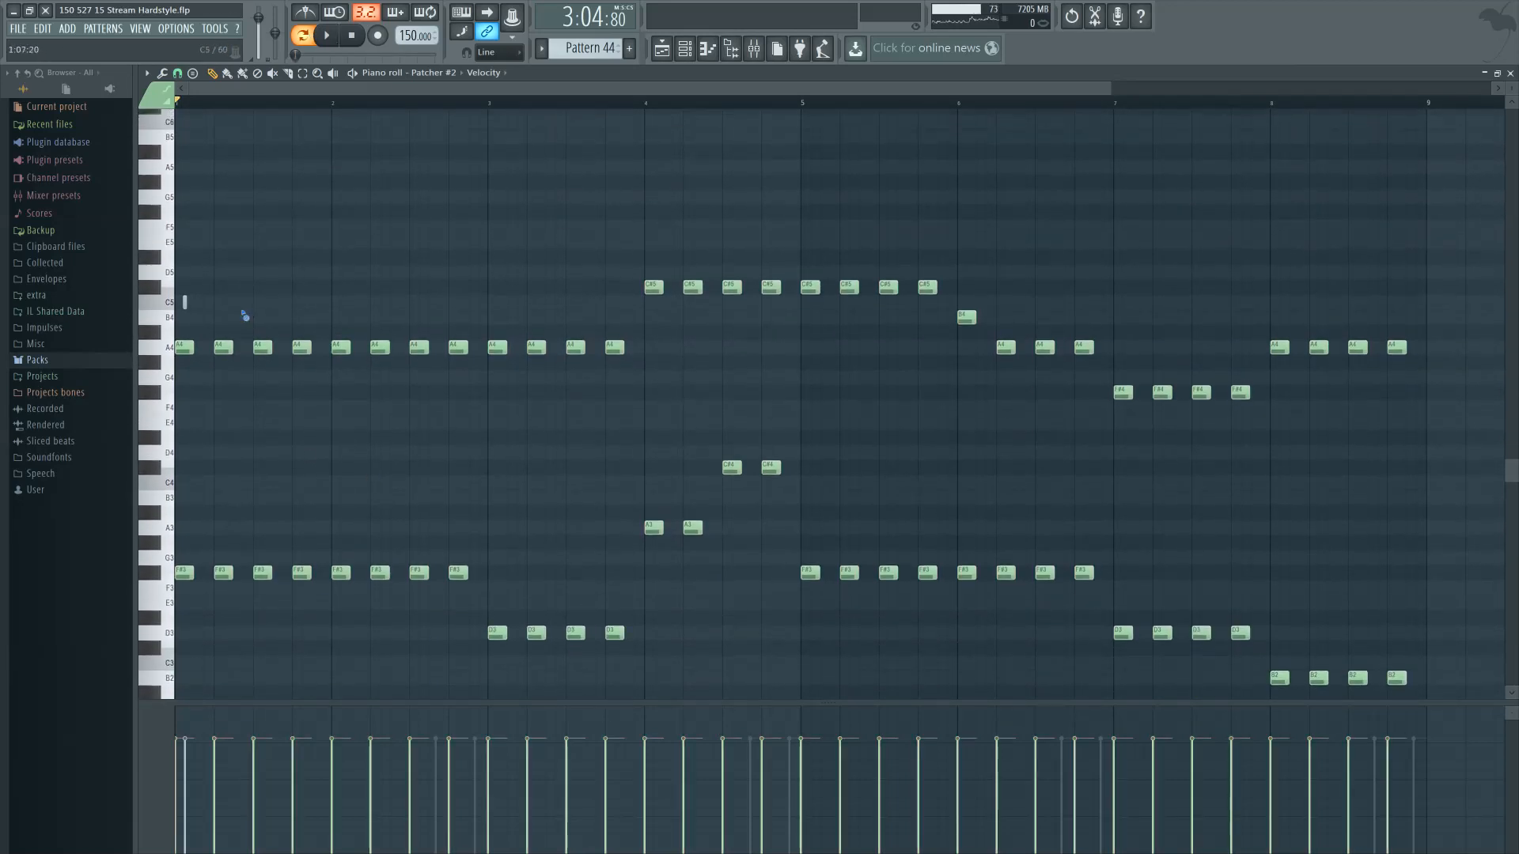
scroll(491, 312, up, 9)
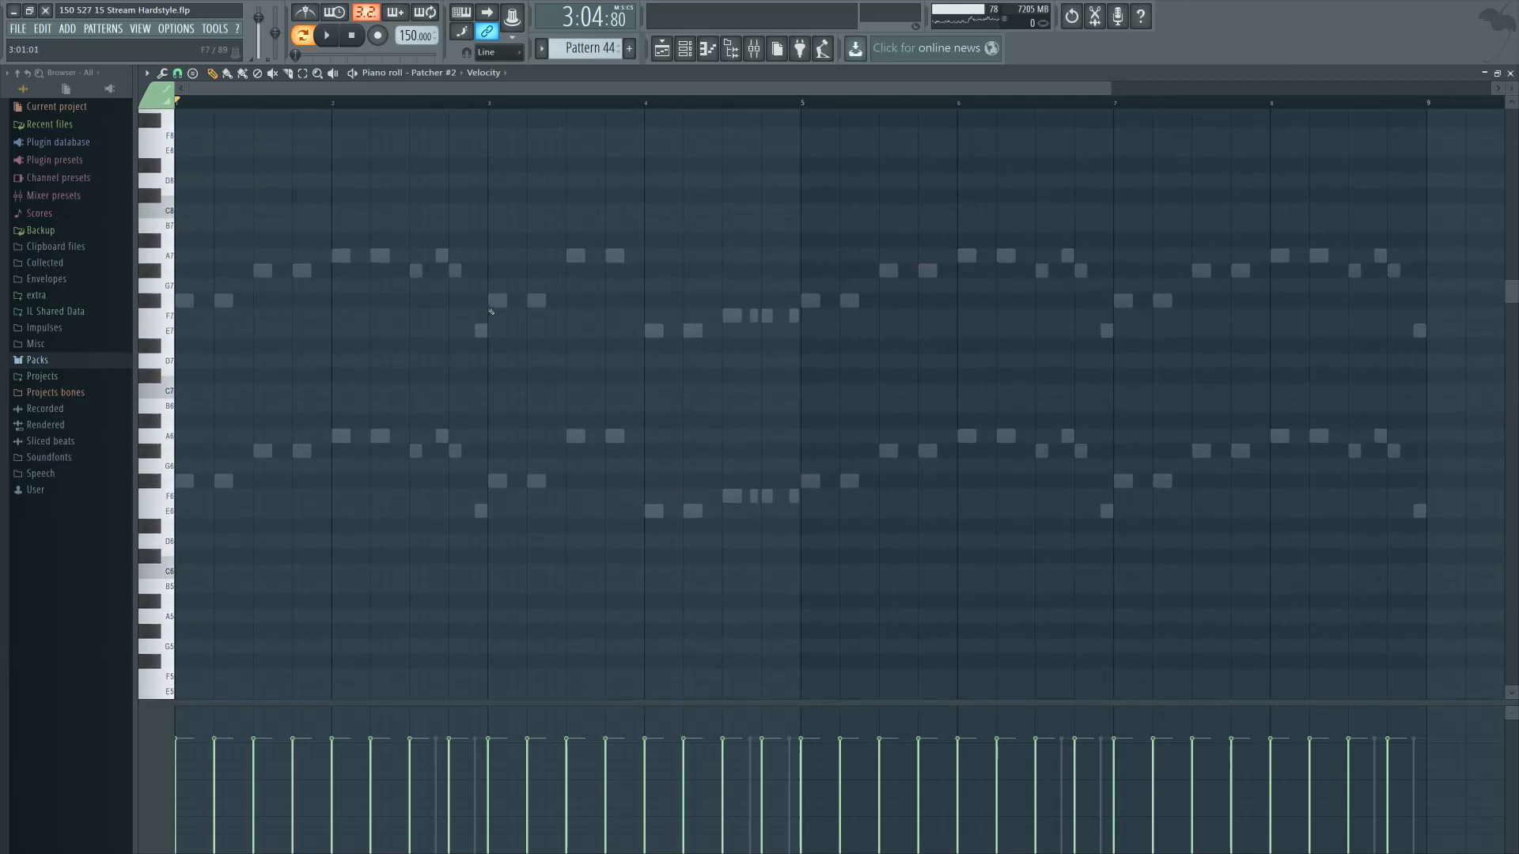
scroll(491, 312, down, 4)
scroll(492, 312, up, 15)
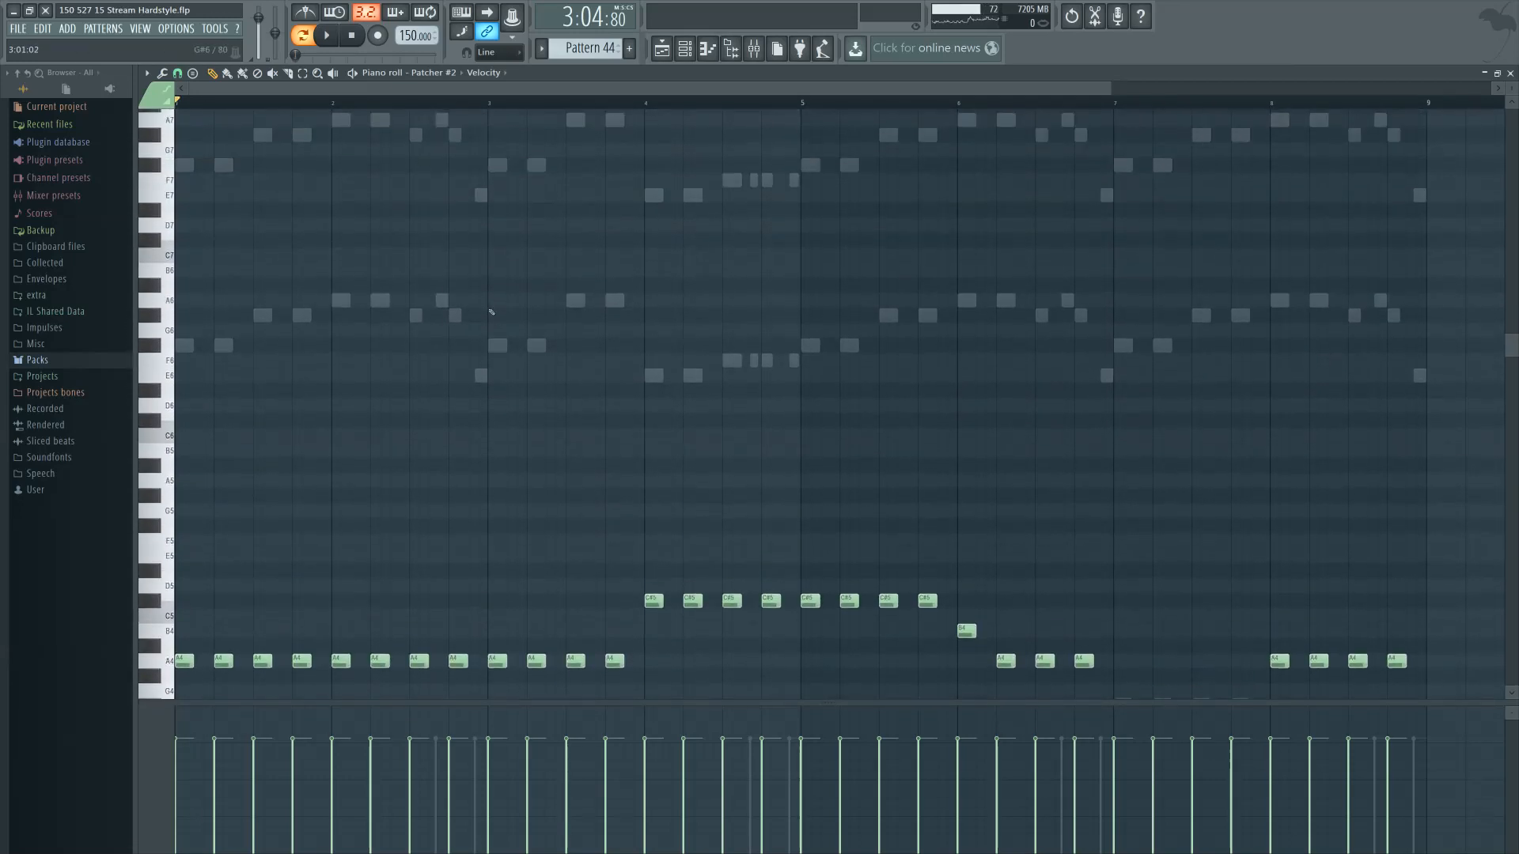
double_click(691, 381)
scroll(715, 455, up, 3)
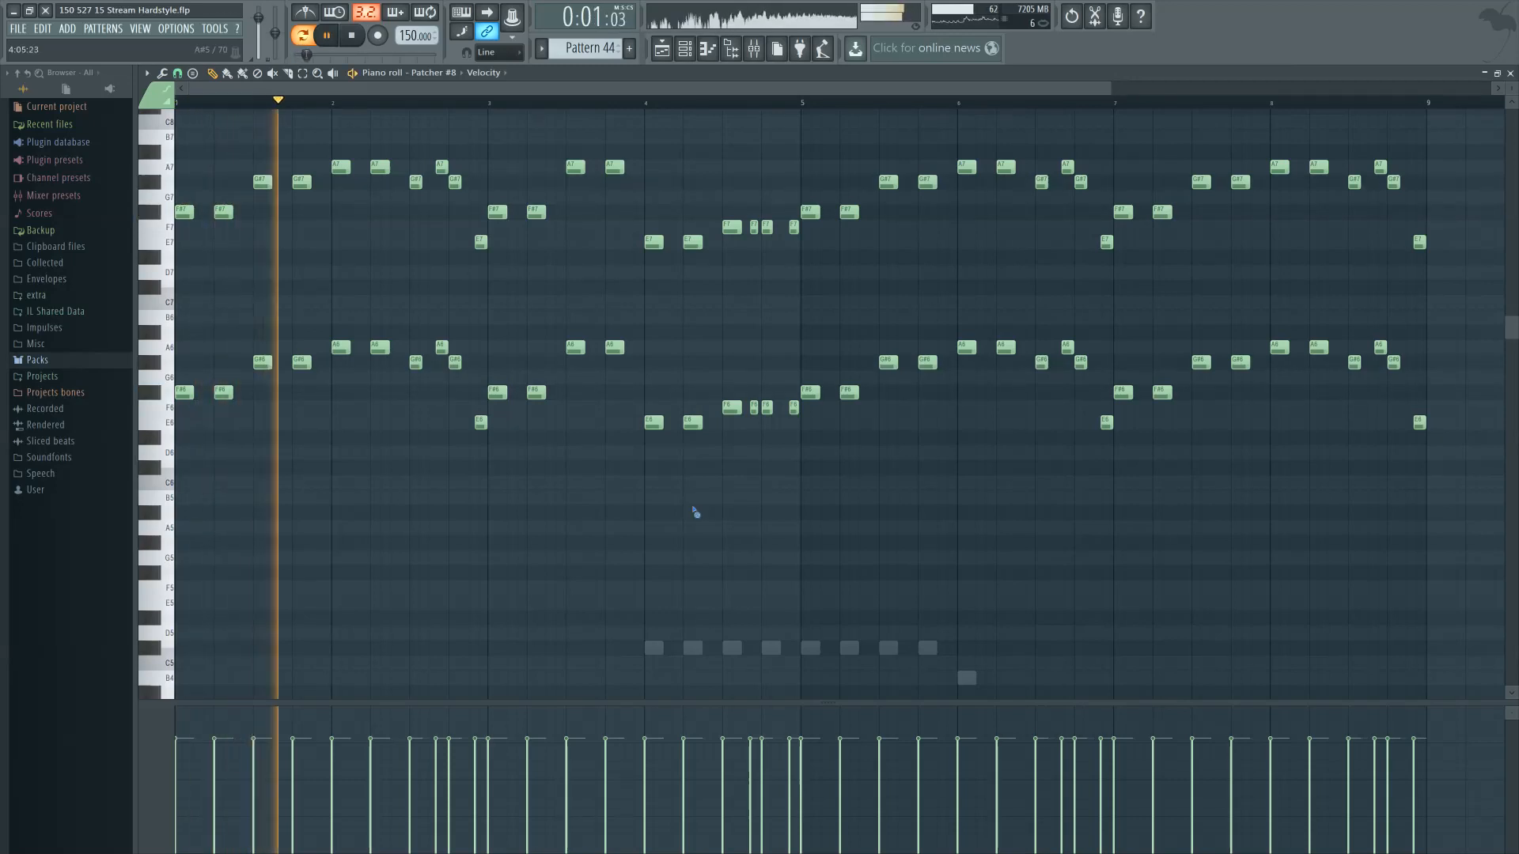
scroll(633, 526, up, 3)
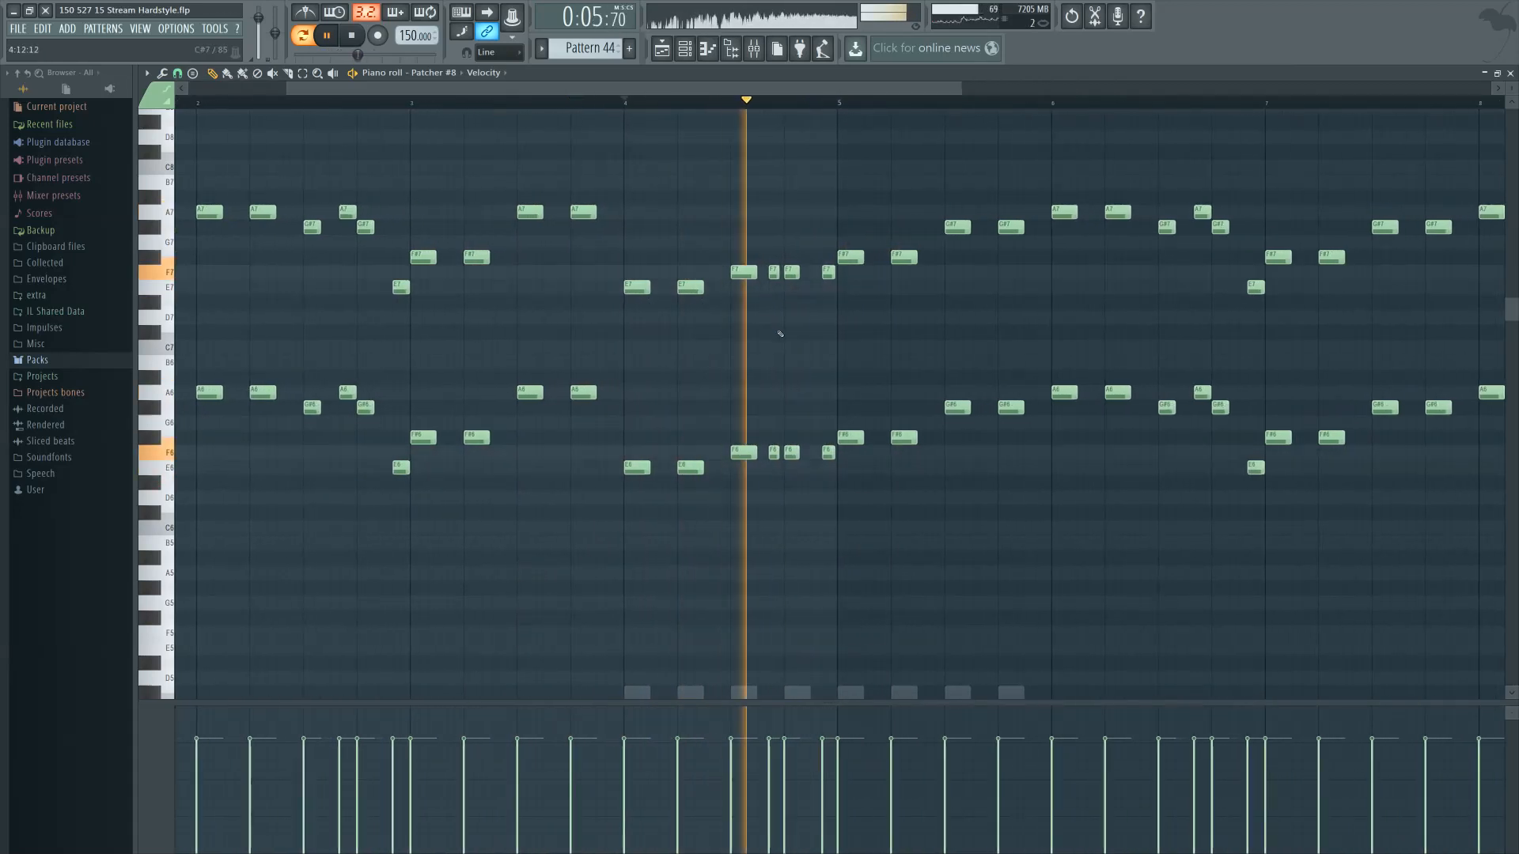
Raise the short F note pair at 4:11:20 to G# and lower the pair at 4:15:20 to C#
key(space)
ctrl+scroll(790, 340, up, 2)
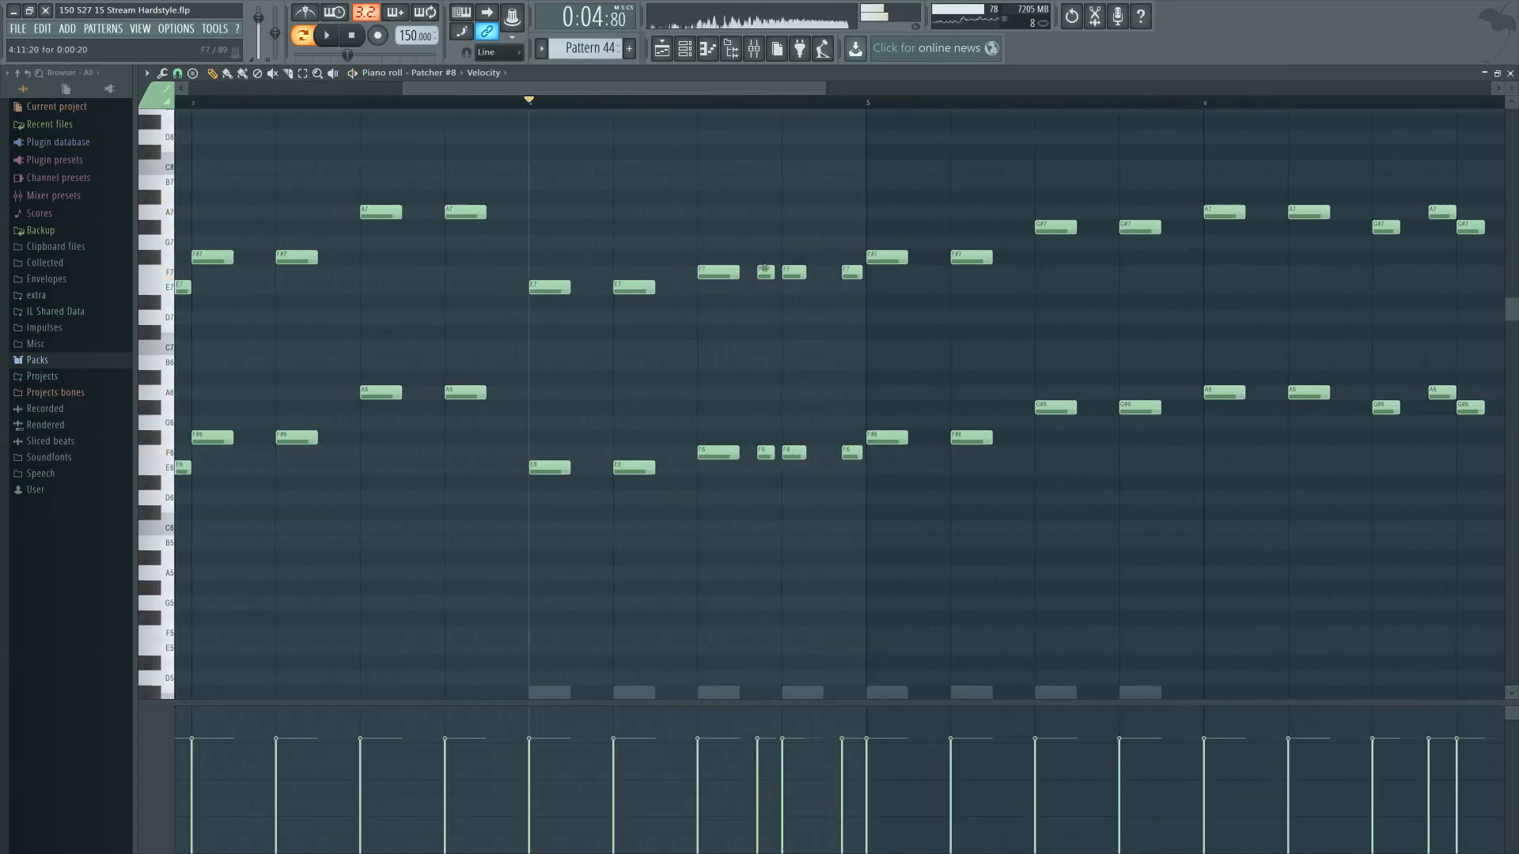
drag(761, 261, 765, 433)
key(space)
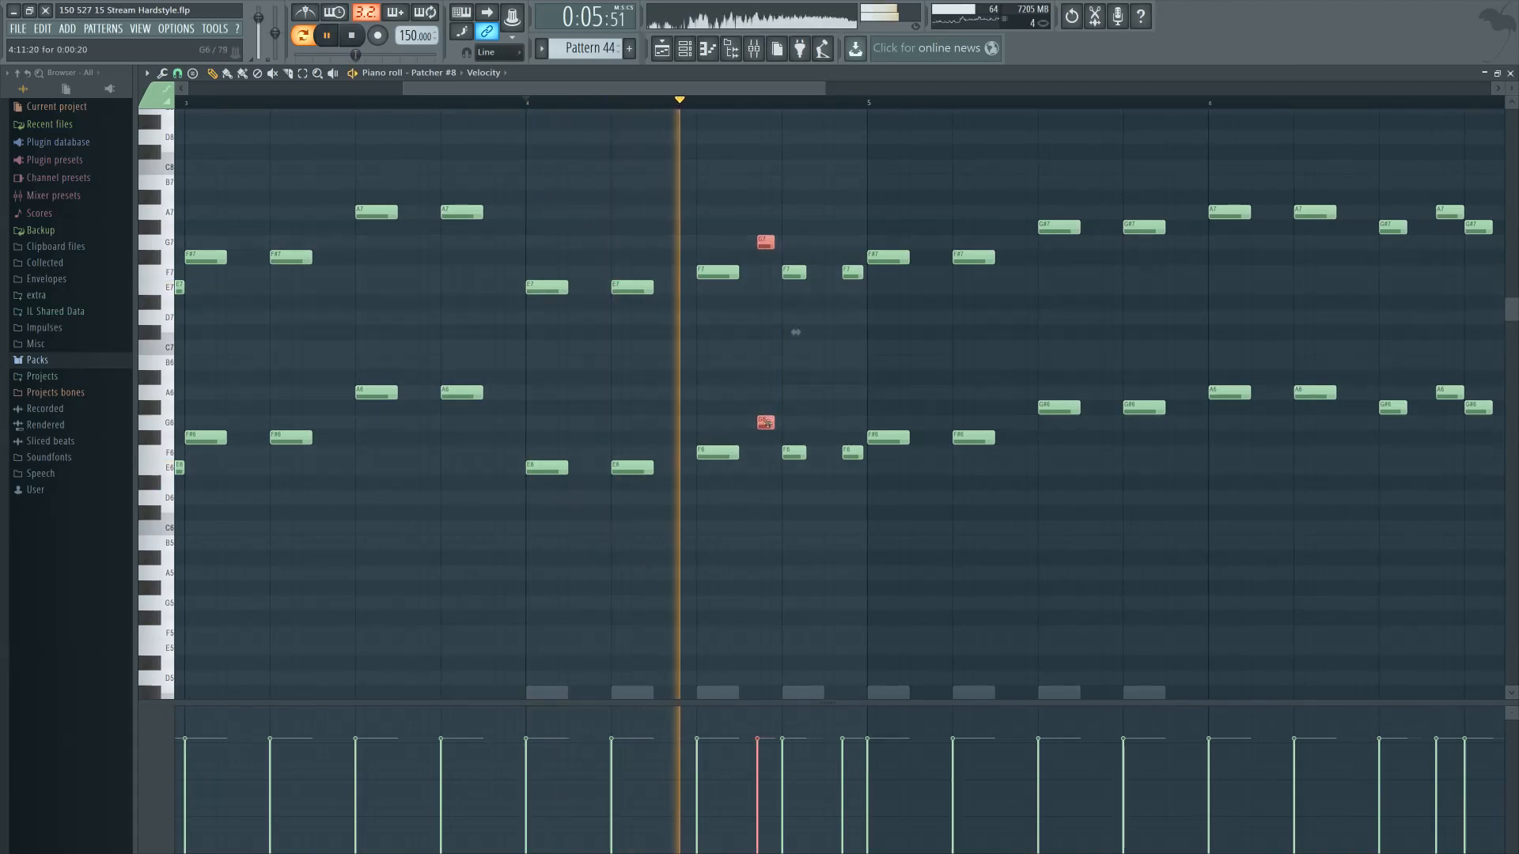
drag(838, 262, 852, 499)
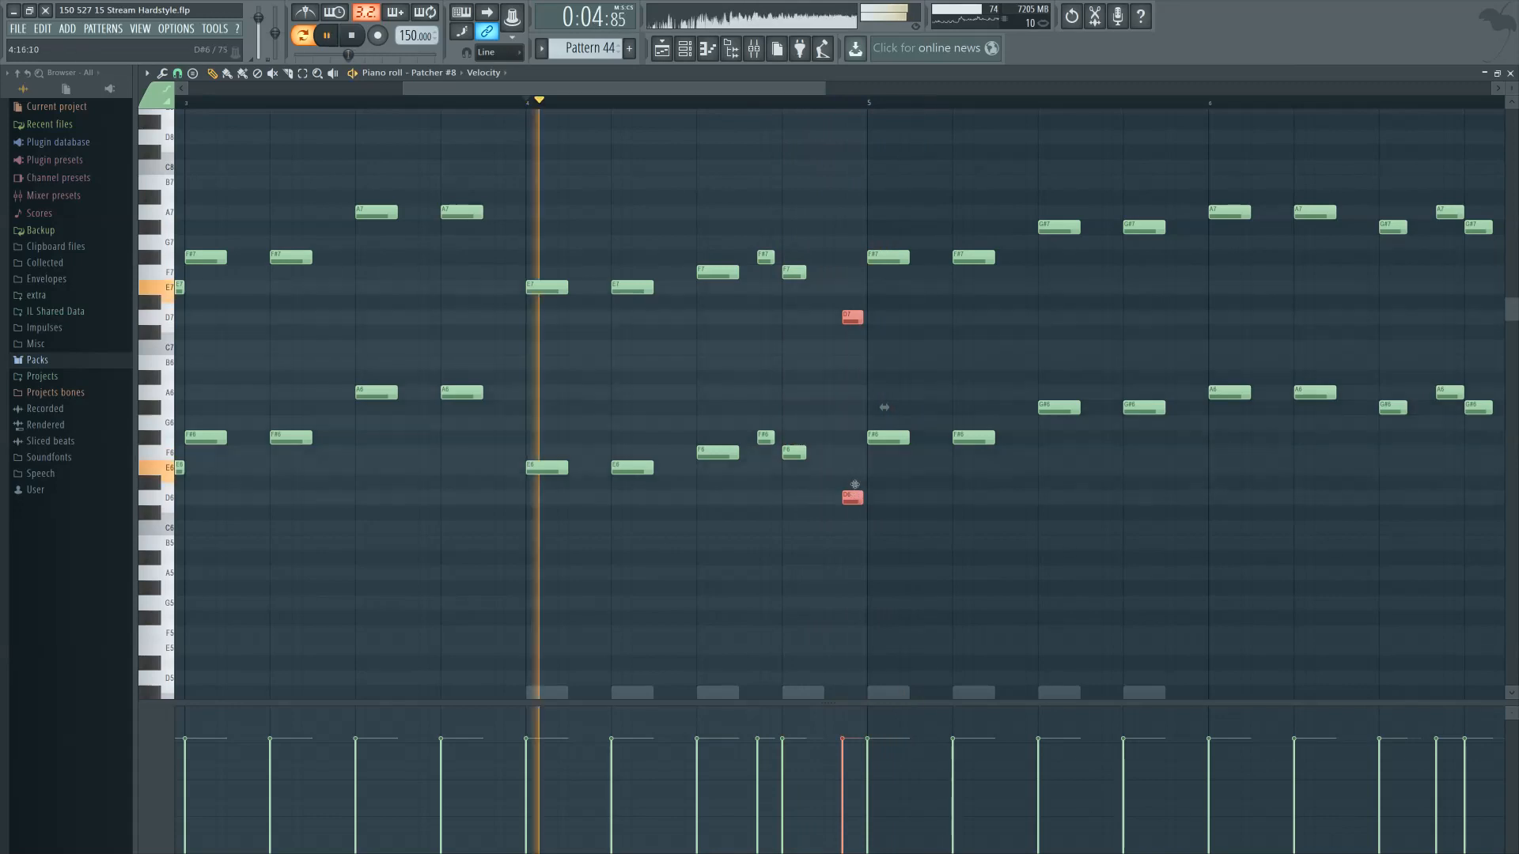
drag(854, 512, 853, 514)
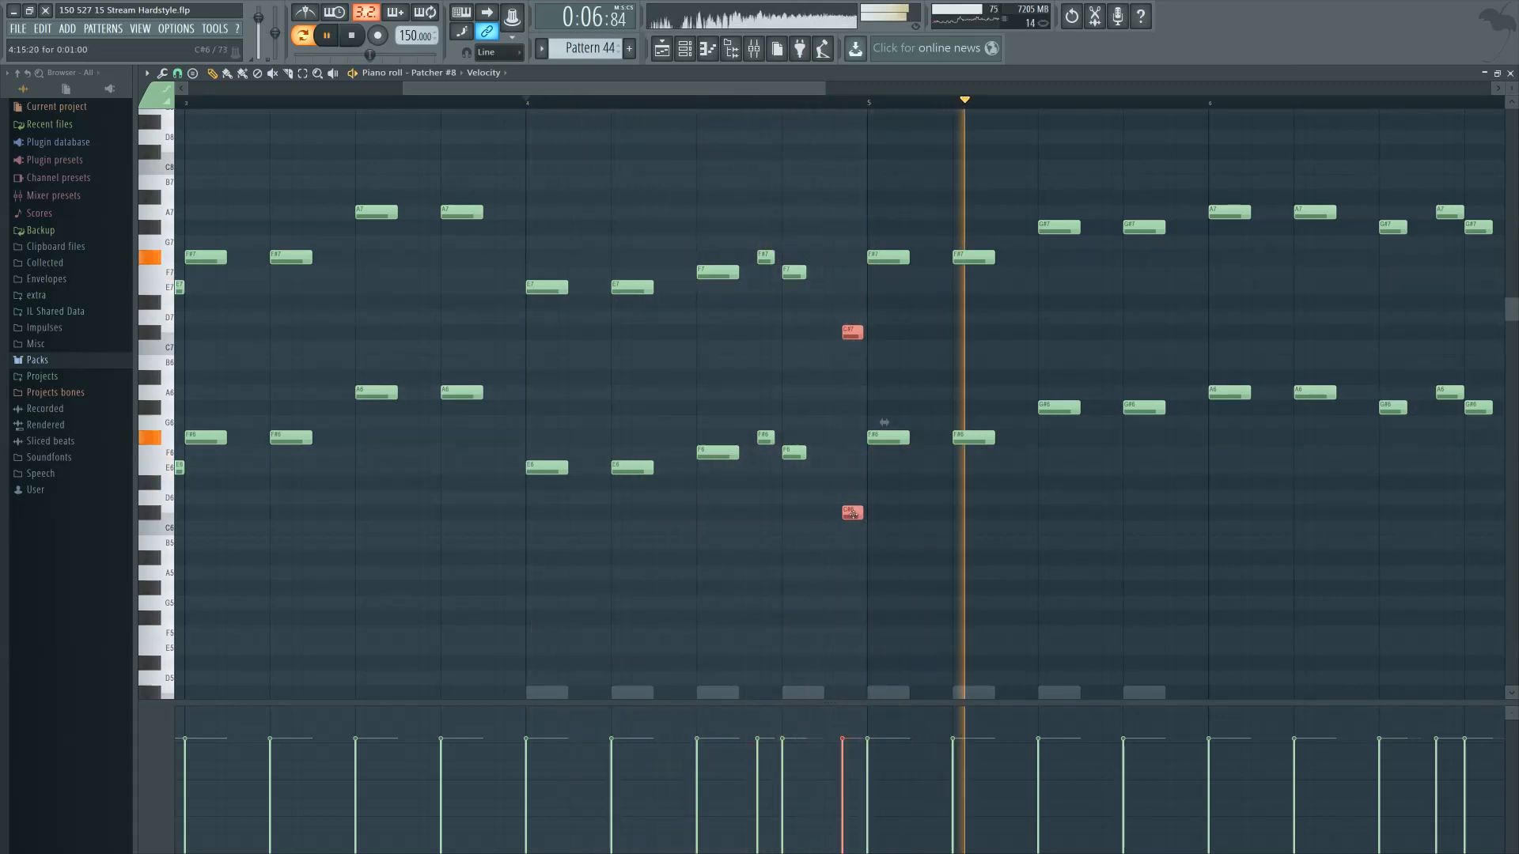
drag(756, 220, 765, 407)
key(space)
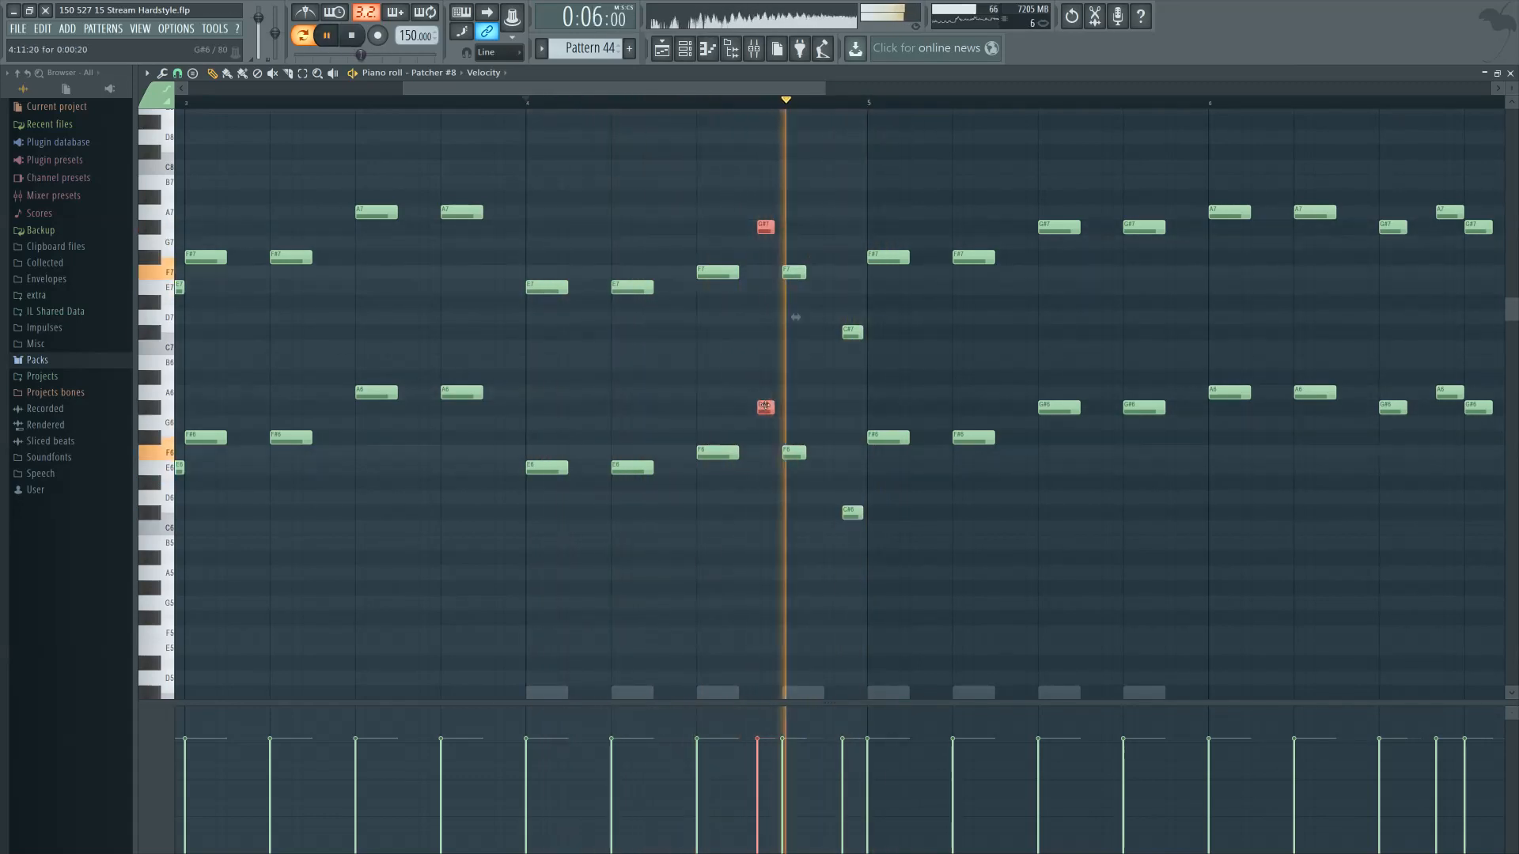
Play back Pattern 44 and check the re-pitched lead notes at the end of bar 4 against the chord notes
key(space)
click(734, 390)
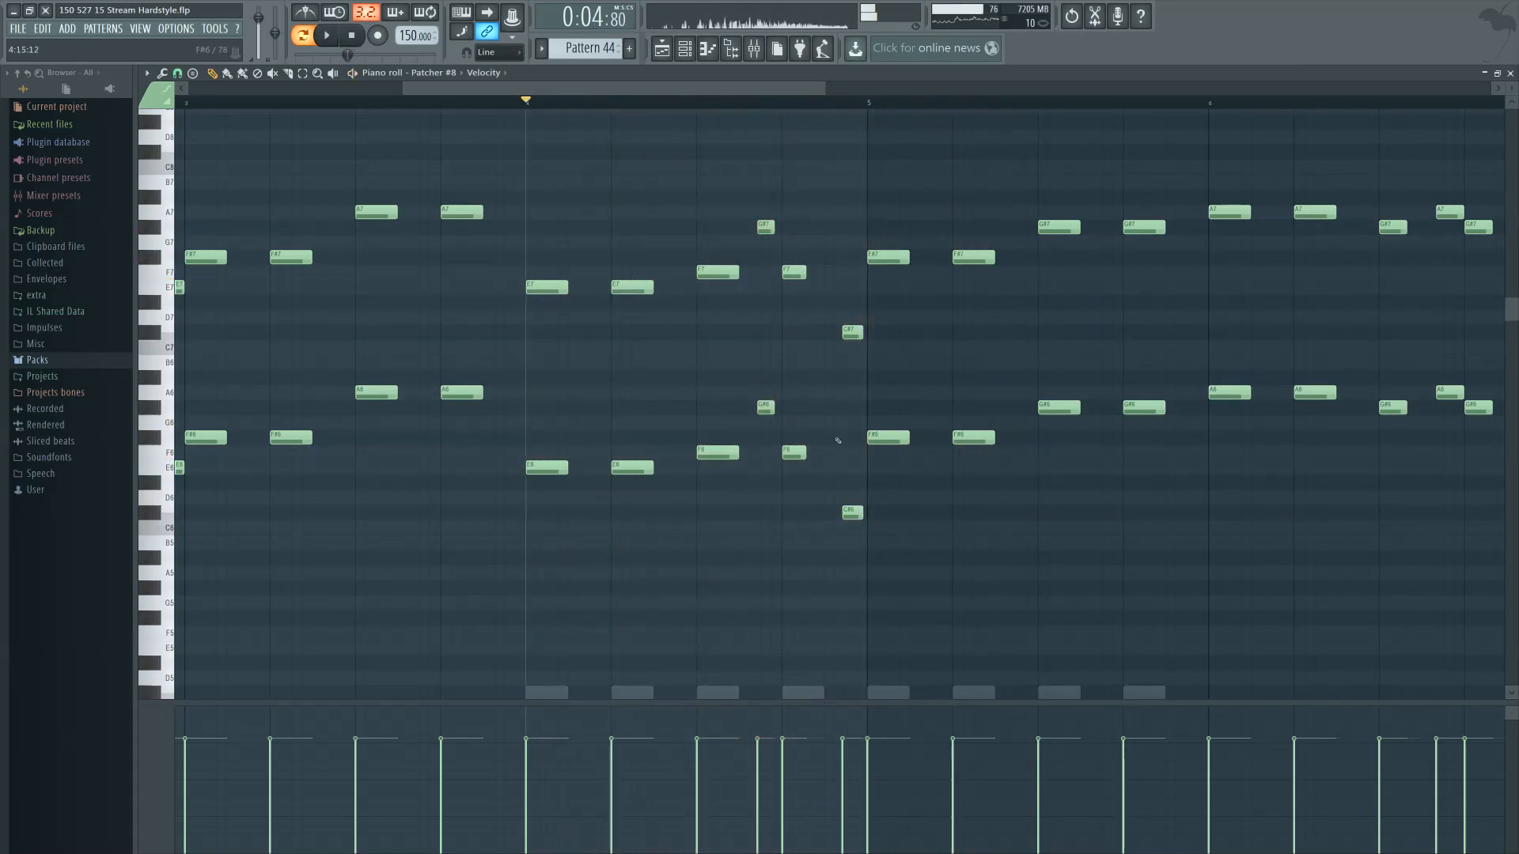
ctrl+scroll(765, 495, down, 3)
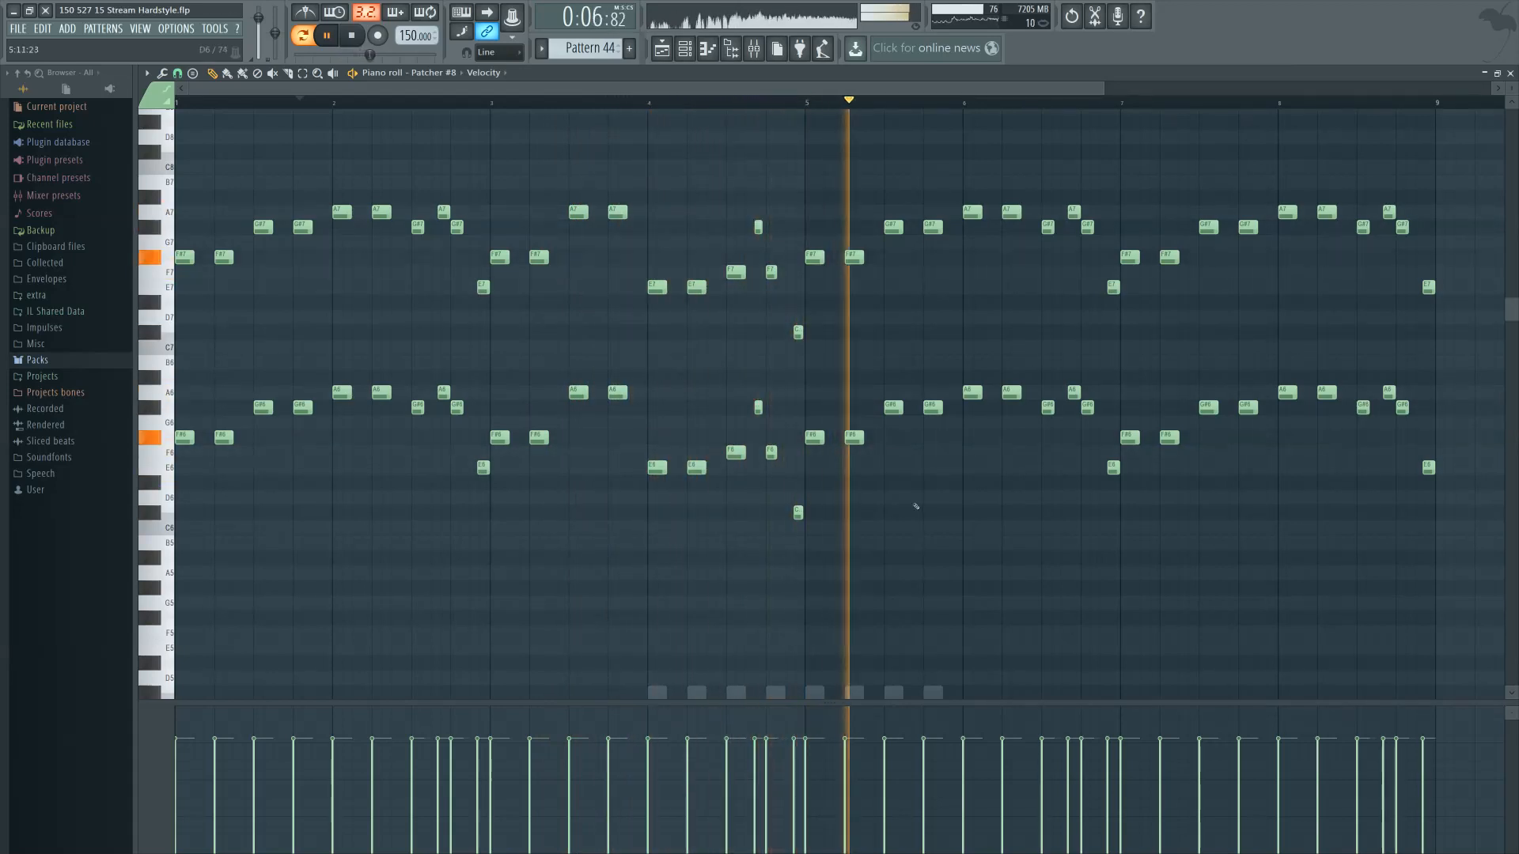
key(space)
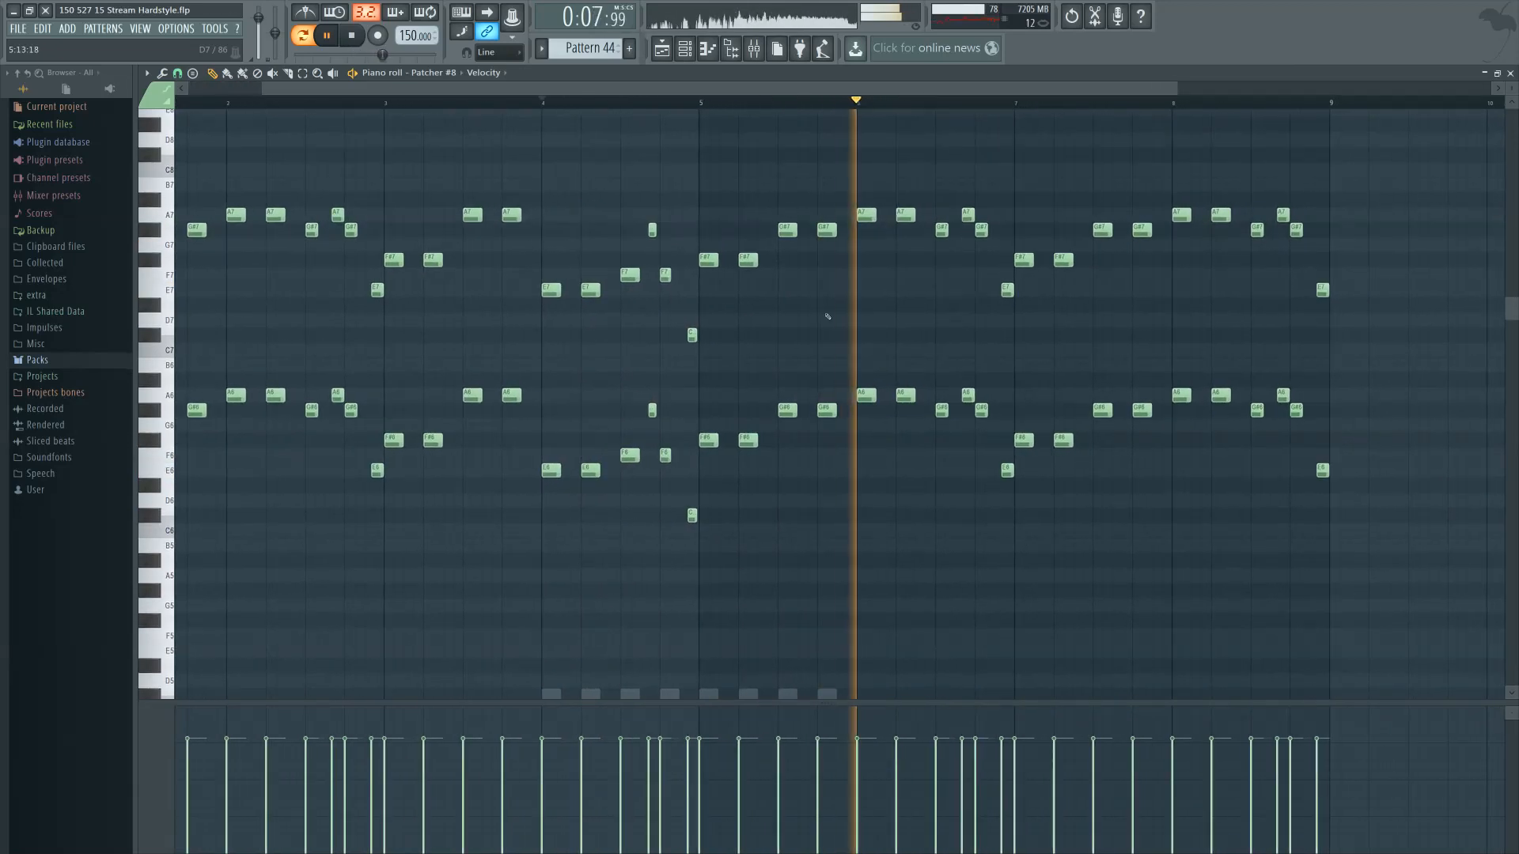
scroll(834, 315, down, 5)
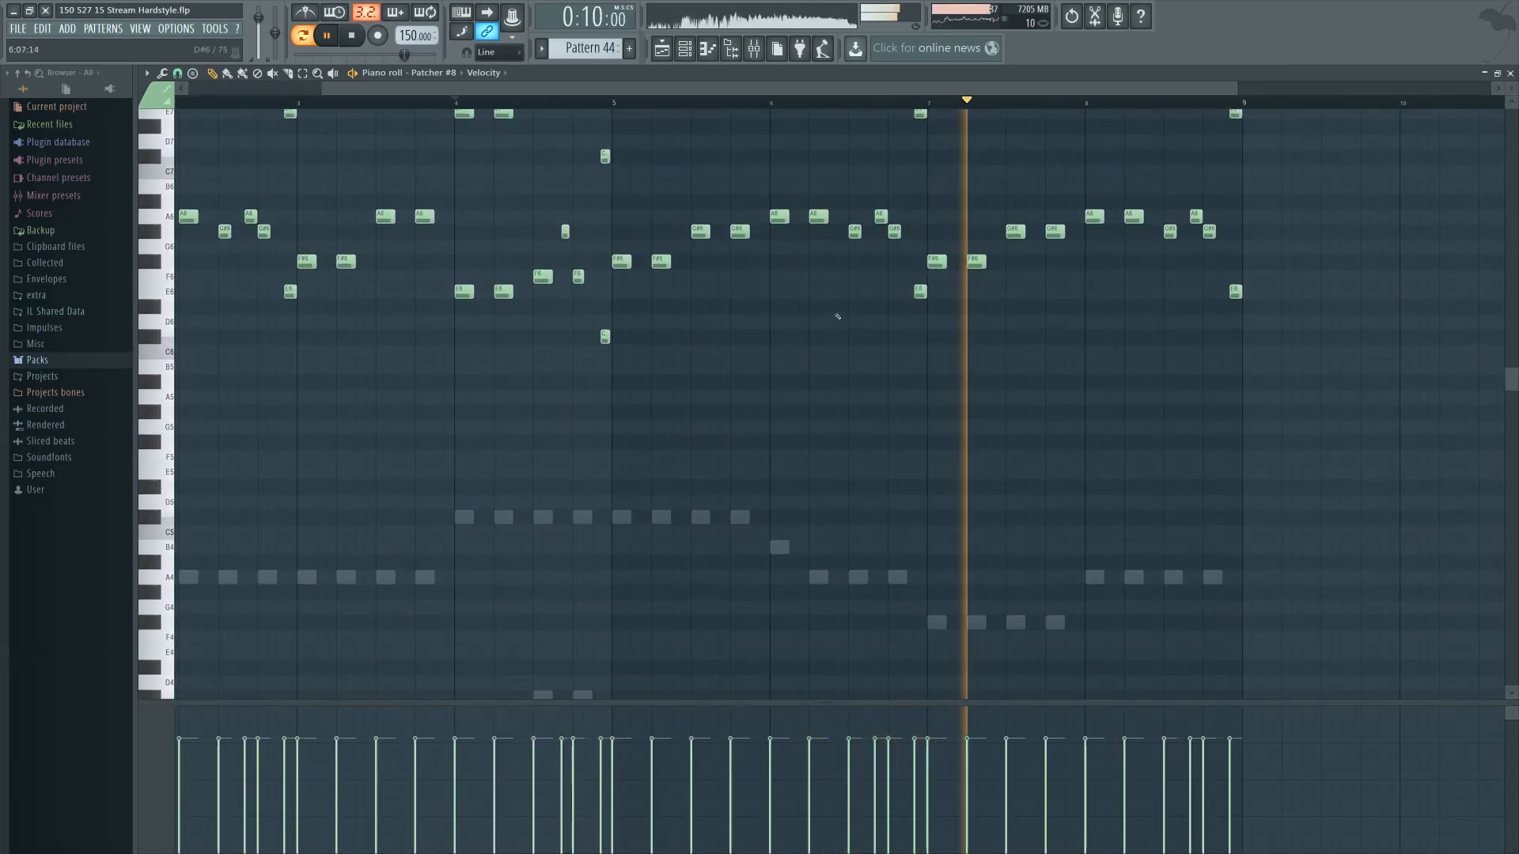
key(space)
scroll(747, 535, down, 4)
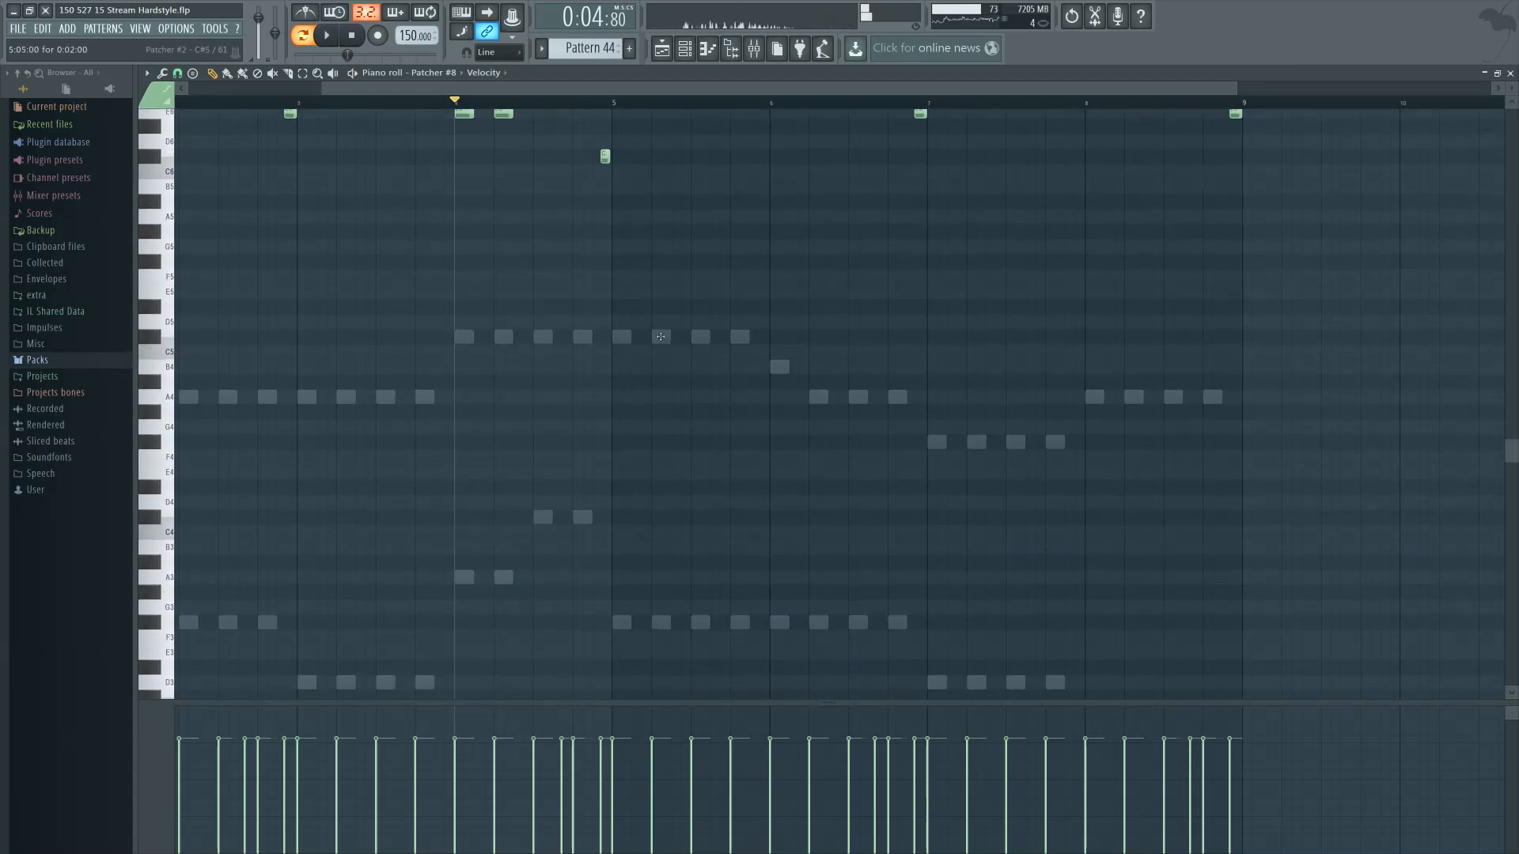
Switch to the Patcher #2 chord notes and solo mixer track 21 during playback
double_click(688, 390)
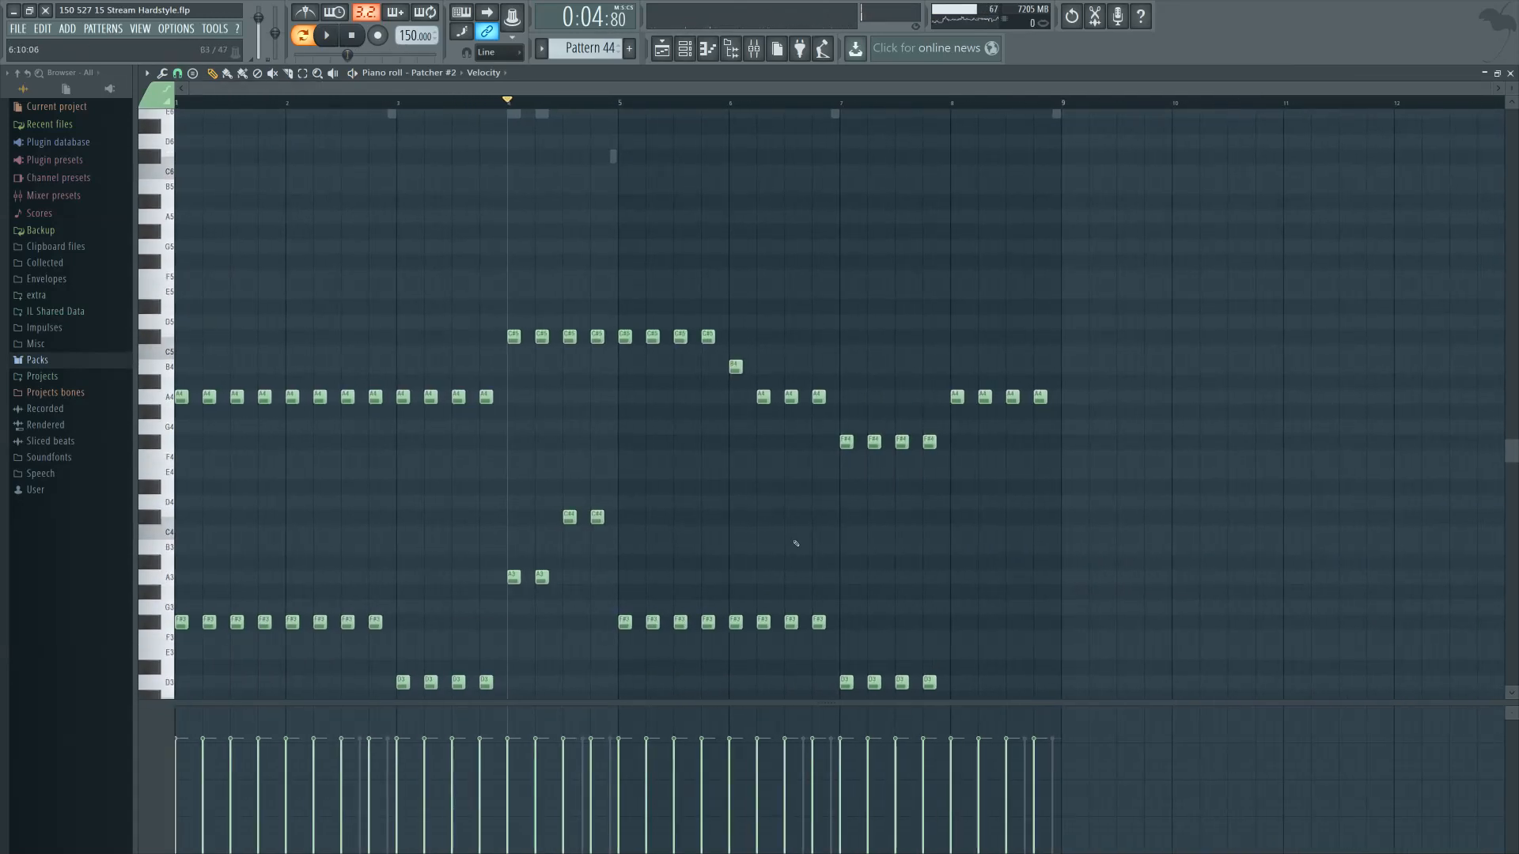
scroll(796, 543, up, 1)
click(754, 48)
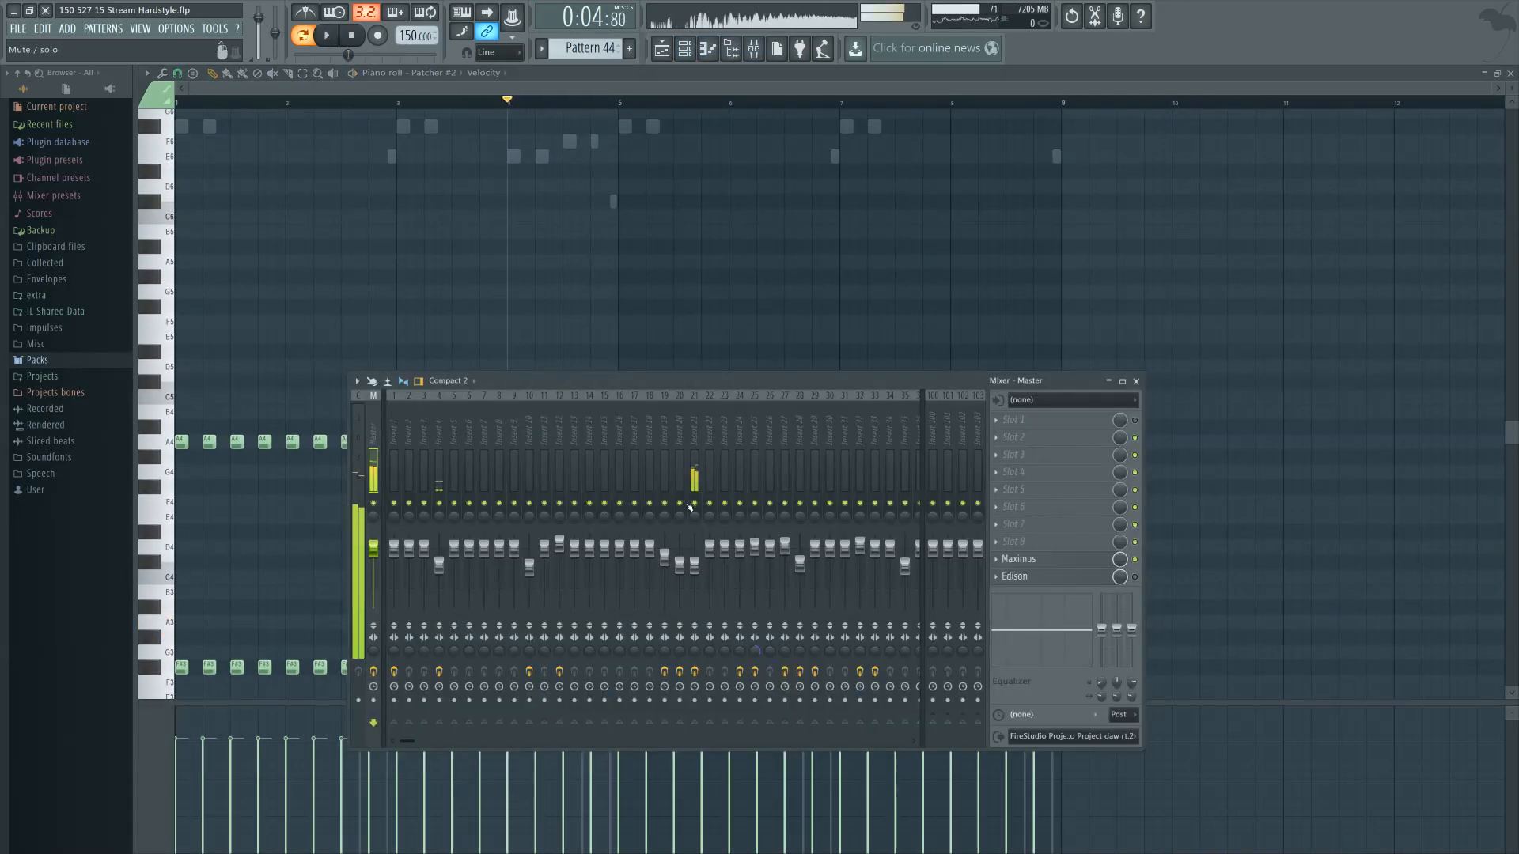
scroll(463, 501, down, 5)
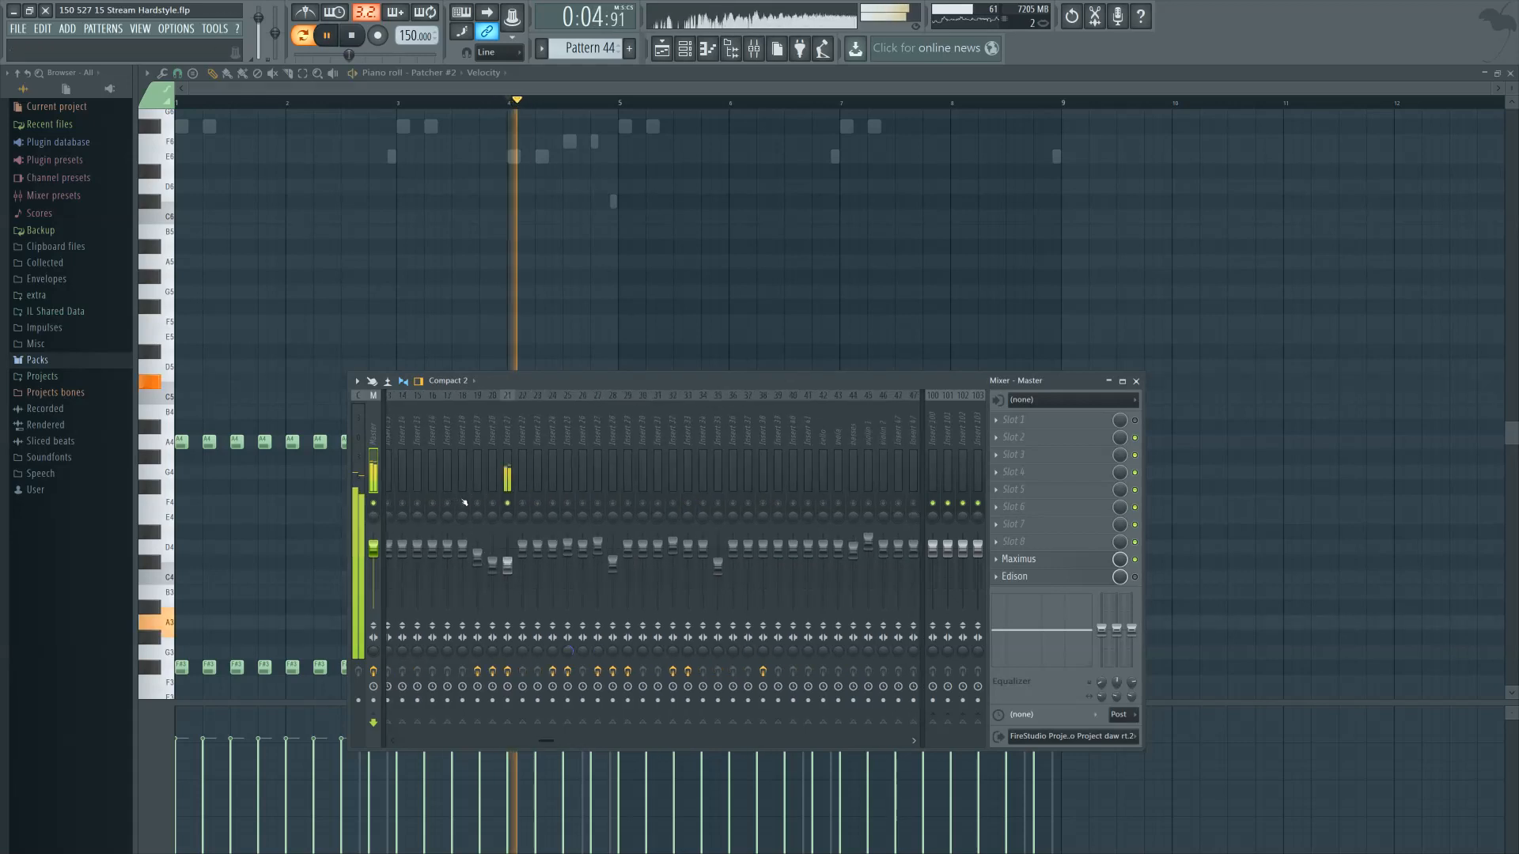
key(space)
scroll(467, 502, up, 4)
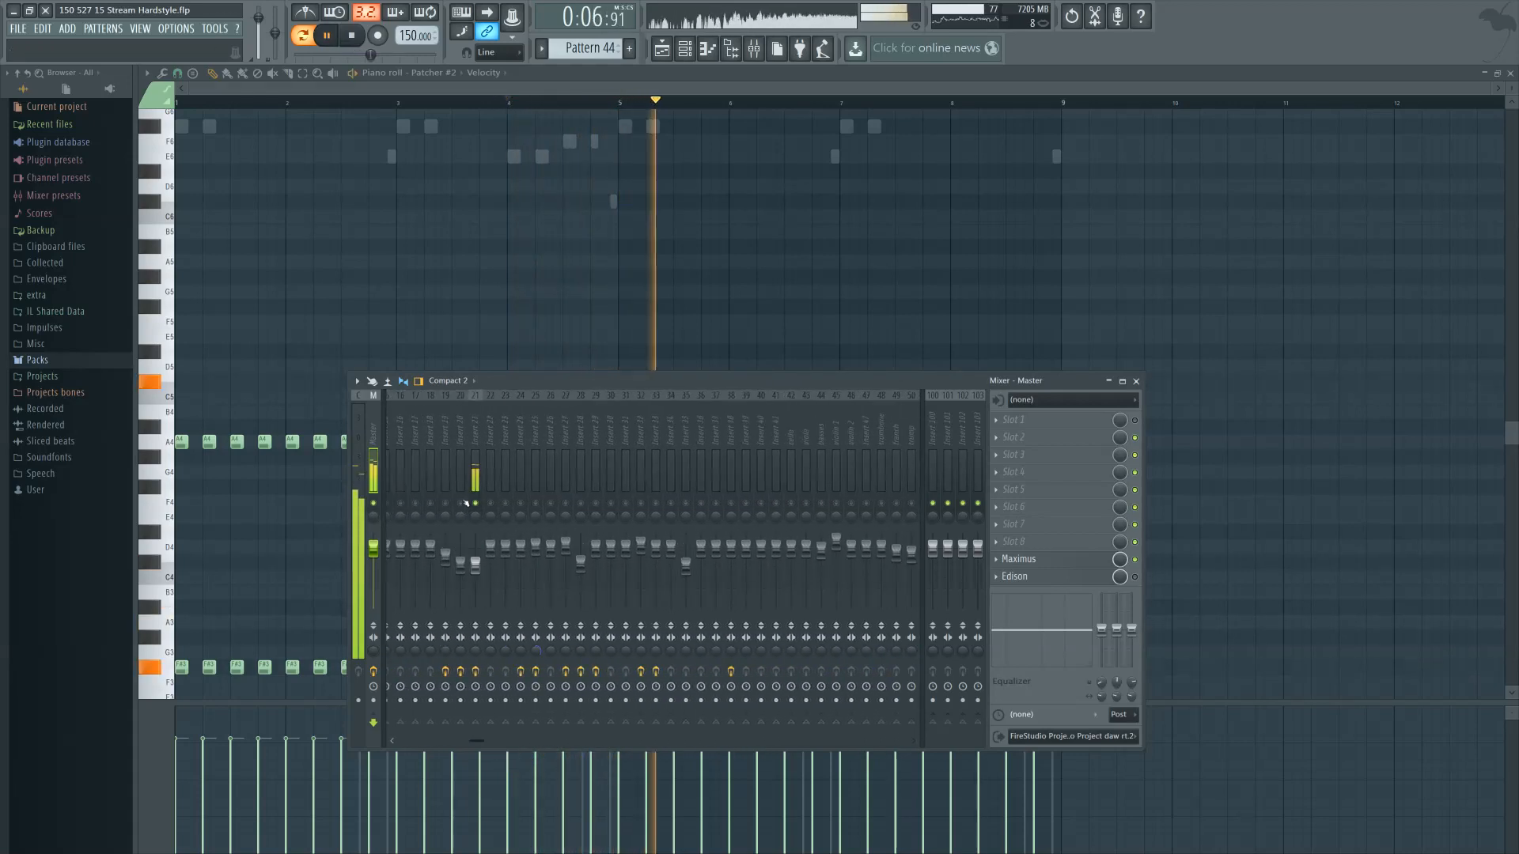
key(F9)
Play back the soloed chords and move the last C#5 in bar 5 and the first A4 in bar 6 to B4
scroll(726, 339, down, 2)
scroll(725, 339, down, 2)
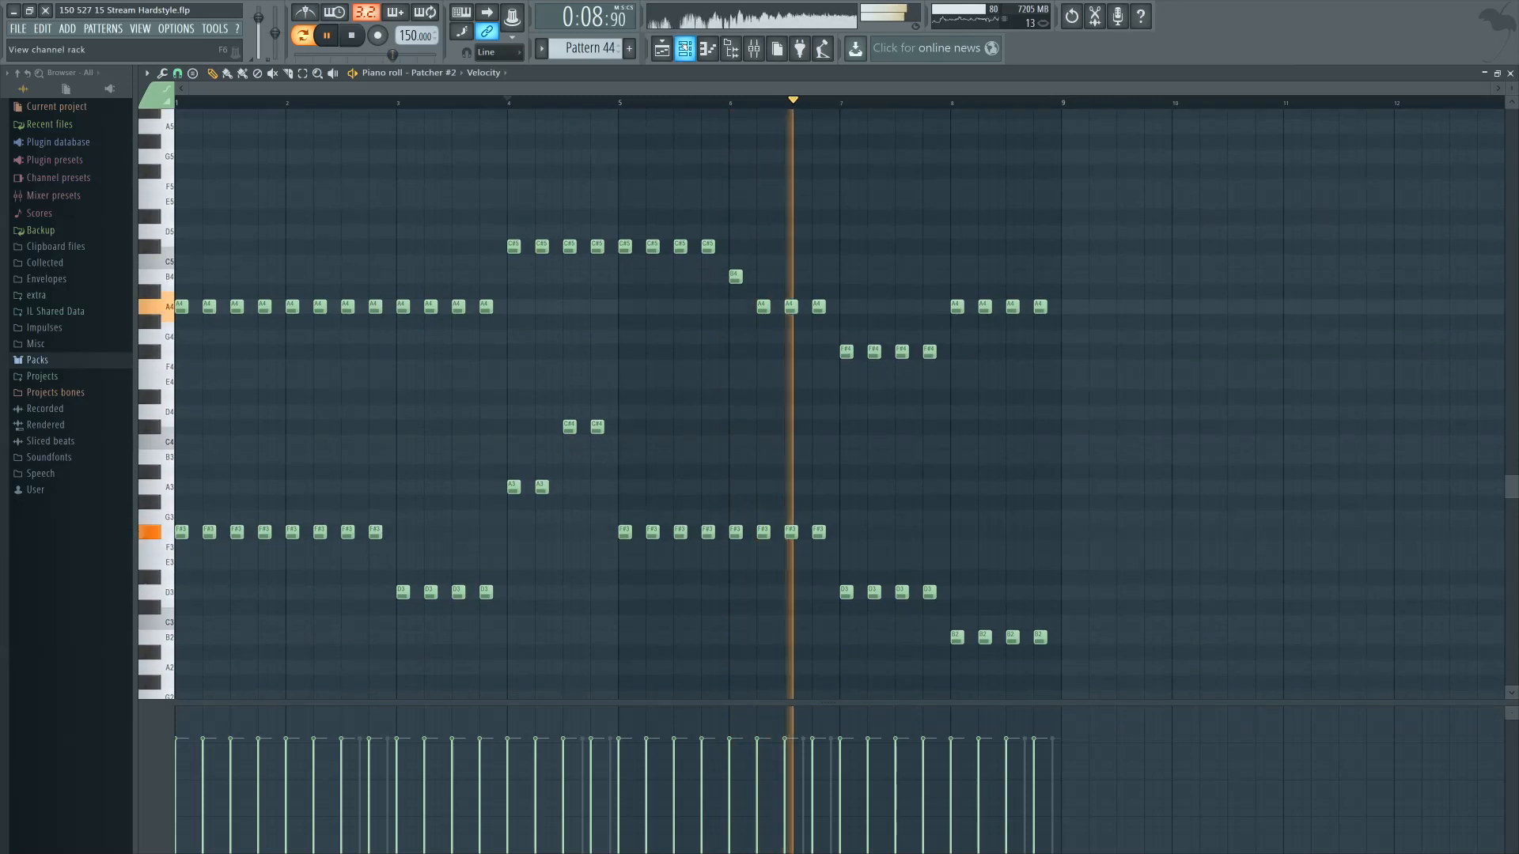
key(F6)
key(F6)
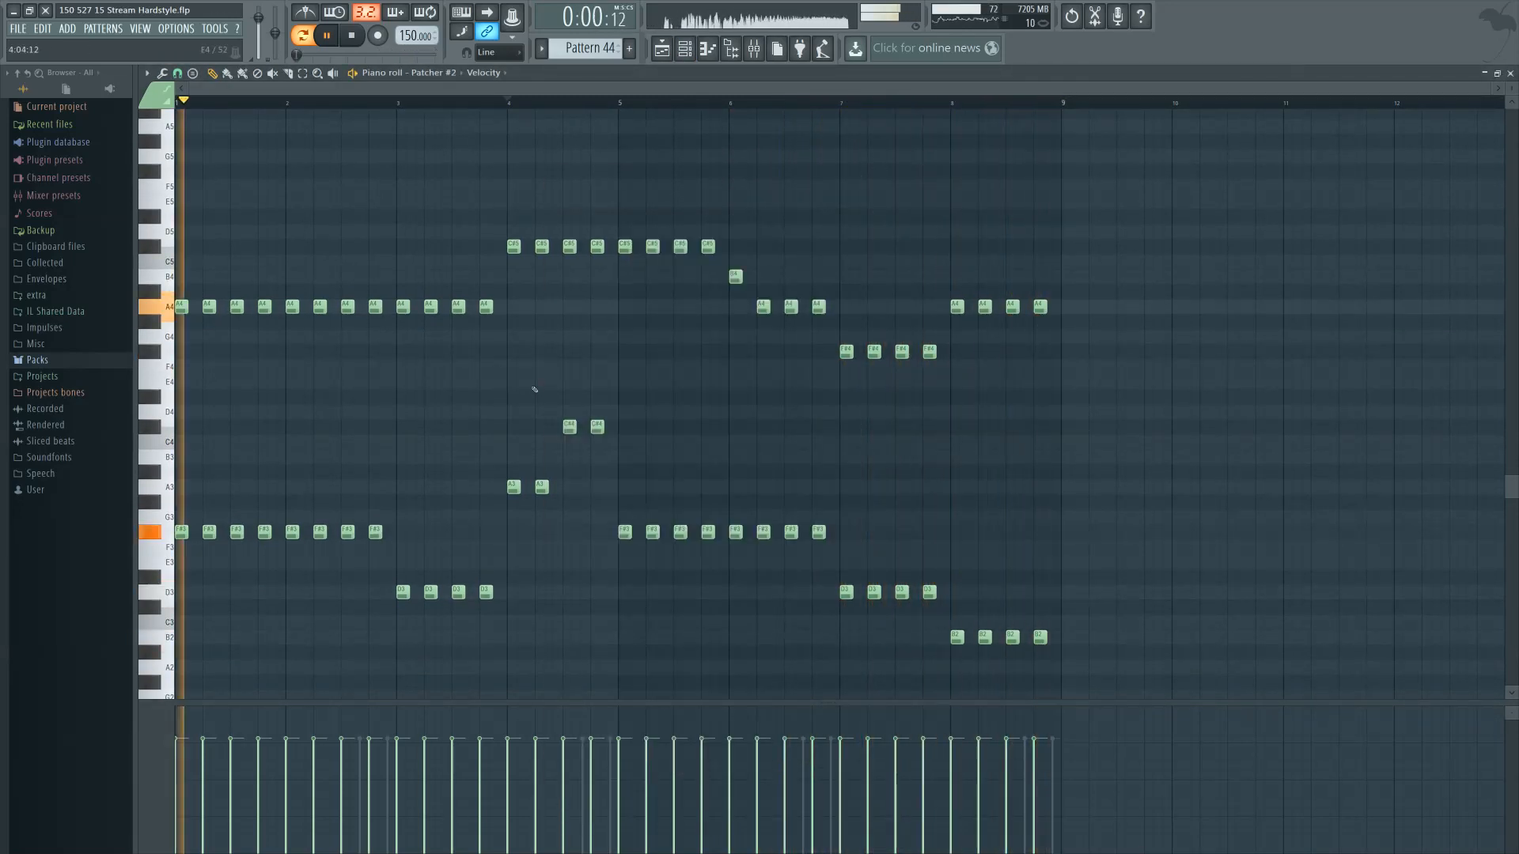
key(space)
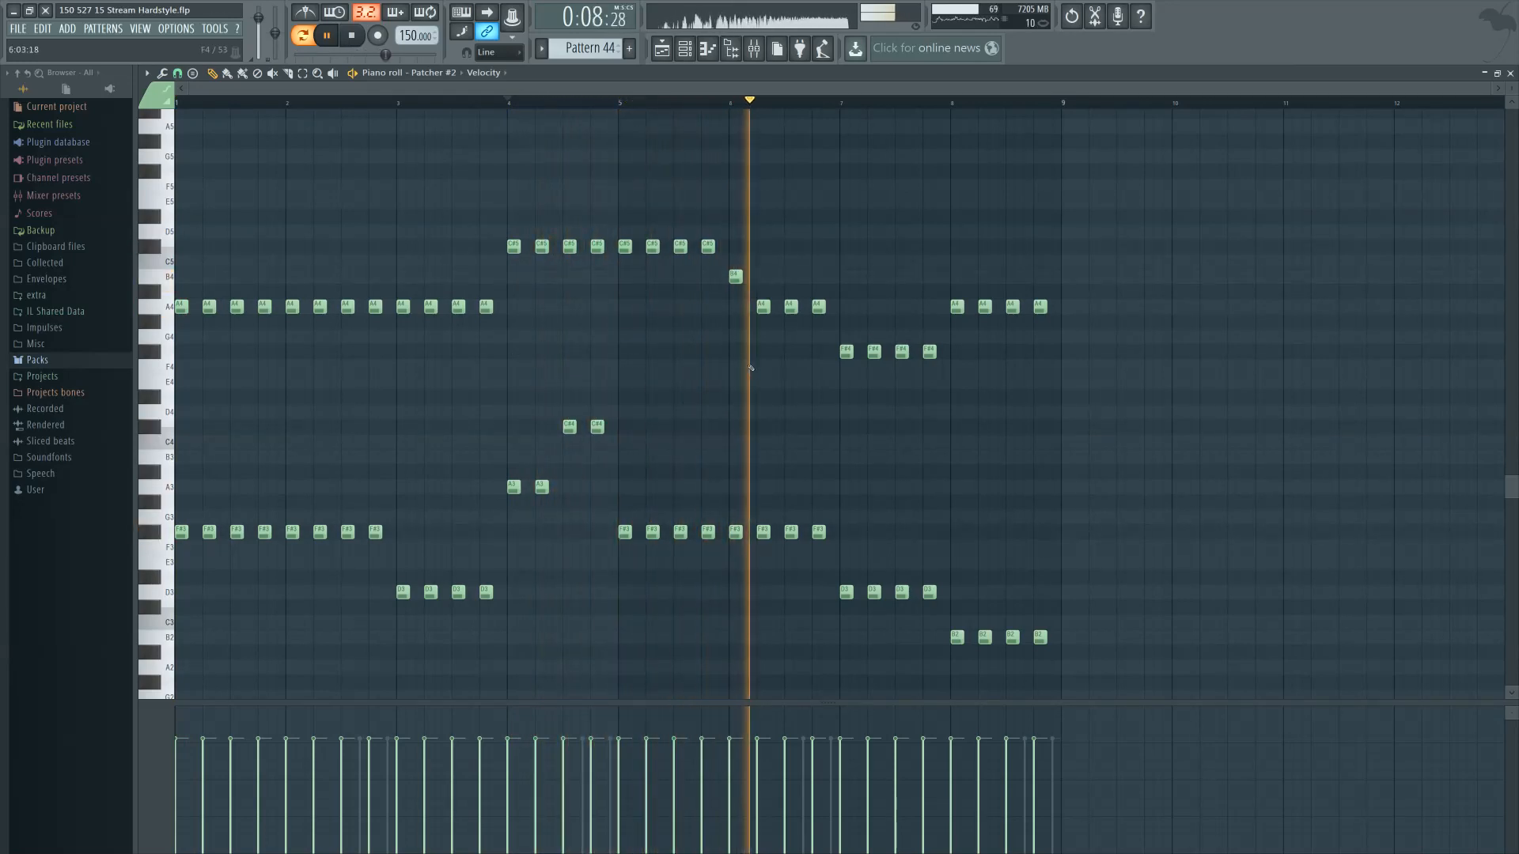
drag(755, 306, 707, 276)
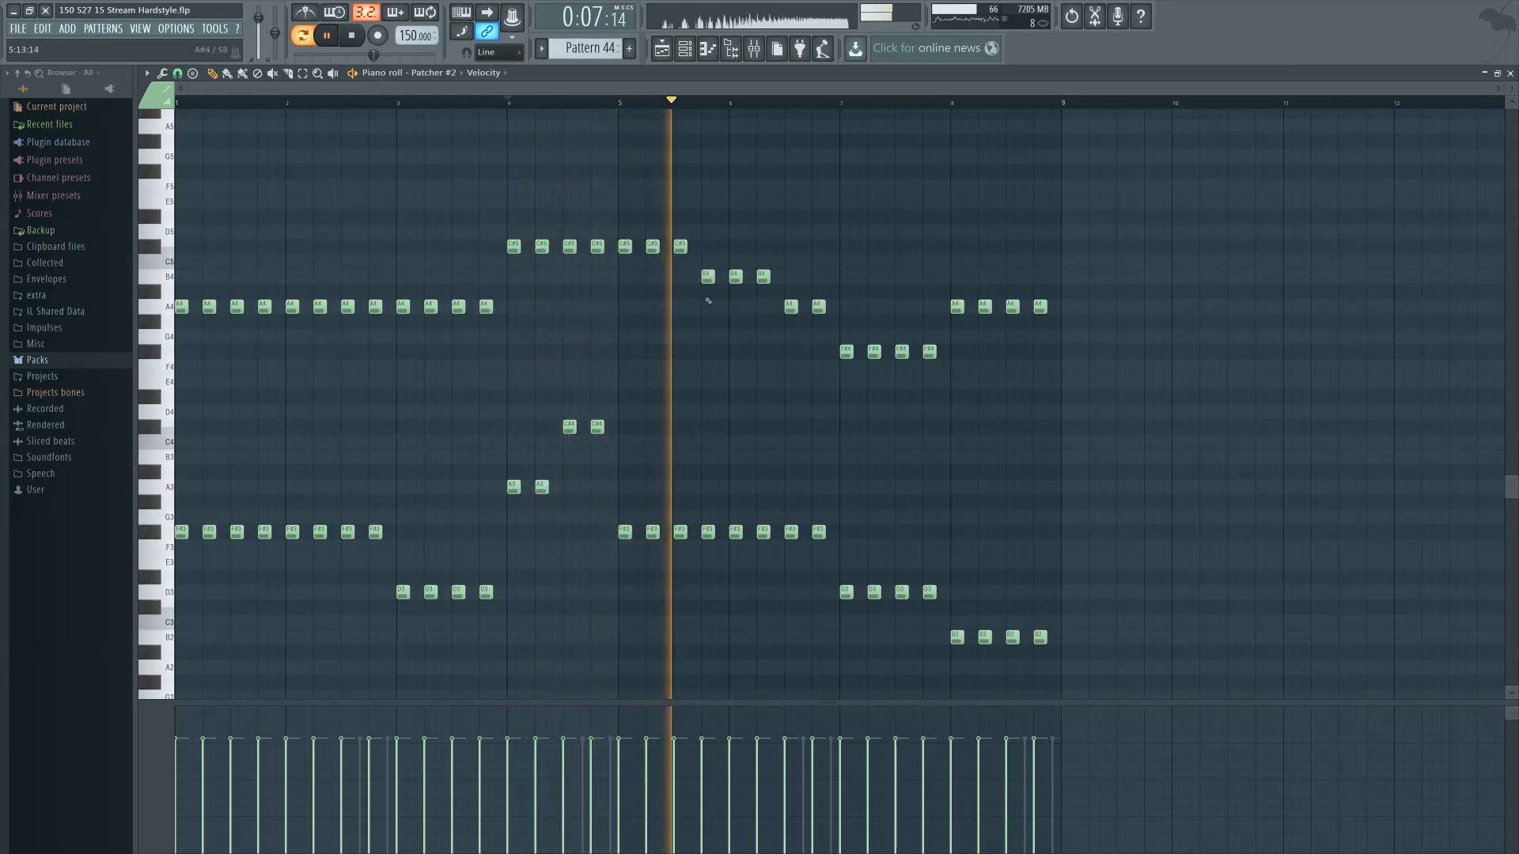
Lower the four A4 chord notes in bar 8 to F#4
ctrl+scroll(726, 360, up, 3)
ctrl+scroll(726, 360, up, 2)
ctrl+scroll(724, 355, down, 4)
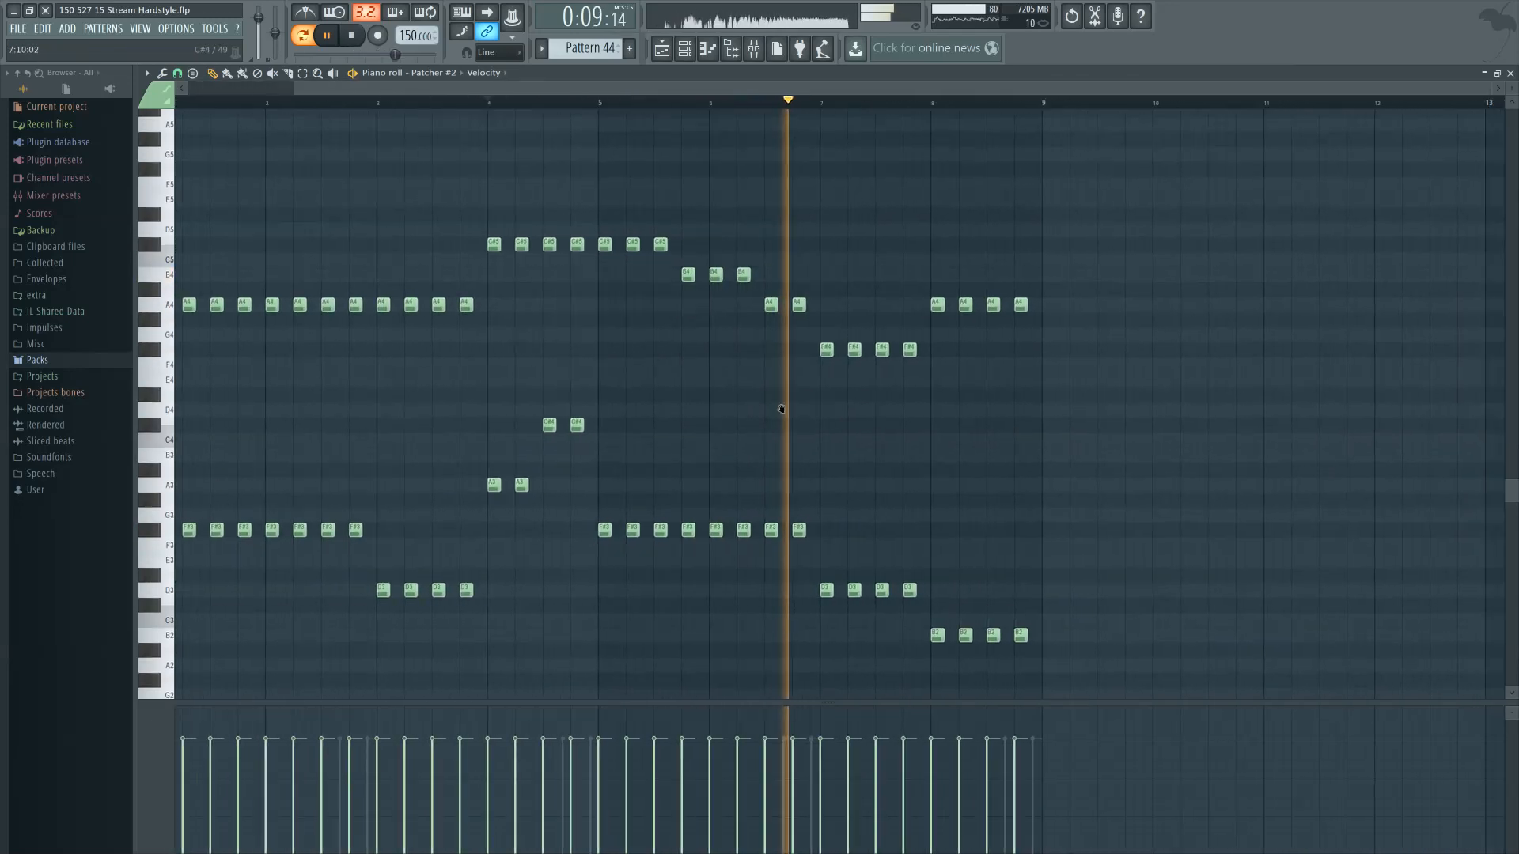
ctrl+scroll(815, 449, up, 1)
ctrl+scroll(816, 448, up, 1)
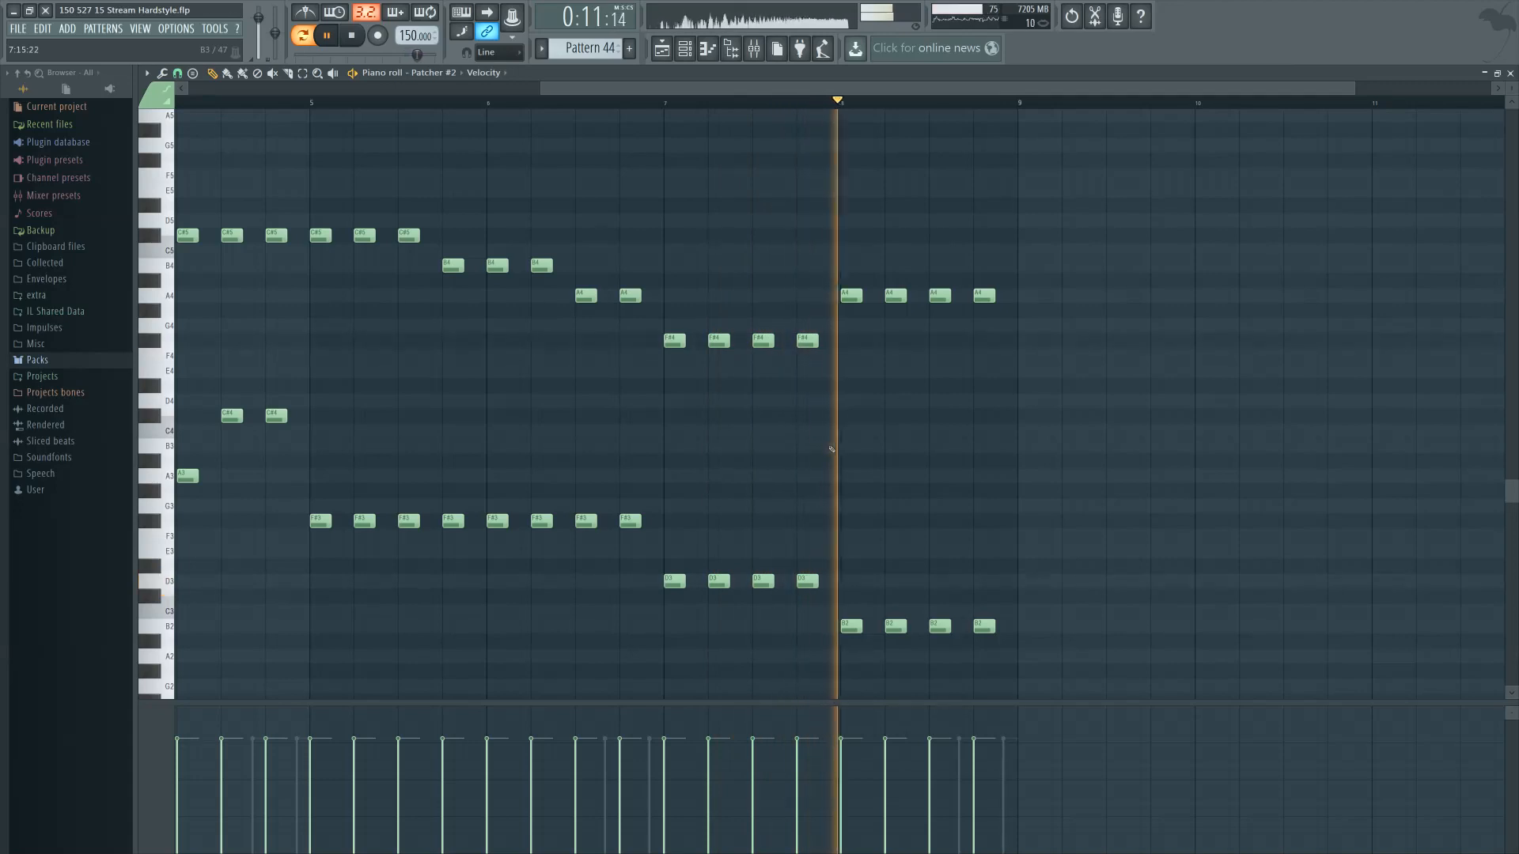
drag(831, 281, 848, 342)
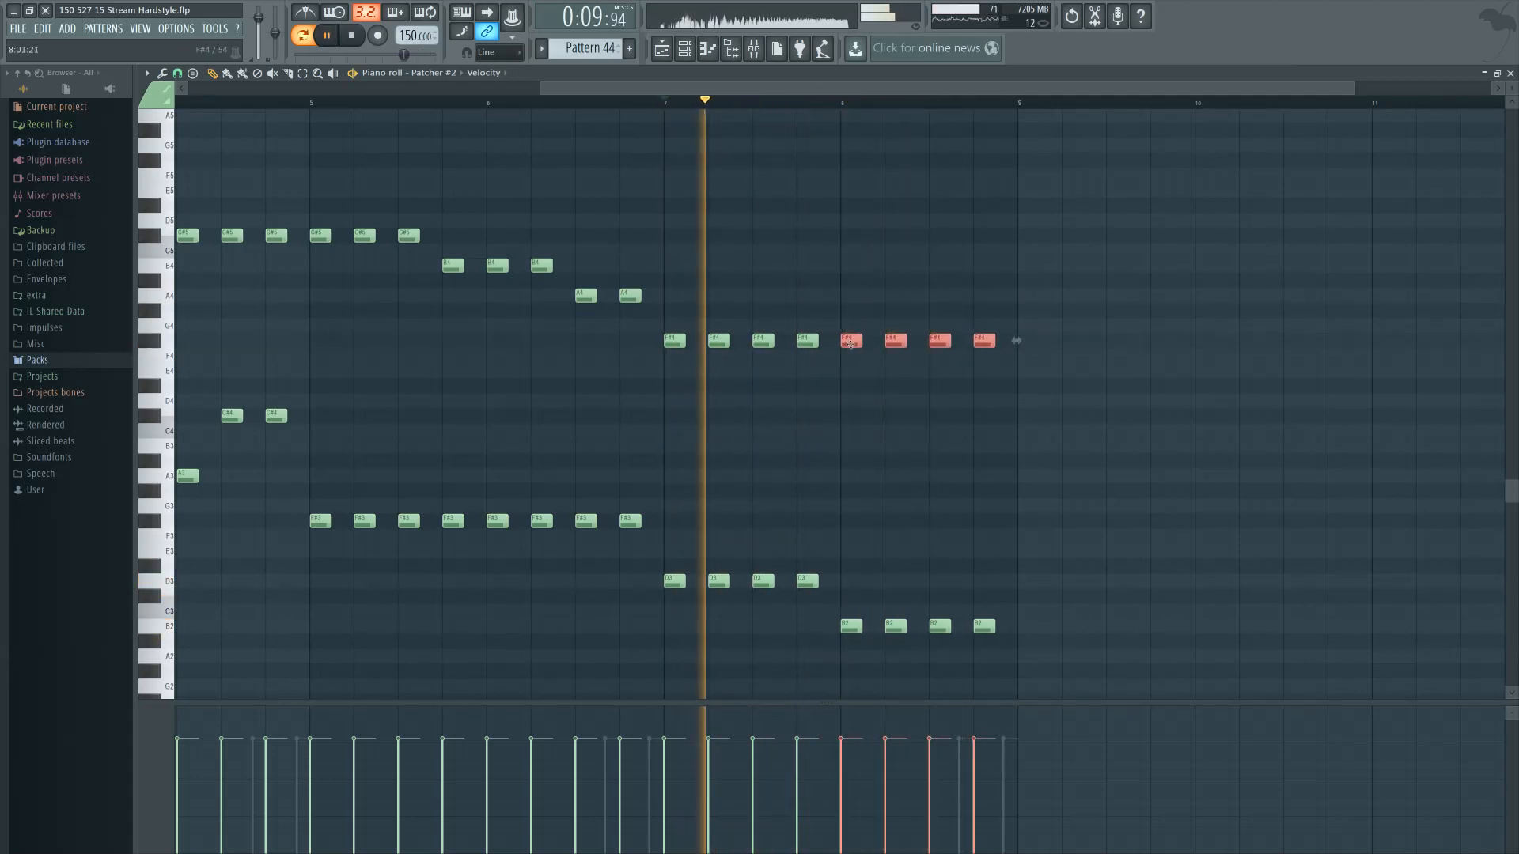
Raise the four B2 bass notes in bar 8 to C#3 and lower the last two F#4 chord notes to F4
drag(1005, 640, 849, 608)
drag(851, 590, 850, 592)
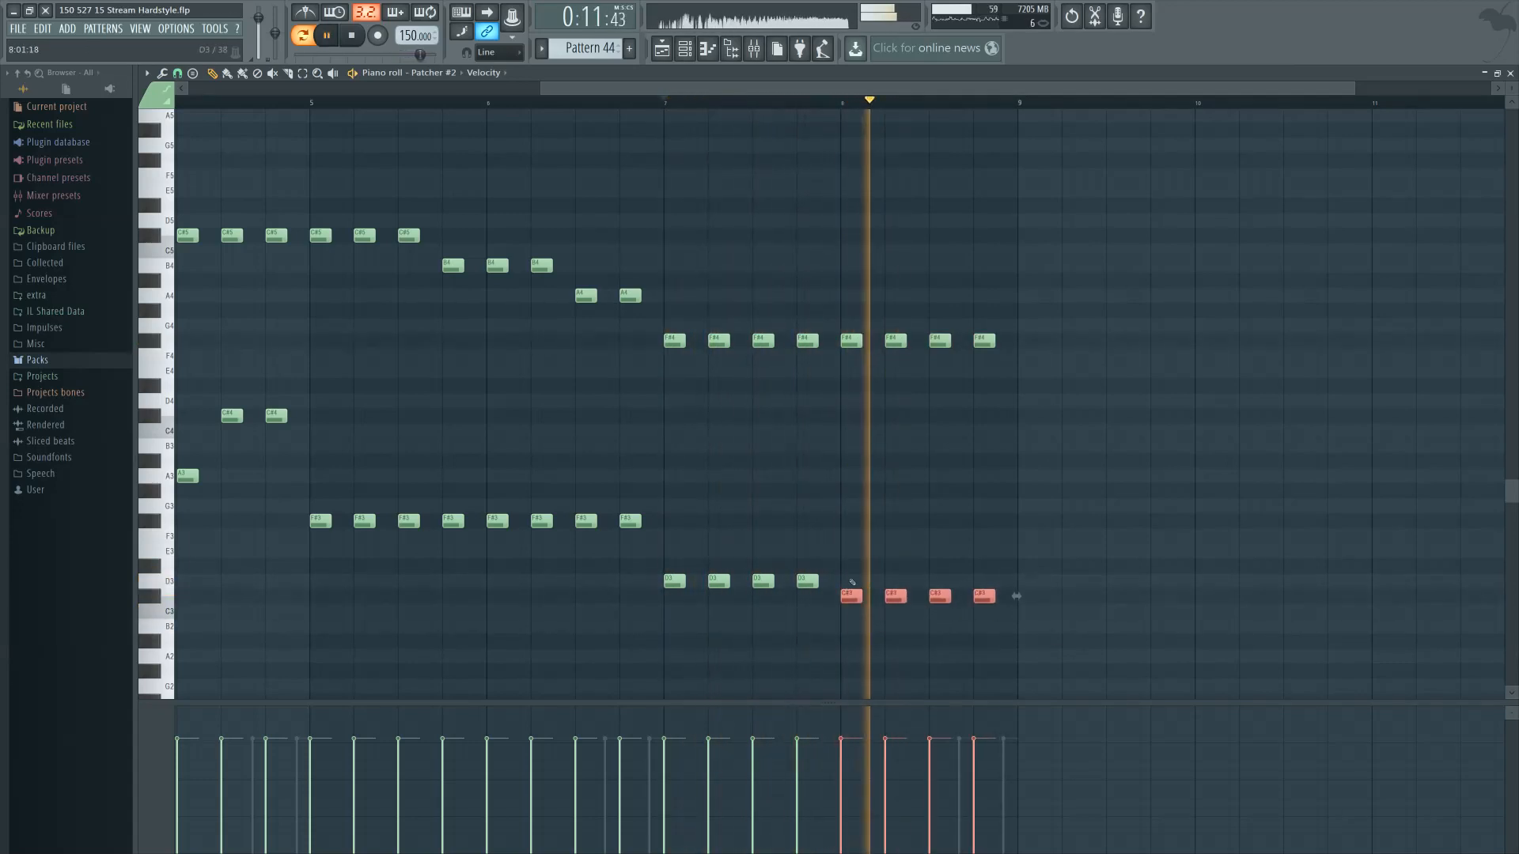
drag(1005, 323, 946, 356)
key(space)
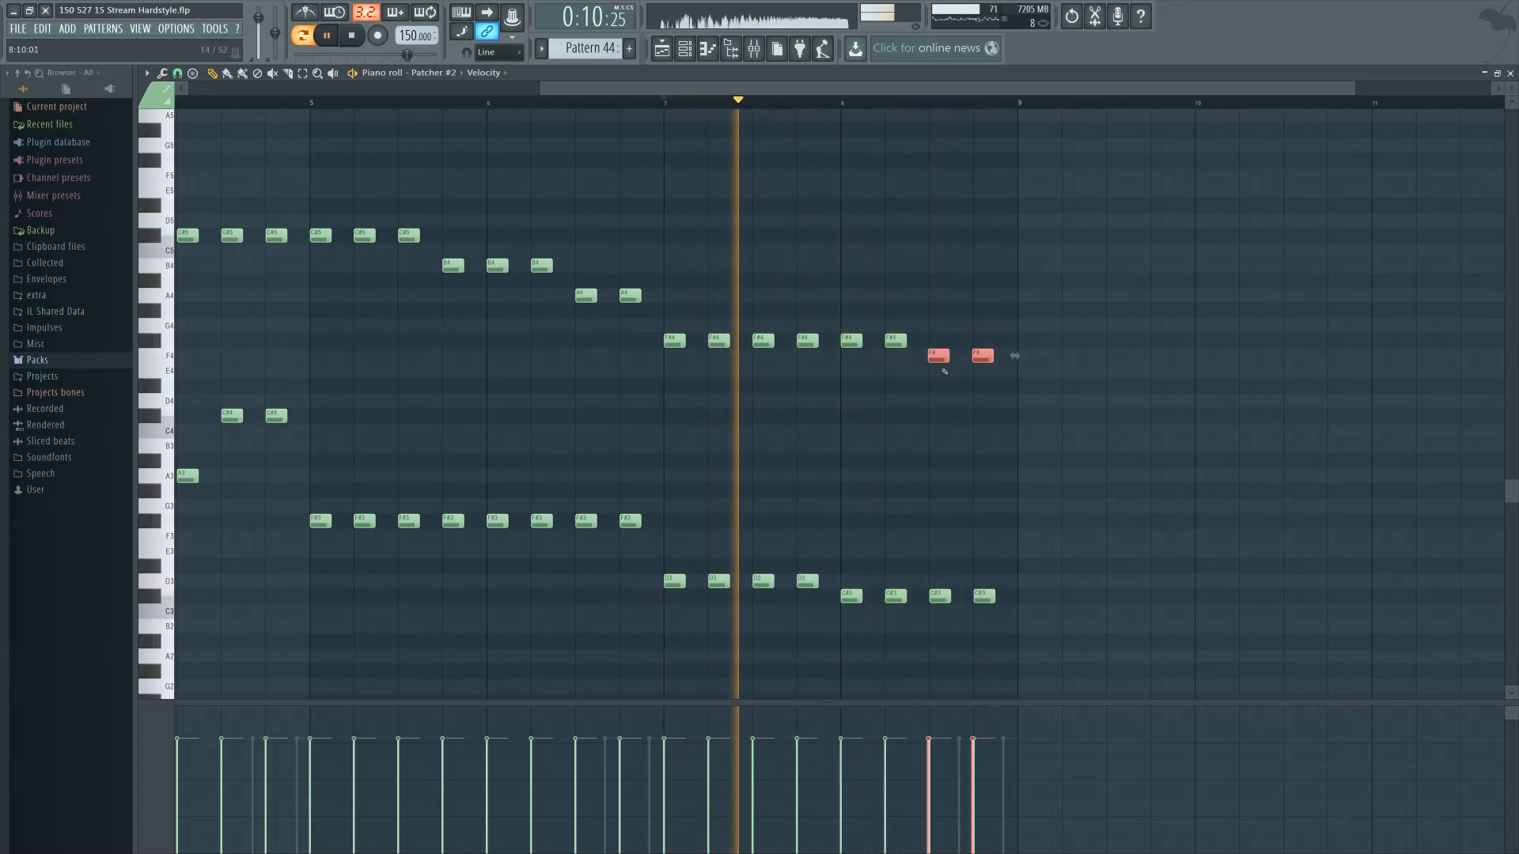
click(887, 398)
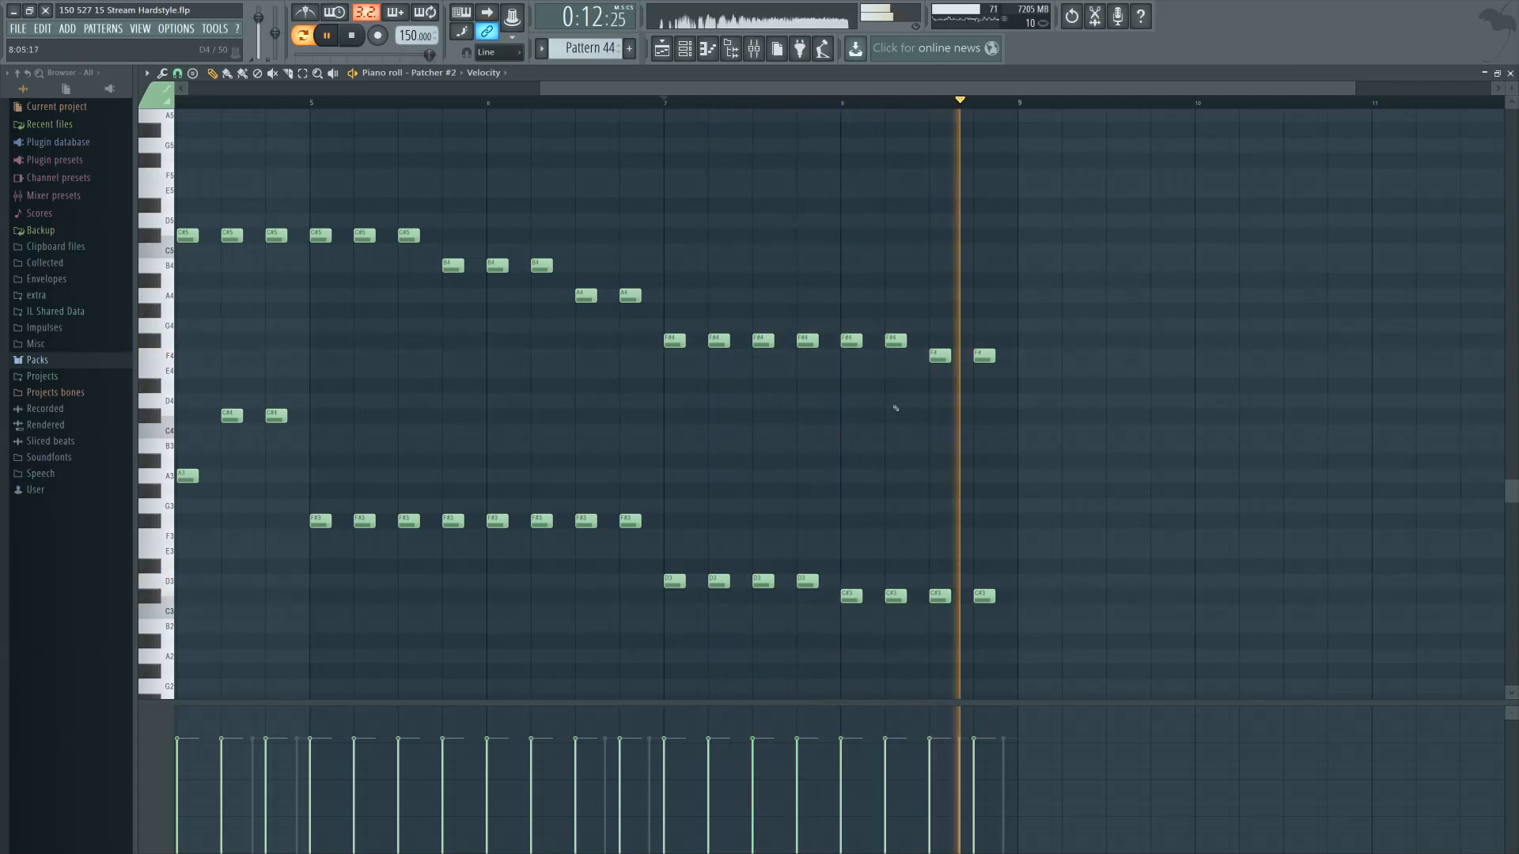
Play back Pattern 44 and check the revised Patcher #2 chord progression across all eight bars
key(space)
ctrl+scroll(1131, 447, down, 2)
scroll(1095, 464, up, 2)
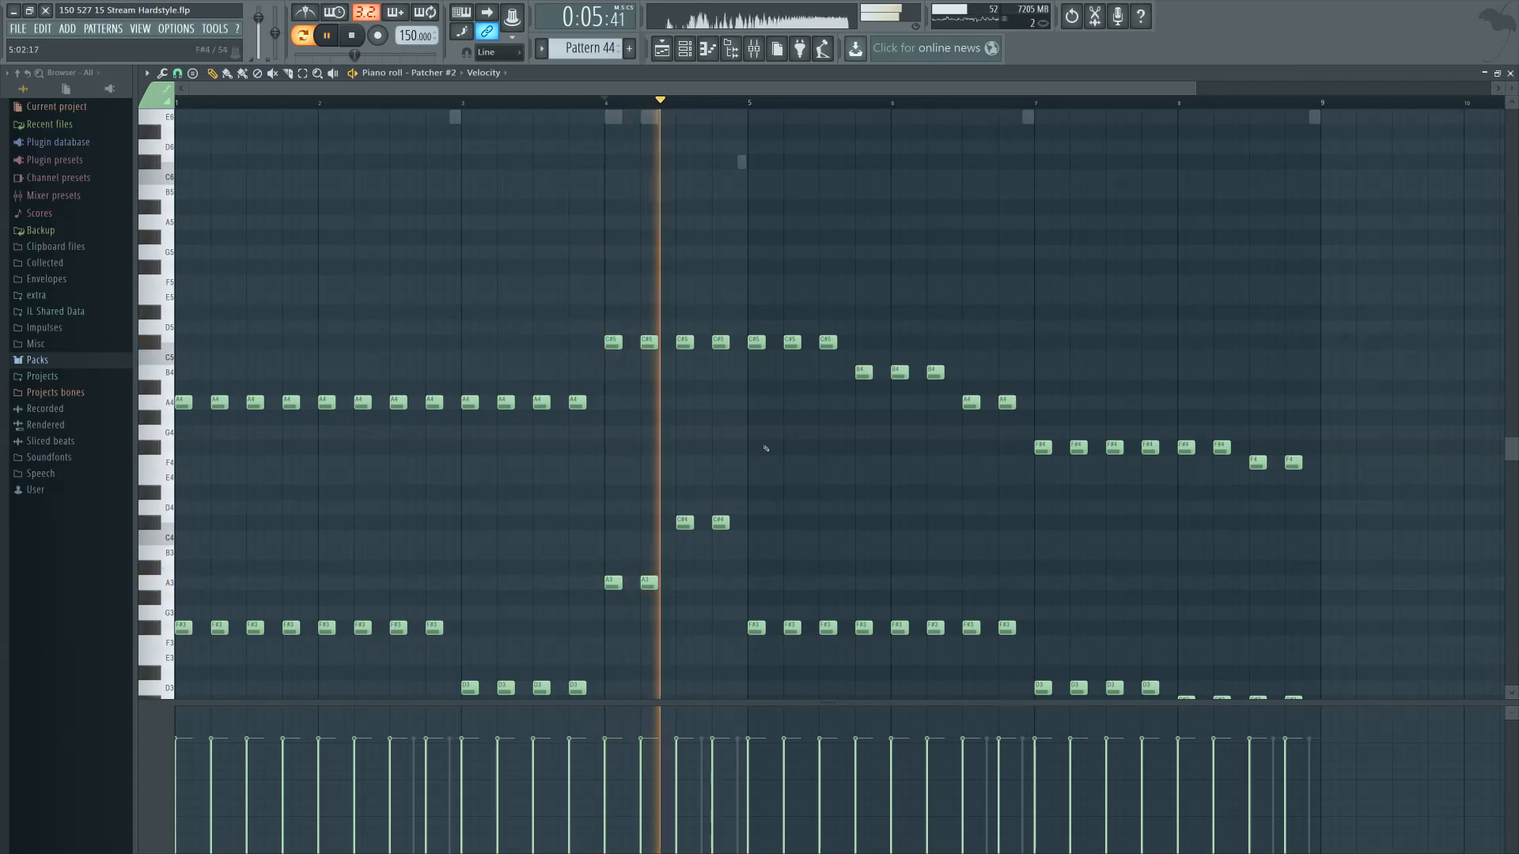
scroll(774, 455, down, 3)
scroll(945, 427, up, 1)
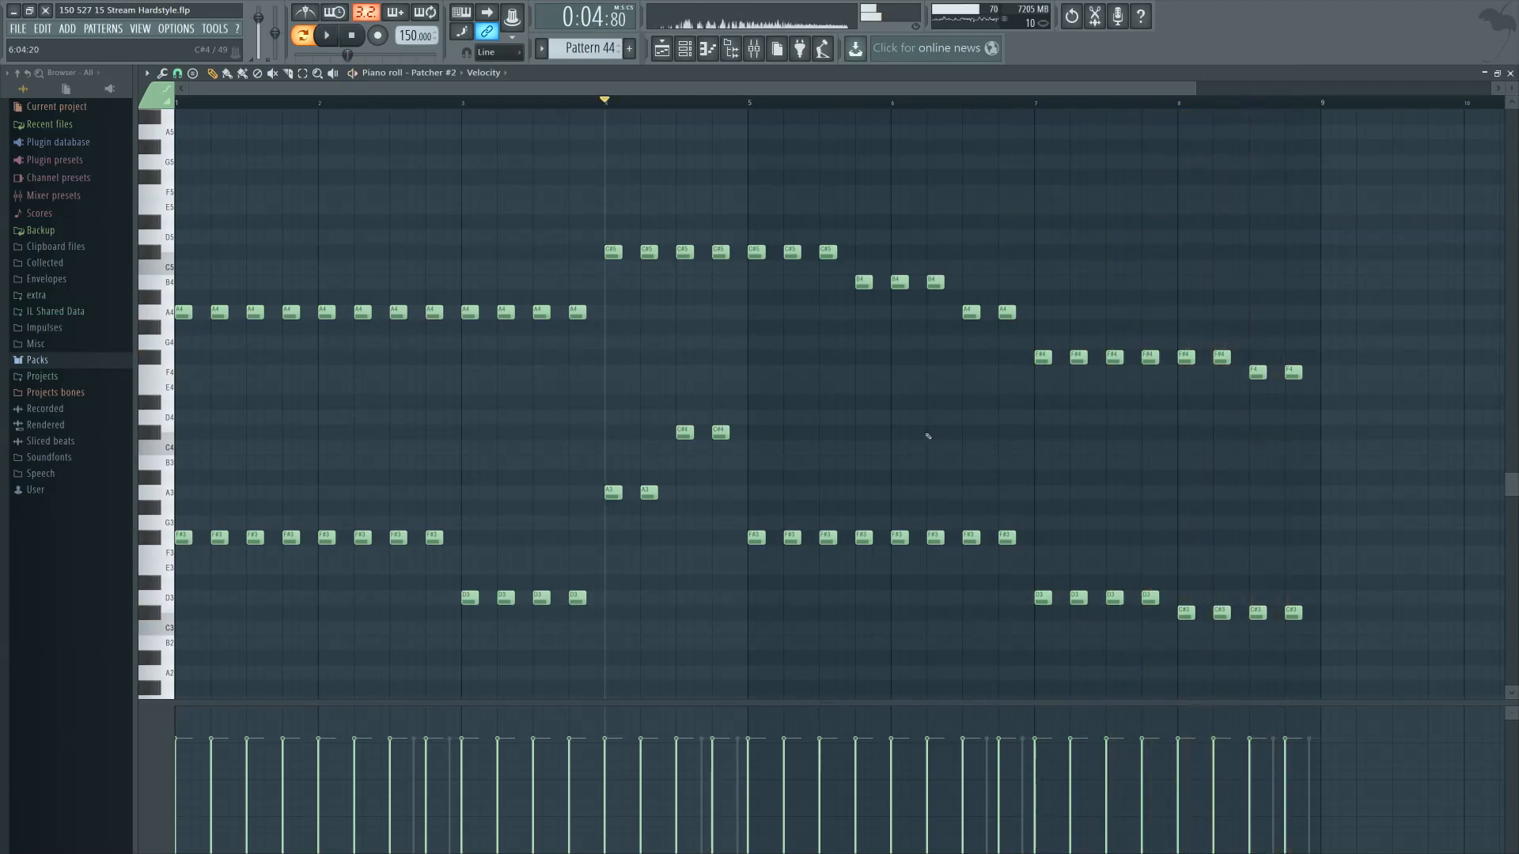
Switch to the Patcher #8 lead notes and play back the melody from bar 4 into bar 5
click(685, 49)
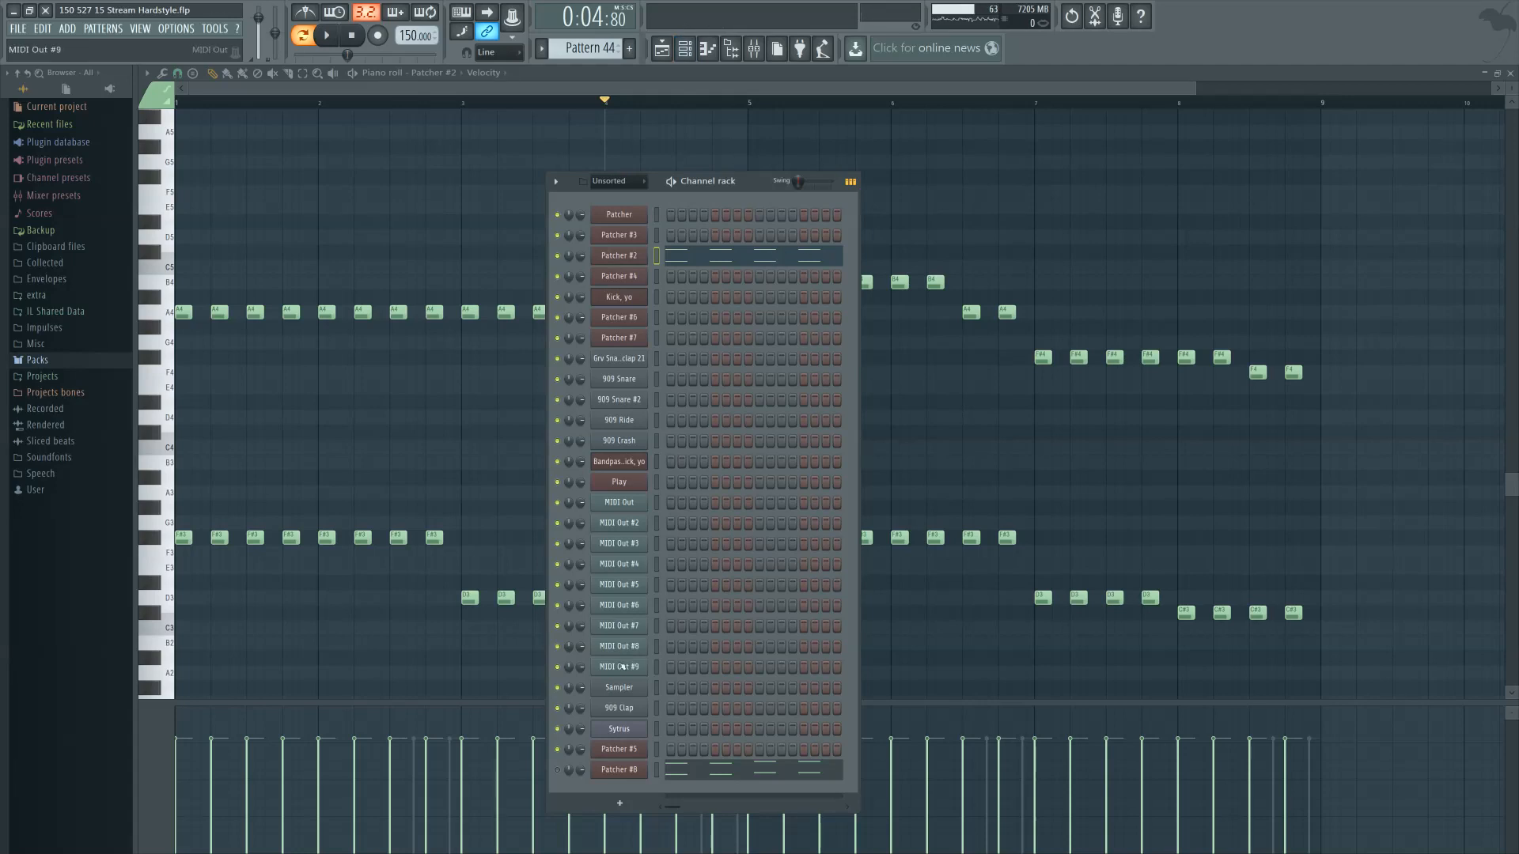
click(768, 771)
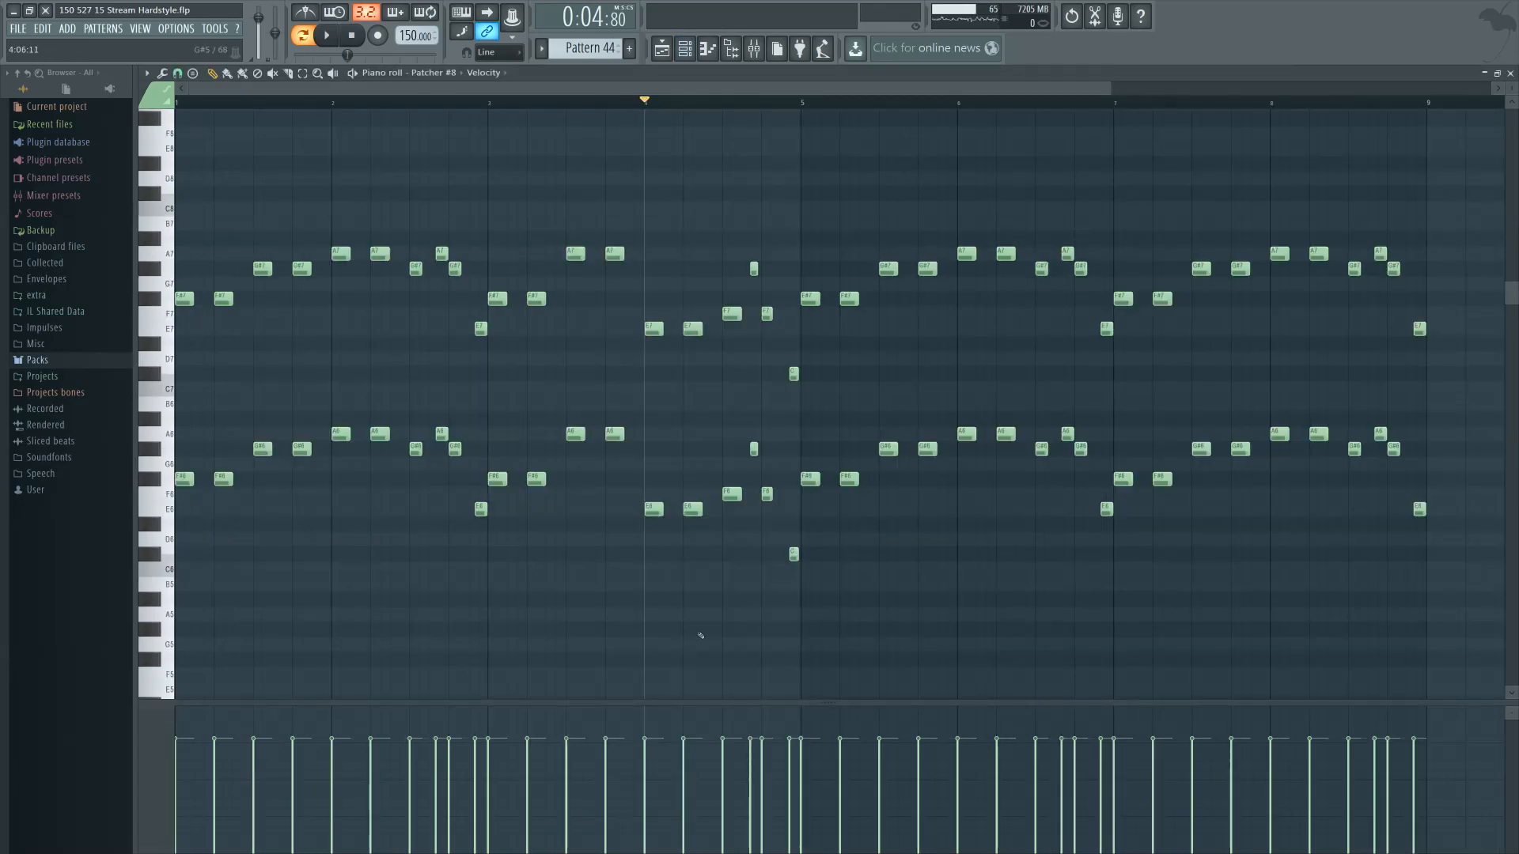
scroll(796, 630, right, 2)
key(space)
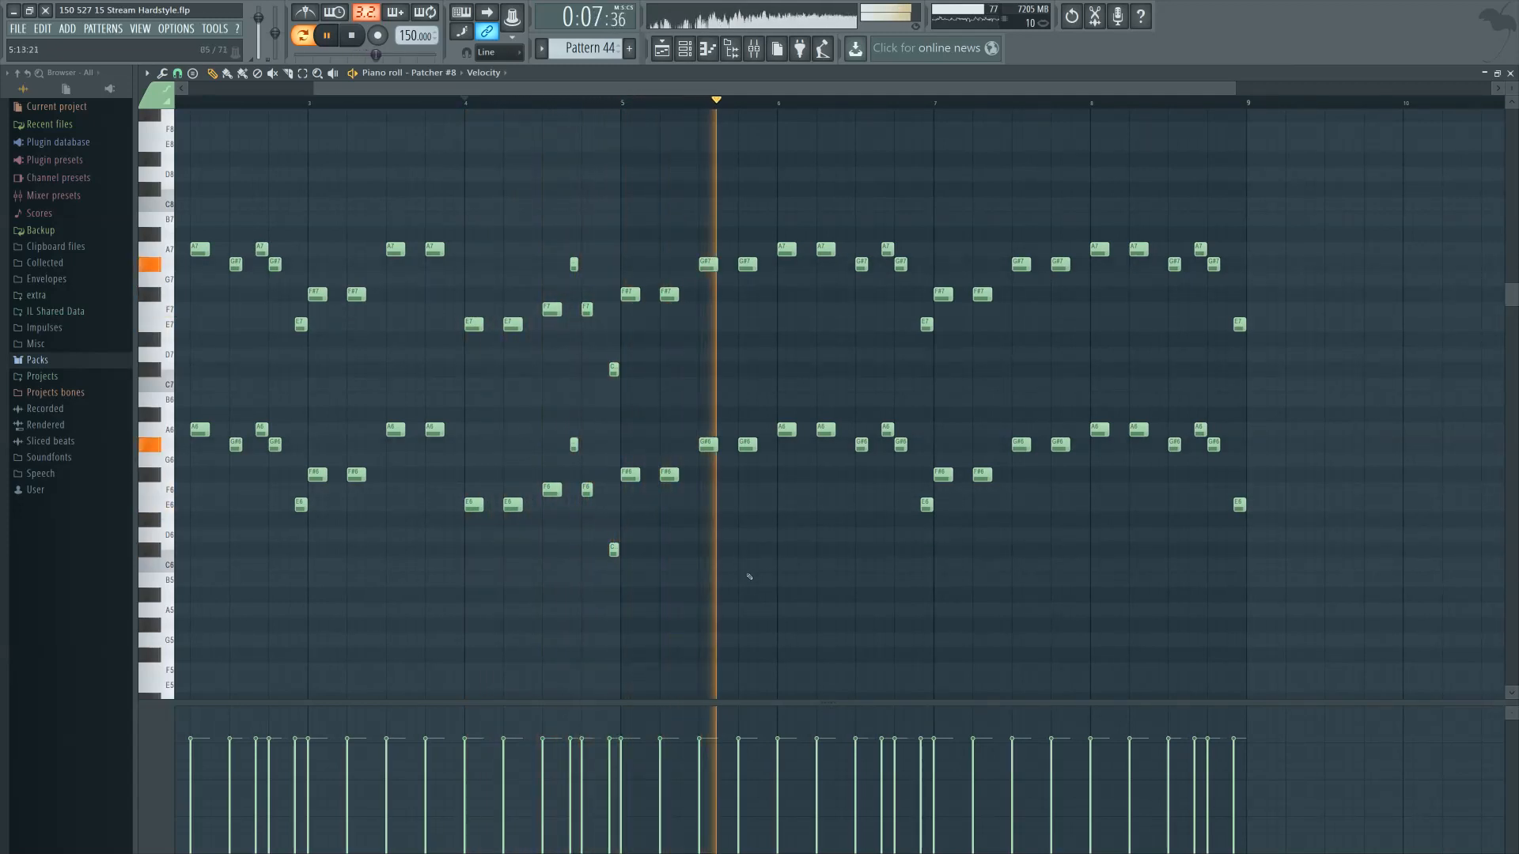
key(space)
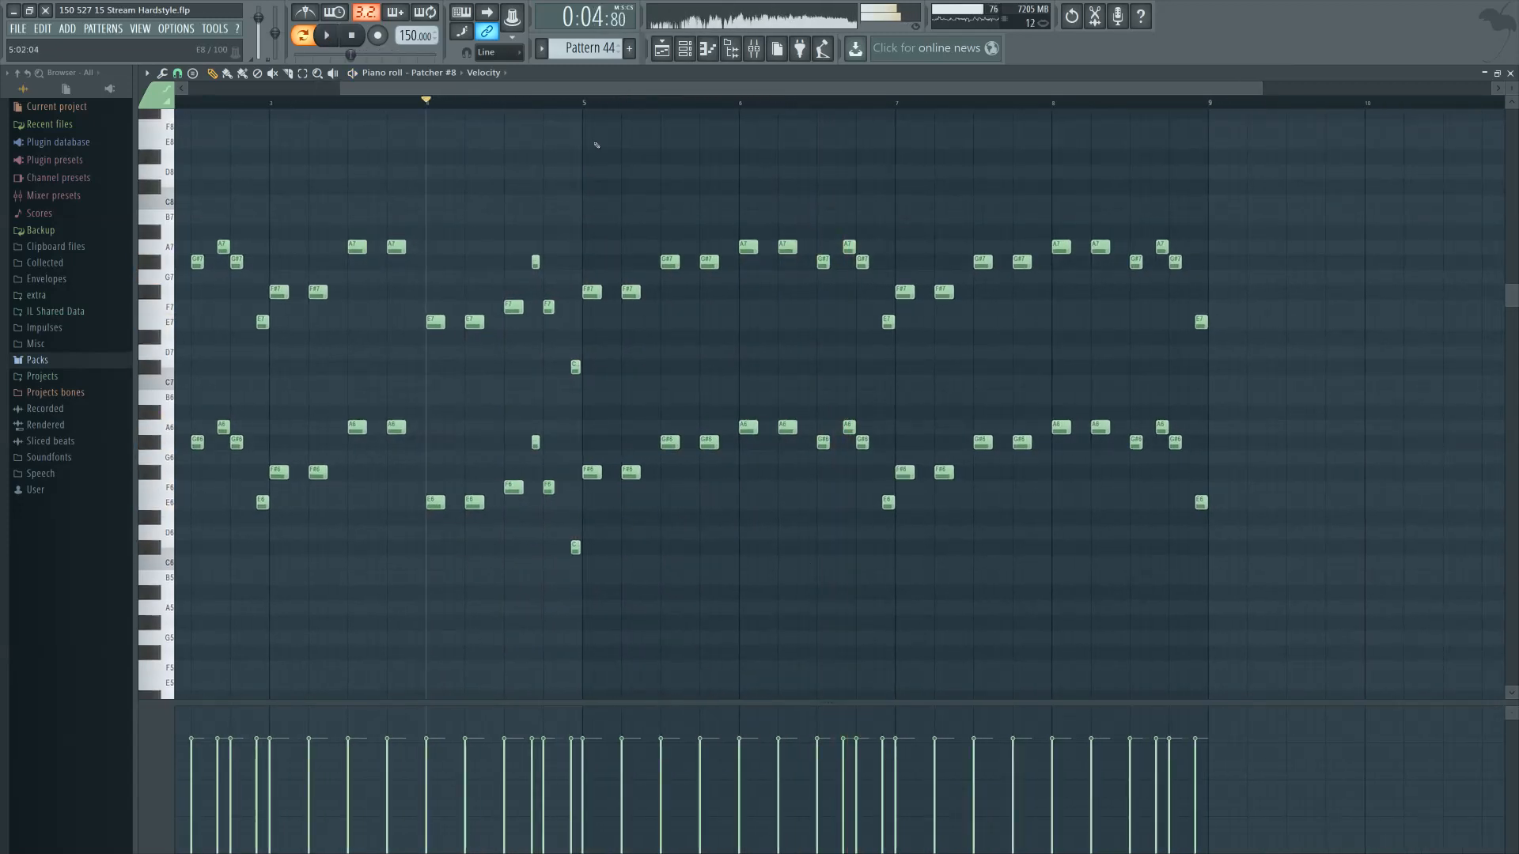
Lower the first G#7 and G#6 lead note pair in bar 5 to F#7 and F#6
scroll(671, 267, up, 2)
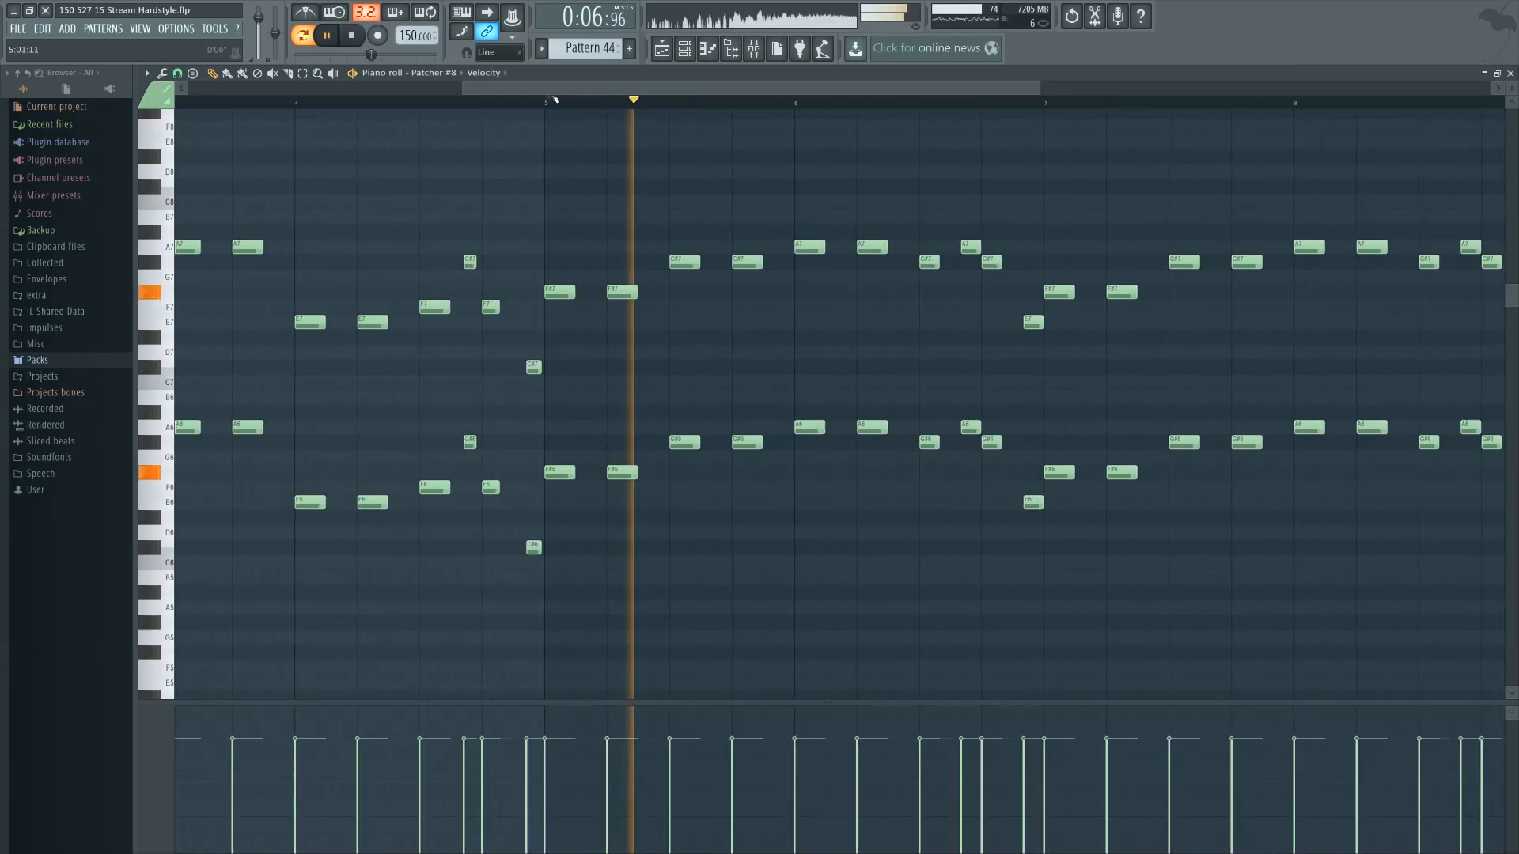
drag(671, 267, 686, 451)
key(space)
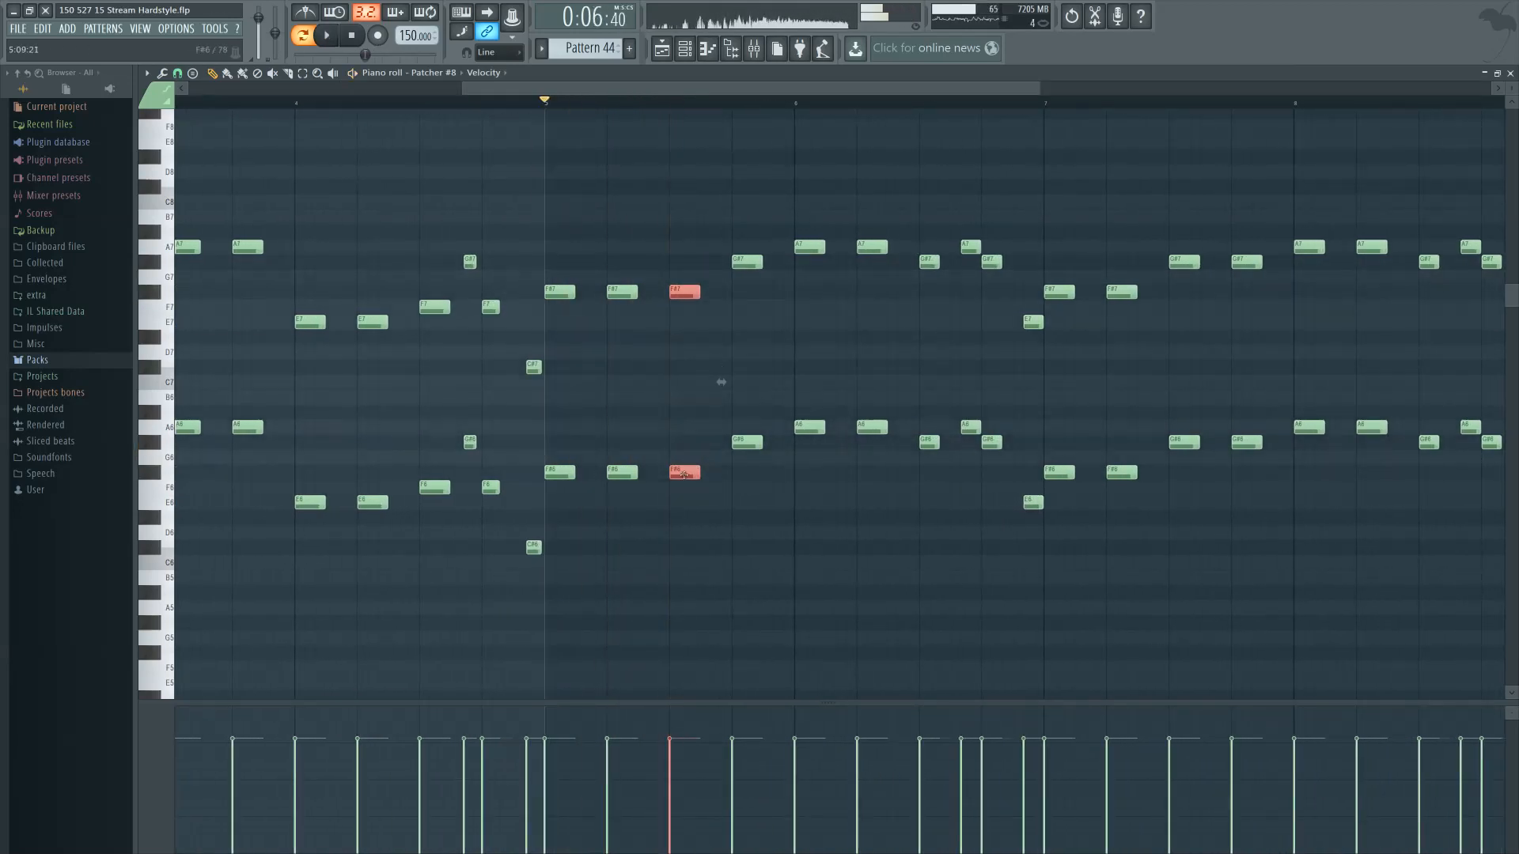
key(space)
click(786, 498)
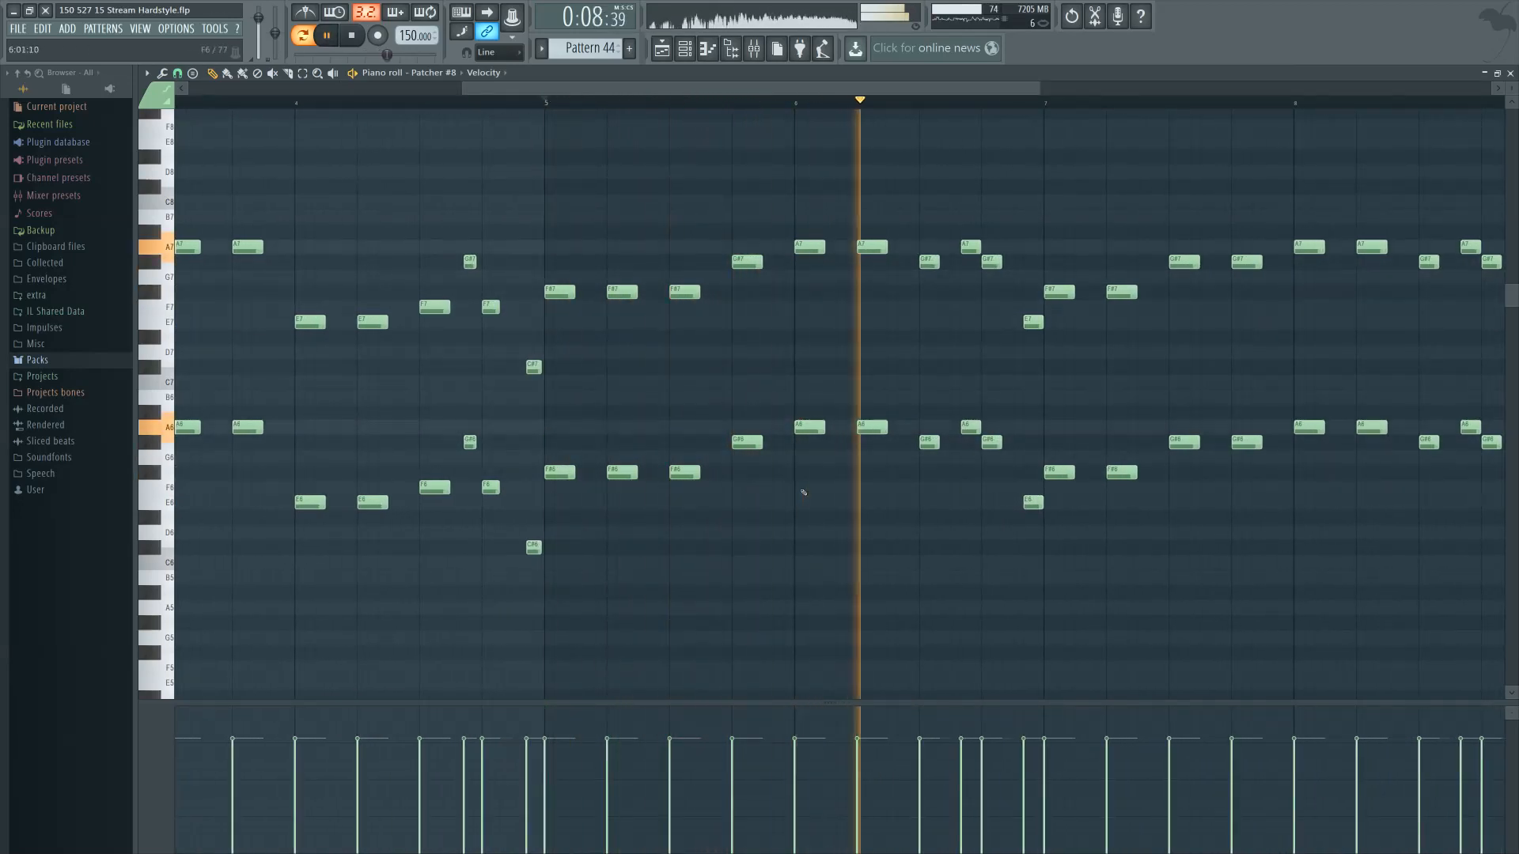
Raise the remaining G#7 and G#6 lead note pair on the last beat of bar 5 to A7 and A6
drag(761, 420, 738, 242)
key(shift+Up)
key(space)
key(space)
click(794, 456)
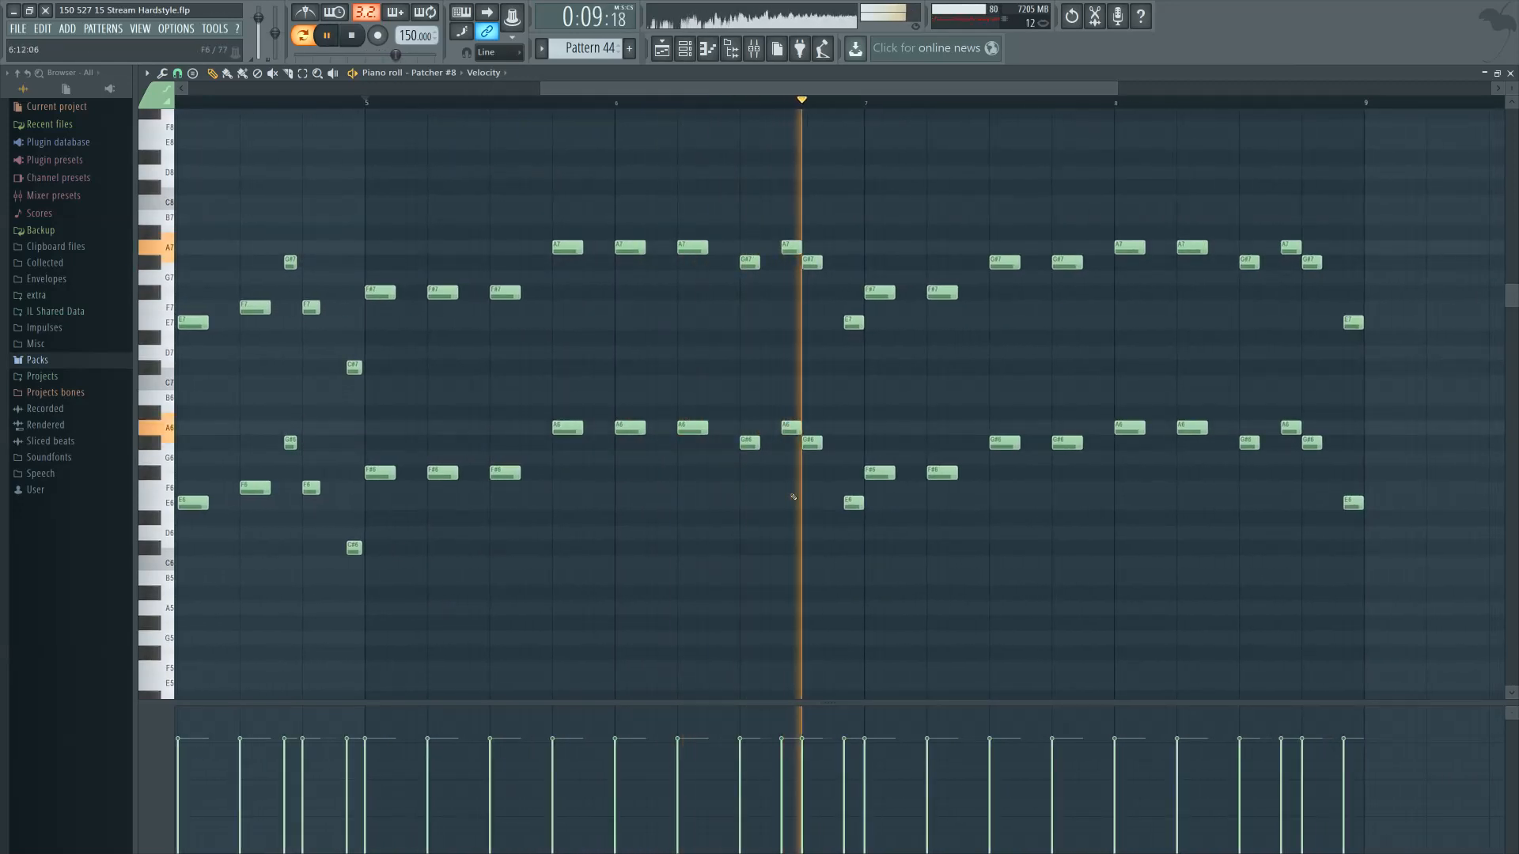
Move the E7 and E6 pair at the end of bar 6 one grid division earlier, directly after the G# pair
ctrl+scroll(805, 346, up, 3)
scroll(805, 346, up, 4)
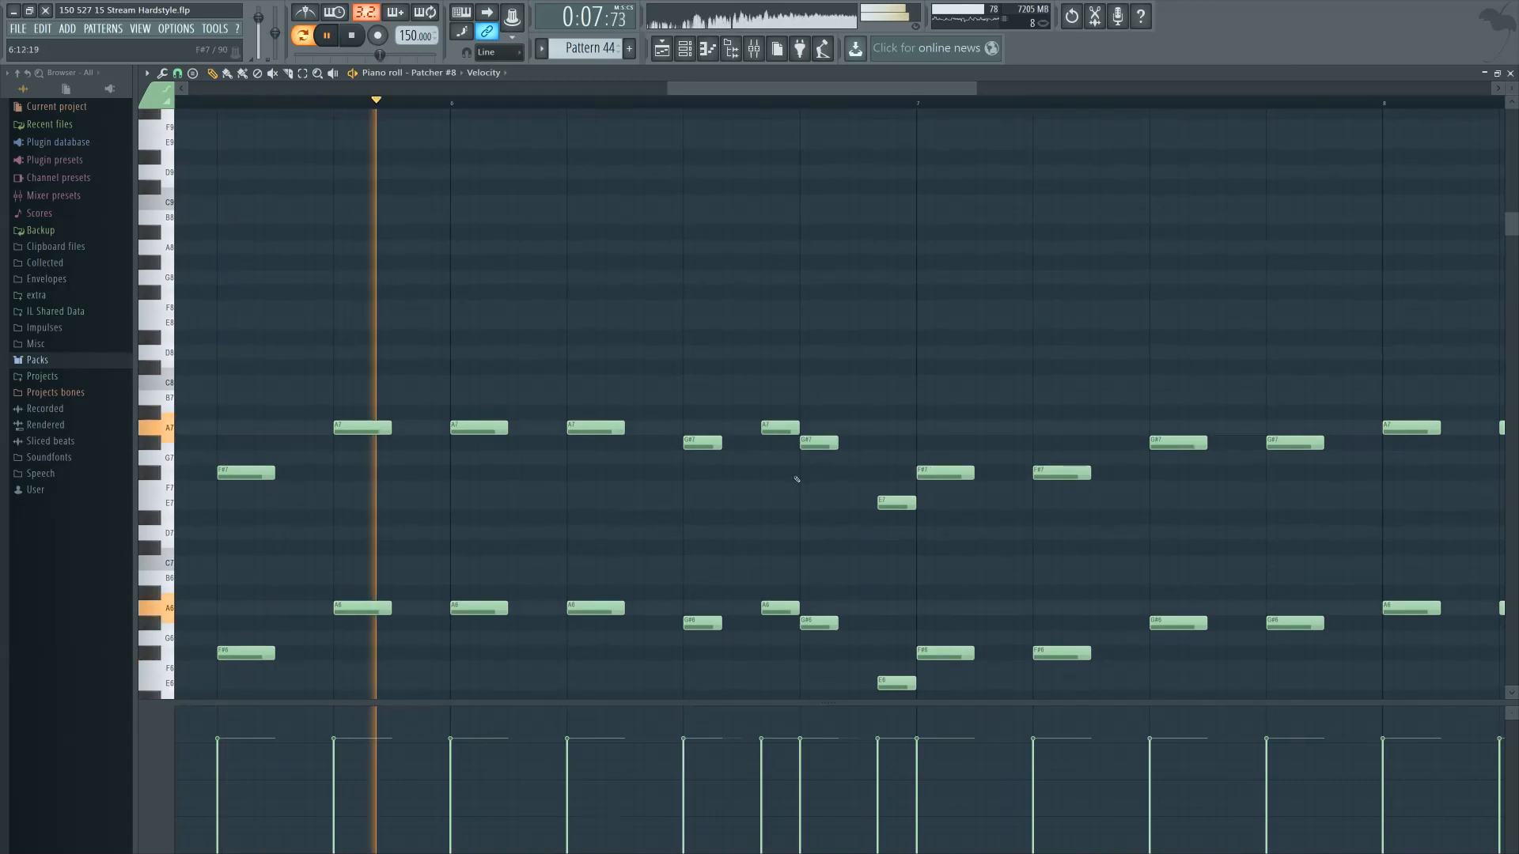
scroll(796, 467, down, 1)
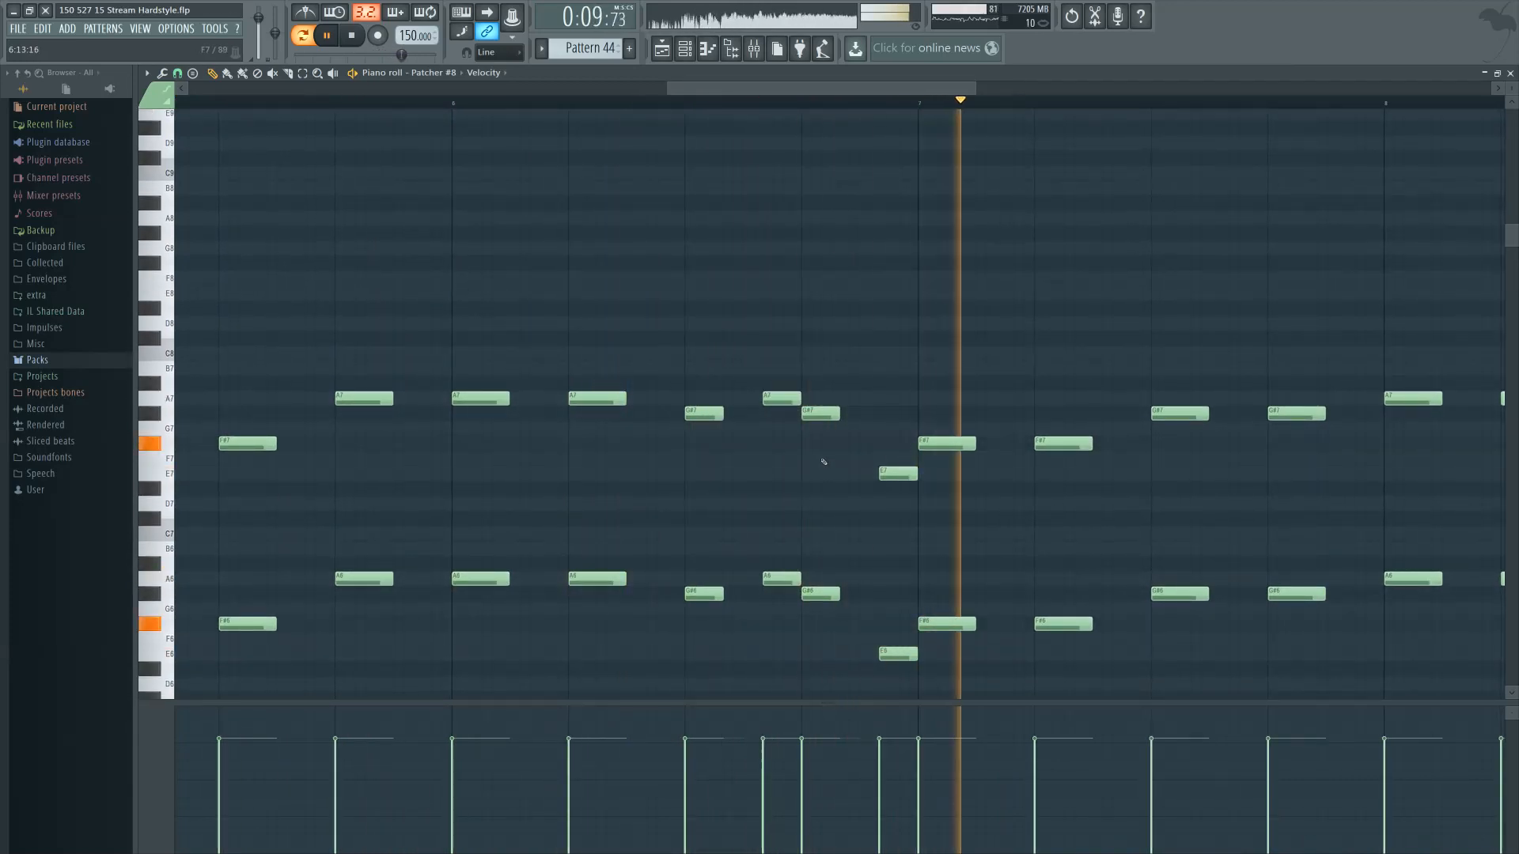
key(space)
drag(902, 652, 862, 655)
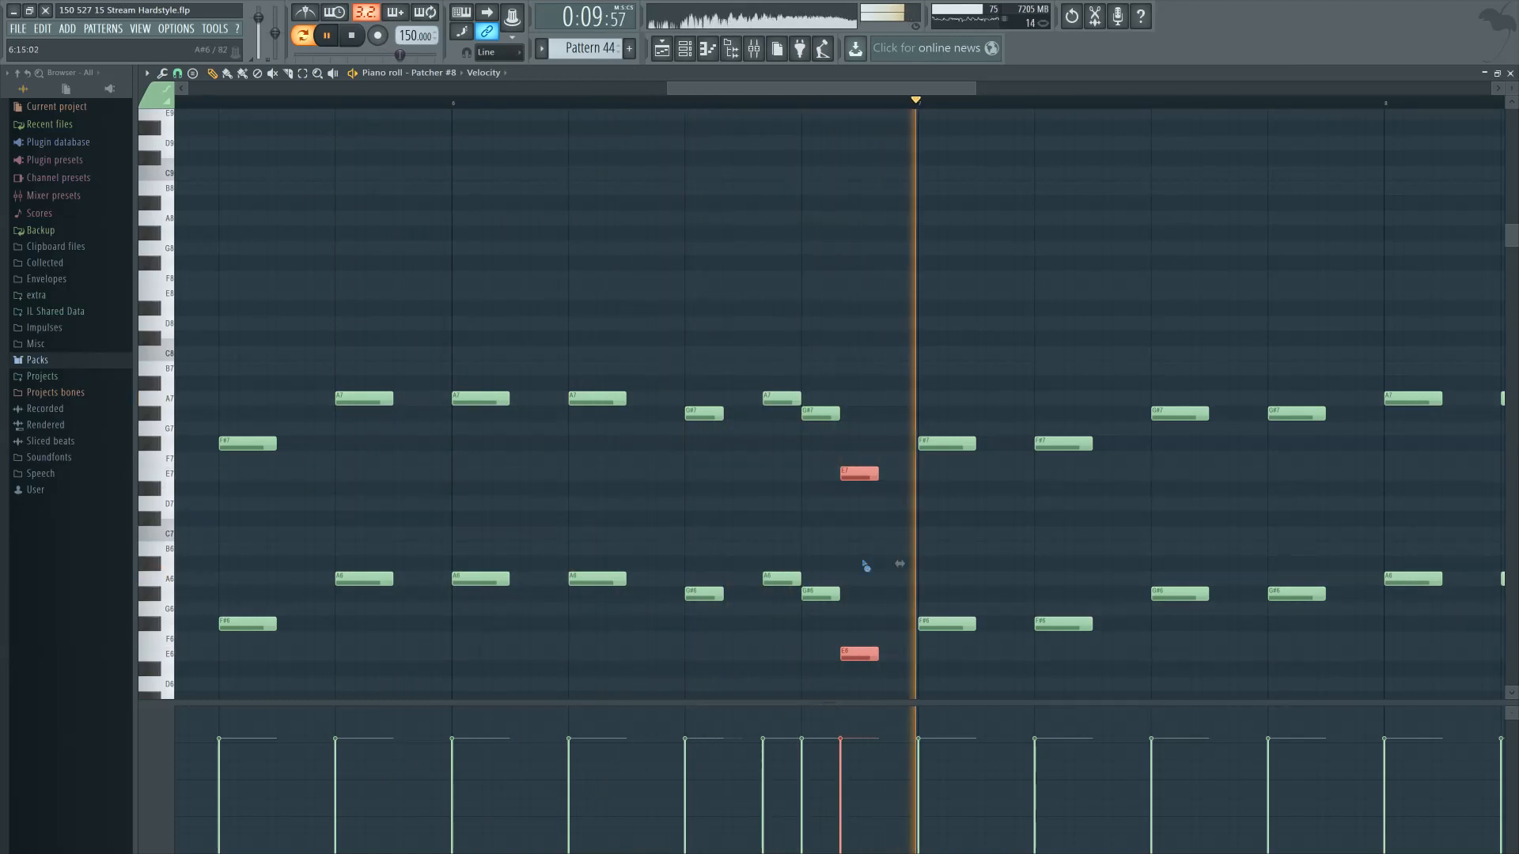
key(space)
Add a short lead note pair on A7 and A6 at the end of bar 6, directly before bar 7
click(865, 566)
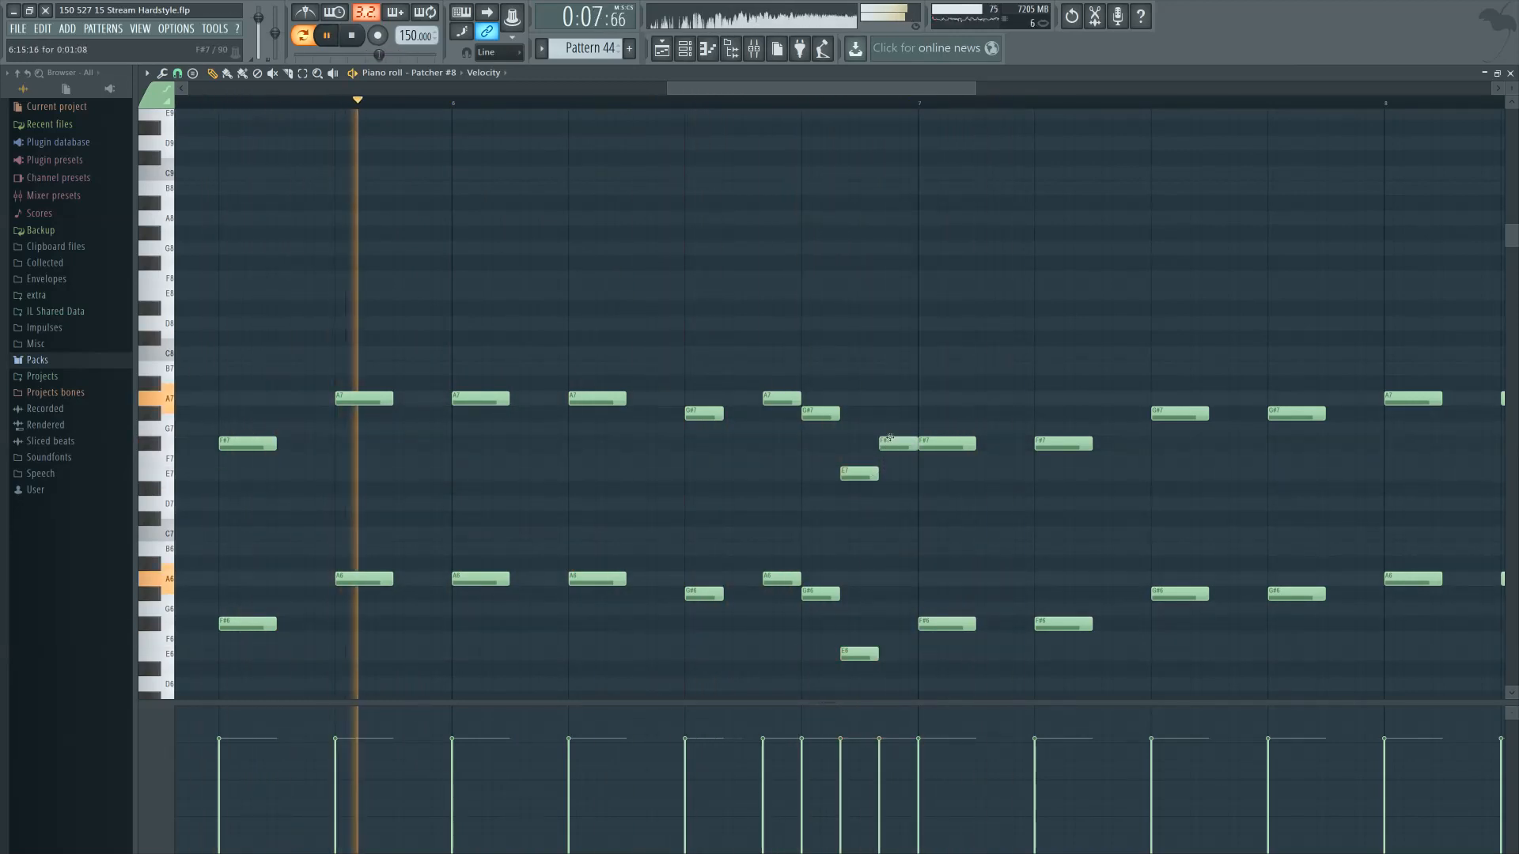
click(884, 413)
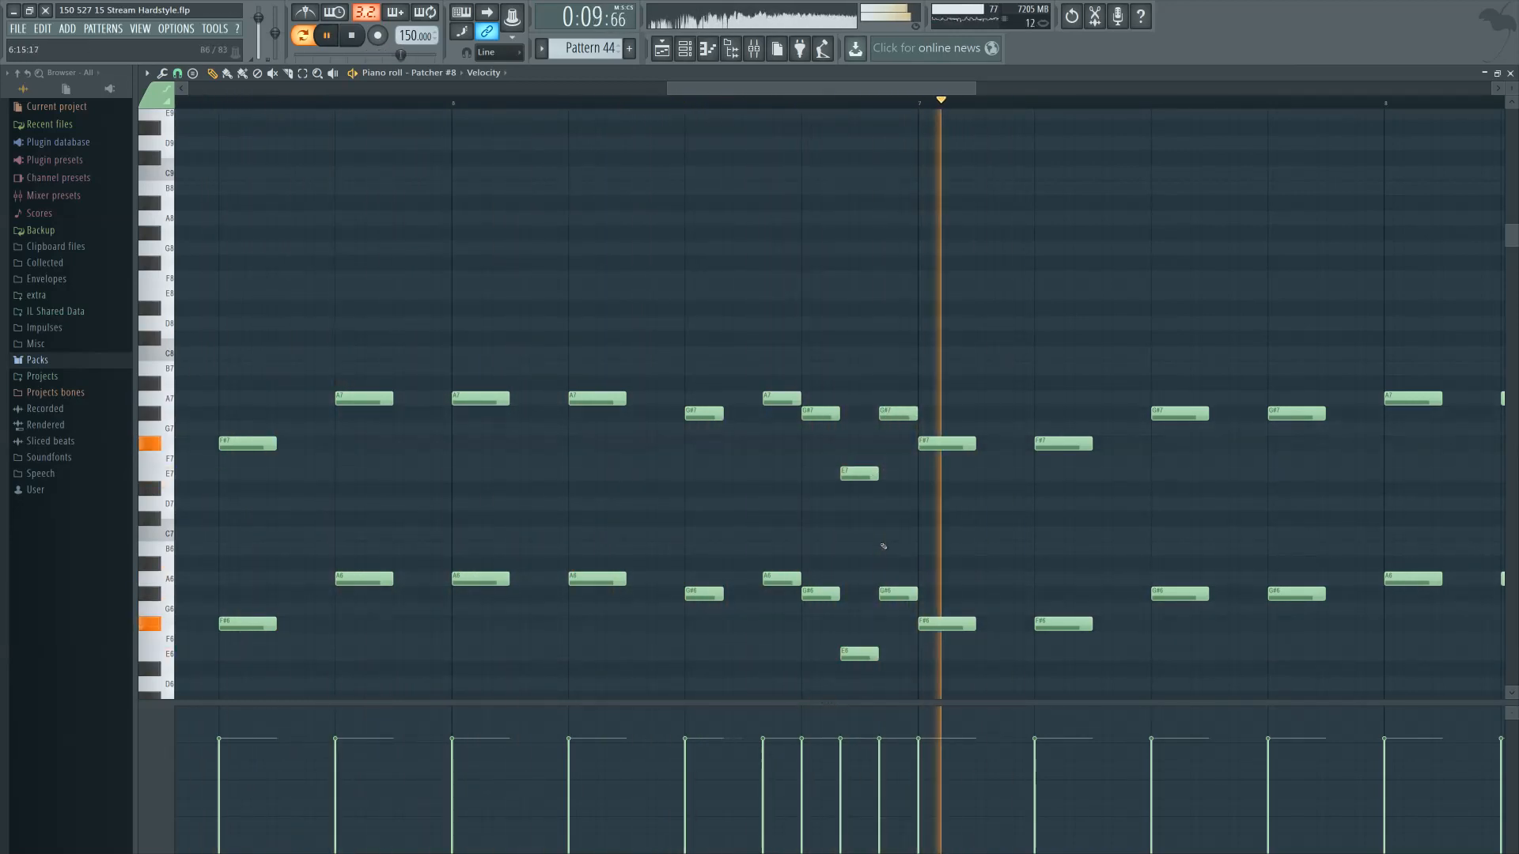
click(730, 412)
key(space)
click(721, 593)
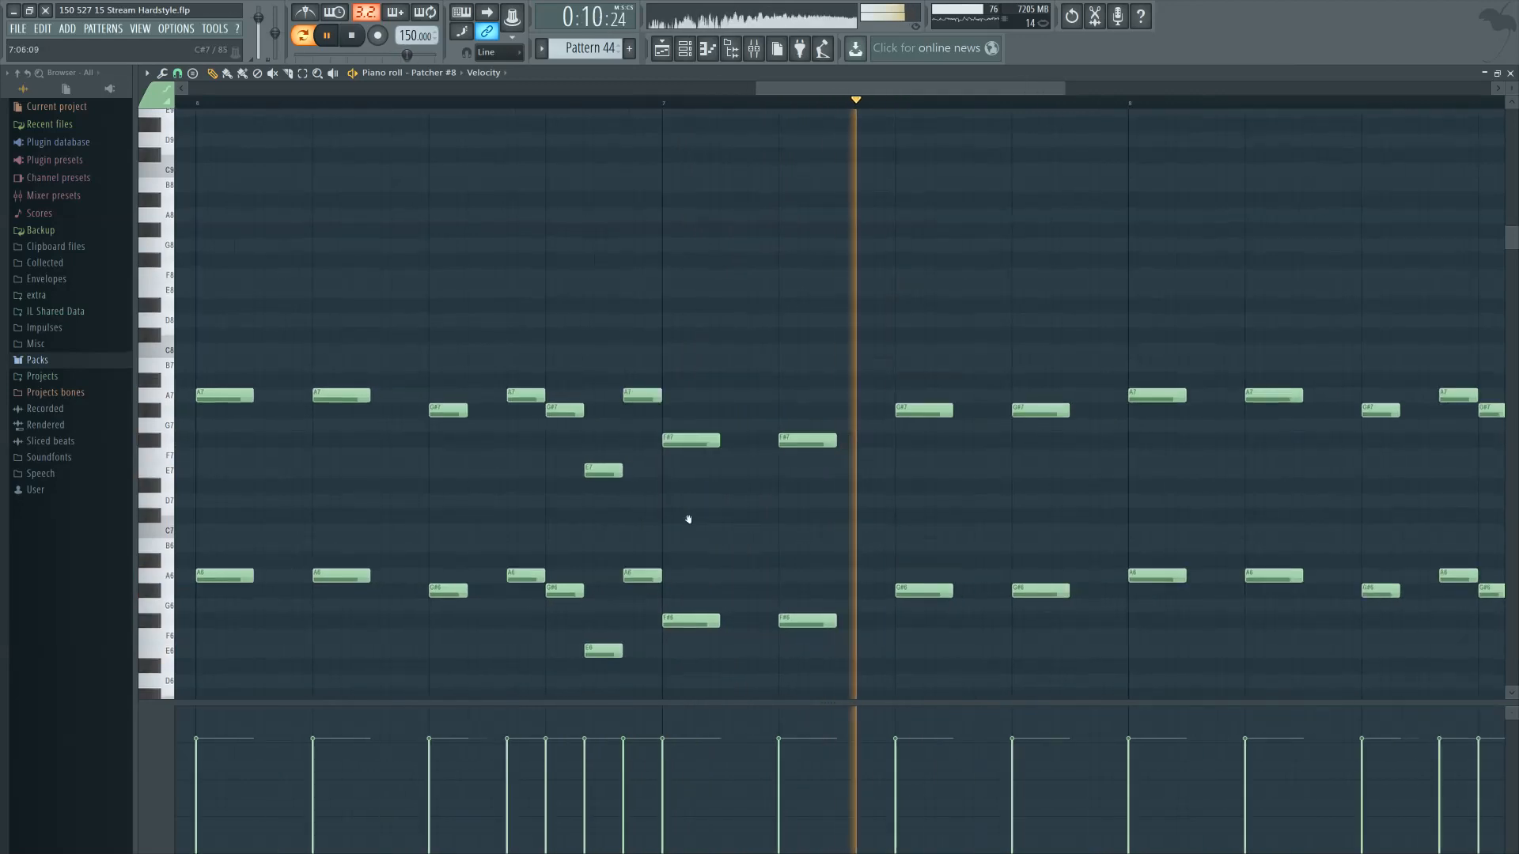
Lower the first G#7 and G#6 lead pair in bar 7 to F#7 and F#6, checking it during playback
scroll(763, 519, down, 2)
scroll(561, 145, down, 1)
click(560, 102)
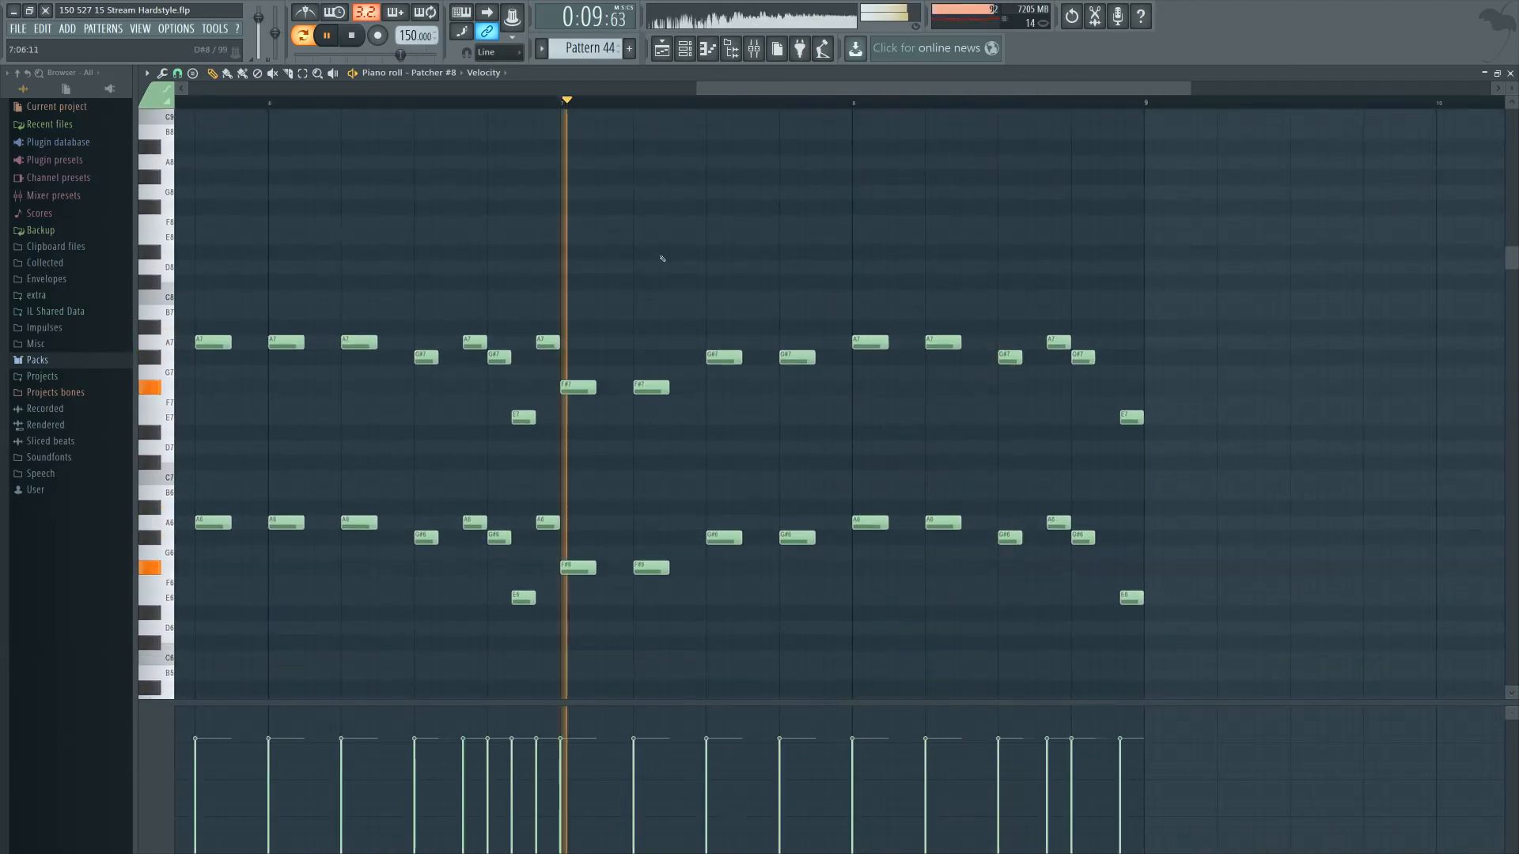
drag(687, 317, 728, 569)
key(space)
key(space)
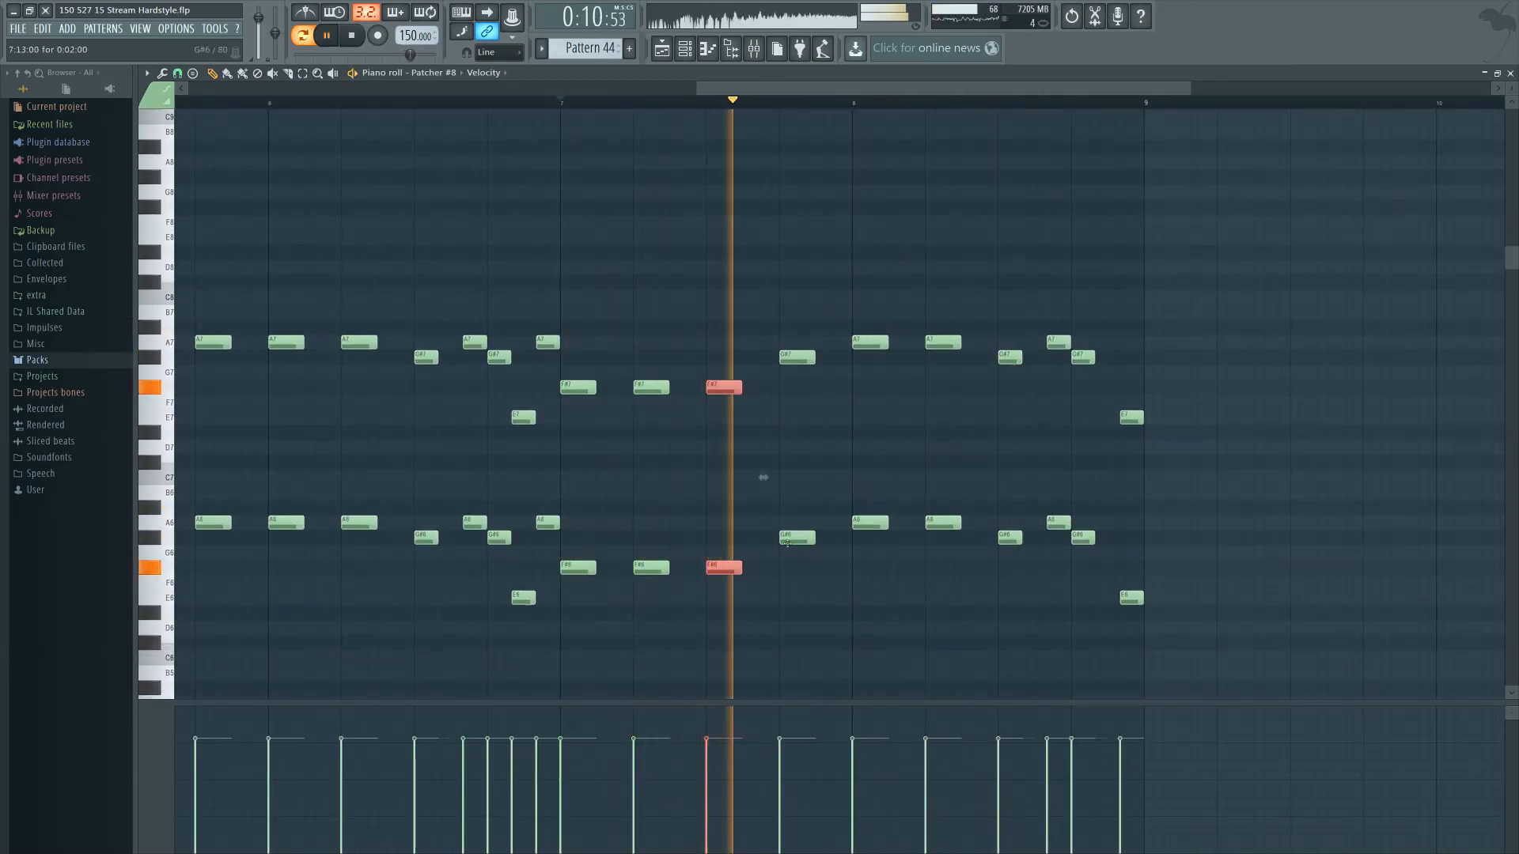
key(space)
key(space)
Replace the last G#7 and G#6 pair in bar 7 with two closely spaced F#7 and F#6 pairs
drag(791, 351, 828, 568)
key(space)
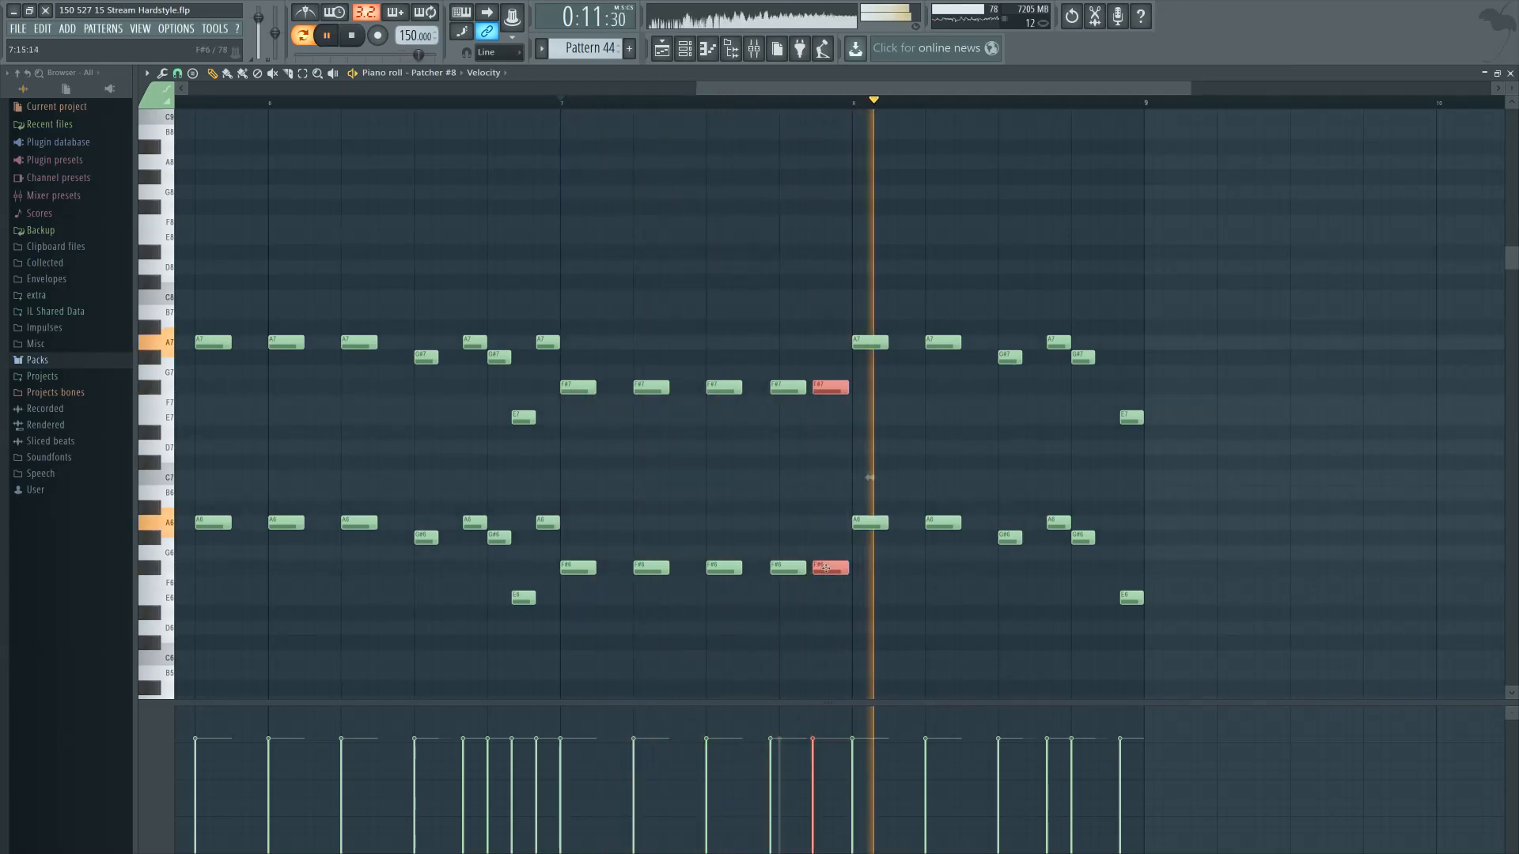
key(space)
key(space)
Adjust the last two F# pairs in bar 7 so the final three pairs start three steps apart, and play them back
drag(775, 352, 795, 571)
drag(789, 568, 780, 568)
ctrl+click(780, 528)
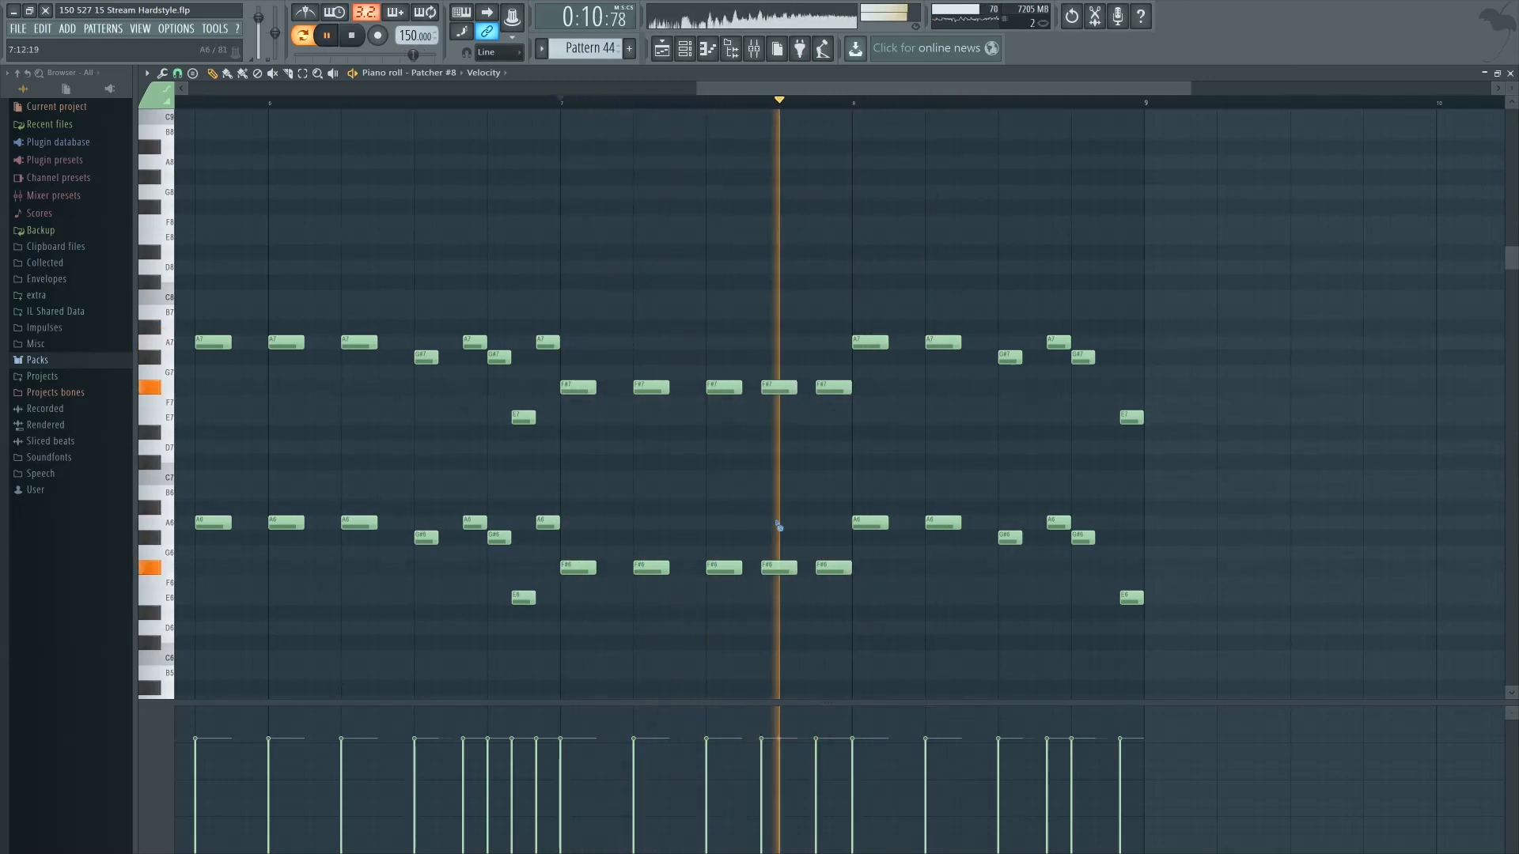
key(space)
key(space)
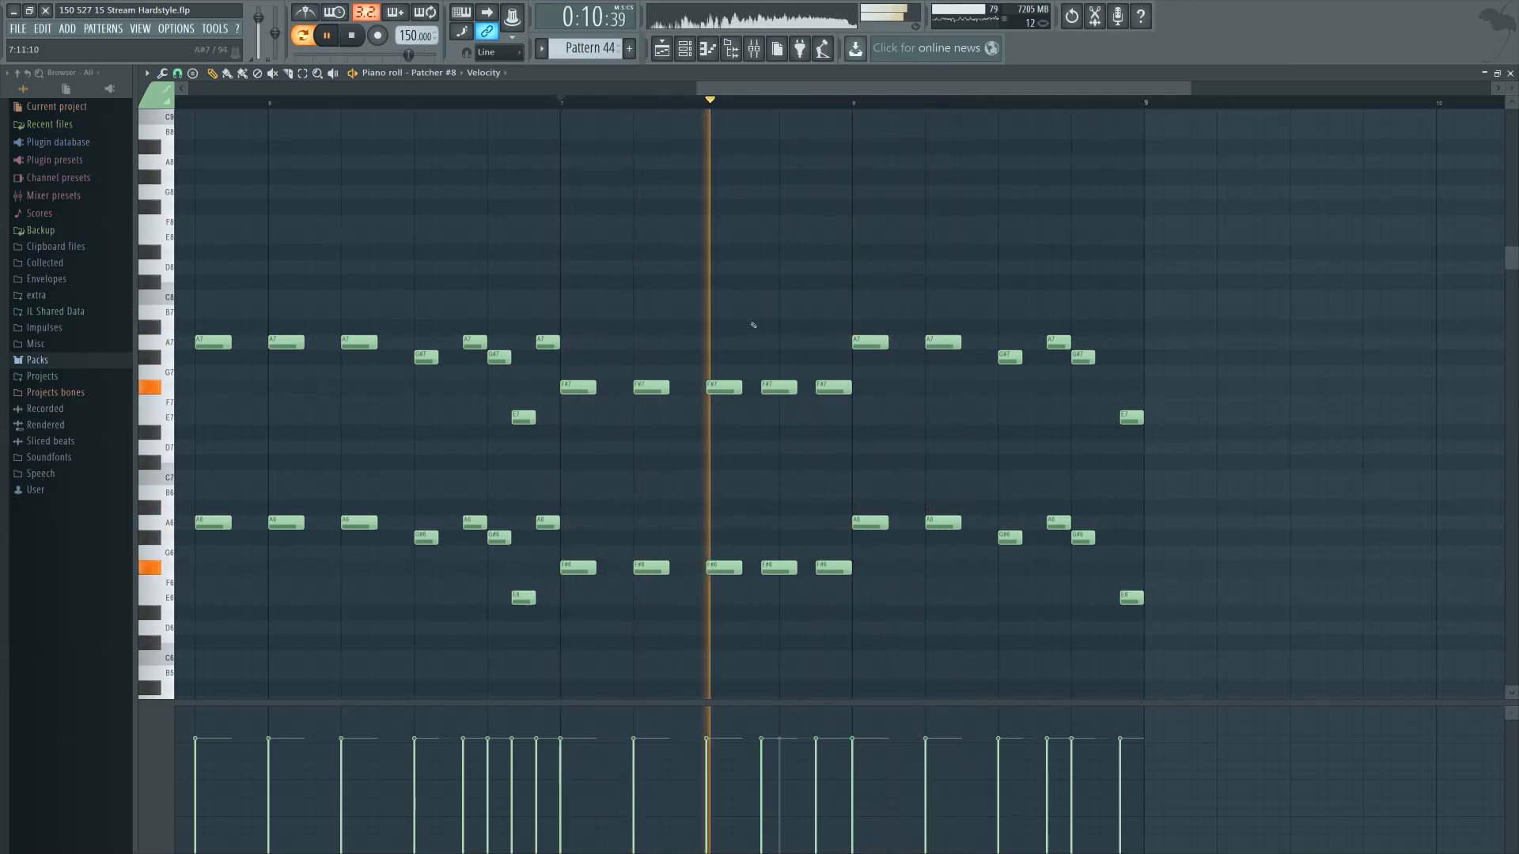
Delay the first A7 and A6 lead pair in bar 8 to start at 8:02:00 and play back the change
drag(735, 304, 842, 531)
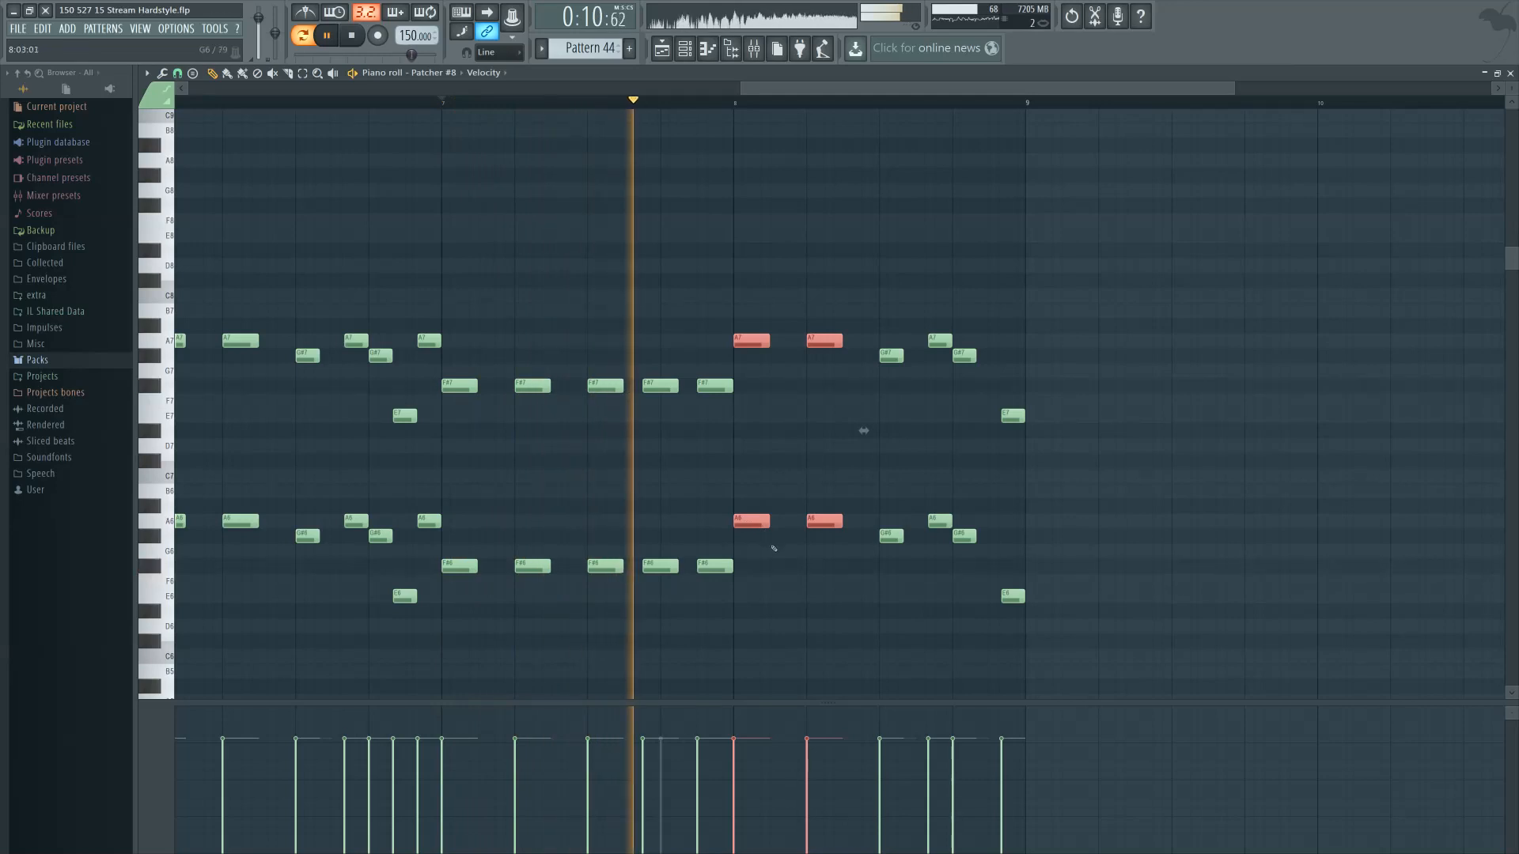
click(778, 538)
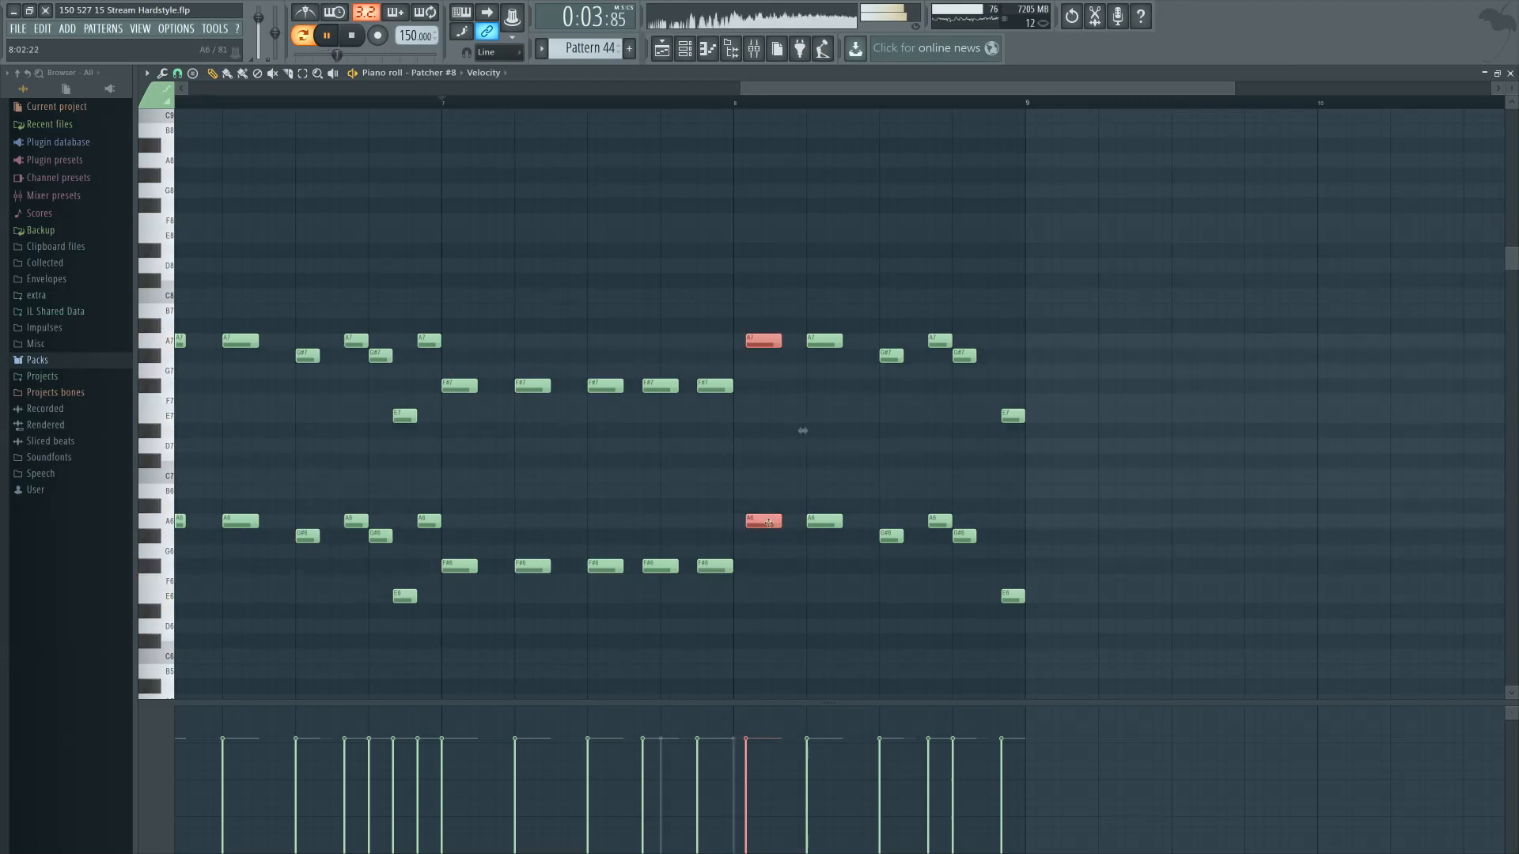
drag(772, 523, 775, 524)
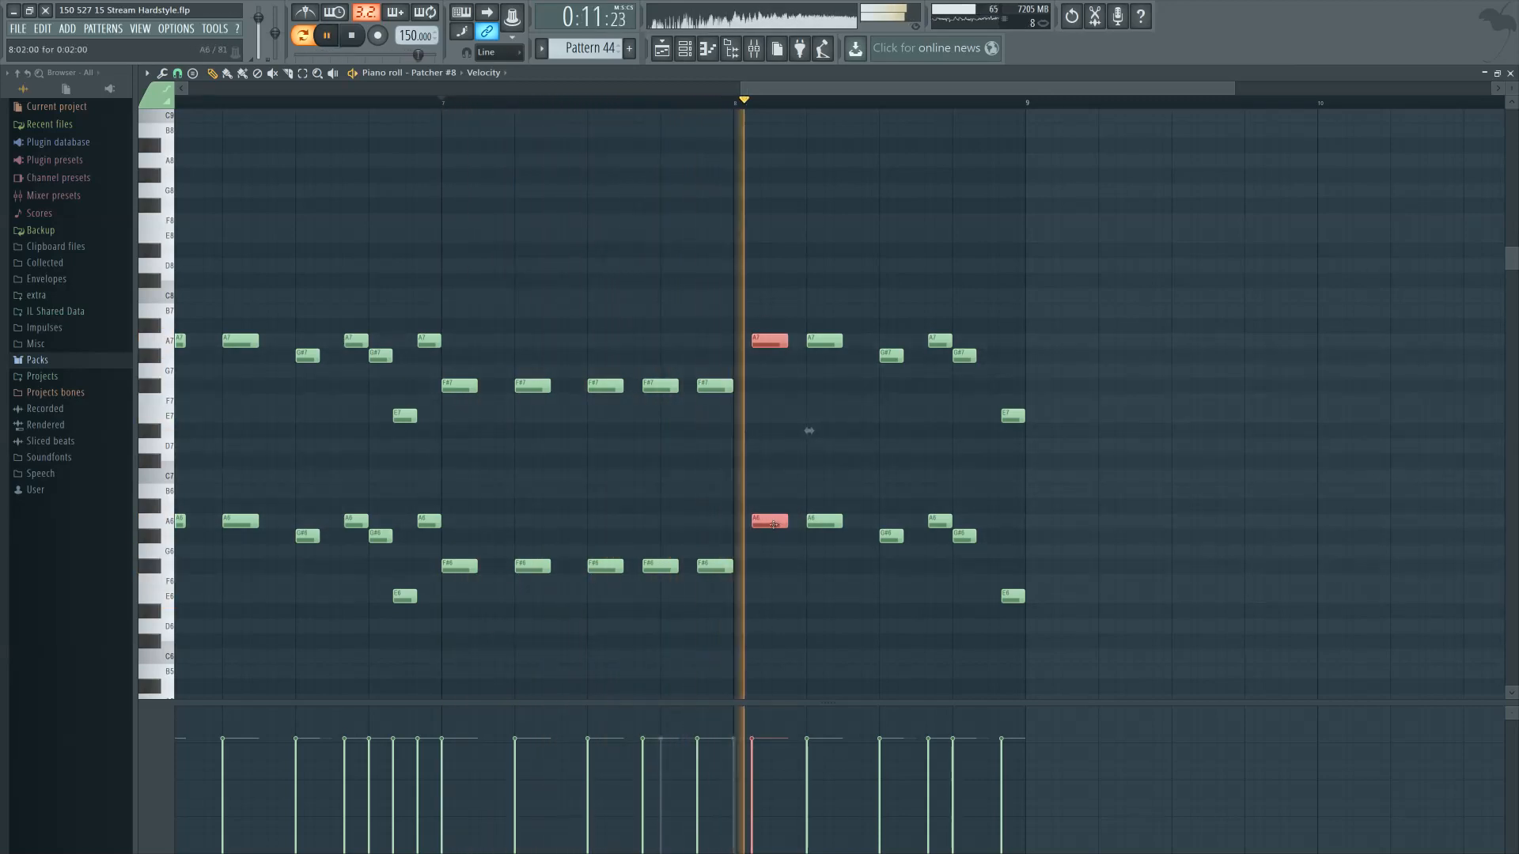
key(ctrl+b)
key(space)
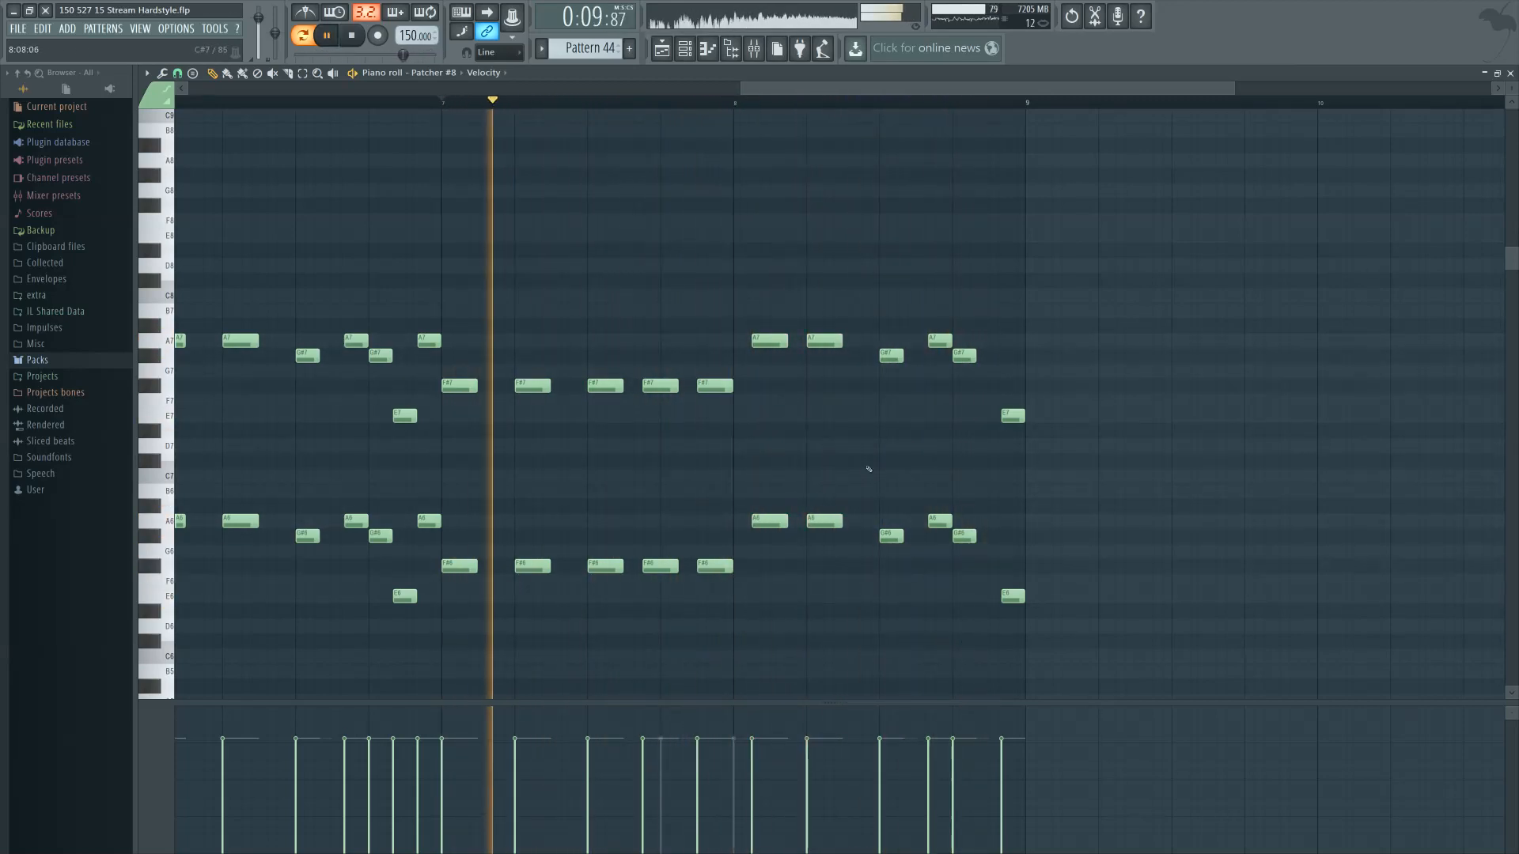
Try raising the short A7 and A6 lead pair late in bar 8 to C#8 and C#7
scroll(869, 469, up, 3)
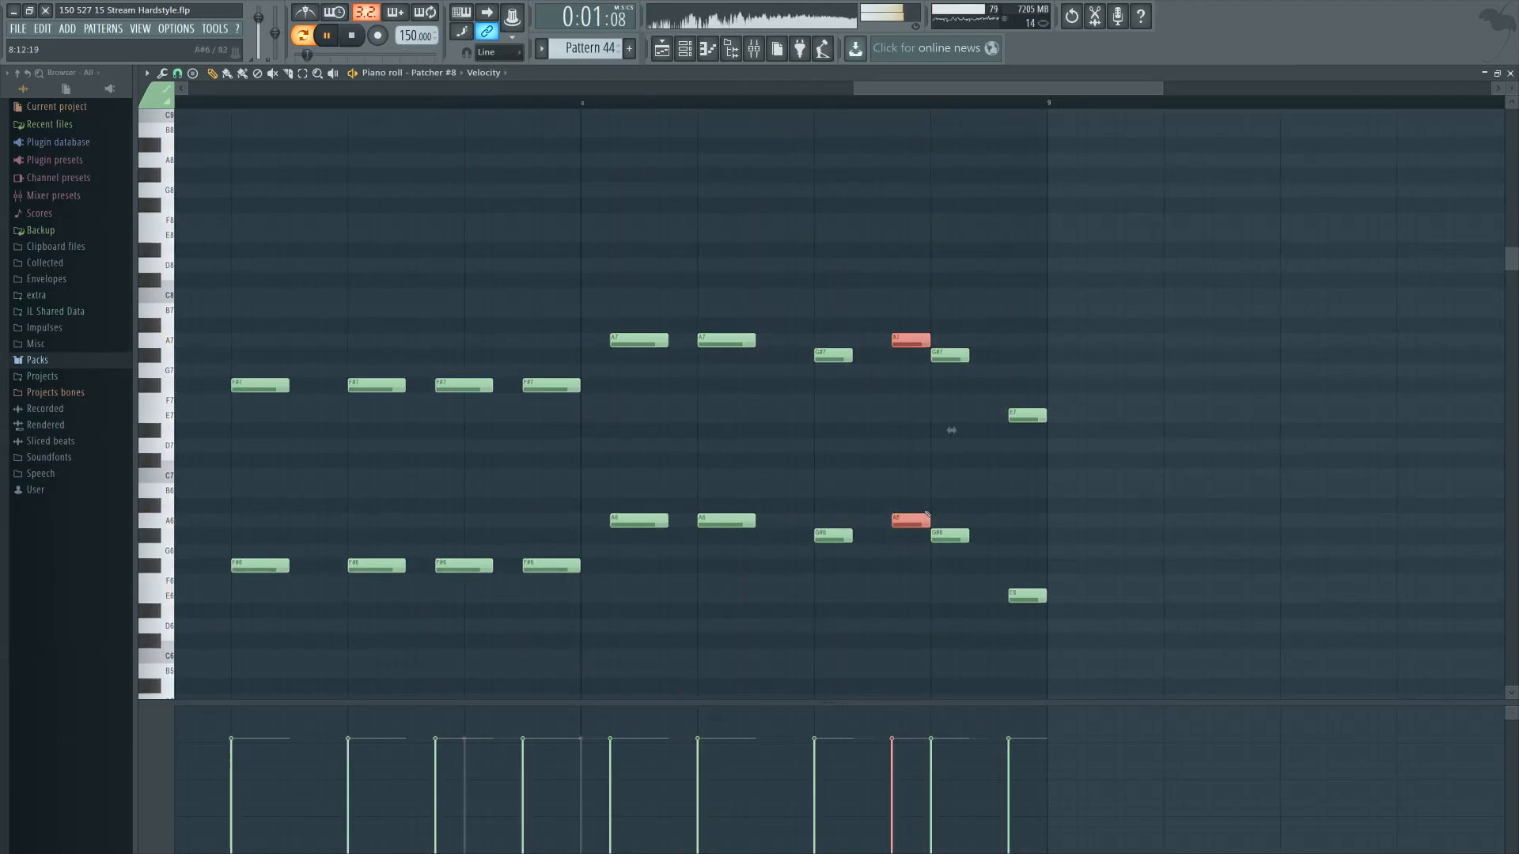
key(shift+Up)
key(shift+Up)
key(shift+Up)
key(shift+Up)
Raise bar 8's final E7 and E6 pair to F7 and F6, and lower the C#8 and C#7 pair to G#7 and G#6
click(1023, 409)
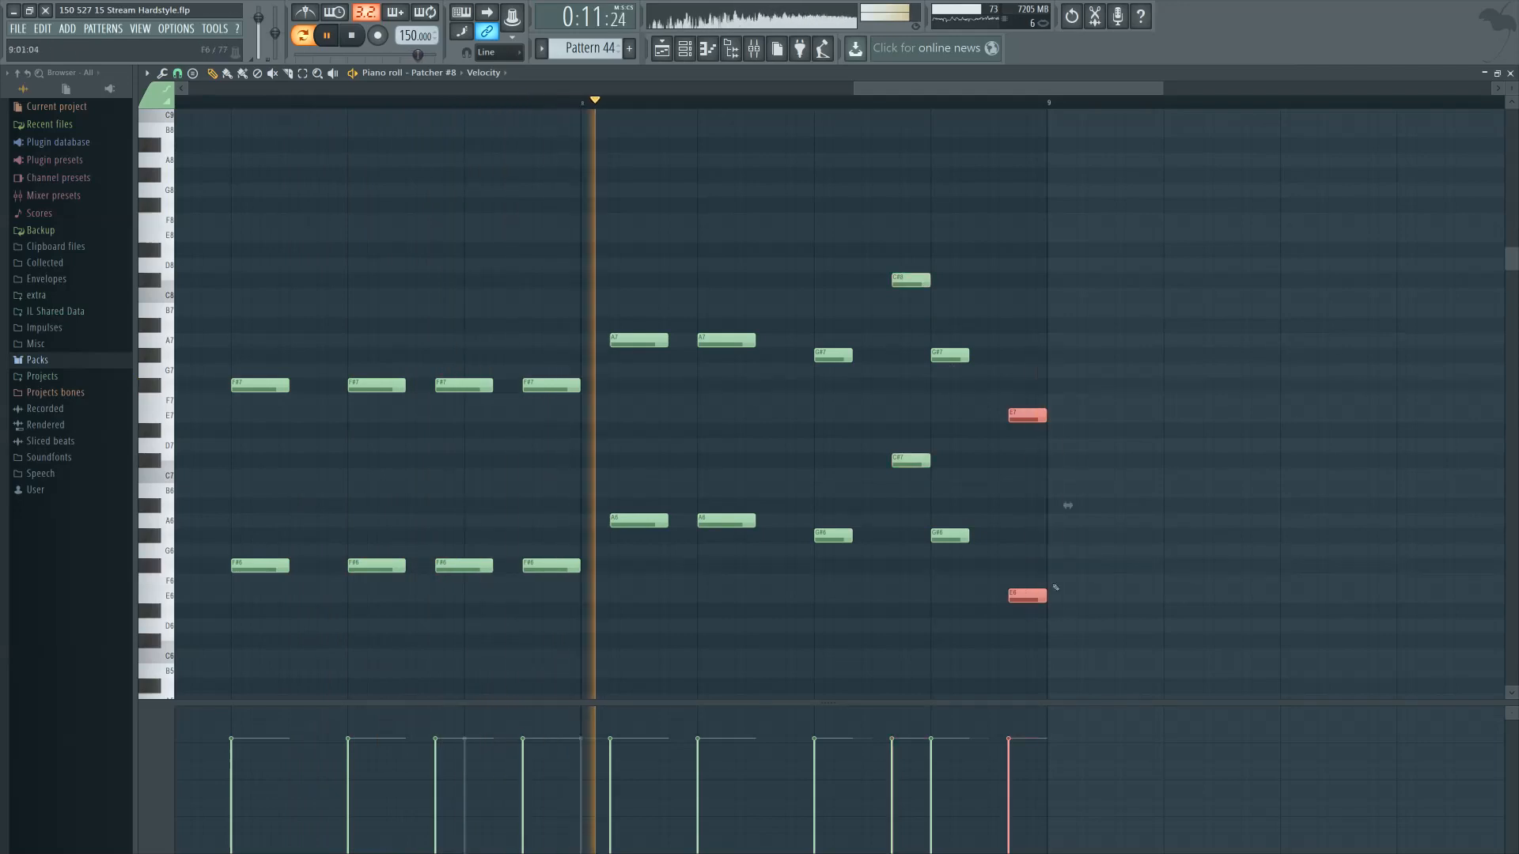
drag(1022, 410, 1023, 399)
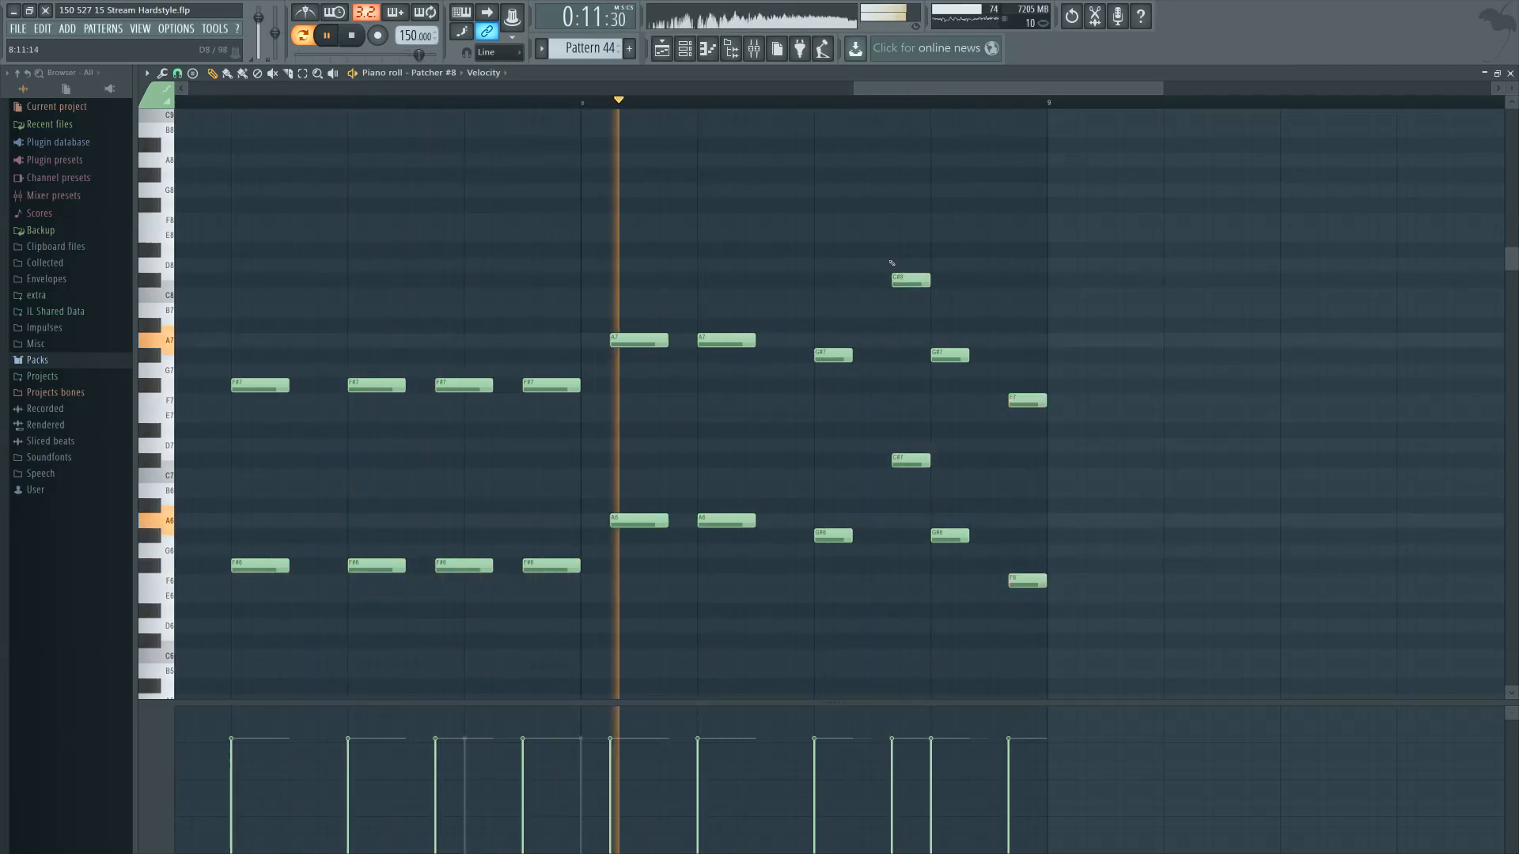
drag(890, 267, 909, 535)
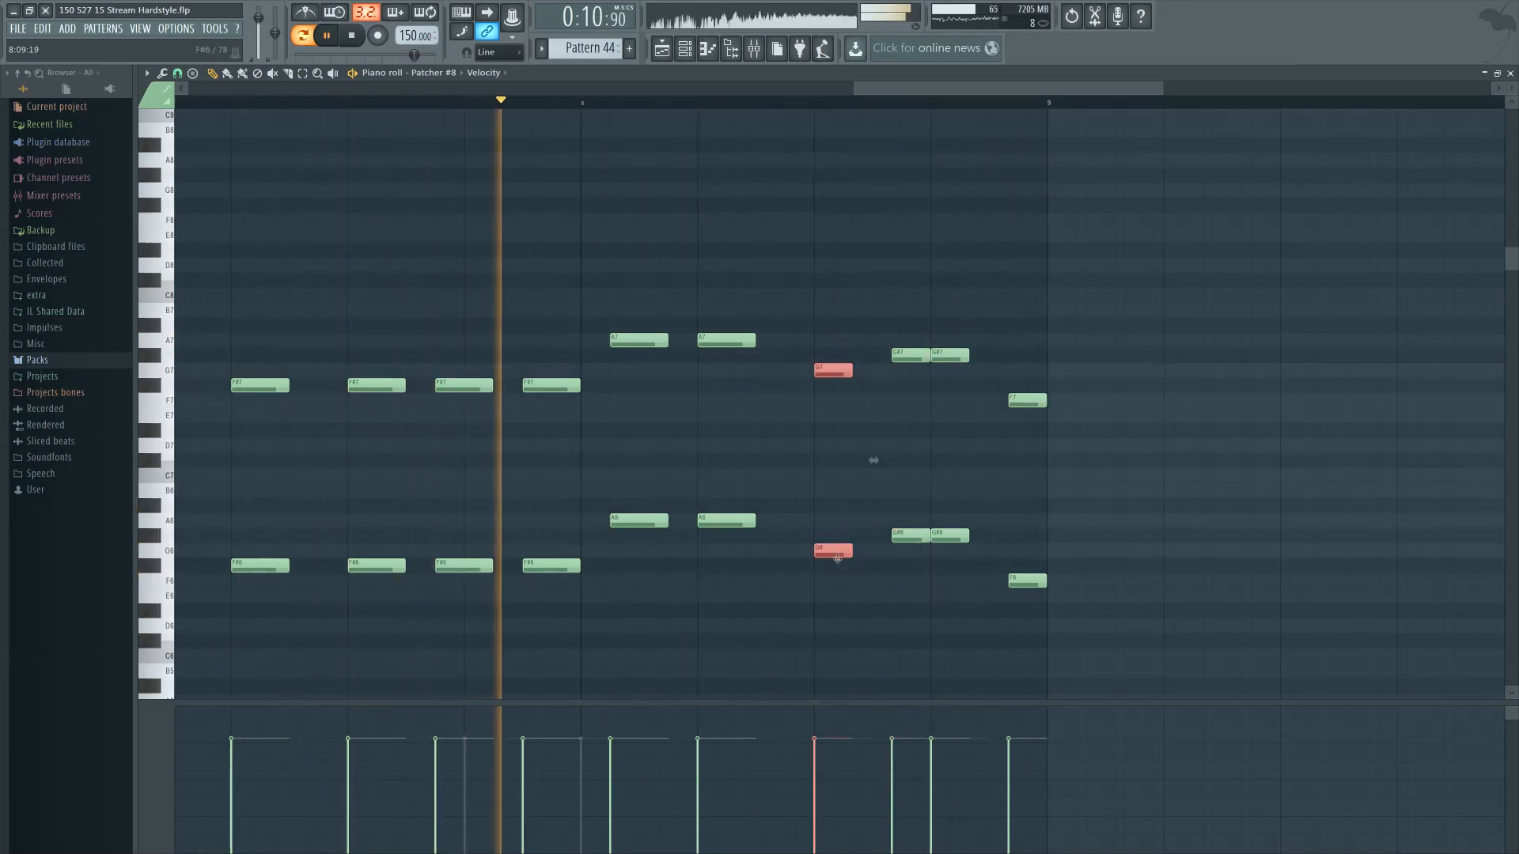
Lower the lead pairs immediately before and after the short G#7 and G#6 pair in bar 8 to F#7 and F#6
drag(837, 558, 838, 565)
mouse_move(950, 335)
mouse_down()
mouse_move(960, 564)
mouse_move(927, 560)
mouse_up()
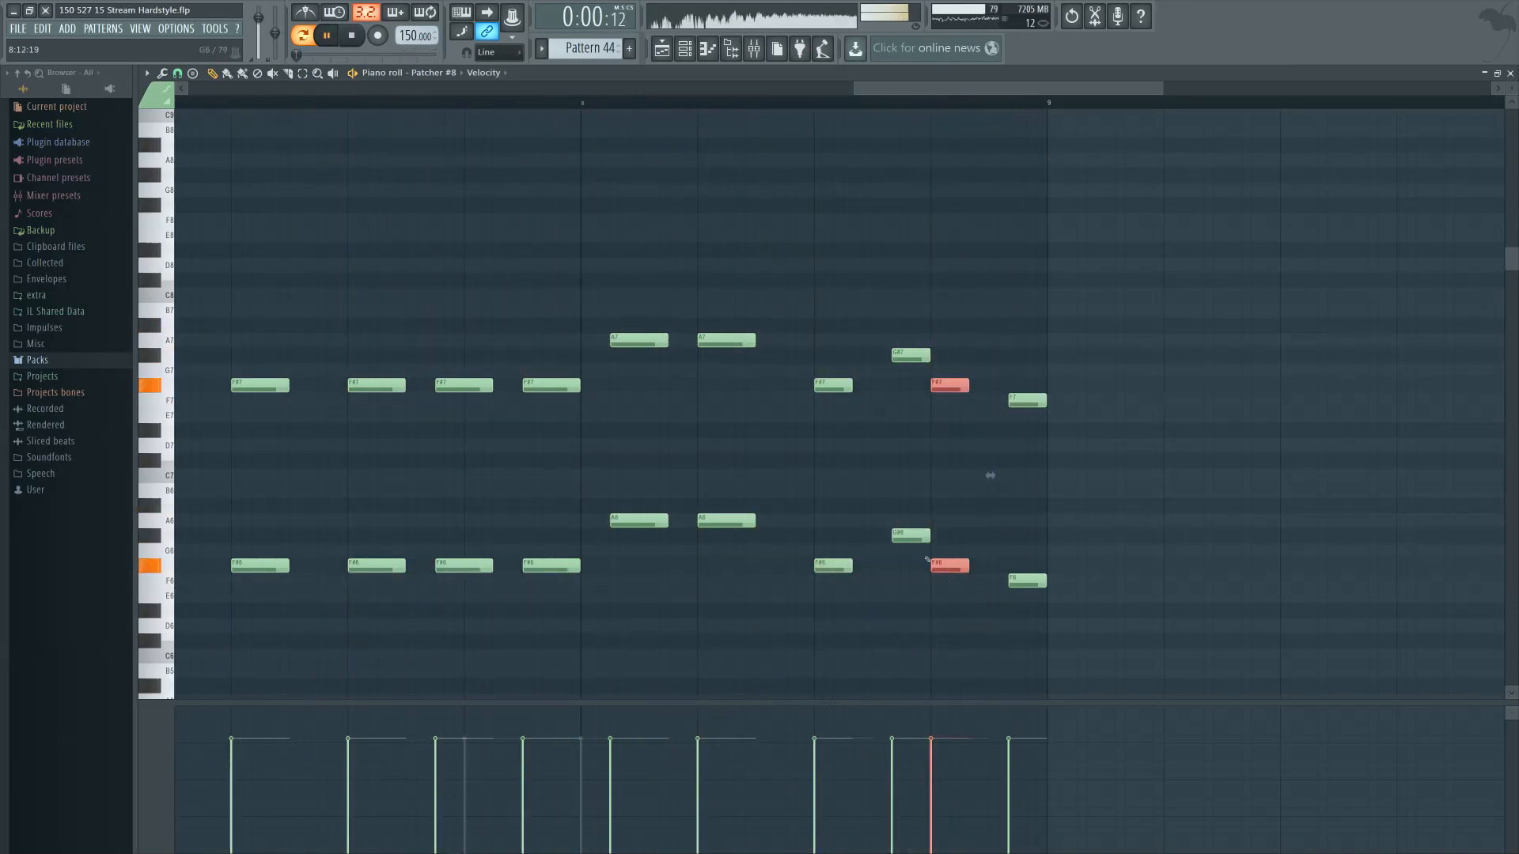
click(838, 468)
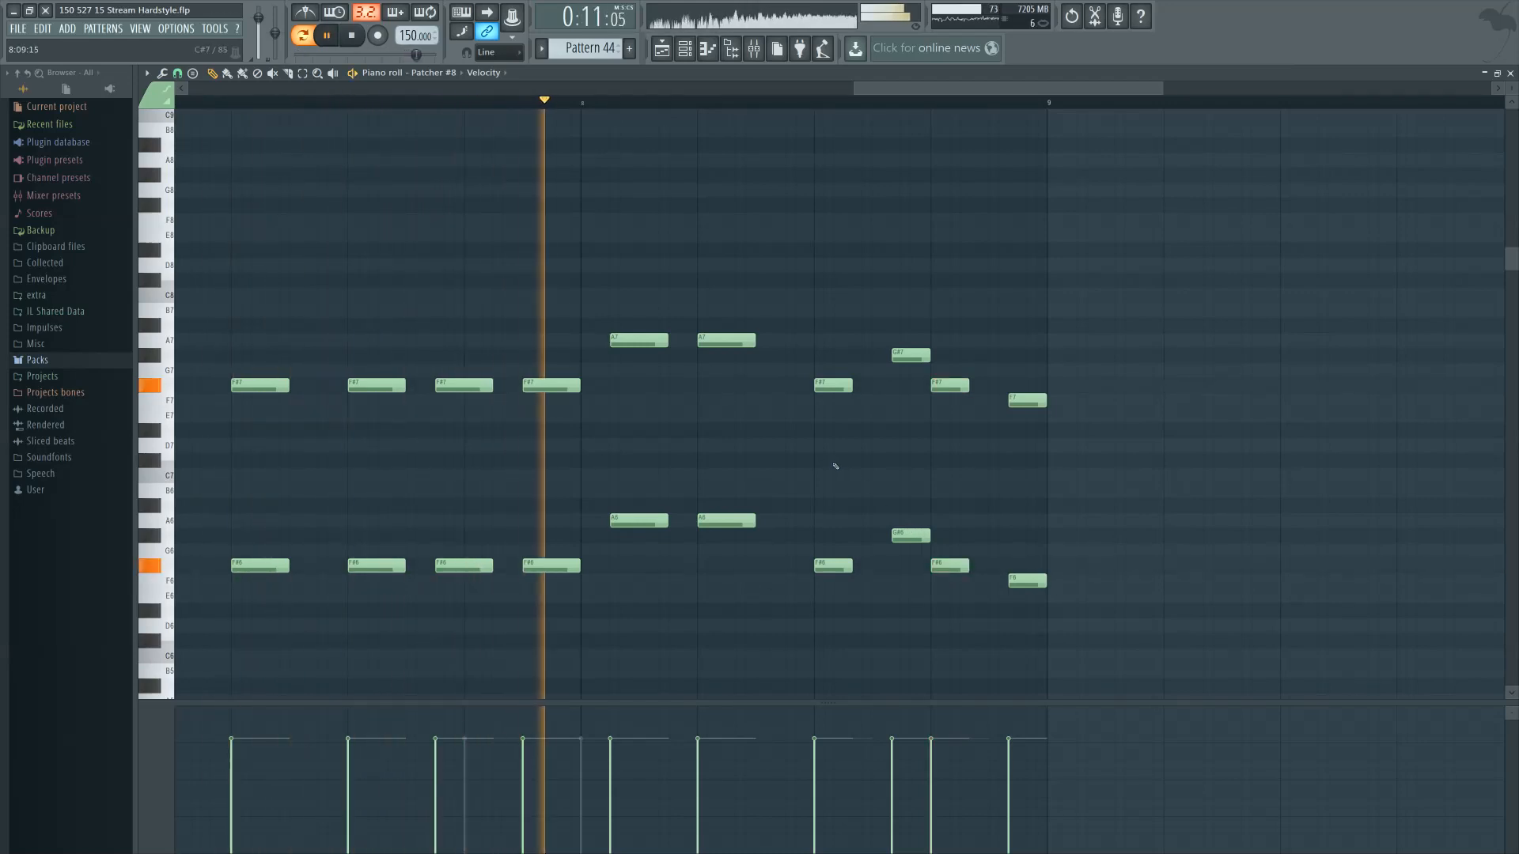
drag(823, 334, 839, 554)
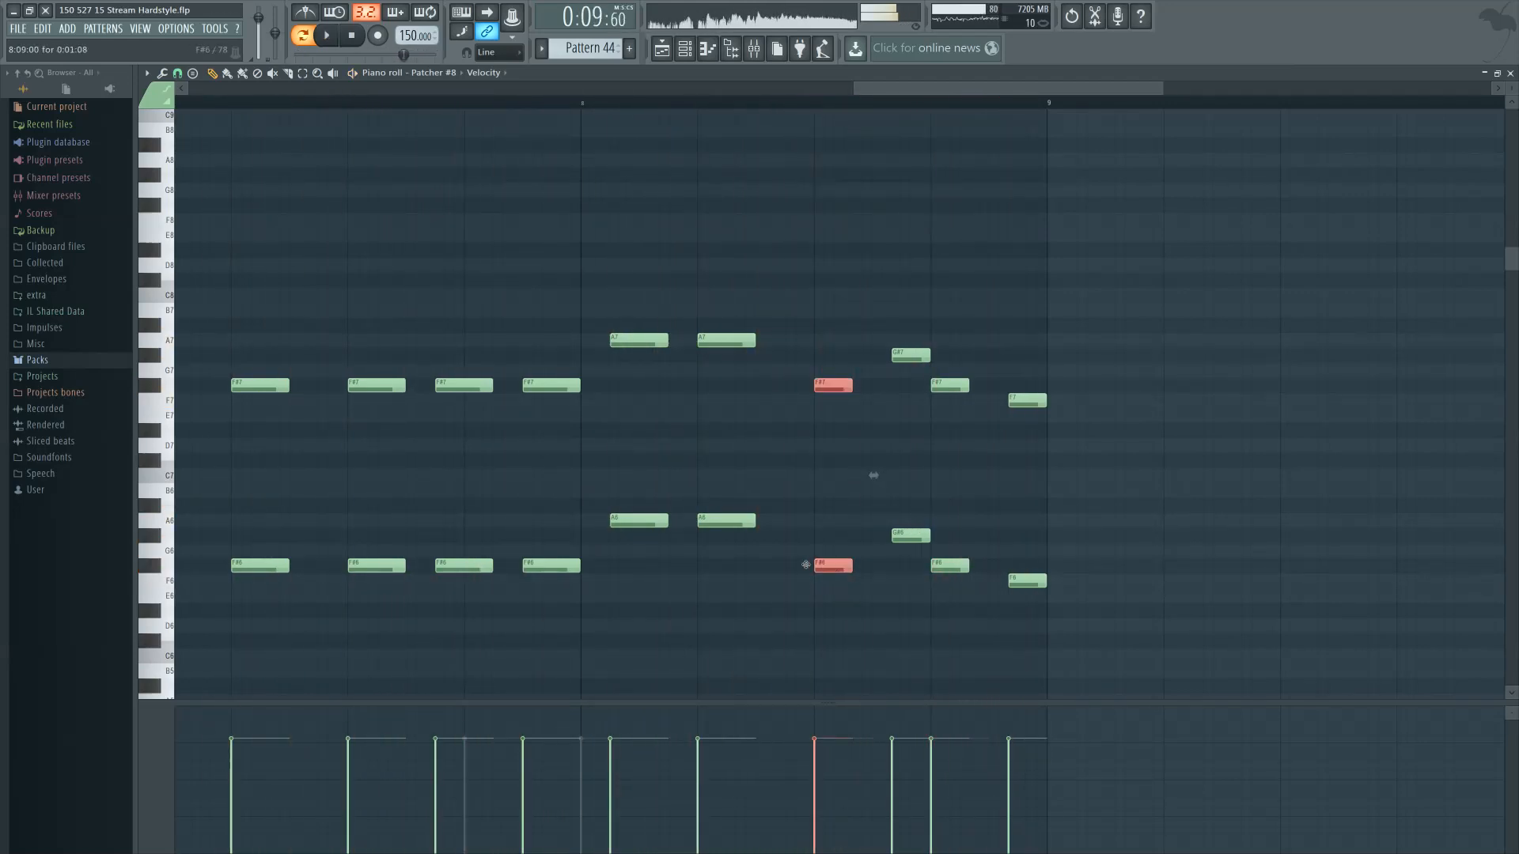
Move bar 8's first F#7 and F#6 pair to 8:07:16, shift the G#7 and G#6 pair earlier, and lengthen them and the next F#7 pair
key(space)
drag(873, 475, 834, 474)
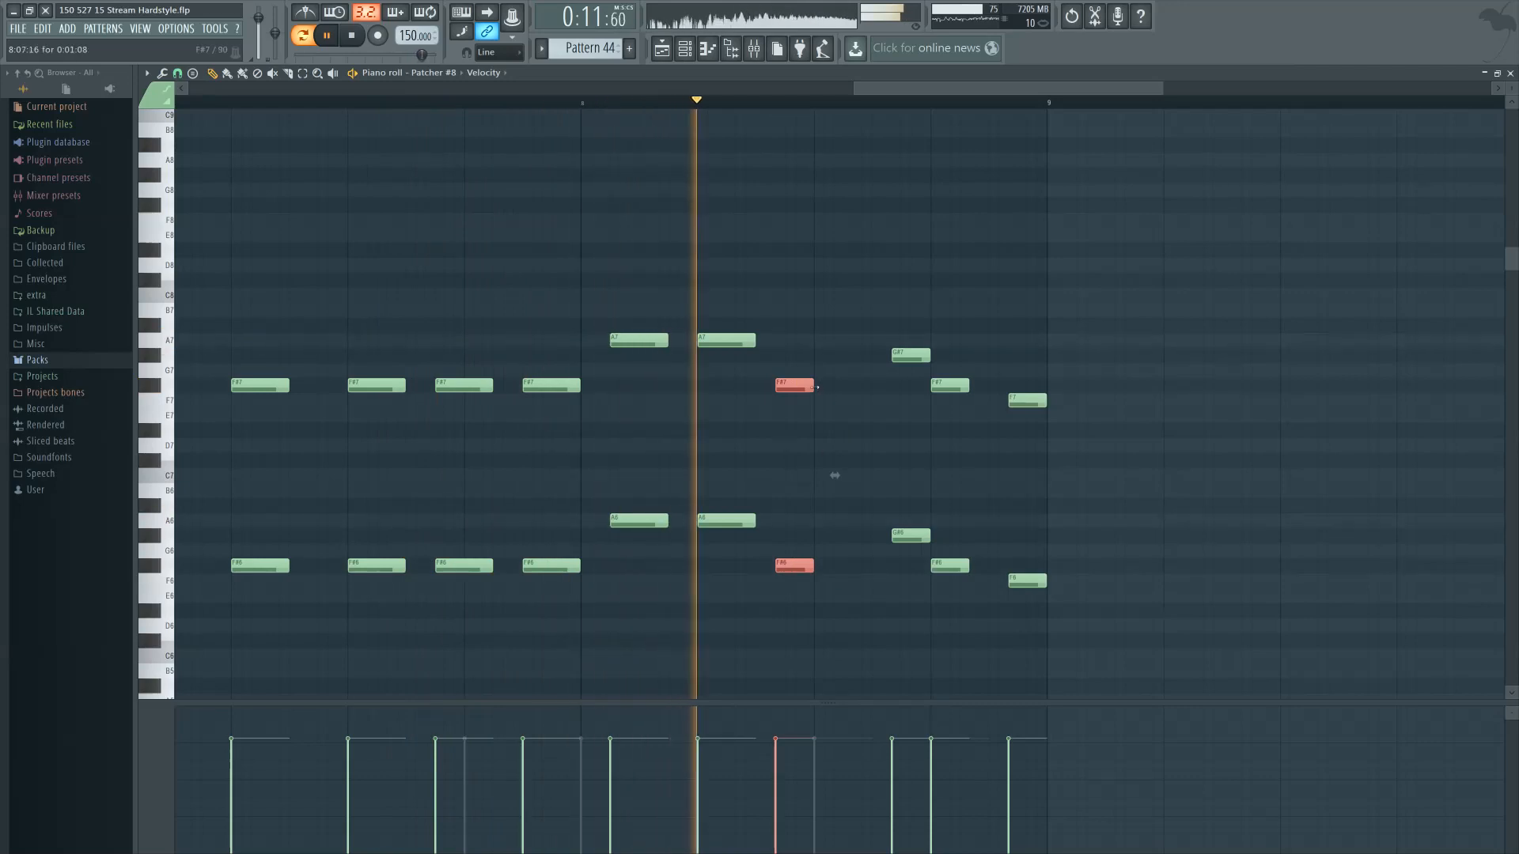
drag(814, 387, 961, 545)
click(852, 423)
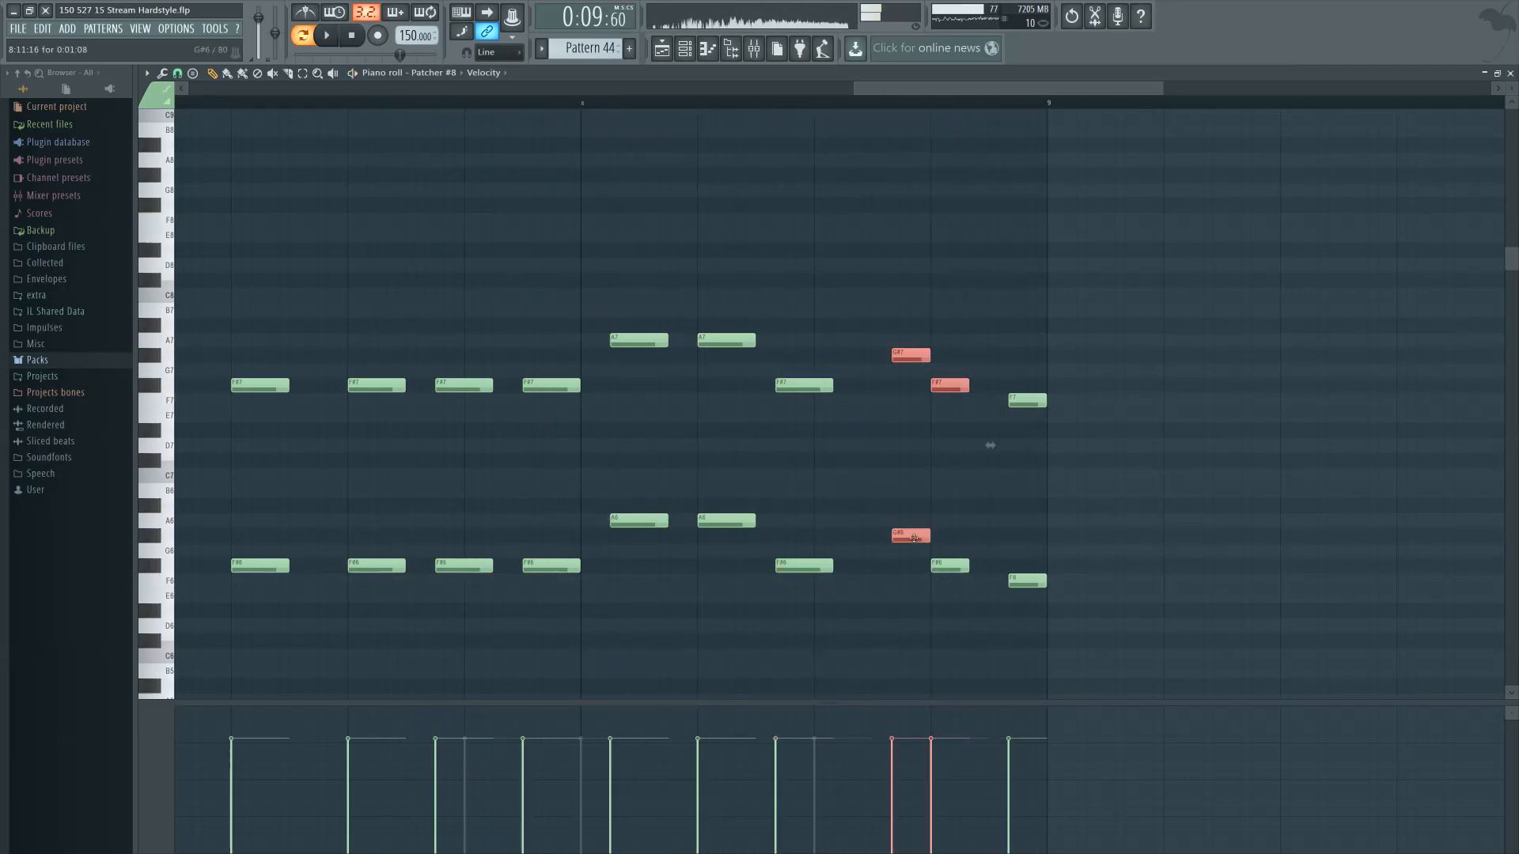
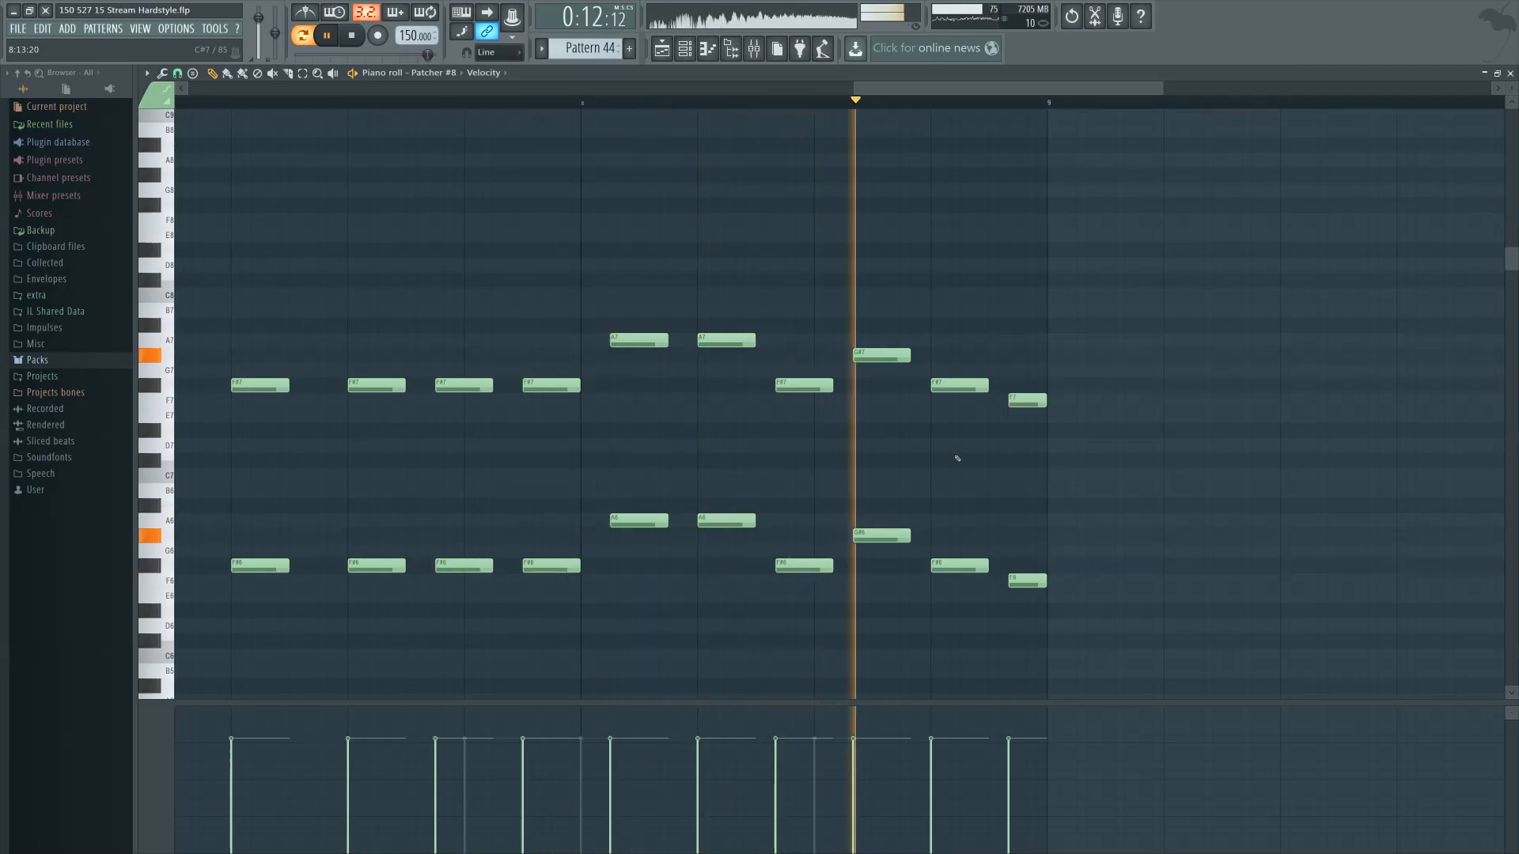
Shorten bar 8's last F#7 and F#6 pair to one step, insert a short F7 and F6 pair after it, and shorten the final pair
key(space)
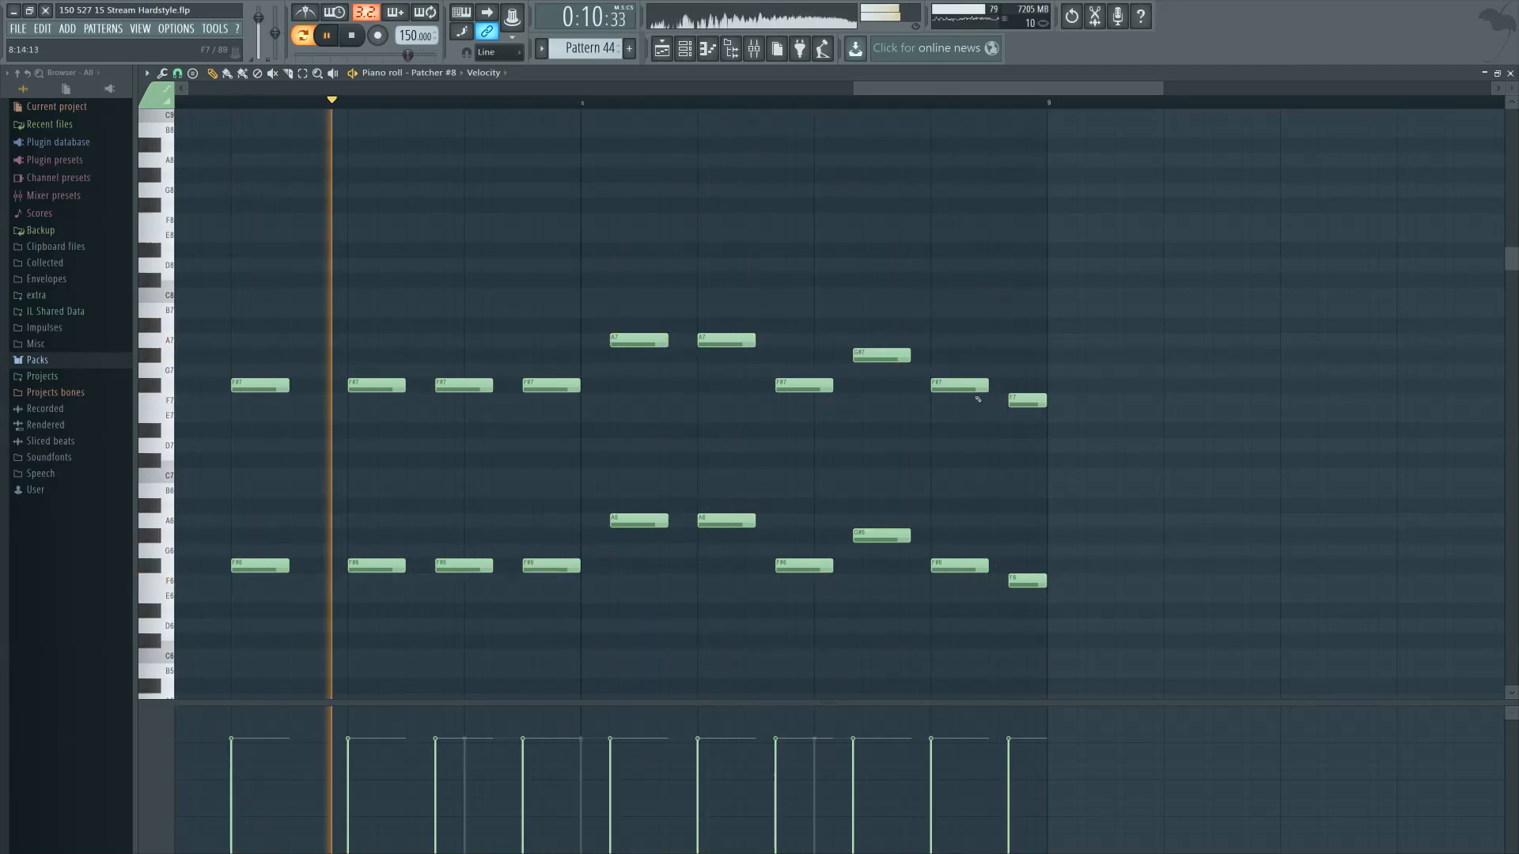
drag(987, 388, 960, 395)
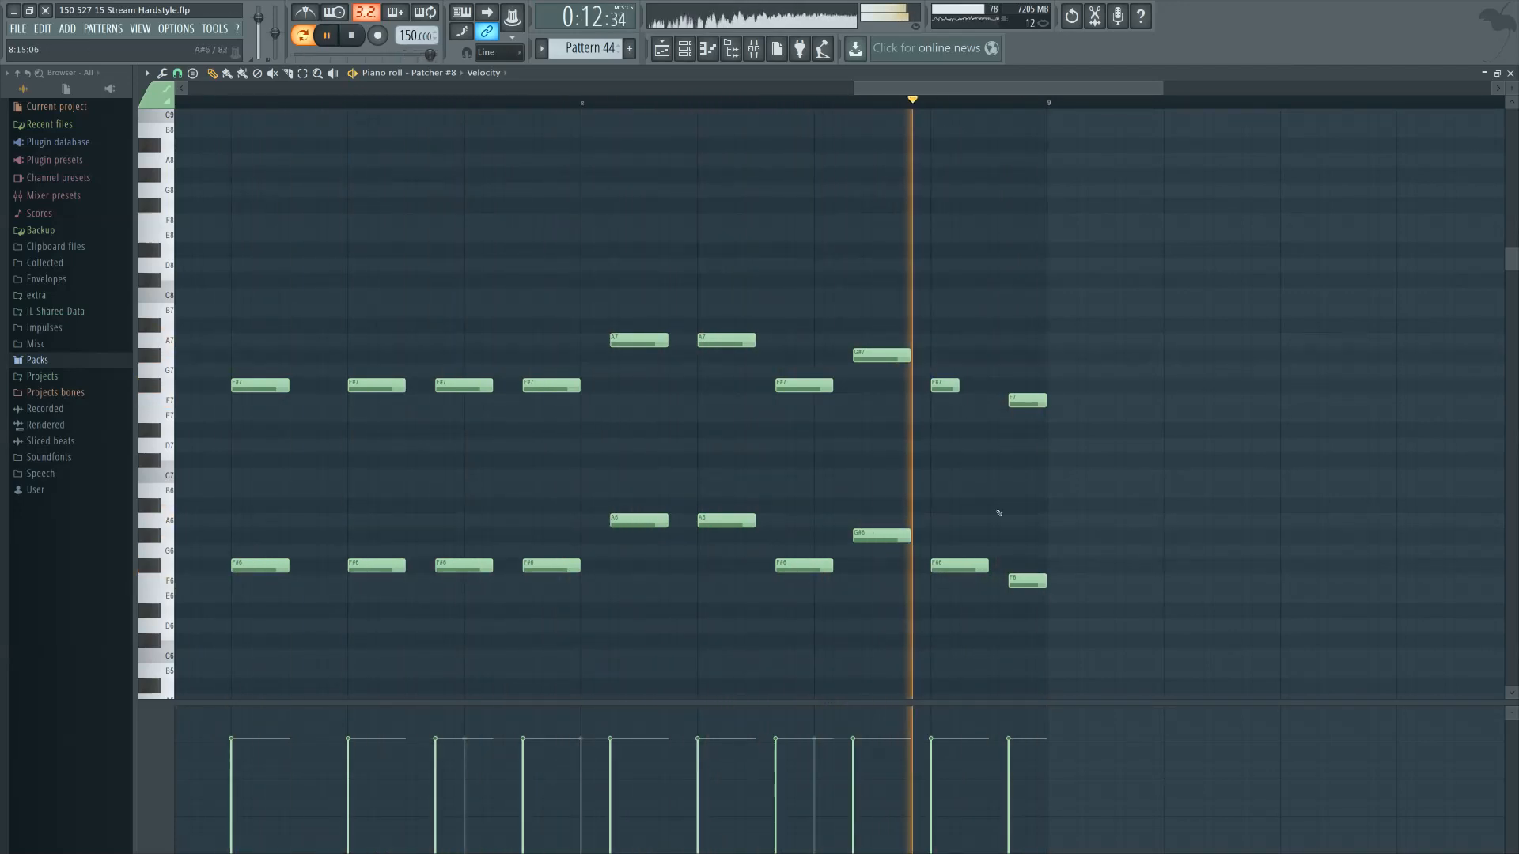
click(985, 566)
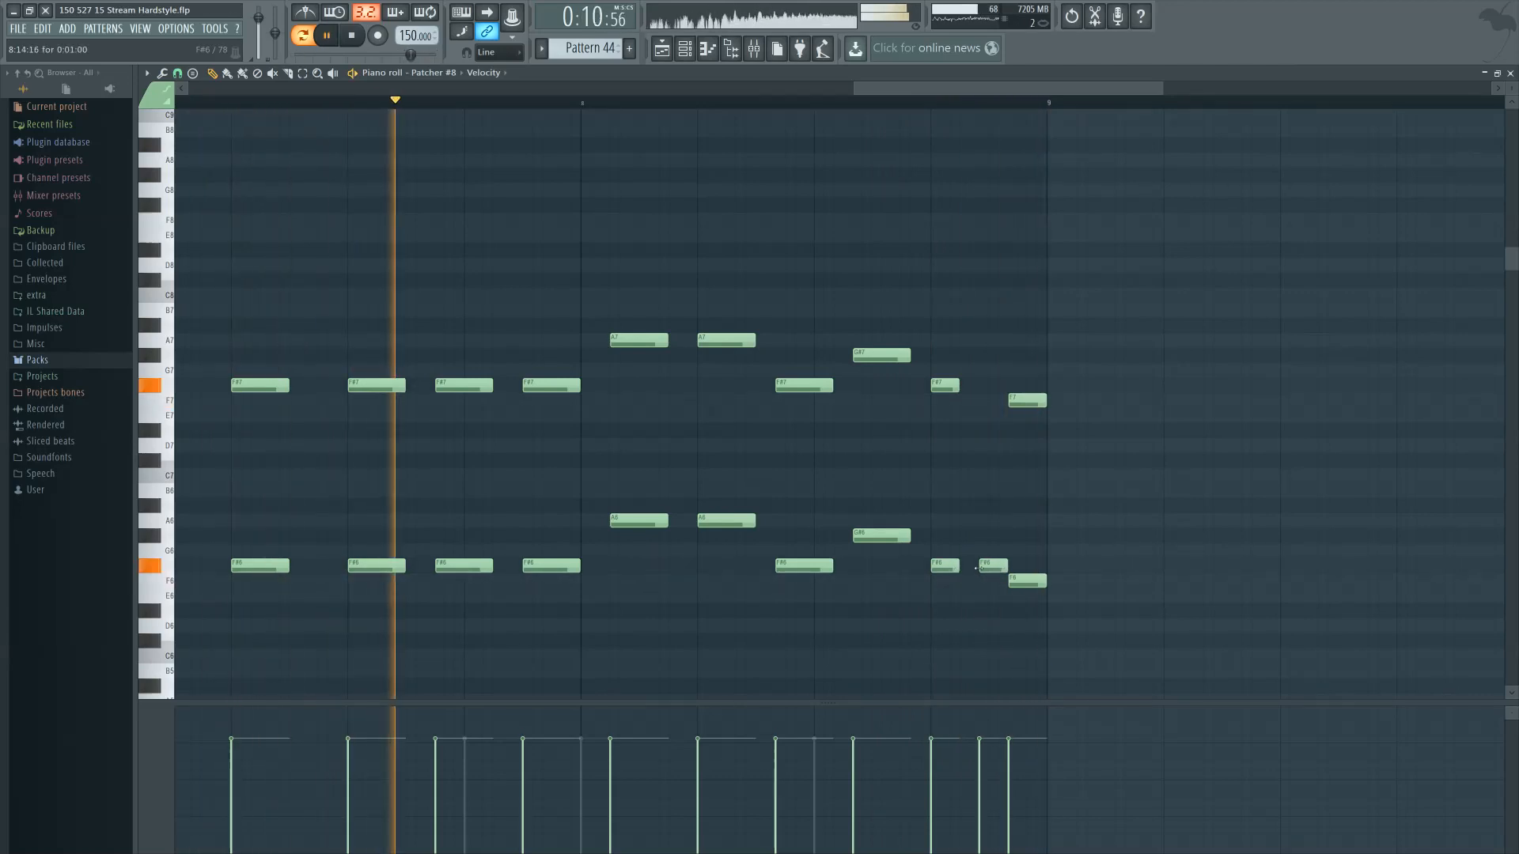
click(985, 385)
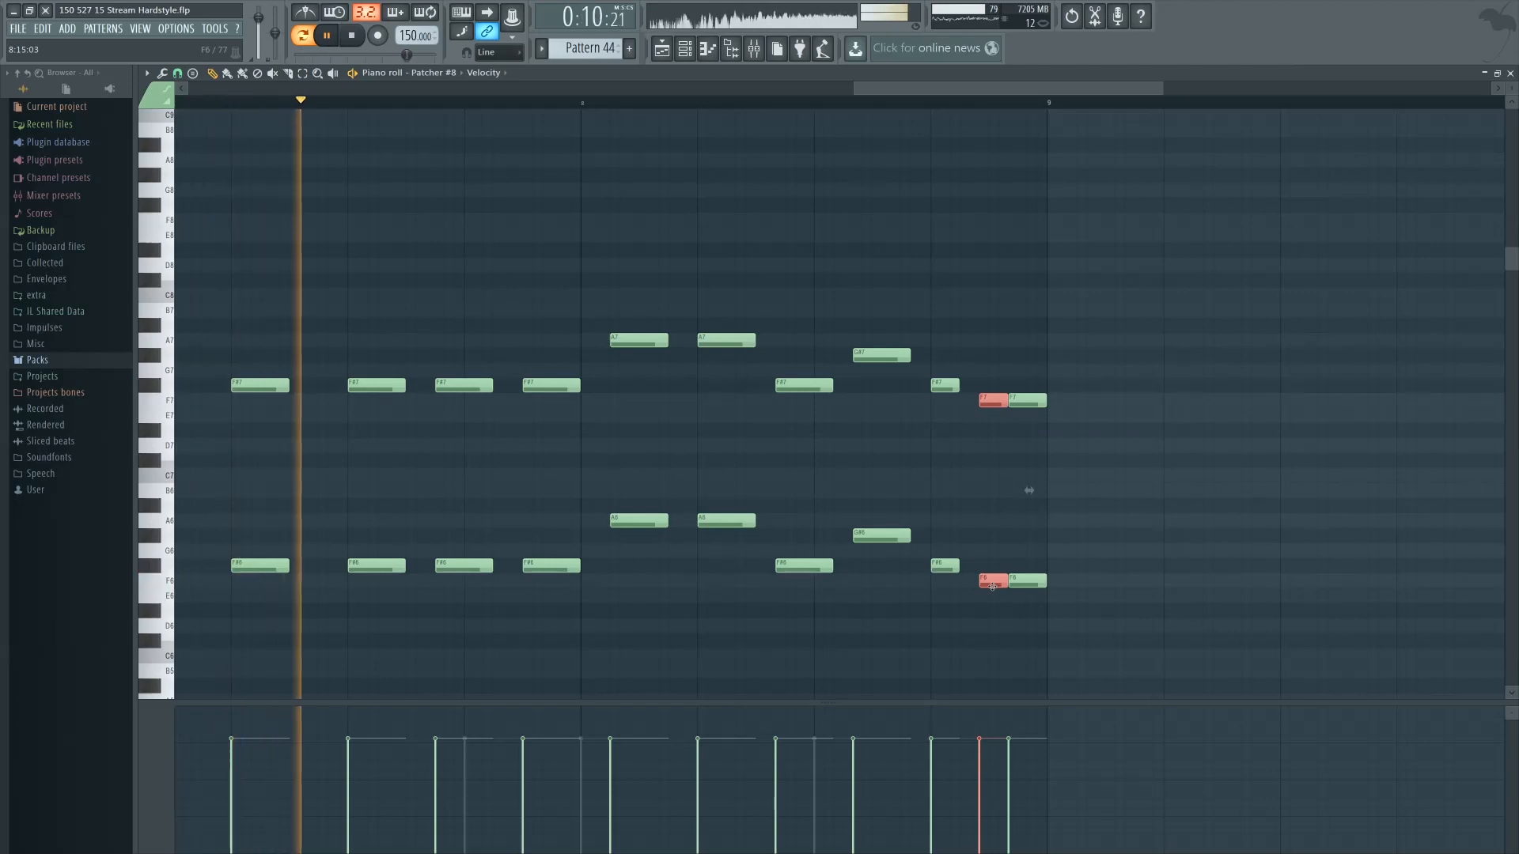
key(shift+Left)
click(981, 543)
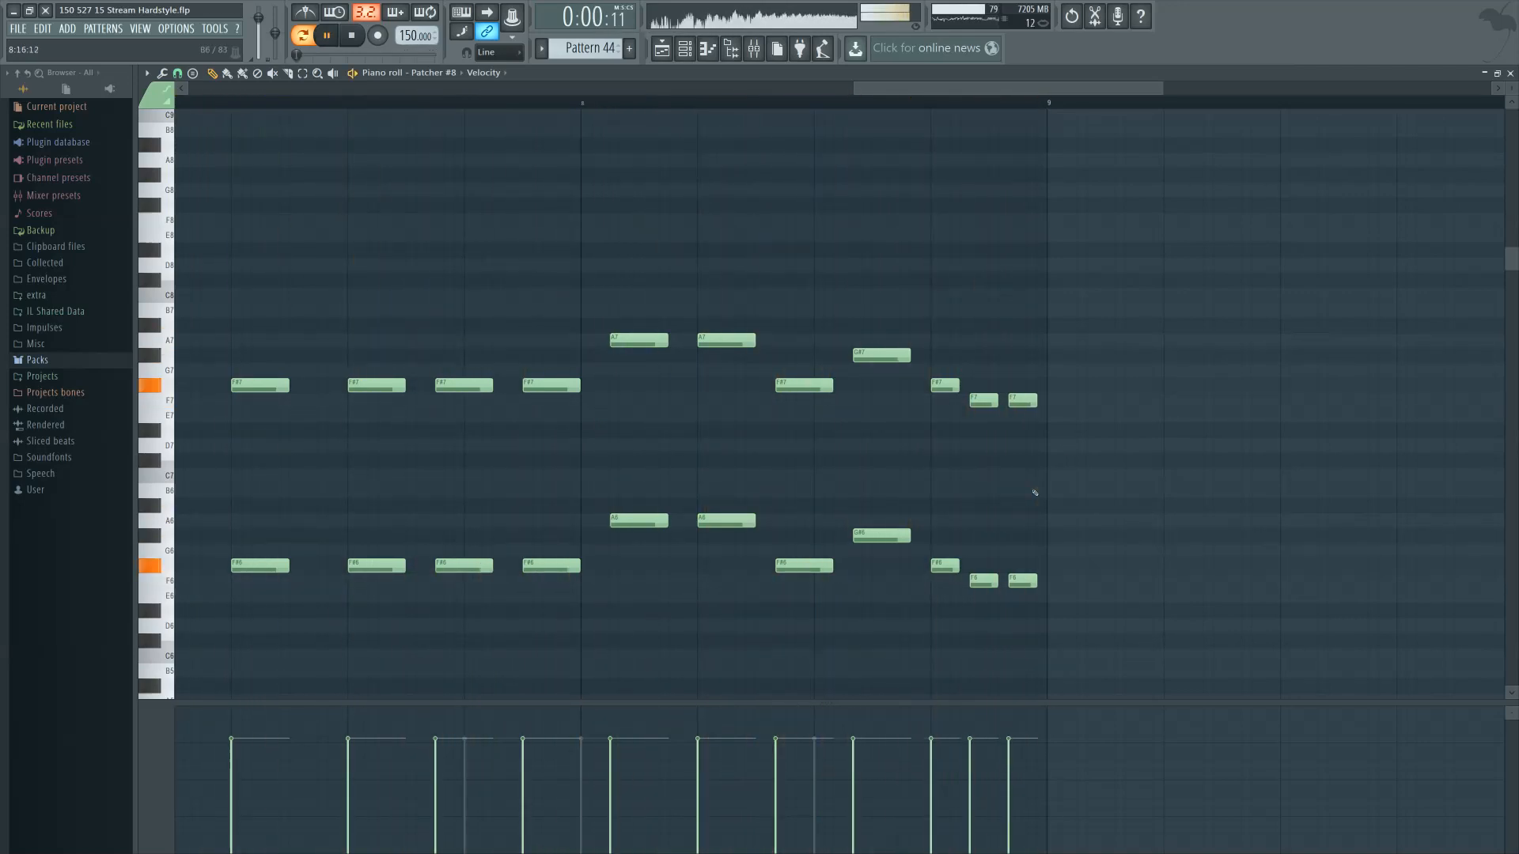
Delete the Patcher, Patcher #3 and Pattern 5 clips between bars 95 and 111 in the playlist
scroll(1053, 500, down, 5)
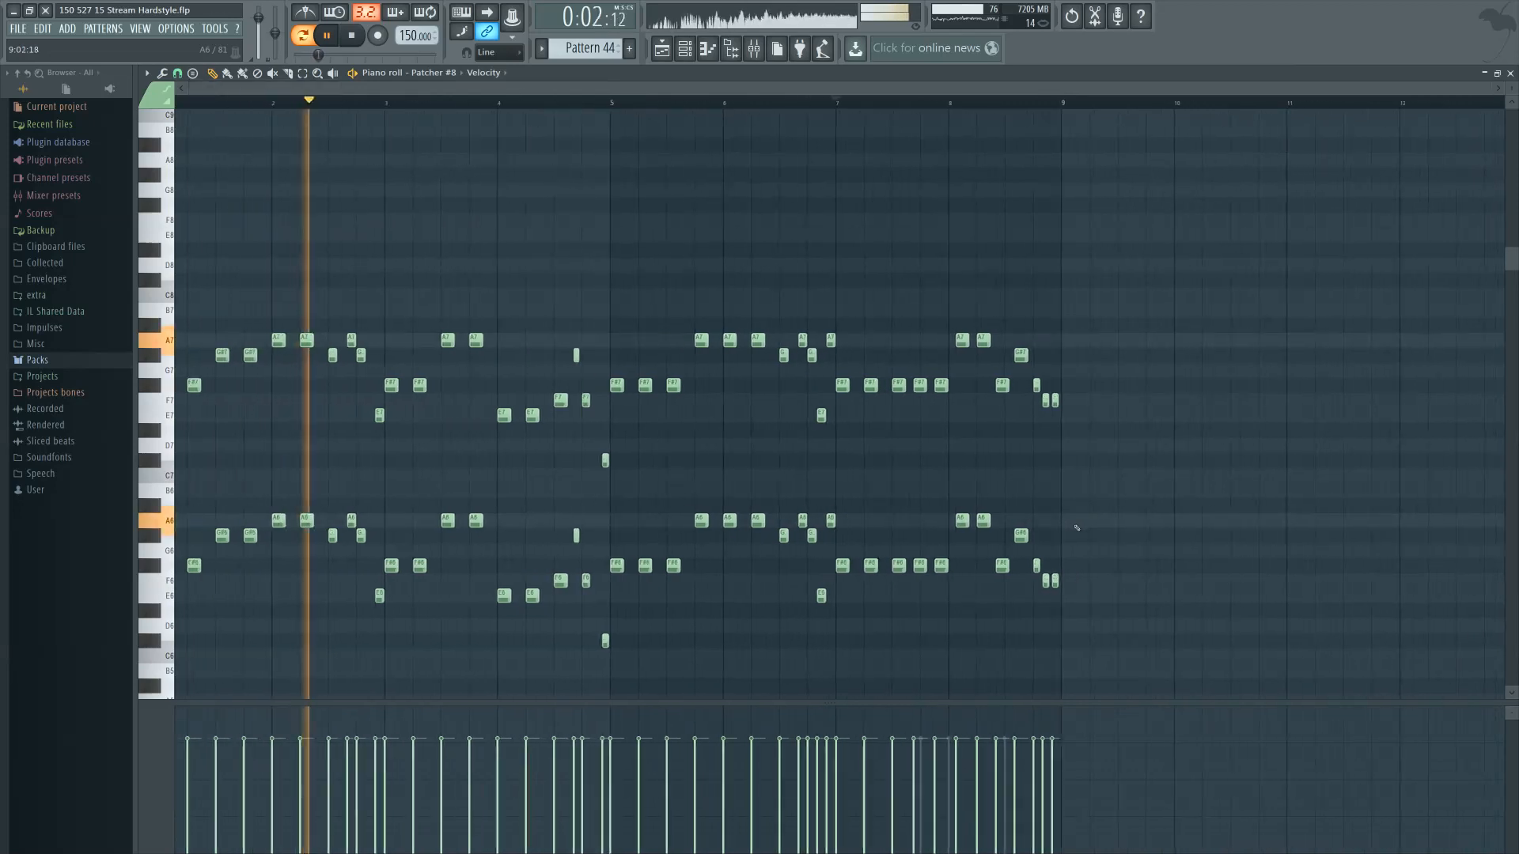
key(F5)
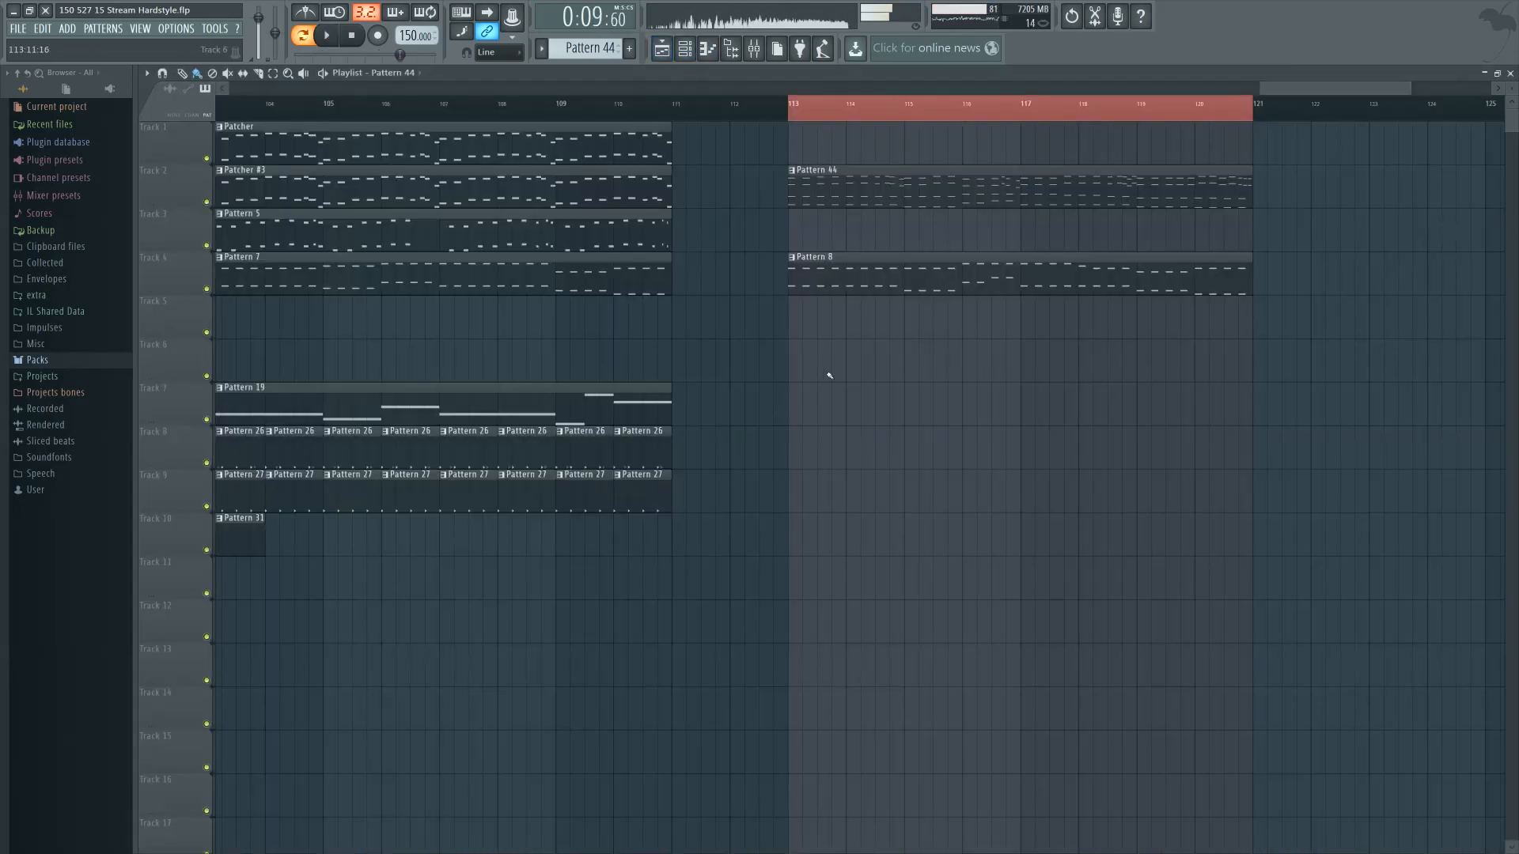
scroll(1004, 379, down, 4)
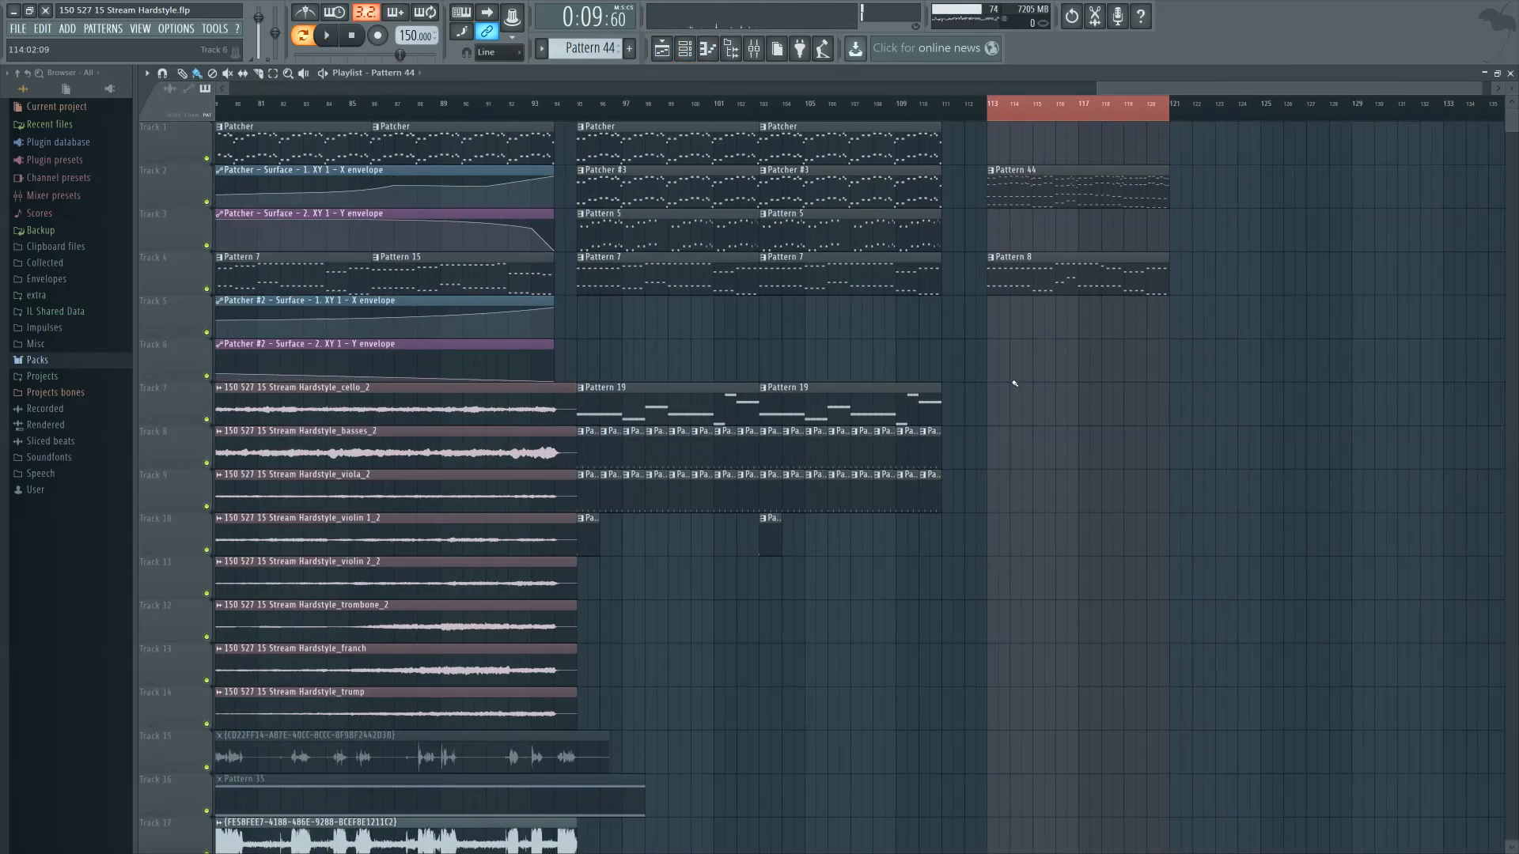
right_drag(894, 204, 825, 166)
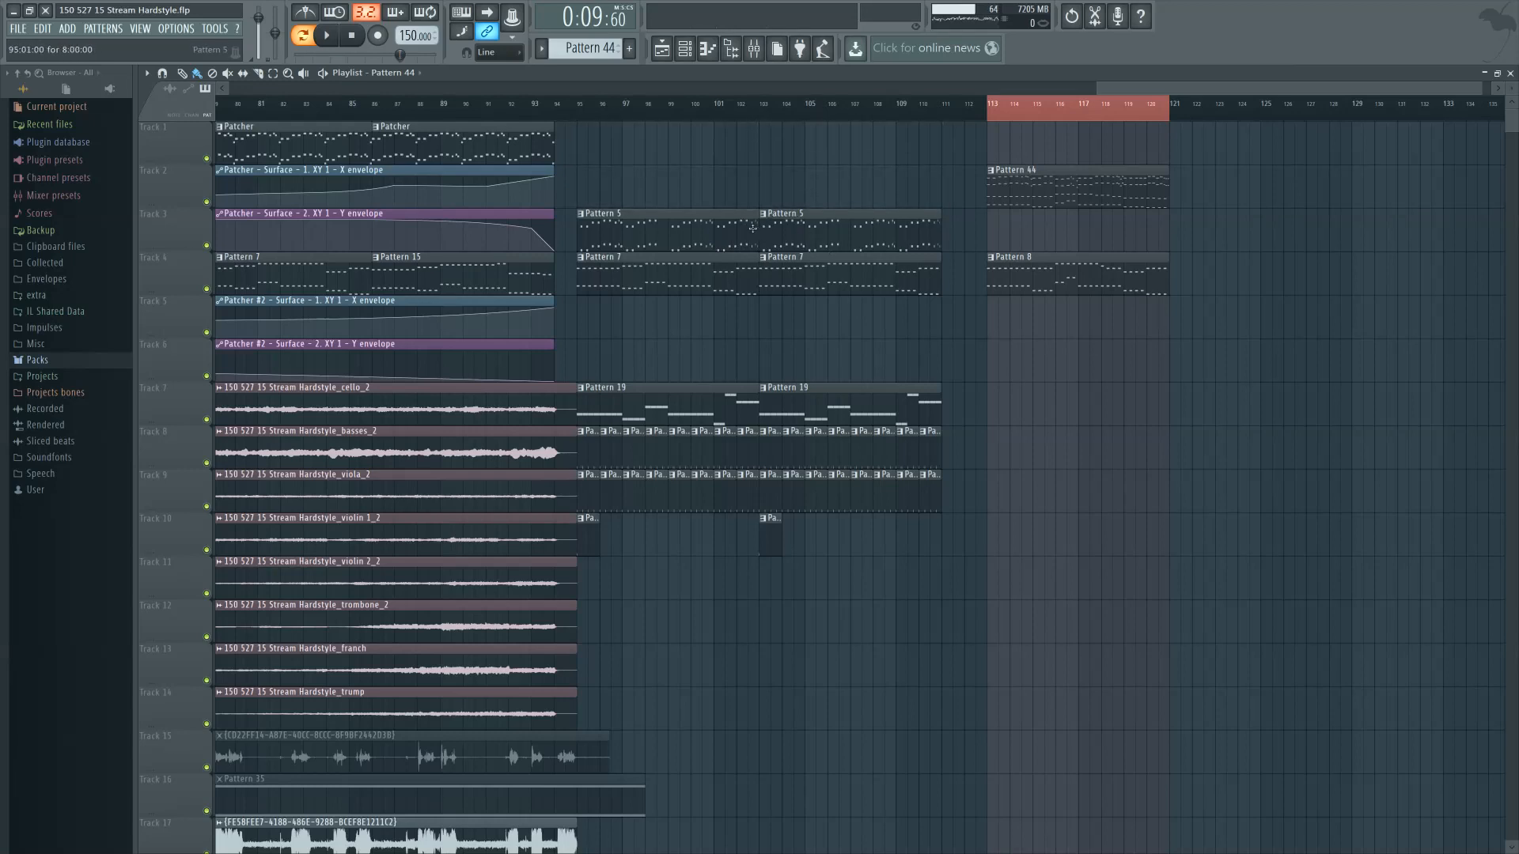
double_click(654, 237)
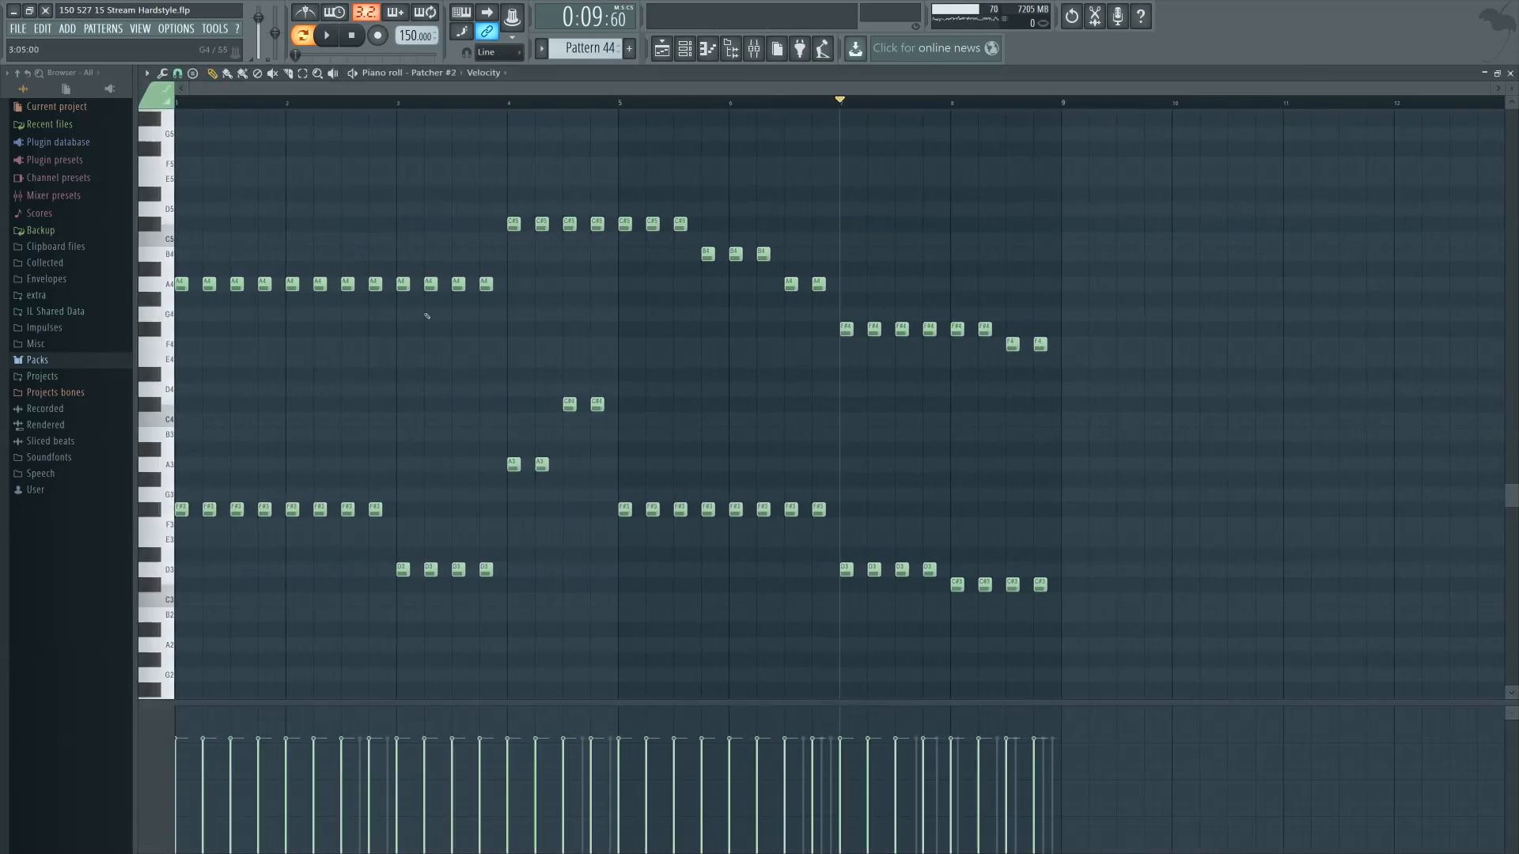
Switch from the Patcher #2 chords to the Patcher #8 lead and examine its melody across bars 1–8
scroll(427, 316, up, 8)
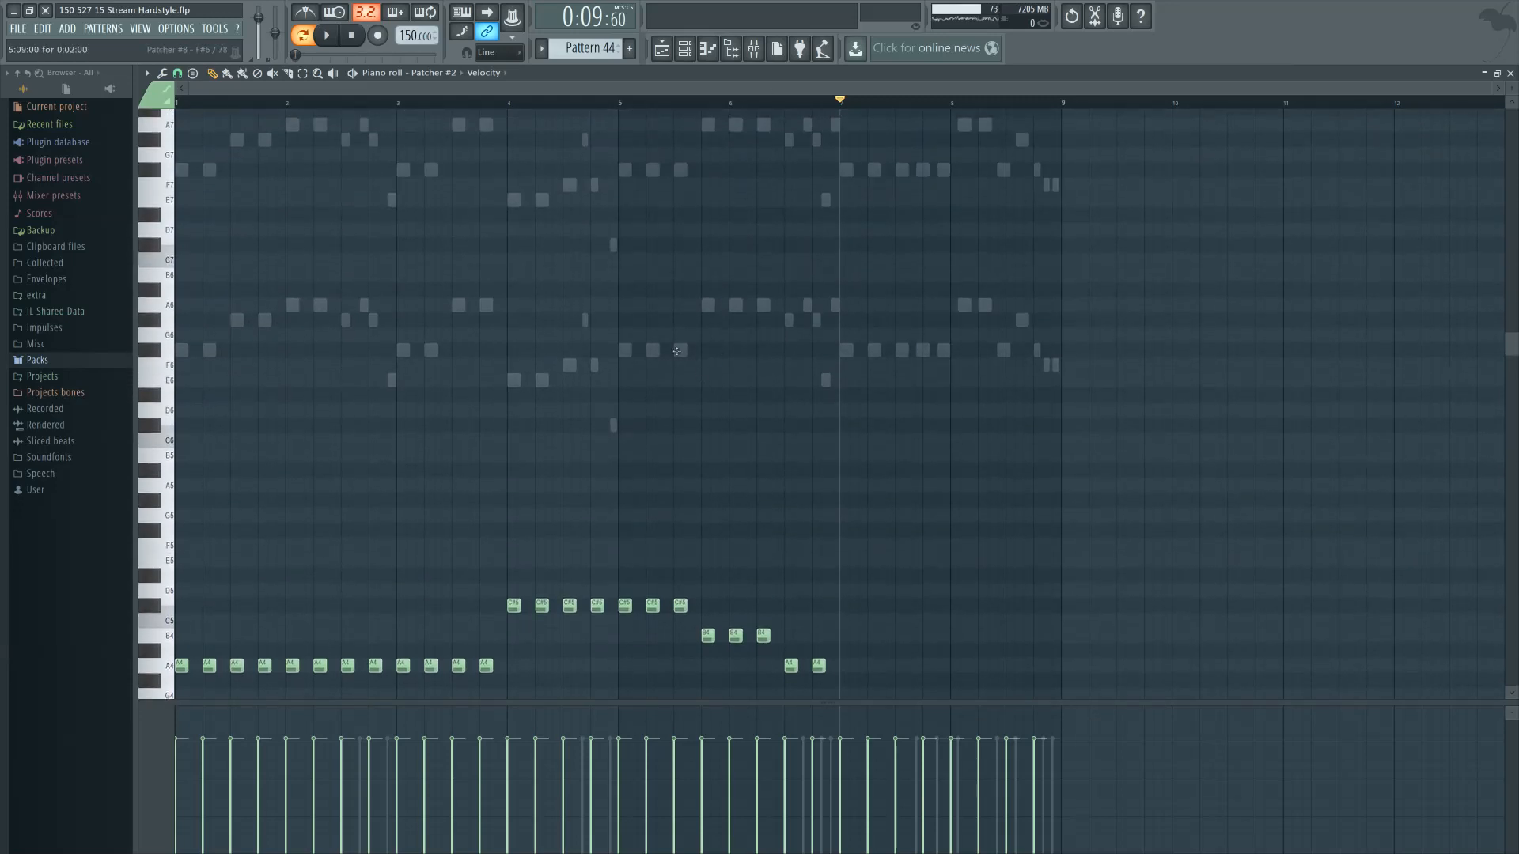
double_click(677, 351)
scroll(672, 360, up, 5)
scroll(668, 369, down, 2)
ctrl+scroll(581, 355, up, 2)
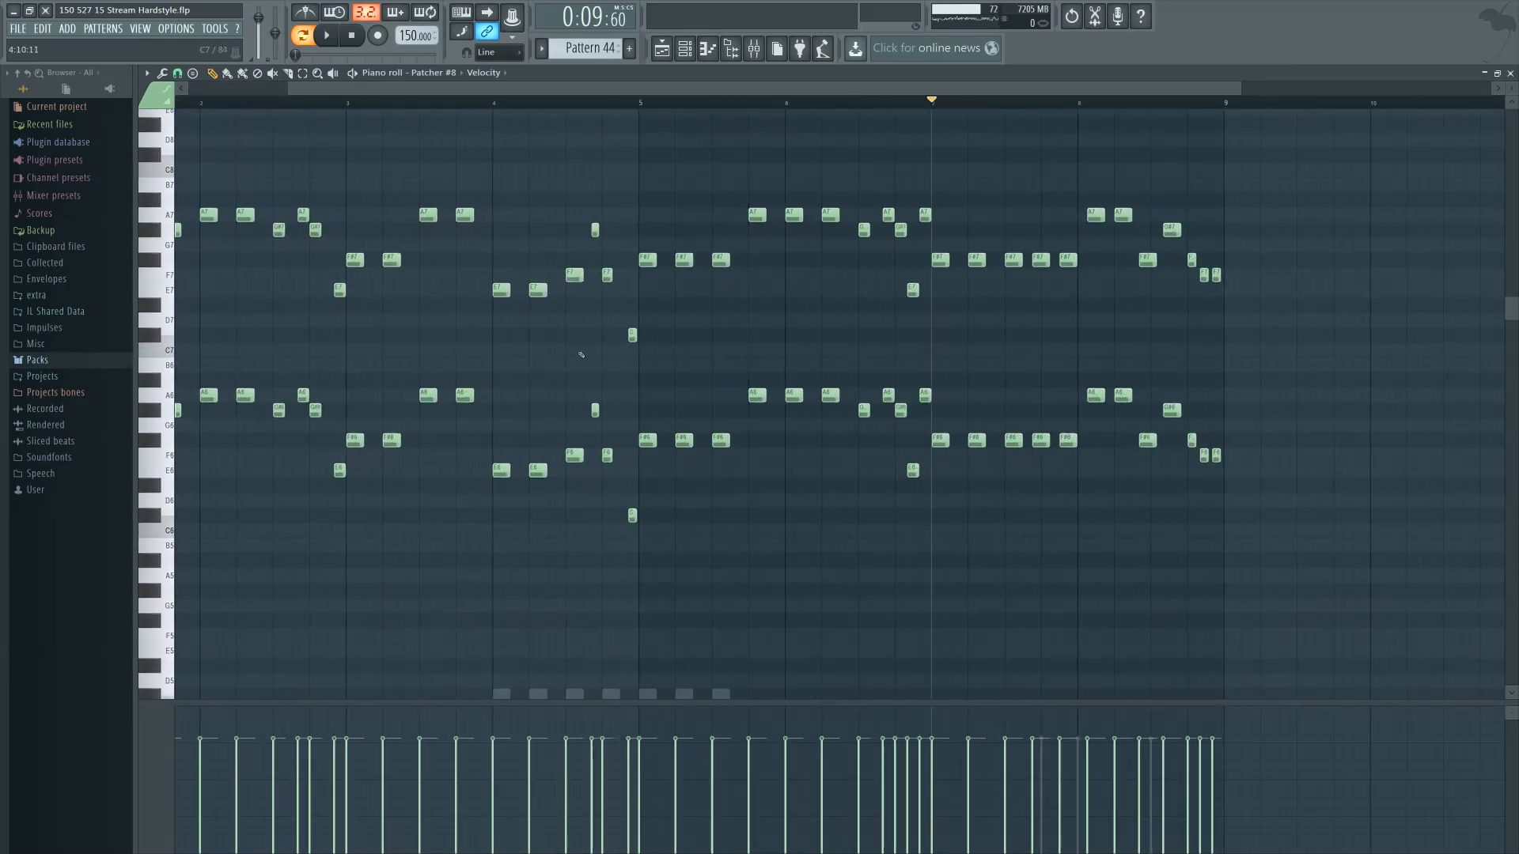
drag(582, 355, 820, 360)
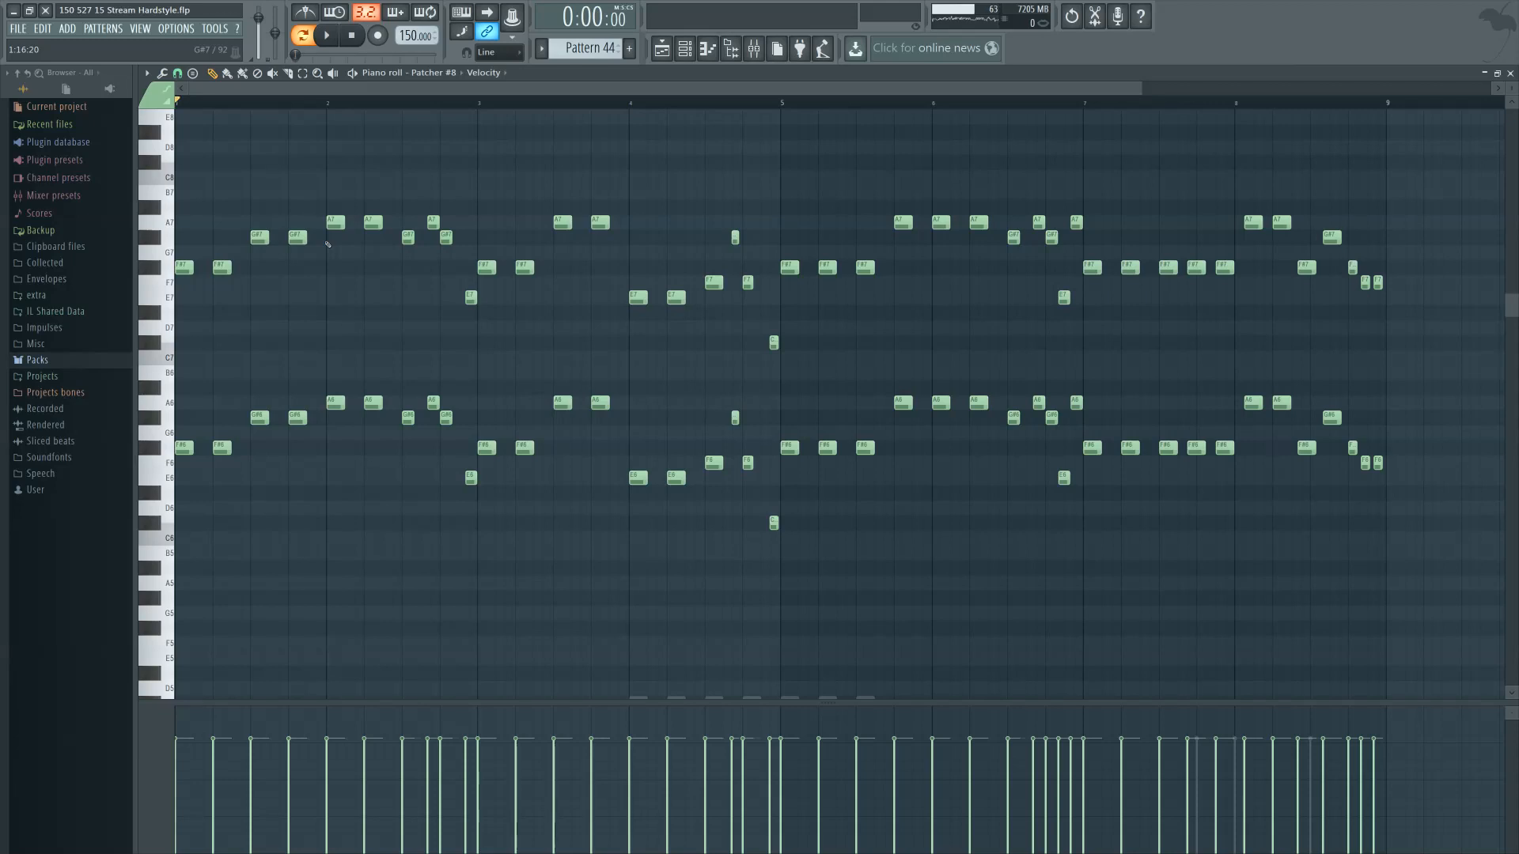
scroll(320, 296, up, 3)
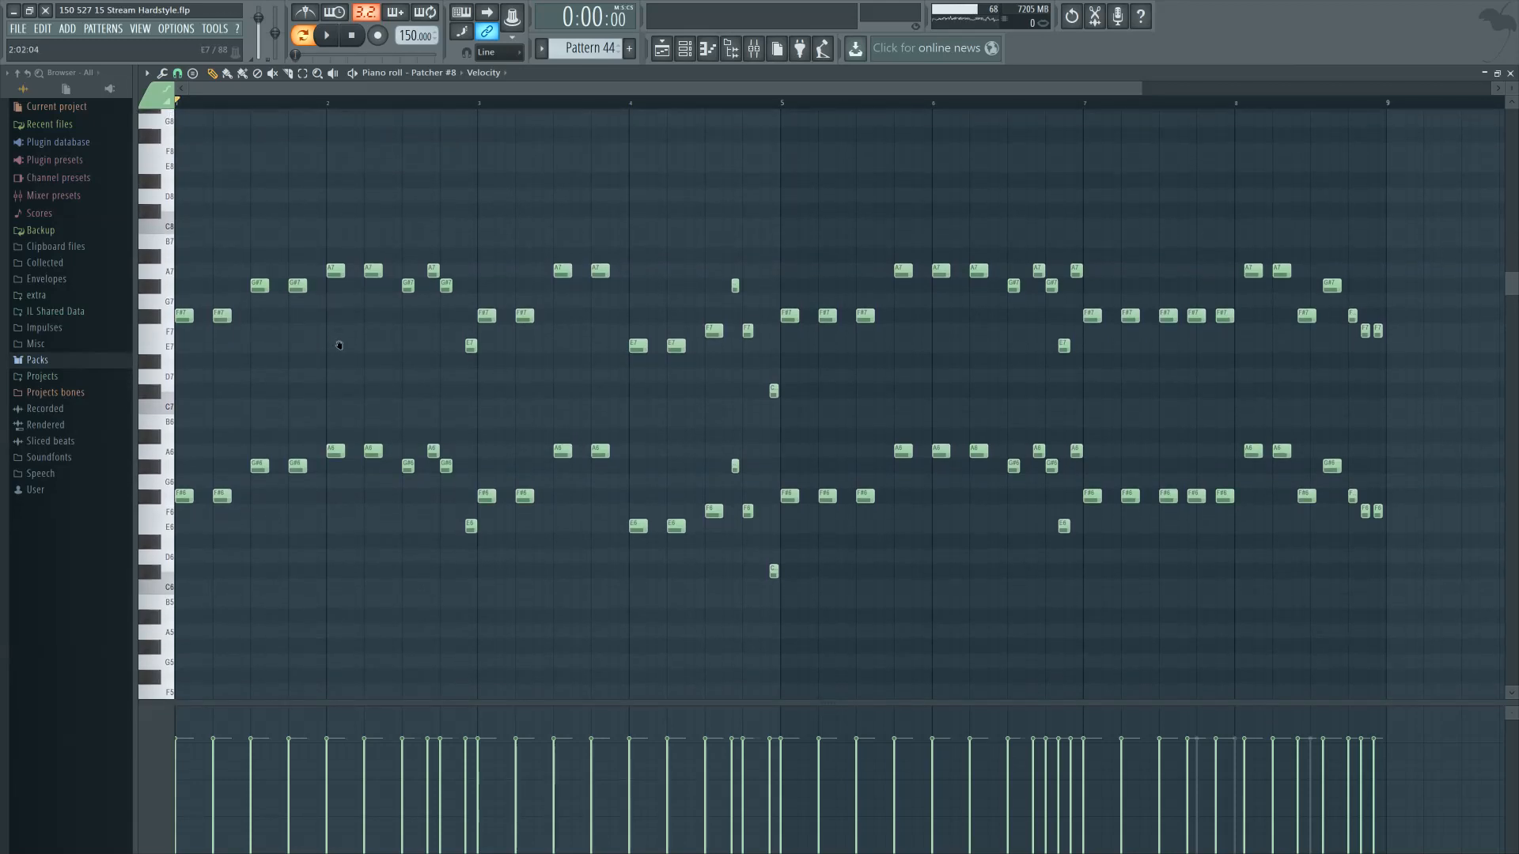
scroll(341, 358, up, 1)
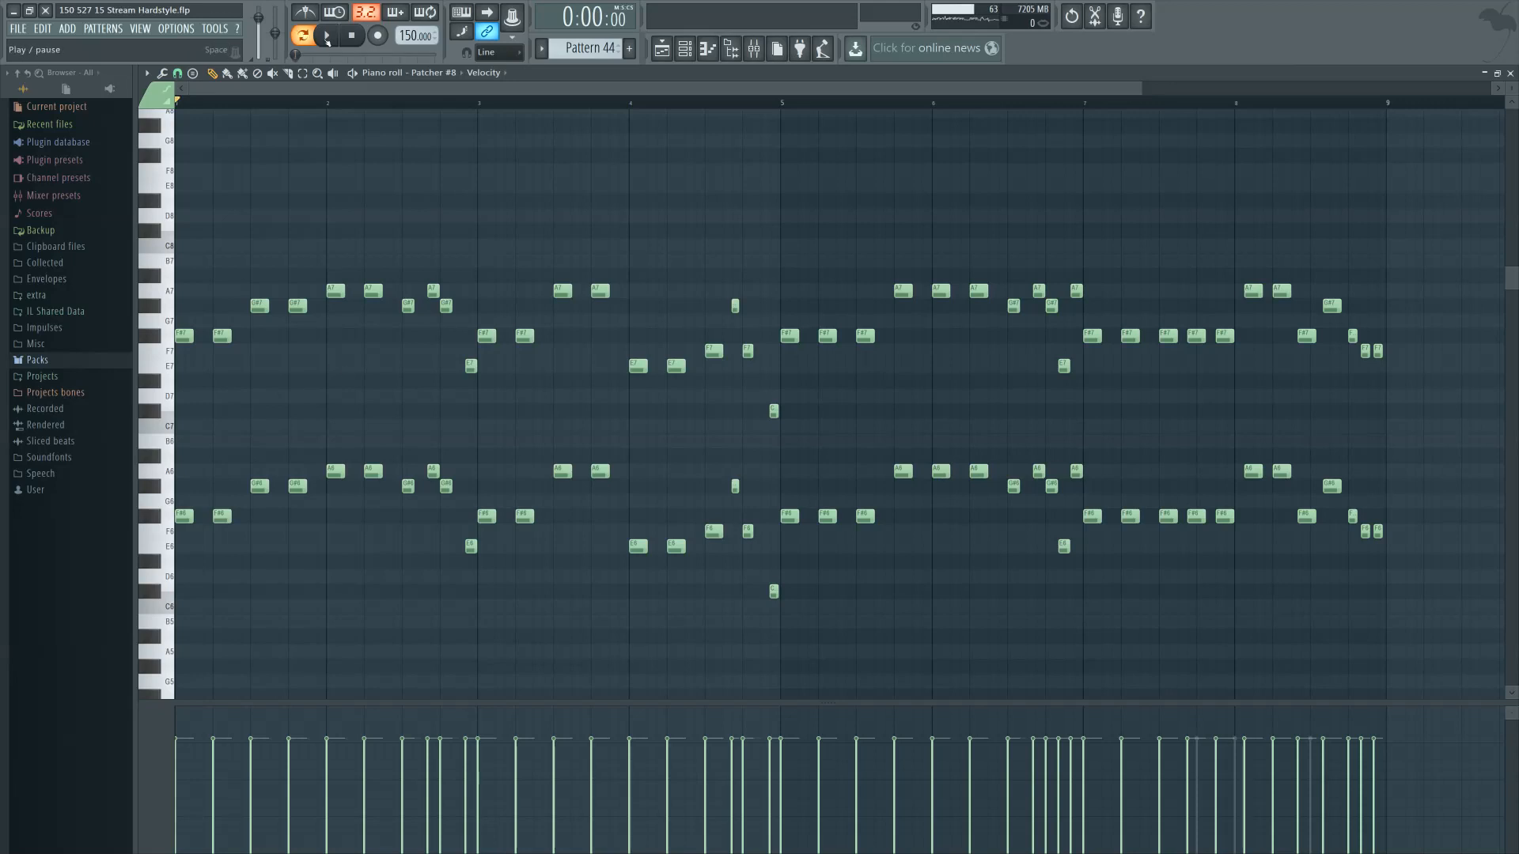
Play Pattern 44 from the start and check its instruments in the channel rack
click(326, 35)
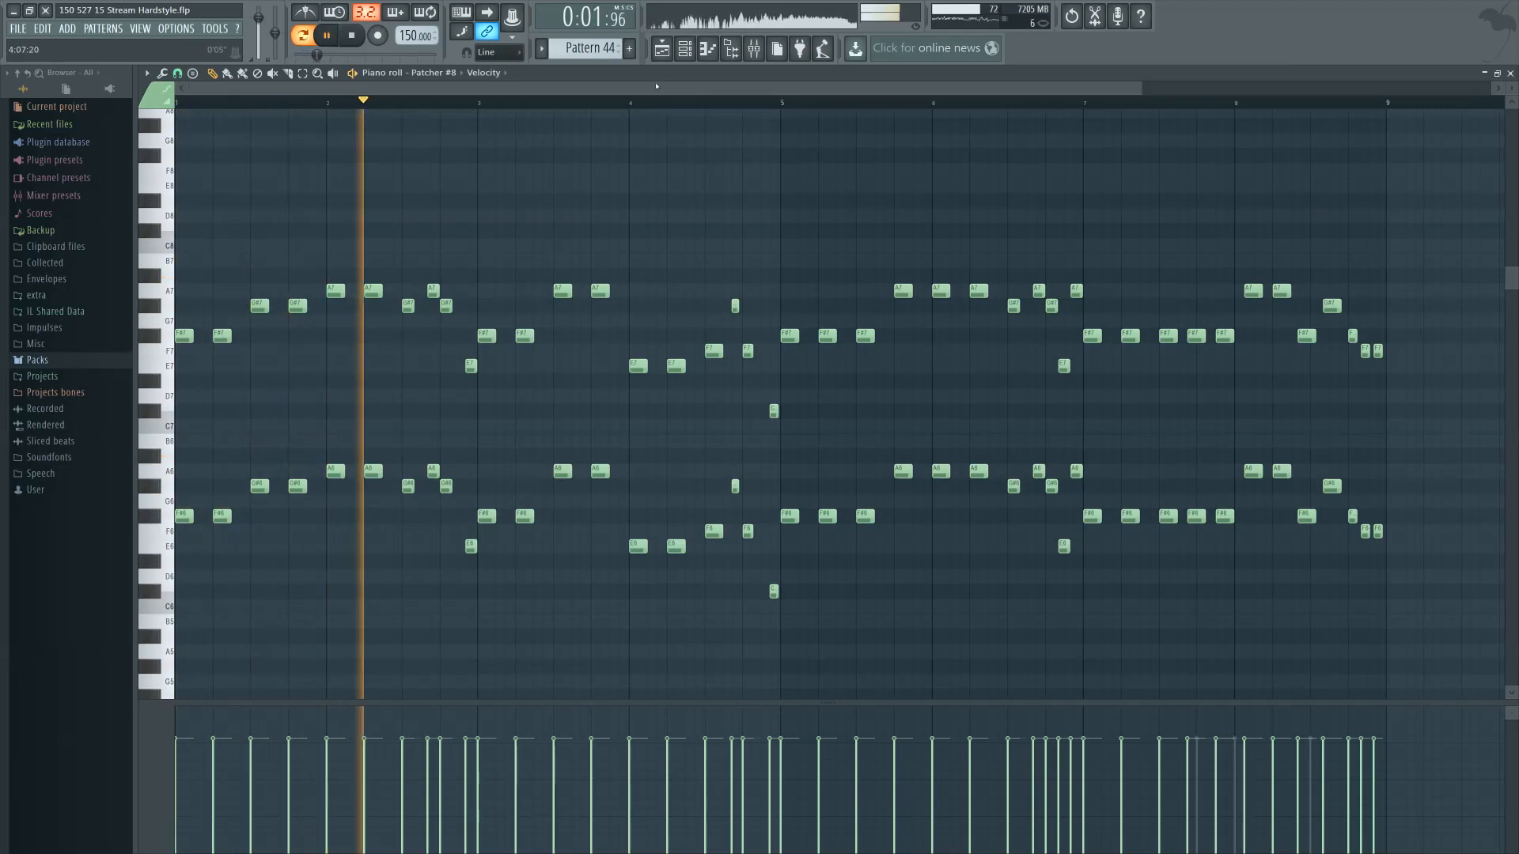
click(685, 49)
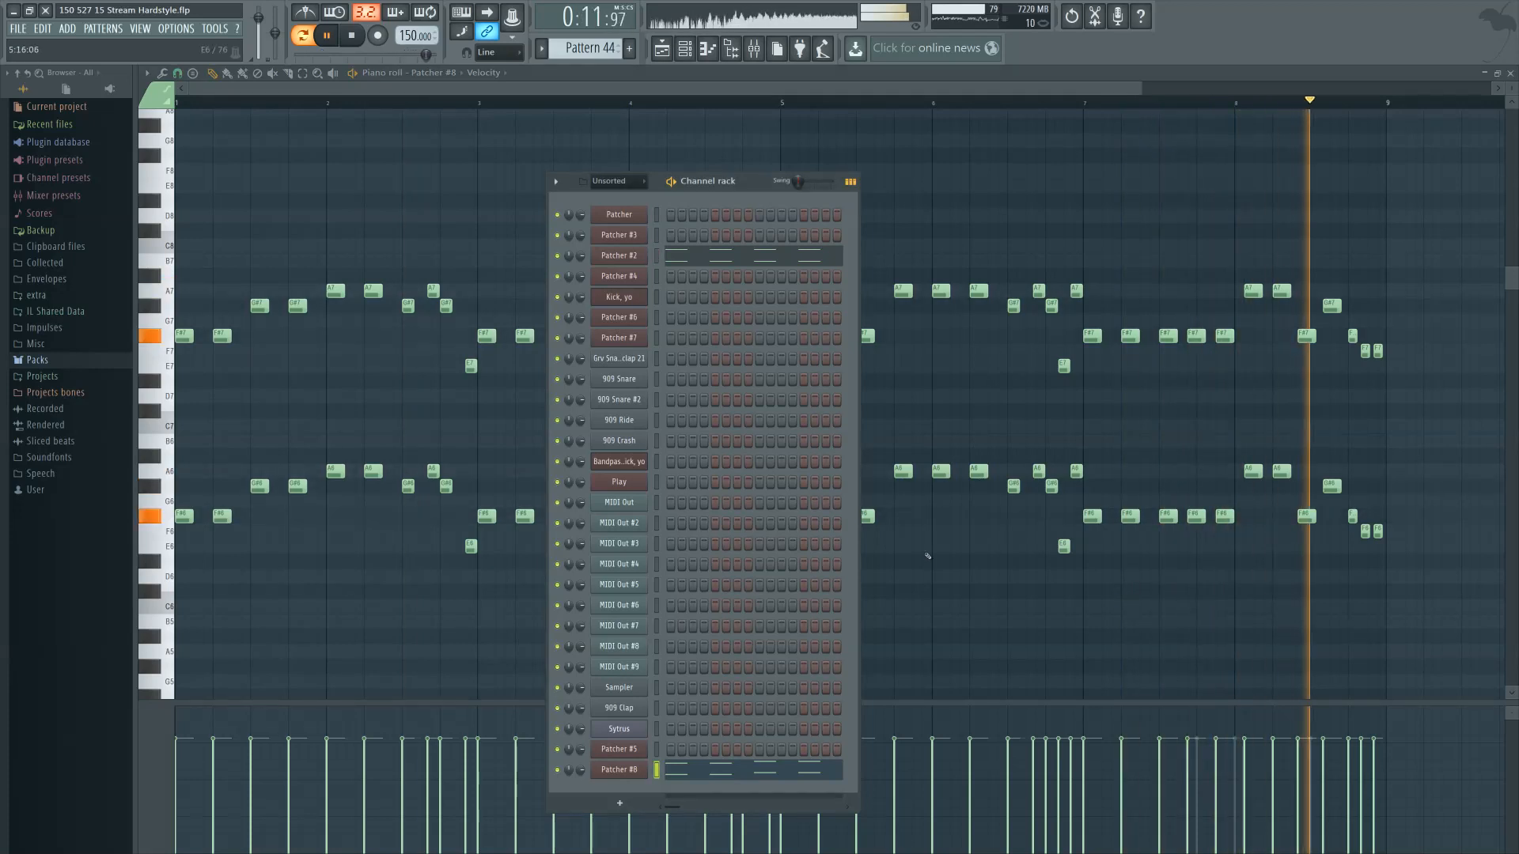
key(F6)
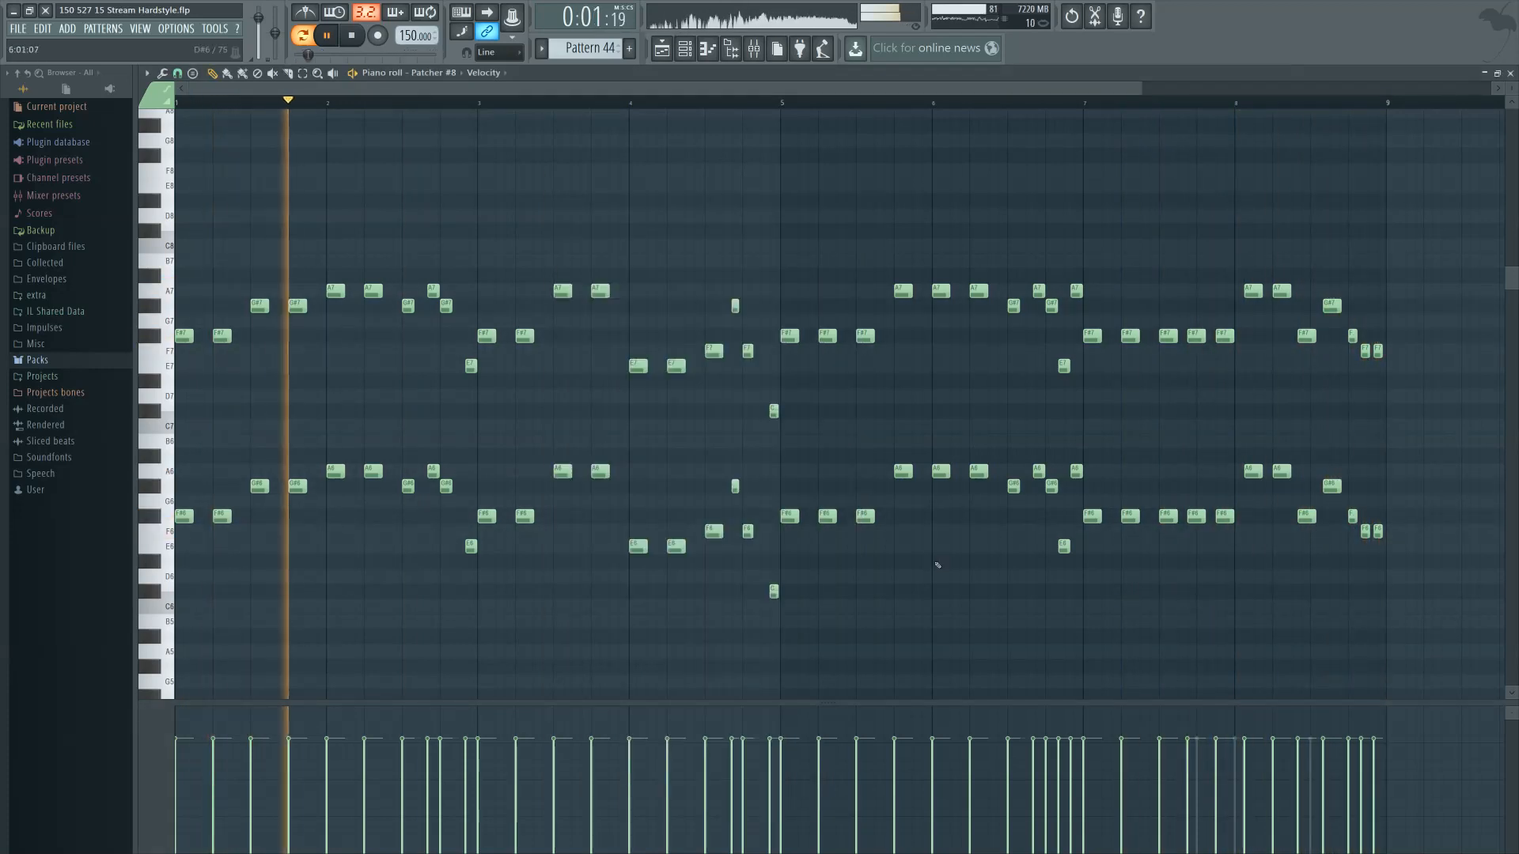
key(space)
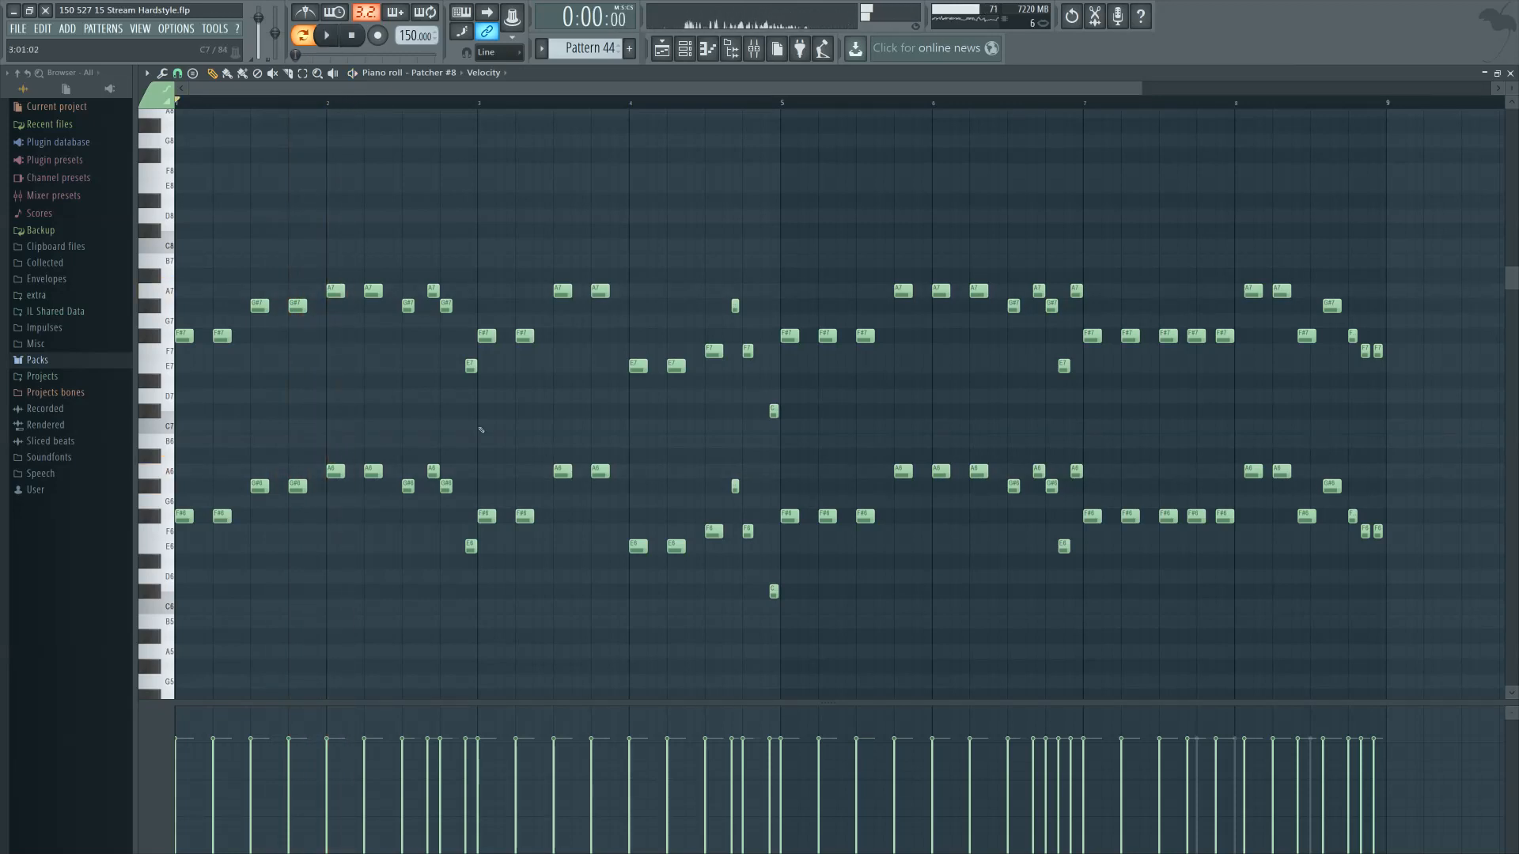
Move the Pattern 44 clip to bar 95, place a copy at bar 103, and delete the Pattern 8 clip
key(F5)
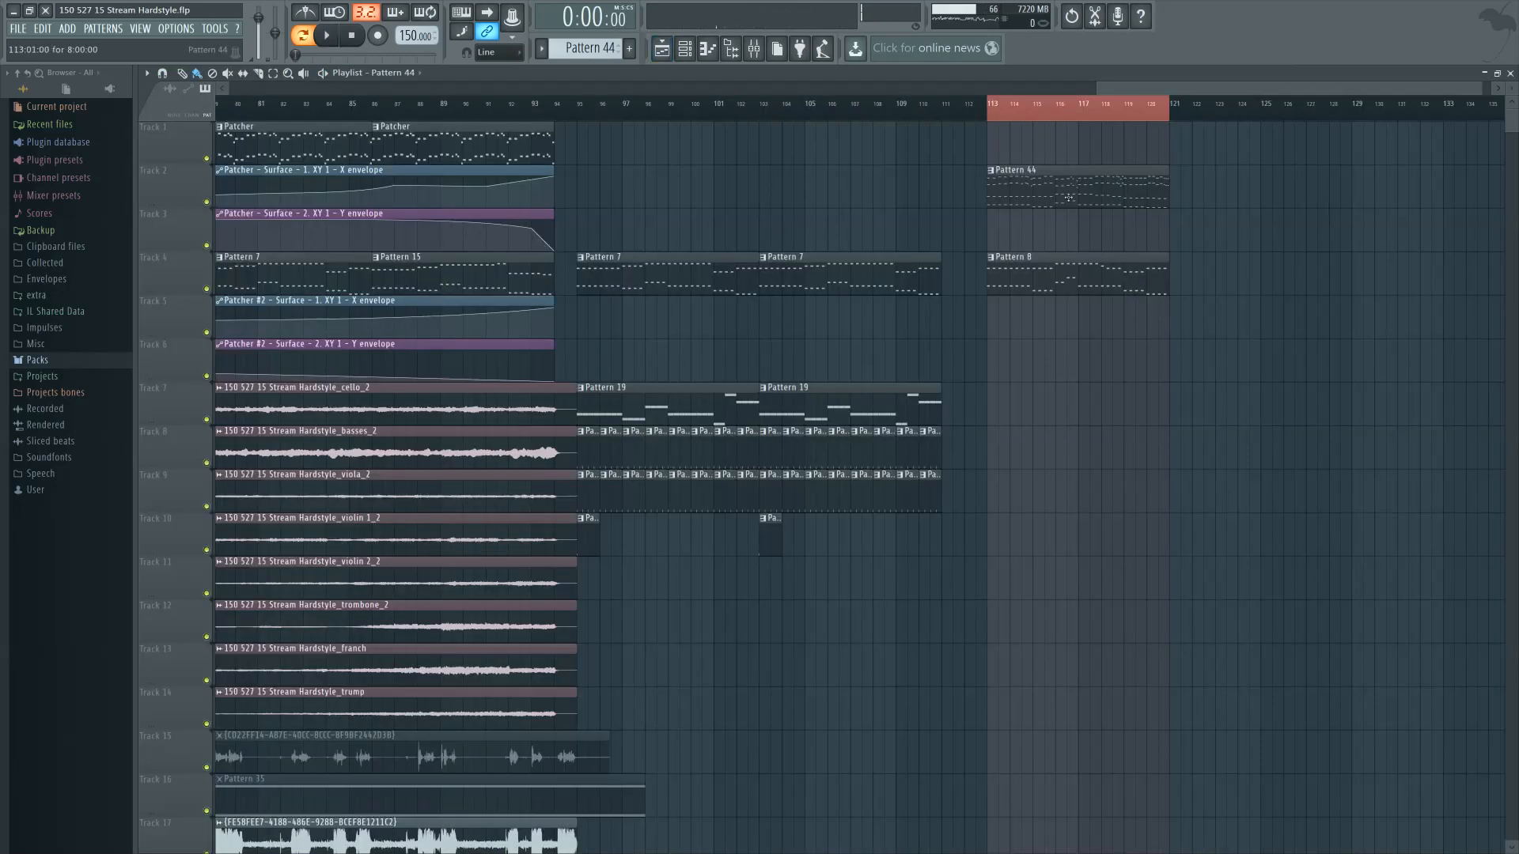
drag(1071, 196, 720, 190)
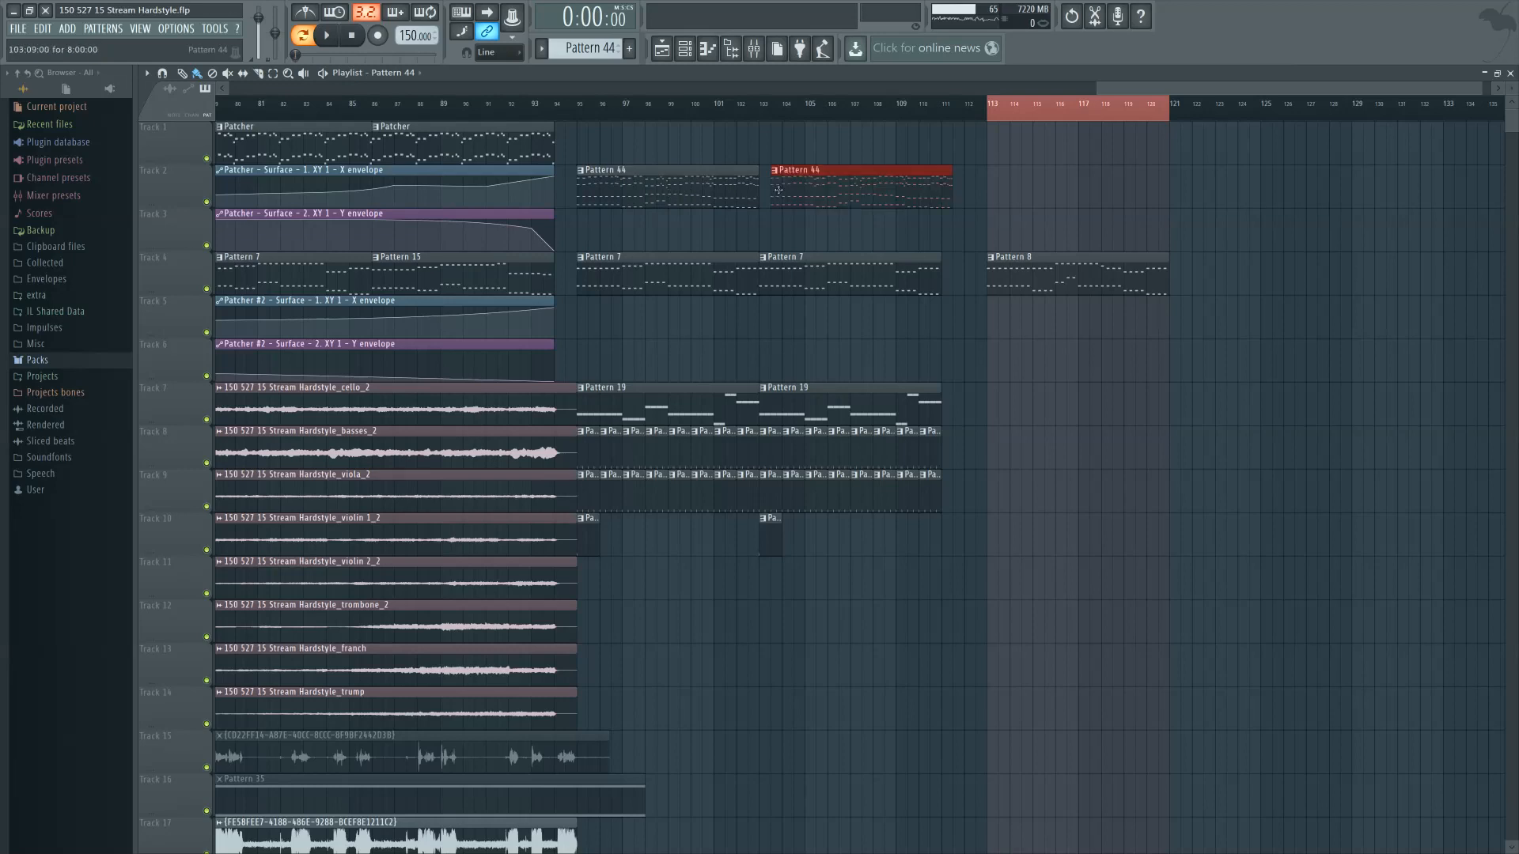
right_click(1147, 277)
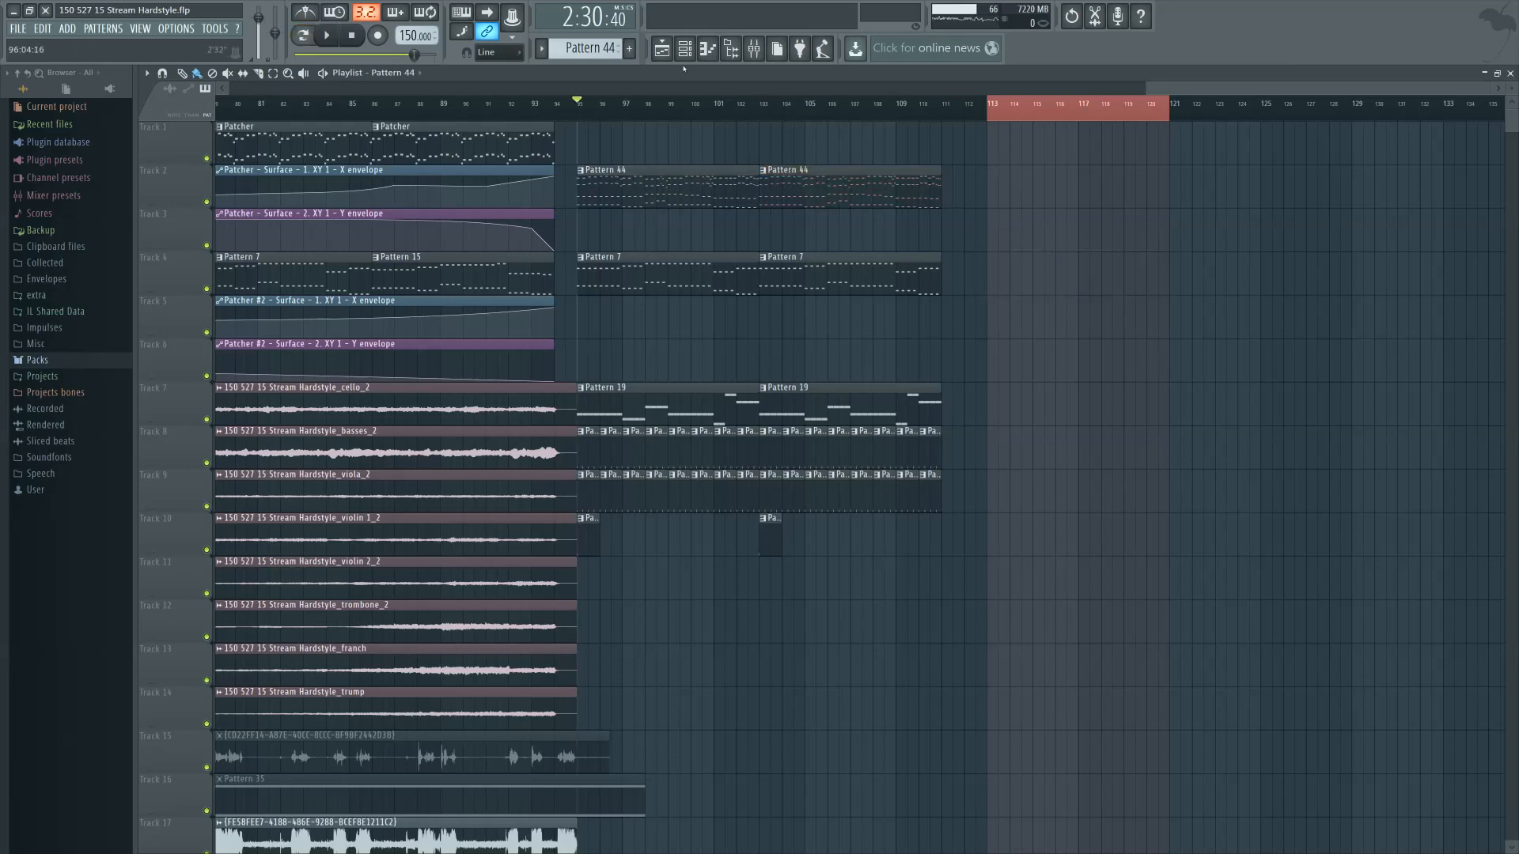
Open the Patcher #8 channel with the mixer and route it to mixer track 66
click(707, 50)
click(685, 52)
click(707, 52)
click(687, 53)
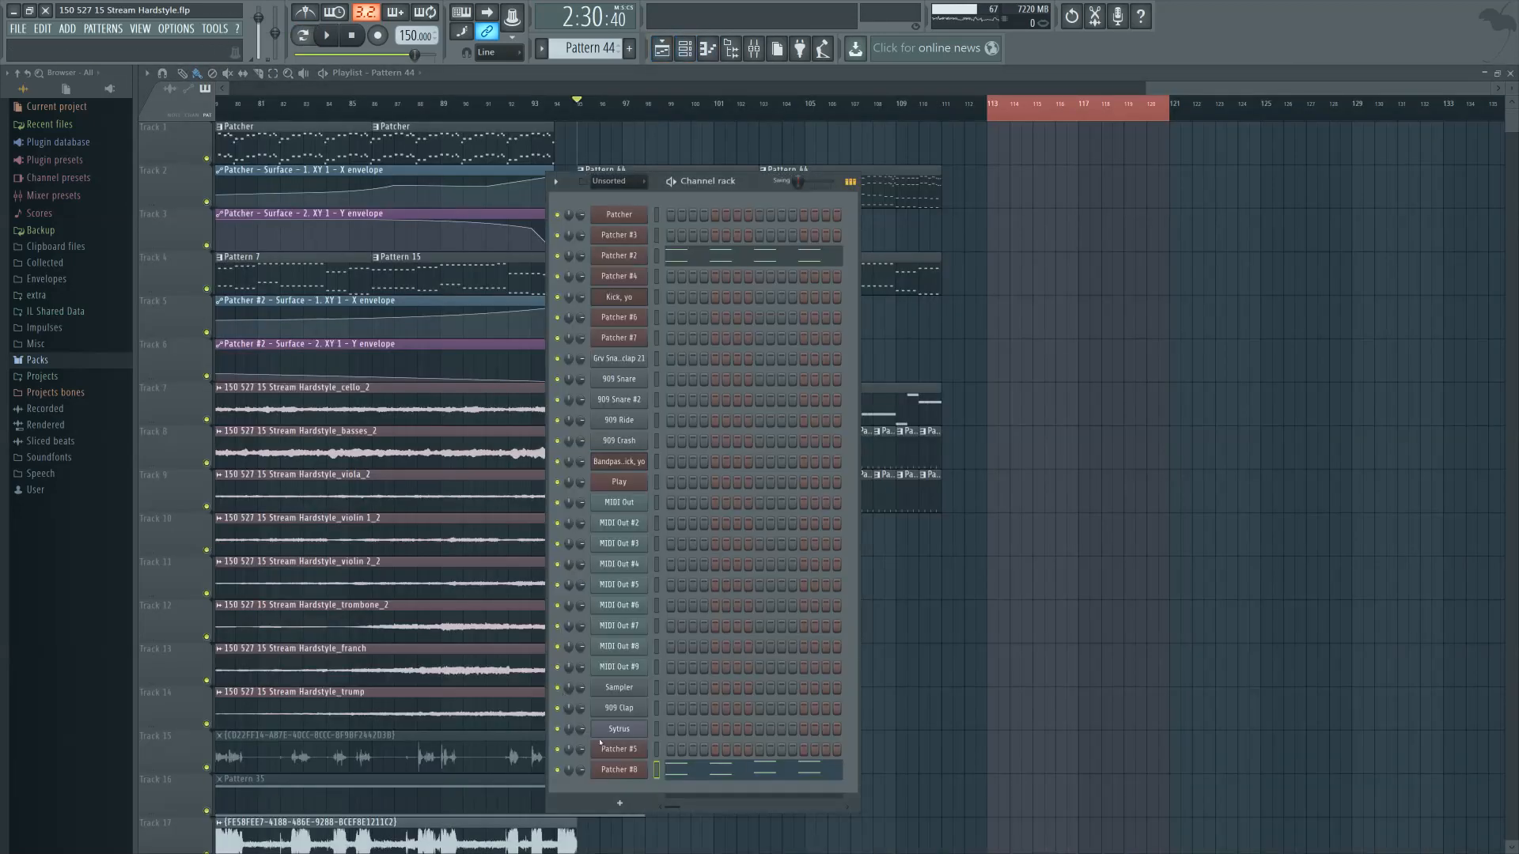
click(621, 769)
double_click(656, 769)
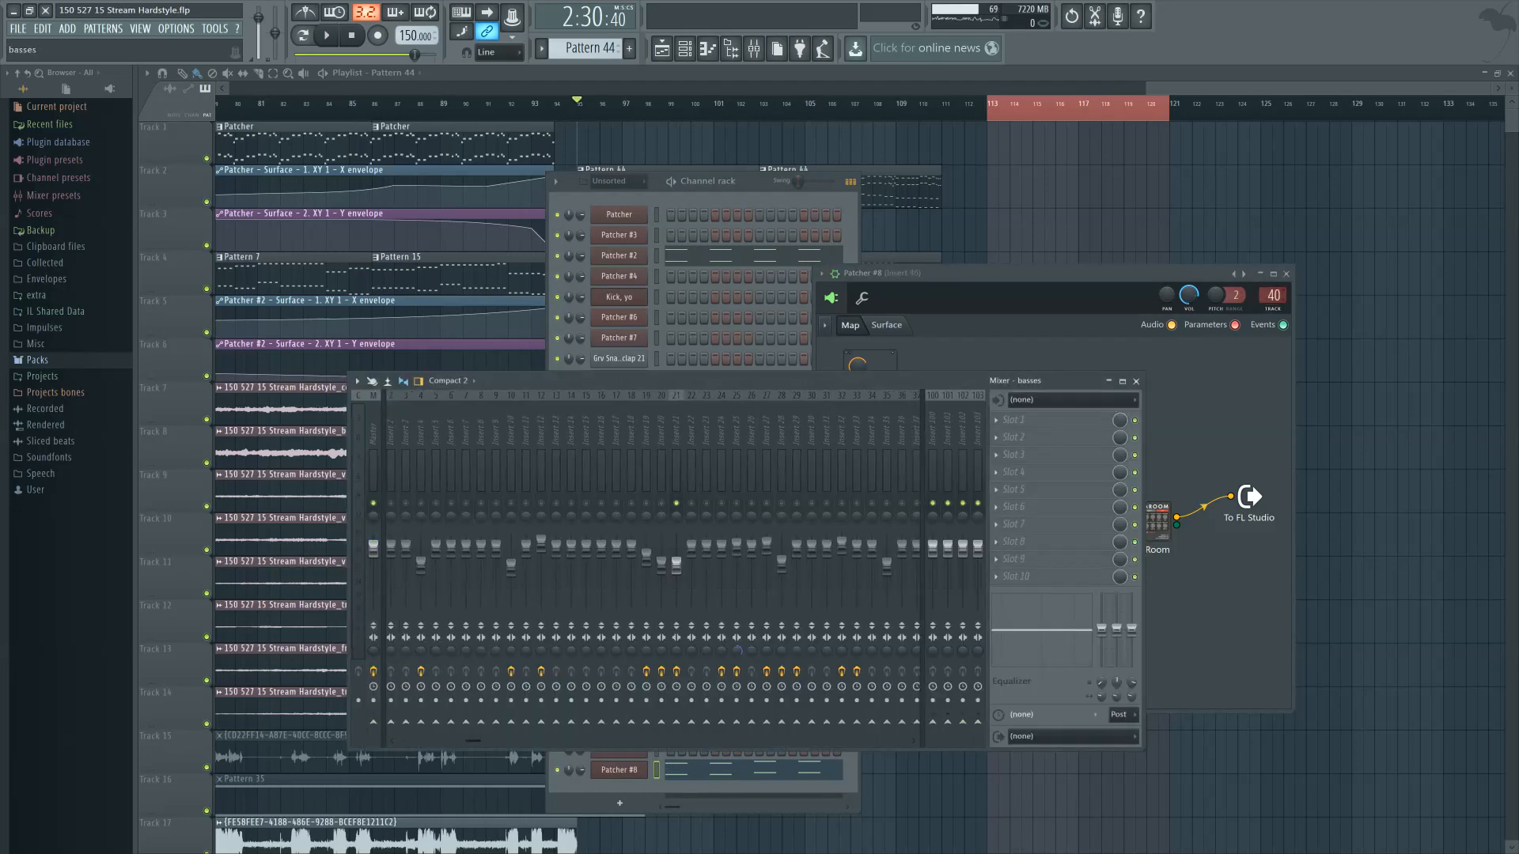
click(807, 475)
key(ctrl+l)
drag(1274, 295, 1273, 249)
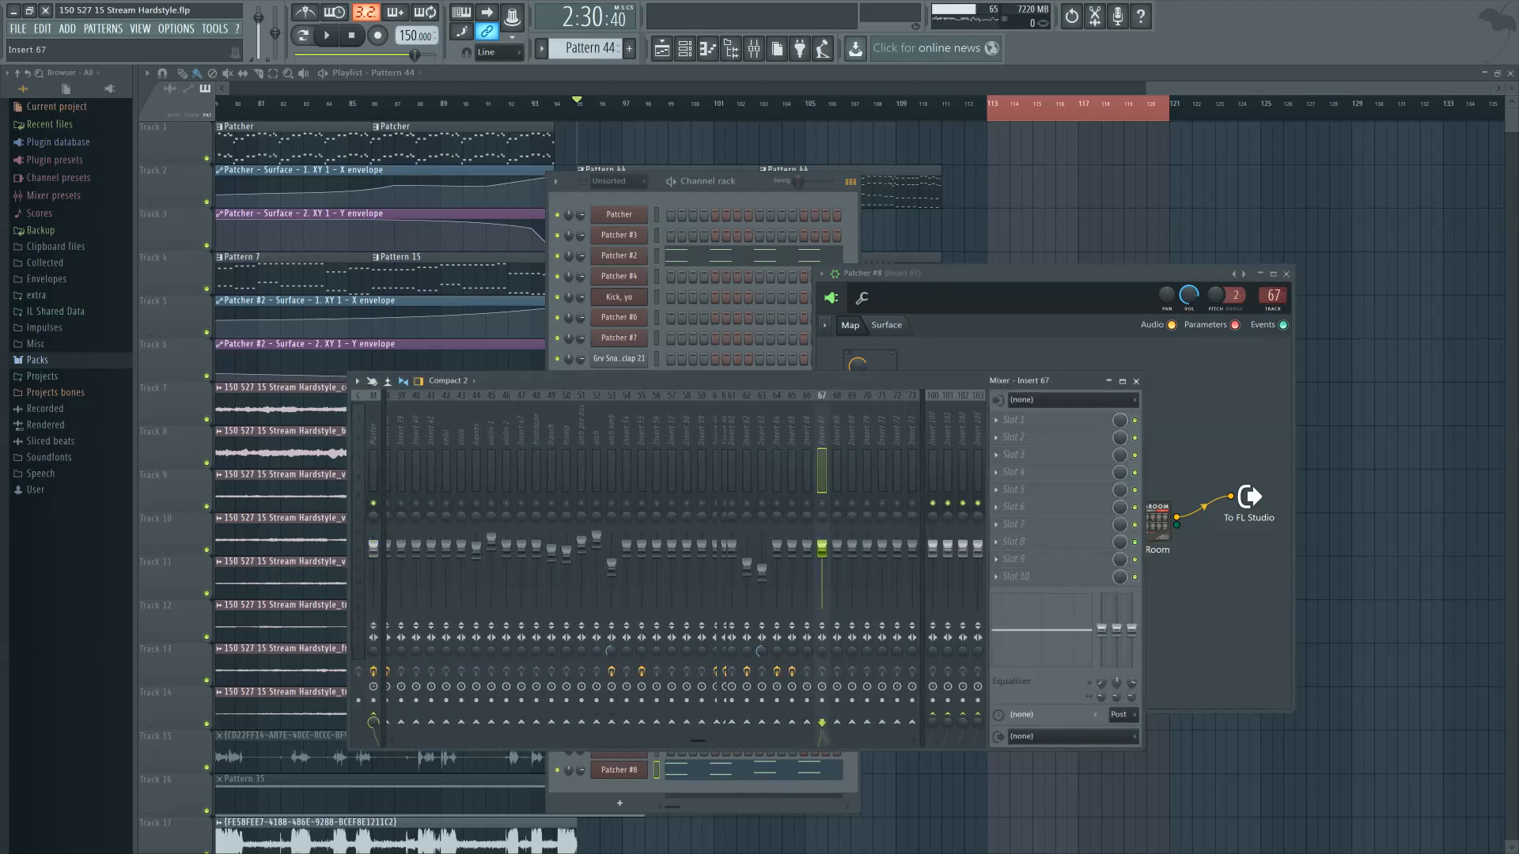
scroll(655, 519, up, 5)
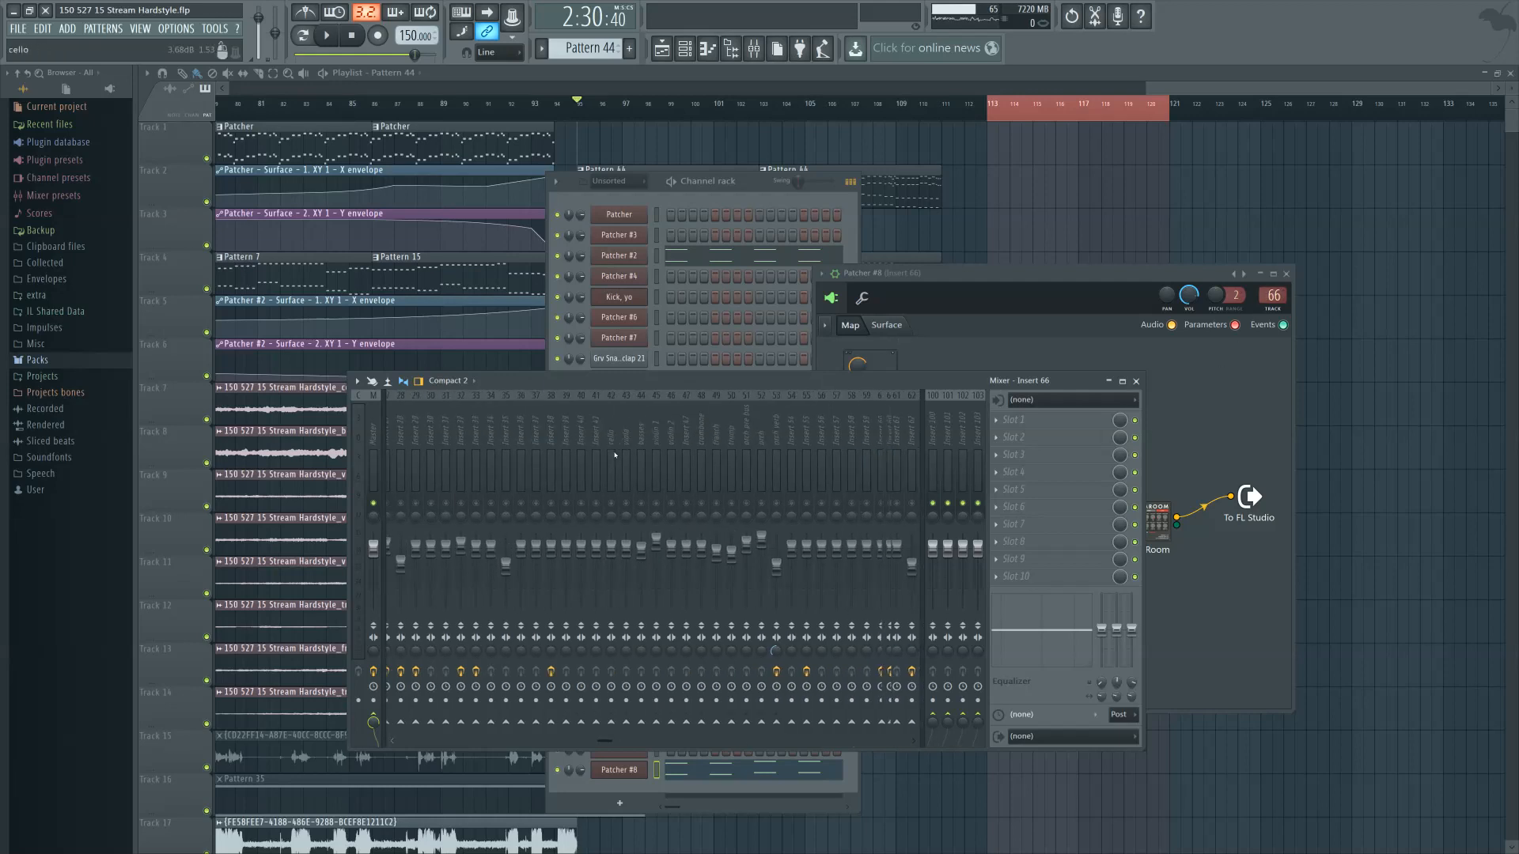
Test the playback against the mixer meters and reactivate all muted mixer tracks
key(space)
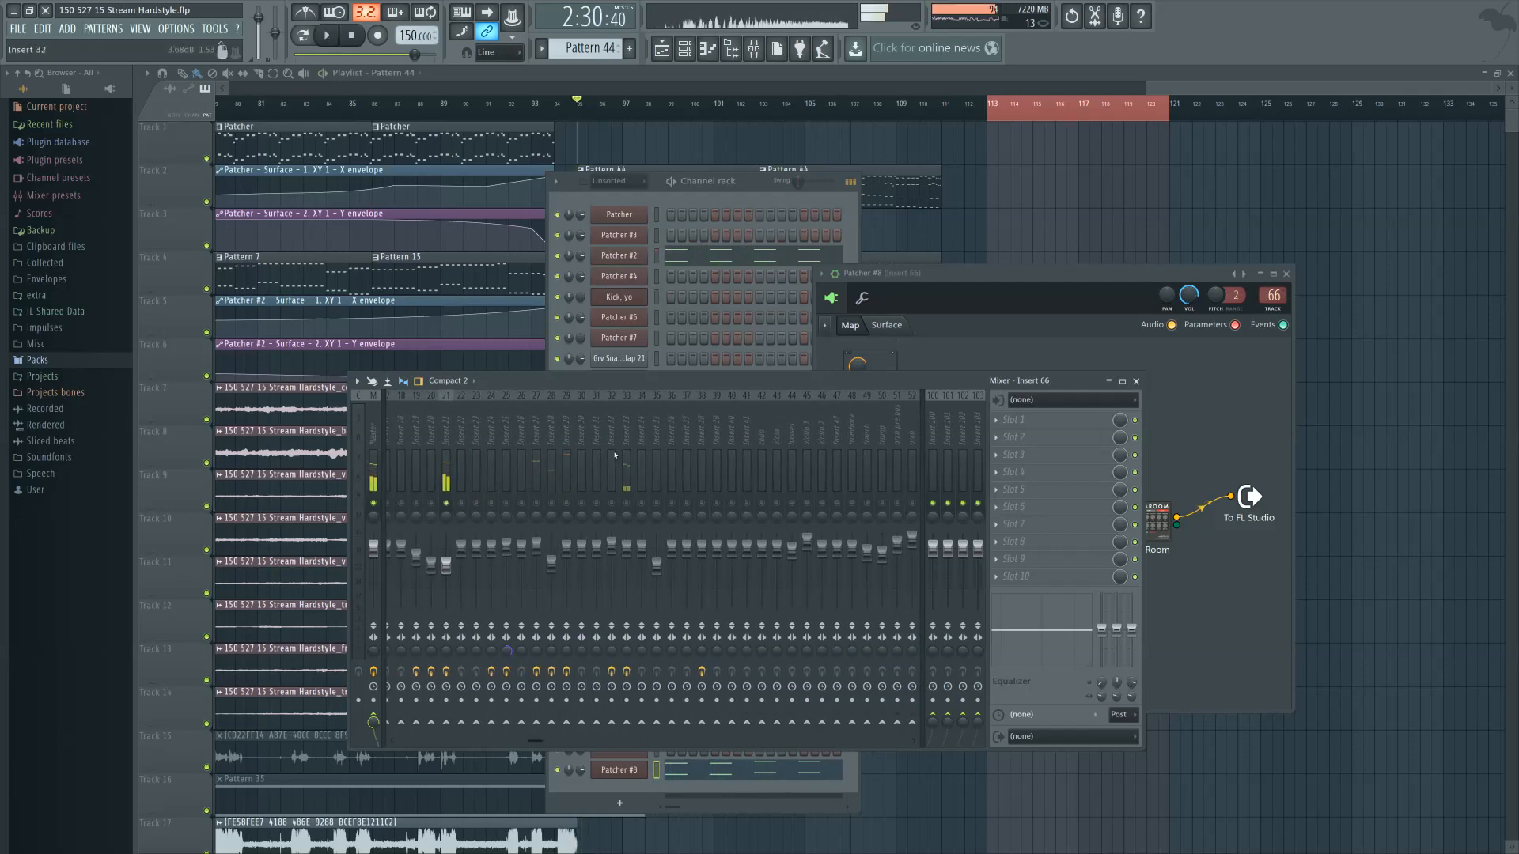
key(space)
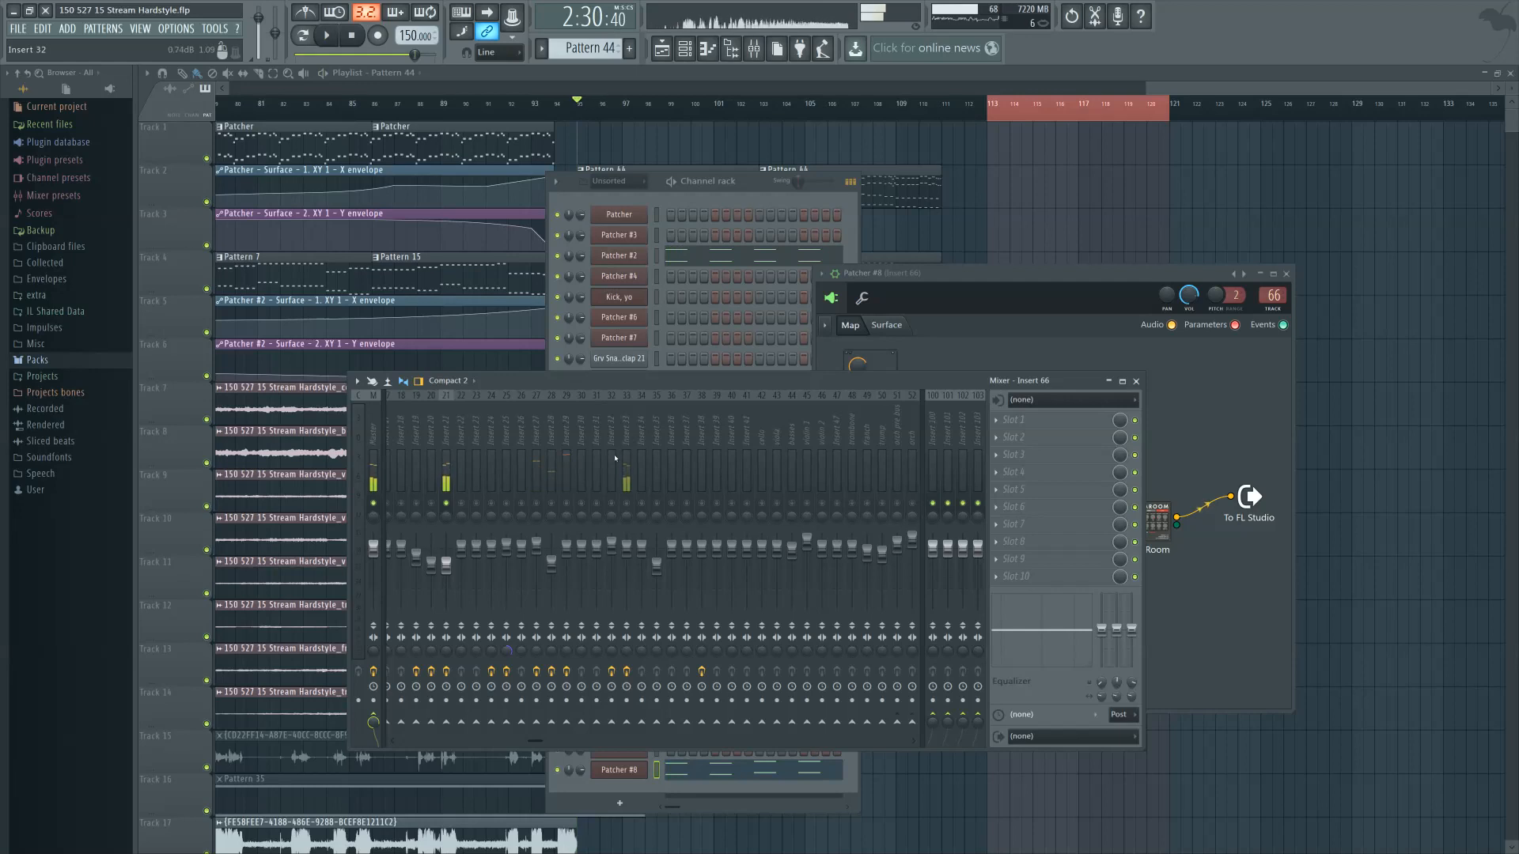
right_click(621, 506)
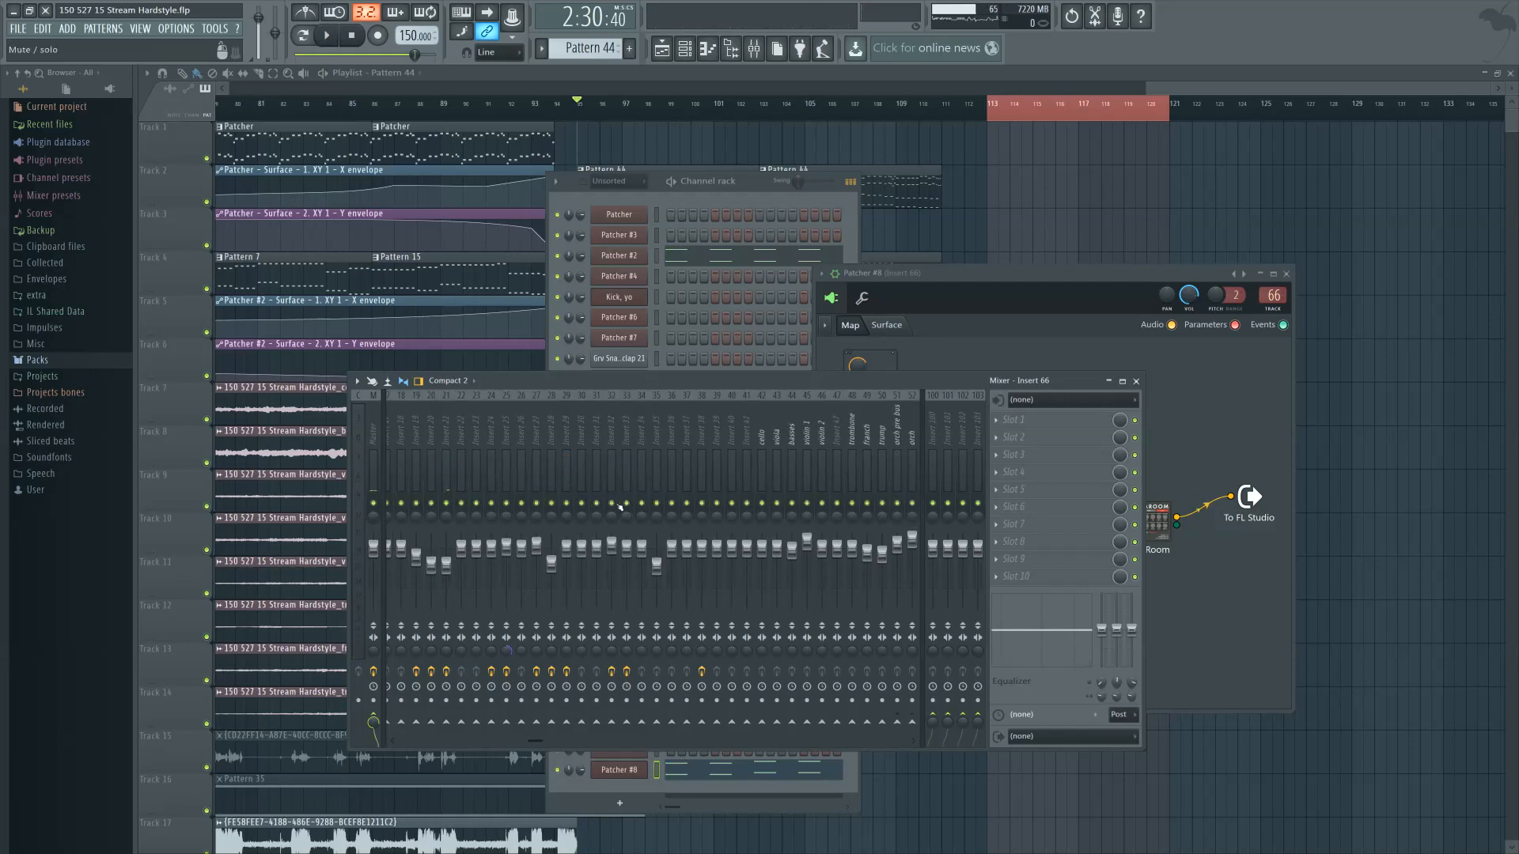
Check the audio and project settings, and return to the playlist arrangement around bars 95–111
click(176, 29)
click(198, 55)
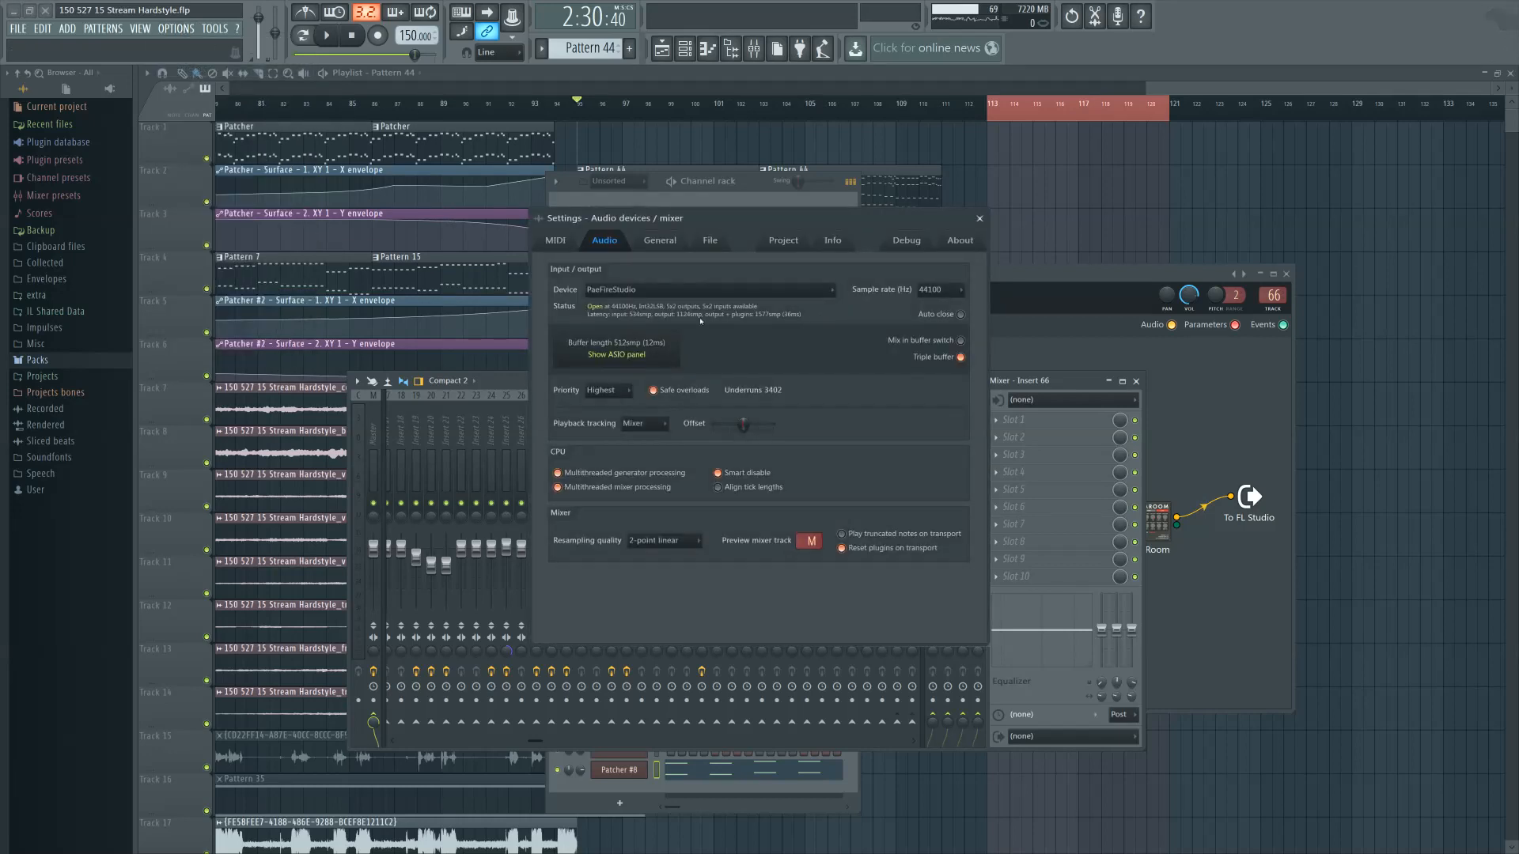
click(793, 241)
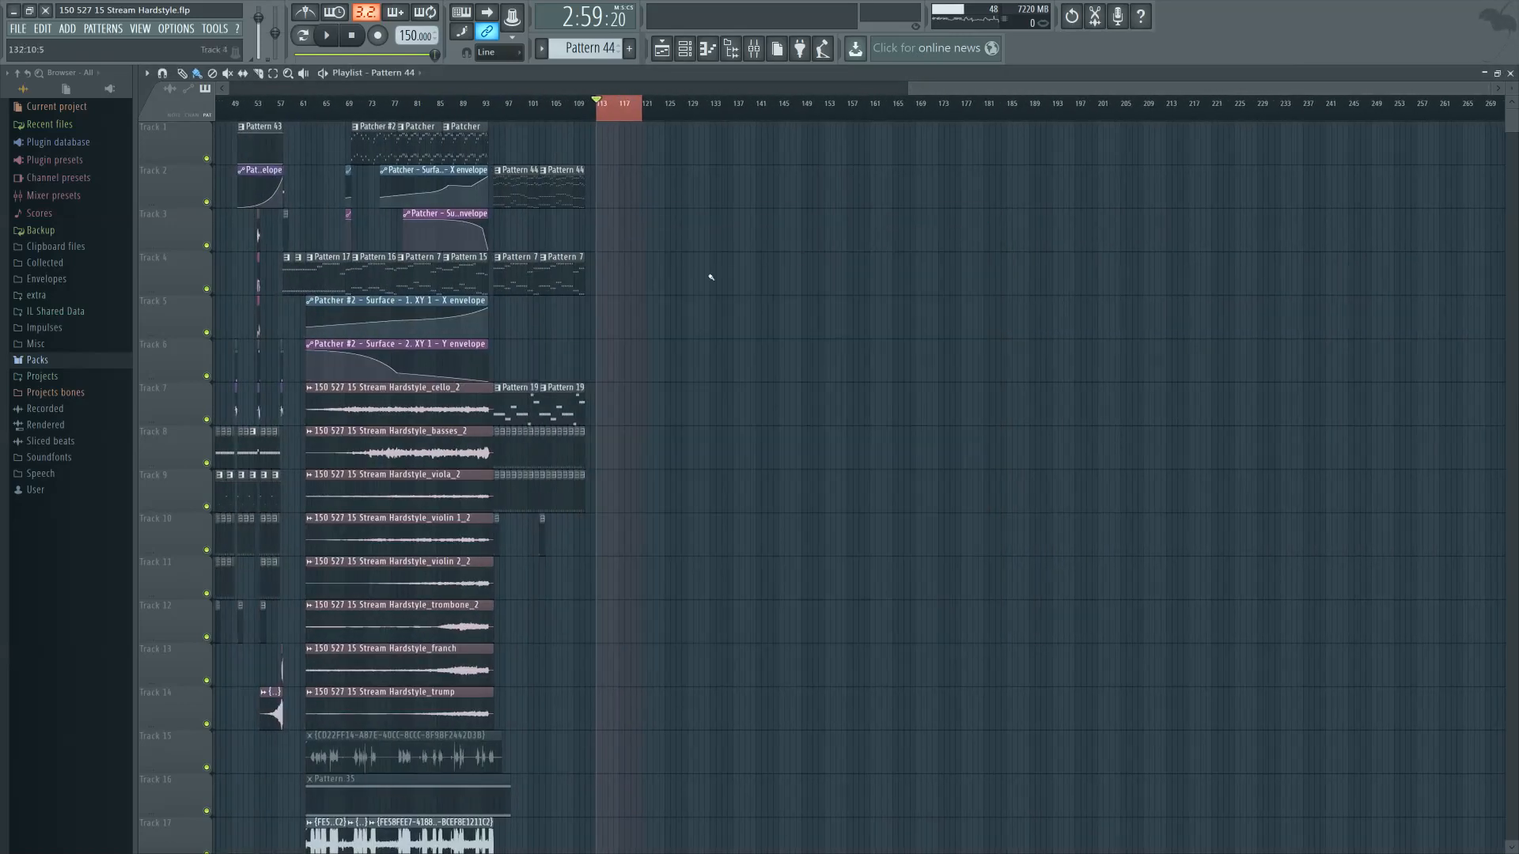
scroll(710, 277, up, 3)
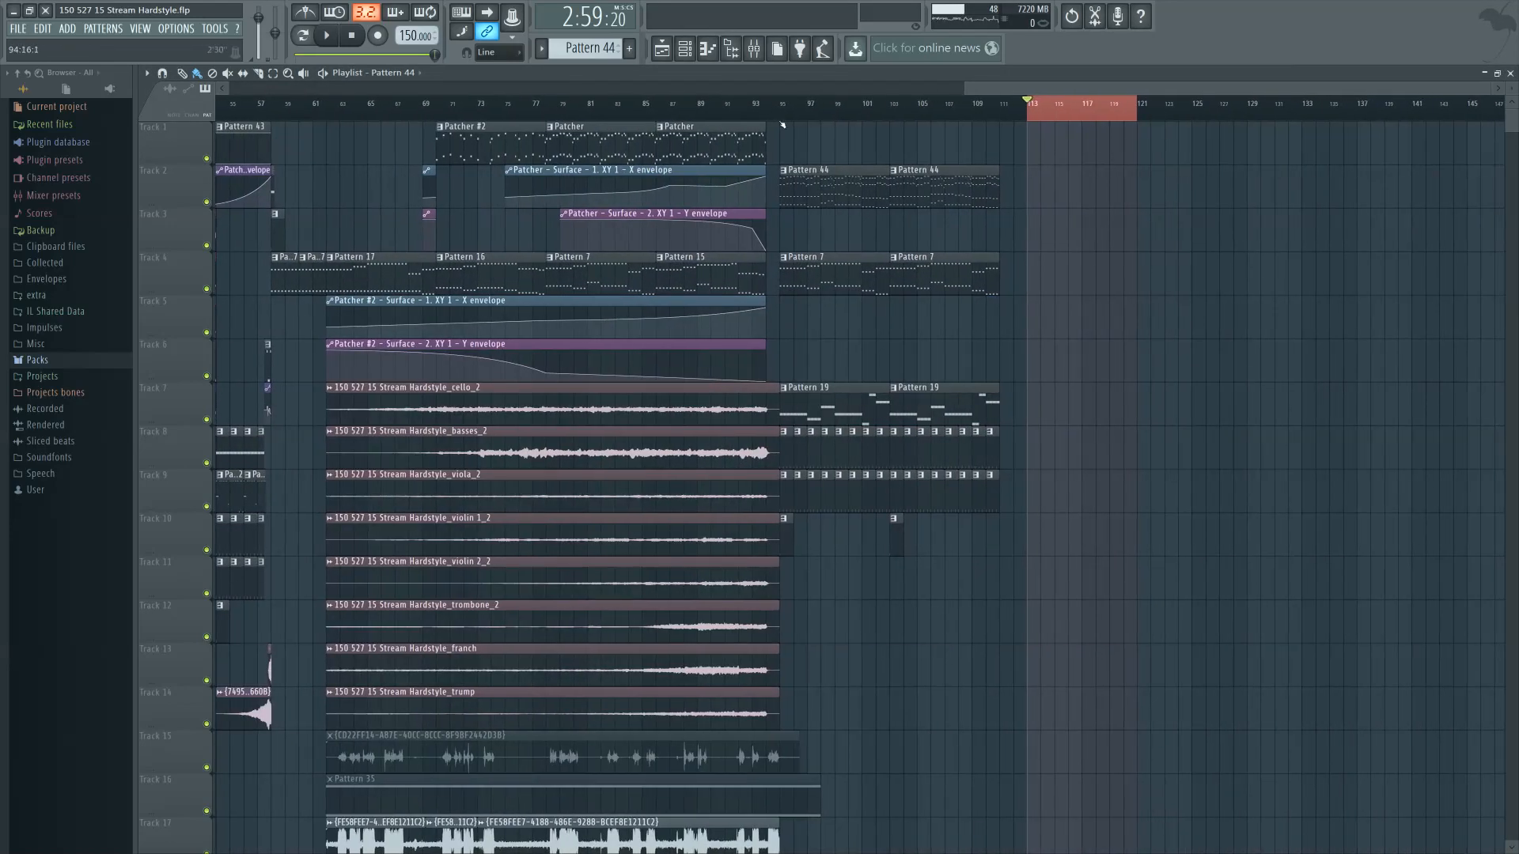
Clear the timeline selection, play the arrangement from bar 95 and check the level of mixer track 66
click(1067, 118)
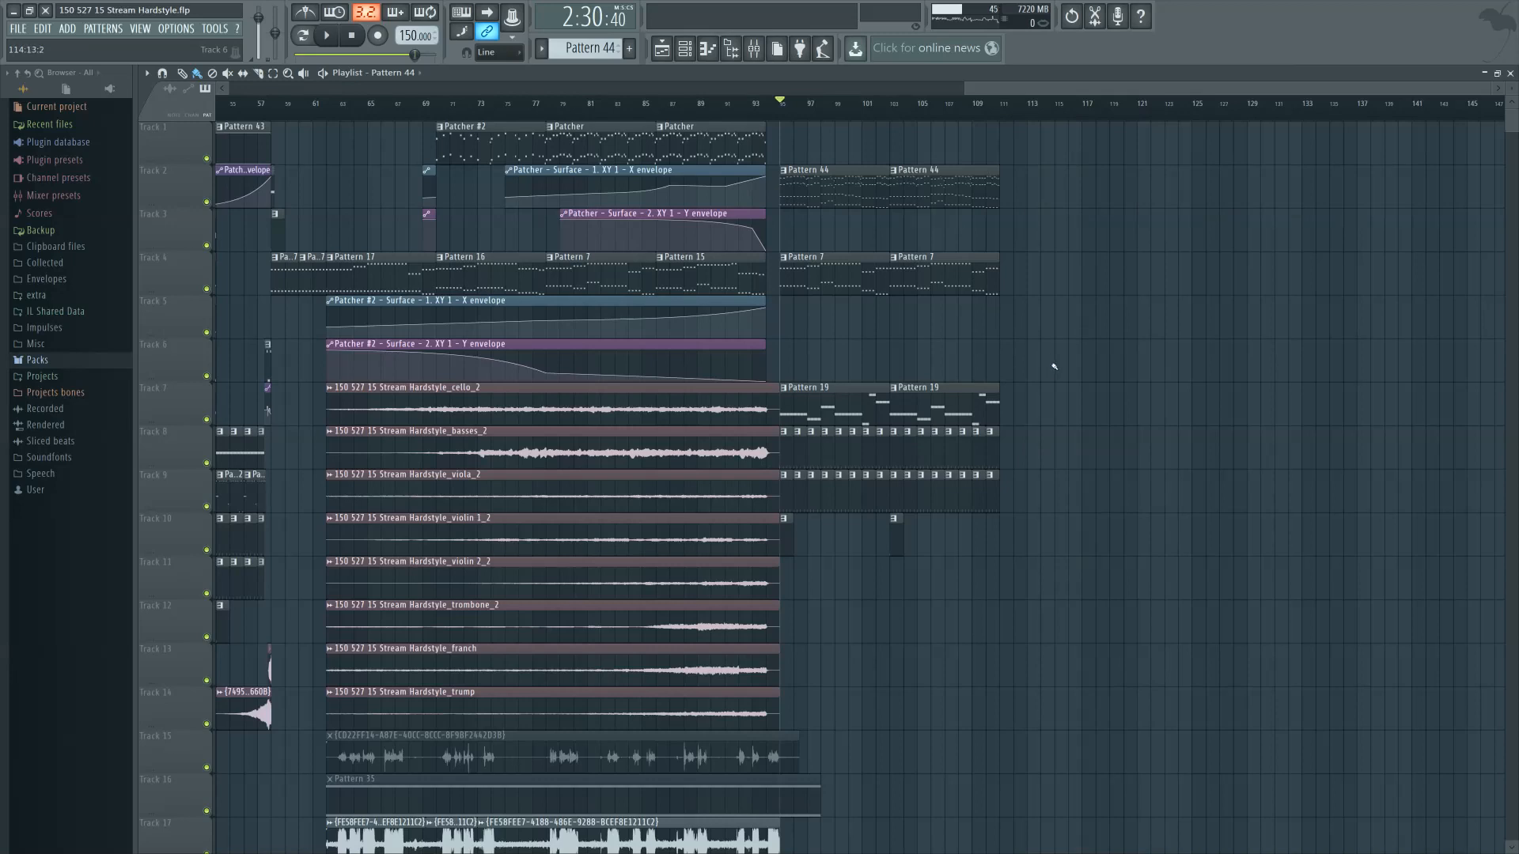
scroll(1054, 366, up, 2)
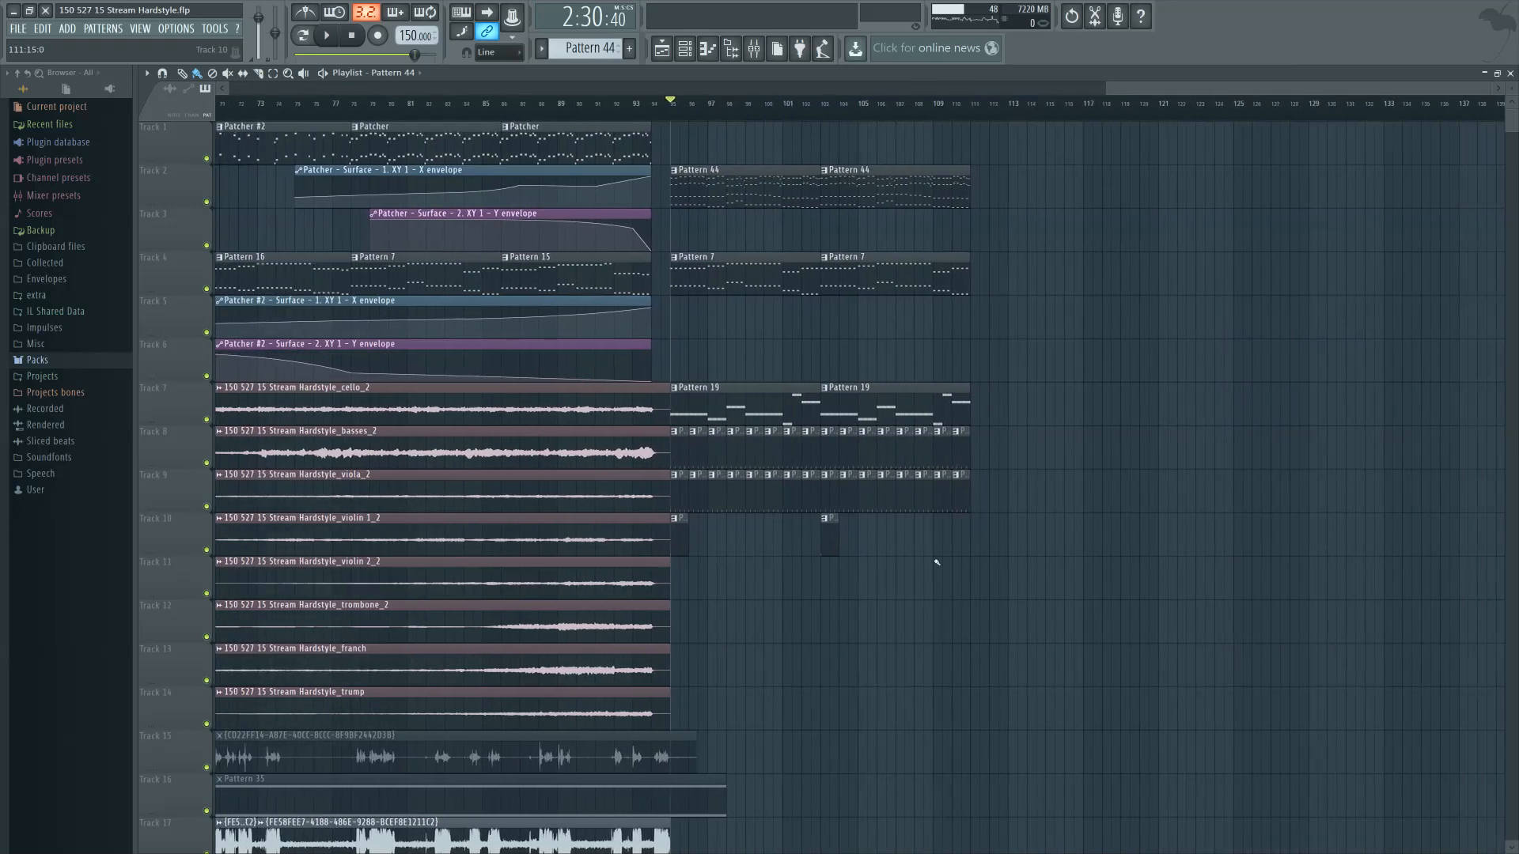
scroll(1046, 504, right, 1)
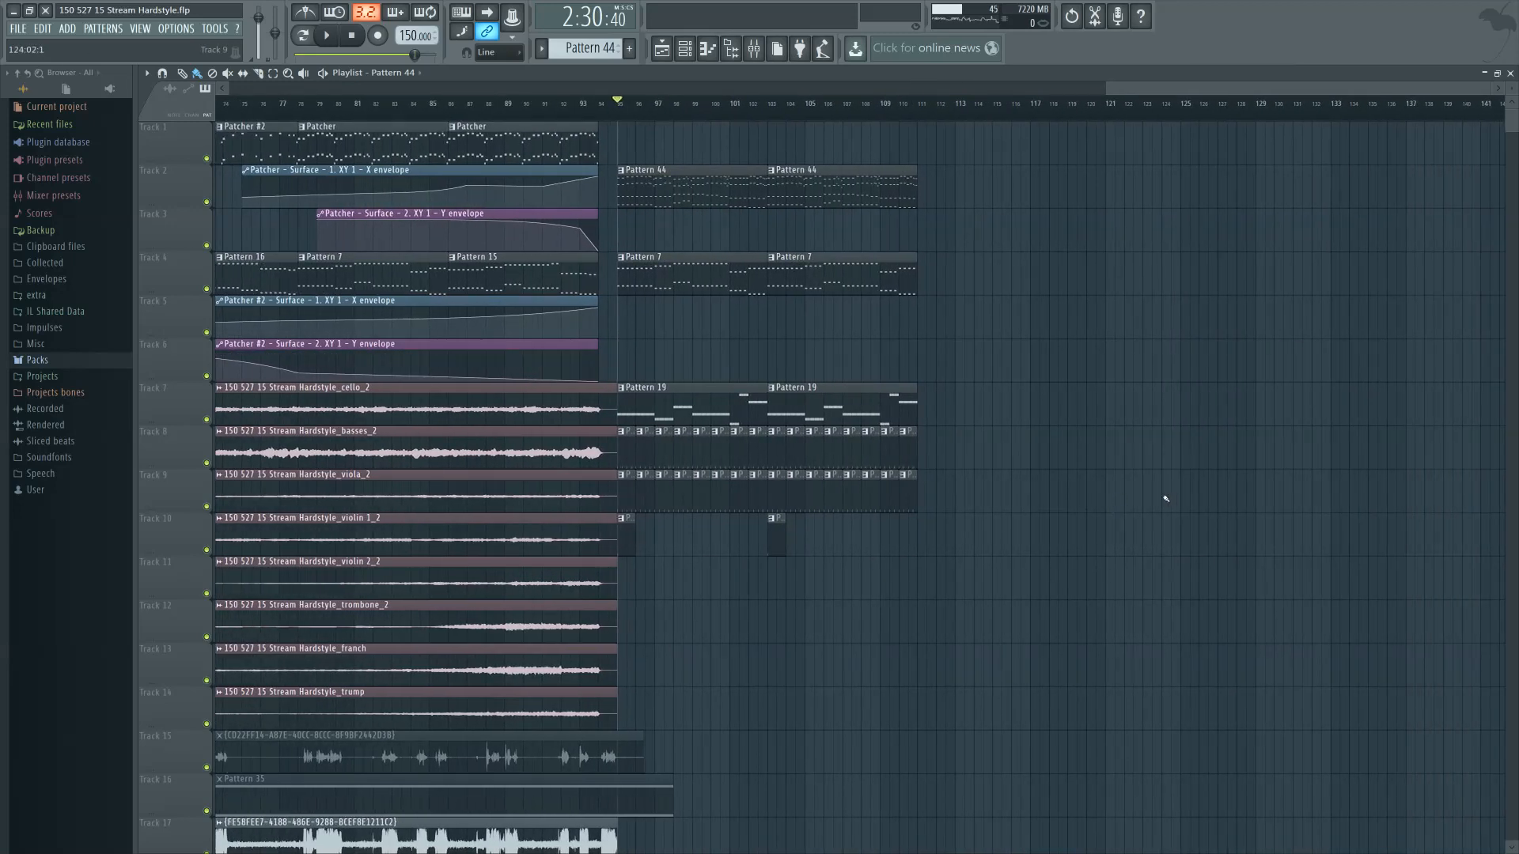
key(space)
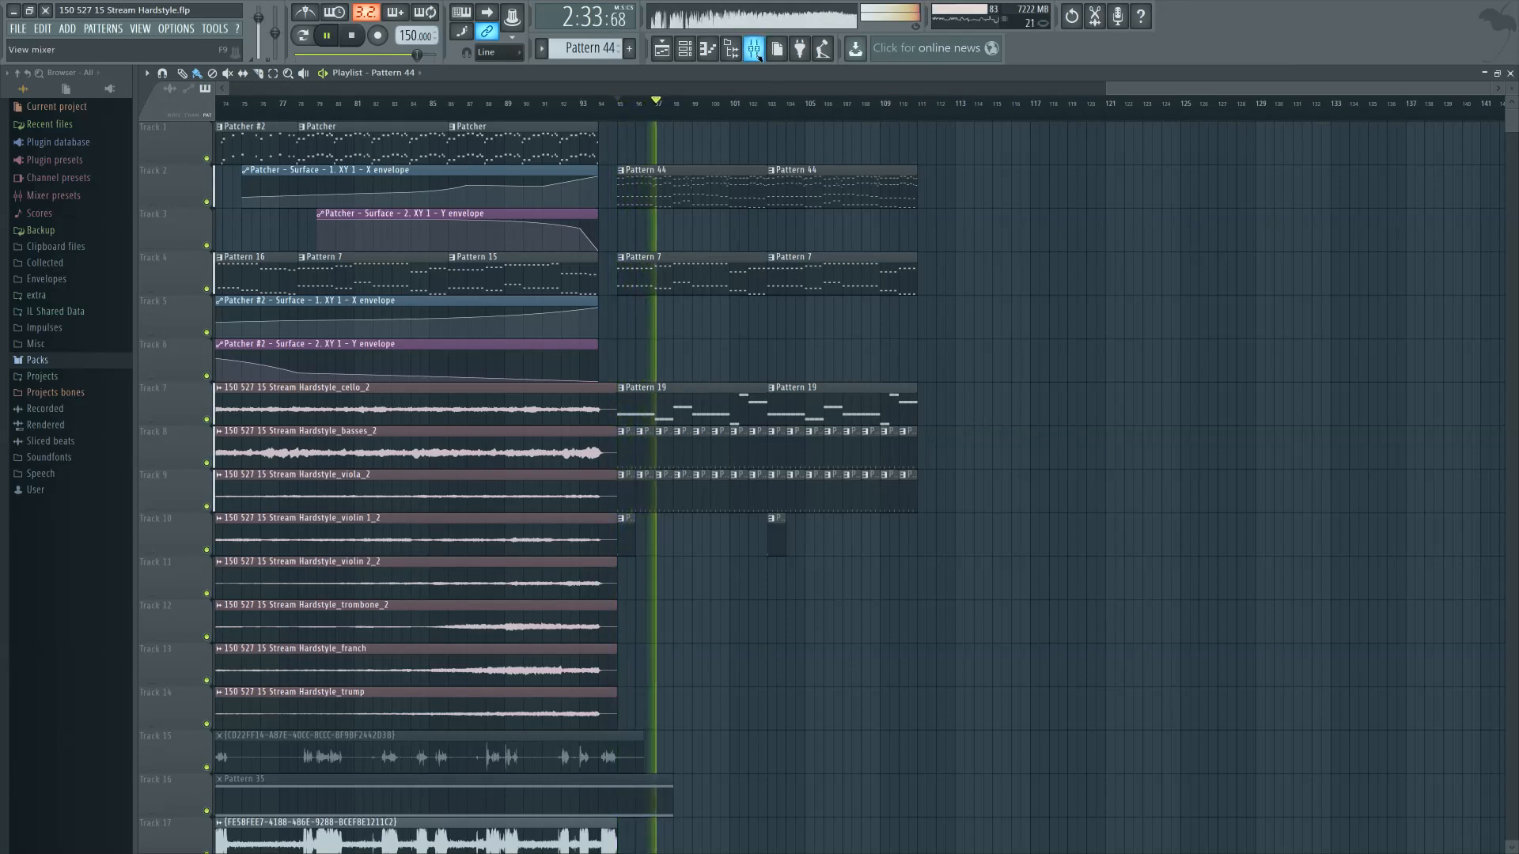
key(F9)
scroll(717, 554, right, 9)
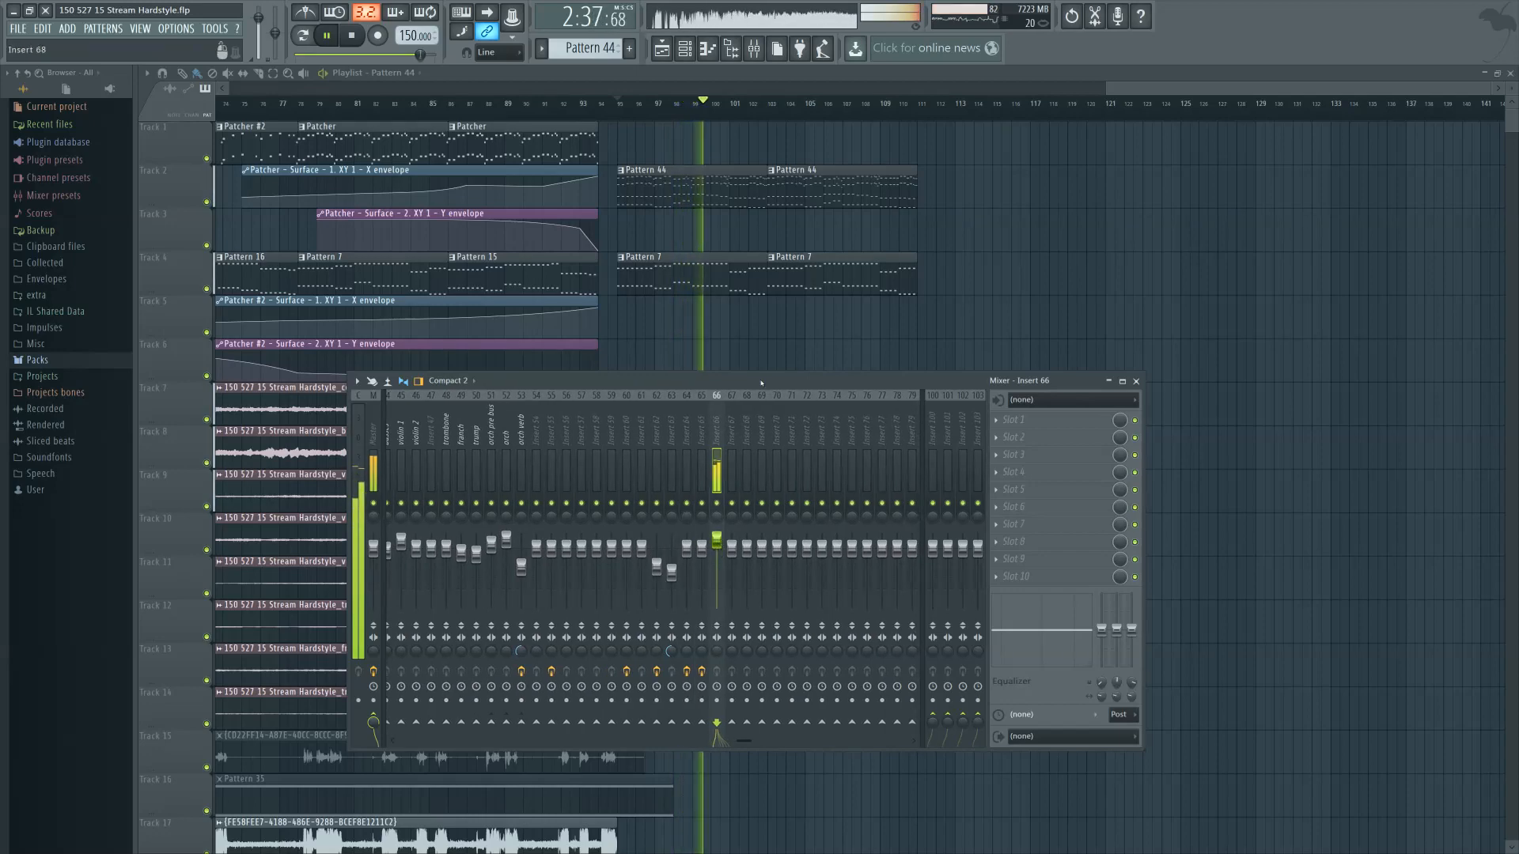
key(space)
key(F9)
Compare the Pattern 19 kick notes with Pattern 7, and copy the lower line of Patcher #2 notes from Pattern 7
double_click(703, 413)
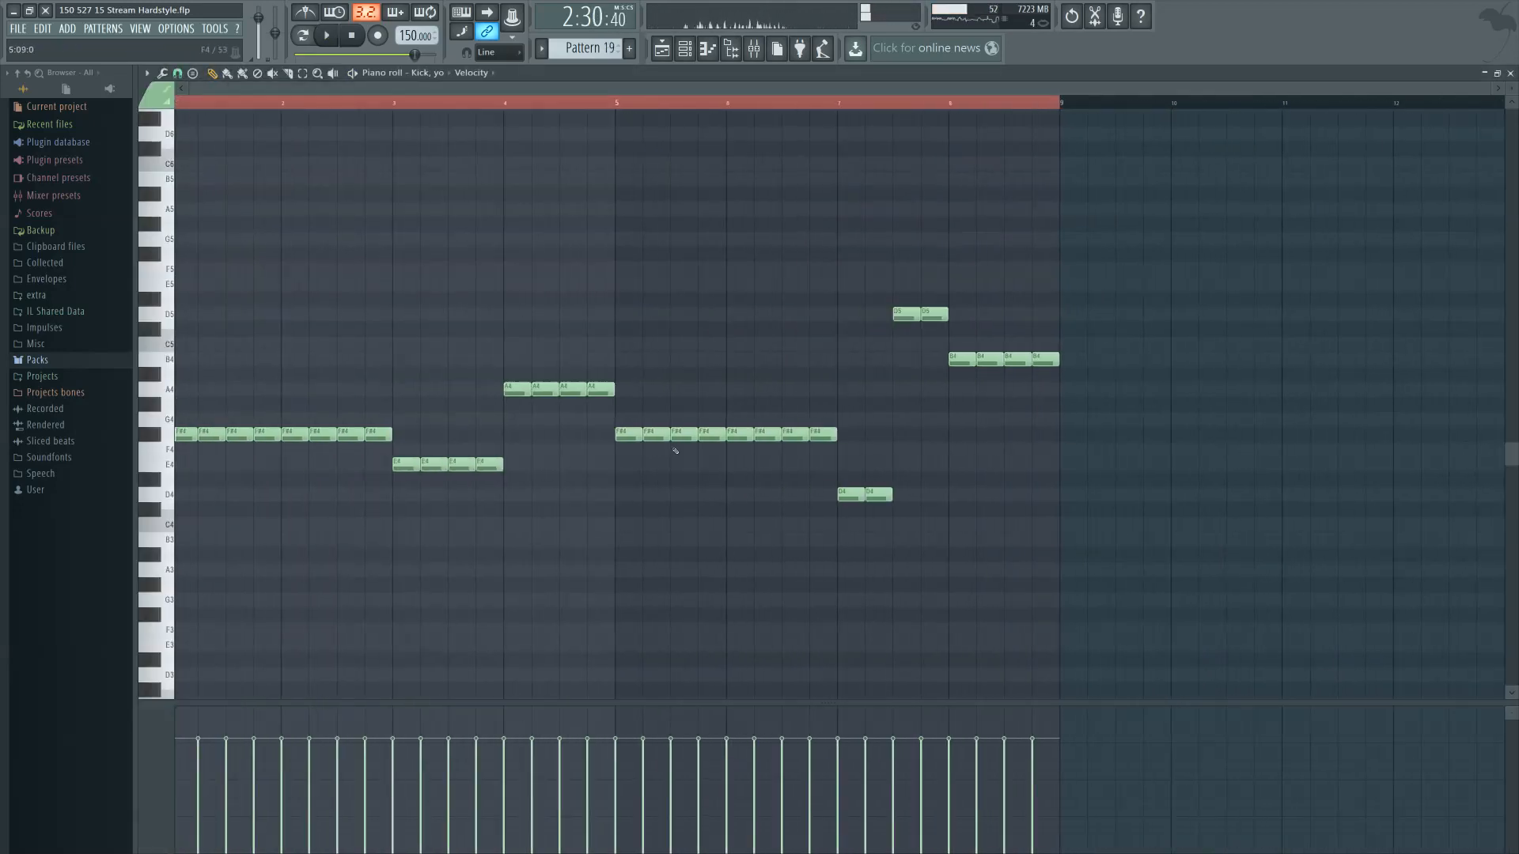
key(F7)
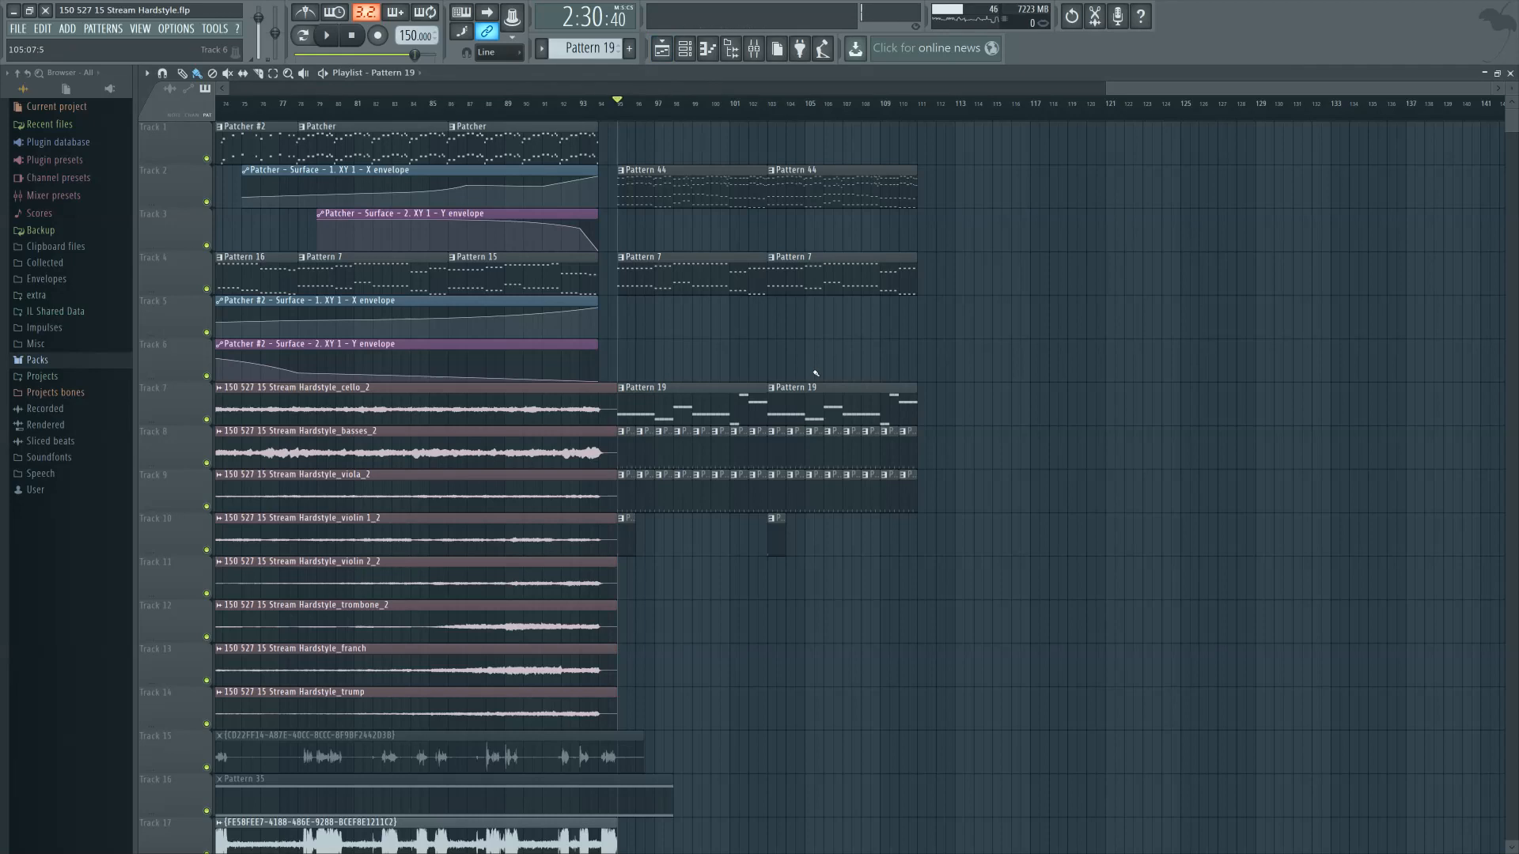
double_click(690, 294)
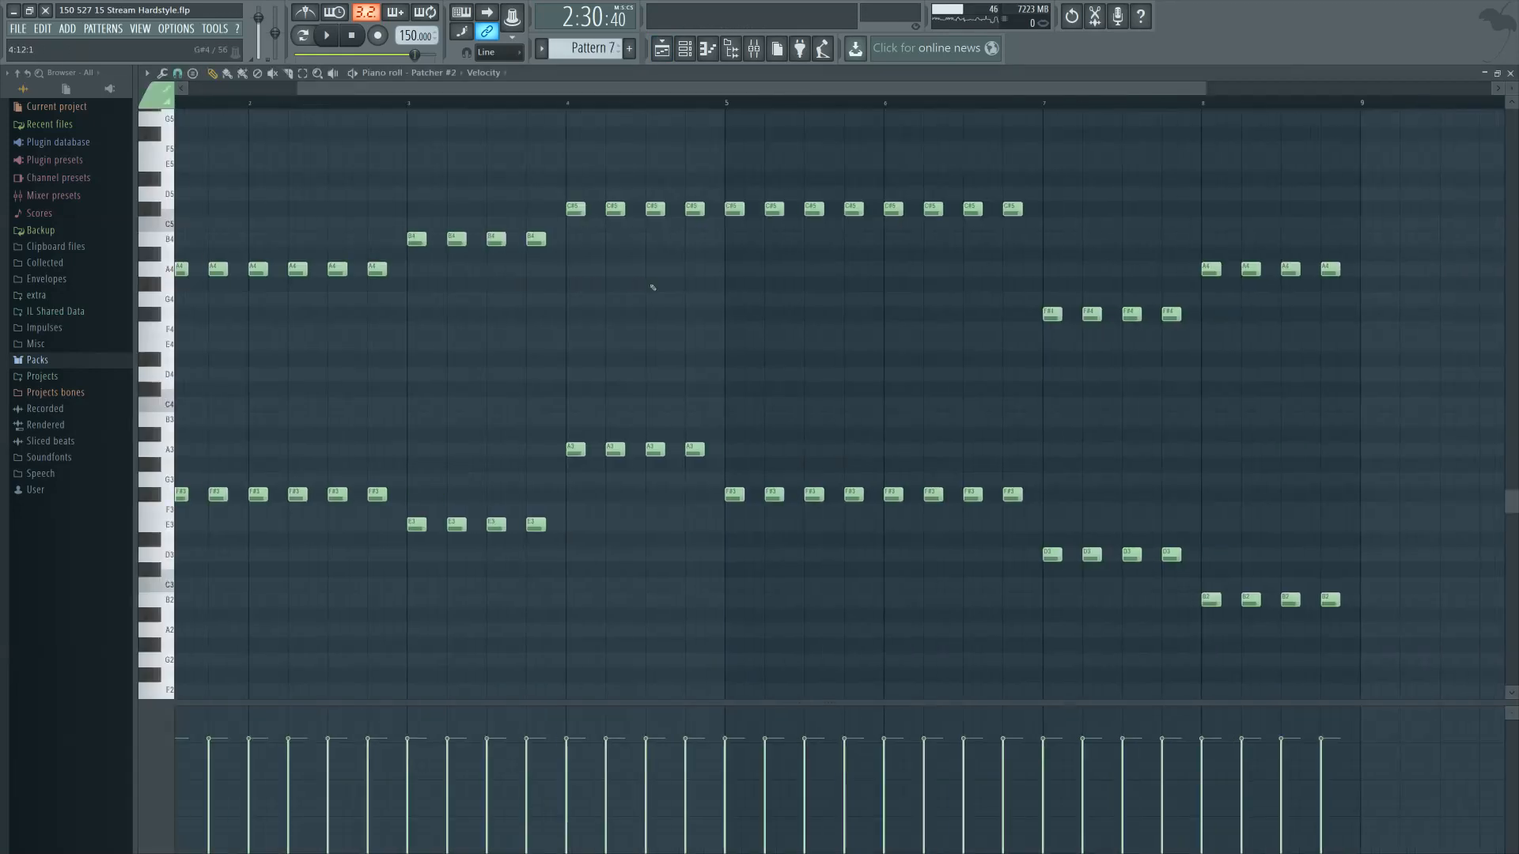
drag(1110, 653, 197, 421)
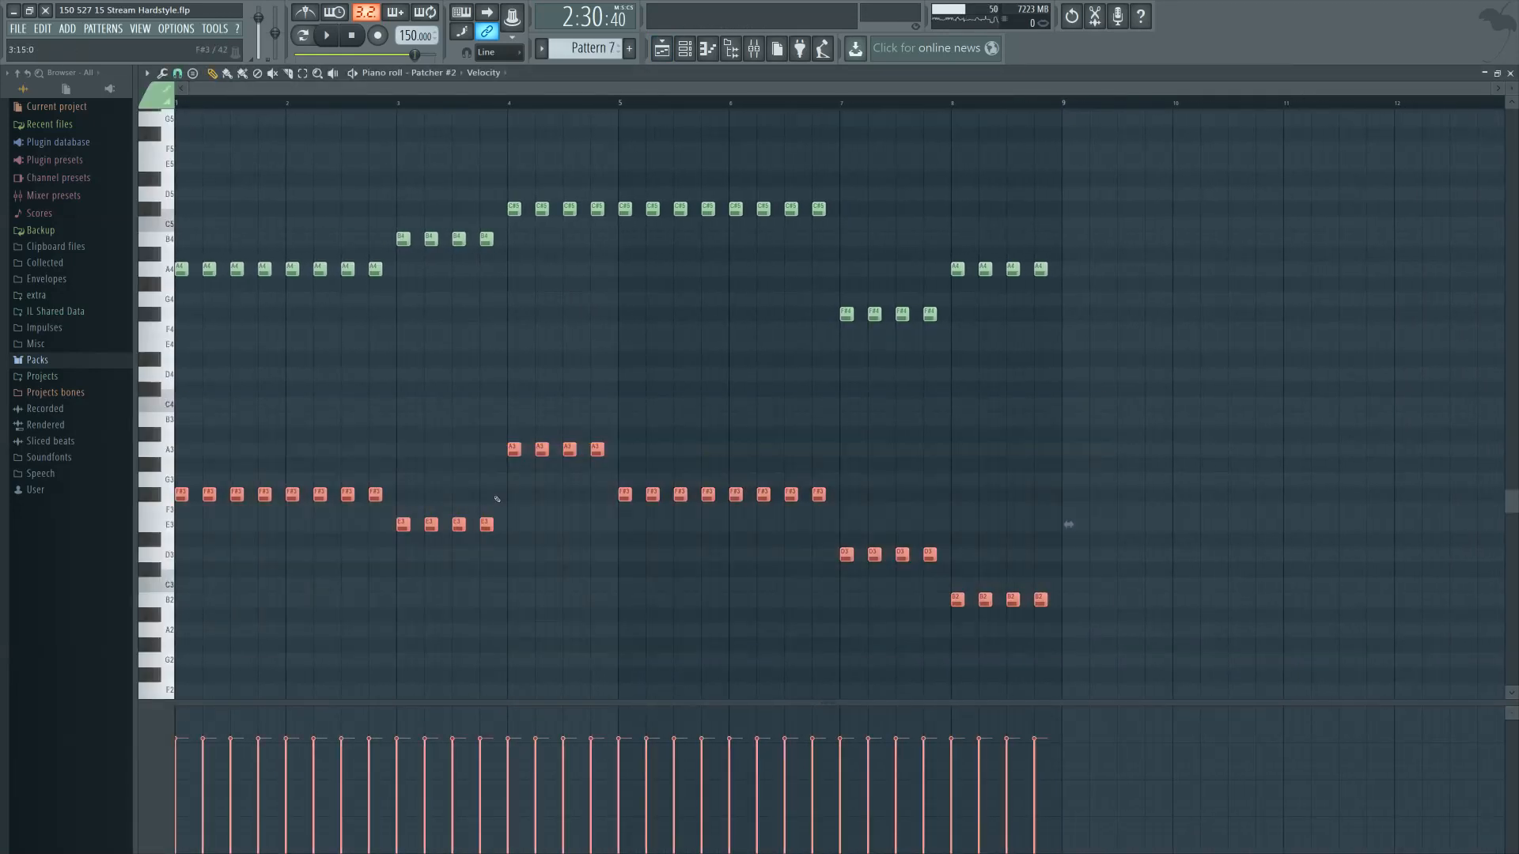
key(F7)
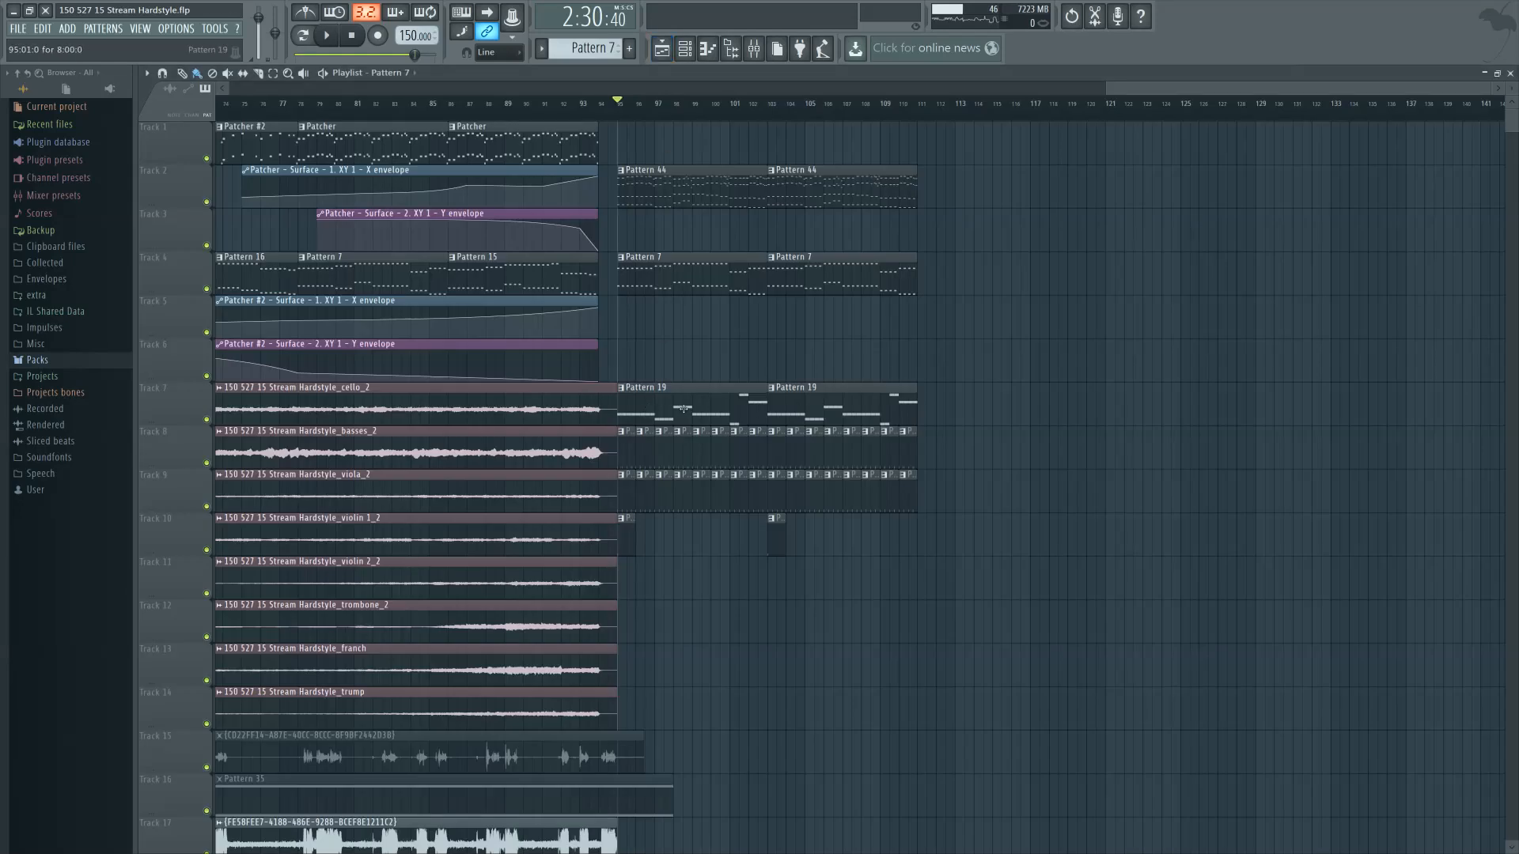
Delete all existing Kick notes in Pattern 19 and paste the copied bass line in their place
double_click(684, 408)
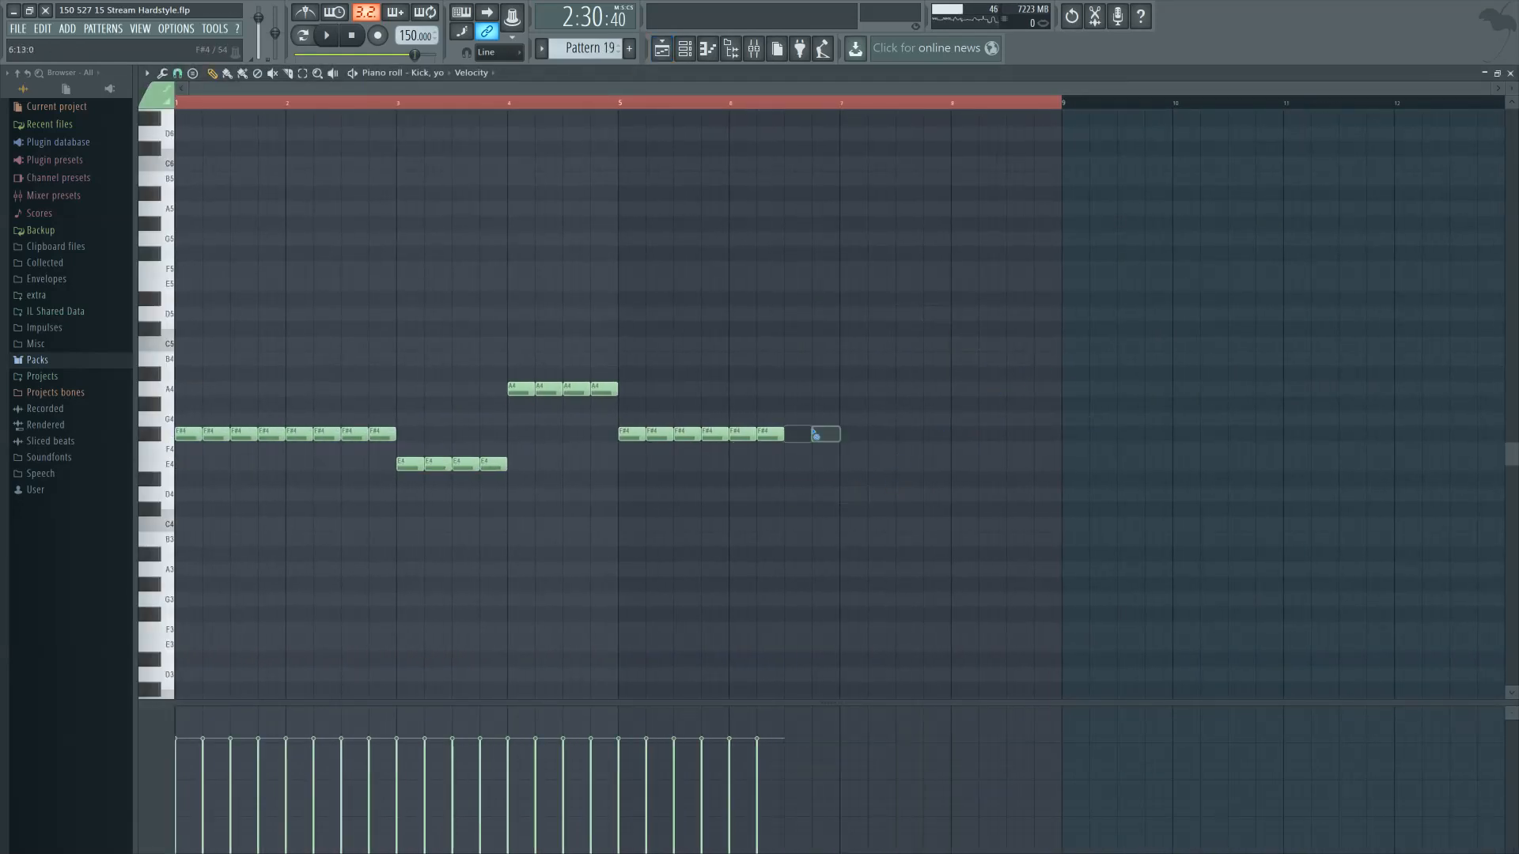
drag(816, 435, 480, 393)
drag(537, 471, 420, 443)
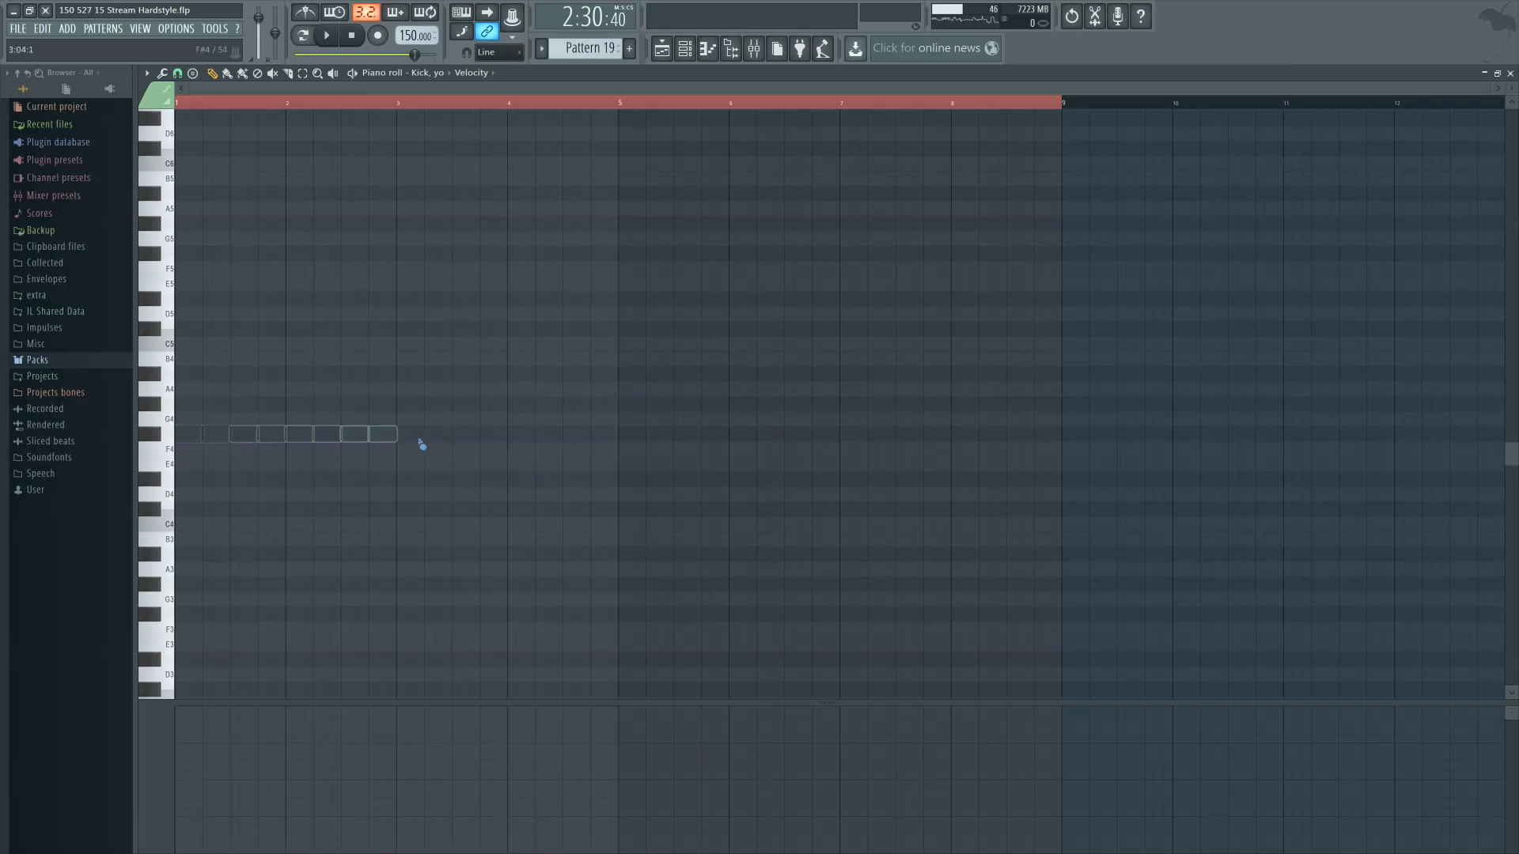
key(ctrl+v)
Audition the kick at different pitches and transpose the pasted notes up one octave
scroll(657, 509, down, 4)
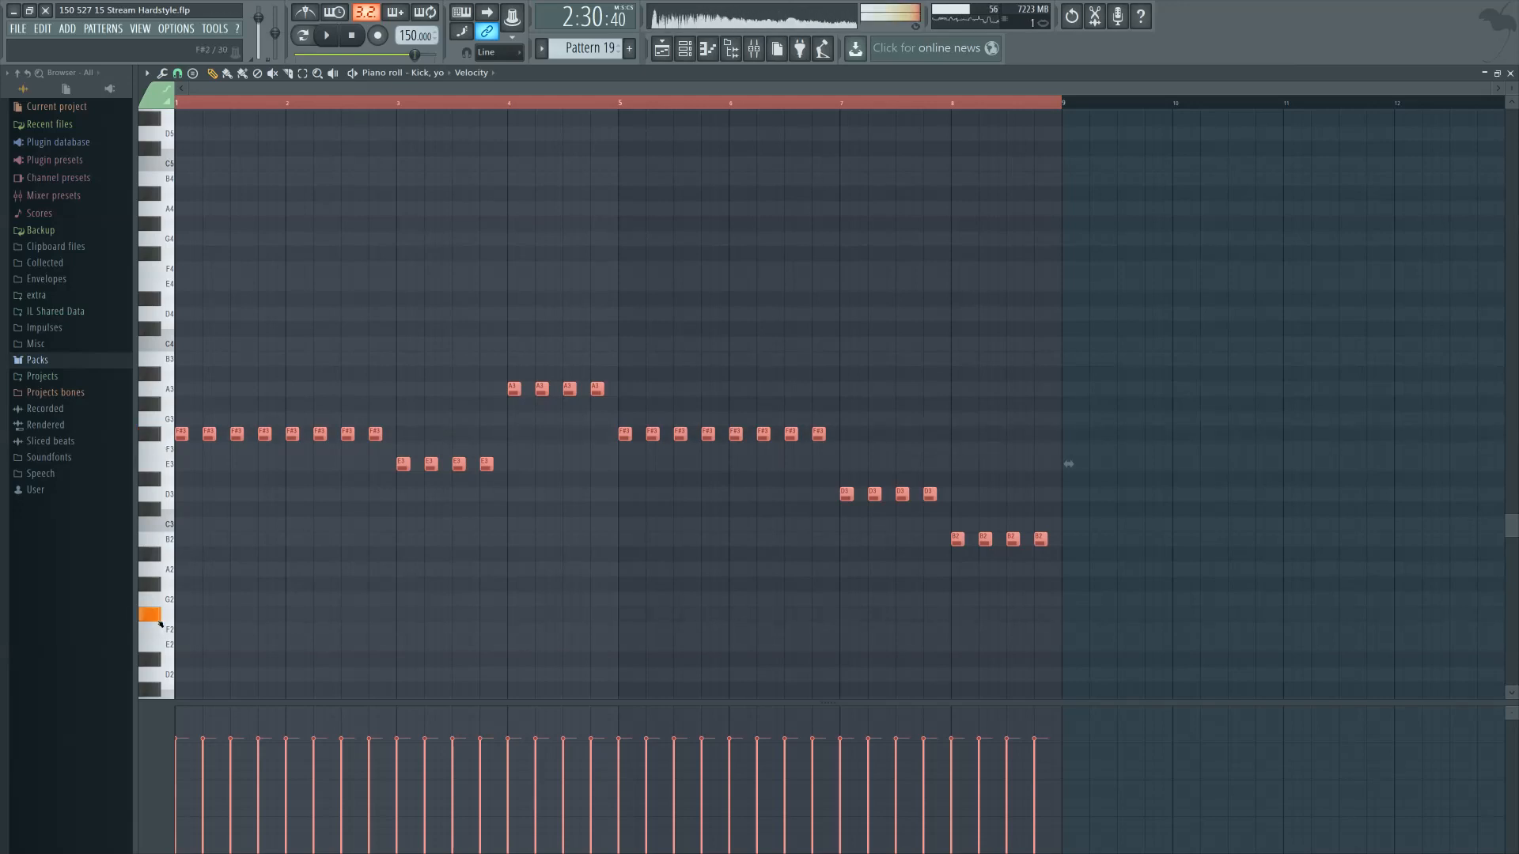
scroll(163, 671, down, 5)
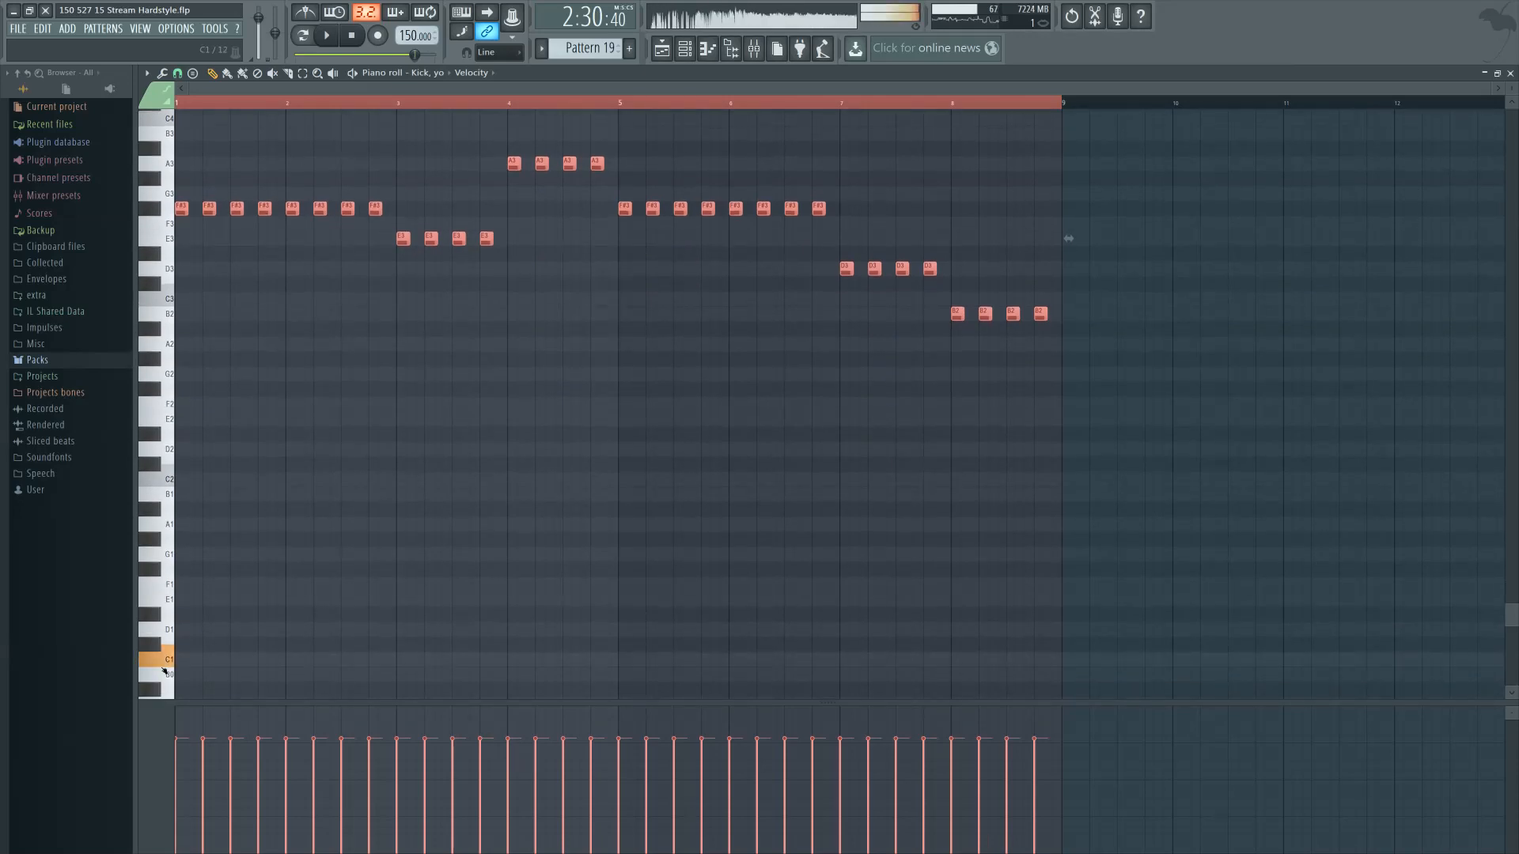
scroll(161, 380, up, 16)
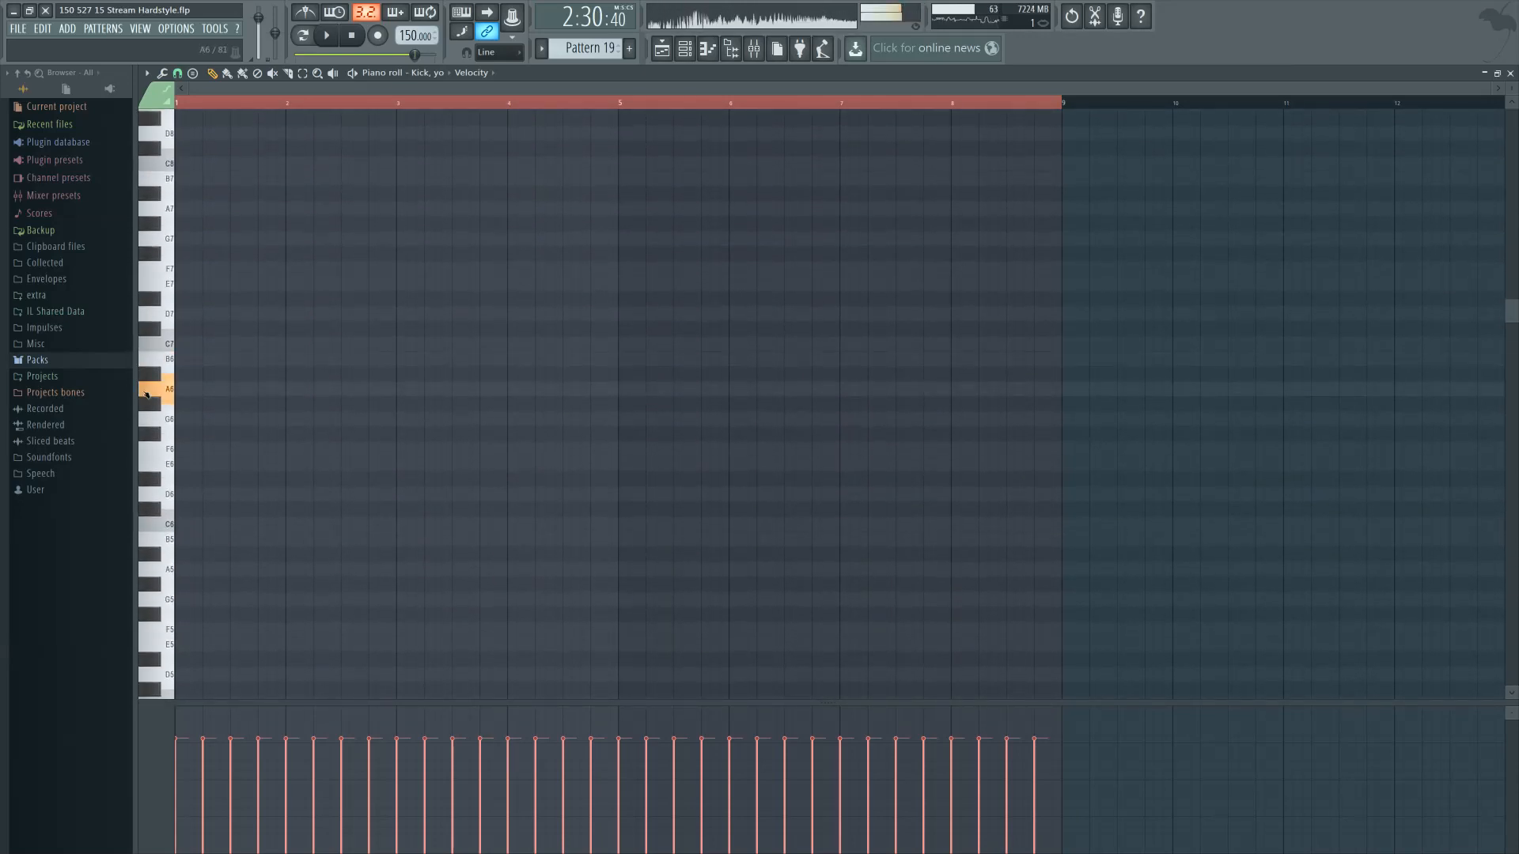
scroll(193, 467, down, 12)
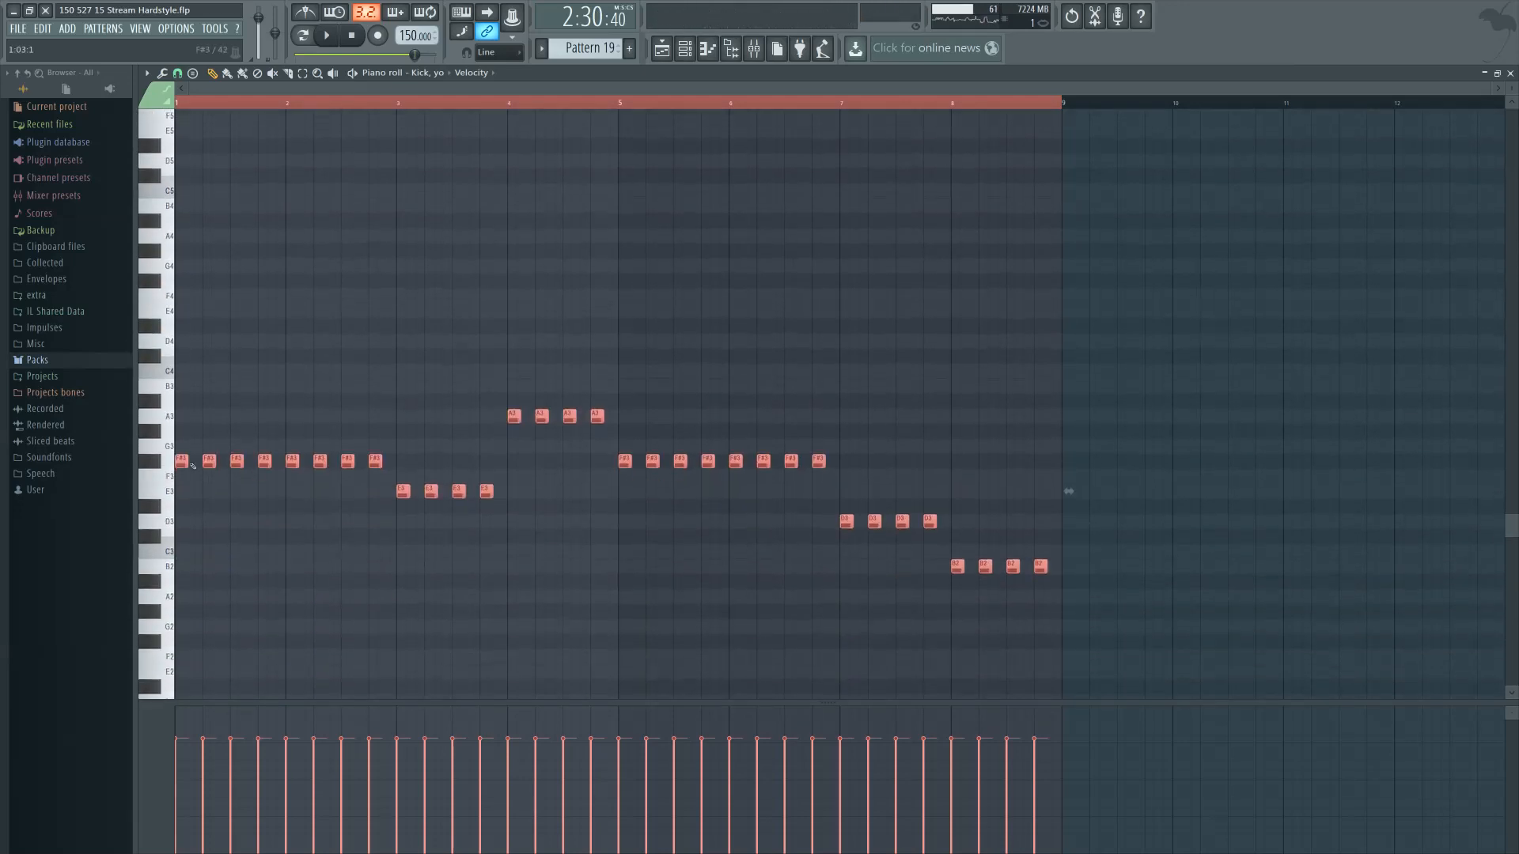
key(ctrl+Up)
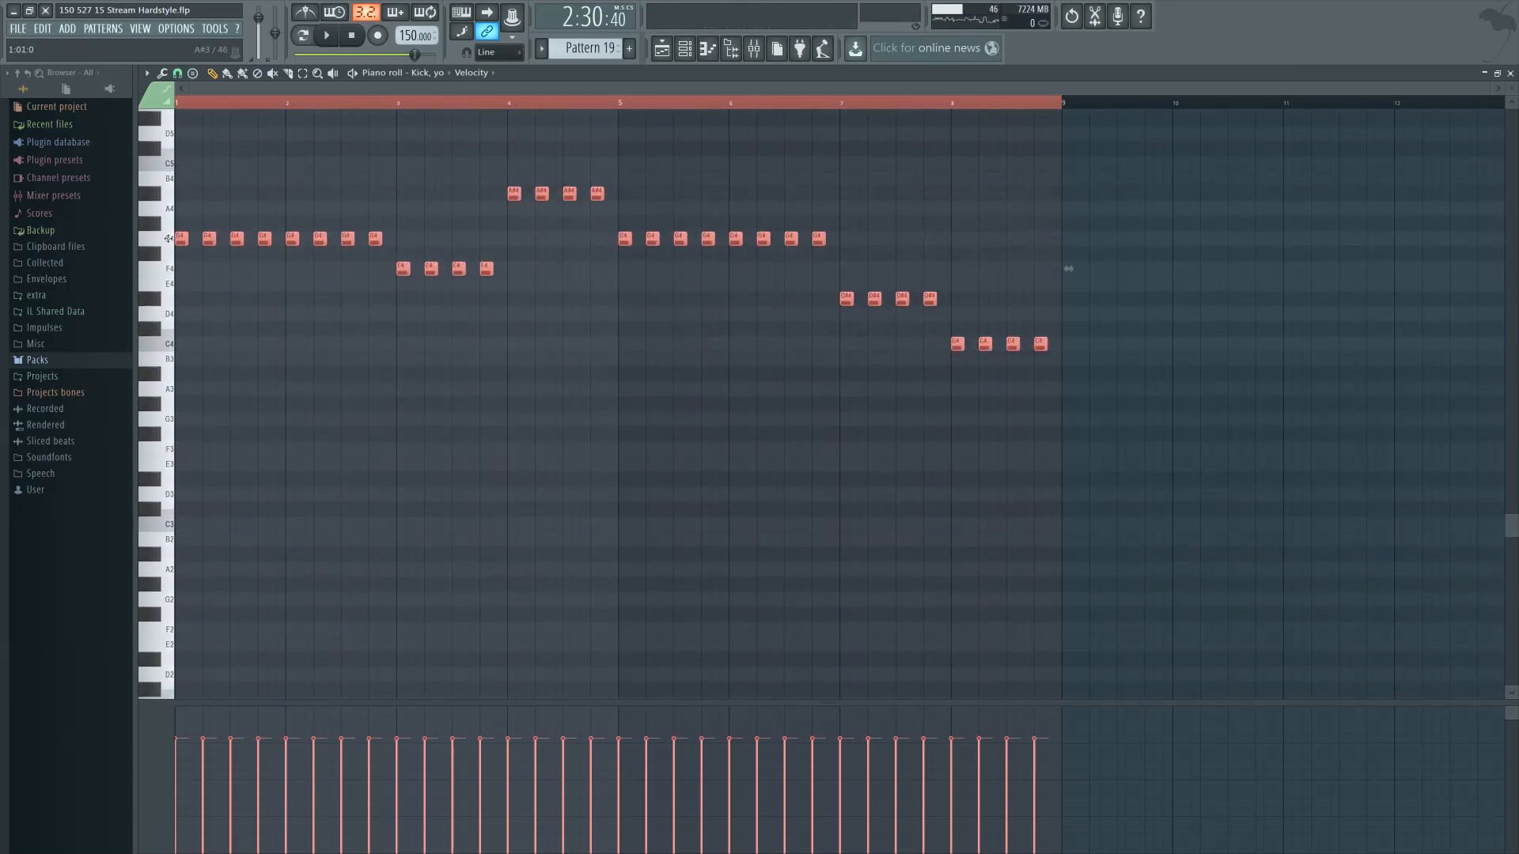
click(356, 424)
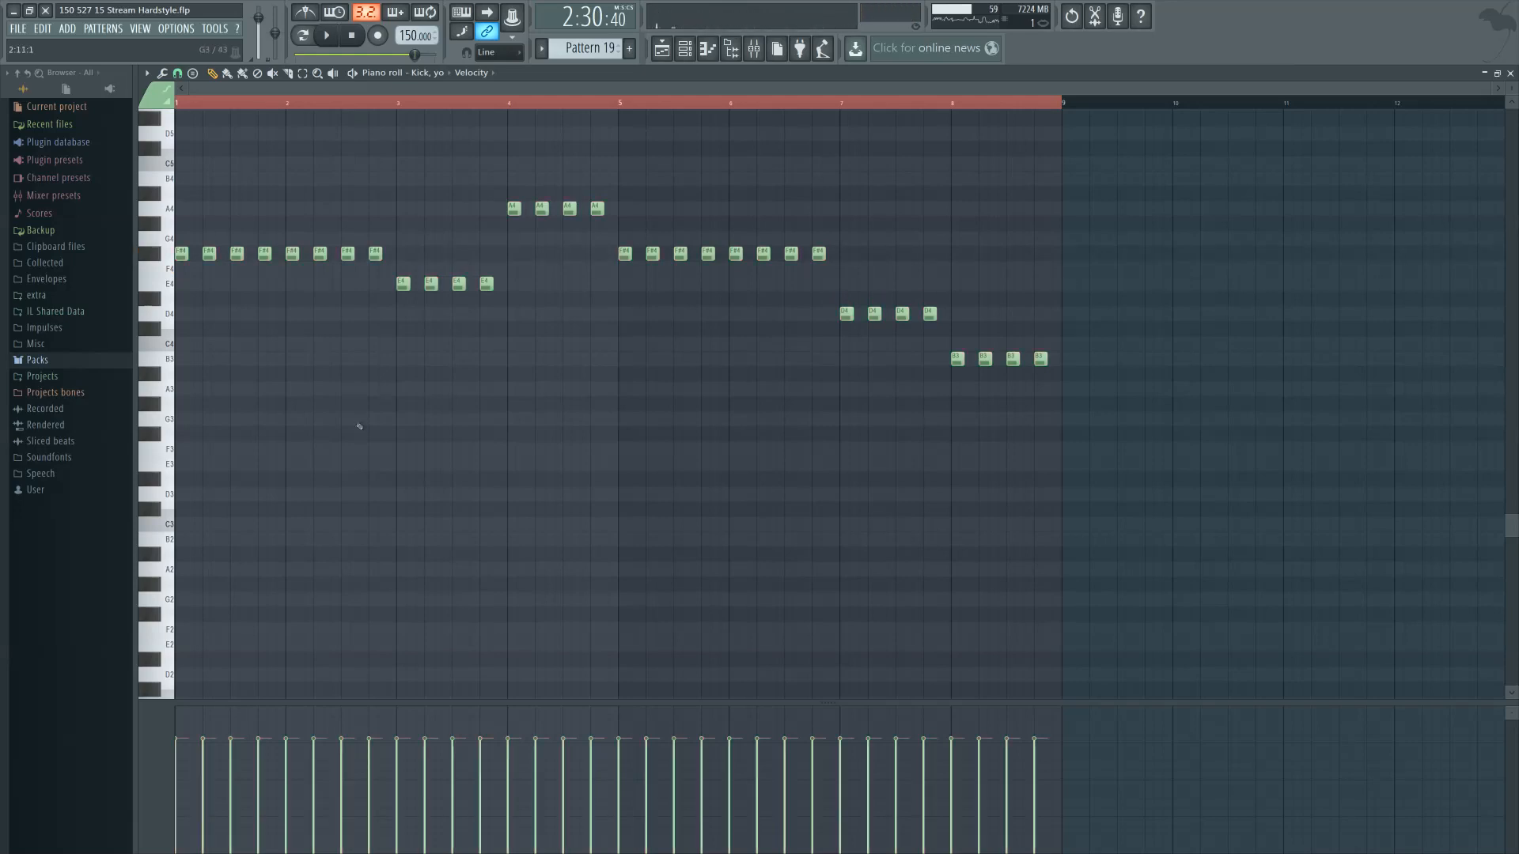
Play Pattern 19 in pattern mode and lengthen all kick notes so each one reaches the start of the next
scroll(356, 519, up, 6)
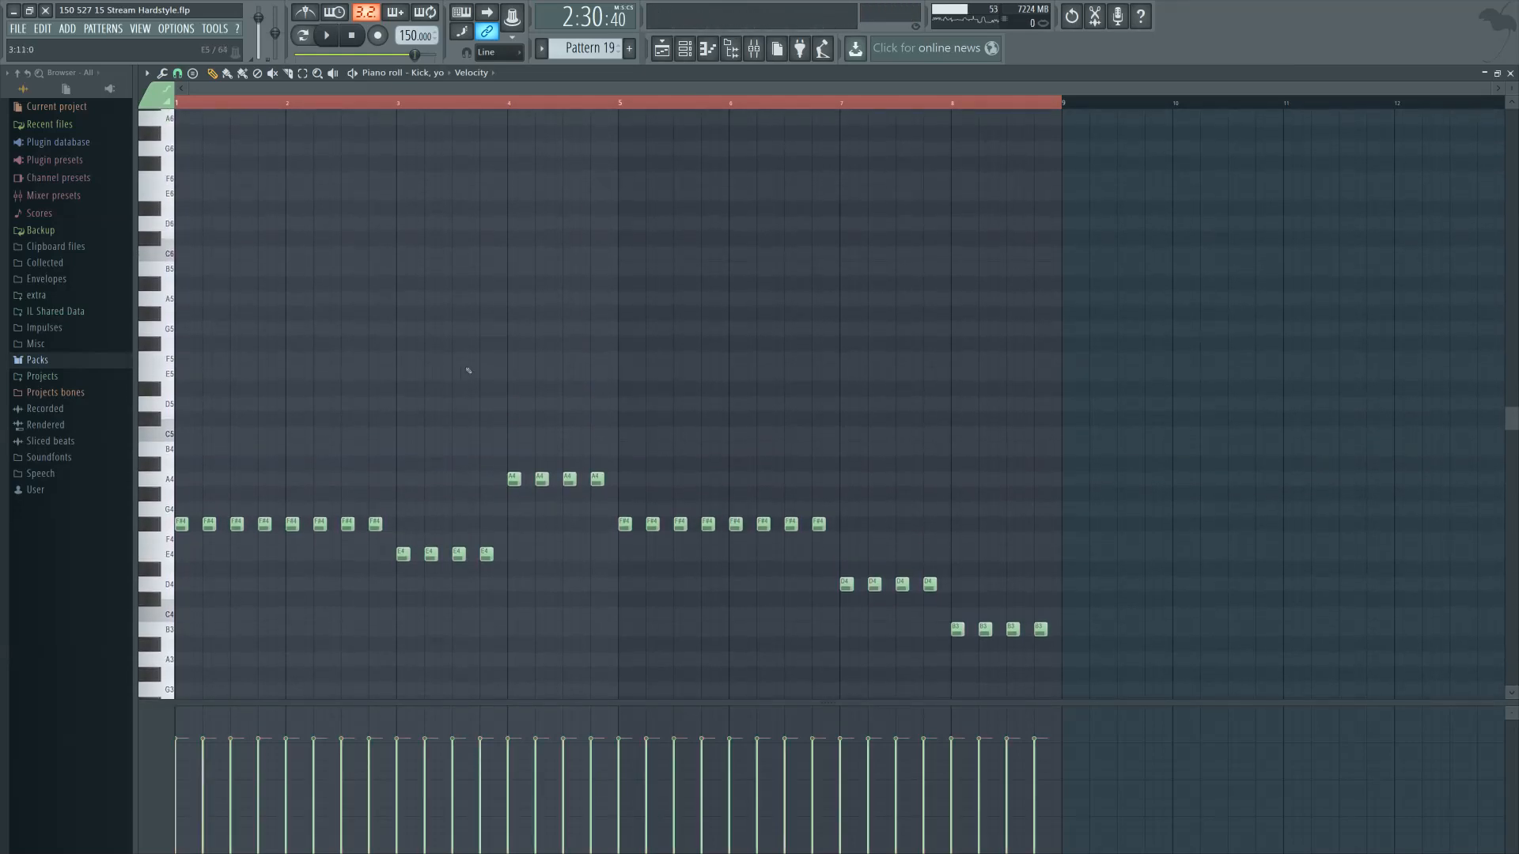
key(space)
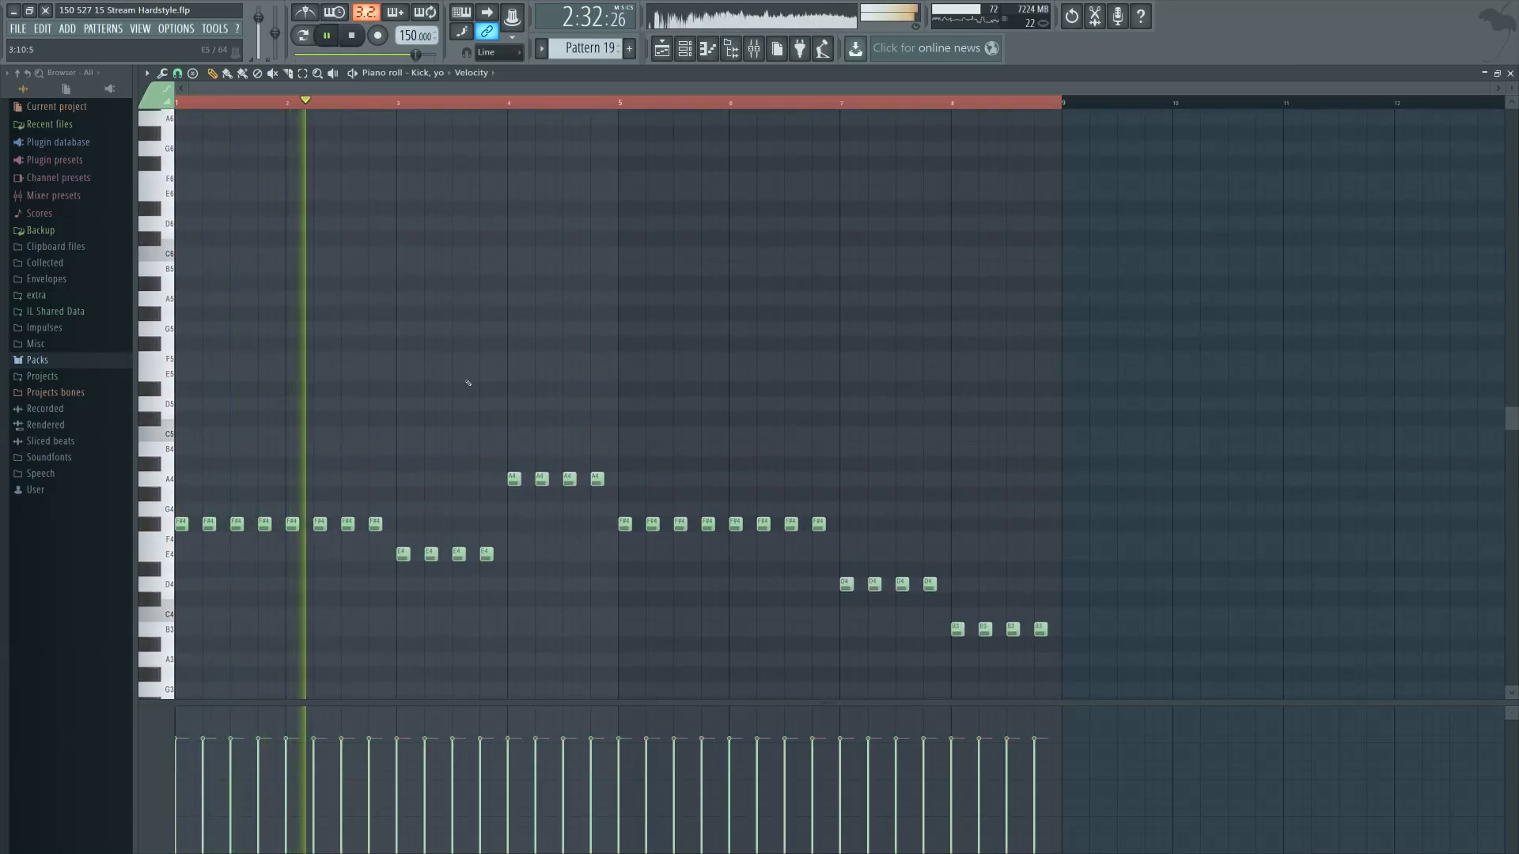
key(l)
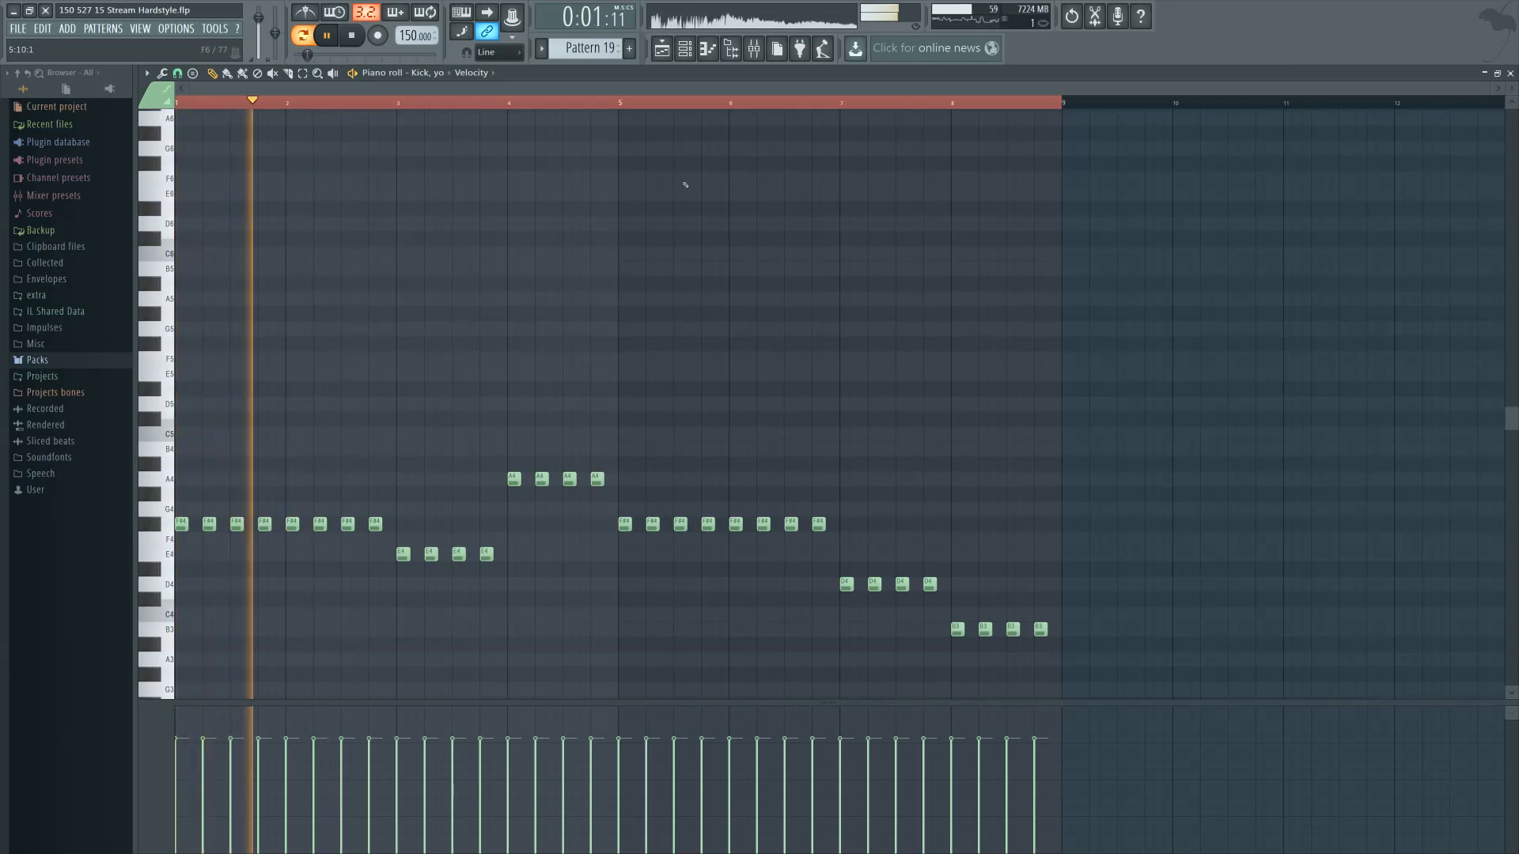
key(ctrl+a)
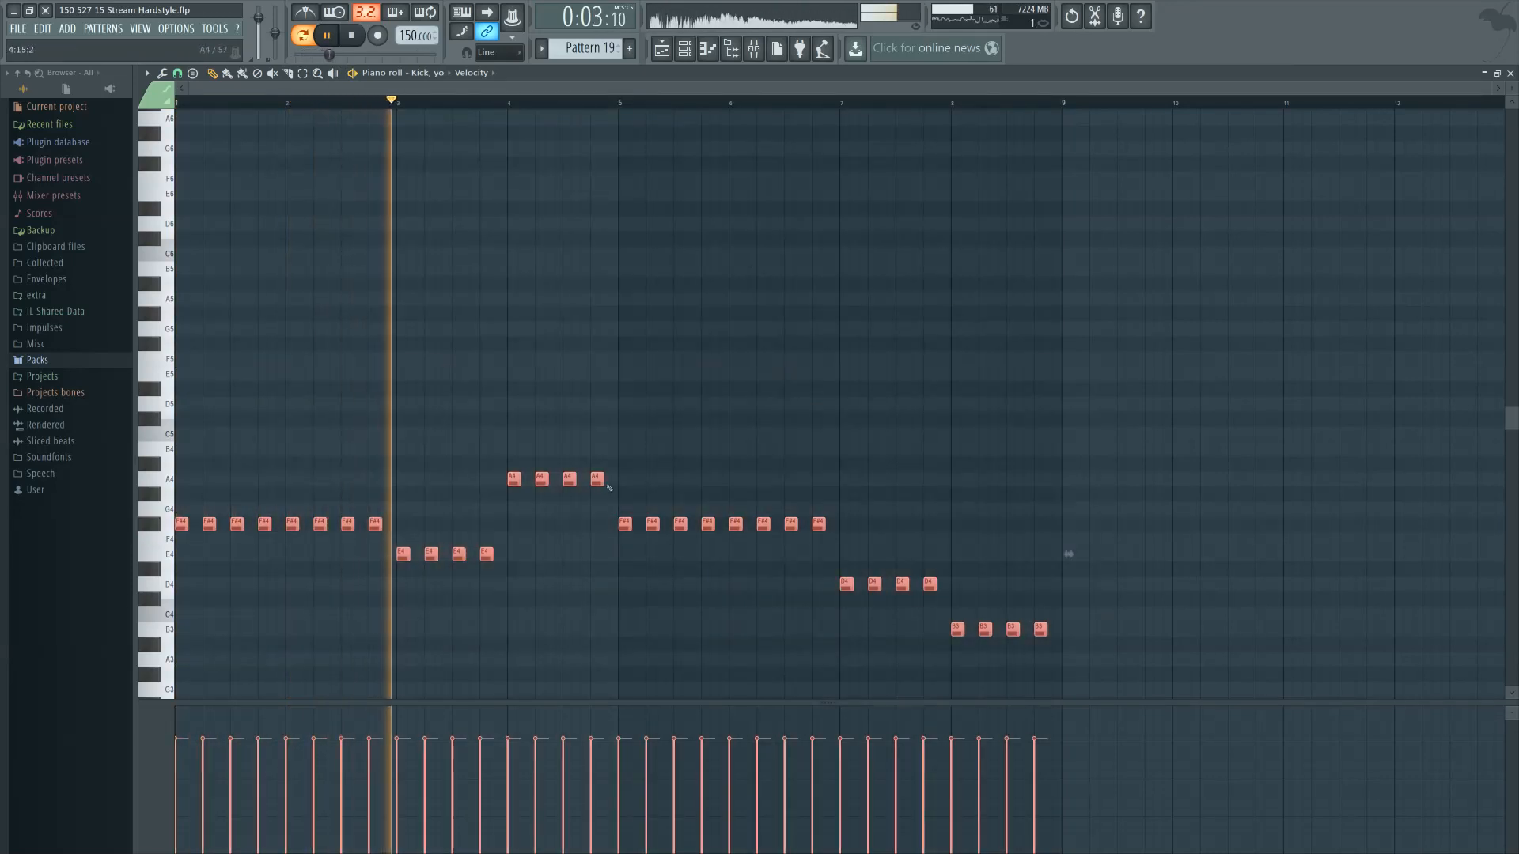
scroll(609, 488, up, 4)
drag(598, 480, 633, 484)
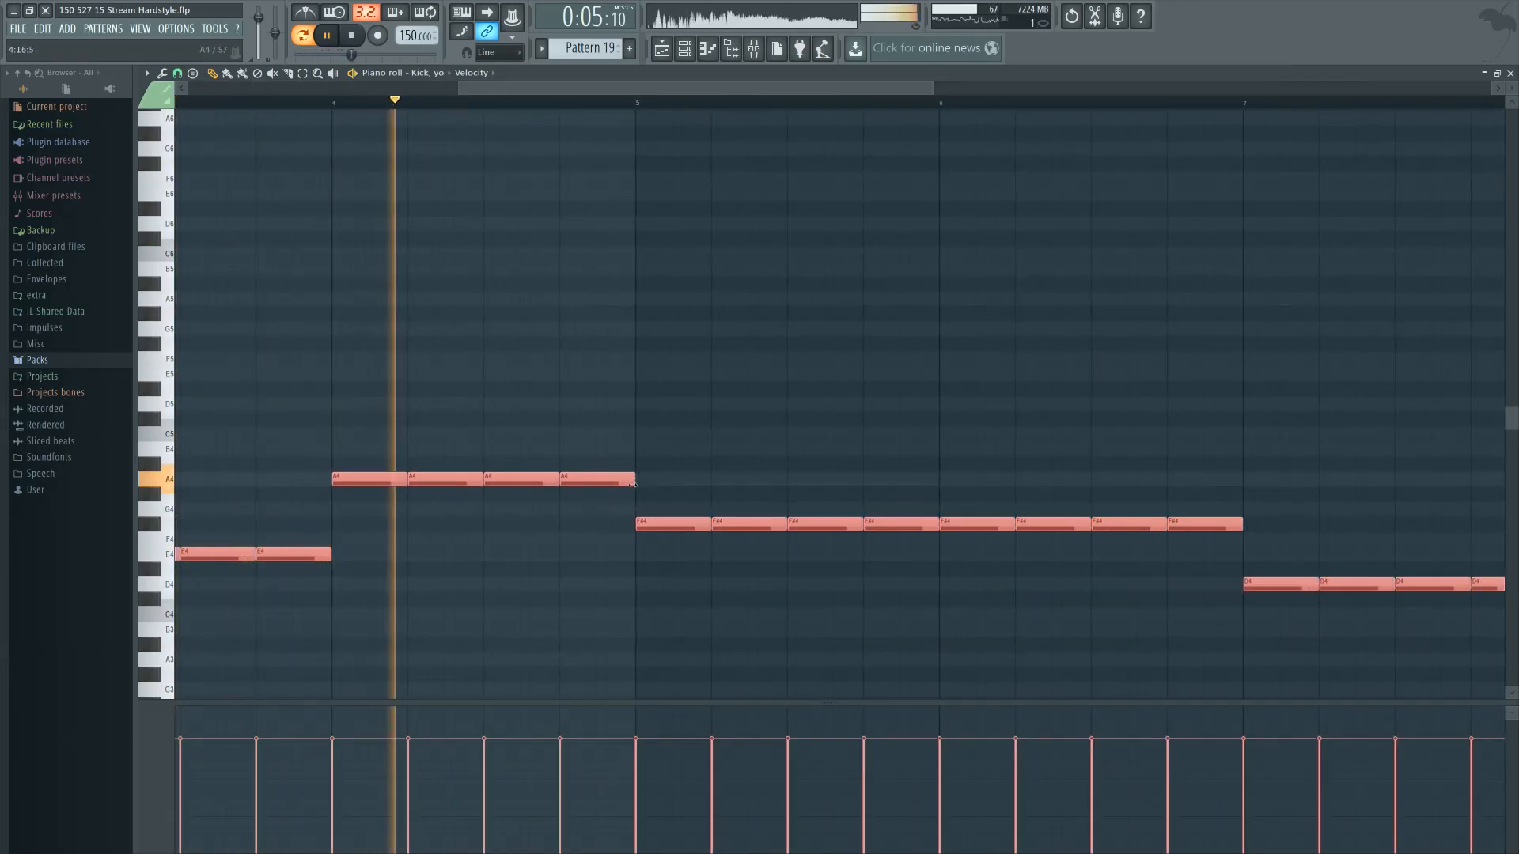
click(594, 519)
scroll(582, 603, down, 3)
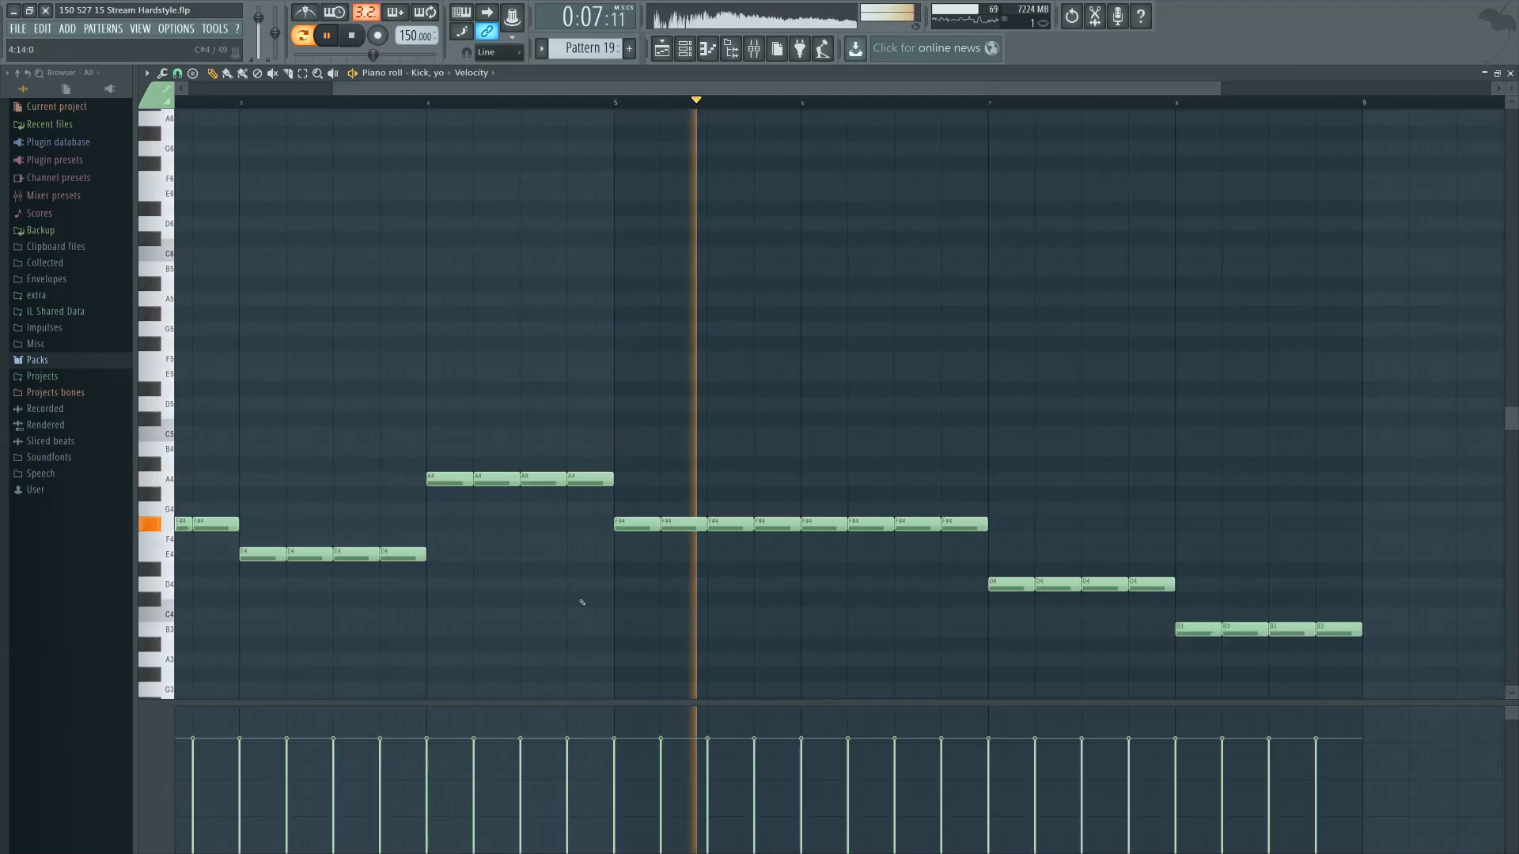
scroll(583, 603, down, 2)
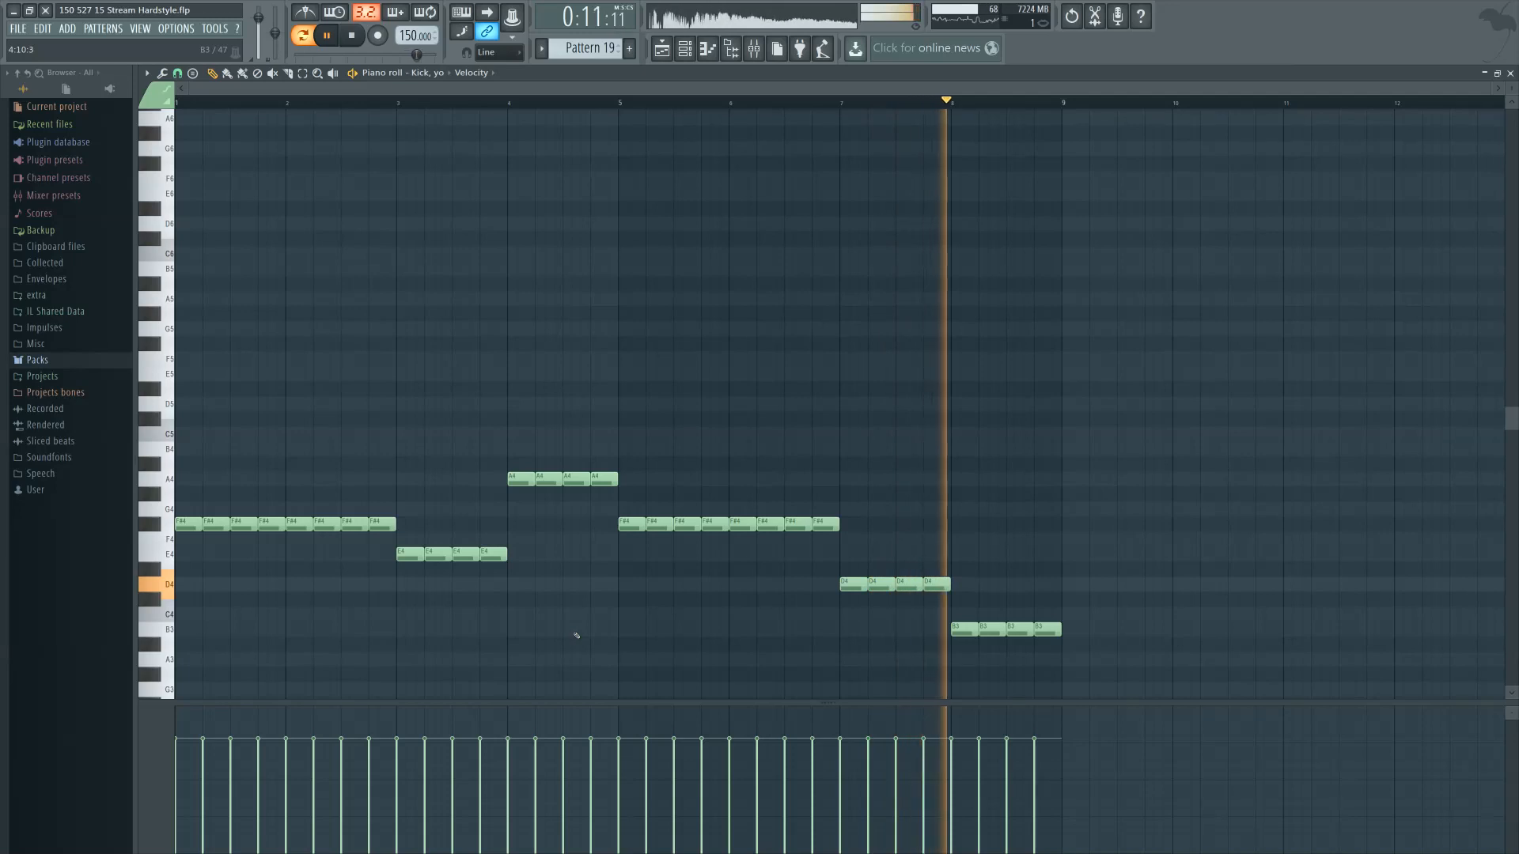
Stop playback and raise the last four kick notes by one octave to B4, keeping them at the start of bar 8
key(space)
drag(944, 609, 1129, 641)
scroll(974, 608, up, 1)
drag(968, 624, 965, 433)
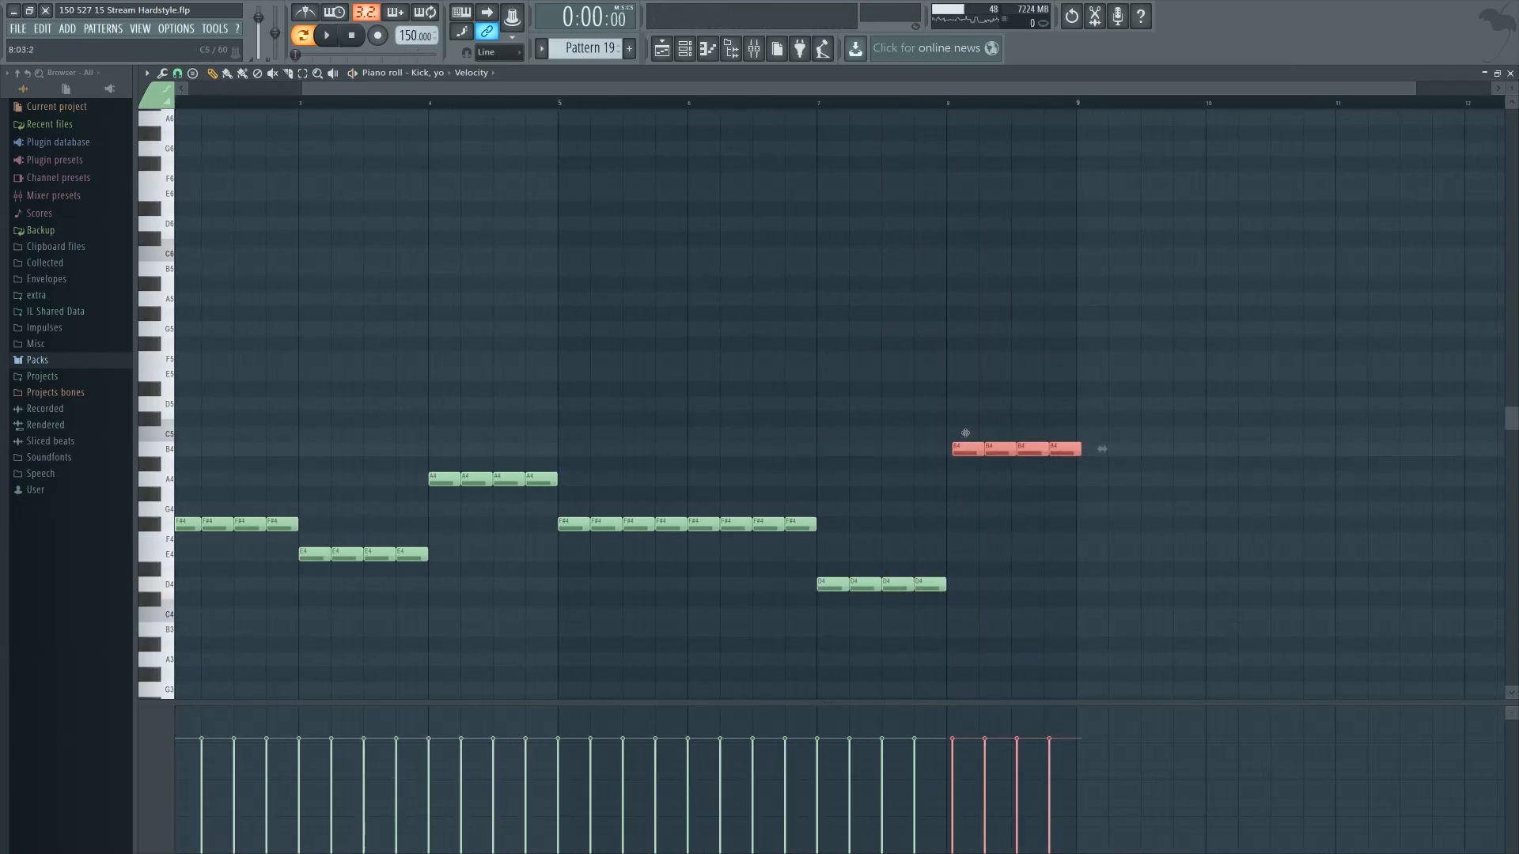
scroll(960, 441, up, 2)
scroll(912, 482, up, 1)
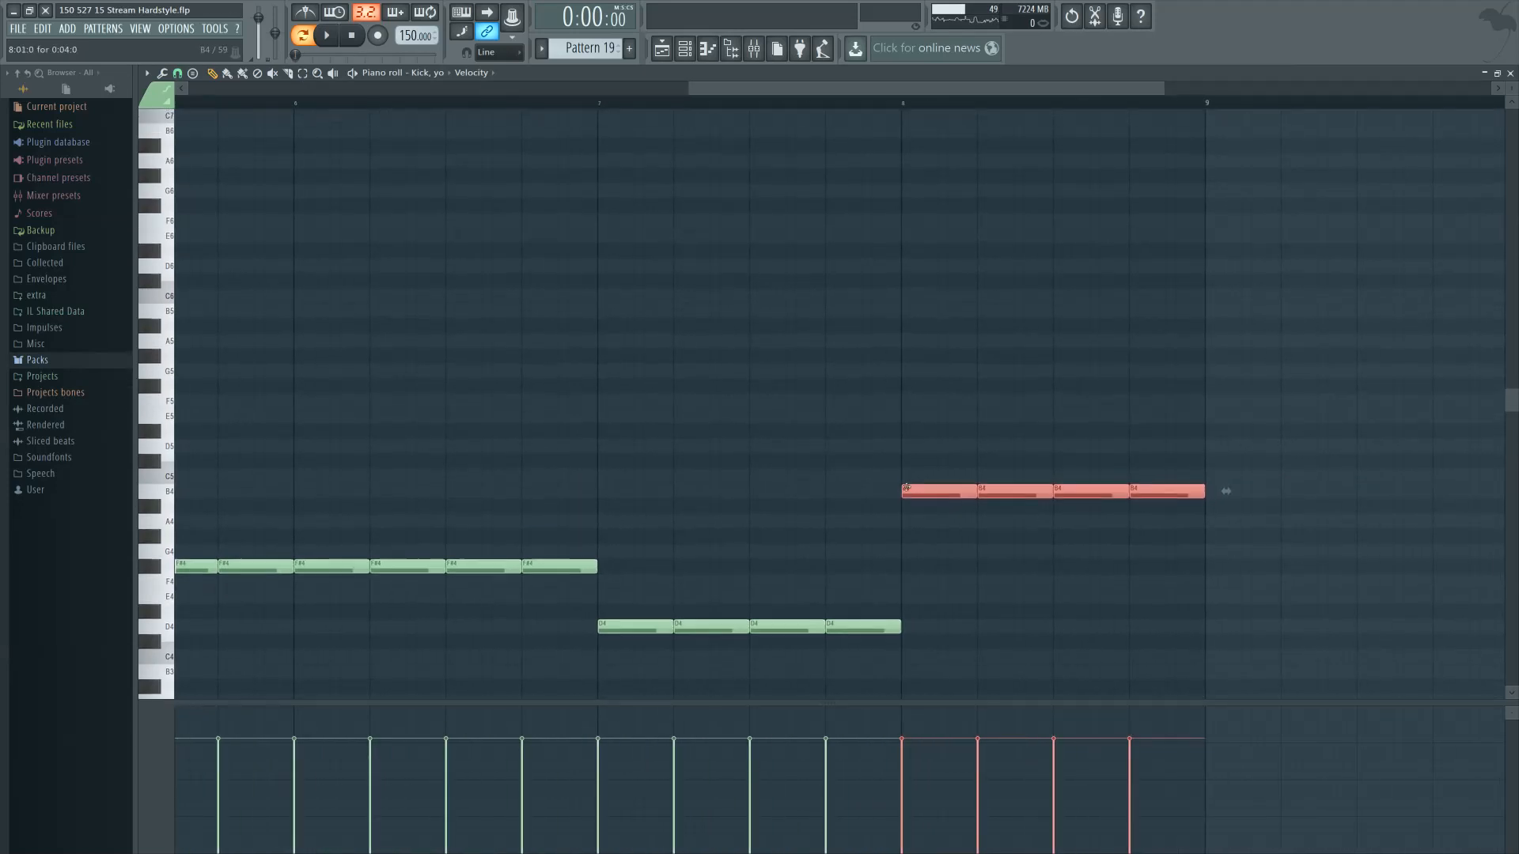
click(777, 526)
Listen to the revised Pattern 19 kick line, starting near the end of bar 6
scroll(815, 499, down, 2)
scroll(815, 499, left, 1)
scroll(834, 508, down, 2)
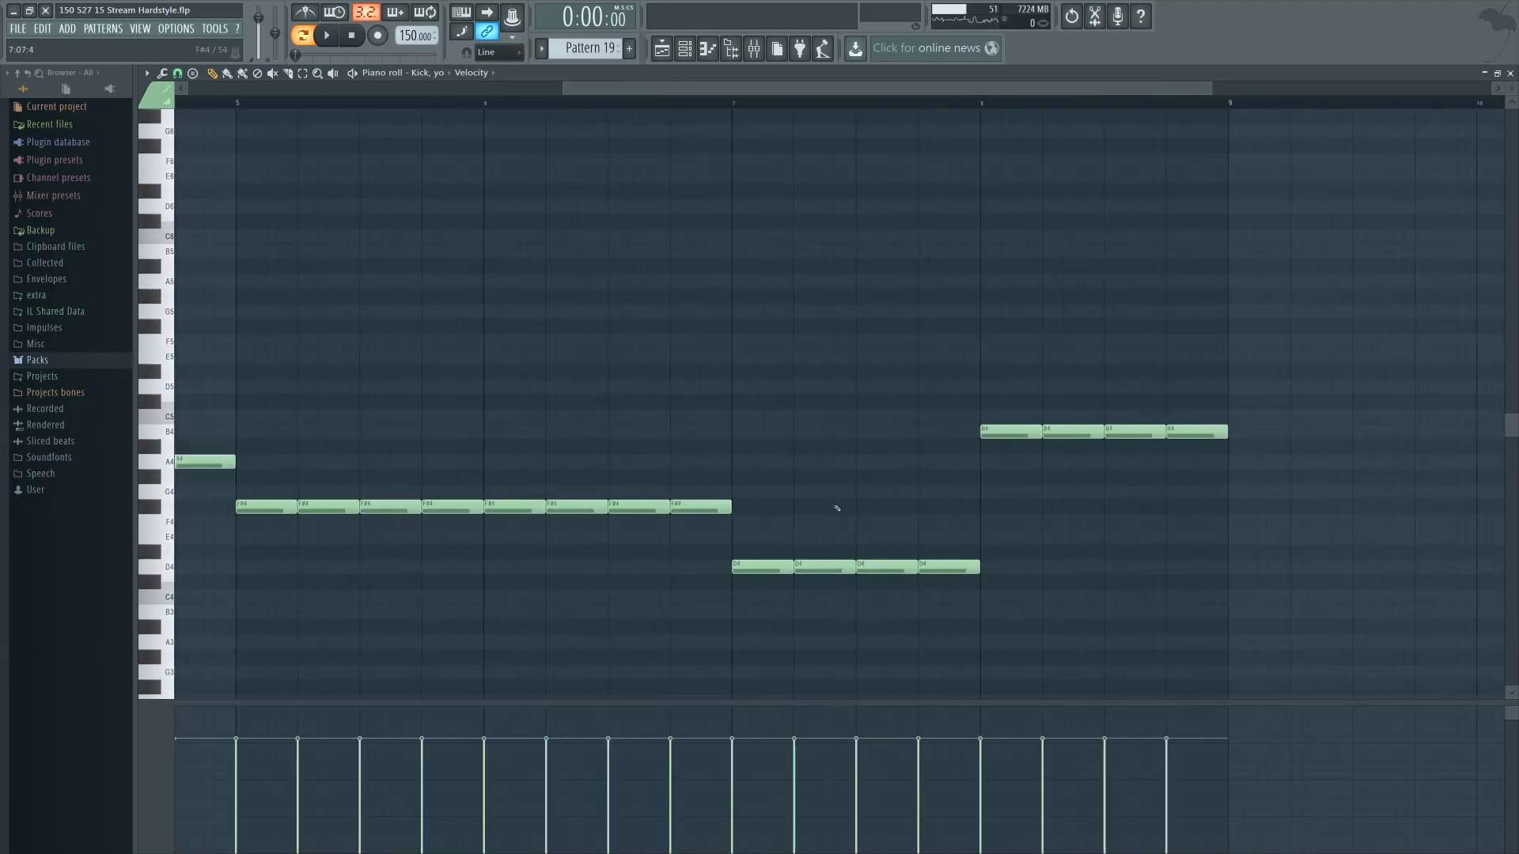
scroll(832, 515, left, 2)
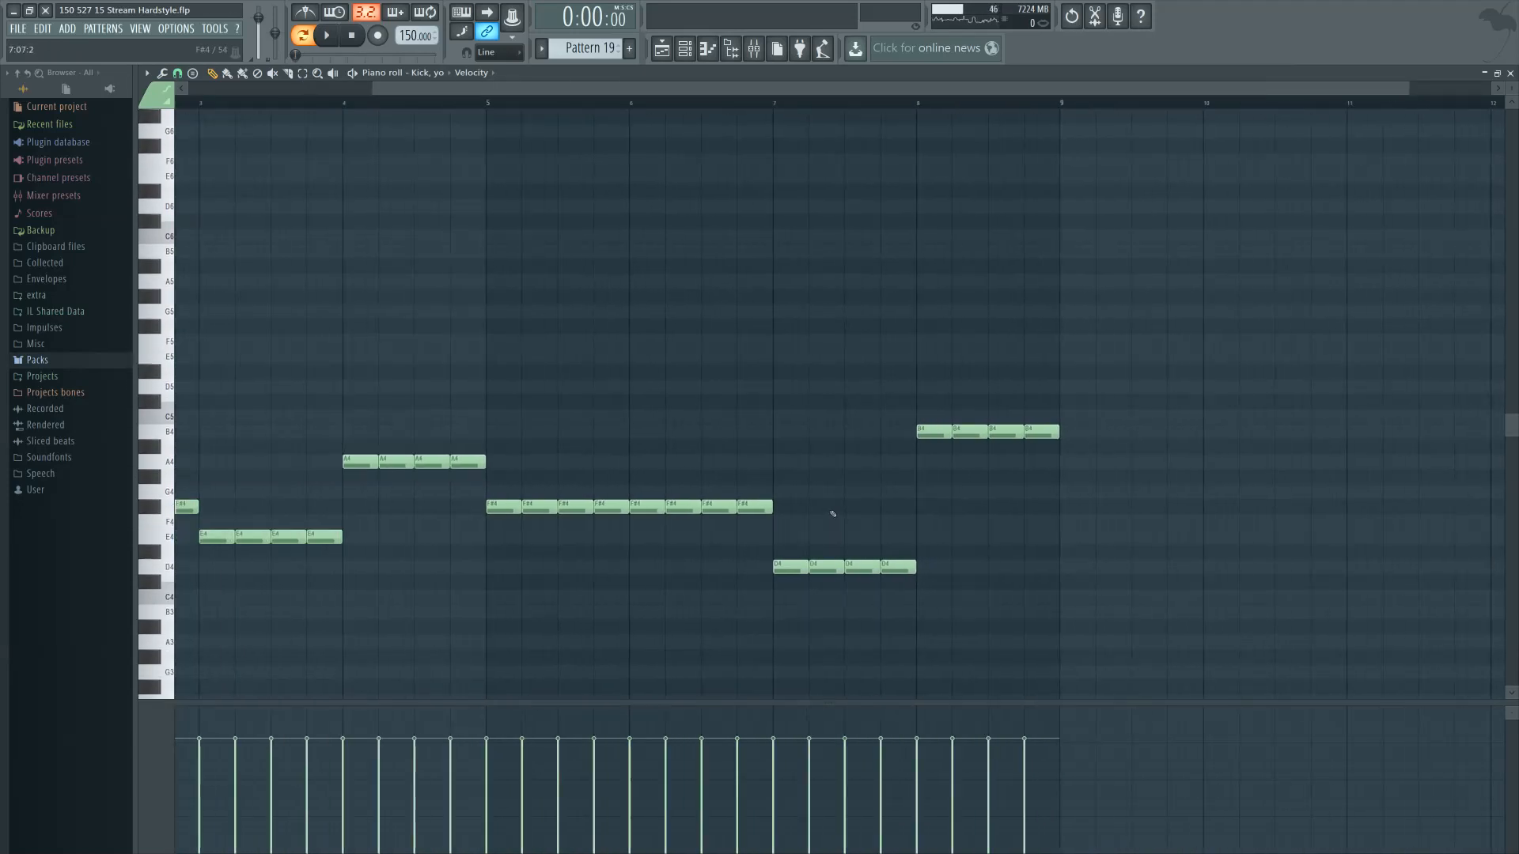
scroll(838, 514, down, 2)
scroll(848, 510, left, 1)
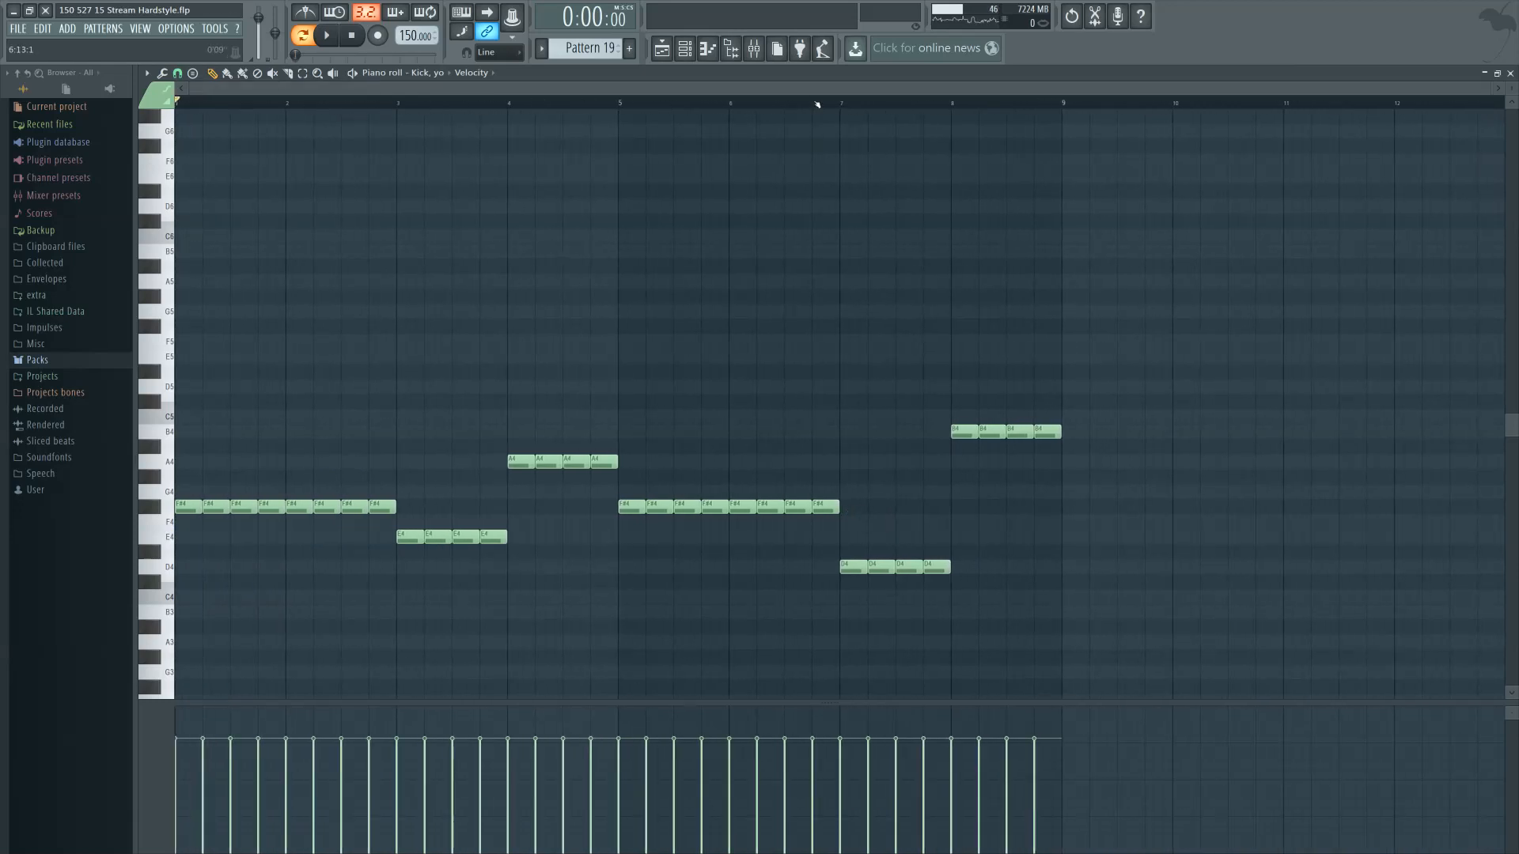
key(space)
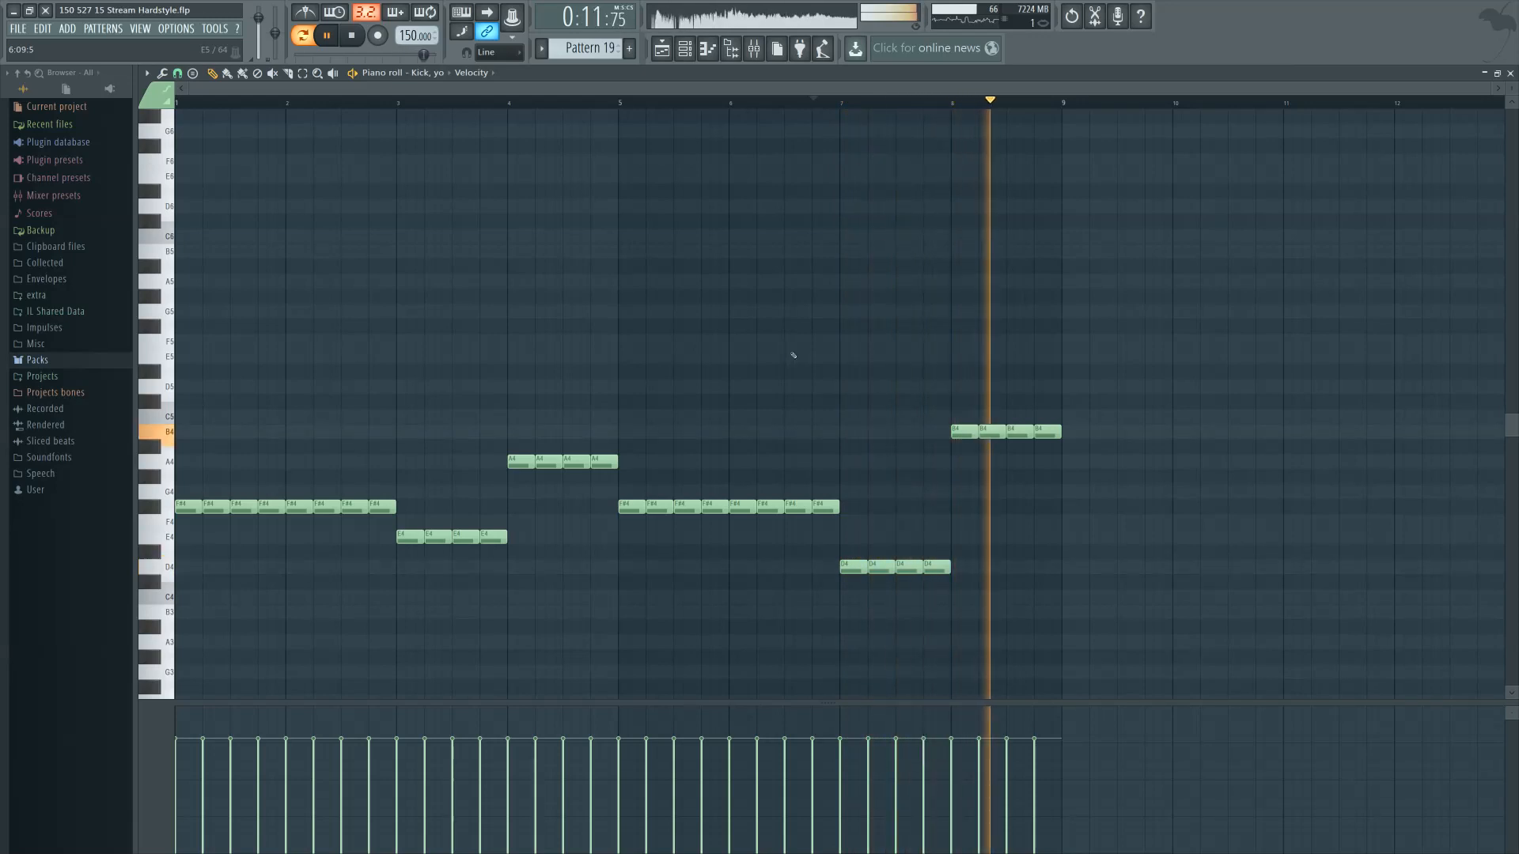
key(space)
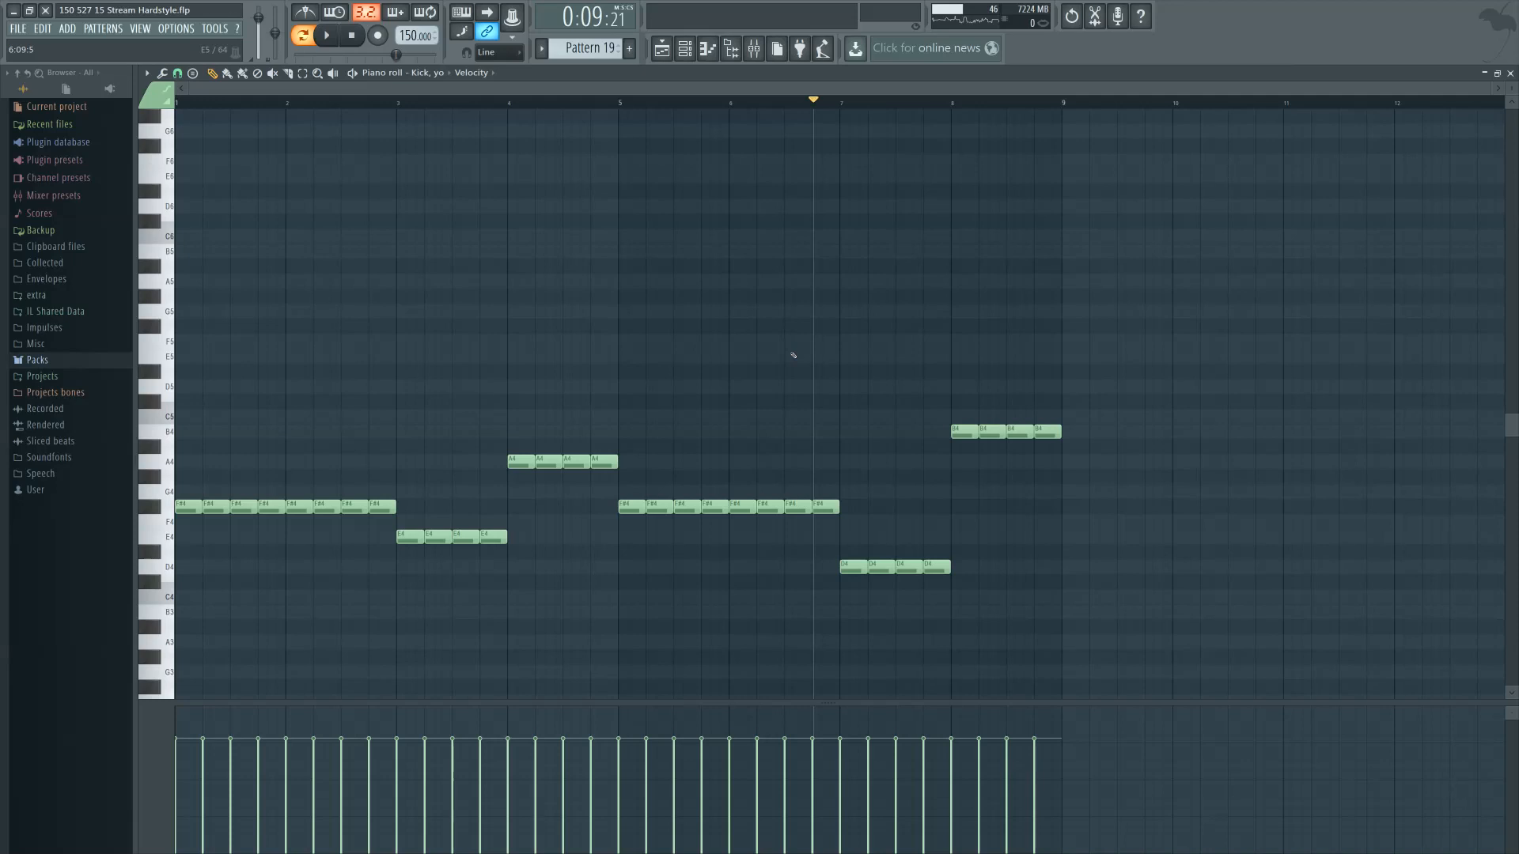
Check the notes in Pattern 7 and remove the Pattern 7 clips from track 4 from bar 95 onward
click(662, 49)
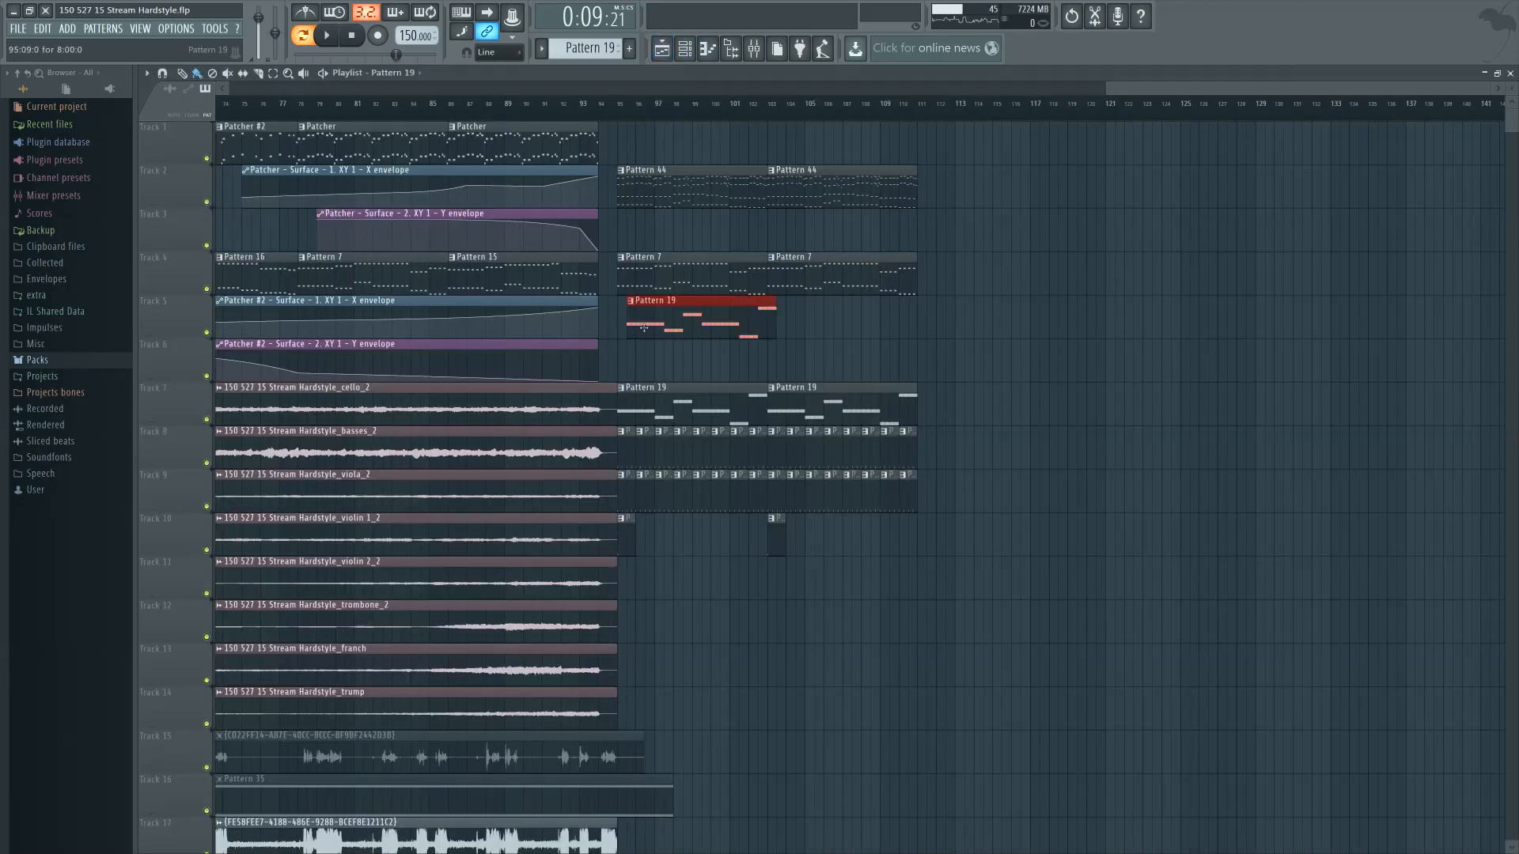
scroll(635, 326, up, 3)
double_click(846, 475)
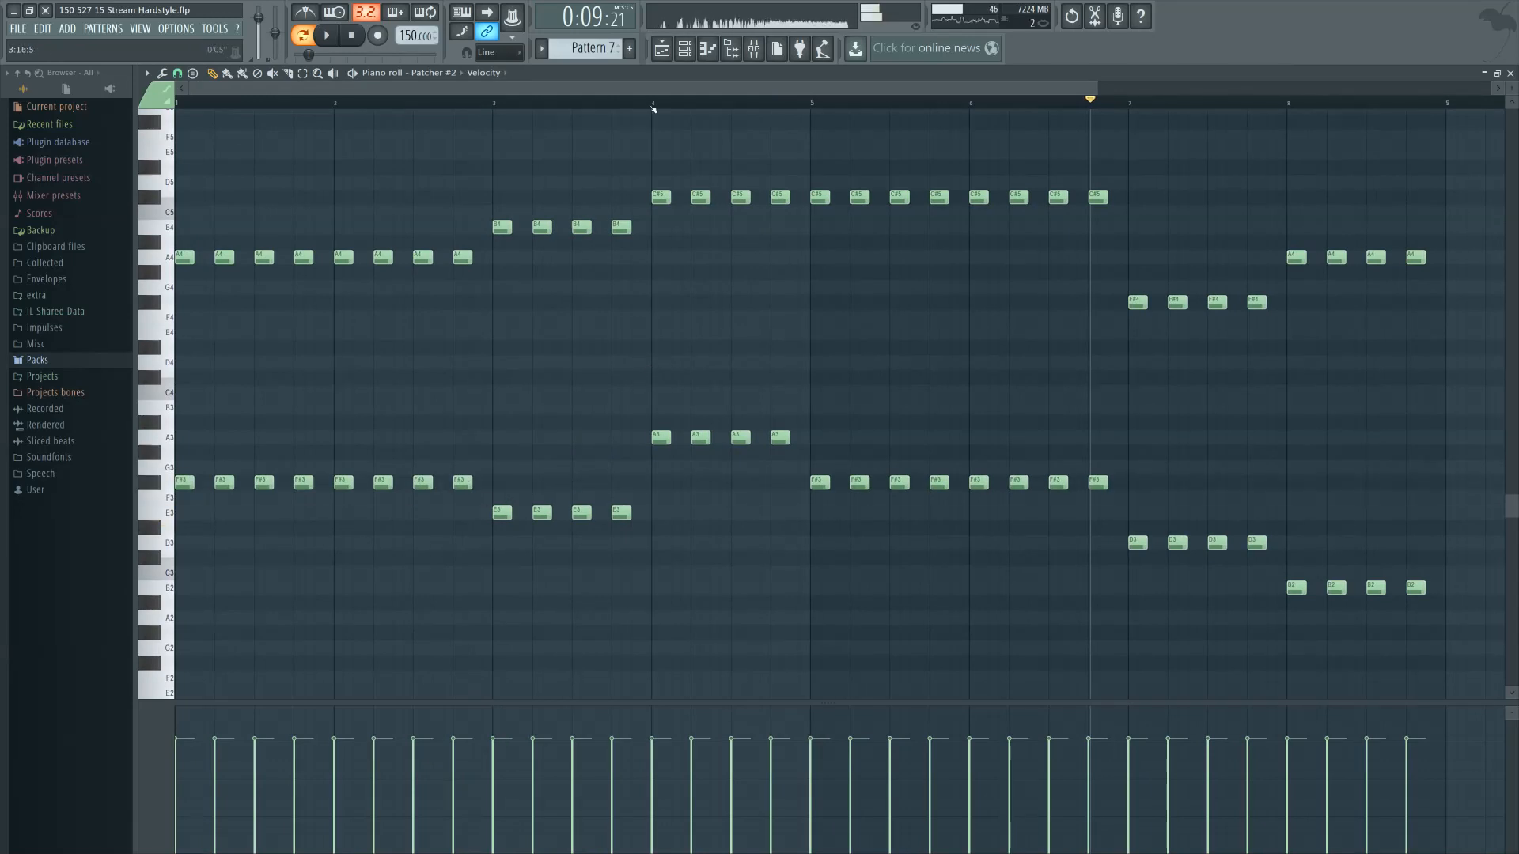
click(662, 49)
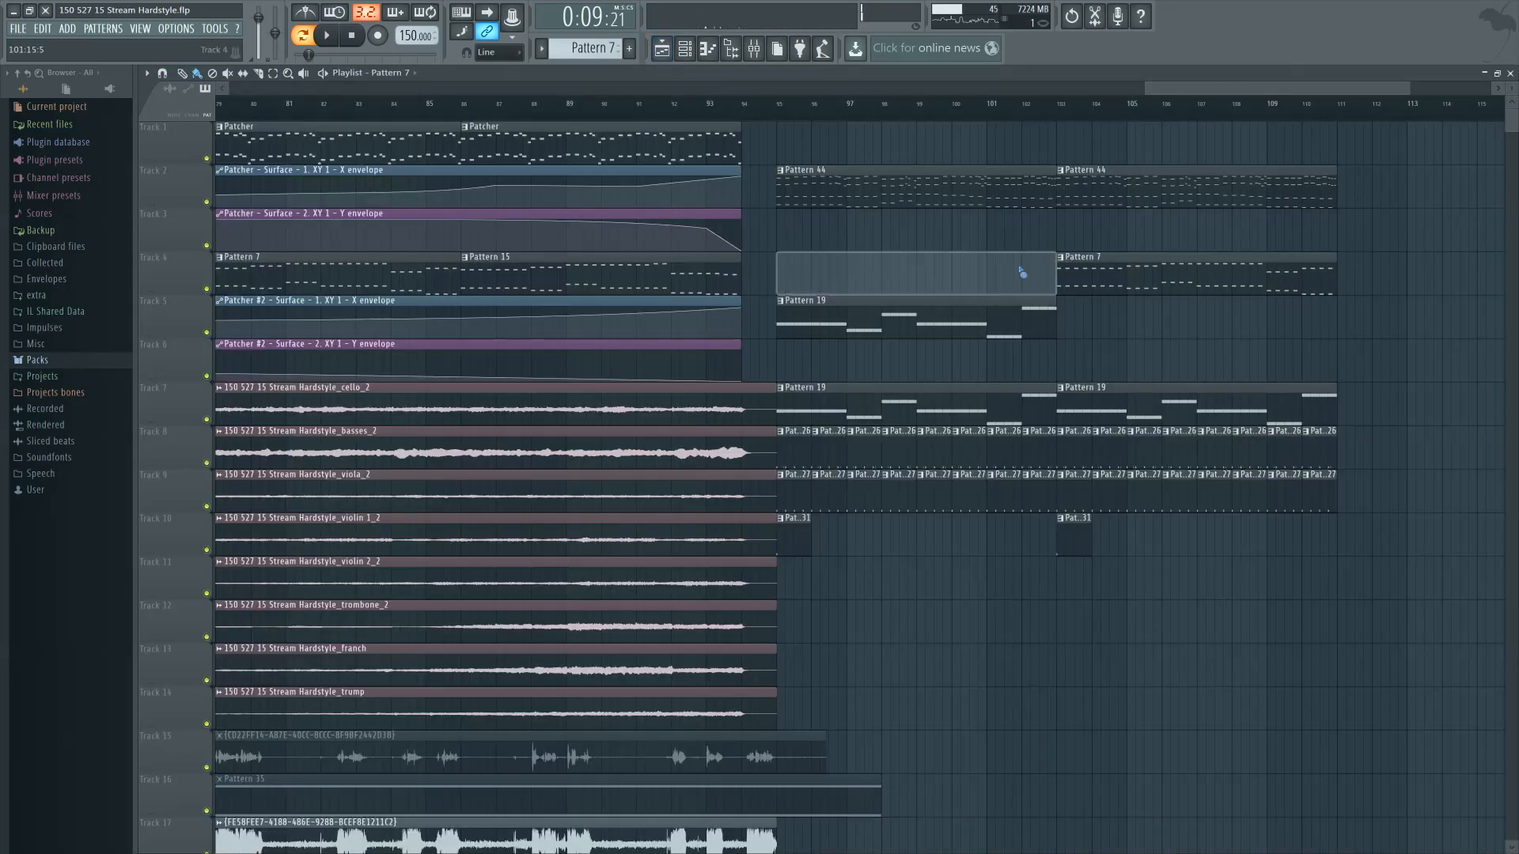
Open Pattern 44's Patcher #2 notes, then select and copy the complete lower bass line
double_click(936, 194)
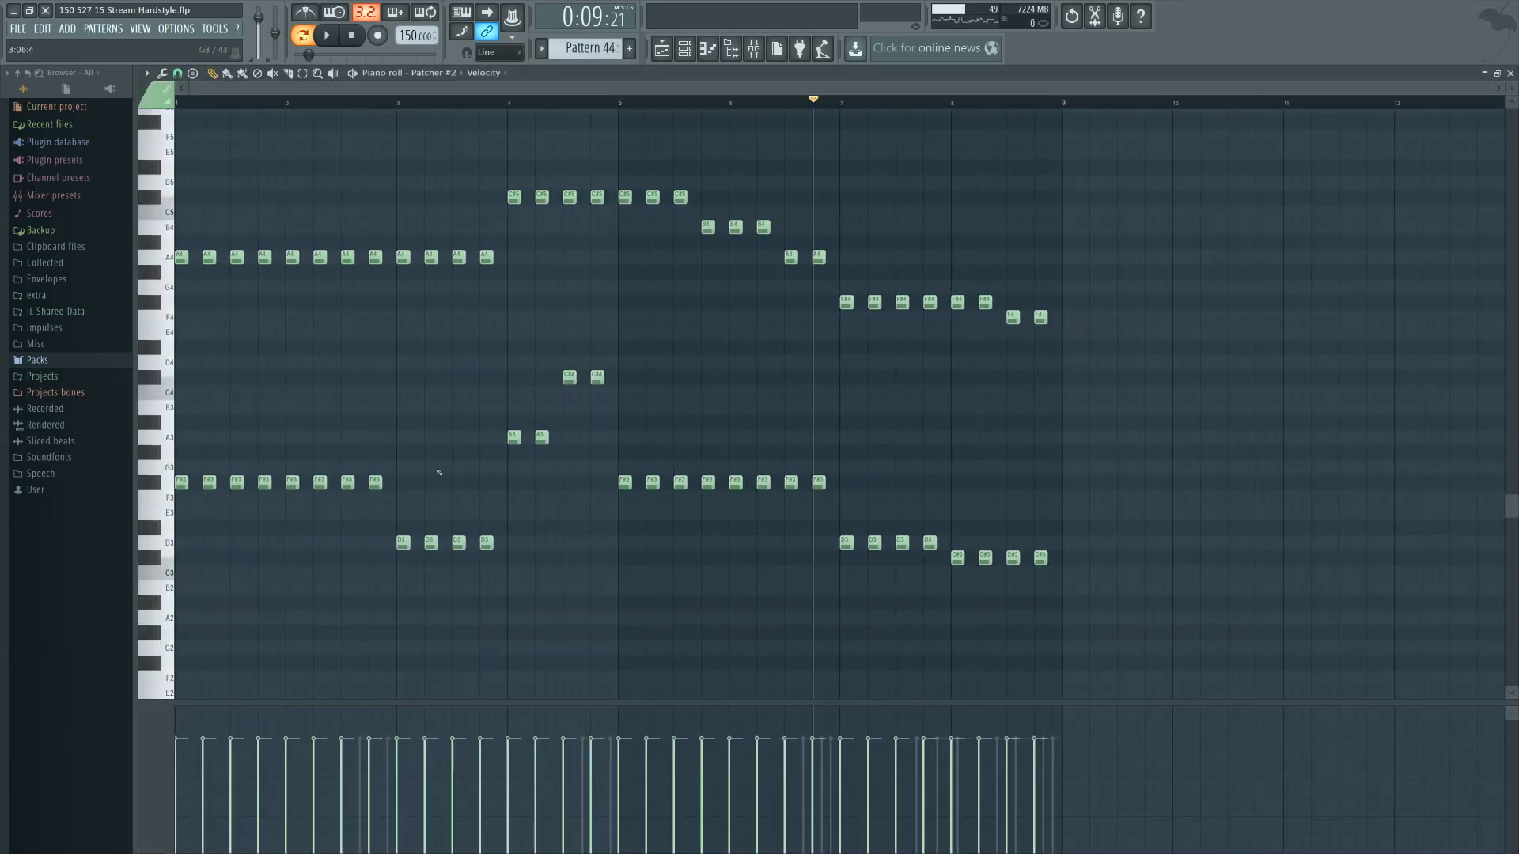
drag(1072, 611, 193, 375)
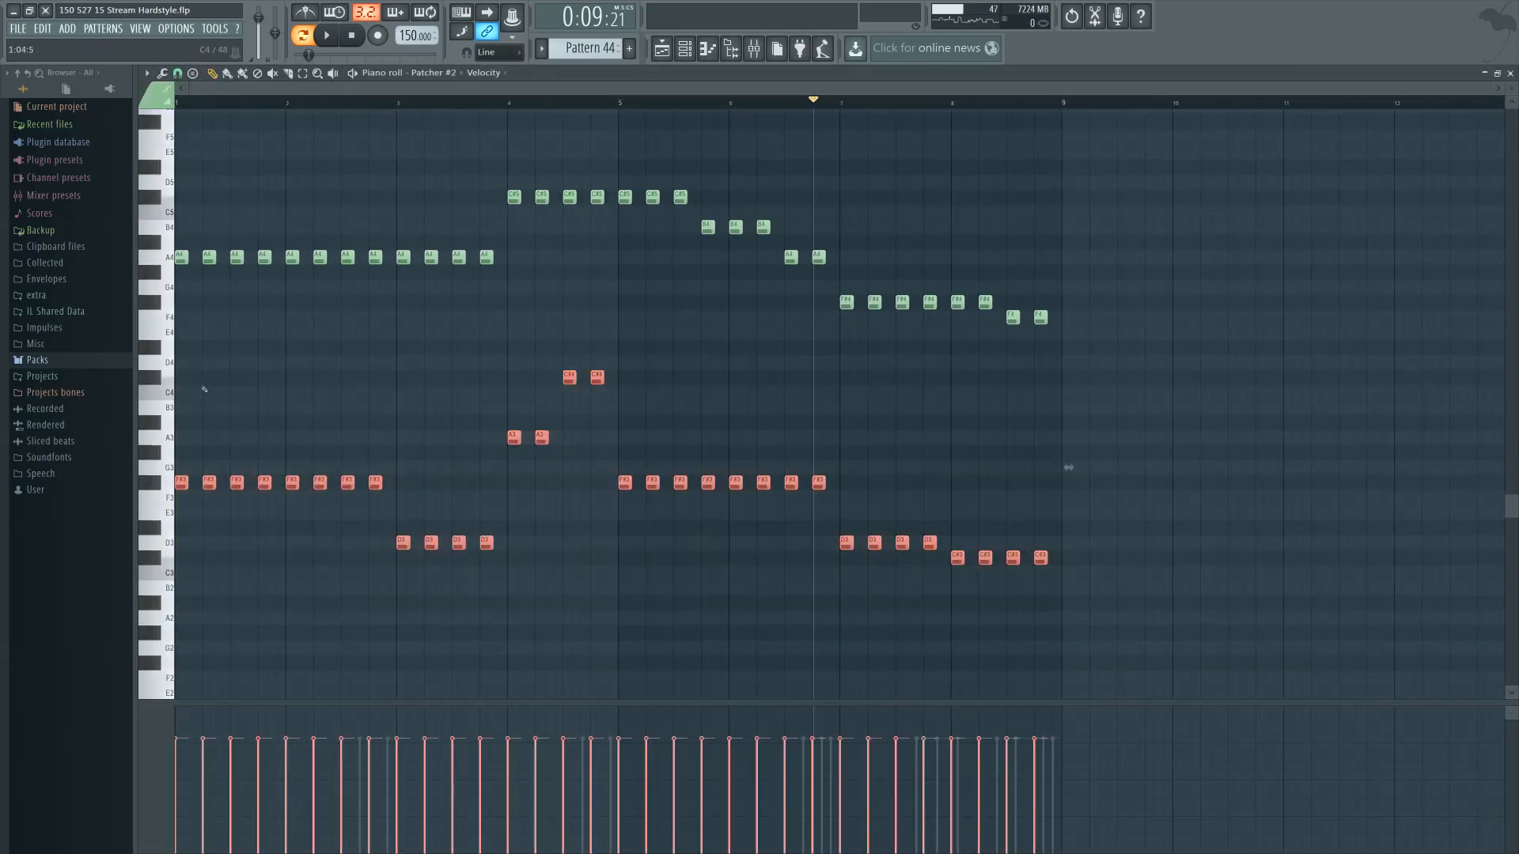
click(665, 52)
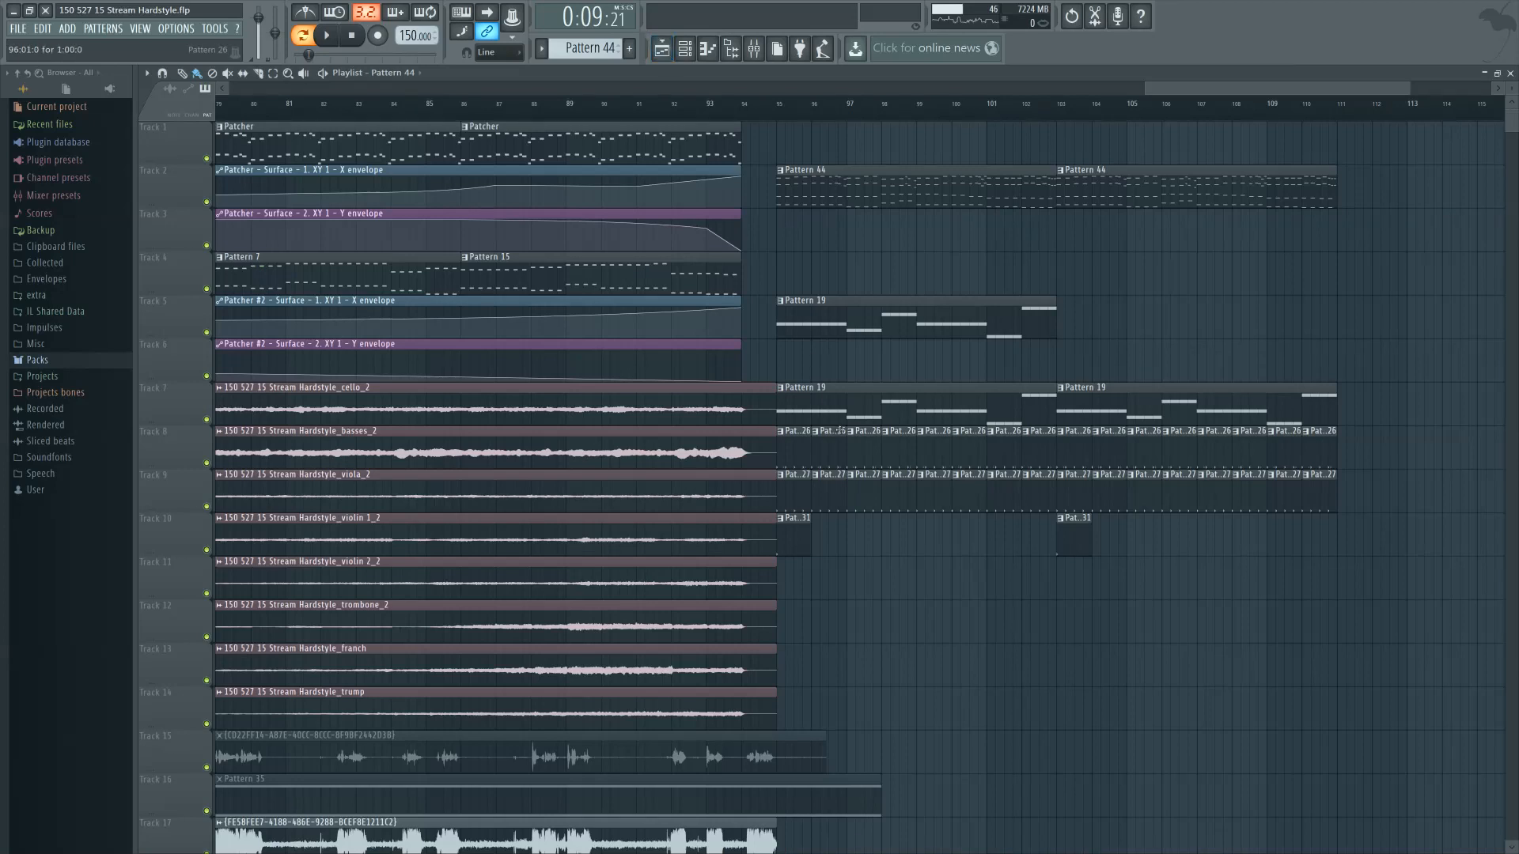
Delete the extra Pattern 19 clip at bar 95 on track 5, leaving the track 7 clips
double_click(838, 417)
click(661, 48)
right_click(871, 321)
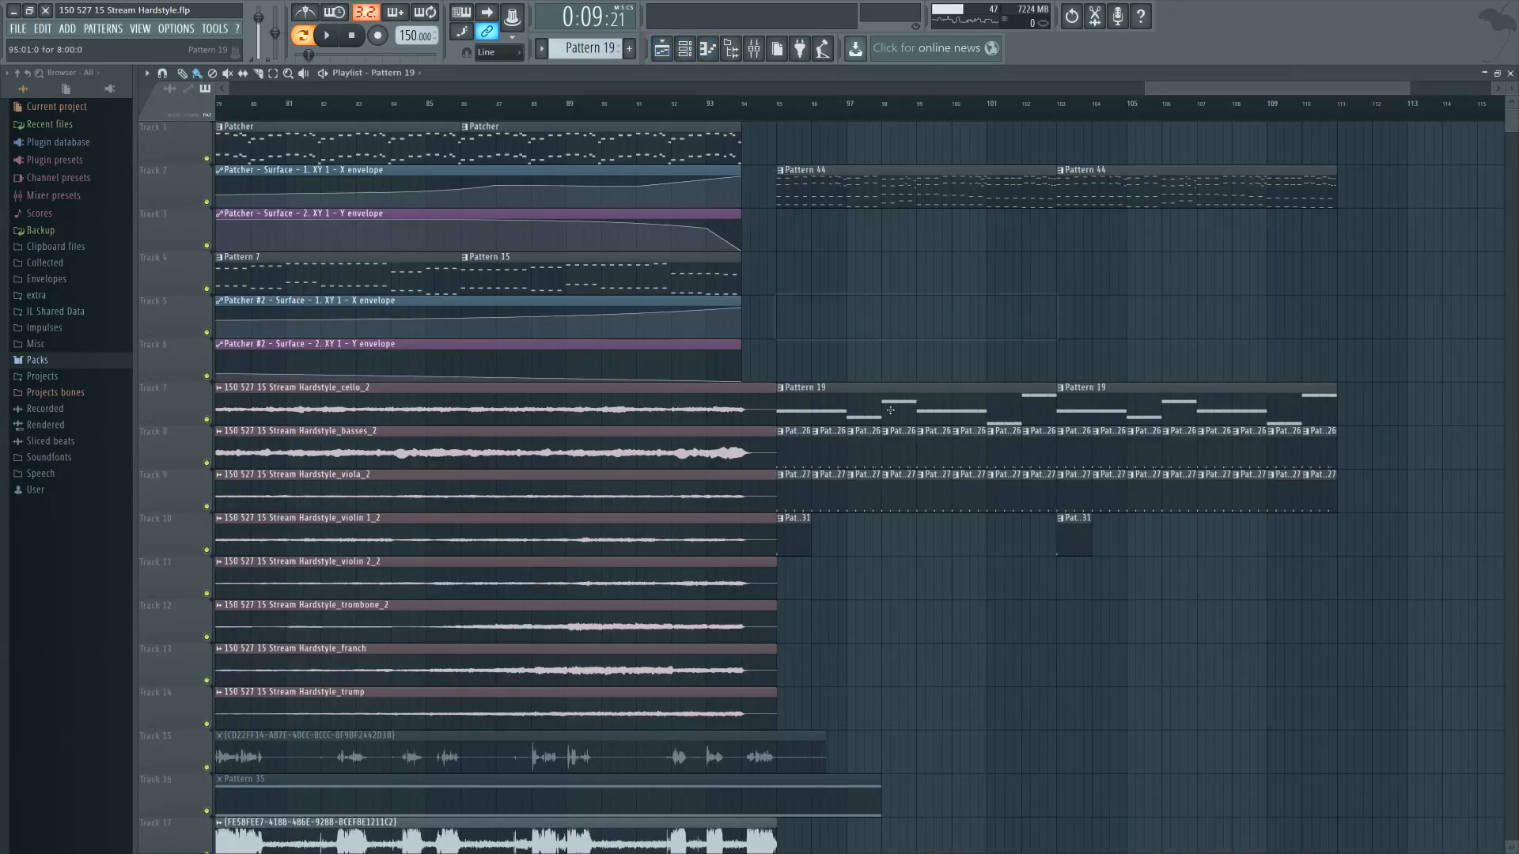
Replace all kick notes in Pattern 19 with the copied bass line, transposed up one octave
double_click(890, 409)
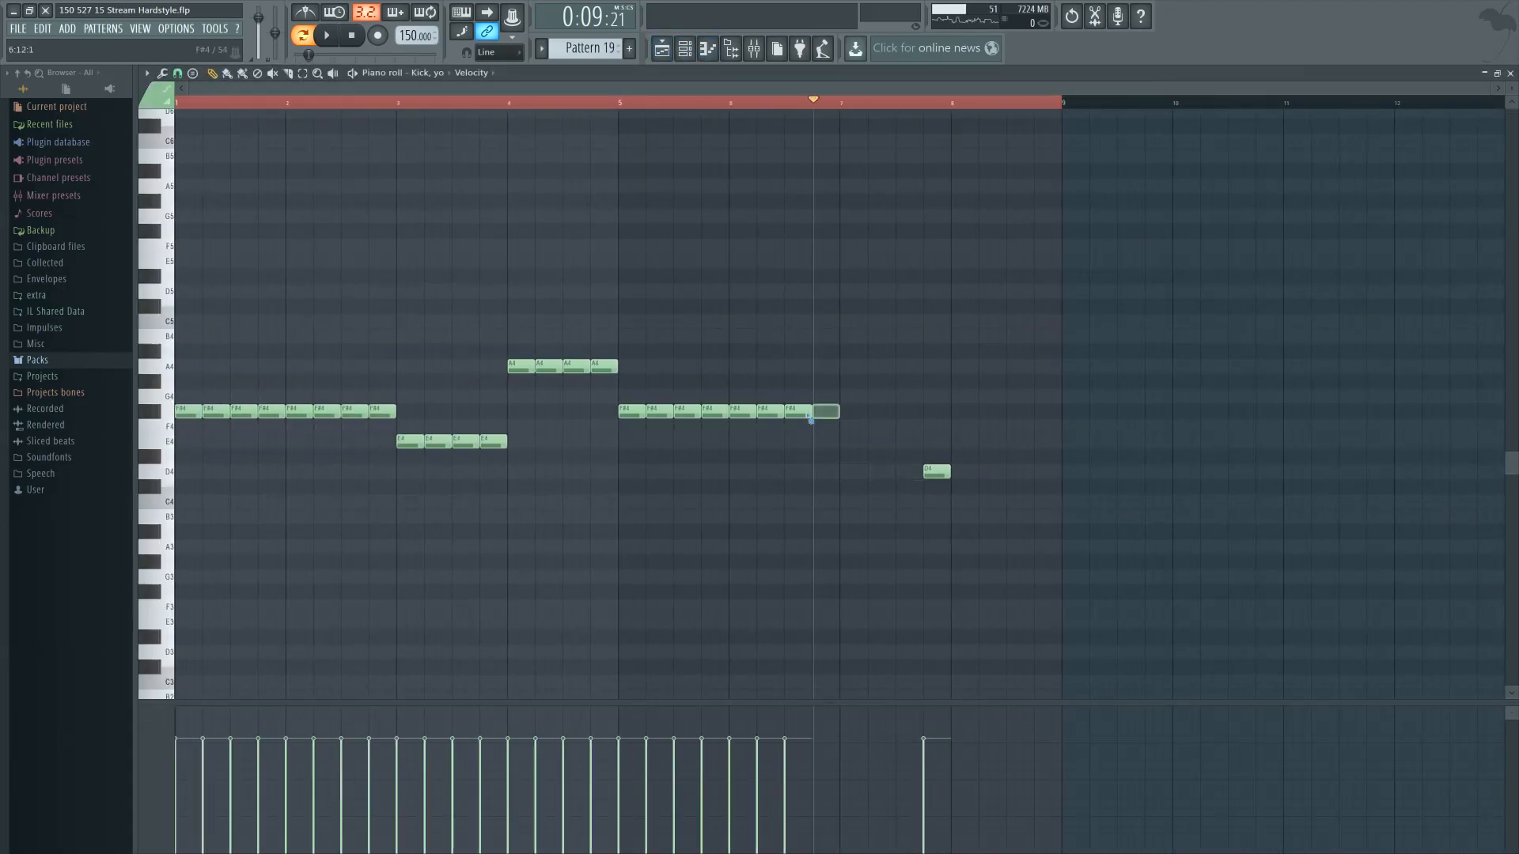
right_click(811, 419)
right_click(926, 473)
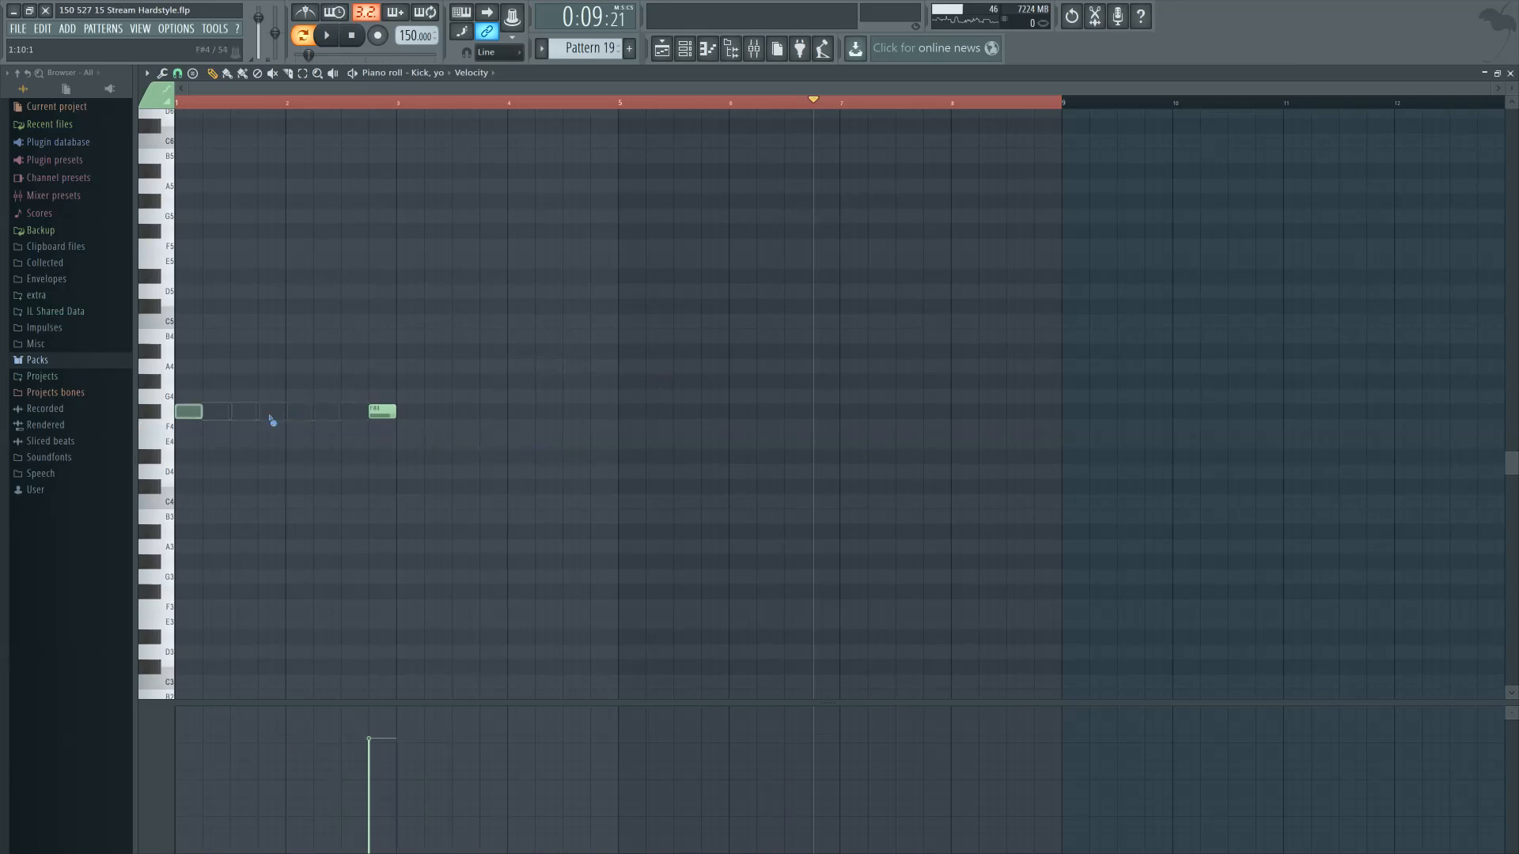
key(ctrl+v)
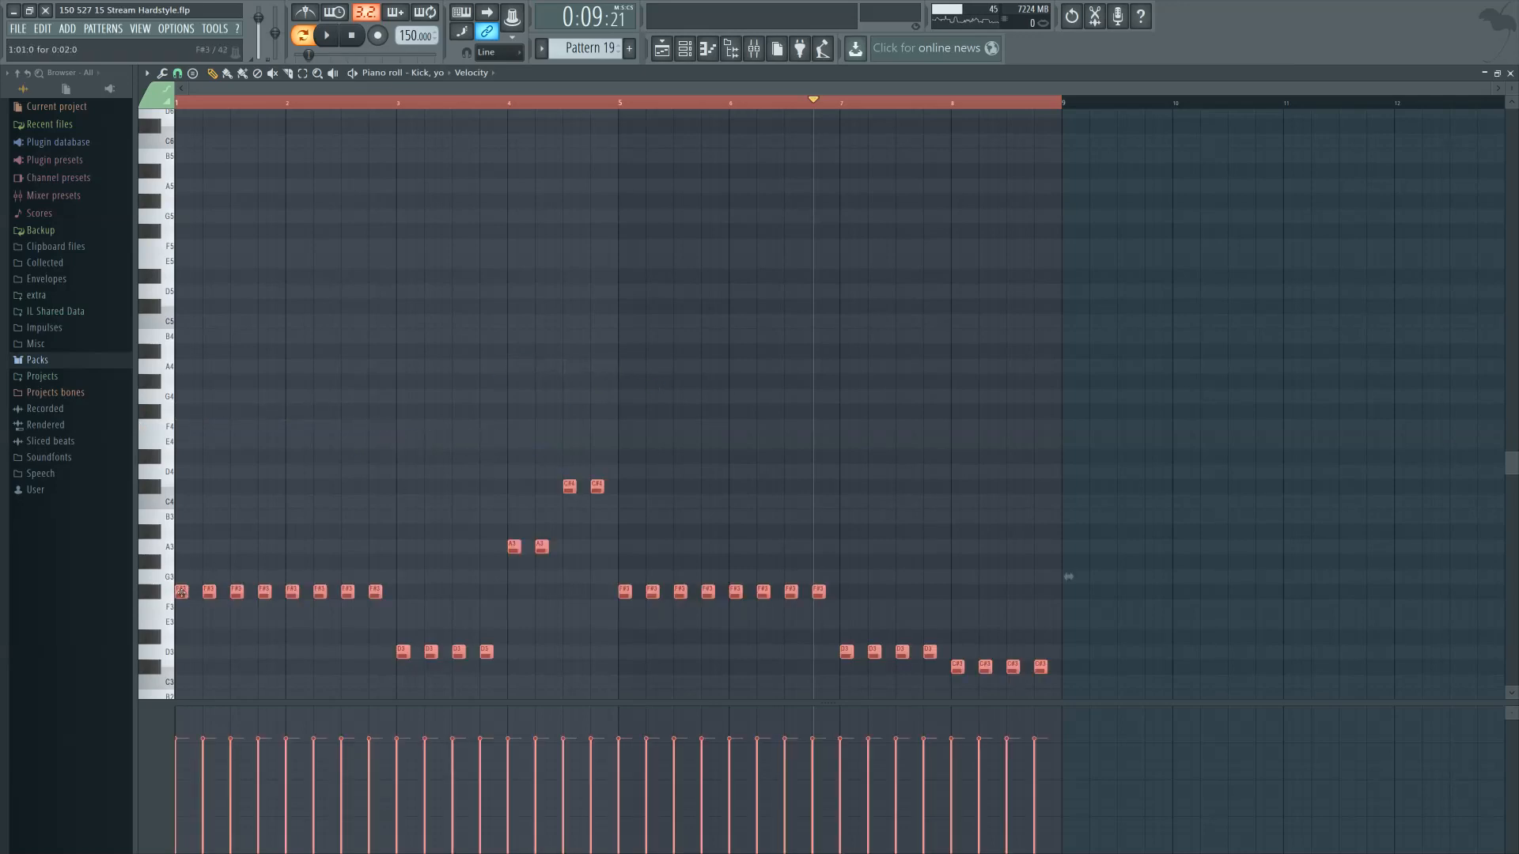
drag(181, 592, 181, 412)
Lengthen all pasted kick notes so each one reaches the start of the next, and clear the selection
scroll(379, 411, up, 5)
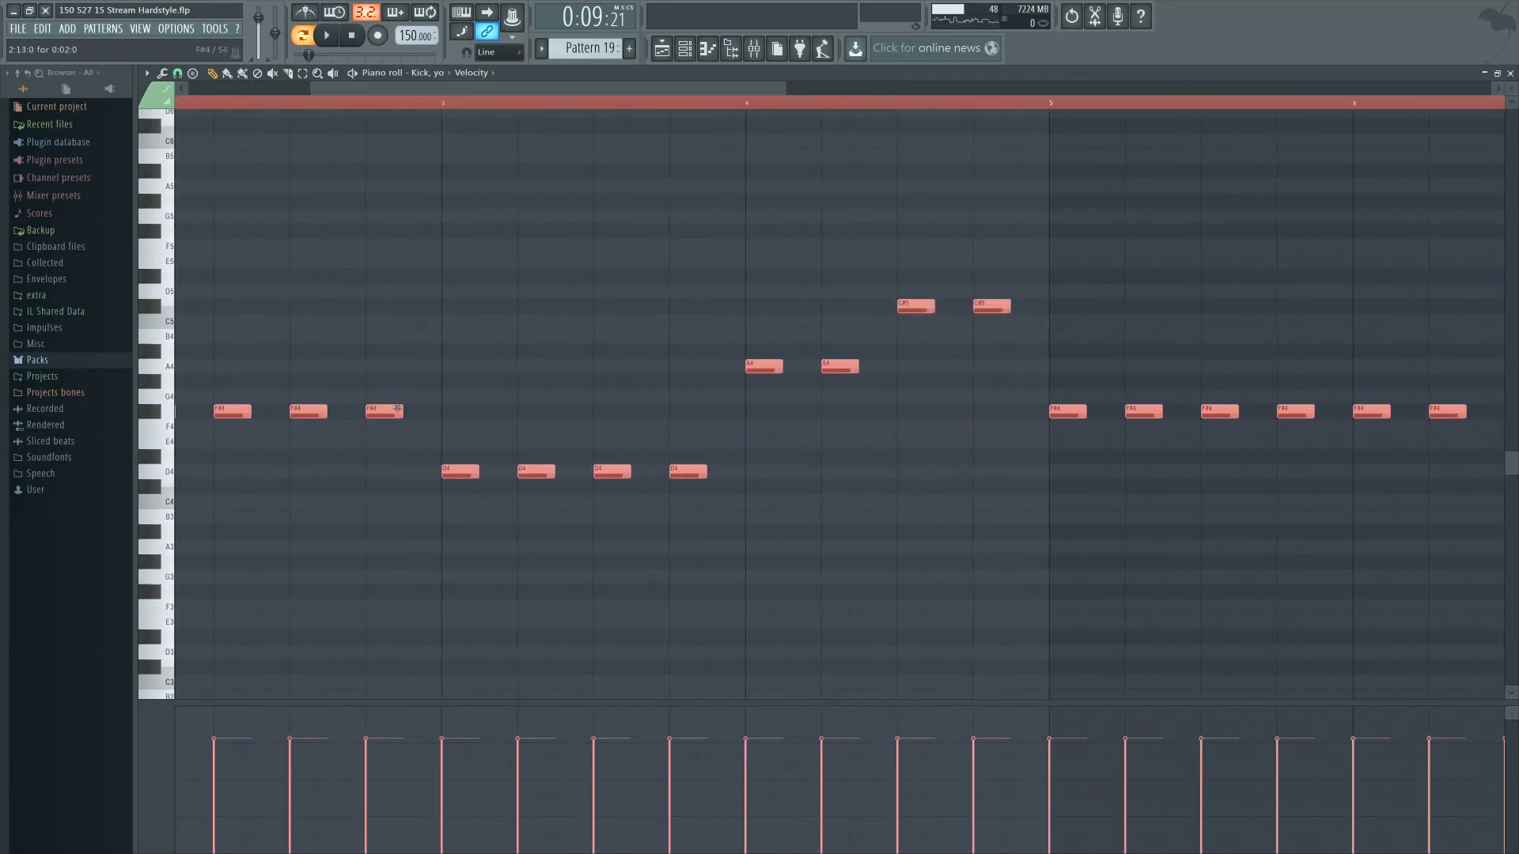
drag(403, 414, 432, 424)
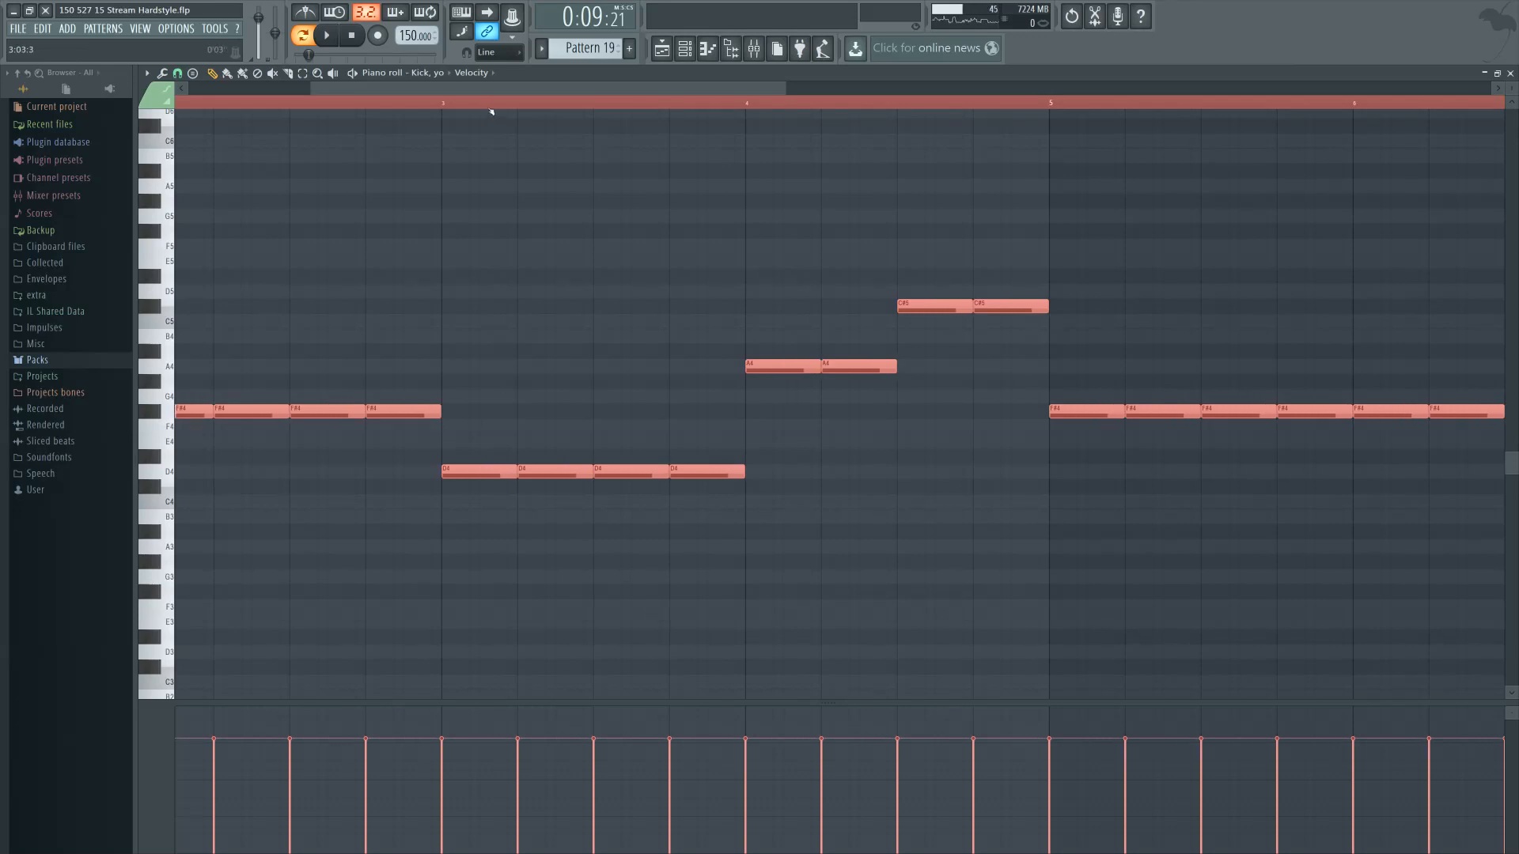
click(490, 111)
Raise the last four kick notes one octave to C#5, aligned with the start of bar 8, and play them
scroll(501, 397, down, 4)
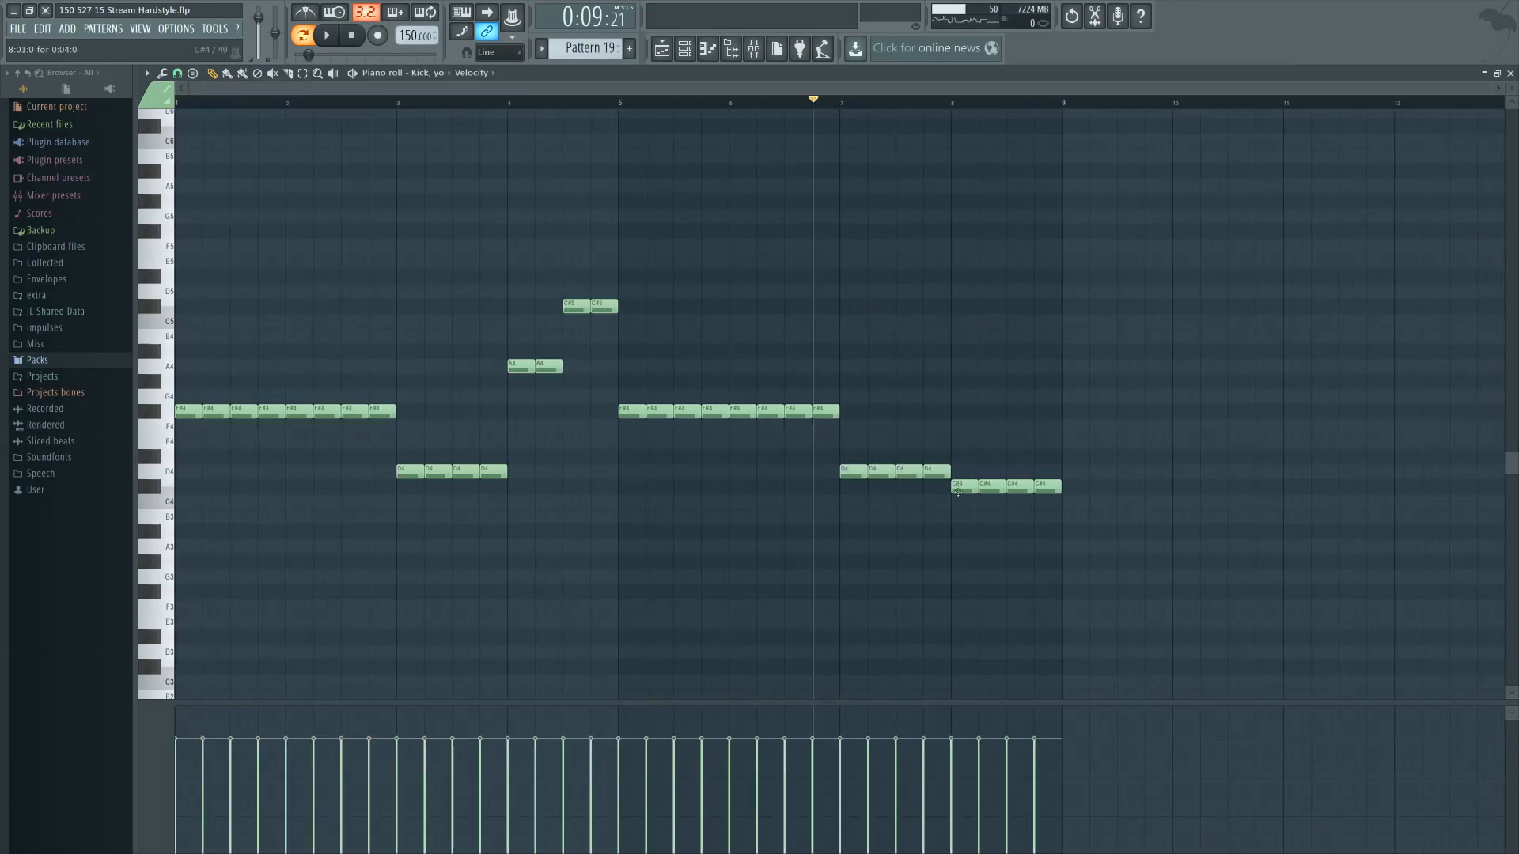
click(965, 486)
drag(965, 487, 965, 306)
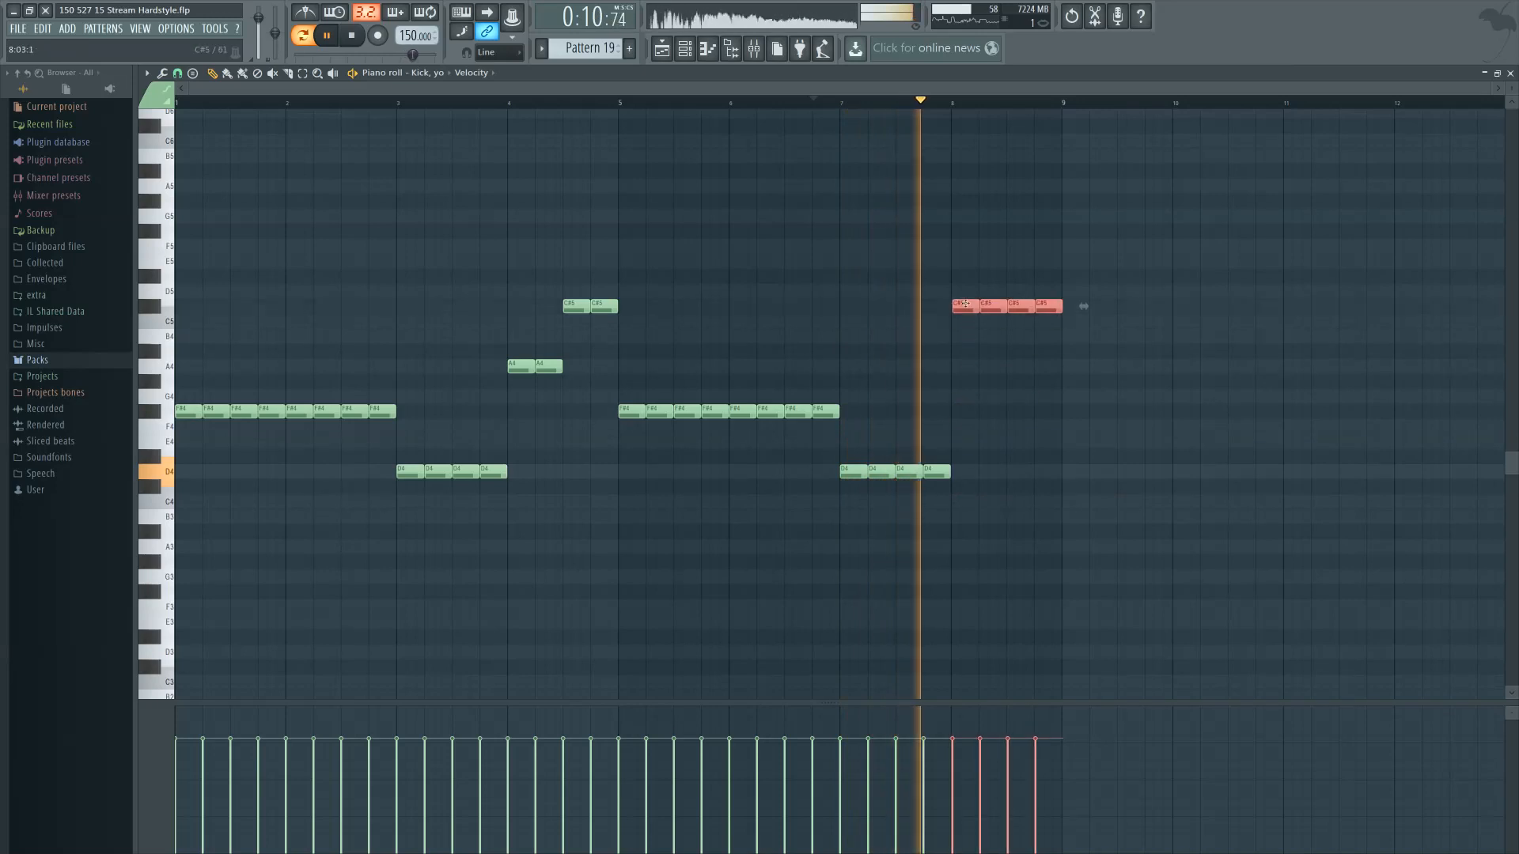
double_click(965, 306)
key(Escape)
scroll(957, 308, up, 4)
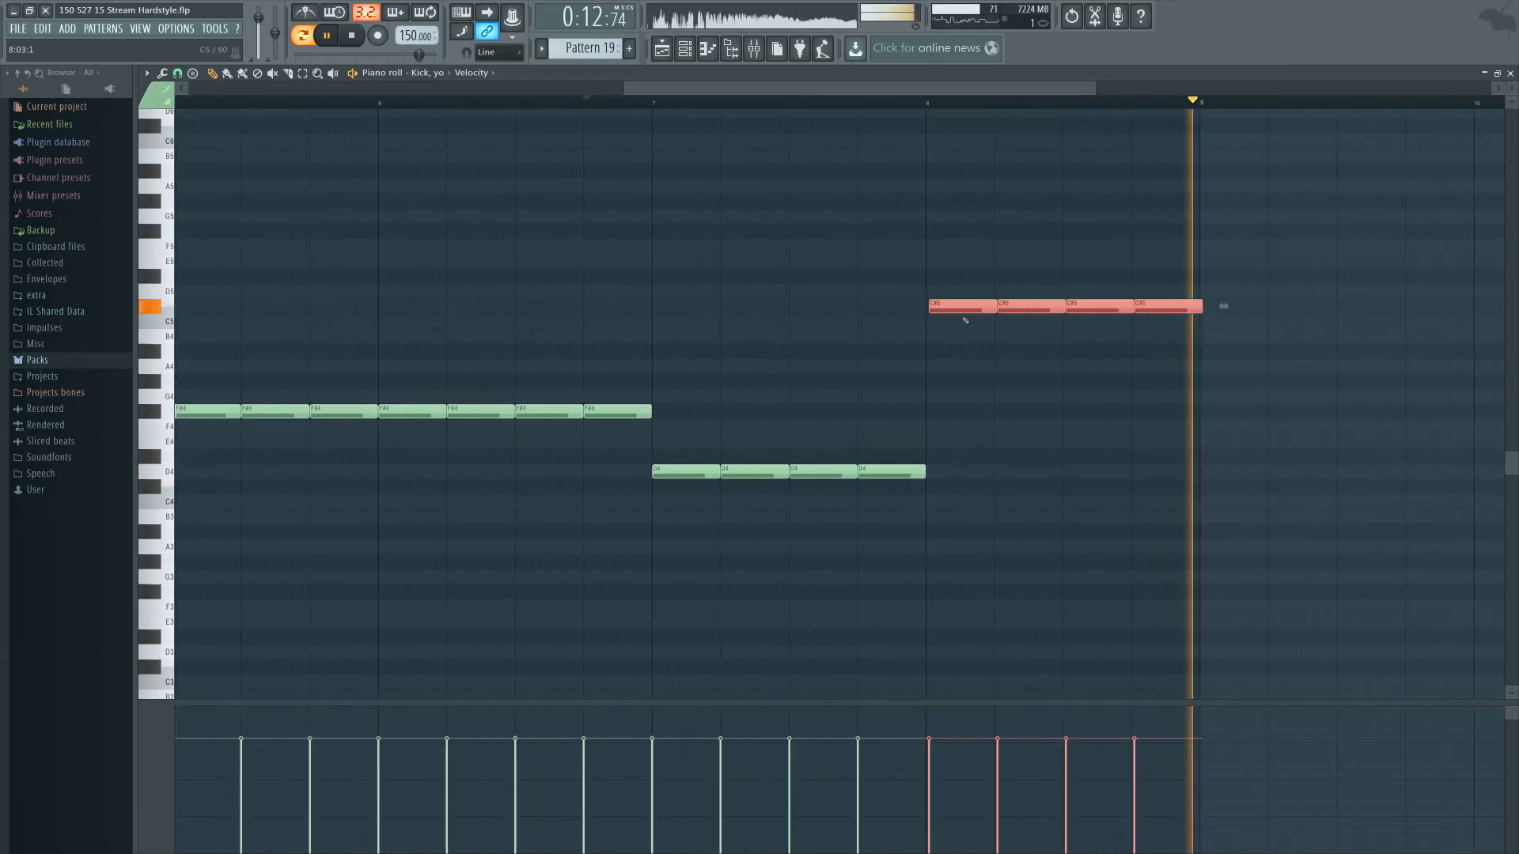
key(space)
key(space)
key(ctrl+d)
Listen to the whole rebuilt Pattern 19 kick line with the raised ending
scroll(932, 400, down, 4)
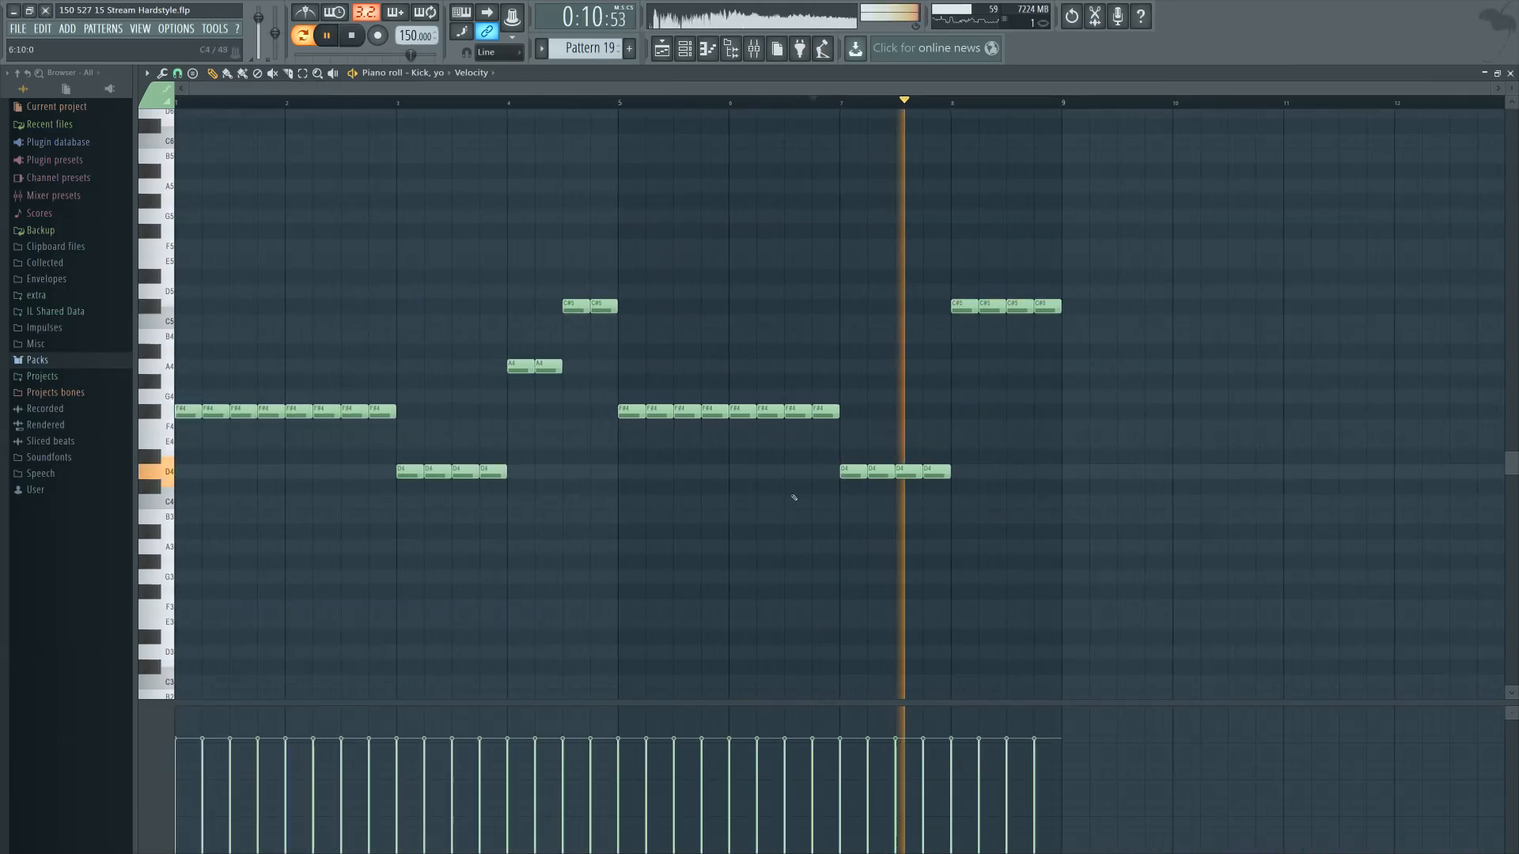
scroll(596, 551, up, 1)
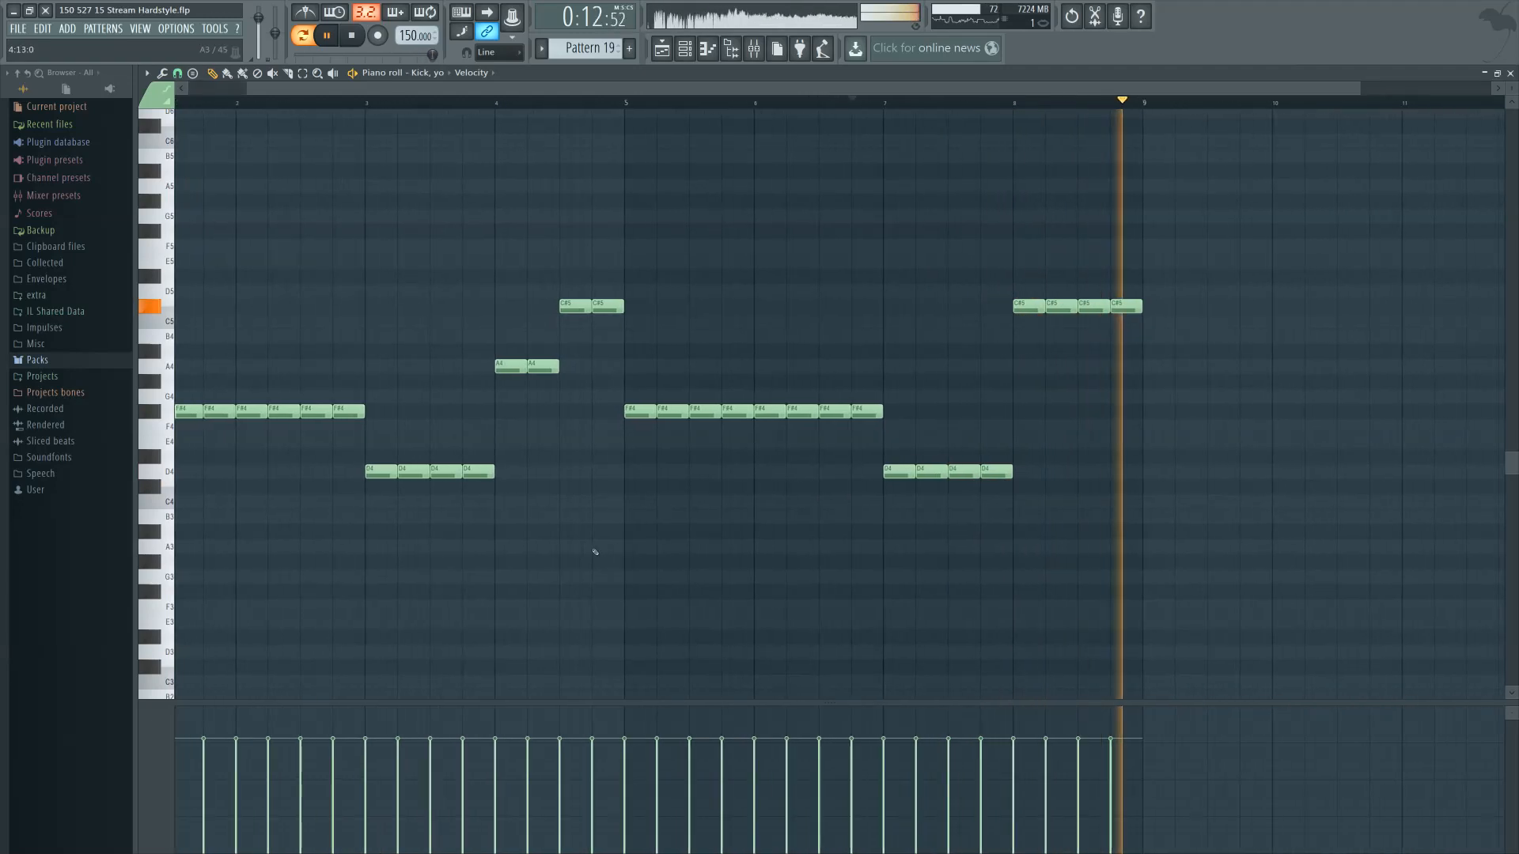
scroll(936, 578, up, 1)
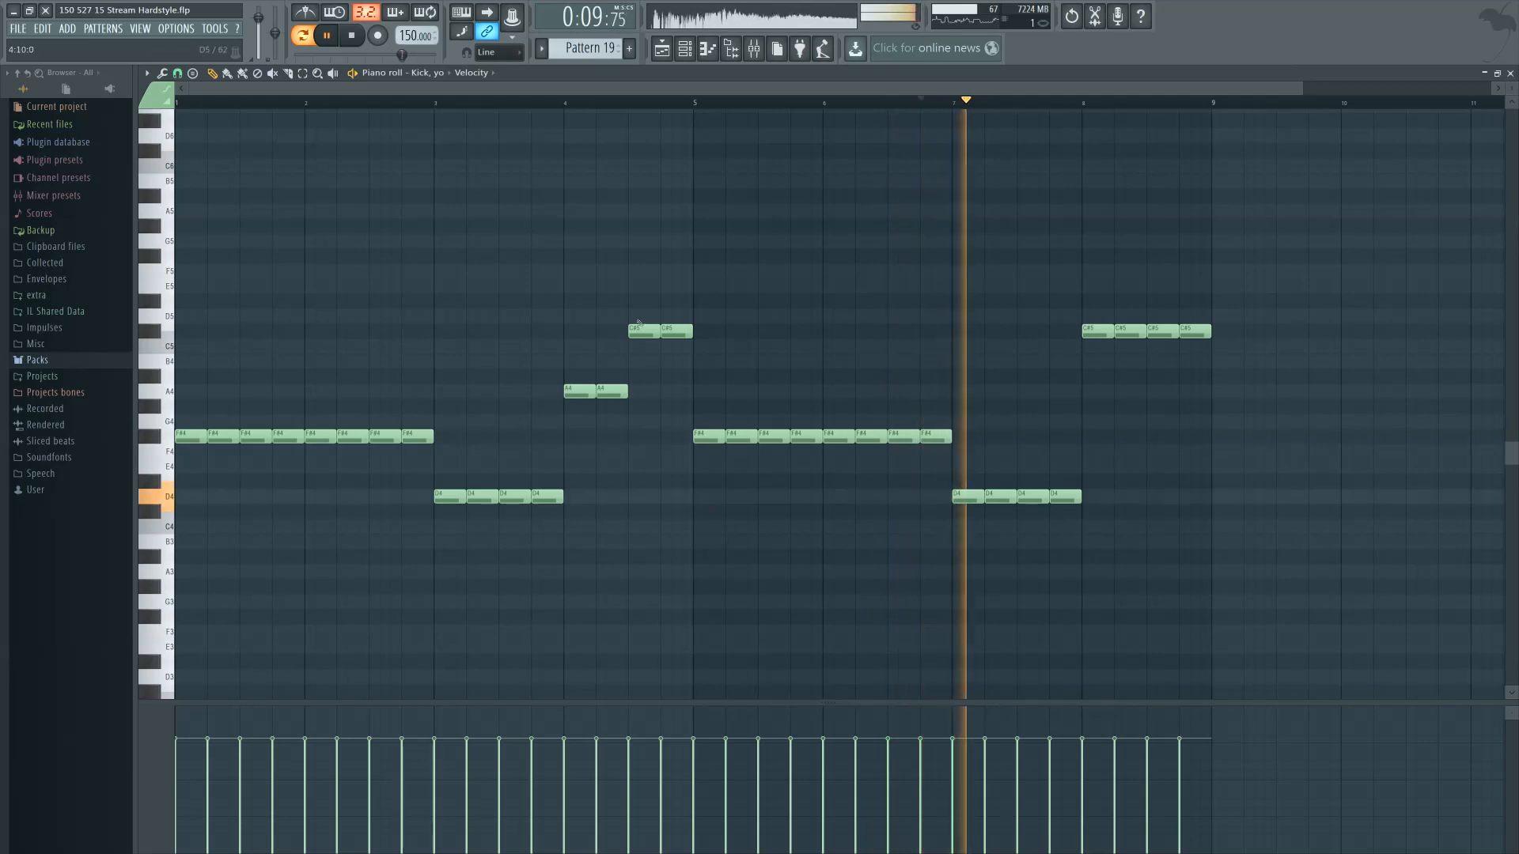
Lower the two C#5 kick notes in the second half of bar 4 to C#4 and audition the line from bar 4
drag(620, 314, 728, 342)
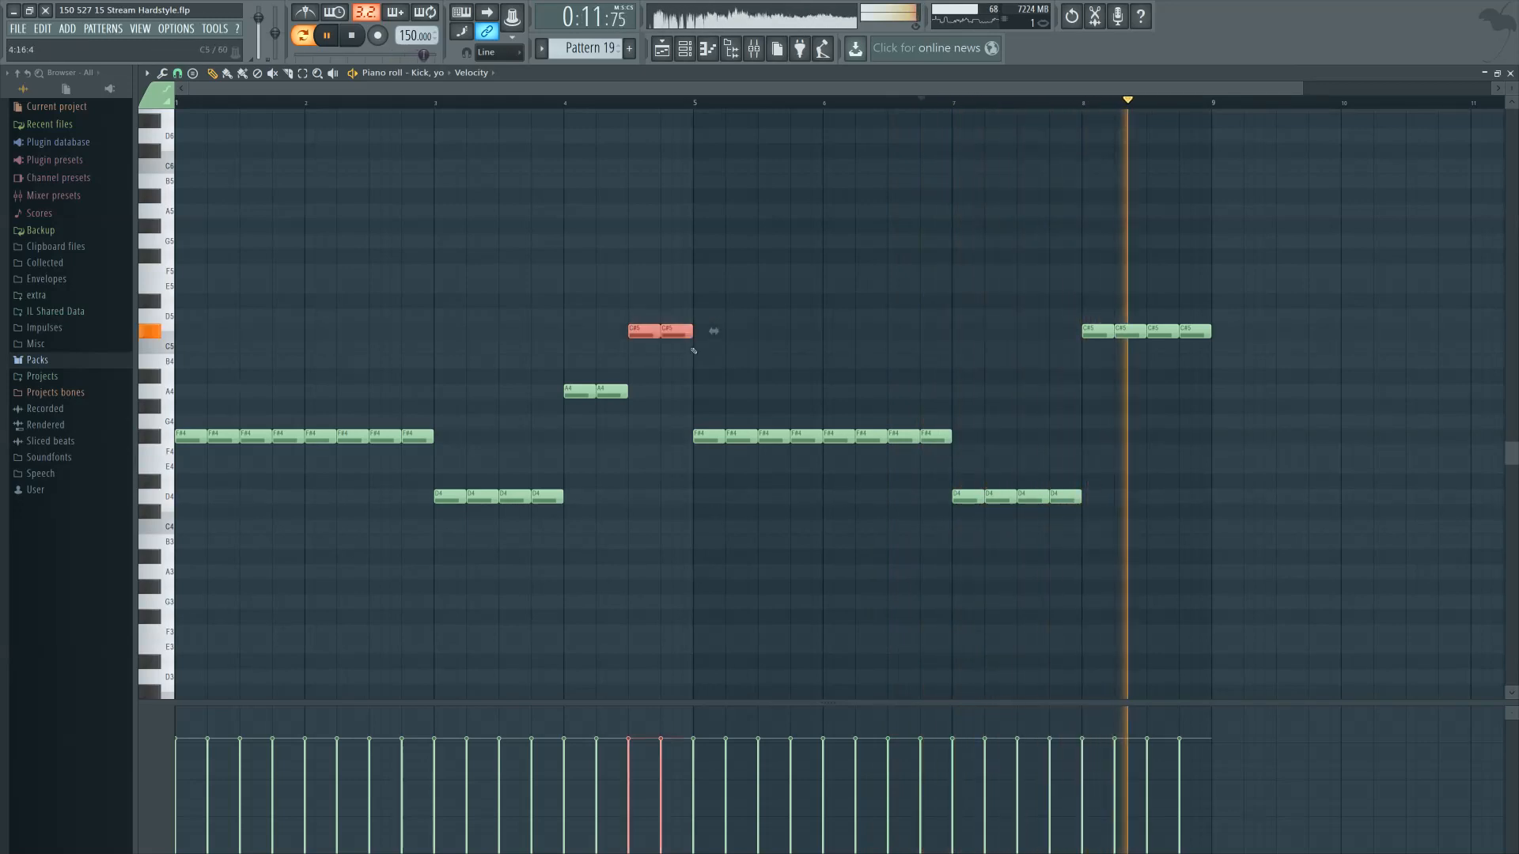
key(space)
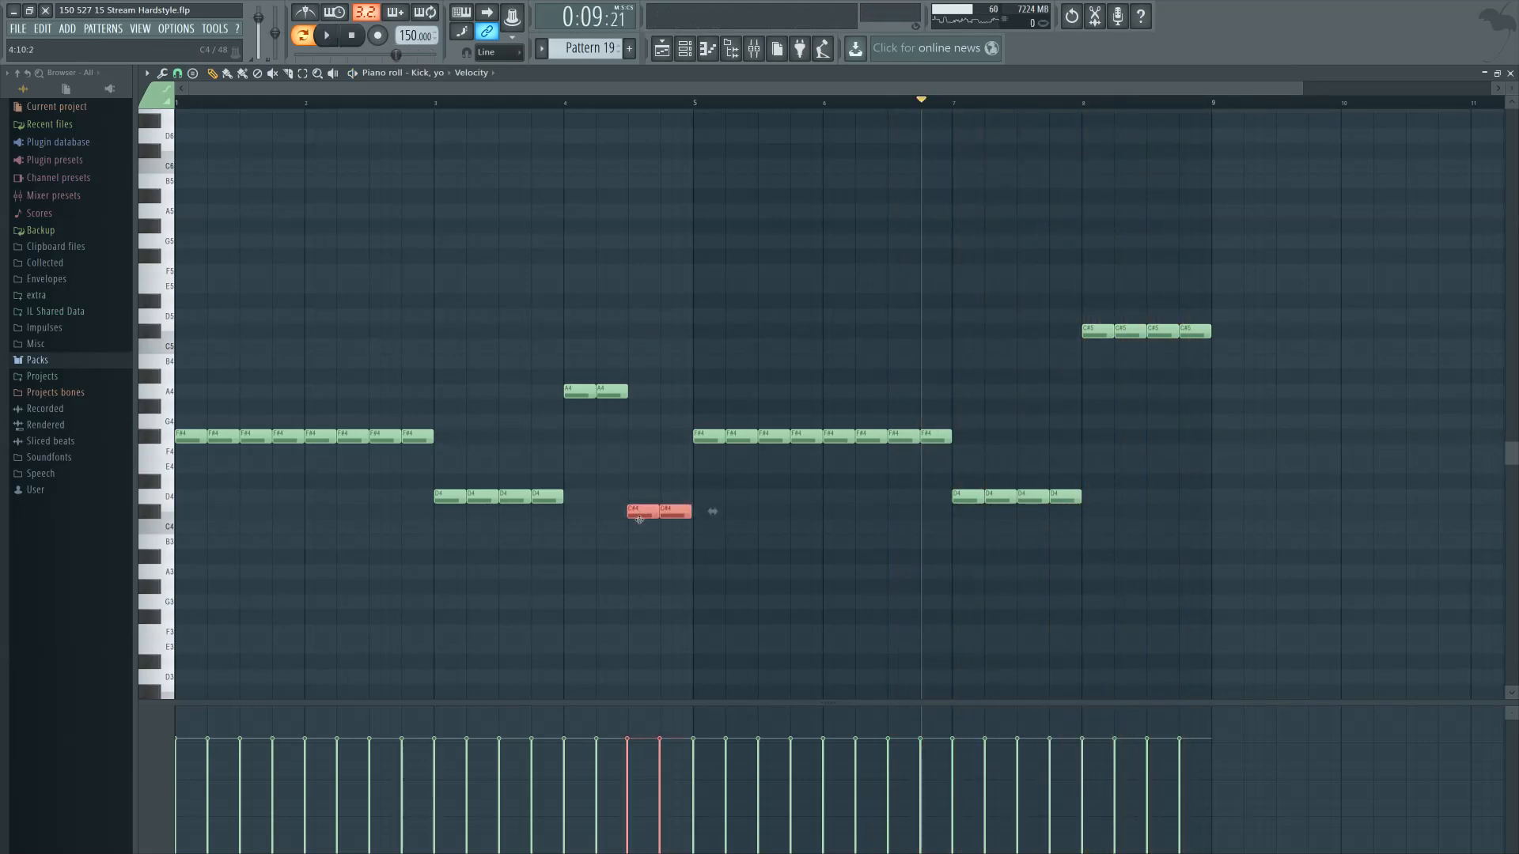
click(603, 111)
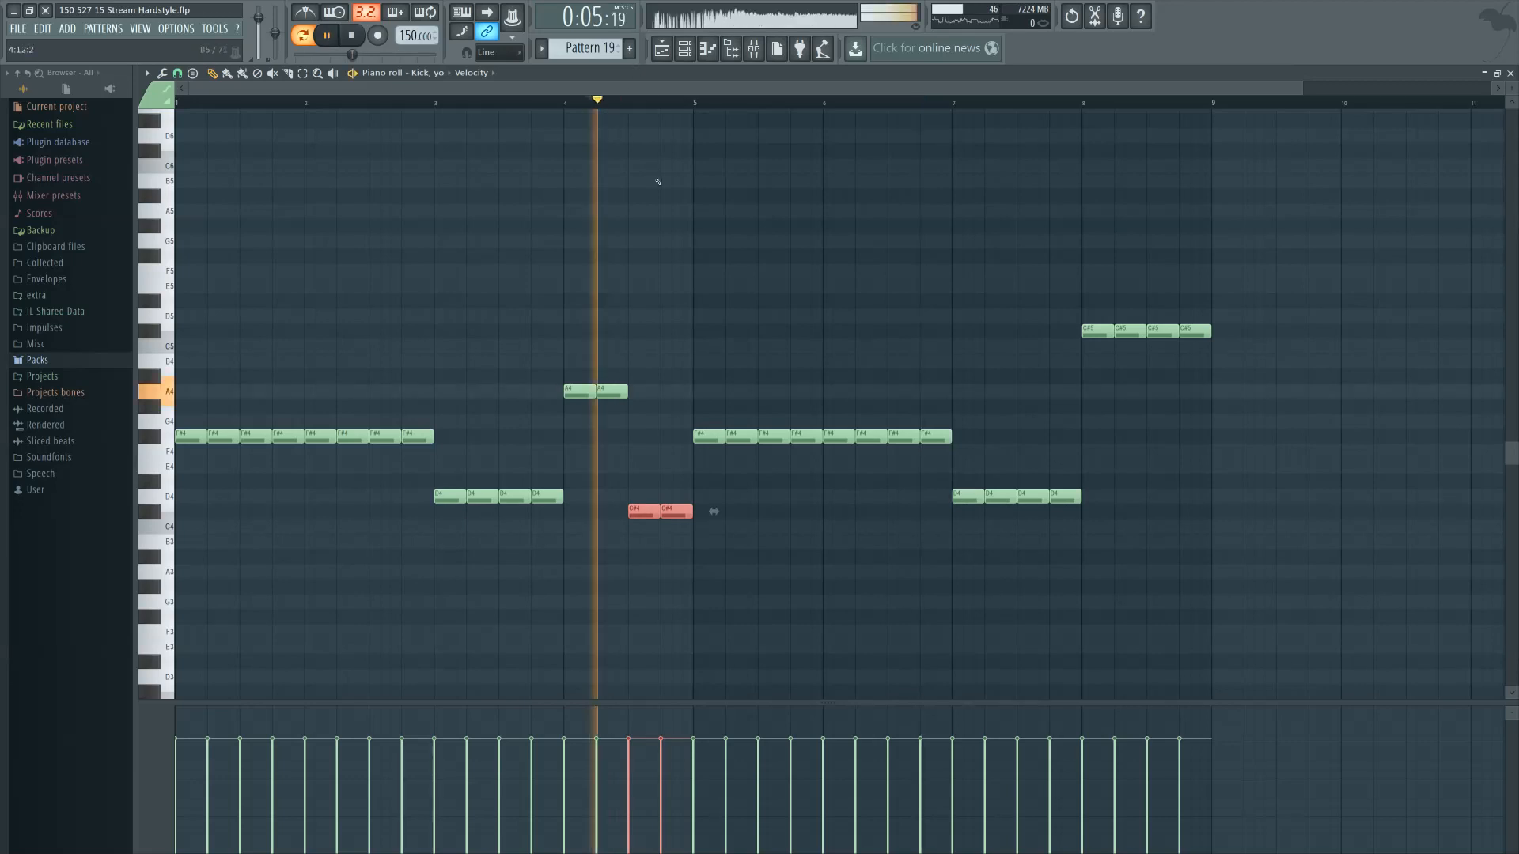
key(space)
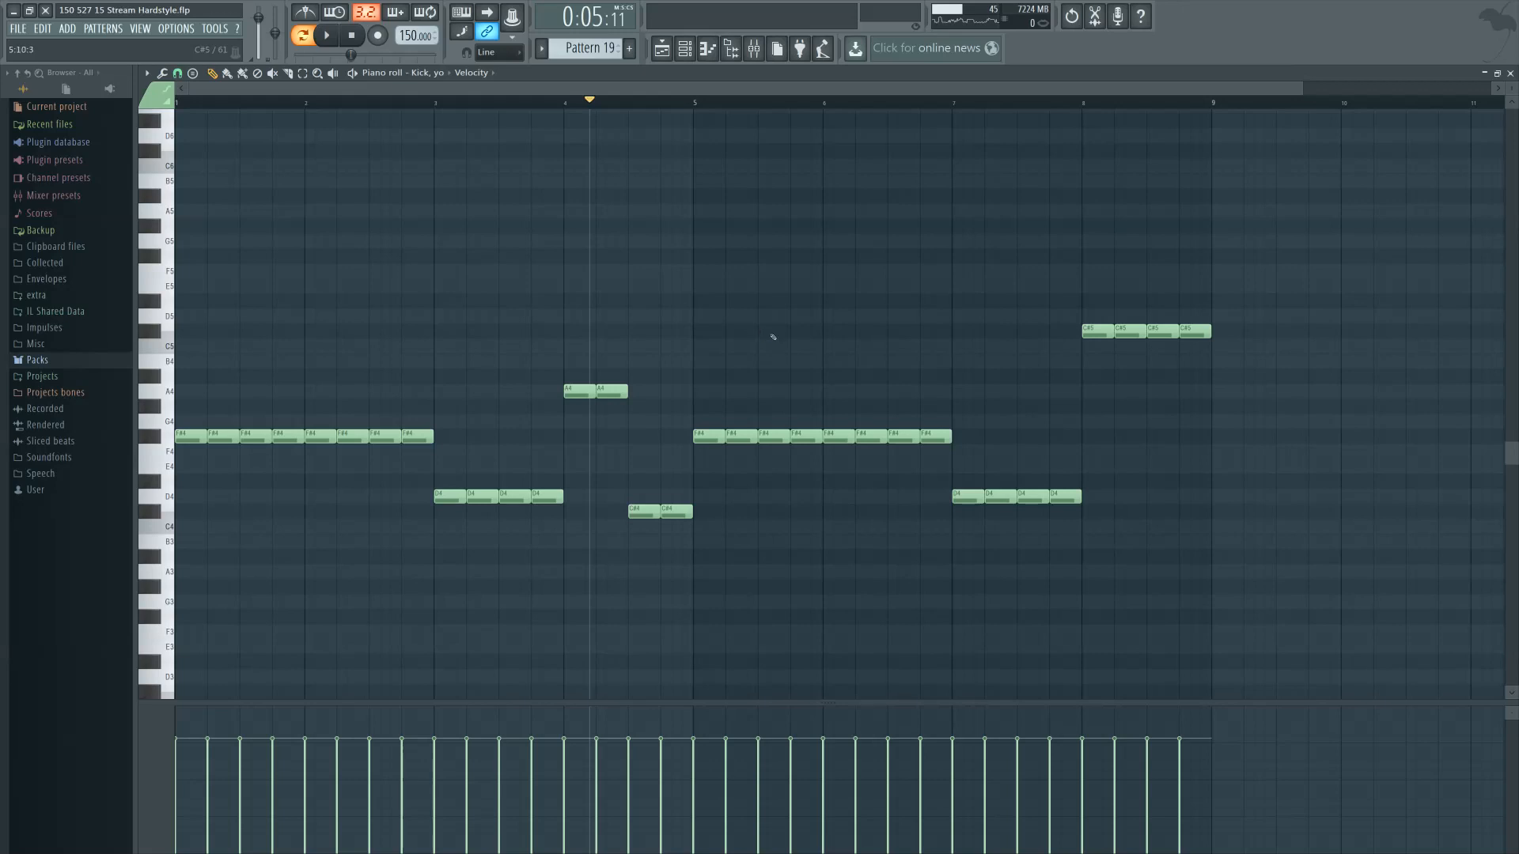
Return to the arrangement in song mode and listen to the drop from bar 95 with the new kick notes
scroll(752, 317, up, 5)
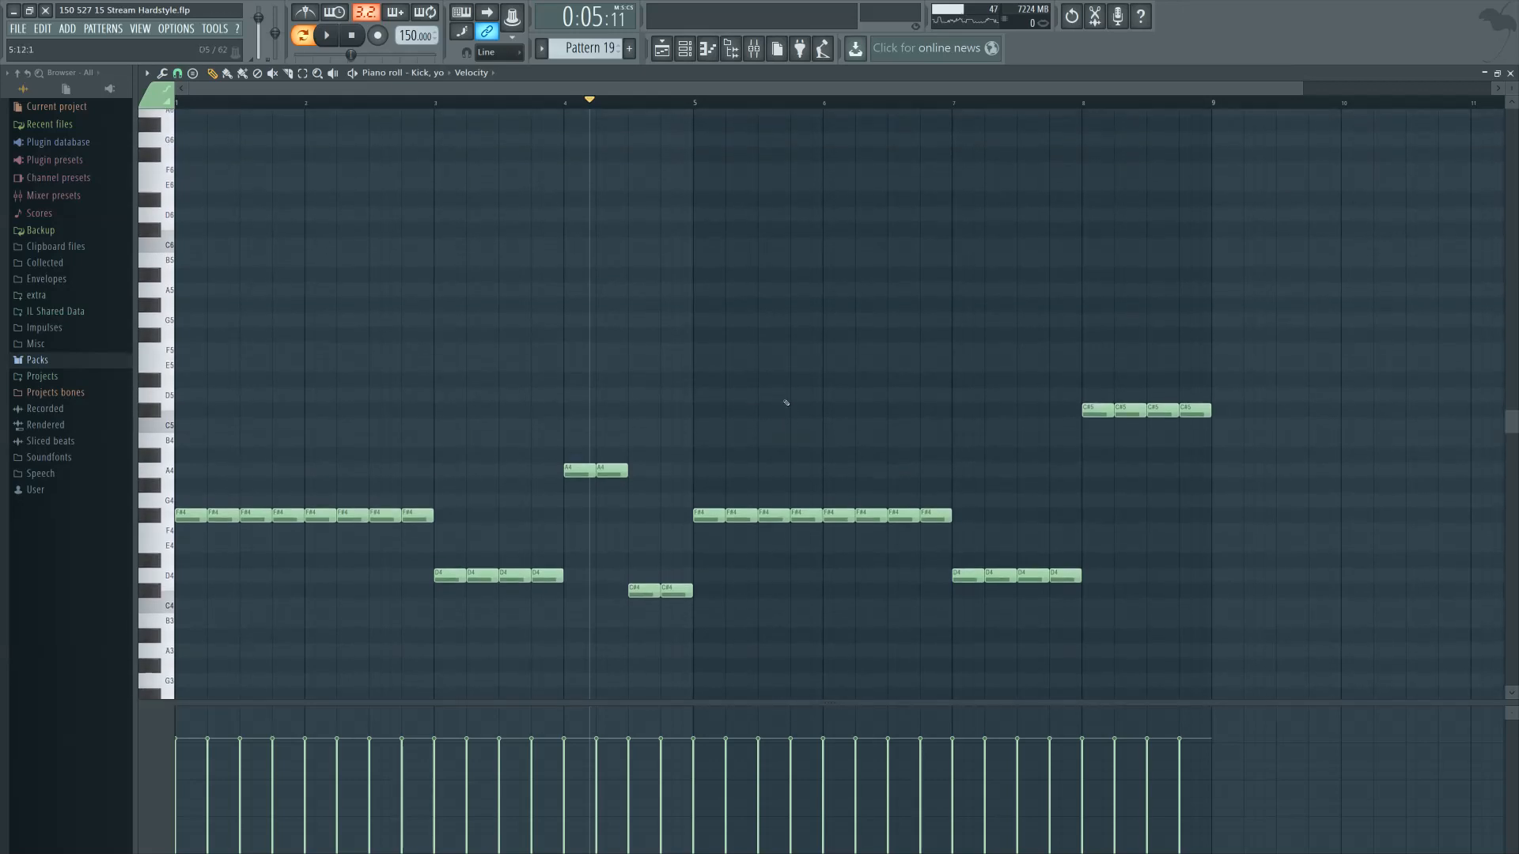
click(707, 48)
key(F5)
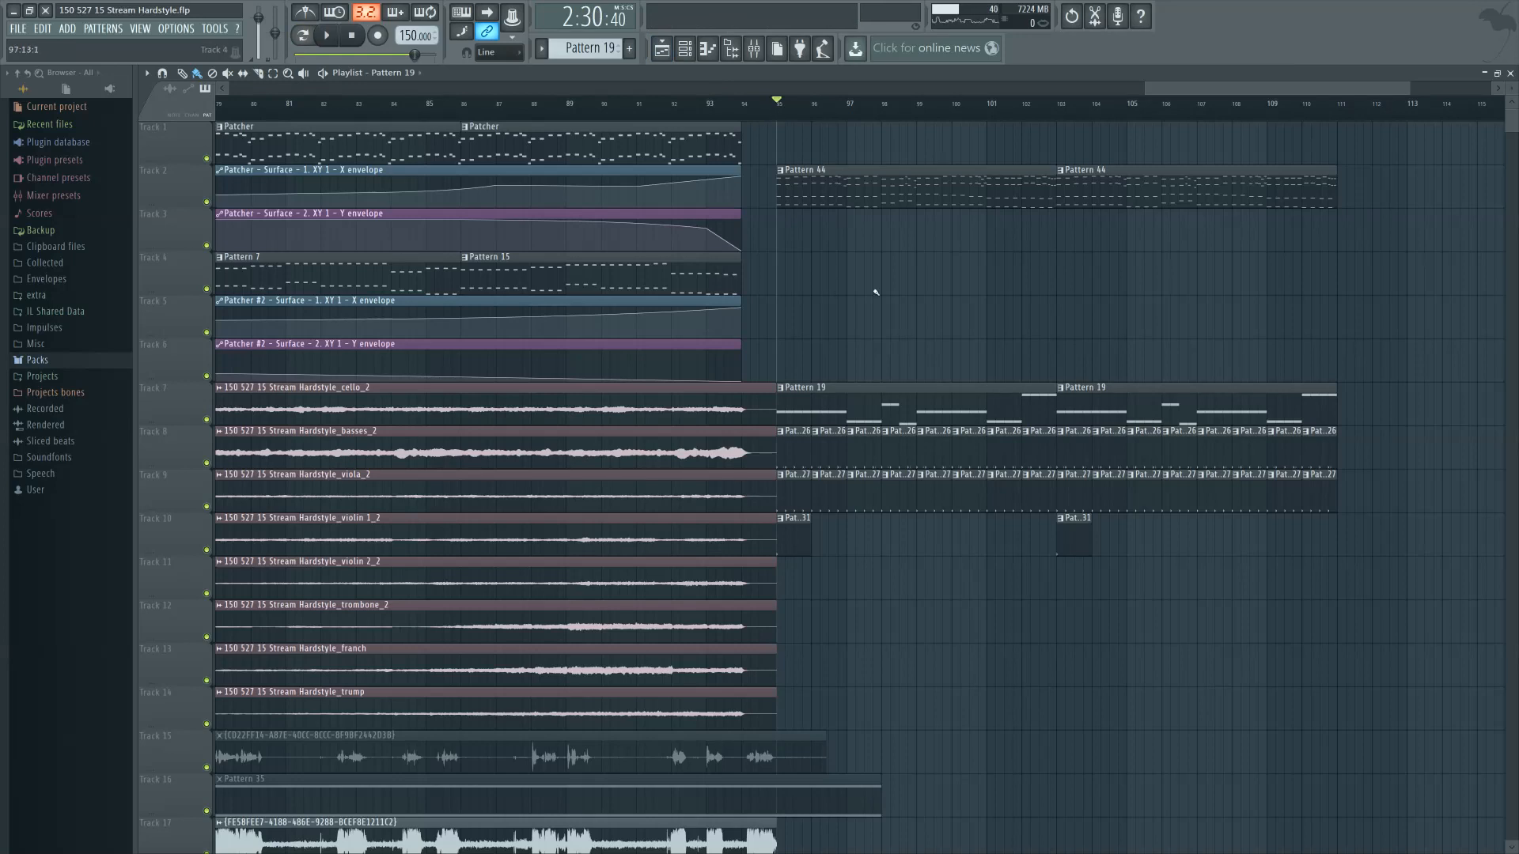
drag(930, 301, 775, 322)
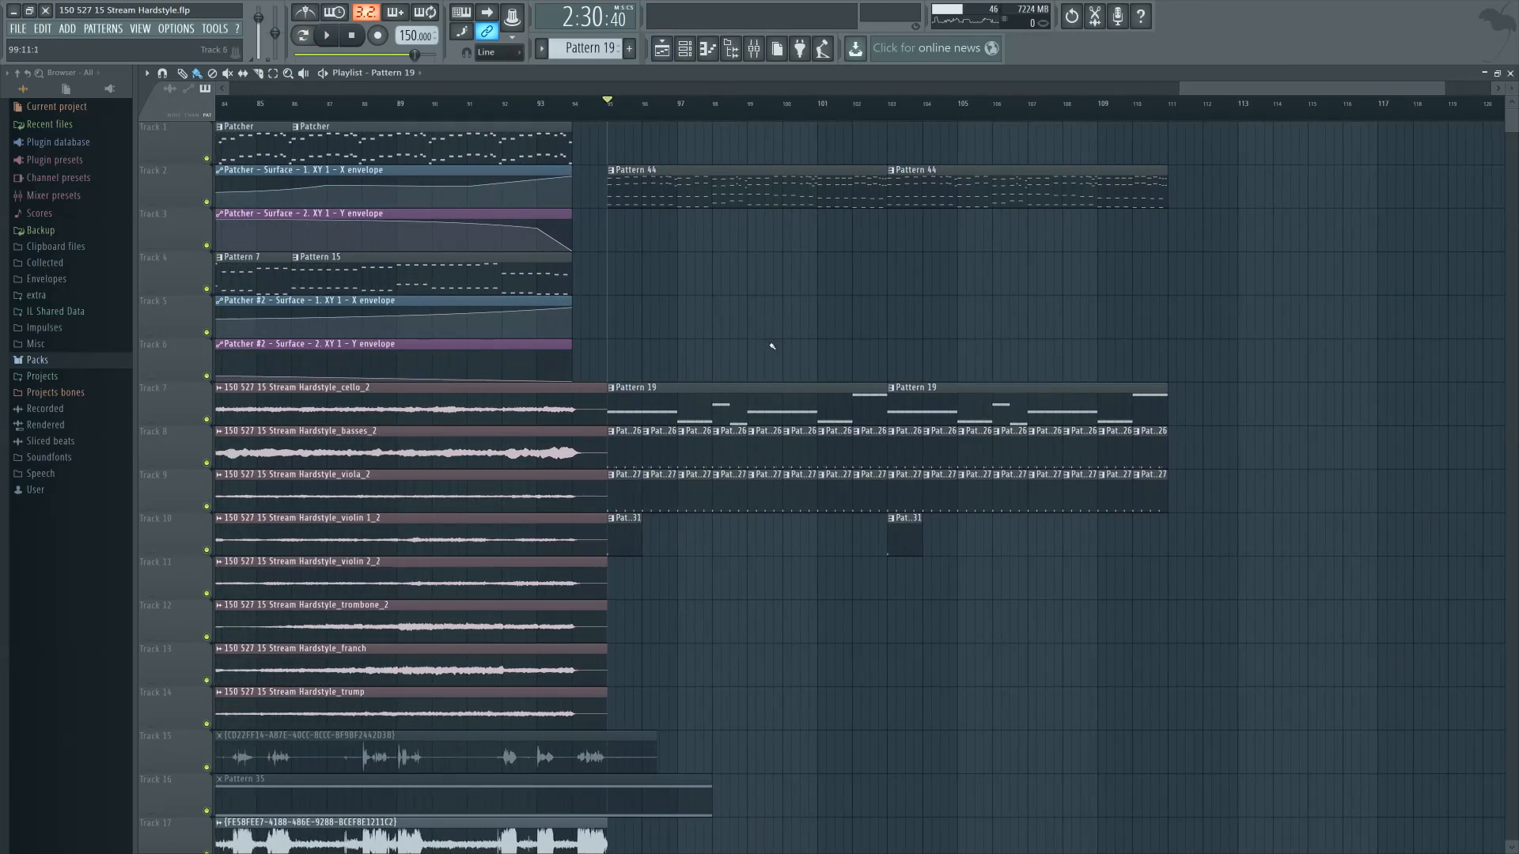
key(space)
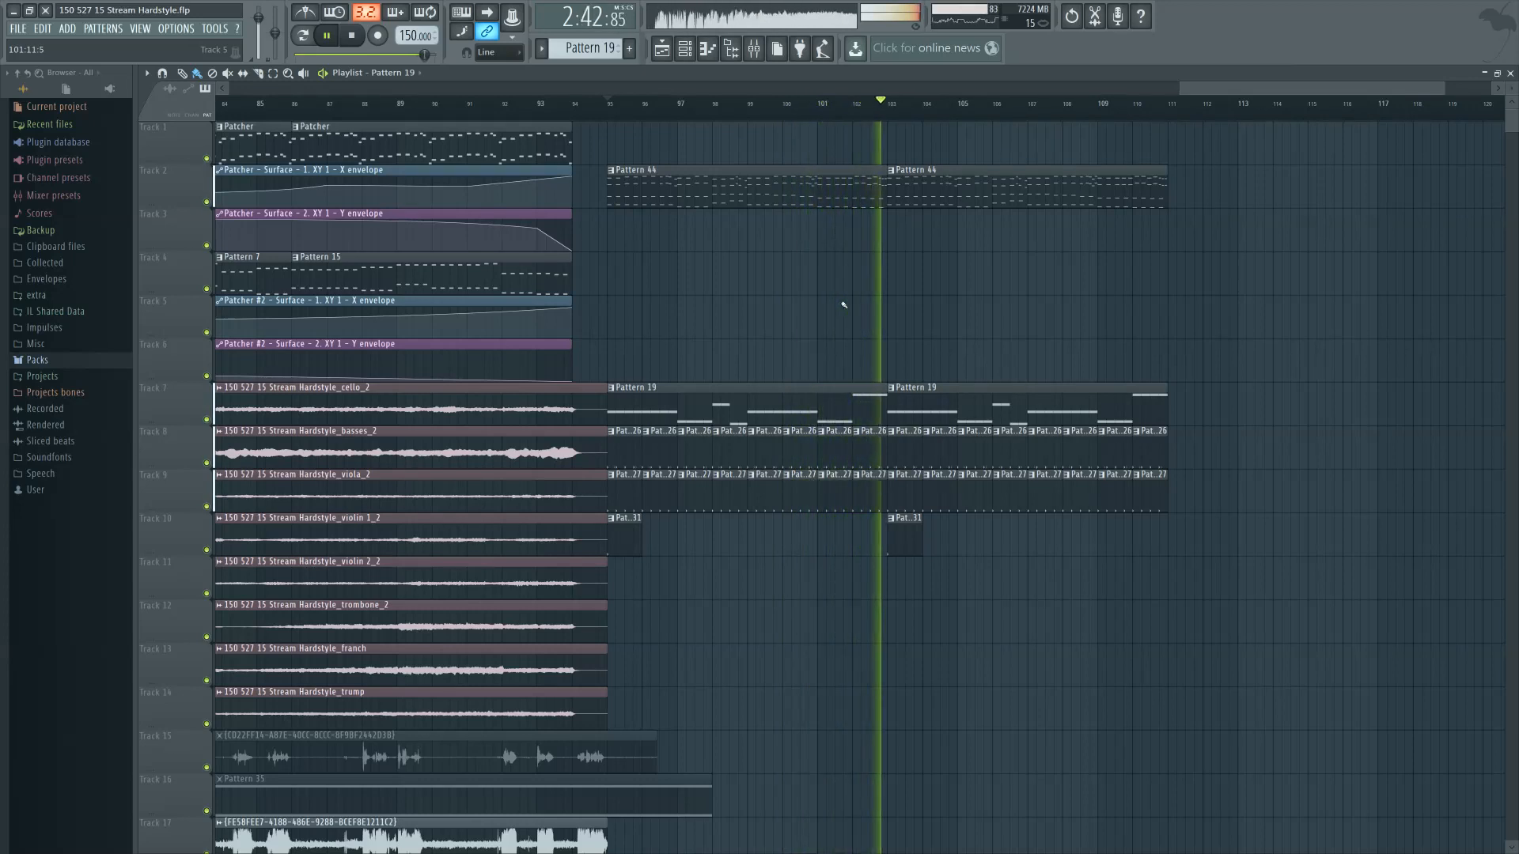
key(space)
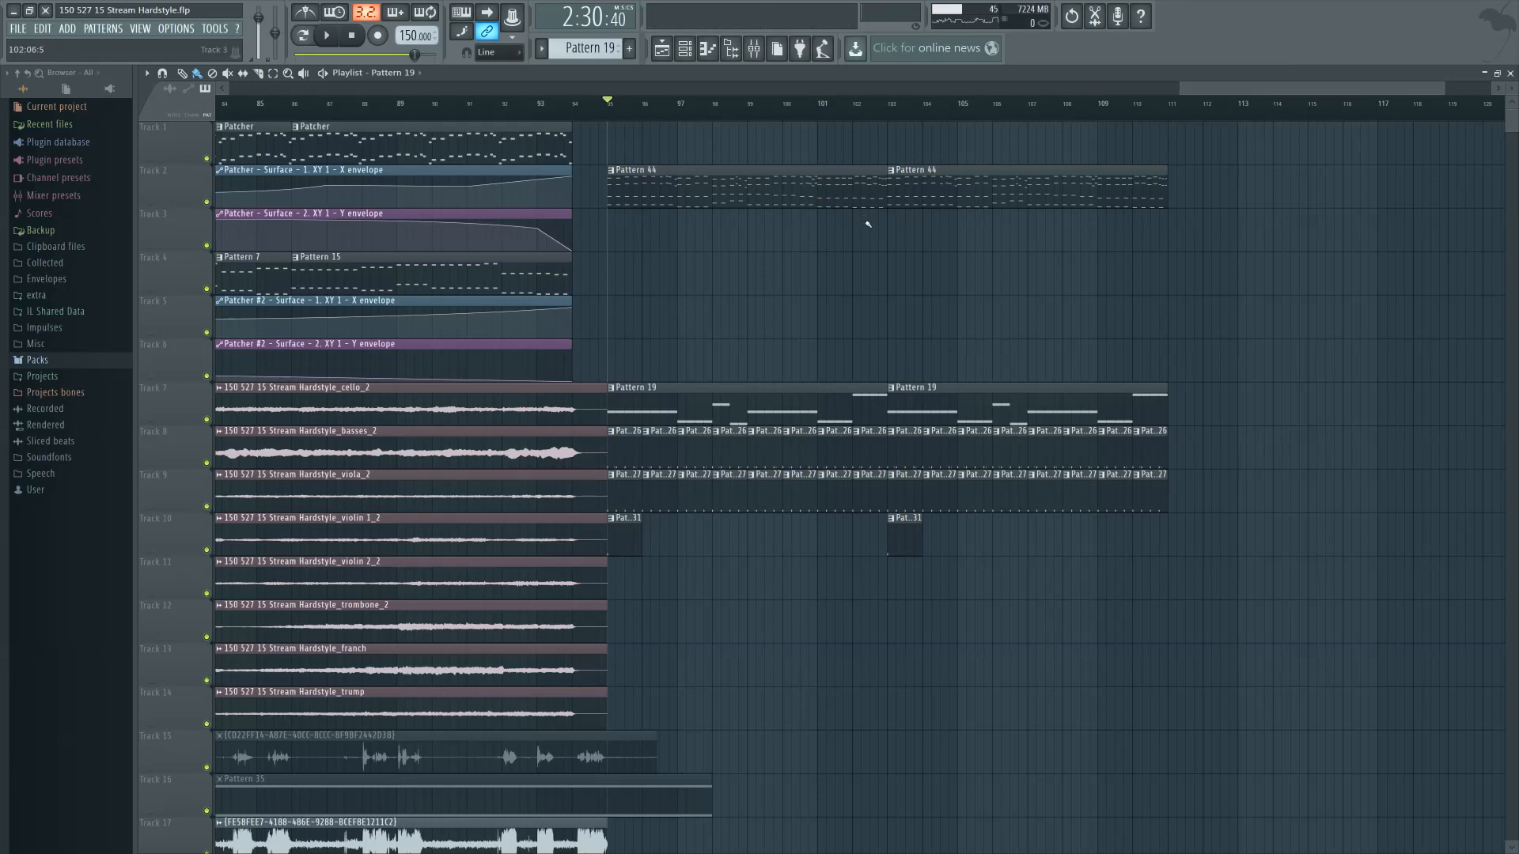
key(space)
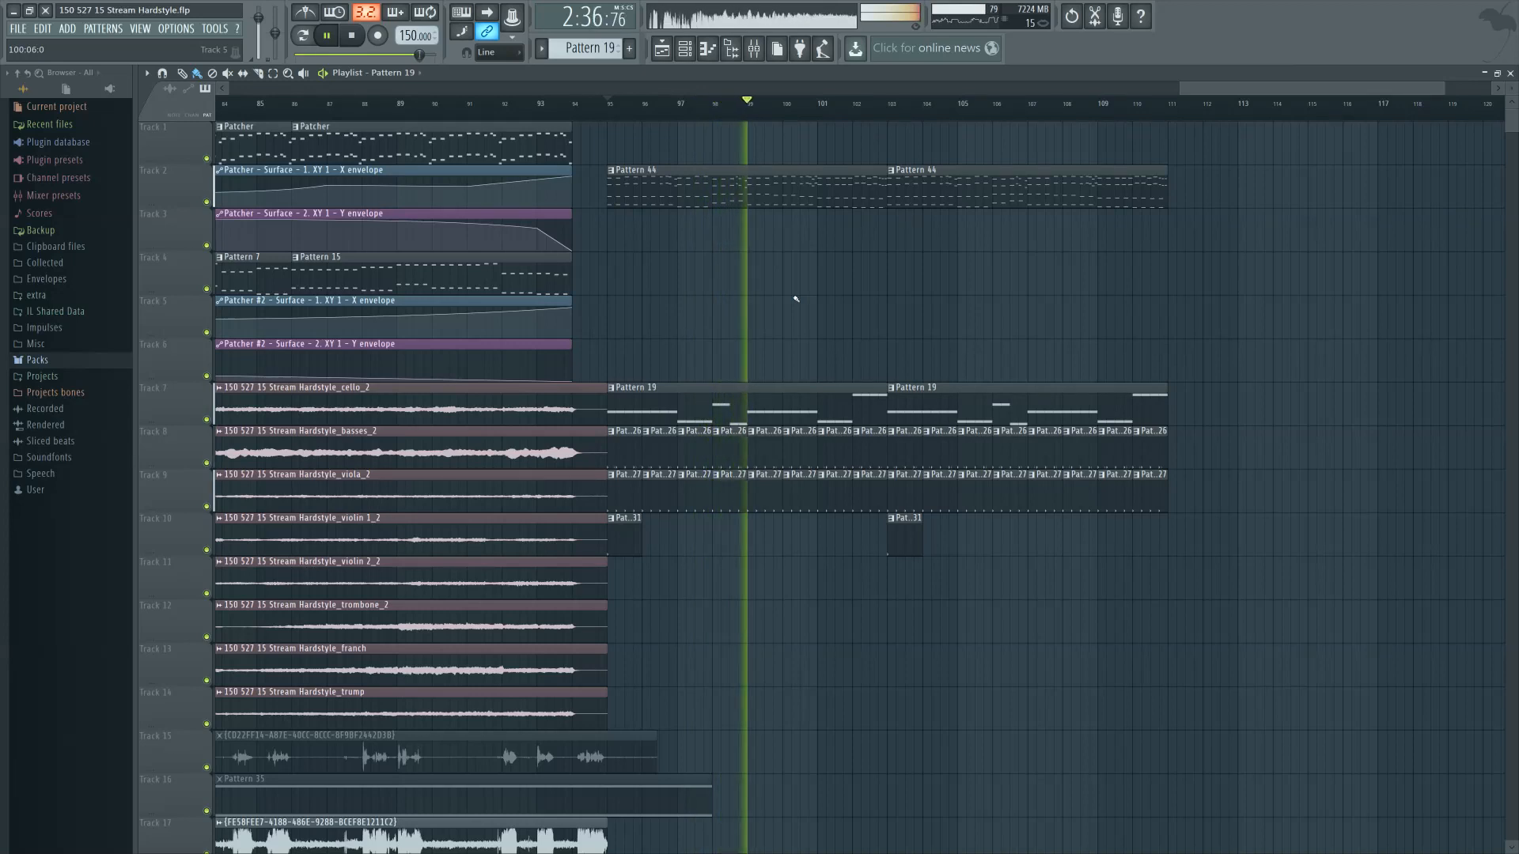
key(space)
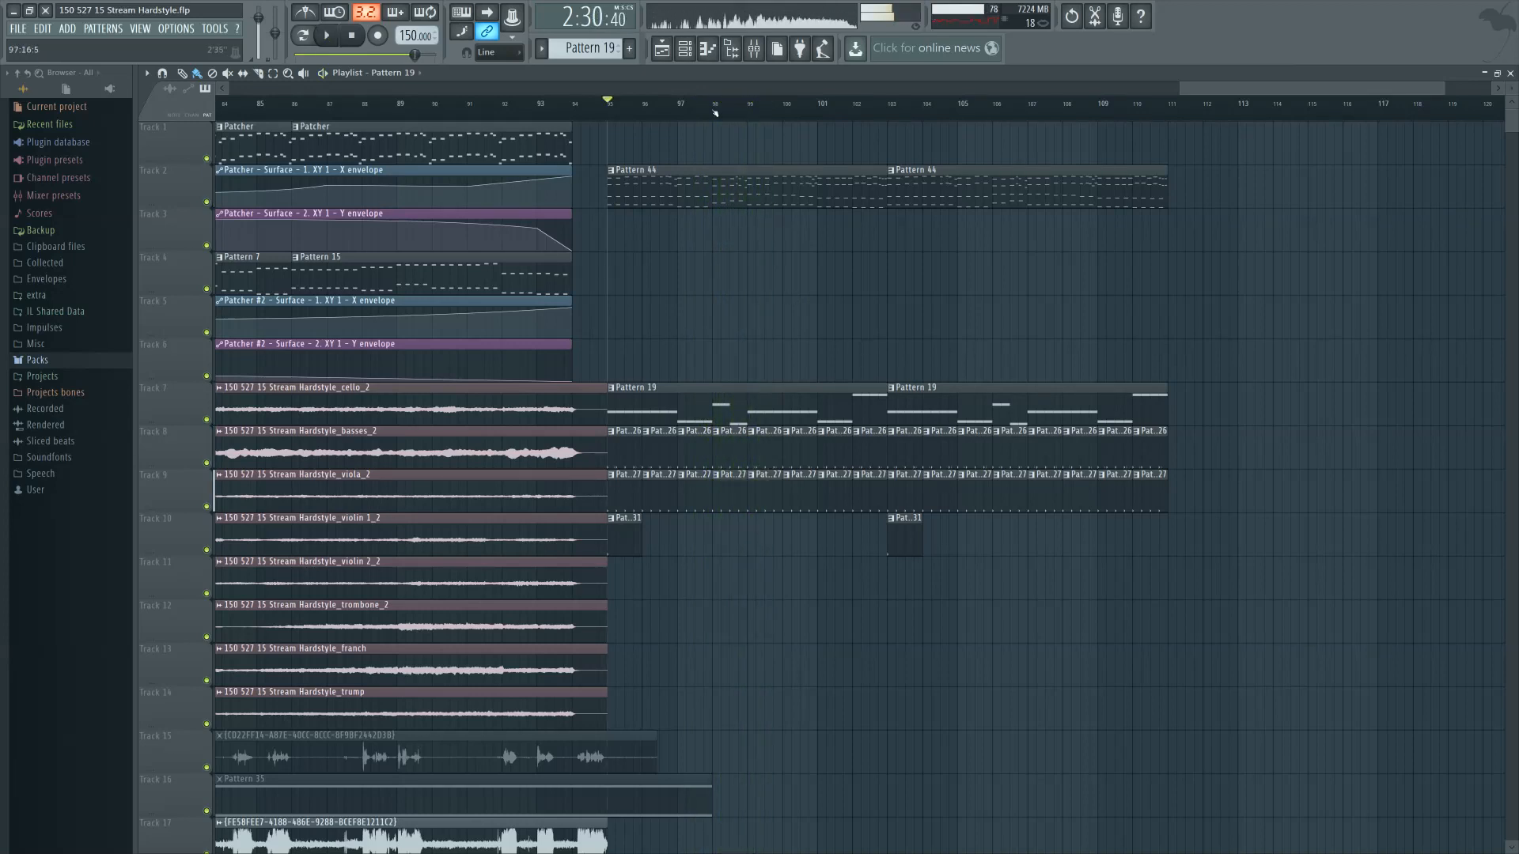
Open Pattern 44 and play it from bar 6 while examining the ghosted lead notes
double_click(725, 188)
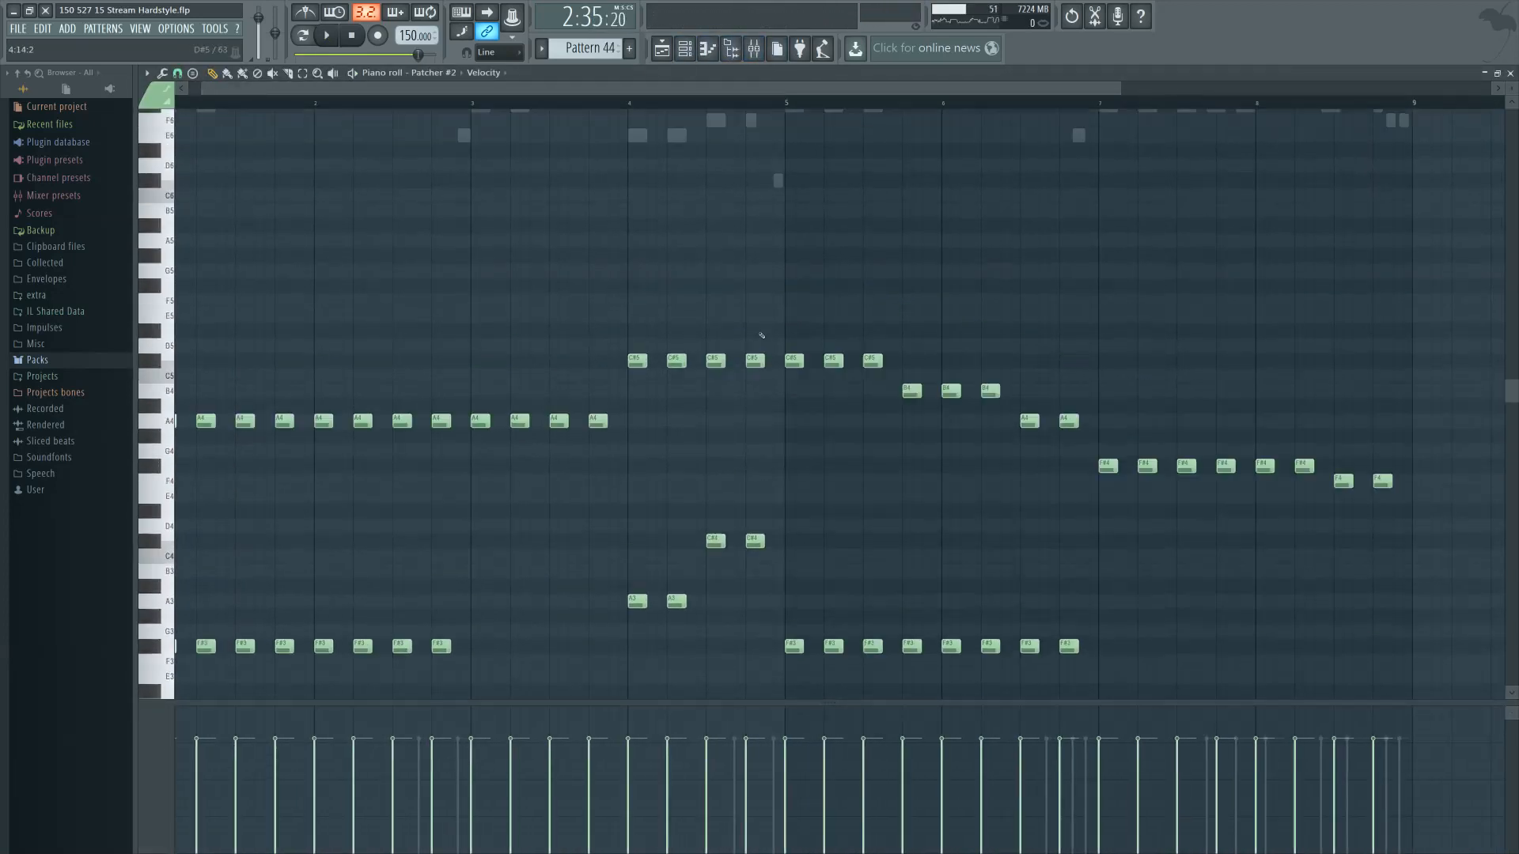
scroll(762, 335, up, 5)
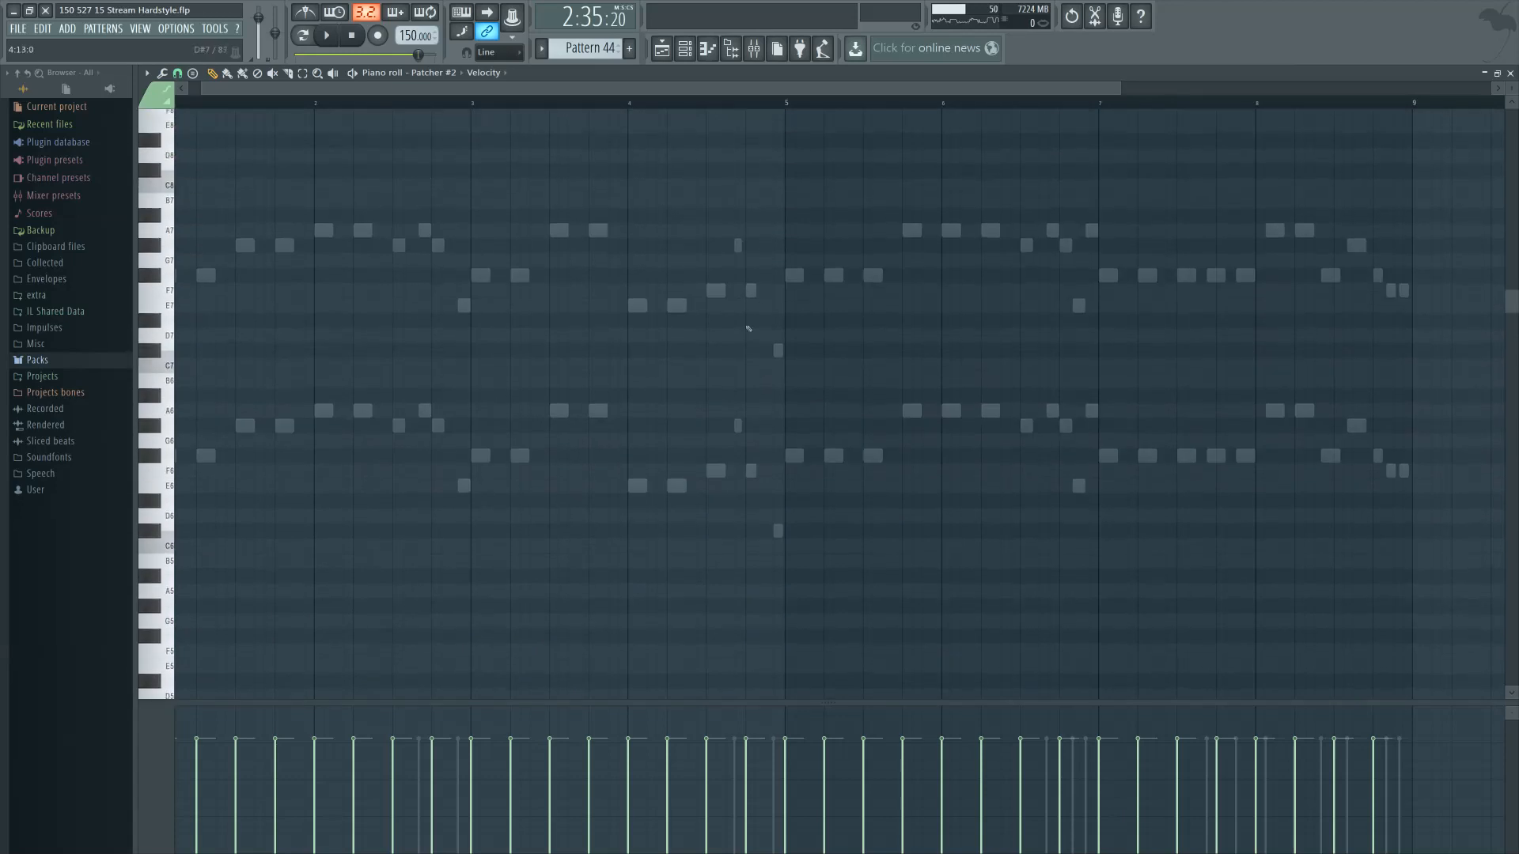
click(1014, 106)
key(space)
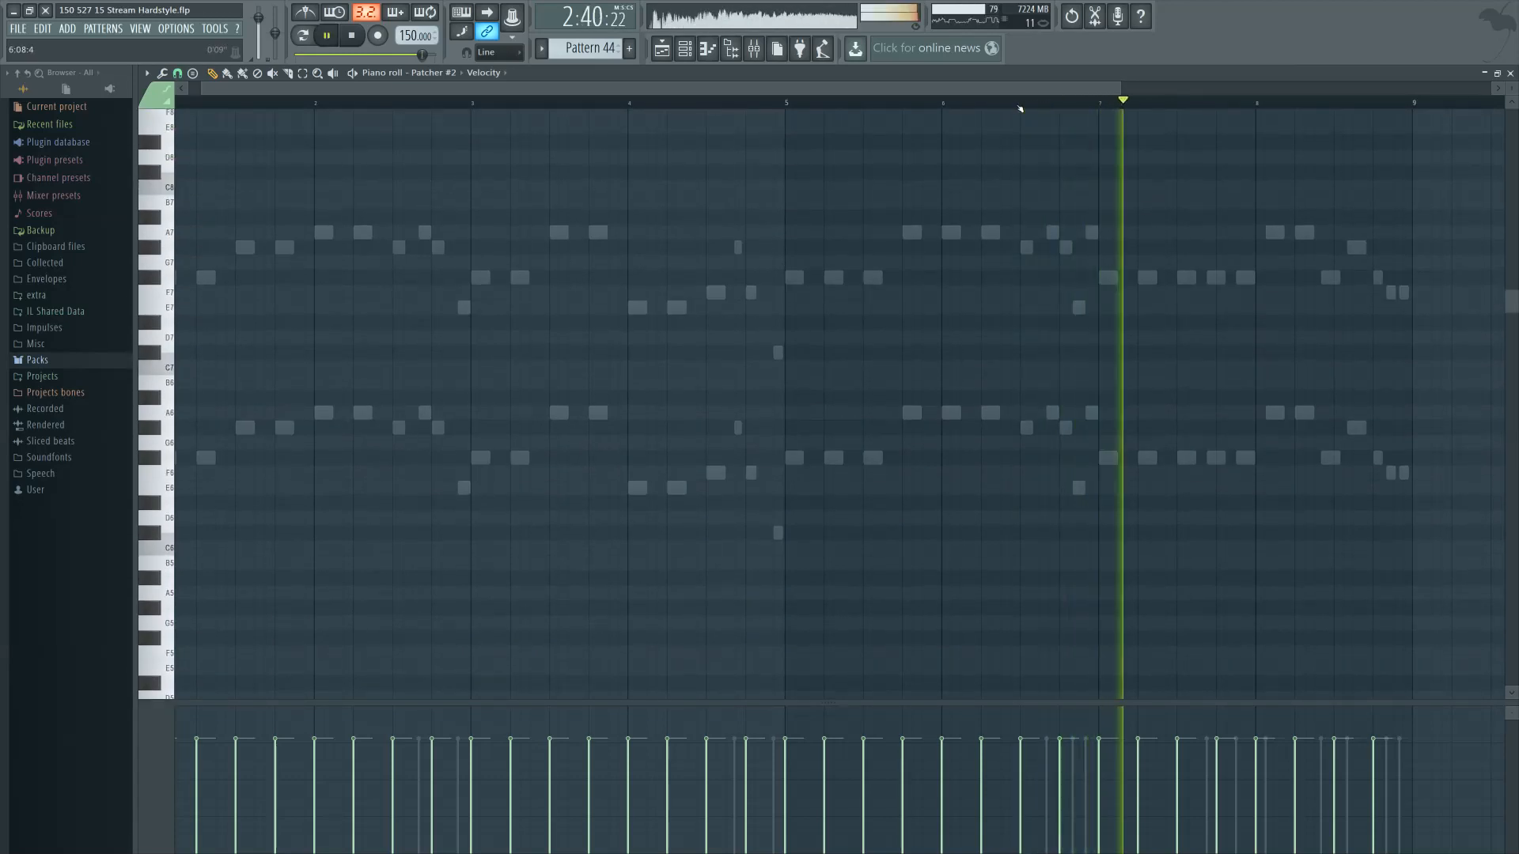
key(space)
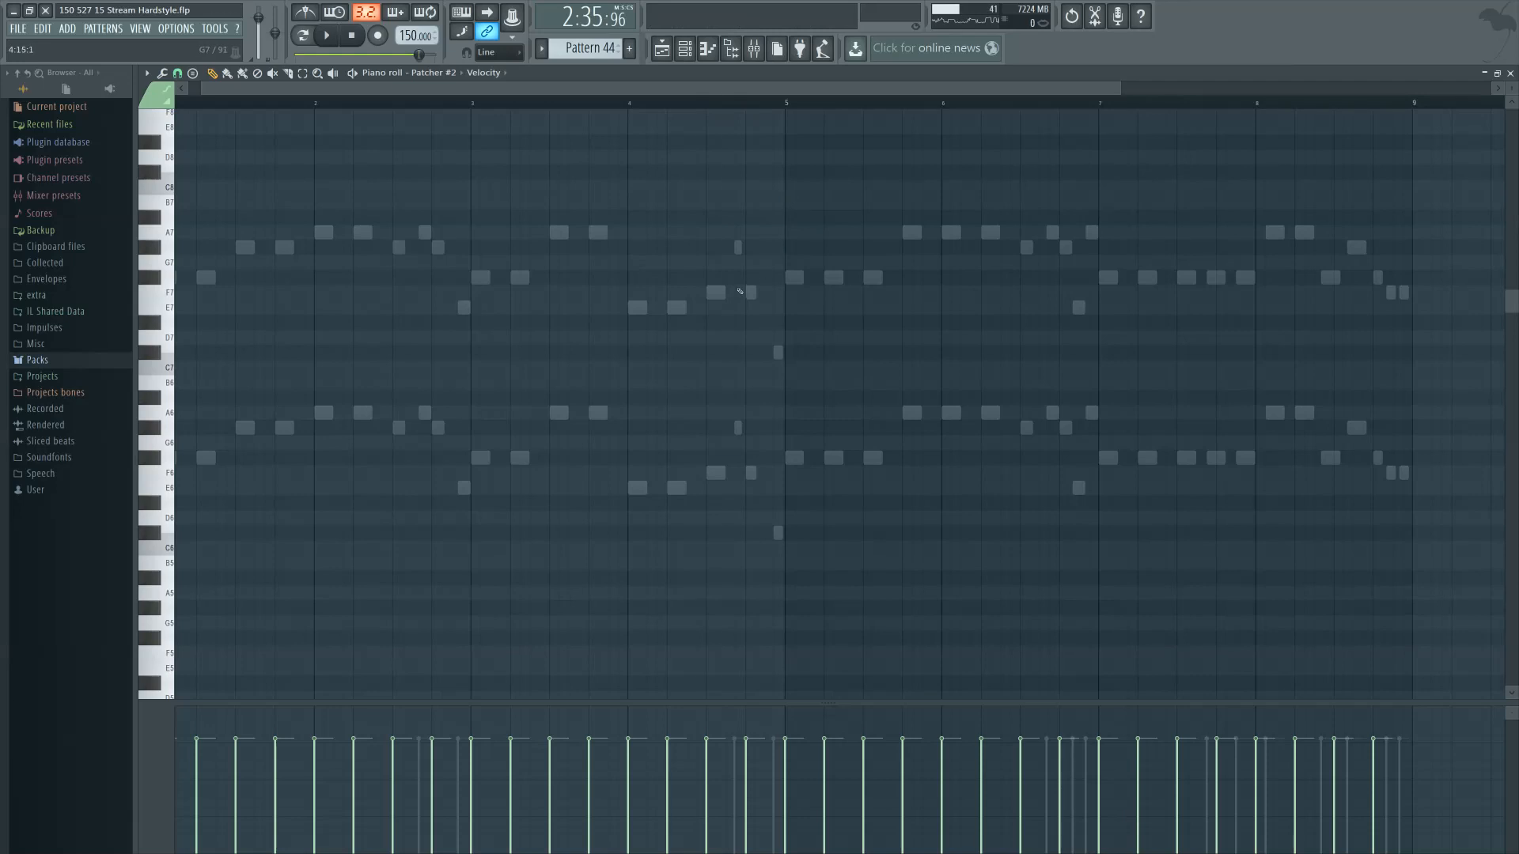
Switch to the ghosted Patcher #8 lead and lengthen the short G#7/G#6 and C#7/C#6 notes near the end of bar 4
double_click(740, 291)
key(space)
key(space)
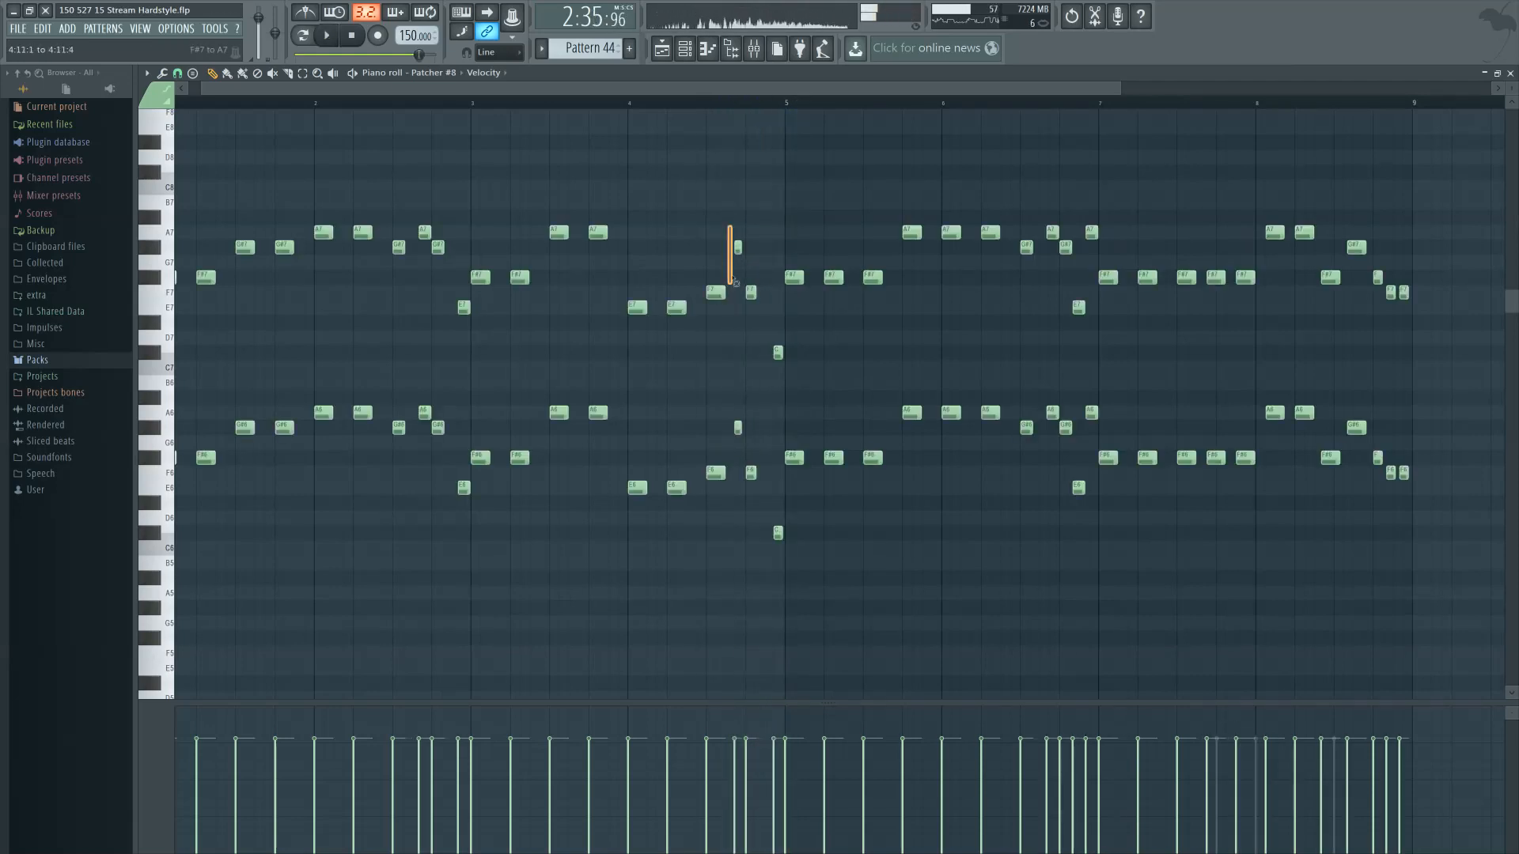
scroll(739, 428, up, 3)
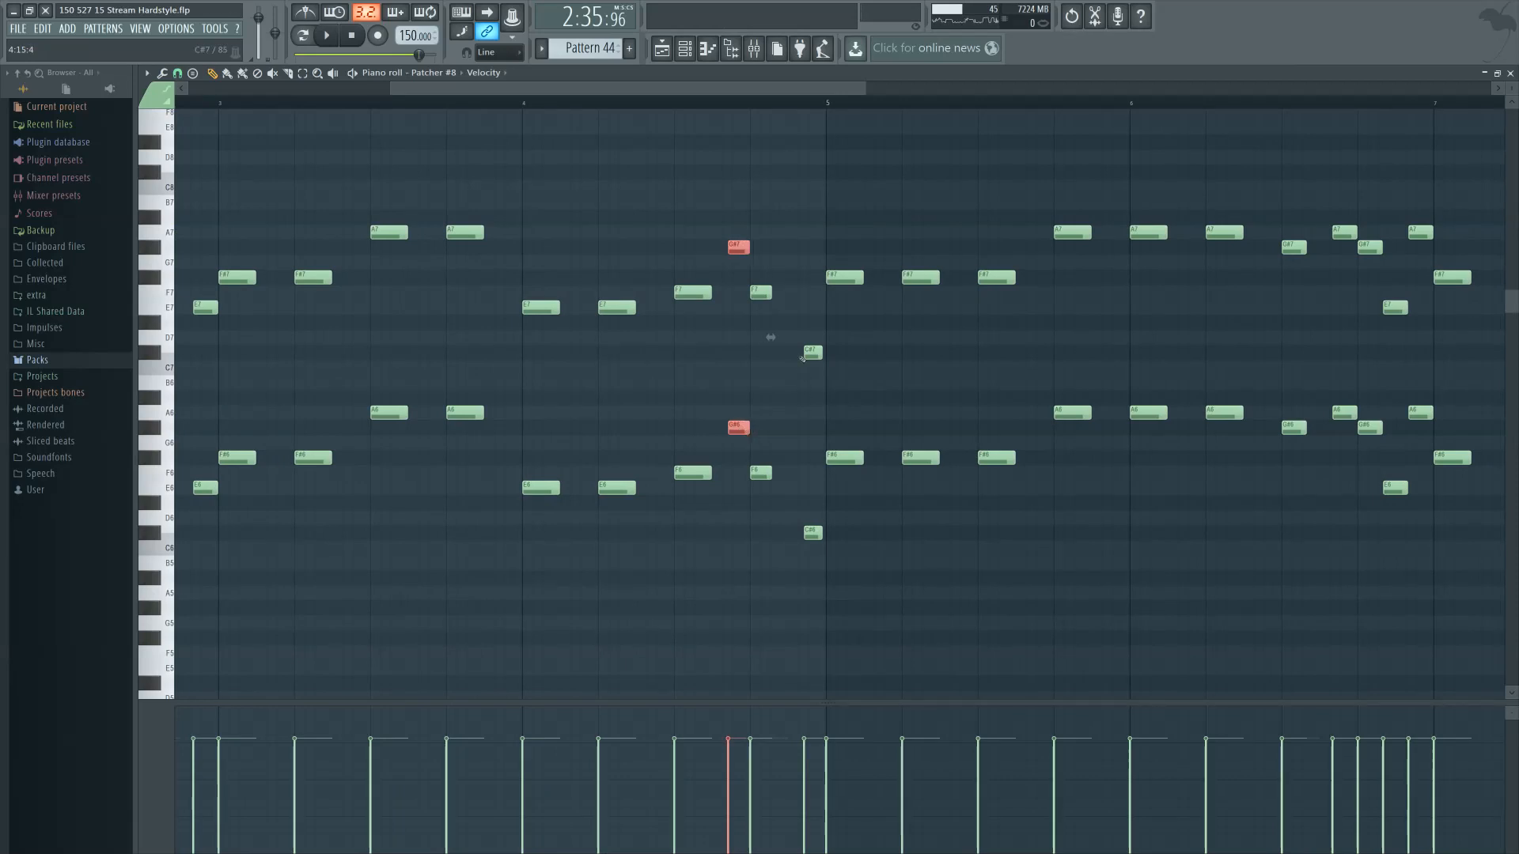
key(space)
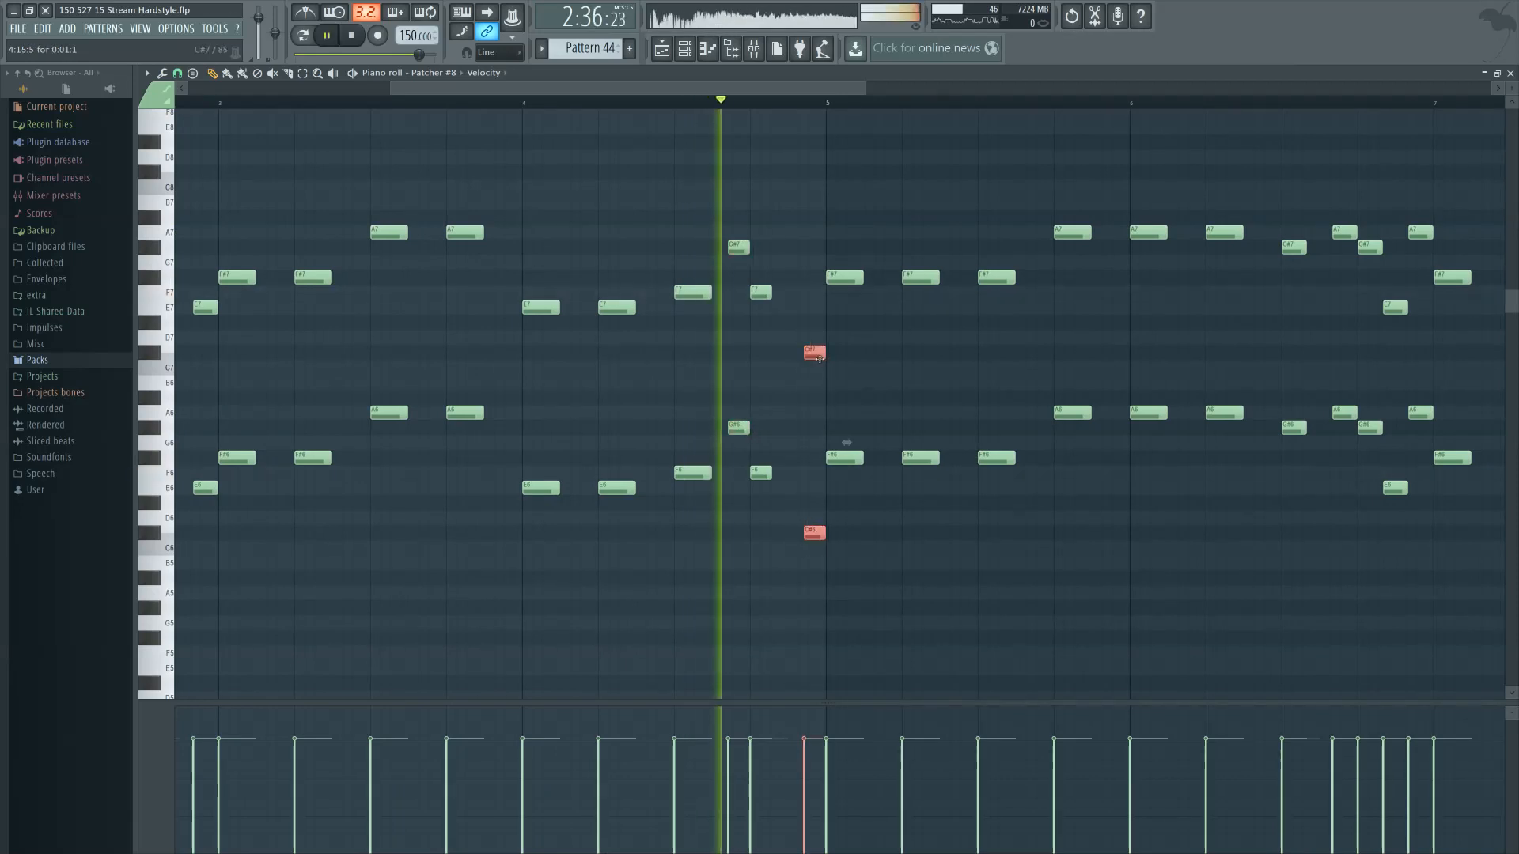
click(786, 340)
key(space)
key(space)
key(space)
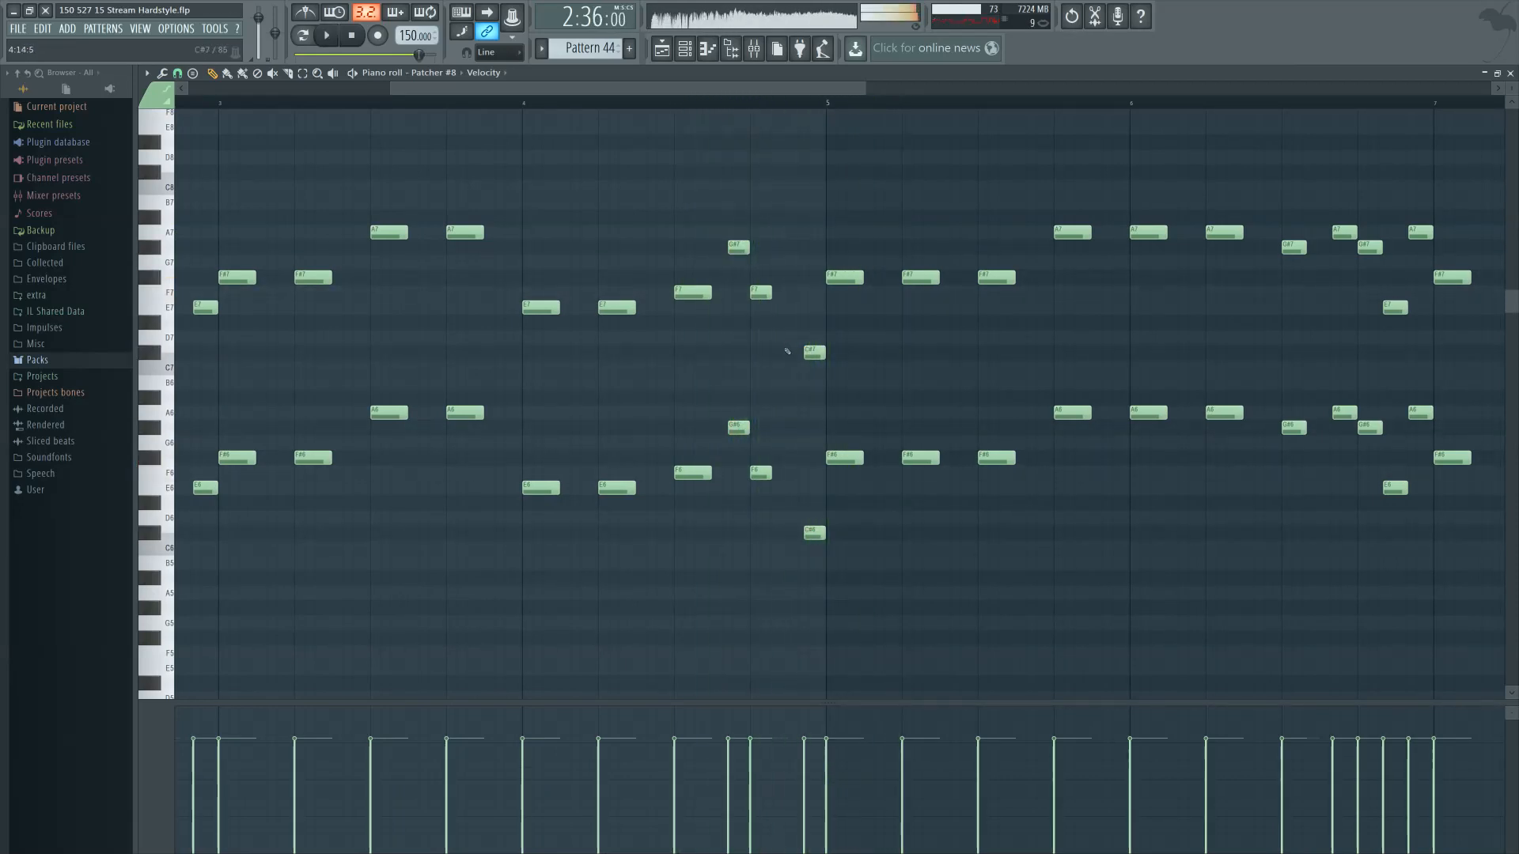
Listen to the lead with the lengthened bar 4 notes in the full arrangement
key(space)
key(space)
scroll(792, 385, right, 2)
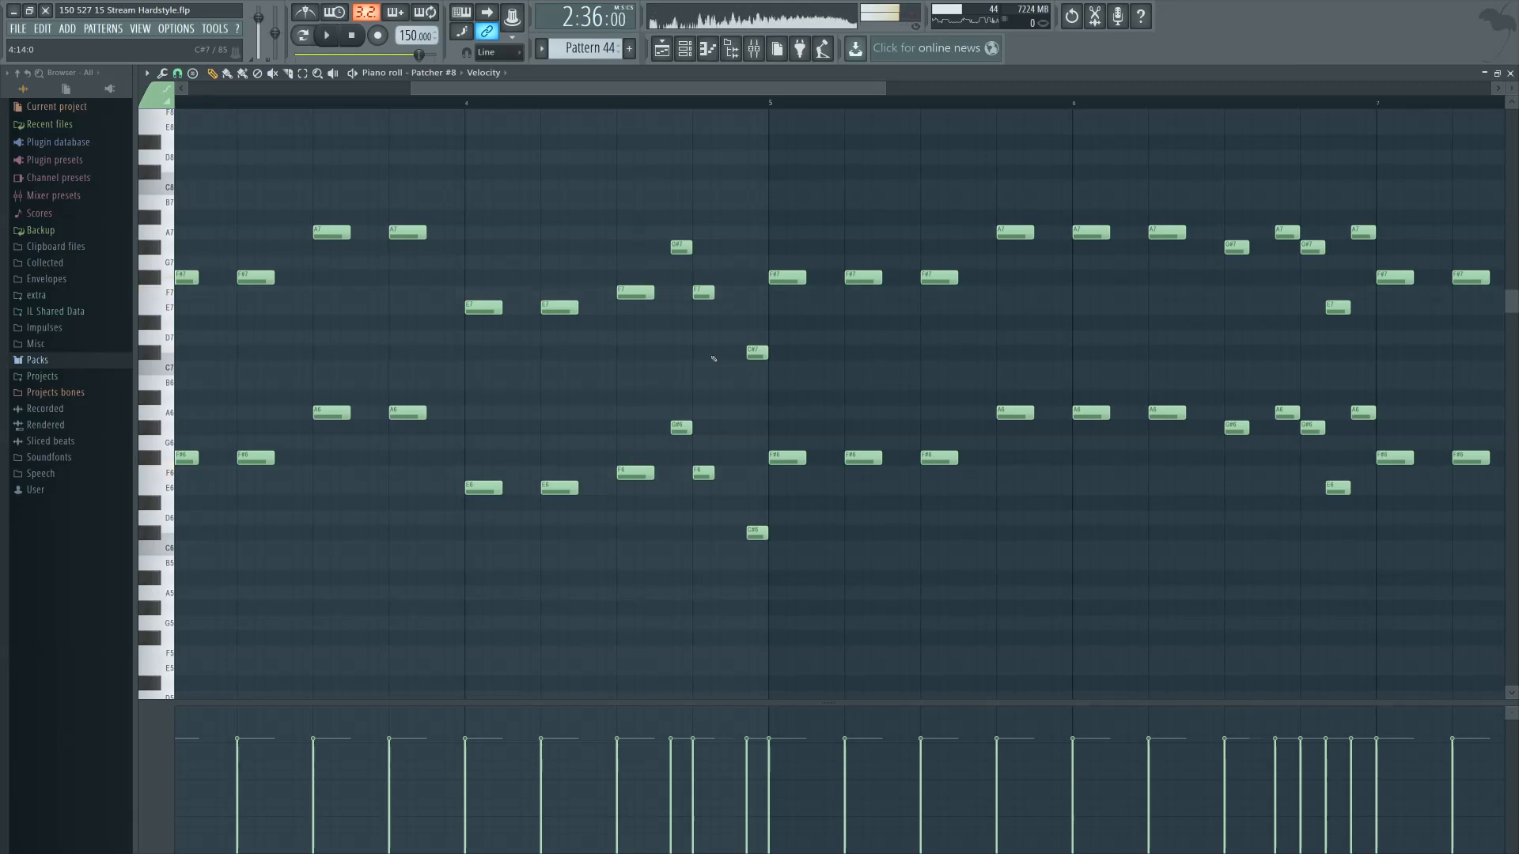
key(space)
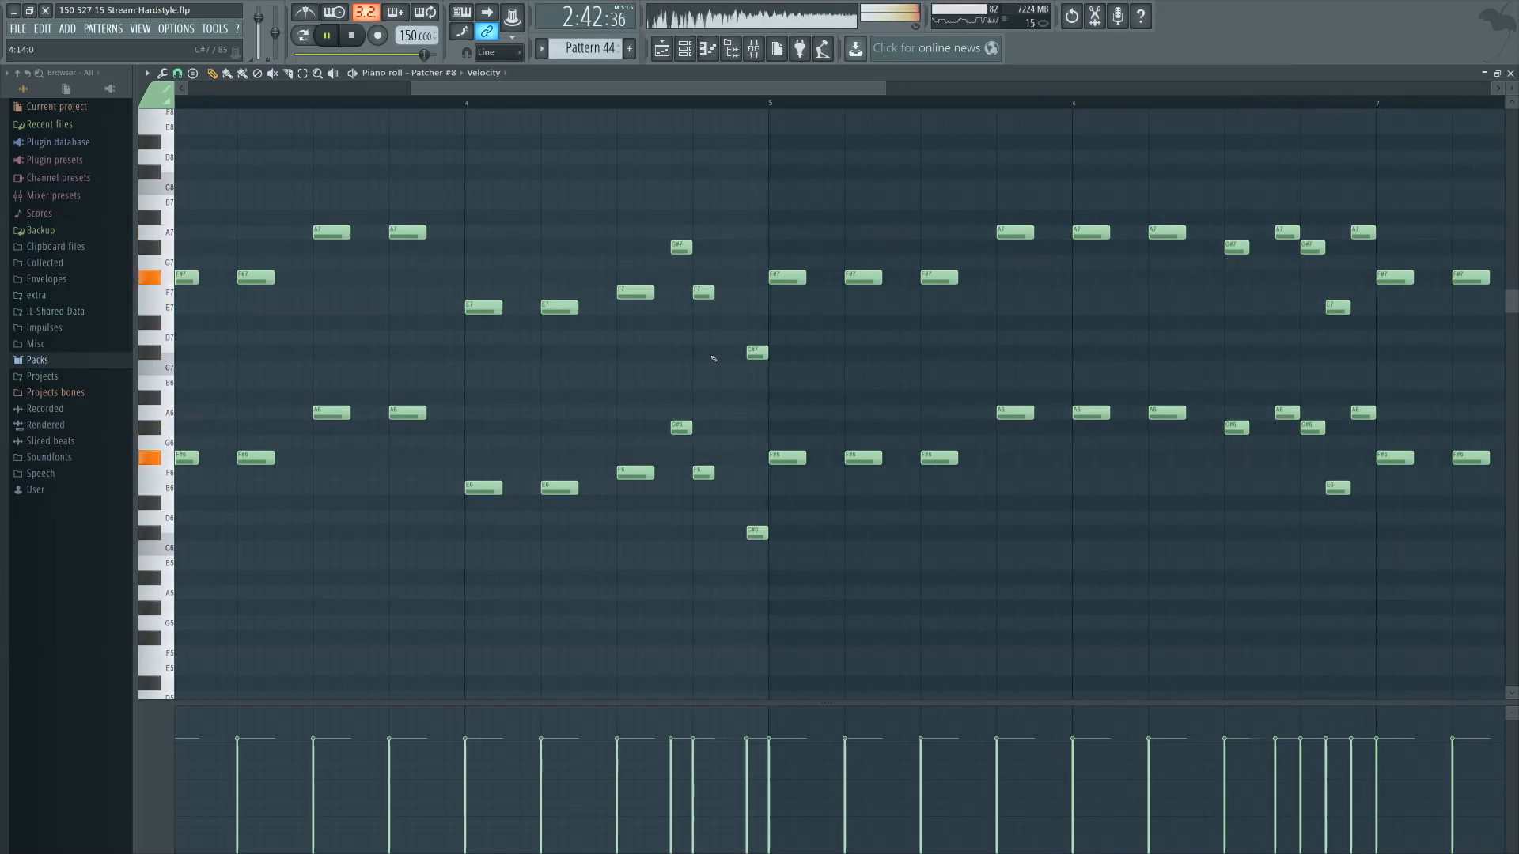
scroll(712, 349, down, 3)
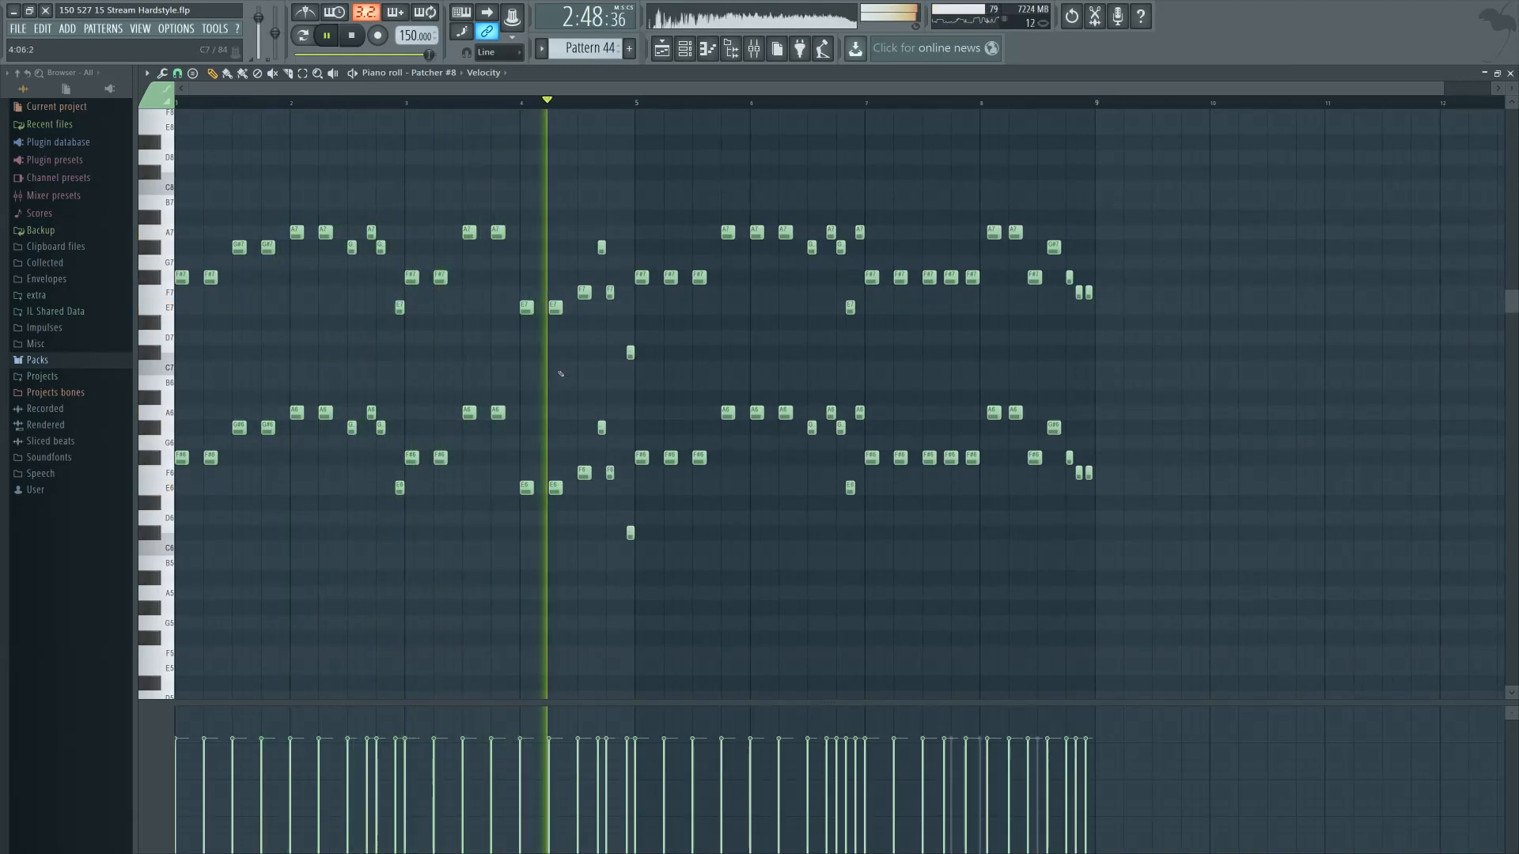
key(space)
scroll(560, 374, up, 3)
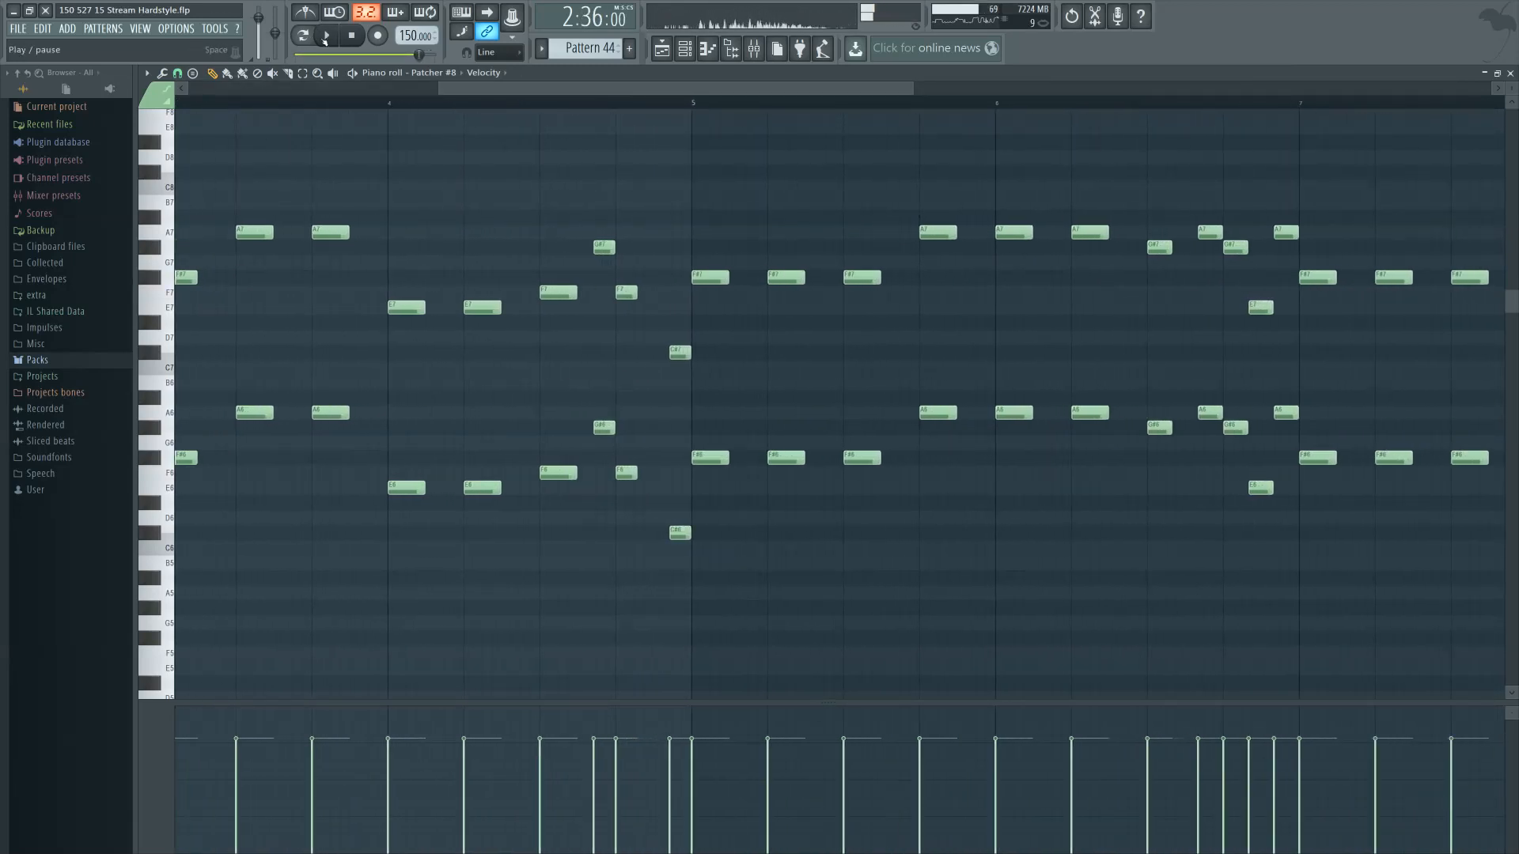
Switch to pattern playback and audition the lead from the middle of bar 4
click(326, 36)
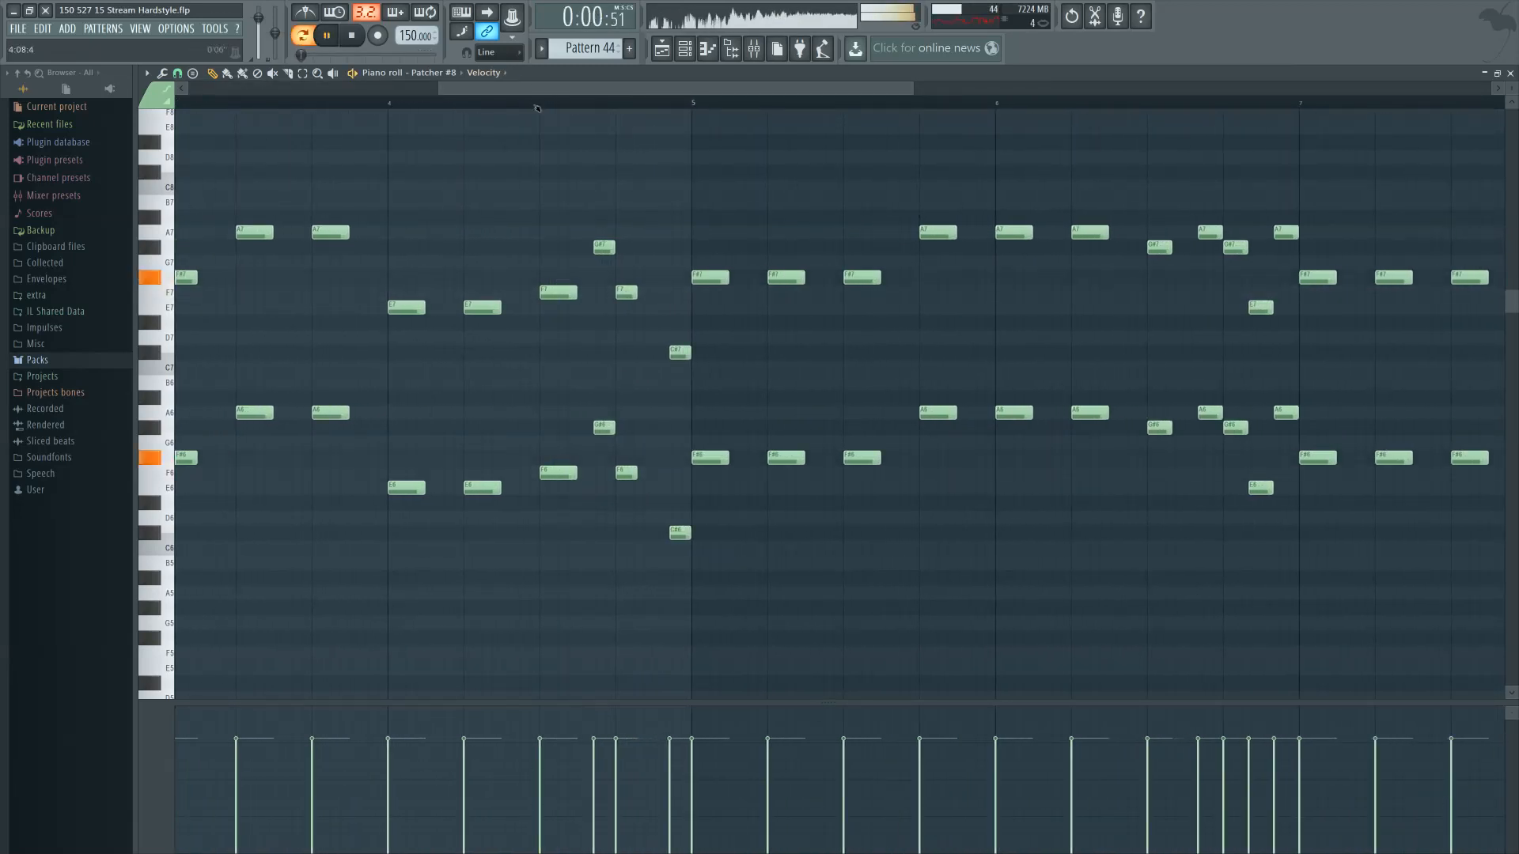
click(537, 109)
click(543, 106)
key(space)
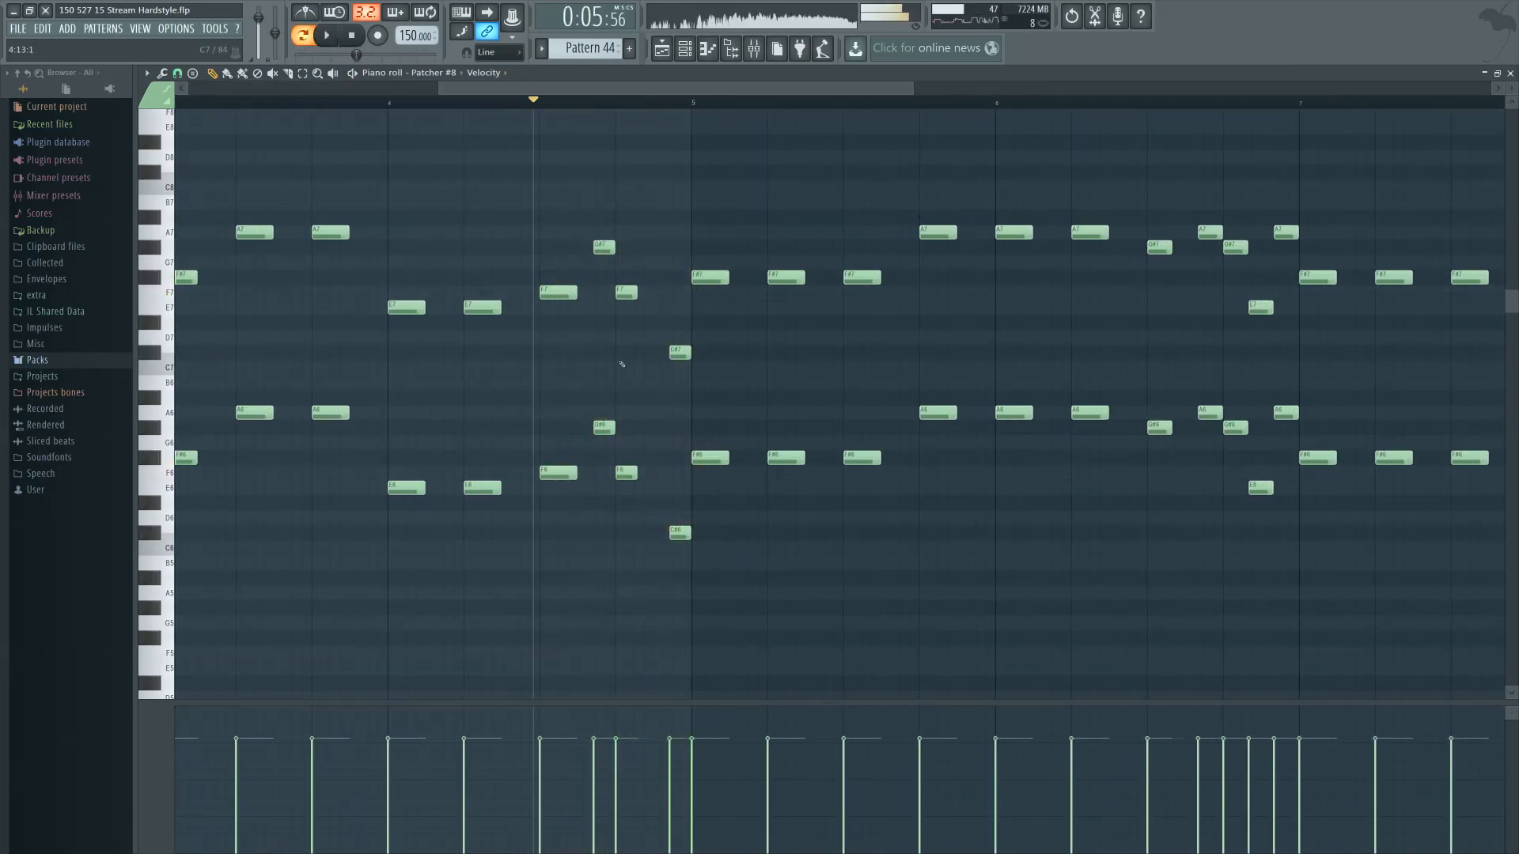
key(space)
scroll(622, 364, up, 1)
key(space)
key(space)
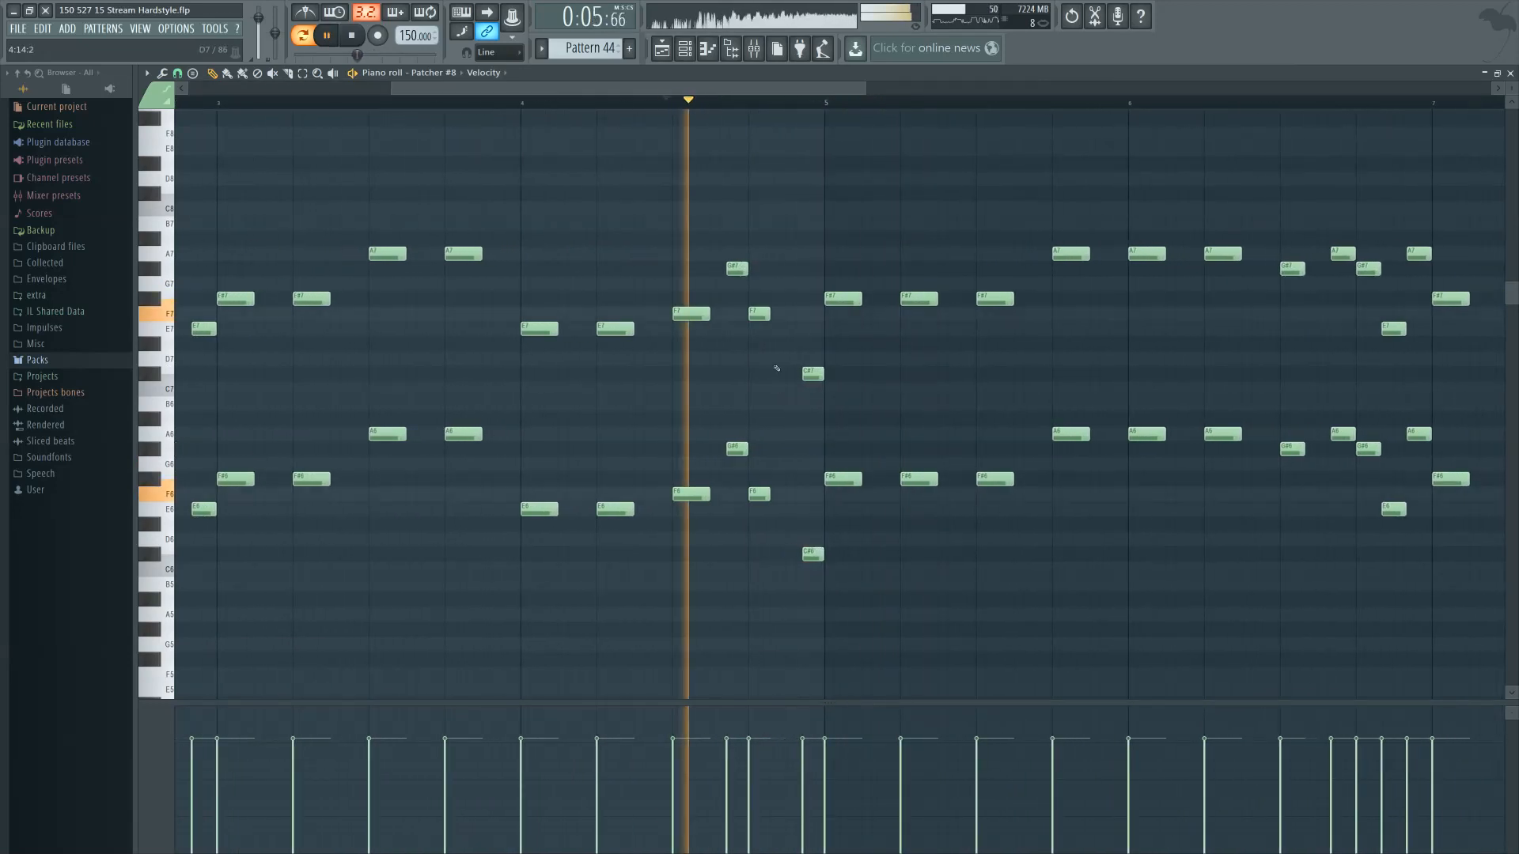
Duplicate the last short F7/F6 note pair of bar 4 just before the closing C#7/C#6 pair and audition it
key(space)
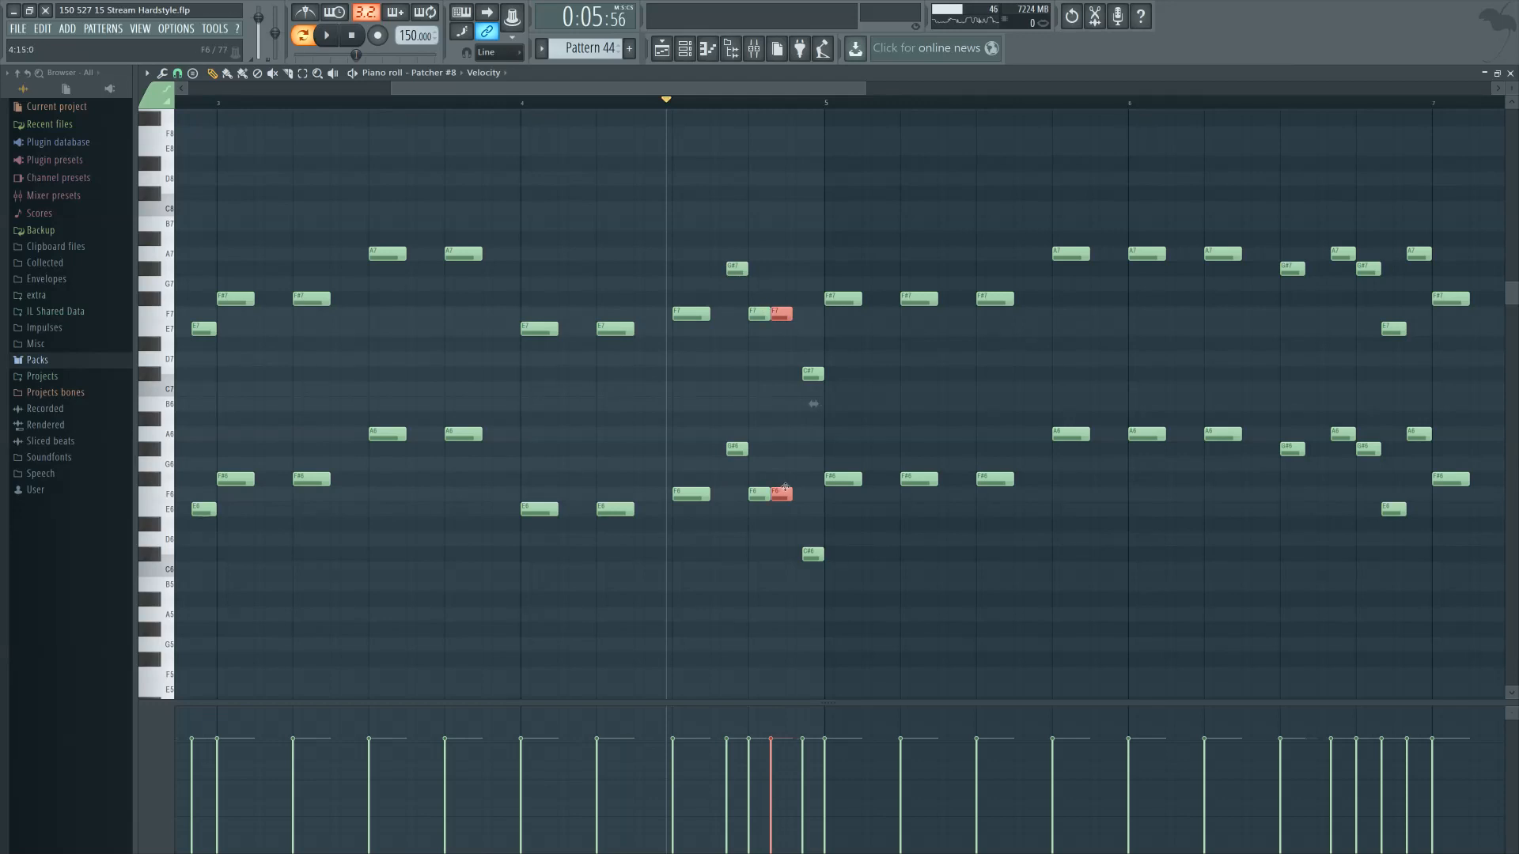
key(space)
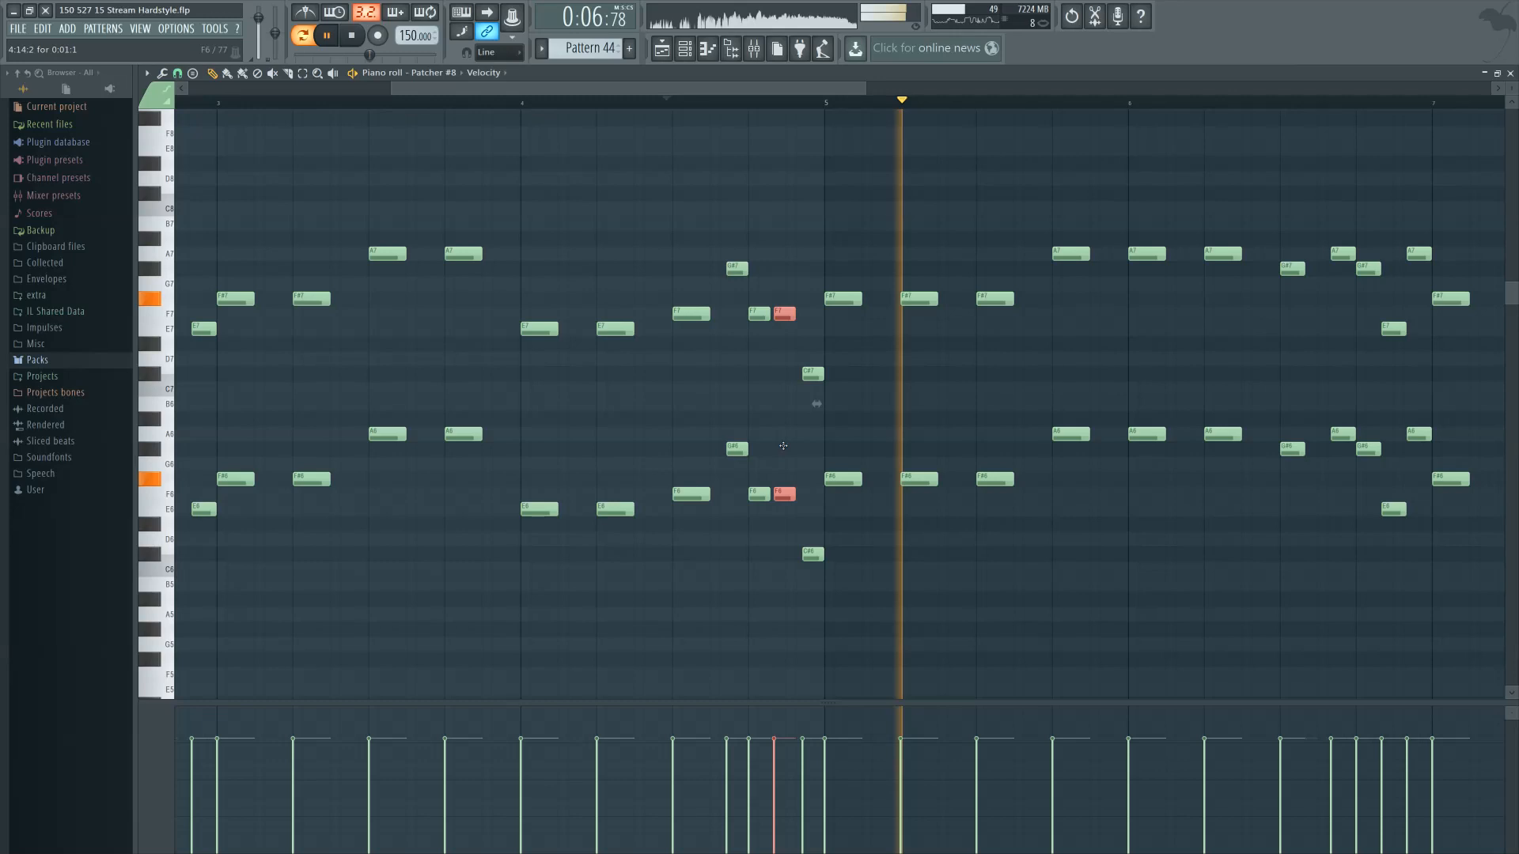
click(785, 447)
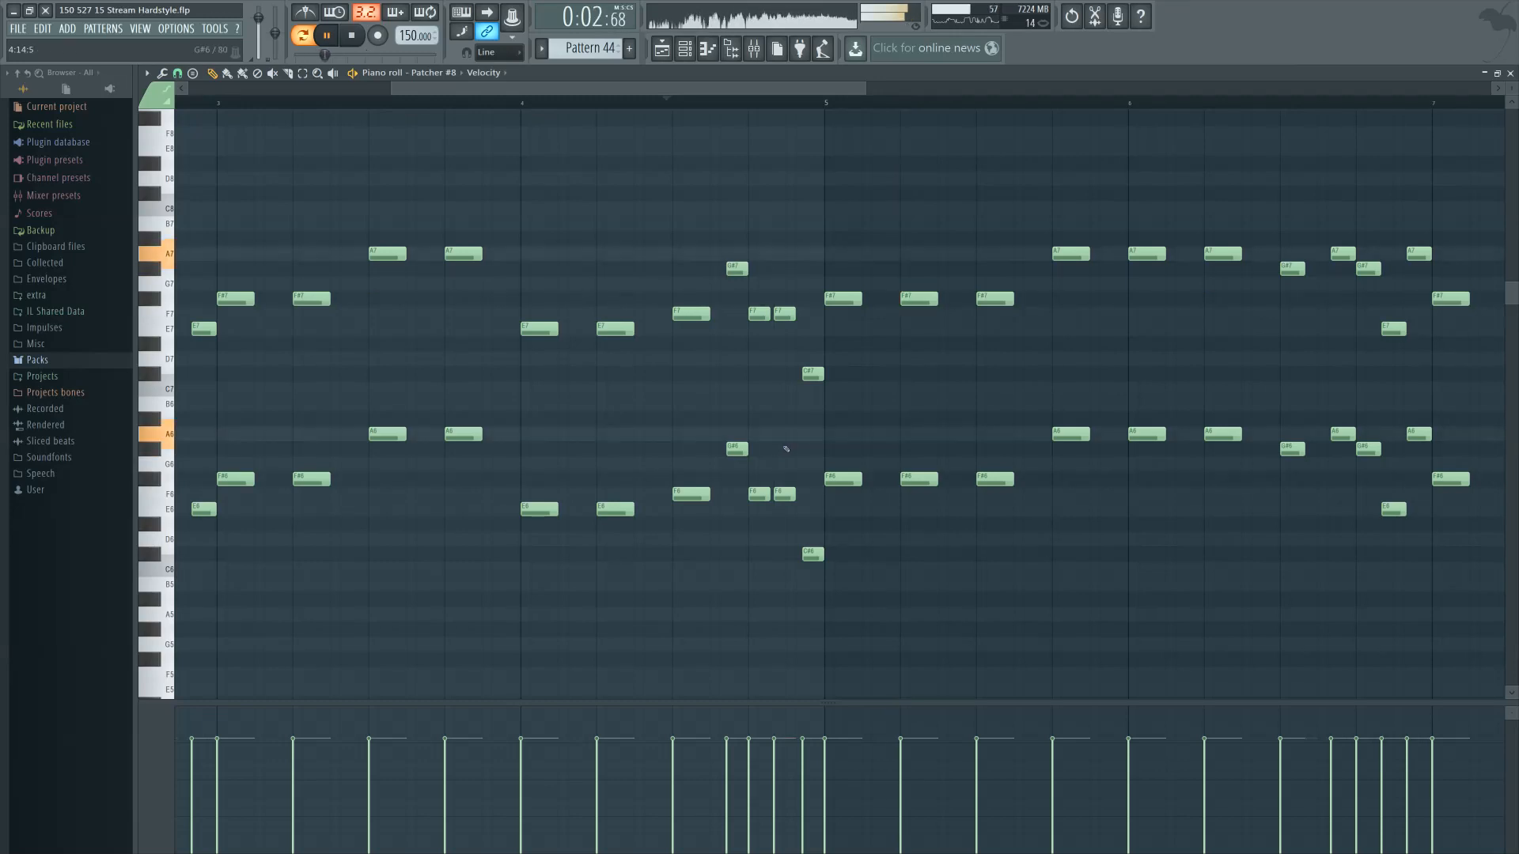
key(space)
Play the second half of the lead melody through to the end of bar 8
scroll(786, 449, down, 3)
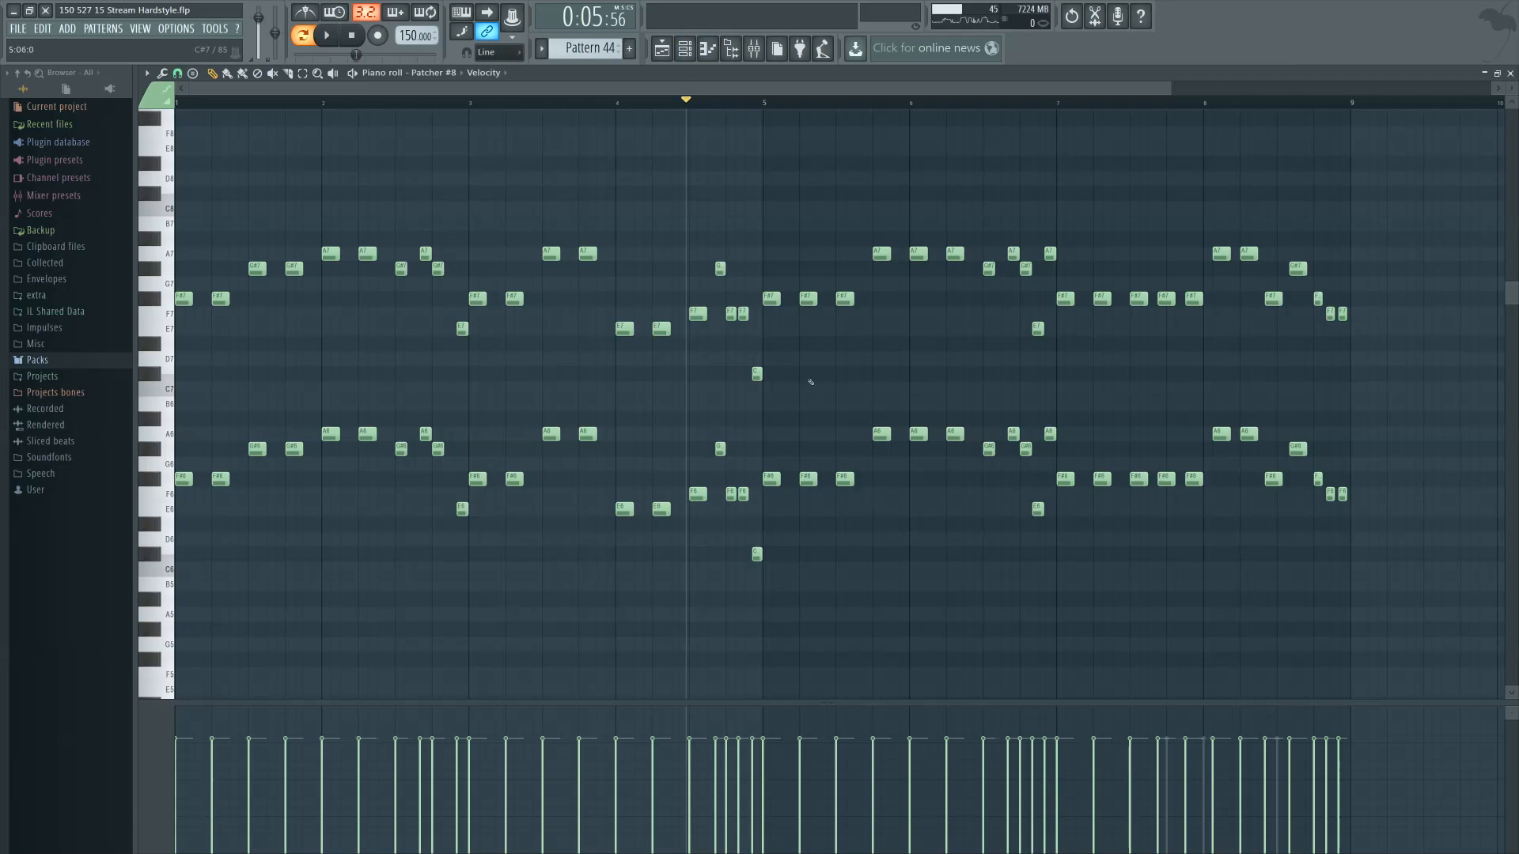
scroll(811, 382, up, 2)
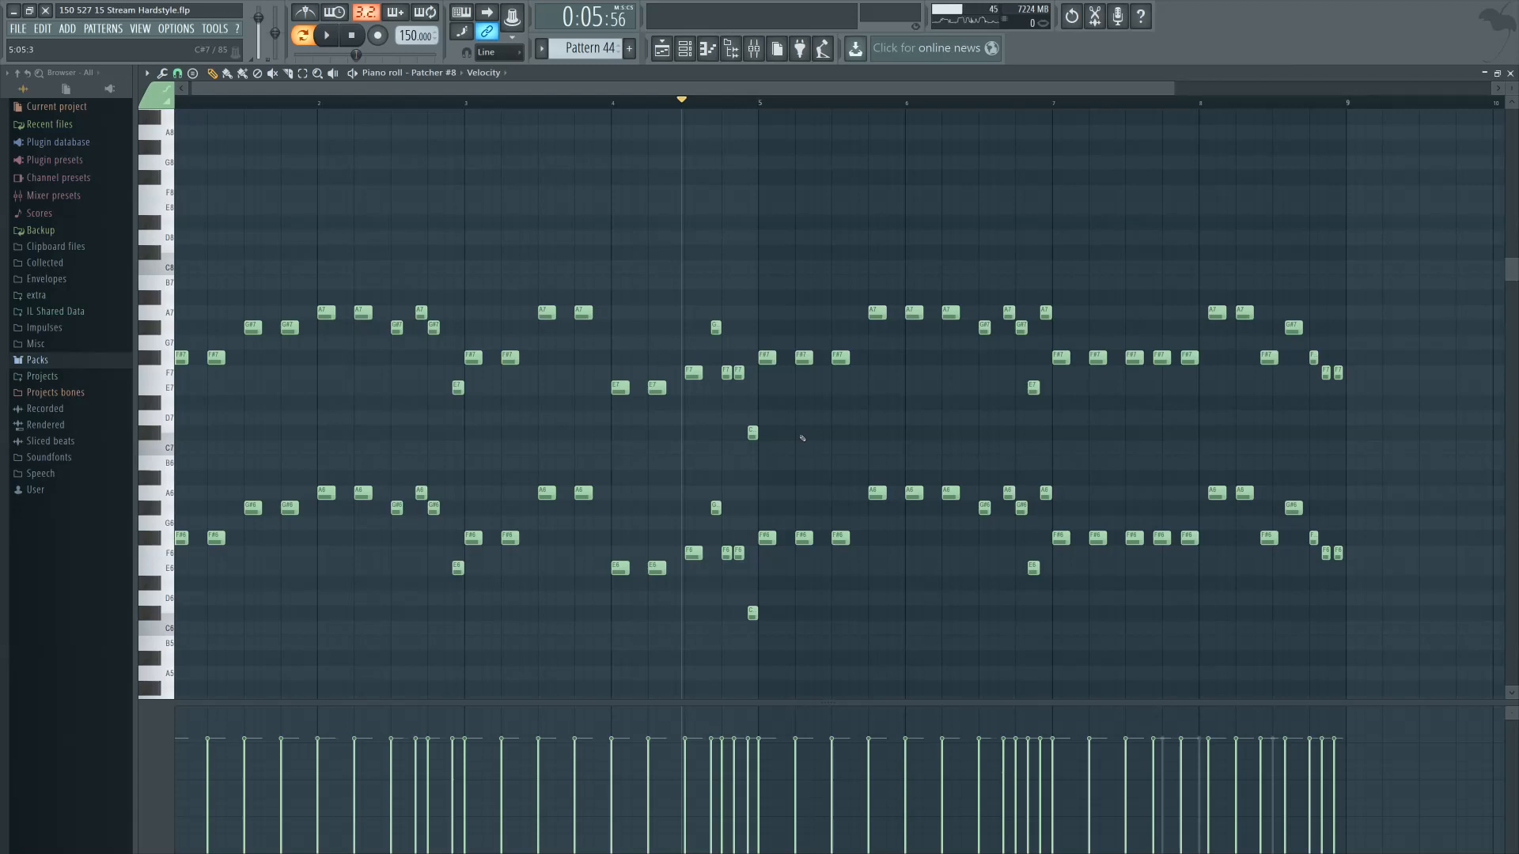
scroll(820, 446, up, 2)
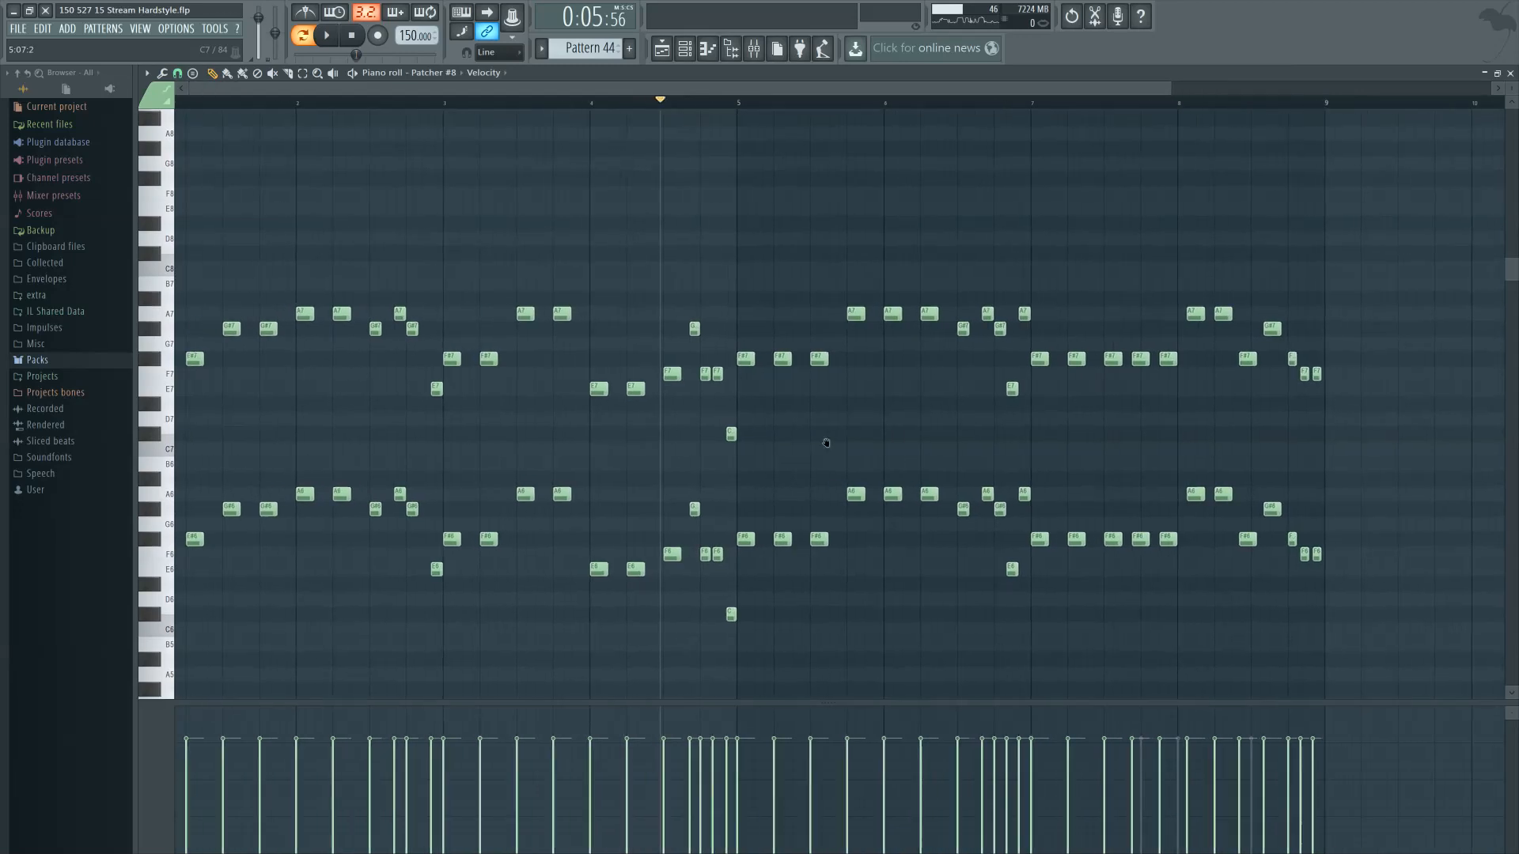
key(space)
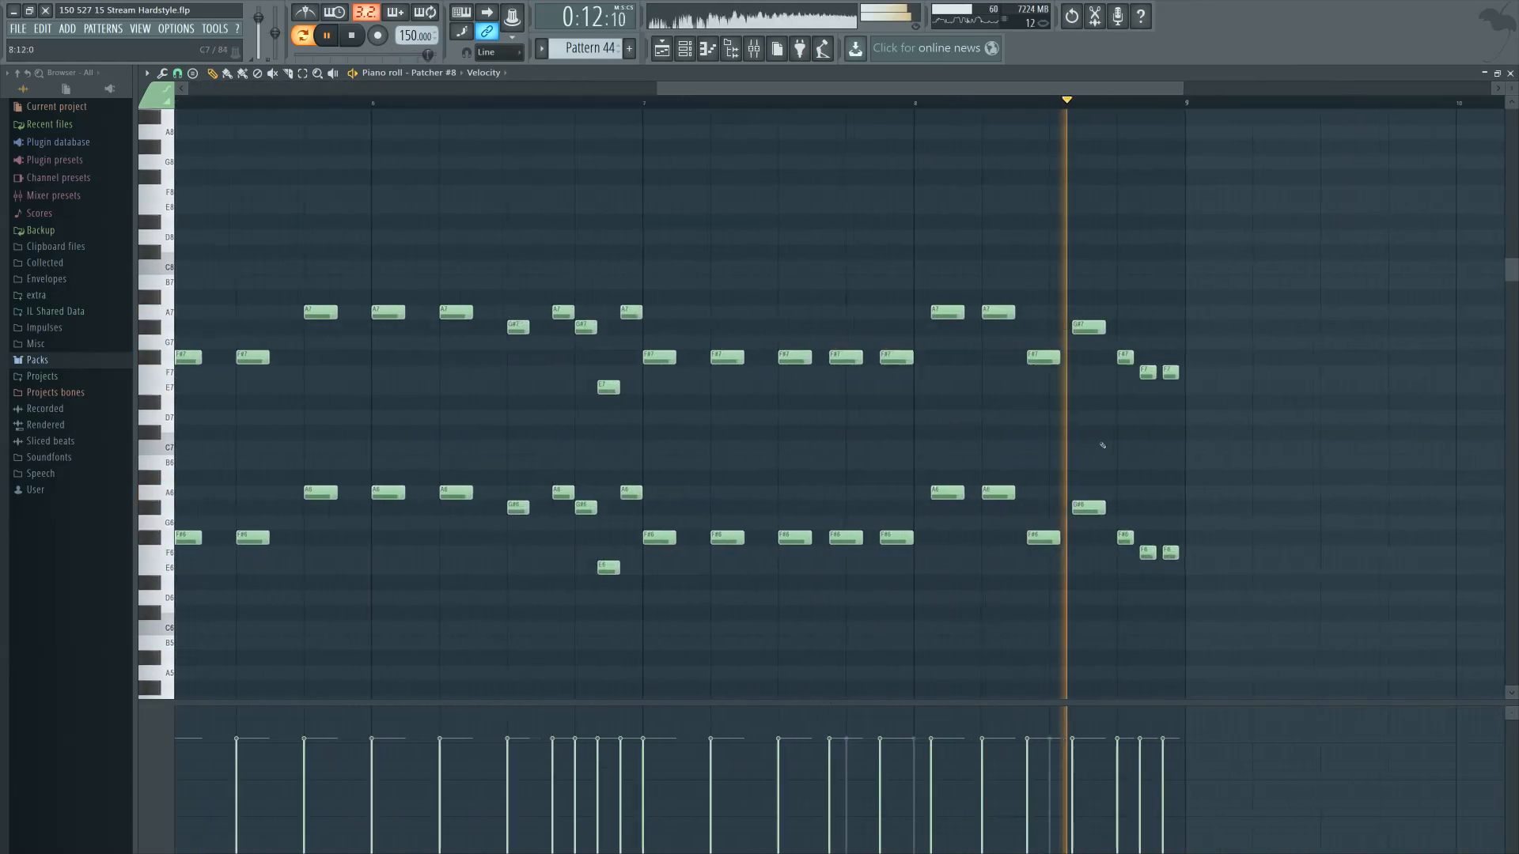
key(space)
Start playback mid-bar 7 and shift the two A7/A6 pairs and the following F#7/F#6 pair earlier to begin exactly on bar 8
scroll(967, 419, up, 3)
click(777, 110)
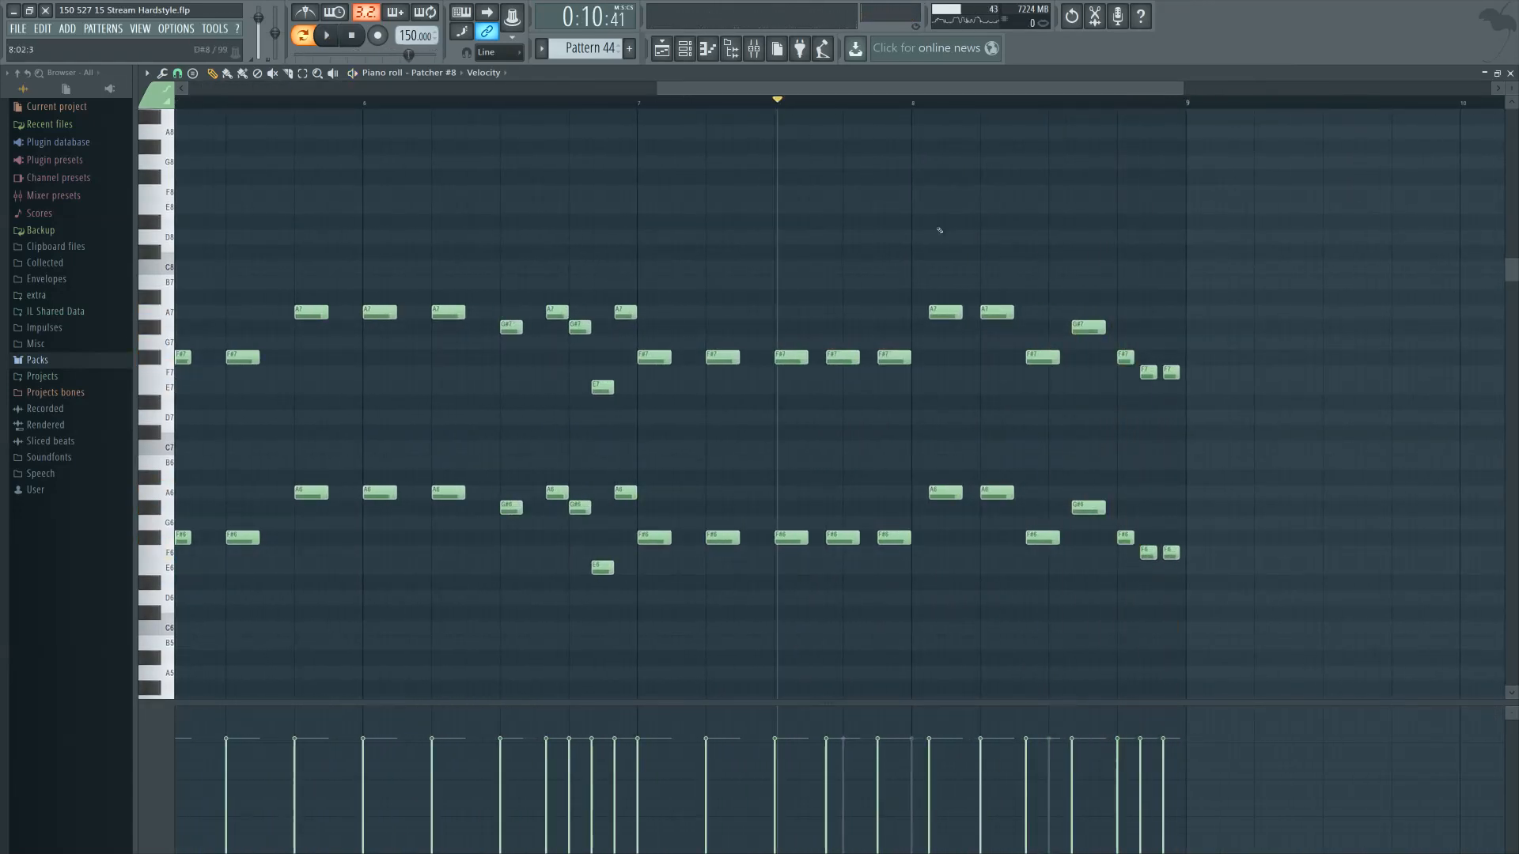
scroll(1020, 364, up, 2)
drag(923, 291, 1037, 563)
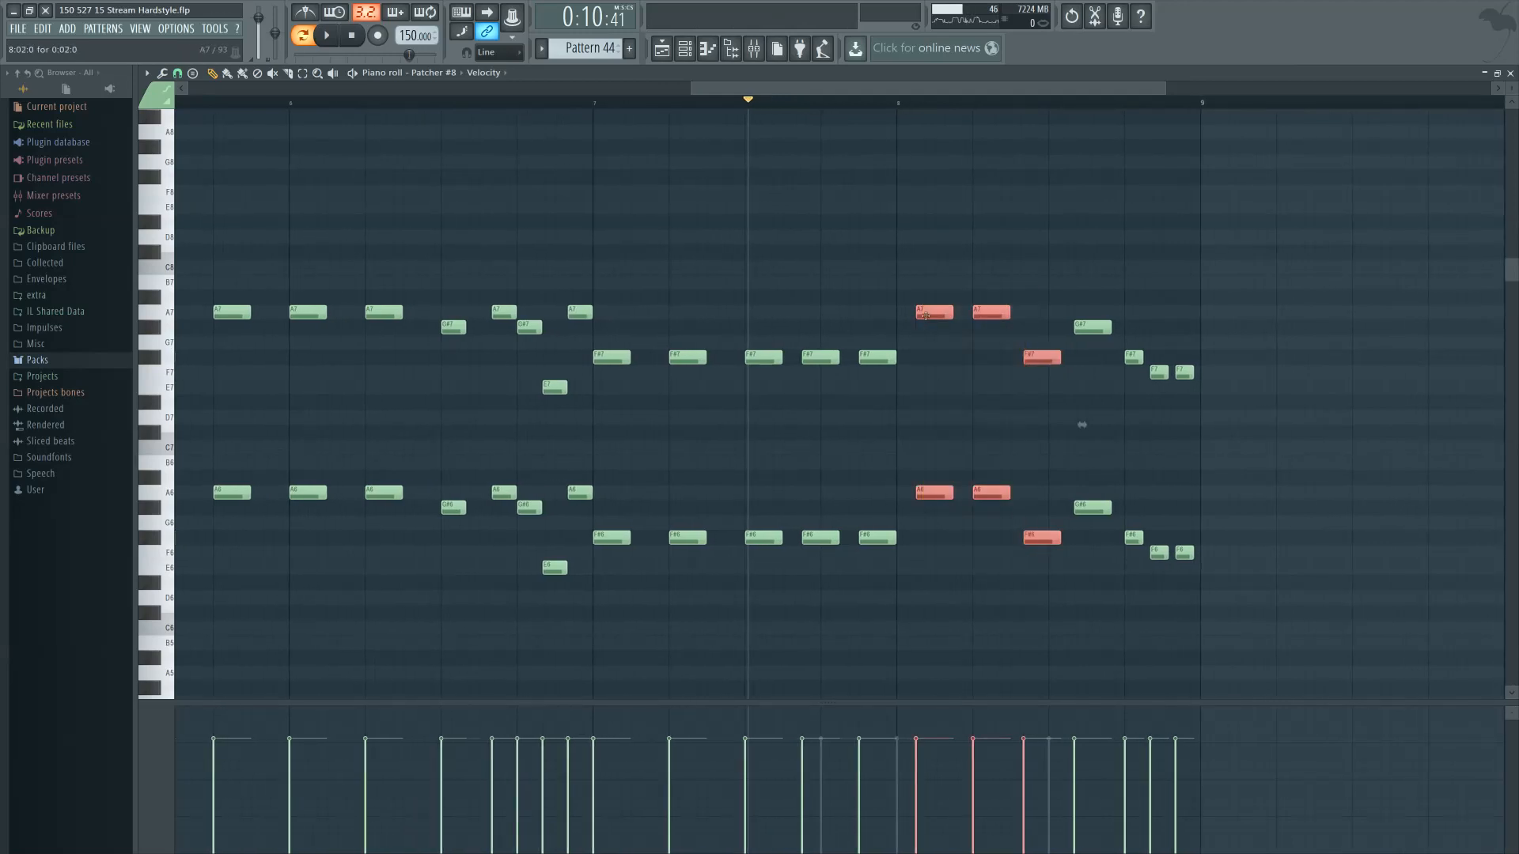
key(shift+Left)
key(shift+Left)
key(ctrl+d)
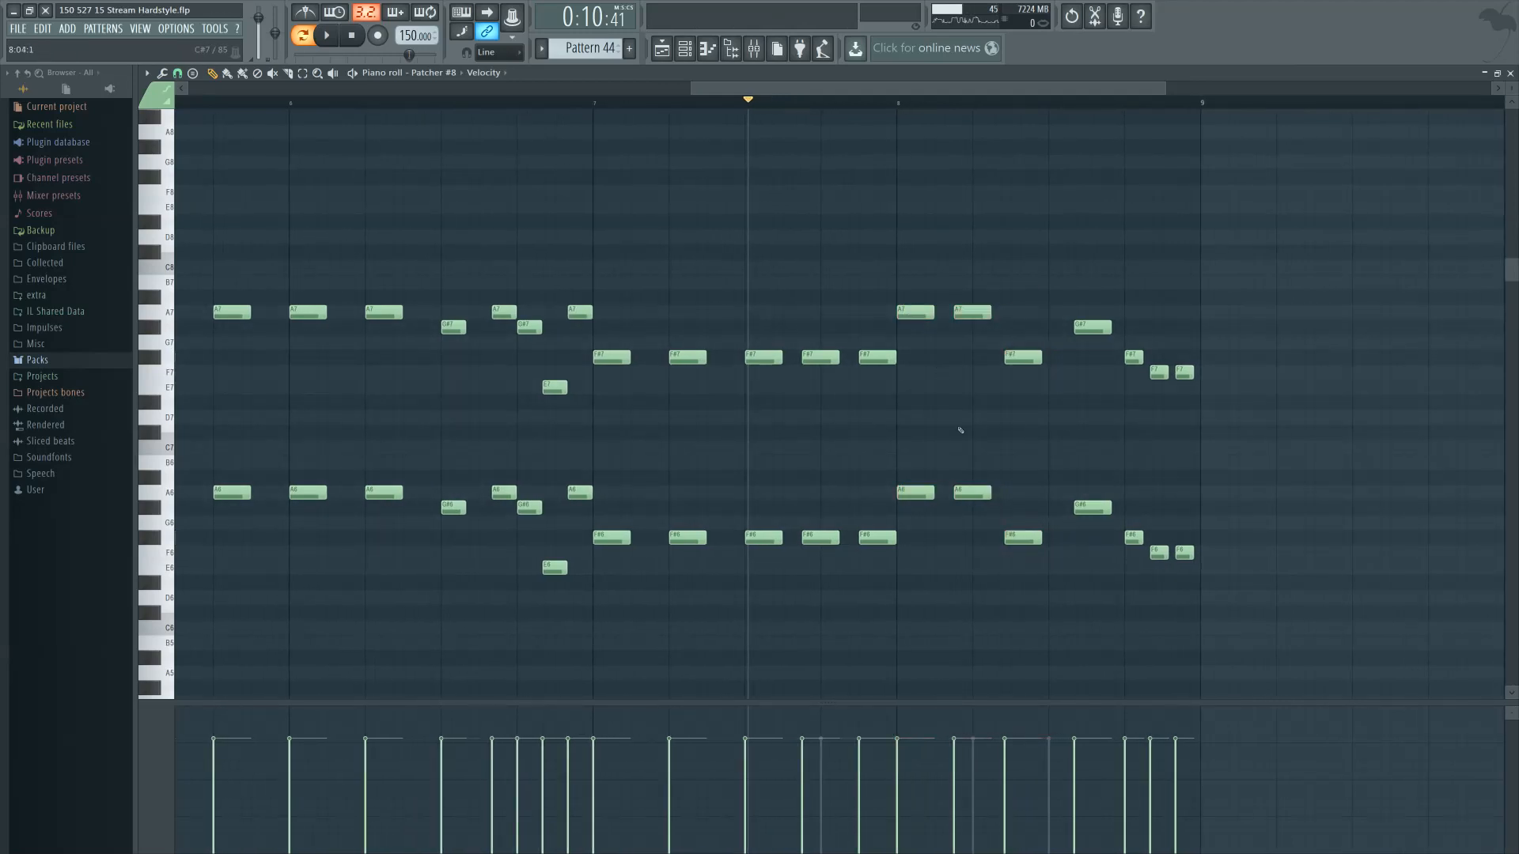
Move the long G#7/G#6 note pair in bar 8 earlier to the middle of the bar and audition it
drag(1080, 291, 1090, 530)
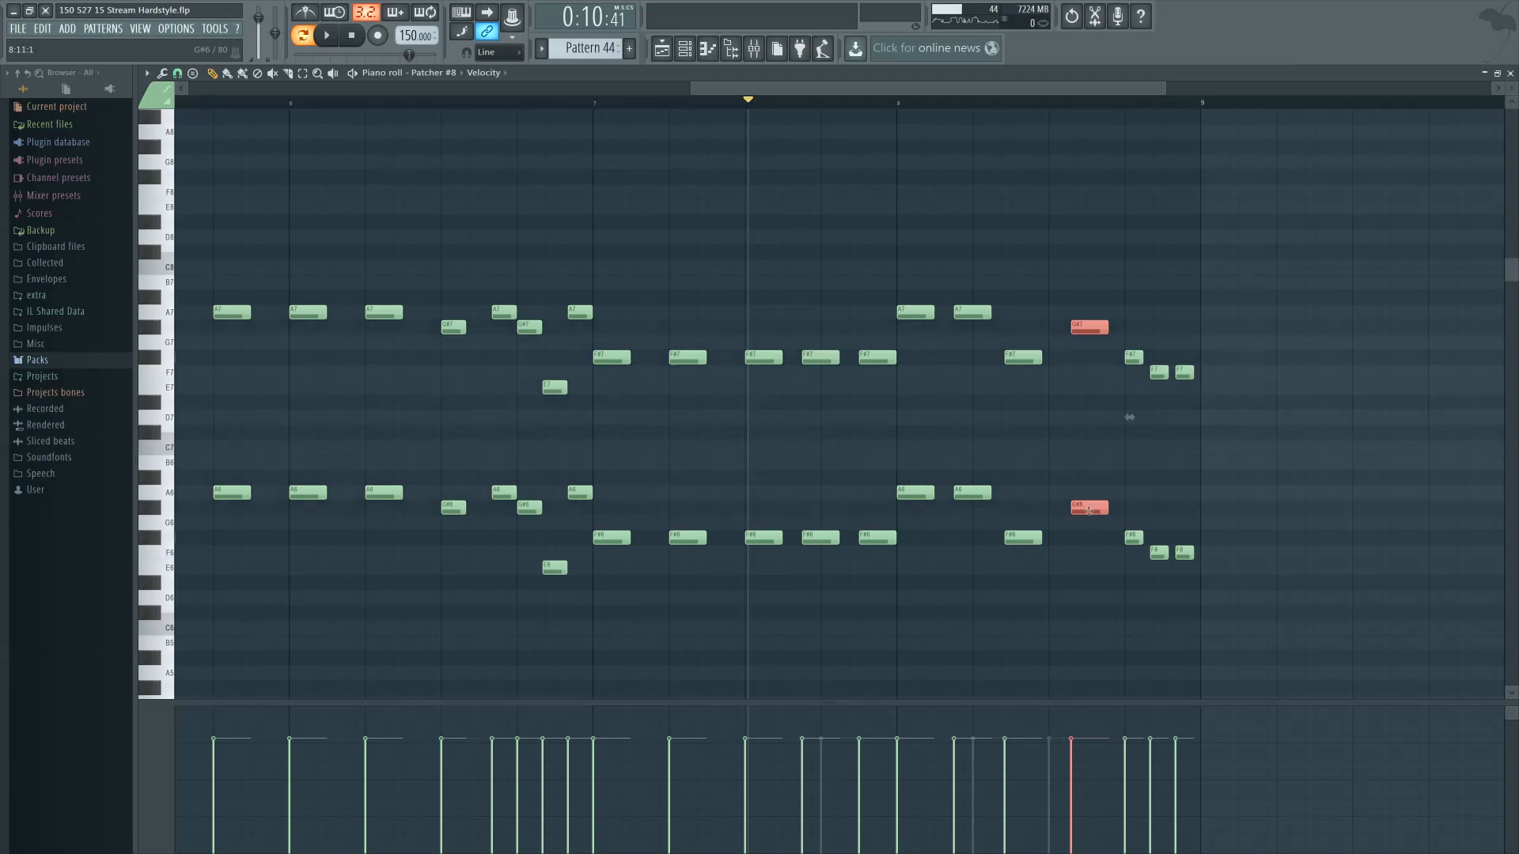
key(space)
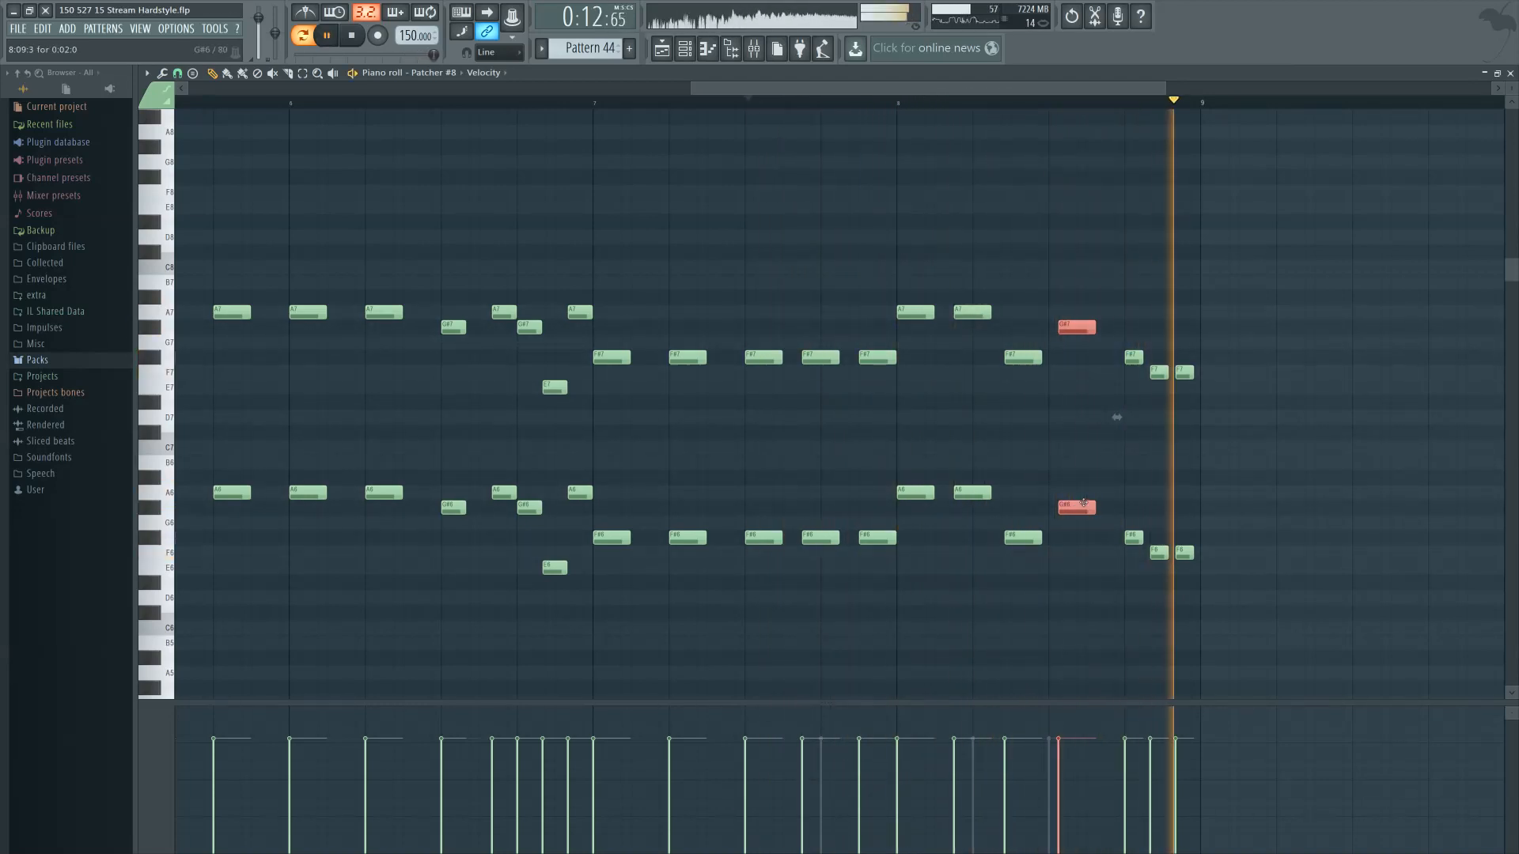
key(shift+Left)
key(ctrl+d)
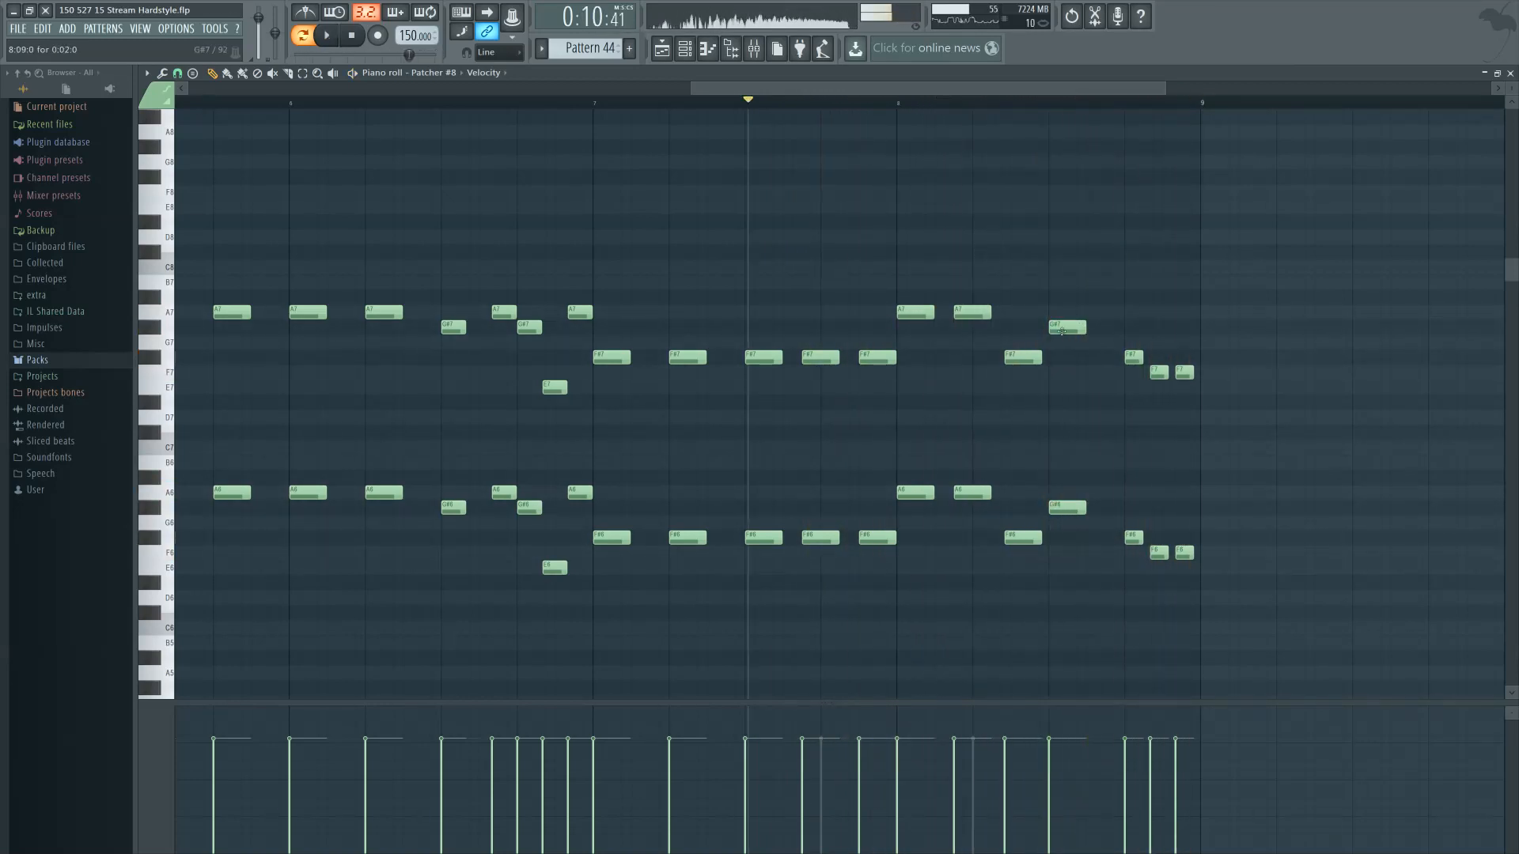
Add a shortened copy of the G#7/G#6 pair before the short F#7/F#6 pair in bar 8 and audition the melody
ctrl+drag(1051, 305, 1092, 513)
key(ctrl+b)
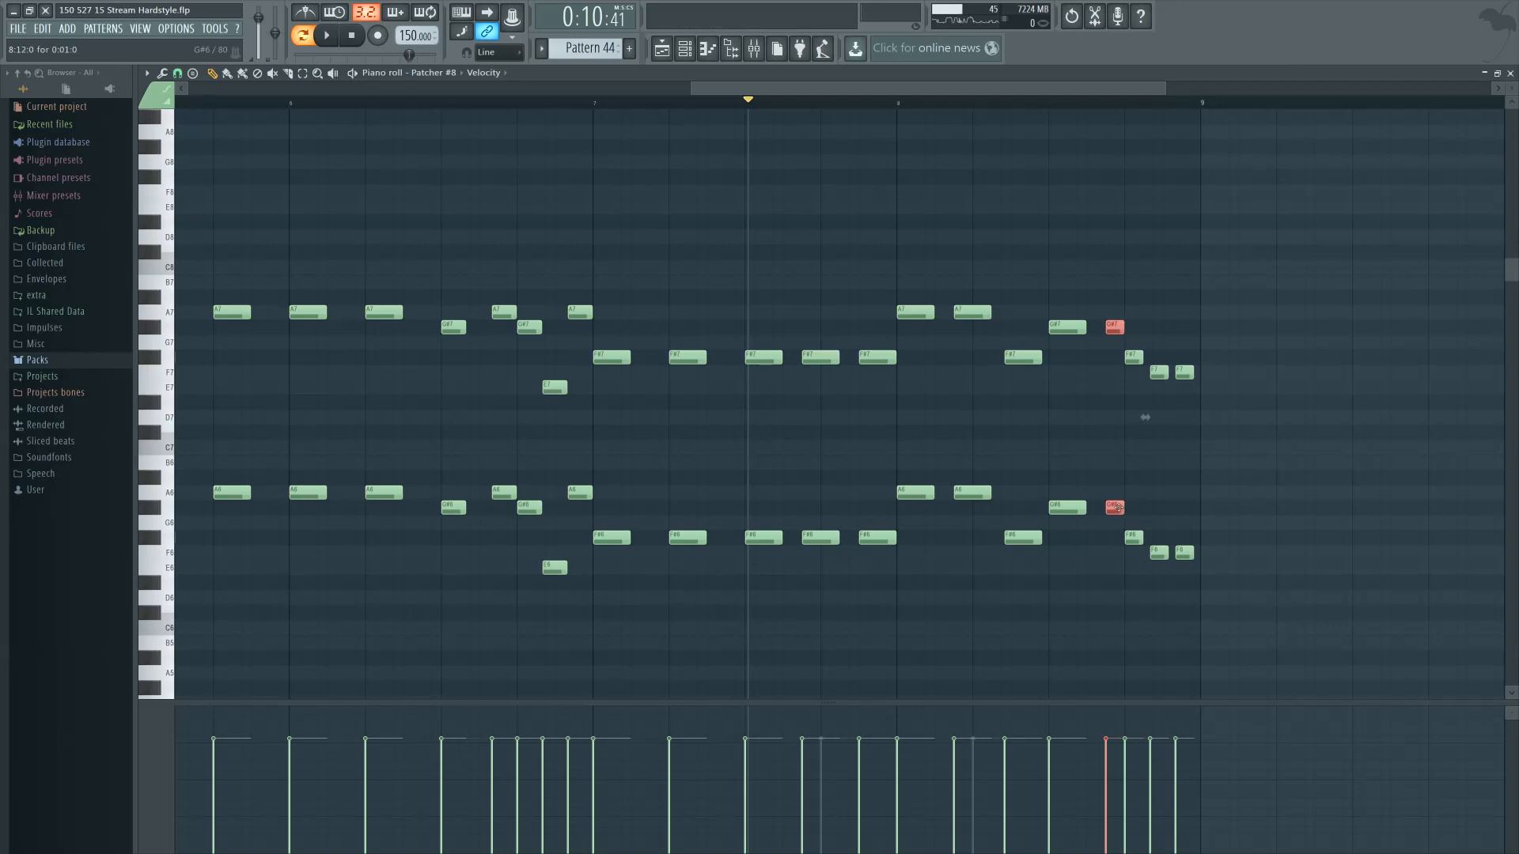
key(space)
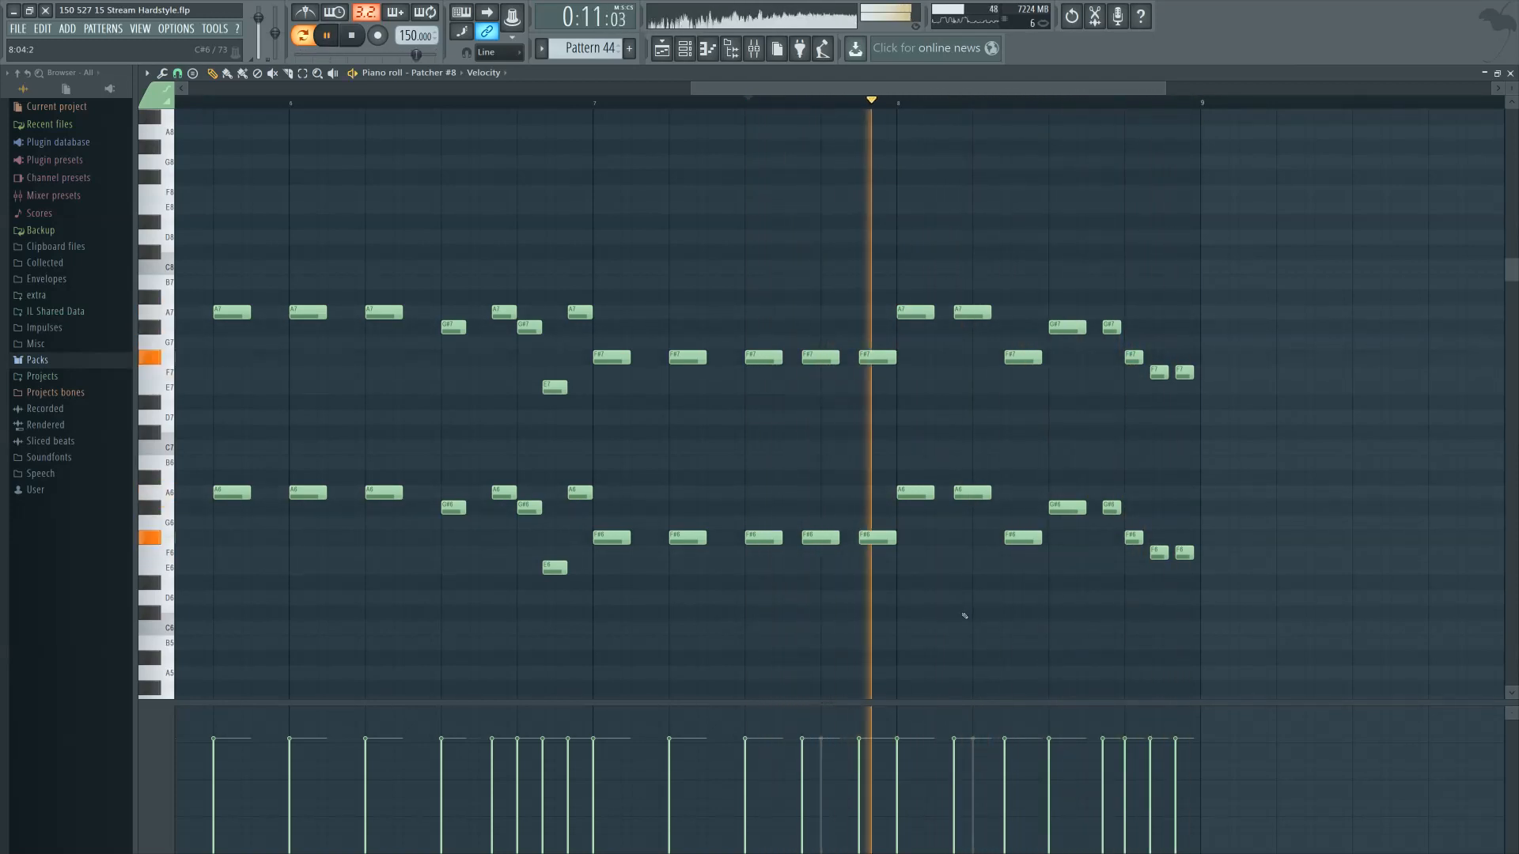
scroll(964, 616, down, 3)
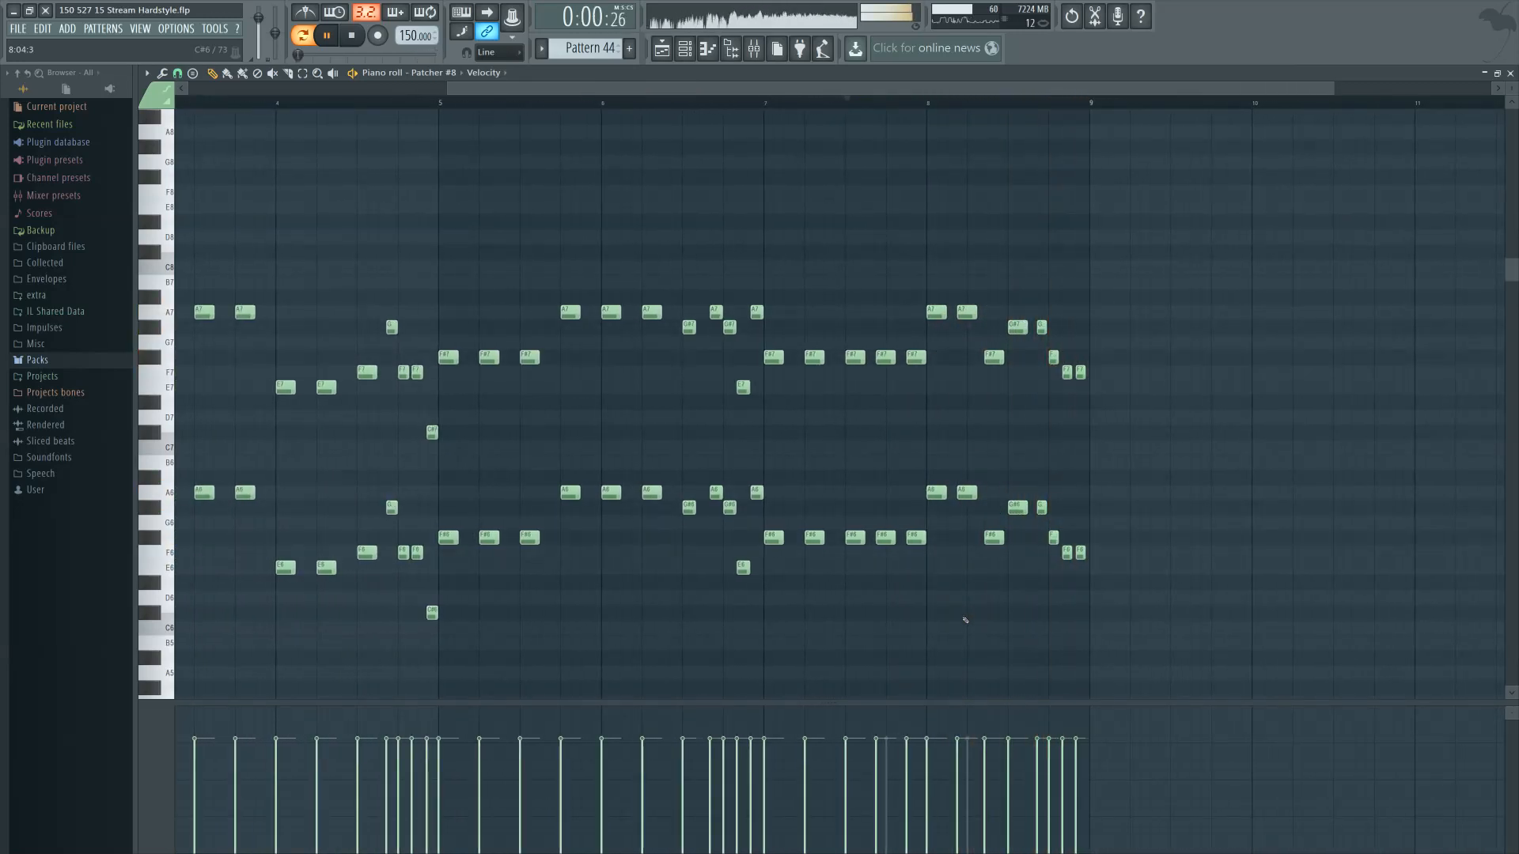
scroll(933, 652, down, 2)
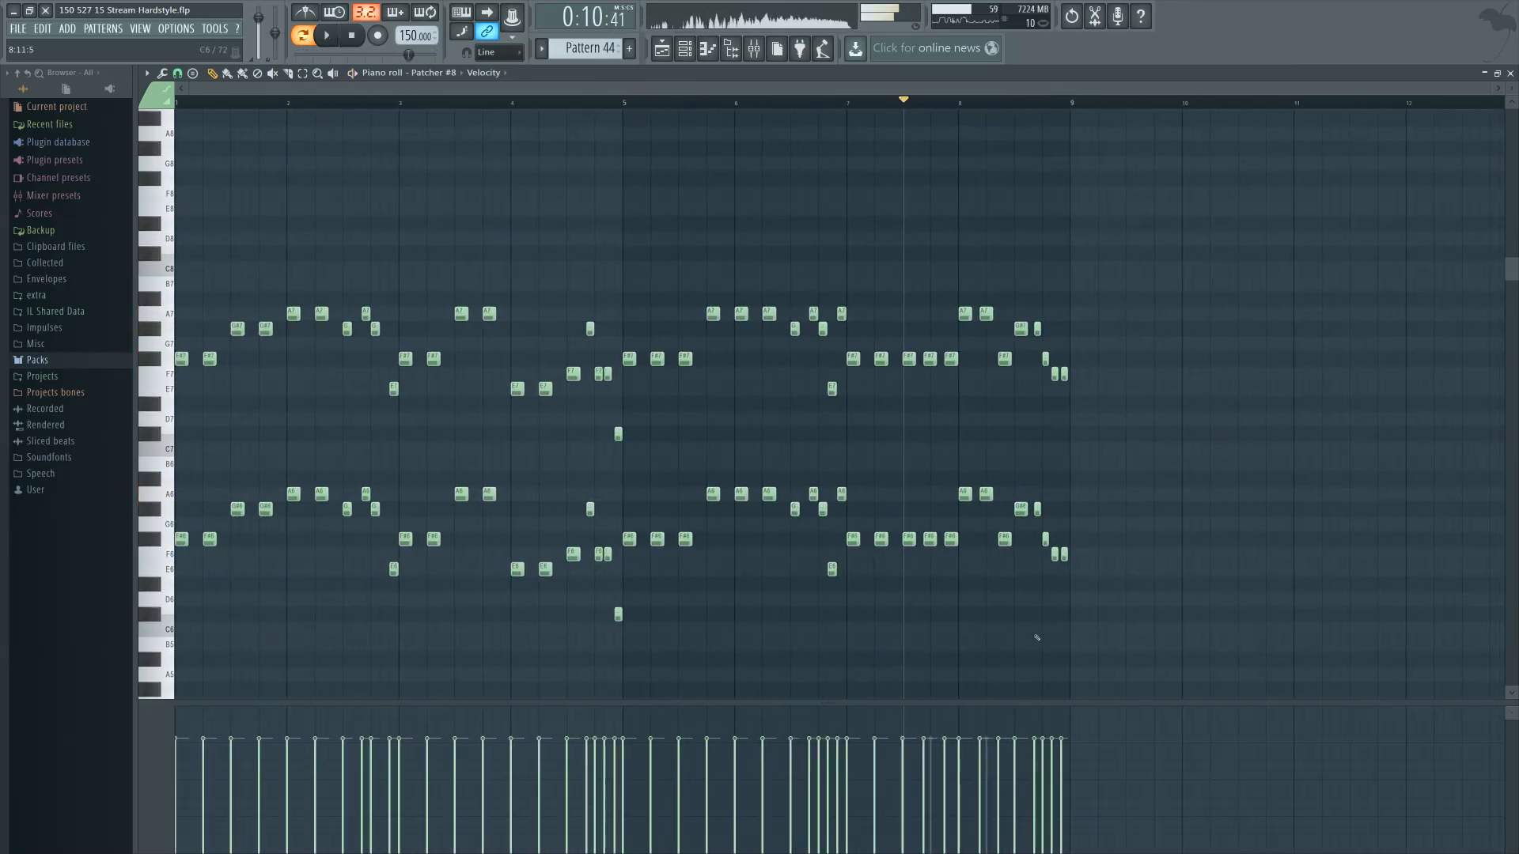
Return to the playlist in song mode and listen to the drop from bar 95 with the revised lead
key(F5)
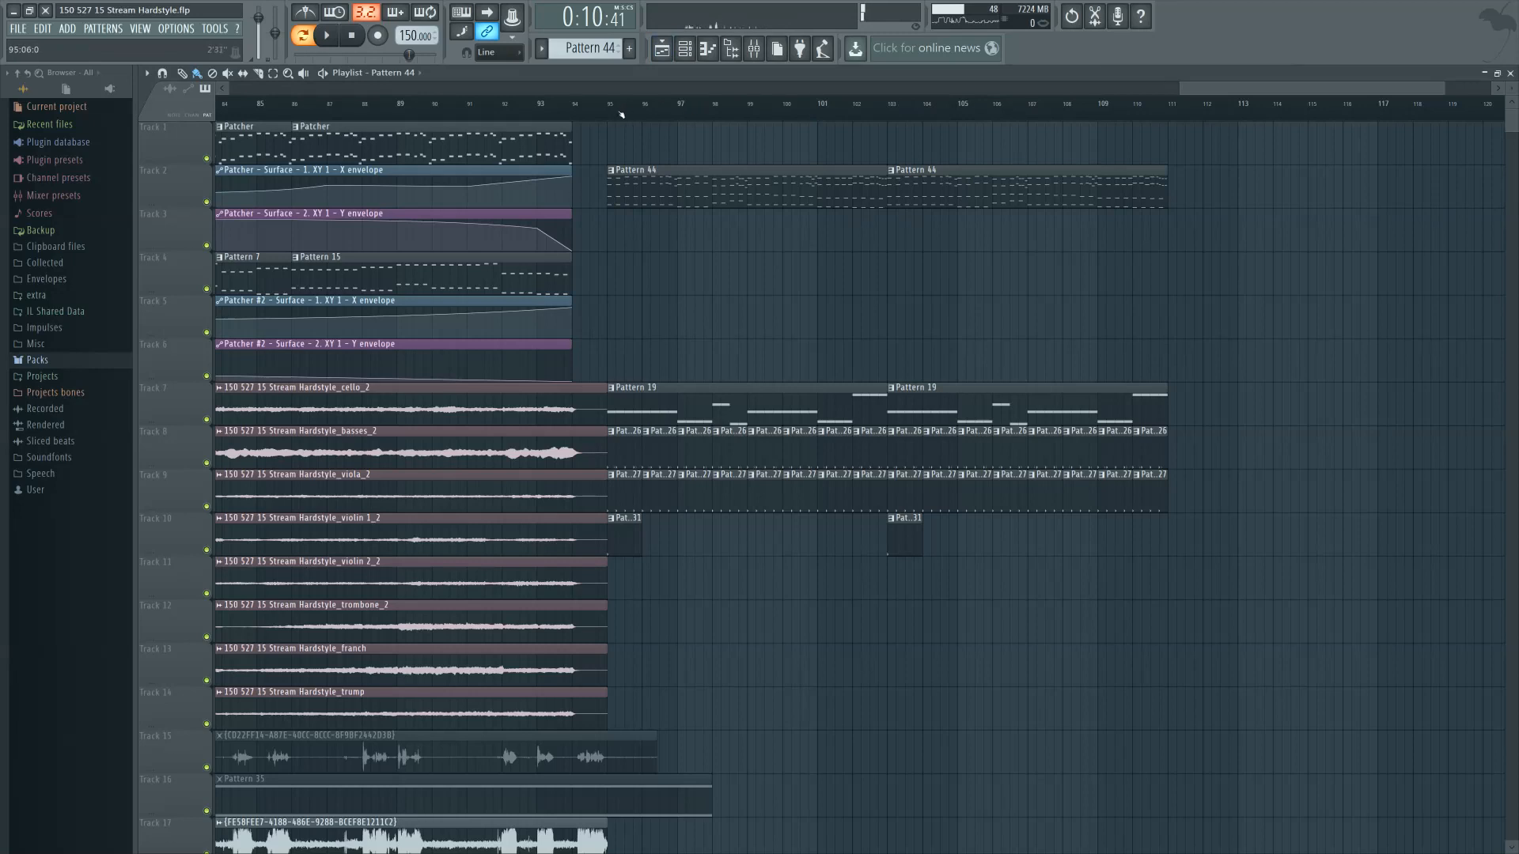
key(space)
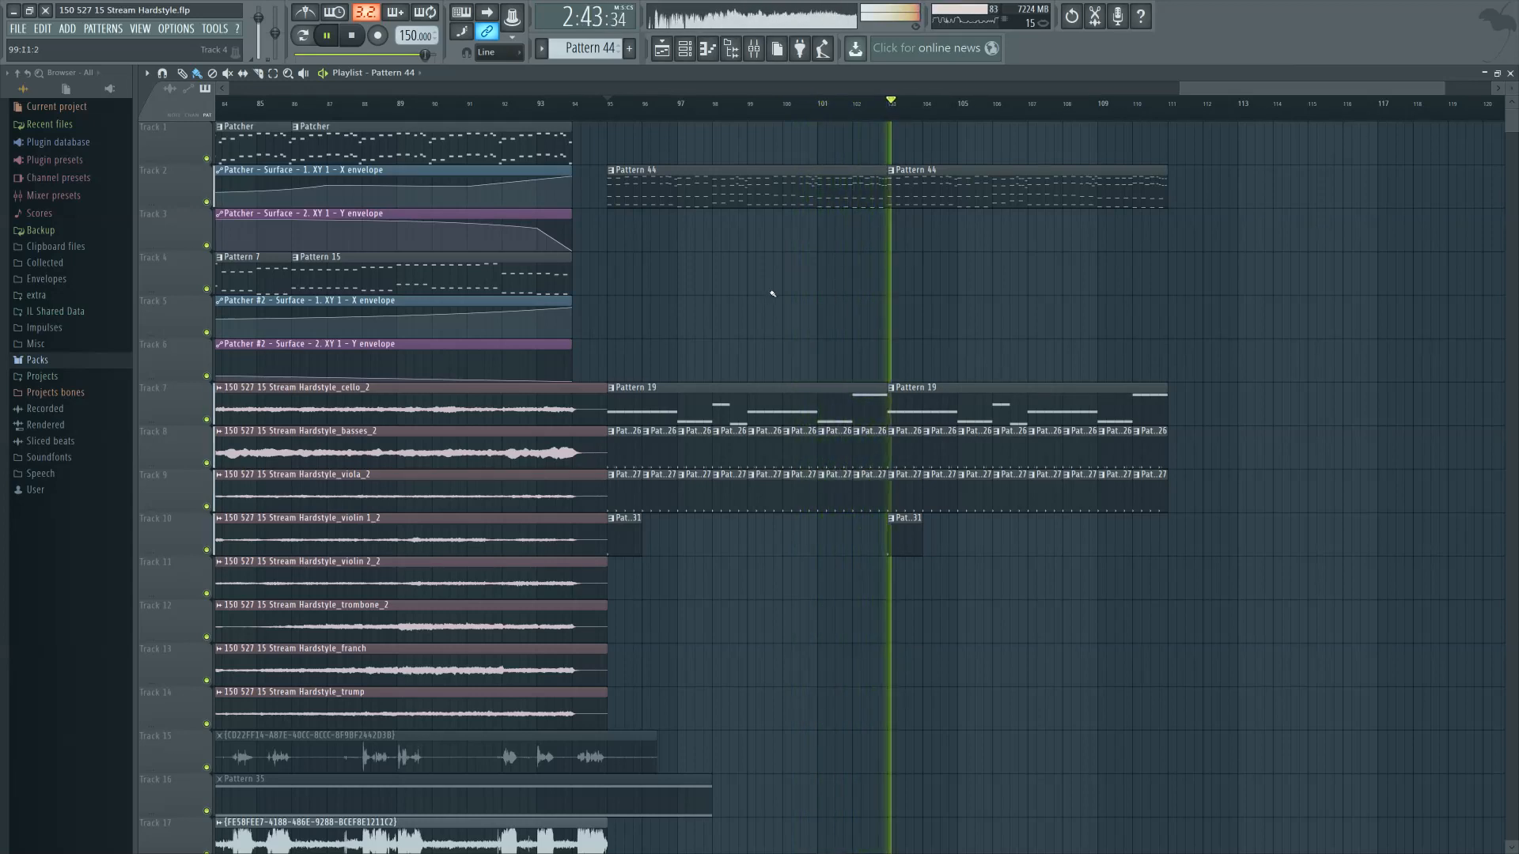
key(space)
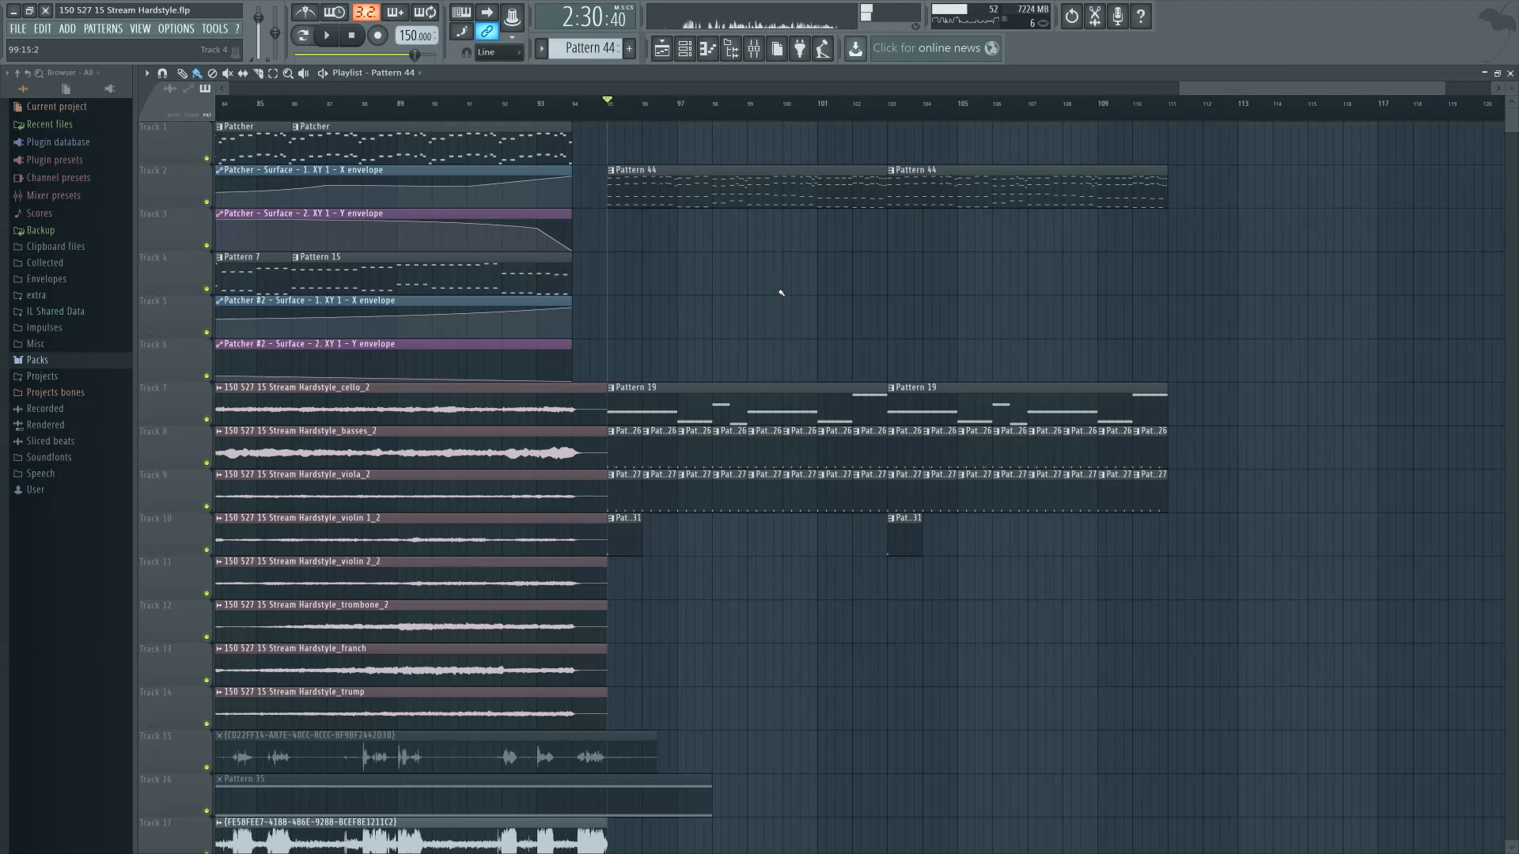
Open the mixer and channel rack during playback and solo mixer Insert 66
click(756, 52)
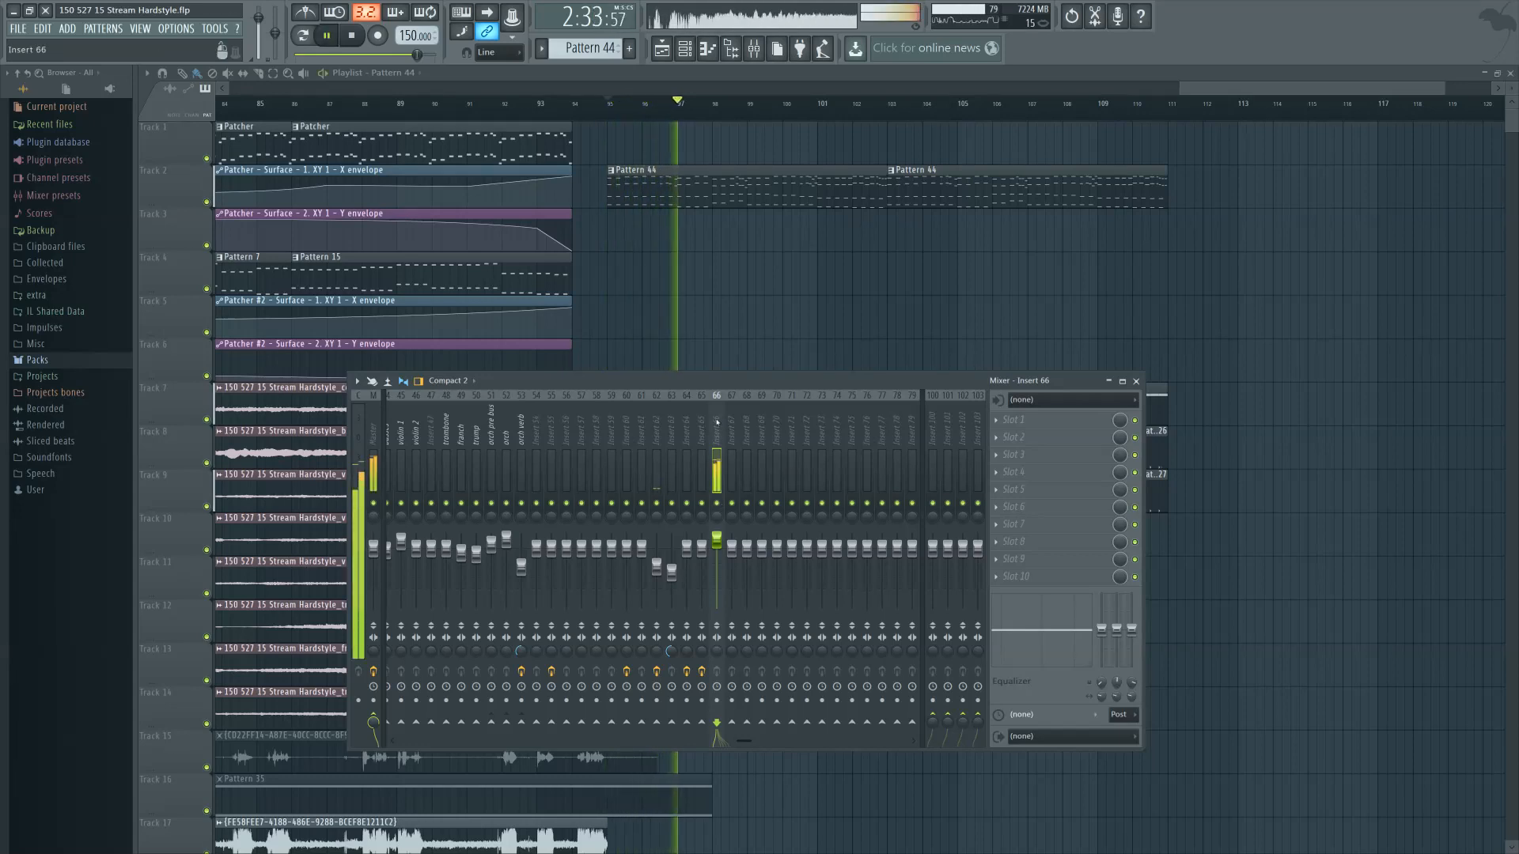
click(686, 51)
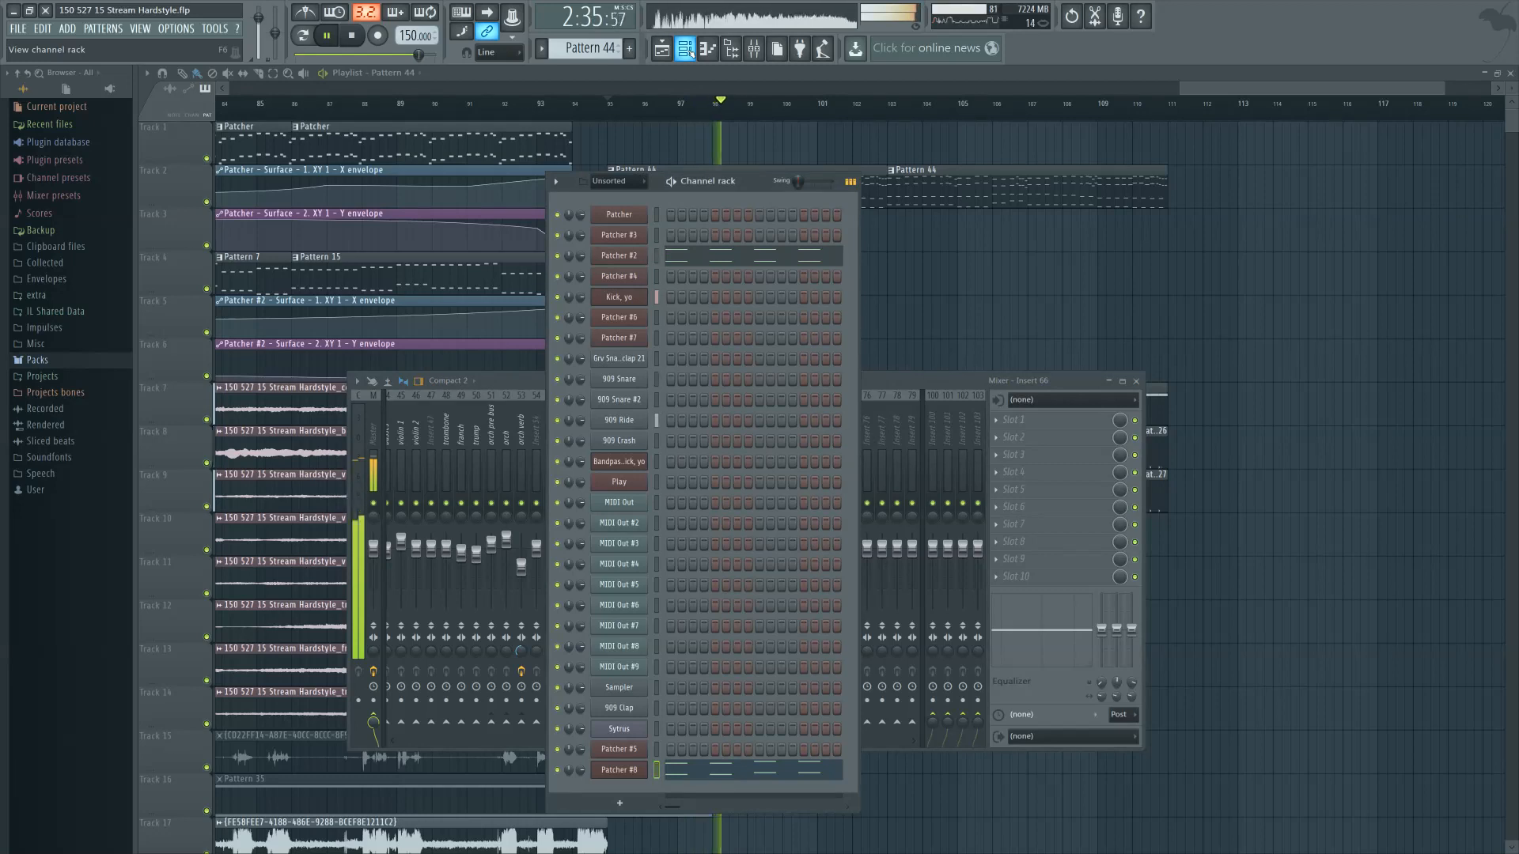
click(902, 383)
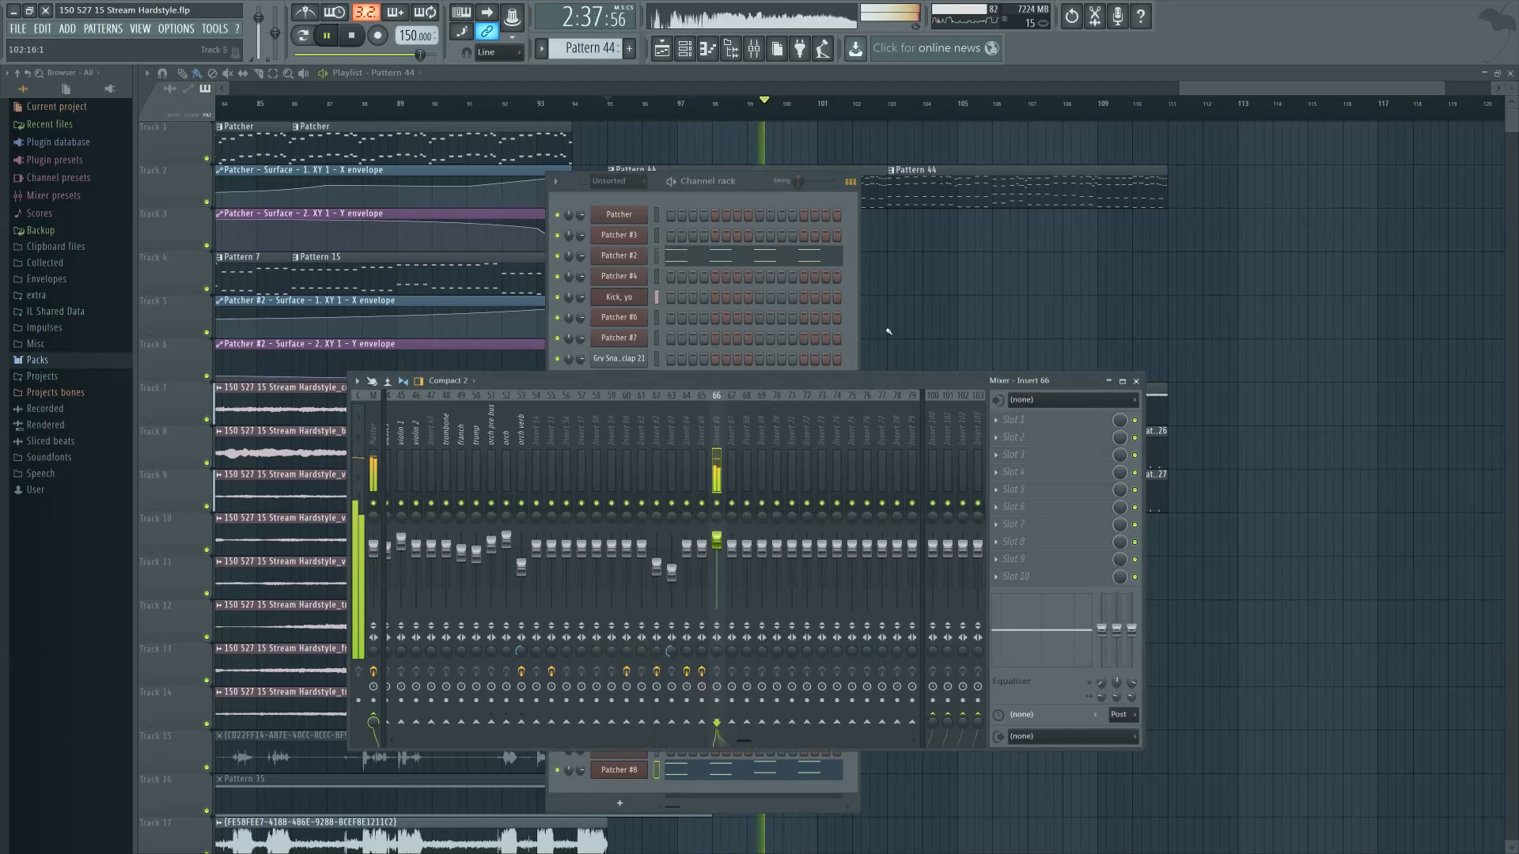
right_click(716, 504)
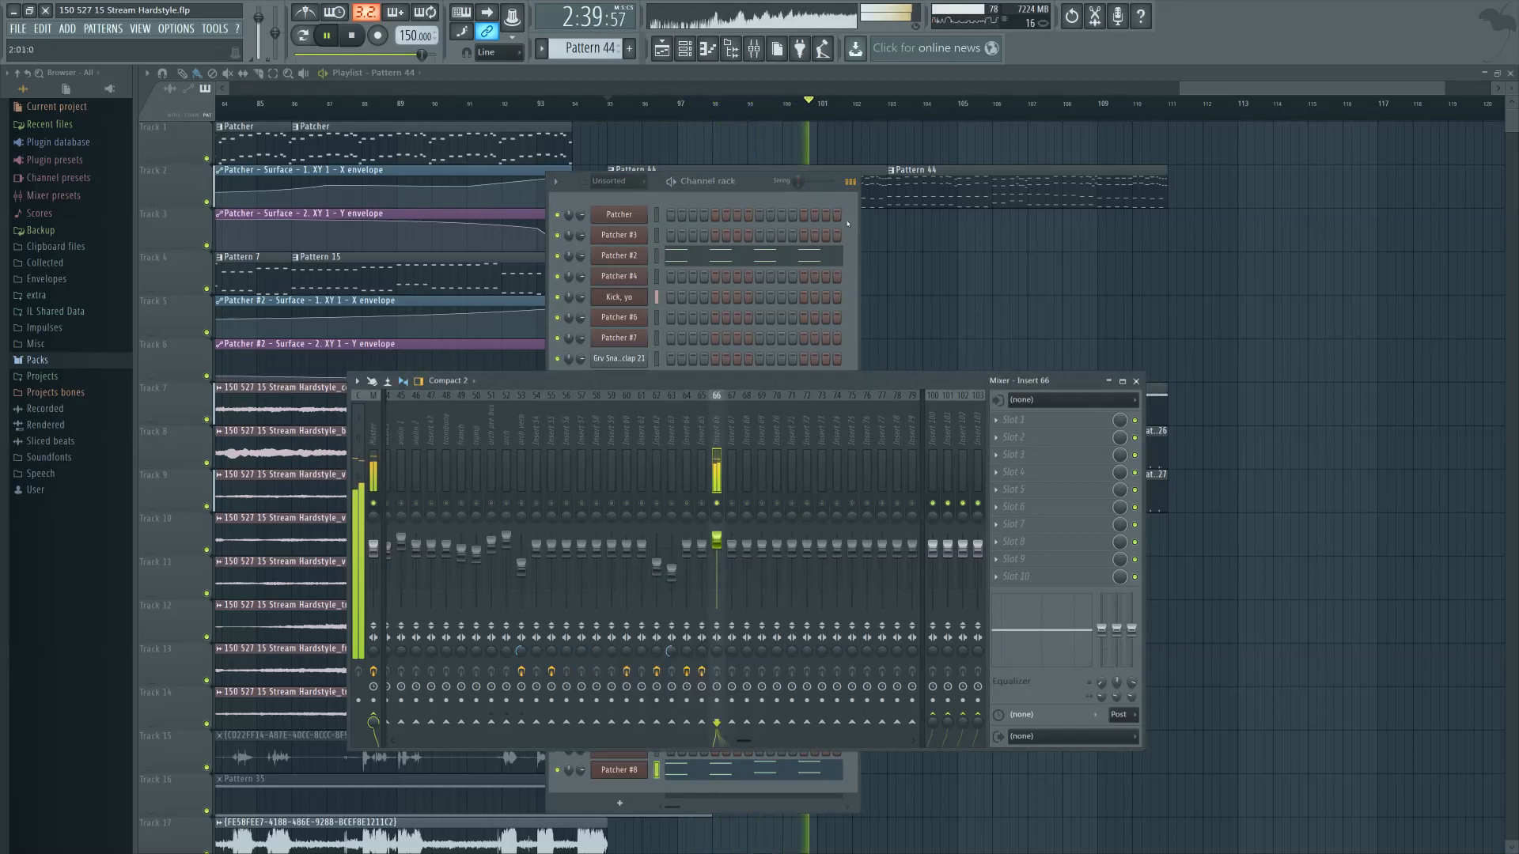
Open Serum inside the Patcher #8 channel and adjust oscillator A's unison detune while the drop plays
click(685, 49)
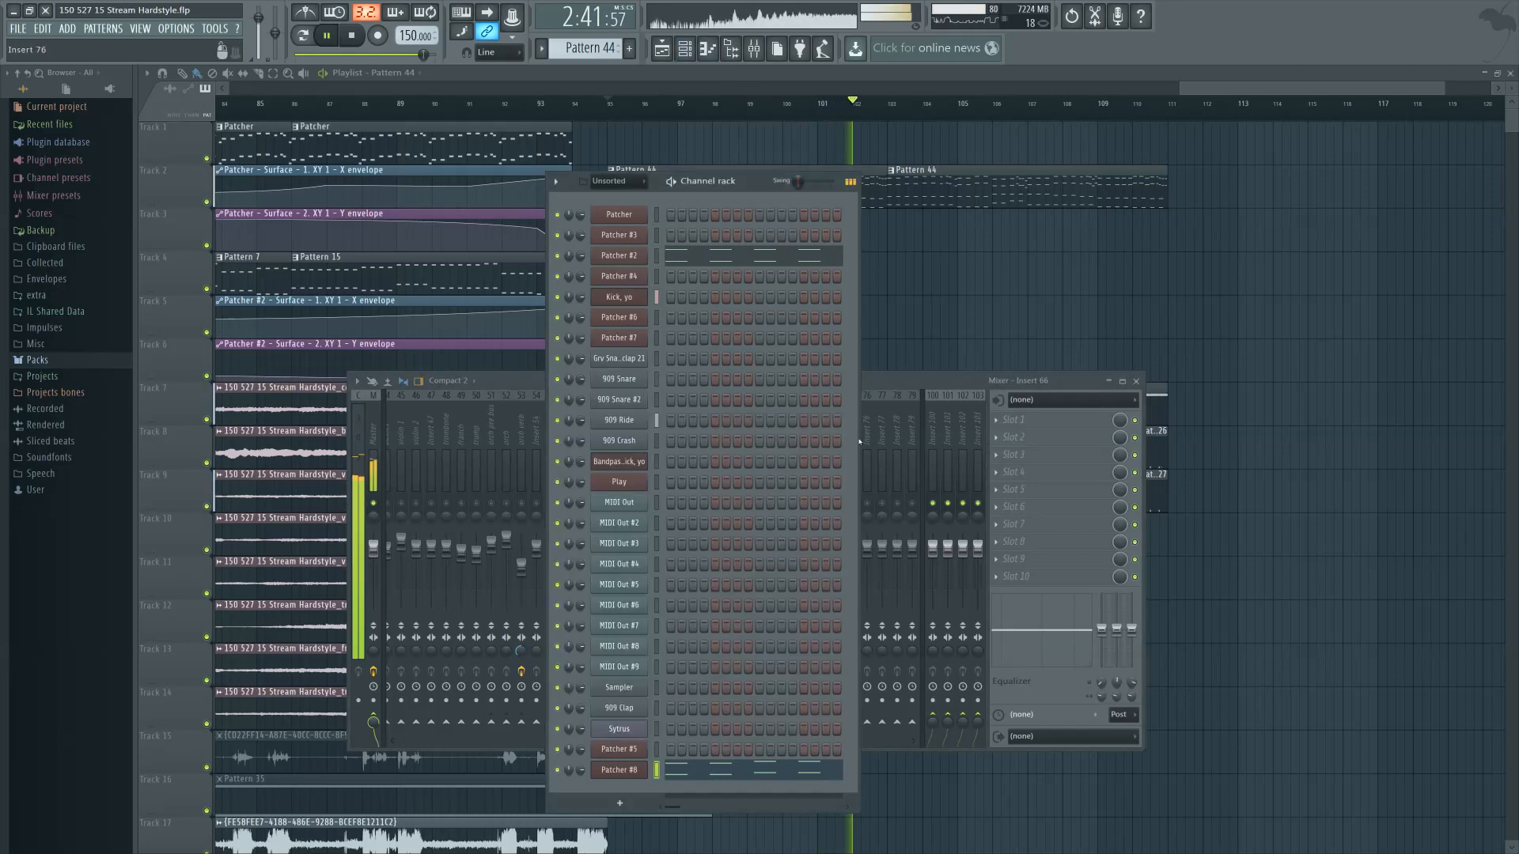
click(633, 770)
click(1136, 524)
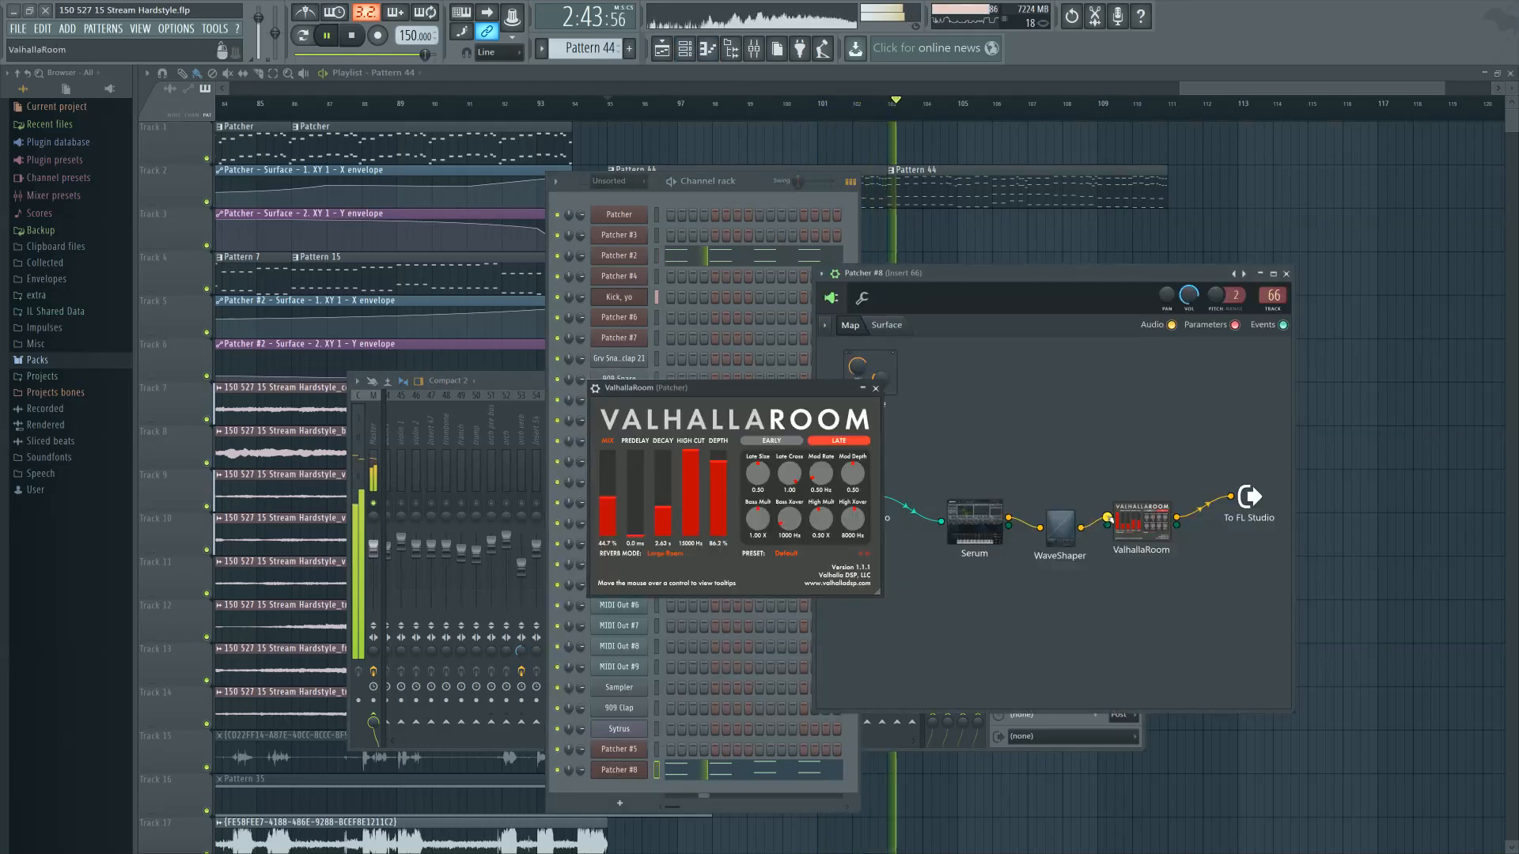
click(955, 518)
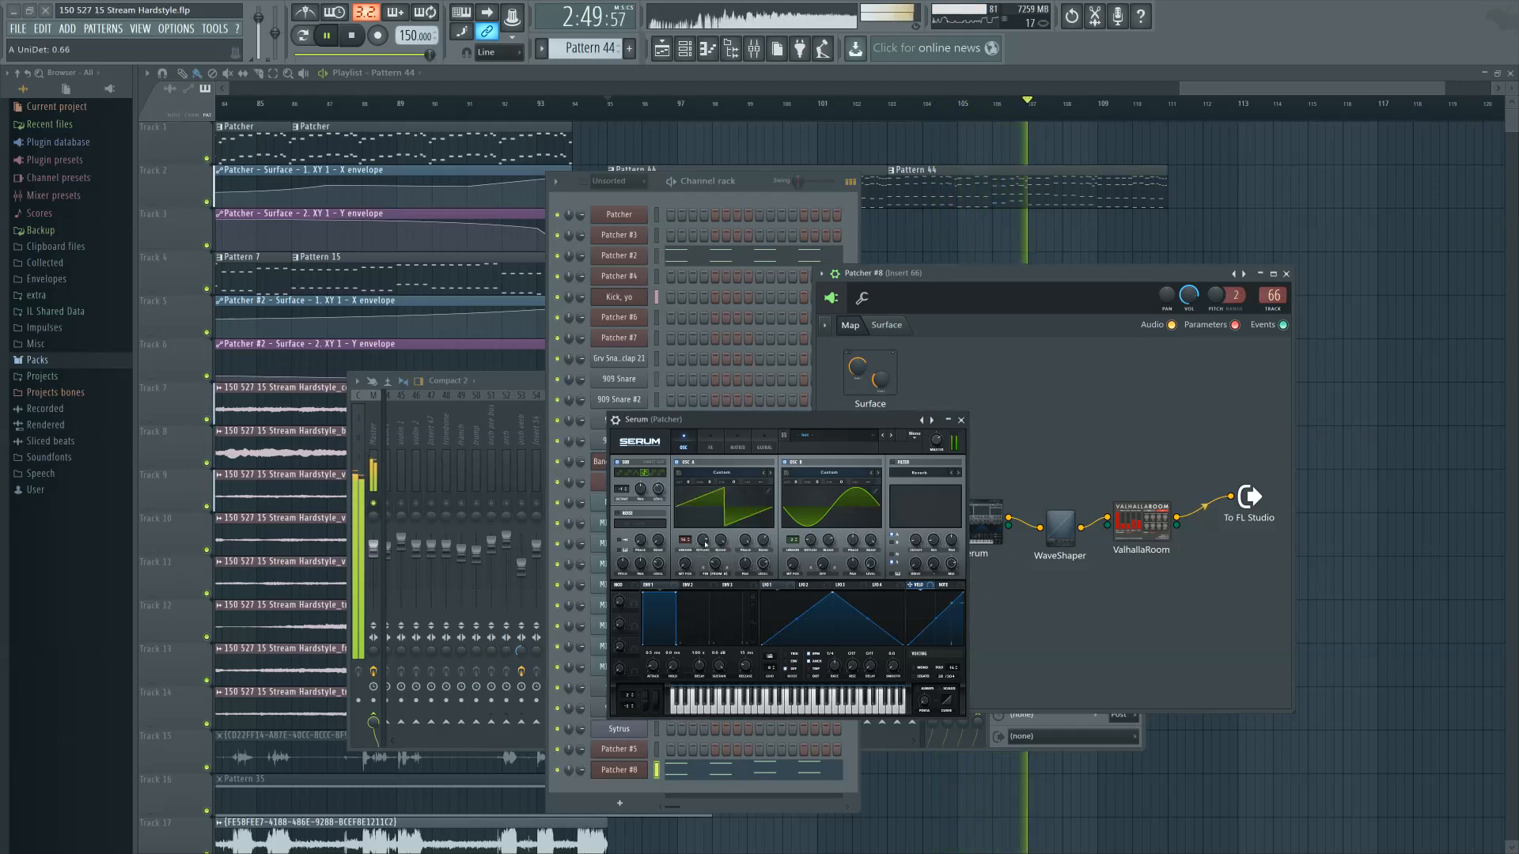
drag(703, 544, 704, 541)
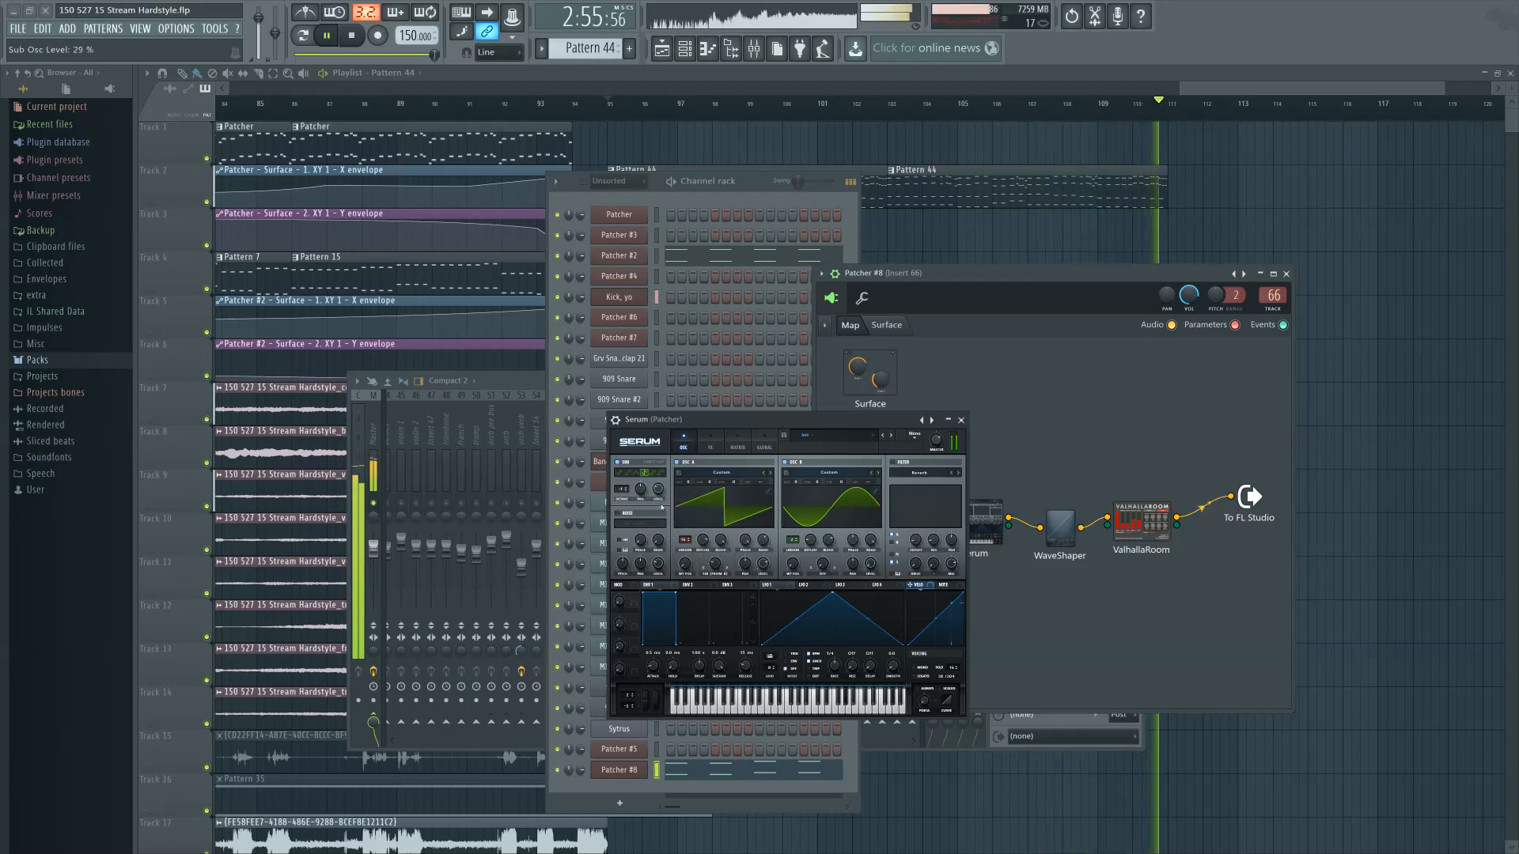
Replay the drop from bar 95, close Serum and check the soloed lead in the mixer
click(681, 110)
click(607, 107)
click(753, 49)
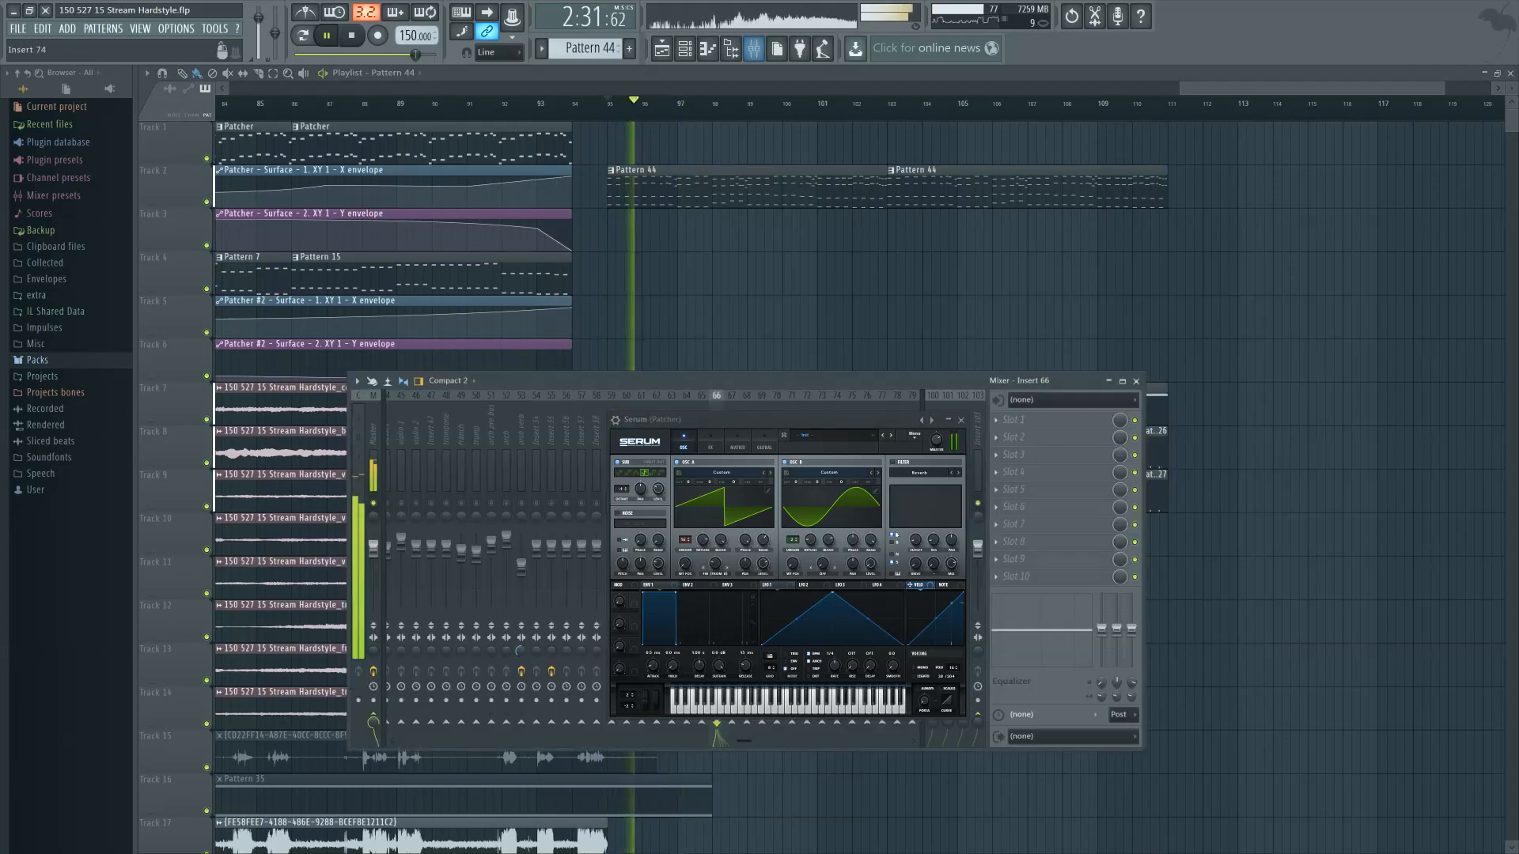
click(961, 420)
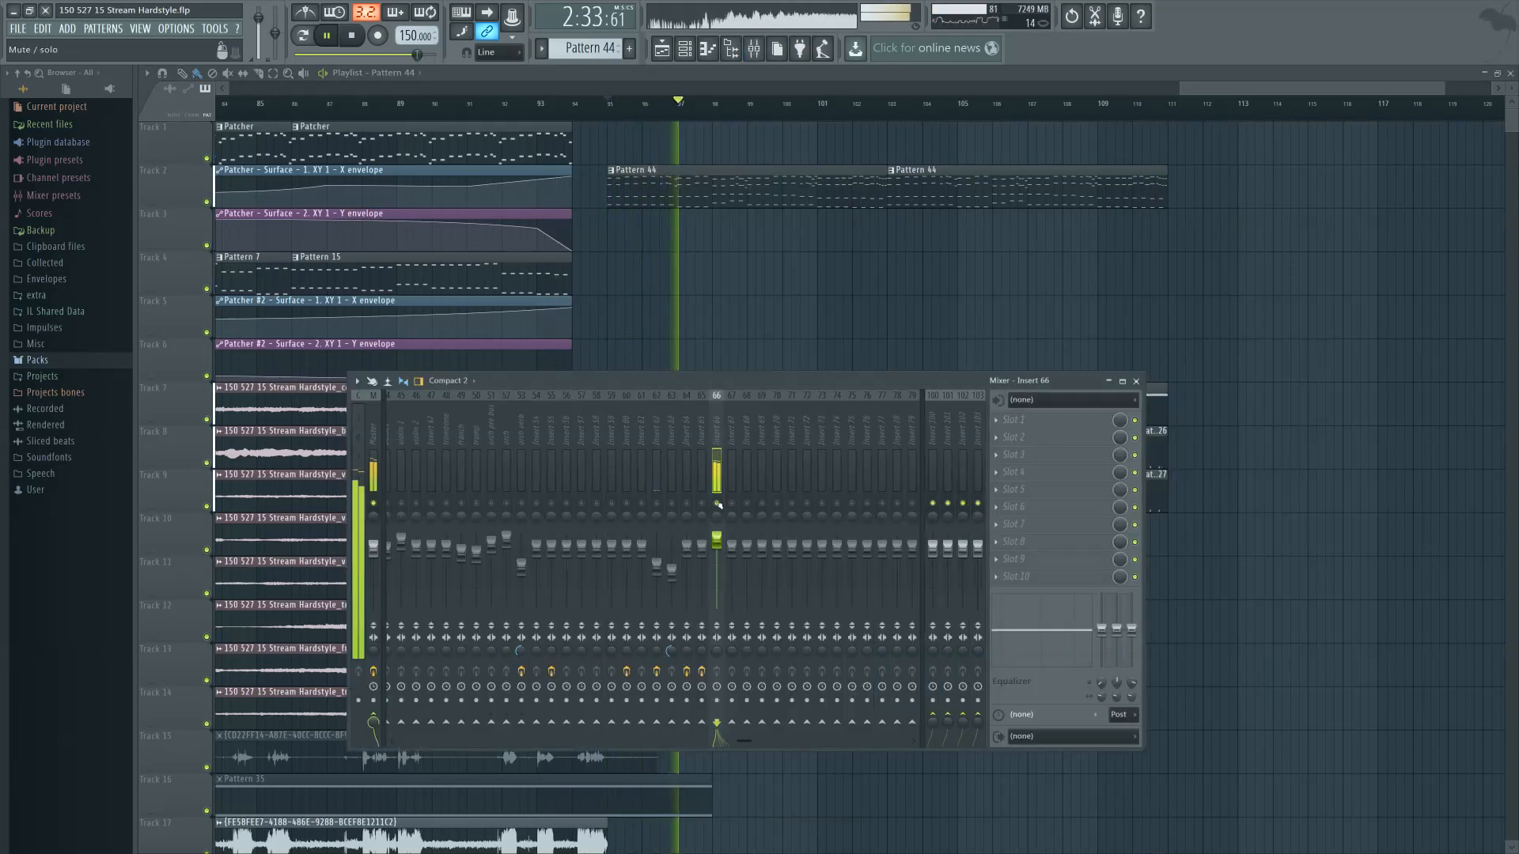
right_click(773, 258)
Place Pattern 41 and the Sytrus Filter 1 cutoff frequency envelope under the lead from bar 95, and audition the drop
key(space)
scroll(774, 261, down, 5)
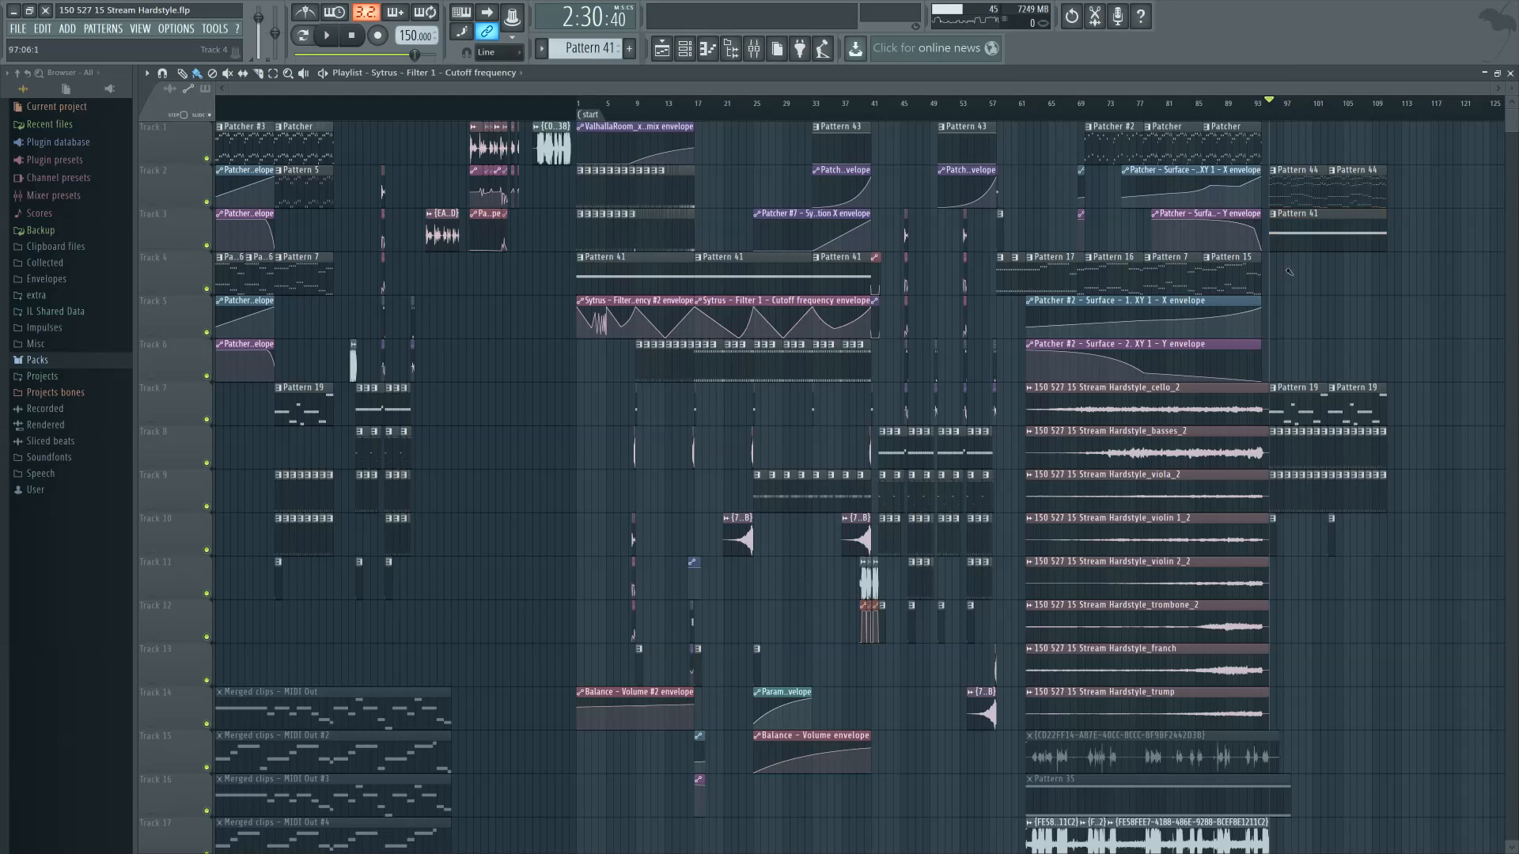
key(space)
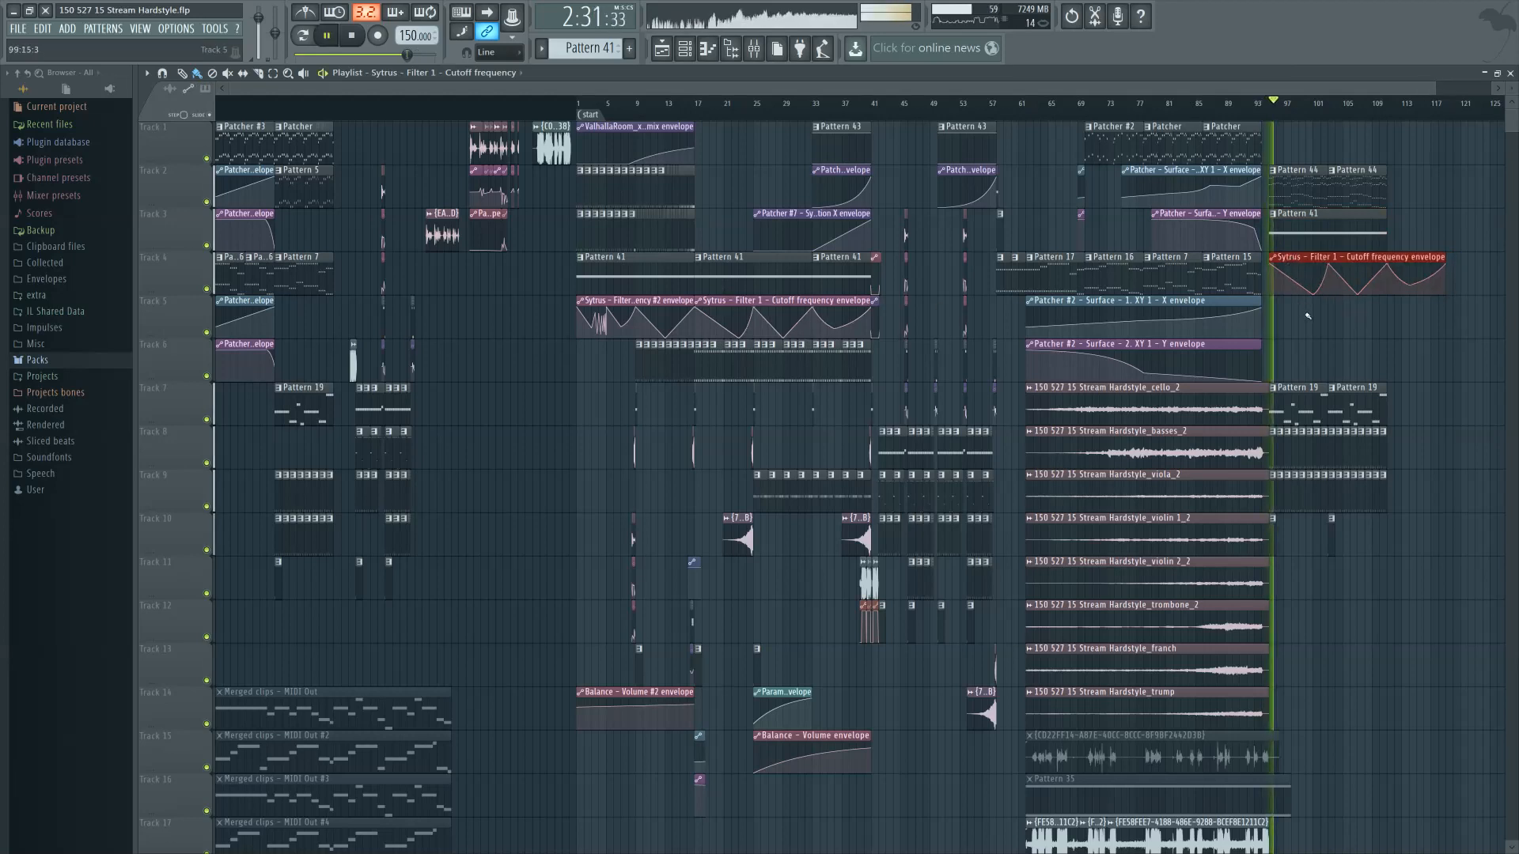
click(755, 51)
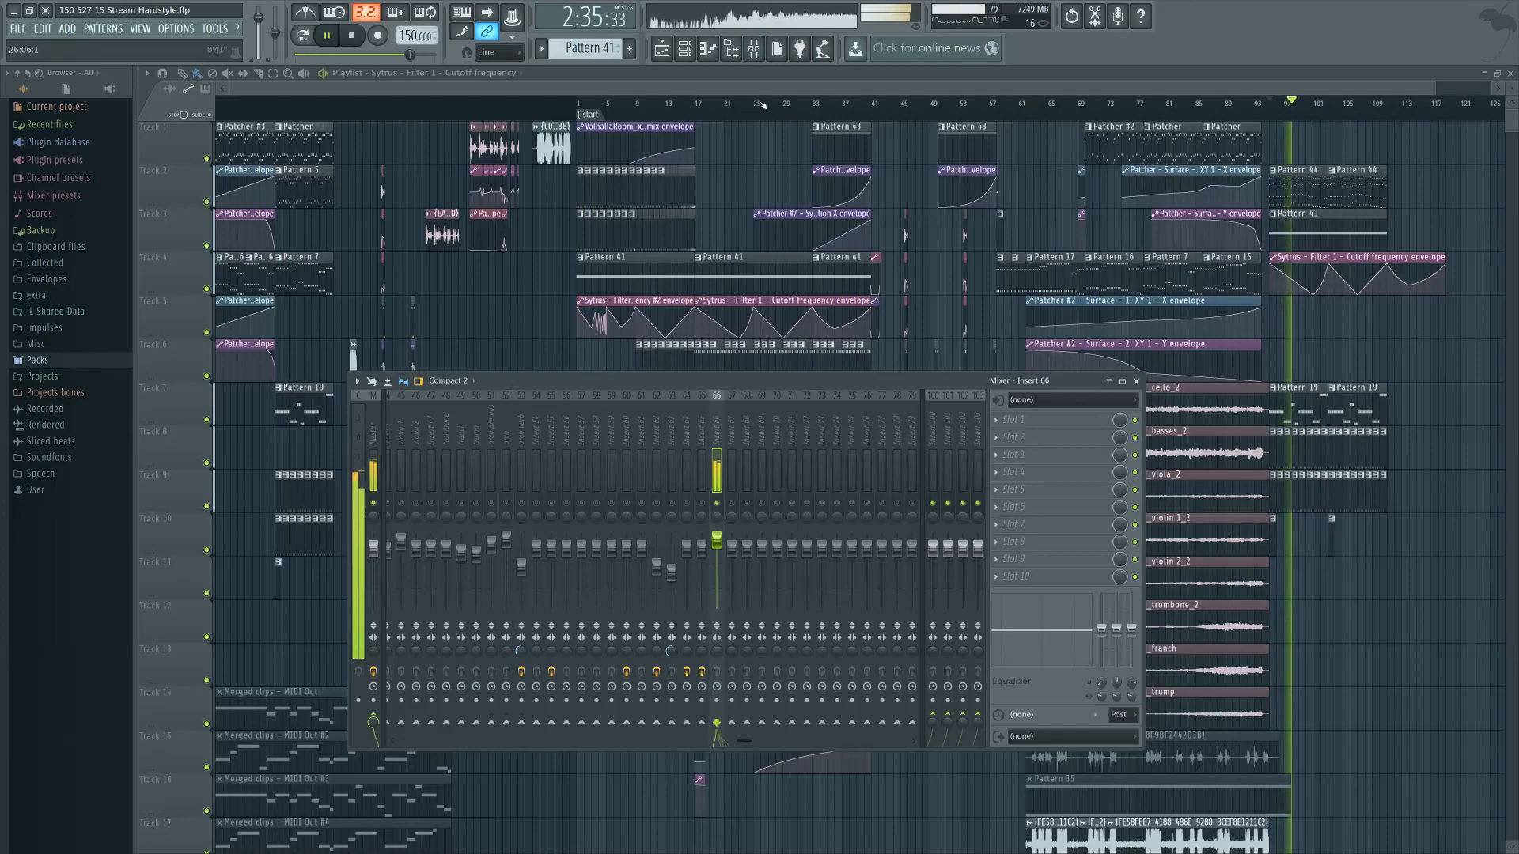
key(F9)
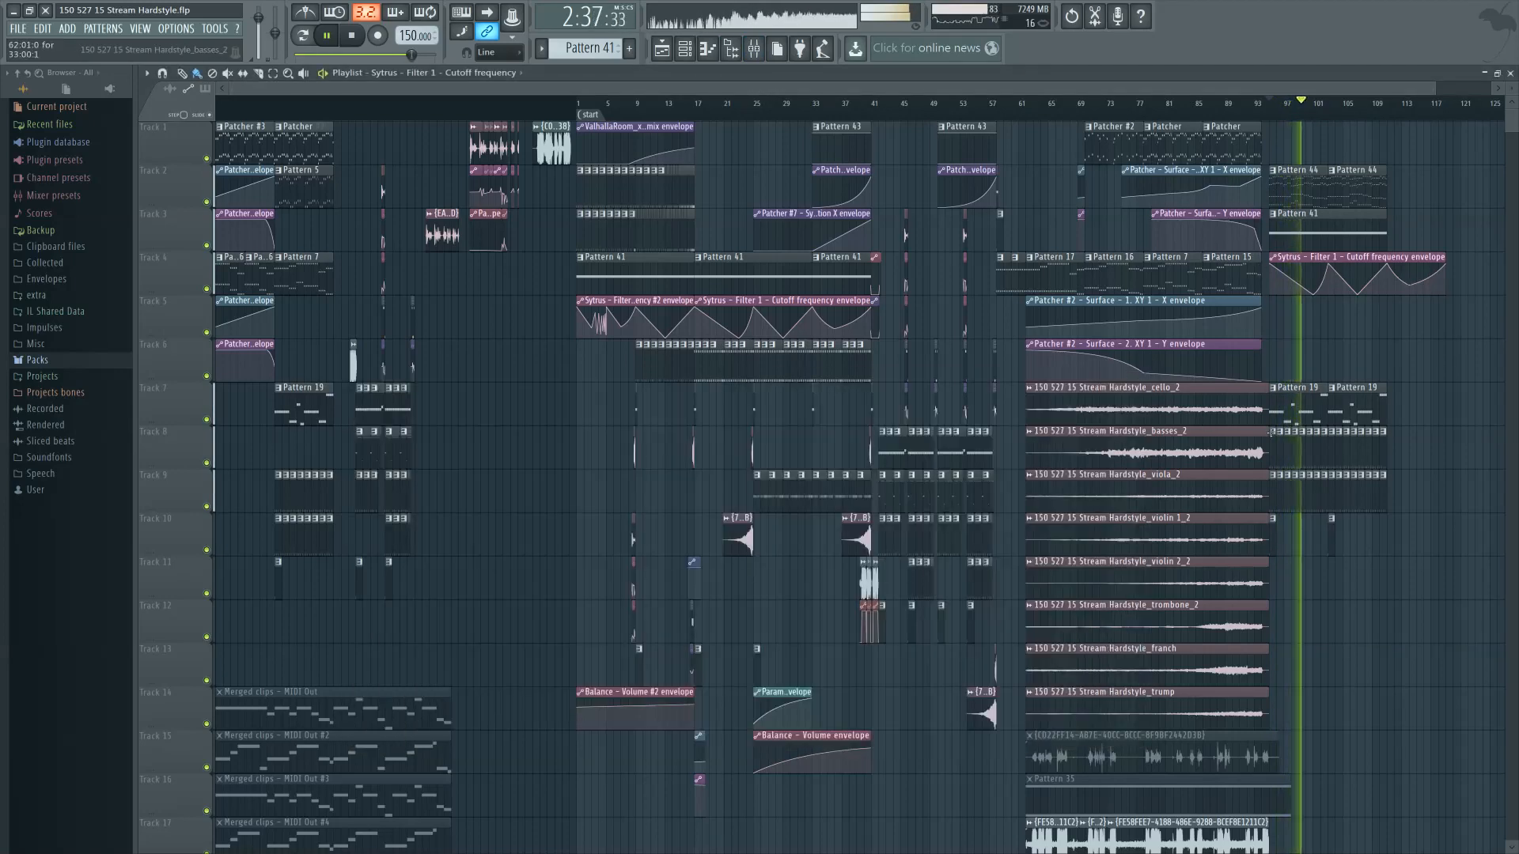
scroll(1272, 433, up, 5)
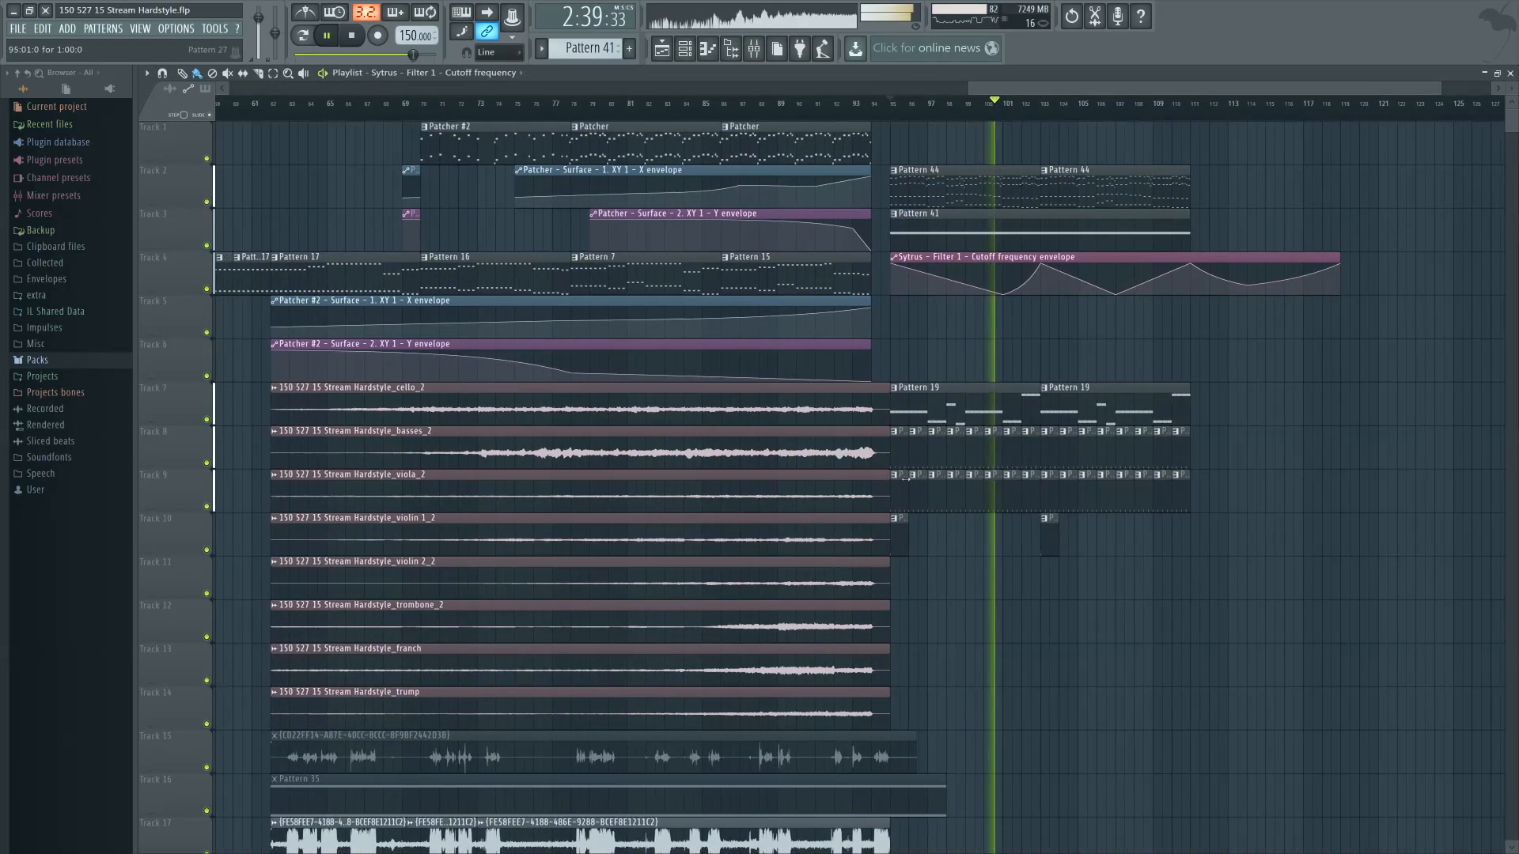
Open Pattern 27's 909 Ride notes and un-solo mixer Insert 66 during playback
key(space)
double_click(903, 476)
click(762, 53)
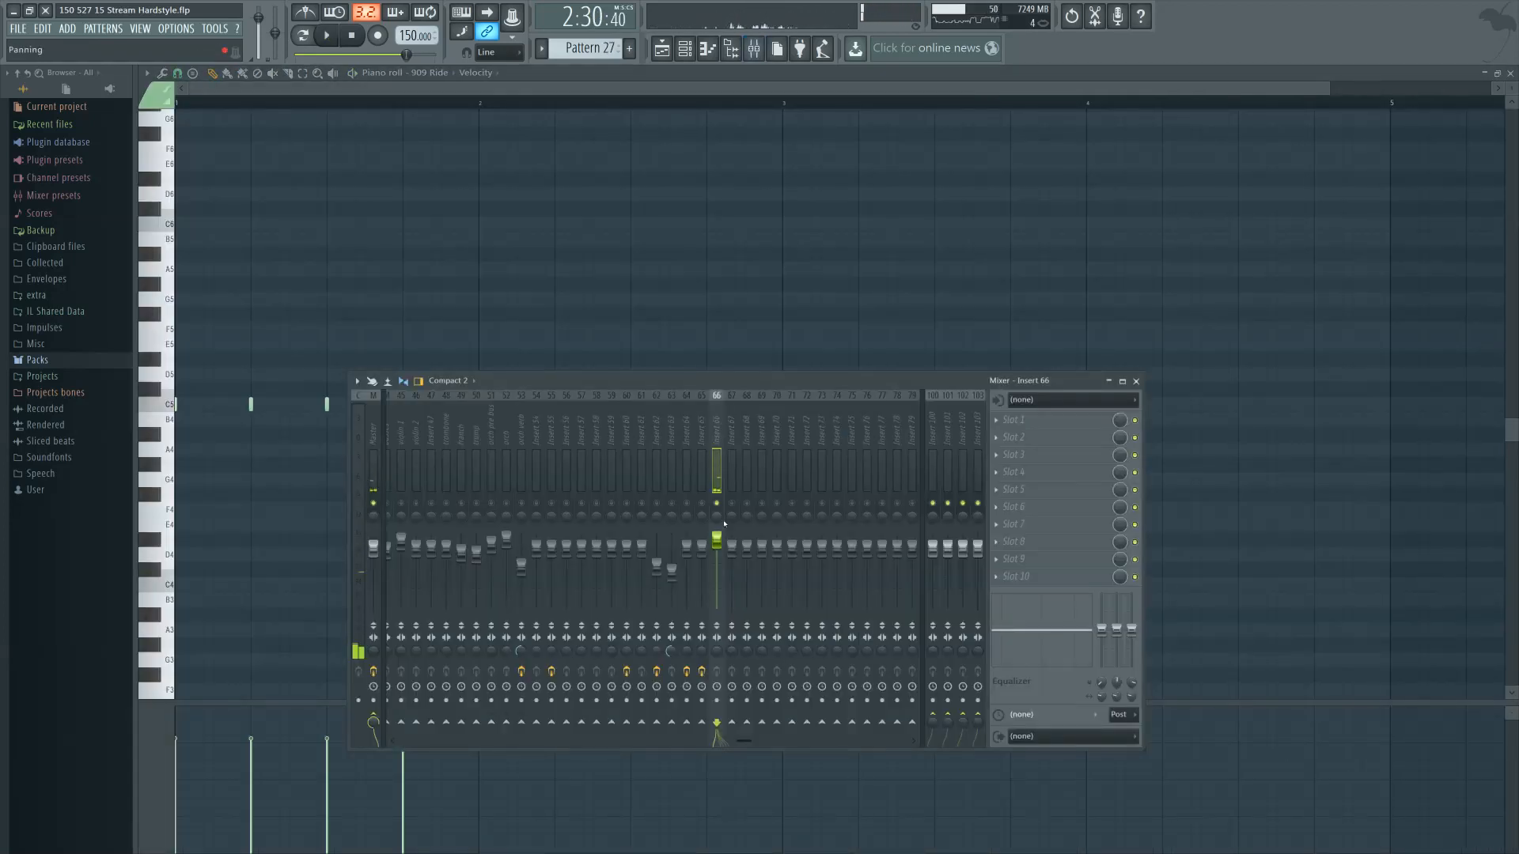
key(space)
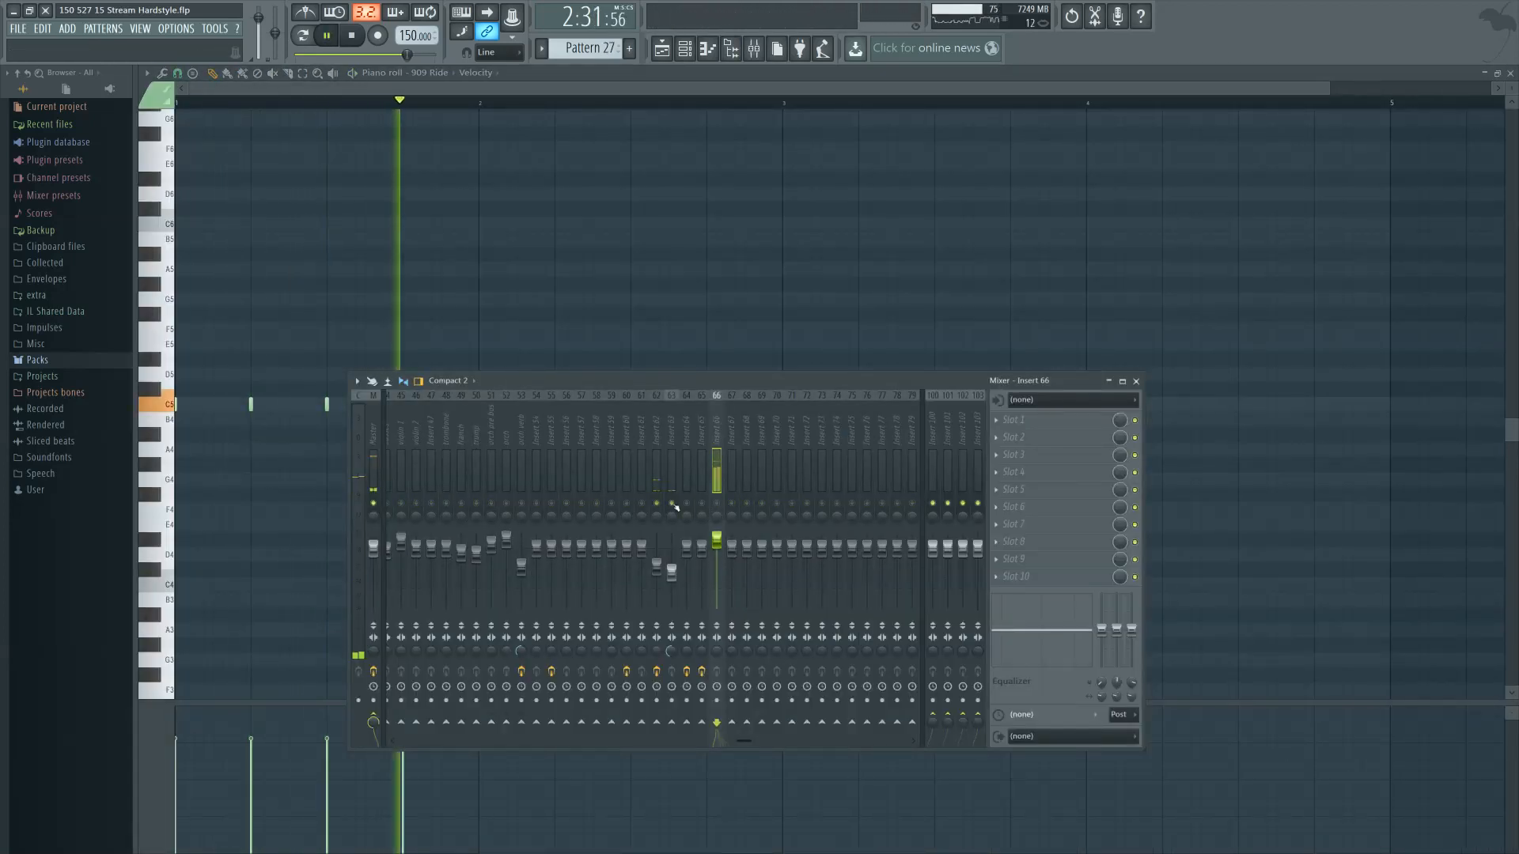
scroll(668, 508, left, 5)
scroll(678, 508, left, 20)
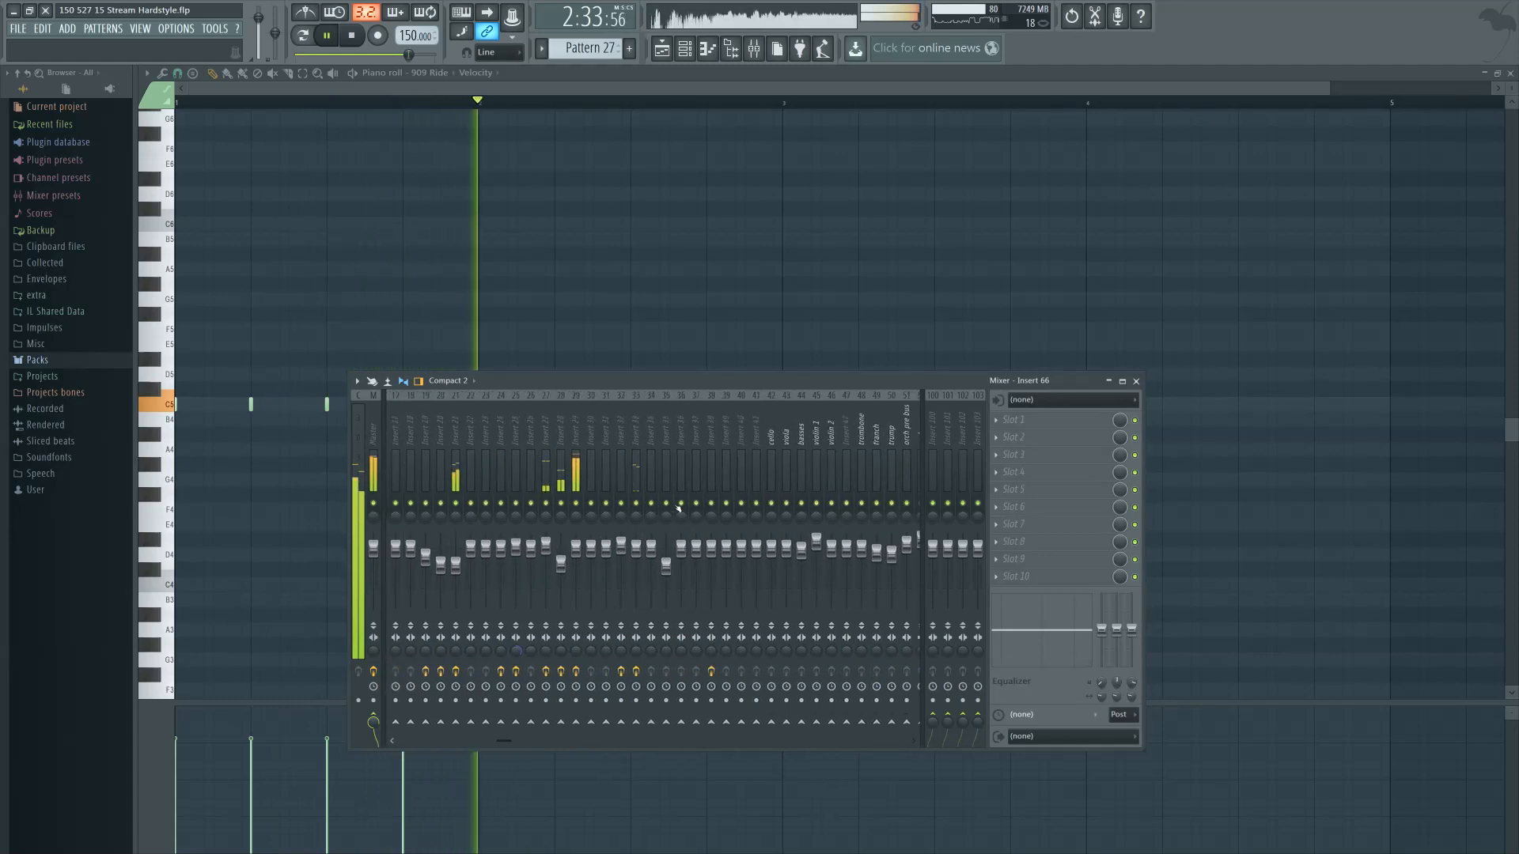
Find the ride's mixer track by soloing Insert 27 and Insert 28 in turn, keeping Insert 28 selected and soloed
right_click(598, 504)
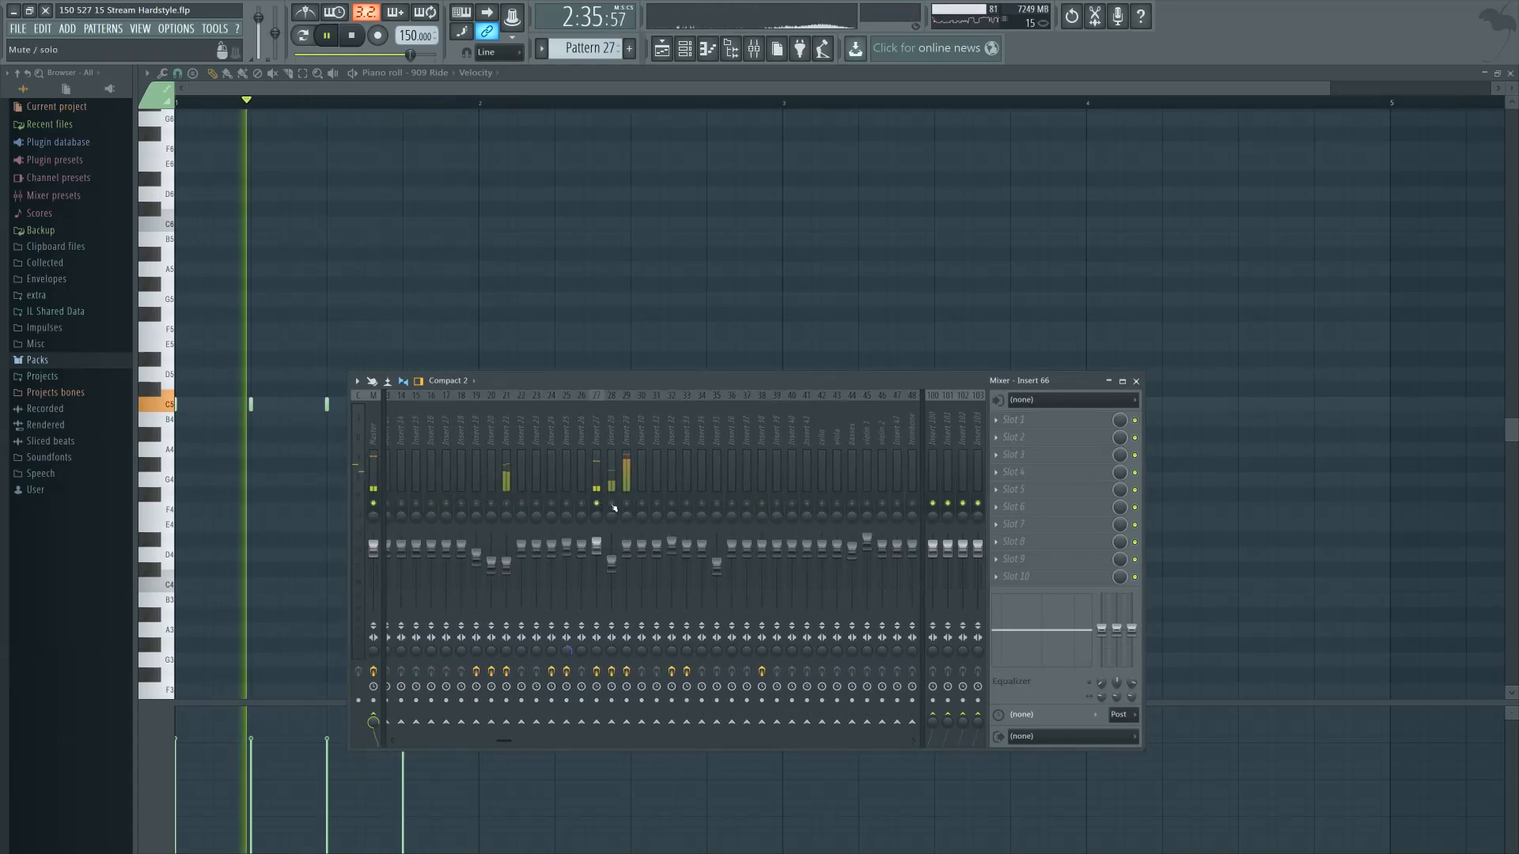
right_click(598, 504)
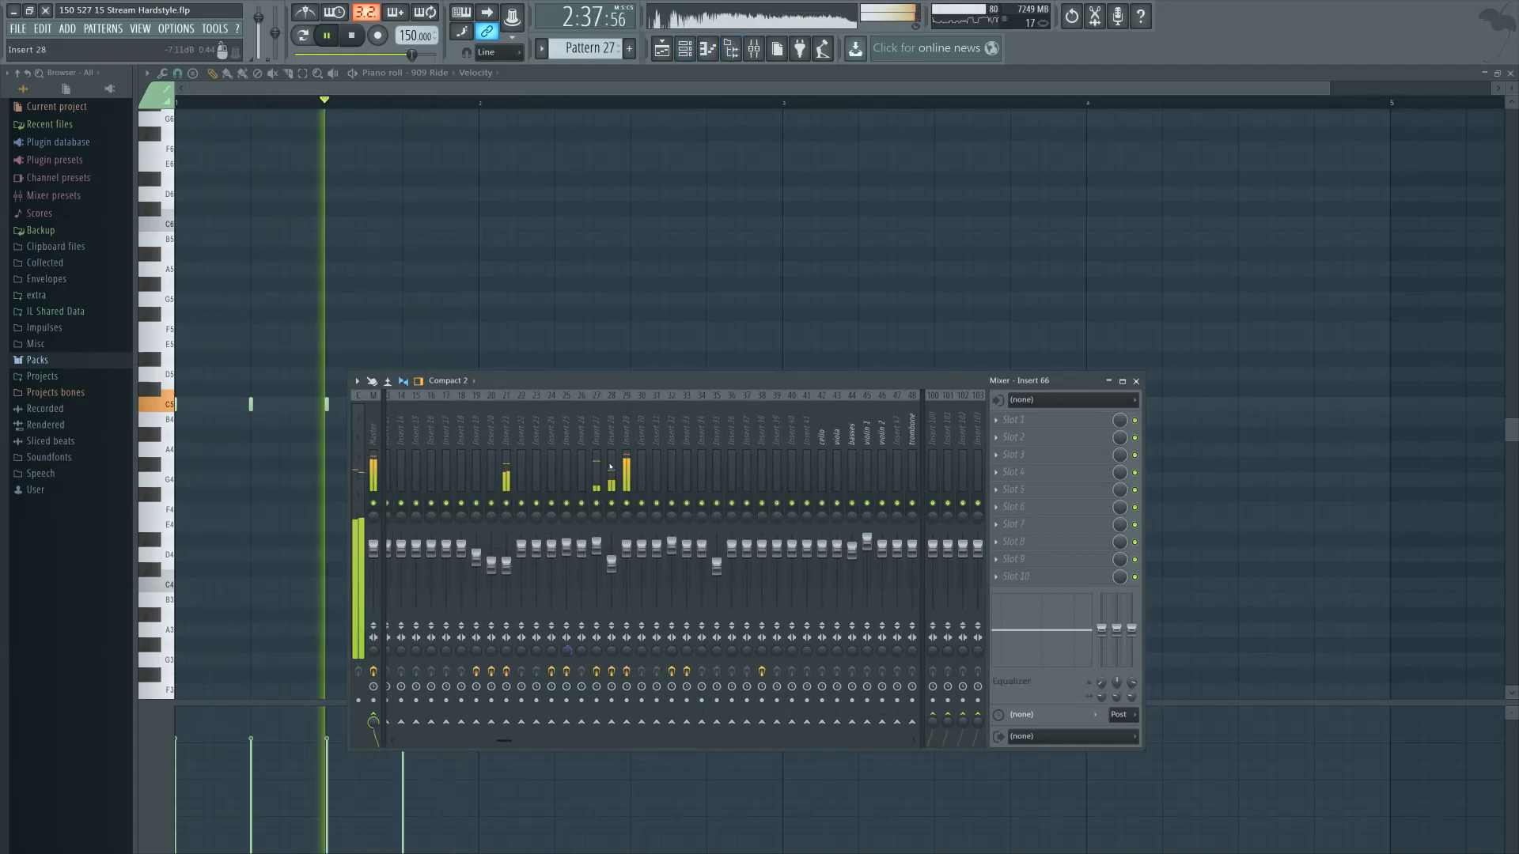
click(611, 432)
right_click(612, 504)
key(space)
Add Fruity Reeverb 2 to slot 2 of Insert 28, enlarge its room, adjust the wet level and audition the ride
click(1008, 440)
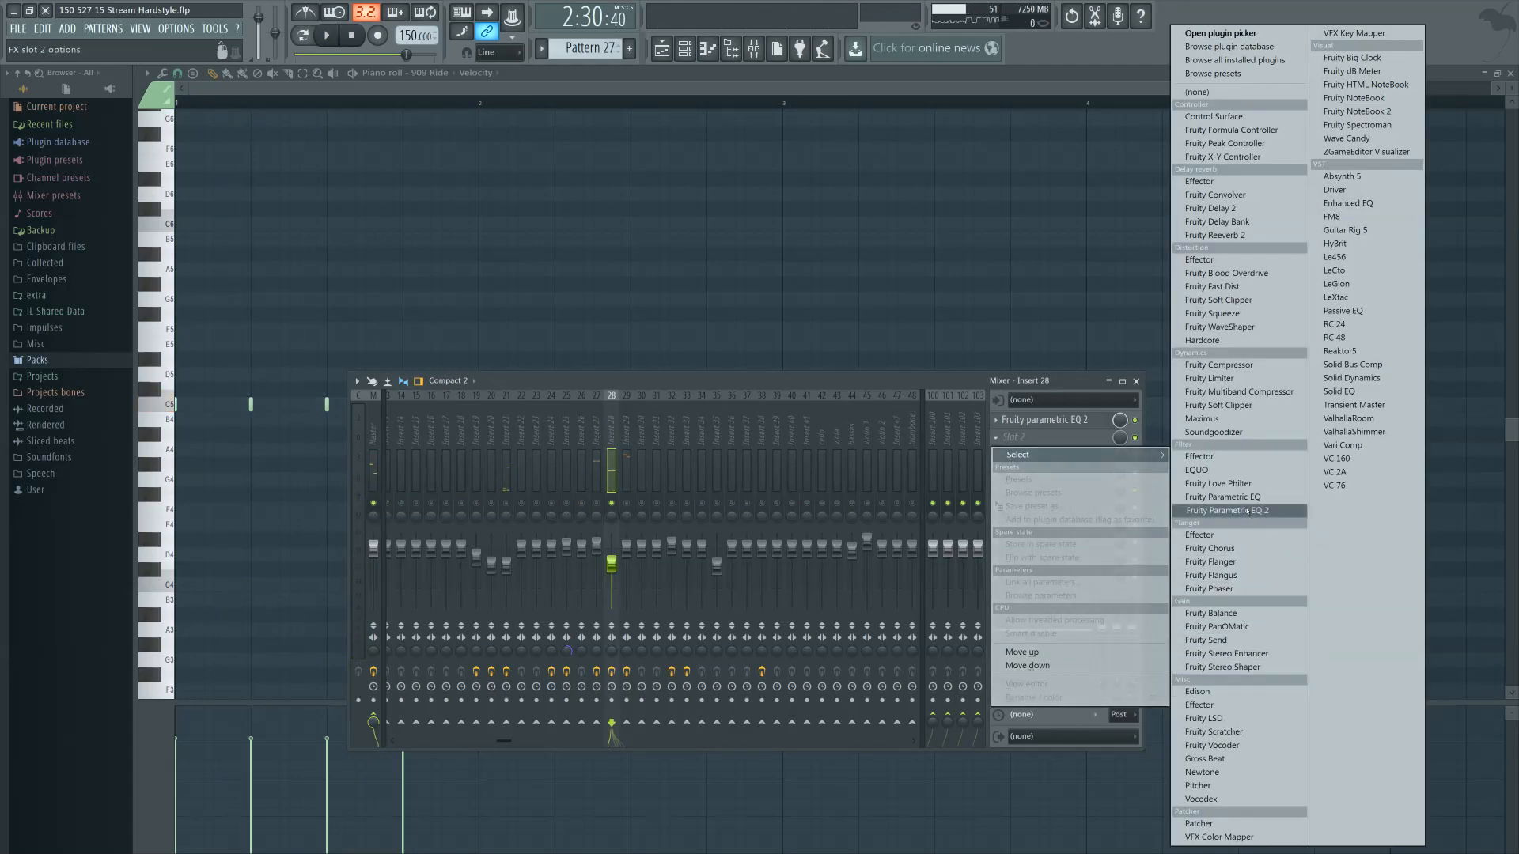
click(1234, 235)
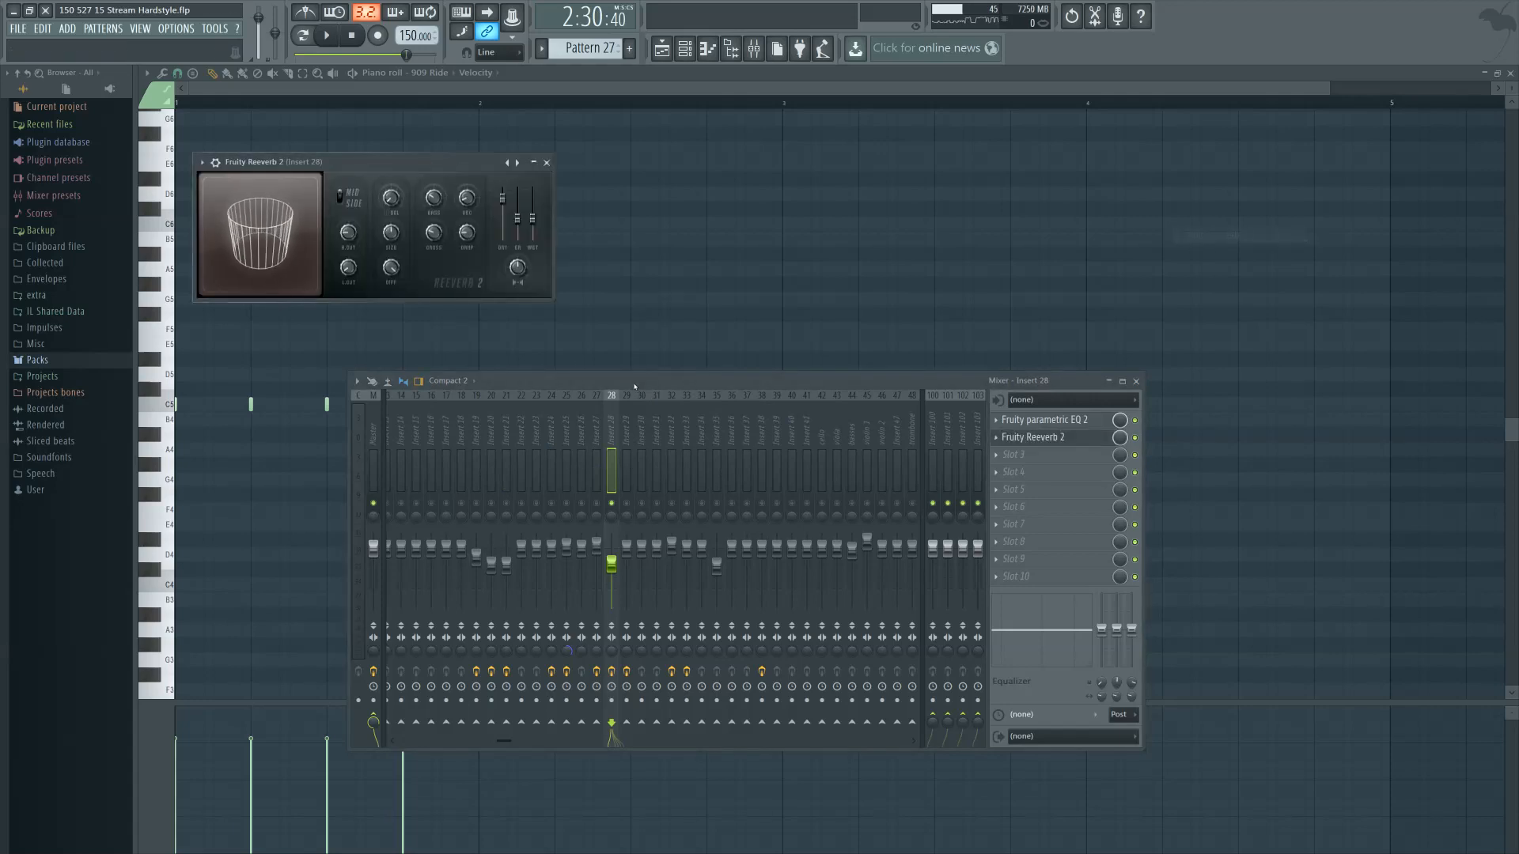
drag(263, 242, 519, 345)
key(space)
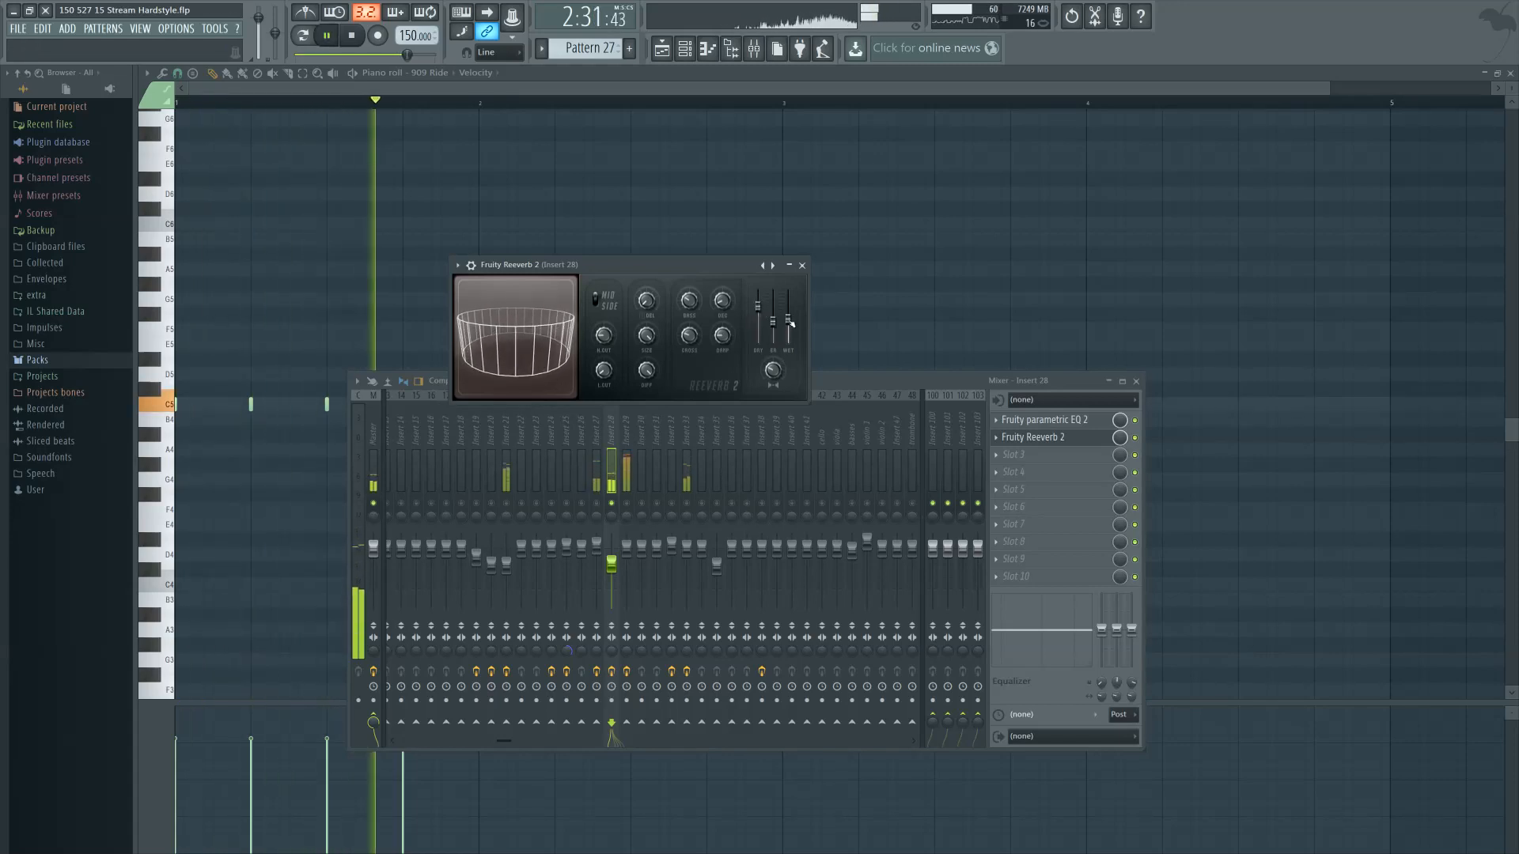
Un-solo Insert 28 and play the drop from bar 95 in the playlist with the mixer open
key(space)
click(730, 47)
click(753, 49)
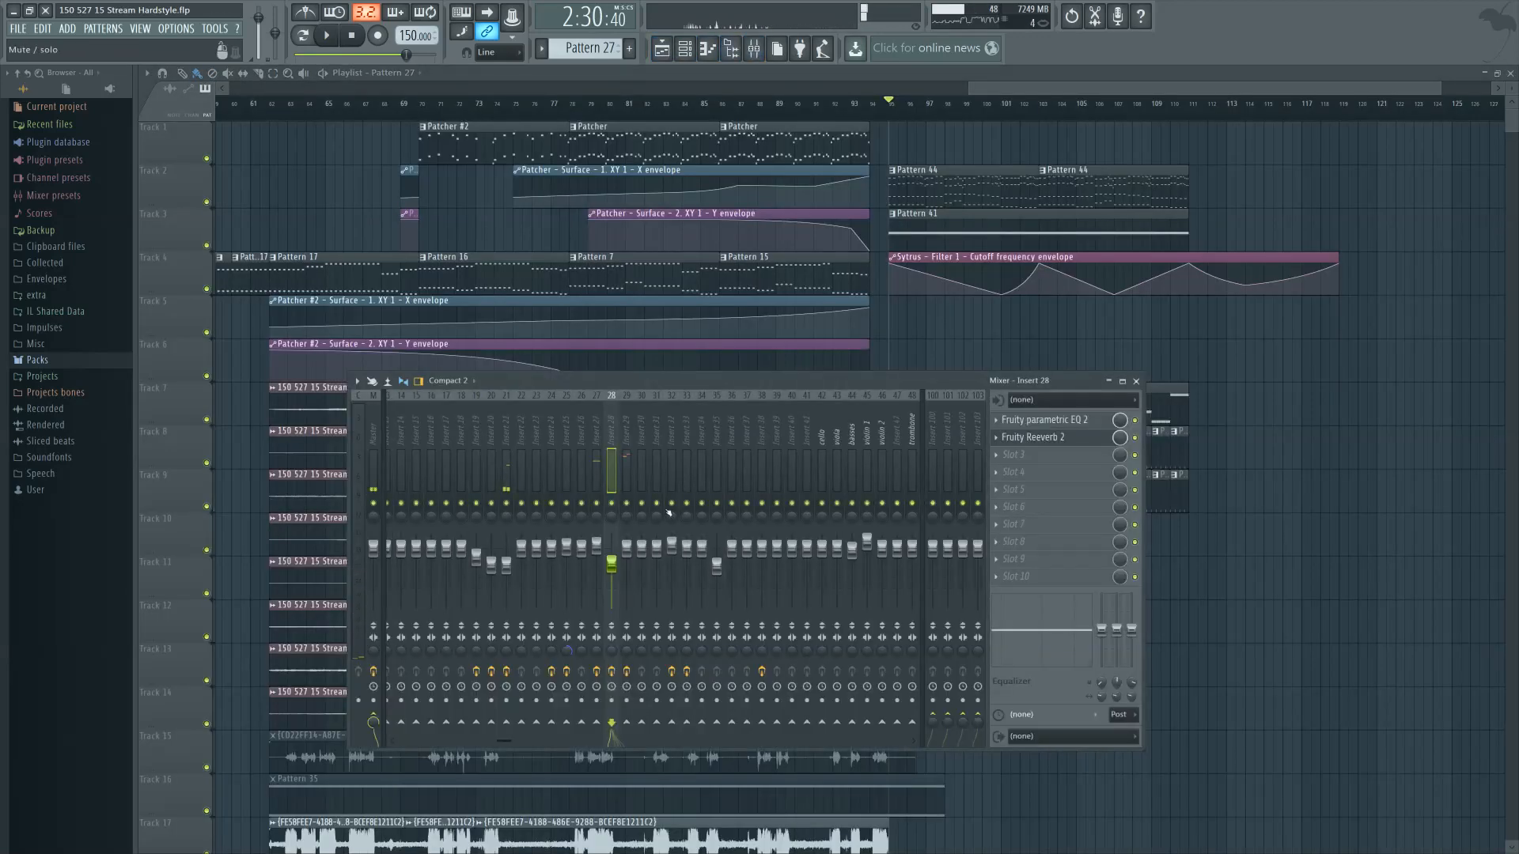
key(space)
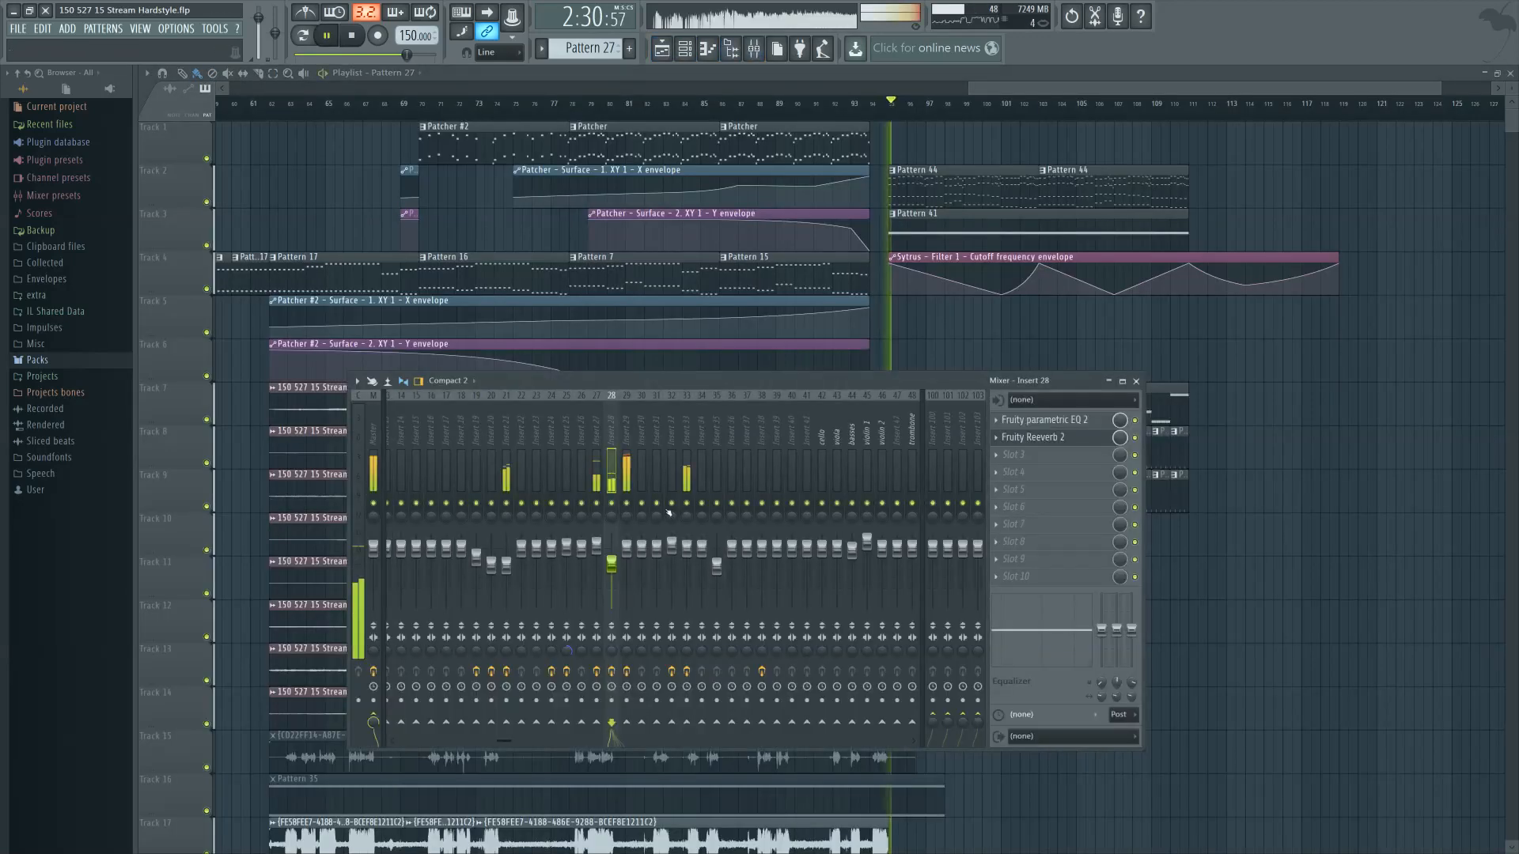
Check the effects on mixer Insert 29 and adjust the volume of Insert 66 while the drop plays
drag(669, 391, 697, 404)
click(659, 437)
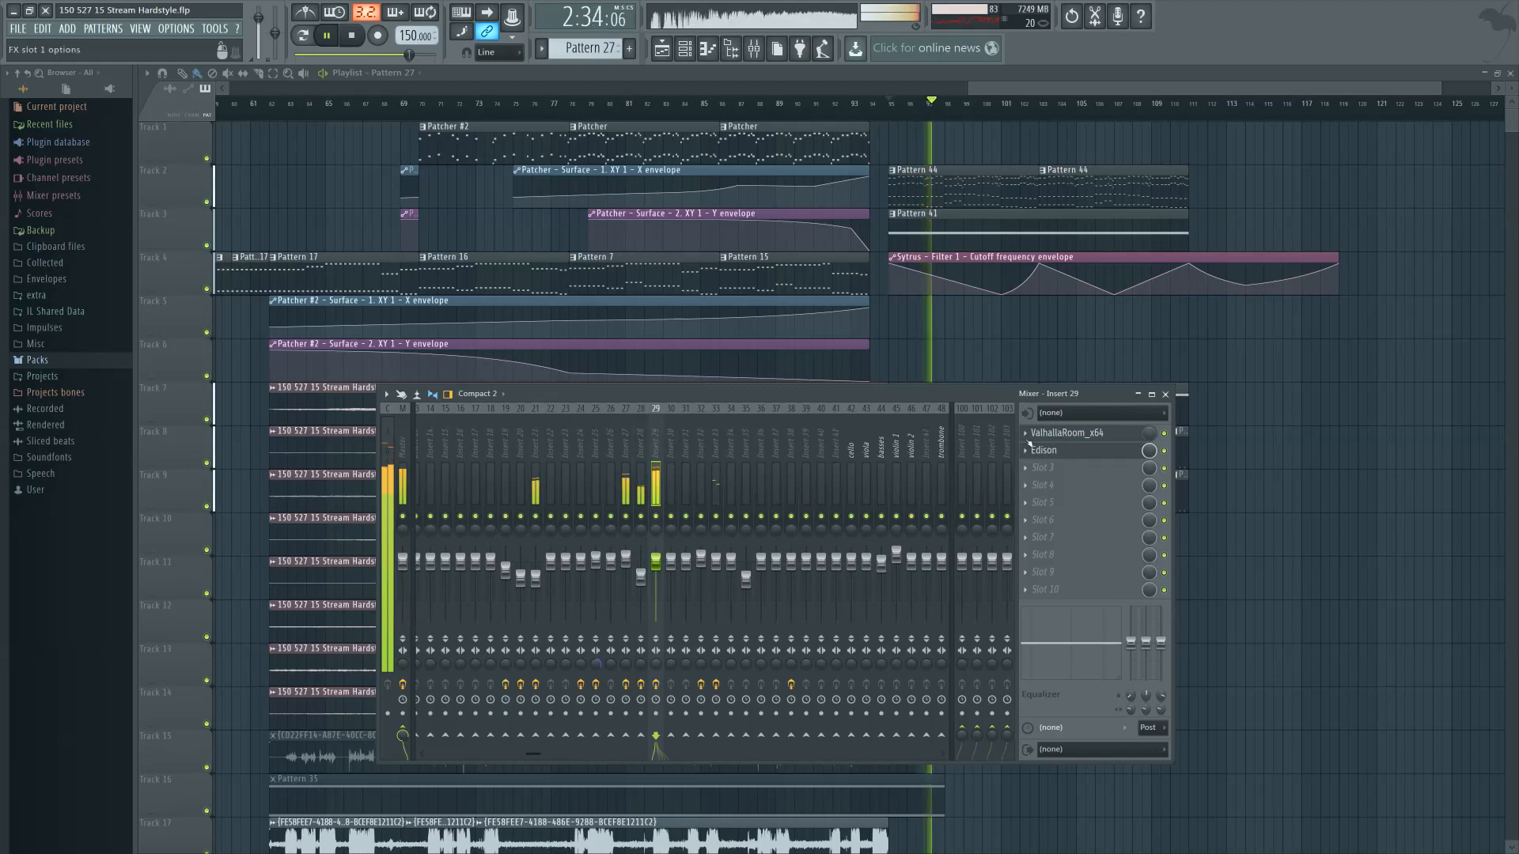
click(687, 52)
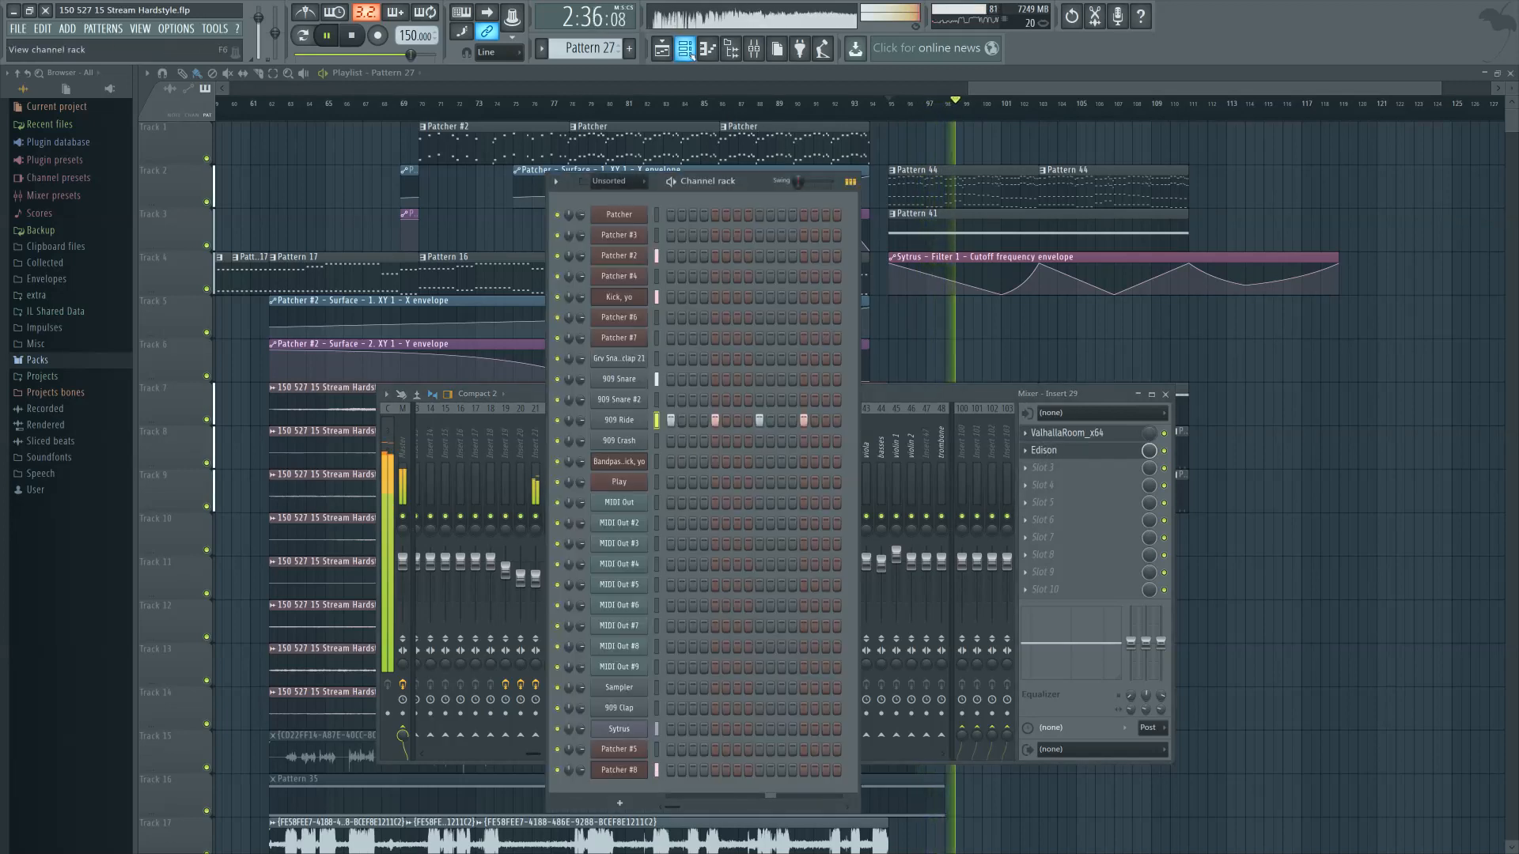
click(879, 395)
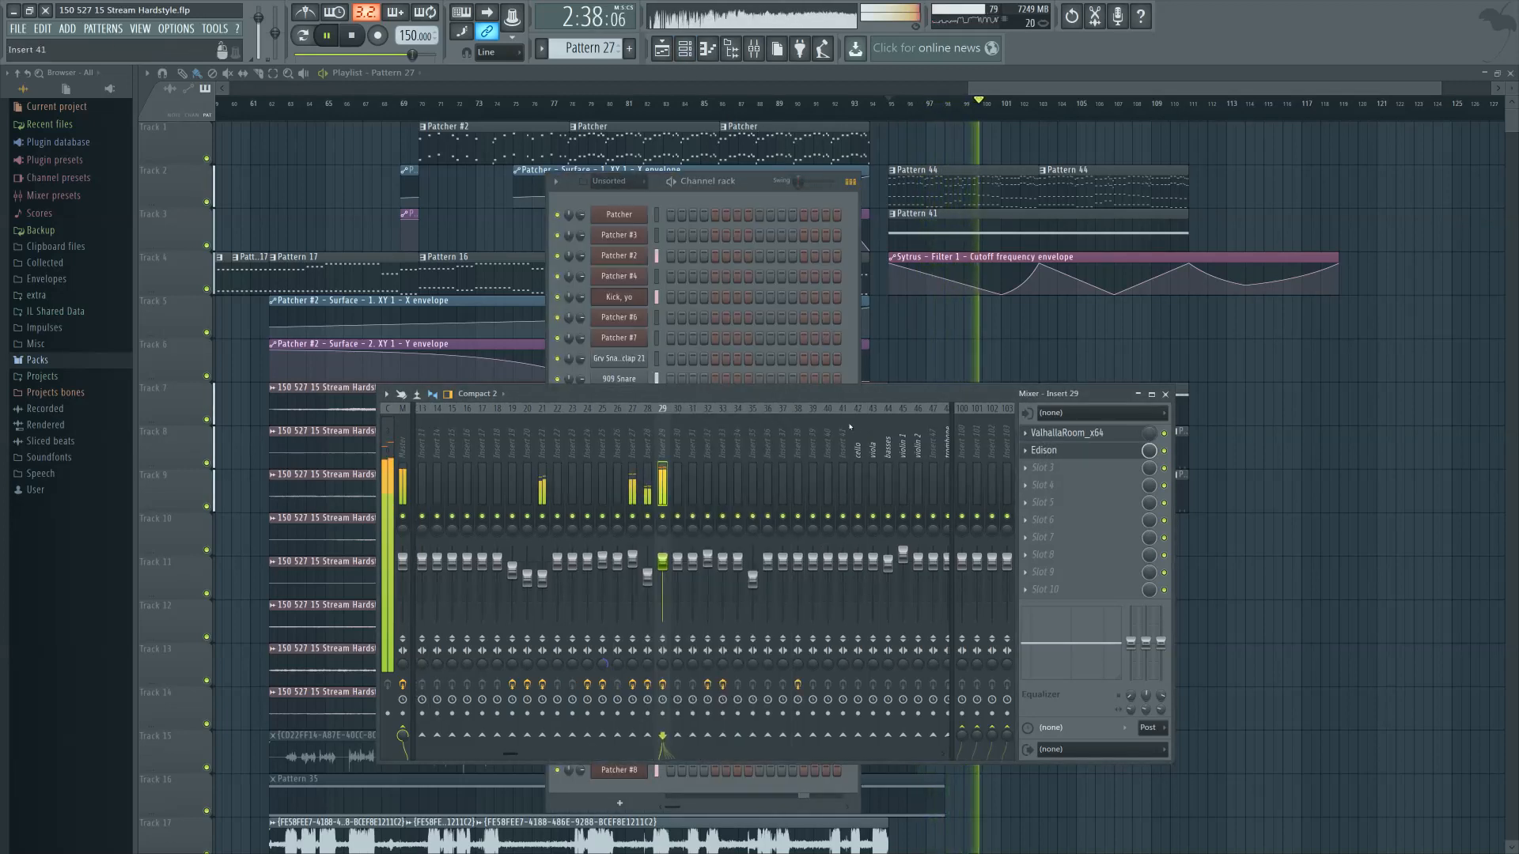
scroll(879, 412, down, 6)
click(817, 548)
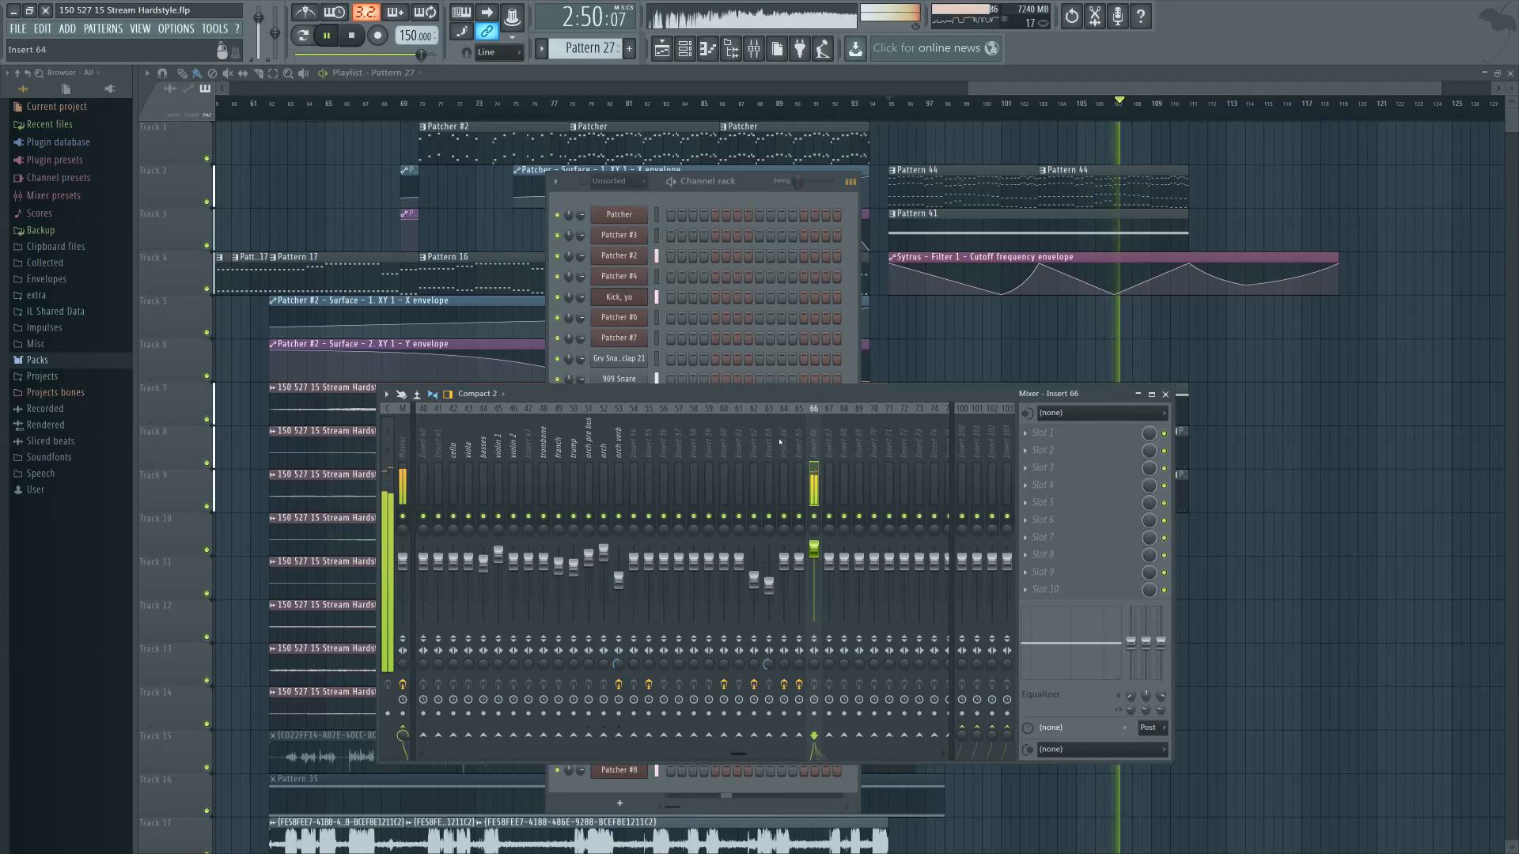
scroll(780, 441, up, 10)
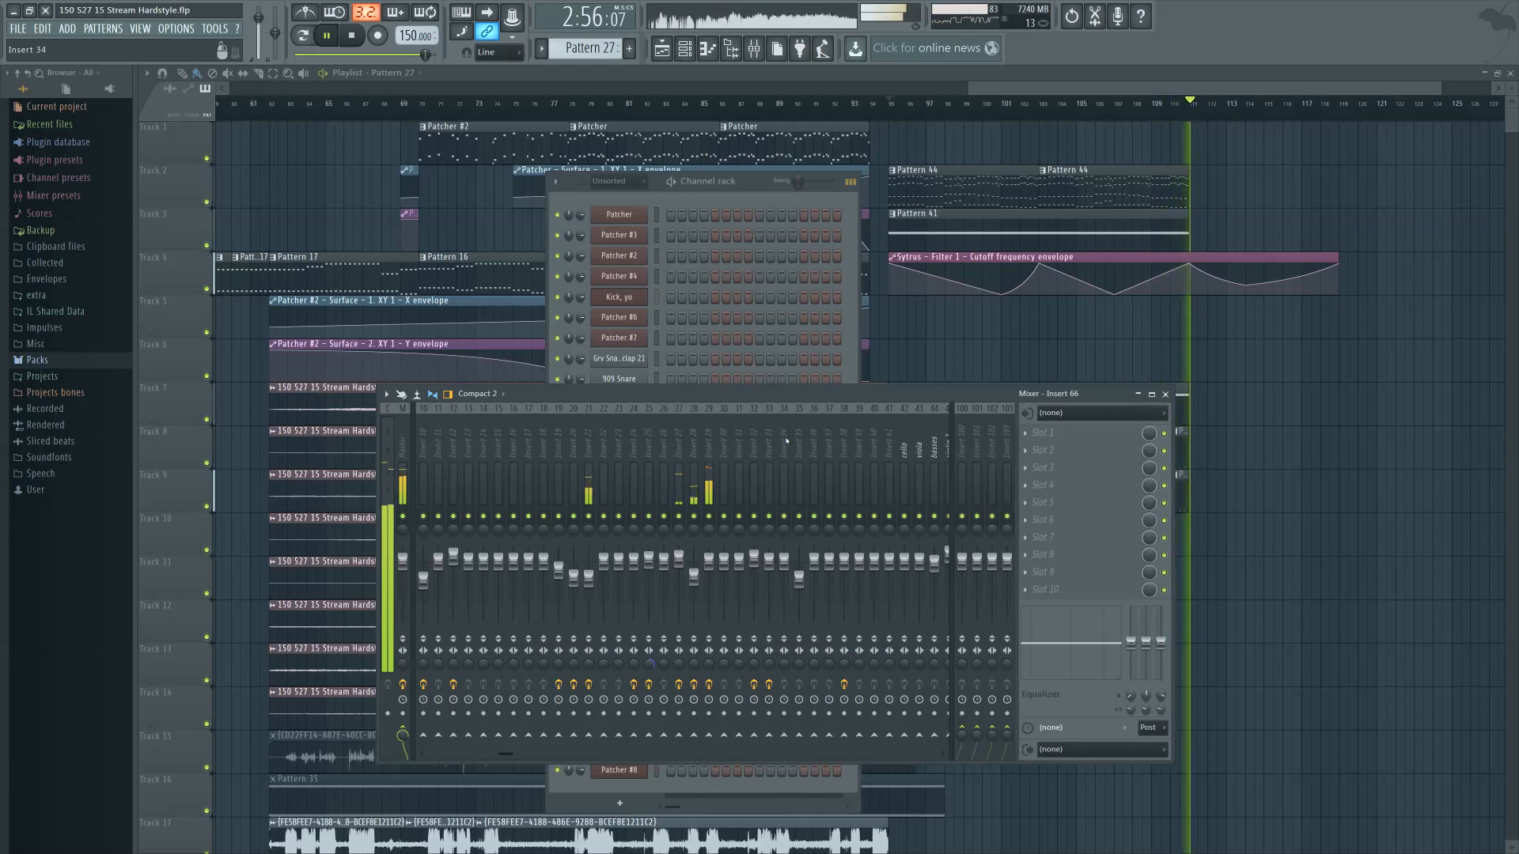
Close the mixer and trim the Sytrus Filter 1 cutoff envelope clip to end at bar 111 with the other drop clips
key(space)
click(1010, 378)
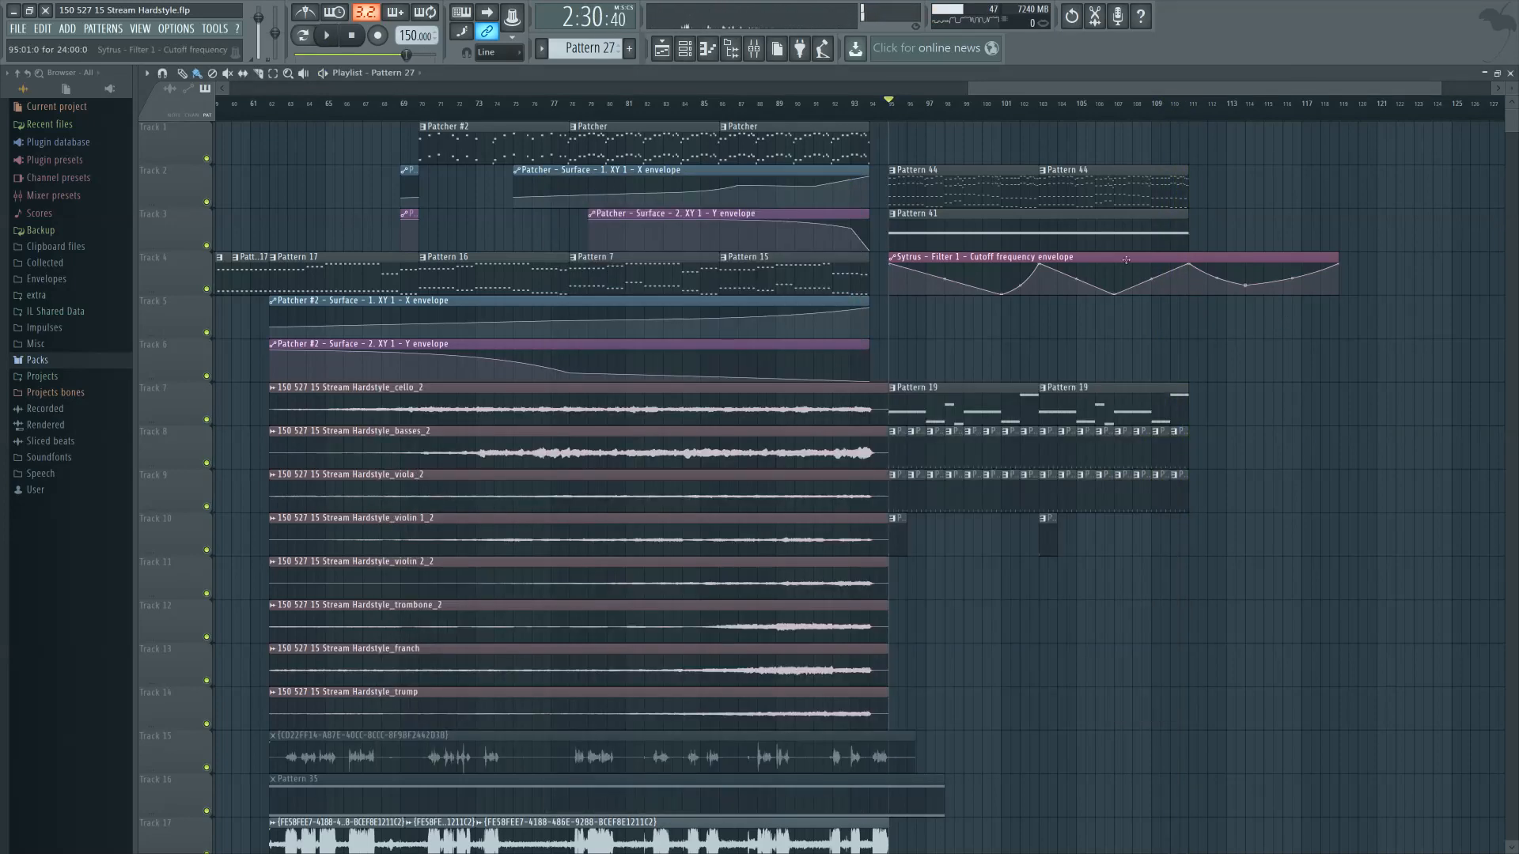
key(space)
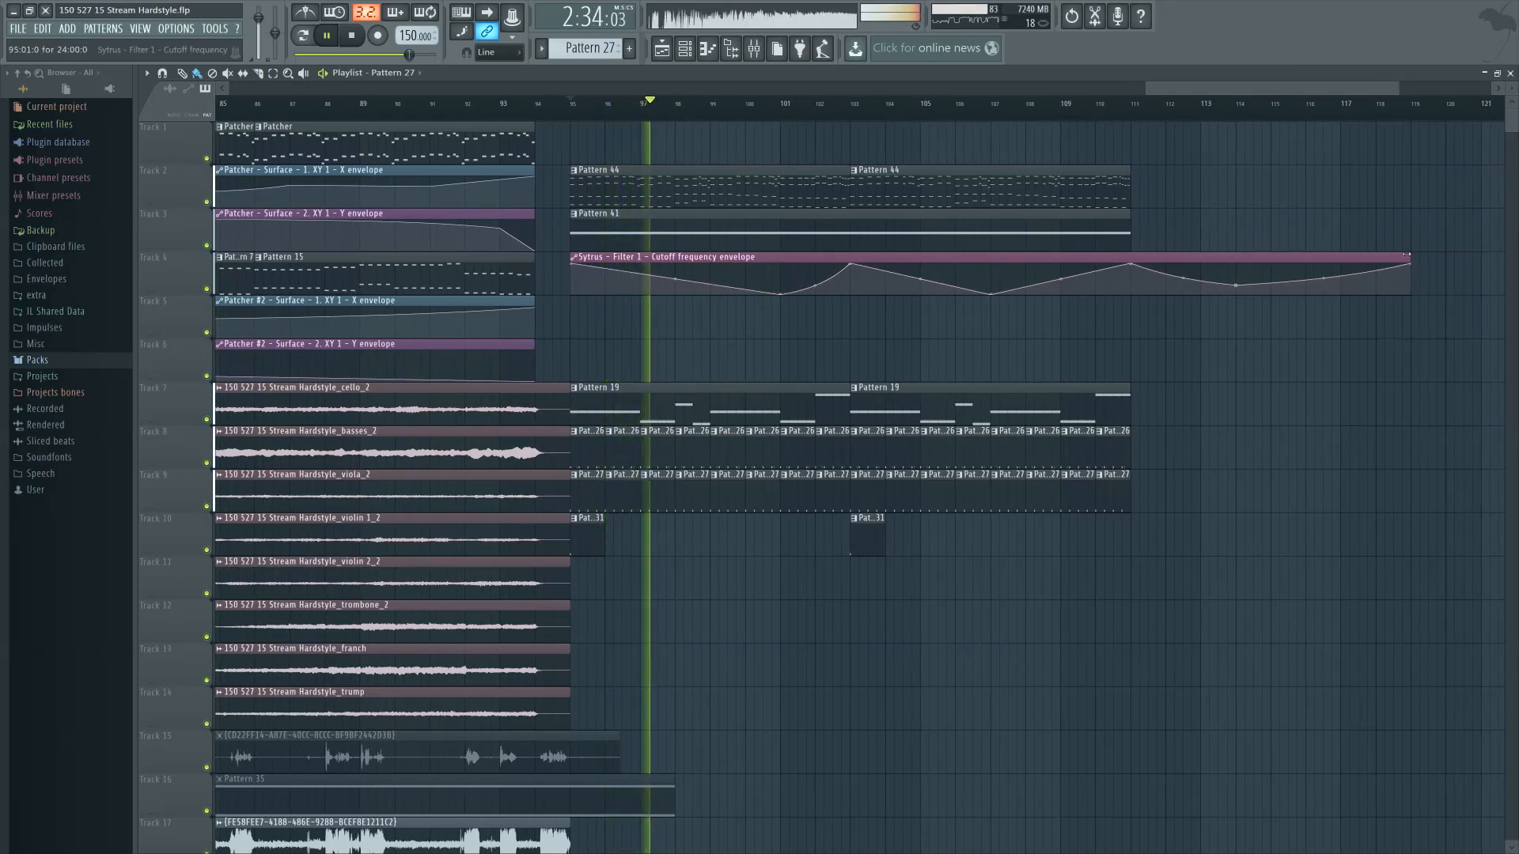
drag(1412, 254, 1130, 255)
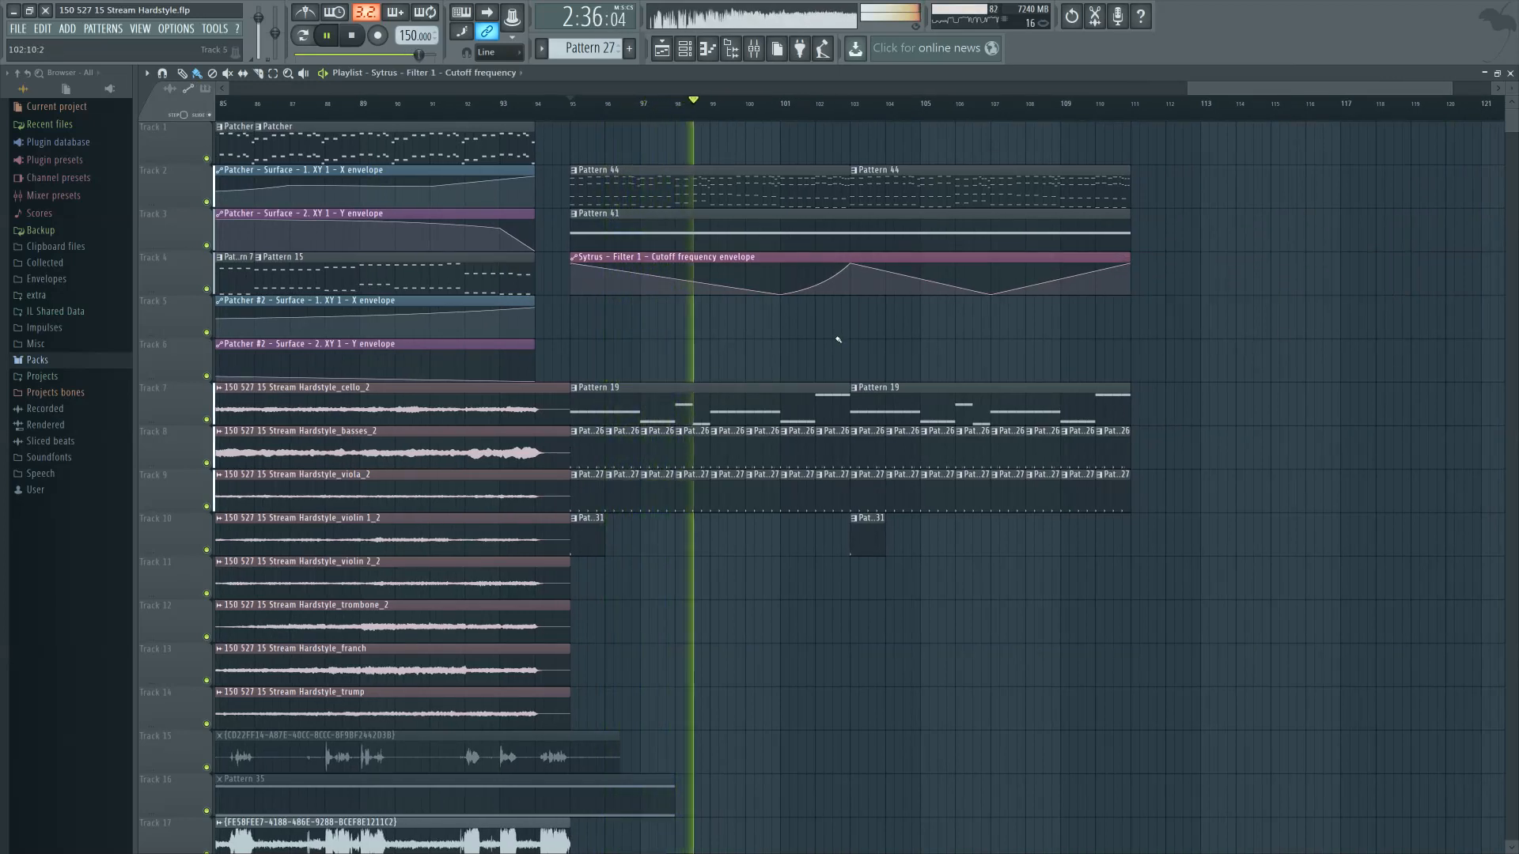
Make the first Pattern 44 clip unique and open its Patcher #8 lead notes in the piano roll
right_click(576, 176)
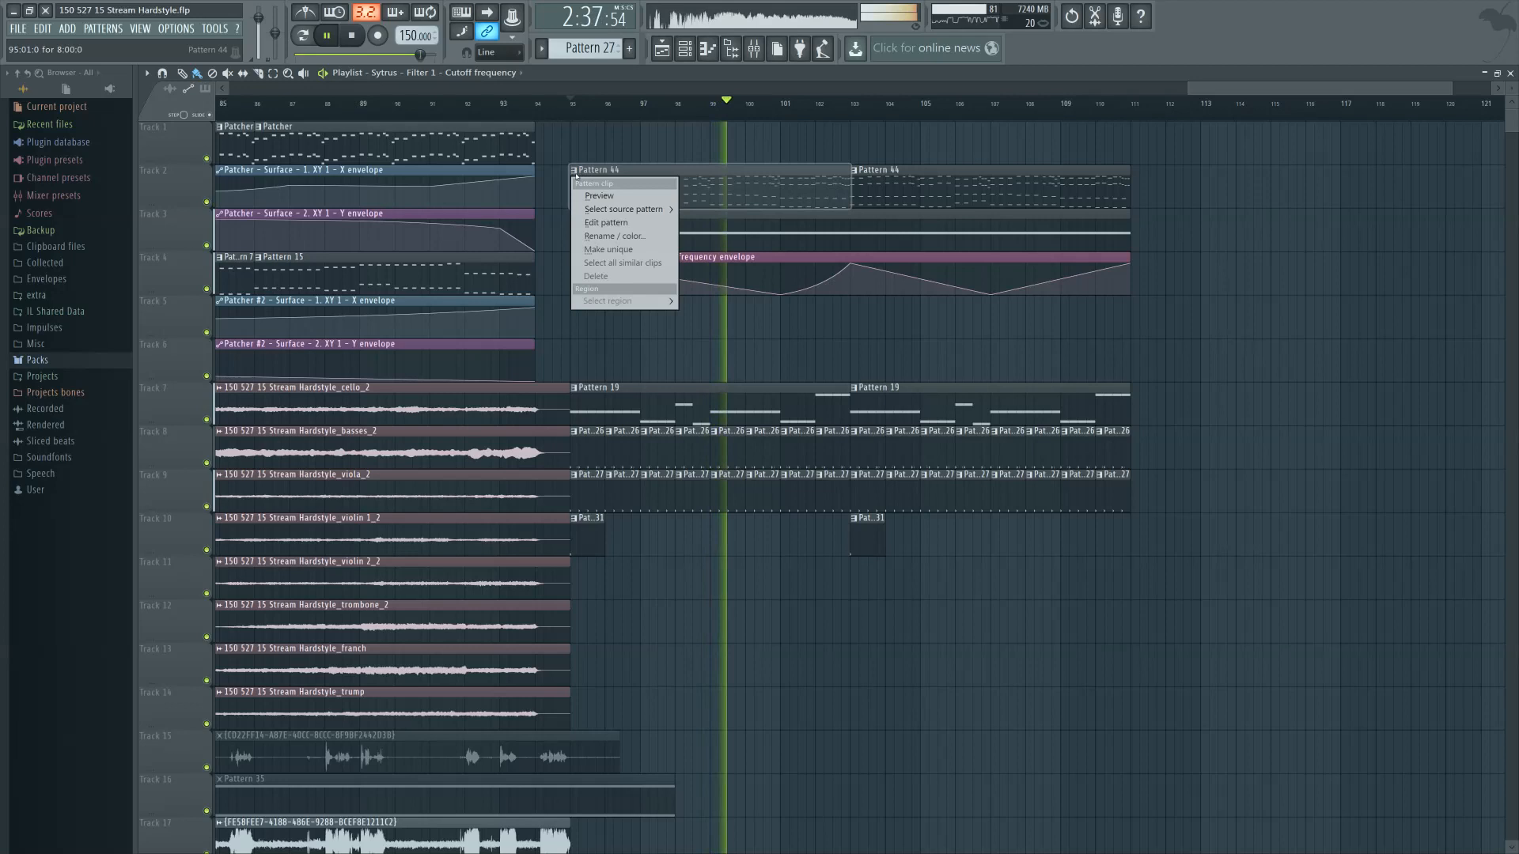
click(609, 250)
double_click(689, 169)
scroll(572, 197, up, 10)
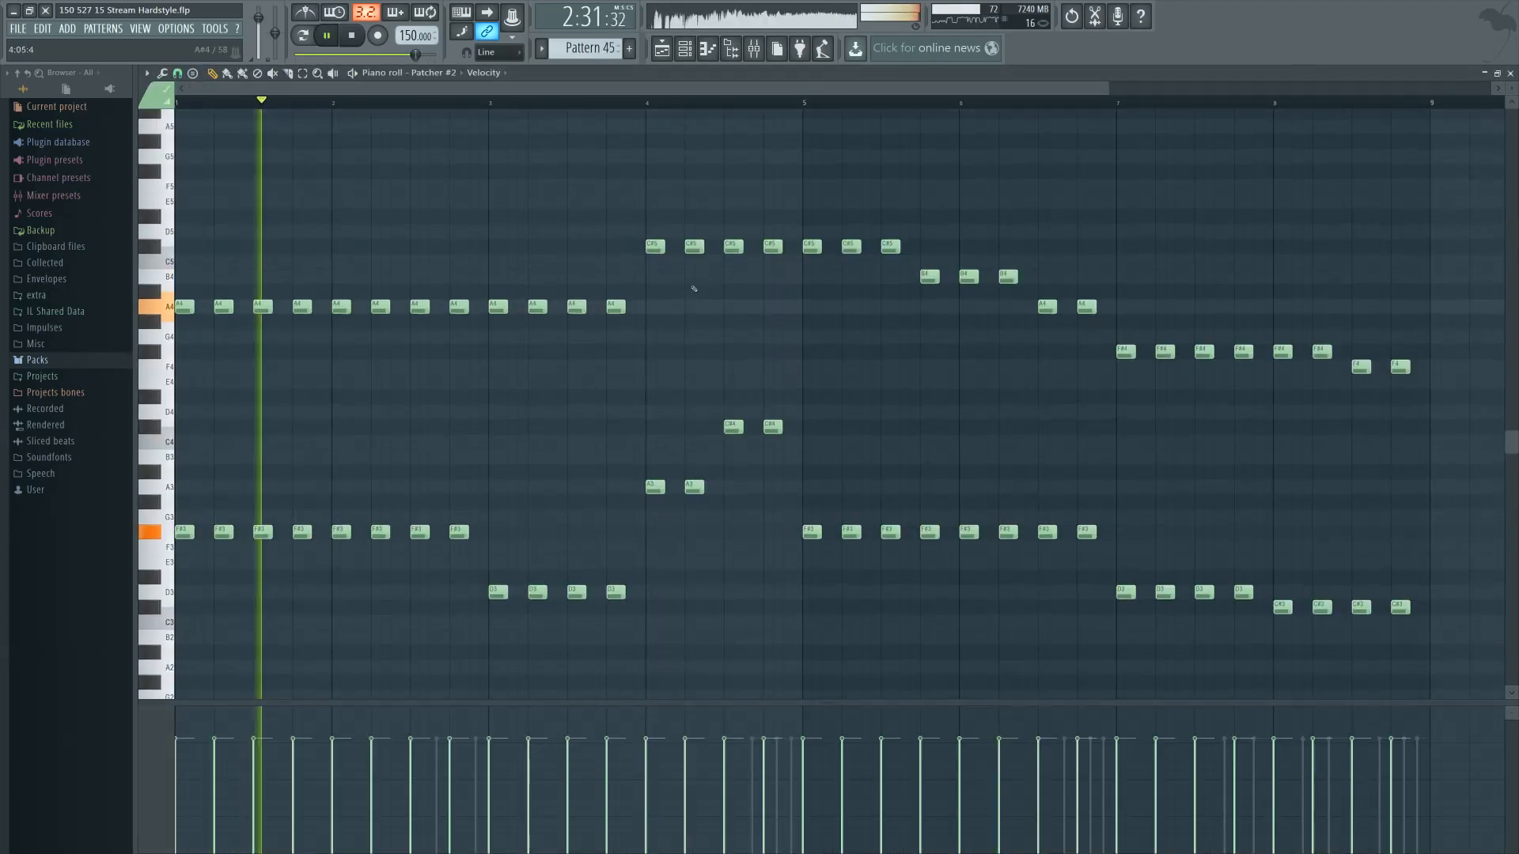
double_click(572, 197)
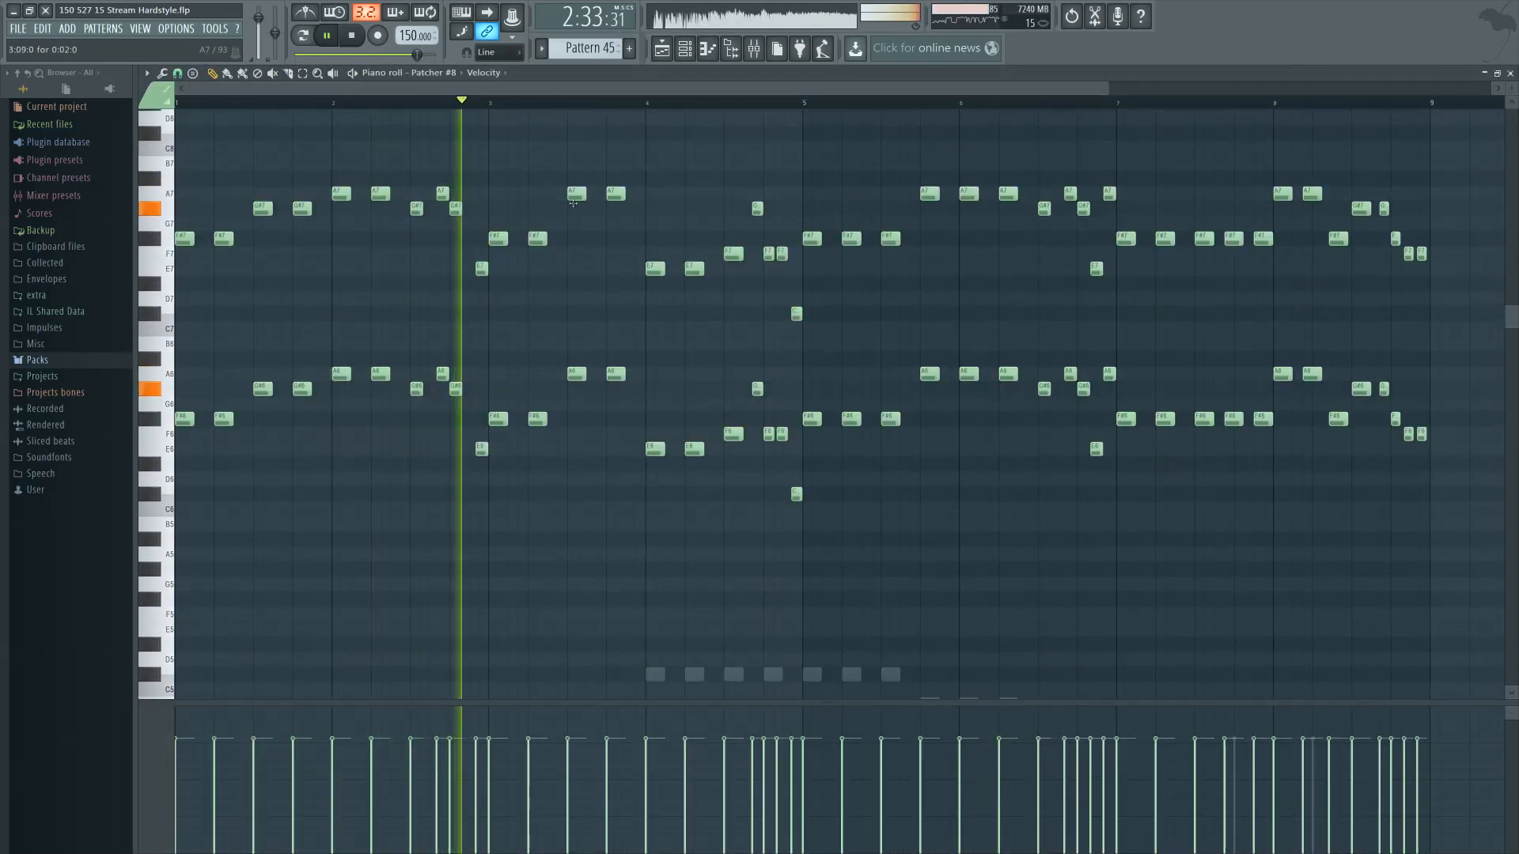
Move the two A7/A6 note pairs in the second half of bar 3 down to G#7/G#6 and audition the melody
drag(574, 178, 618, 388)
key(space)
key(space)
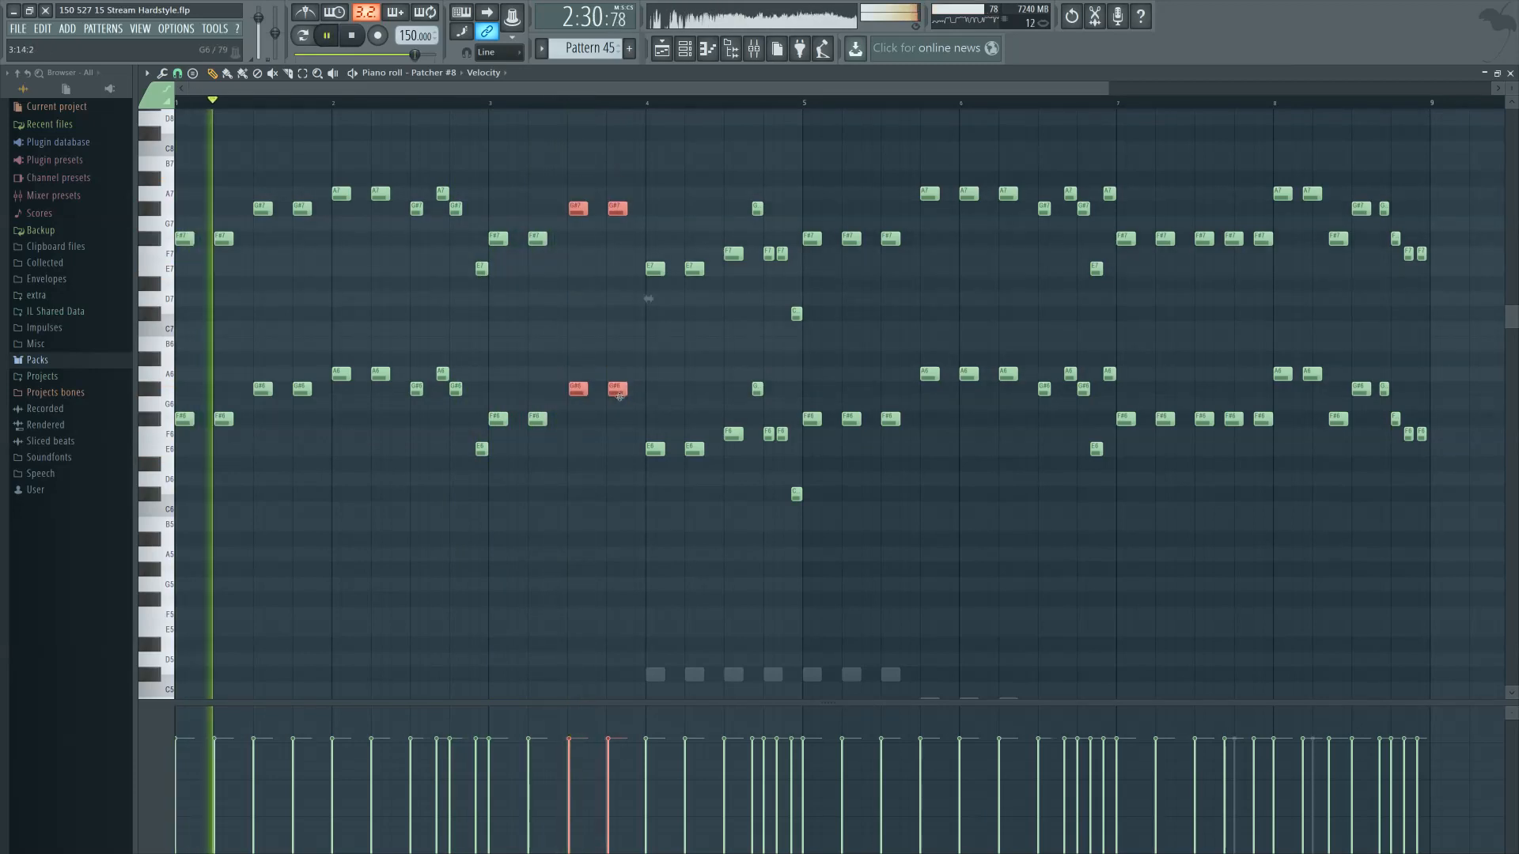
click(594, 332)
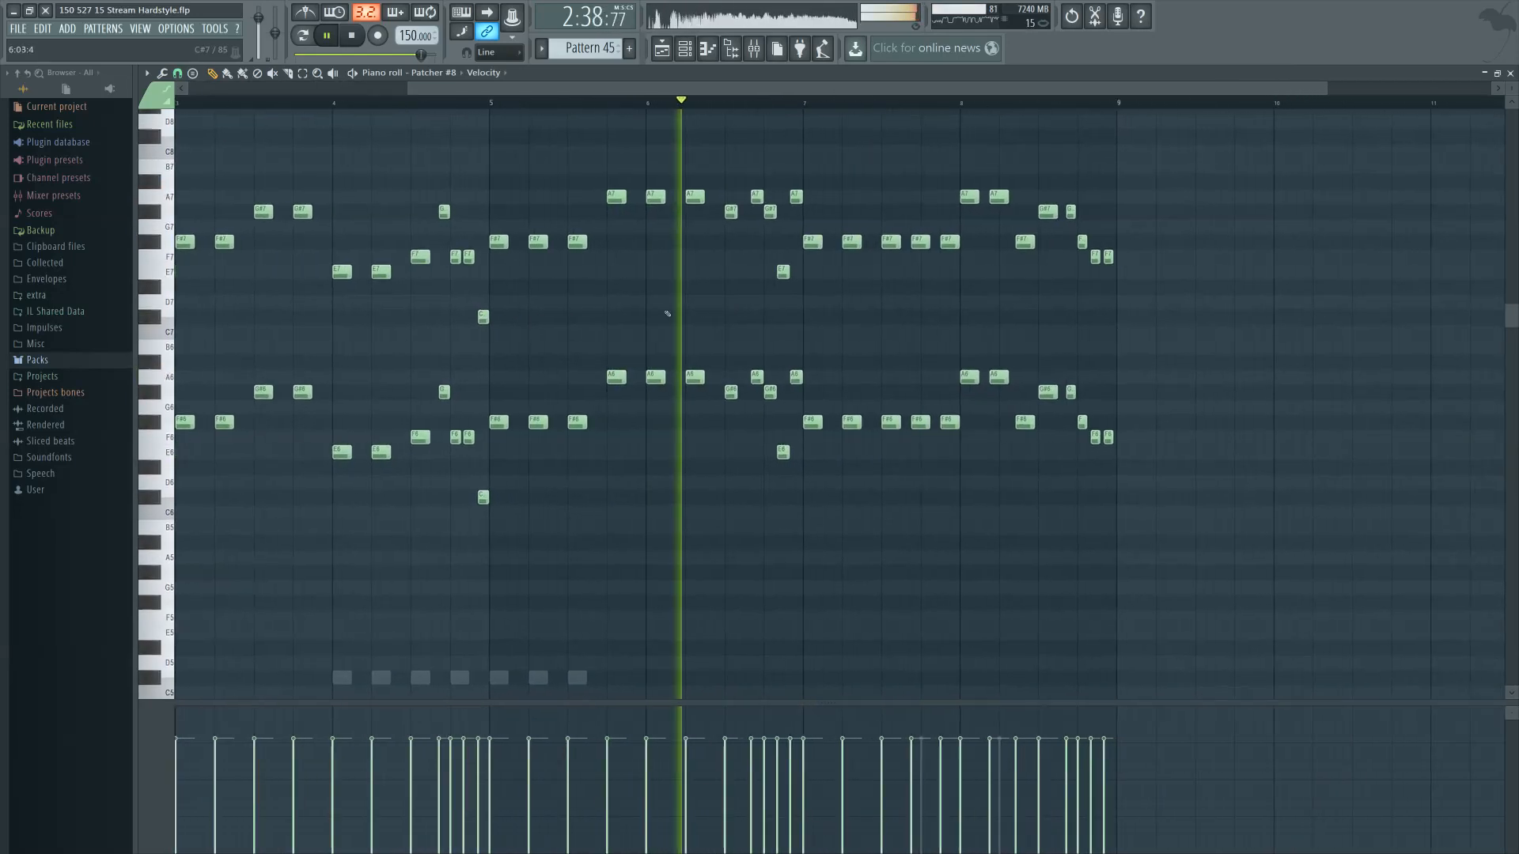
scroll(743, 316, down, 2)
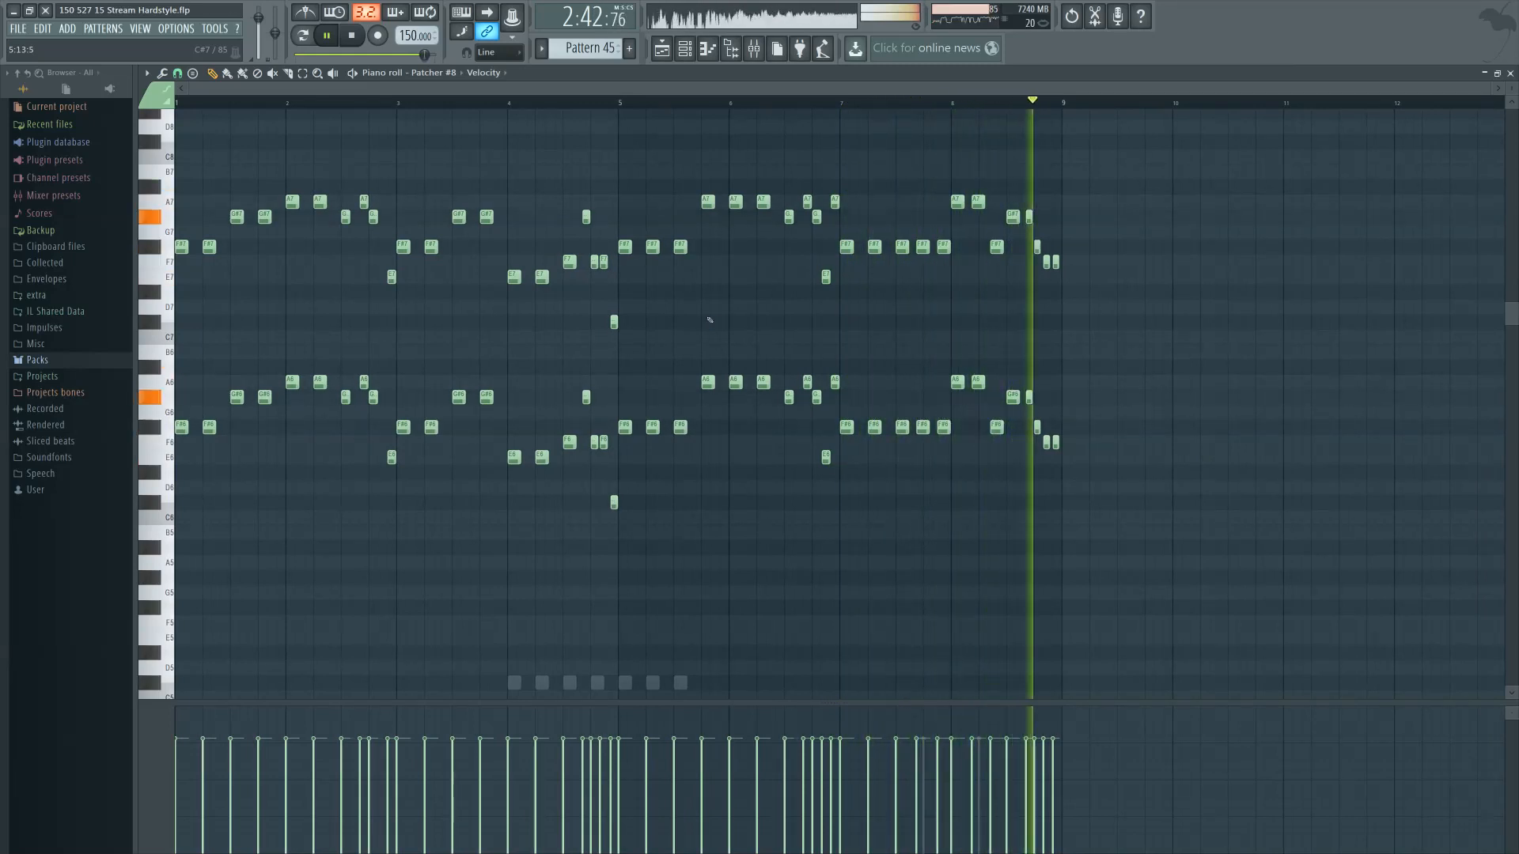
Play only Pattern 45 and copy its repeated lead notes through bar 7 as short notes placed directly after the originals, in both octaves
click(684, 48)
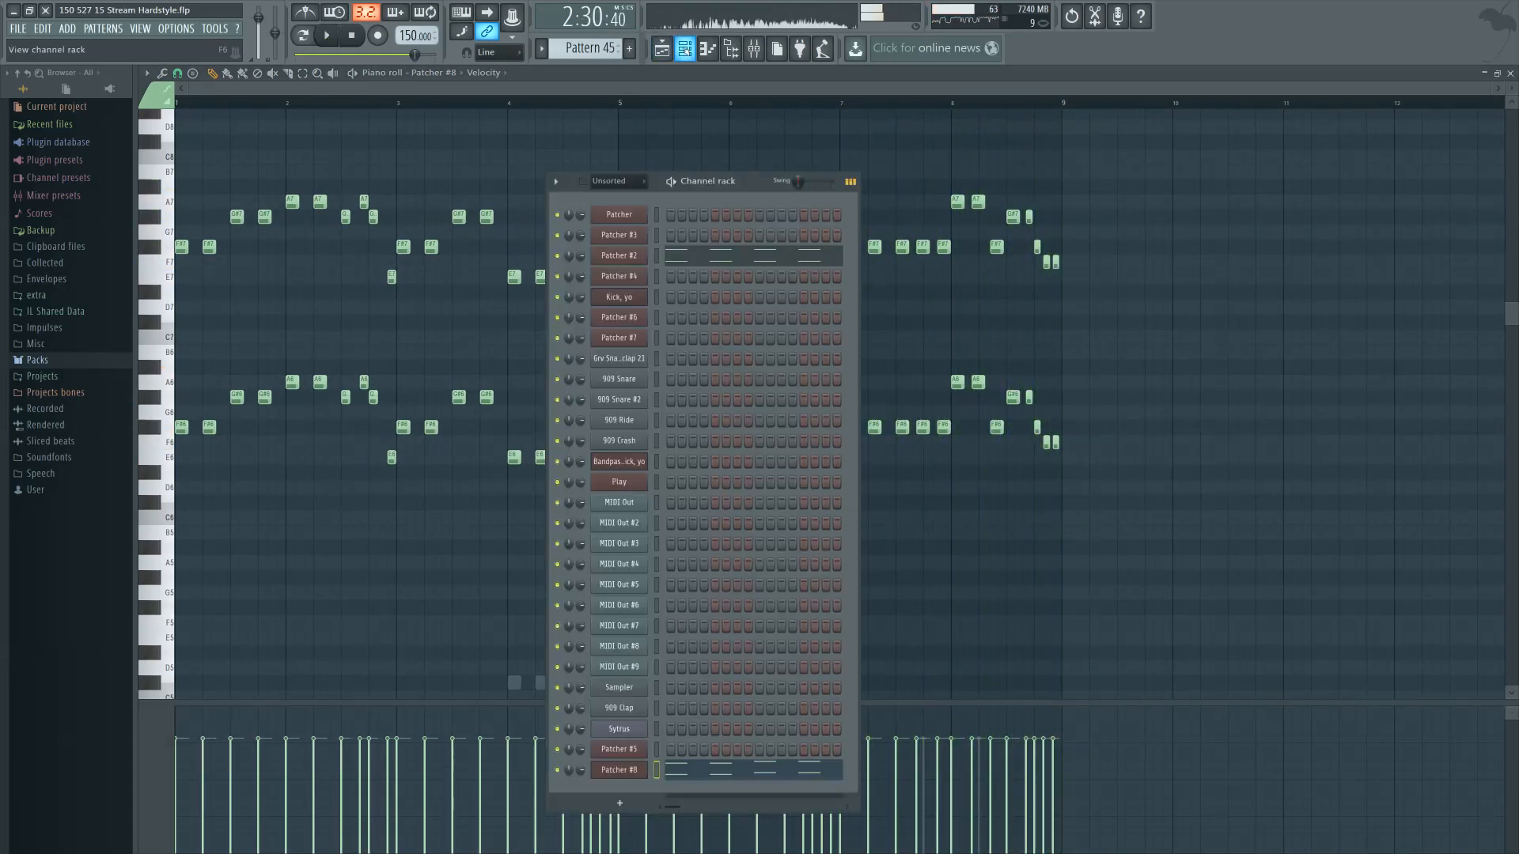
click(684, 48)
click(323, 36)
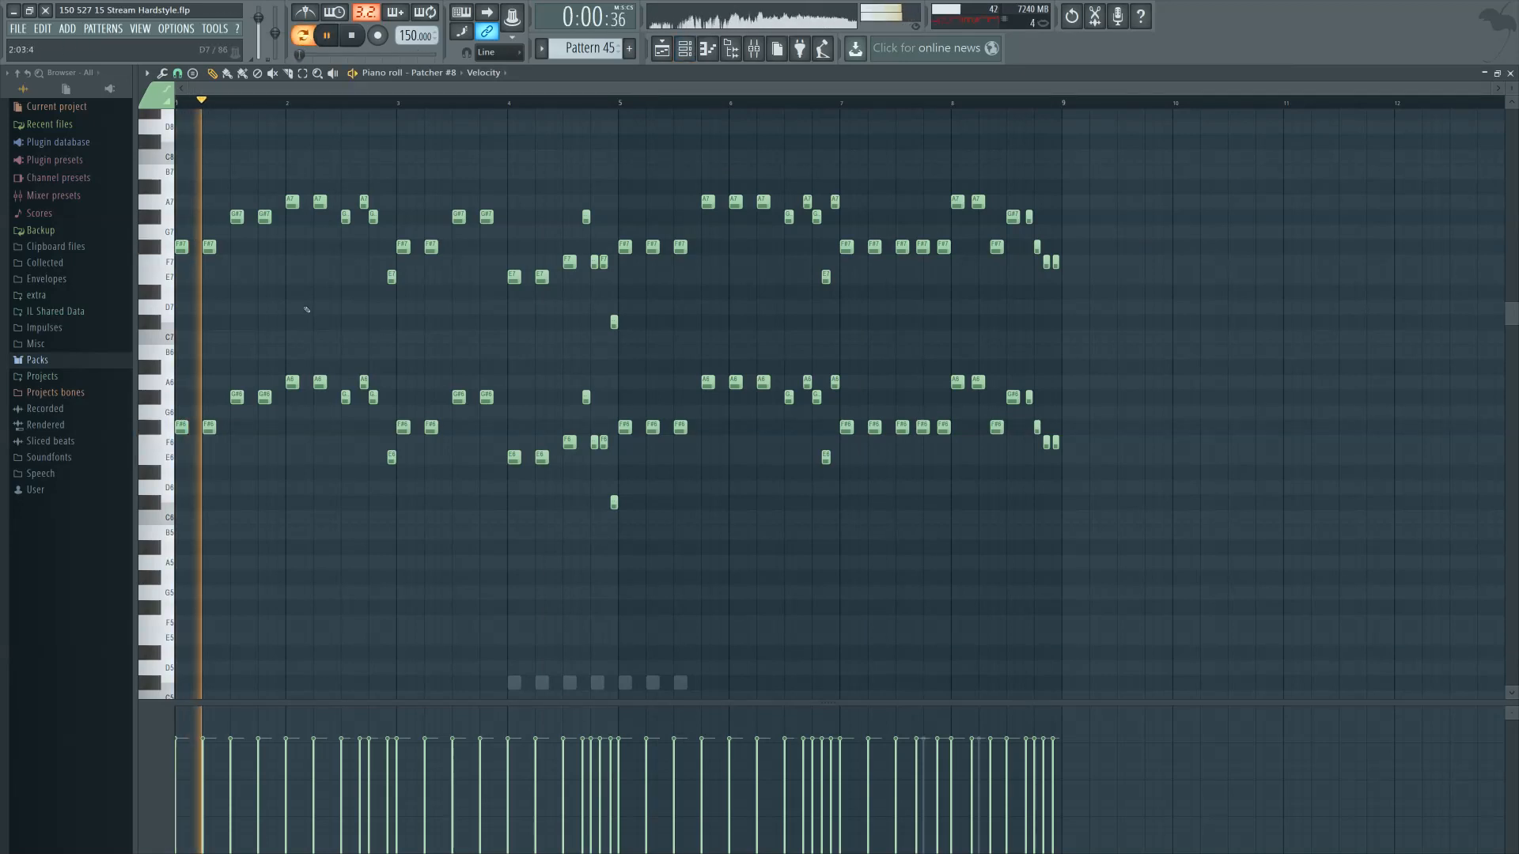
drag(323, 478, 198, 182)
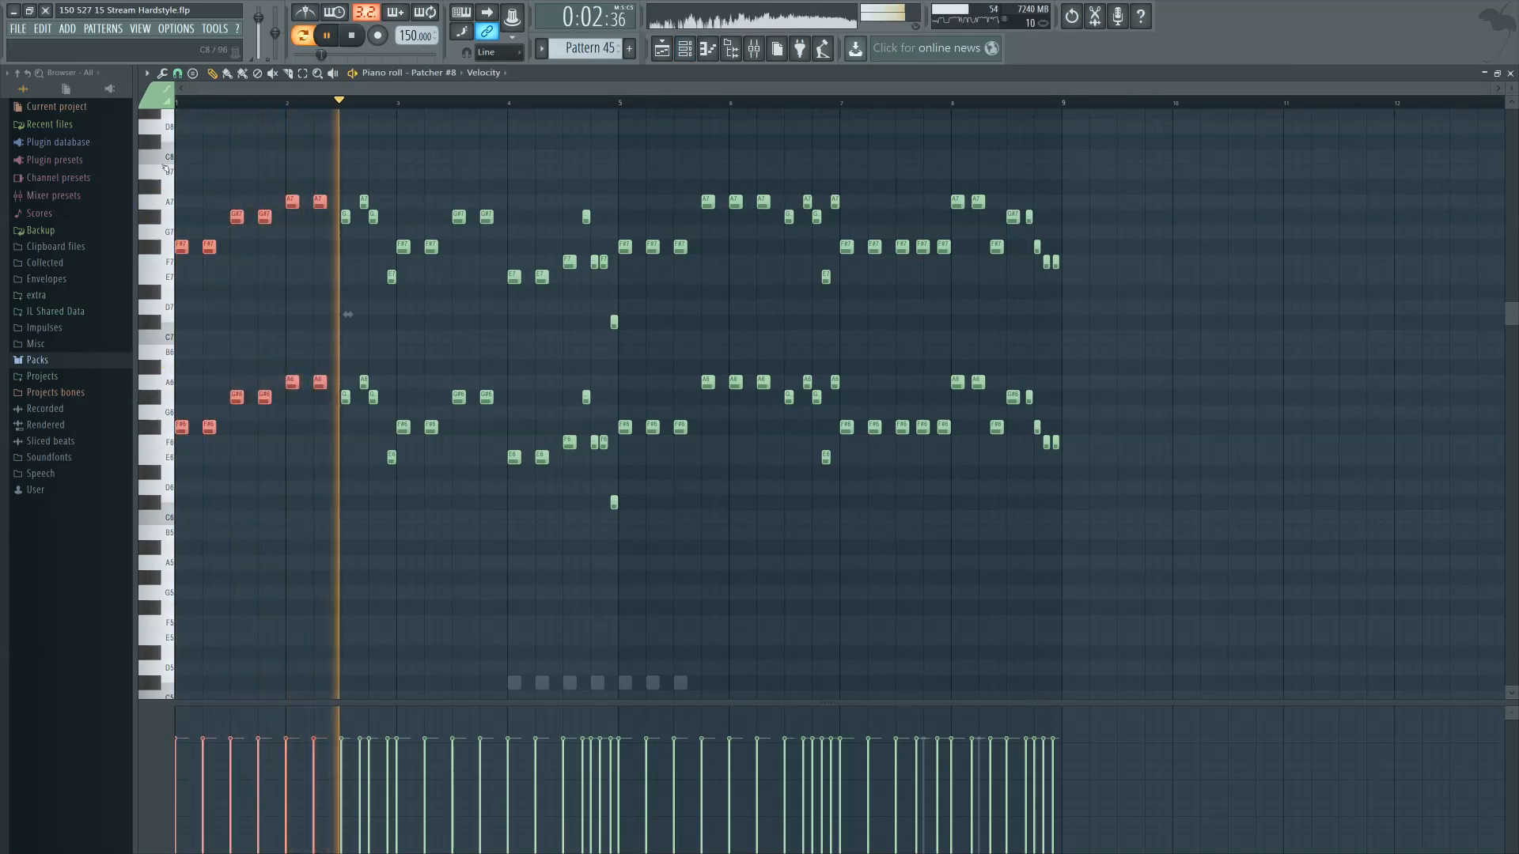
drag(399, 181, 547, 462)
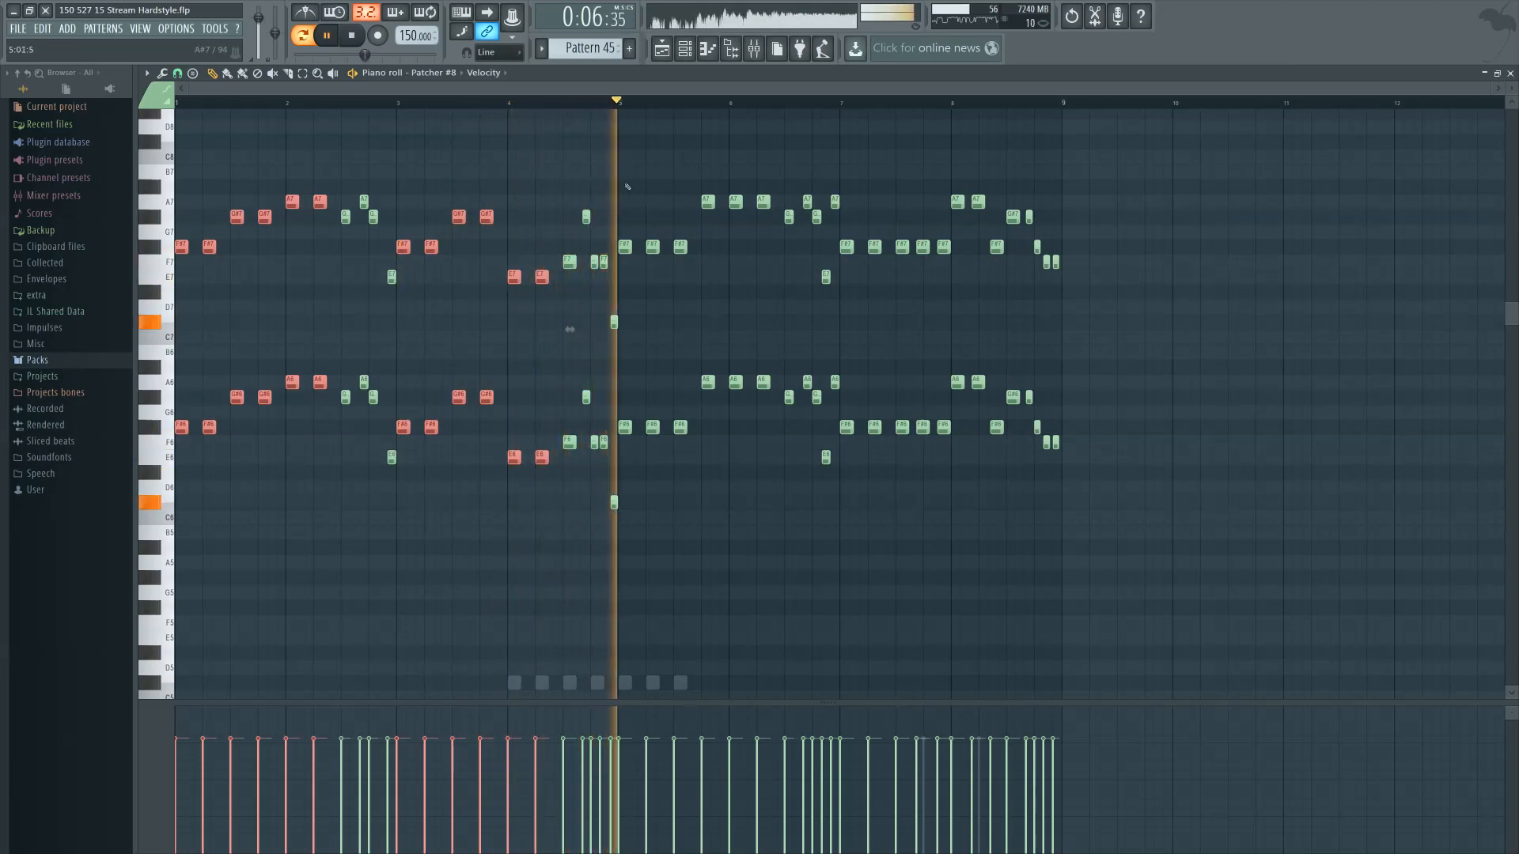
drag(624, 150, 764, 453)
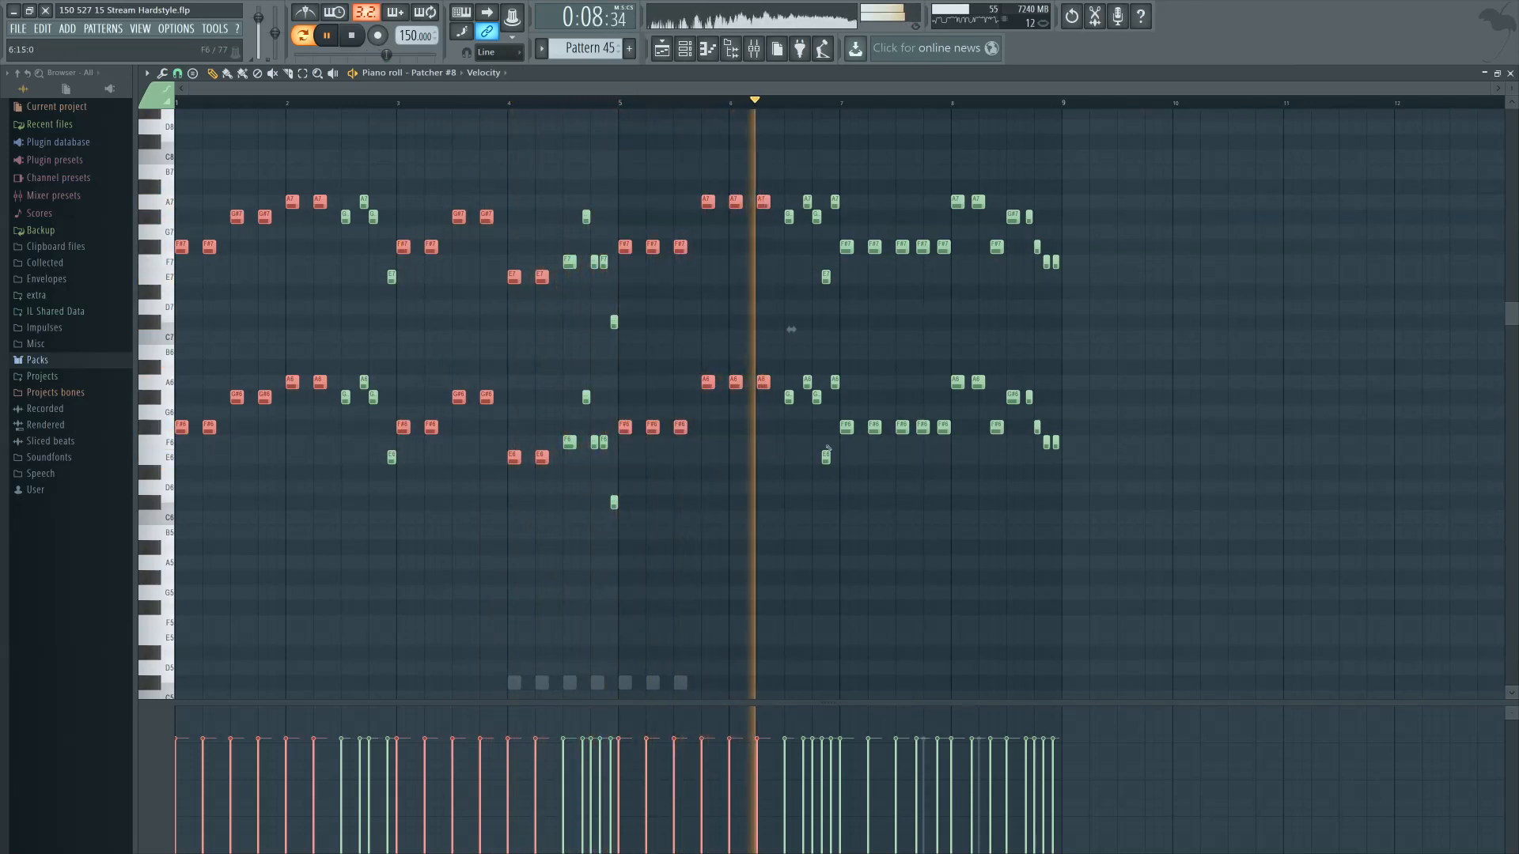
drag(840, 225, 886, 436)
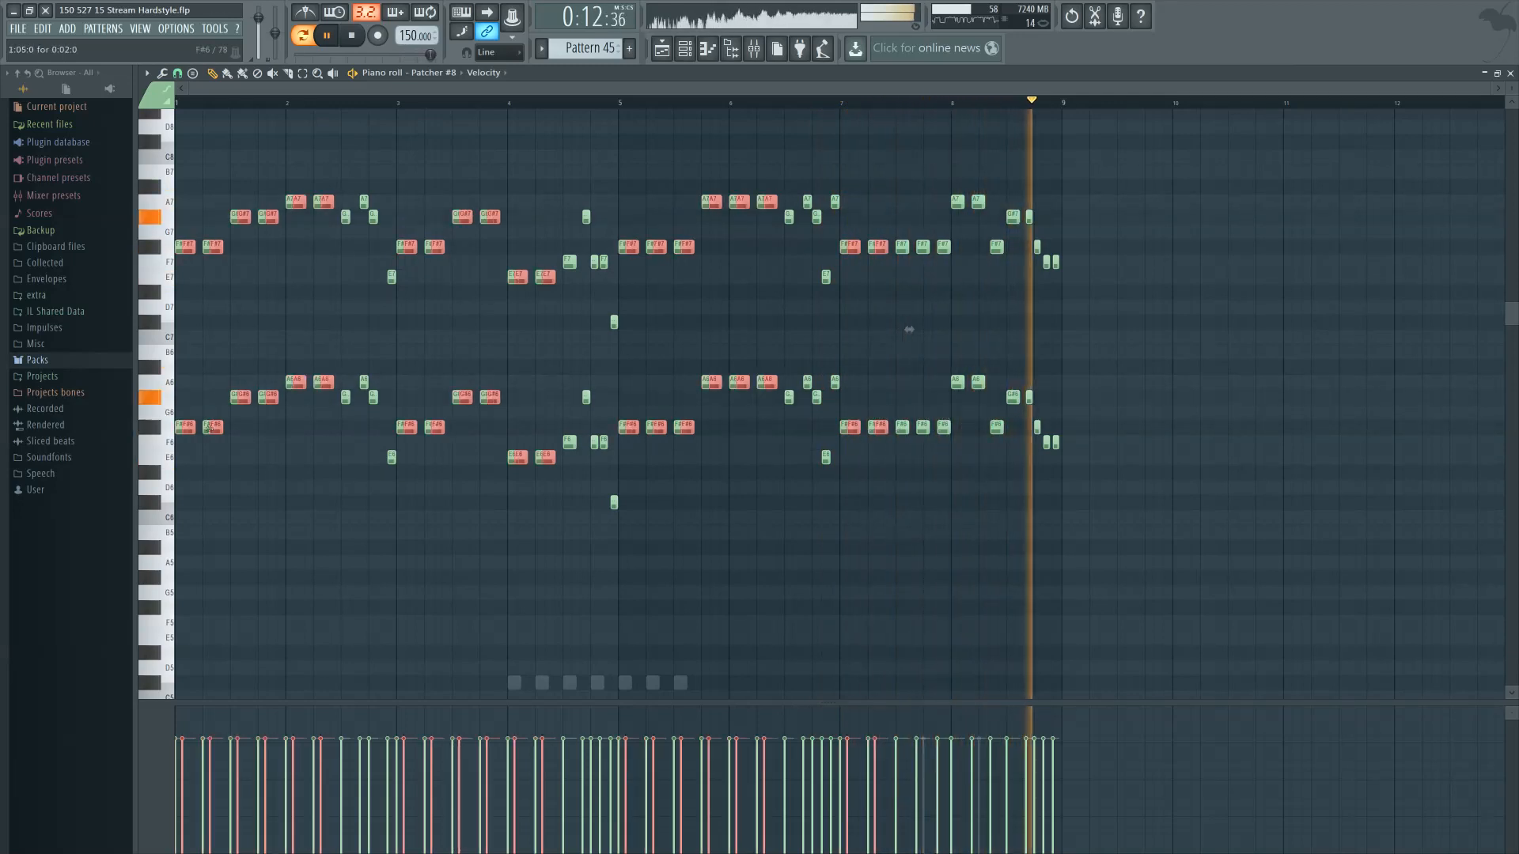
drag(209, 427, 229, 430)
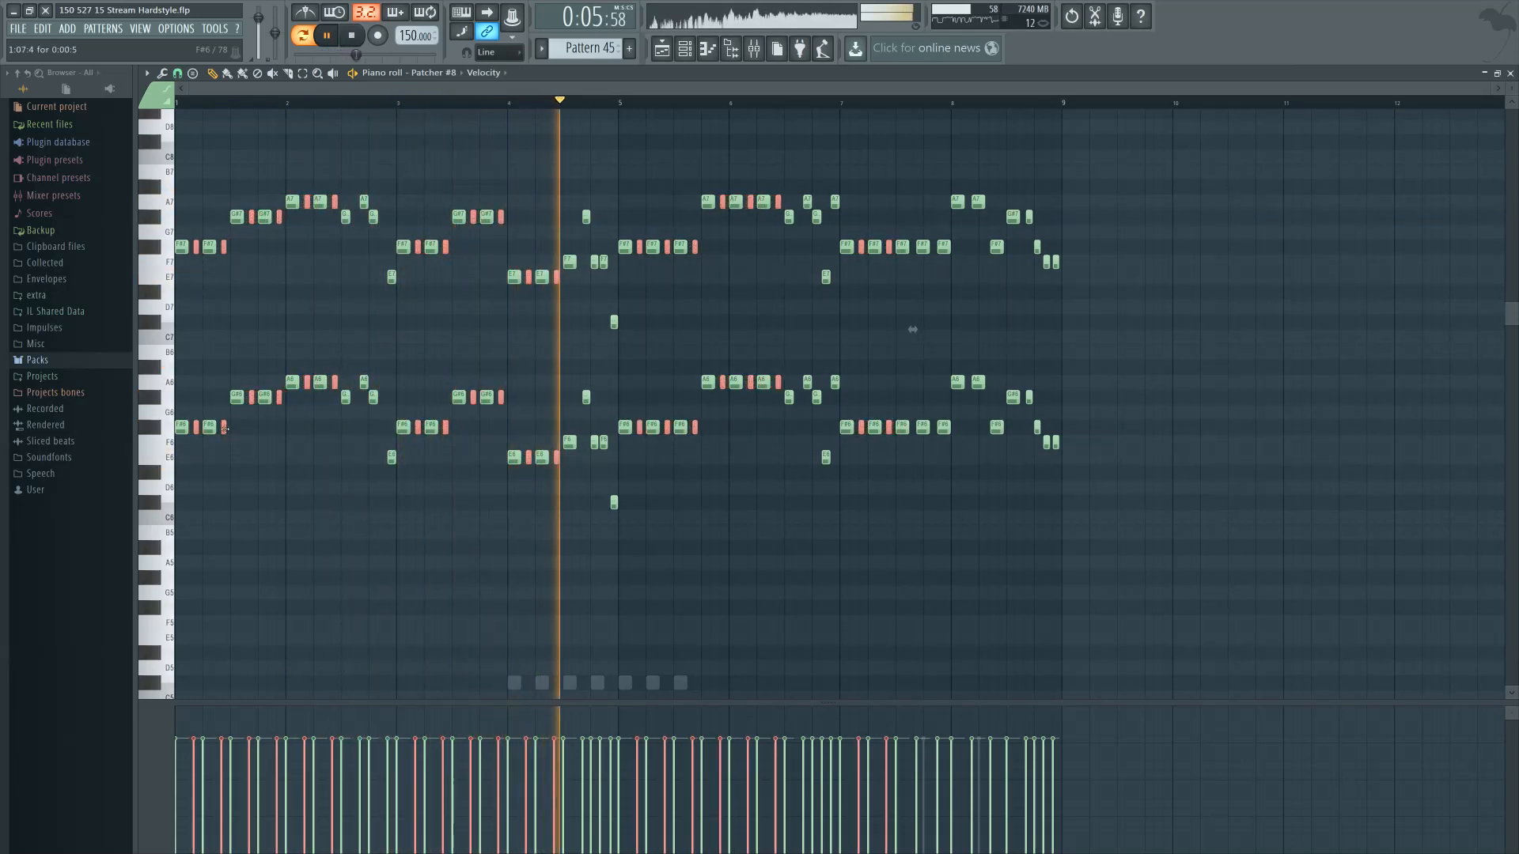
Lower the velocities of all the short copied notes to near the minimum and replay the pattern
scroll(248, 349, up, 5)
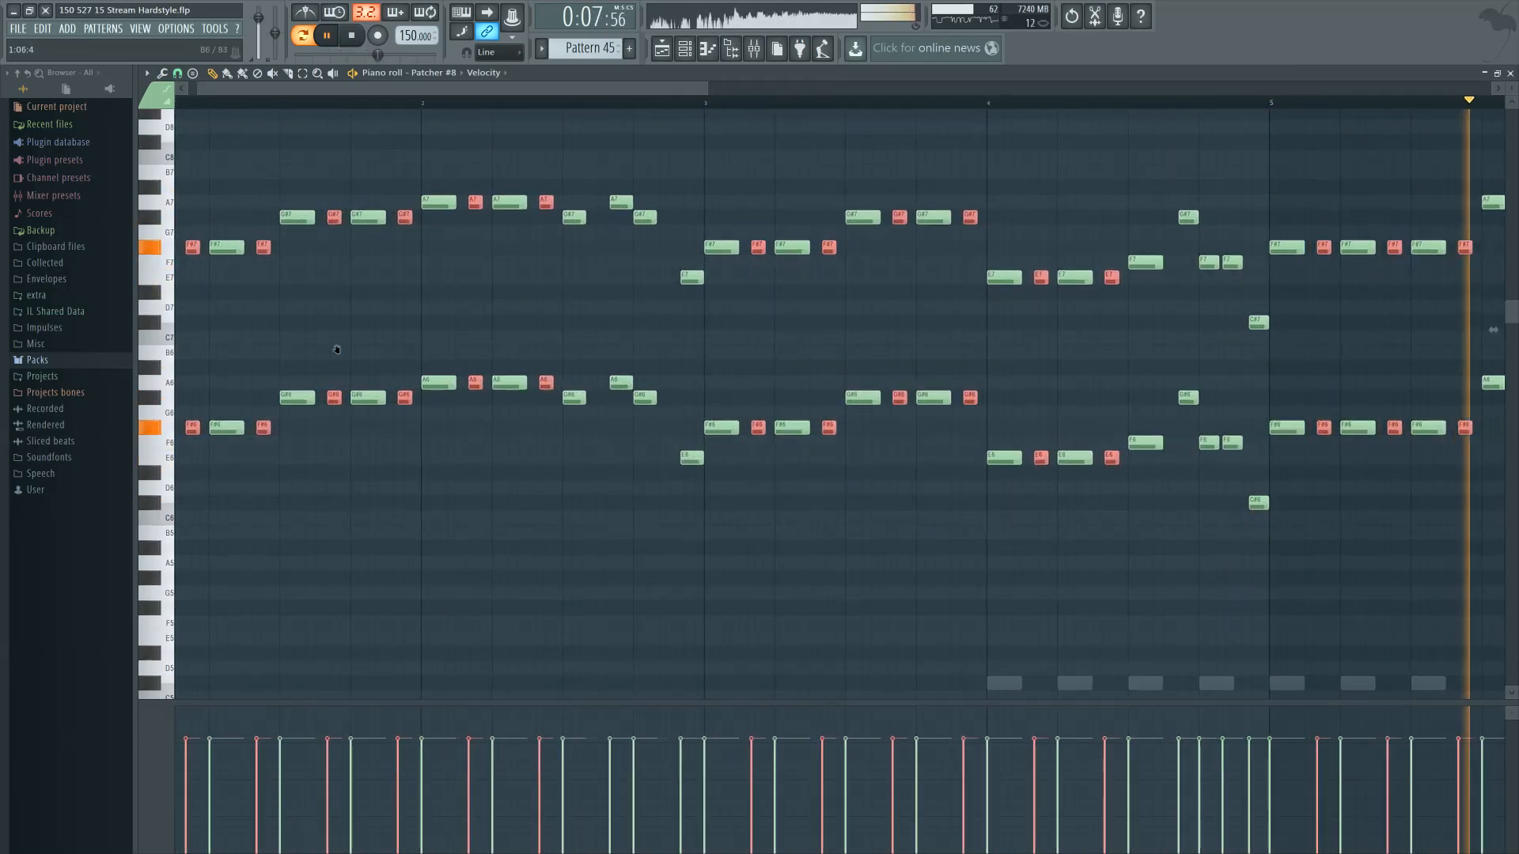
scroll(315, 526, down, 5)
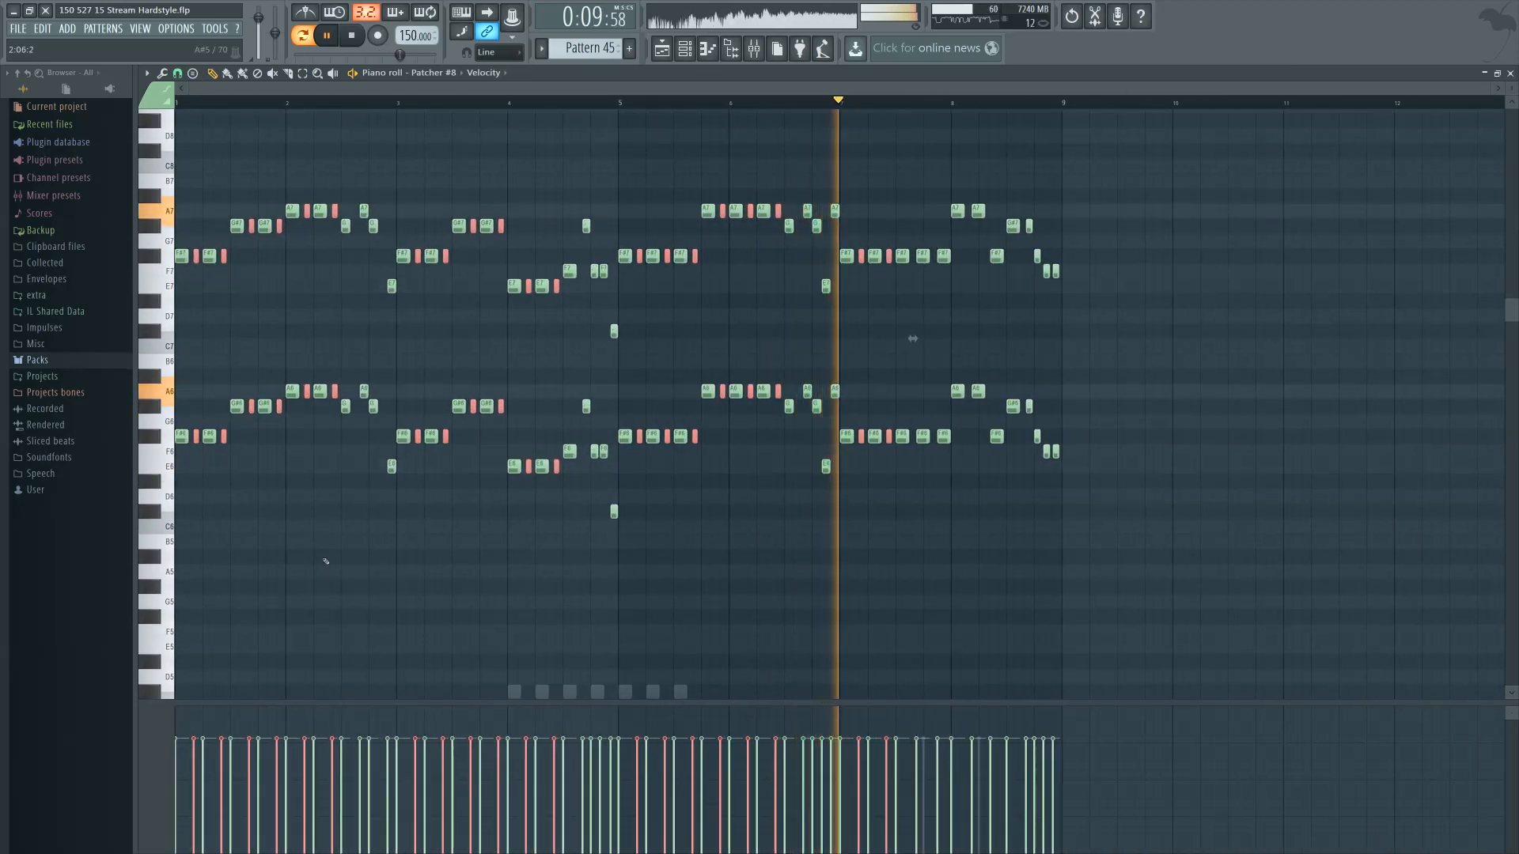
drag(176, 793, 1088, 820)
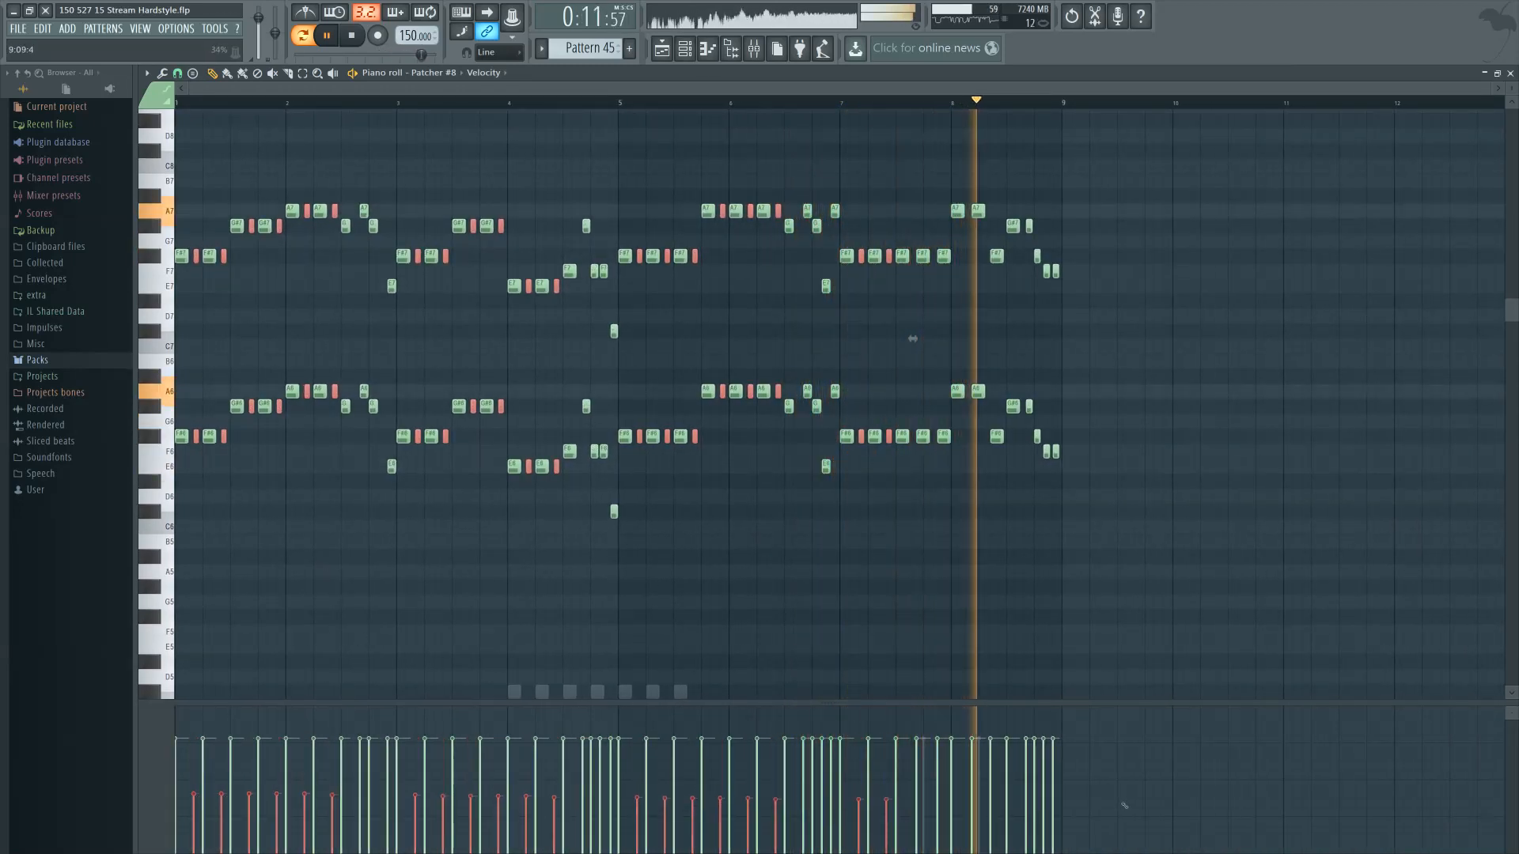
key(space)
key(space)
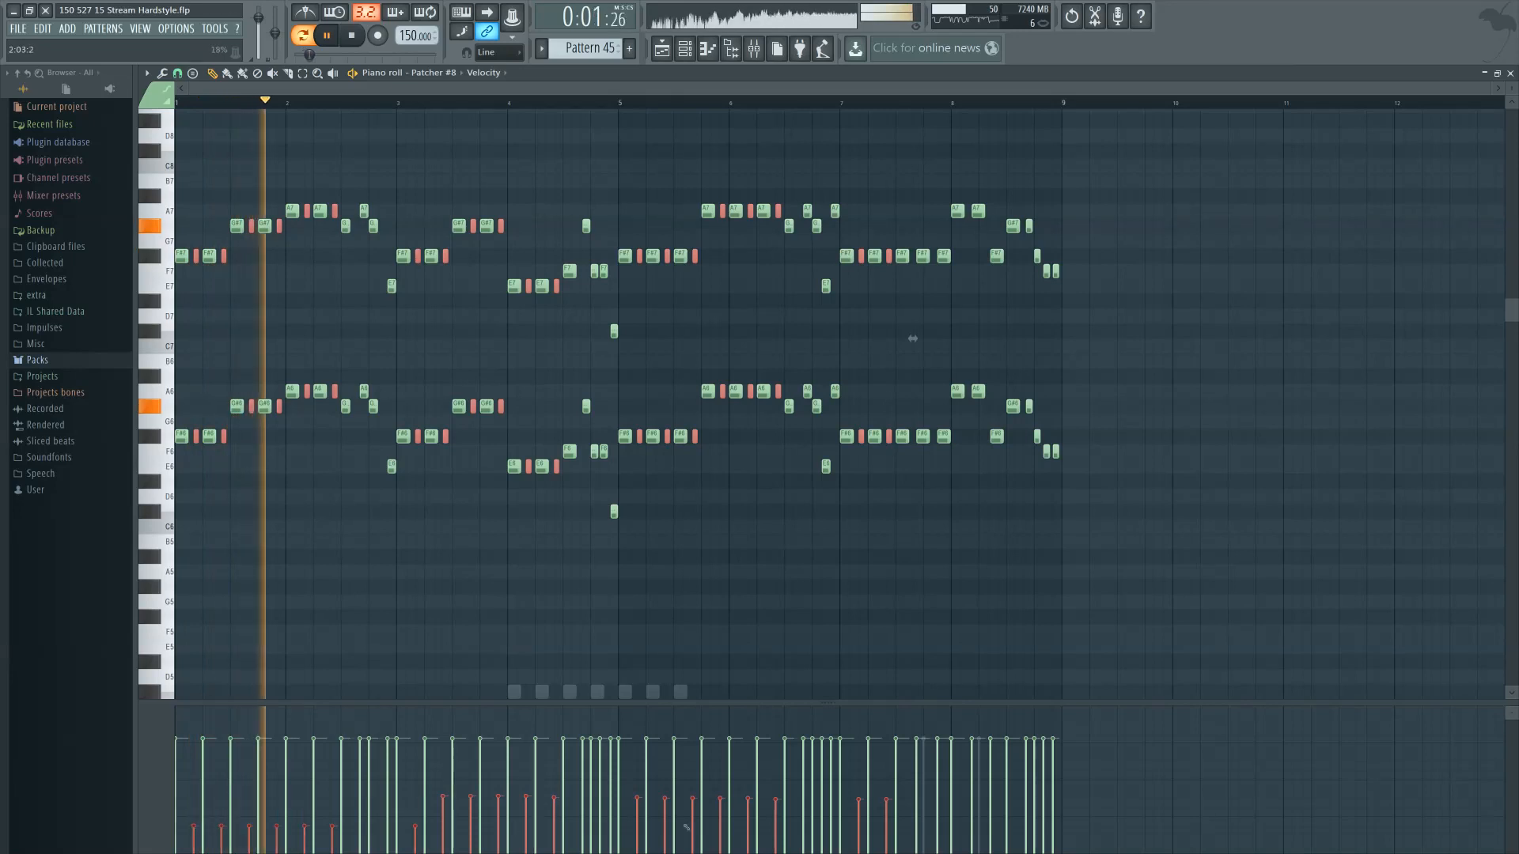
drag(205, 811, 198, 832)
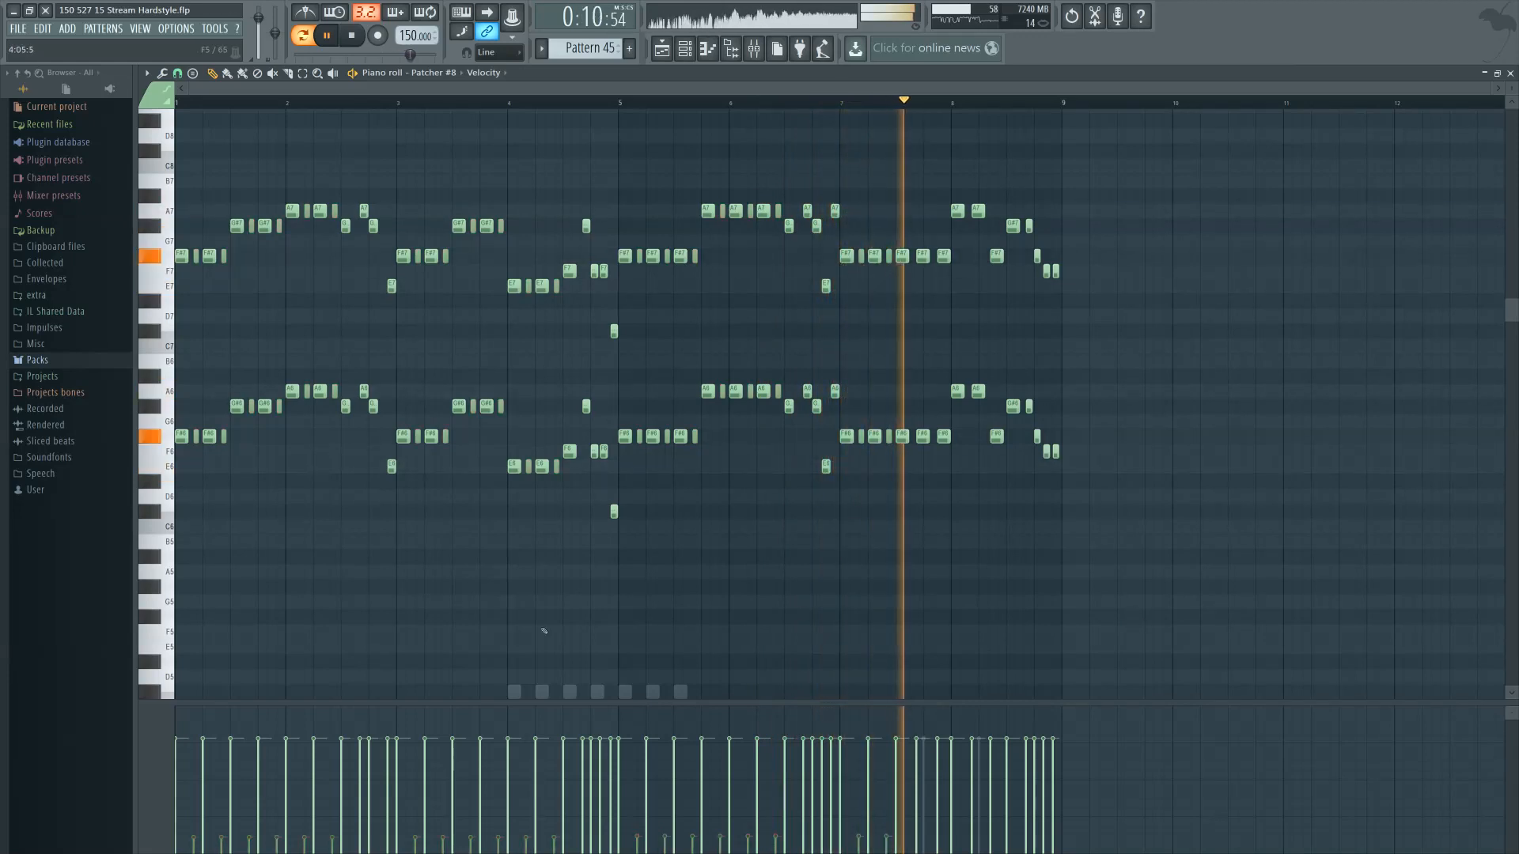
Add two short G#7/G#6 note pairs in the second half of bar 2, one before and one after the A7/A6 pair
scroll(639, 654, up, 1)
scroll(356, 586, up, 2)
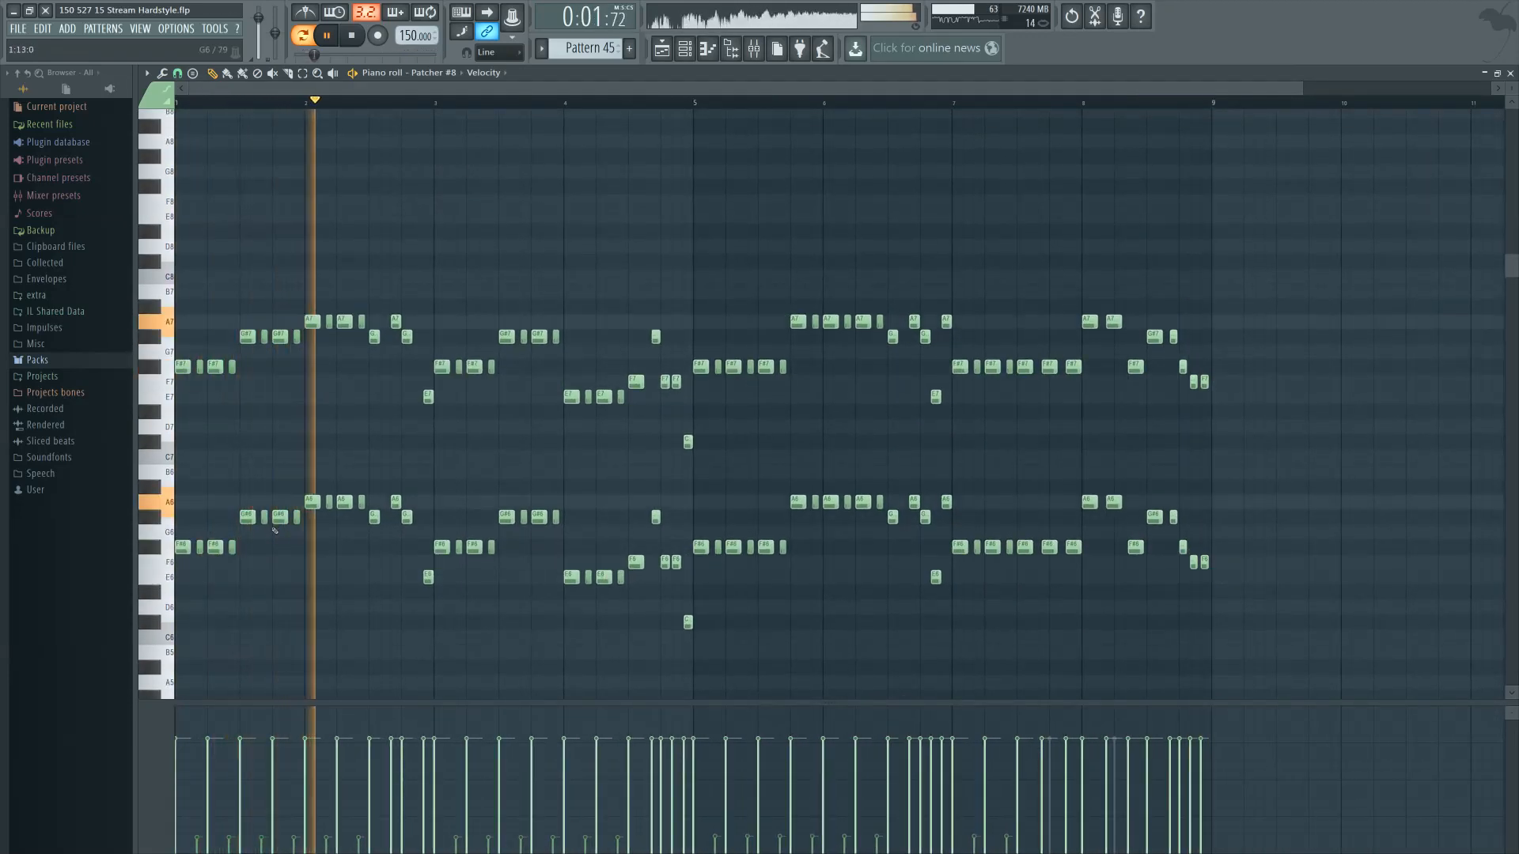
scroll(305, 549, up, 2)
scroll(305, 549, up, 1)
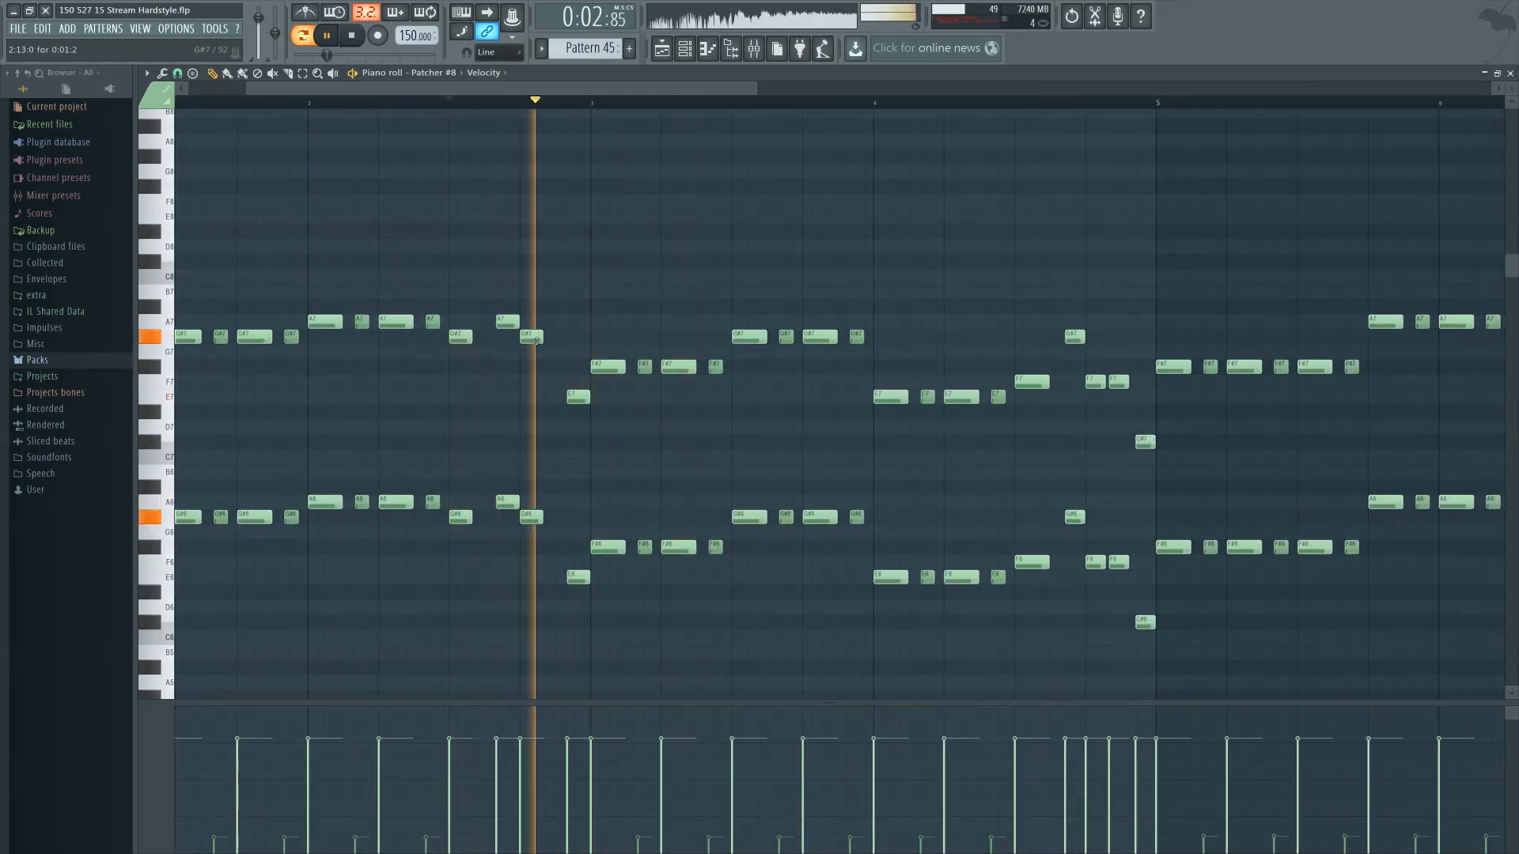
drag(562, 341, 563, 424)
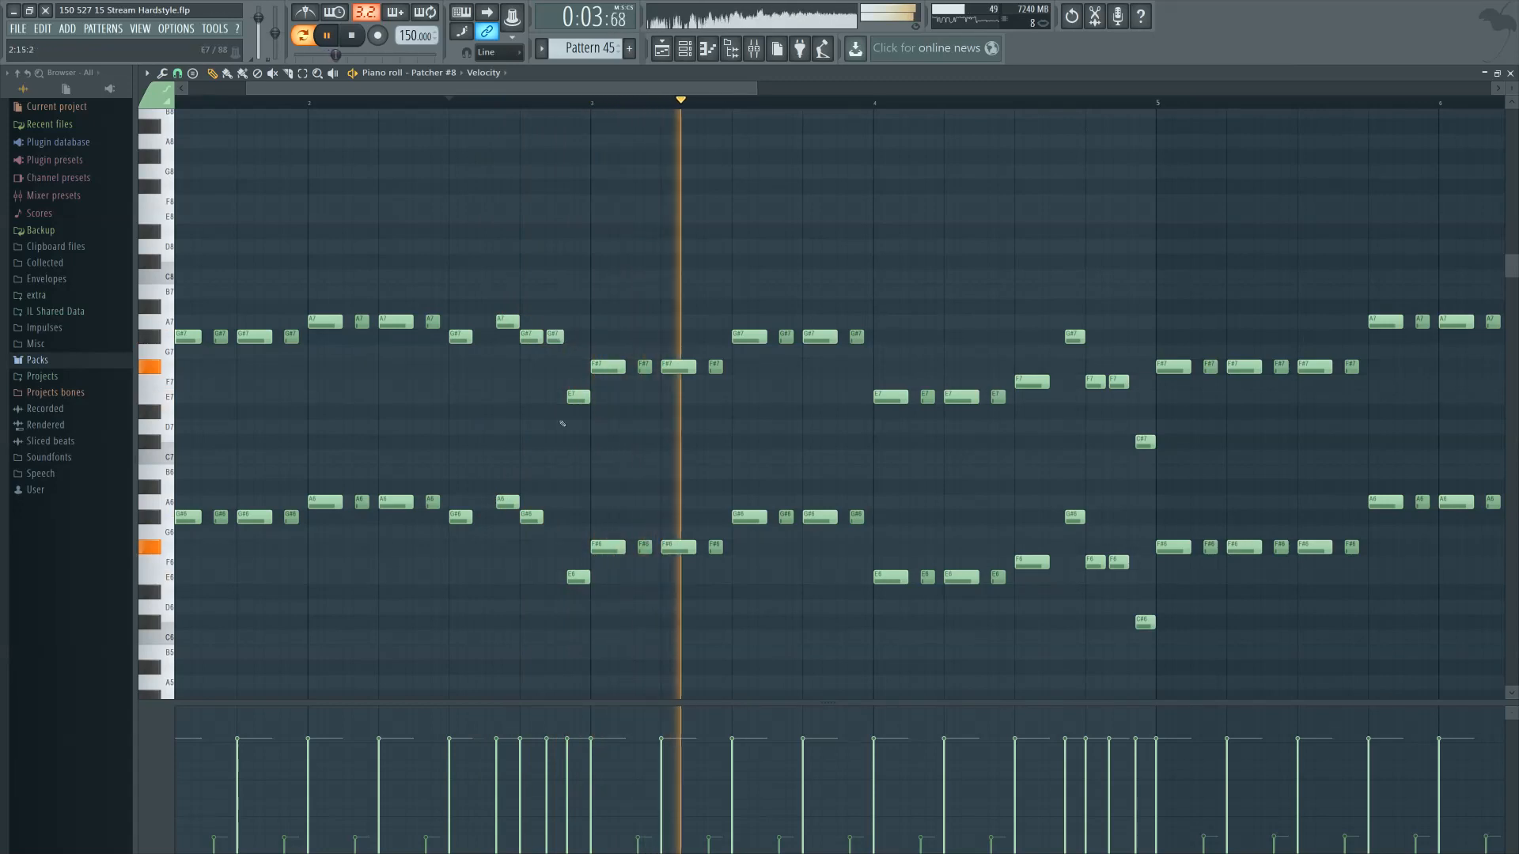
key(space)
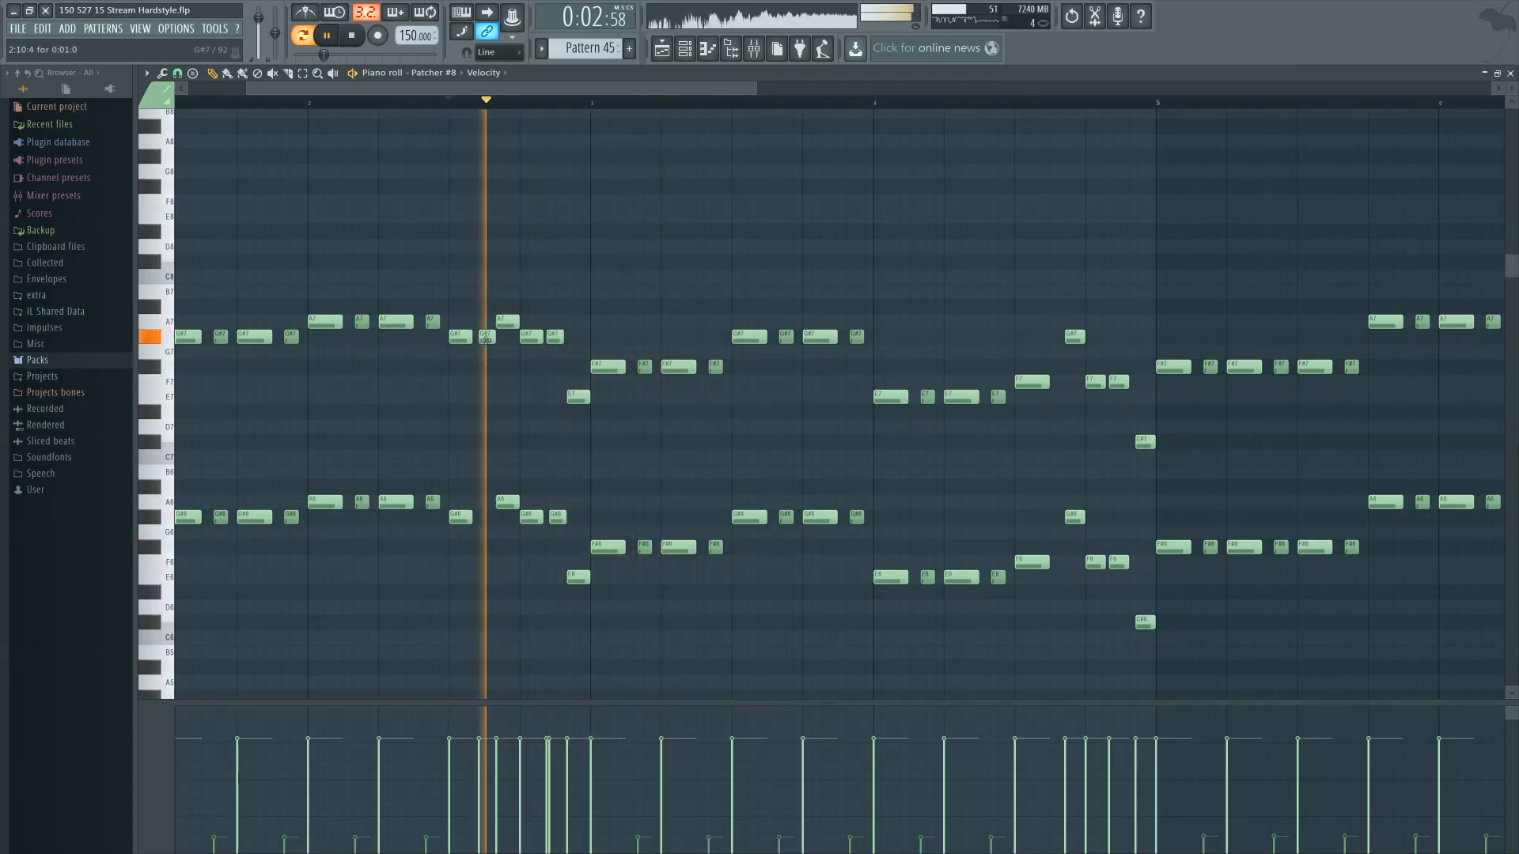
double_click(486, 339)
key(Escape)
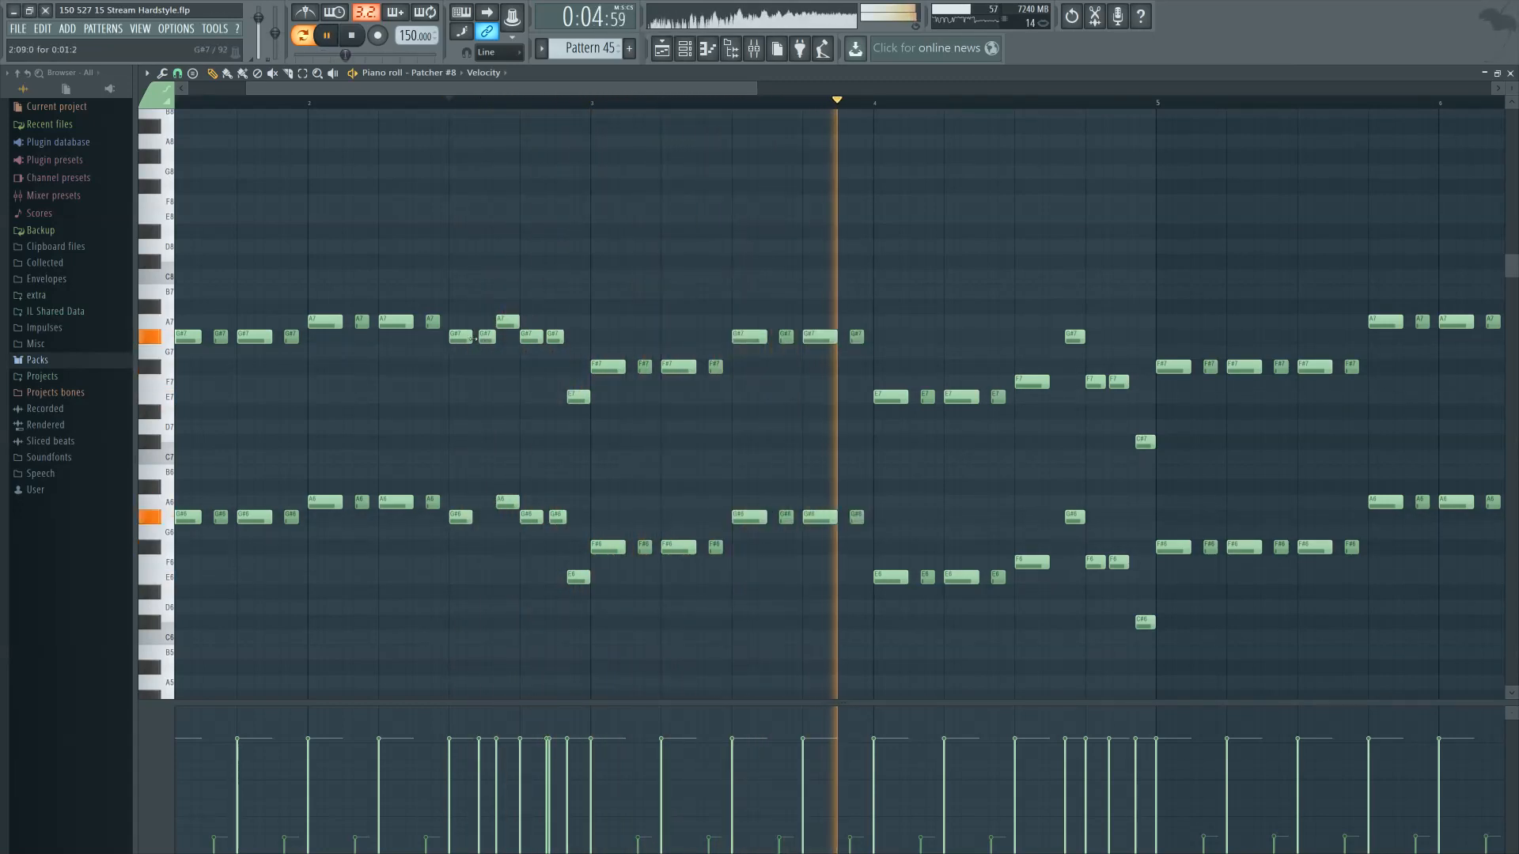
key(space)
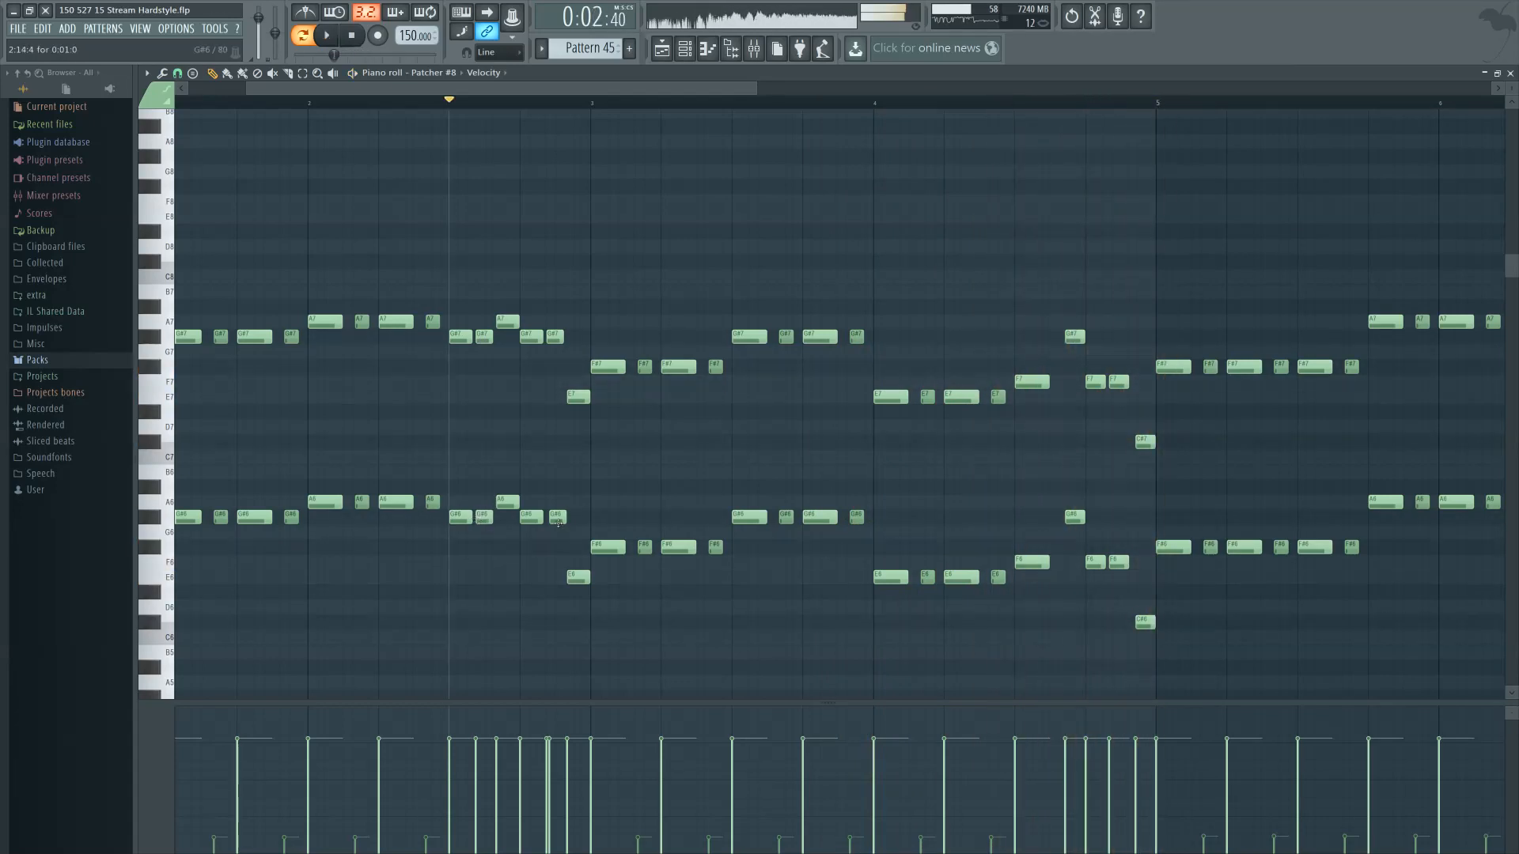
key(space)
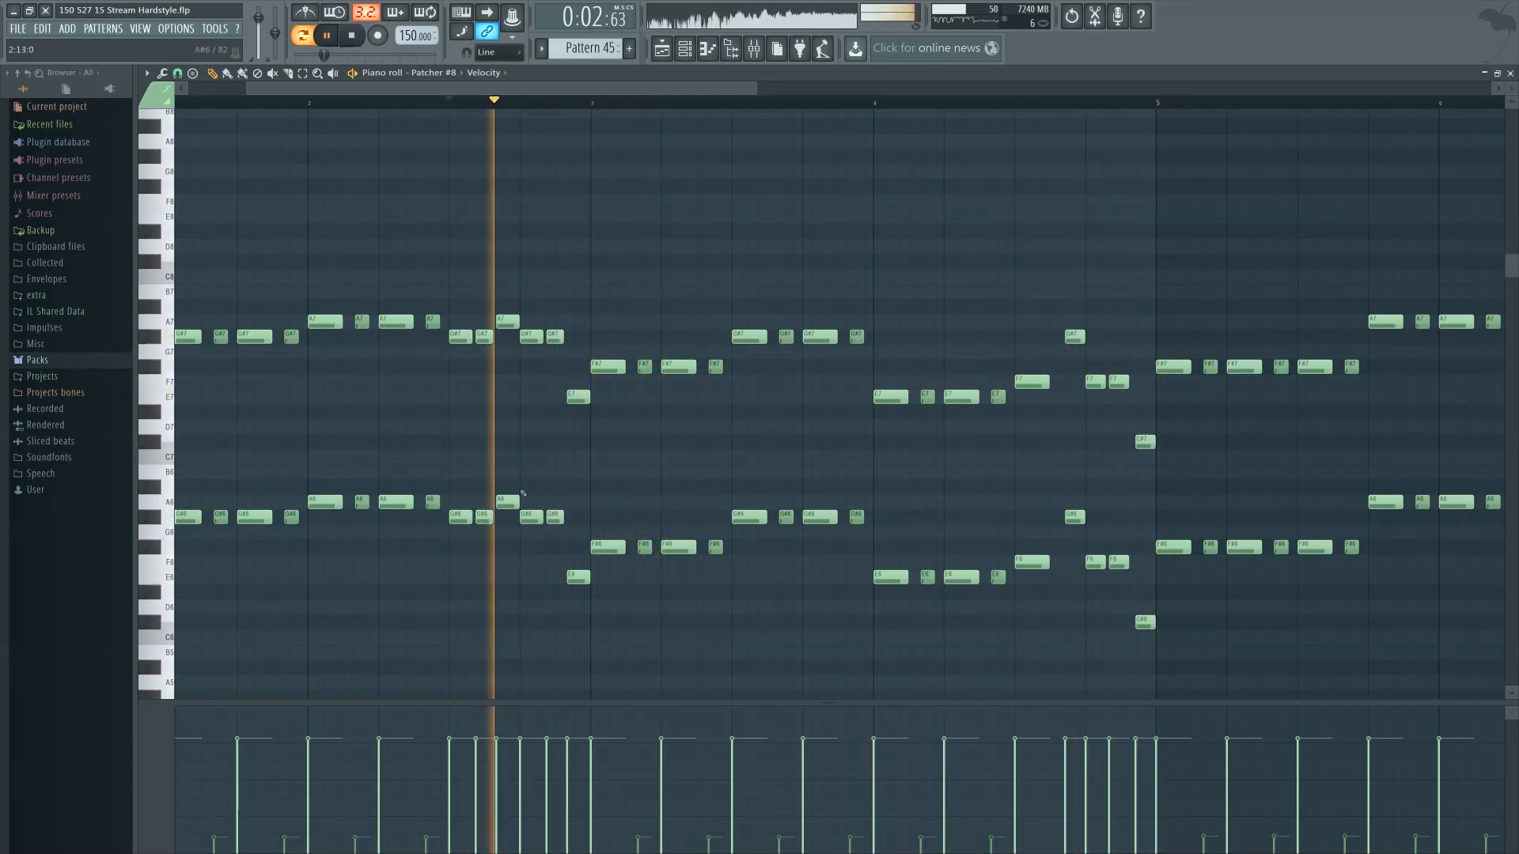
Reduce the velocities of the two added G#7/G#6 pairs in bar 2 well below the main notes while replaying
key(space)
click(476, 815)
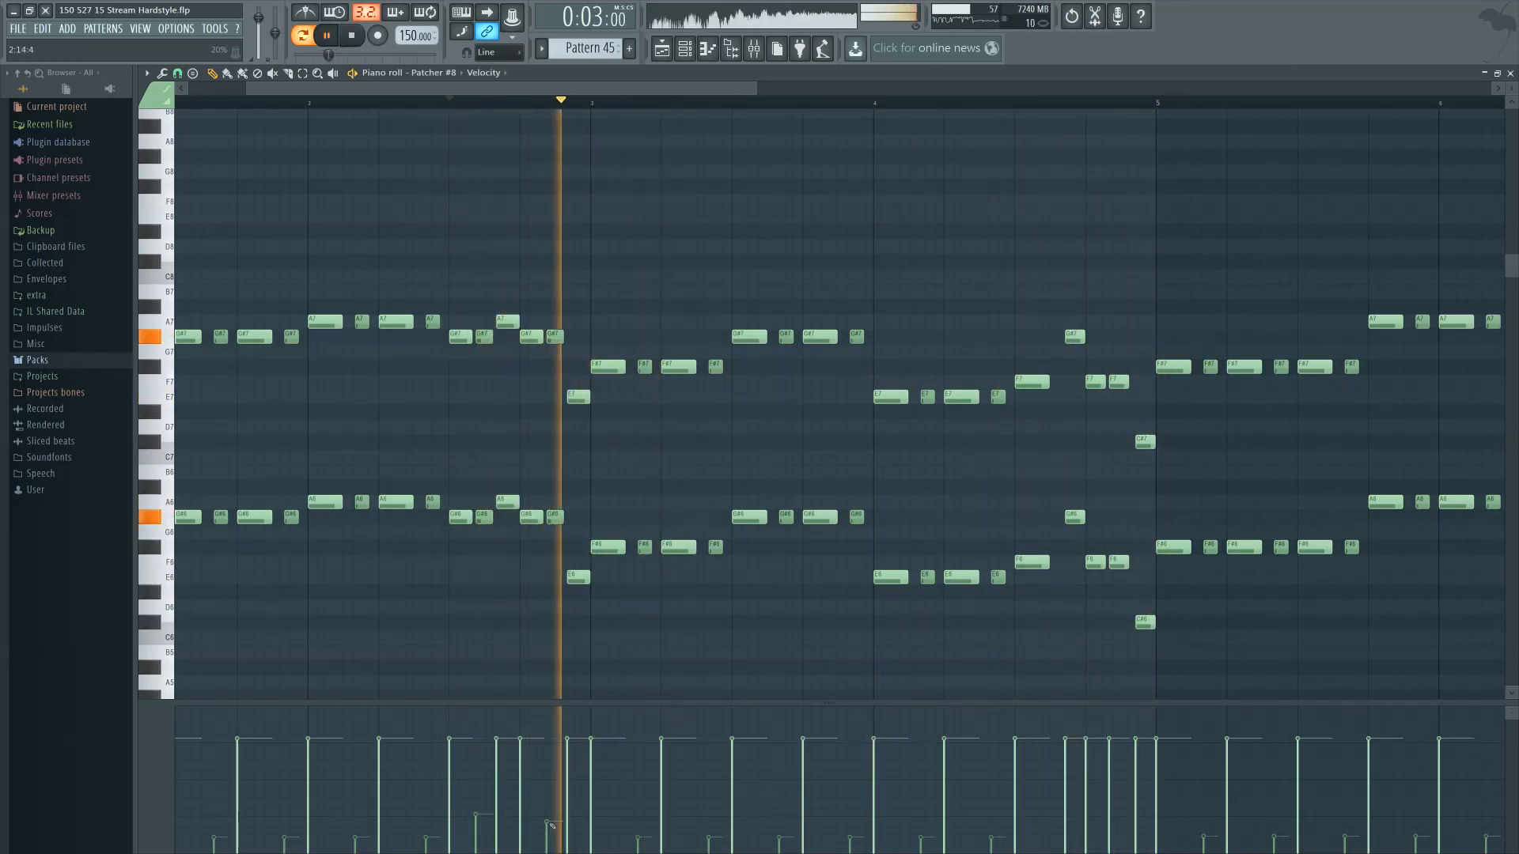
key(space)
click(547, 818)
Review the second half of the lead pattern, return to the playlist and play the drop from bar 95 while checking mixer levels
scroll(518, 611, down, 5)
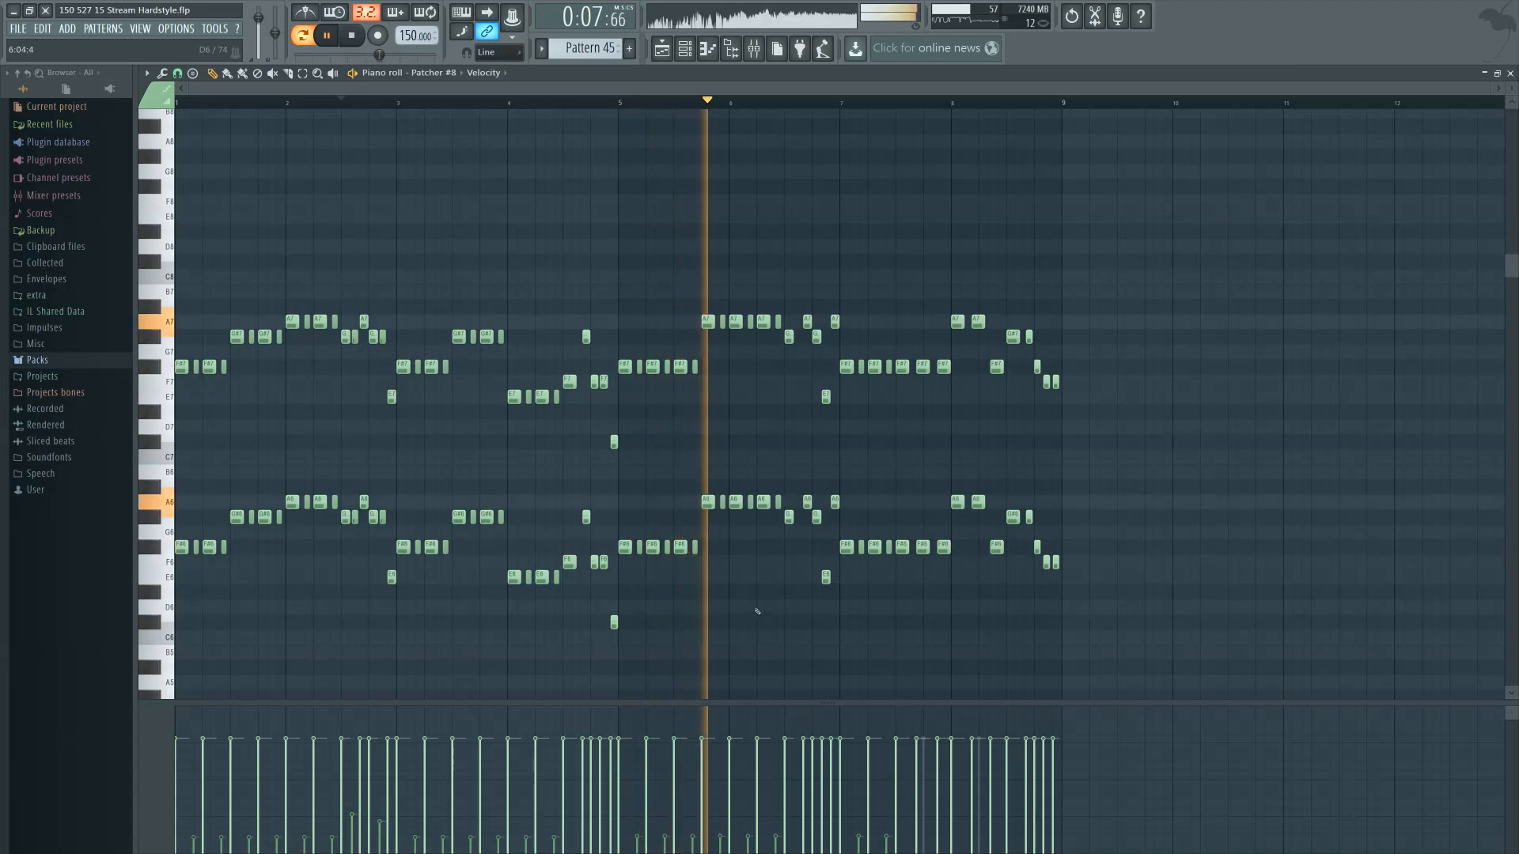
scroll(977, 618, up, 3)
scroll(940, 617, up, 2)
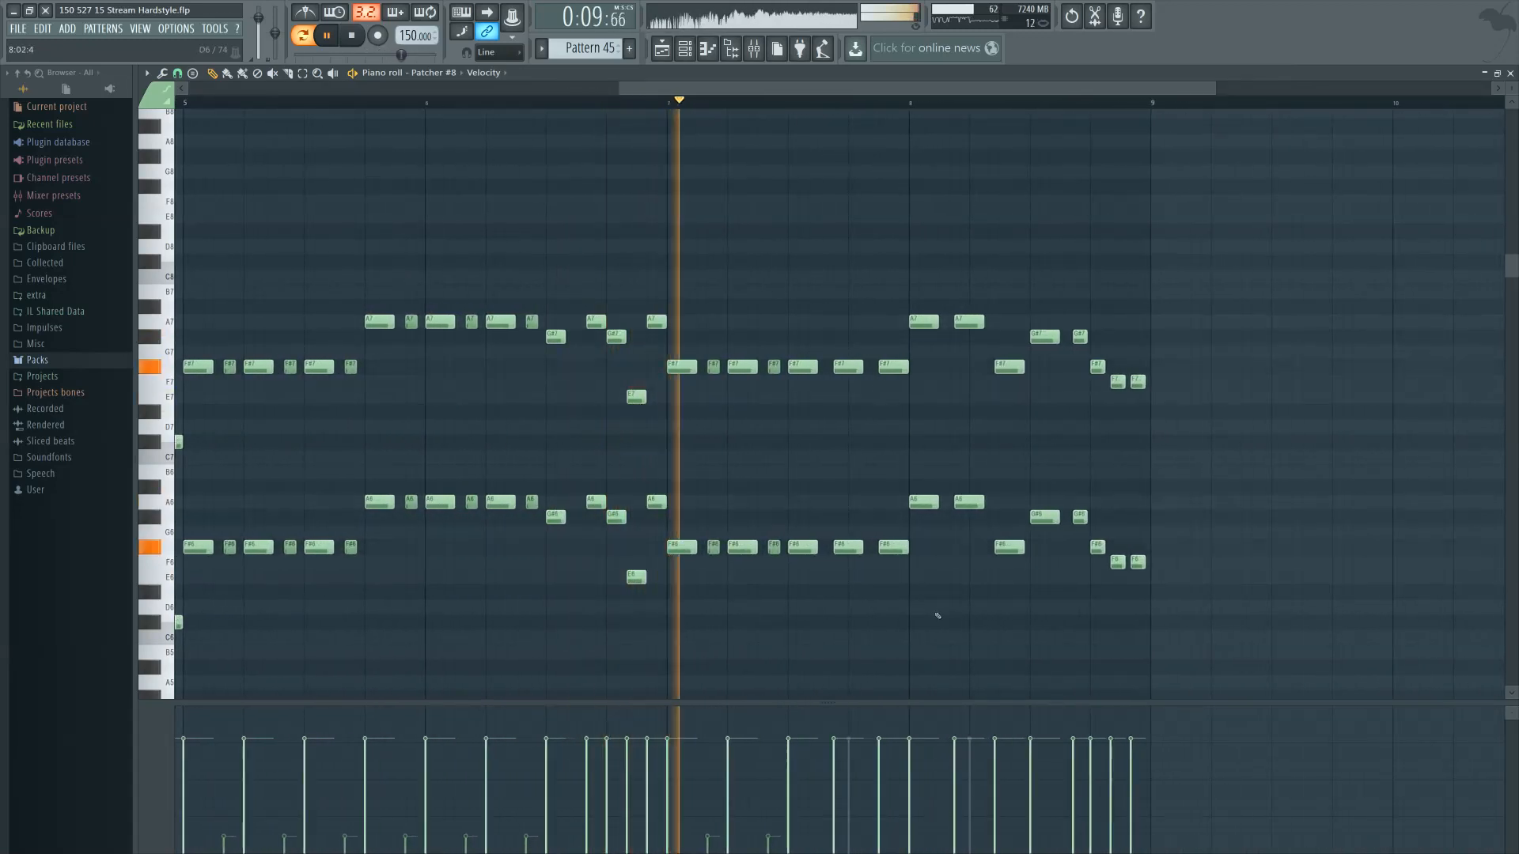
scroll(799, 611, right, 3)
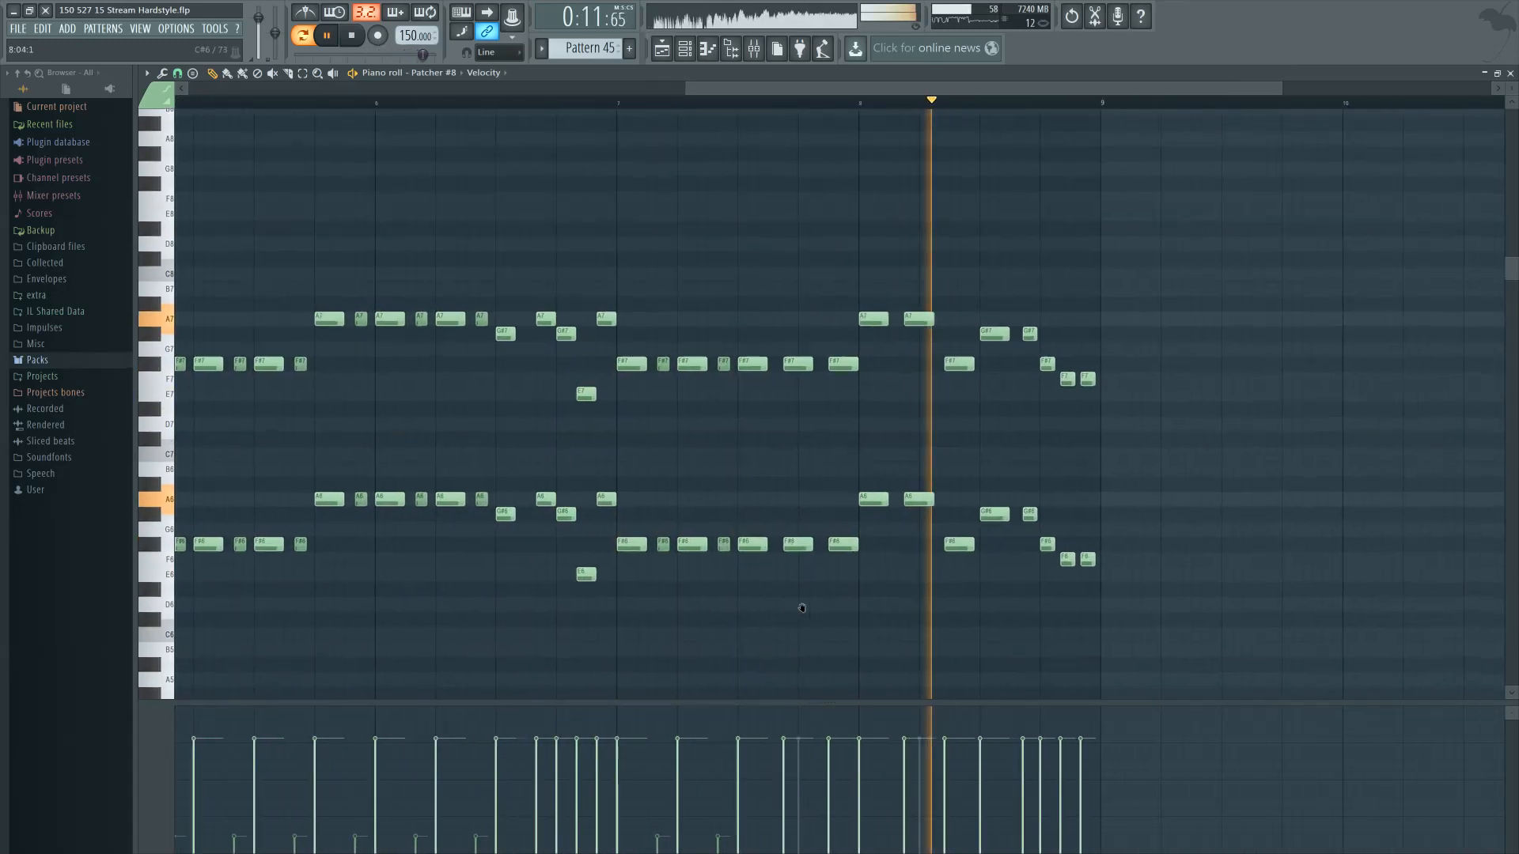
click(661, 48)
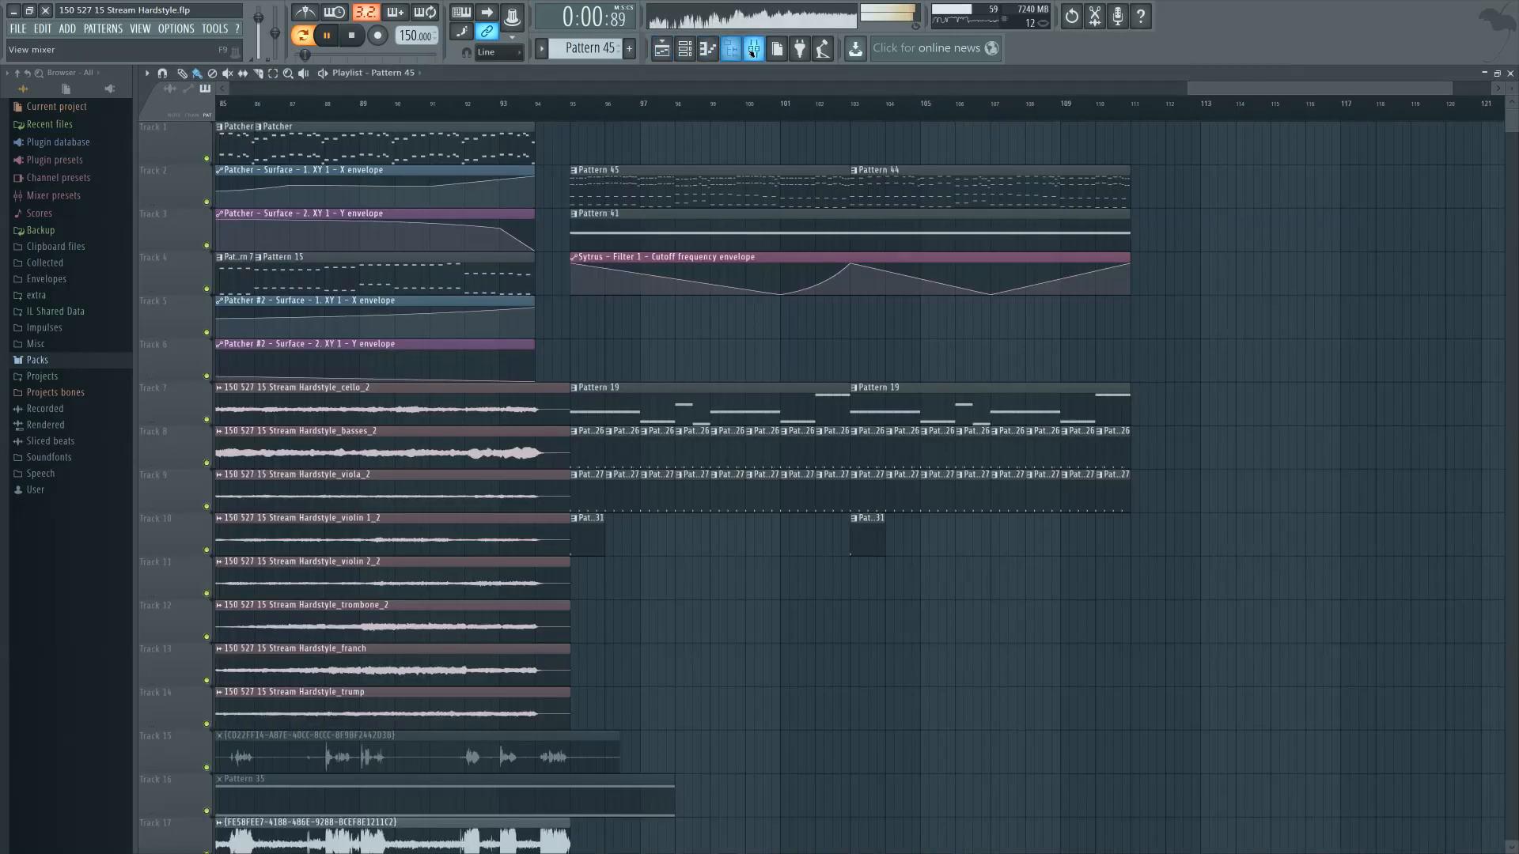
key(F9)
click(572, 113)
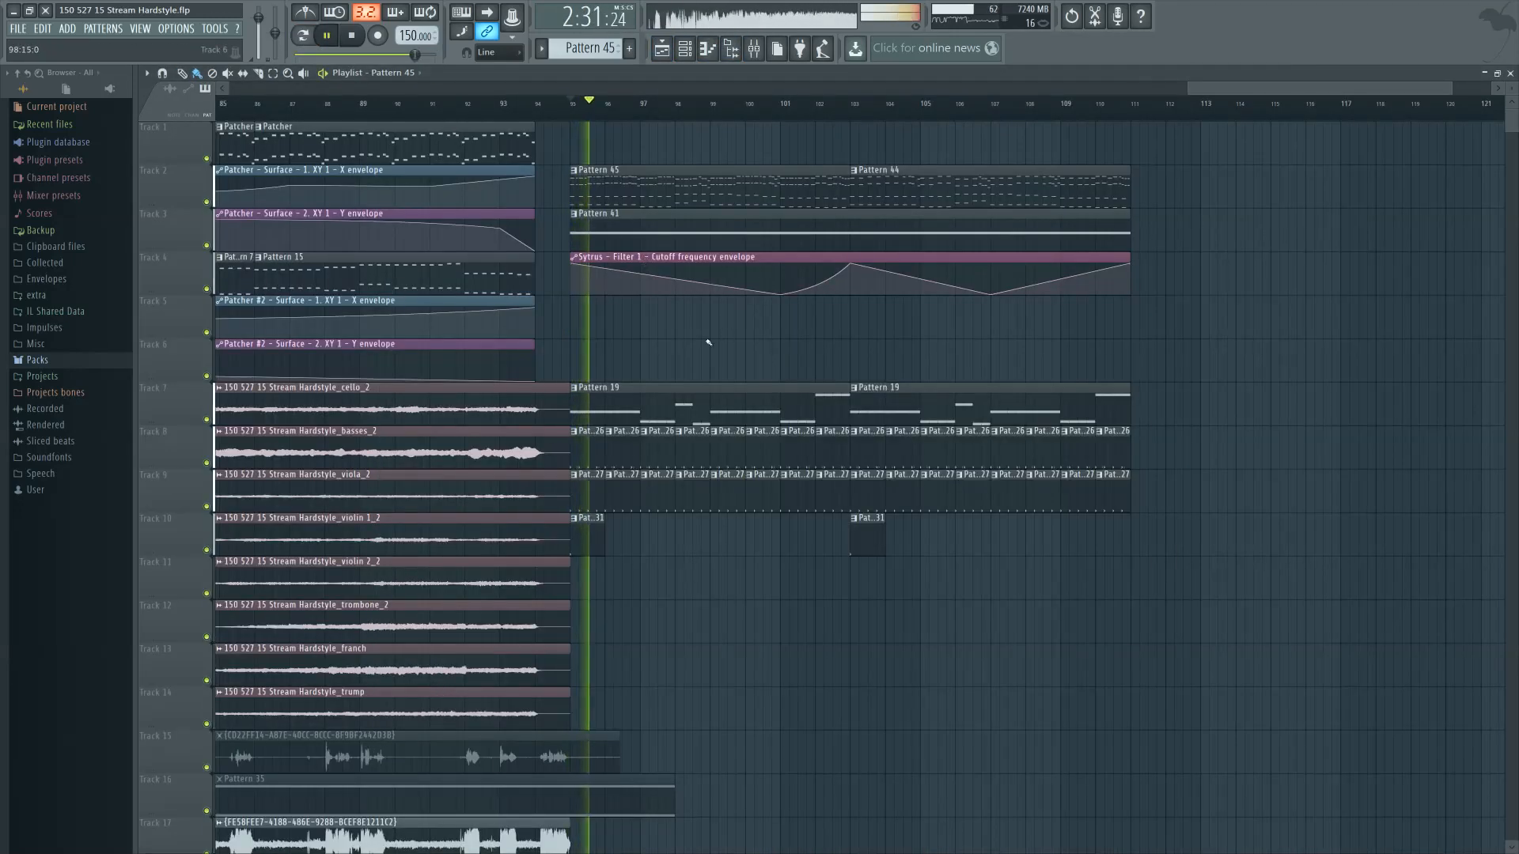
key(F9)
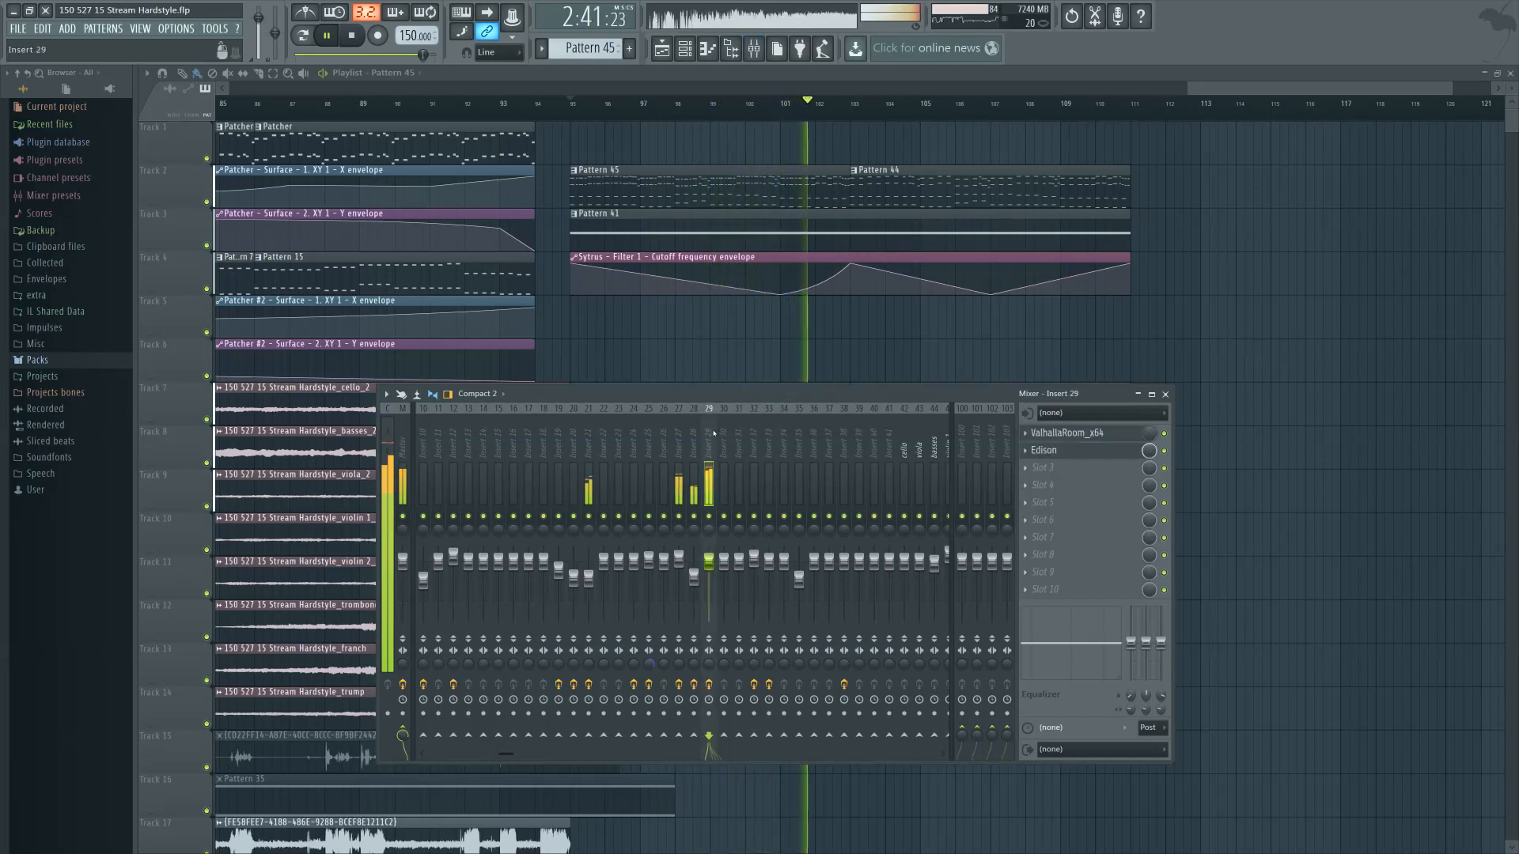
key(F9)
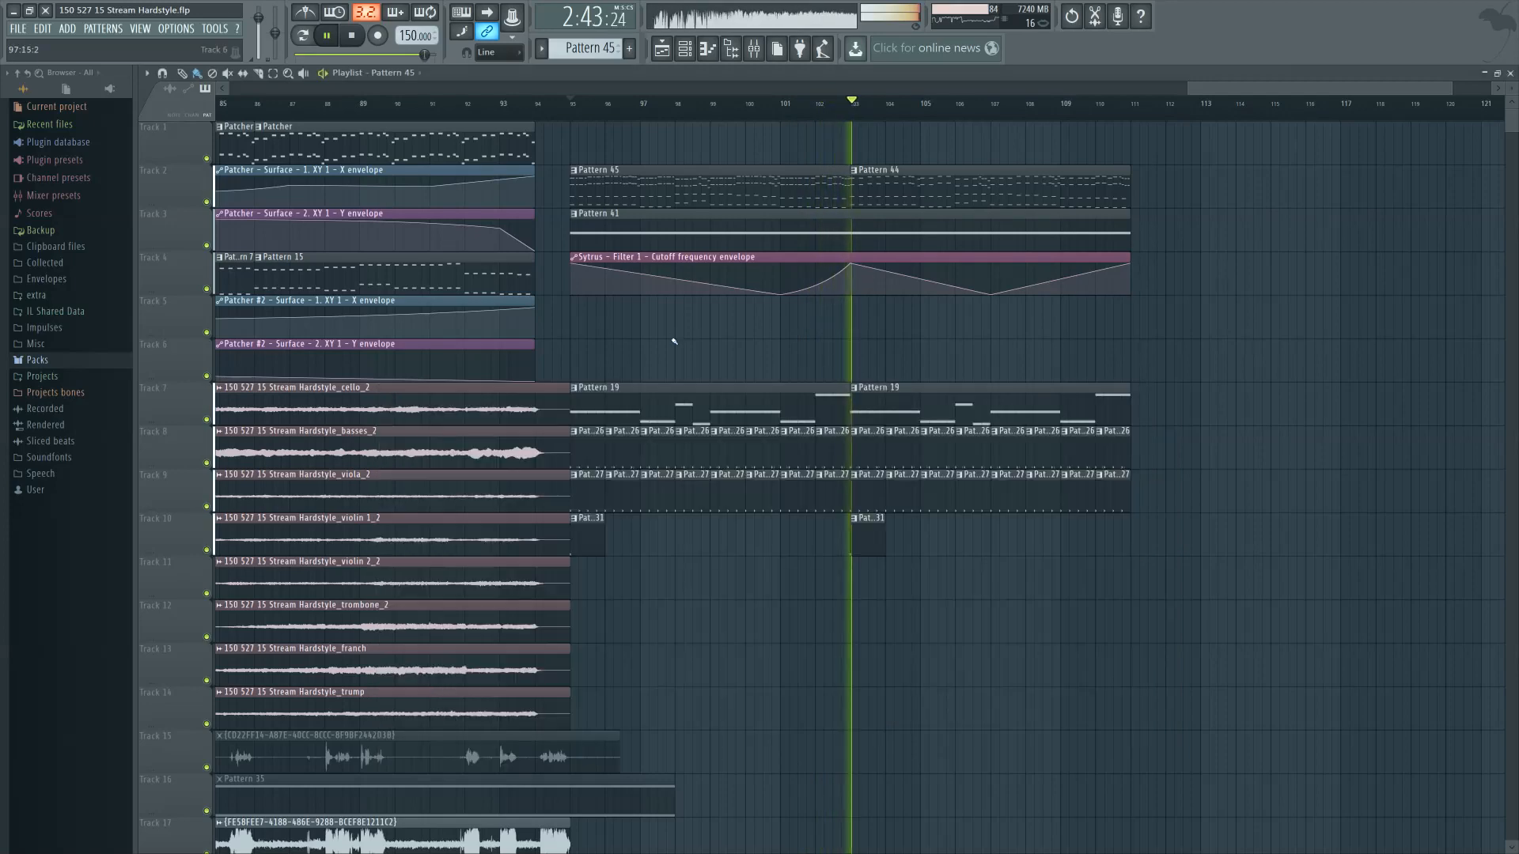
Play the buildup into the drop while reviewing the playlist tracks and the mixer levels
key(space)
scroll(852, 113, down, 3)
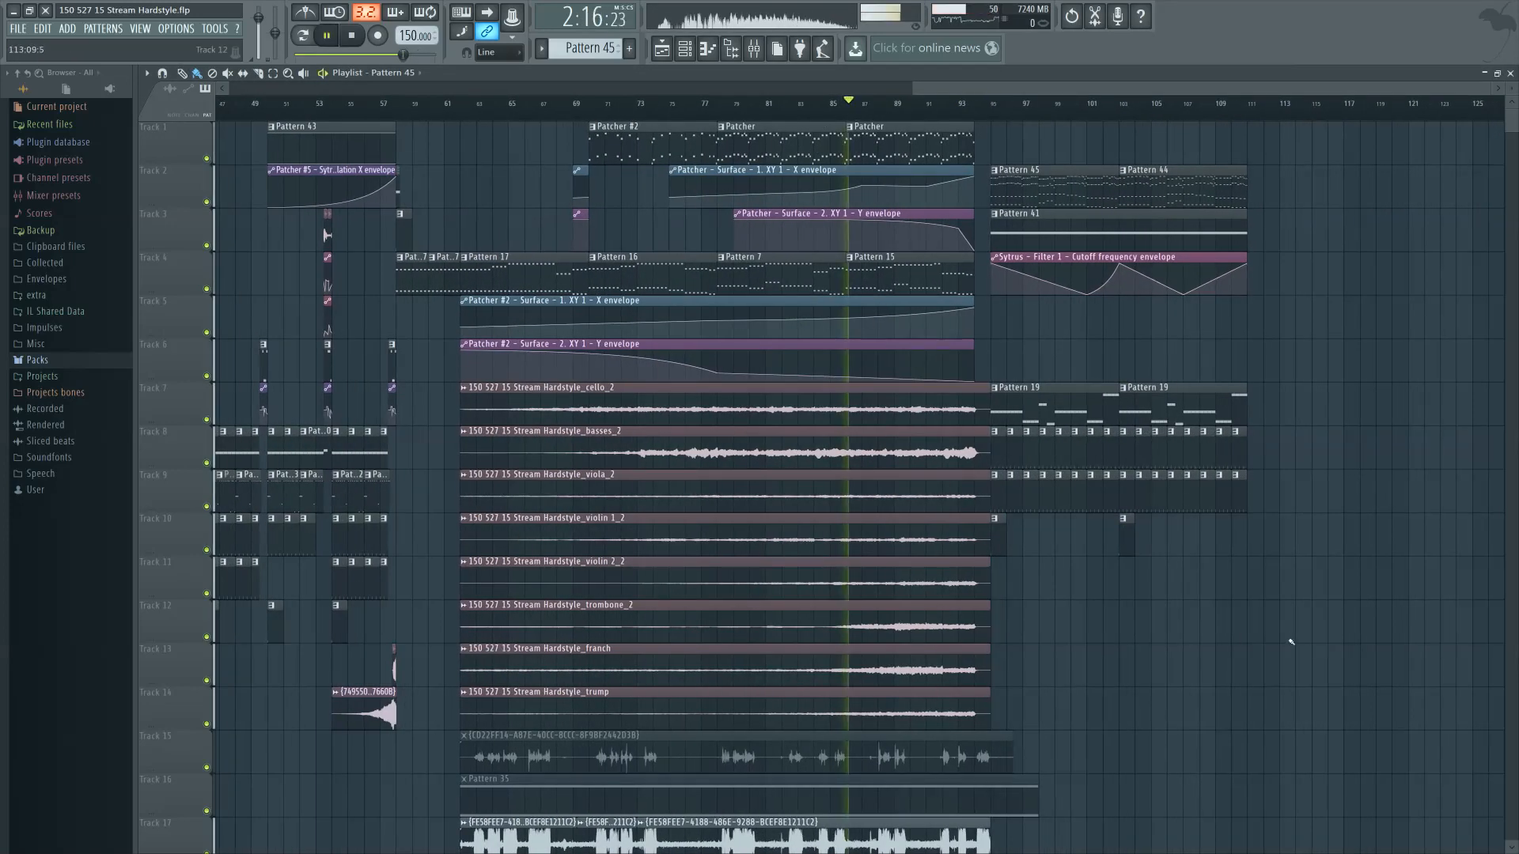
scroll(1186, 640, right, 2)
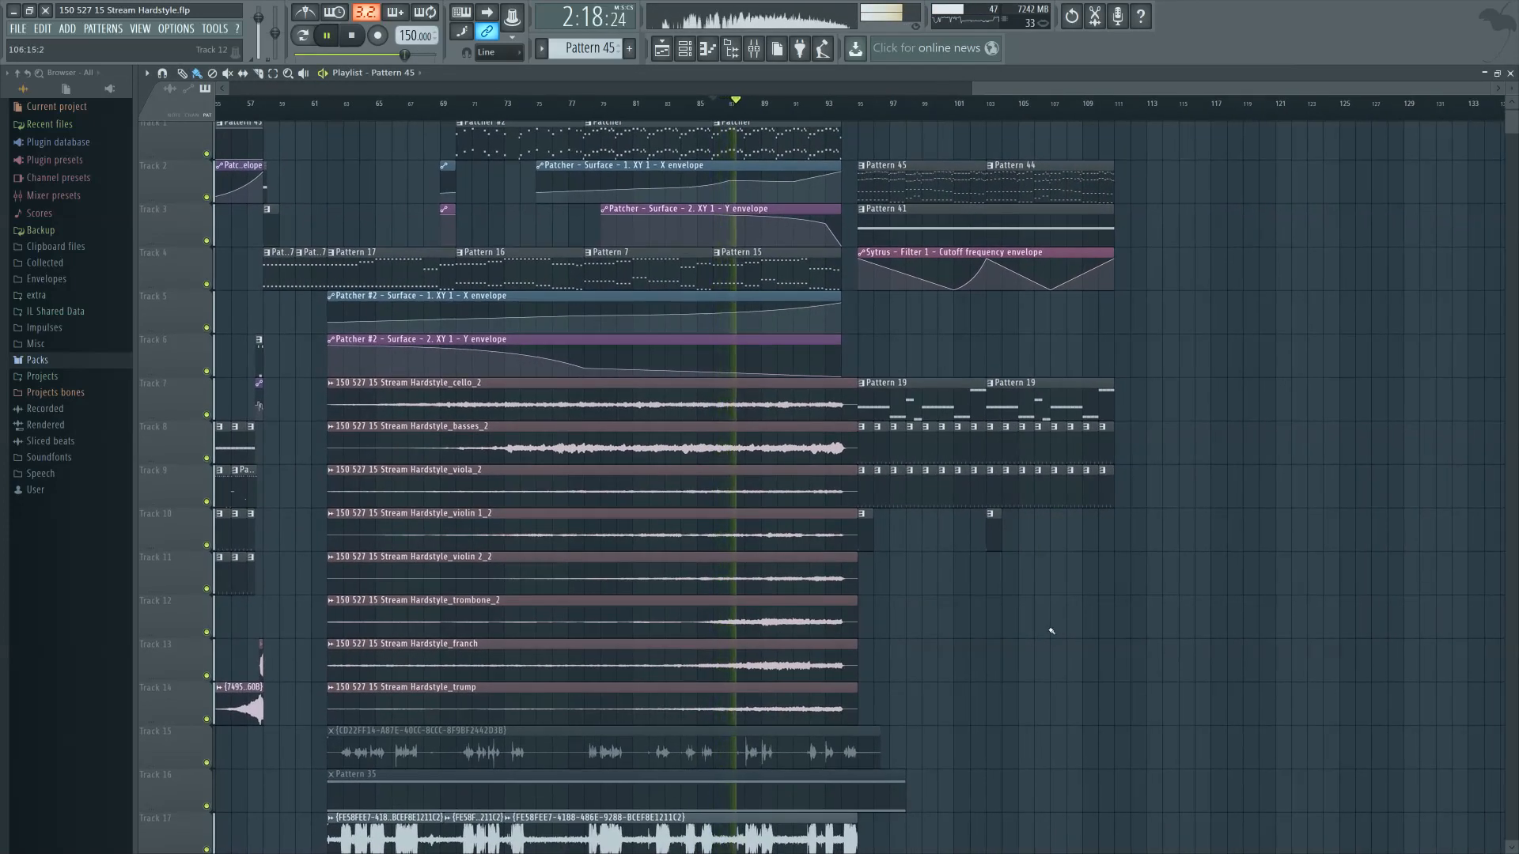
scroll(1080, 631, right, 2)
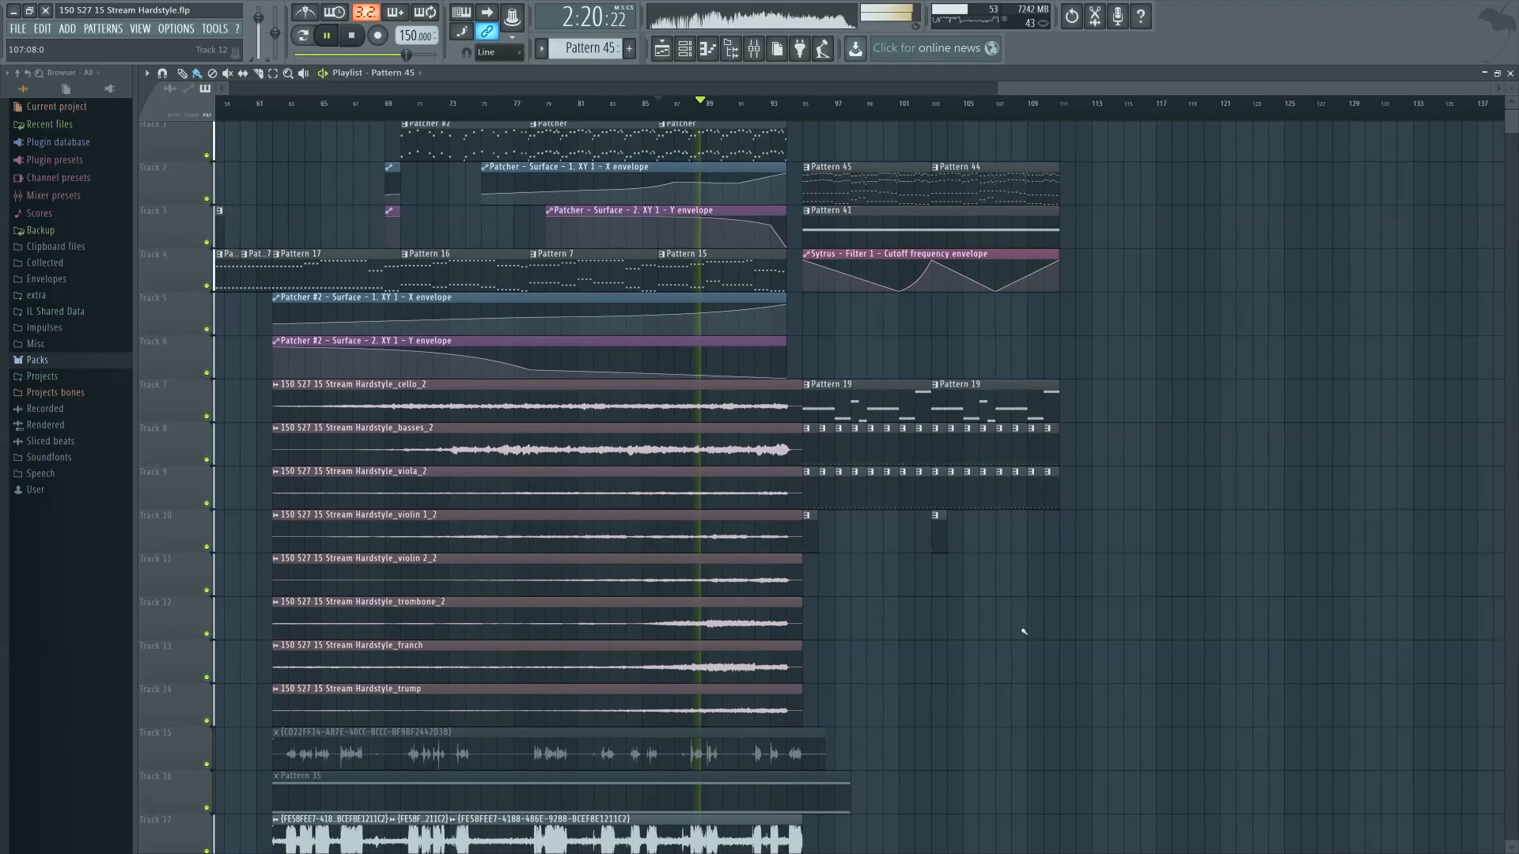
scroll(981, 630, down, 8)
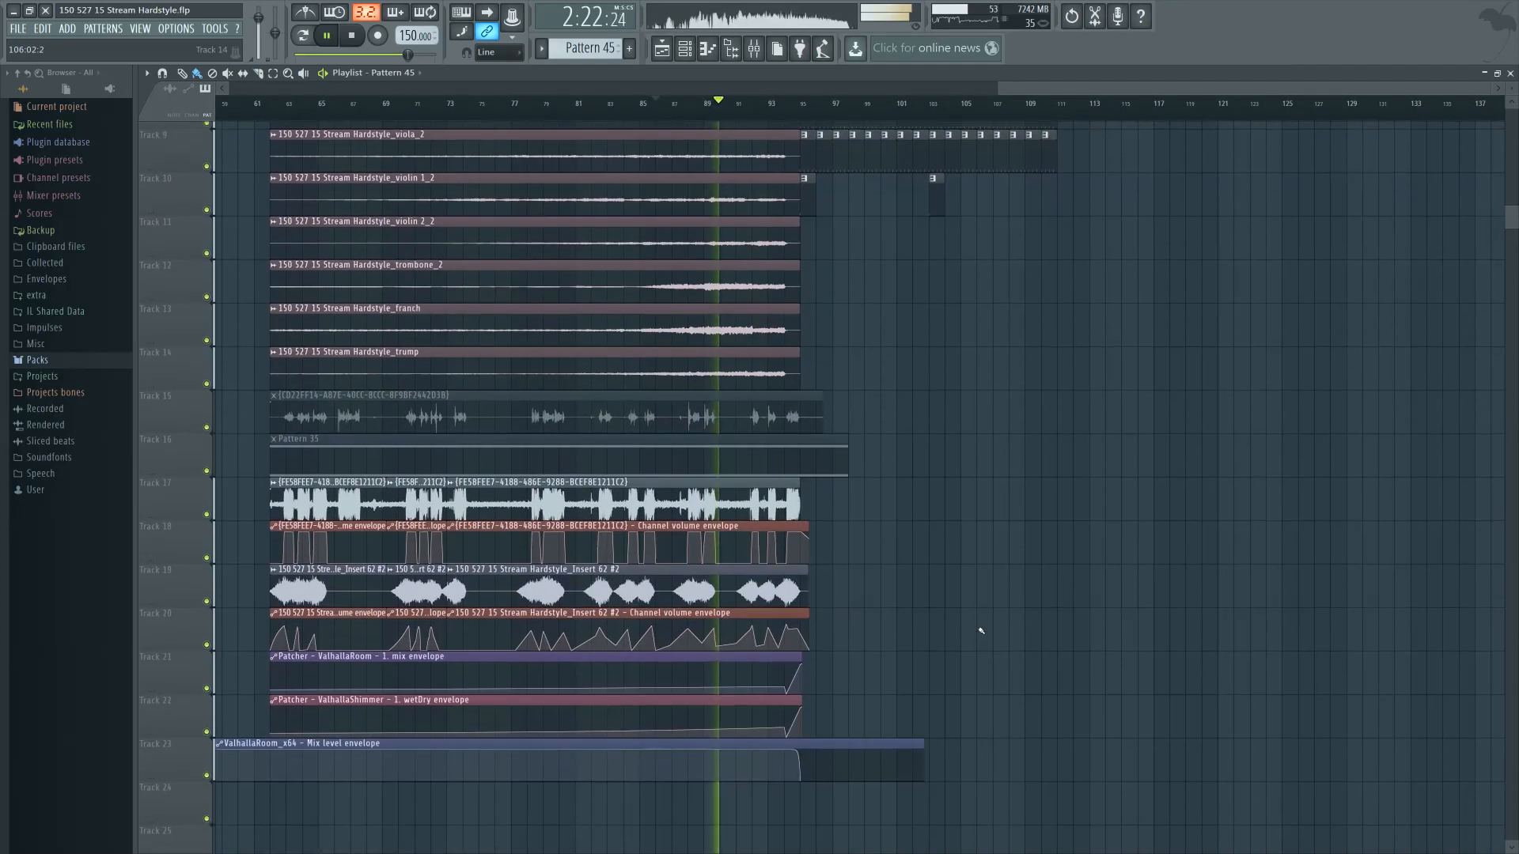
scroll(981, 630, up, 7)
scroll(981, 631, up, 2)
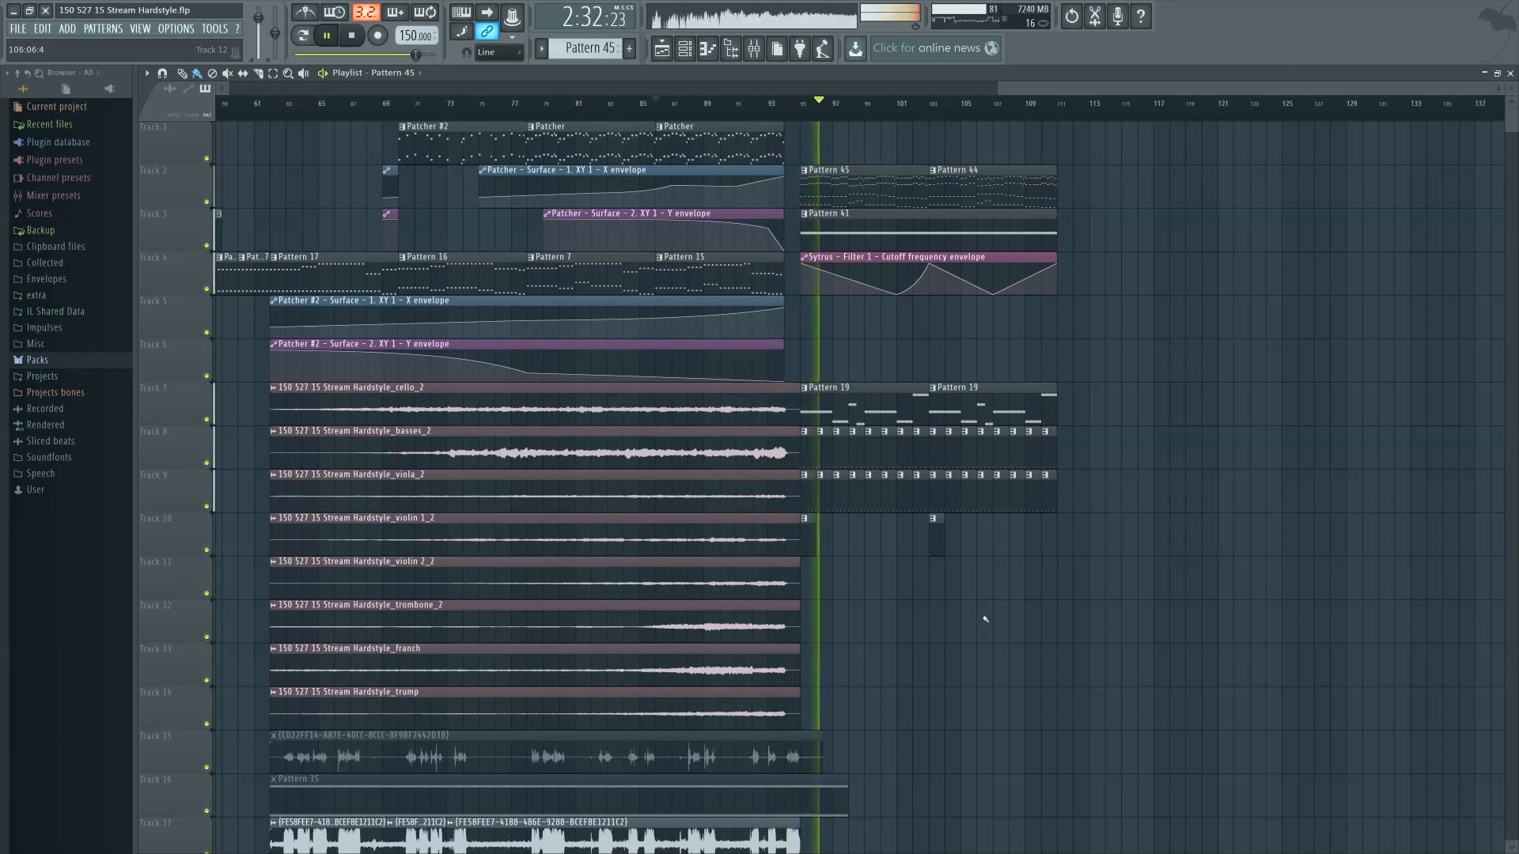
click(754, 50)
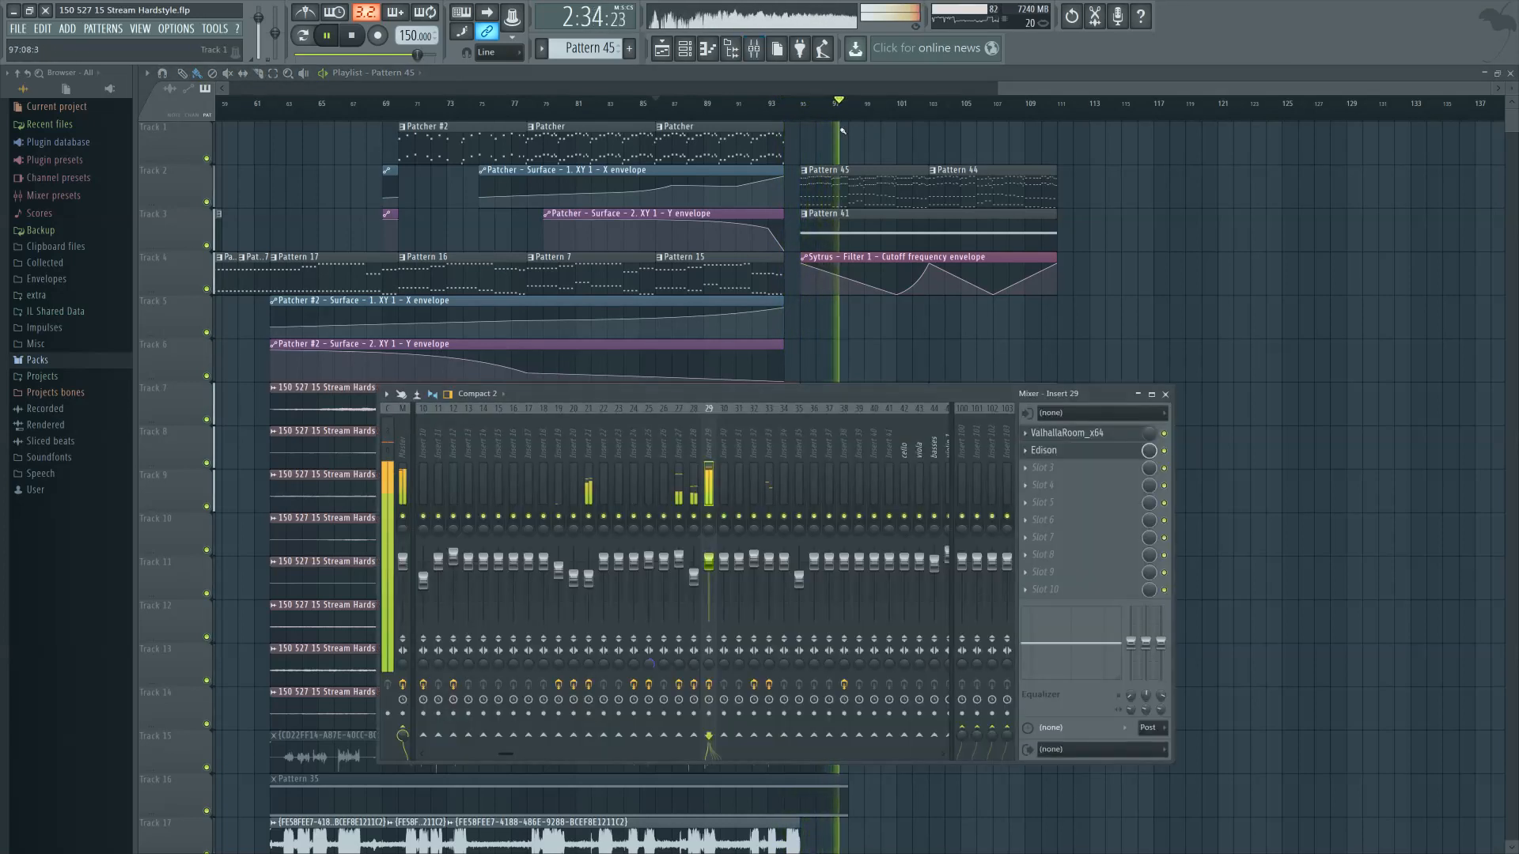
key(F9)
Loop the Pattern 45 lead in pattern mode and delete the short G#7/G#6 ghost pair just before the late A7/A6 pair in bar 2
scroll(825, 109, up, 5)
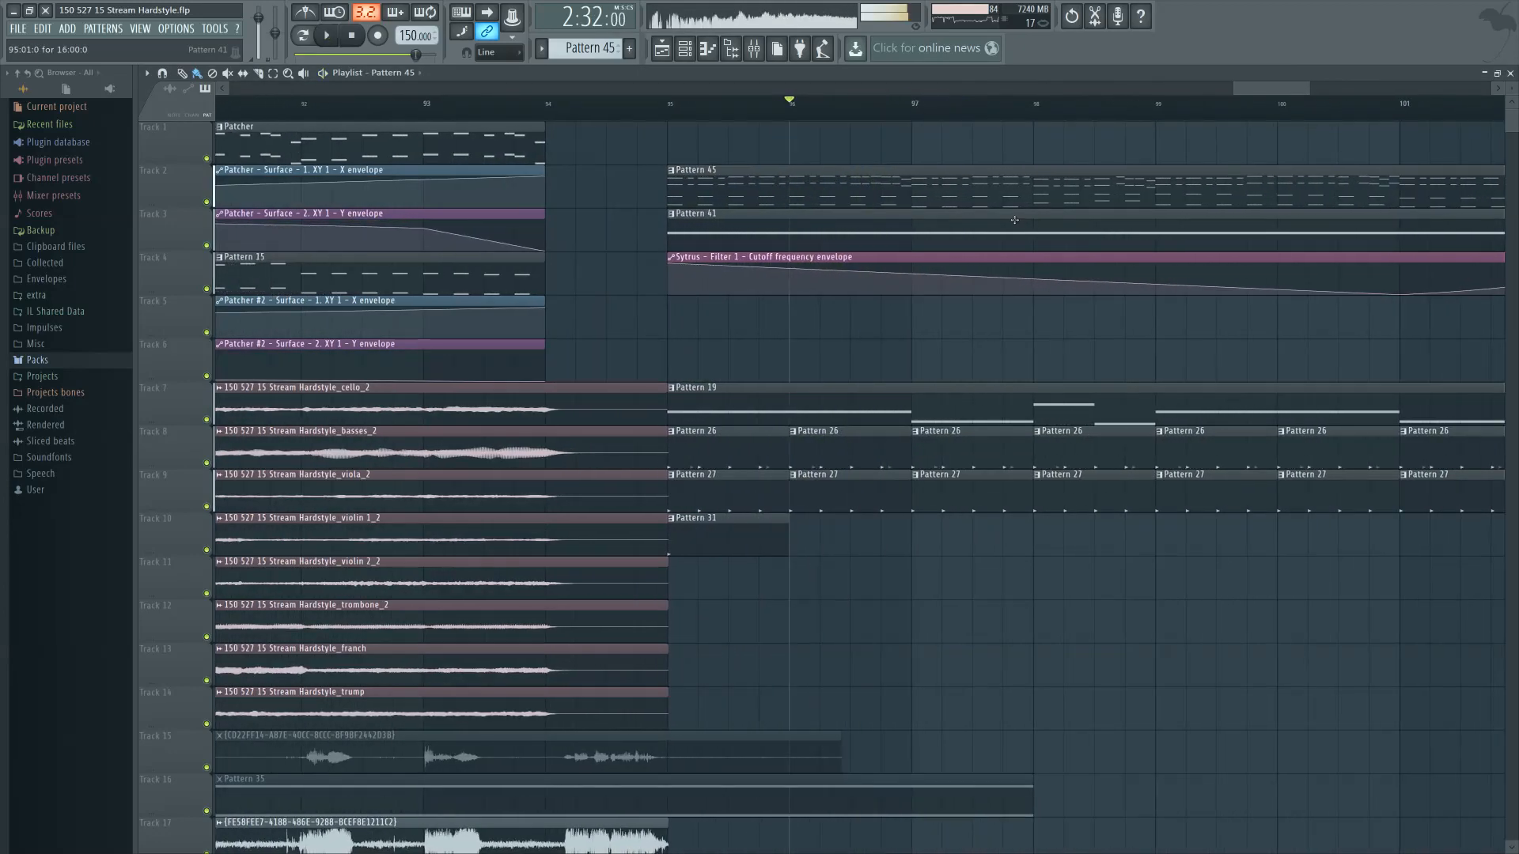
key(F7)
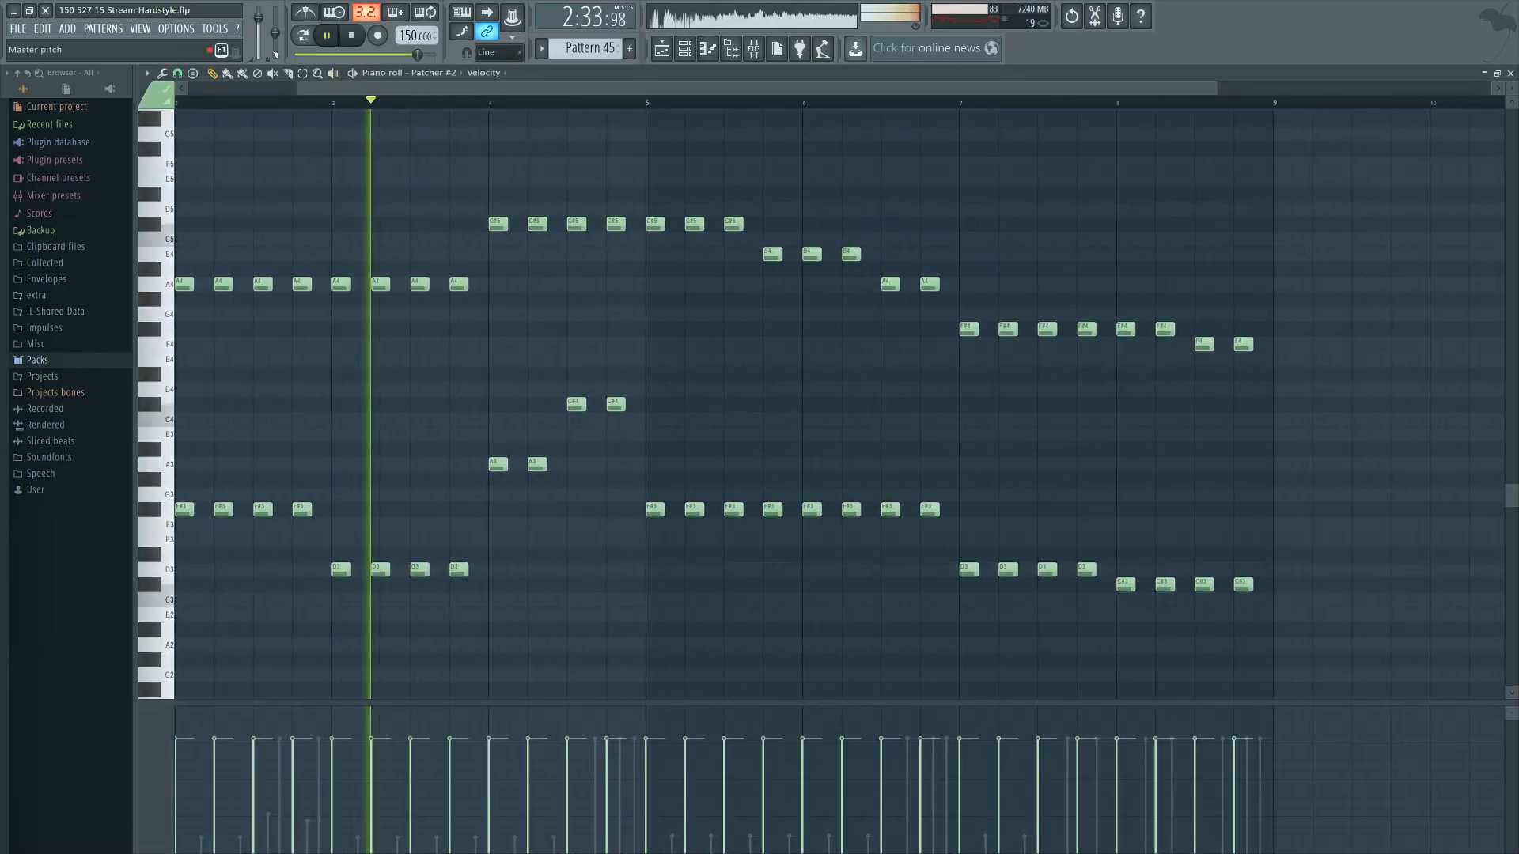
click(301, 35)
scroll(614, 516, up, 10)
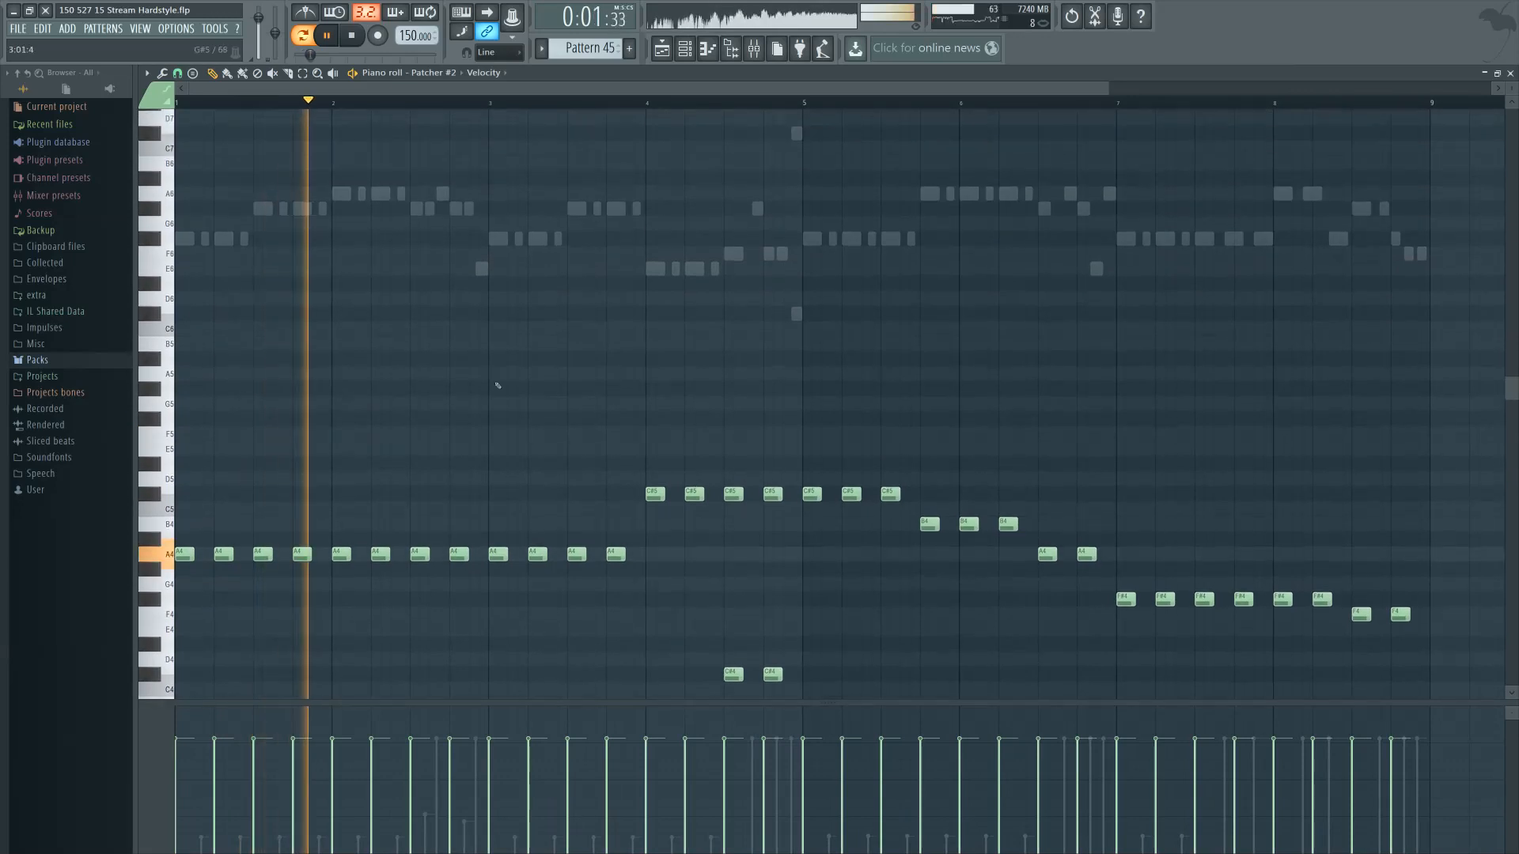
double_click(455, 391)
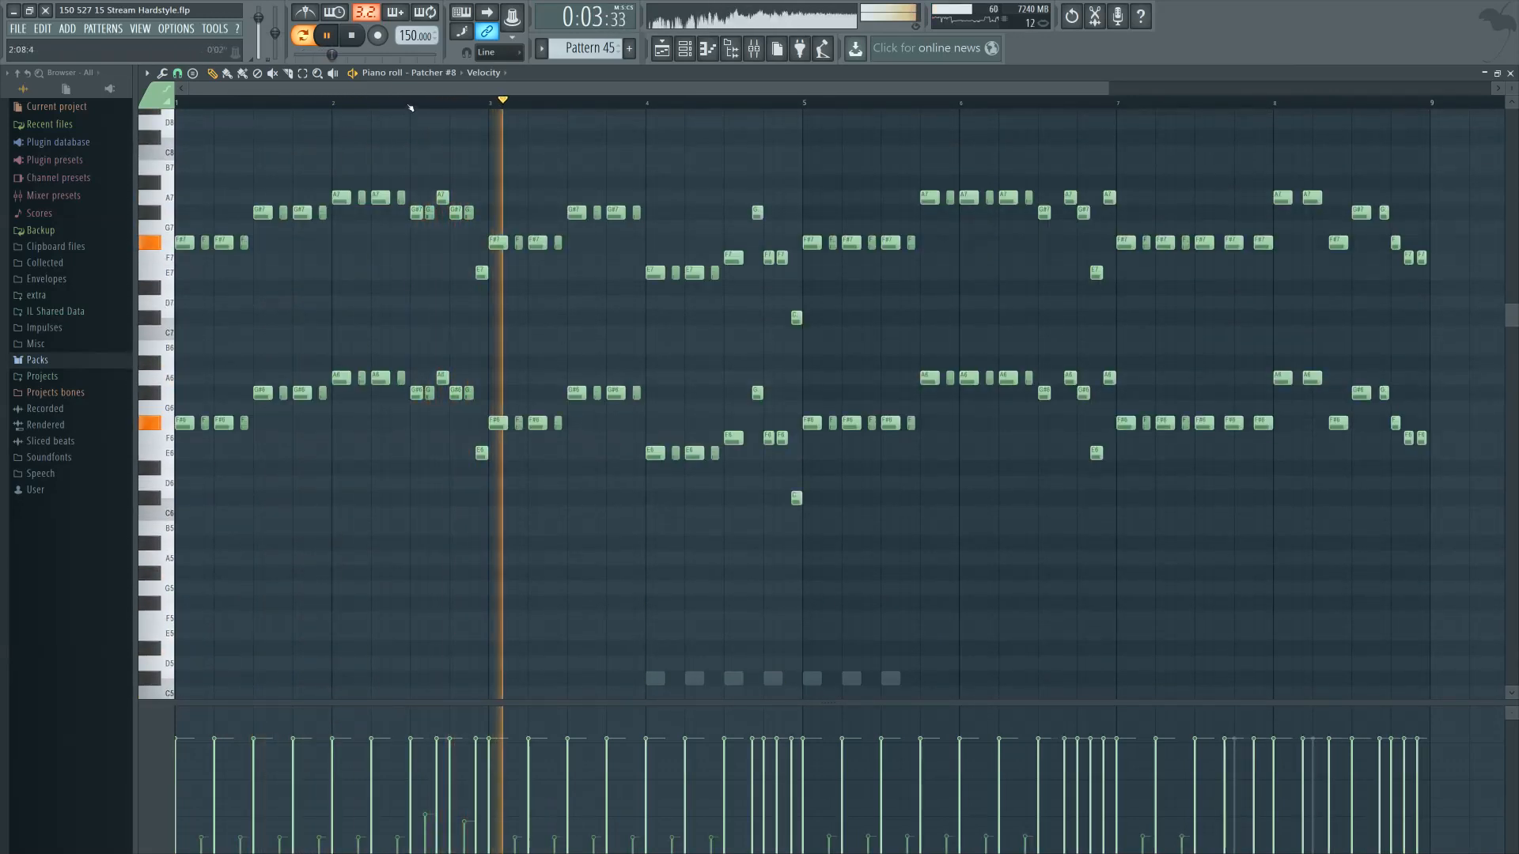
scroll(427, 281, up, 2)
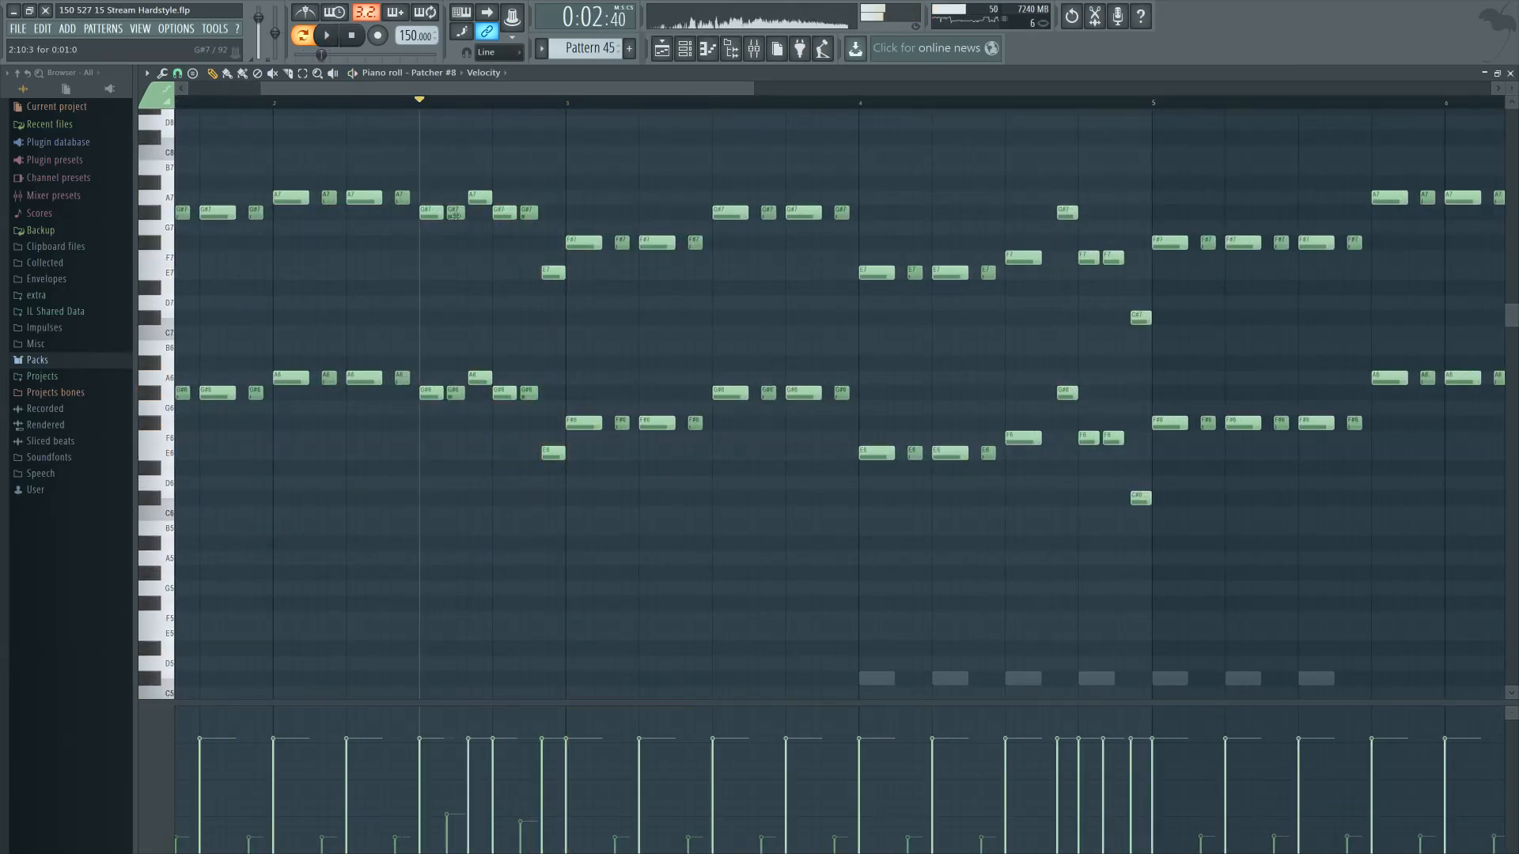
key(space)
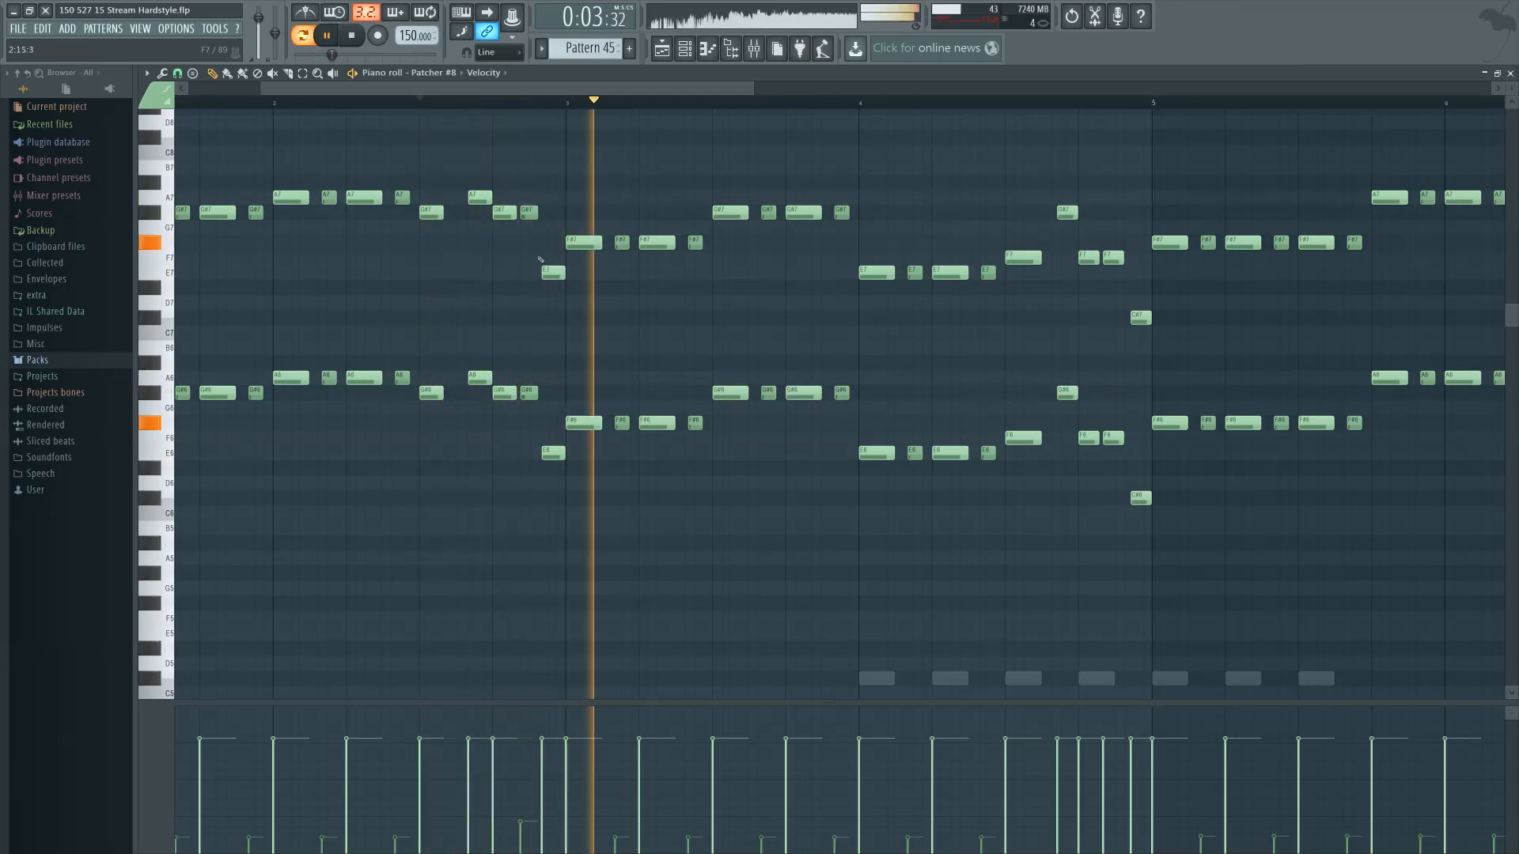
Shorten the main G#7/G#6 pair and the E7/E6 pair at the end of bar 2 in the lead
drag(500, 208, 510, 393)
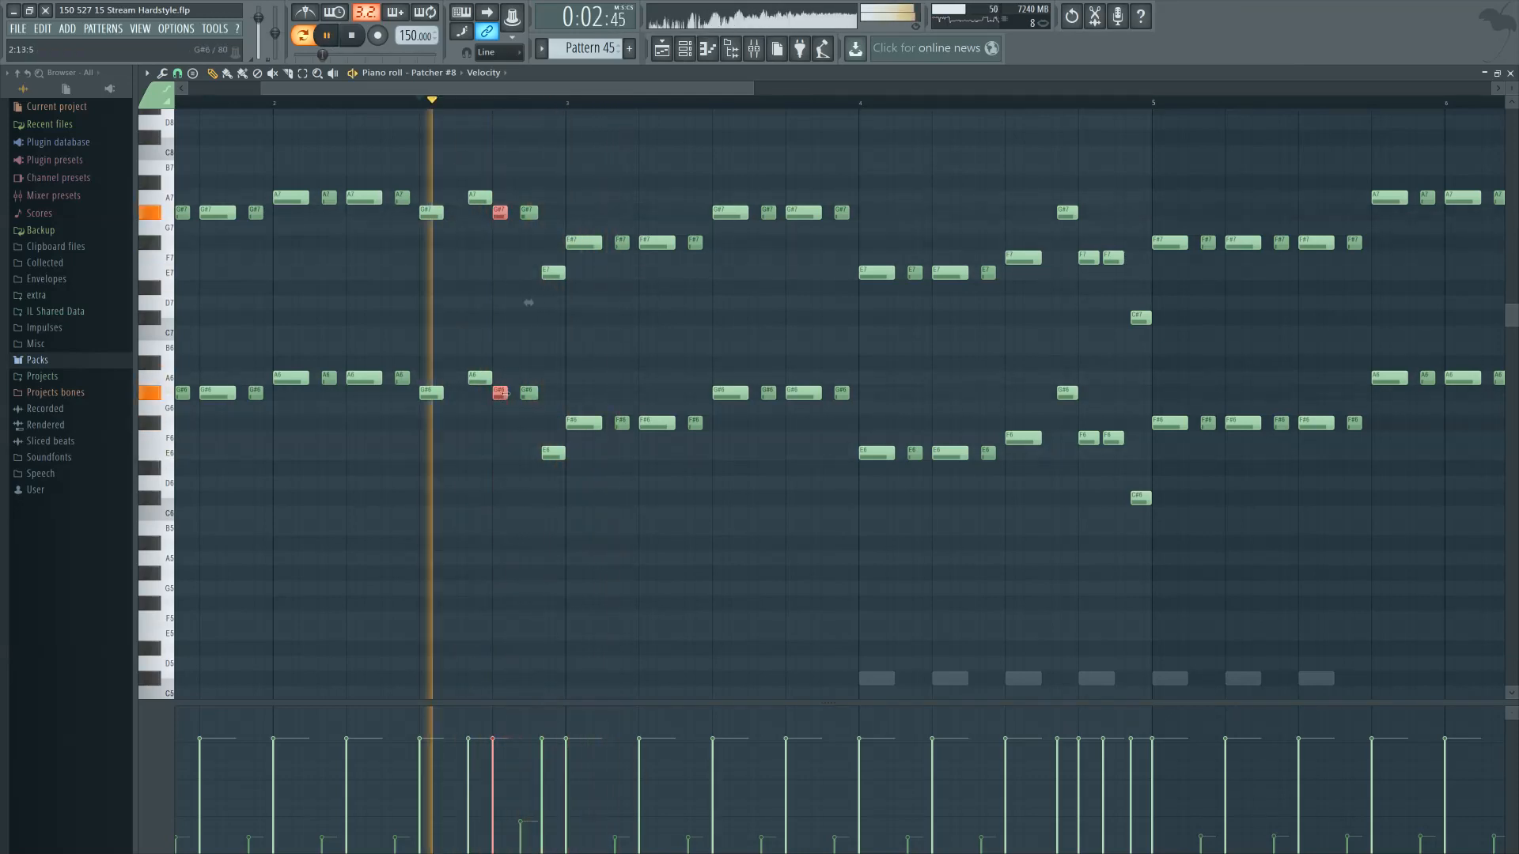
drag(552, 268, 550, 454)
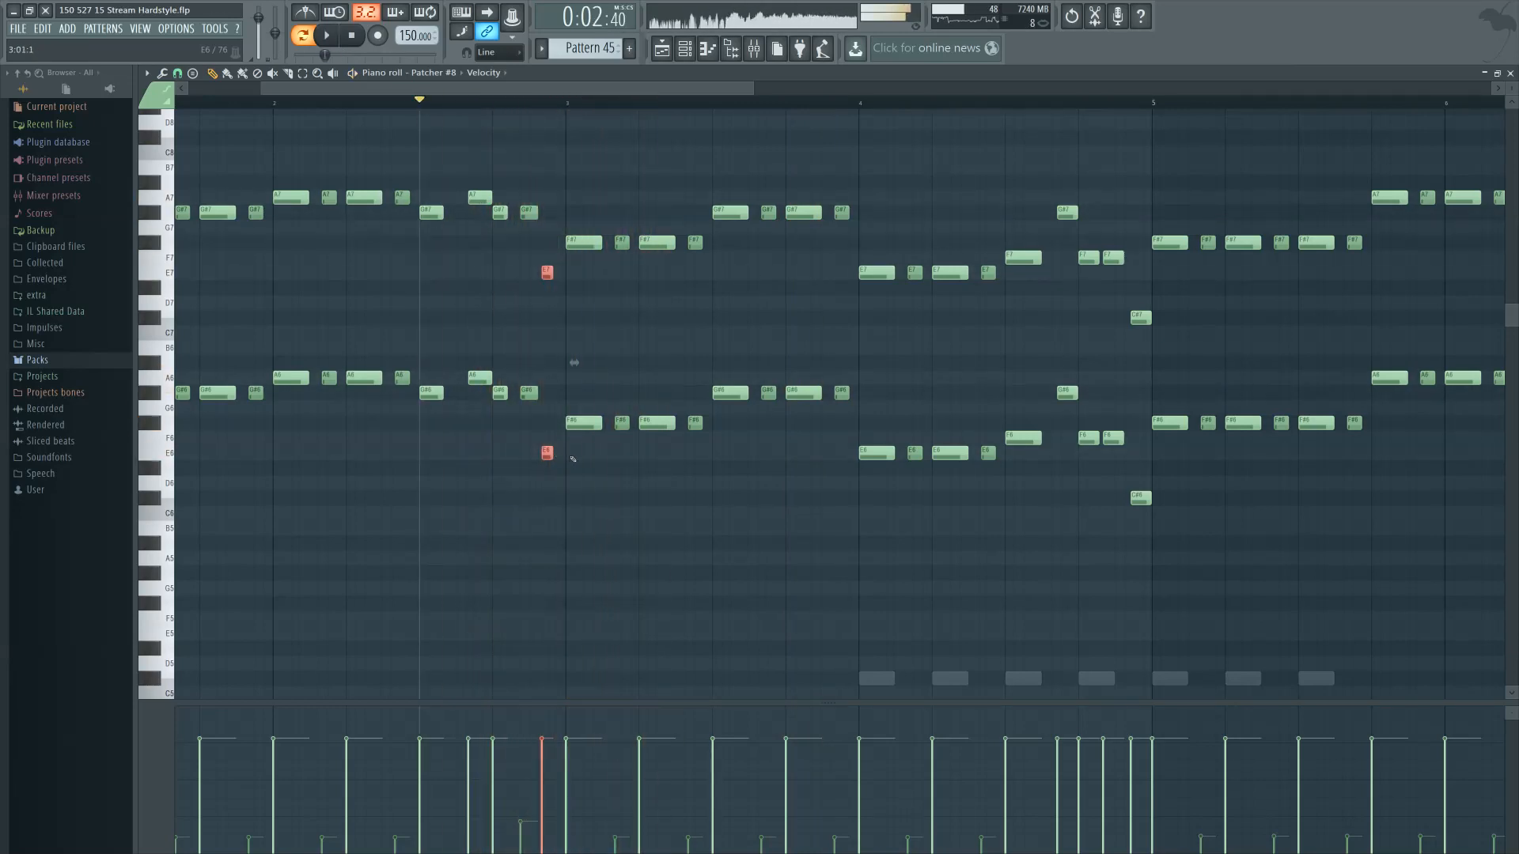
click(590, 475)
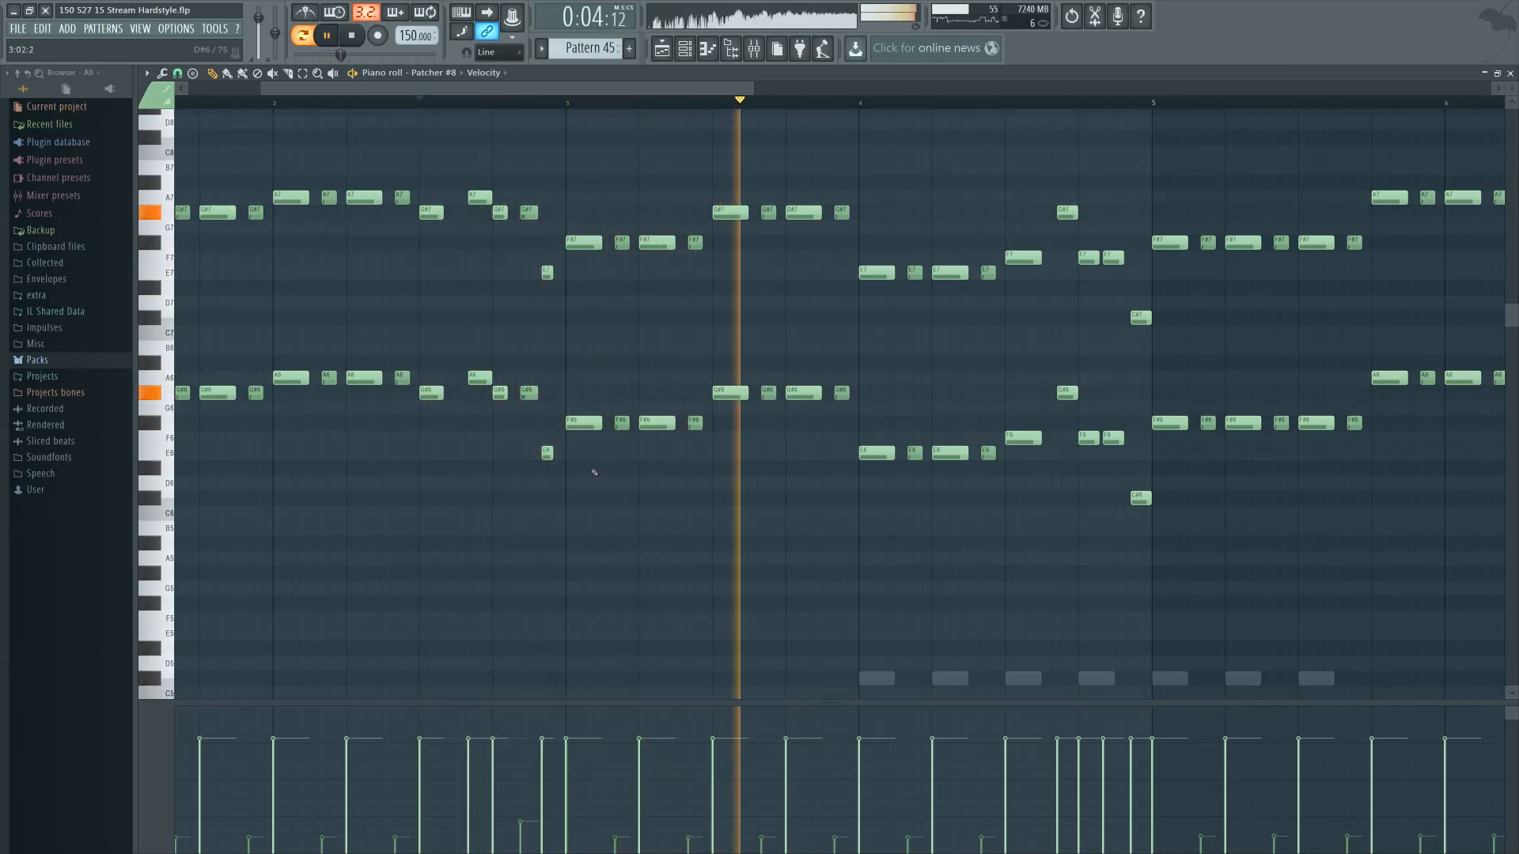
Shorten the last lead notes of bar 4, from G#7/G#6 to C#7/C#6, and the last three pairs of bar 6
scroll(594, 472, down, 2)
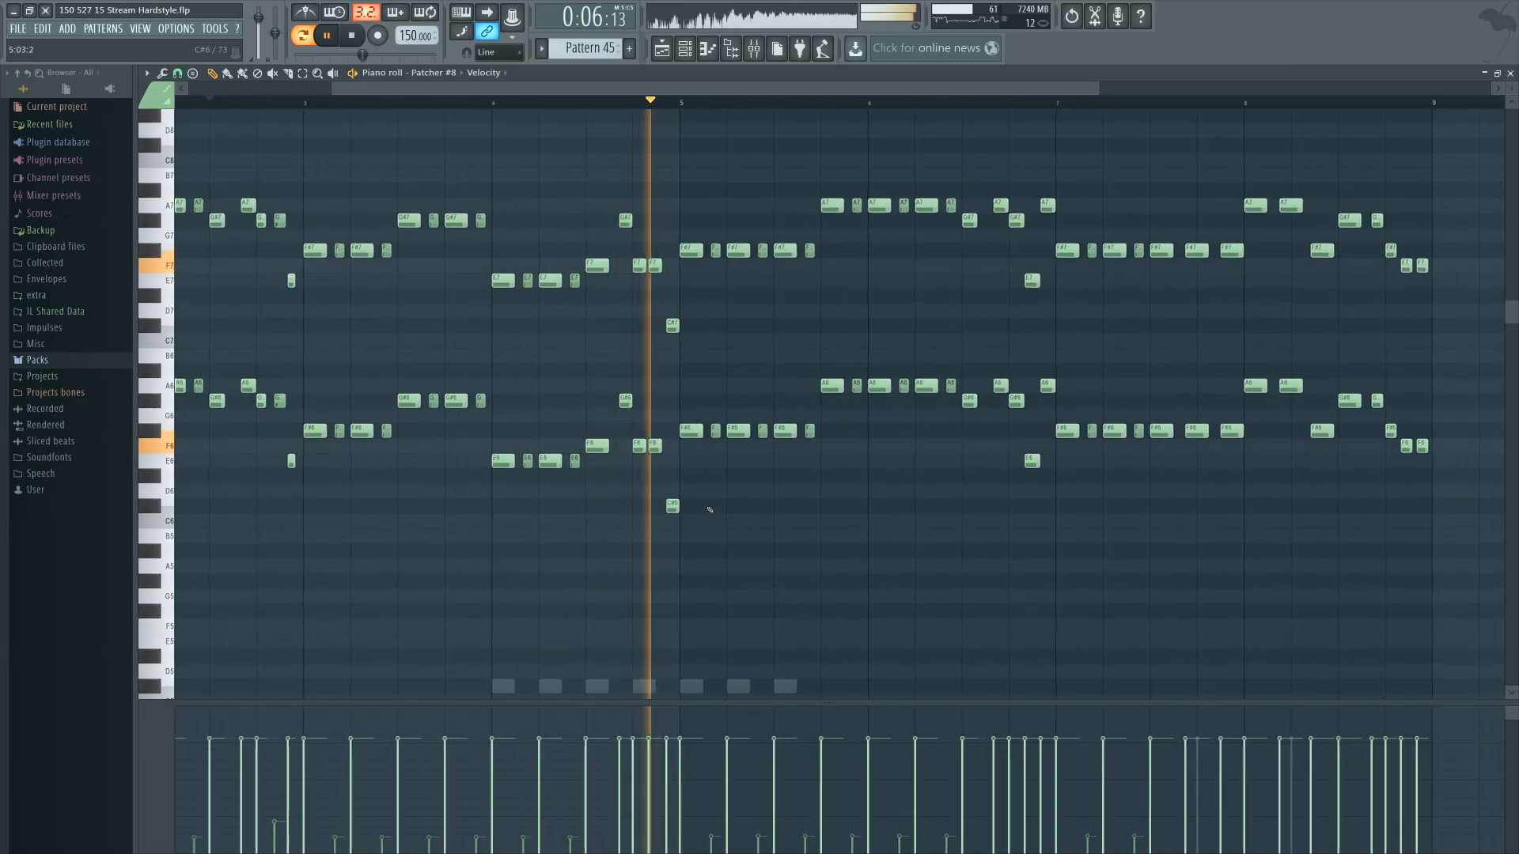
drag(620, 212, 674, 511)
click(762, 509)
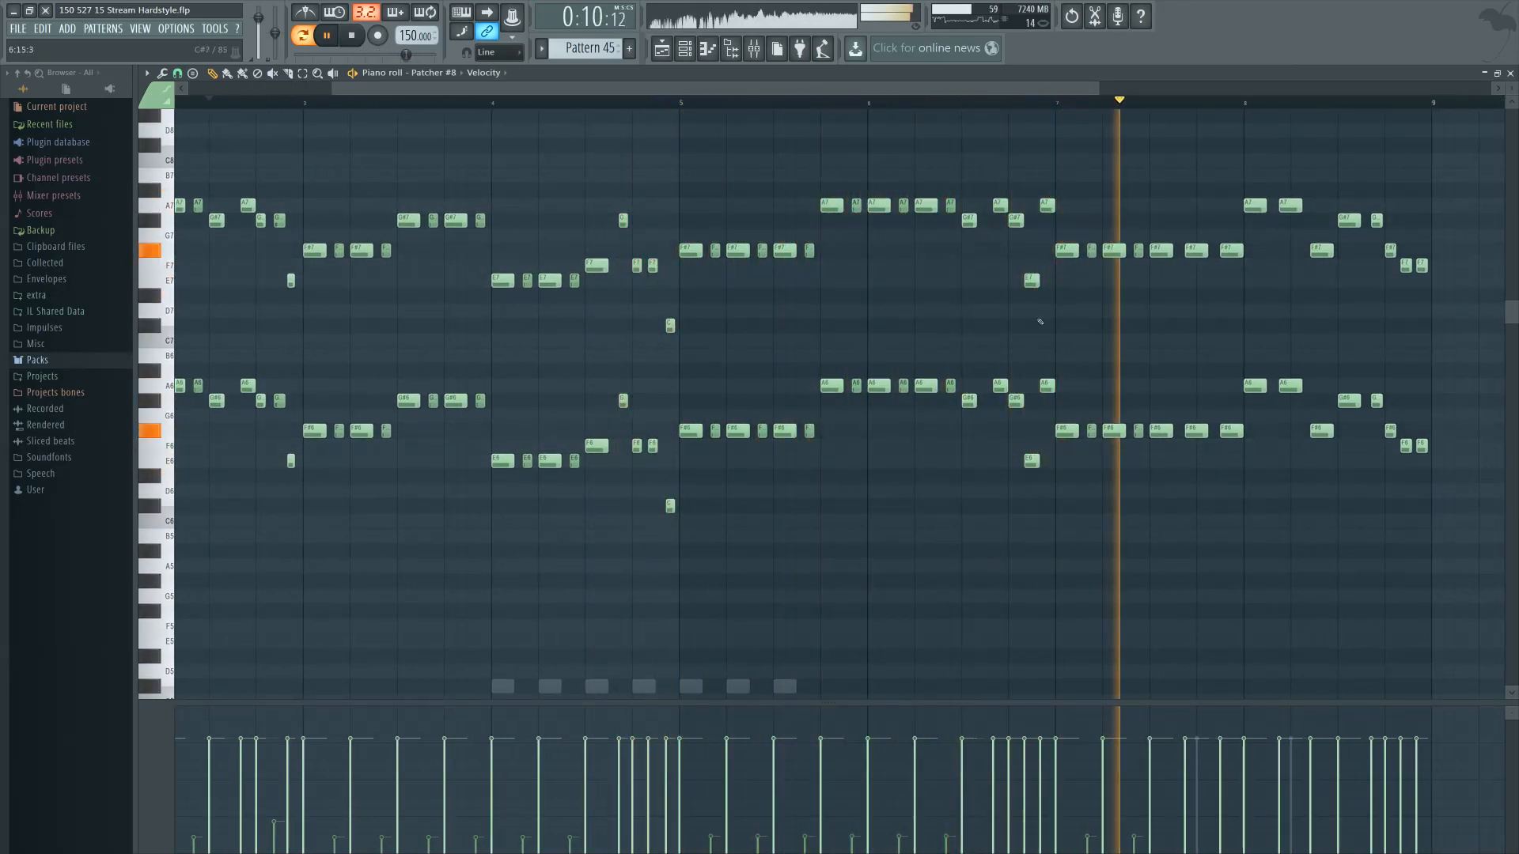
drag(1039, 194, 1020, 471)
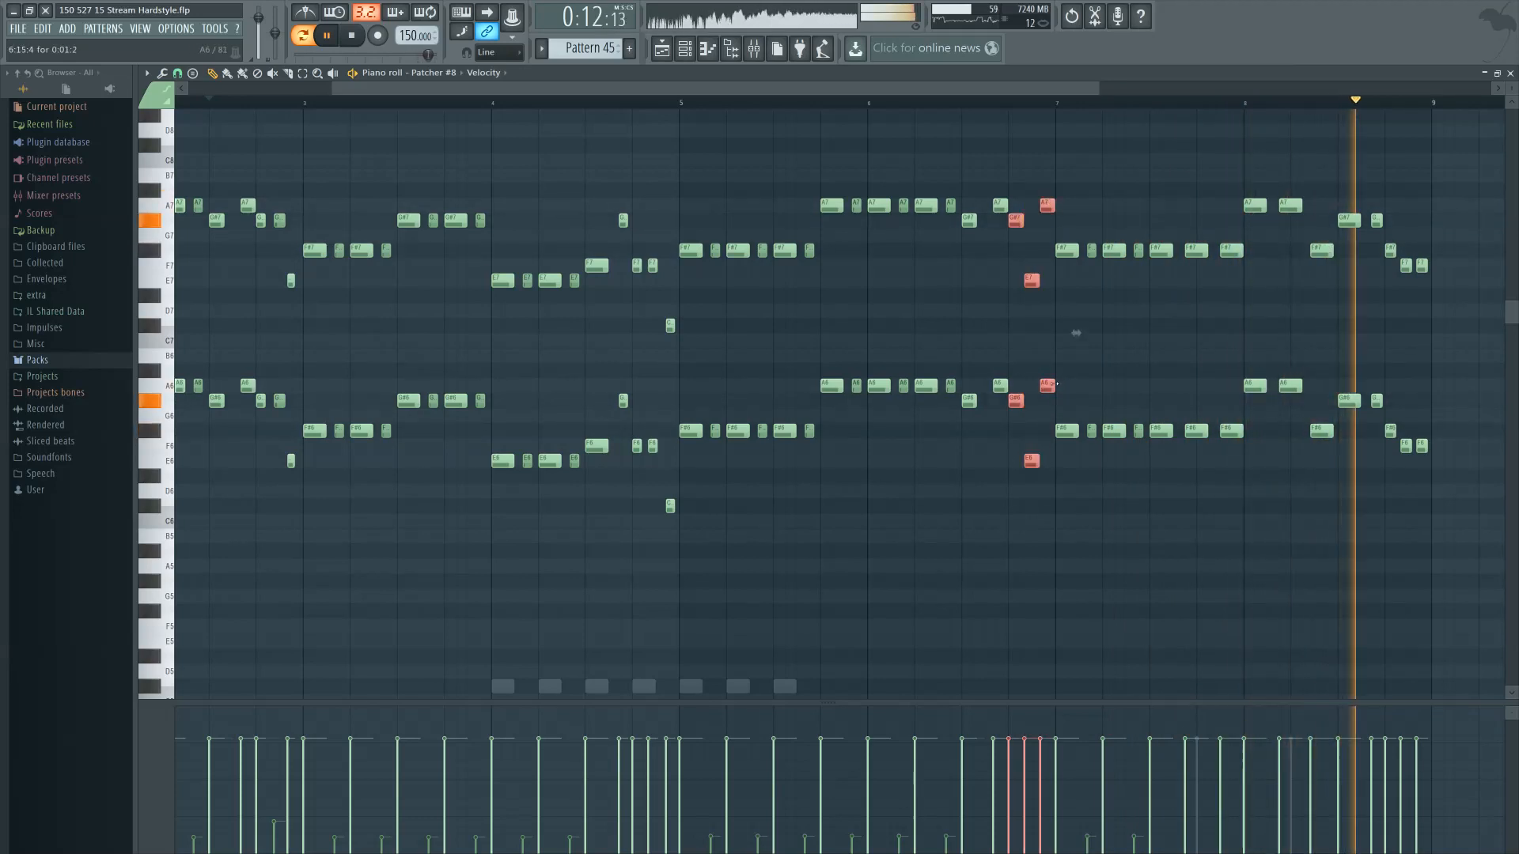
click(585, 350)
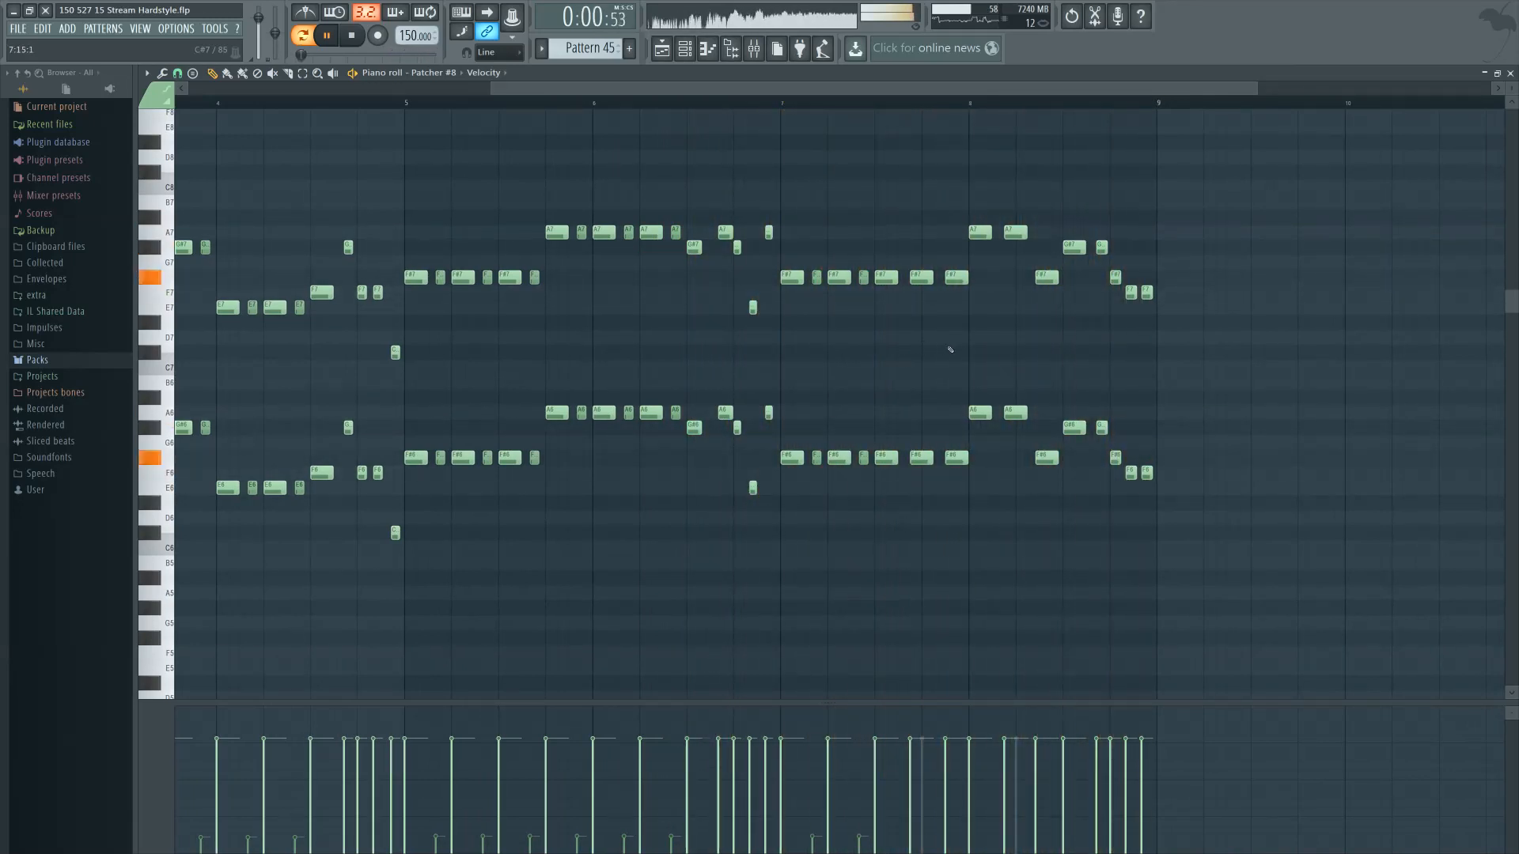
Shorten the two A7/A6 pairs and the following F#7/F#6 pair in bar 8 while replaying the lead
drag(972, 218, 1046, 457)
key(space)
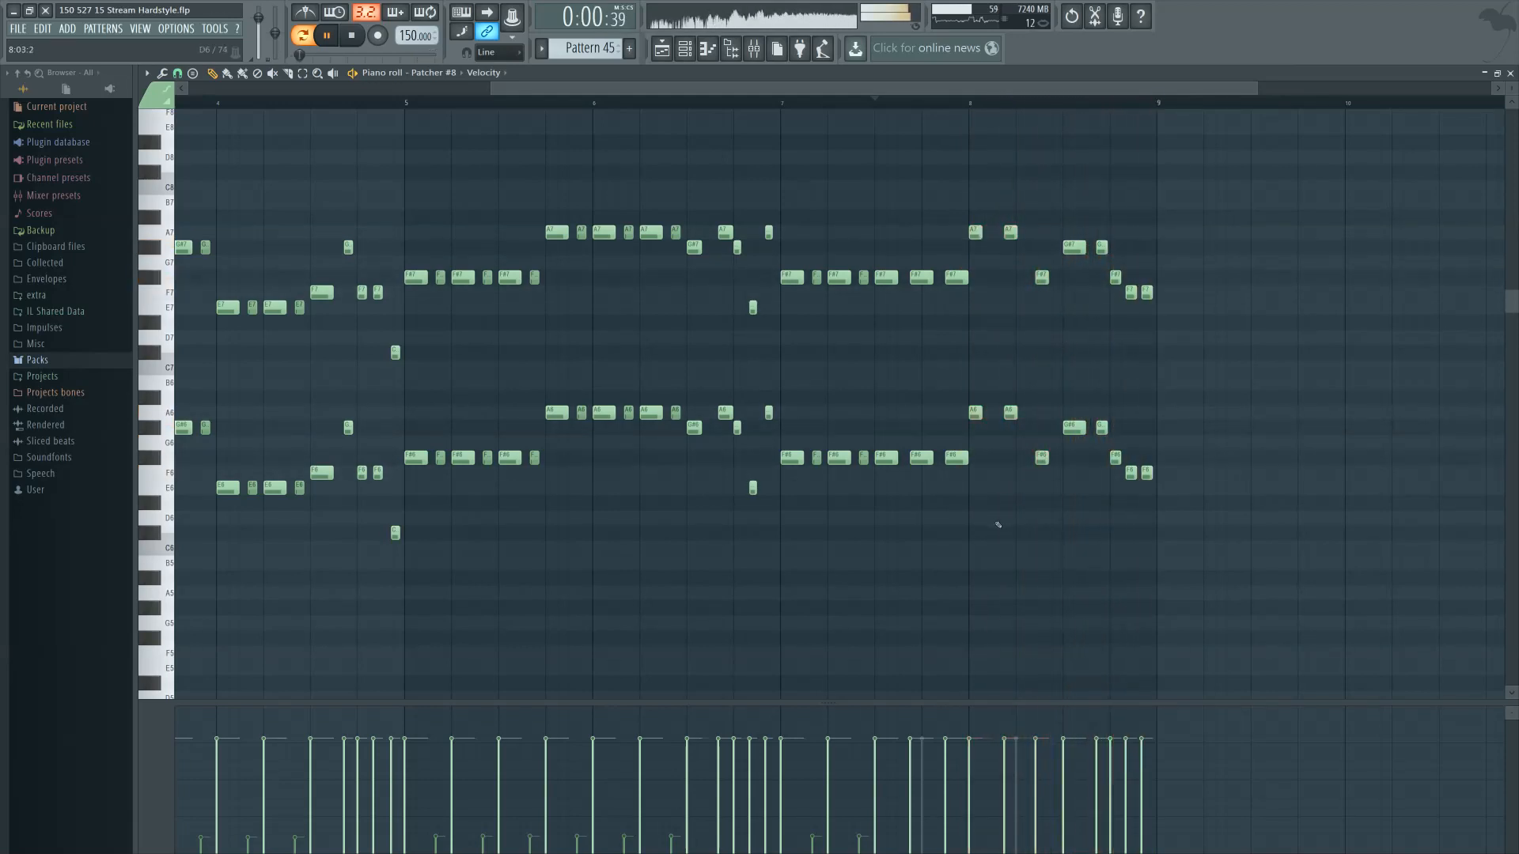
scroll(837, 475, down, 2)
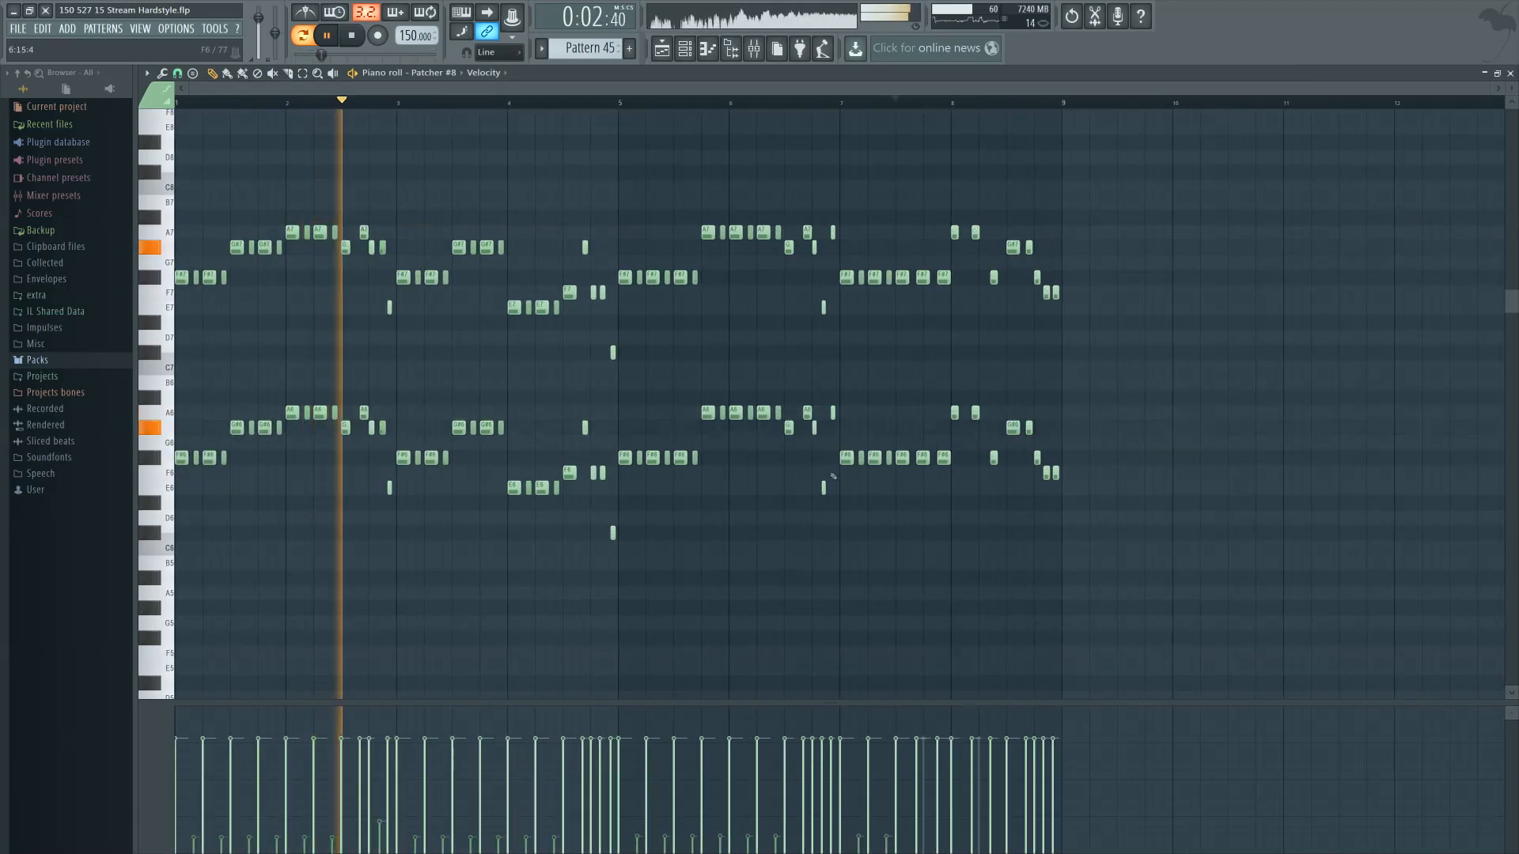
Return to the playlist and play the drop from bar 95 to hear the tightened lead against the kick
key(F9)
key(F5)
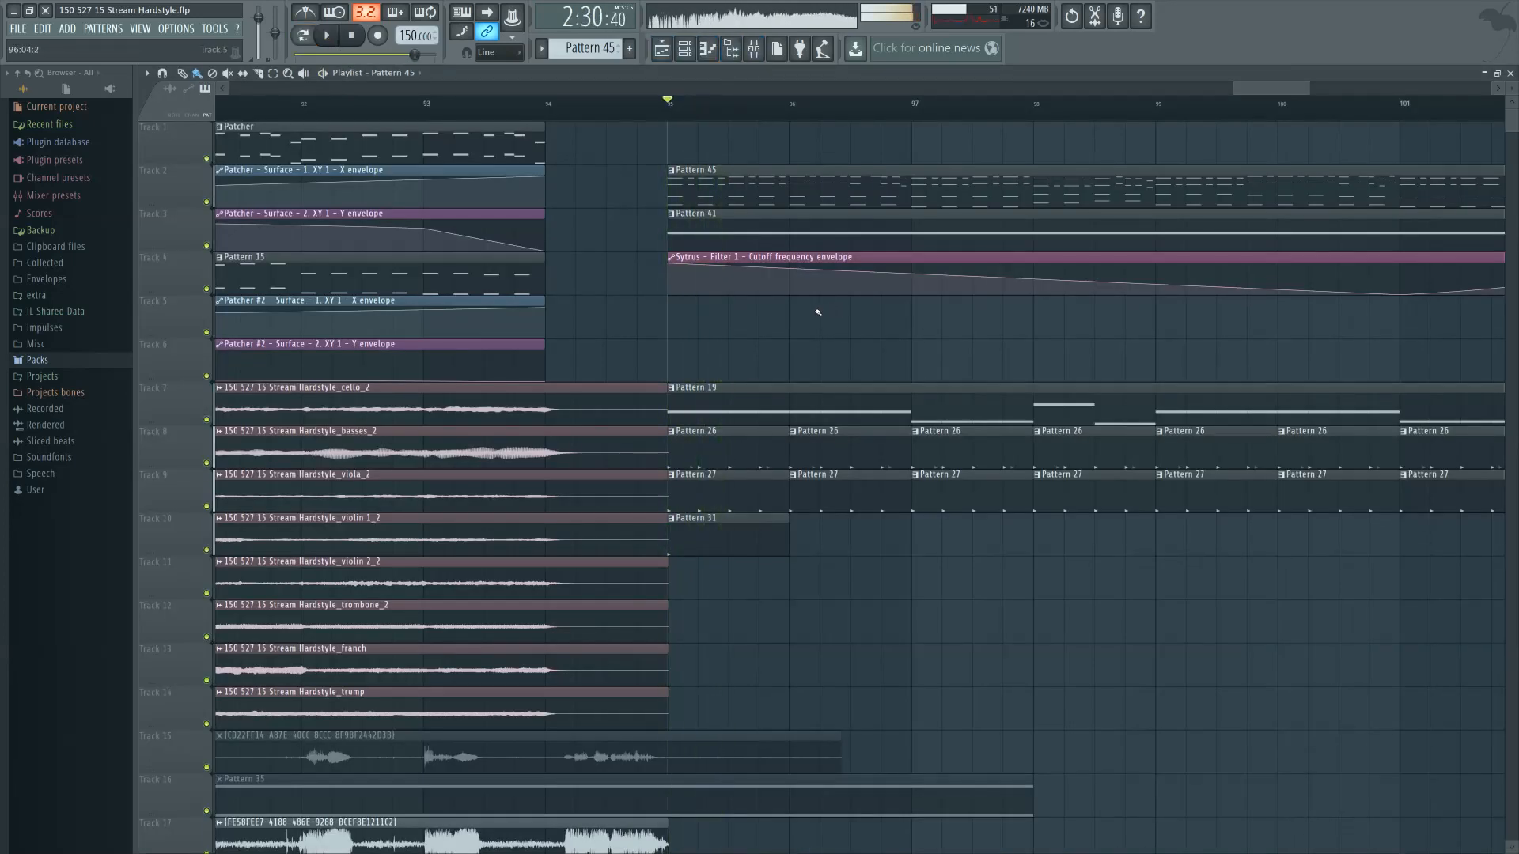
key(space)
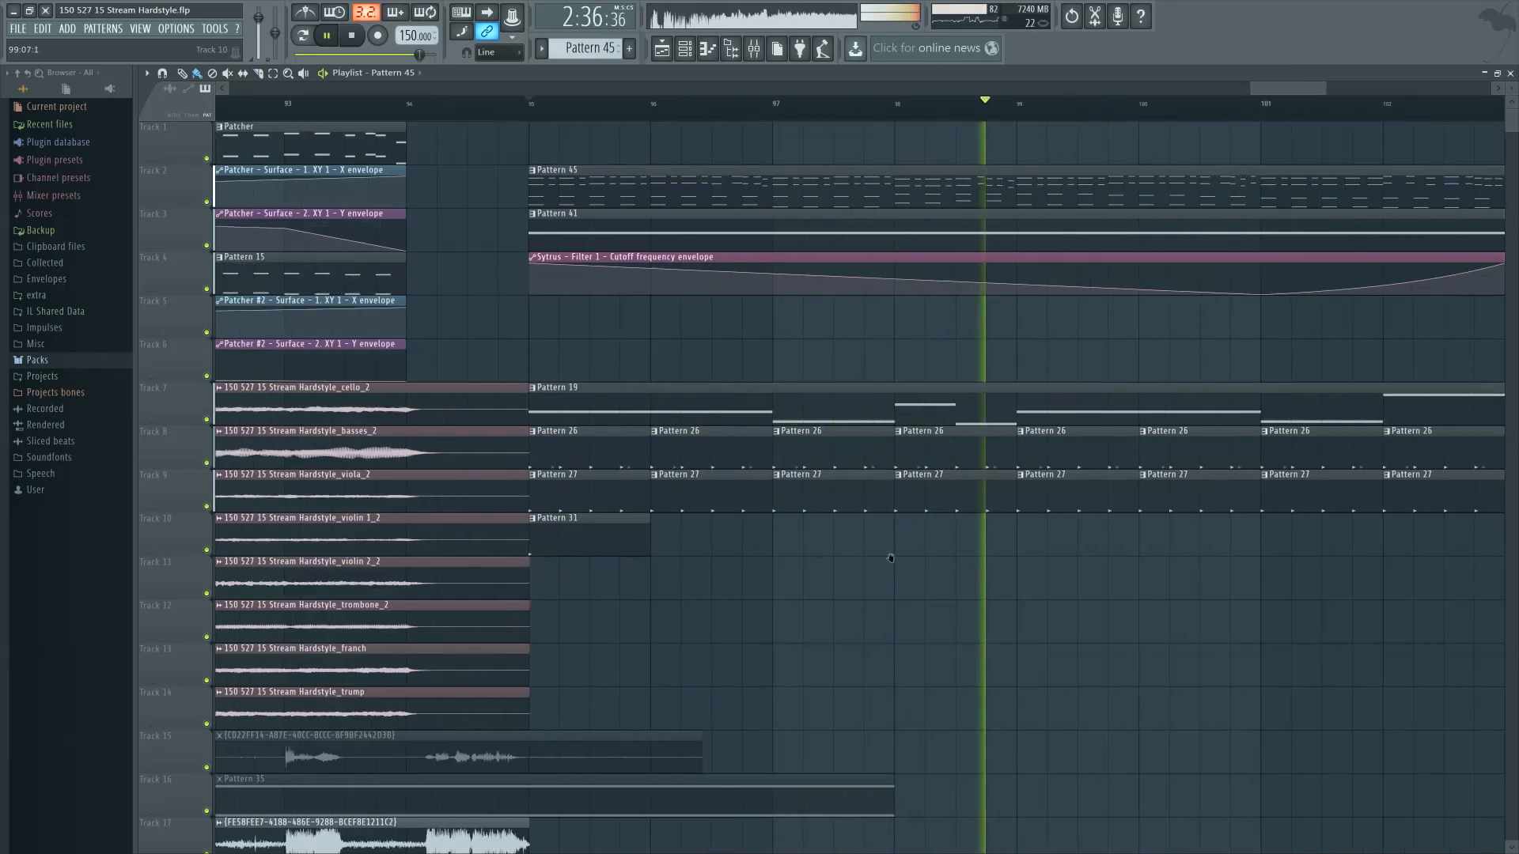
scroll(595, 389, down, 1)
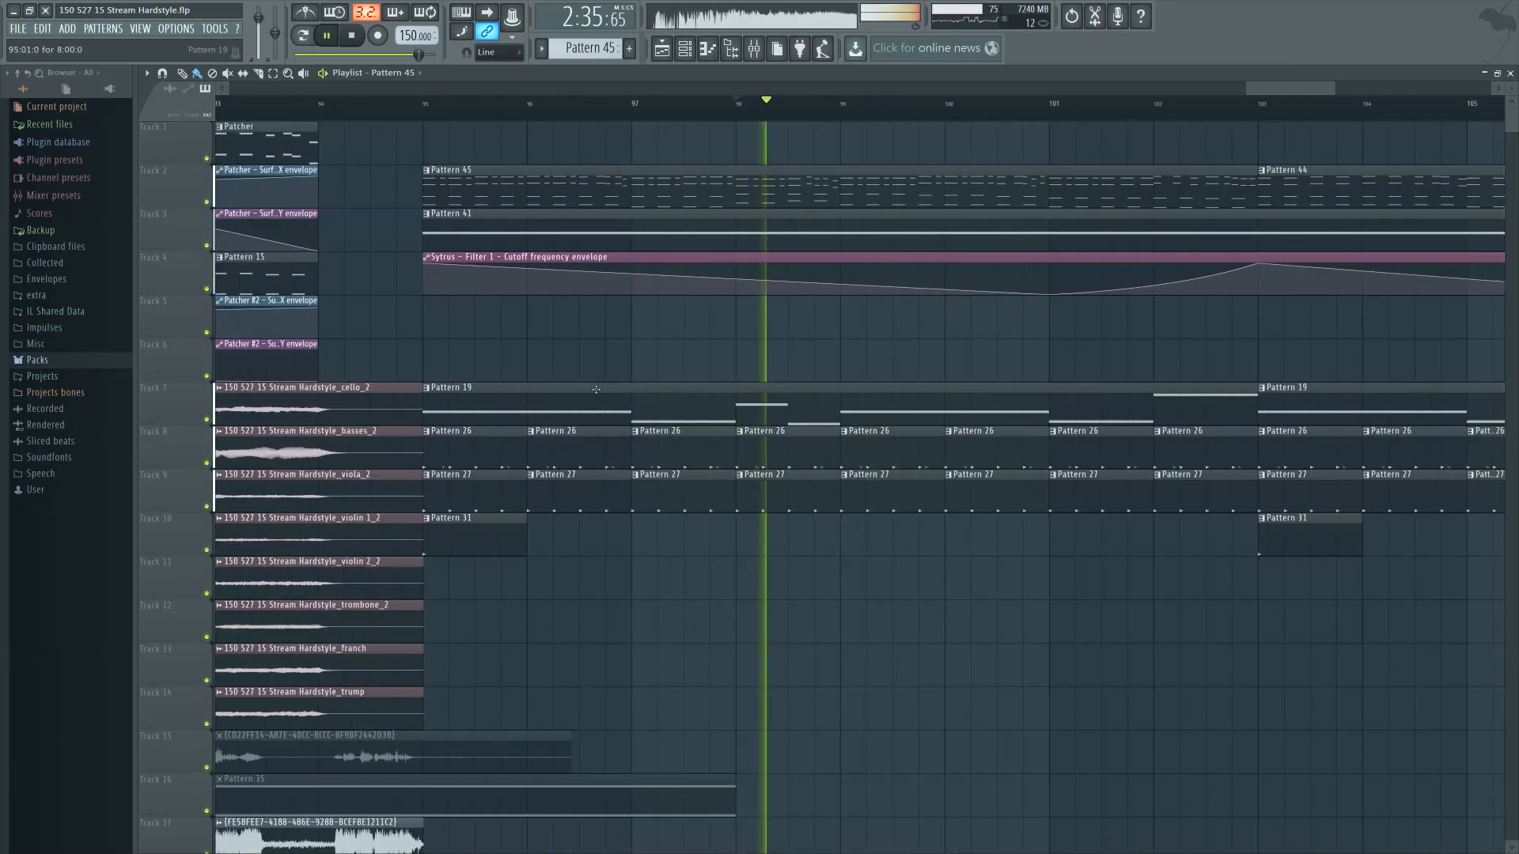
key(space)
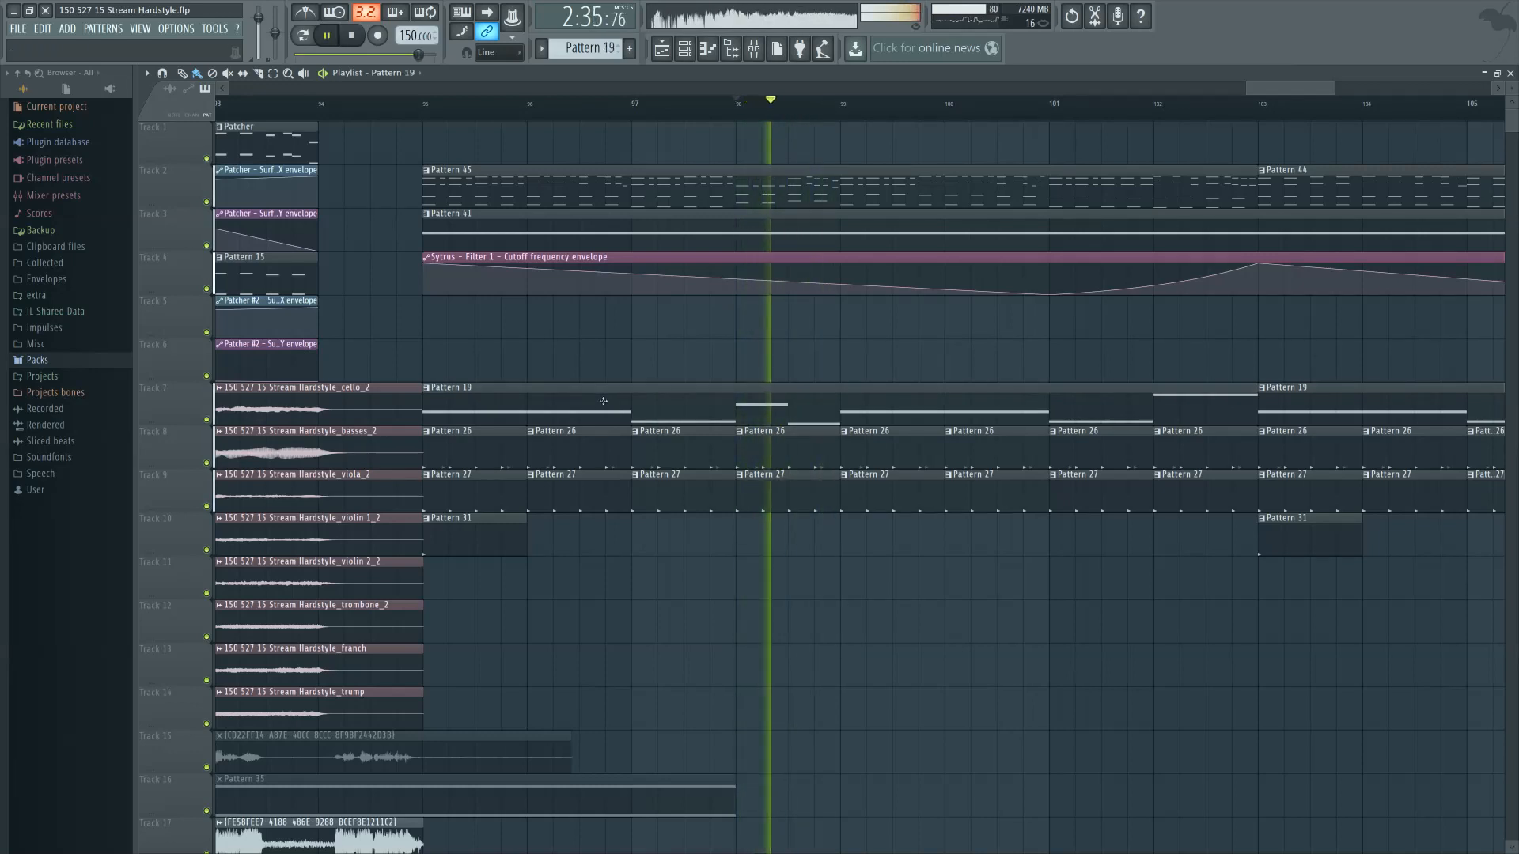
Open the Pattern 19 kick and replace the two C#4 notes ending bar 4 with three, the last one shorter and ending at bar 5
double_click(603, 401)
key(space)
key(space)
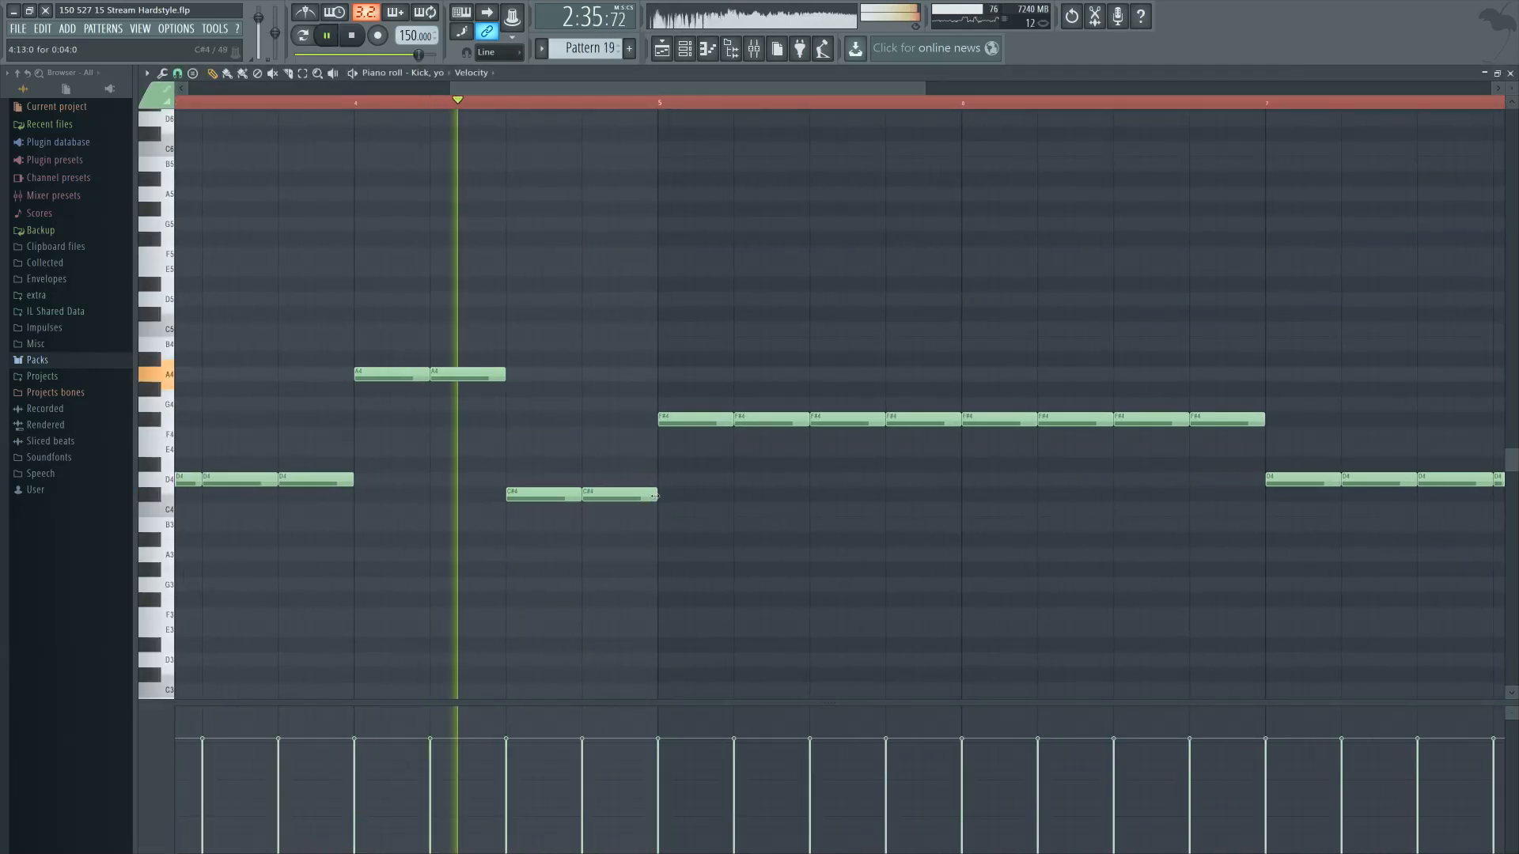
drag(656, 496, 619, 497)
right_click(603, 499)
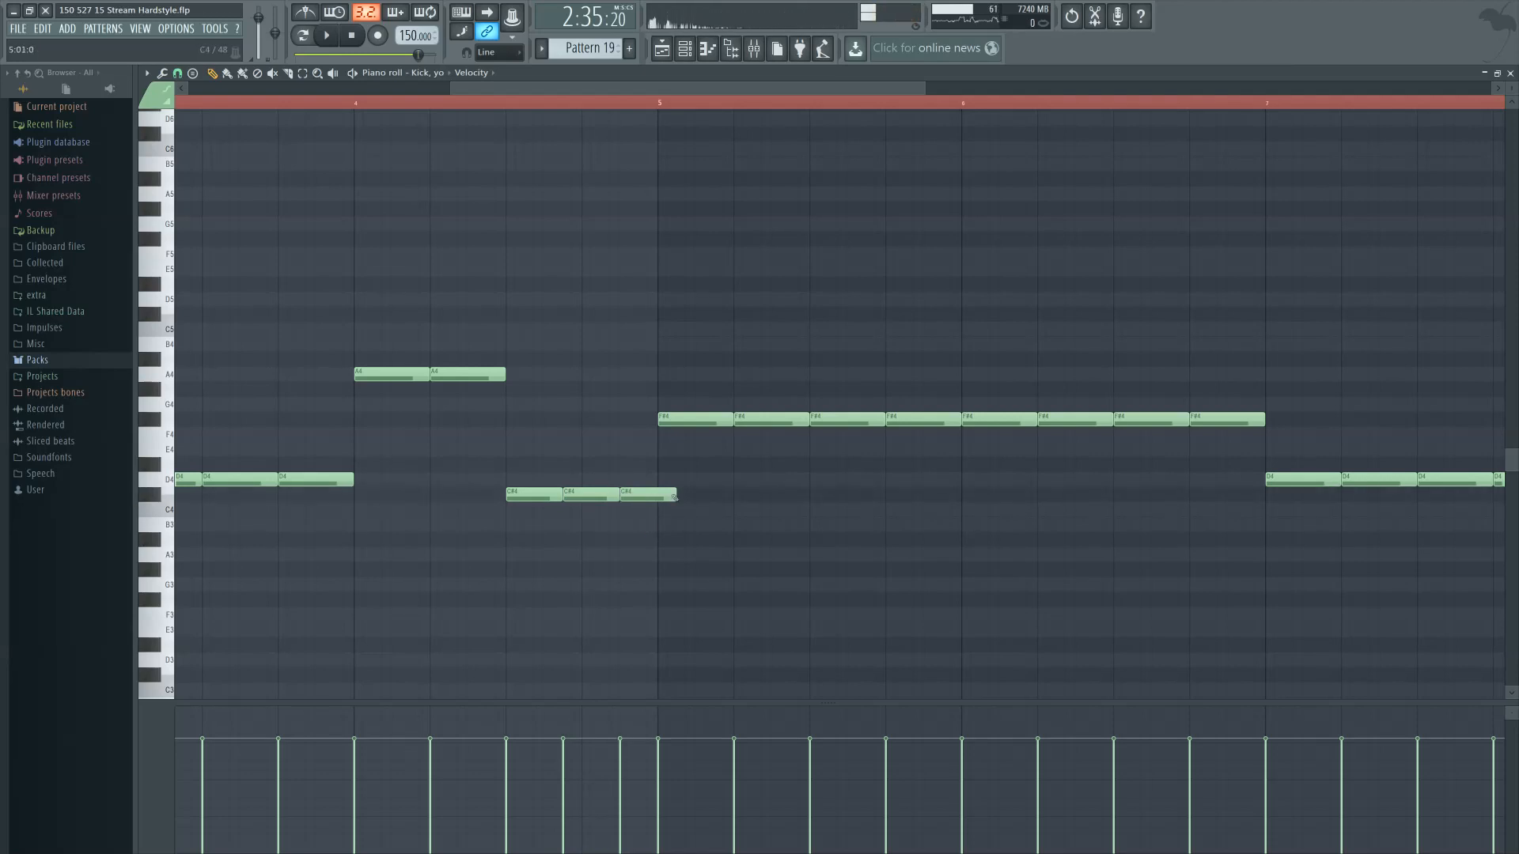
key(space)
drag(675, 497, 657, 497)
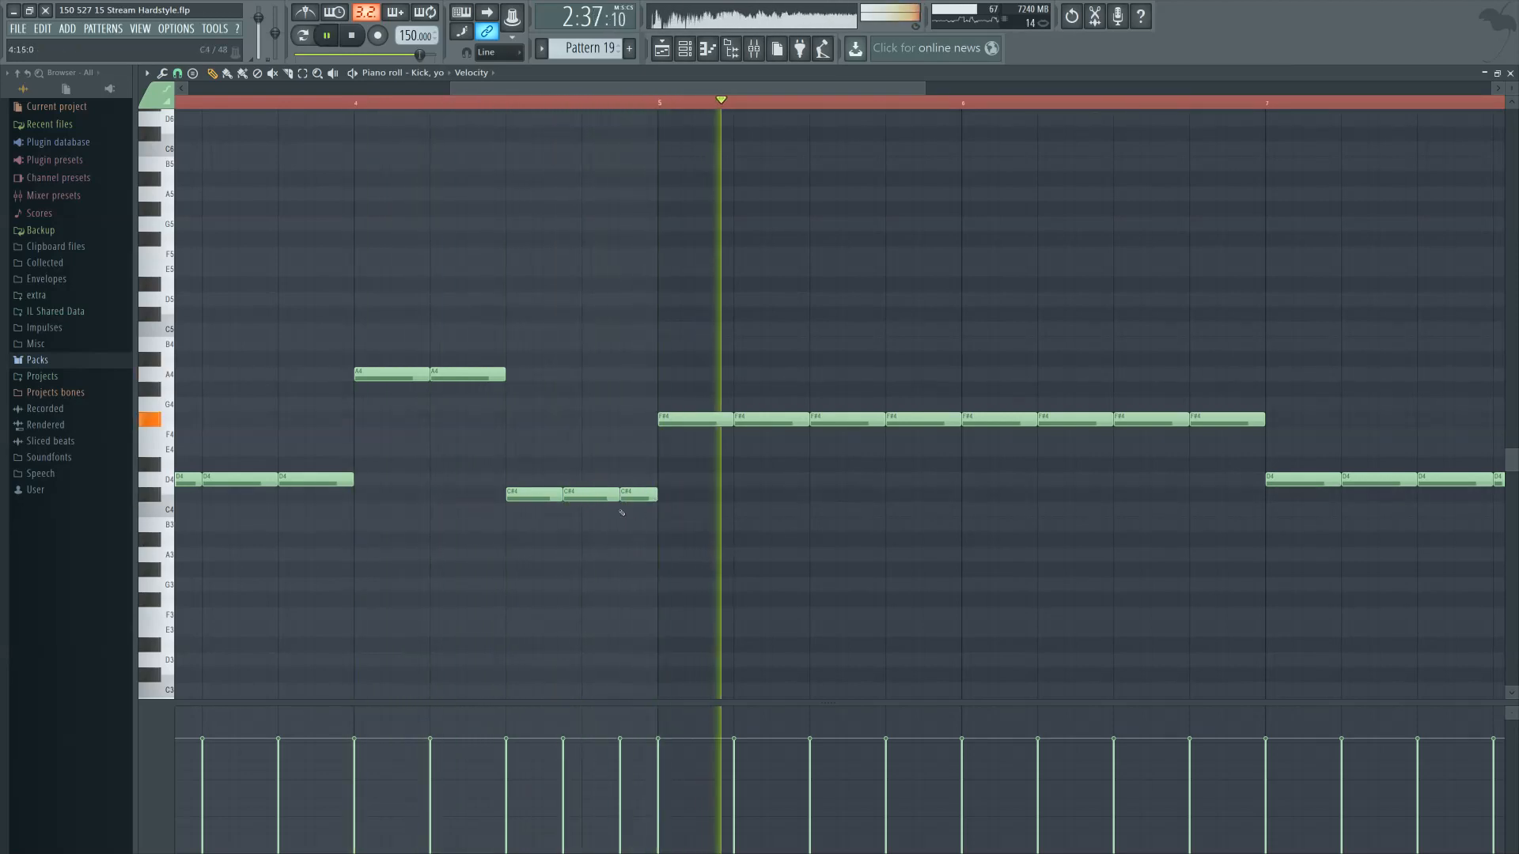
Trim the ends of the three C#4 kick notes slightly to leave small gaps, and replay the section
drag(529, 479, 652, 500)
key(space)
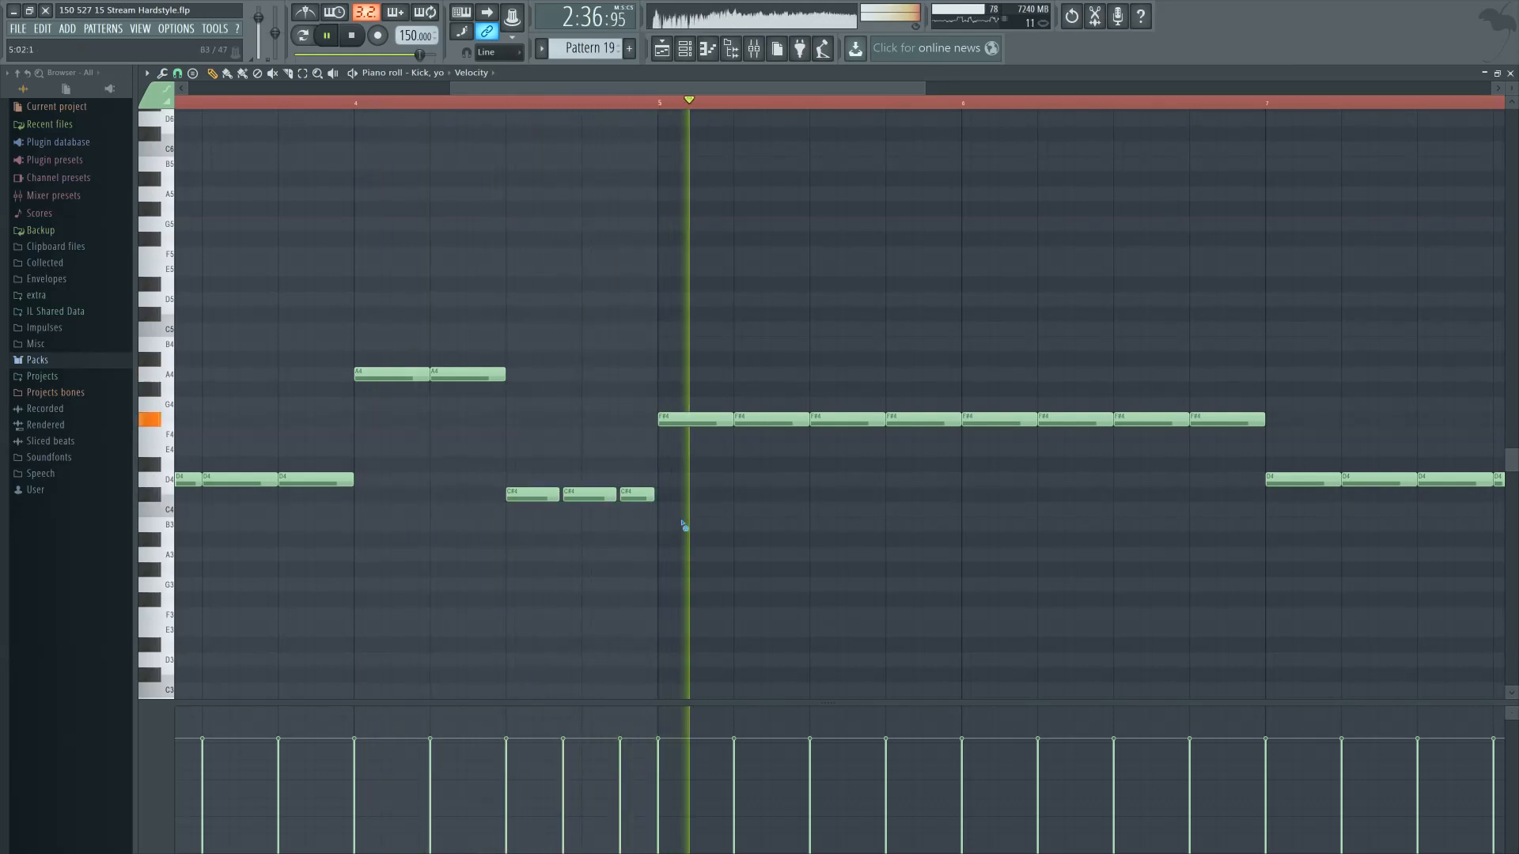
key(space)
key(space)
Slice the Pattern 26 and Pattern 27 clips in the second half of bar 98 and delete the pieces up to bar 99
key(F5)
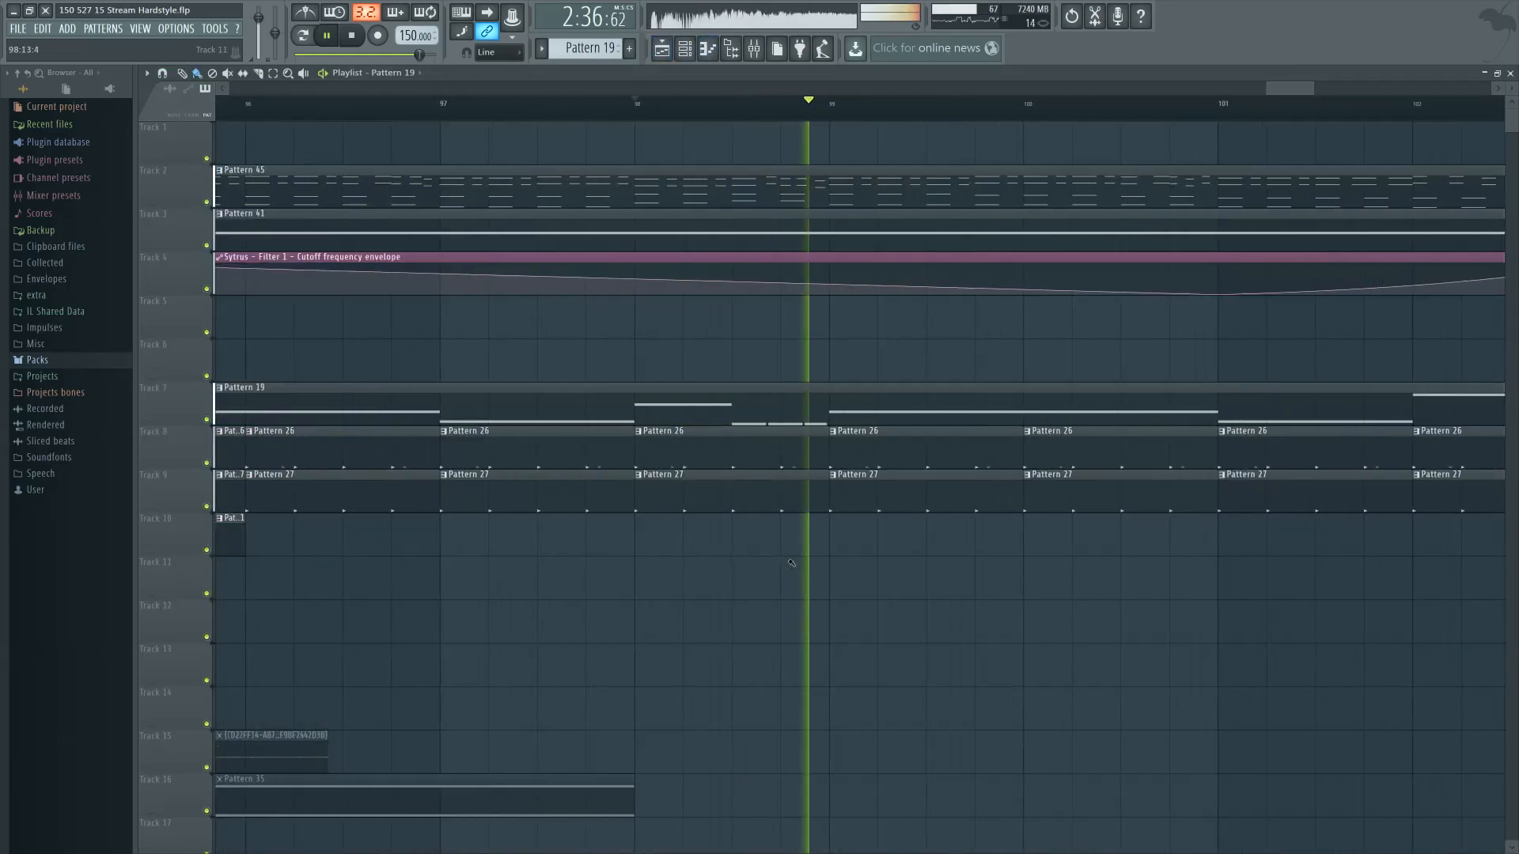
key(c)
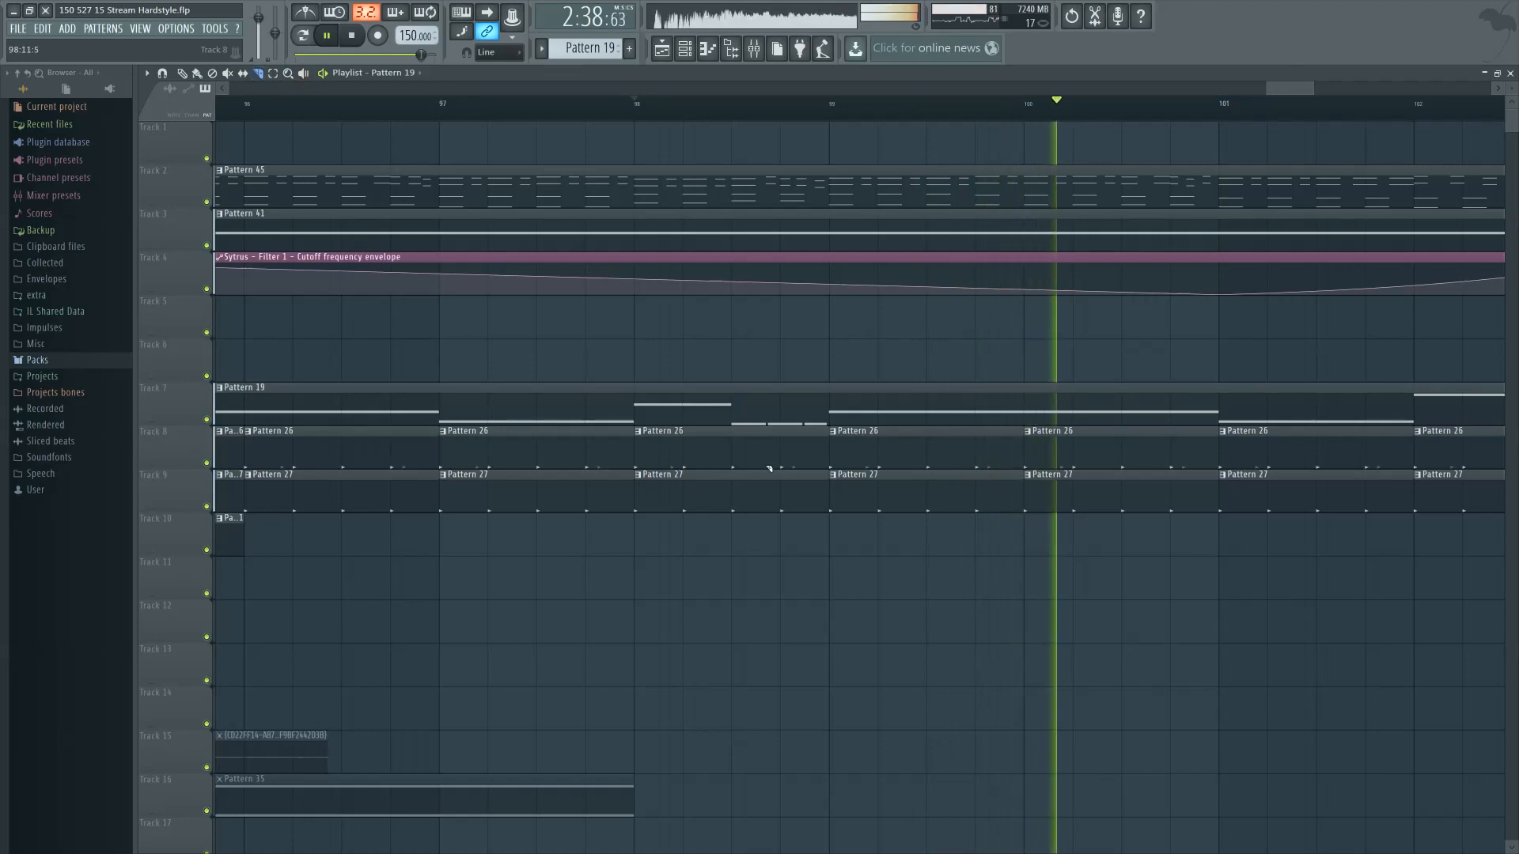
drag(761, 443, 763, 488)
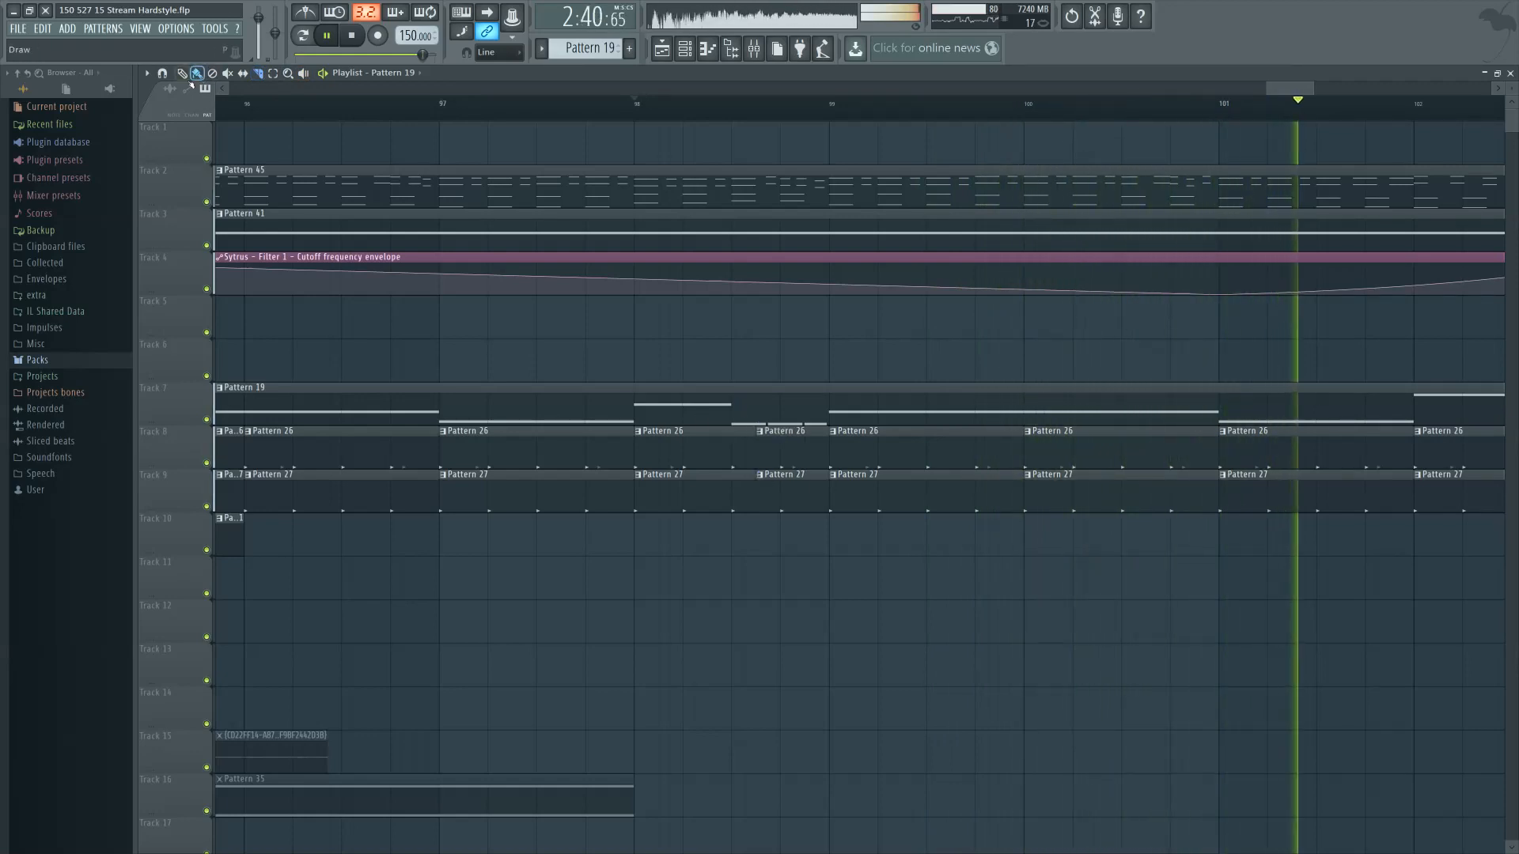
drag(793, 474, 799, 525)
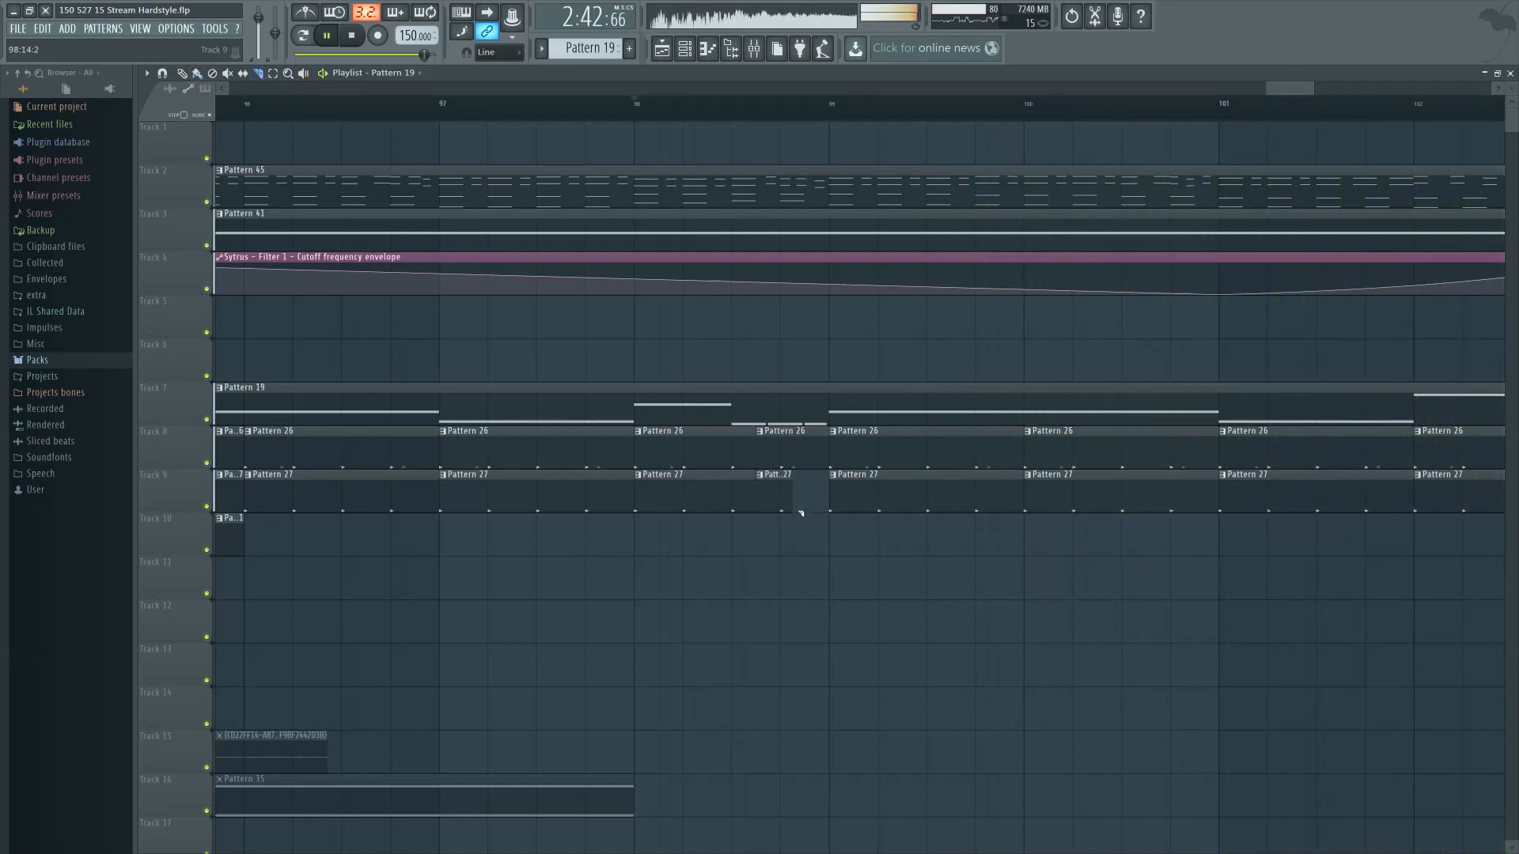
right_click(790, 454)
right_click(790, 490)
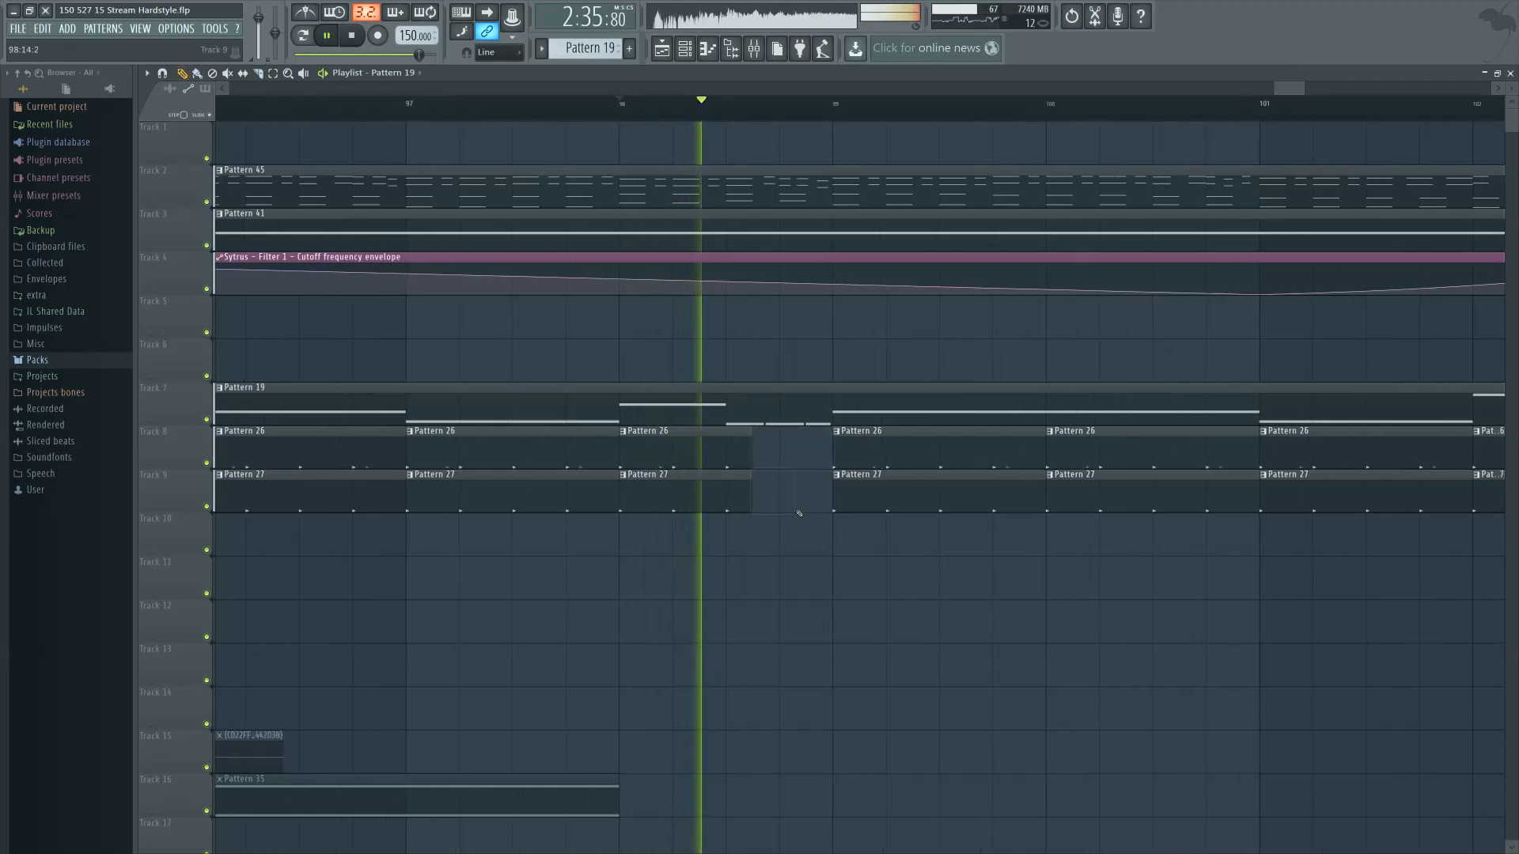
Split off short Pattern 26 and 27 clips mid-bar 98, copy them onto the other two kick hits and set the snap to 1/3 step
scroll(791, 498, up, 2)
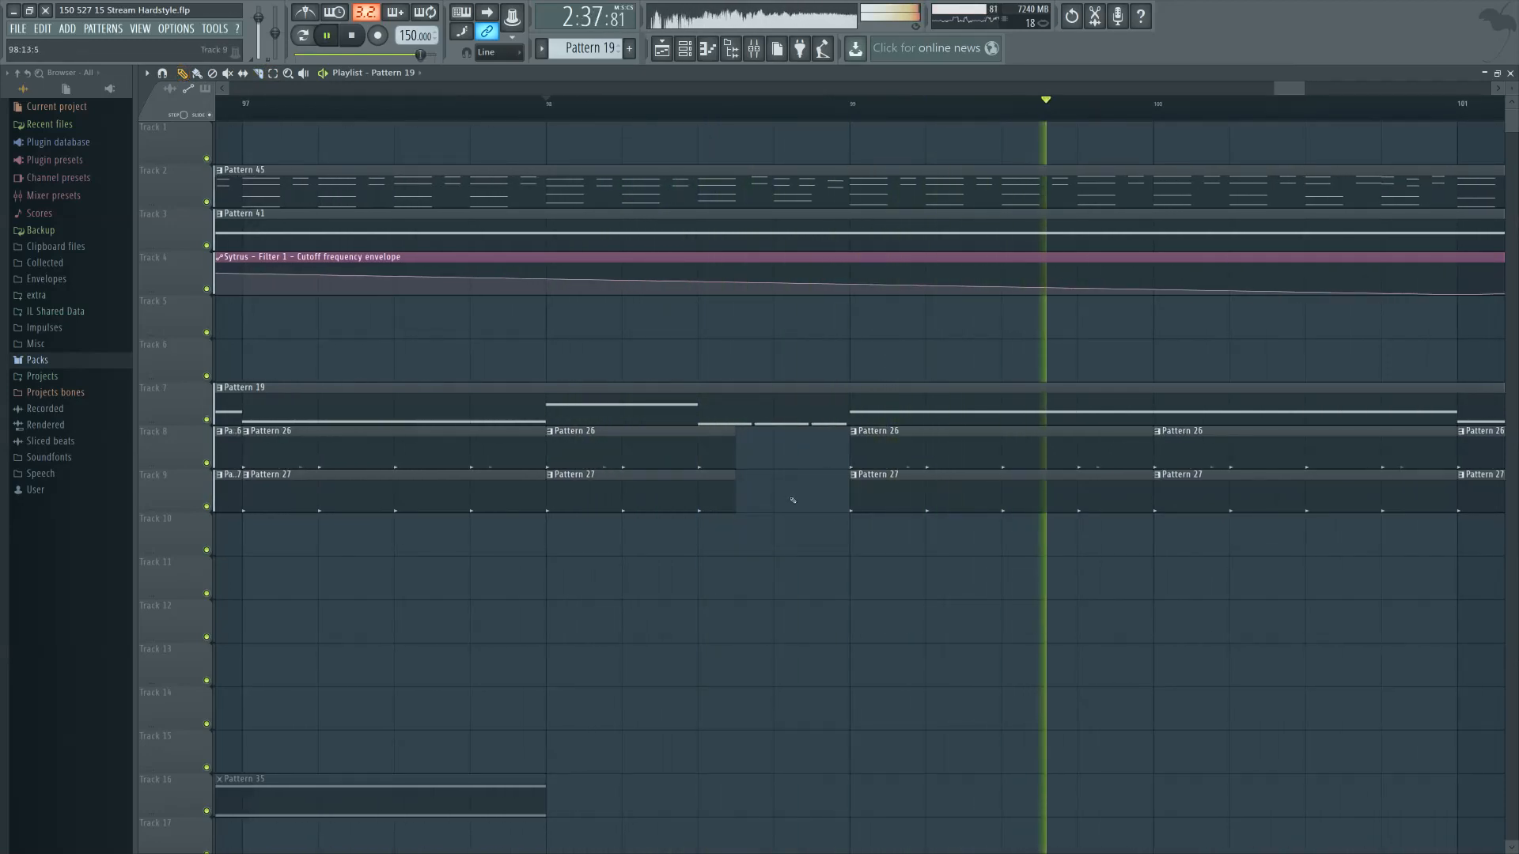
key(space)
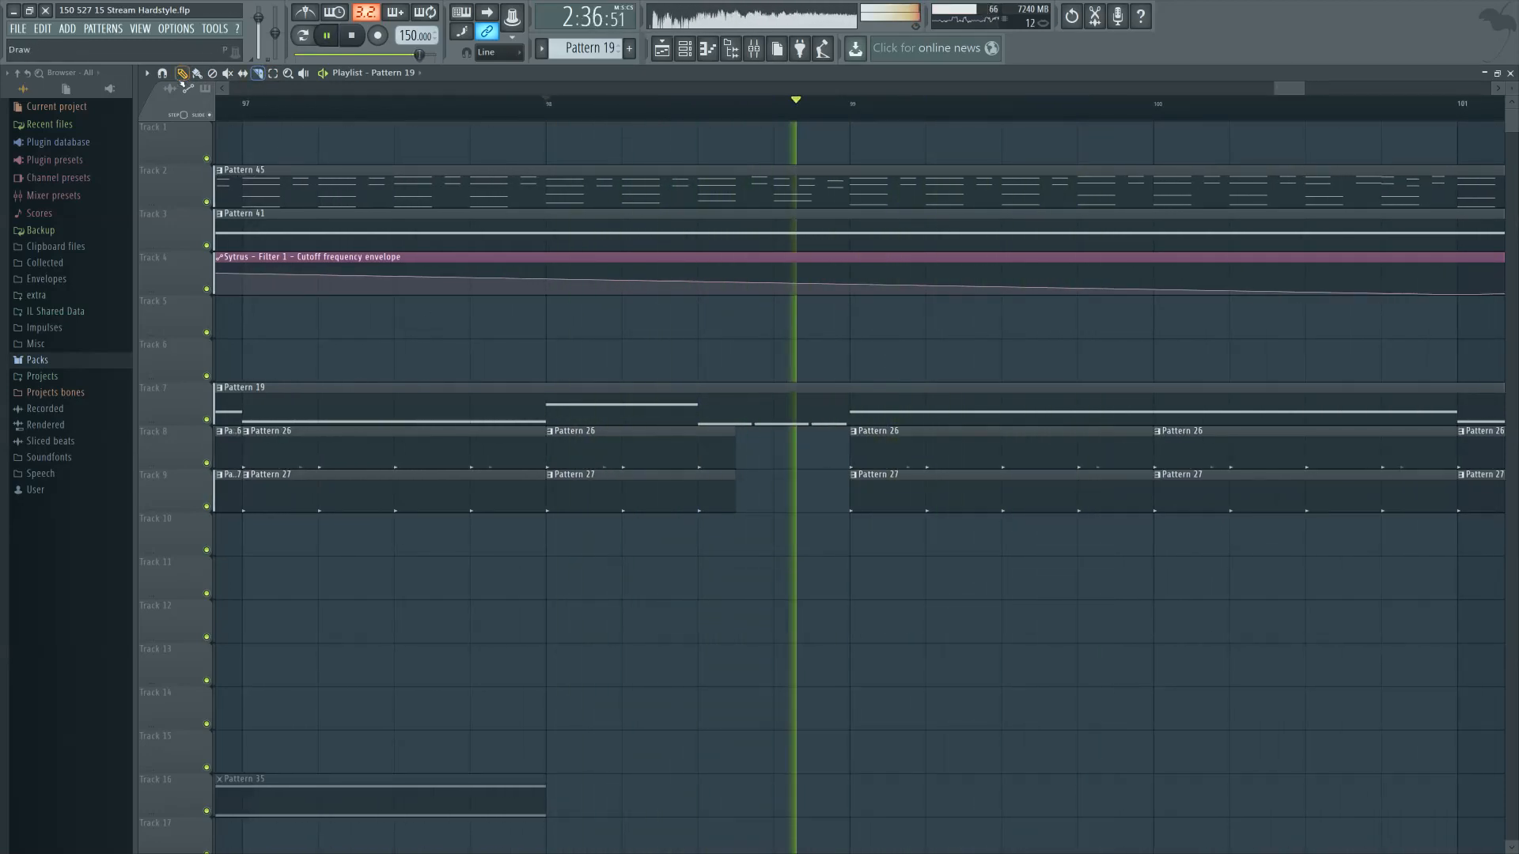
drag(698, 428, 697, 525)
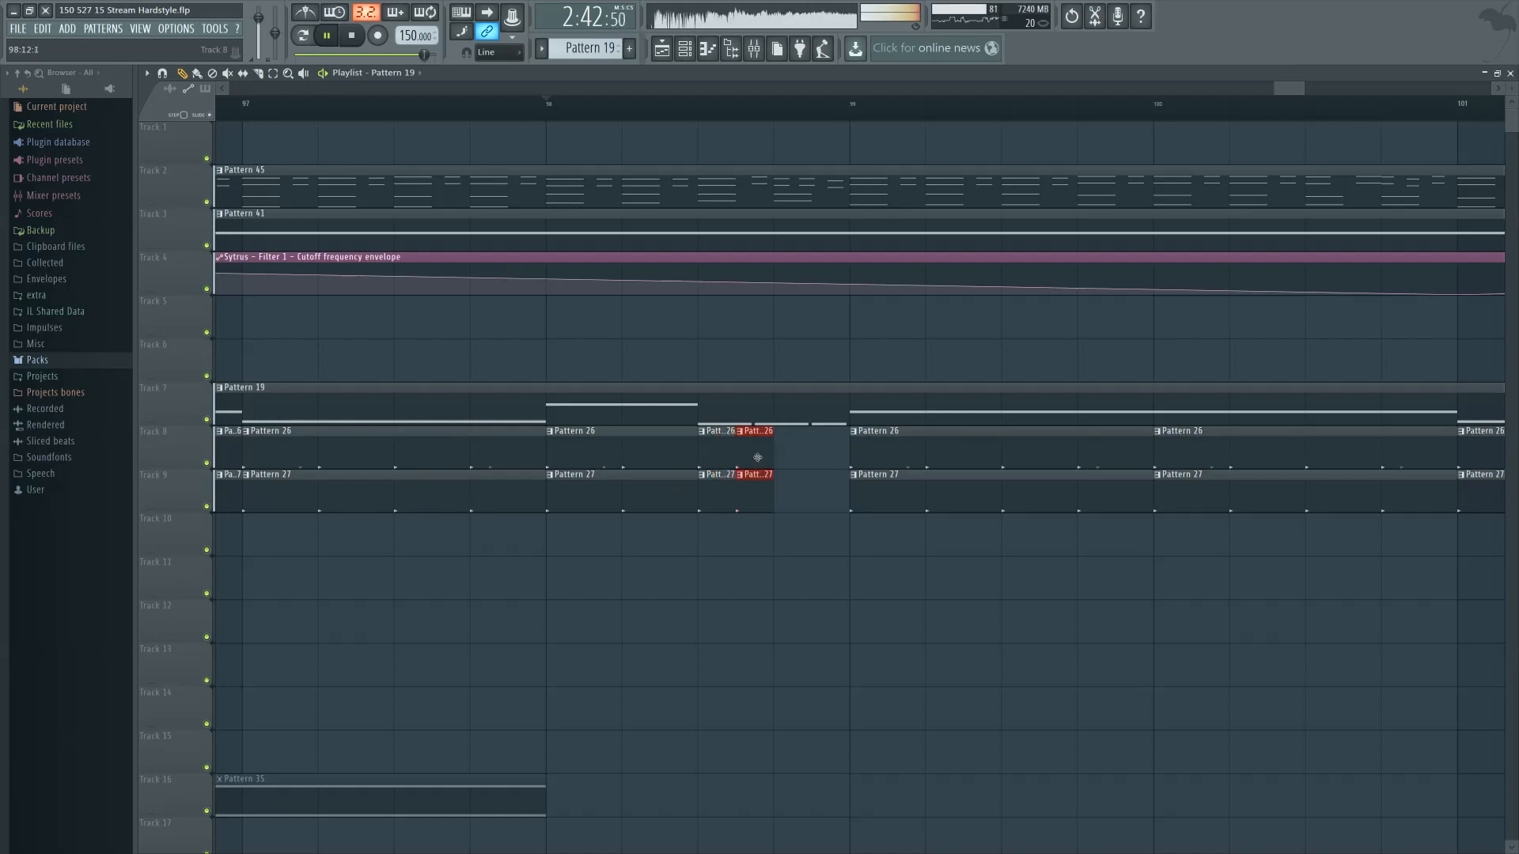
click(504, 53)
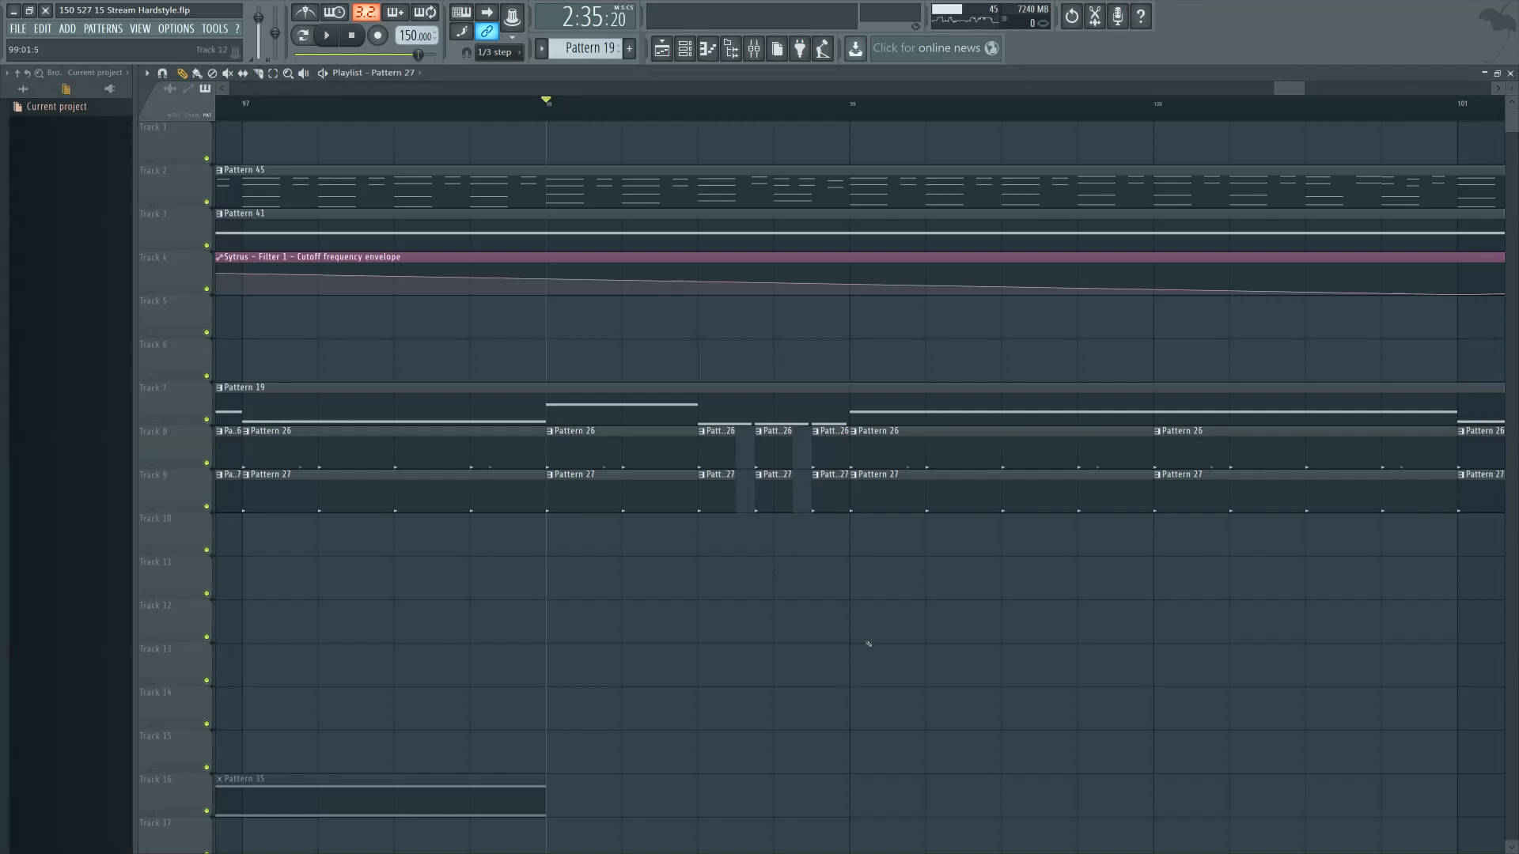
In the Pattern 19 kick, replace the three C#4 notes ending bar 4 with two nearly one-beat notes on beats three and four
scroll(868, 644, down, 5)
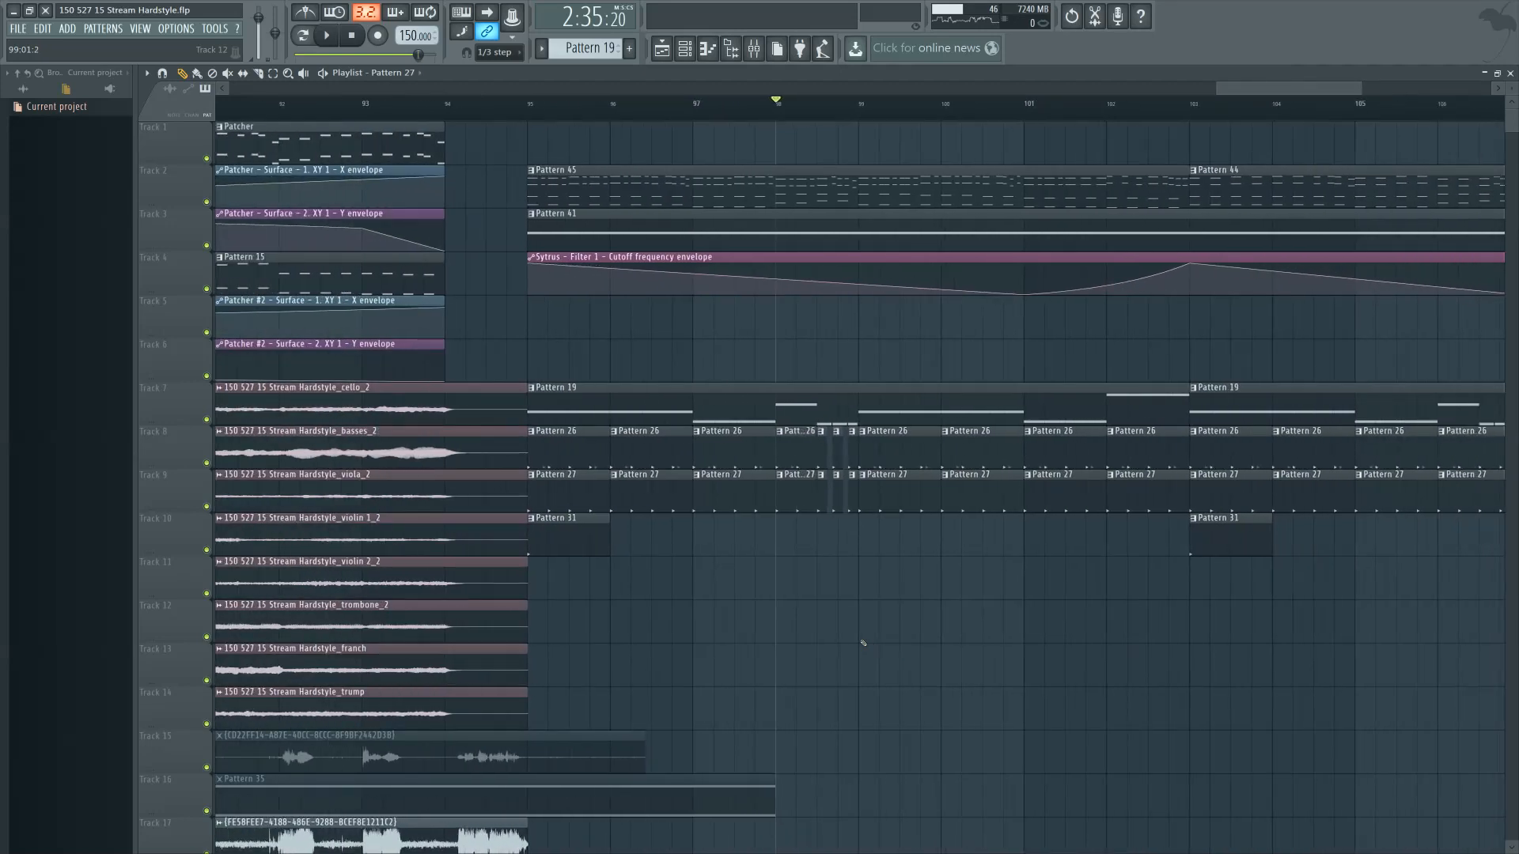
scroll(864, 643, down, 4)
scroll(874, 638, up, 8)
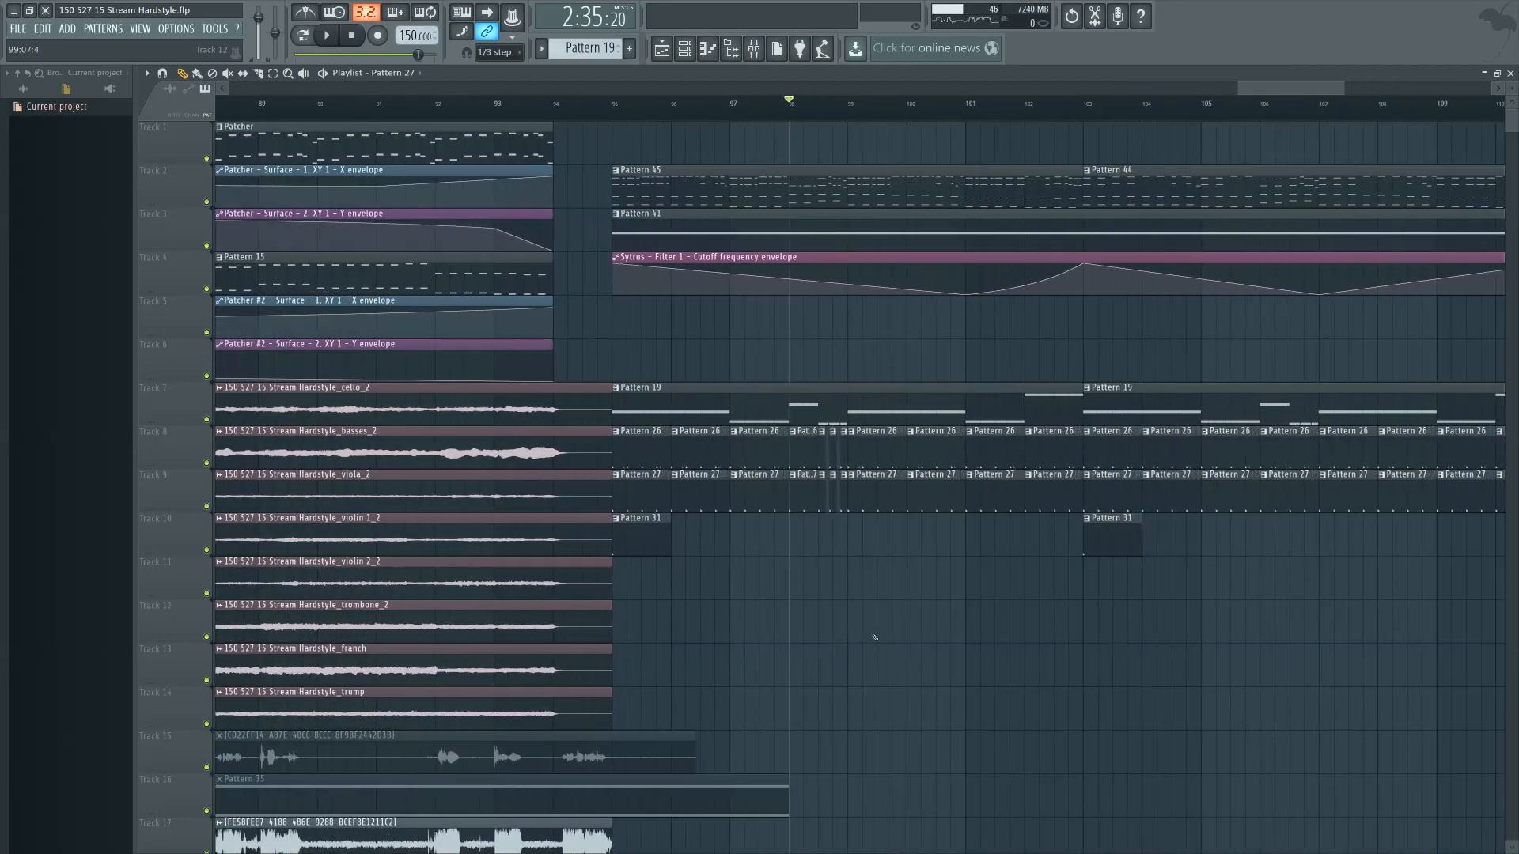
double_click(720, 413)
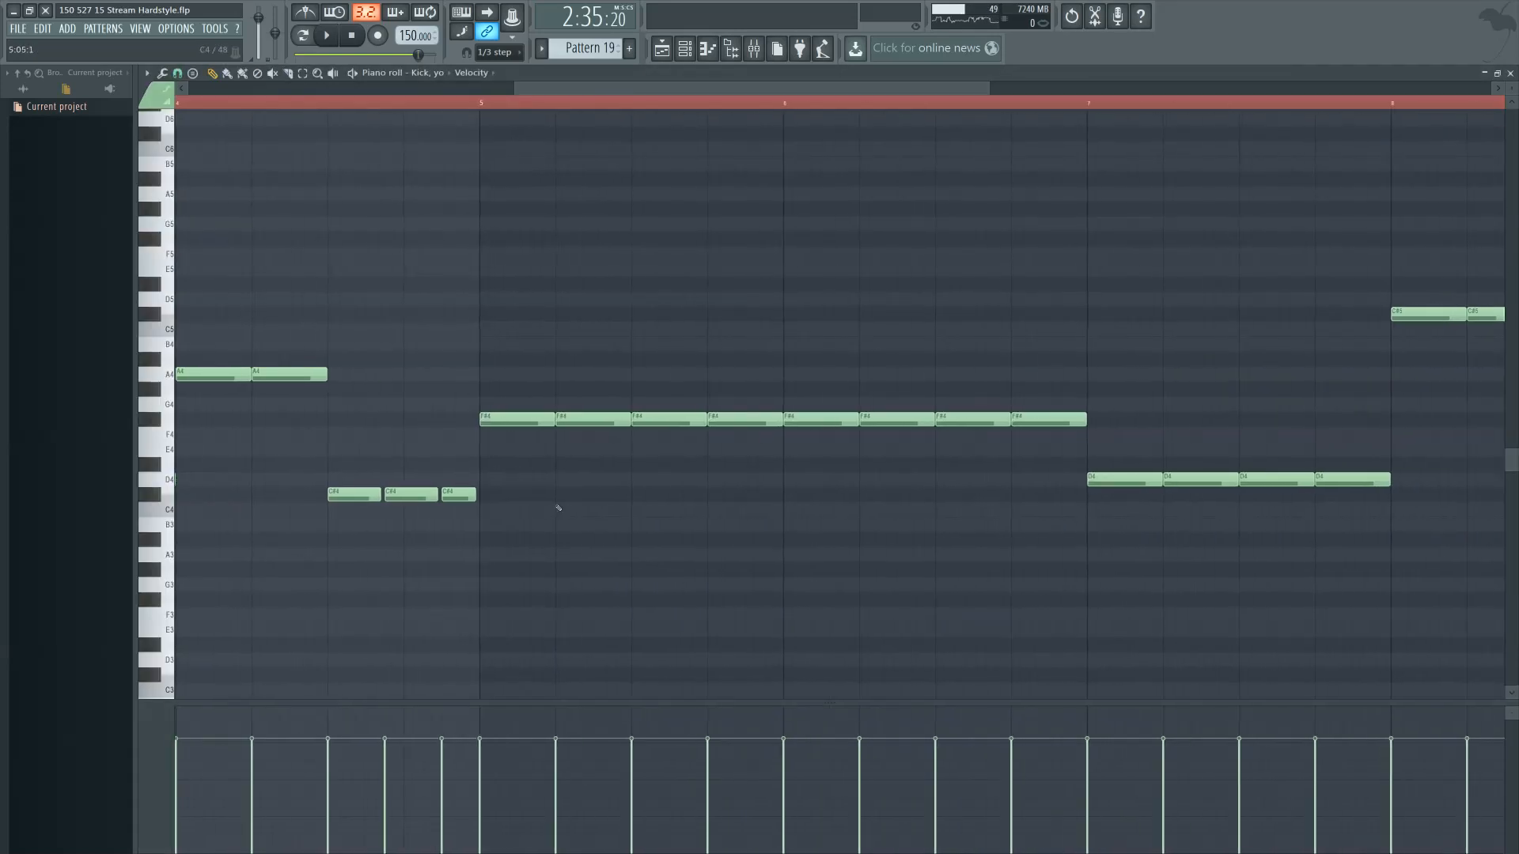
scroll(554, 508, left, 2)
right_click(549, 509)
right_click(590, 506)
mouse_move(515, 507)
mouse_down()
mouse_move(549, 519)
mouse_move(533, 519)
mouse_up()
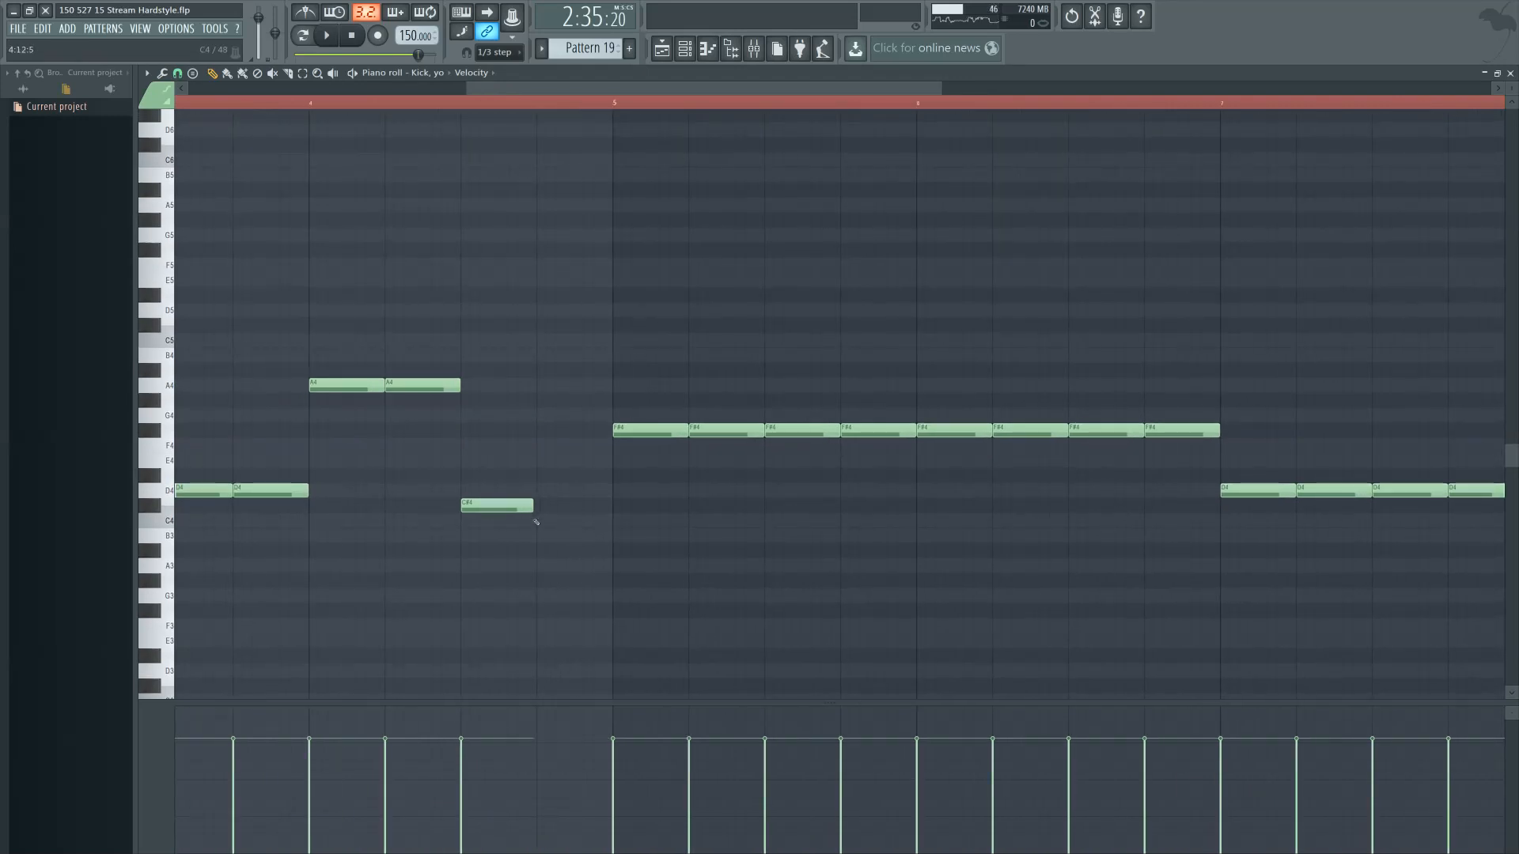
click(554, 506)
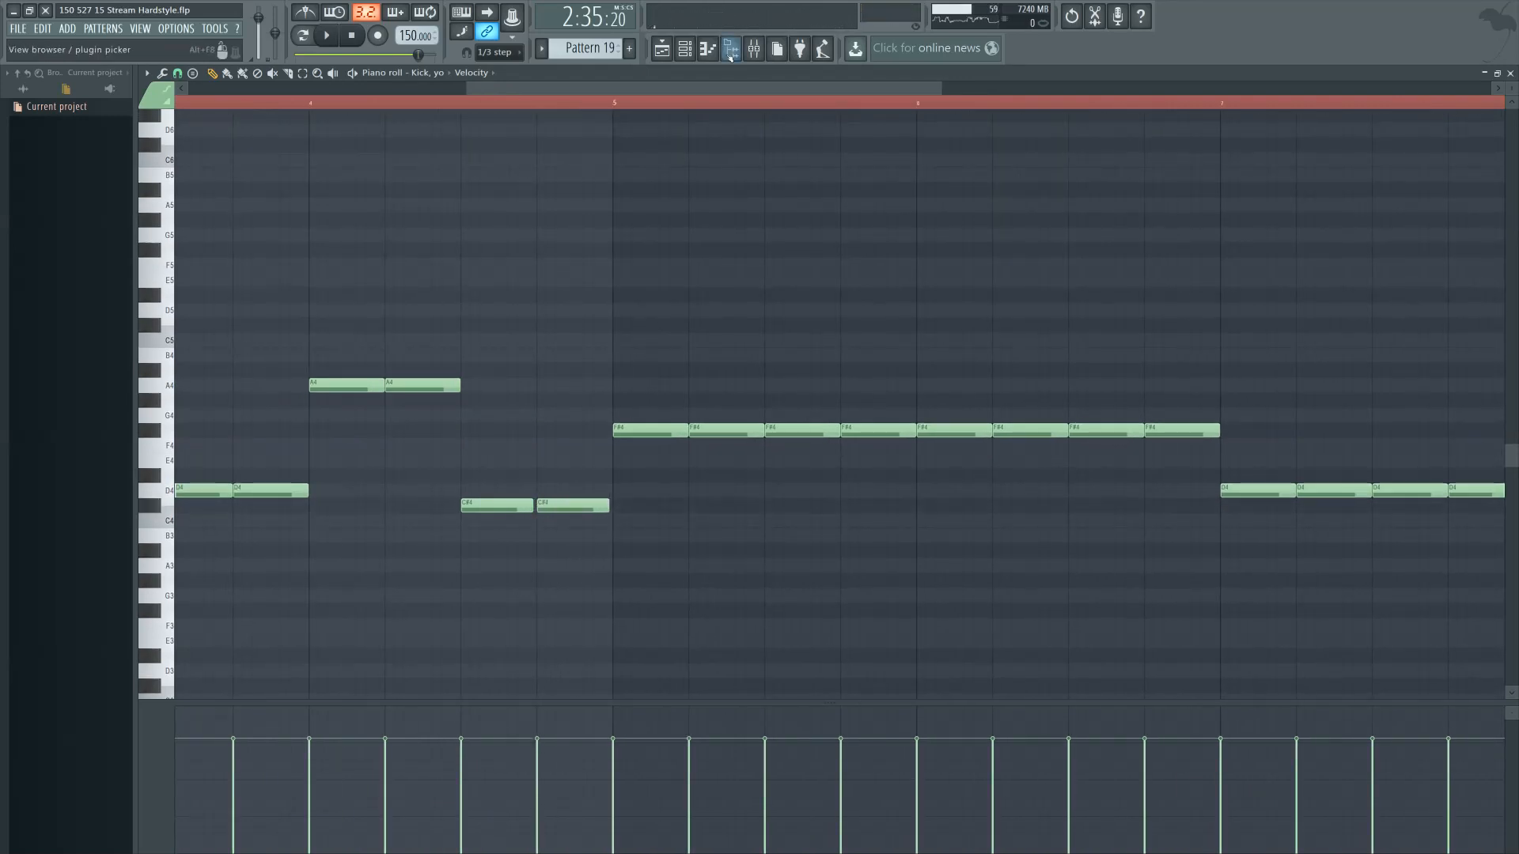
Rearrange the short Pattern 26 and 27 clips ending bar 98 into one pair on beat three and one pair on beat four
click(661, 48)
click(712, 453)
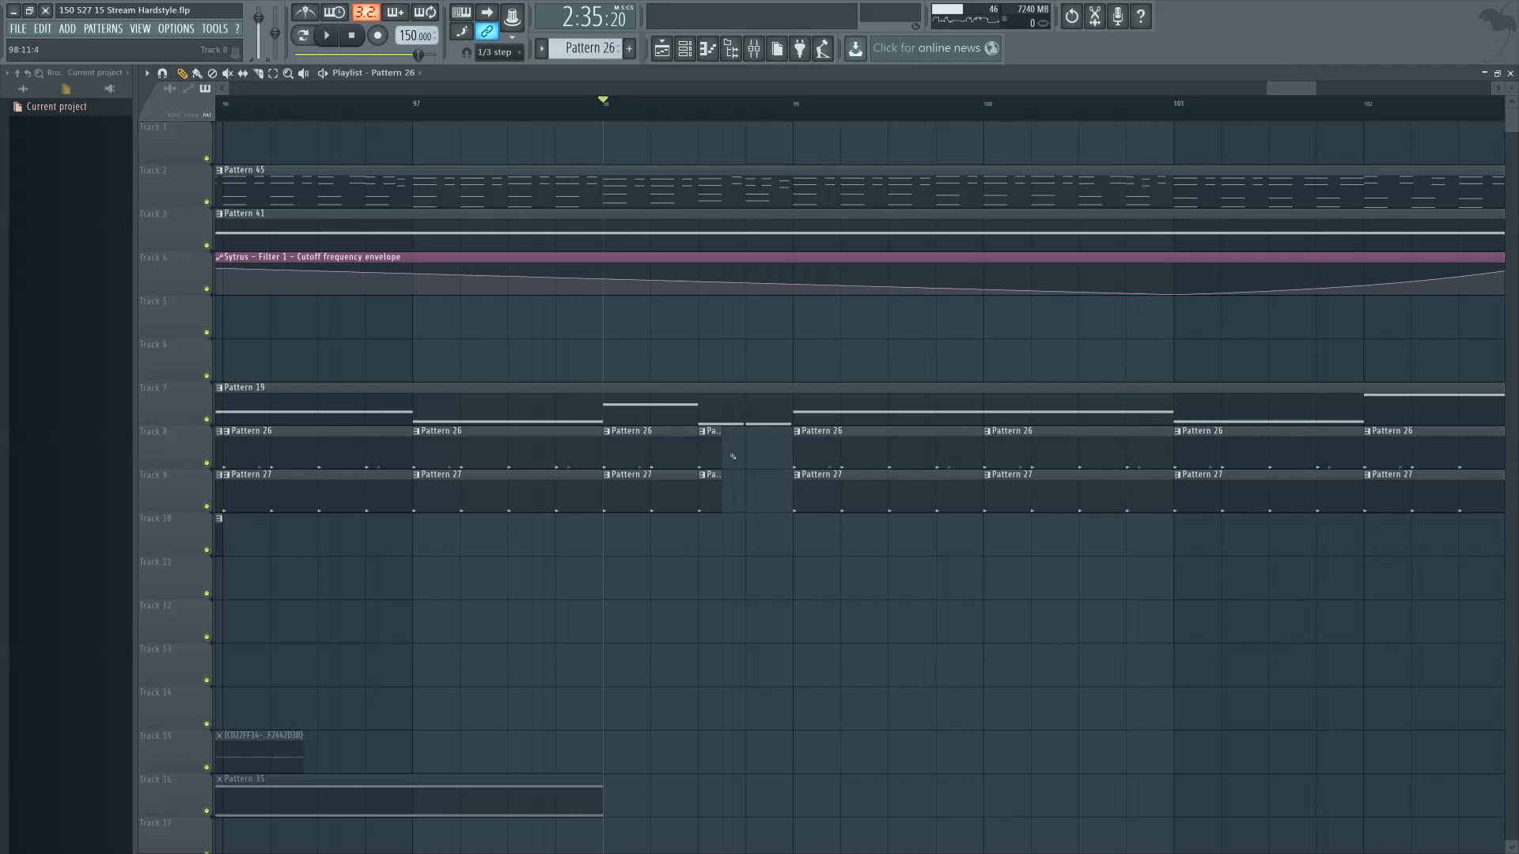
click(748, 451)
double_click(746, 490)
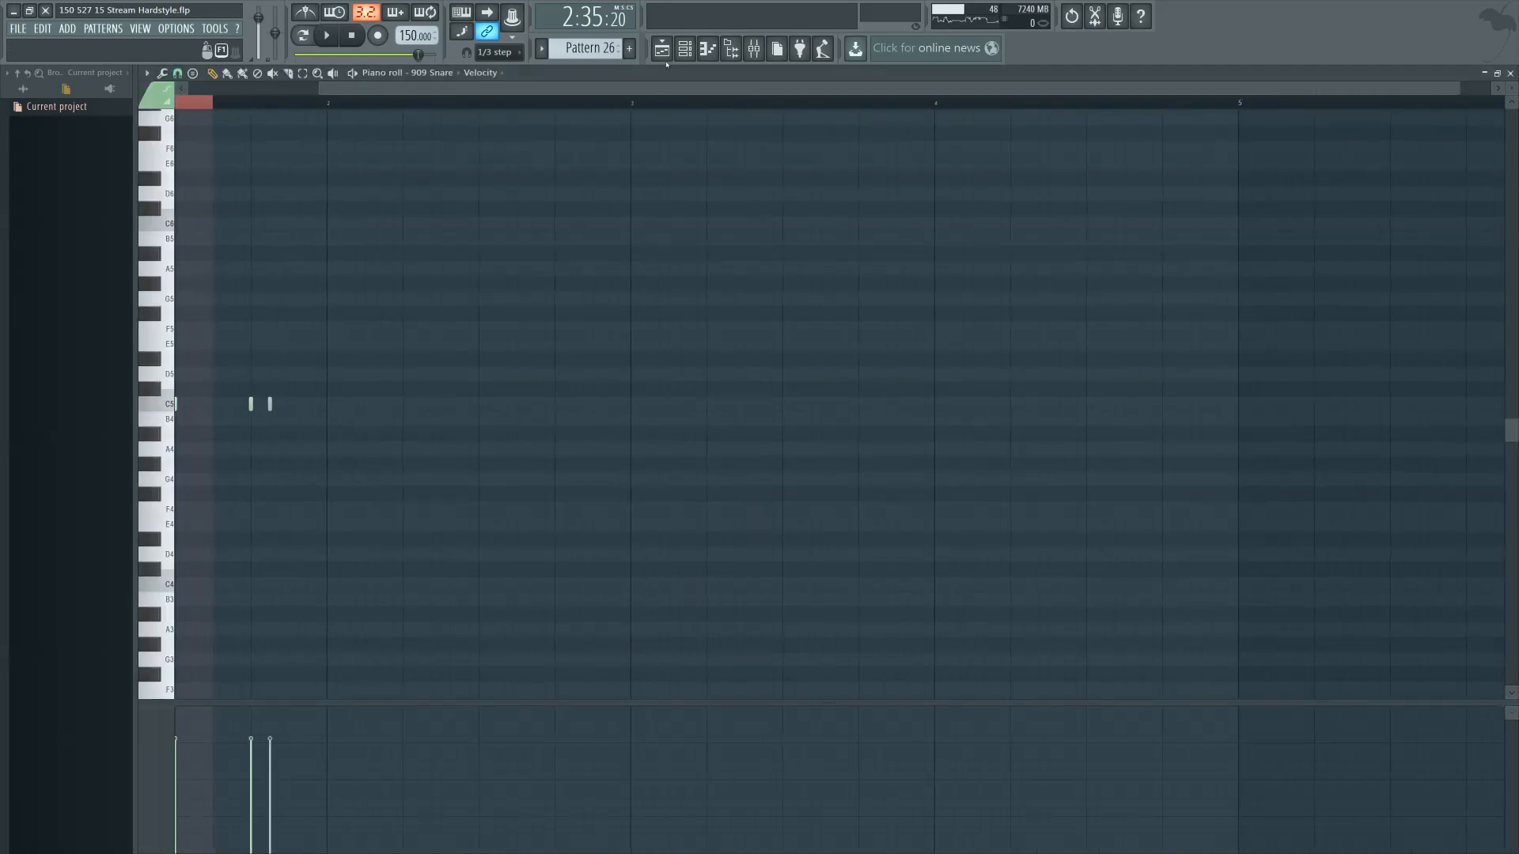
key(F5)
click(758, 492)
scroll(760, 518, up, 2)
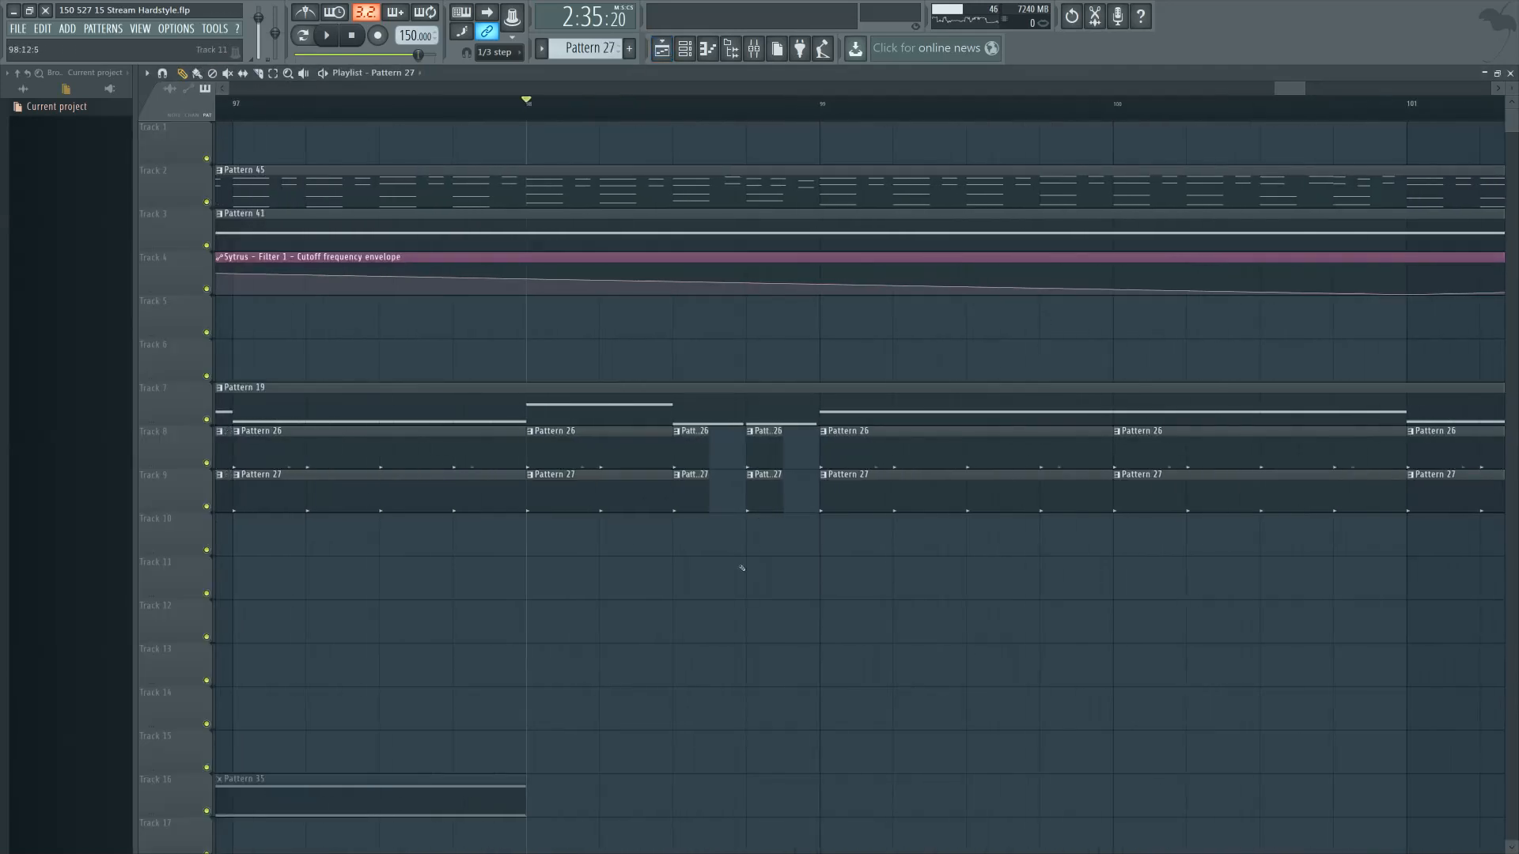
Set the playlist snap to Line and play the drop from bar 95 briefly
scroll(772, 576, down, 5)
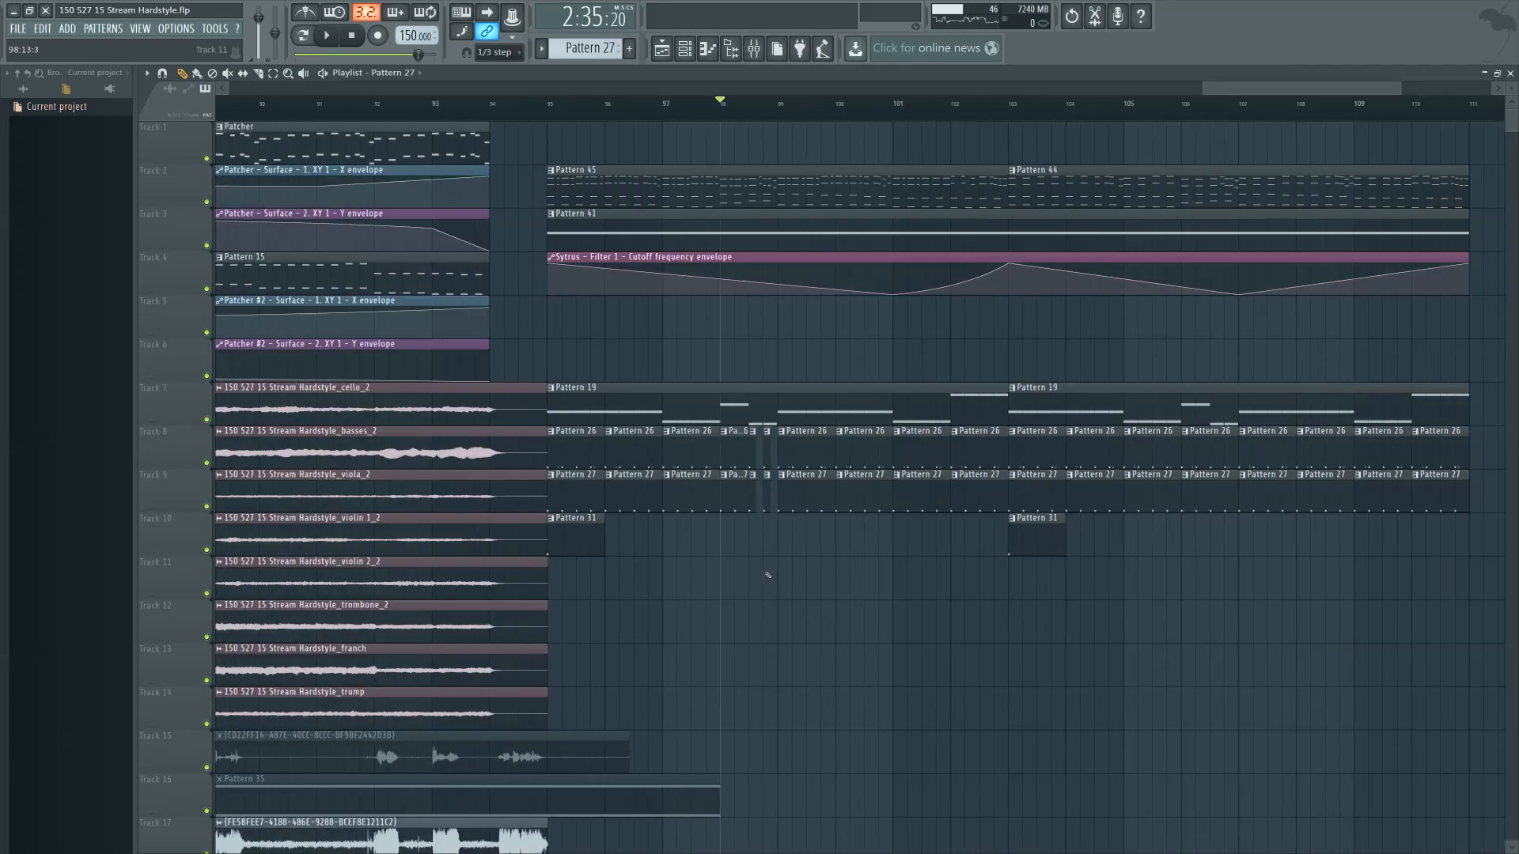
click(566, 173)
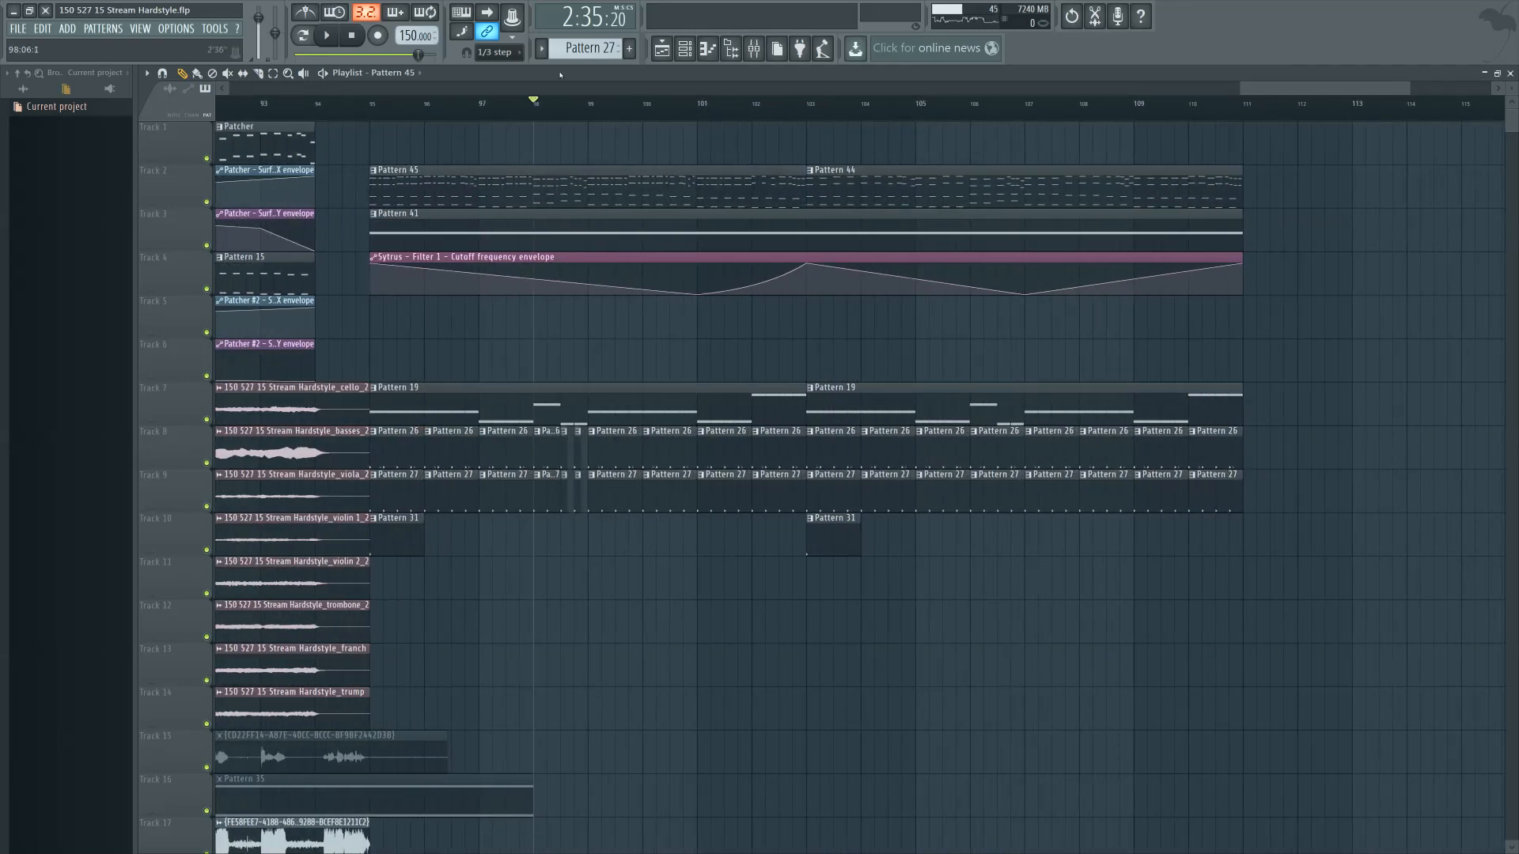
click(497, 53)
click(497, 66)
scroll(380, 185, up, 2)
scroll(380, 185, up, 1)
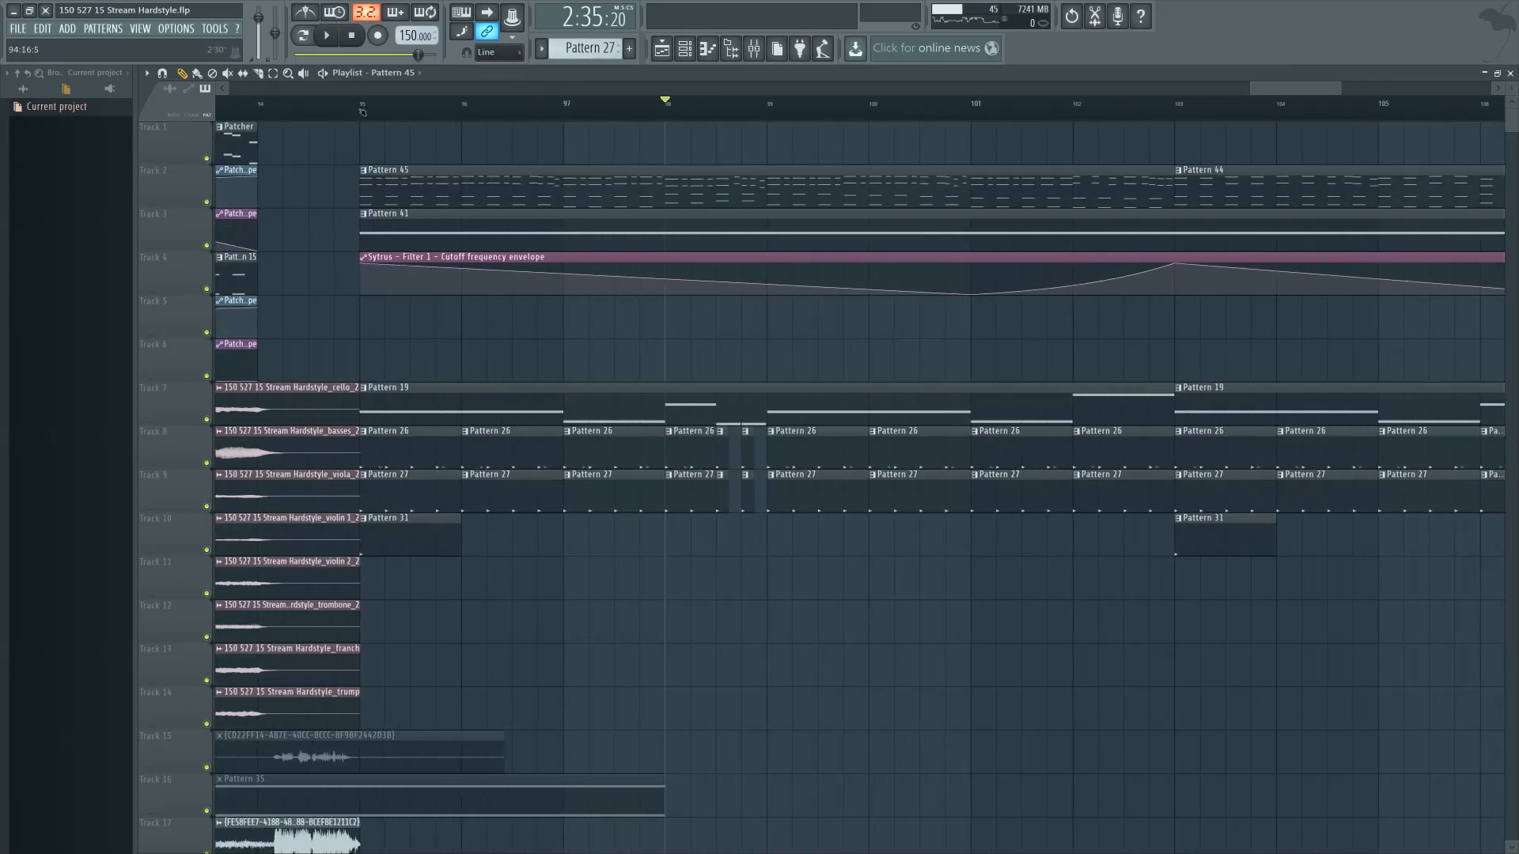
key(space)
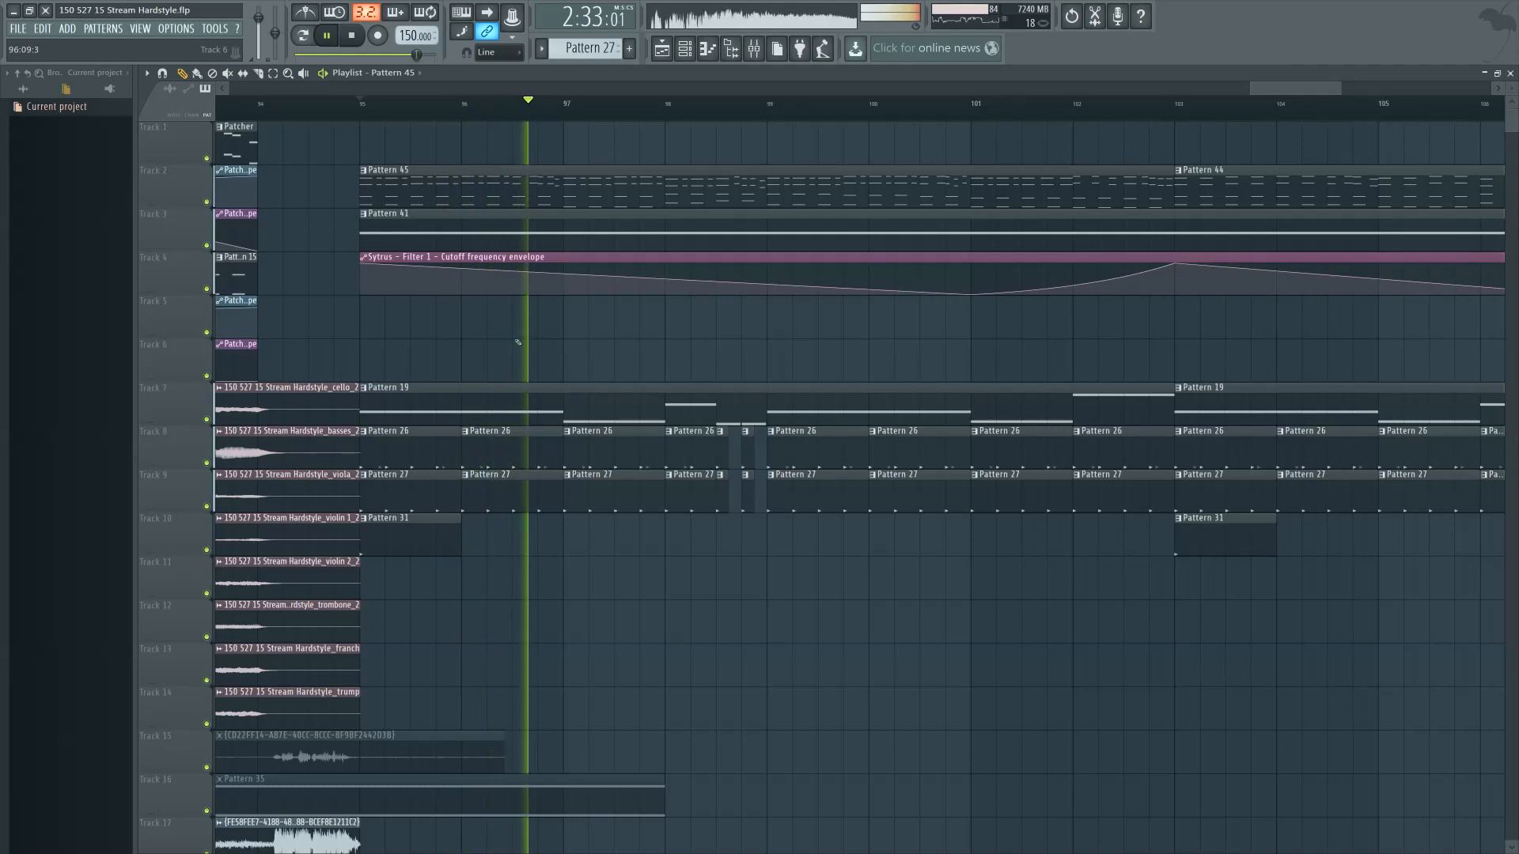
key(space)
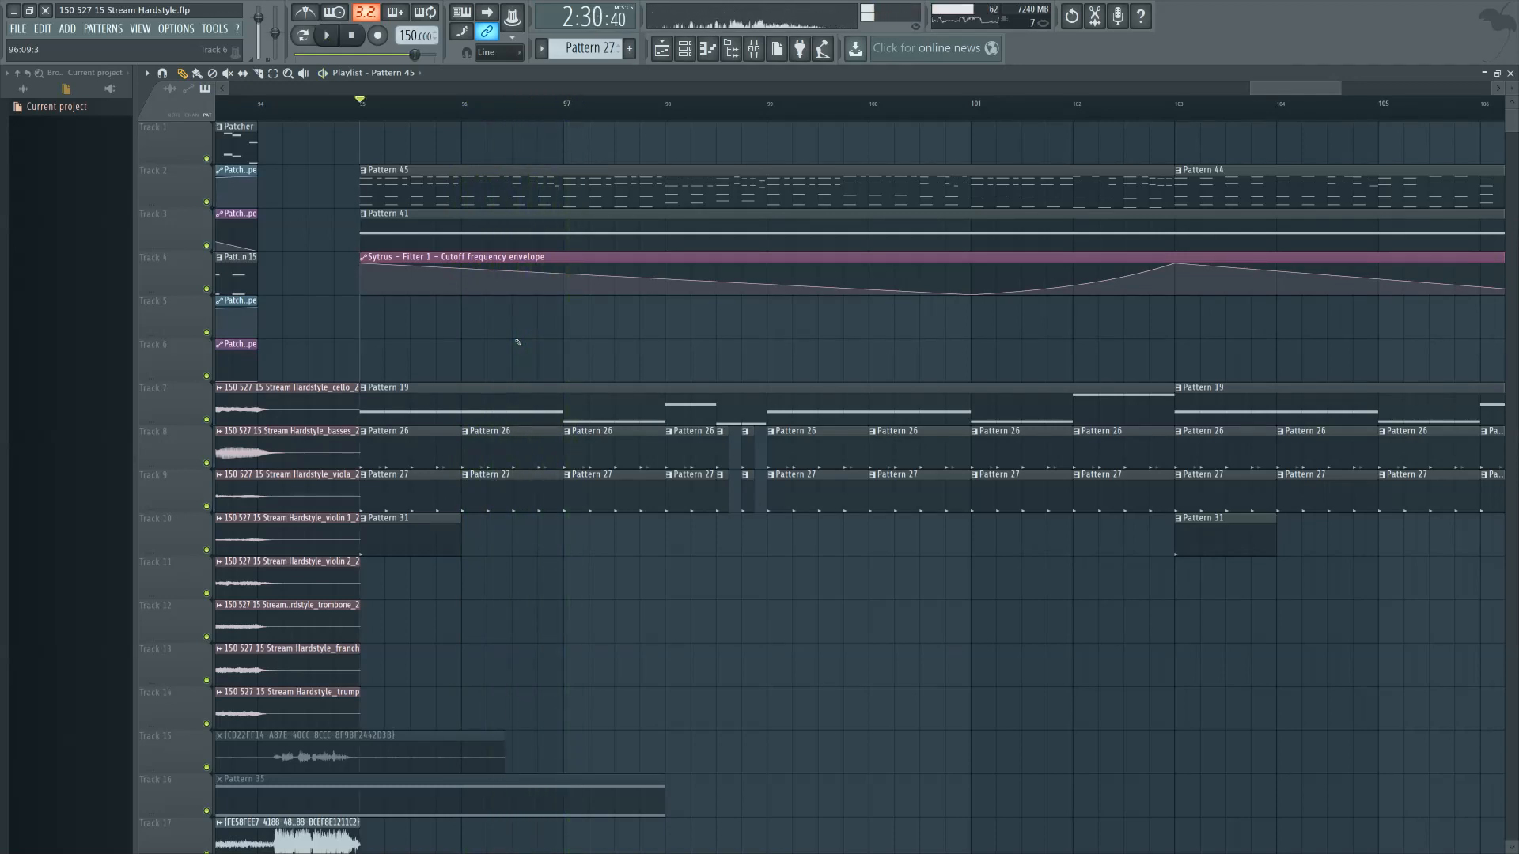
scroll(518, 343, down, 2)
scroll(729, 342, down, 4)
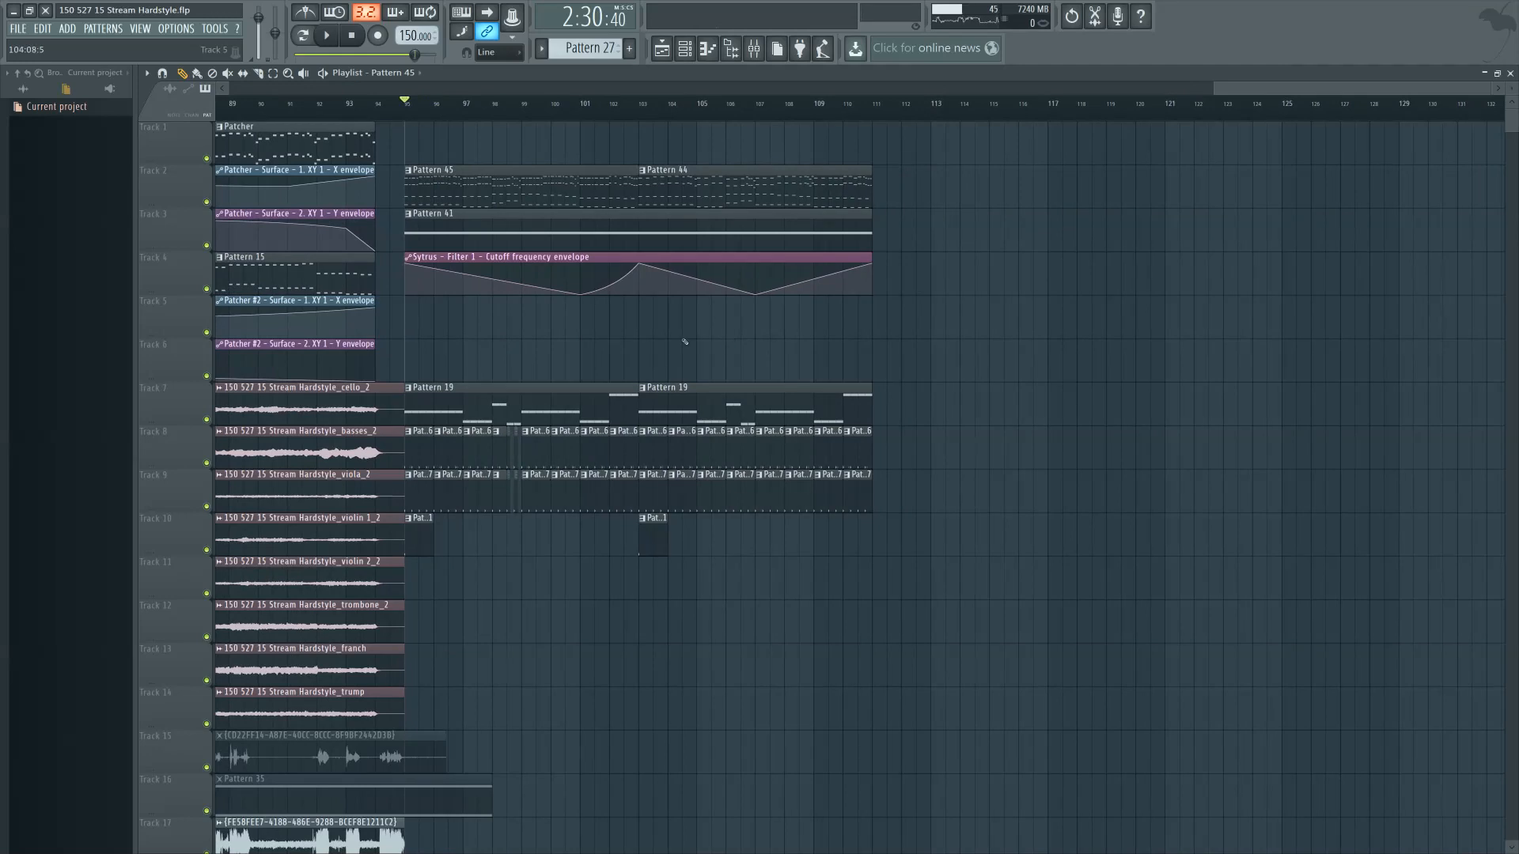
drag(667, 342, 722, 337)
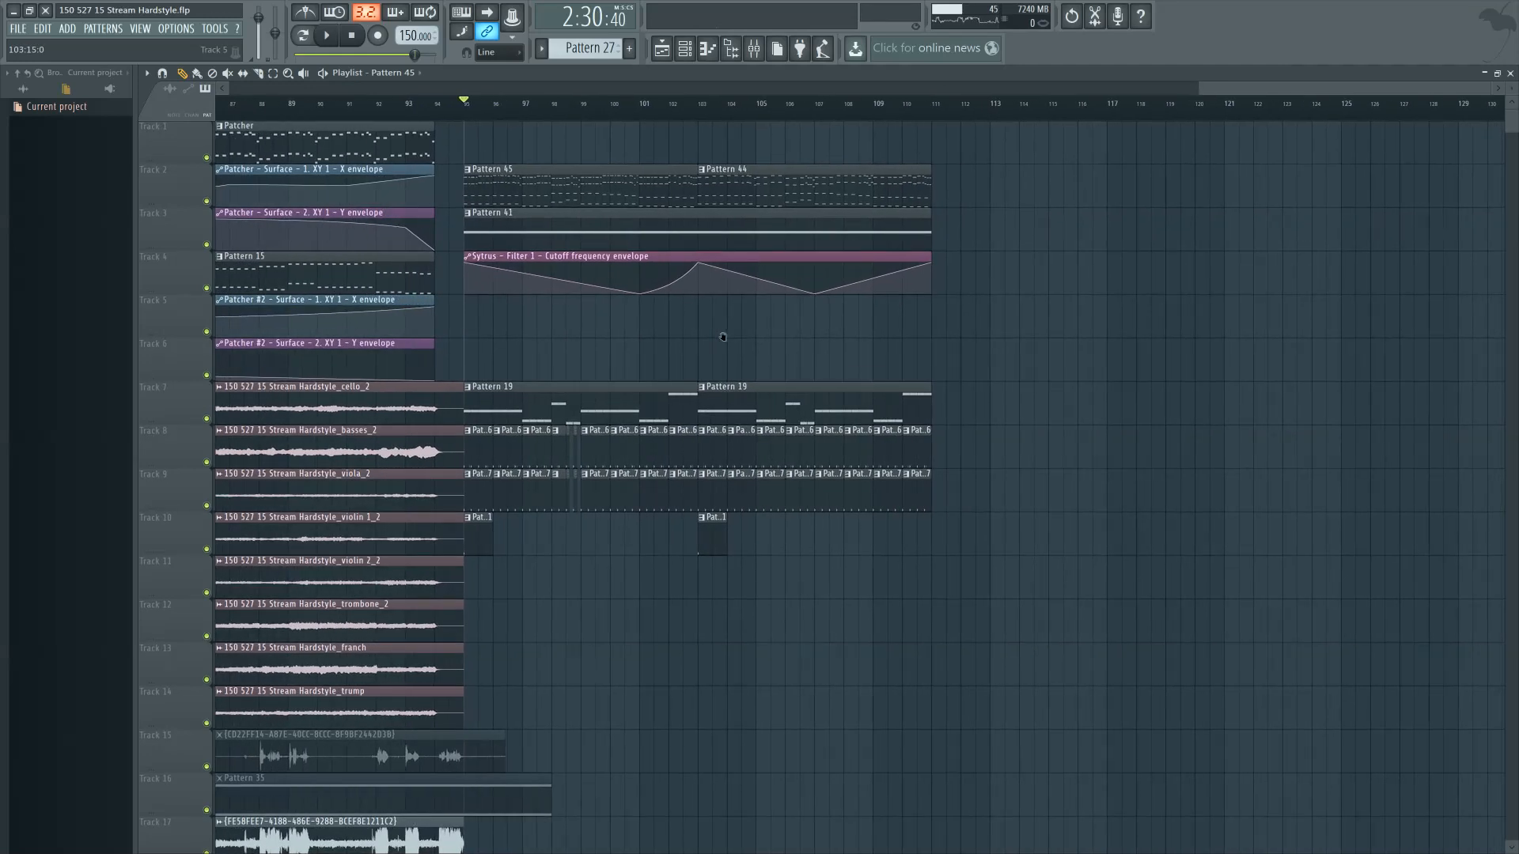